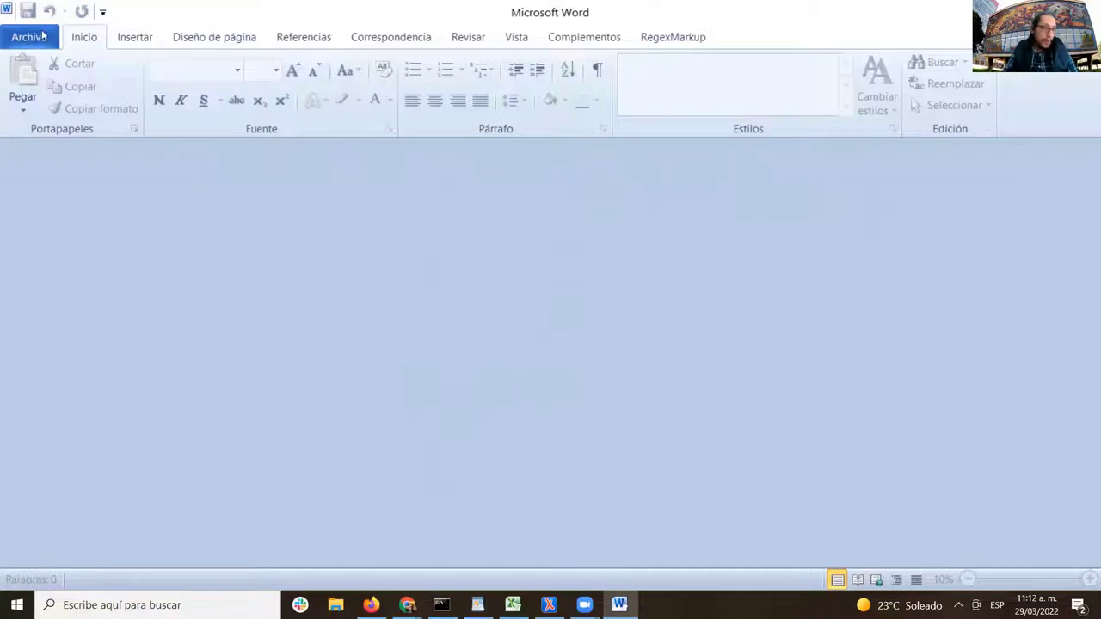
- Browse for a document to open in the C:\SciELO\serial\crct folder
{"action": "left_click", "coordinate": [35, 38]}
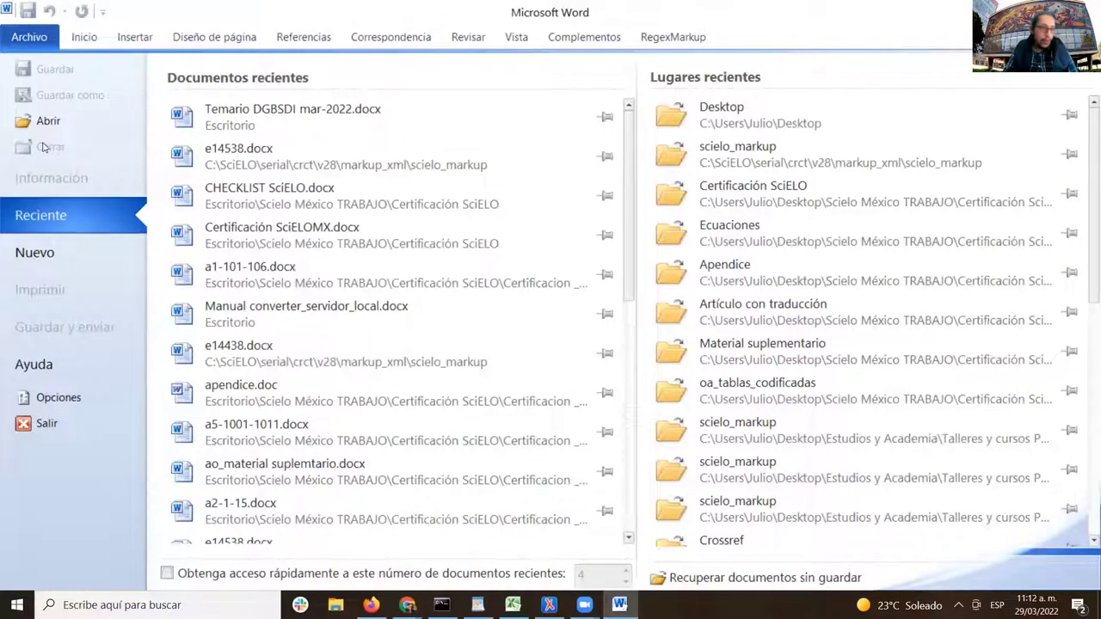
{"action": "left_click", "coordinate": [82, 124]}
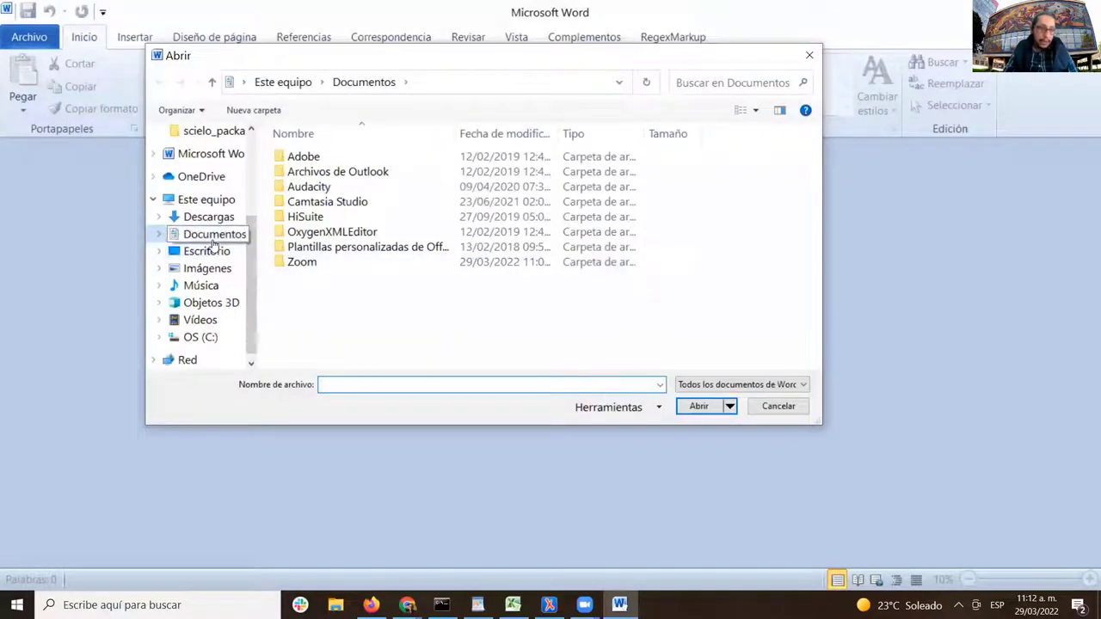
{"action": "left_click", "coordinate": [202, 339]}
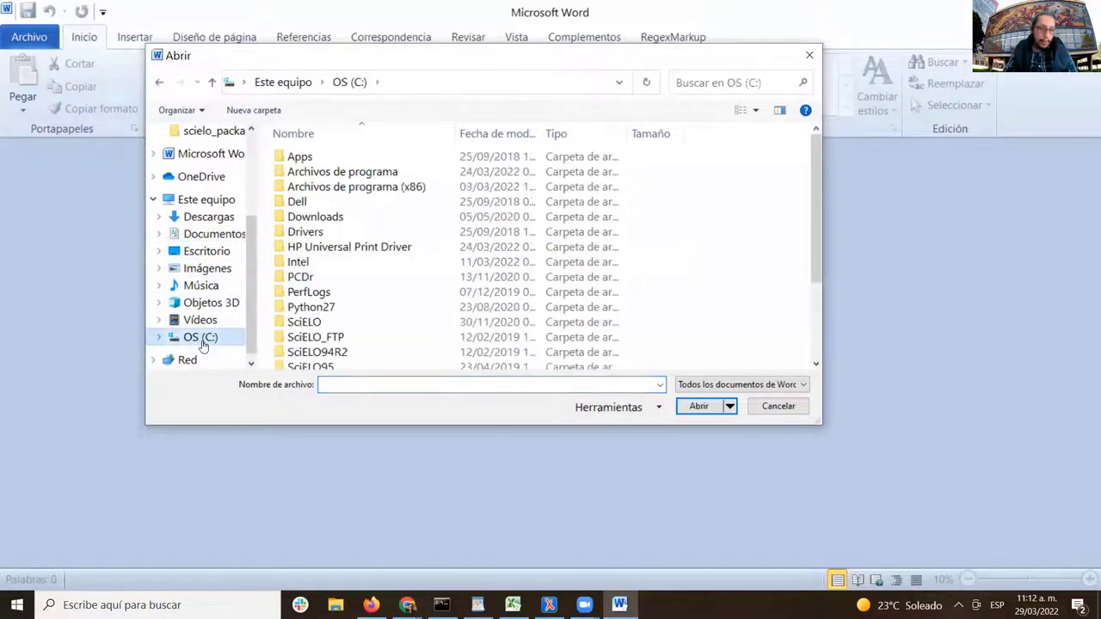
{"action": "scroll", "coordinate": [641, 187], "scroll_direction": "down", "scroll_amount": 2}
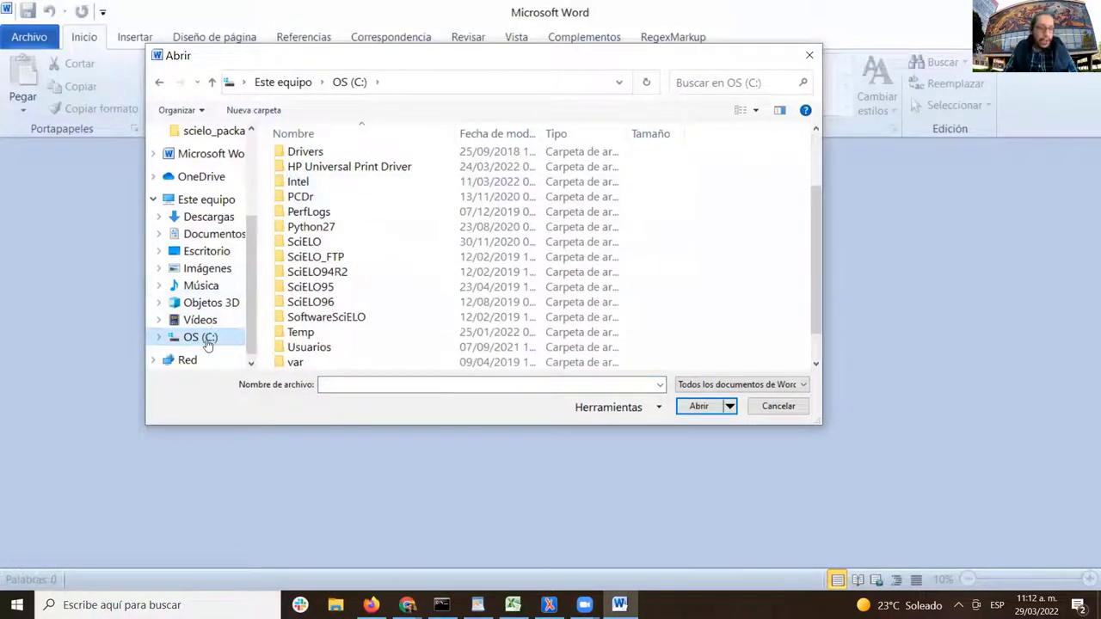
{"action": "double_click", "coordinate": [315, 242]}
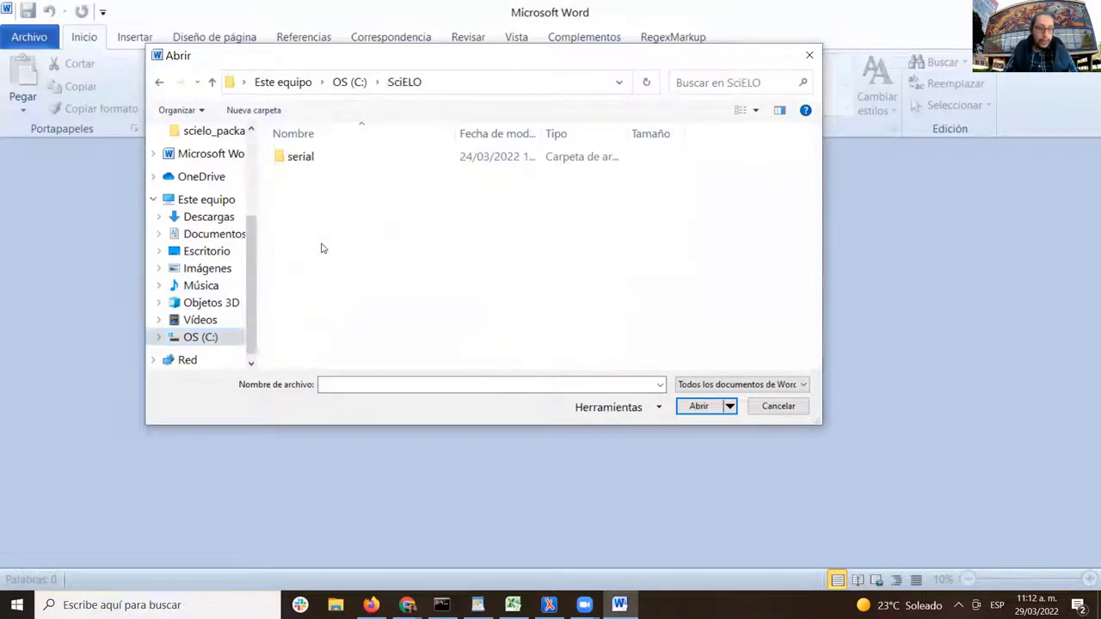
{"action": "double_click", "coordinate": [316, 166]}
{"action": "scroll", "coordinate": [374, 171], "scroll_direction": "down", "scroll_amount": 6}
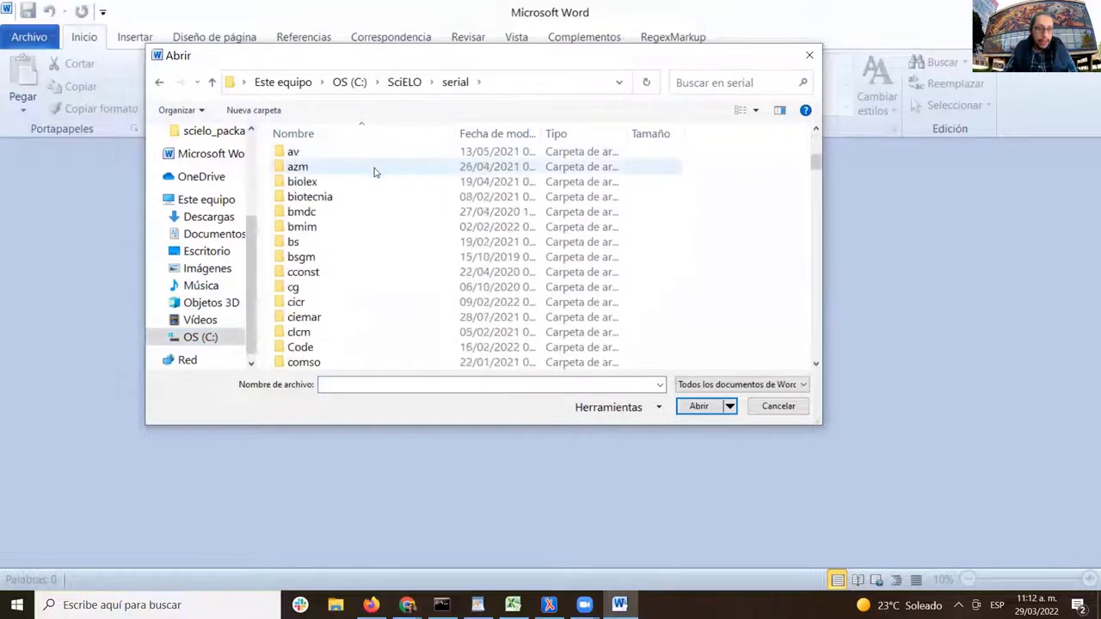
{"action": "scroll", "coordinate": [374, 170], "scroll_direction": "down", "scroll_amount": 2}
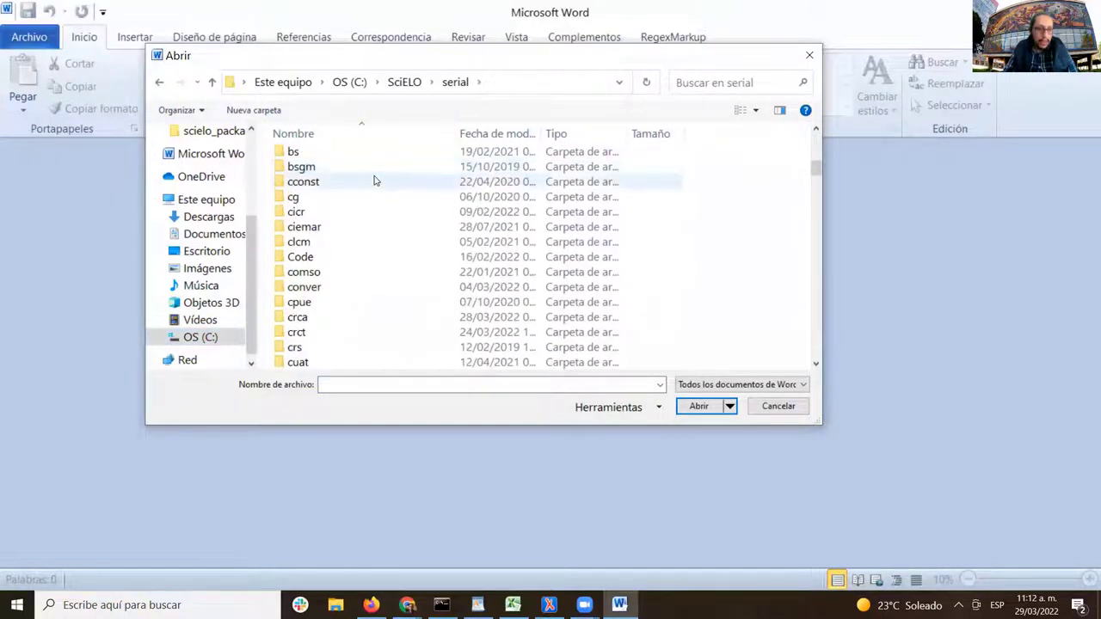
{"action": "left_click", "coordinate": [335, 334]}
{"action": "double_click", "coordinate": [337, 335]}
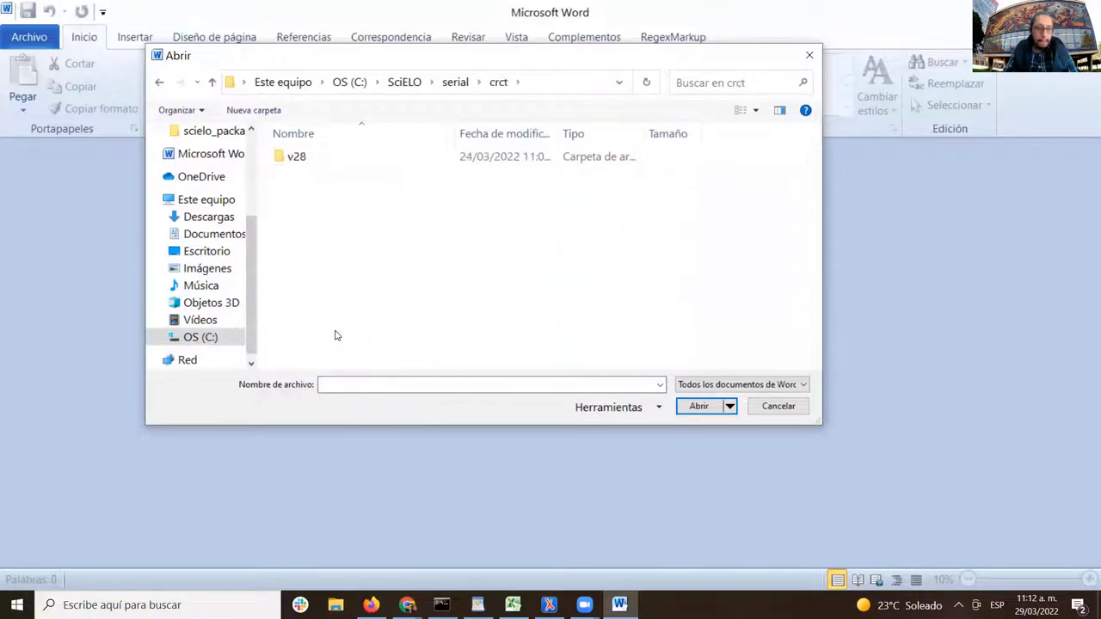
- Open e14538.docx from the v28\markup_xml\scielo_markup folder
{"action": "left_click", "coordinate": [349, 159]}
{"action": "double_click", "coordinate": [349, 160]}
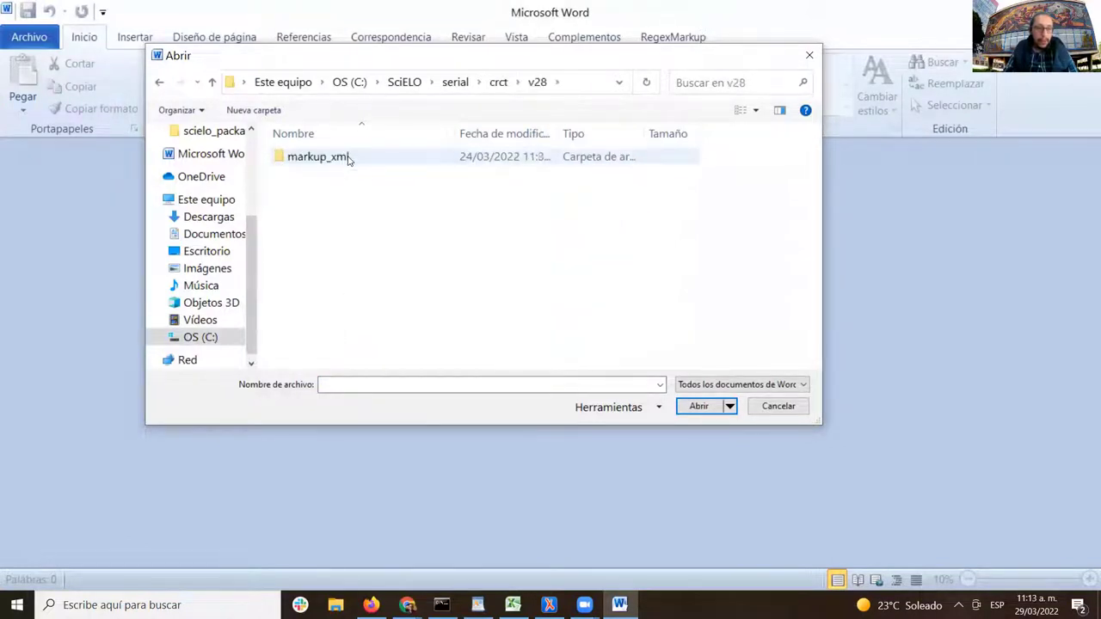
{"action": "double_click", "coordinate": [348, 160]}
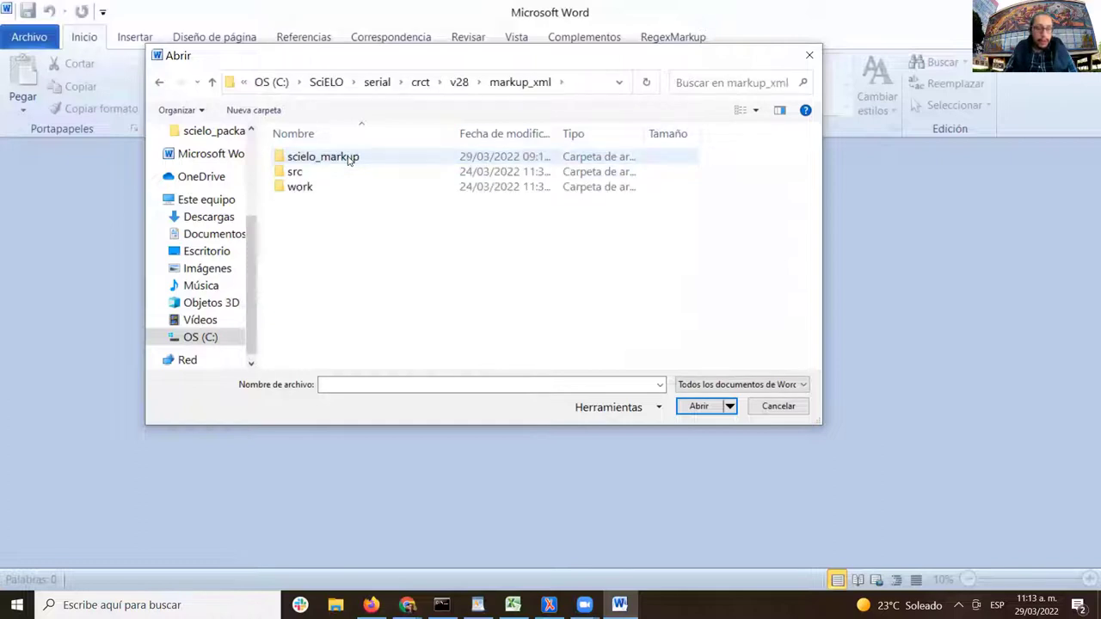
{"action": "double_click", "coordinate": [356, 159]}
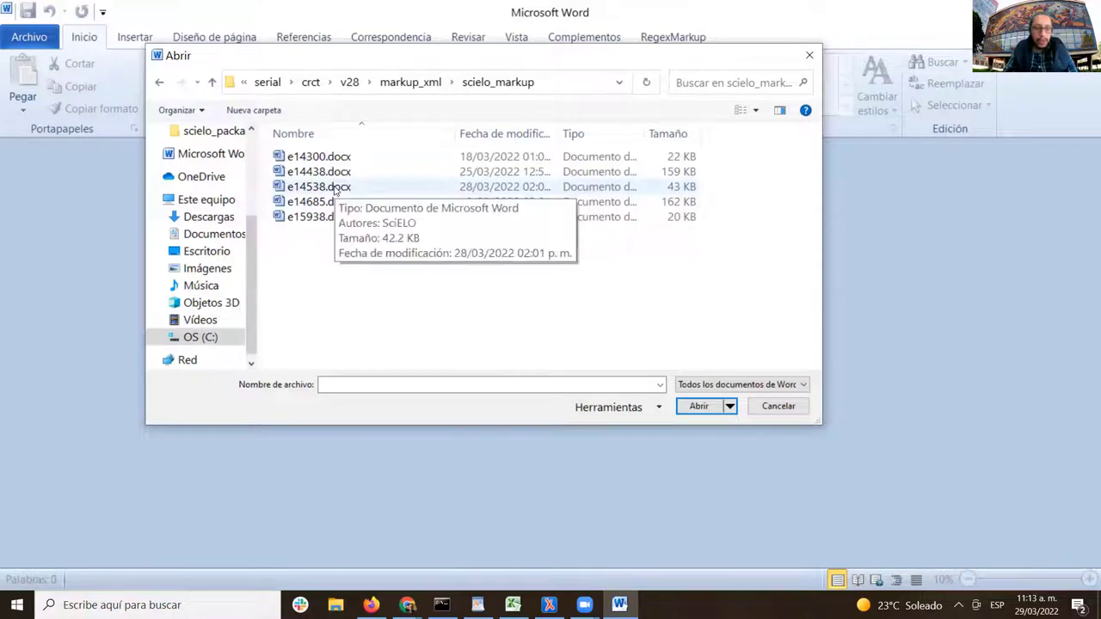
{"action": "double_click", "coordinate": [335, 188]}
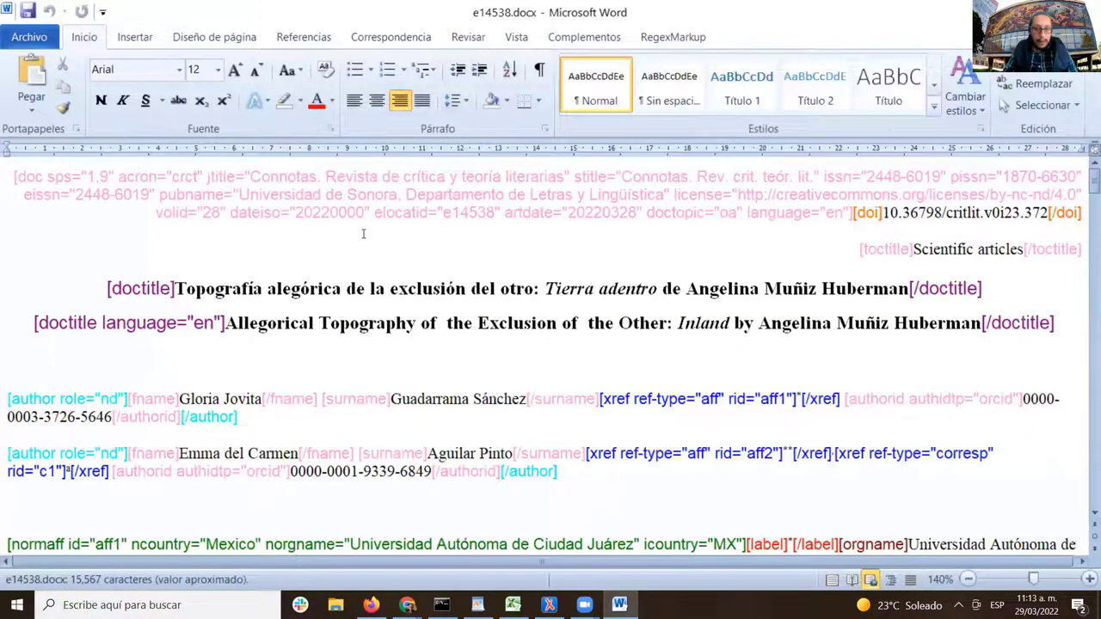
- Review the tagged titles, authors and affiliations, and highlight the untagged corresponding-author line above the abstract
{"action": "scroll", "coordinate": [361, 234], "scroll_direction": "down", "scroll_amount": 5}
{"action": "scroll", "coordinate": [360, 241], "scroll_direction": "up", "scroll_amount": 4}
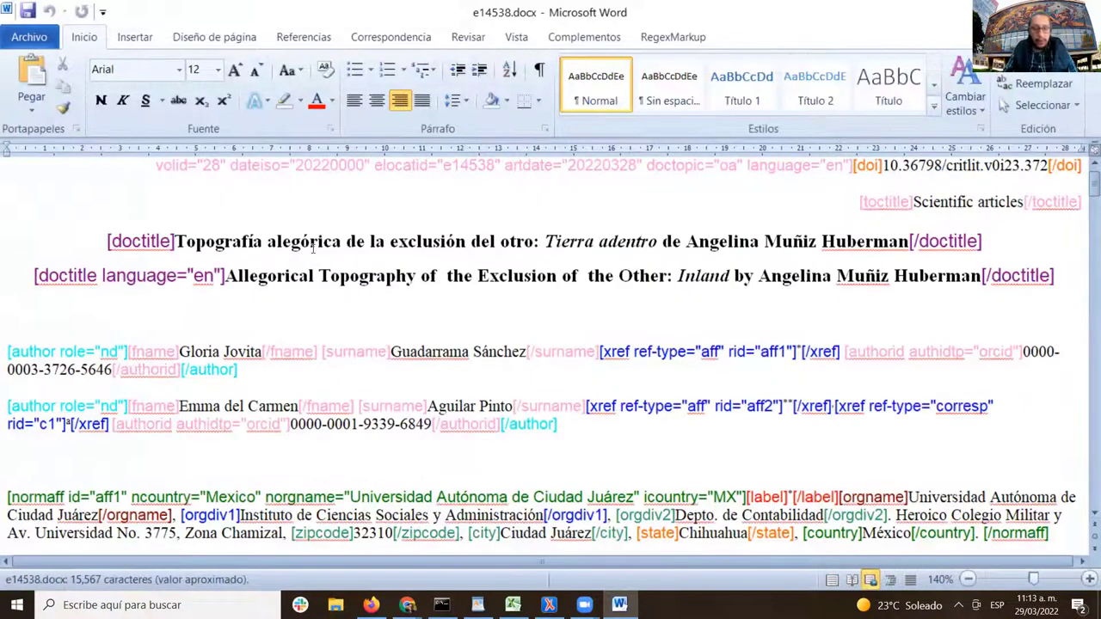
{"action": "scroll", "coordinate": [805, 313], "scroll_direction": "up", "scroll_amount": 1}
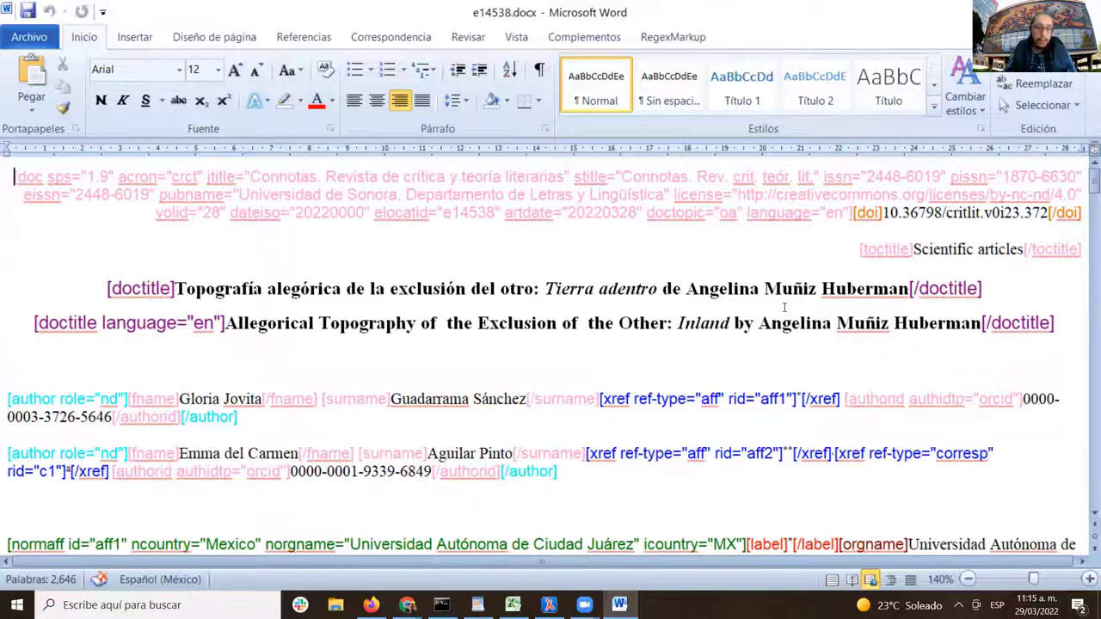
{"action": "scroll", "coordinate": [904, 250], "scroll_direction": "down", "scroll_amount": 7}
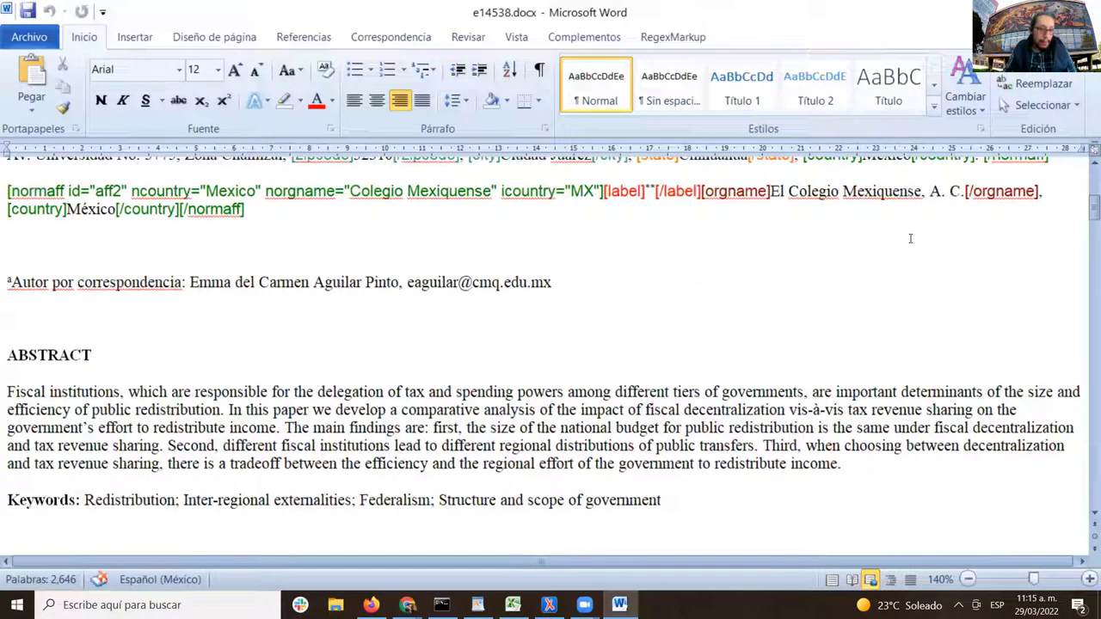
{"action": "scroll", "coordinate": [910, 238], "scroll_direction": "up", "scroll_amount": 1}
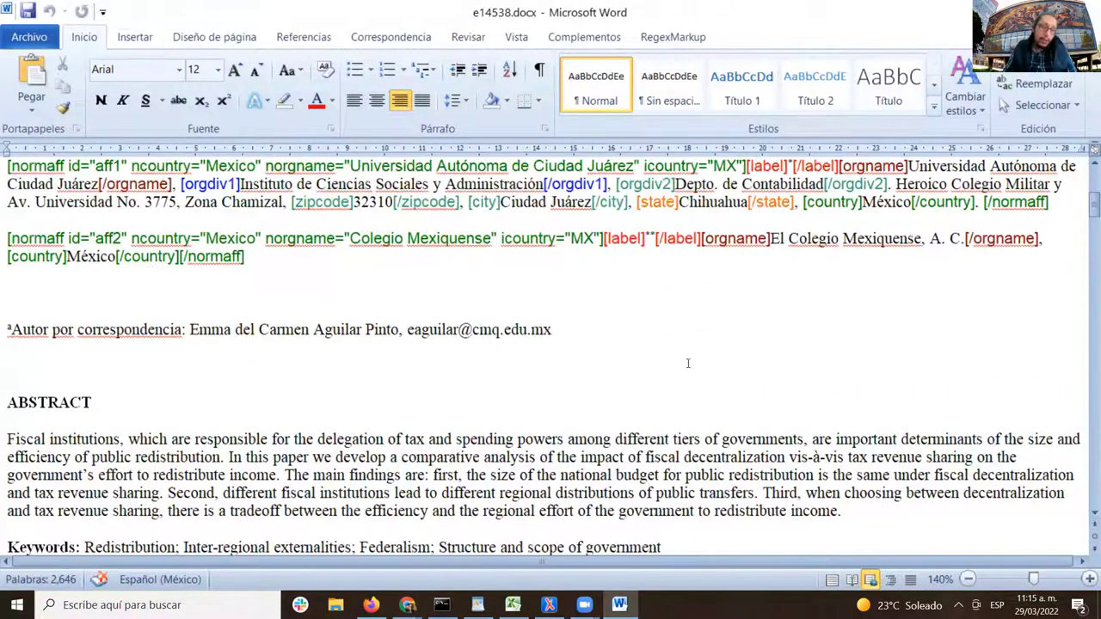
{"action": "scroll", "coordinate": [684, 361], "scroll_direction": "up", "scroll_amount": 1}
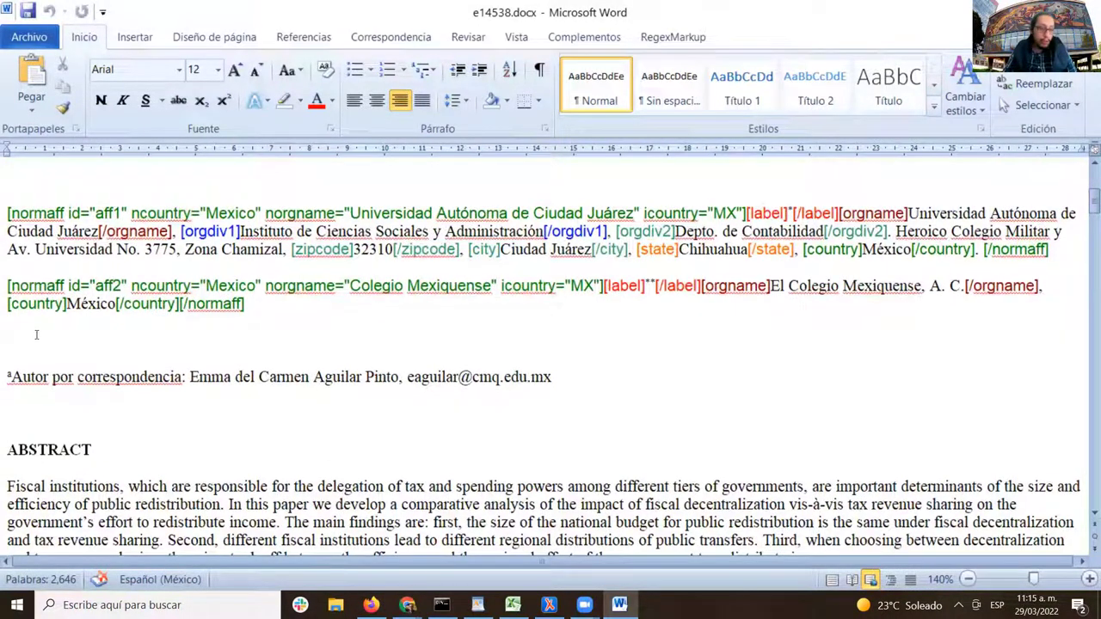
{"action": "left_click", "coordinate": [11, 377]}
{"action": "left_click_drag", "start_coordinate": [566, 377], "coordinate": [4, 379]}
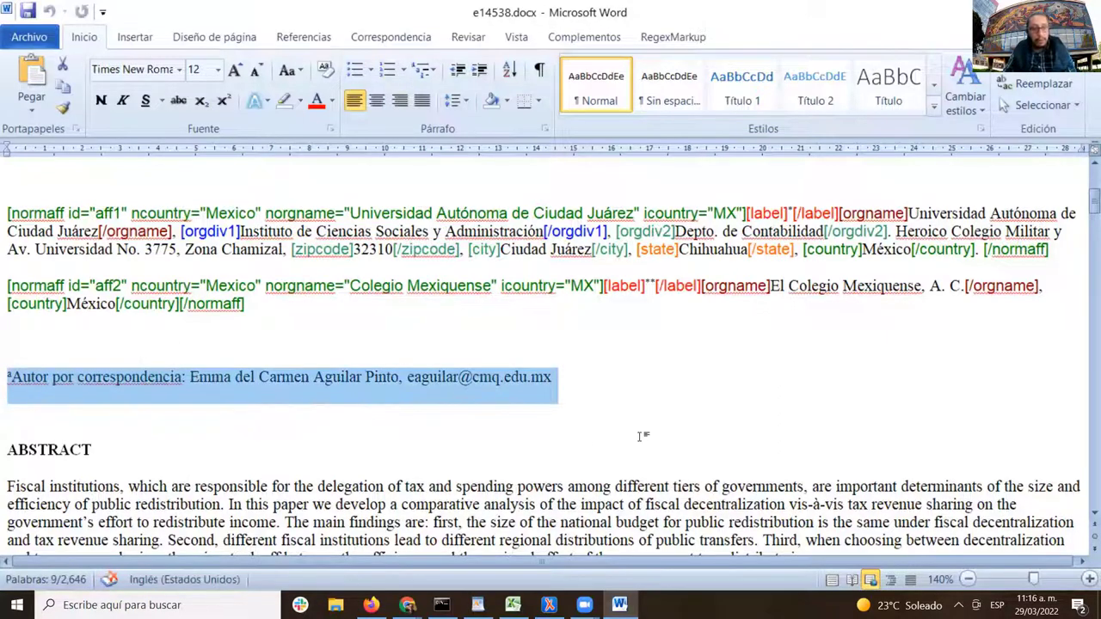
{"action": "scroll", "coordinate": [602, 443], "scroll_direction": "up", "scroll_amount": 5}
{"action": "scroll", "coordinate": [600, 440], "scroll_direction": "down", "scroll_amount": 4}
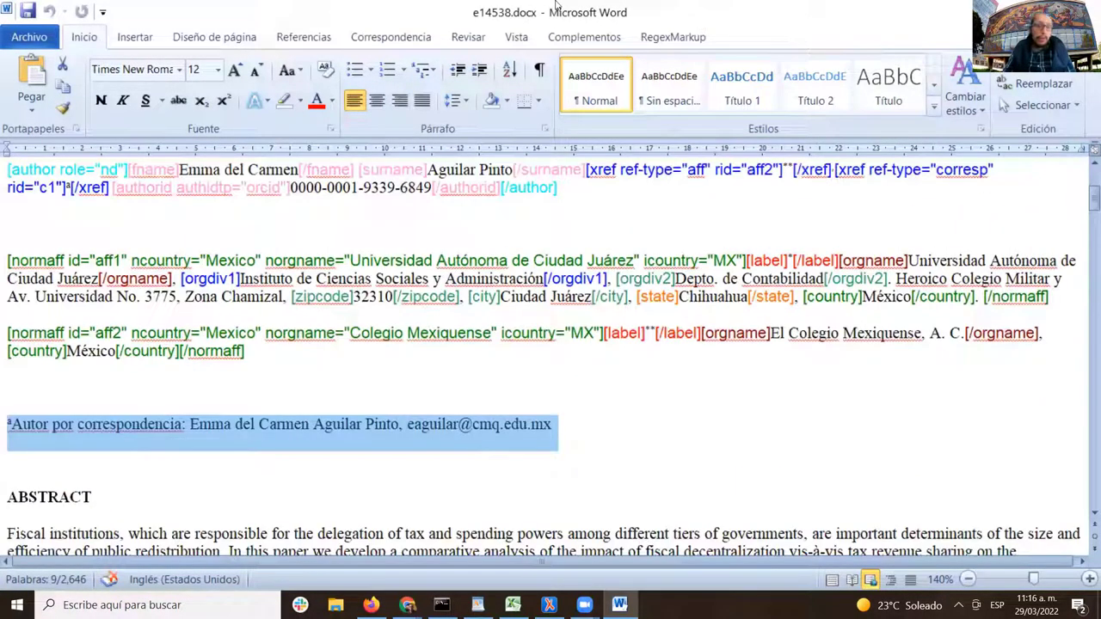
- Start the Marcación DTD-SciELO markup tool for the document
{"action": "left_click", "coordinate": [583, 37]}
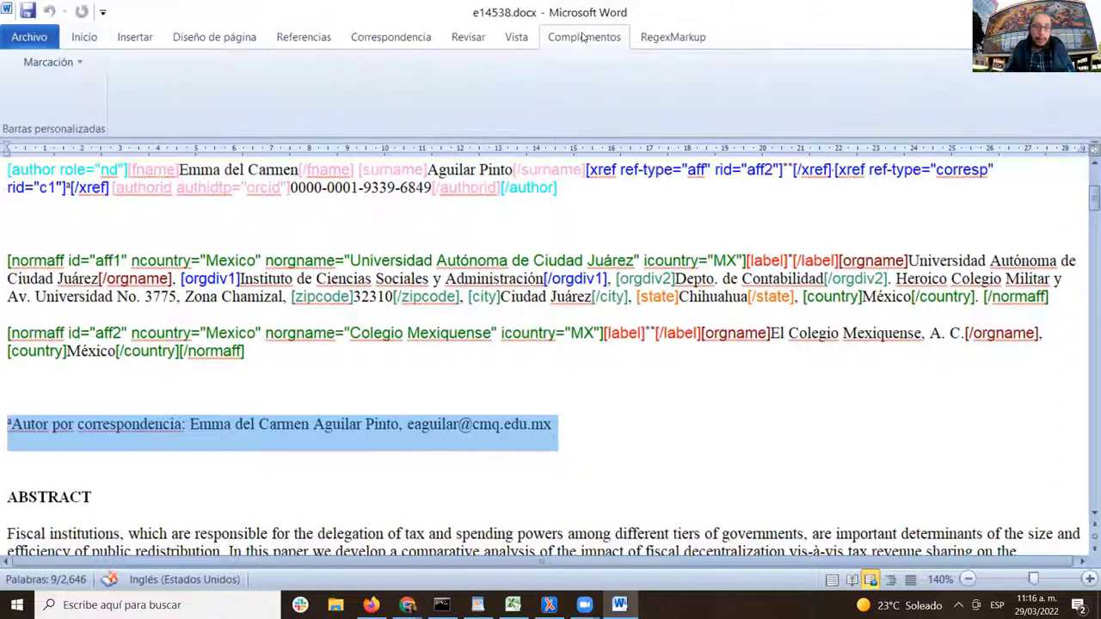
{"action": "left_click", "coordinate": [53, 63]}
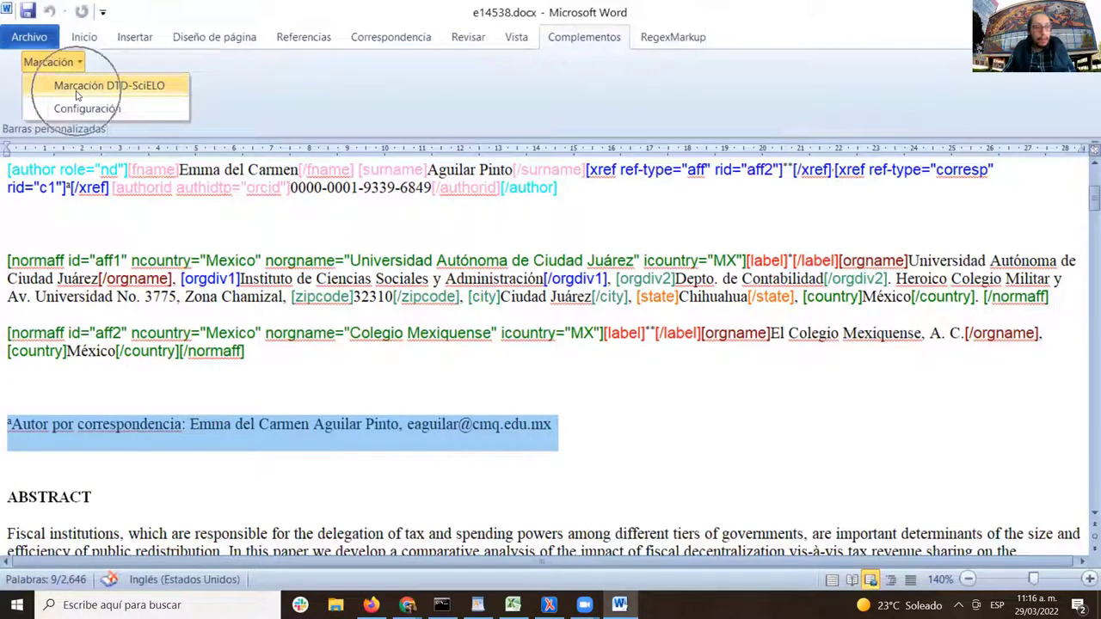
{"action": "left_click", "coordinate": [82, 86]}
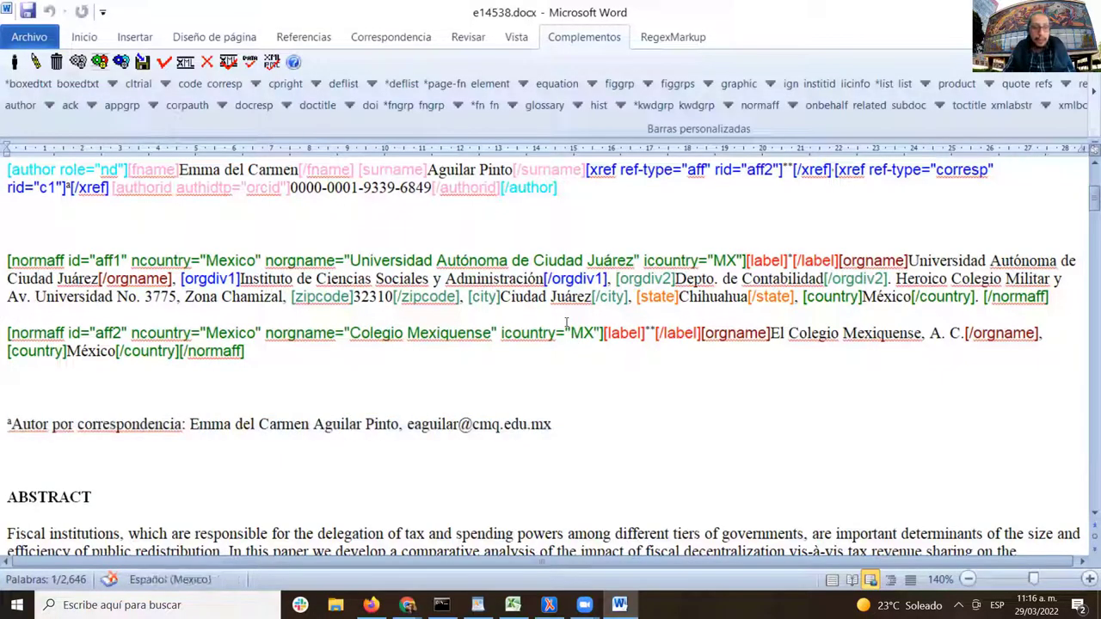
- Tag the whole corresponding-author line above the abstract as corresp with the id c1
{"action": "scroll", "coordinate": [572, 343], "scroll_direction": "up", "scroll_amount": 2}
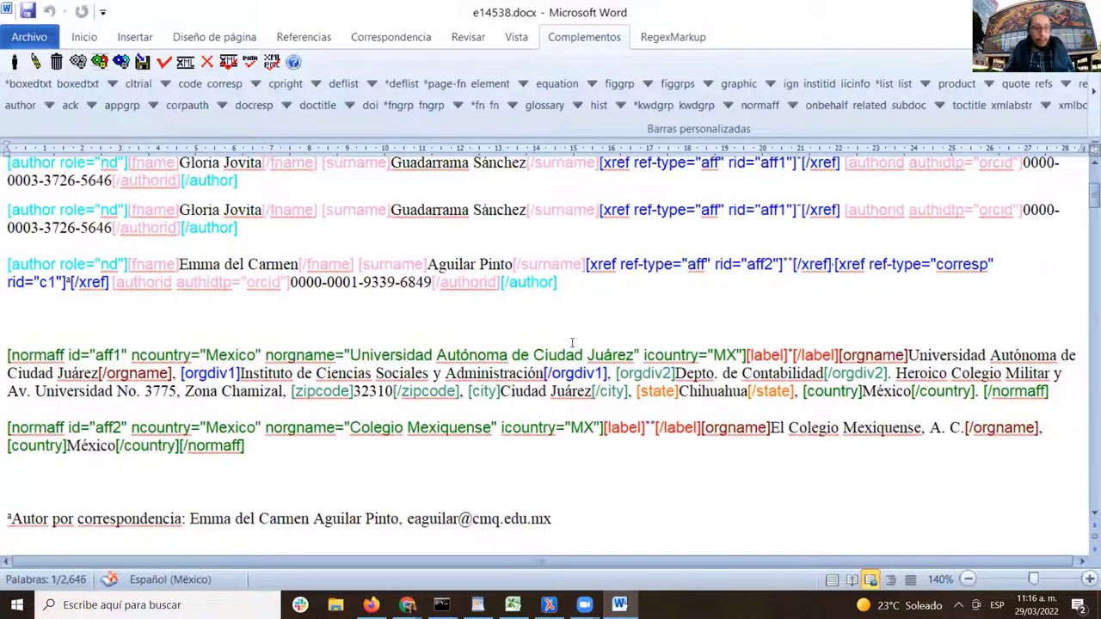
{"action": "scroll", "coordinate": [572, 342], "scroll_direction": "down", "scroll_amount": 3}
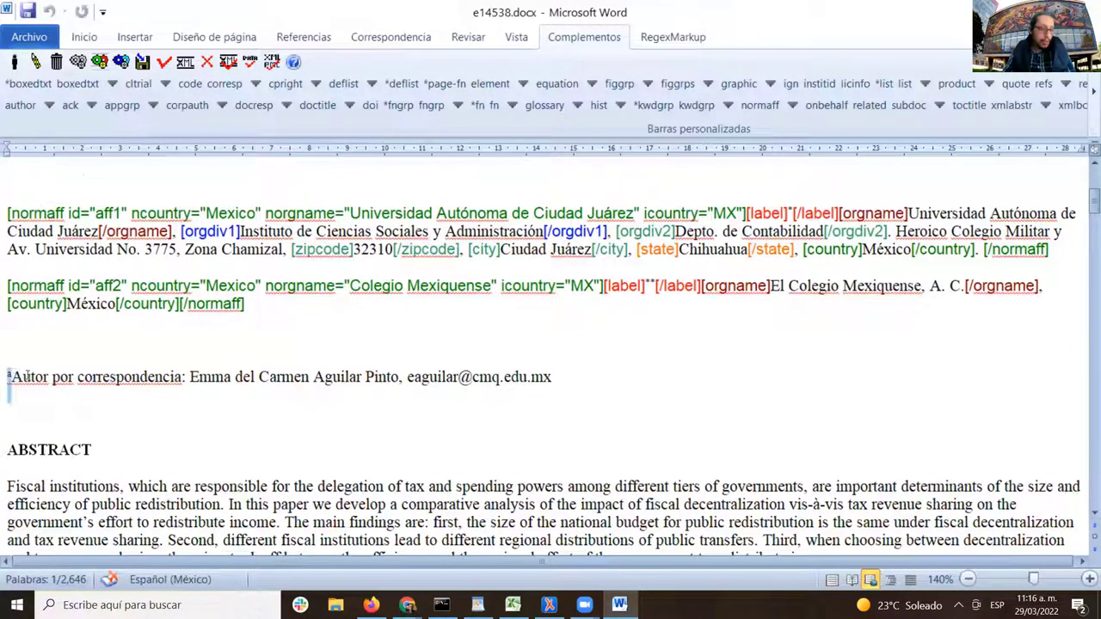
{"action": "left_click_drag", "start_coordinate": [7, 377], "coordinate": [555, 379]}
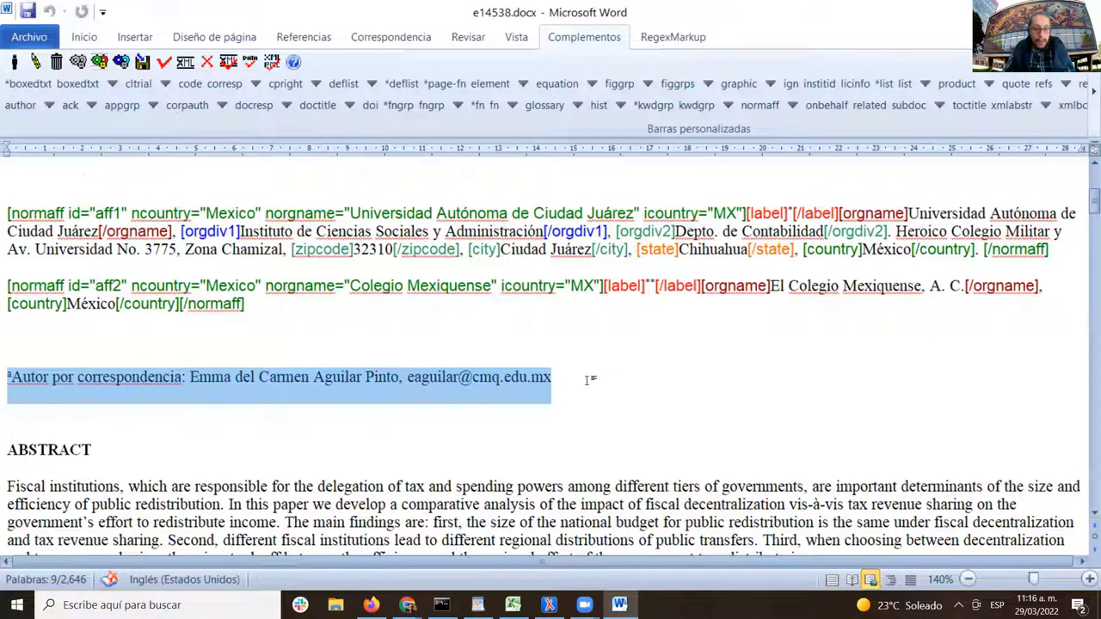
{"action": "scroll", "coordinate": [524, 401], "scroll_direction": "down", "scroll_amount": 2}
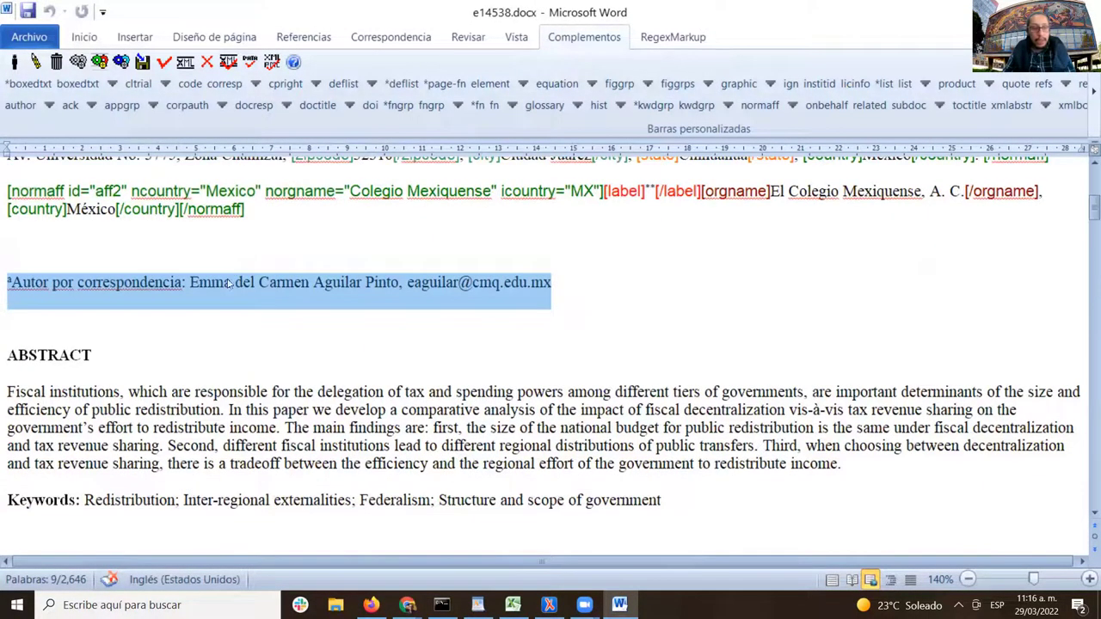
{"action": "scroll", "coordinate": [227, 342], "scroll_direction": "up", "scroll_amount": 1}
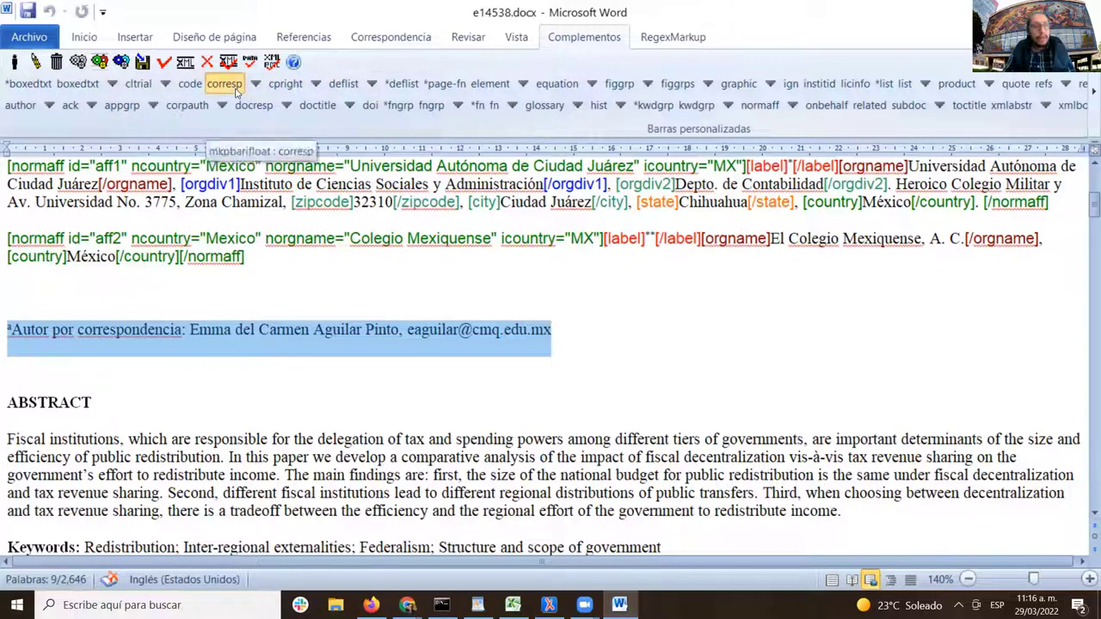
{"action": "left_click", "coordinate": [226, 84]}
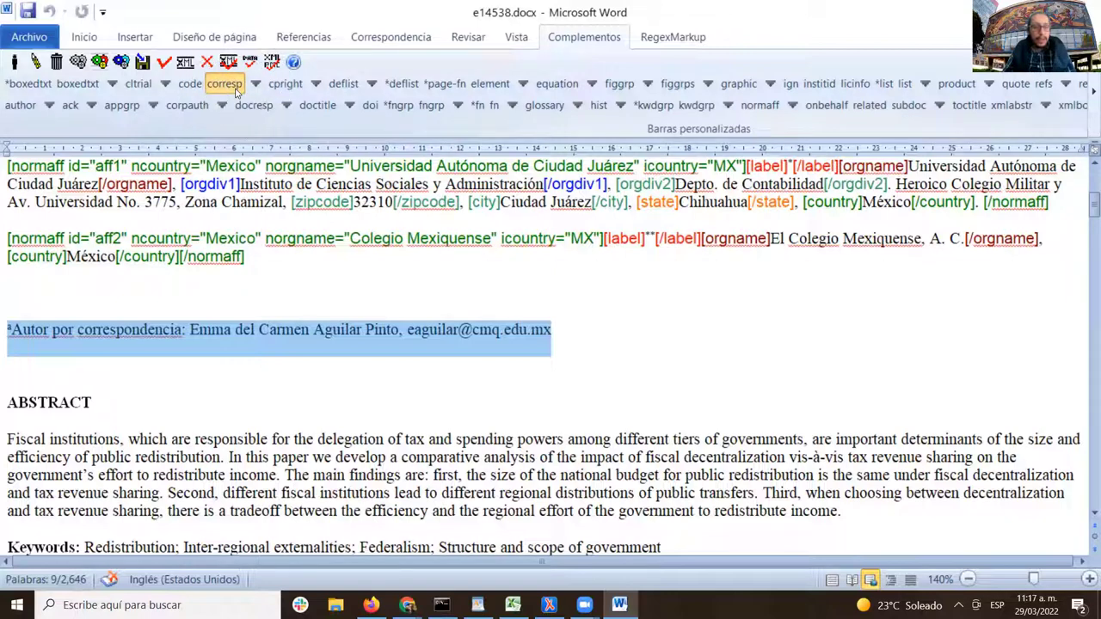
{"action": "left_click", "coordinate": [226, 83]}
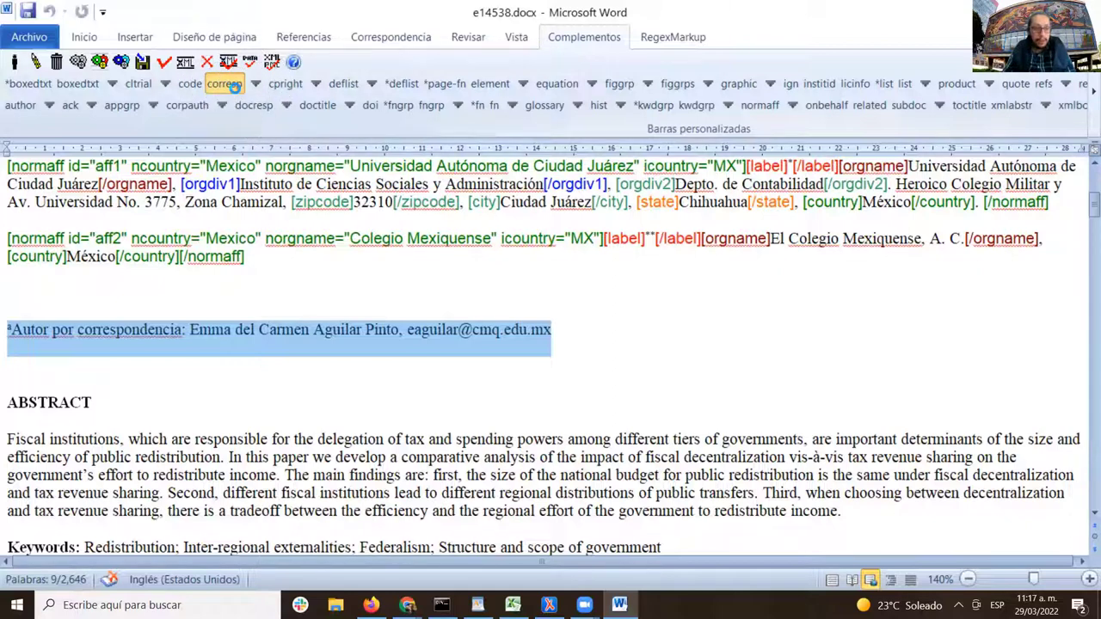
{"action": "left_click", "coordinate": [234, 86]}
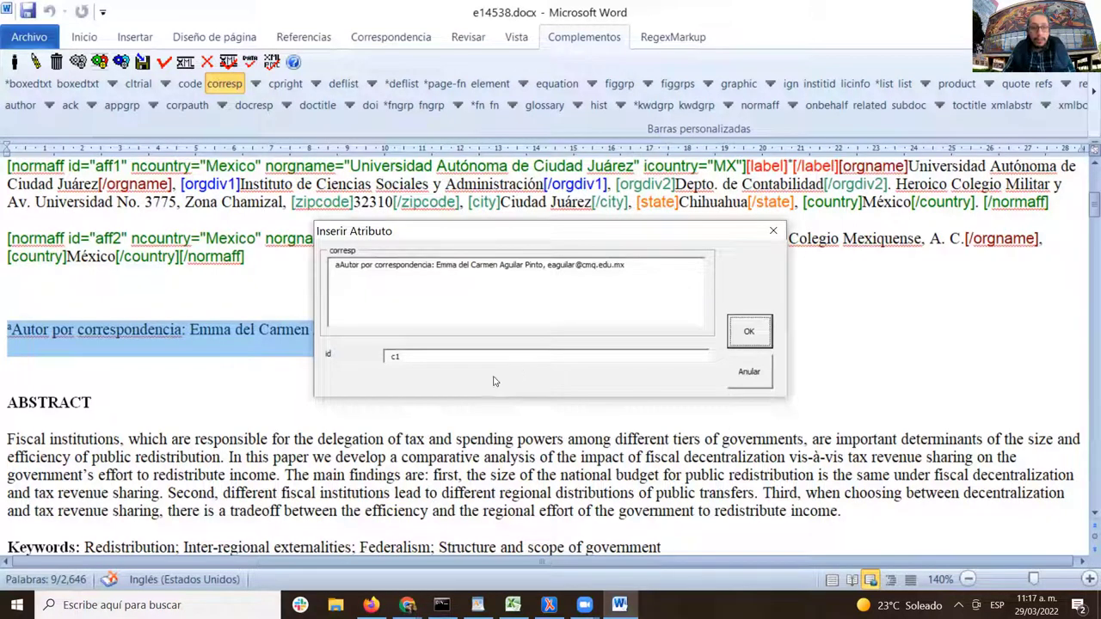
{"action": "left_click", "coordinate": [403, 366]}
{"action": "left_click", "coordinate": [405, 357]}
{"action": "left_click", "coordinate": [404, 355]}
{"action": "left_click", "coordinate": [404, 355]}
{"action": "left_click", "coordinate": [750, 334]}
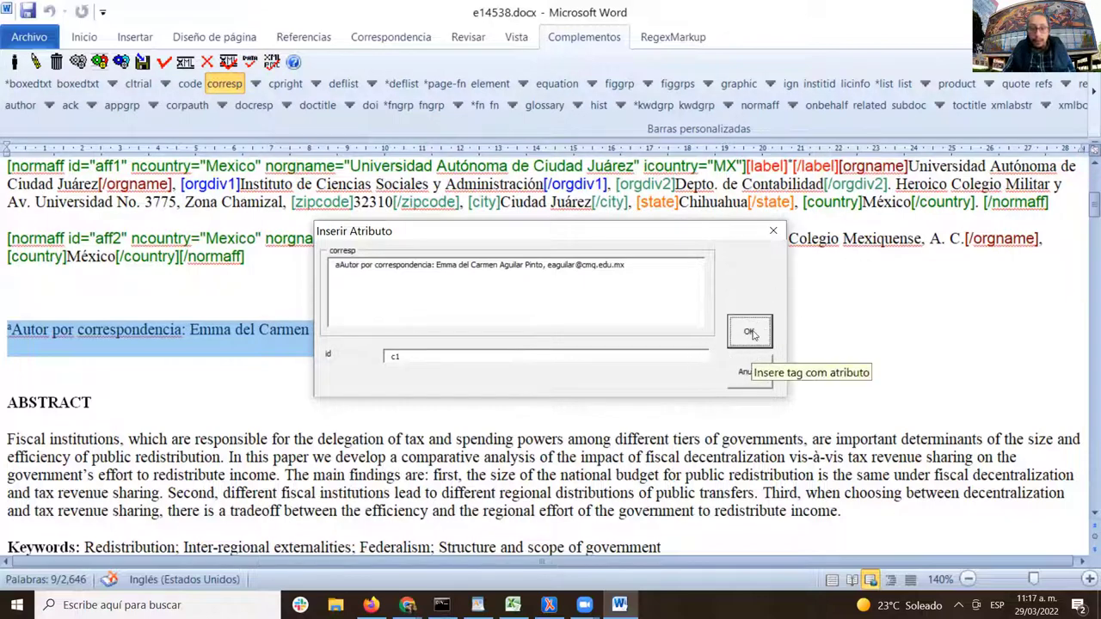
{"action": "left_click", "coordinate": [750, 332]}
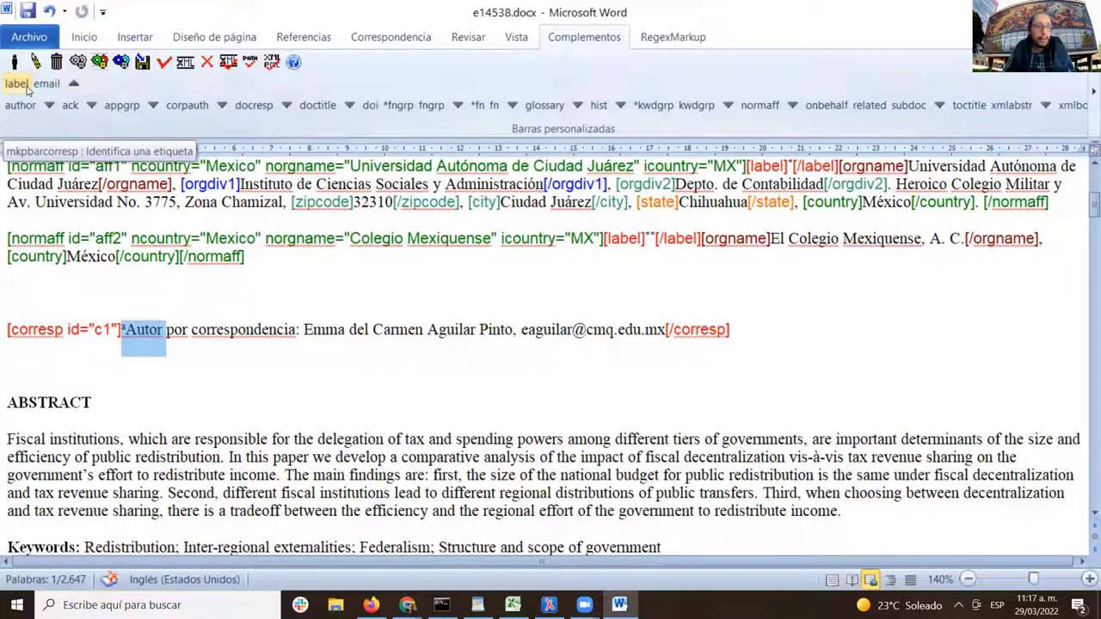
- Tag only the superscript a at the start of the corresponding-author note as label
{"action": "left_click", "coordinate": [126, 331]}
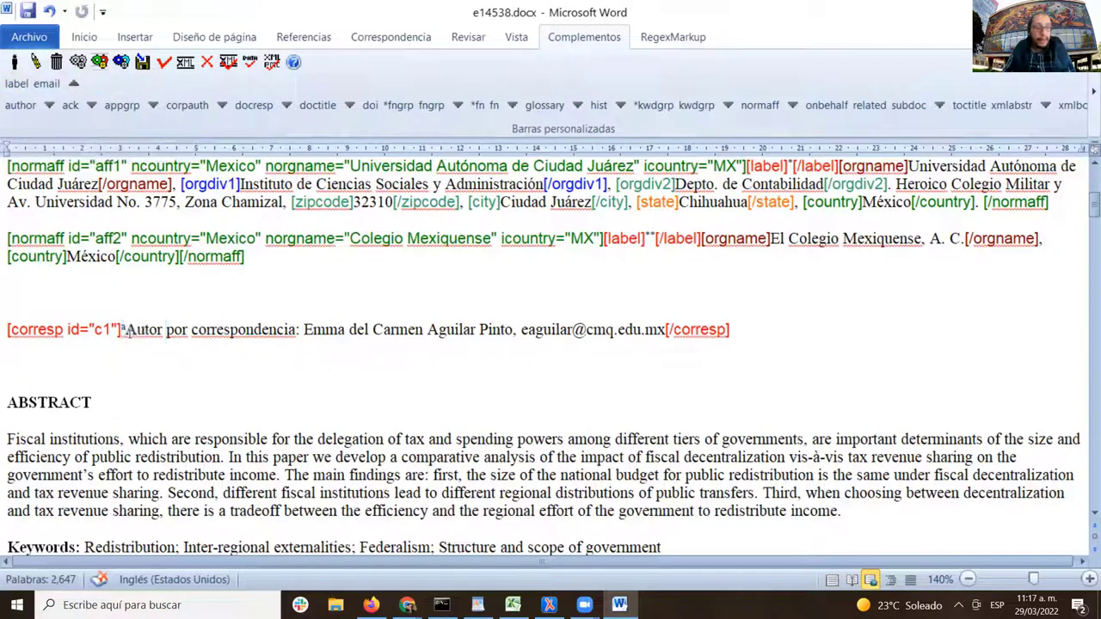
{"action": "key", "text": "shift+Left"}
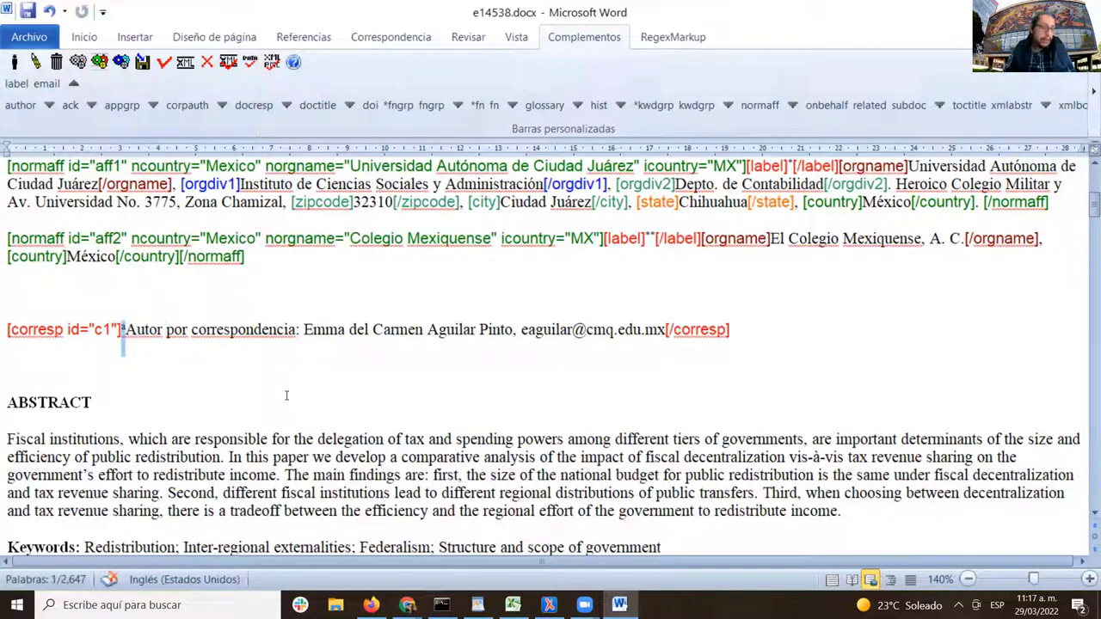
{"action": "key", "text": "ctrl+c"}
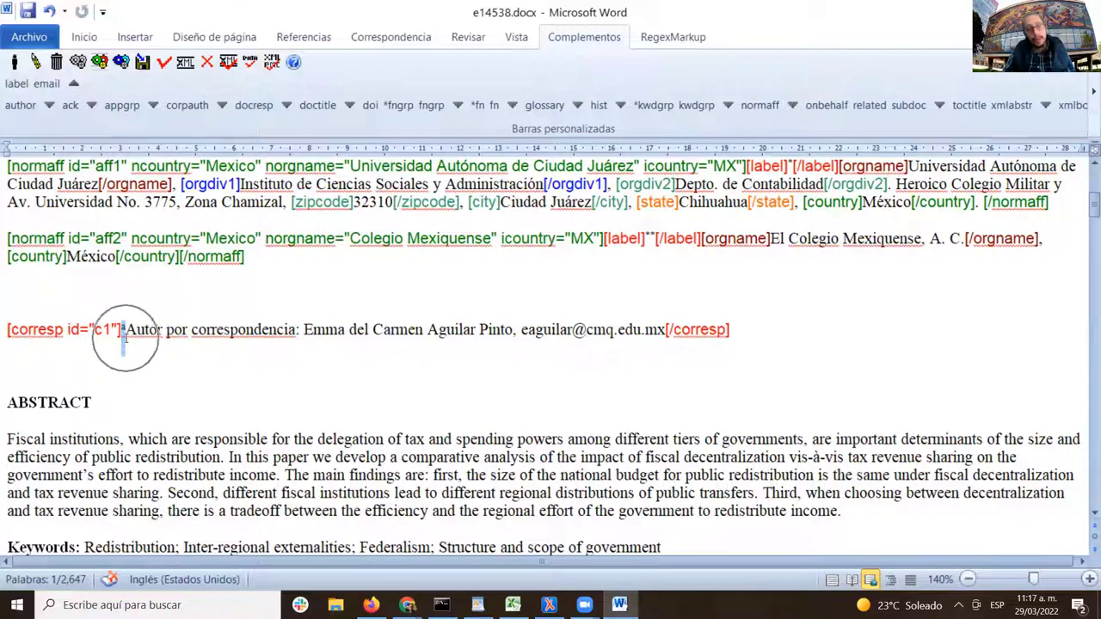
{"action": "left_click", "coordinate": [17, 84]}
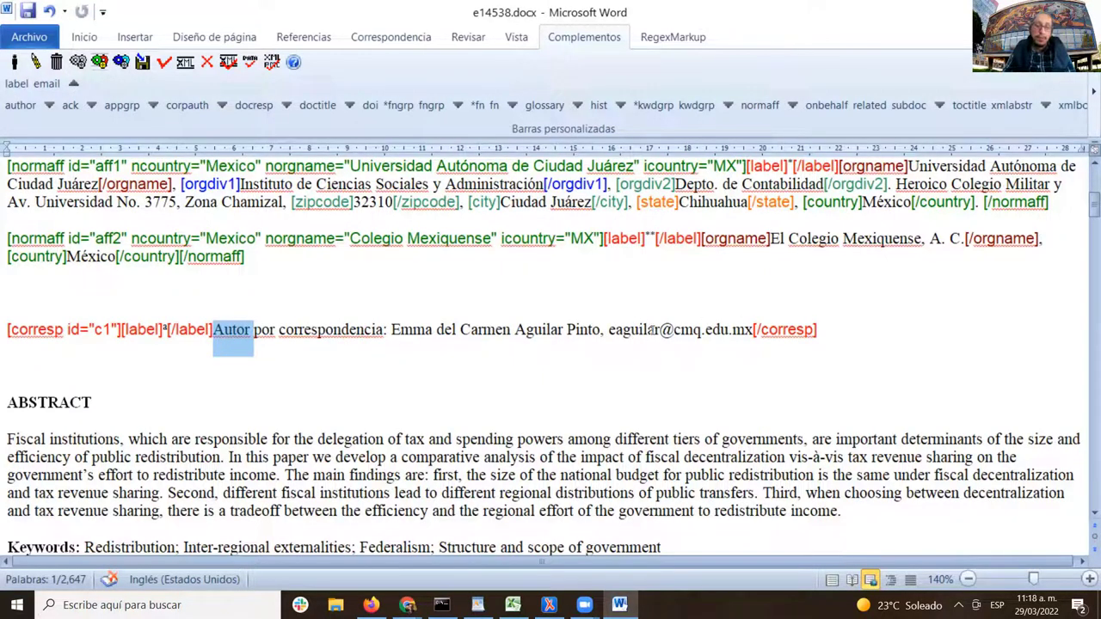
- Tag the e-mail address at the end of the corresponding-author note as email
{"action": "left_click_drag", "start_coordinate": [608, 331], "coordinate": [745, 334]}
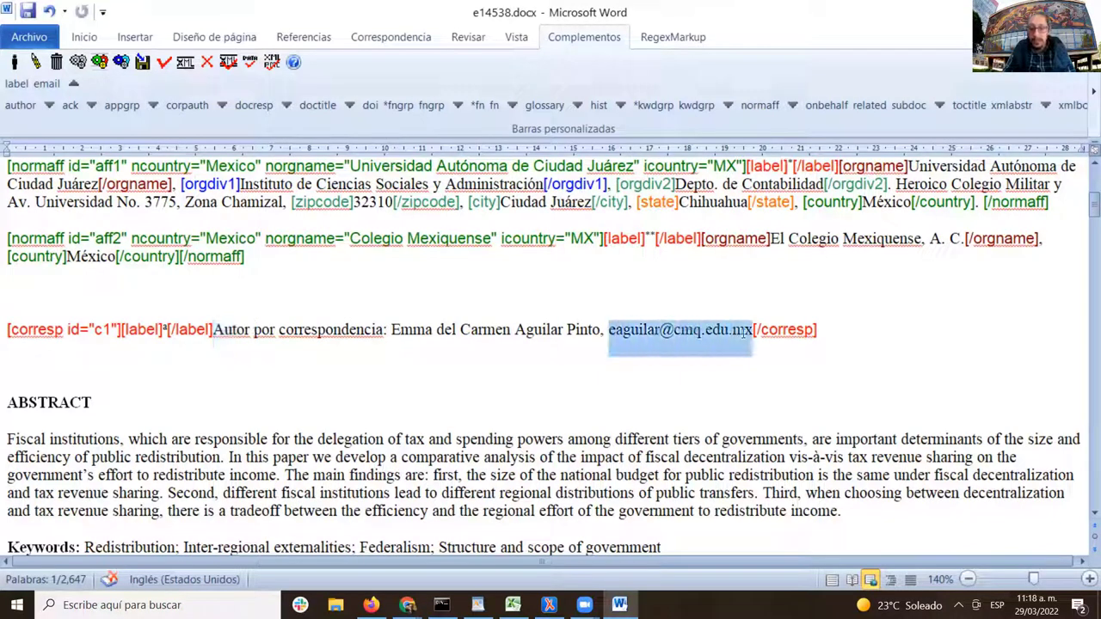
{"action": "left_click", "coordinate": [742, 335]}
{"action": "left_click_drag", "start_coordinate": [607, 335], "coordinate": [754, 336]}
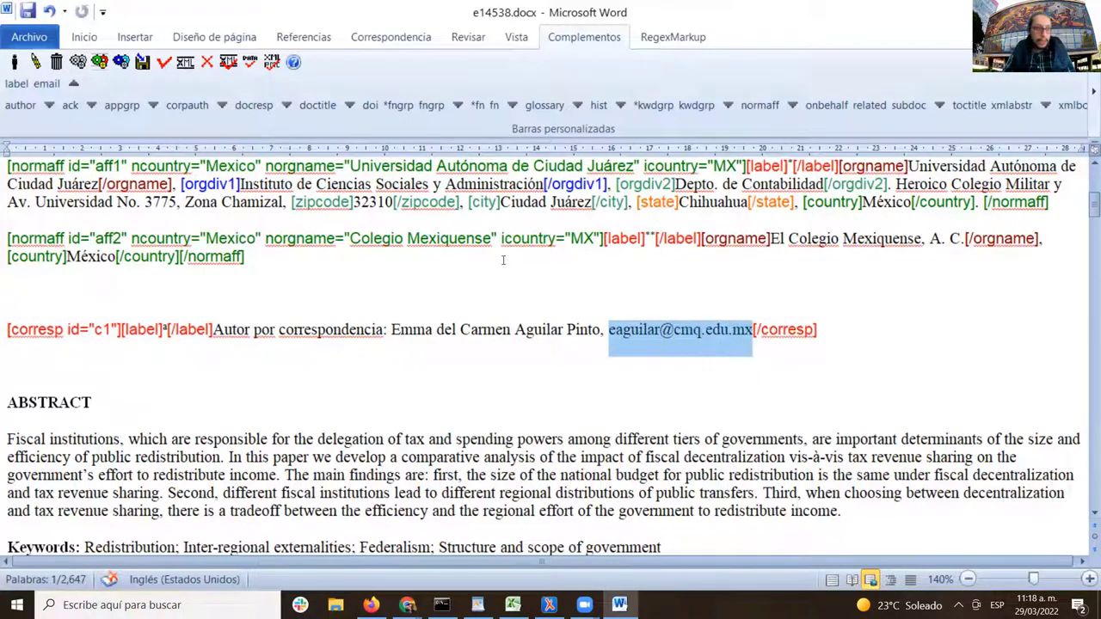
{"action": "left_click", "coordinate": [48, 85]}
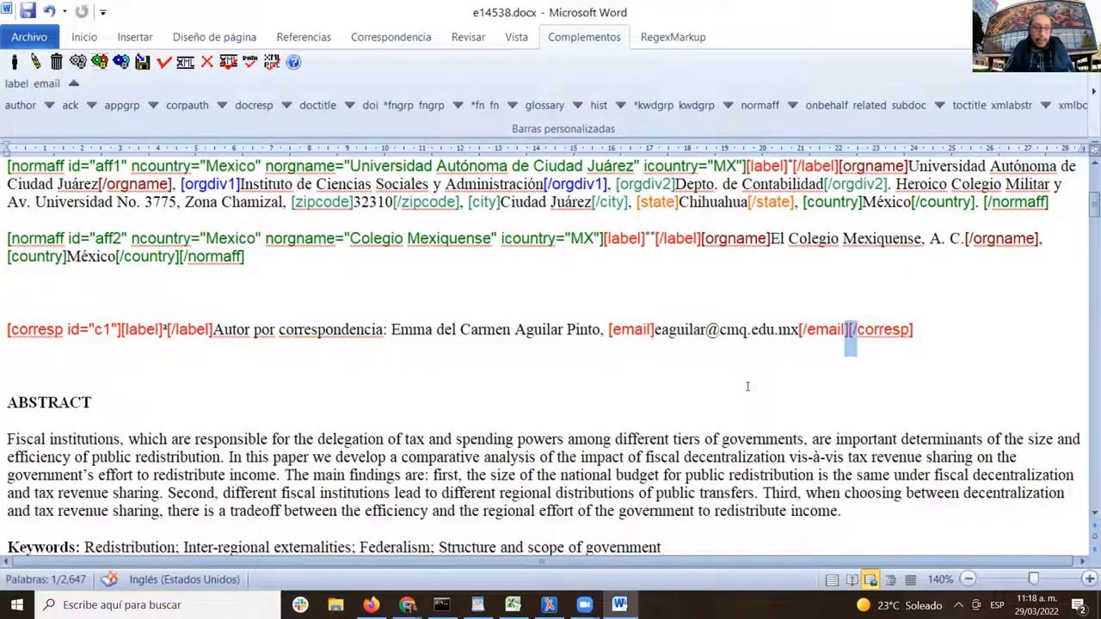
- Compare the second author's corresp cross-reference with the corresponding-author note's id and label, and look over the abstracts and keywords below
{"action": "scroll", "coordinate": [748, 392], "scroll_direction": "up", "scroll_amount": 4}
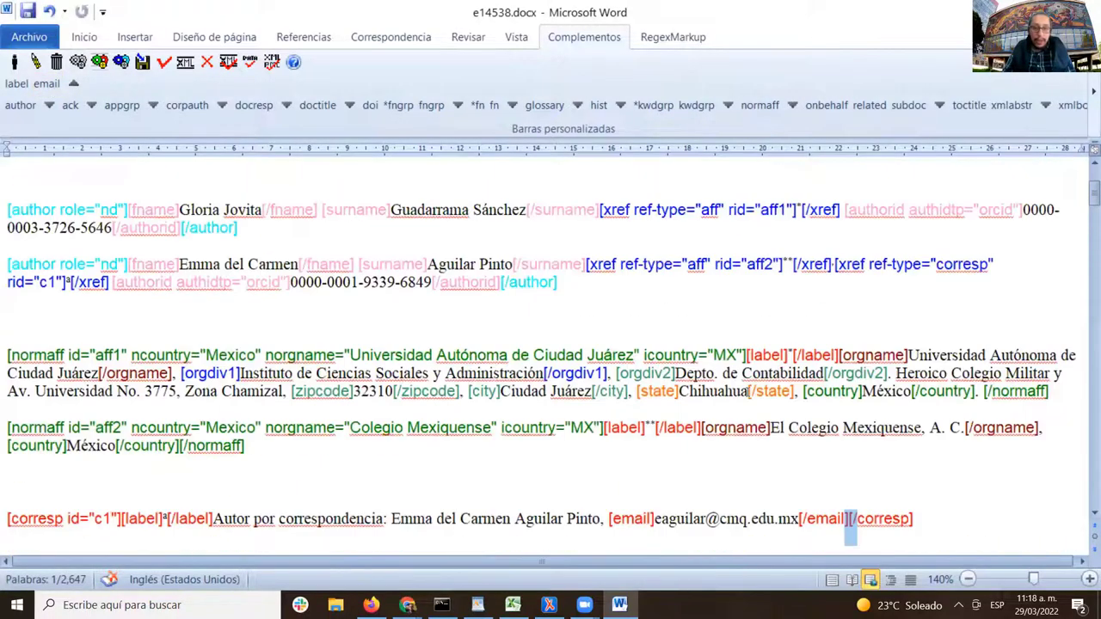
{"action": "scroll", "coordinate": [748, 393], "scroll_direction": "down", "scroll_amount": 1}
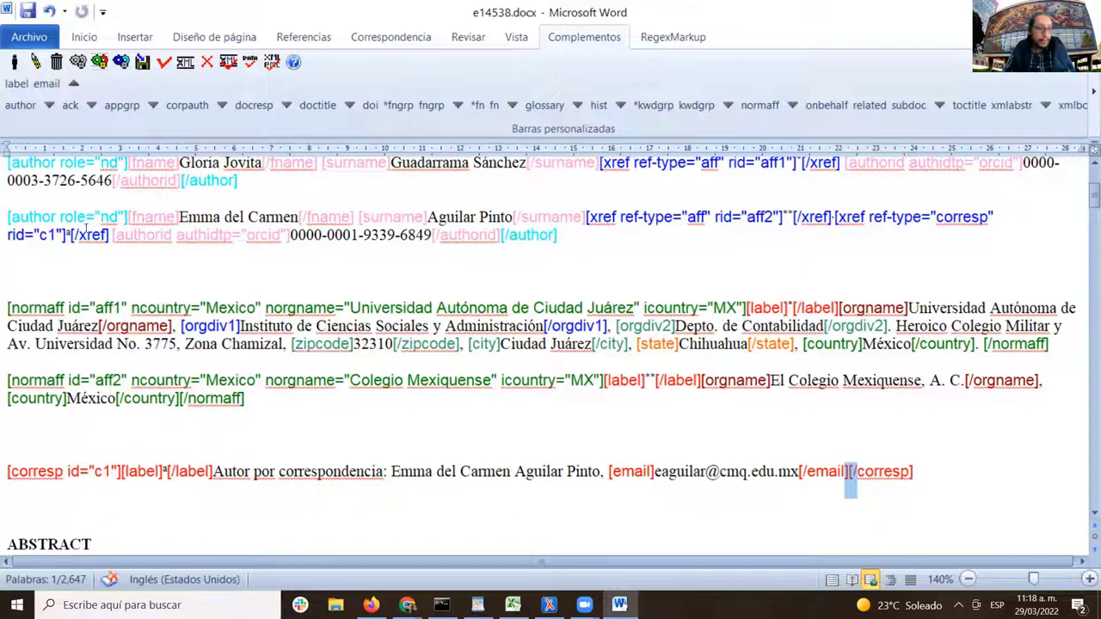
{"action": "double_click", "coordinate": [48, 236]}
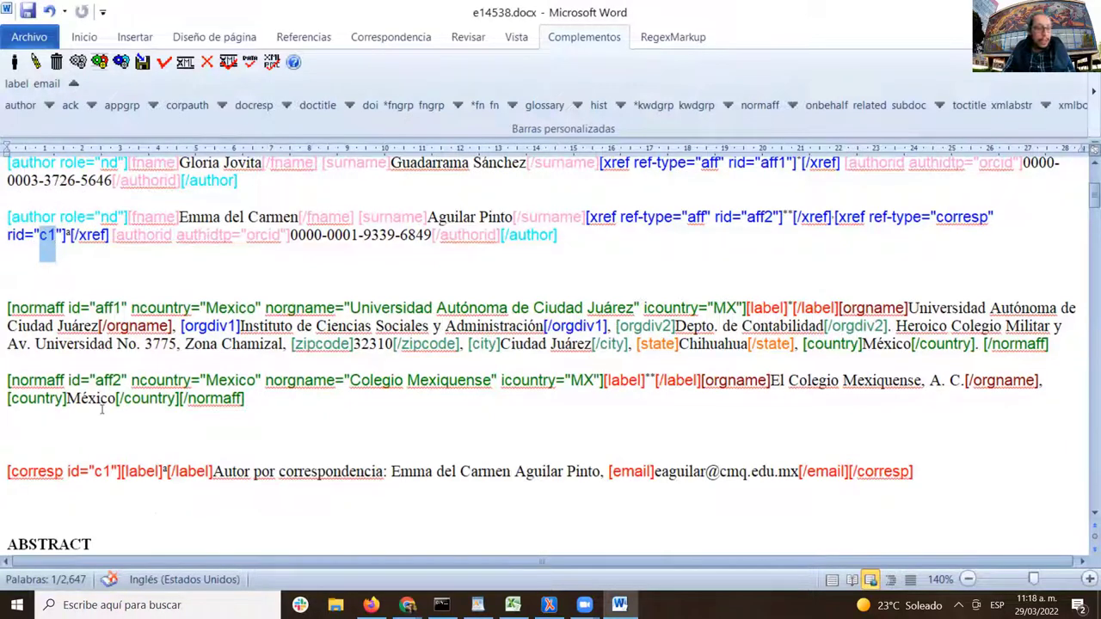
{"action": "left_click", "coordinate": [69, 235]}
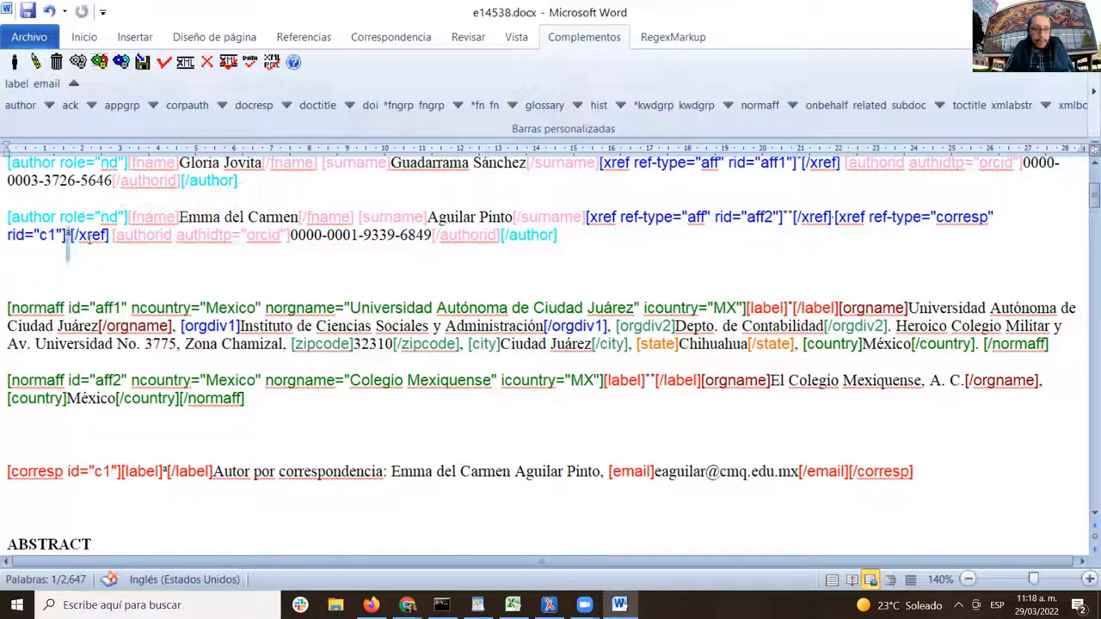
{"action": "left_click_drag", "start_coordinate": [80, 471], "coordinate": [93, 471]}
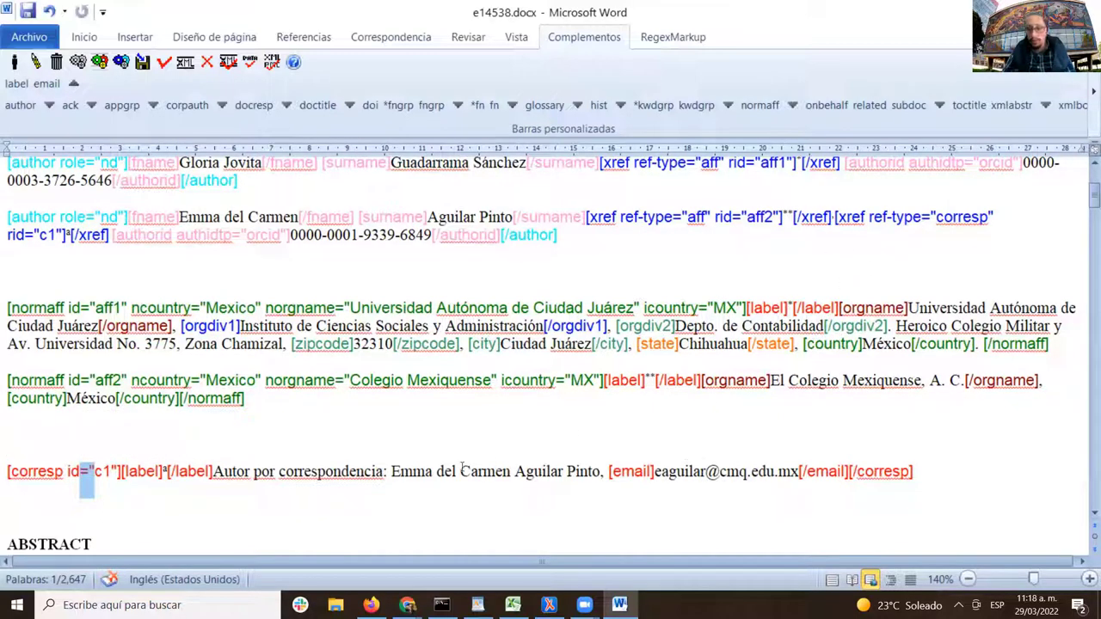
{"action": "left_click", "coordinate": [318, 522]}
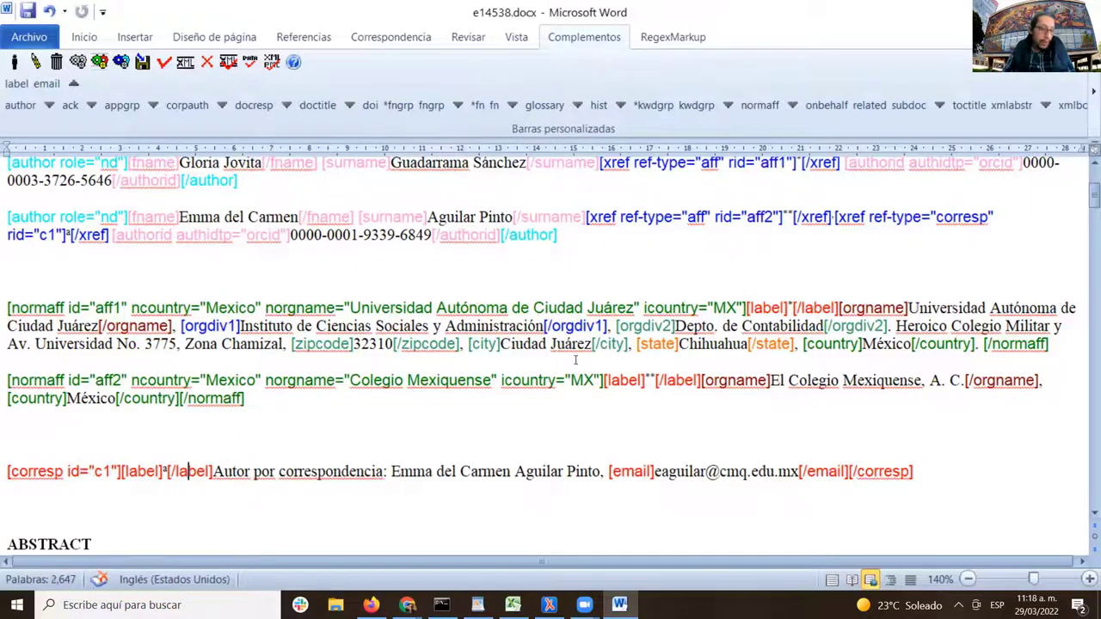
{"action": "scroll", "coordinate": [689, 277], "scroll_direction": "down", "scroll_amount": 3}
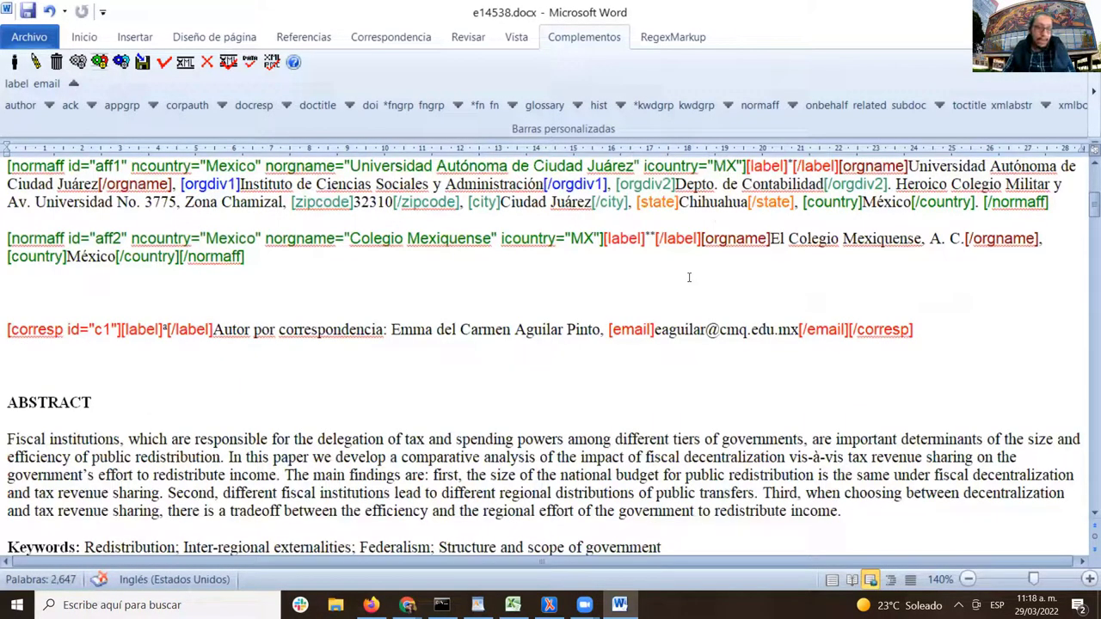
{"action": "scroll", "coordinate": [689, 277], "scroll_direction": "down", "scroll_amount": 3}
{"action": "scroll", "coordinate": [689, 277], "scroll_direction": "down", "scroll_amount": 7}
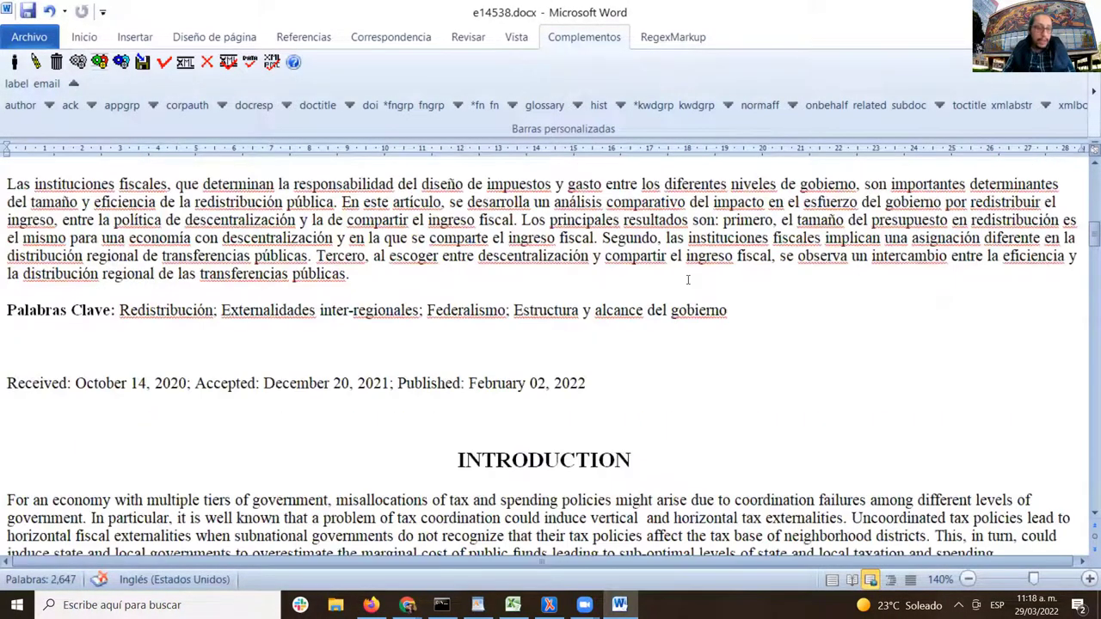
{"action": "scroll", "coordinate": [688, 280], "scroll_direction": "up", "scroll_amount": 7}
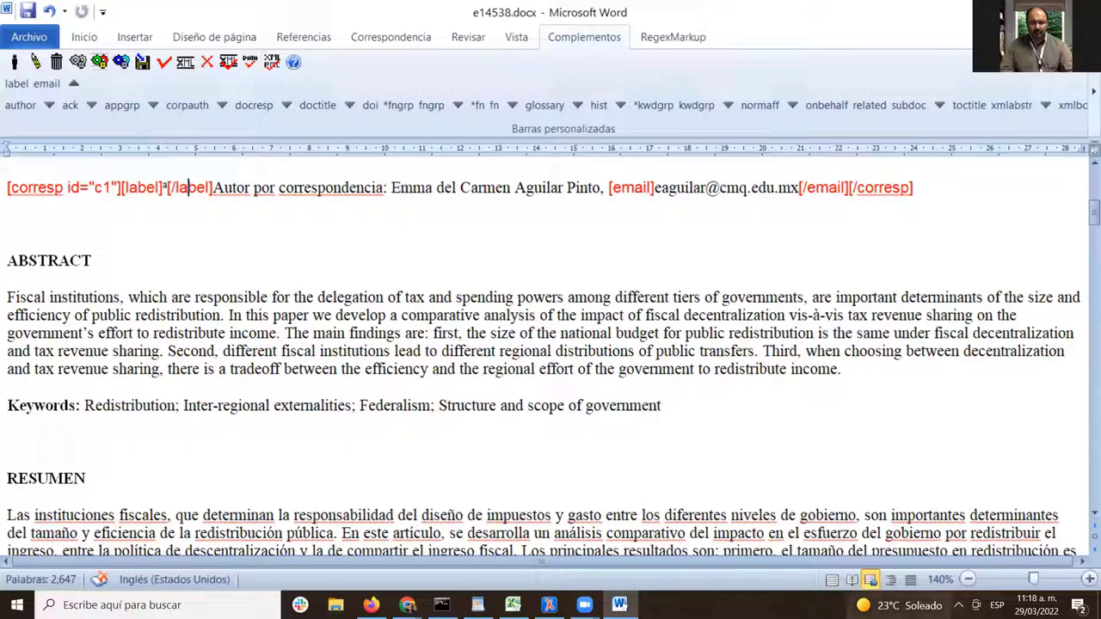
{"action": "left_click", "coordinate": [958, 605]}
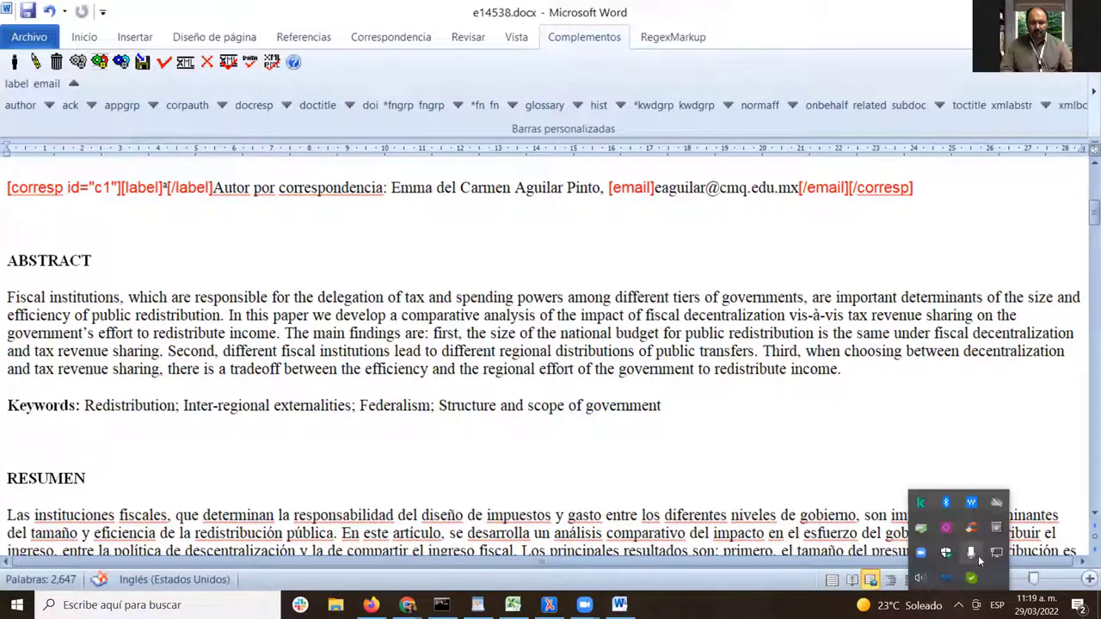
{"action": "left_click", "coordinate": [920, 579]}
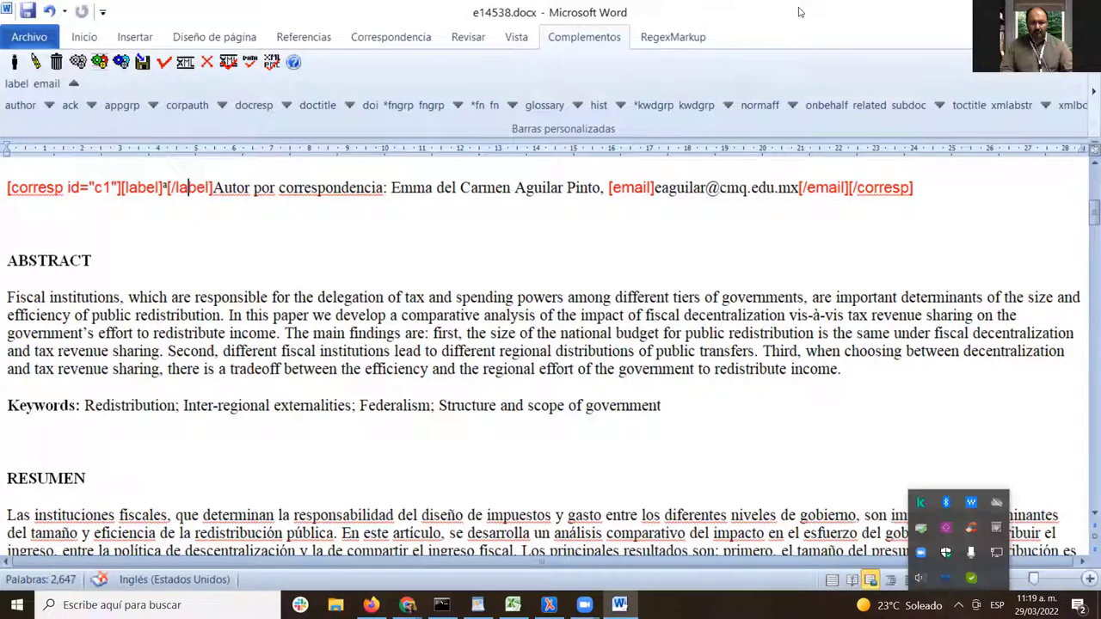
- Save the document and its markup with the corresponding-author note tagged
{"action": "left_click", "coordinate": [27, 10]}
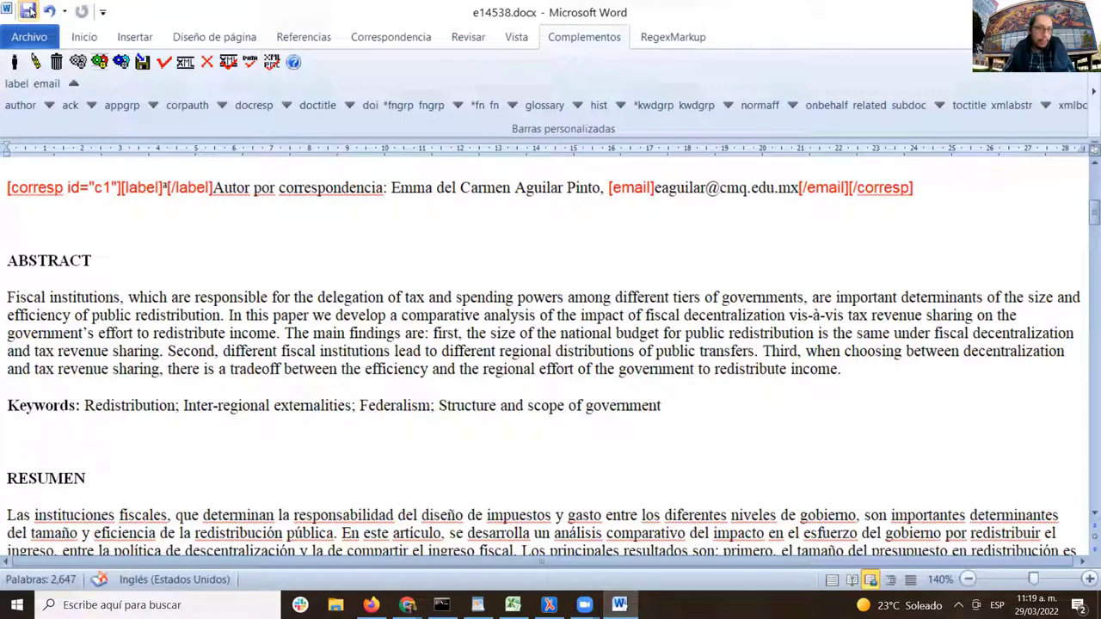
{"action": "left_click", "coordinate": [142, 62]}
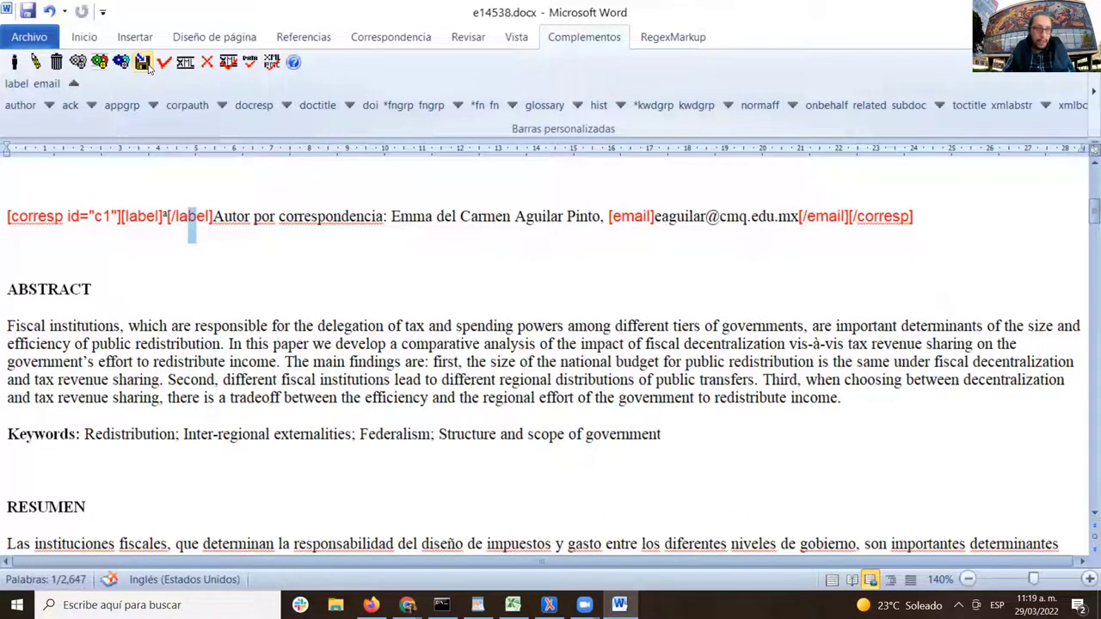
{"action": "left_click", "coordinate": [93, 290]}
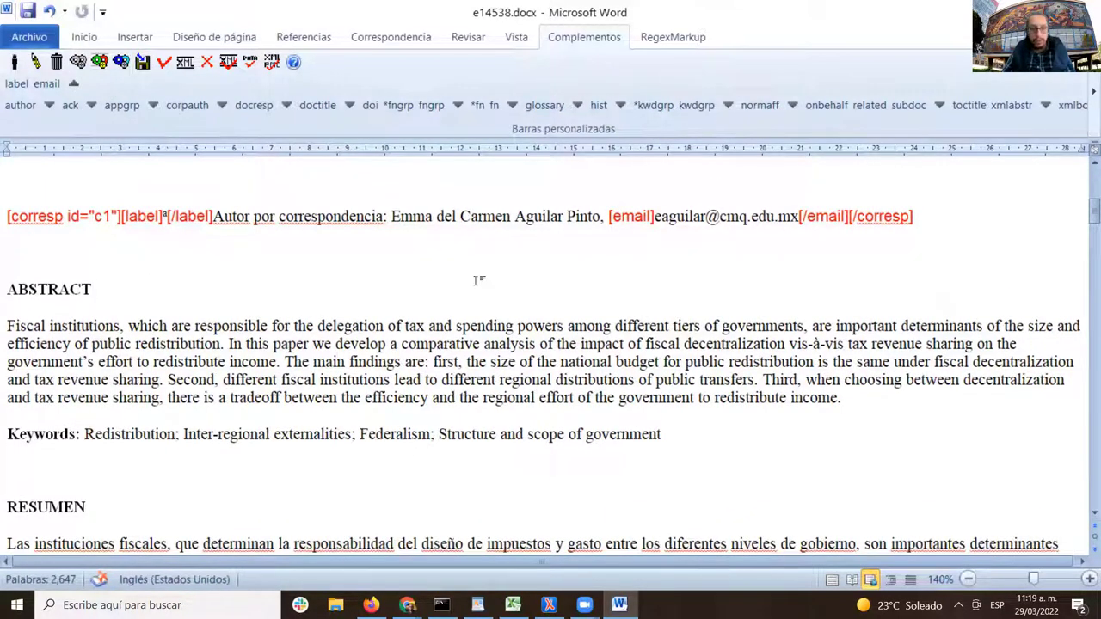
- Apply the xmlabstr tag to the ABSTRACT heading together with its English abstract paragraph, leaving out the keywords
{"action": "scroll", "coordinate": [475, 280], "scroll_direction": "down", "scroll_amount": 1}
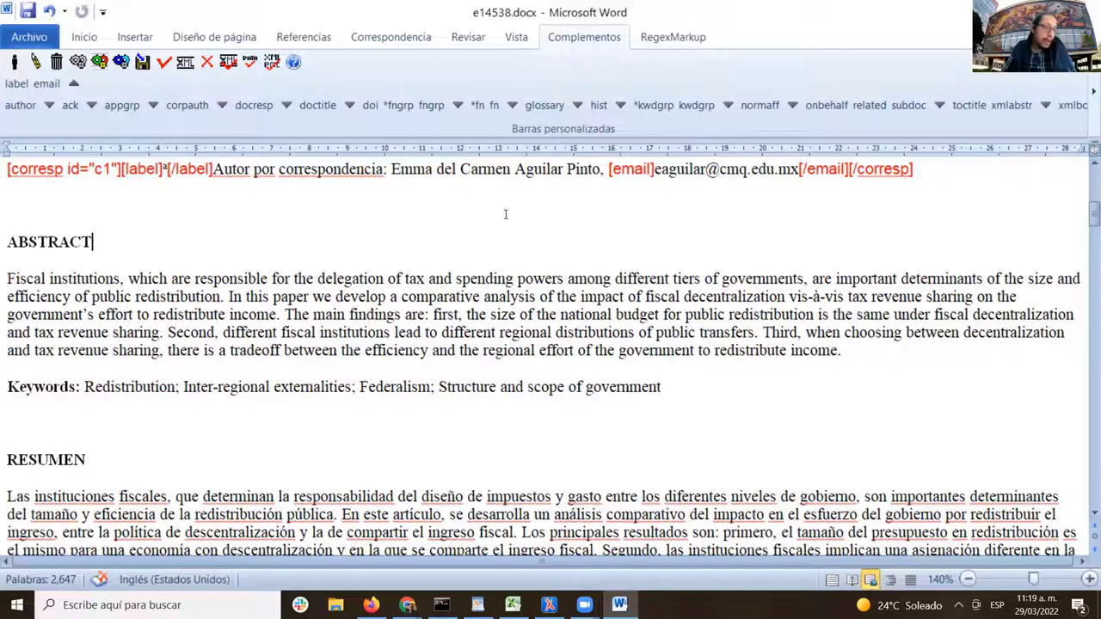
{"action": "scroll", "coordinate": [490, 234], "scroll_direction": "down", "scroll_amount": 2}
{"action": "scroll", "coordinate": [490, 234], "scroll_direction": "up", "scroll_amount": 1}
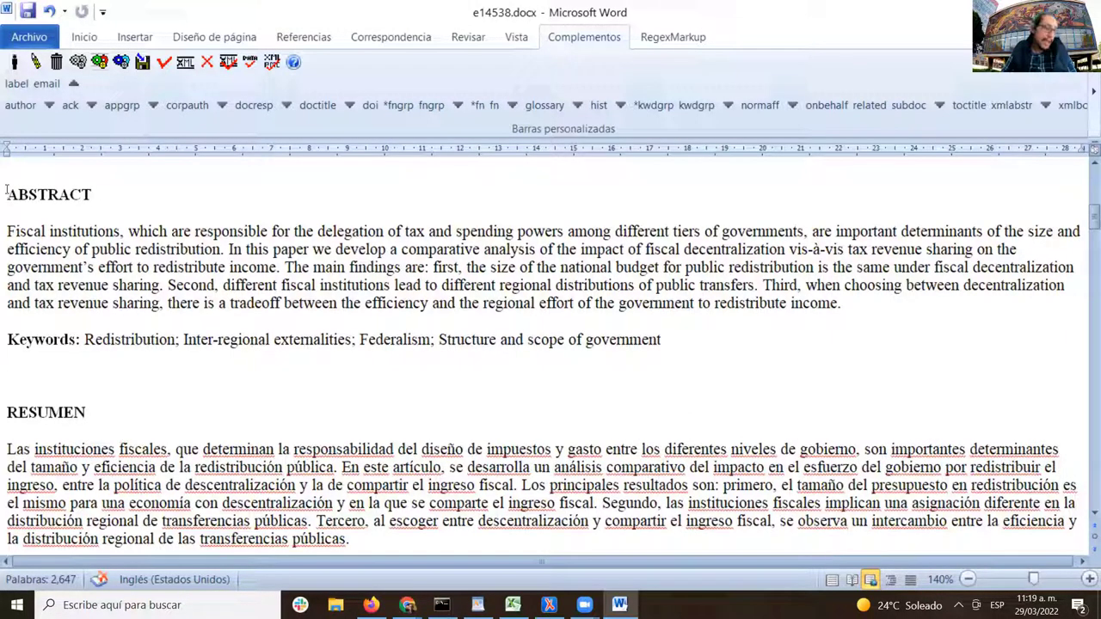
{"action": "left_click_drag", "start_coordinate": [7, 193], "coordinate": [868, 308]}
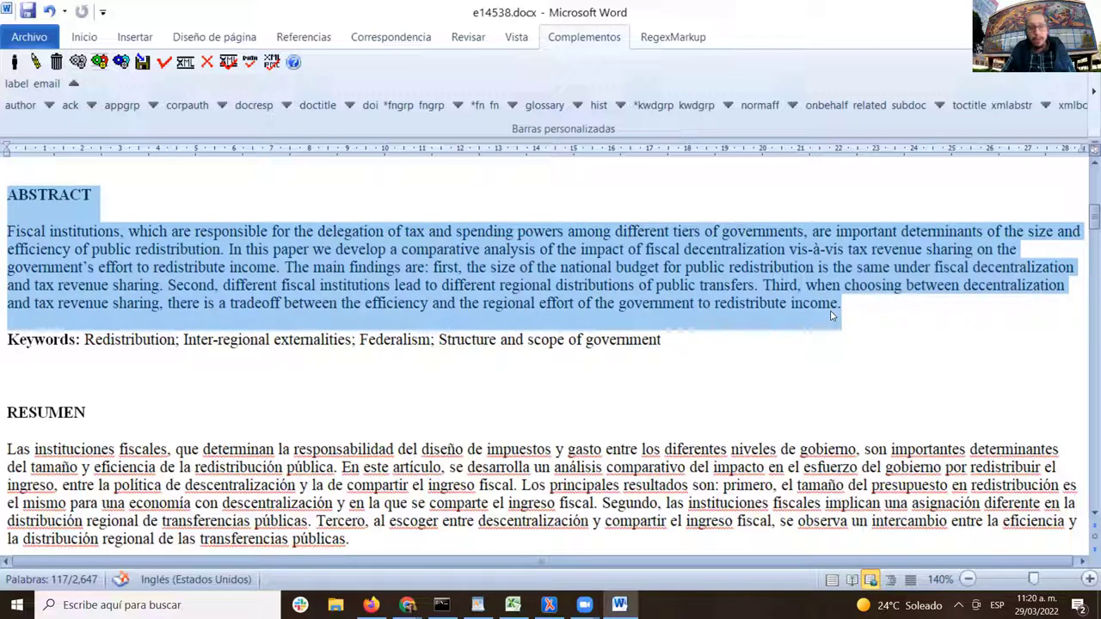
{"action": "left_click", "coordinate": [74, 88]}
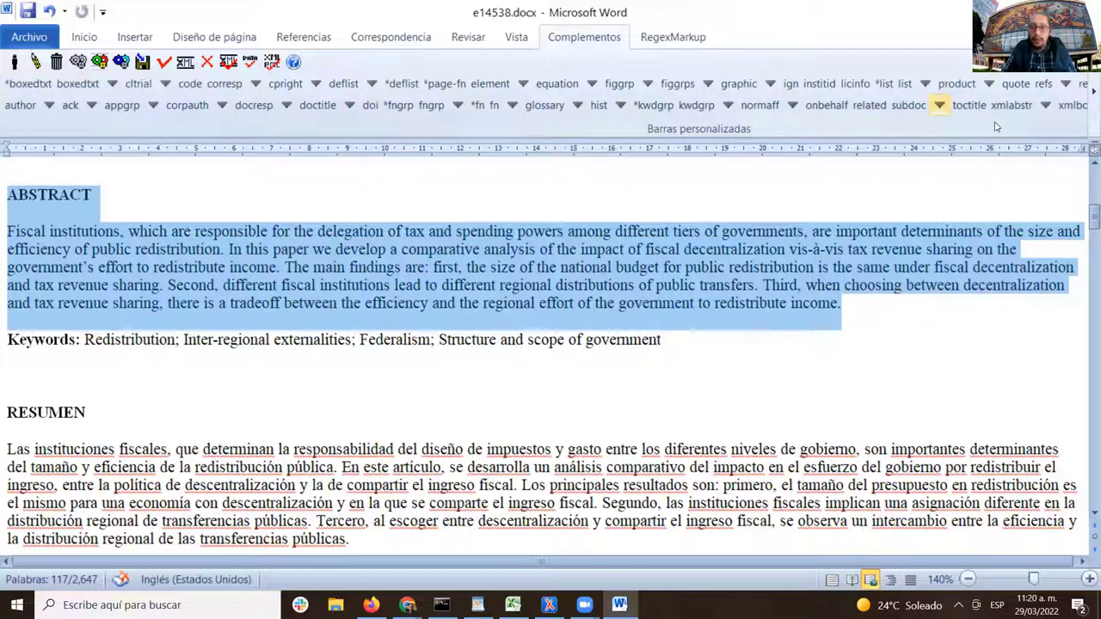
{"action": "left_click", "coordinate": [1086, 91]}
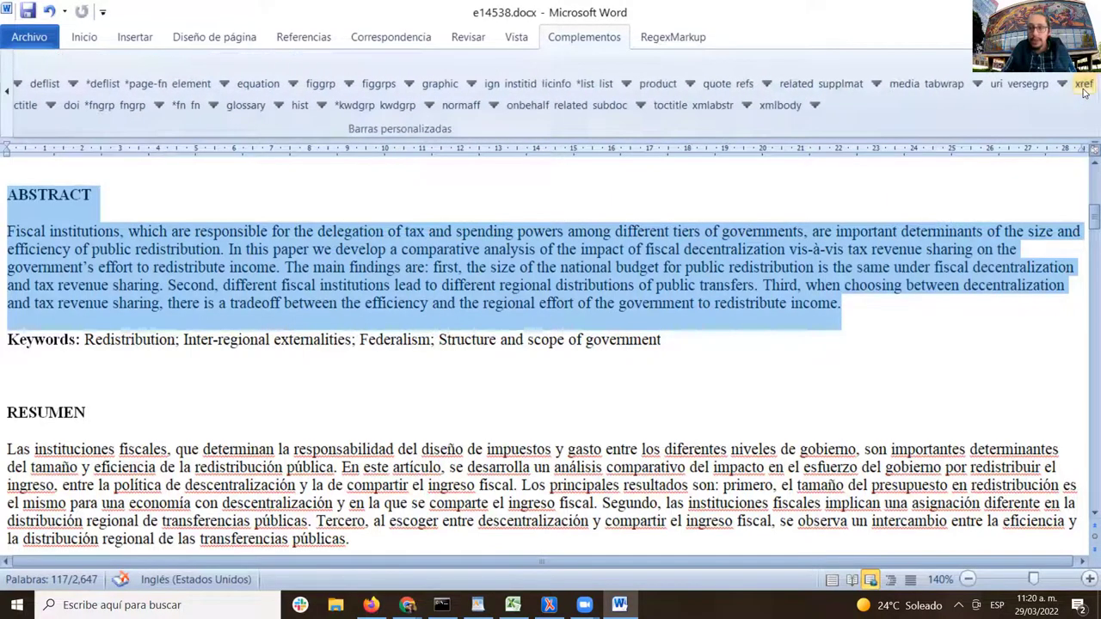
{"action": "left_click", "coordinate": [714, 105]}
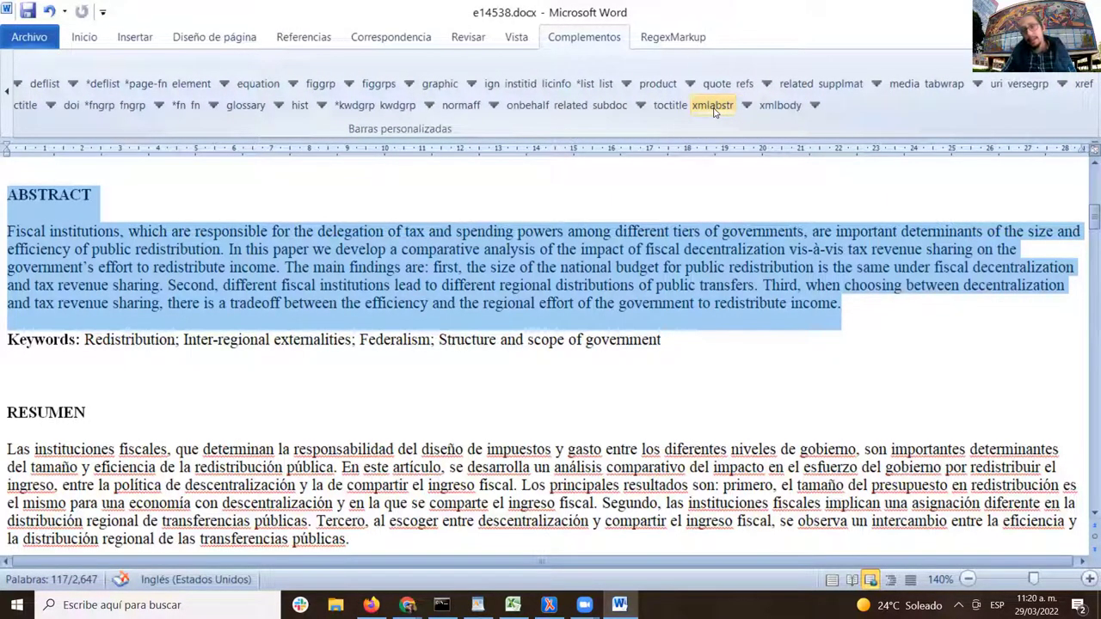
{"action": "left_click", "coordinate": [713, 105]}
{"action": "left_click", "coordinate": [714, 105]}
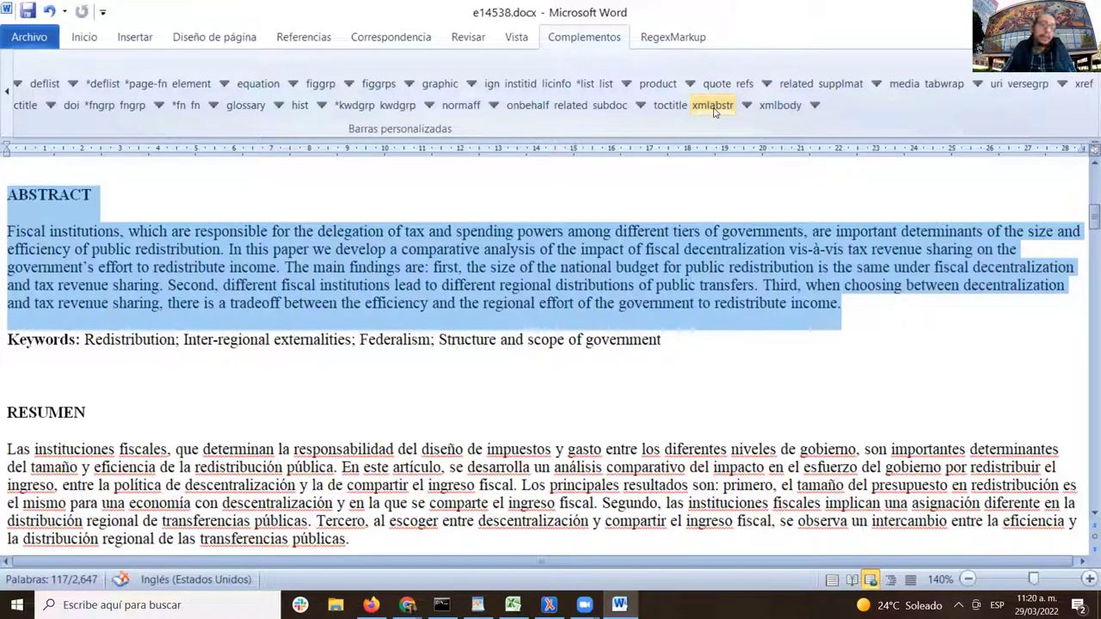
{"action": "left_click", "coordinate": [713, 105]}
{"action": "left_click", "coordinate": [713, 105]}
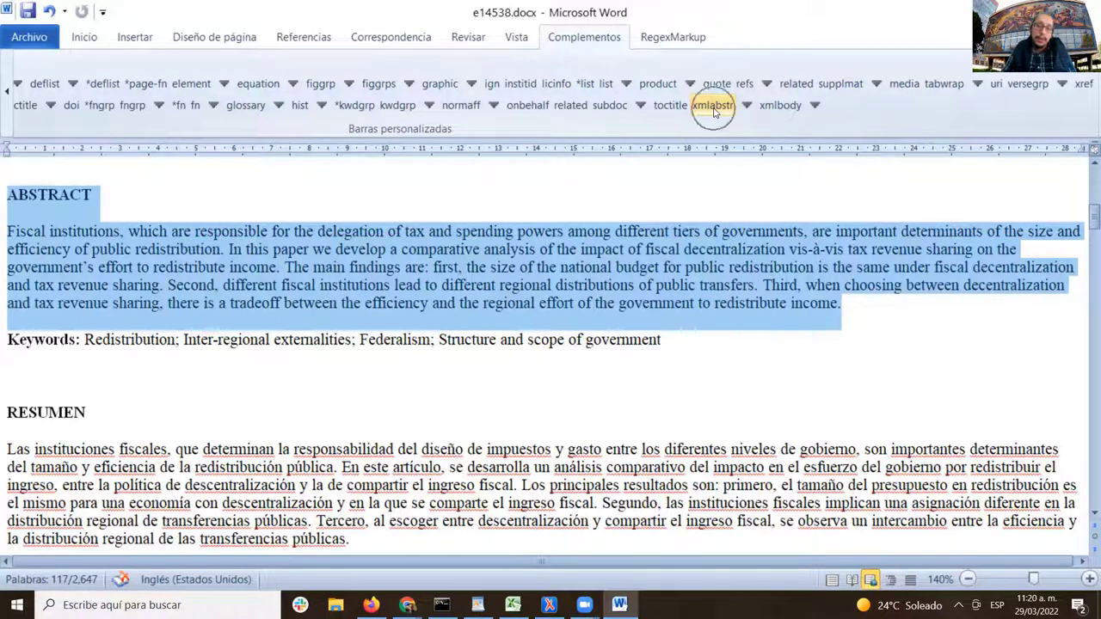
{"action": "left_click", "coordinate": [765, 106]}
{"action": "left_click", "coordinate": [765, 106]}
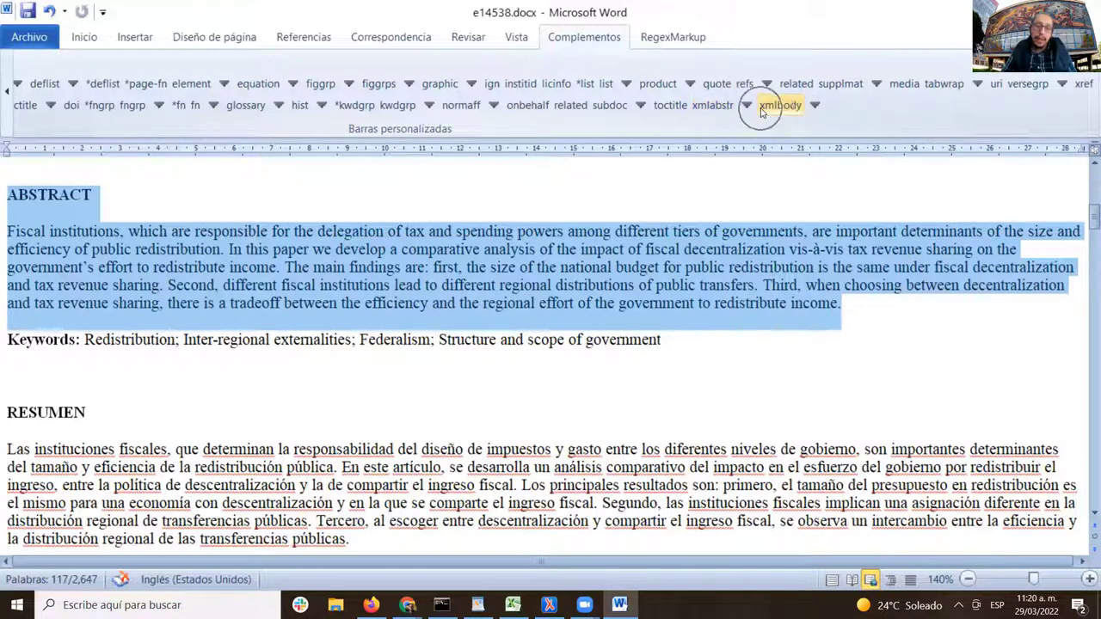
{"action": "left_click", "coordinate": [717, 105]}
{"action": "left_click", "coordinate": [717, 106]}
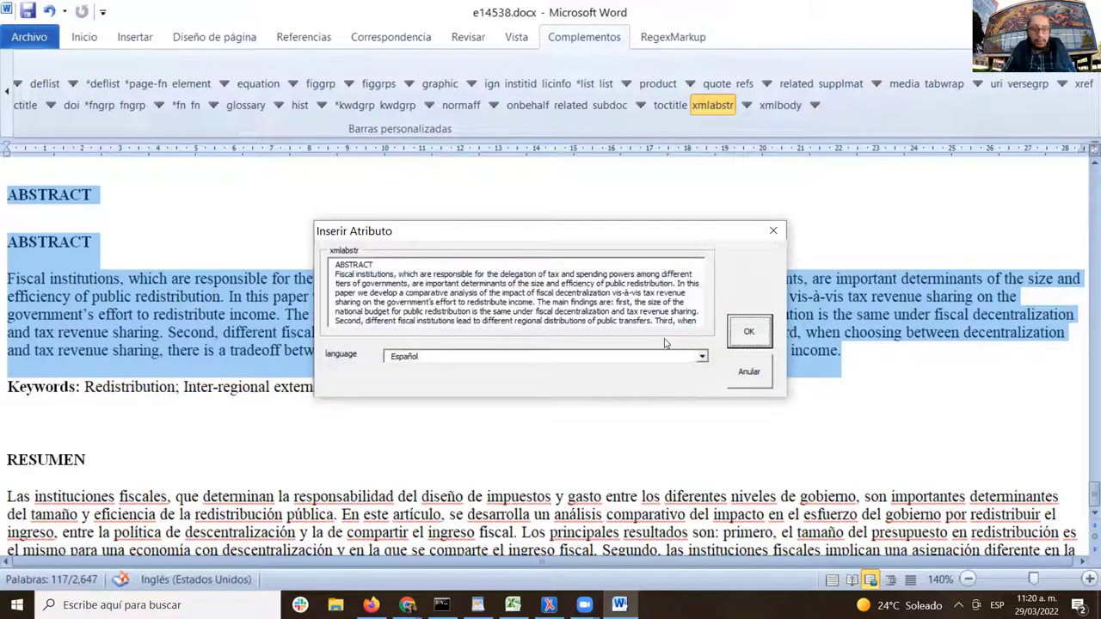
- Set the abstract's language attribute to Inglés and insert the xmlabstr markup
{"action": "left_click", "coordinate": [604, 365]}
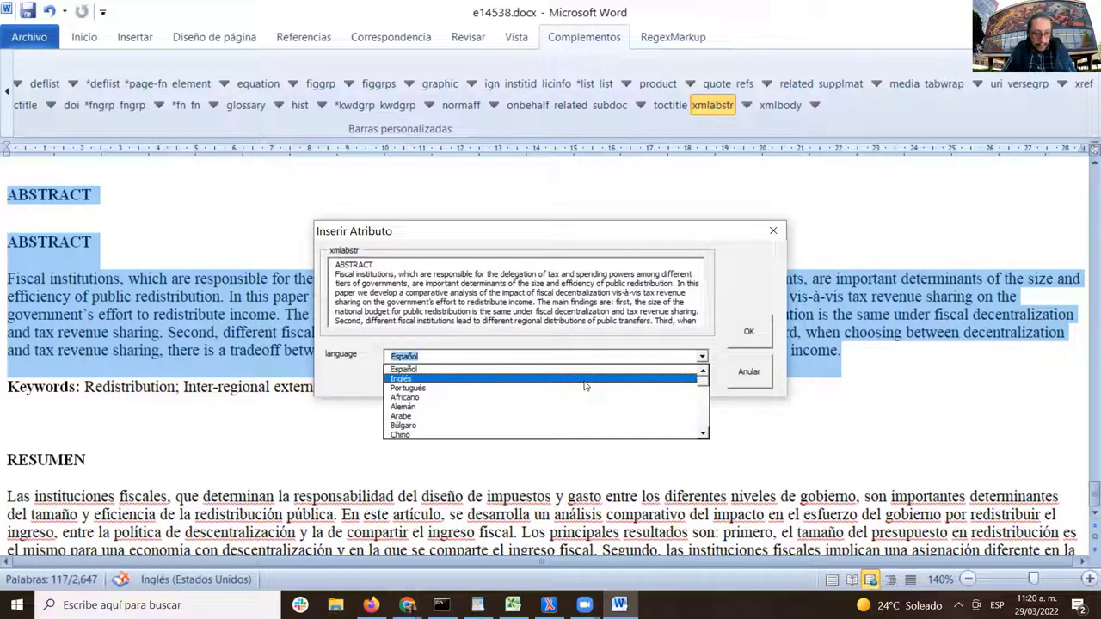
{"action": "left_click", "coordinate": [584, 379]}
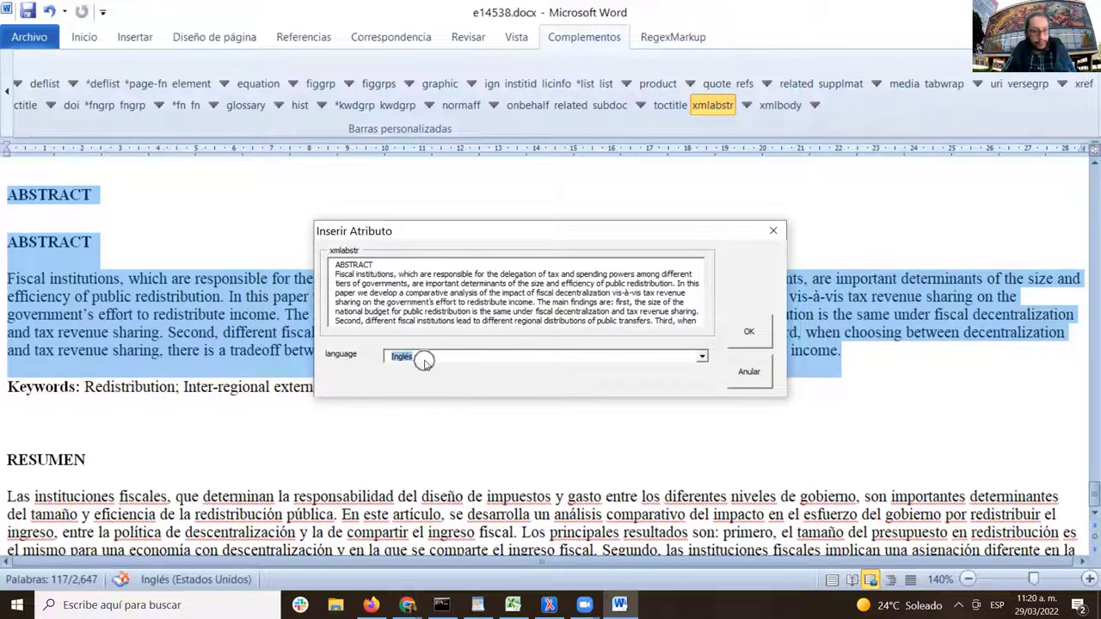
{"action": "left_click", "coordinate": [746, 331]}
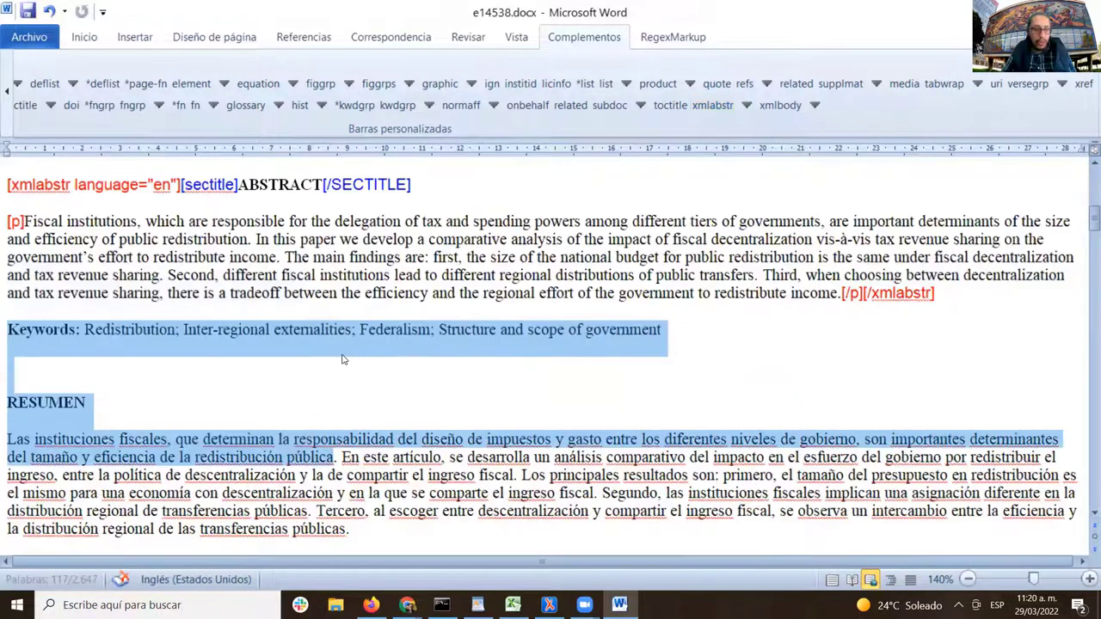
{"action": "left_click", "coordinate": [302, 187]}
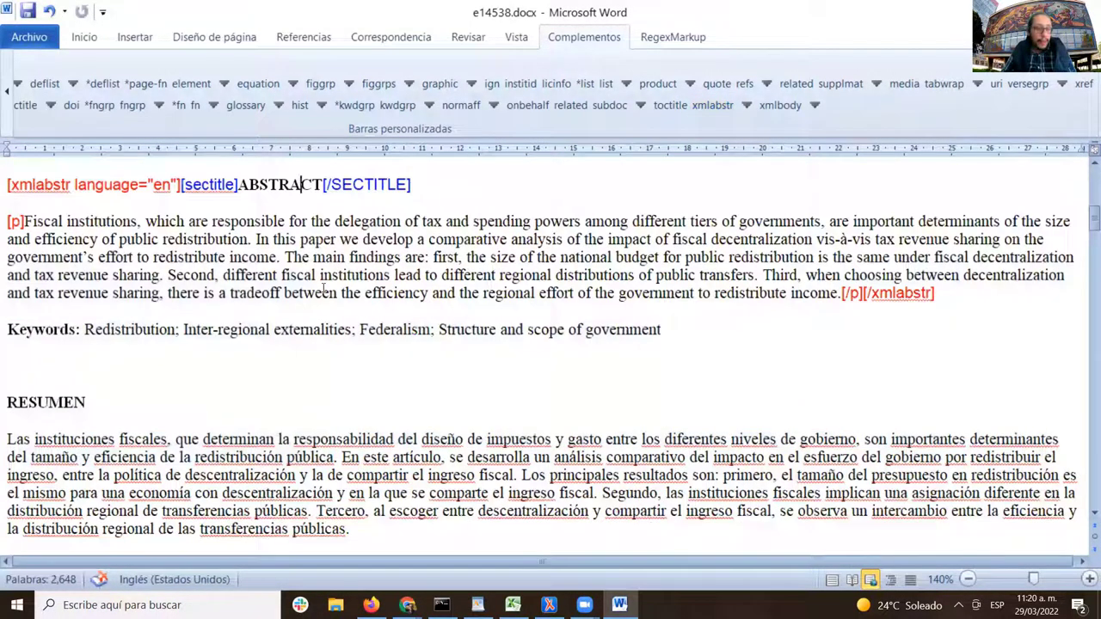
- Review the sectitle tag, the language attribute and the opening p tag in the marked-up English abstract
{"action": "scroll", "coordinate": [323, 288], "scroll_direction": "up", "scroll_amount": 1}
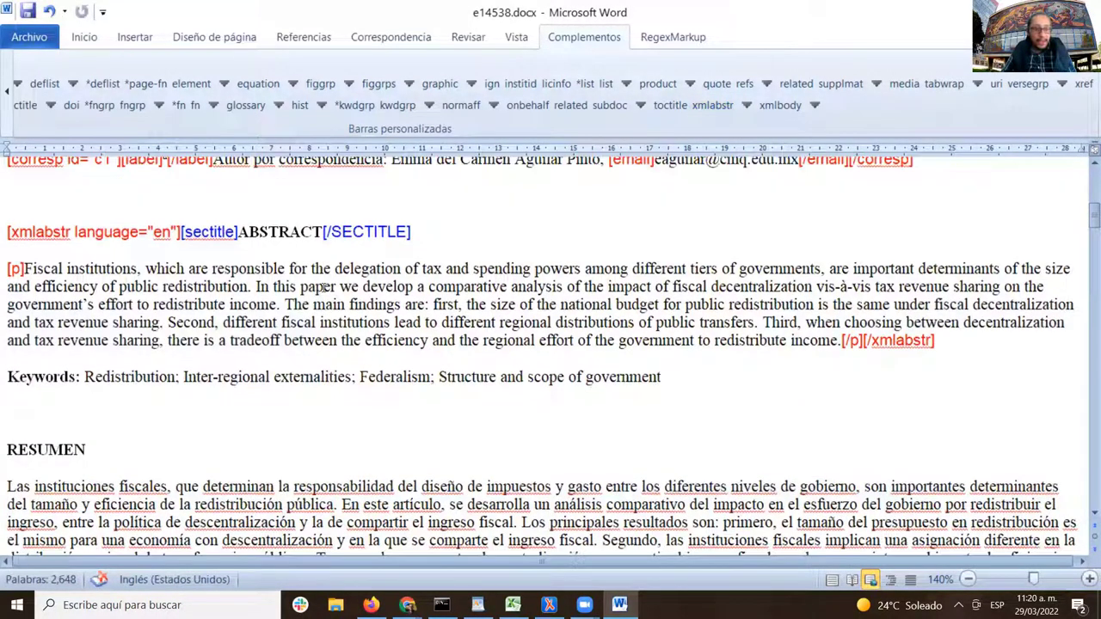
{"action": "double_click", "coordinate": [186, 232]}
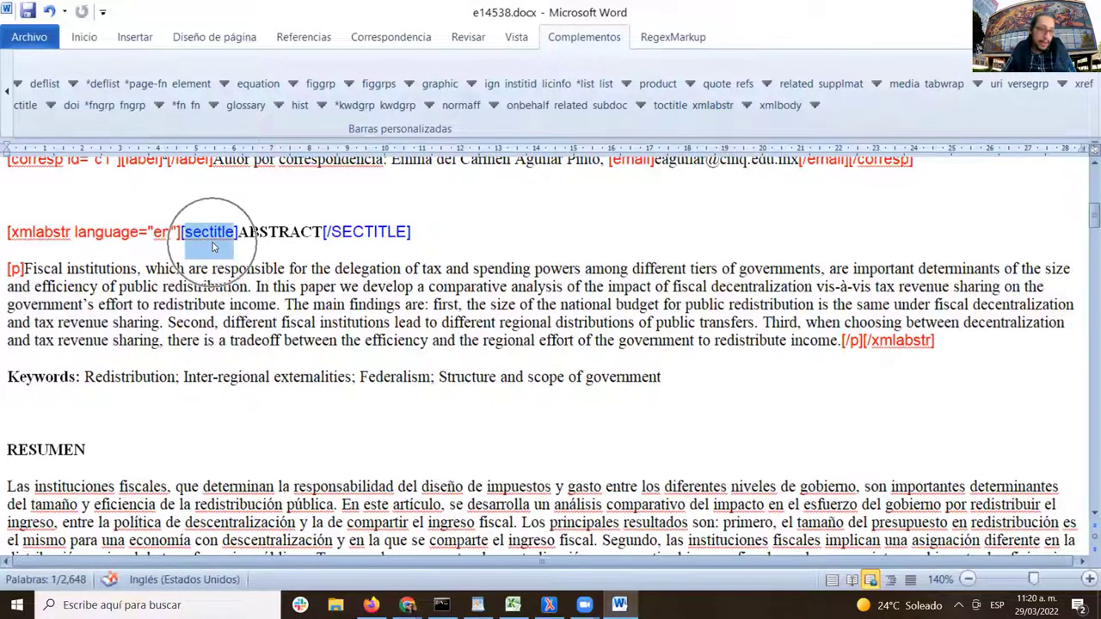
{"action": "left_click_drag", "start_coordinate": [76, 232], "coordinate": [178, 245]}
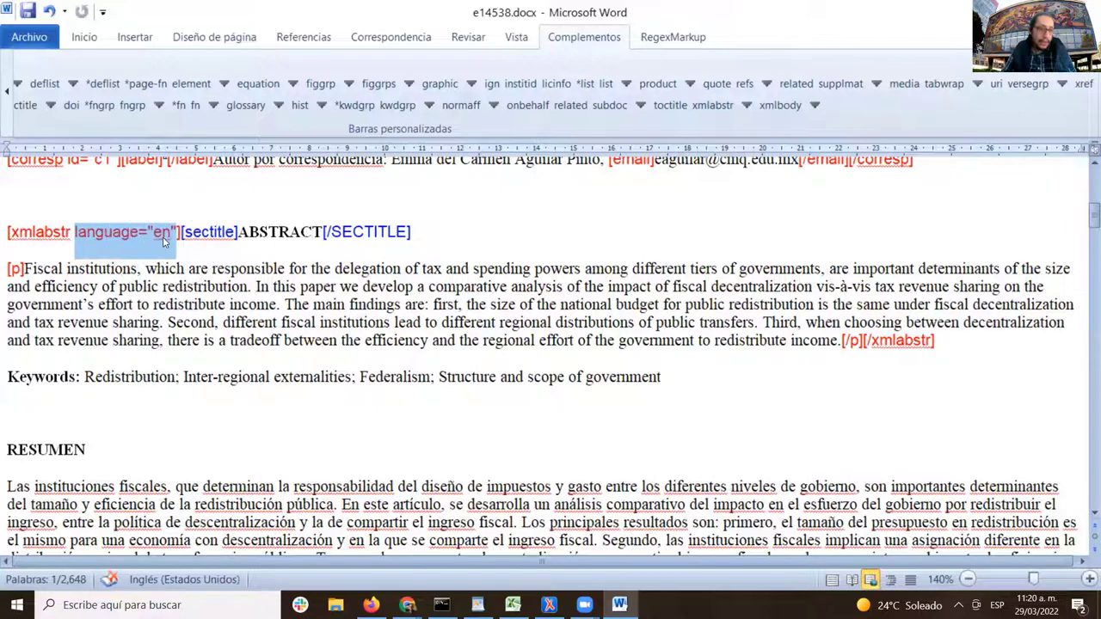
{"action": "left_click_drag", "start_coordinate": [7, 269], "coordinate": [24, 269]}
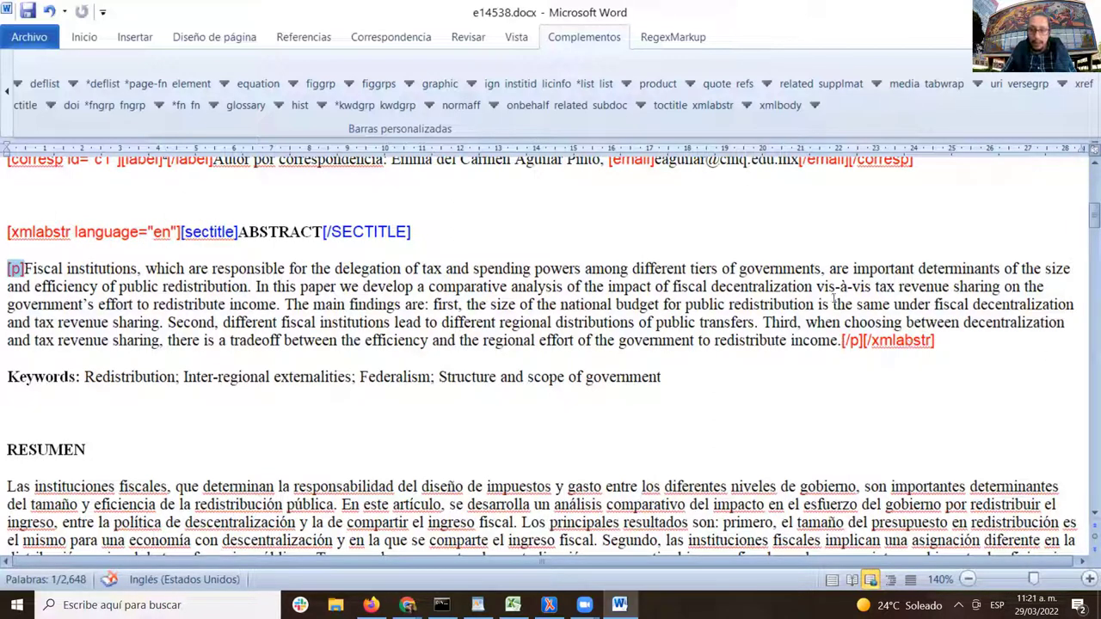
- Mark up the Keywords line below the English abstract with the automatic *kwdgrp tag, using Inglés as its language
{"action": "scroll", "coordinate": [433, 228], "scroll_direction": "down", "scroll_amount": 1}
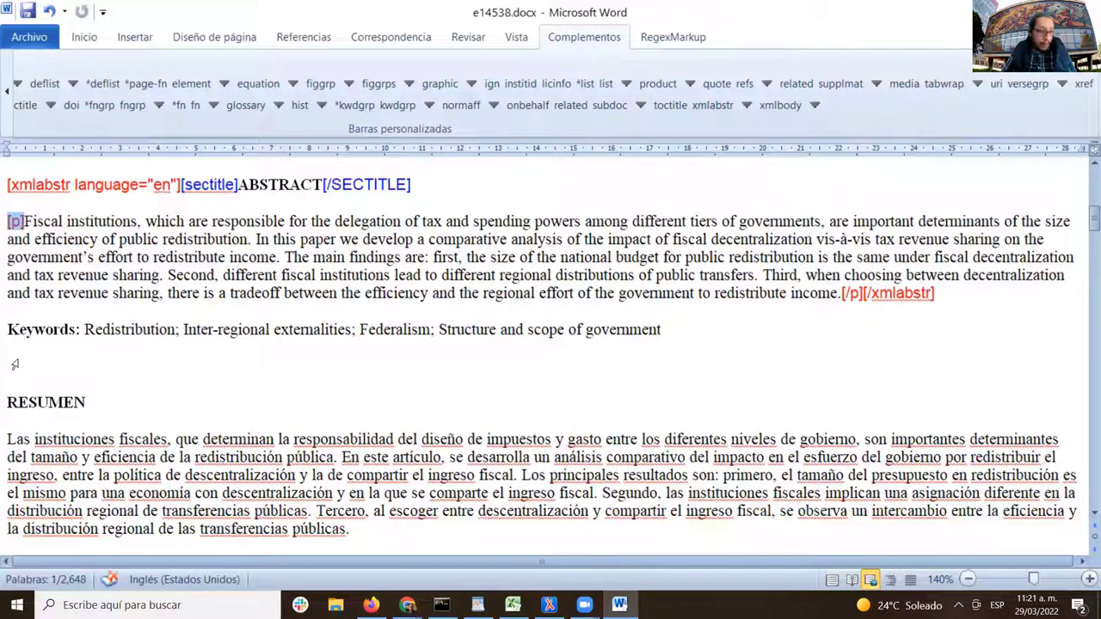
{"action": "left_click_drag", "start_coordinate": [7, 329], "coordinate": [658, 341]}
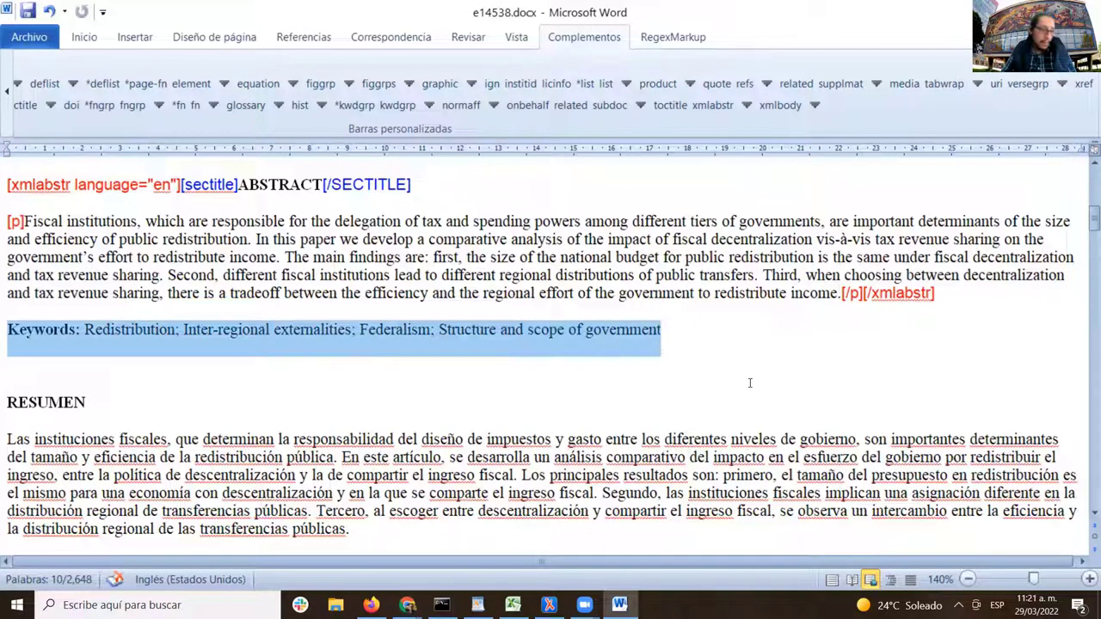
{"action": "left_click", "coordinate": [364, 107]}
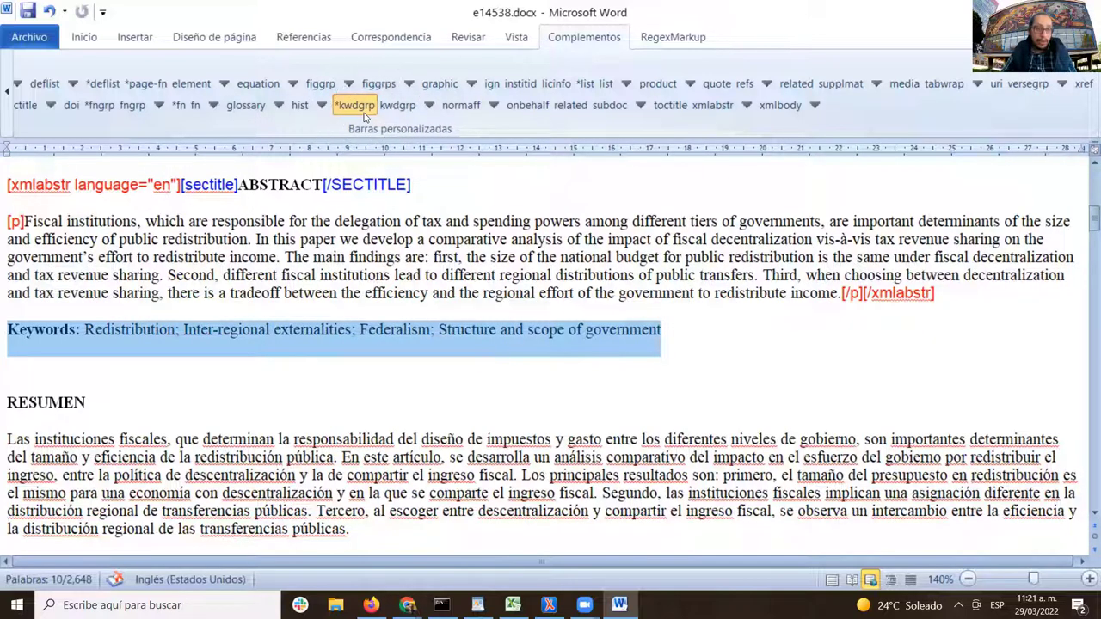
{"action": "left_click", "coordinate": [364, 115]}
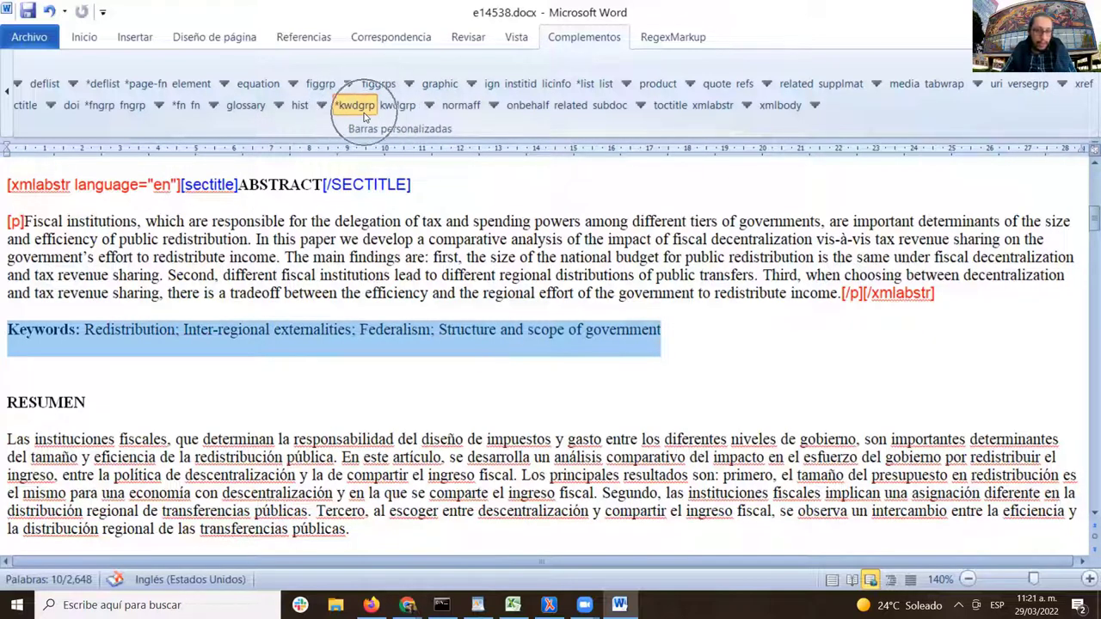
{"action": "left_click", "coordinate": [364, 114]}
{"action": "left_click", "coordinate": [364, 114]}
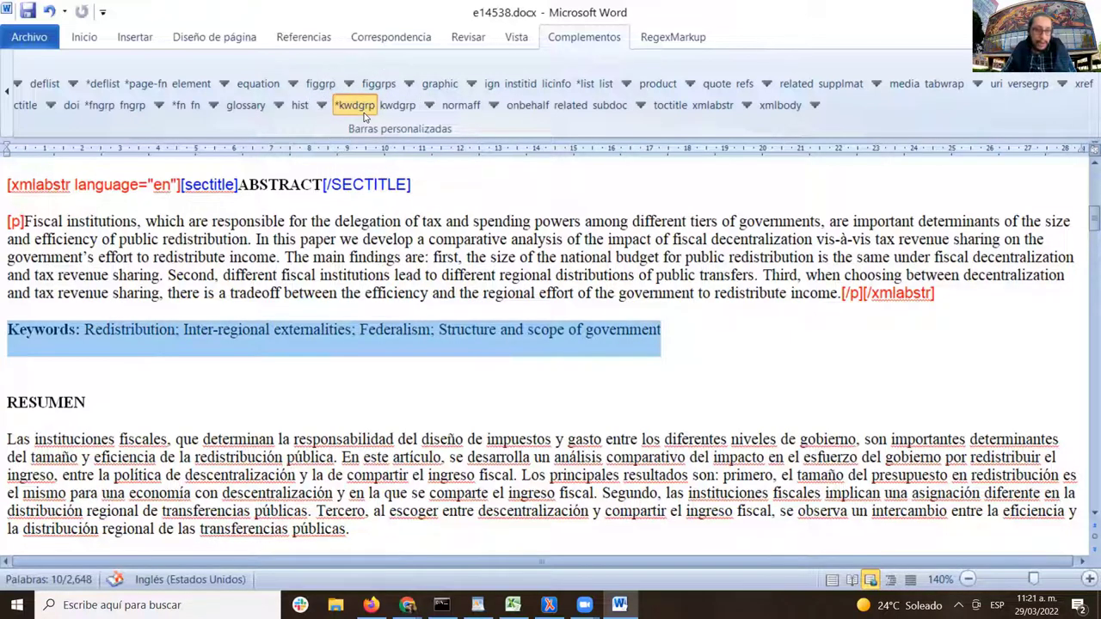
{"action": "left_click", "coordinate": [364, 114]}
{"action": "left_click", "coordinate": [364, 114]}
{"action": "left_click", "coordinate": [364, 115]}
{"action": "left_click", "coordinate": [364, 114]}
{"action": "left_click", "coordinate": [364, 115]}
{"action": "left_click", "coordinate": [364, 114]}
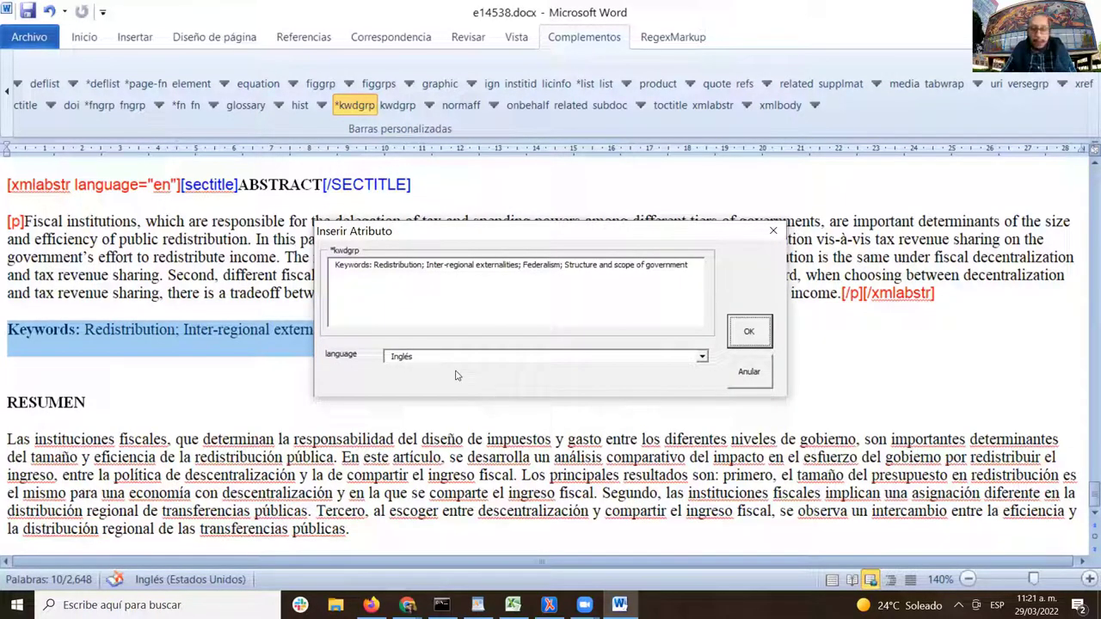
{"action": "left_click", "coordinate": [748, 334]}
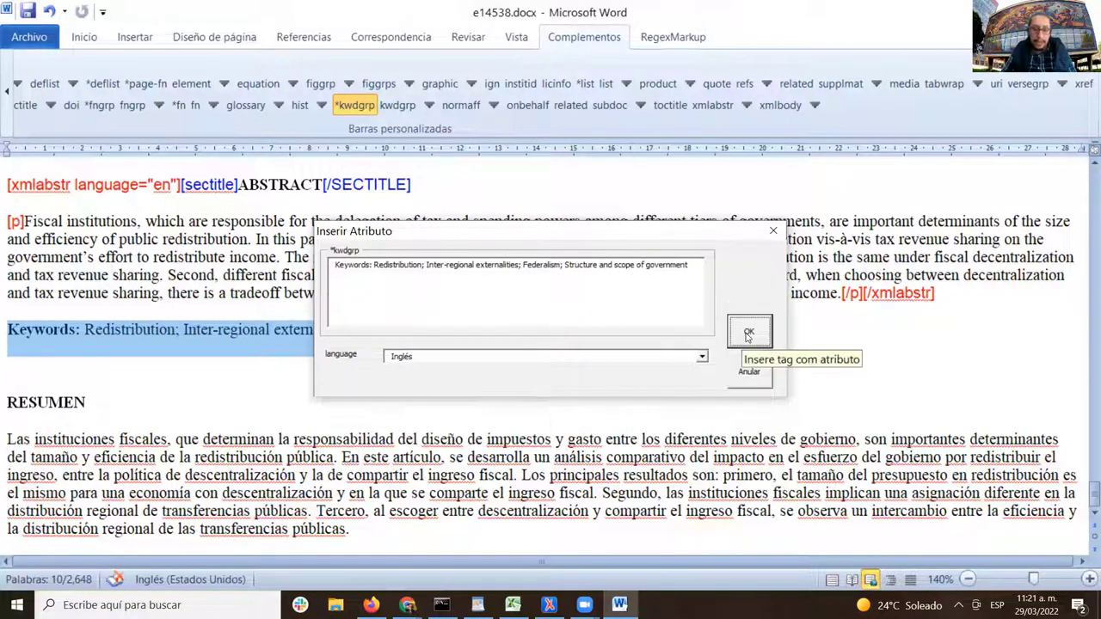
{"action": "left_click", "coordinate": [661, 312]}
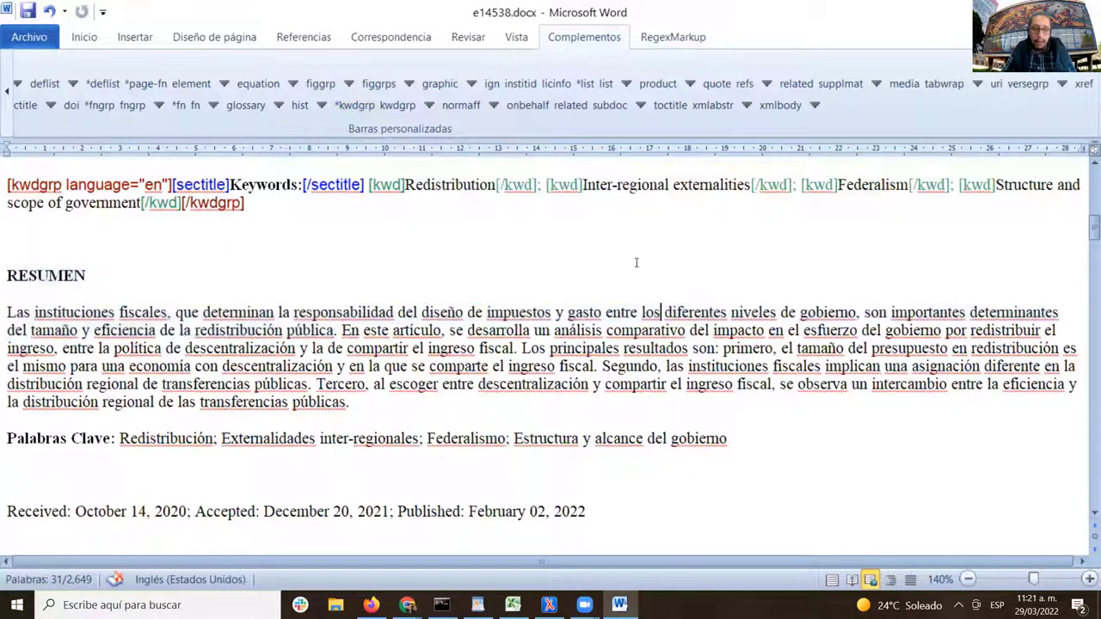
- Check the kwd tags around each English keyword, from Redistribution to Structure and scope of government
{"action": "scroll", "coordinate": [435, 426], "scroll_direction": "up", "scroll_amount": 3}
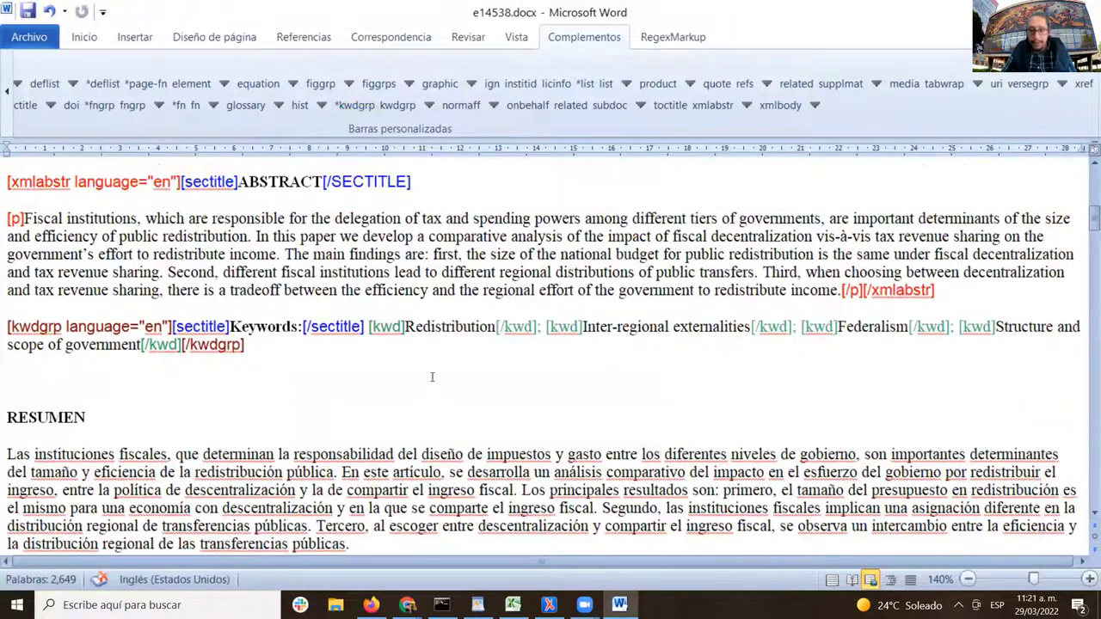
{"action": "double_click", "coordinate": [456, 328]}
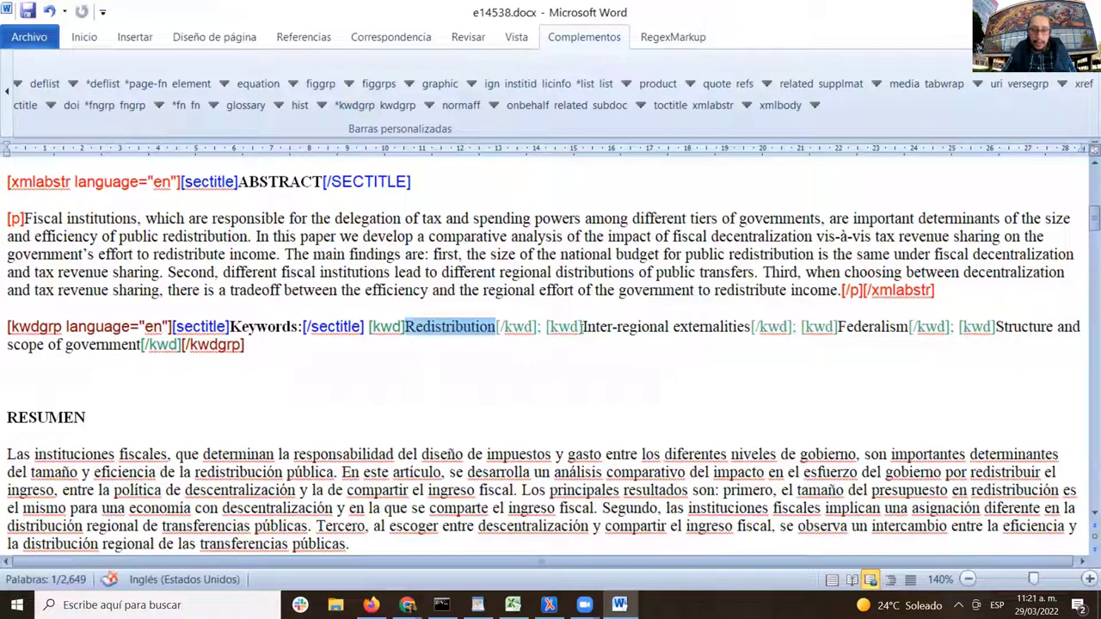
{"action": "left_click_drag", "start_coordinate": [583, 329], "coordinate": [750, 329]}
{"action": "double_click", "coordinate": [890, 328]}
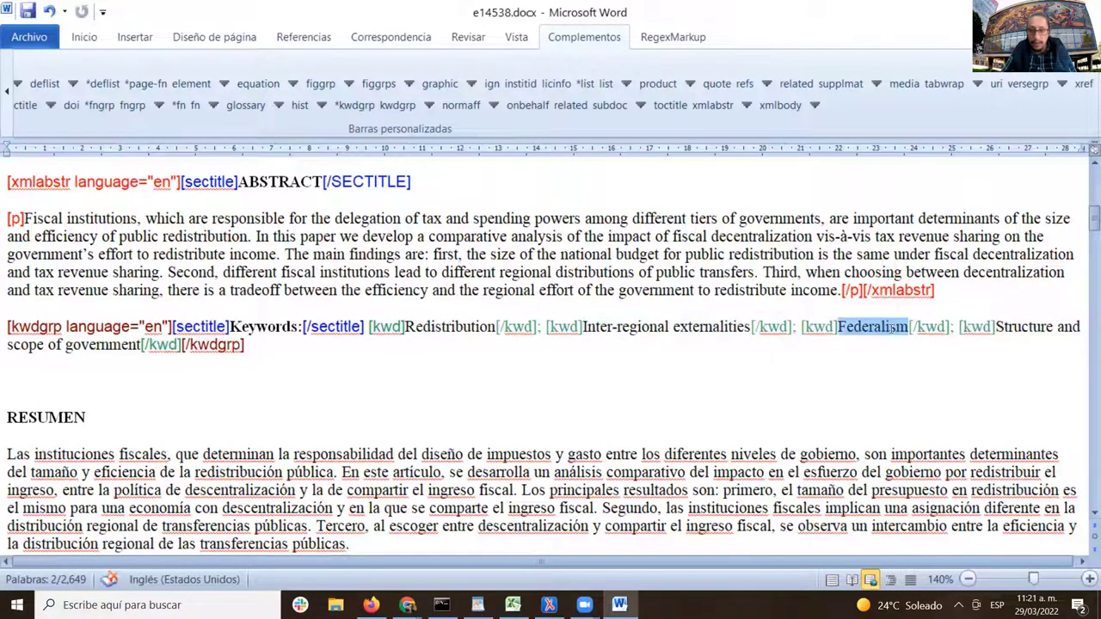
{"action": "left_click_drag", "start_coordinate": [997, 328], "coordinate": [141, 347]}
{"action": "left_click", "coordinate": [370, 356]}
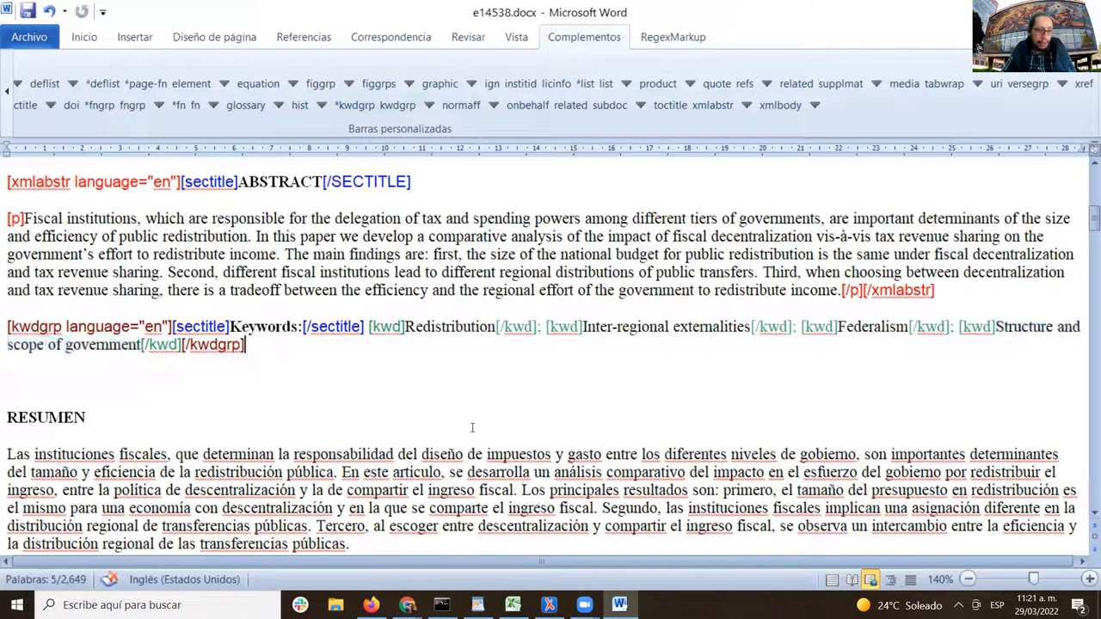
- Apply the xmlabstr tag to the RESUMEN heading together with its Spanish abstract paragraph, leaving out the Palabras Clave line
{"action": "scroll", "coordinate": [552, 361], "scroll_direction": "down", "scroll_amount": 3}
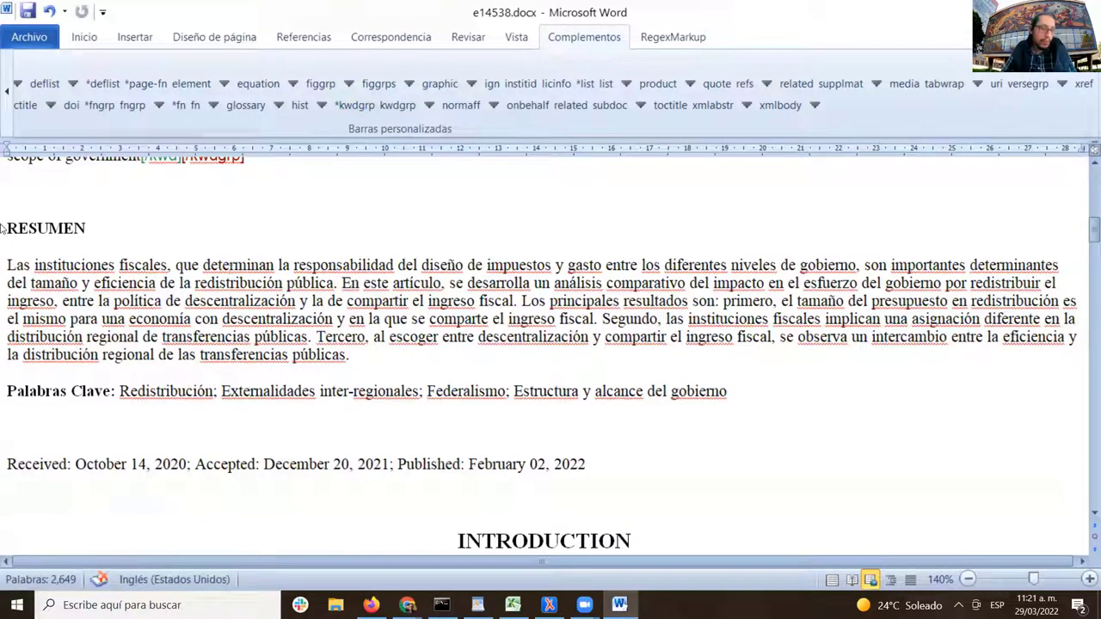
{"action": "left_click_drag", "start_coordinate": [9, 224], "coordinate": [352, 366]}
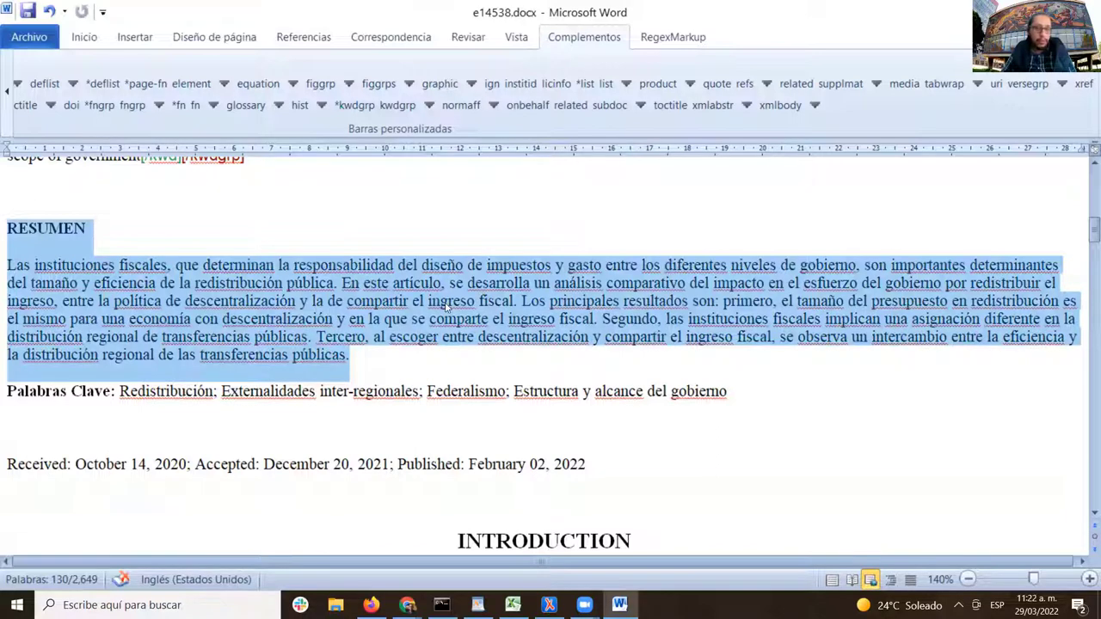
{"action": "left_click", "coordinate": [713, 105]}
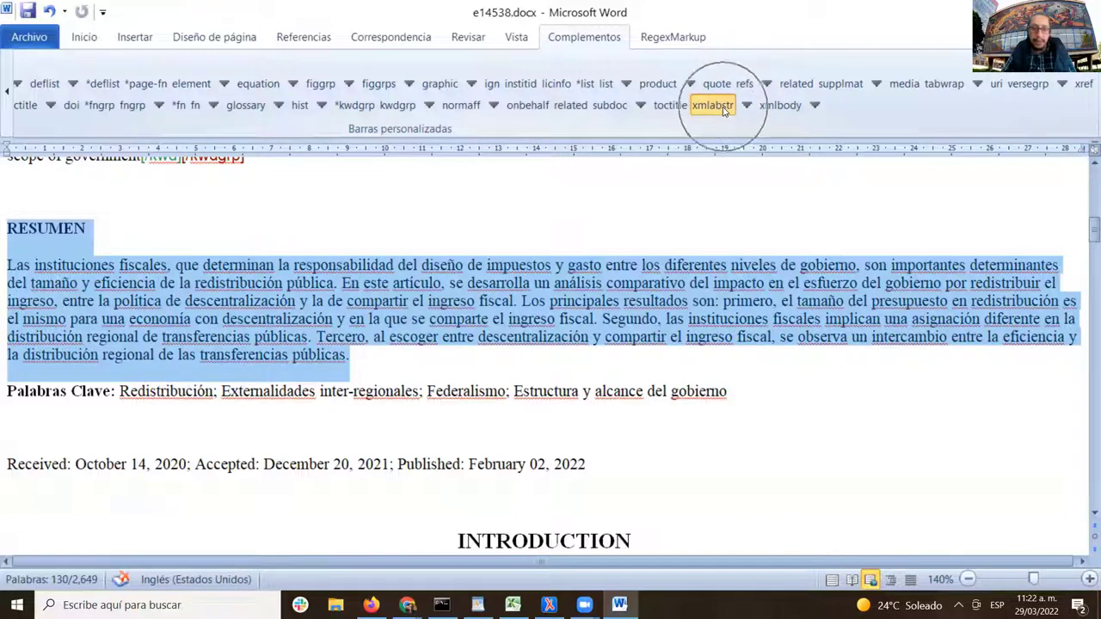
{"action": "left_click", "coordinate": [725, 109]}
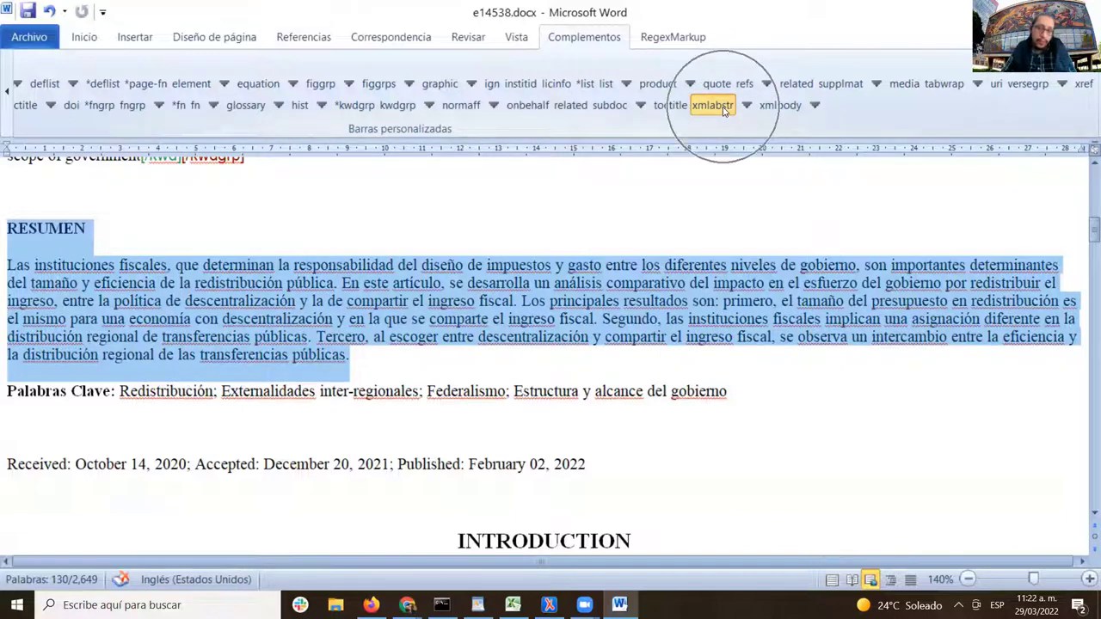
{"action": "left_click", "coordinate": [725, 110]}
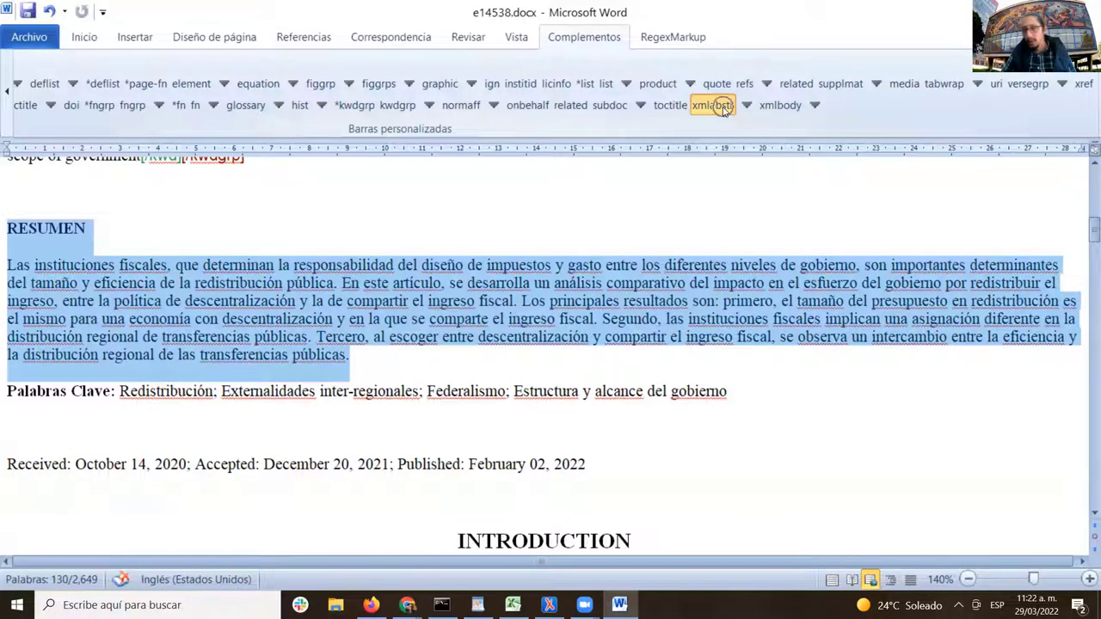
{"action": "left_click", "coordinate": [725, 109]}
{"action": "left_click", "coordinate": [724, 109]}
{"action": "left_click", "coordinate": [725, 109]}
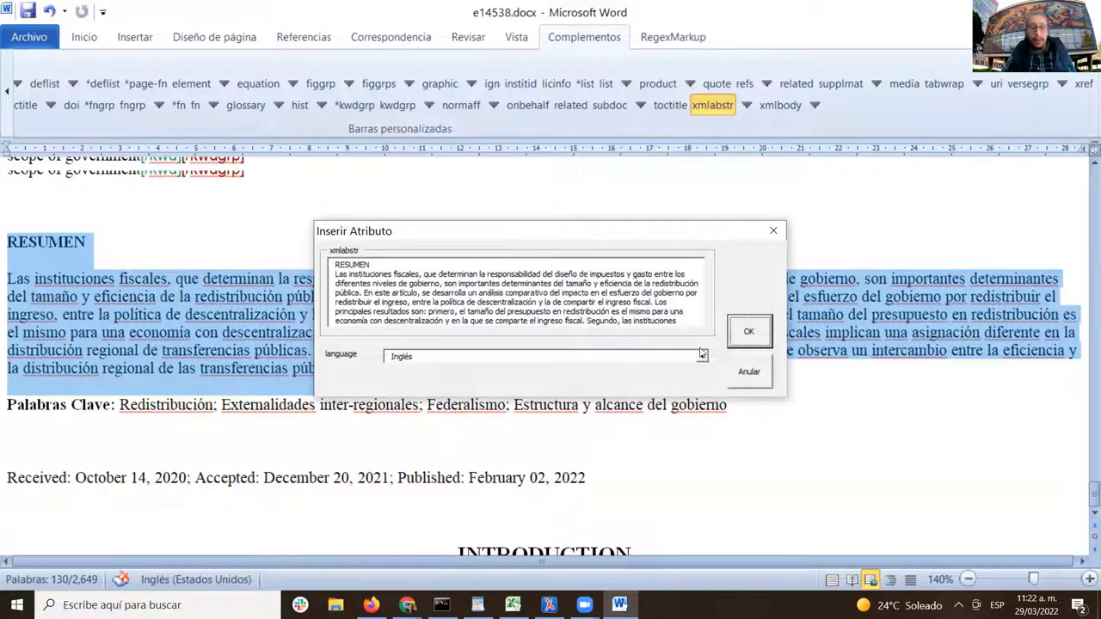
- Set the RESUMEN abstract's language attribute to Español and insert the xmlabstr markup
{"action": "left_click", "coordinate": [703, 358]}
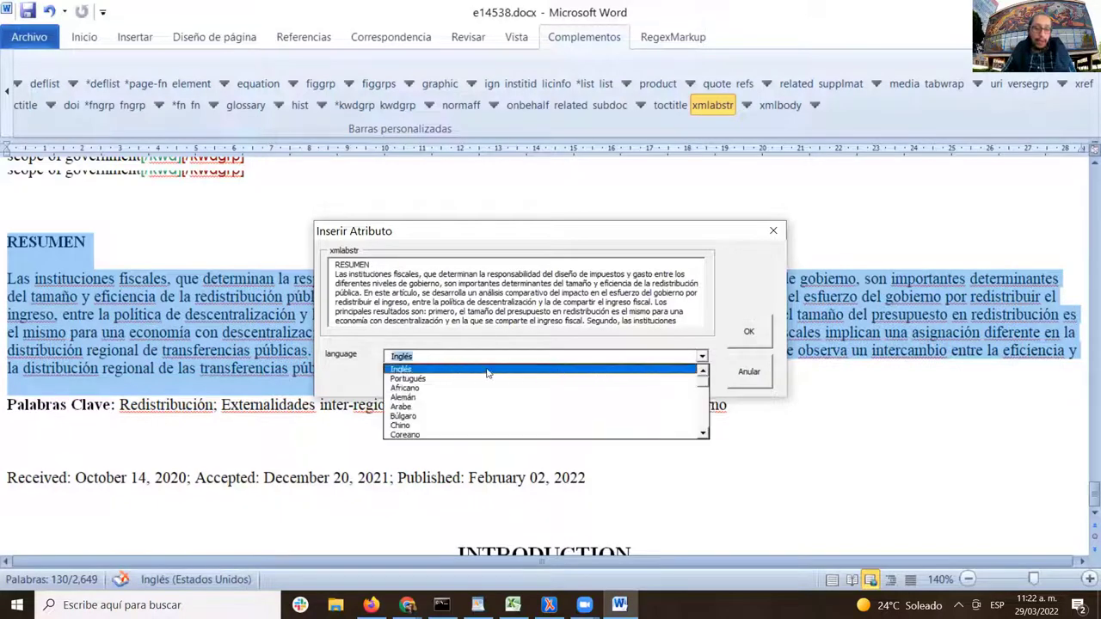
{"action": "left_click", "coordinate": [702, 372]}
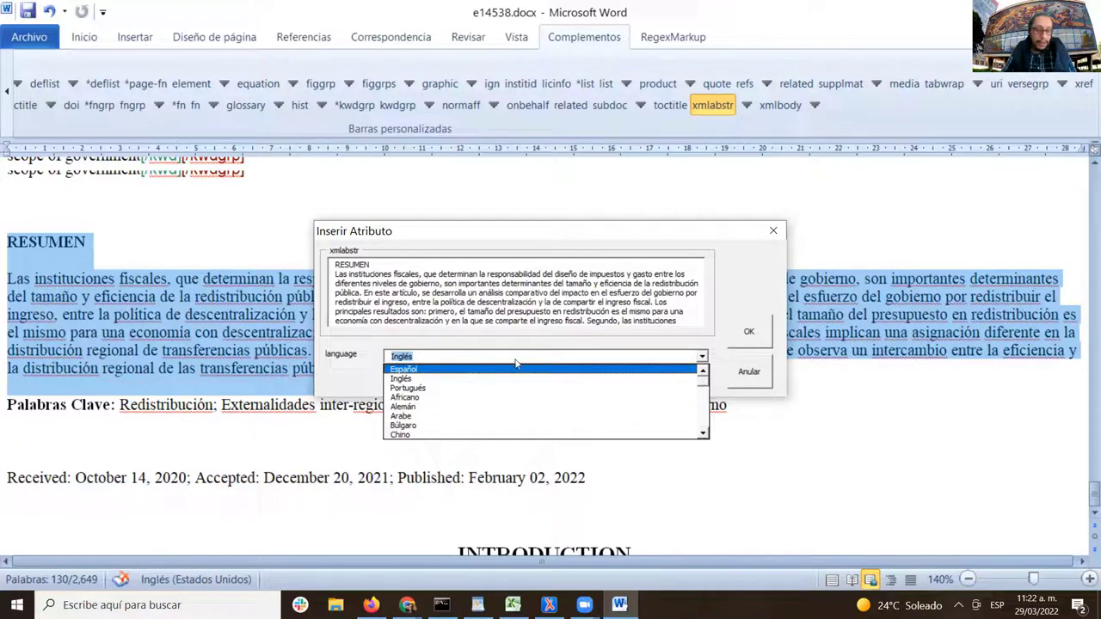
{"action": "left_click", "coordinate": [403, 370]}
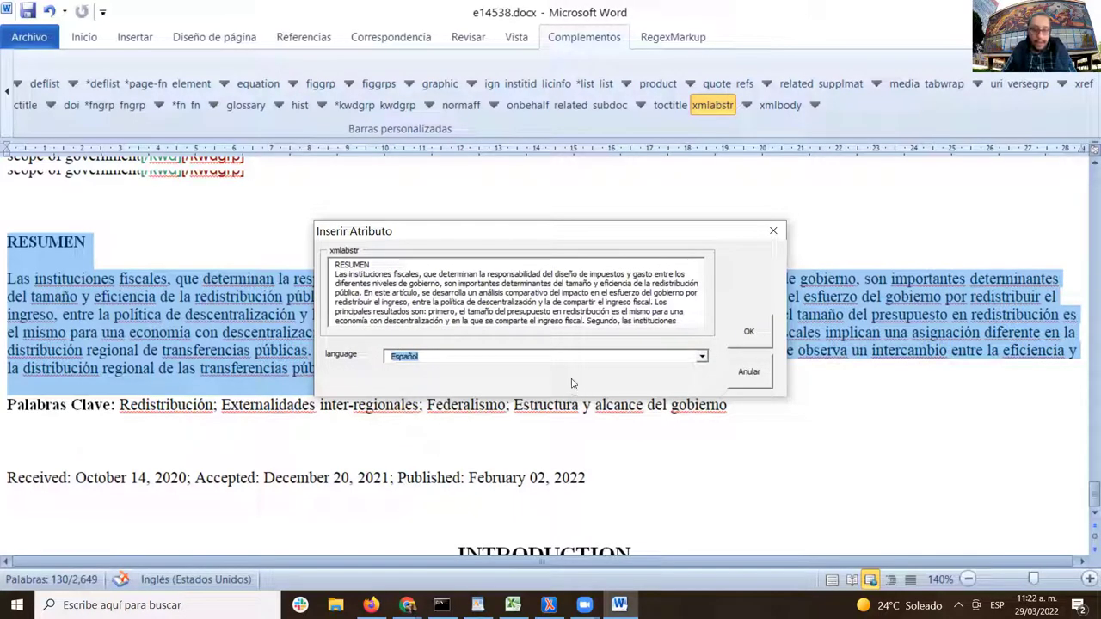
{"action": "left_click", "coordinate": [753, 335]}
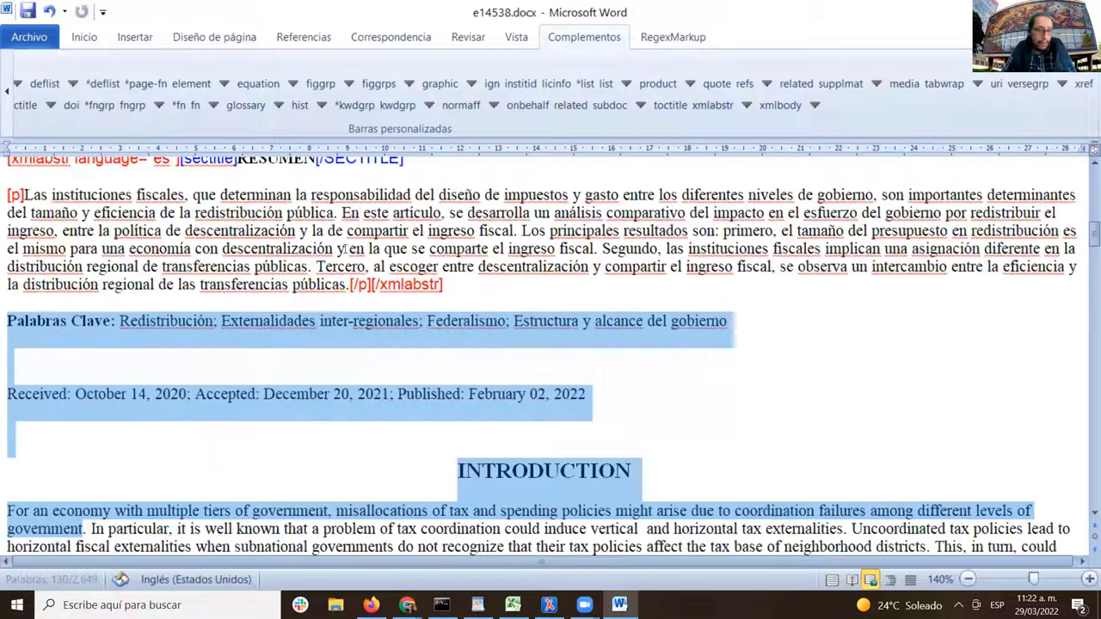
{"action": "left_click", "coordinate": [344, 249]}
{"action": "scroll", "coordinate": [404, 278], "scroll_direction": "up", "scroll_amount": 1}
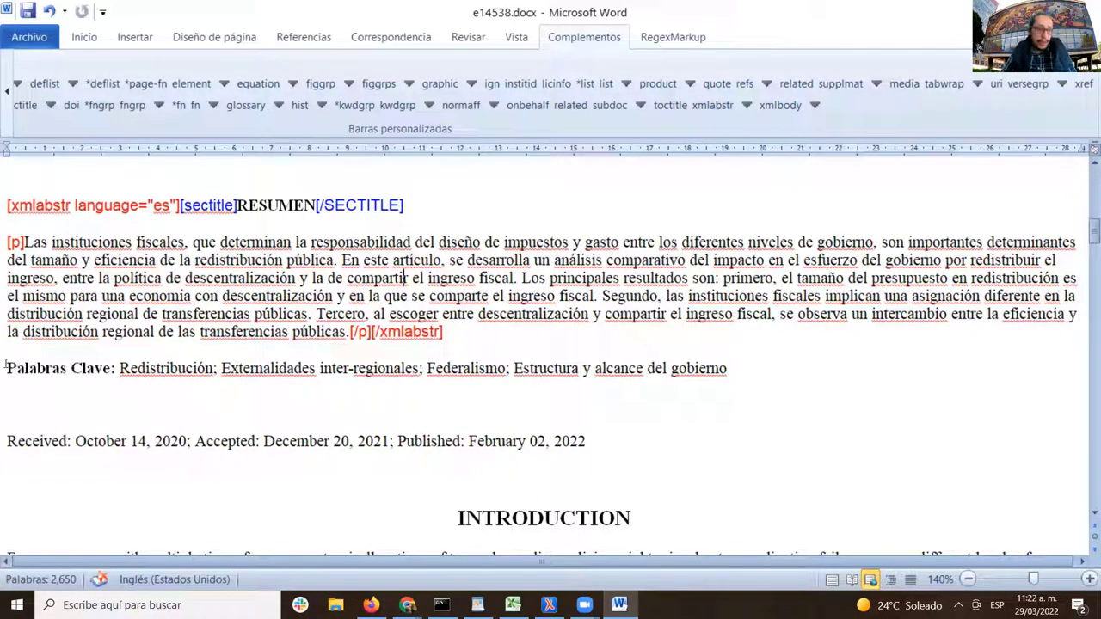
- Apply the automatic *kwdgrp tag to the Palabras Clave line with all its Spanish keywords
{"action": "left_click_drag", "start_coordinate": [5, 368], "coordinate": [757, 372]}
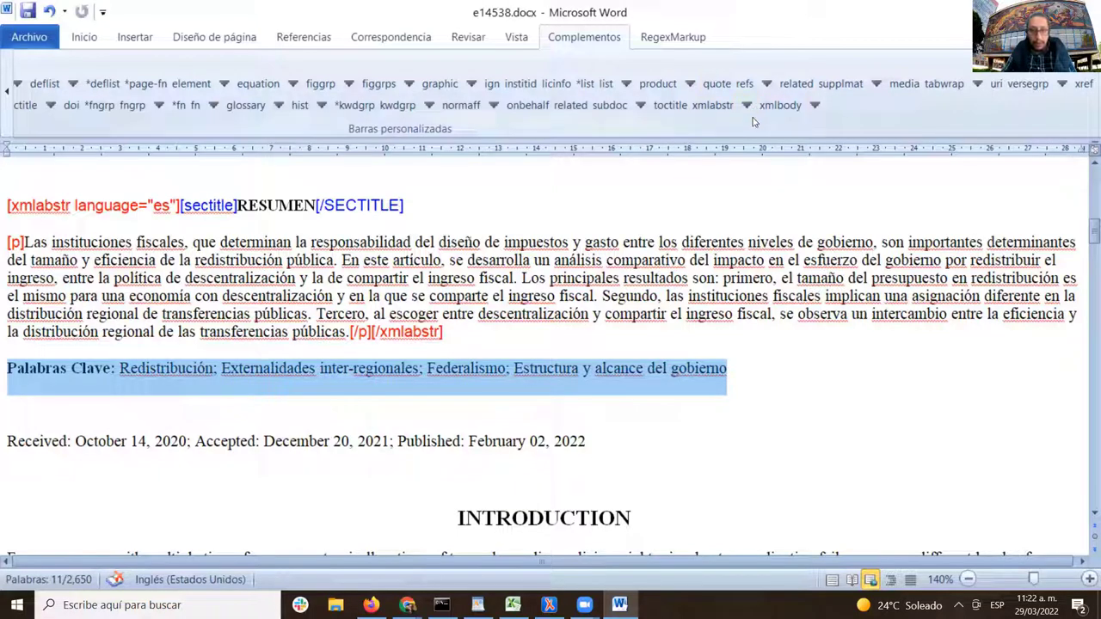
{"action": "left_click", "coordinate": [357, 108]}
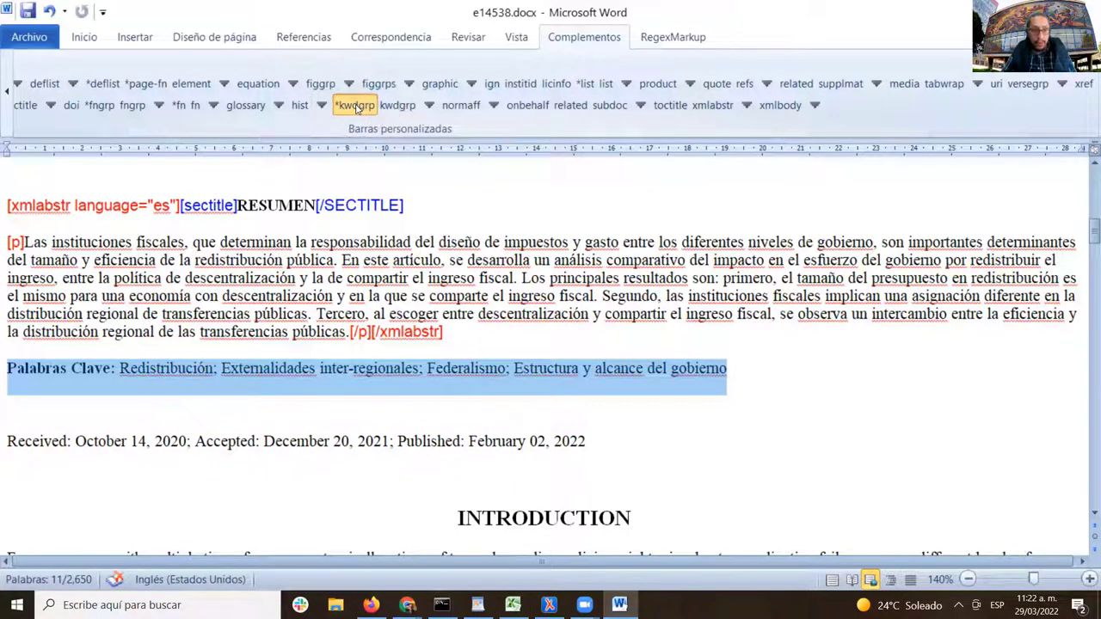
{"action": "left_click", "coordinate": [357, 108]}
{"action": "left_click", "coordinate": [357, 107]}
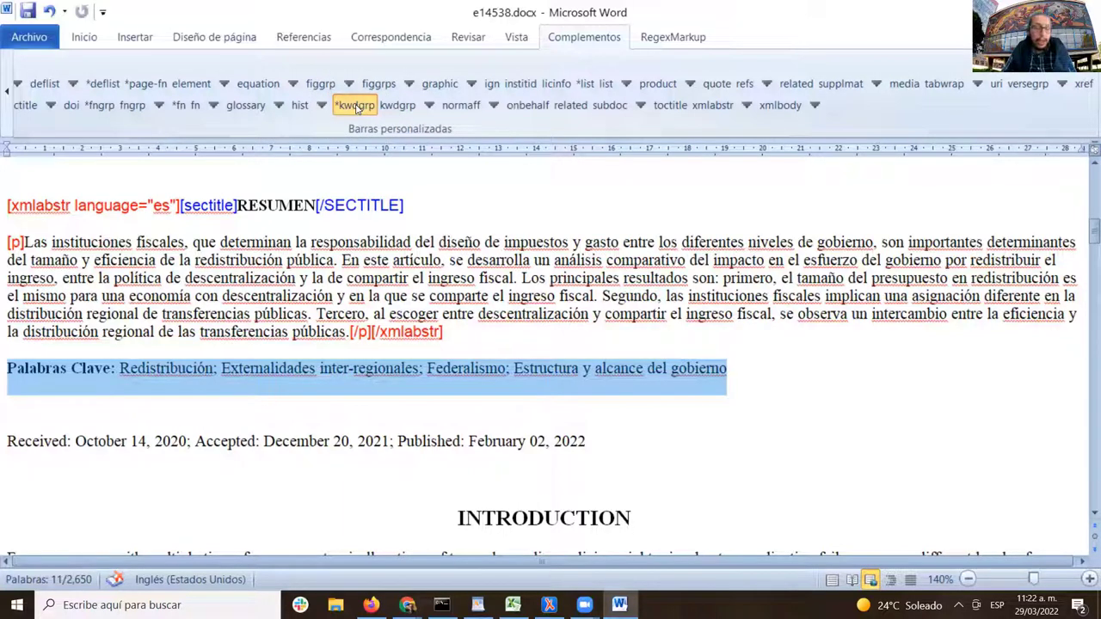
{"action": "left_click", "coordinate": [357, 108]}
{"action": "left_click", "coordinate": [358, 108]}
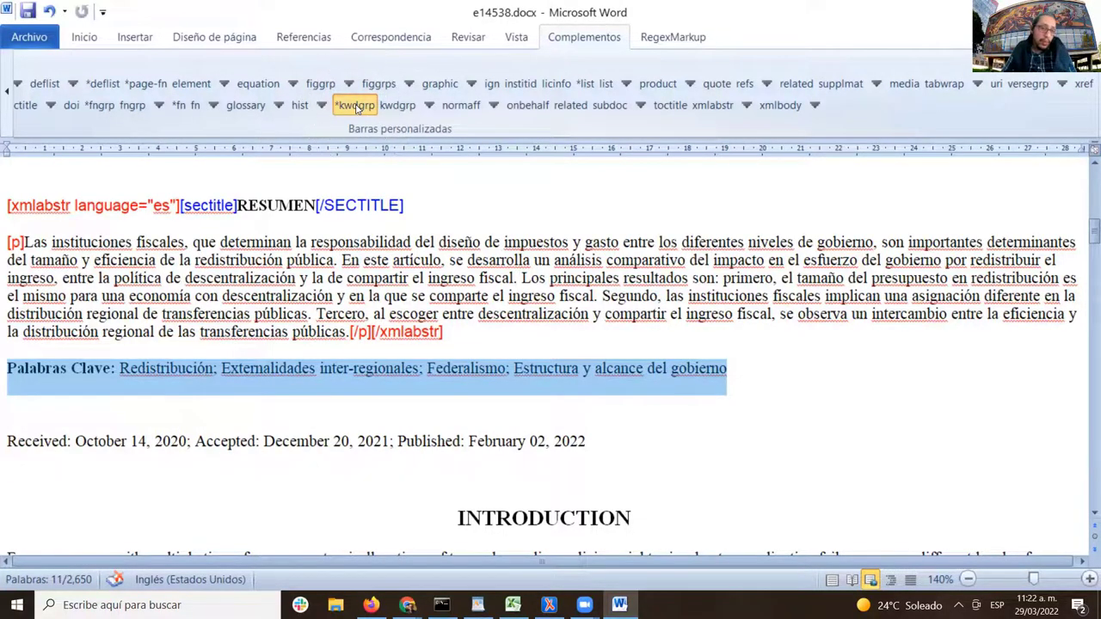
{"action": "left_click", "coordinate": [357, 108]}
{"action": "left_click", "coordinate": [357, 107]}
{"action": "left_click", "coordinate": [357, 107]}
{"action": "left_click", "coordinate": [357, 107]}
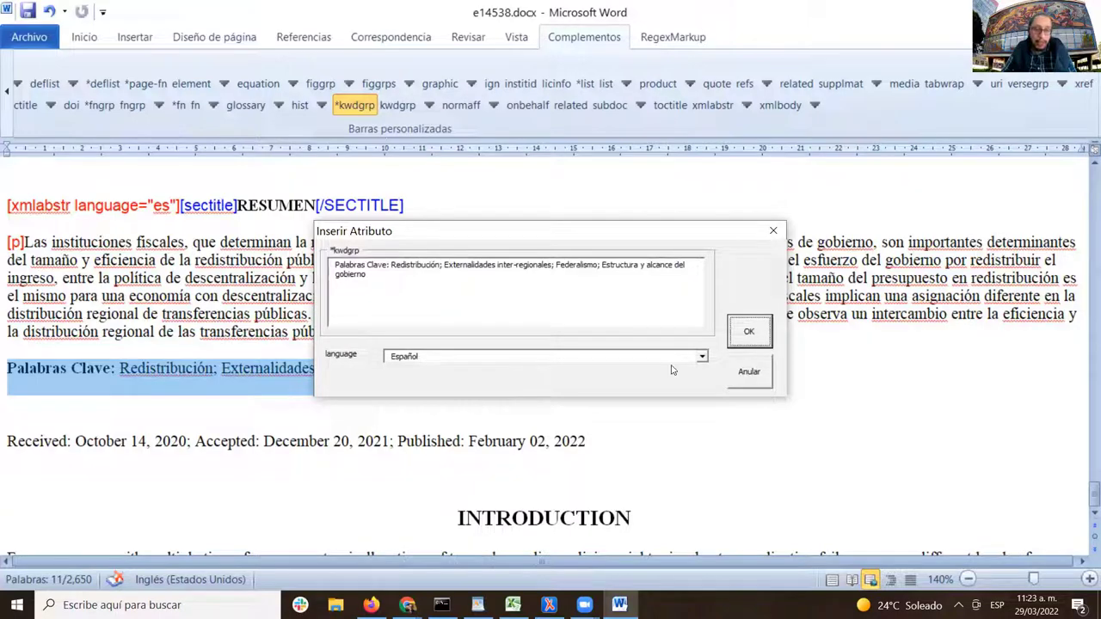
- Insert the Spanish keyword-group markup with Español as its language and save the document
{"action": "left_click", "coordinate": [758, 340]}
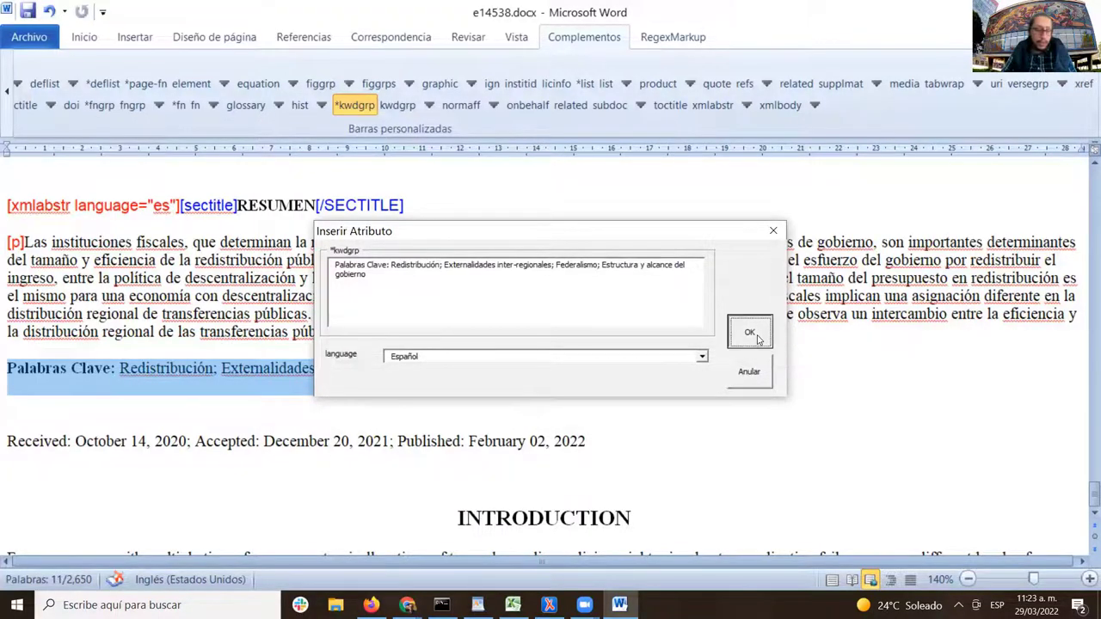
{"action": "left_click", "coordinate": [383, 342]}
{"action": "scroll", "coordinate": [383, 348], "scroll_direction": "up", "scroll_amount": 4}
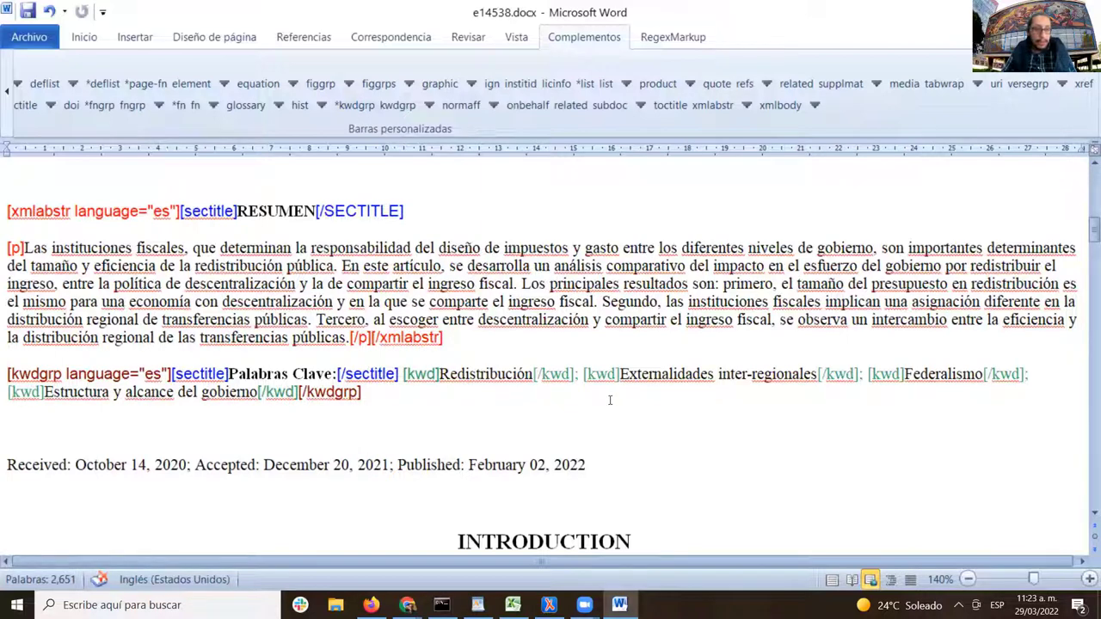
{"action": "left_click", "coordinate": [27, 11]}
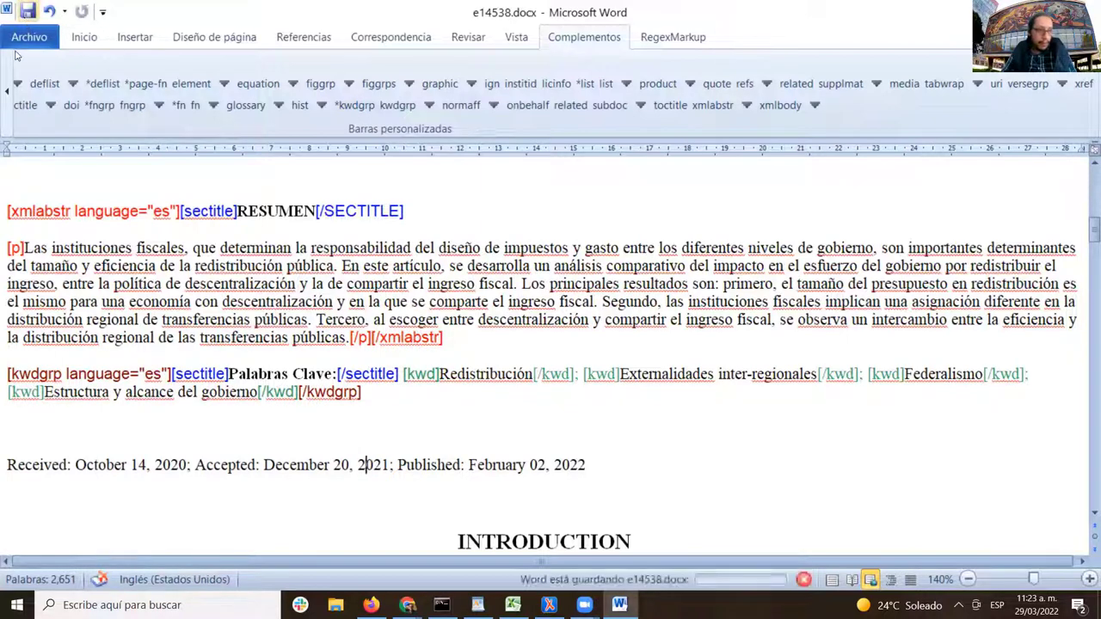
- Apply the hist tag to the whole line with the Received, Accepted and Published dates above the INTRODUCTION heading
{"action": "left_click", "coordinate": [6, 83]}
{"action": "left_click", "coordinate": [6, 84]}
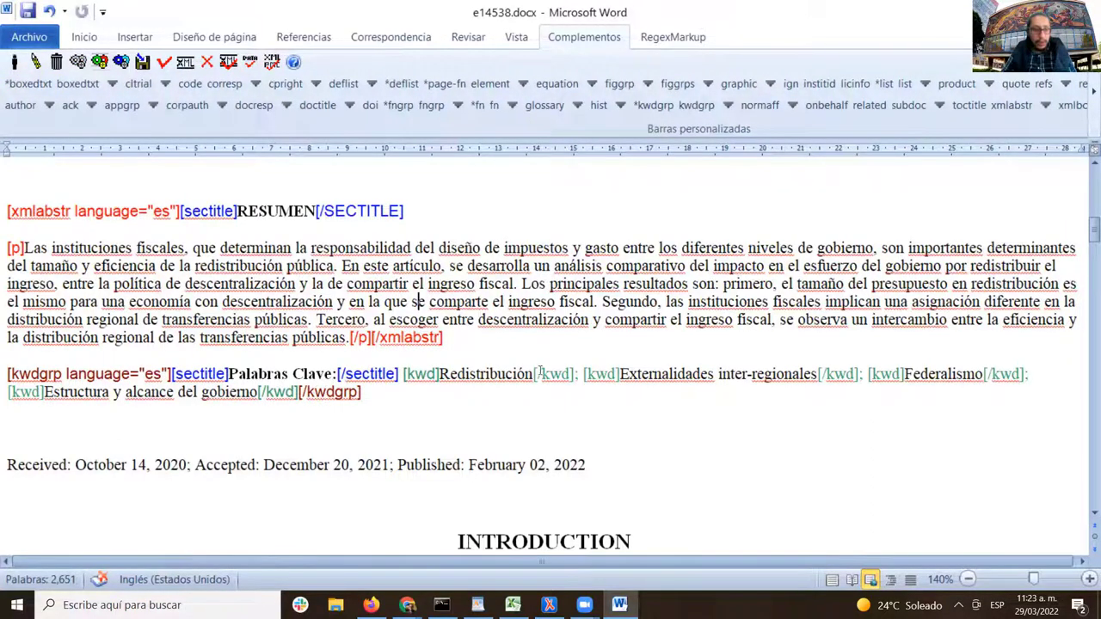
{"action": "scroll", "coordinate": [755, 428], "scroll_direction": "up", "scroll_amount": 2}
{"action": "scroll", "coordinate": [528, 357], "scroll_direction": "down", "scroll_amount": 5}
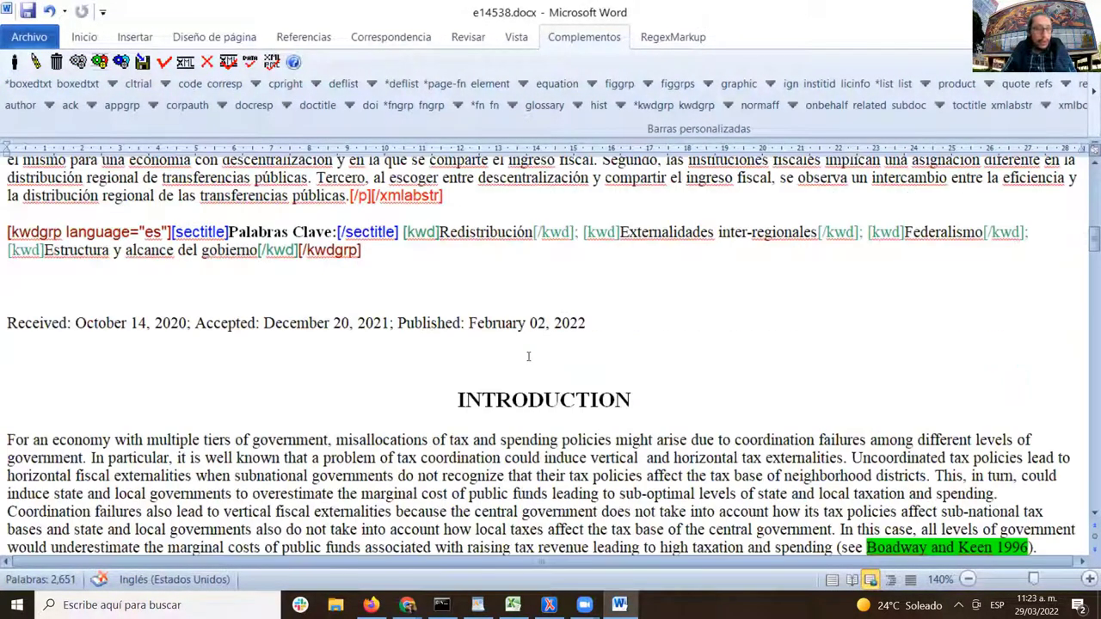
{"action": "scroll", "coordinate": [528, 357], "scroll_direction": "down", "scroll_amount": 1}
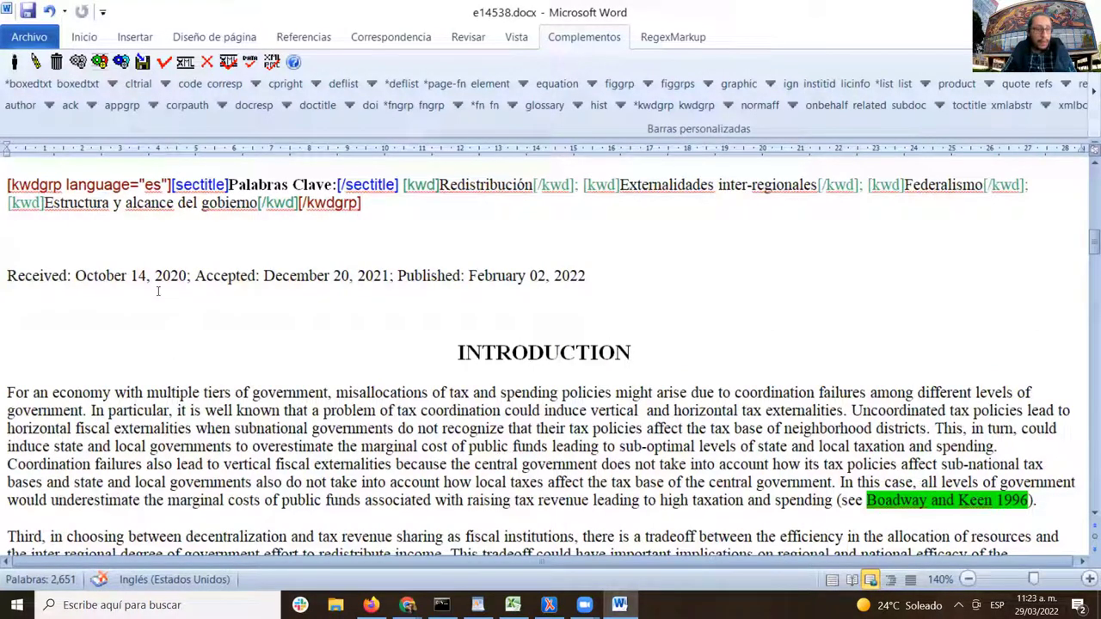
{"action": "left_click_drag", "start_coordinate": [7, 275], "coordinate": [588, 276]}
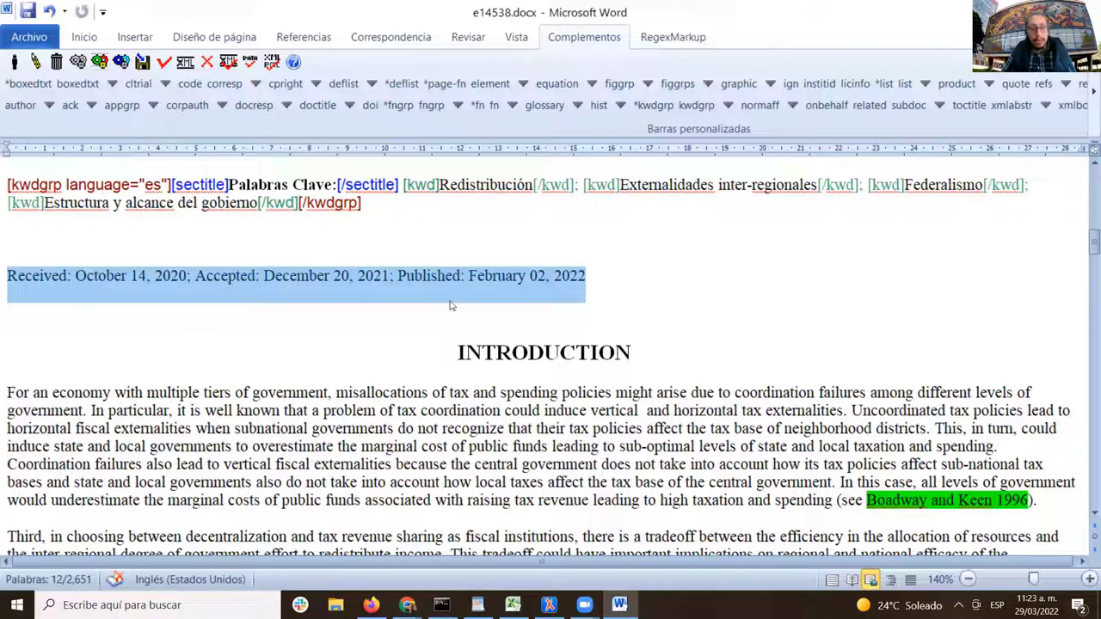
{"action": "left_click", "coordinate": [600, 108]}
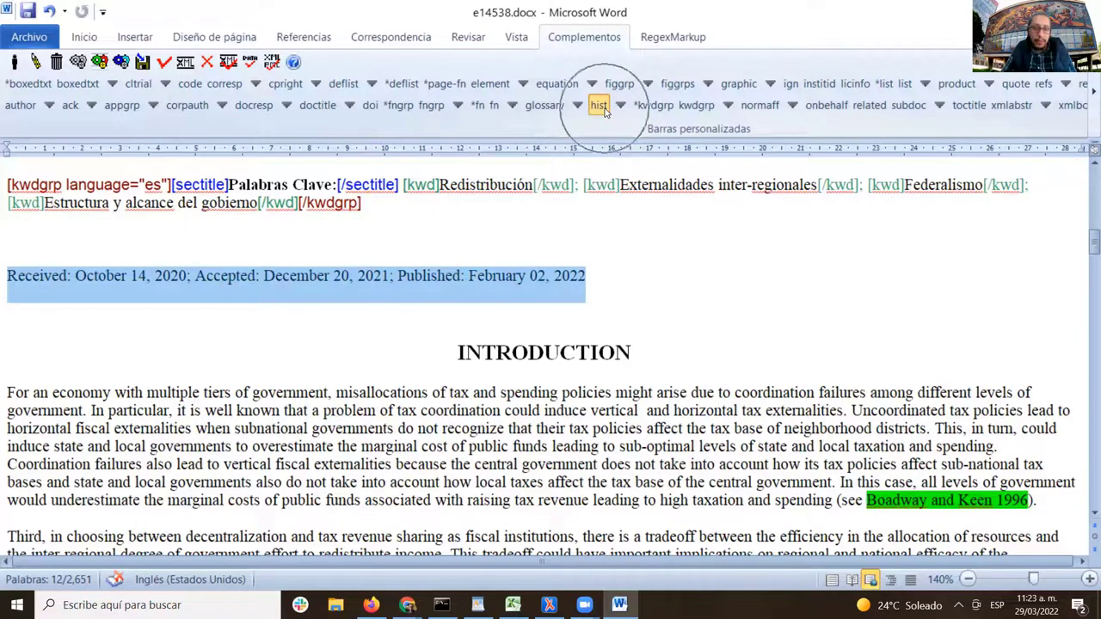
{"action": "left_click", "coordinate": [600, 107]}
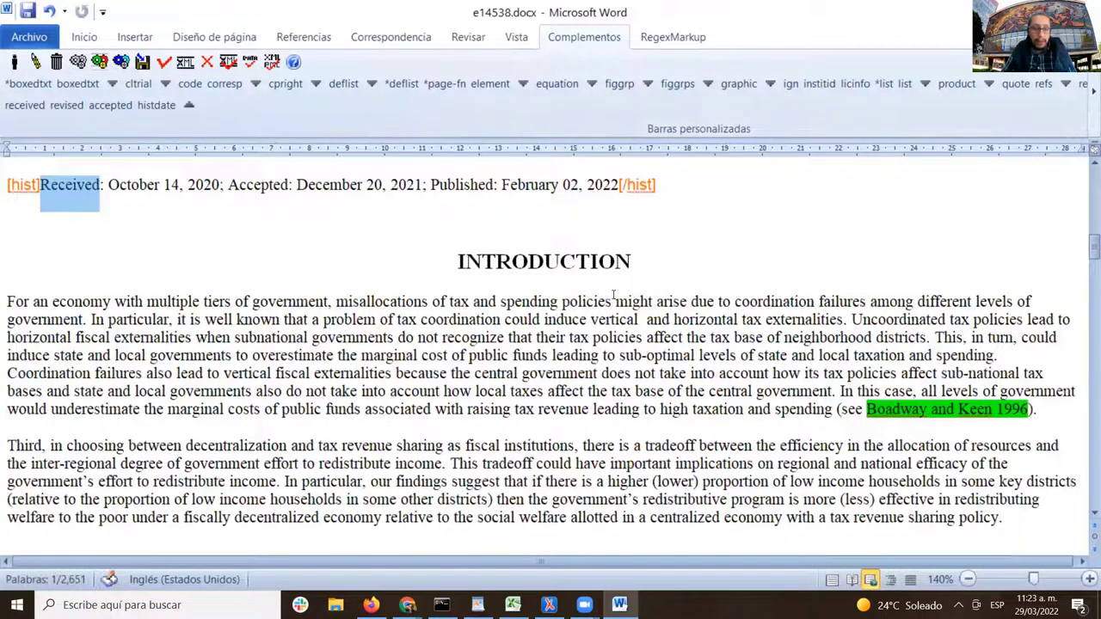
- Tag the date October 14, 2020 as received within the hist line, with dateiso 20201014
{"action": "scroll", "coordinate": [614, 297], "scroll_direction": "up", "scroll_amount": 4}
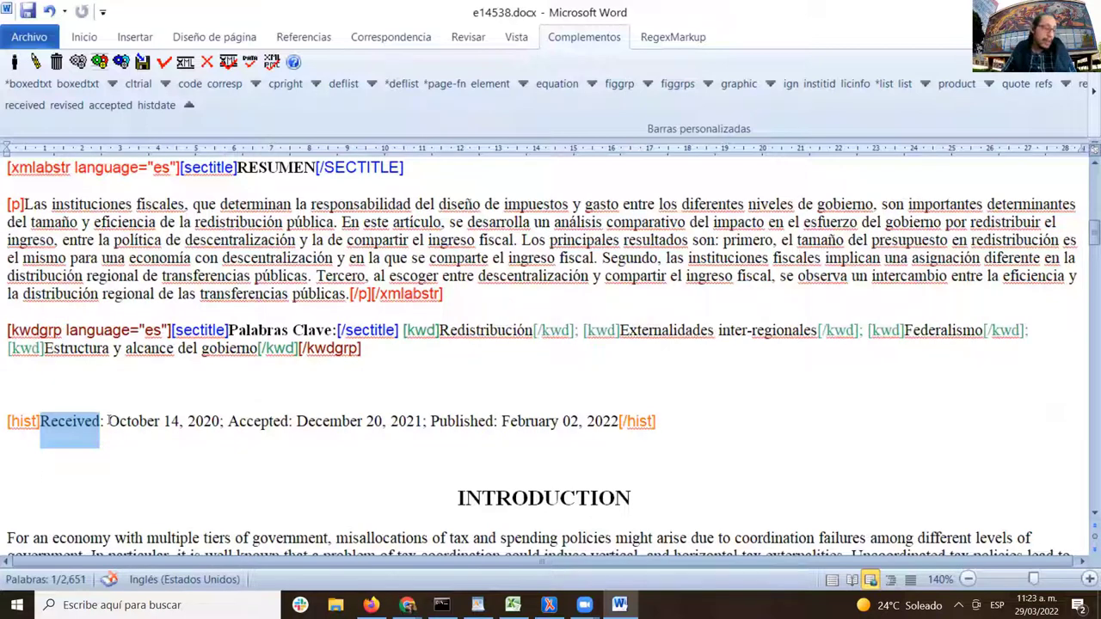
{"action": "left_click_drag", "start_coordinate": [108, 420], "coordinate": [219, 421]}
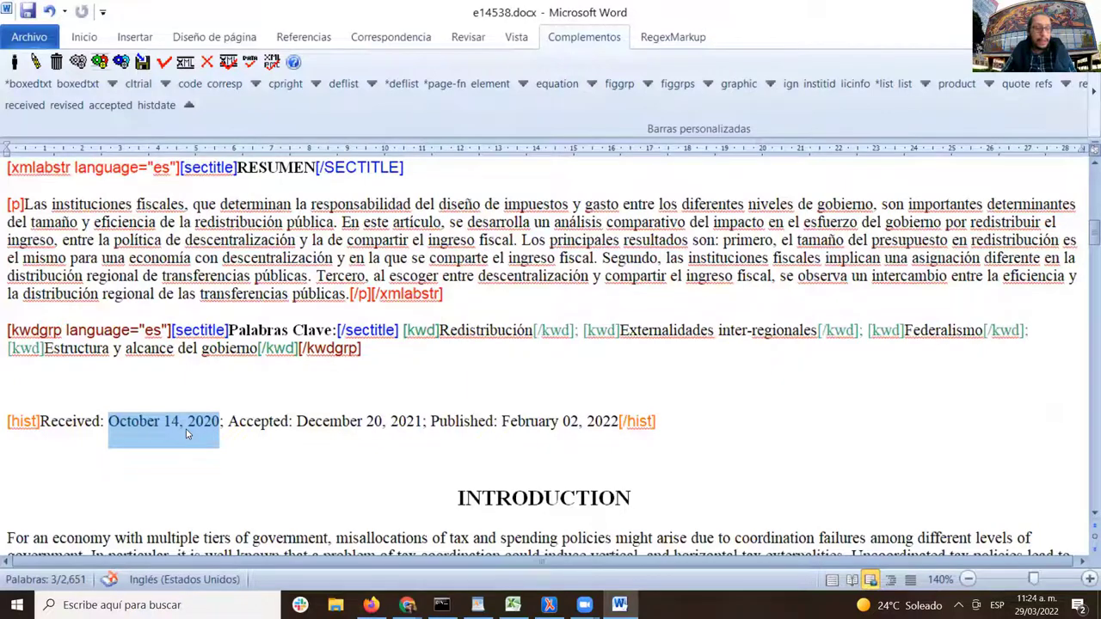
{"action": "scroll", "coordinate": [187, 427], "scroll_direction": "down", "scroll_amount": 3}
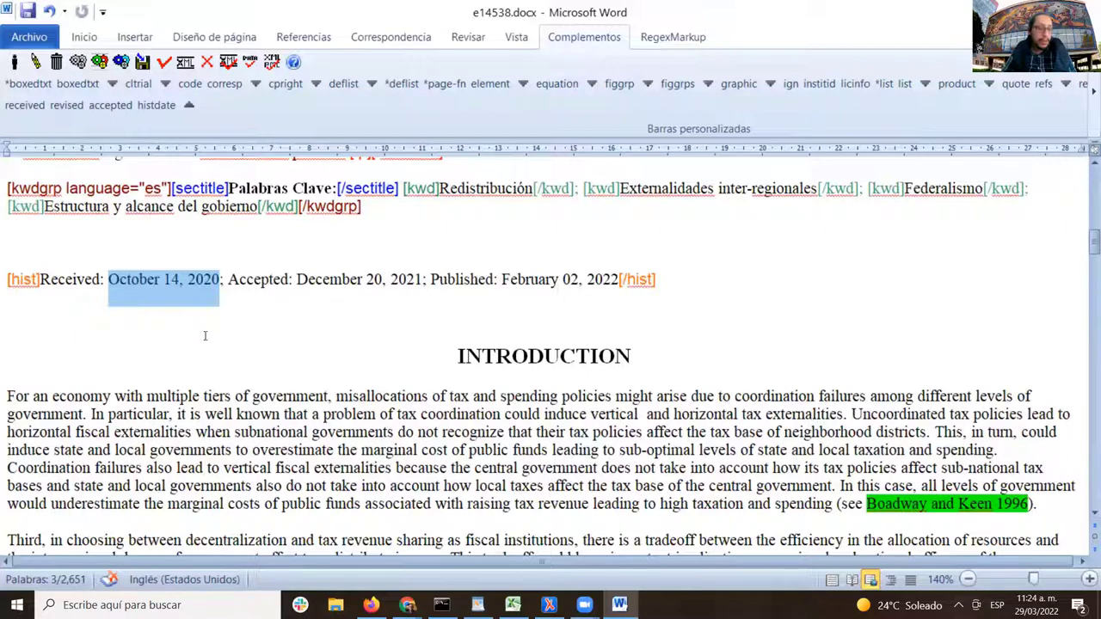
{"action": "scroll", "coordinate": [205, 335], "scroll_direction": "up", "scroll_amount": 1}
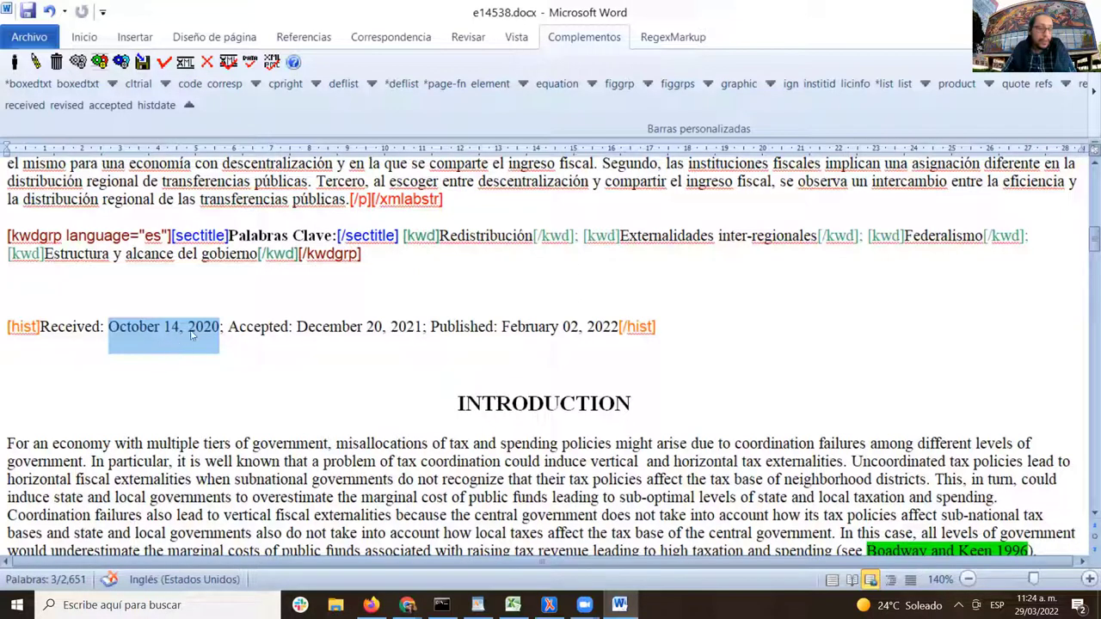
{"action": "left_click", "coordinate": [30, 107]}
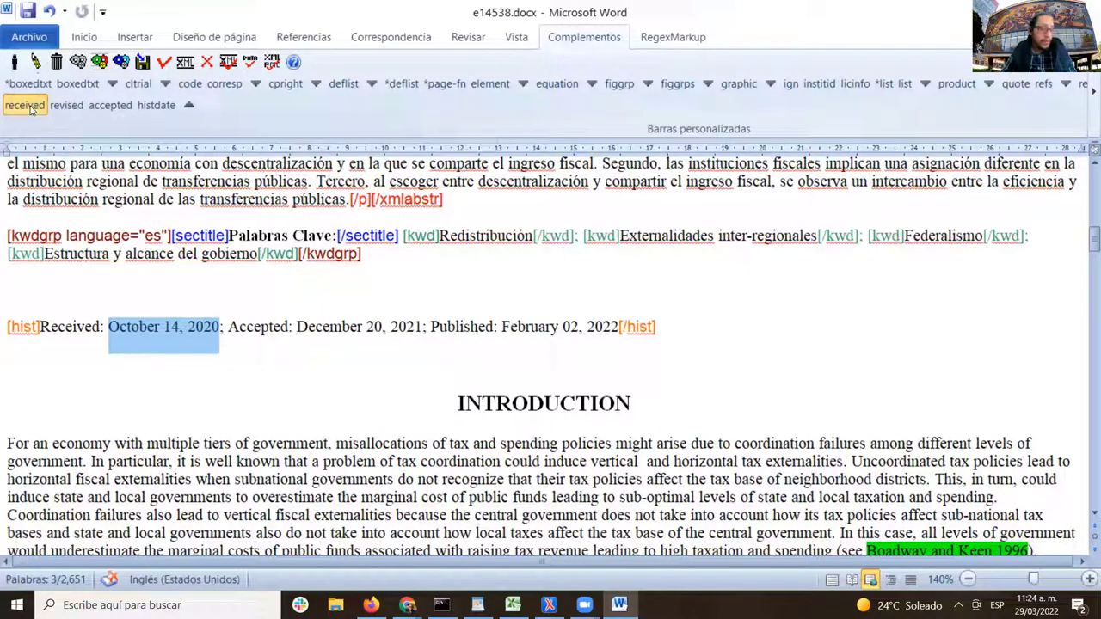
{"action": "left_click", "coordinate": [30, 107]}
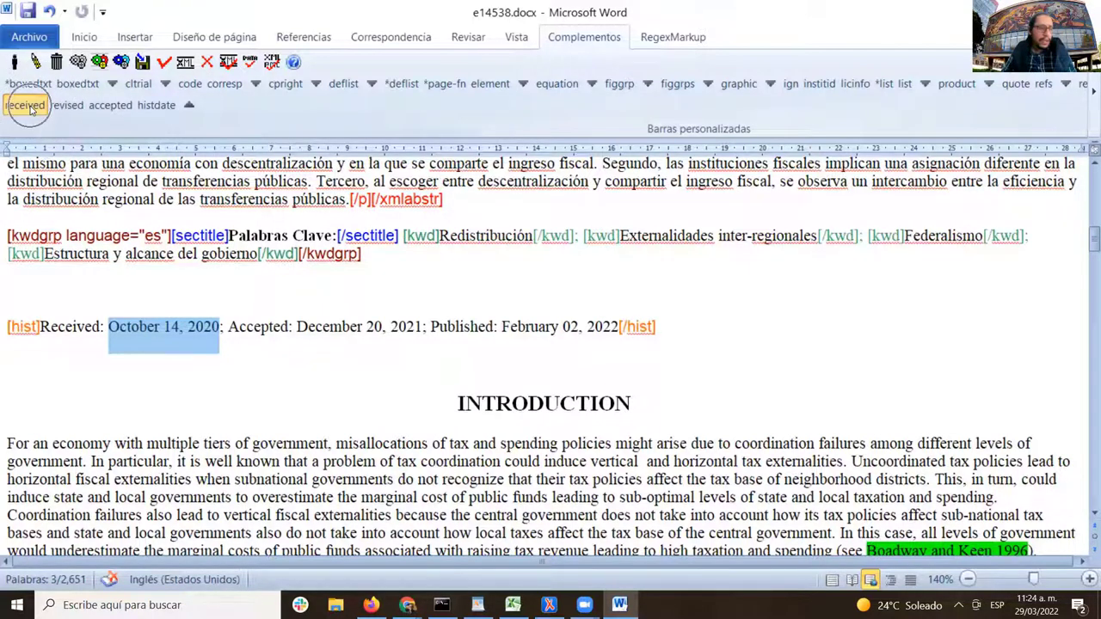
{"action": "left_click", "coordinate": [30, 106]}
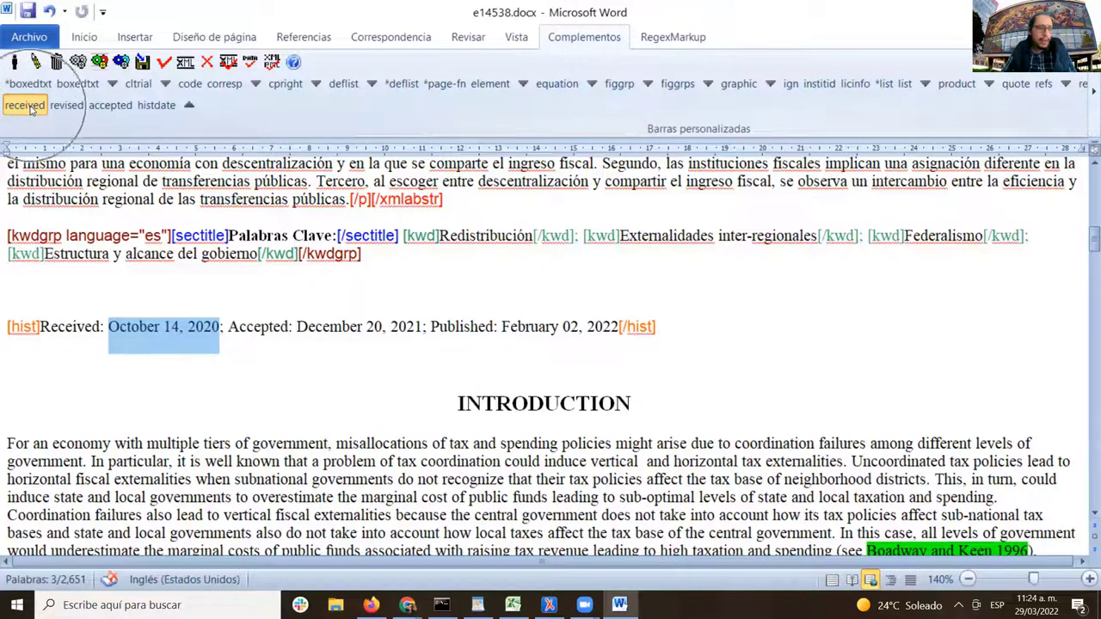
{"action": "left_click_drag", "start_coordinate": [455, 355], "coordinate": [406, 356]}
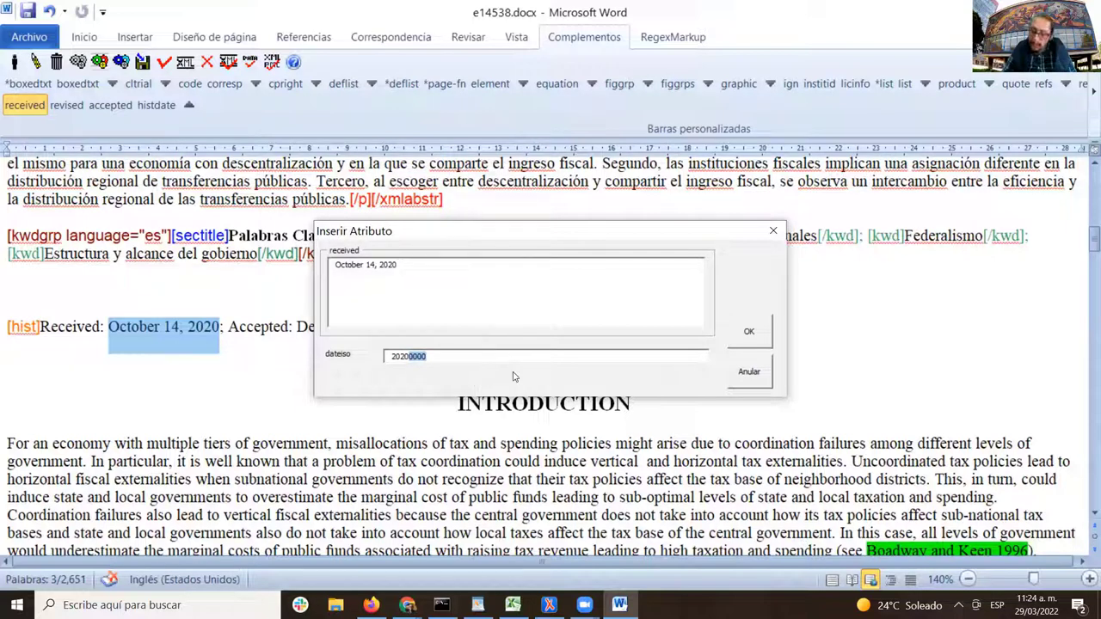
{"action": "type", "text": "1014"}
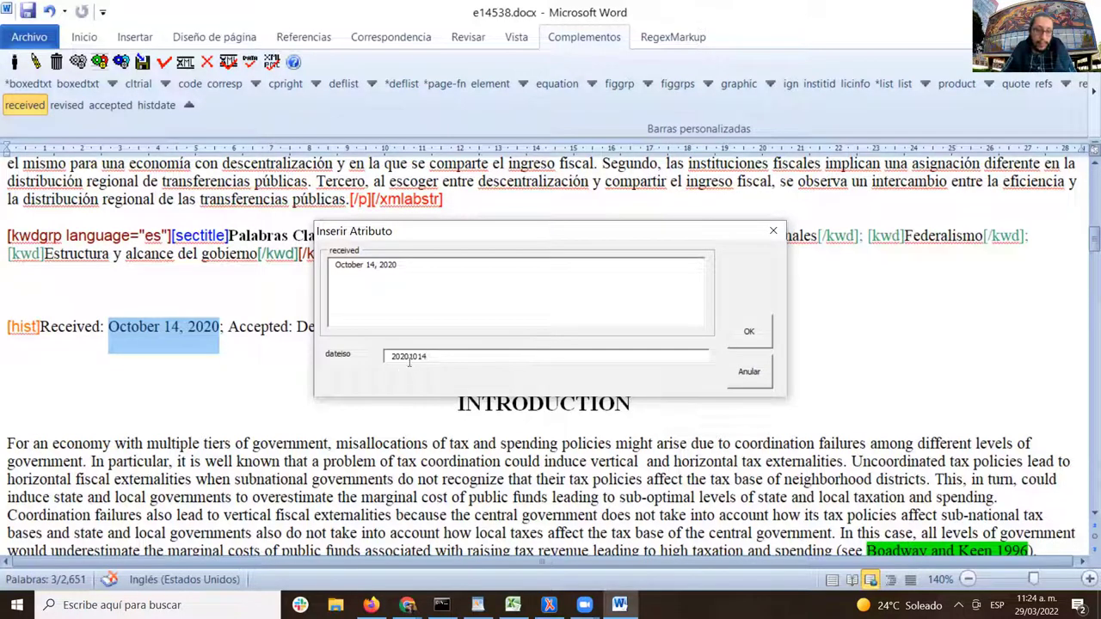
{"action": "left_click", "coordinate": [750, 333]}
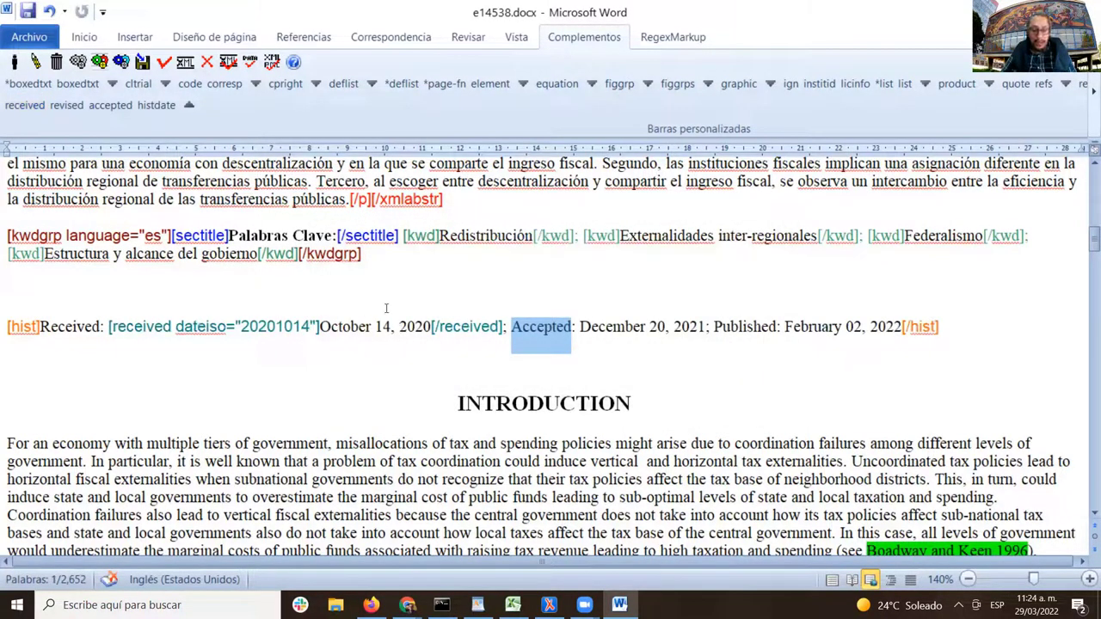
{"action": "left_click_drag", "start_coordinate": [321, 327], "coordinate": [431, 328]}
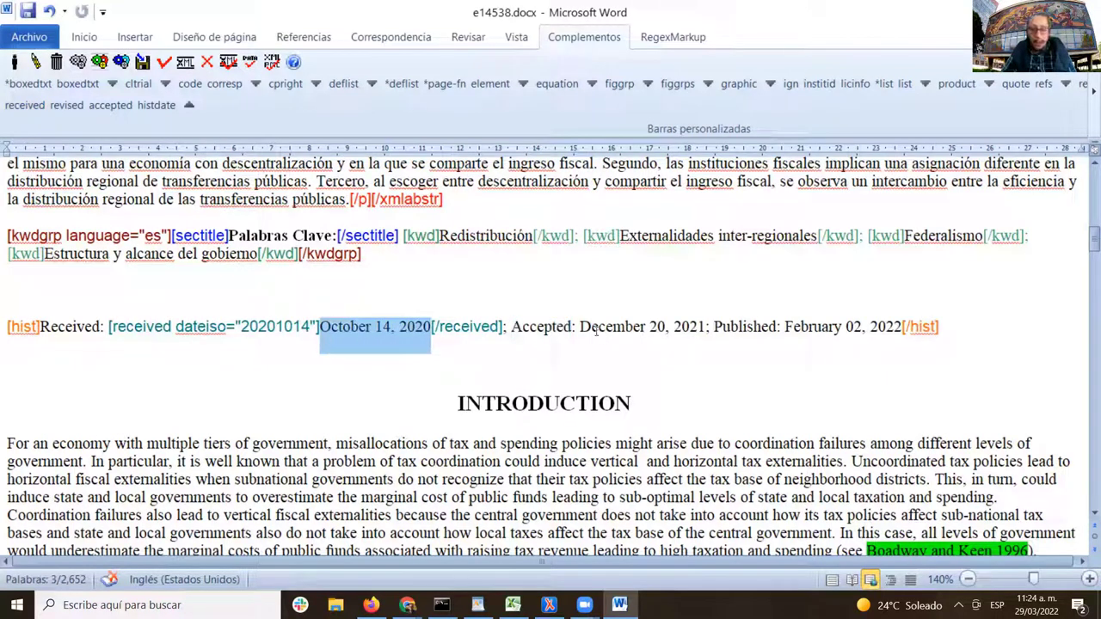
- Tag the date December 20, 2021 as accepted within the hist line, with dateiso 20211220
{"action": "left_click_drag", "start_coordinate": [582, 327], "coordinate": [692, 328]}
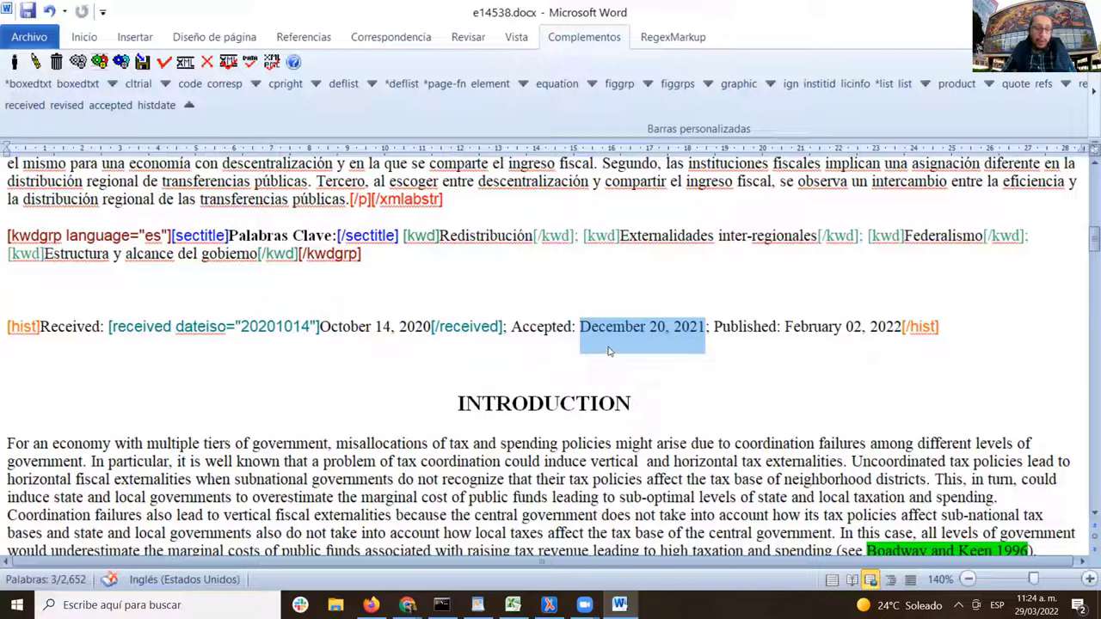
{"action": "left_click", "coordinate": [121, 108]}
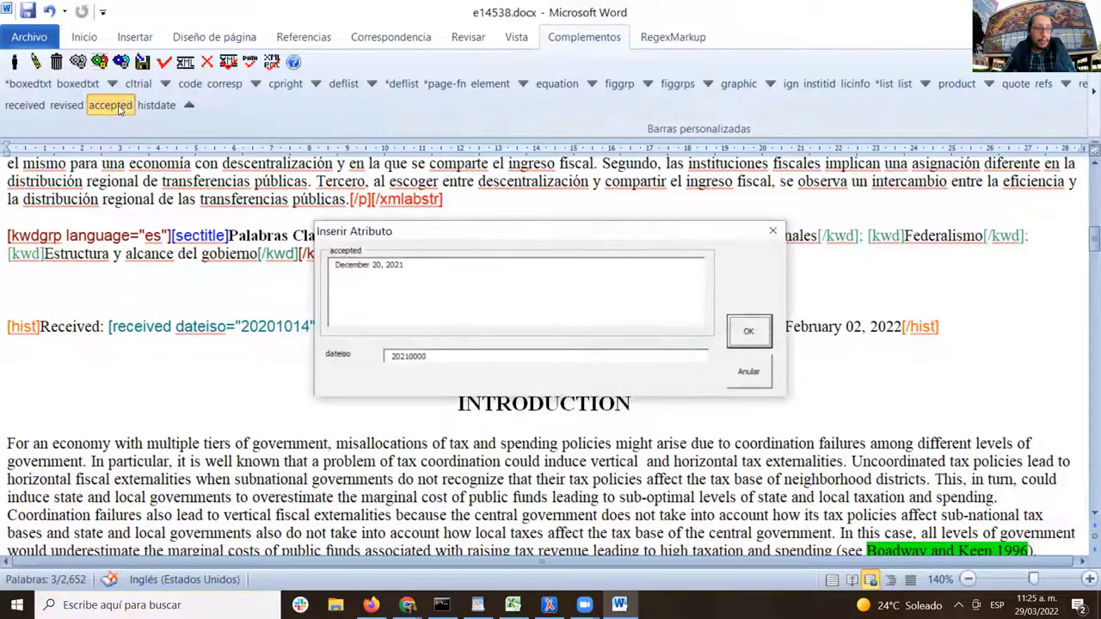
{"action": "left_click_drag", "start_coordinate": [454, 356], "coordinate": [408, 356]}
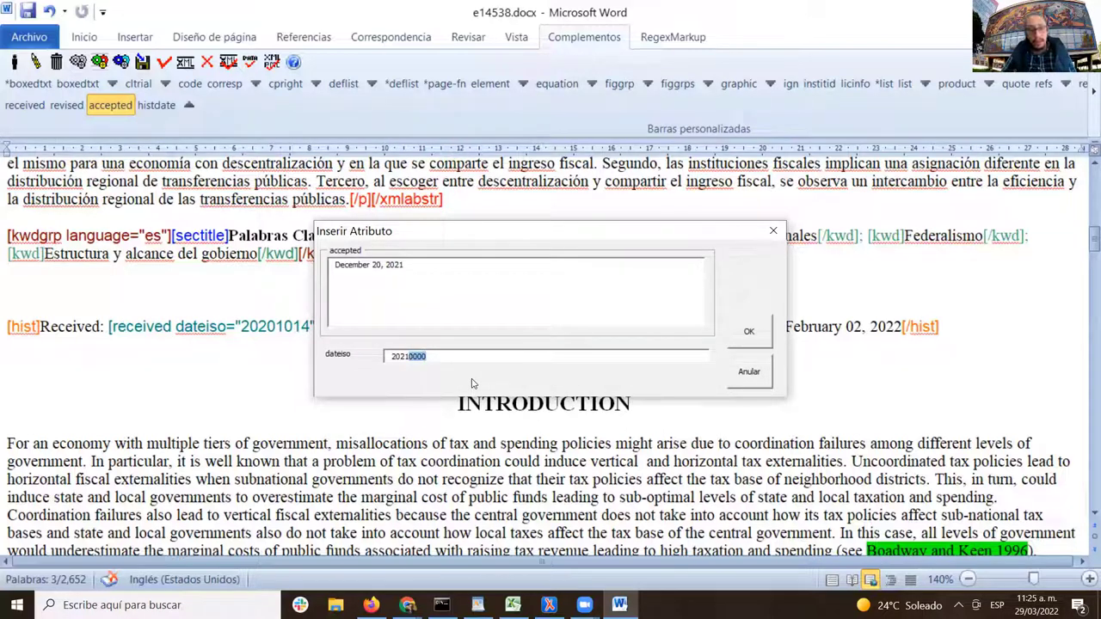
{"action": "type", "text": "122"}
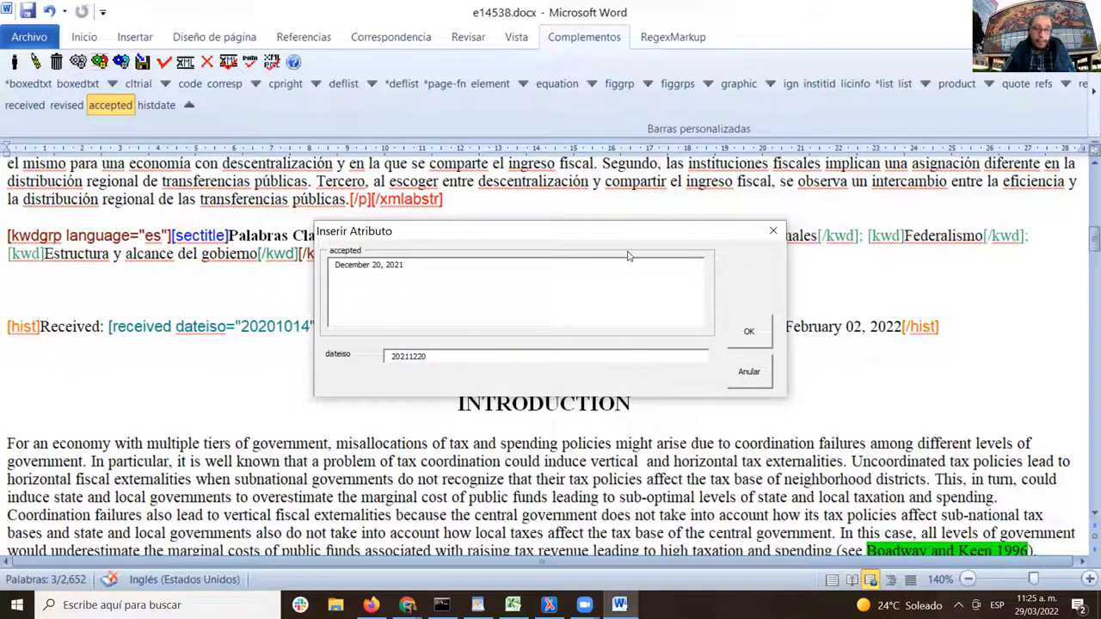
{"action": "left_click", "coordinate": [747, 348]}
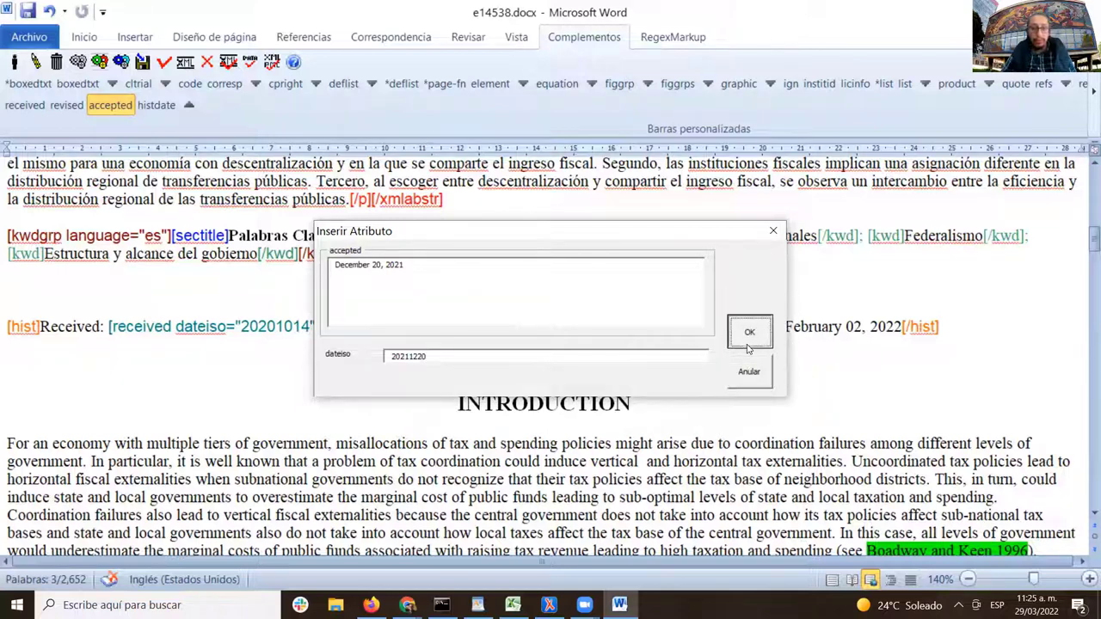
{"action": "left_click", "coordinate": [747, 348]}
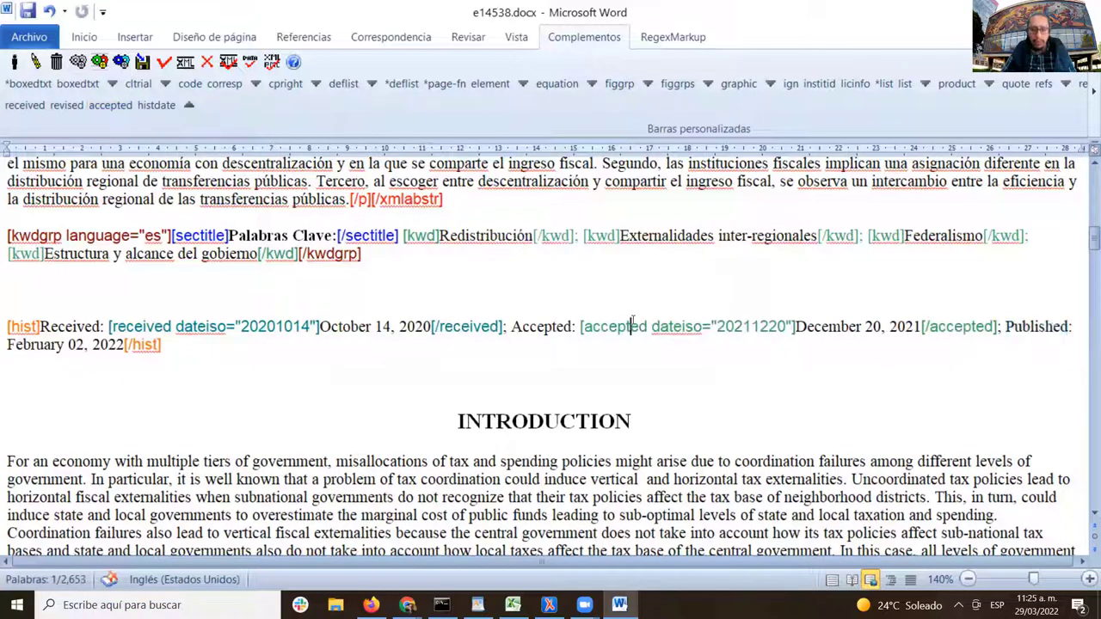
- Apply the histdate tag to the publication date February 02, 2022 and set its dateiso to 20220202
{"action": "scroll", "coordinate": [176, 234], "scroll_direction": "down", "scroll_amount": 2}
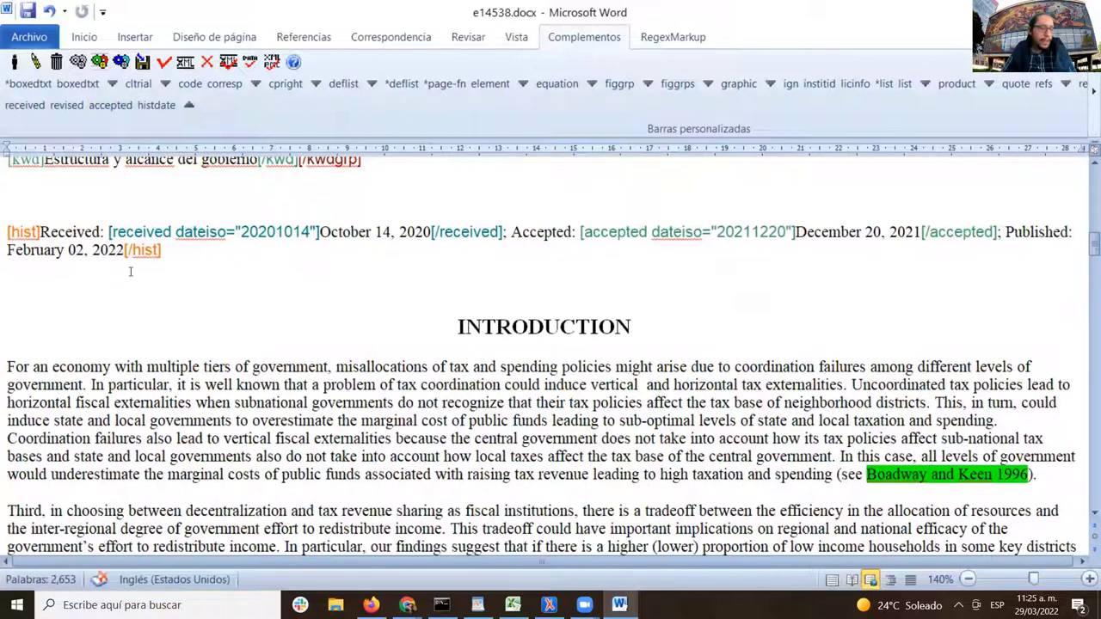
{"action": "scroll", "coordinate": [233, 336], "scroll_direction": "up", "scroll_amount": 1}
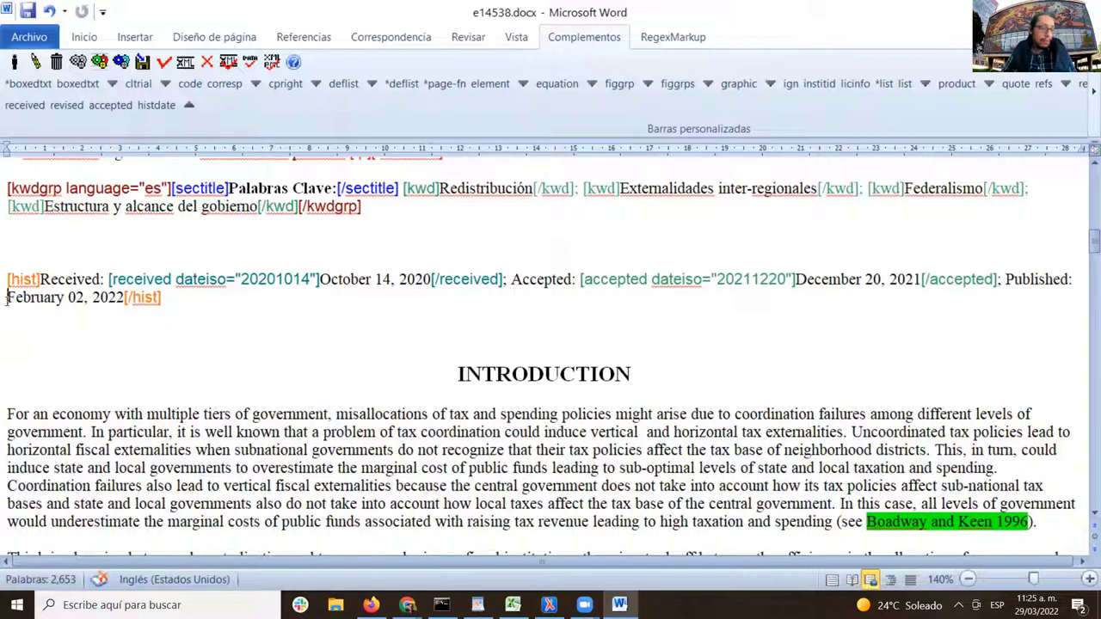
{"action": "left_click_drag", "start_coordinate": [7, 298], "coordinate": [122, 301]}
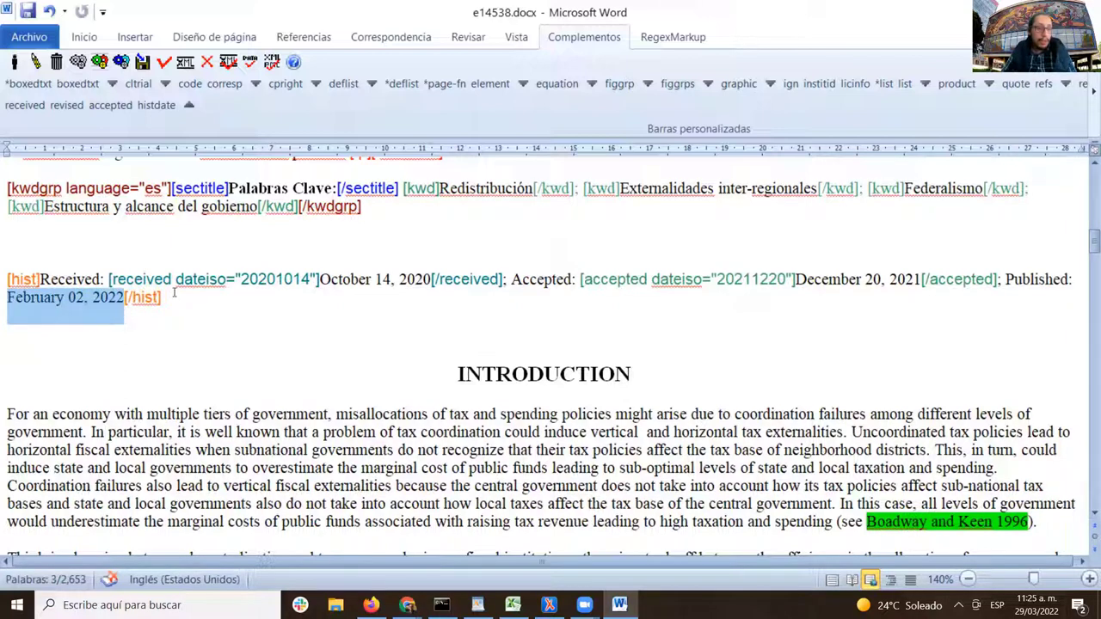
{"action": "left_click", "coordinate": [165, 105]}
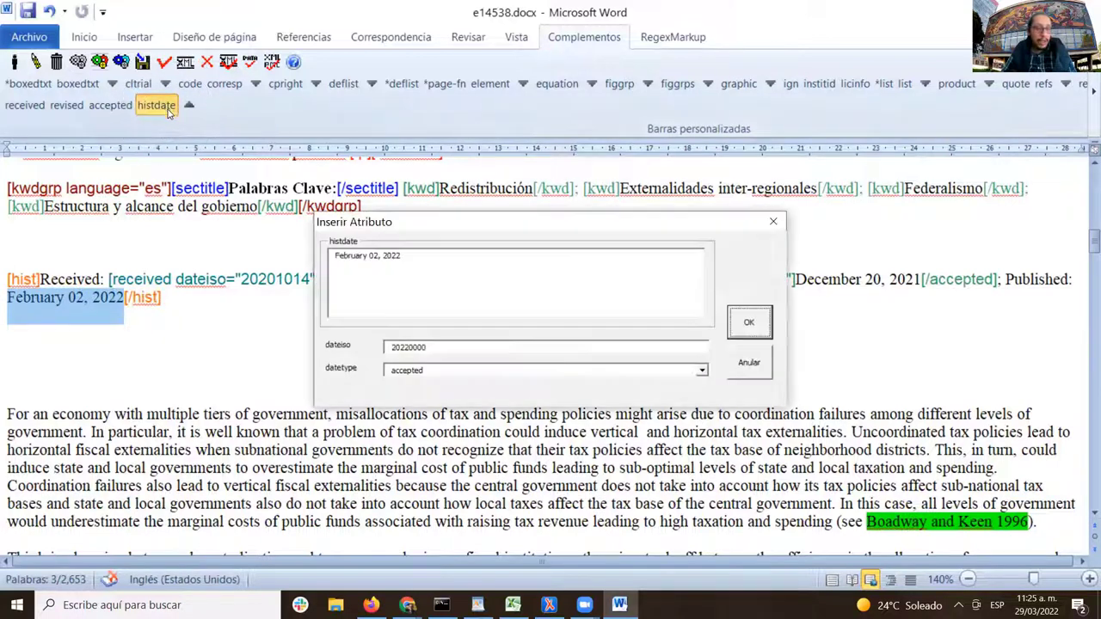
{"action": "left_click_drag", "start_coordinate": [610, 224], "coordinate": [622, 179]}
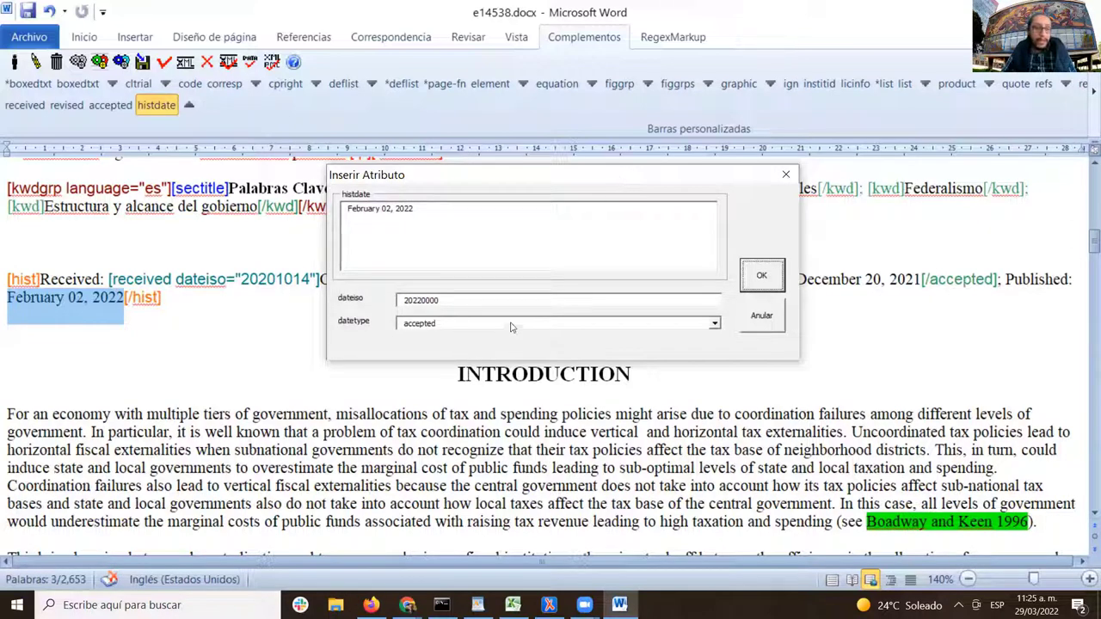
{"action": "left_click_drag", "start_coordinate": [448, 299], "coordinate": [421, 300]}
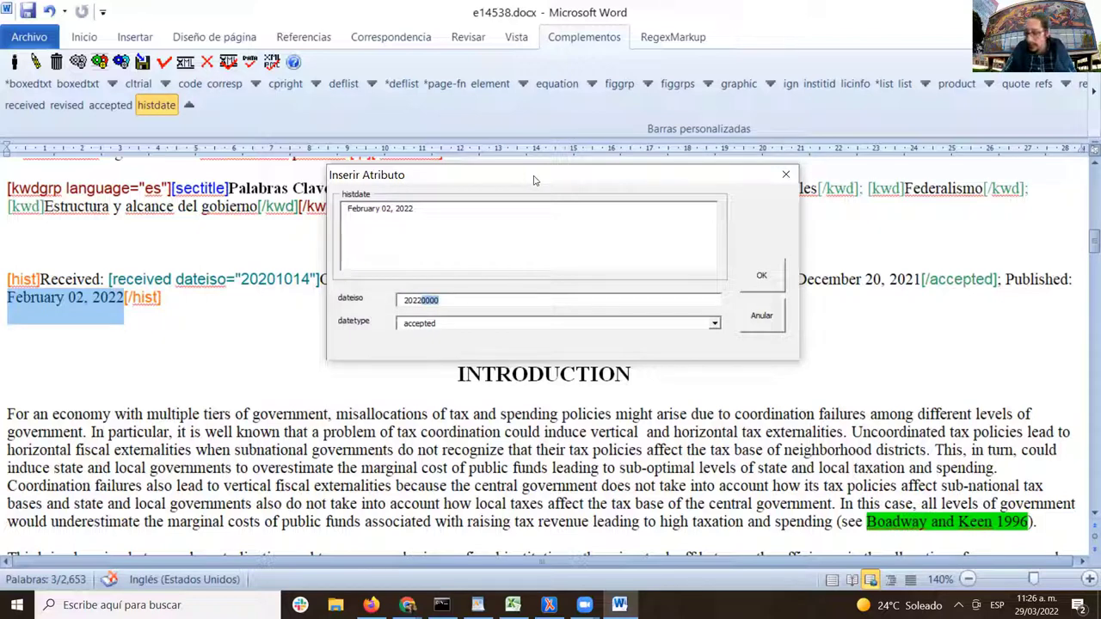
{"action": "type", "text": "0202"}
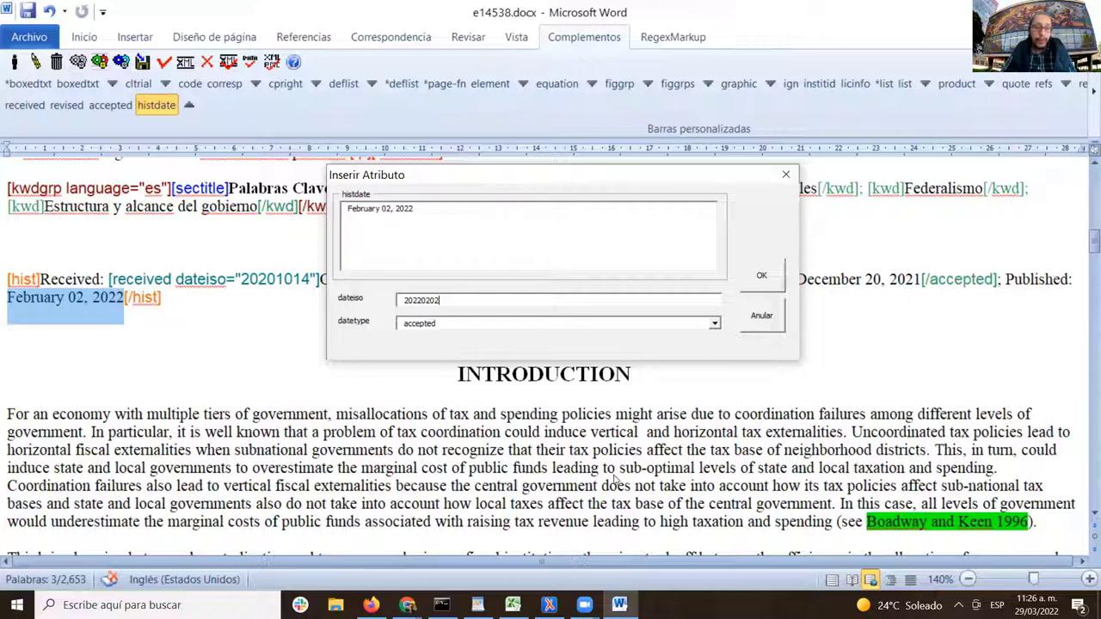
- Set the publication date's datetype to pub and insert the histdate markup
{"action": "left_click", "coordinate": [581, 325]}
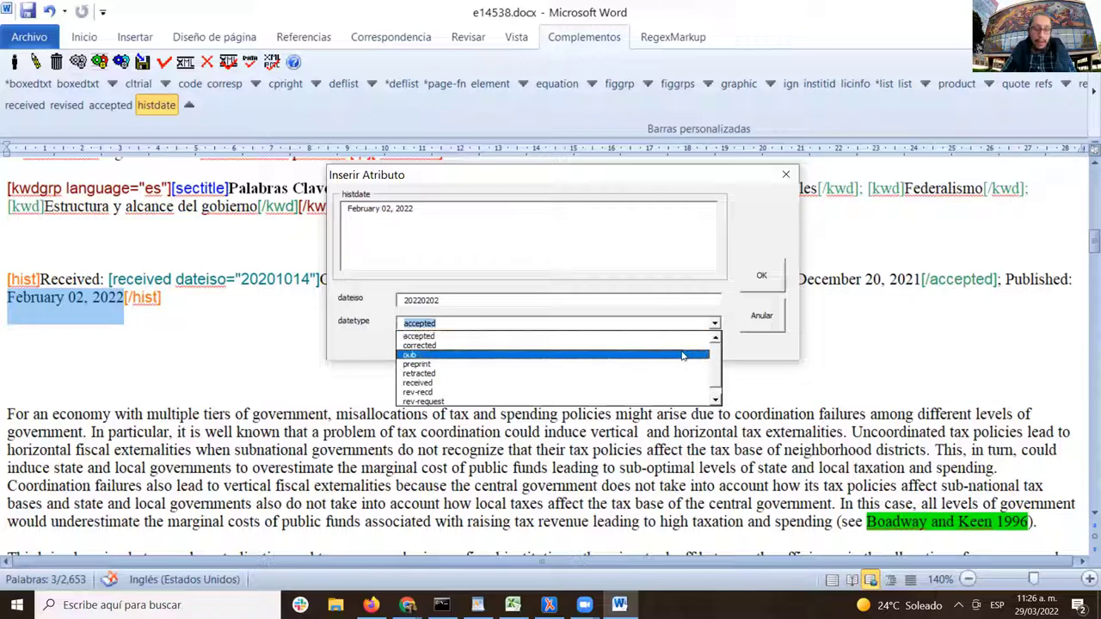
{"action": "left_click", "coordinate": [419, 356]}
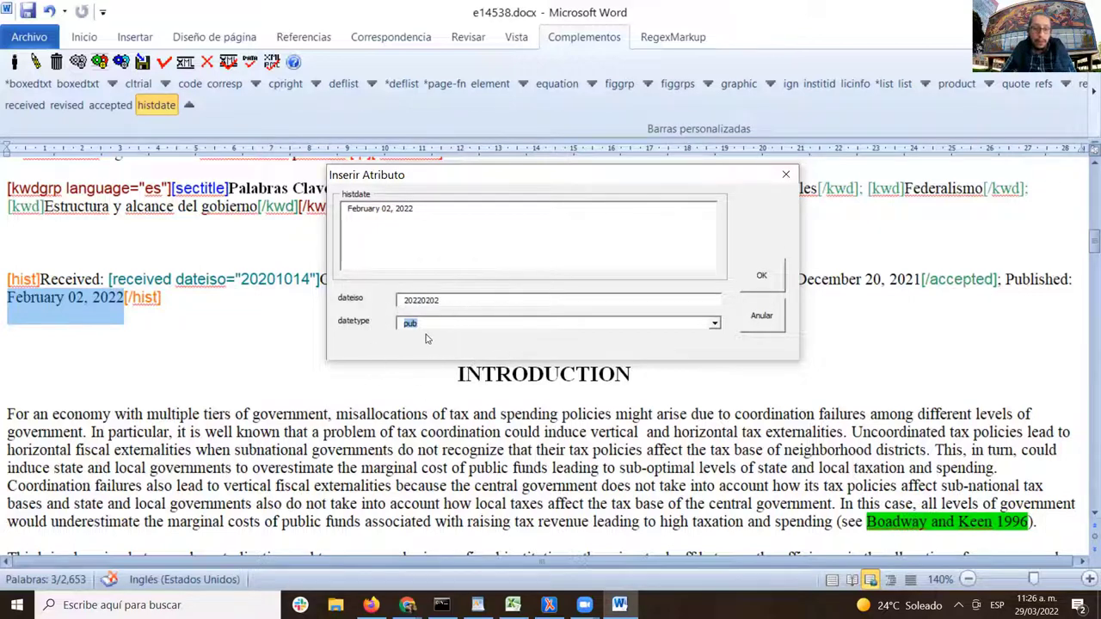
{"action": "left_click", "coordinate": [746, 285]}
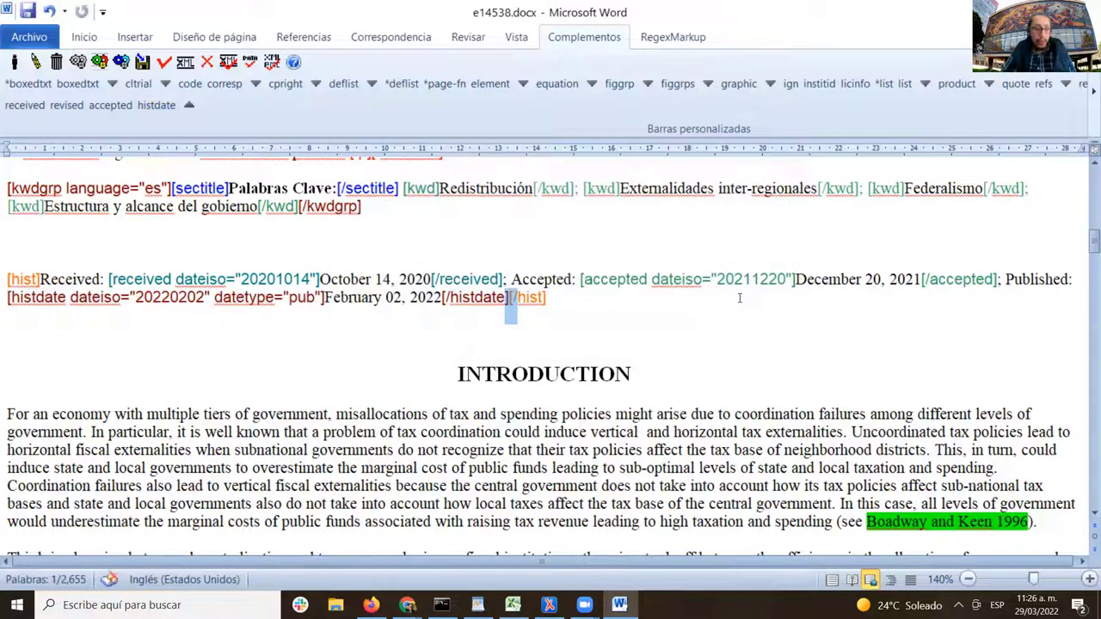
{"action": "scroll", "coordinate": [757, 344], "scroll_direction": "up", "scroll_amount": 6}
{"action": "scroll", "coordinate": [773, 368], "scroll_direction": "down", "scroll_amount": 4}
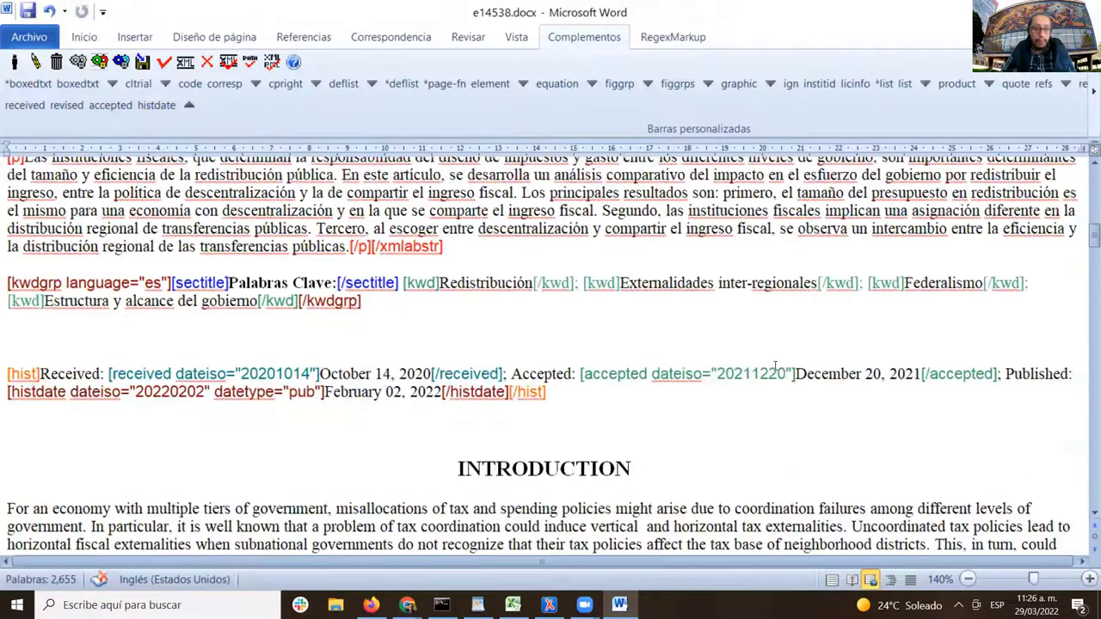
{"action": "scroll", "coordinate": [775, 368], "scroll_direction": "down", "scroll_amount": 1}
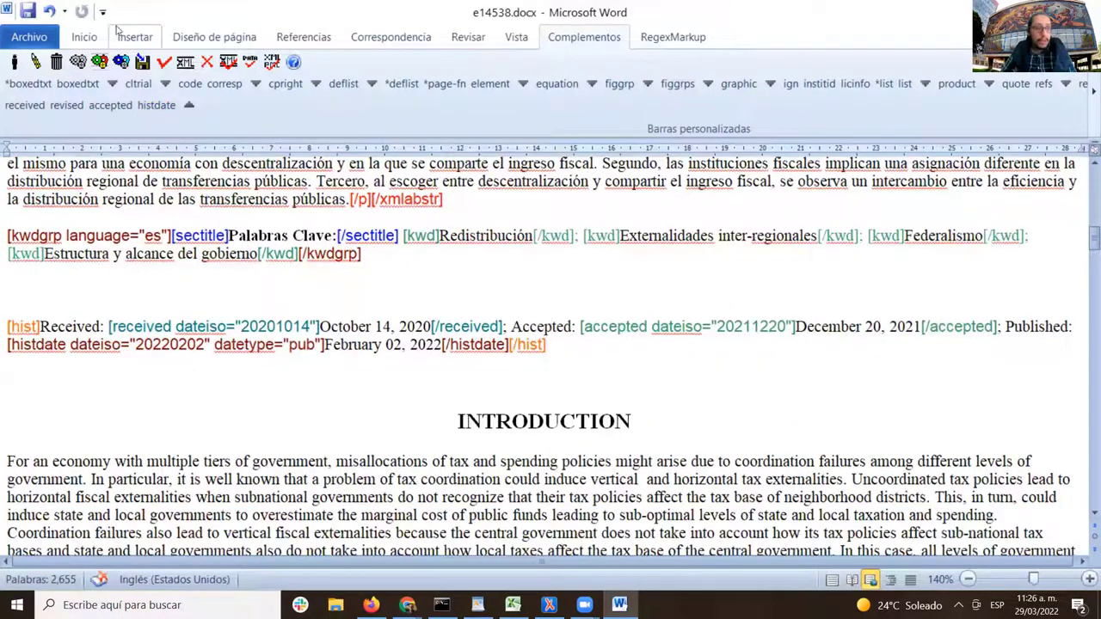
- Save the marked-up document and look over the tagged abstracts, keyword groups and history dates
{"action": "left_click", "coordinate": [25, 12]}
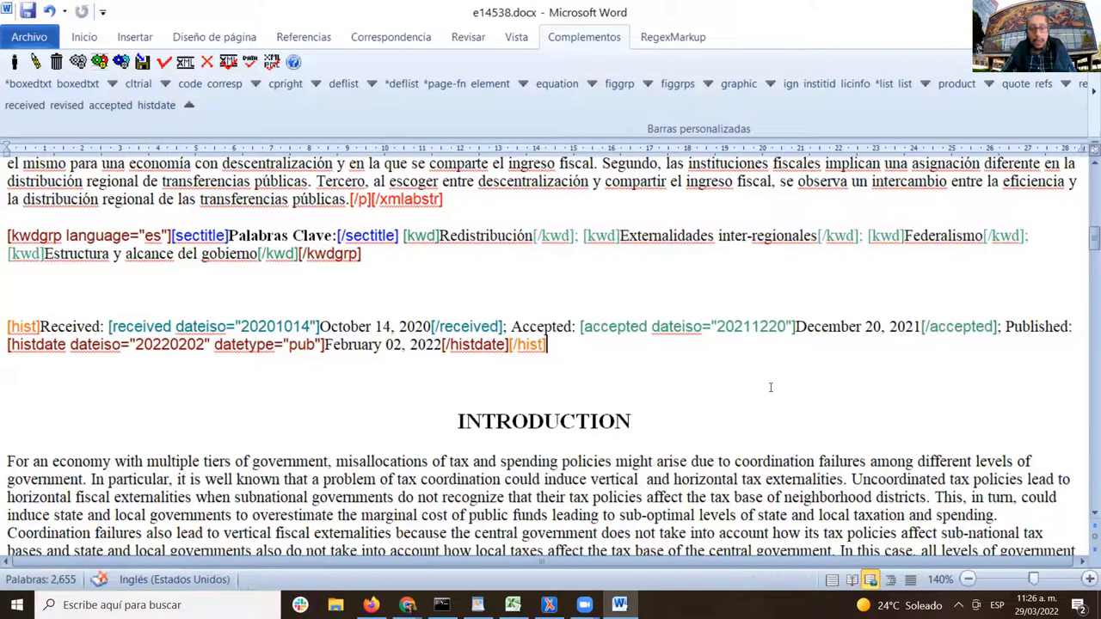
{"action": "scroll", "coordinate": [788, 415], "scroll_direction": "up", "scroll_amount": 6}
{"action": "scroll", "coordinate": [754, 435], "scroll_direction": "up", "scroll_amount": 12}
{"action": "scroll", "coordinate": [759, 440], "scroll_direction": "down", "scroll_amount": 16}
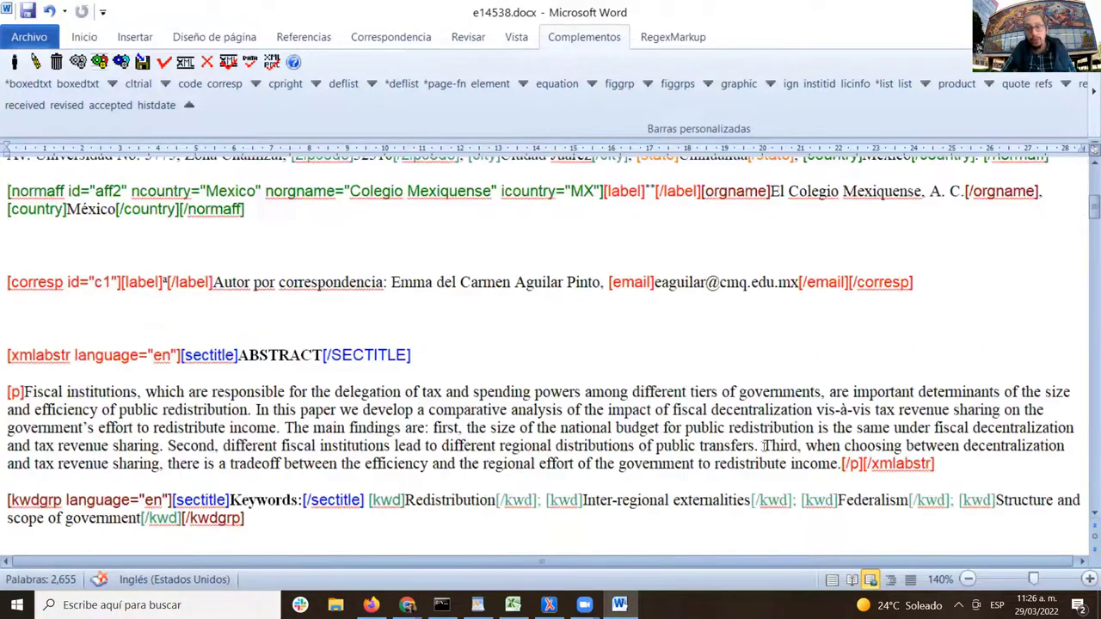
{"action": "scroll", "coordinate": [762, 446], "scroll_direction": "down", "scroll_amount": 1}
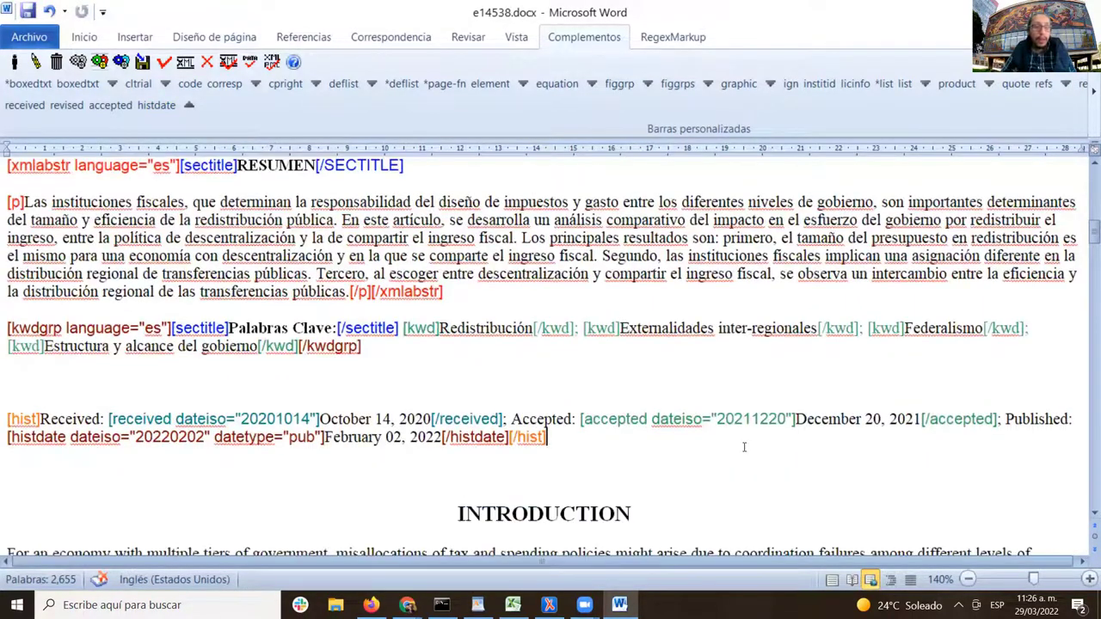
- Return from the hist child tags to the higher-level set of document tags
{"action": "left_click", "coordinate": [189, 109]}
{"action": "left_click", "coordinate": [189, 107]}
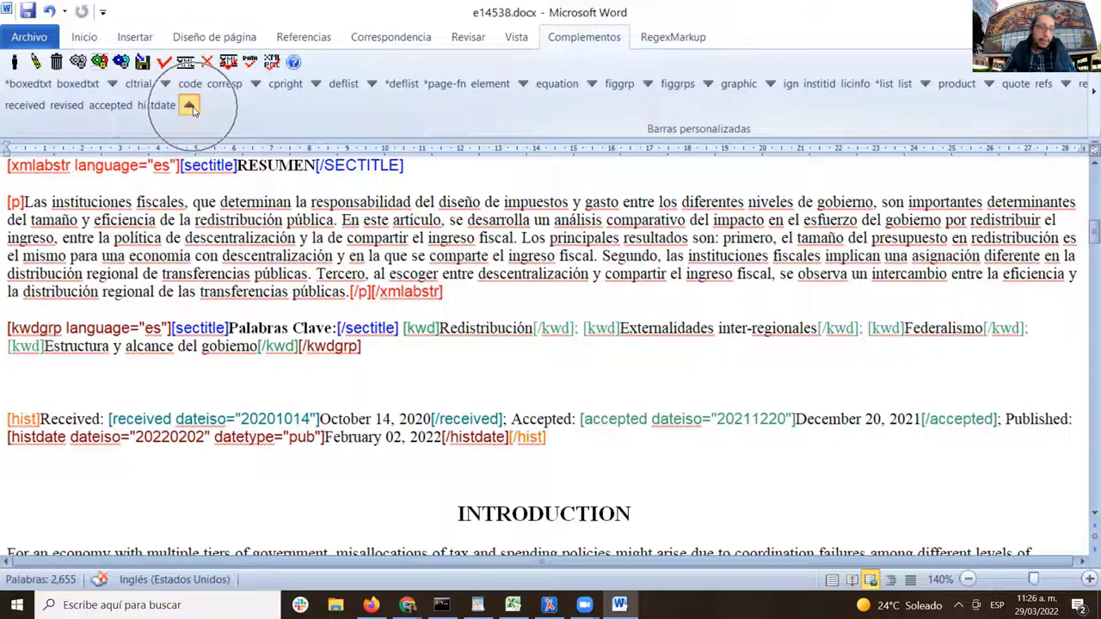
{"action": "left_click", "coordinate": [192, 109]}
{"action": "left_click", "coordinate": [191, 108]}
{"action": "left_click", "coordinate": [191, 107]}
{"action": "left_click_drag", "start_coordinate": [900, 273], "coordinate": [909, 273]}
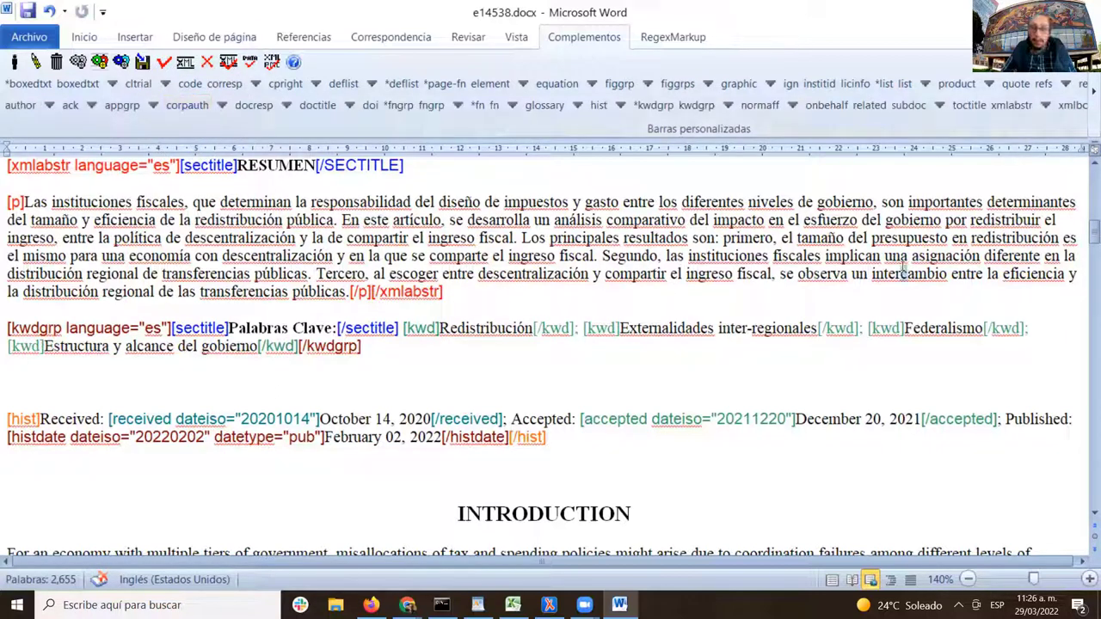
{"action": "left_click", "coordinate": [923, 291]}
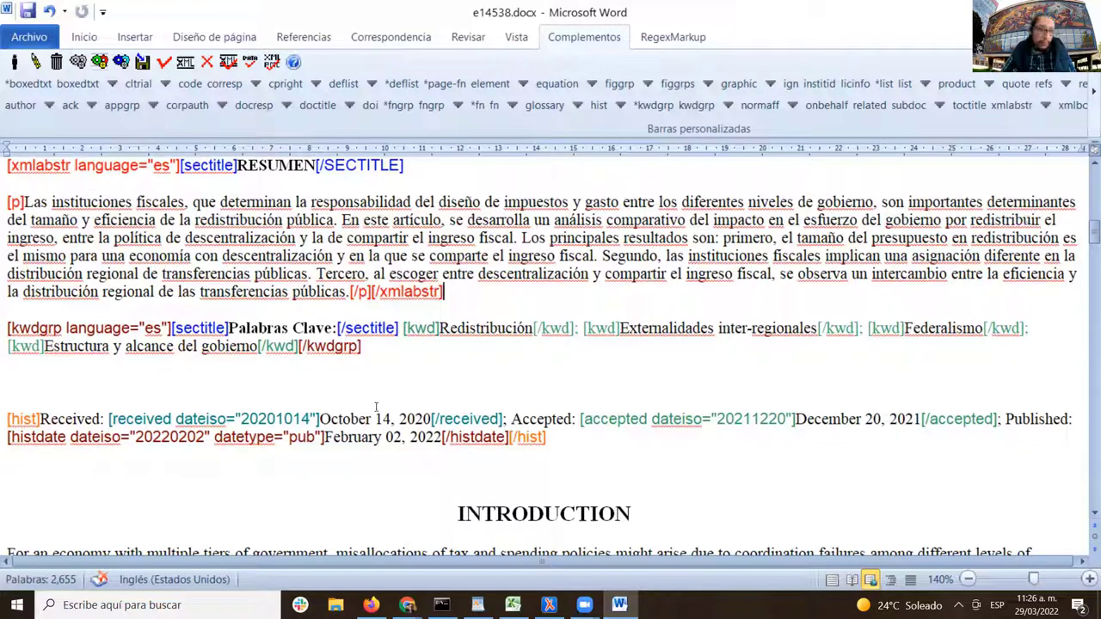
{"action": "left_click", "coordinate": [520, 398]}
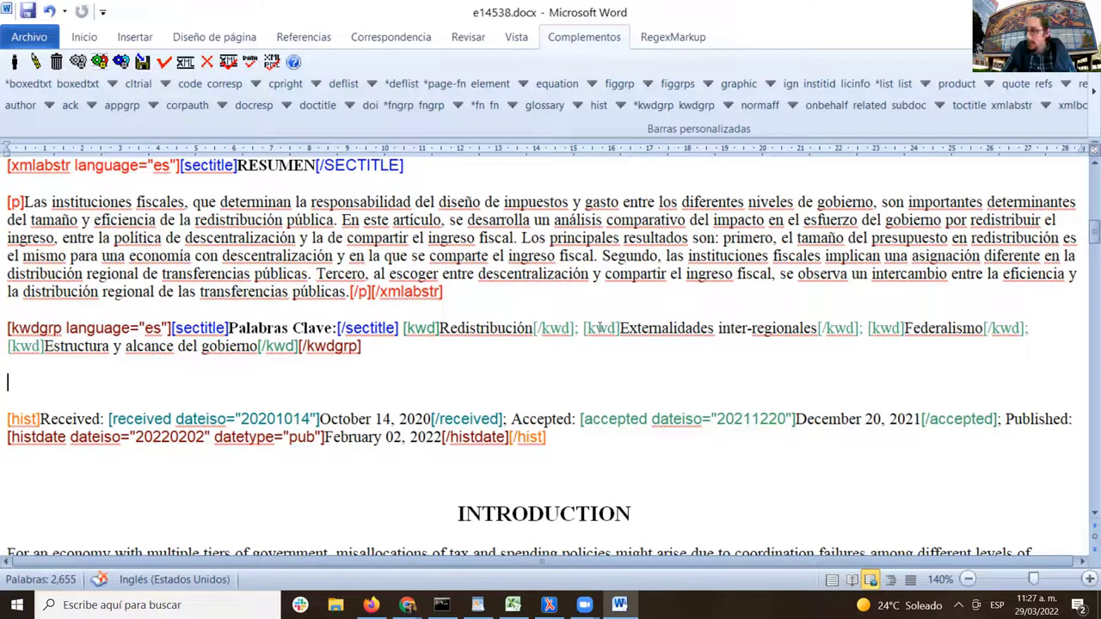
{"action": "scroll", "coordinate": [604, 317], "scroll_direction": "down", "scroll_amount": 3}
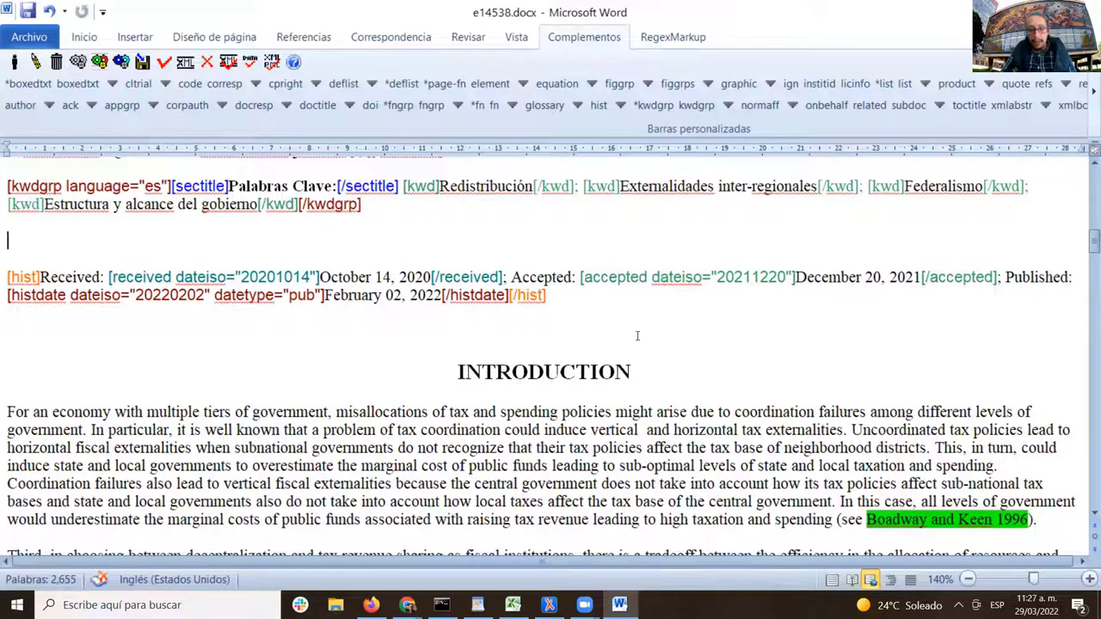
{"action": "scroll", "coordinate": [637, 336], "scroll_direction": "up", "scroll_amount": 15}
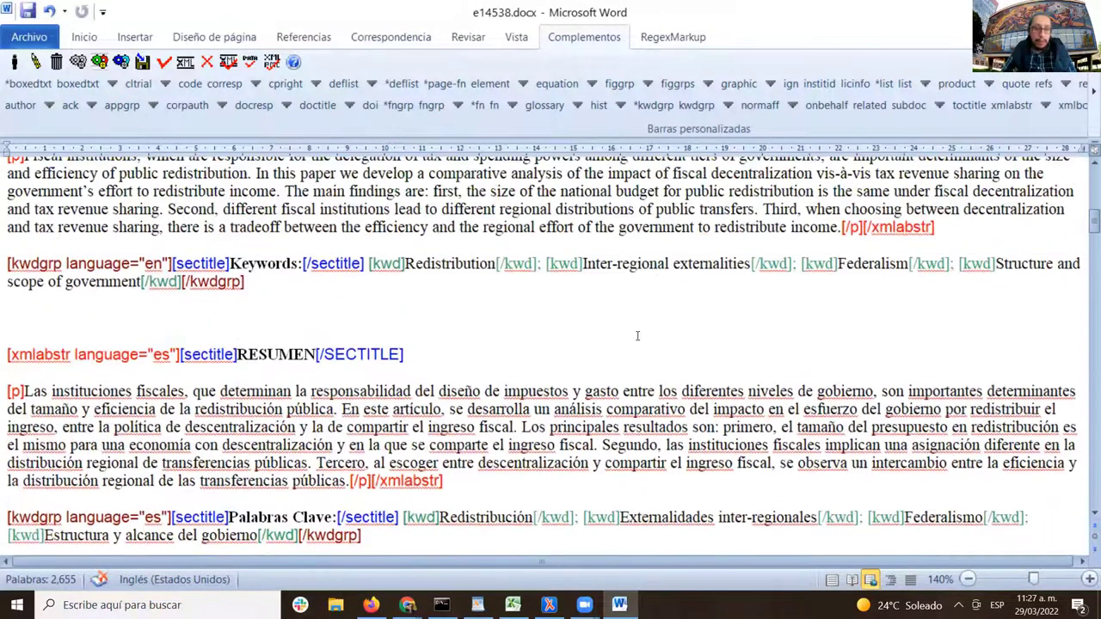
{"action": "scroll", "coordinate": [637, 335], "scroll_direction": "down", "scroll_amount": 14}
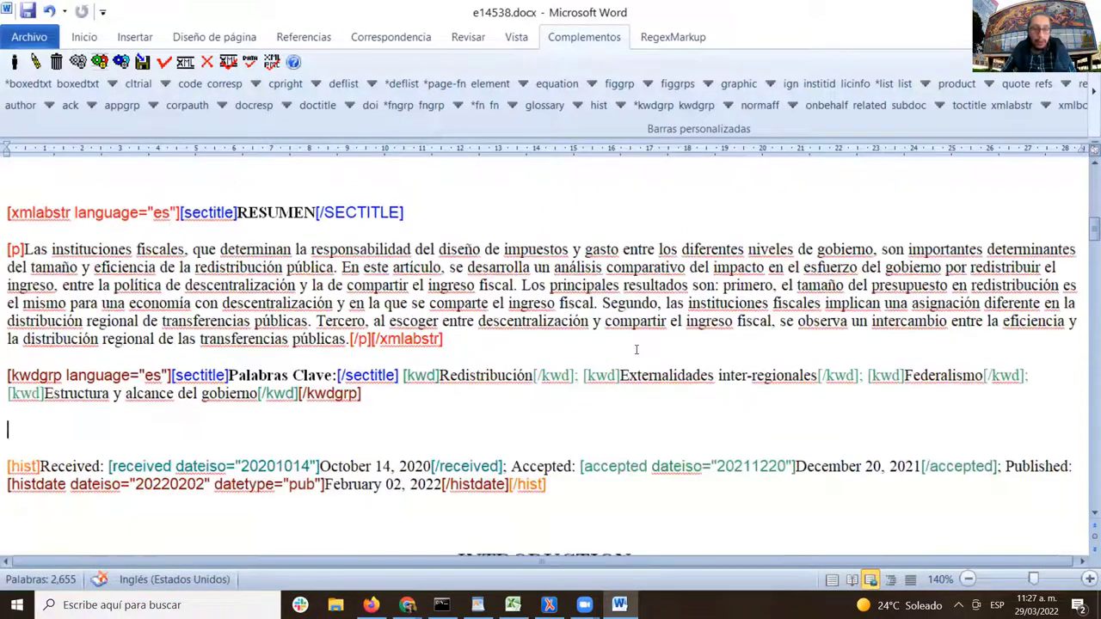
- Copy the whole reference list, from the REFERENCES heading through the last entry before the closing doc tag, and mark it with the refs tag
{"action": "scroll", "coordinate": [635, 346], "scroll_direction": "down", "scroll_amount": 3}
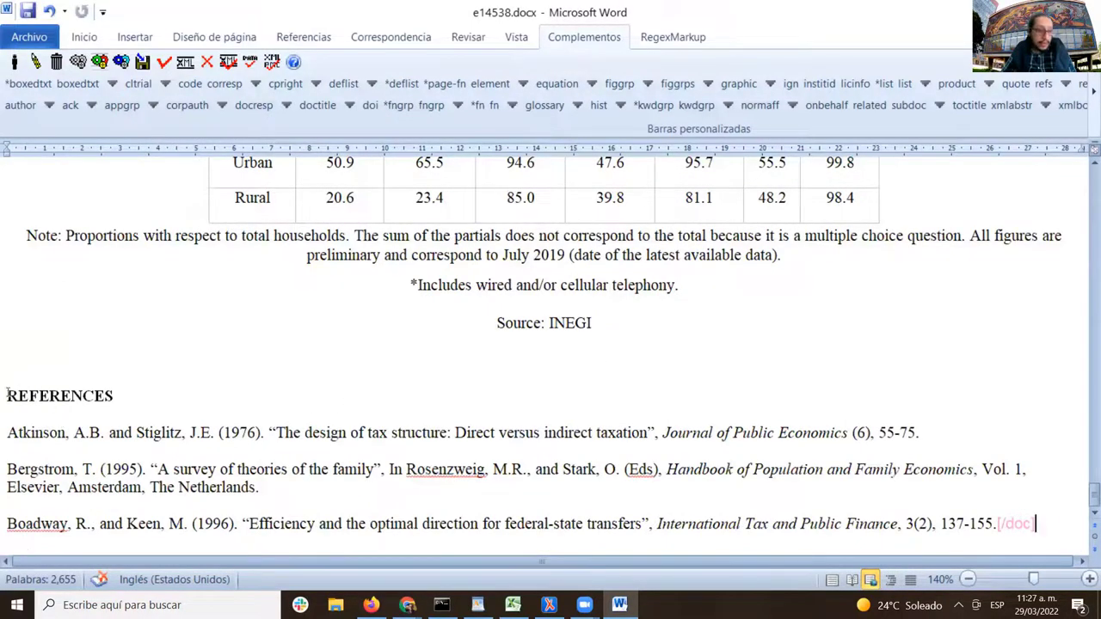
{"action": "left_click_drag", "start_coordinate": [6, 394], "coordinate": [997, 527]}
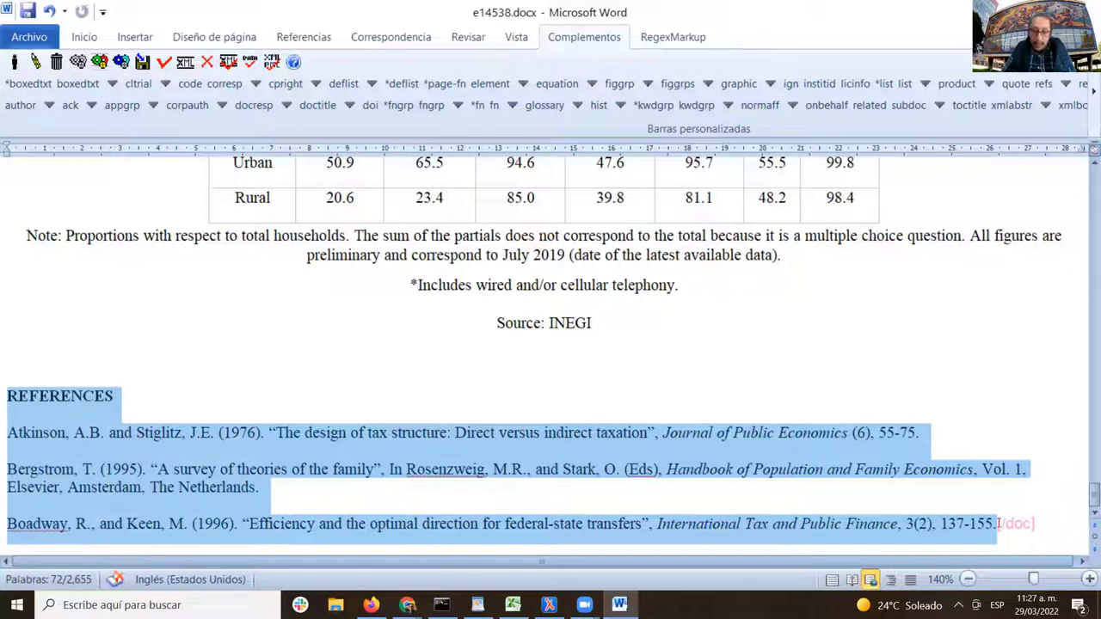
{"action": "key", "text": "ctrl+c"}
{"action": "key", "text": "ctrl"}
{"action": "key", "text": "ctrl"}
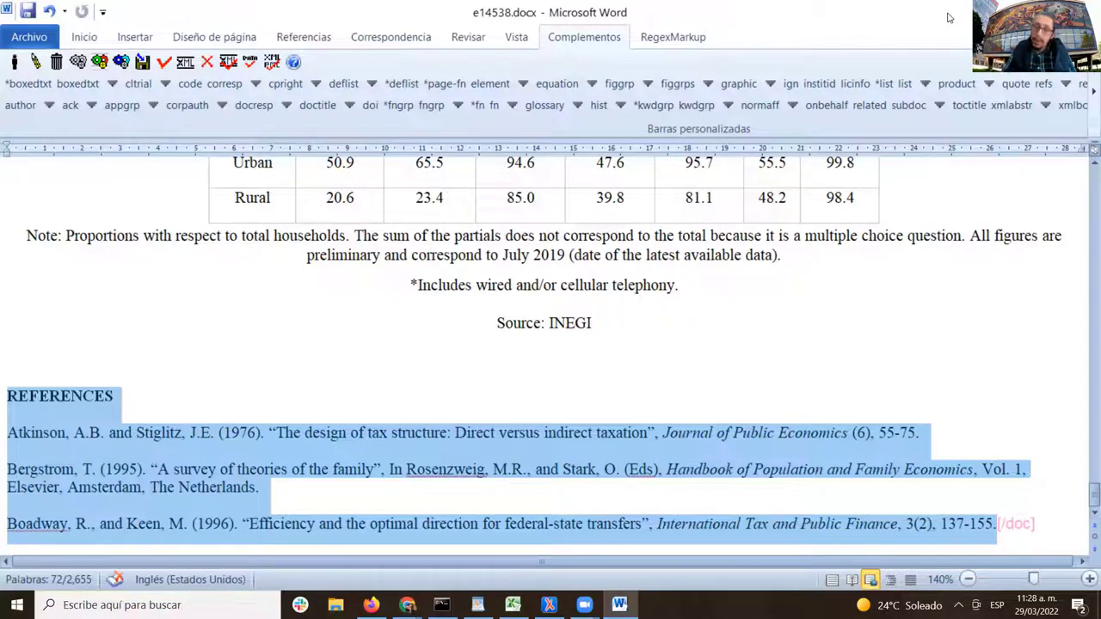
{"action": "left_click", "coordinate": [1086, 92]}
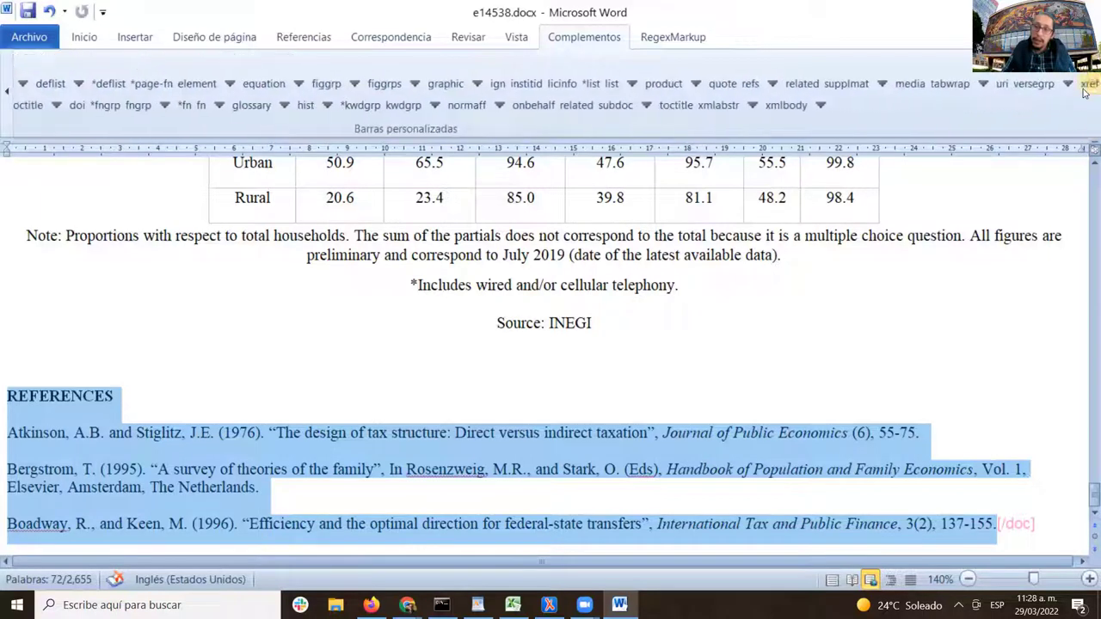
{"action": "left_click", "coordinate": [746, 86]}
{"action": "left_click", "coordinate": [747, 87]}
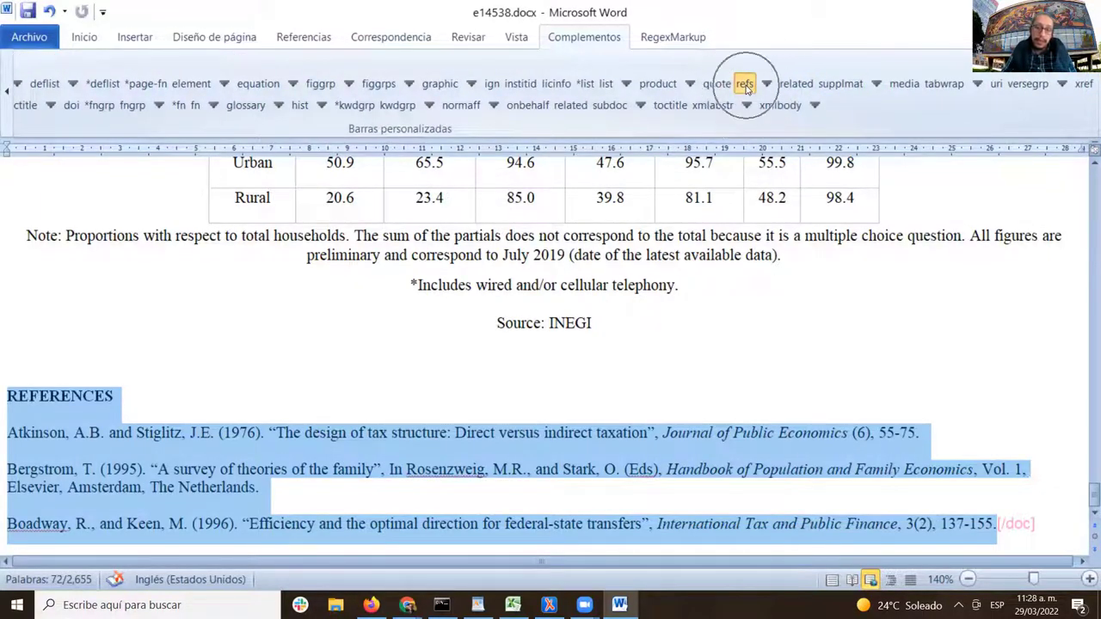
{"action": "left_click", "coordinate": [747, 87]}
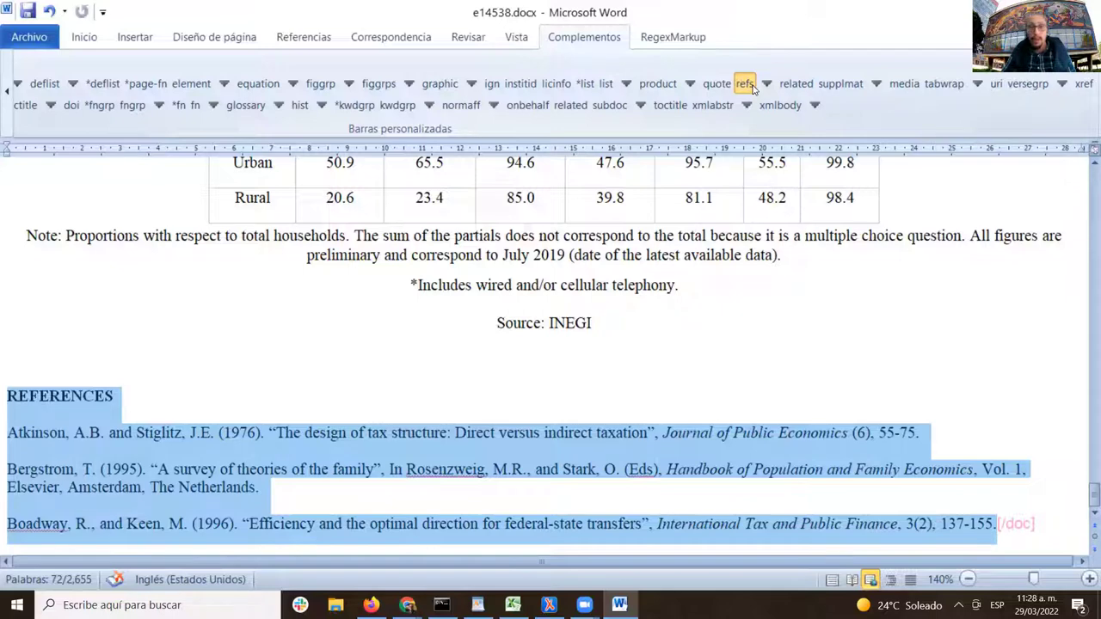
{"action": "left_click", "coordinate": [752, 86]}
{"action": "left_click", "coordinate": [752, 86]}
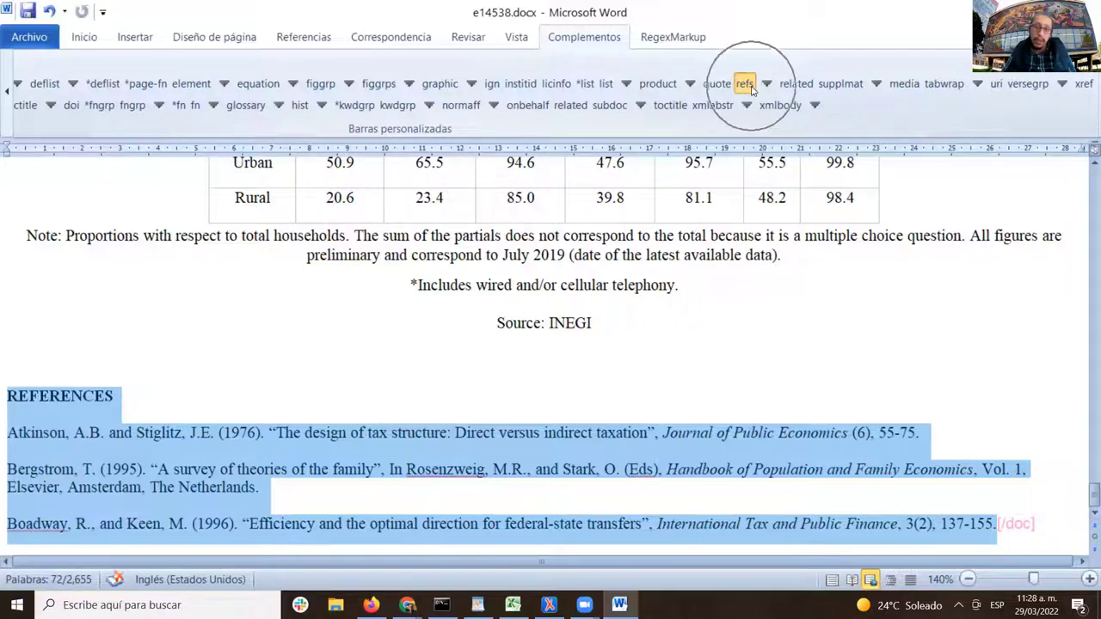
{"action": "left_click", "coordinate": [752, 86]}
{"action": "left_click", "coordinate": [752, 86]}
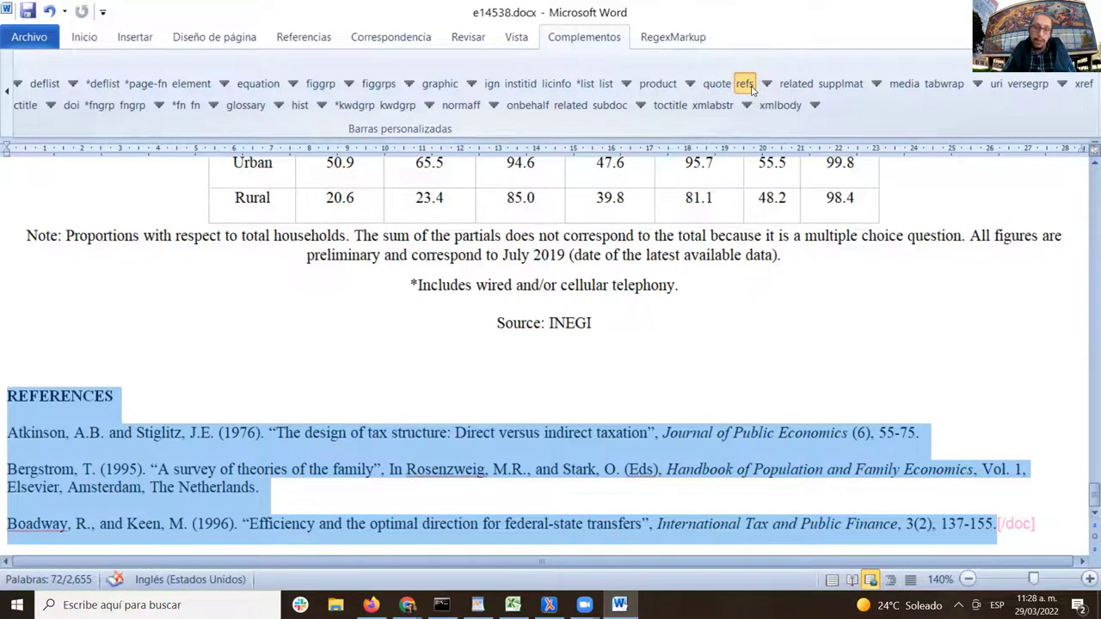
{"action": "left_click", "coordinate": [752, 86]}
{"action": "left_click", "coordinate": [752, 86]}
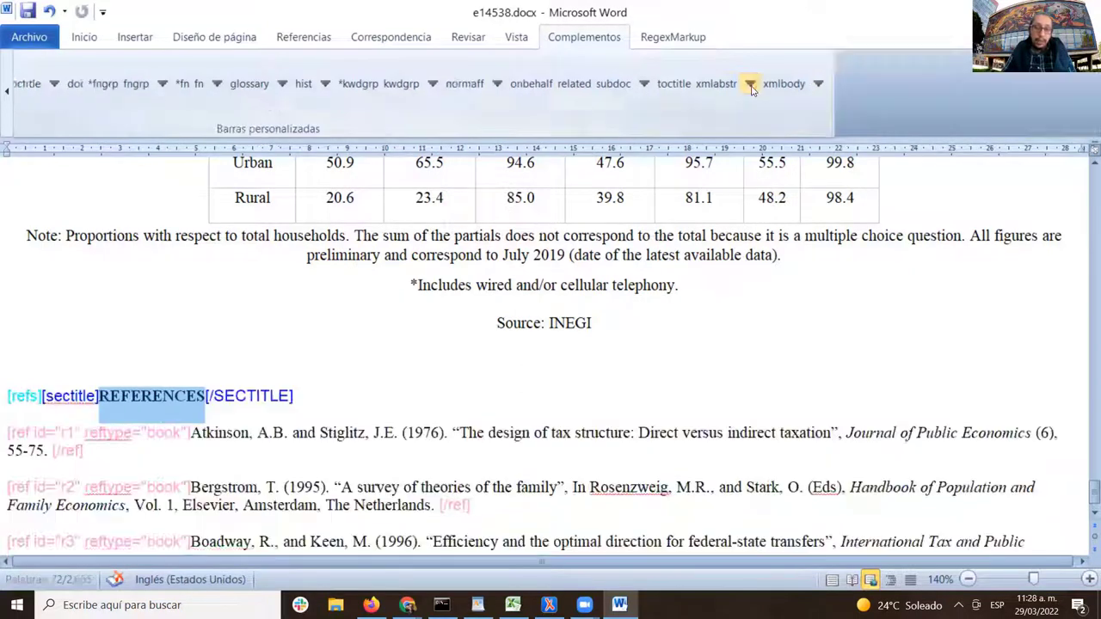
- Deselect the REFERENCES heading and show the child tags available for the ref element
{"action": "left_click", "coordinate": [6, 112]}
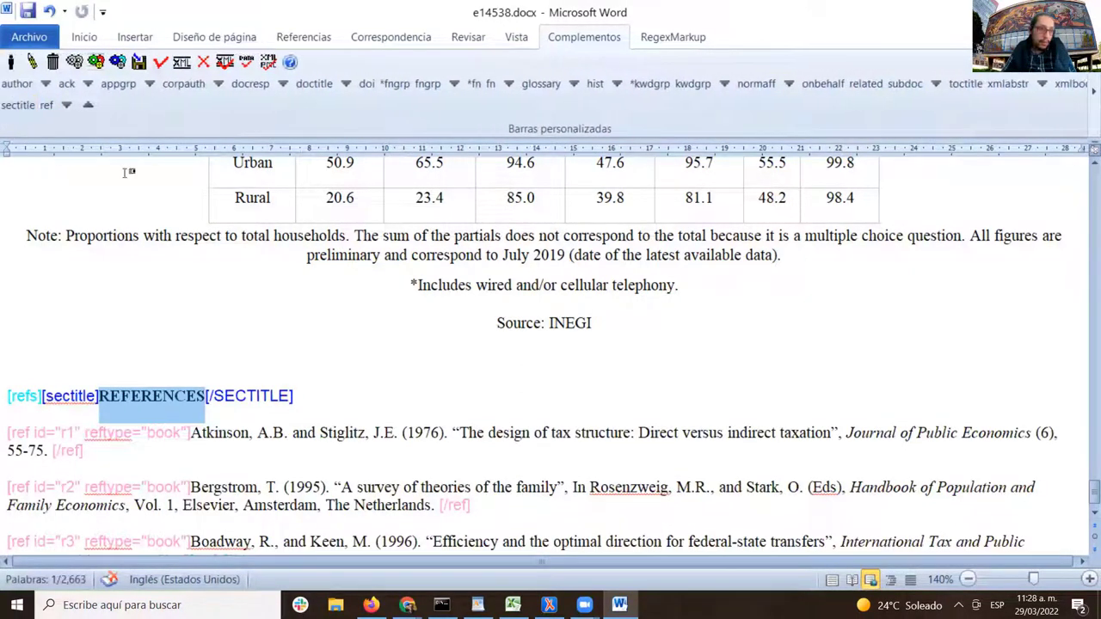
{"action": "left_click", "coordinate": [52, 115]}
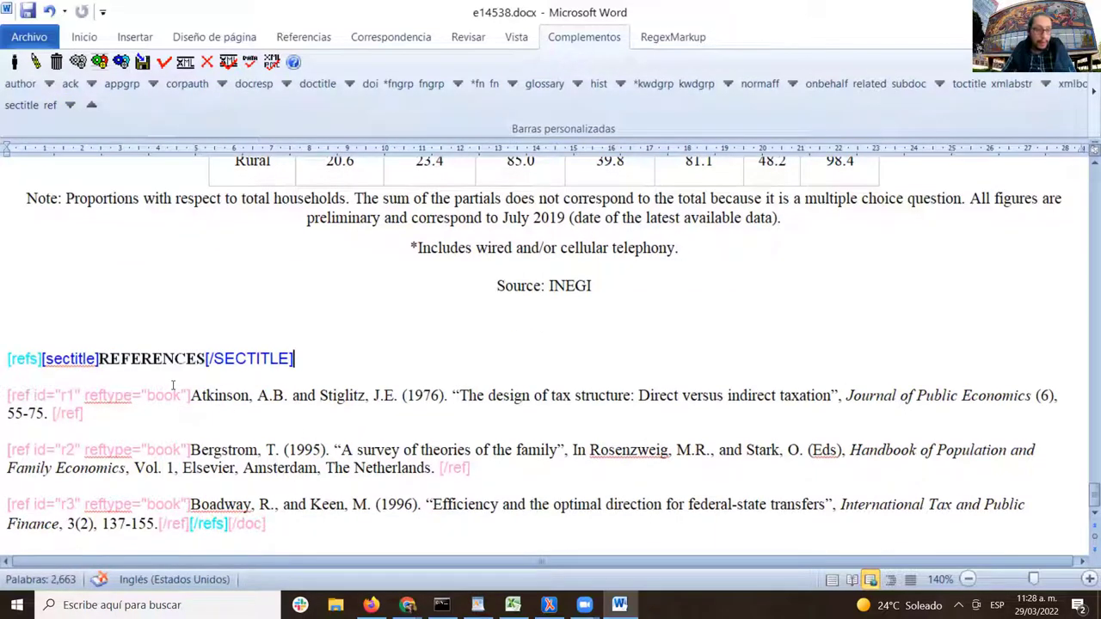
{"action": "left_click", "coordinate": [70, 105]}
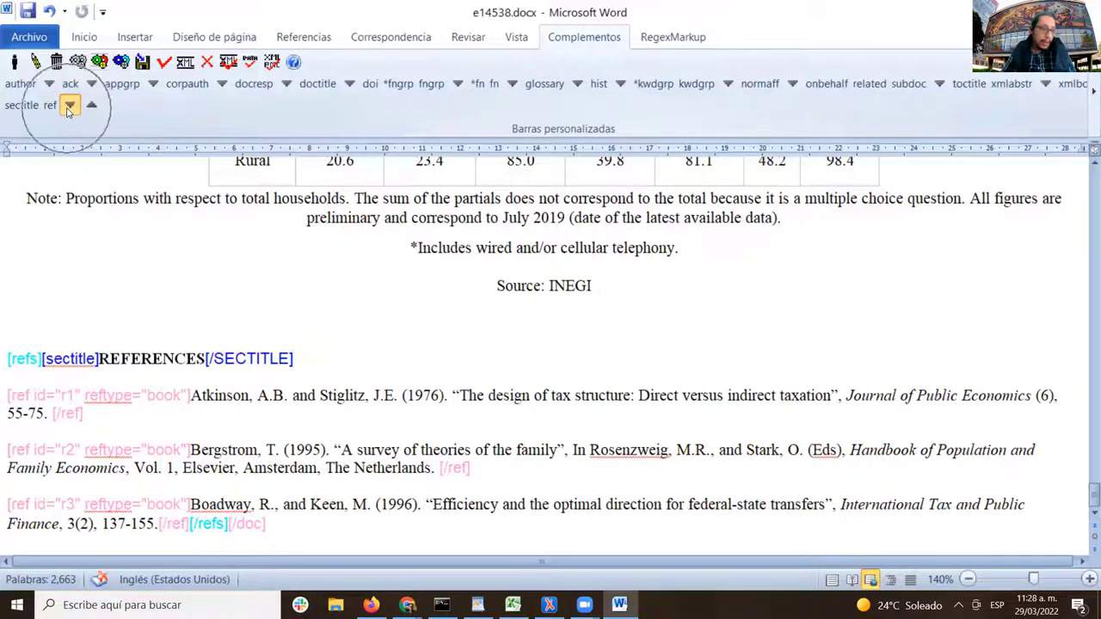
{"action": "left_click", "coordinate": [70, 106]}
{"action": "left_click", "coordinate": [70, 106]}
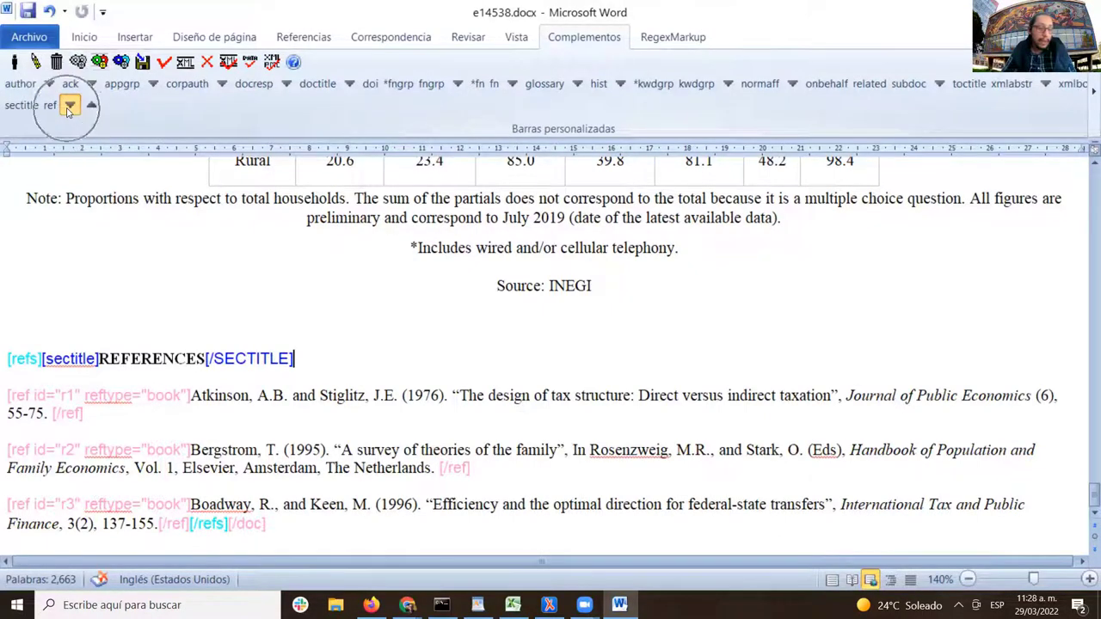
{"action": "left_click", "coordinate": [69, 106]}
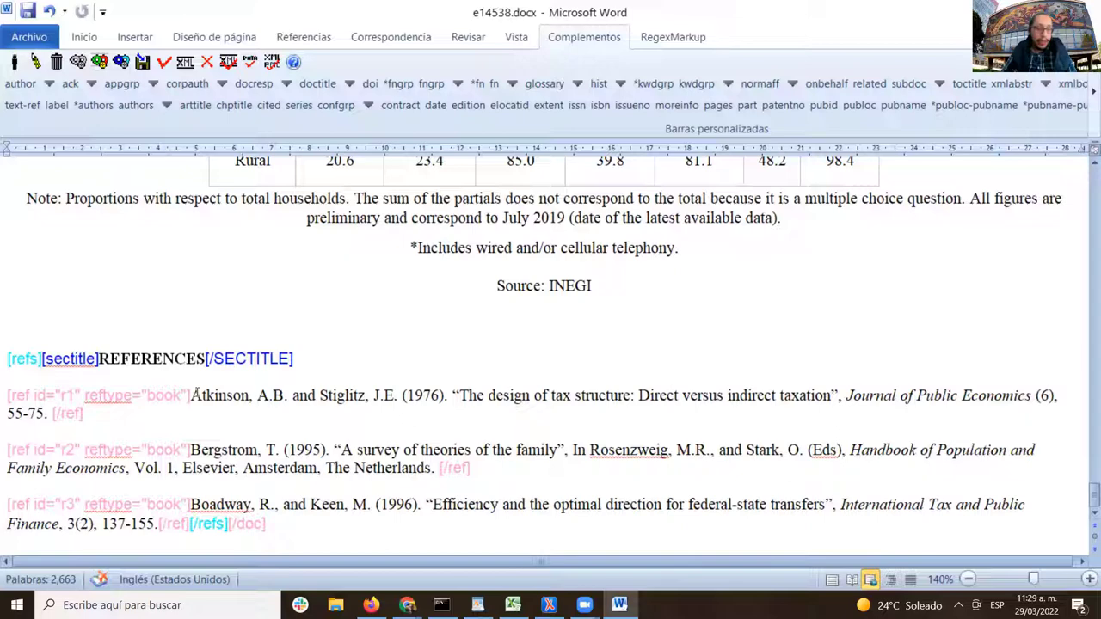
- Mark the two authors of the first reference with the automatic *authors tag, role No definido, and check the resulting surname and fname tags
{"action": "left_click_drag", "start_coordinate": [192, 396], "coordinate": [283, 393]}
{"action": "left_click_drag", "start_coordinate": [403, 407], "coordinate": [398, 396]}
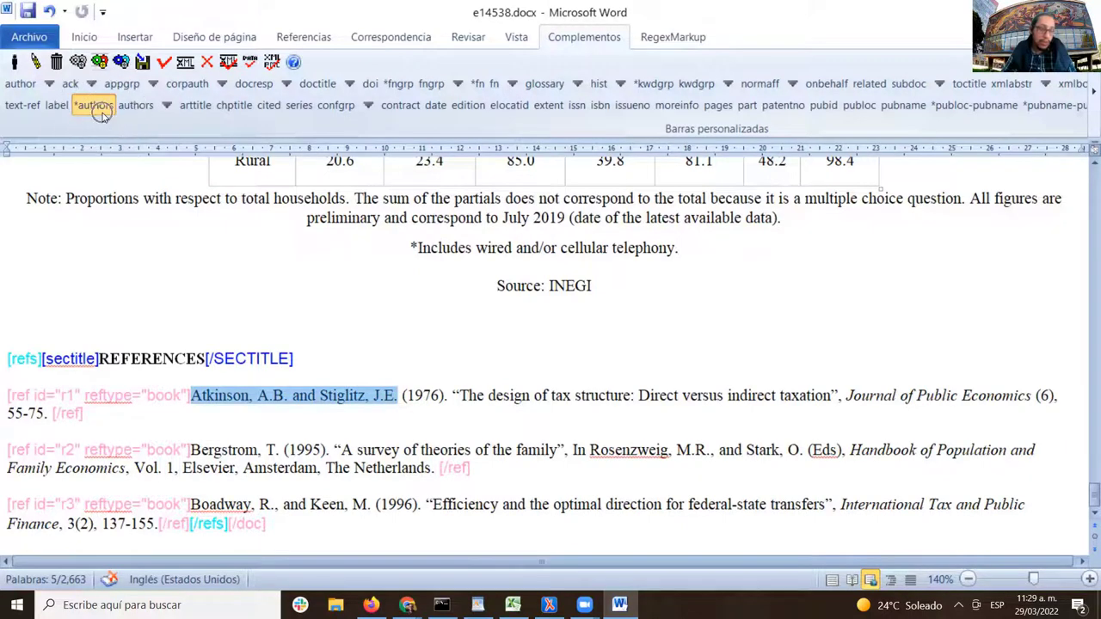
{"action": "left_click", "coordinate": [103, 117]}
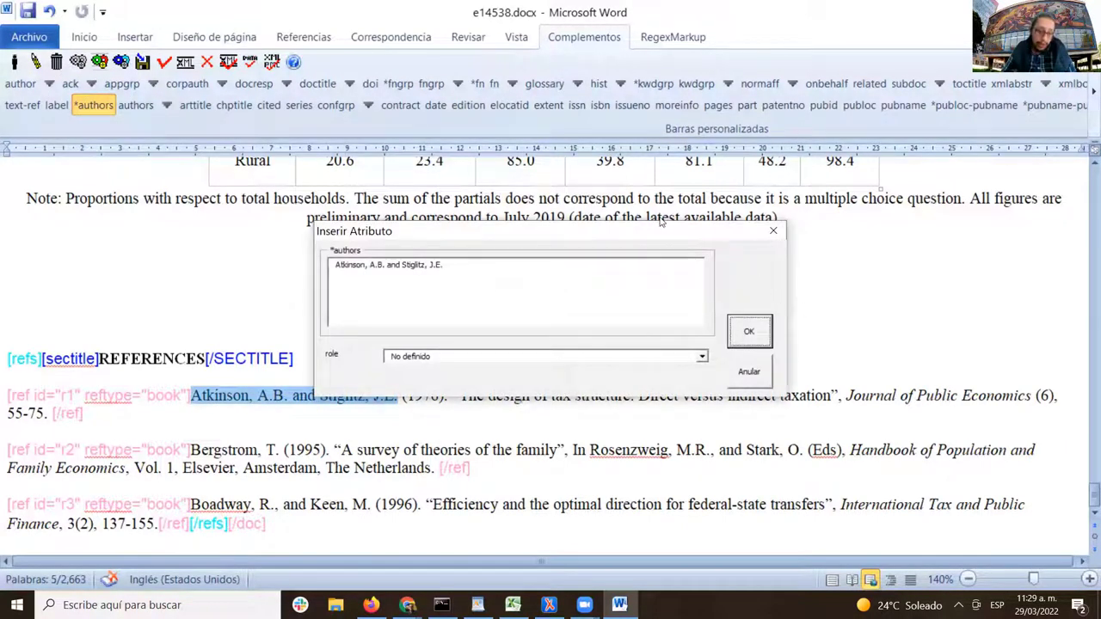
{"action": "left_click_drag", "start_coordinate": [661, 230], "coordinate": [672, 168]}
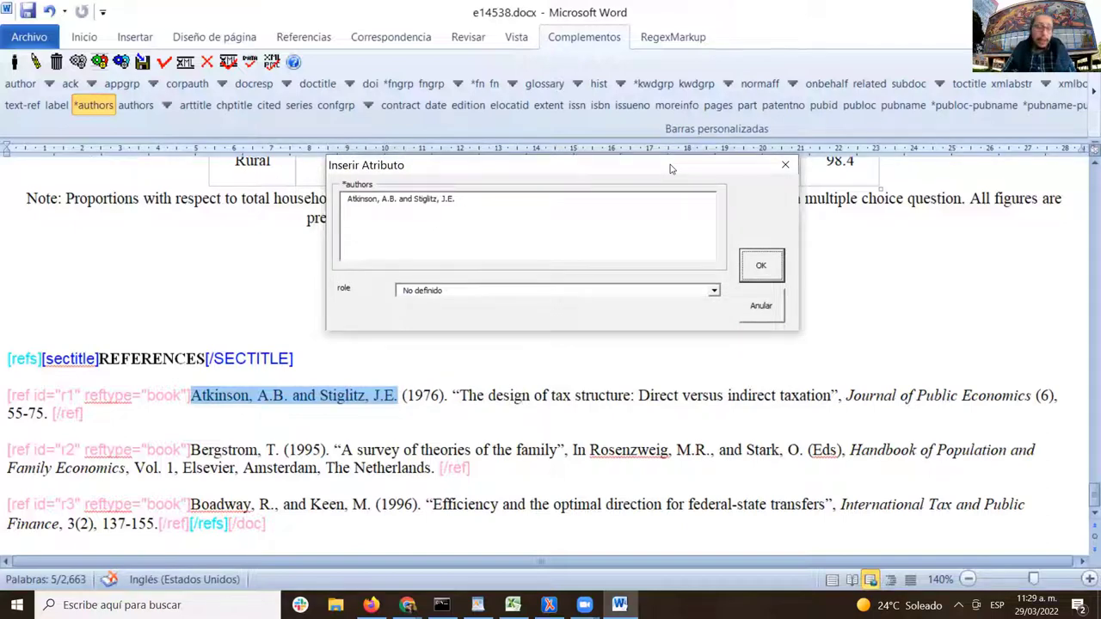
{"action": "left_click", "coordinate": [762, 268]}
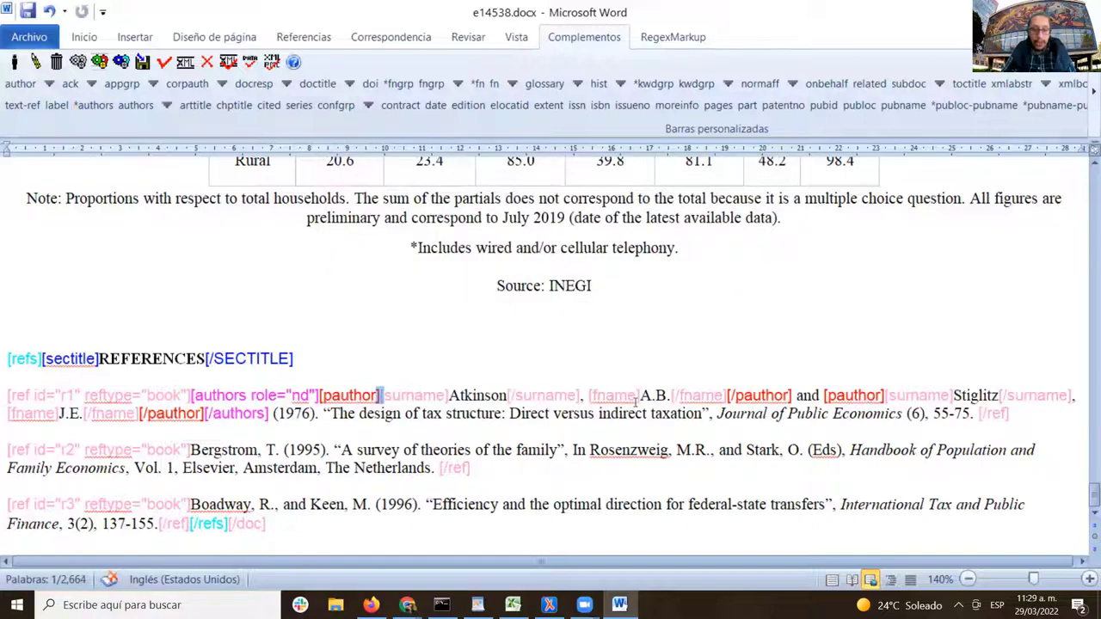
{"action": "left_click", "coordinate": [668, 396]}
{"action": "left_click_drag", "start_coordinate": [667, 396], "coordinate": [680, 397]}
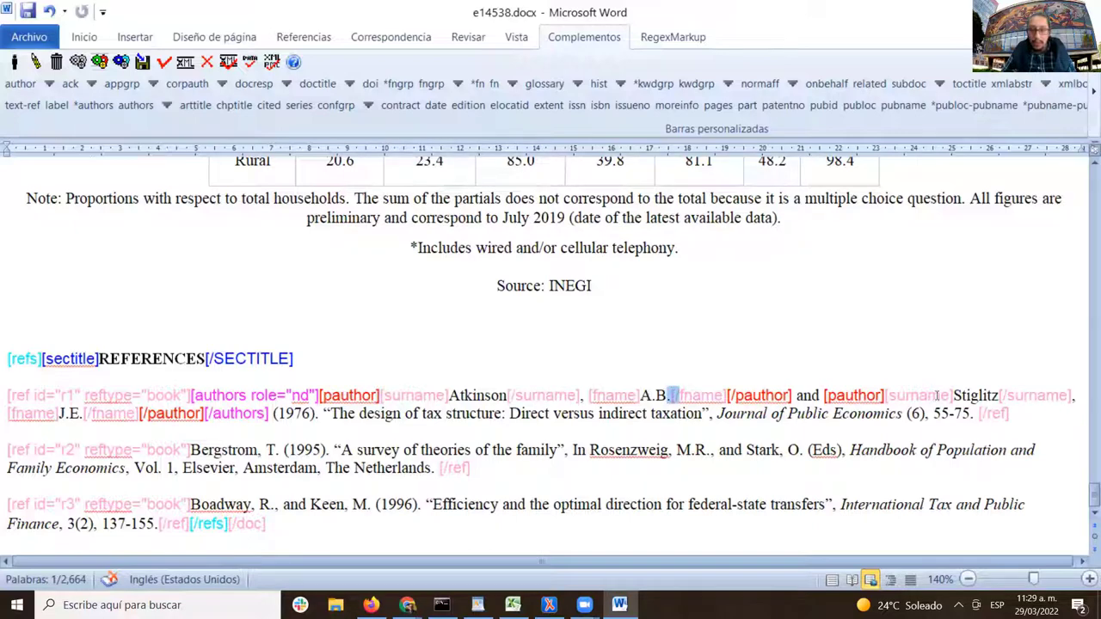
{"action": "double_click", "coordinate": [973, 395]}
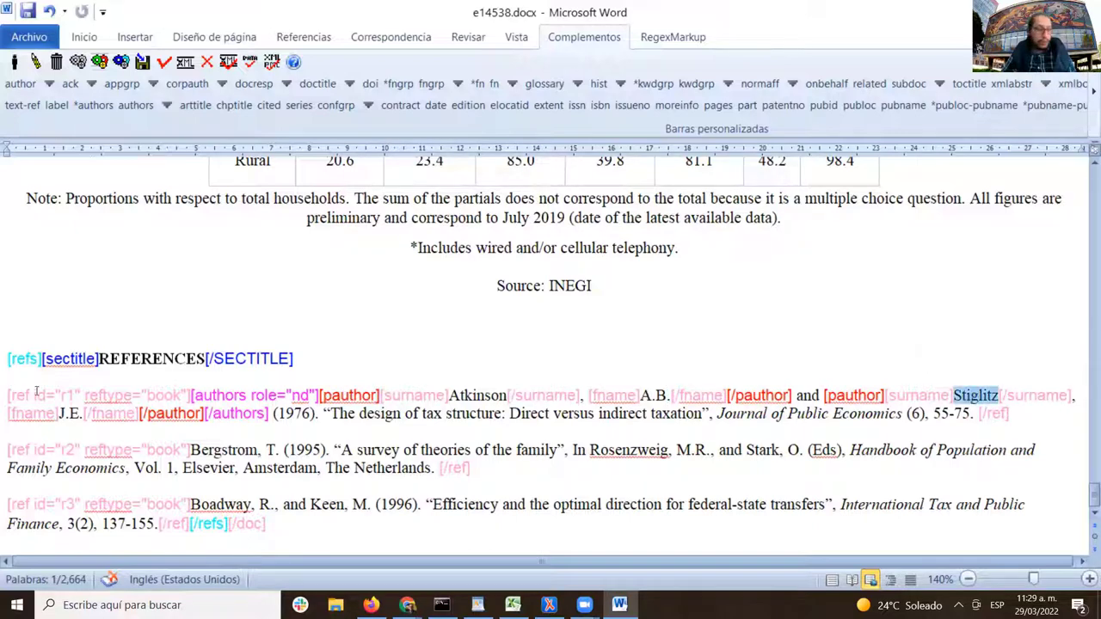
{"action": "left_click", "coordinate": [63, 414]}
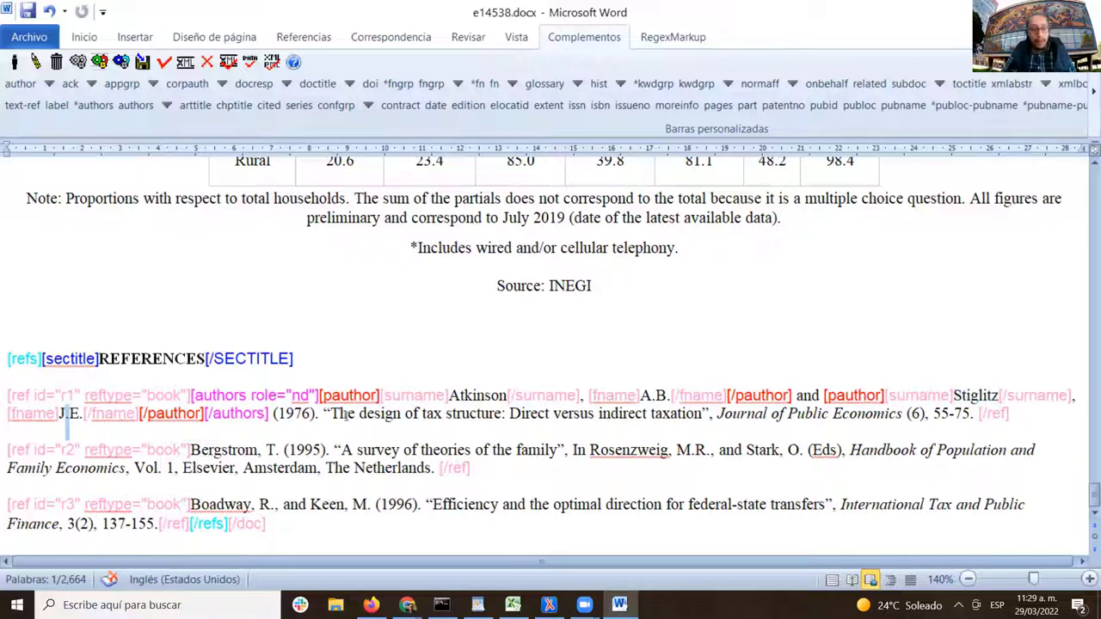
- Tag the year 1976 in the first reference as date, with dateiso 19760000 and specyear 1976
{"action": "double_click", "coordinate": [295, 415]}
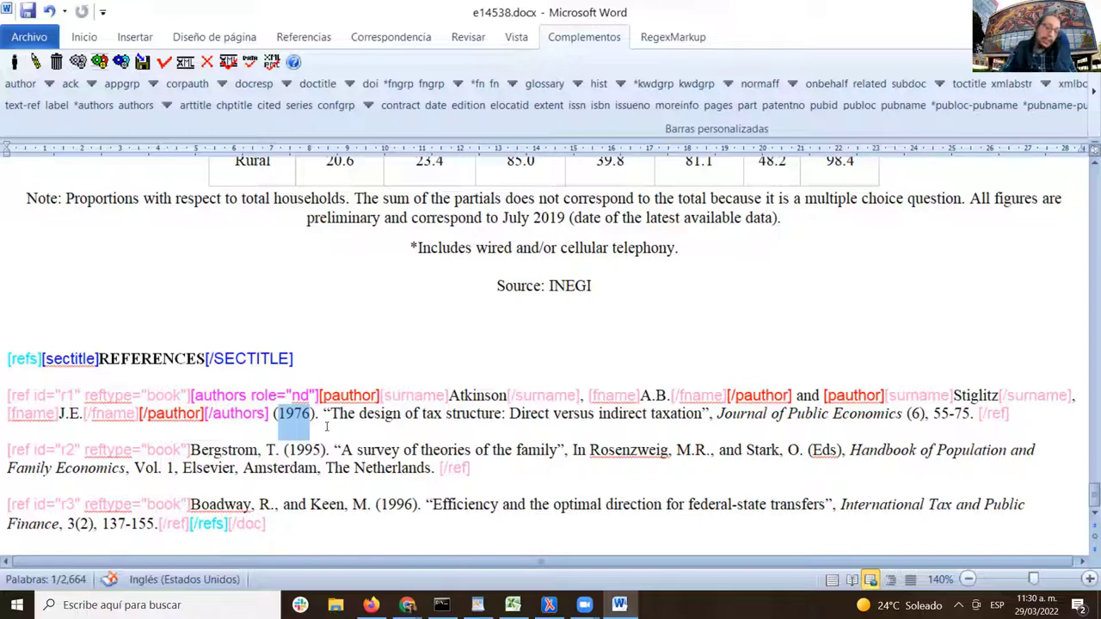
{"action": "left_click", "coordinate": [437, 106]}
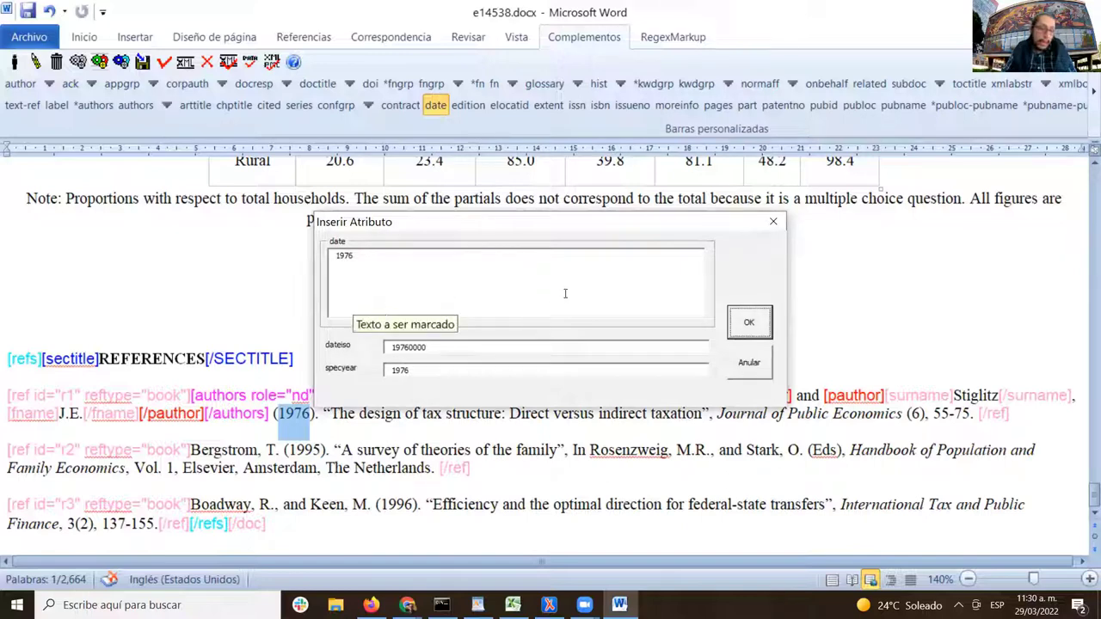
{"action": "left_click", "coordinate": [749, 325]}
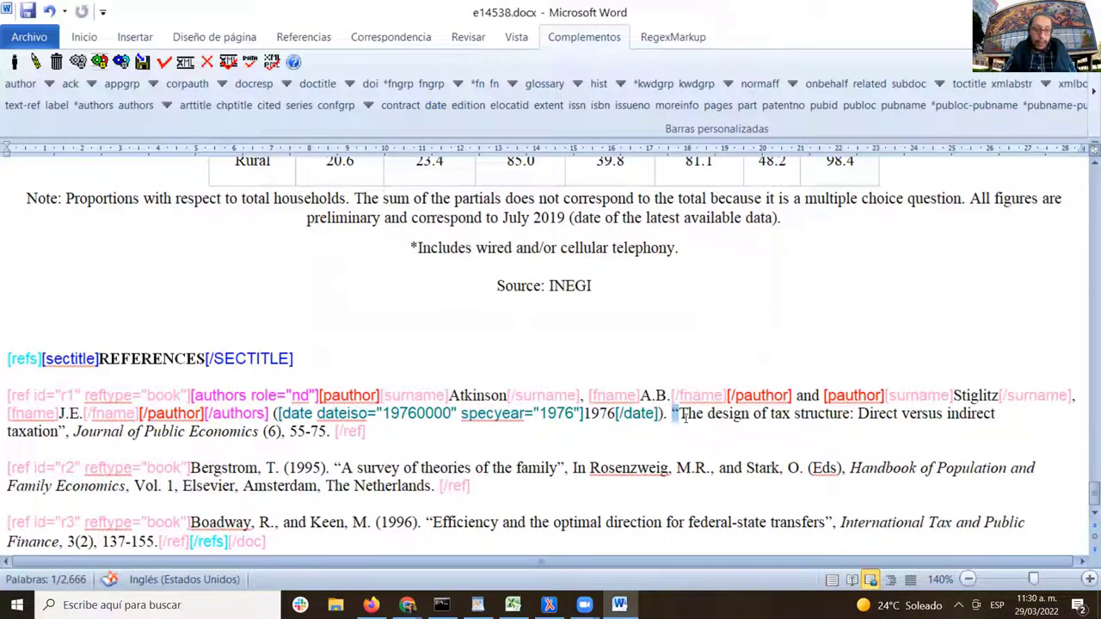
{"action": "left_click", "coordinate": [702, 444]}
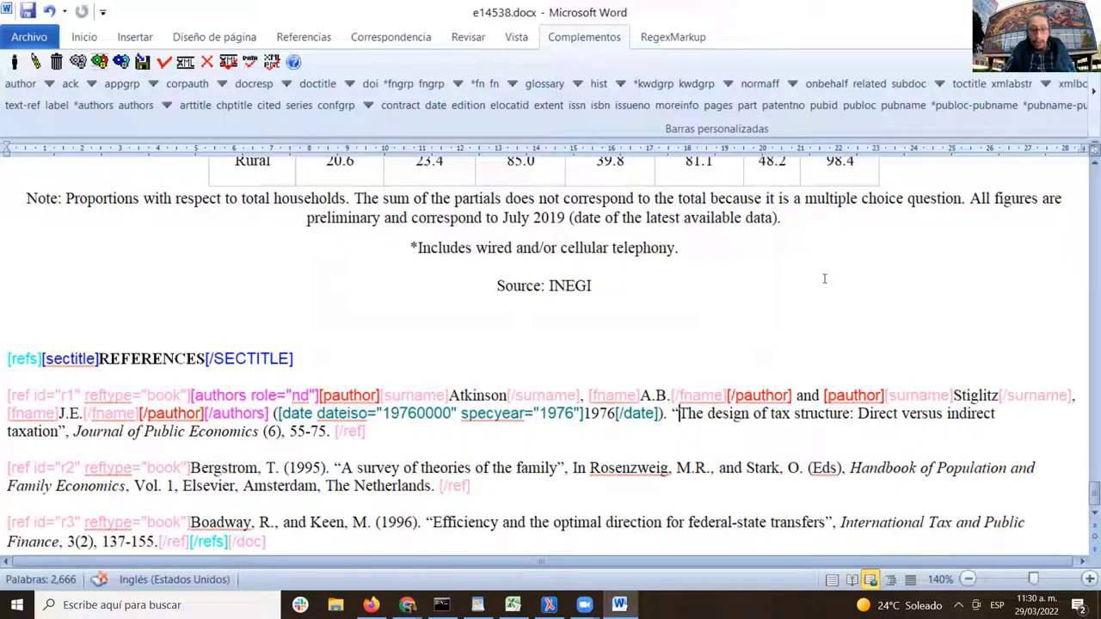
- Tag "The design of tax structure: Direct versus indirect taxation" in the first reference as arttitle and check the reference's reftype value
{"action": "scroll", "coordinate": [862, 249], "scroll_direction": "down", "scroll_amount": 1}
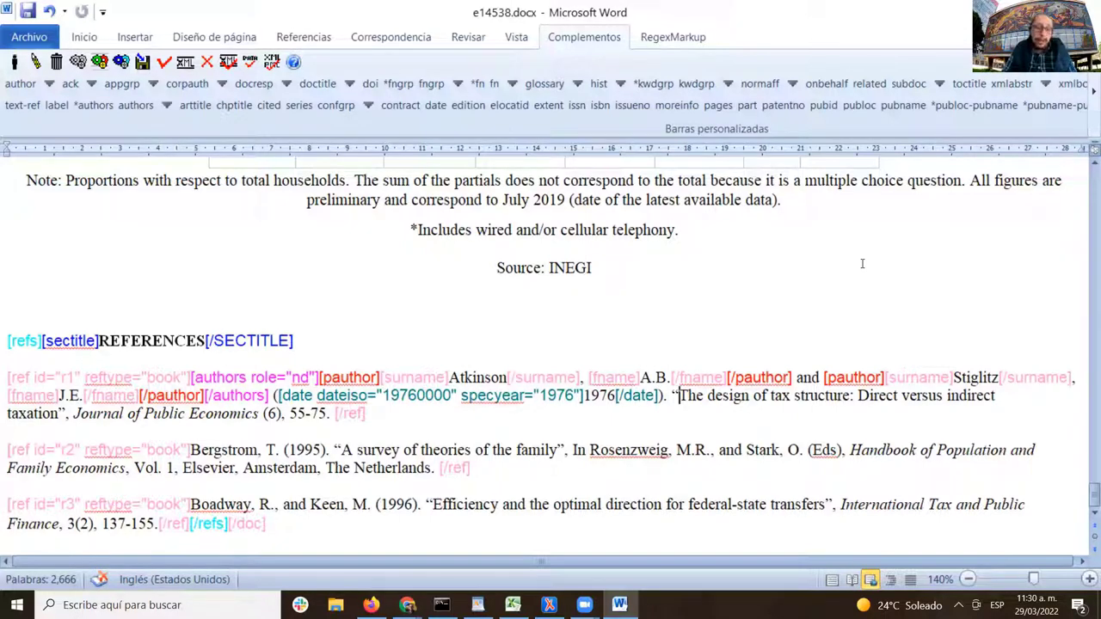
{"action": "key", "text": "ctrl+shift+Right"}
{"action": "key", "text": "ctrl+shift+Right"}
{"action": "key", "text": "ctrl+shift+Right"}
{"action": "key", "text": "ctrl+shift+Right"}
{"action": "key", "text": "ctrl+shift+Right"}
{"action": "key", "text": "ctrl+shift+Right"}
{"action": "key", "text": "ctrl+shift+Right"}
{"action": "key", "text": "ctrl+shift+Right"}
{"action": "key", "text": "ctrl+shift+Right"}
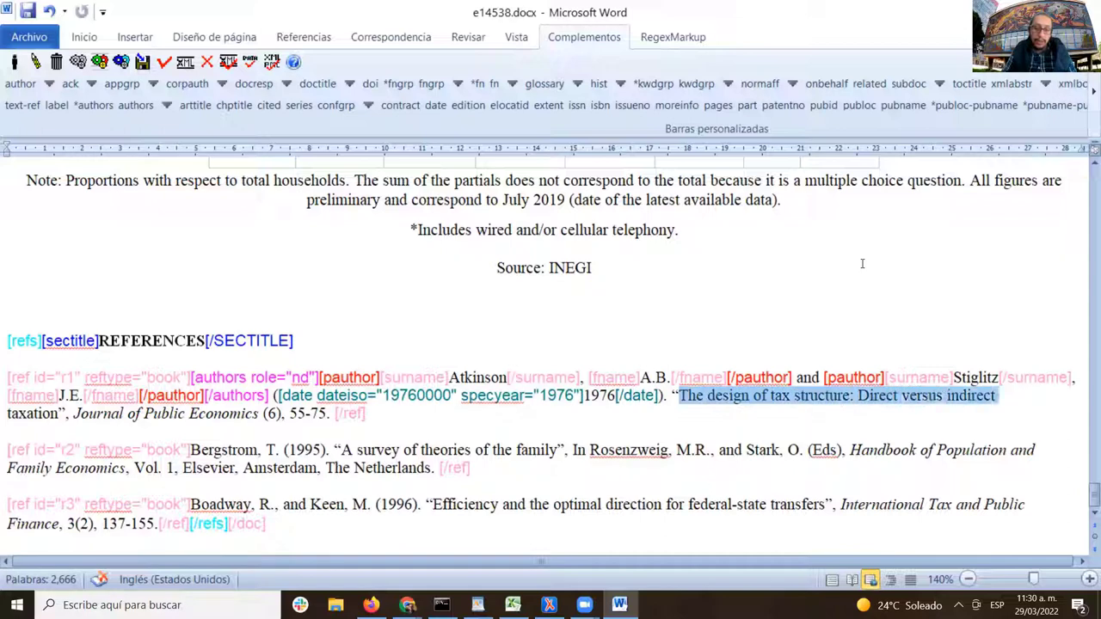
{"action": "key", "text": "ctrl+shift+Right"}
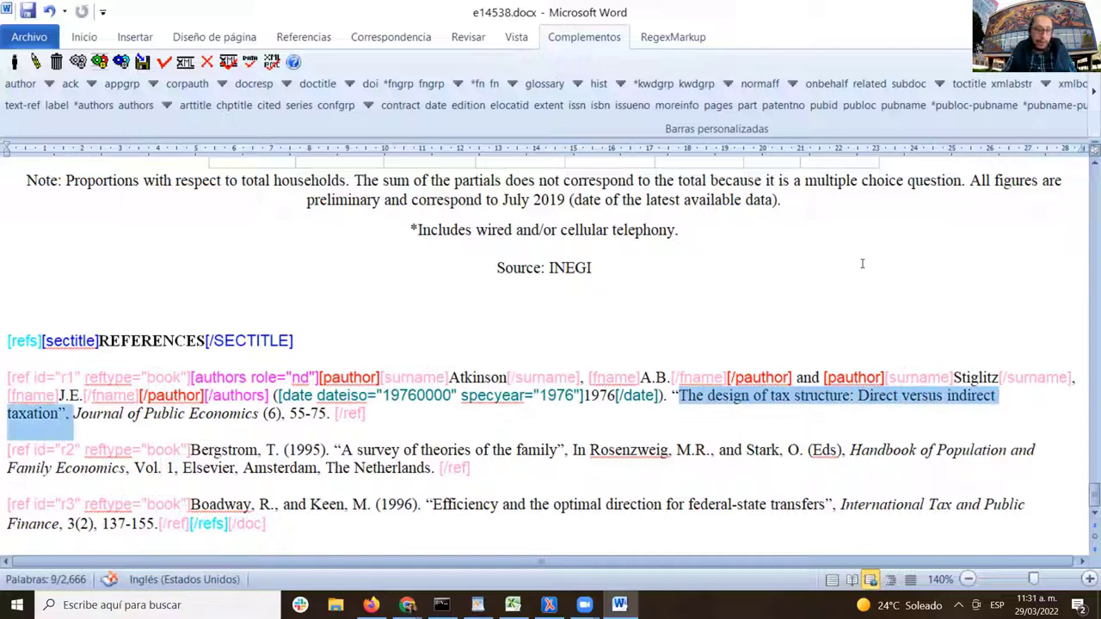
{"action": "key", "text": "ctrl+shift+Left"}
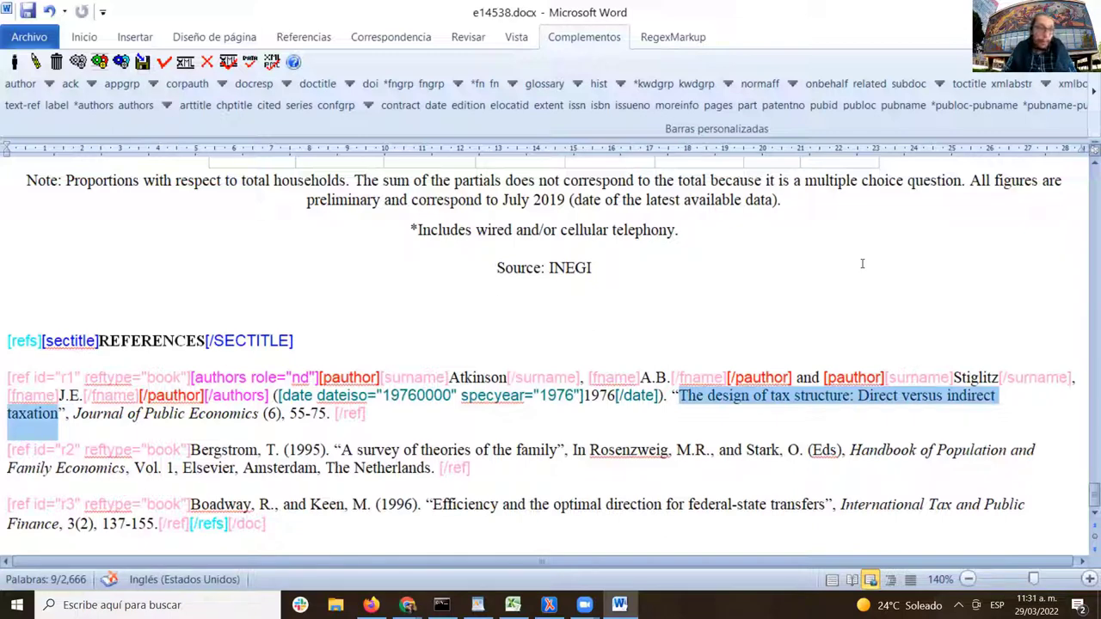
{"action": "left_click", "coordinate": [202, 109]}
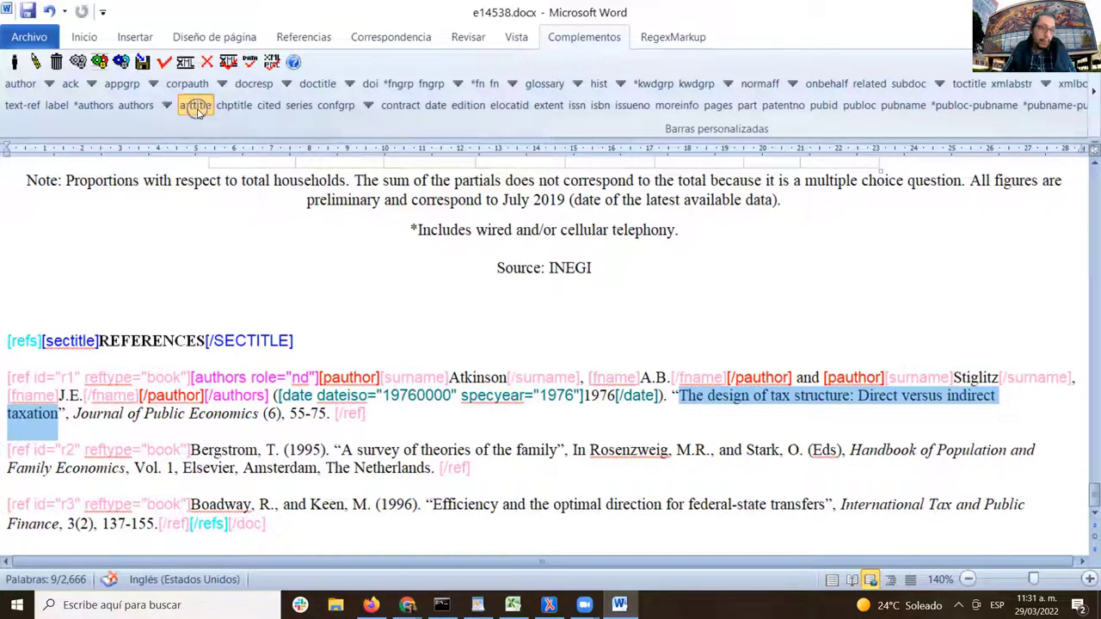
{"action": "left_click", "coordinate": [197, 109]}
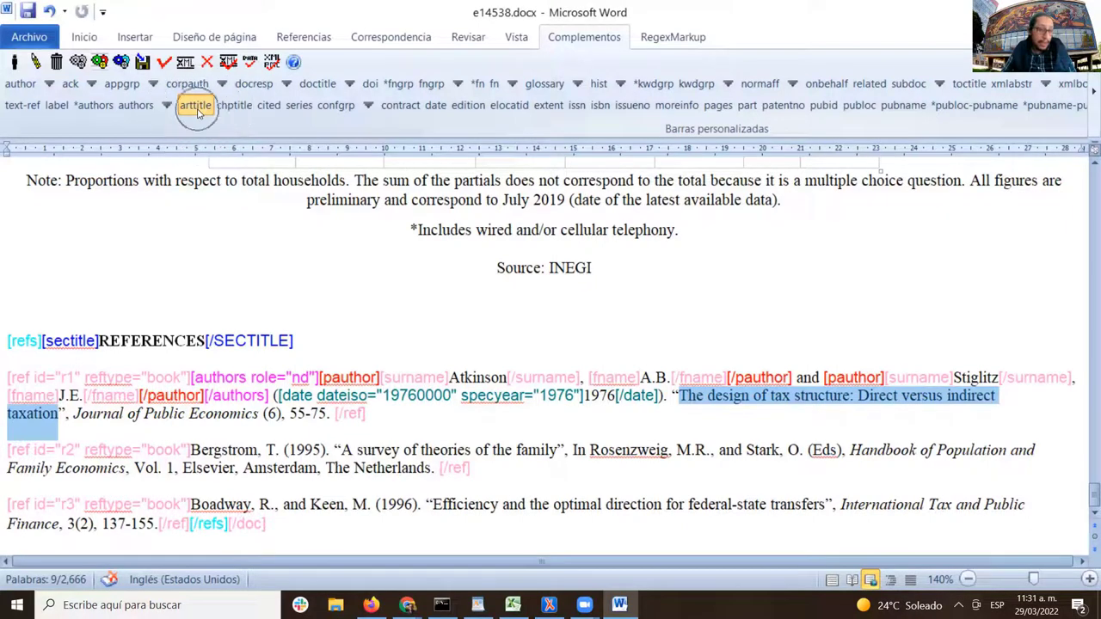
{"action": "left_click", "coordinate": [197, 110]}
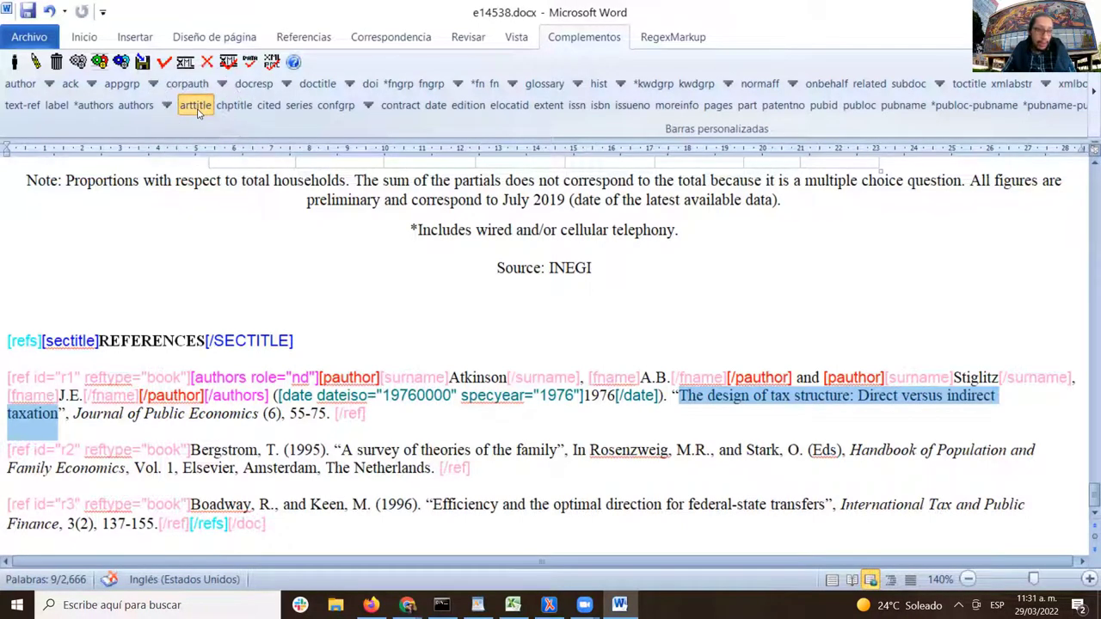
{"action": "left_click", "coordinate": [197, 110]}
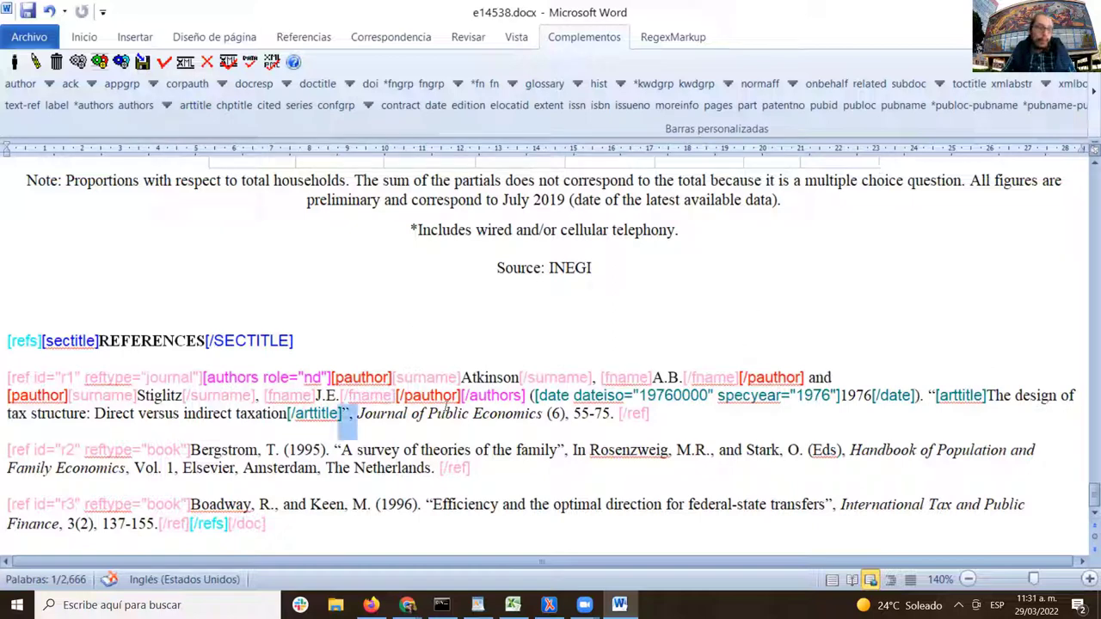
{"action": "left_click", "coordinate": [358, 416]}
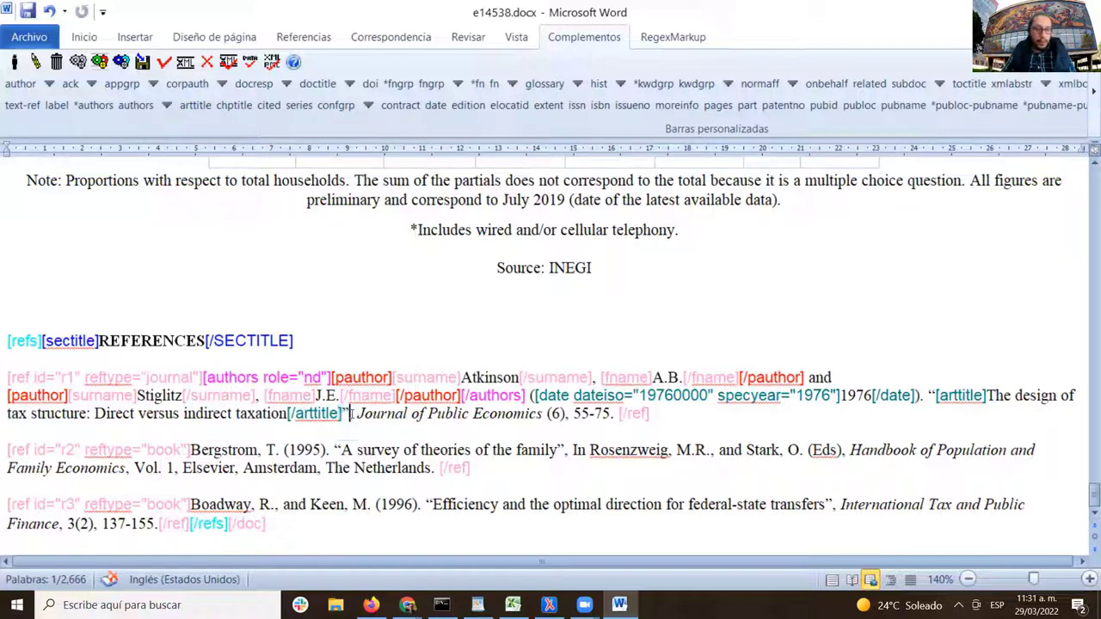
{"action": "double_click", "coordinate": [167, 378]}
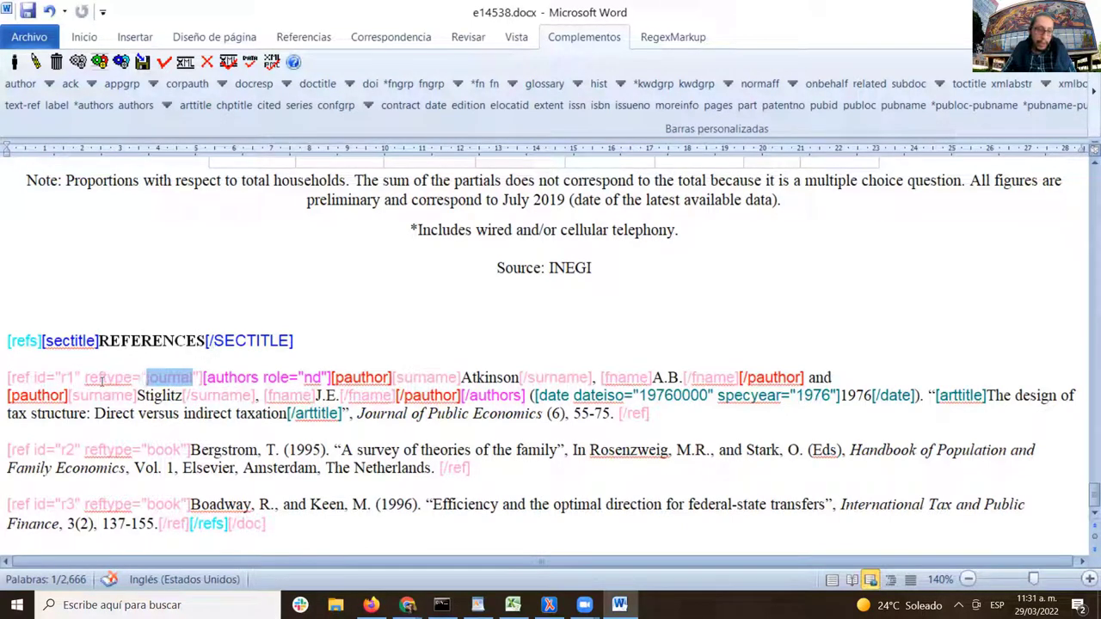
{"action": "key", "text": "Left"}
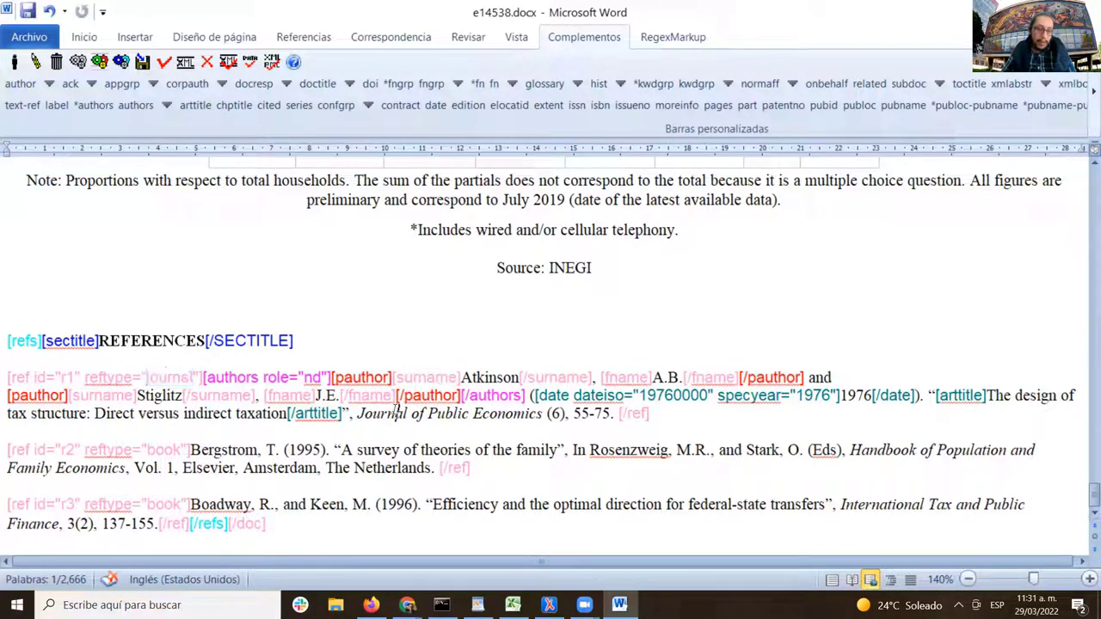
- Mark the journal title "Journal of Public Economics" in the first reference with the *source tag
{"action": "left_click_drag", "start_coordinate": [359, 411], "coordinate": [541, 422]}
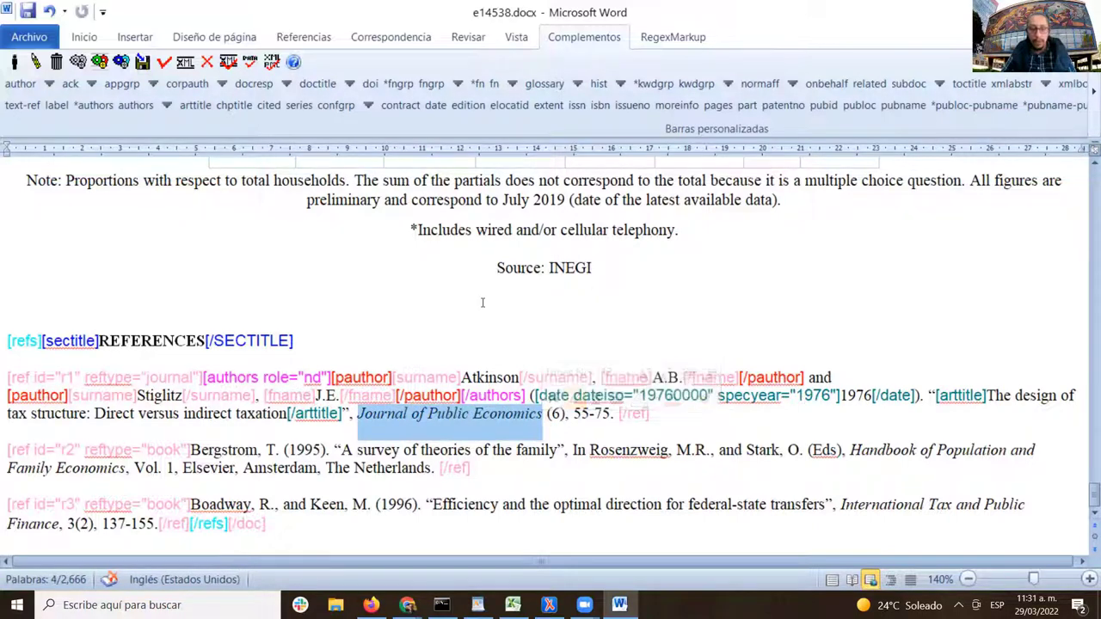
{"action": "key", "text": "ctrl+c"}
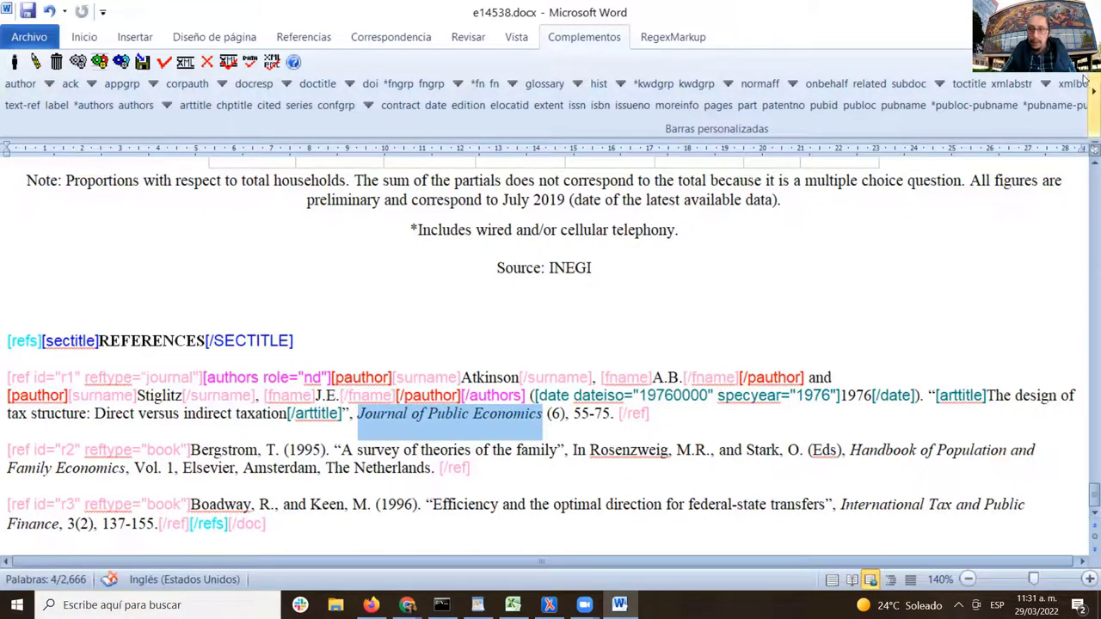
{"action": "key", "text": "alt+Tab"}
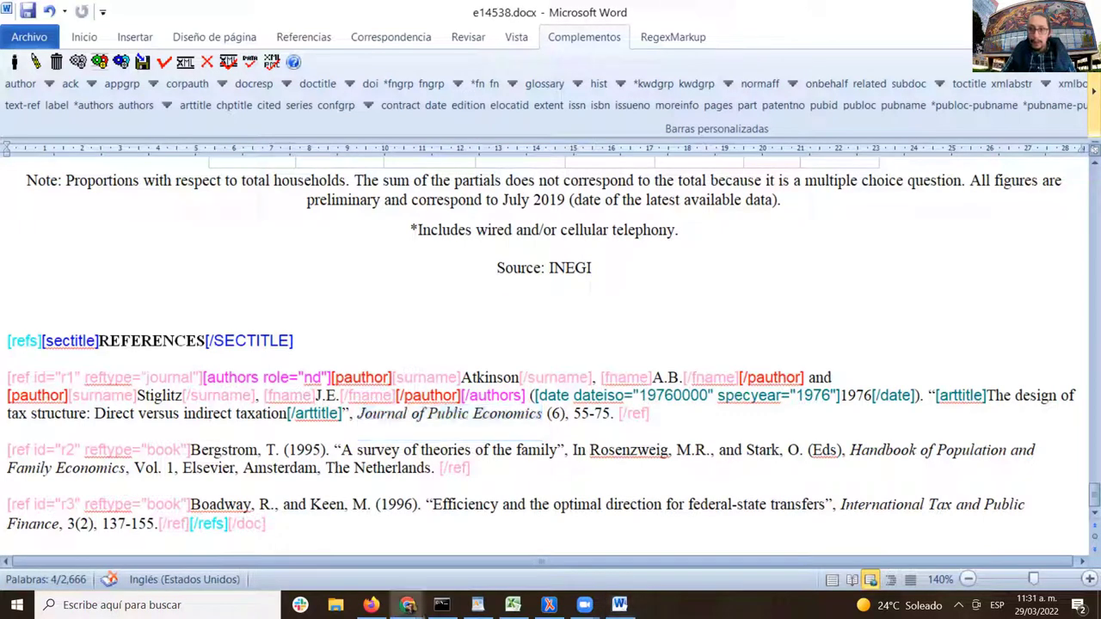
{"action": "key", "text": "alt+Tab"}
{"action": "left_click", "coordinate": [1086, 107]}
{"action": "left_click", "coordinate": [1086, 106]}
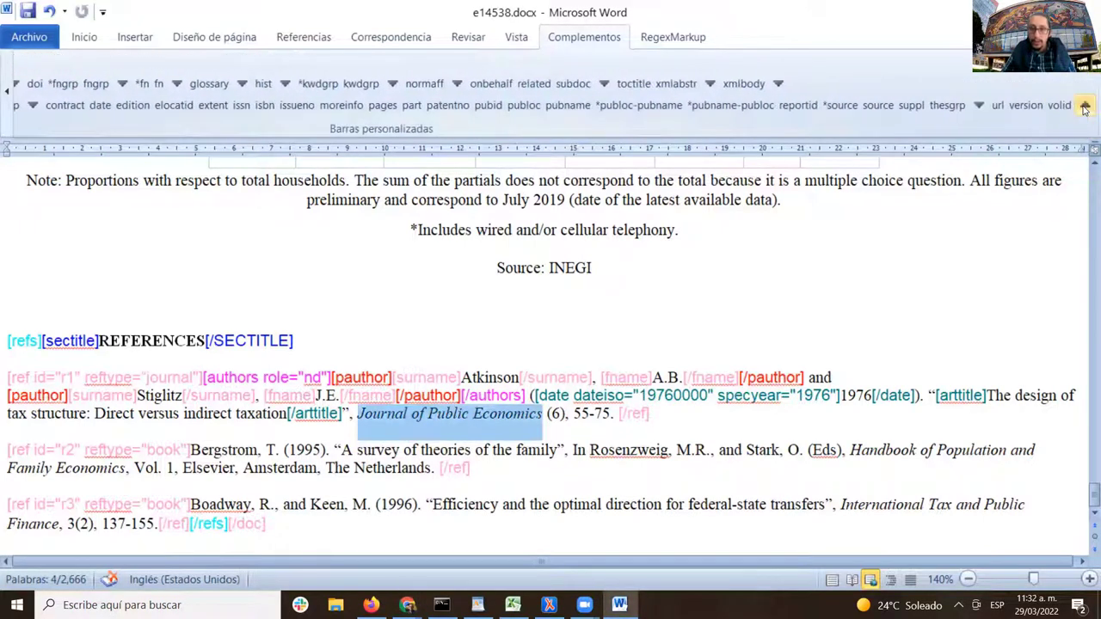
{"action": "left_click", "coordinate": [839, 112]}
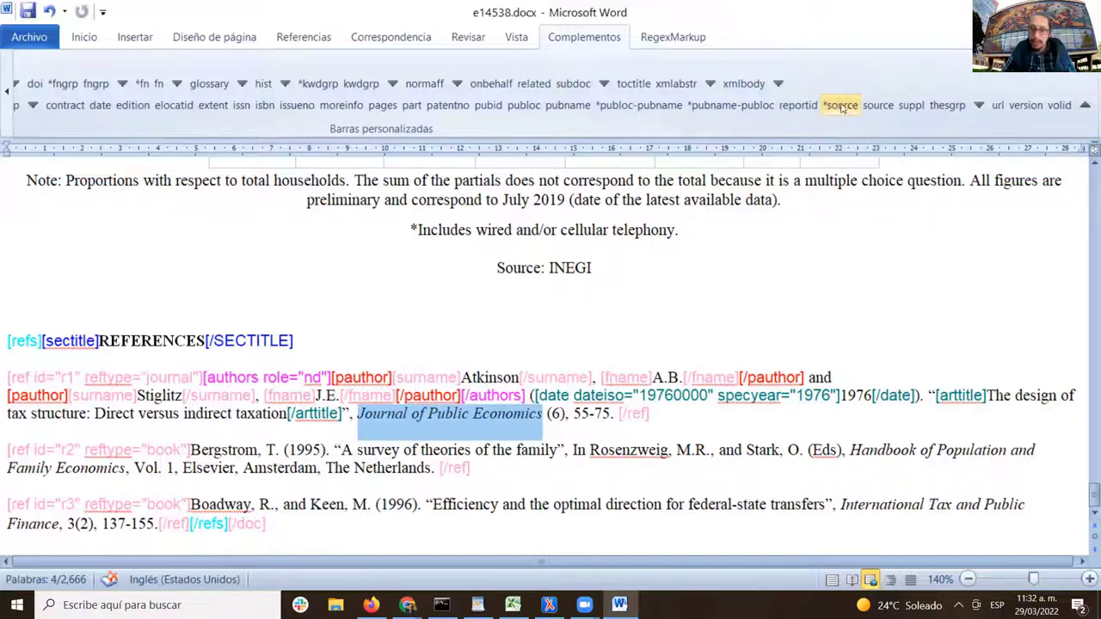
{"action": "left_click", "coordinate": [843, 109]}
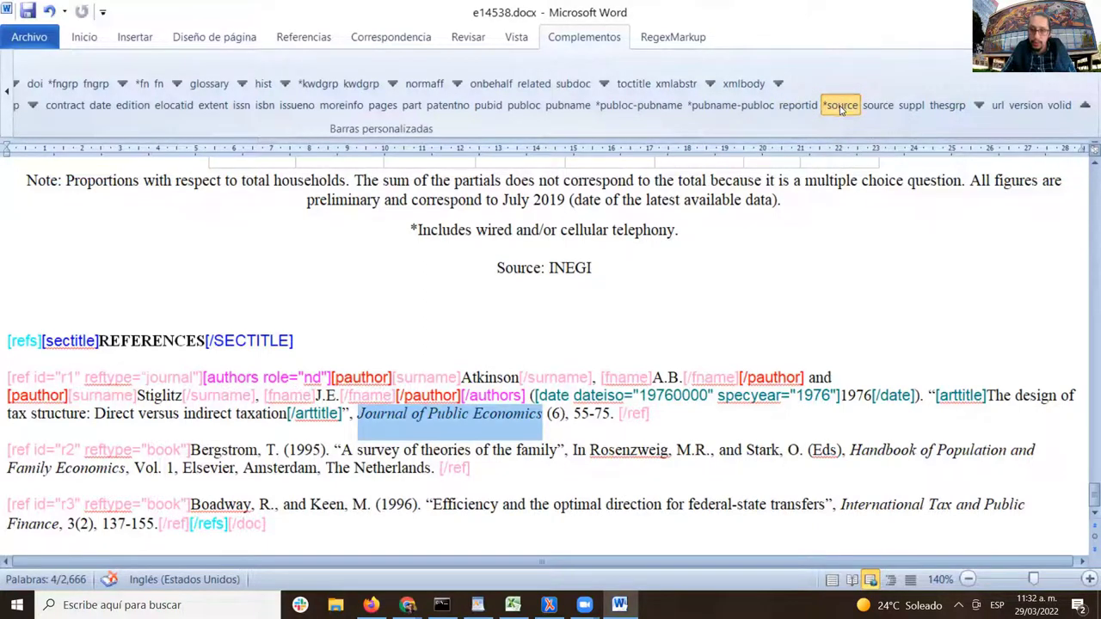
{"action": "left_click", "coordinate": [842, 107]}
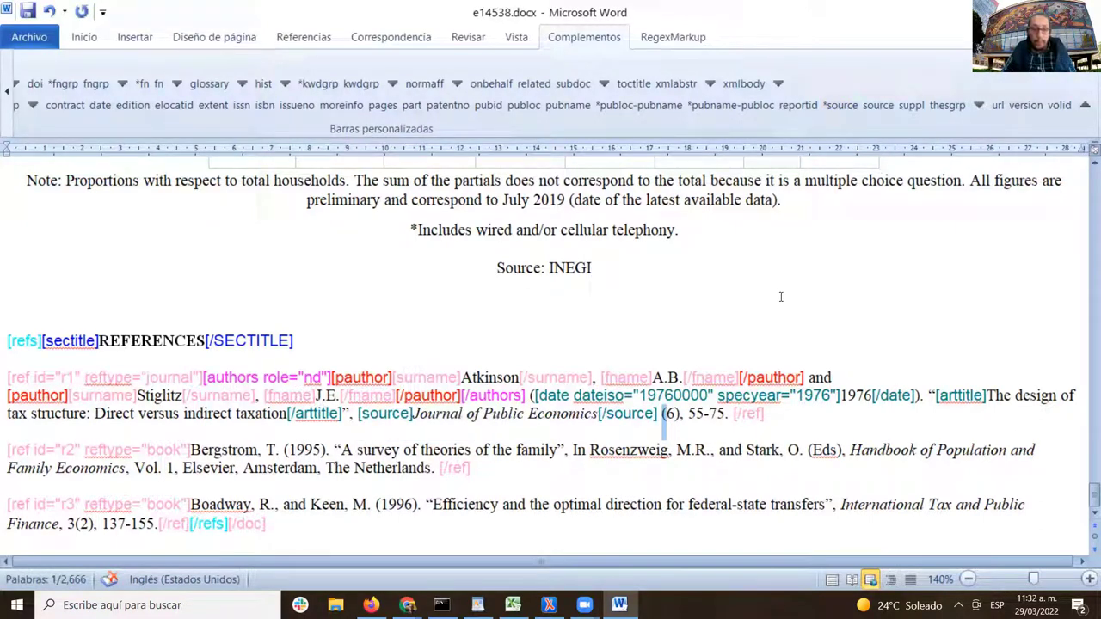
- Tag the number 6 inside the parentheses after the journal title in the first reference as issueno
{"action": "key", "text": "Right"}
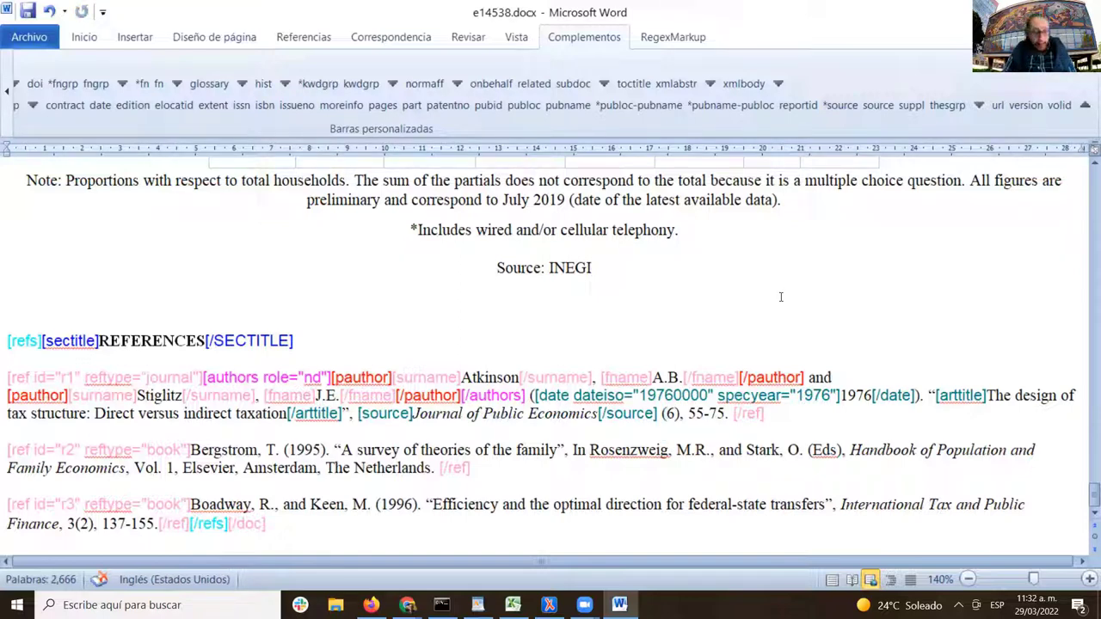
{"action": "key", "text": "shift+Left"}
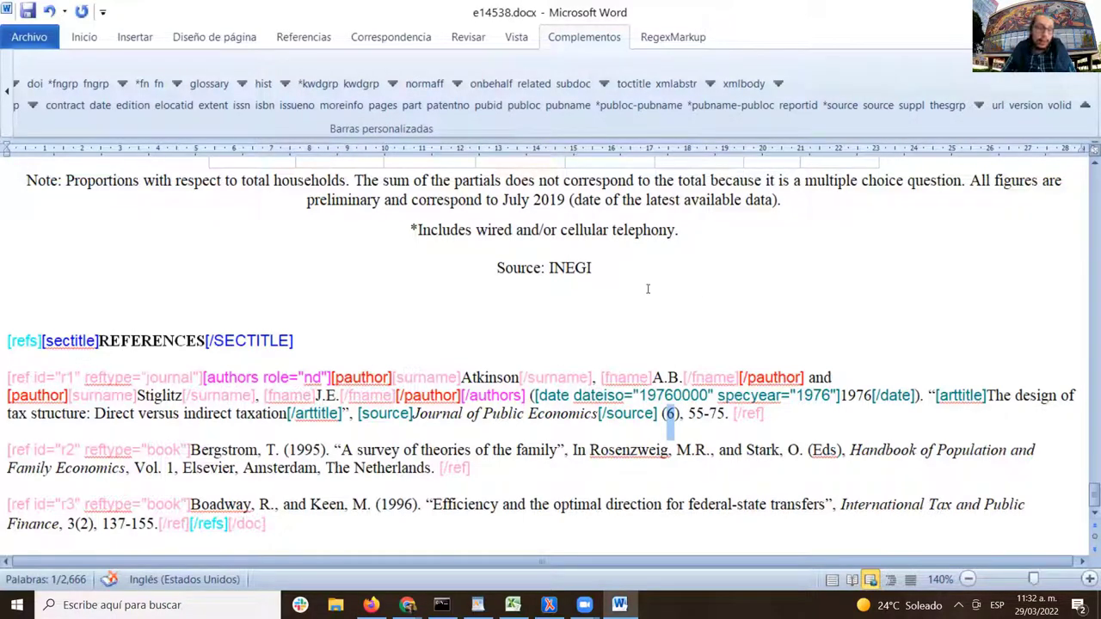
{"action": "left_click", "coordinate": [299, 107]}
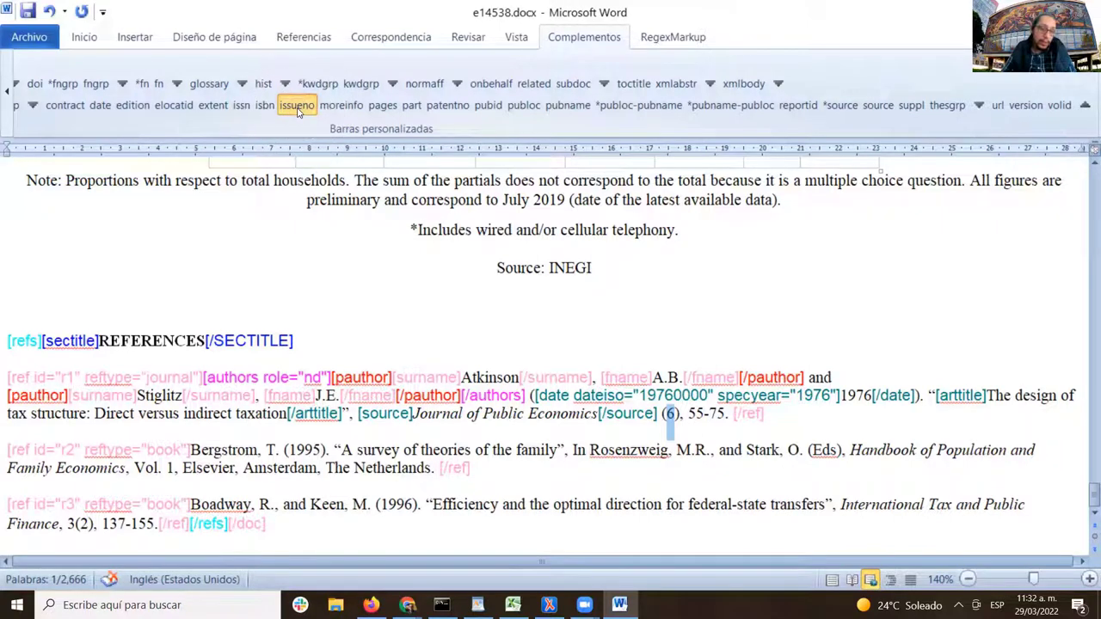
{"action": "left_click", "coordinate": [296, 105]}
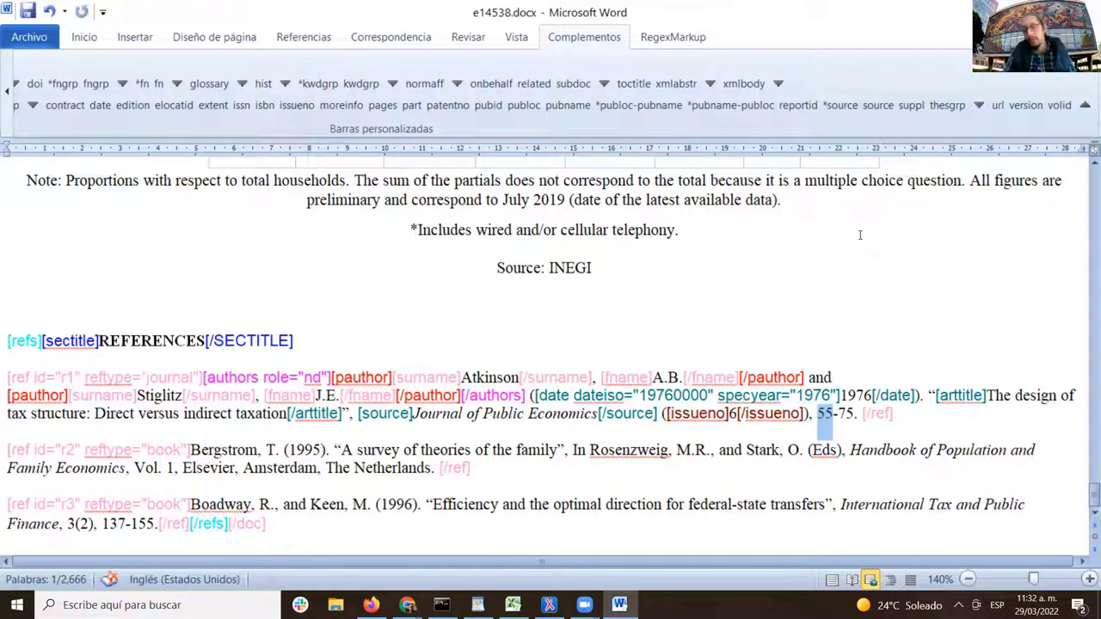
- Tag the page range 55-75 in the first reference as pages and deselect the text
{"action": "key", "text": "shift+Right"}
{"action": "key", "text": "shift+Right"}
{"action": "key", "text": "shift+Right"}
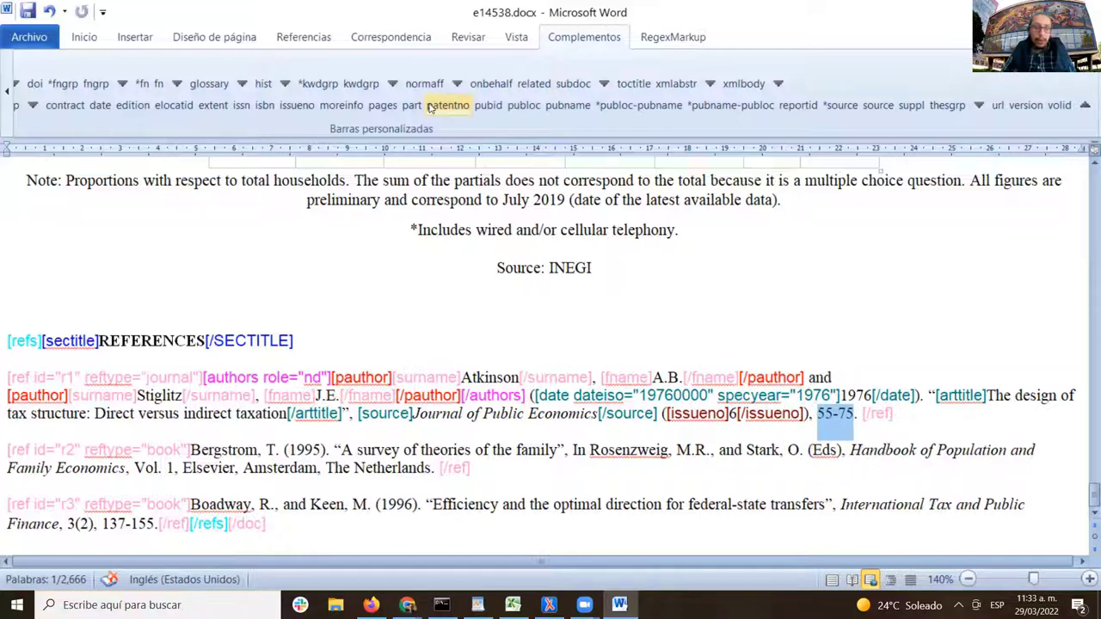
{"action": "left_click", "coordinate": [388, 112]}
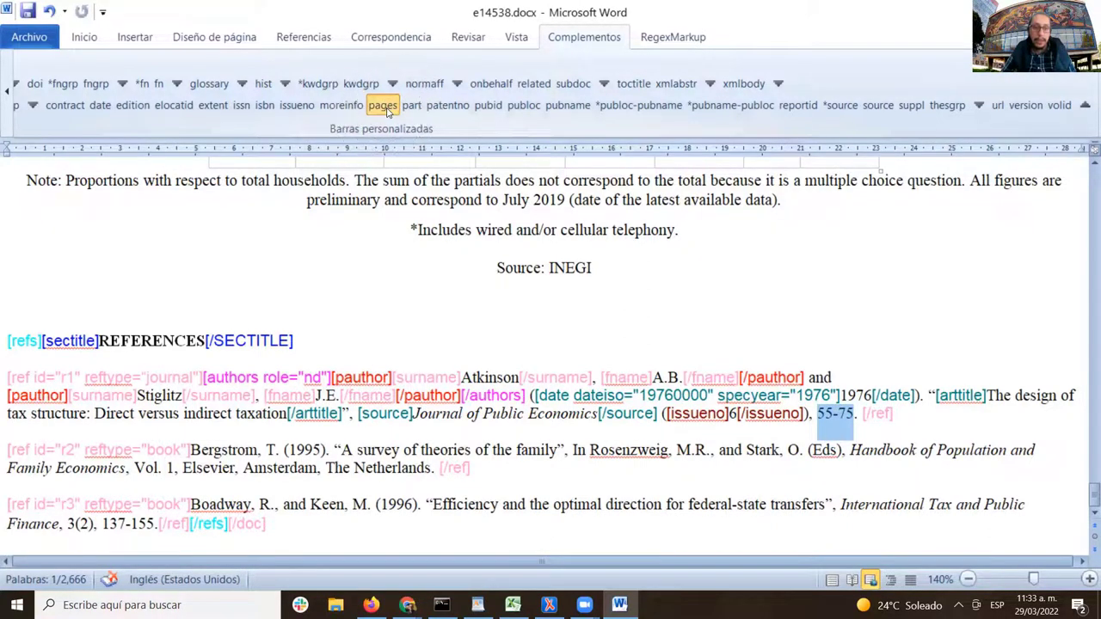
{"action": "left_click", "coordinate": [388, 112]}
{"action": "left_click", "coordinate": [388, 111]}
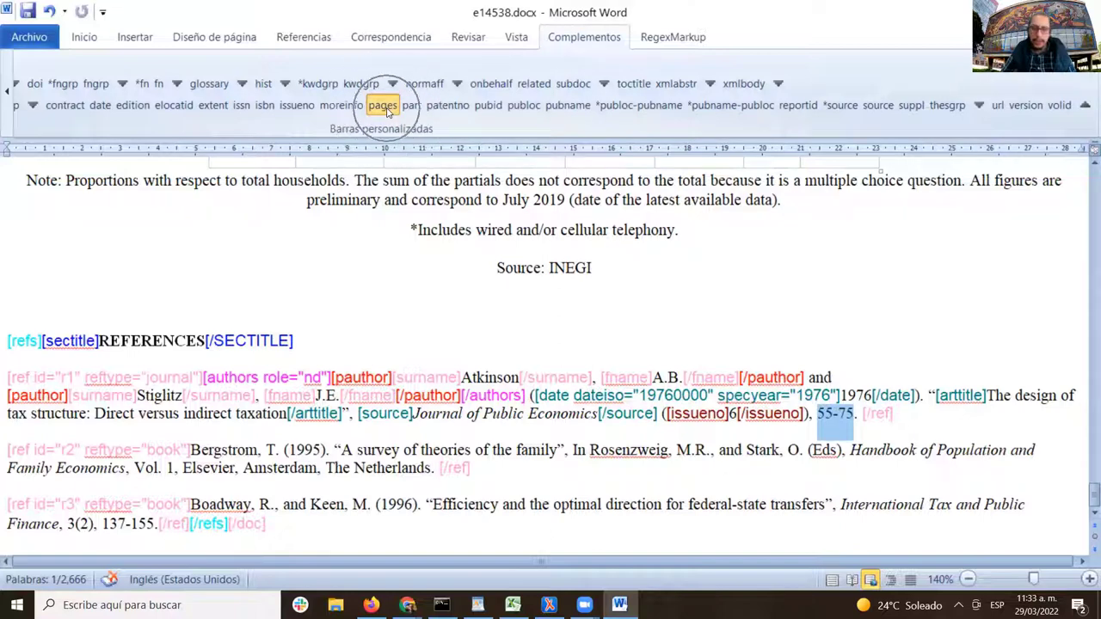
{"action": "left_click", "coordinate": [662, 289]}
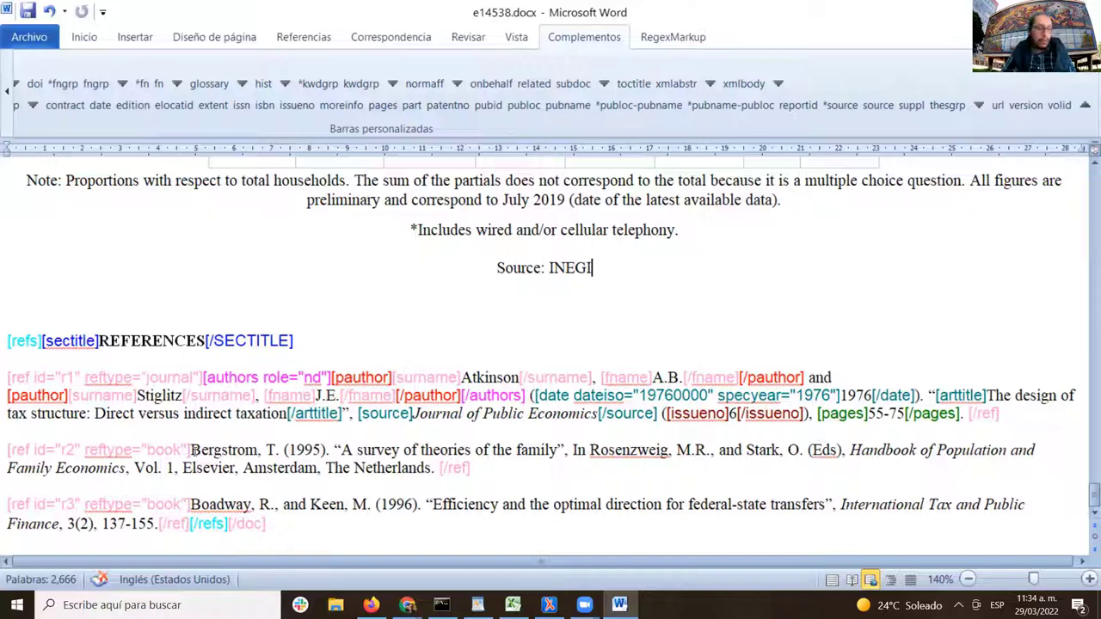
- Mark the author at the start of the second reference with the automatic *authors tag, keeping the role No definido
{"action": "left_click_drag", "start_coordinate": [191, 448], "coordinate": [276, 450]}
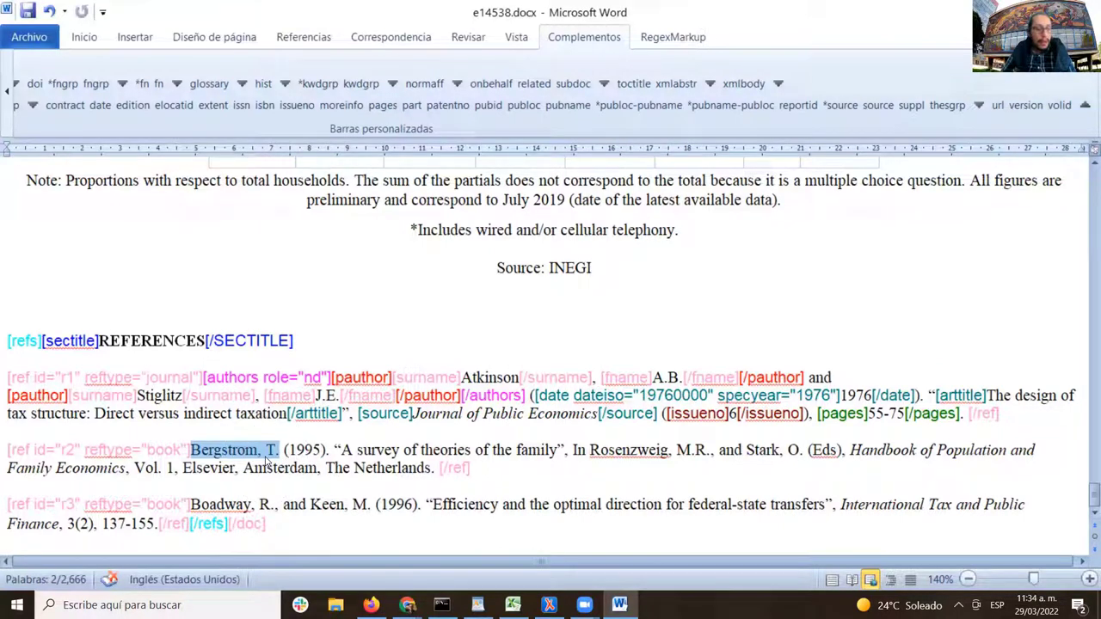
{"action": "left_click", "coordinate": [7, 91]}
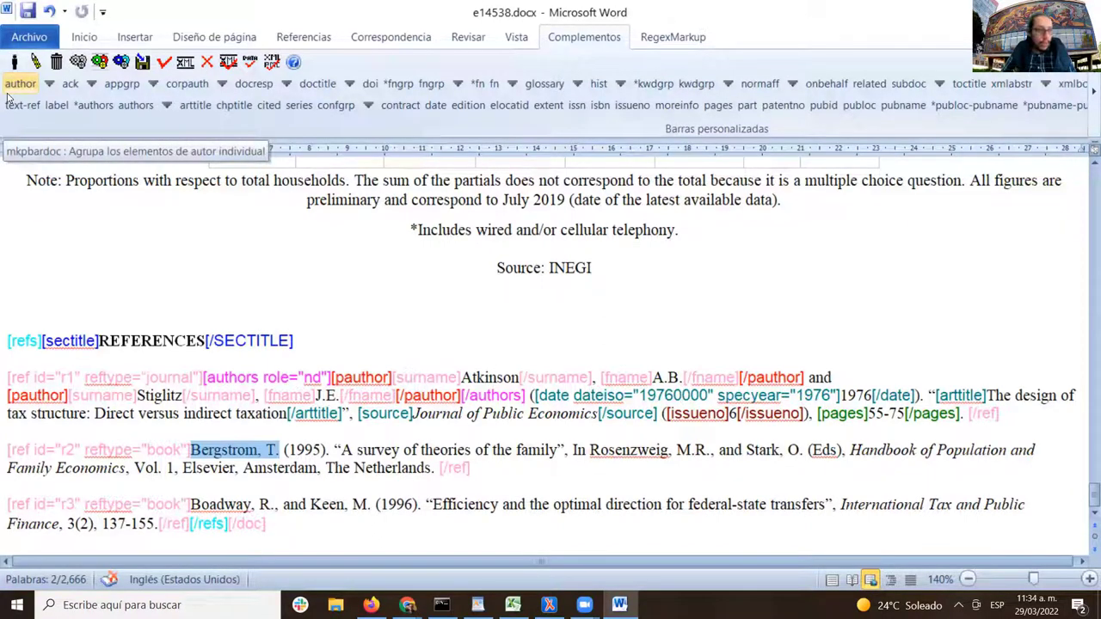
{"action": "left_click", "coordinate": [98, 114]}
{"action": "left_click", "coordinate": [99, 120]}
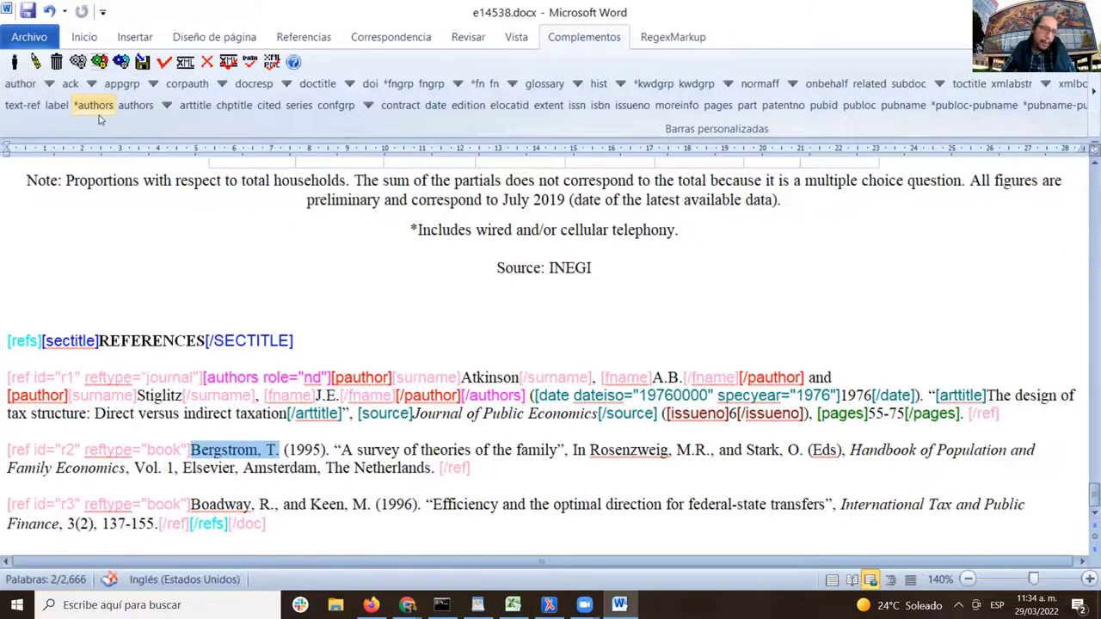
{"action": "left_click", "coordinate": [99, 120]}
{"action": "left_click", "coordinate": [99, 120]}
{"action": "left_click", "coordinate": [99, 120]}
{"action": "left_click", "coordinate": [99, 120]}
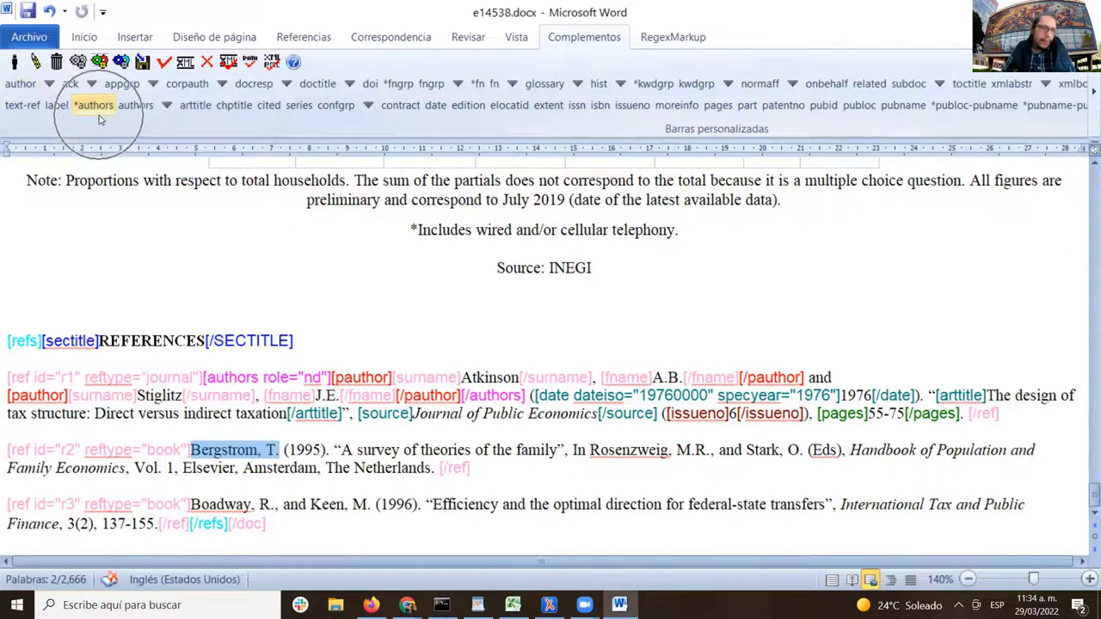
{"action": "left_click", "coordinate": [99, 121]}
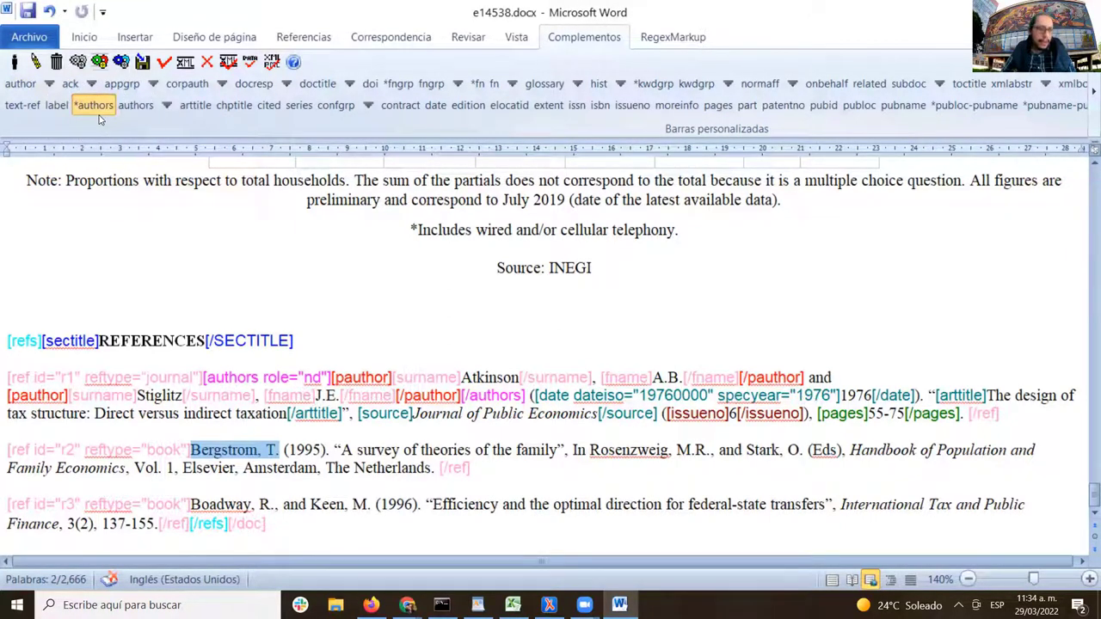
{"action": "left_click", "coordinate": [98, 121]}
{"action": "left_click", "coordinate": [99, 121]}
{"action": "left_click", "coordinate": [99, 121]}
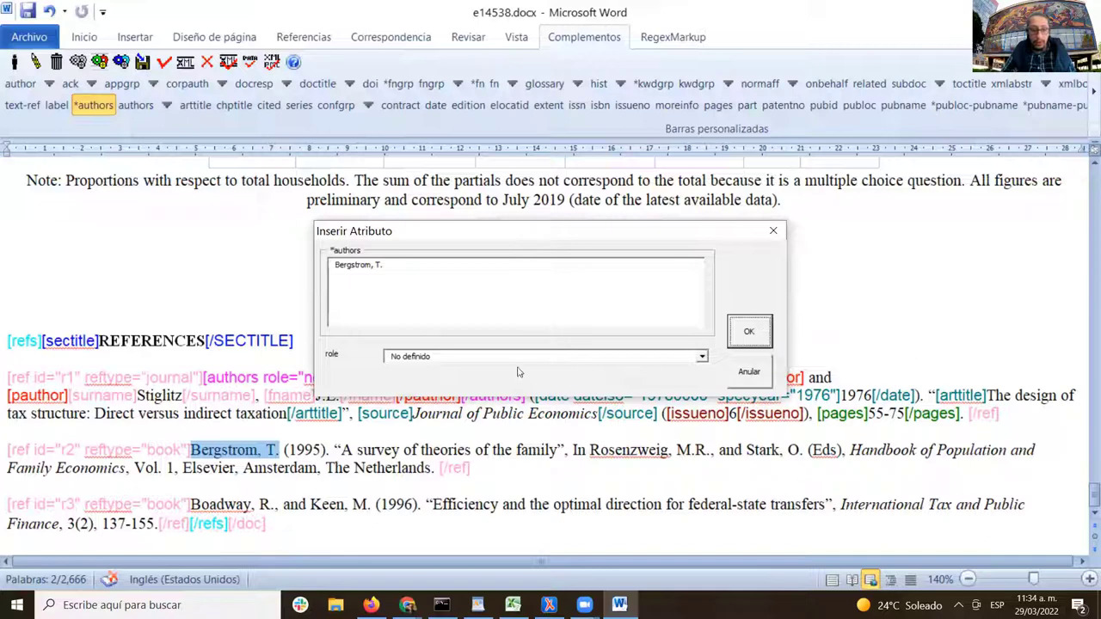
{"action": "left_click", "coordinate": [748, 331]}
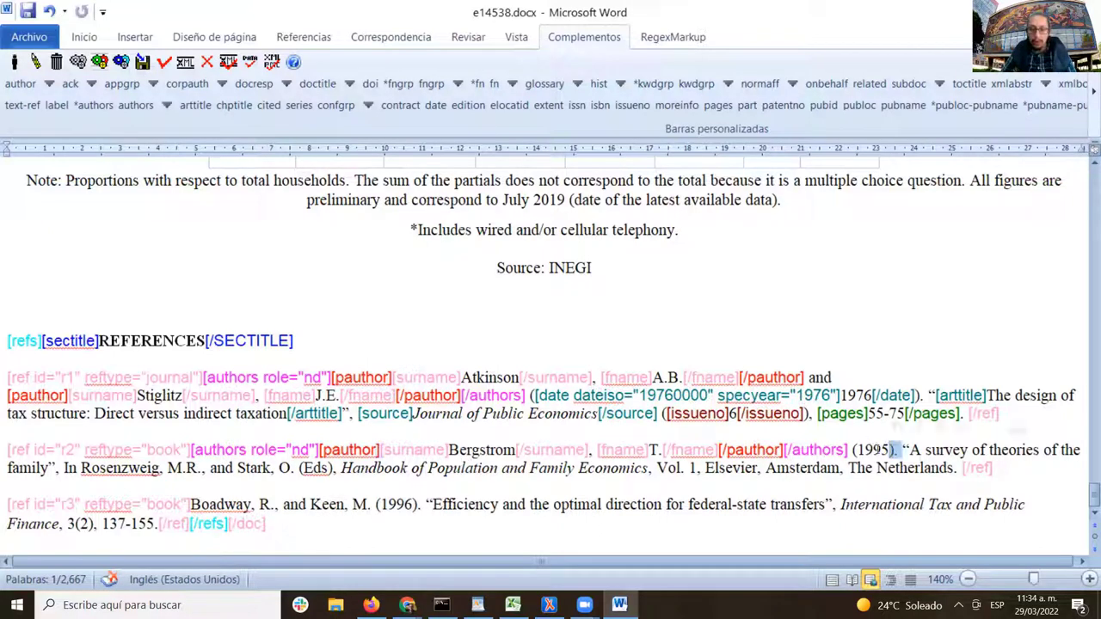
- Tag the year 1995 in the second reference as date, with dateiso 19950000 and specyear 1995
{"action": "double_click", "coordinate": [873, 450]}
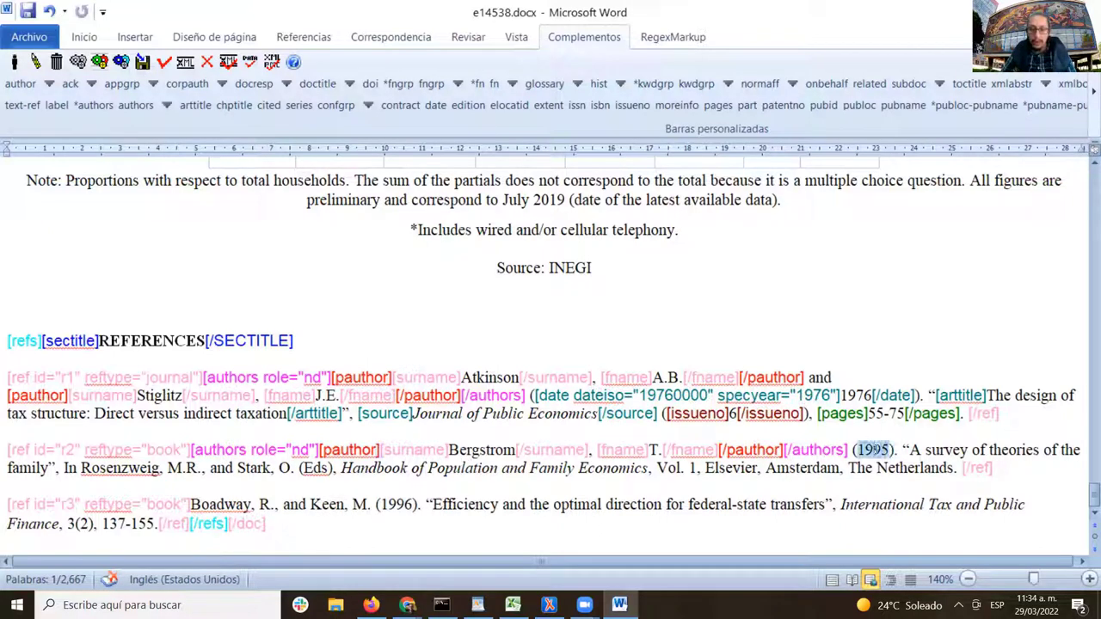
{"action": "left_click", "coordinate": [438, 106]}
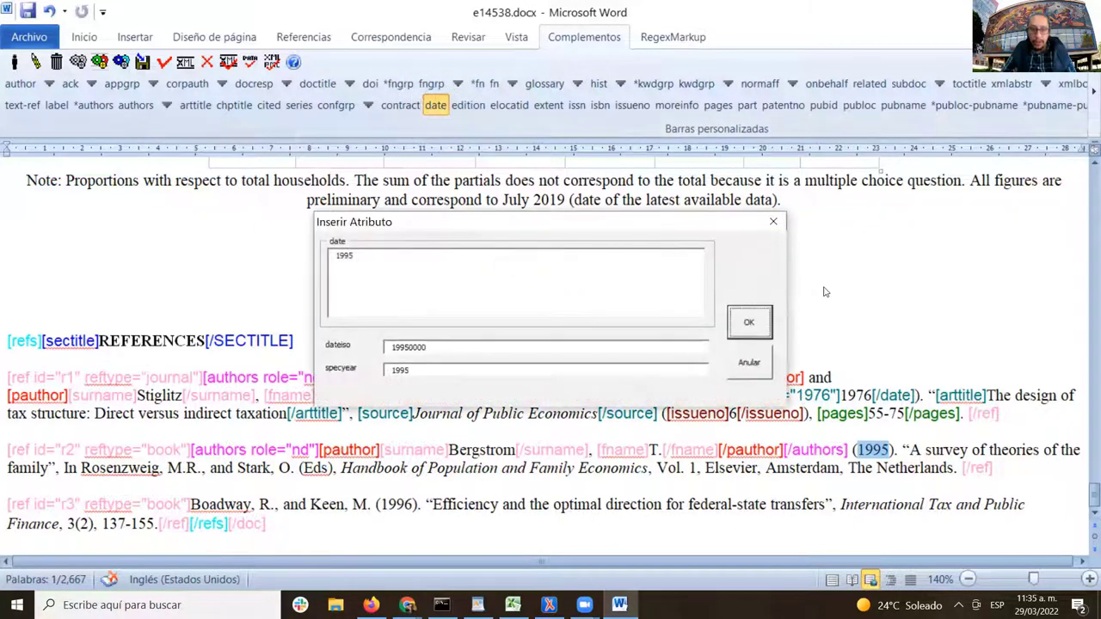
{"action": "left_click", "coordinate": [746, 325]}
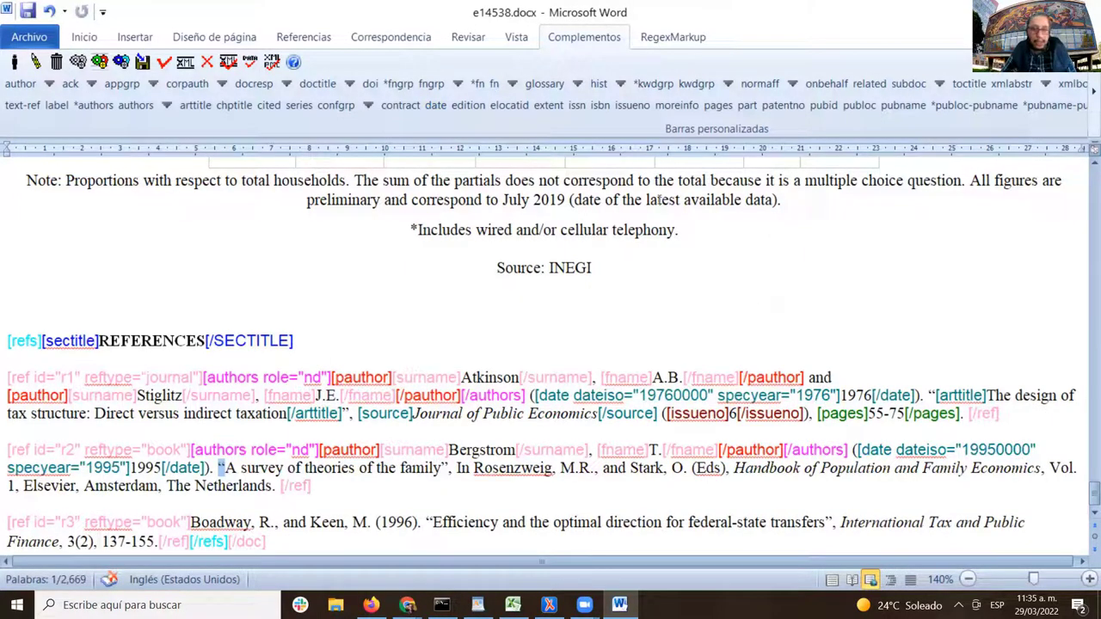
- Tag the title "A survey of theories of the family" in the second reference as chptitle and deselect the text
{"action": "scroll", "coordinate": [335, 300], "scroll_direction": "down", "scroll_amount": 1}
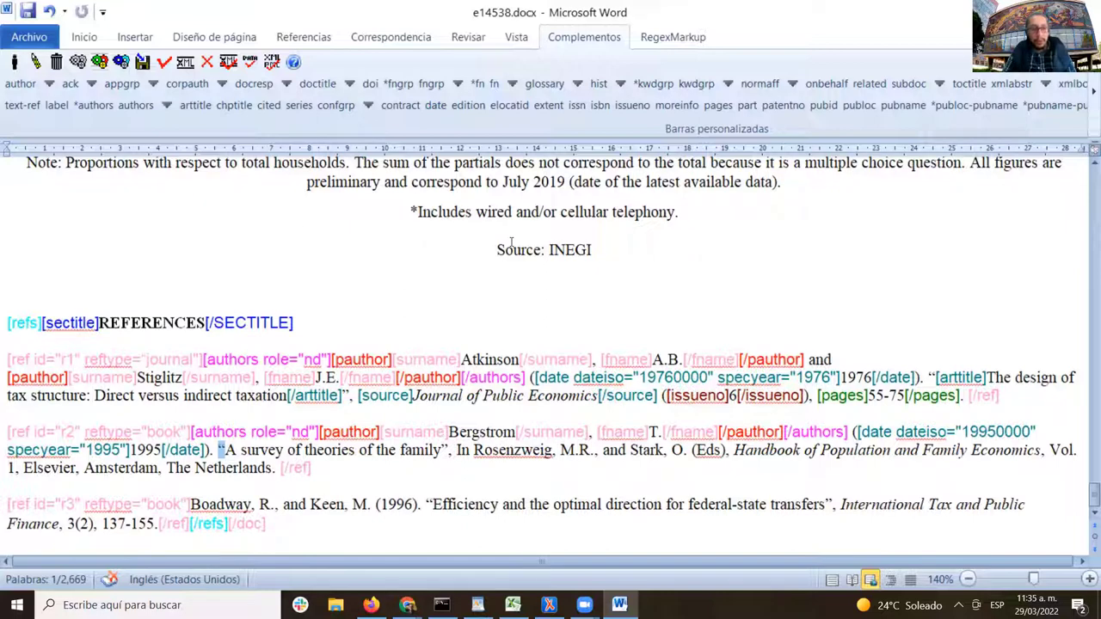
{"action": "key", "text": "Right"}
{"action": "key", "text": "ctrl+shift+Right"}
{"action": "key", "text": "ctrl+shift+Right"}
{"action": "key", "text": "ctrl+shift+Right"}
{"action": "key", "text": "ctrl+shift+Right"}
{"action": "key", "text": "ctrl+shift+Right"}
{"action": "key", "text": "ctrl+shift+Right"}
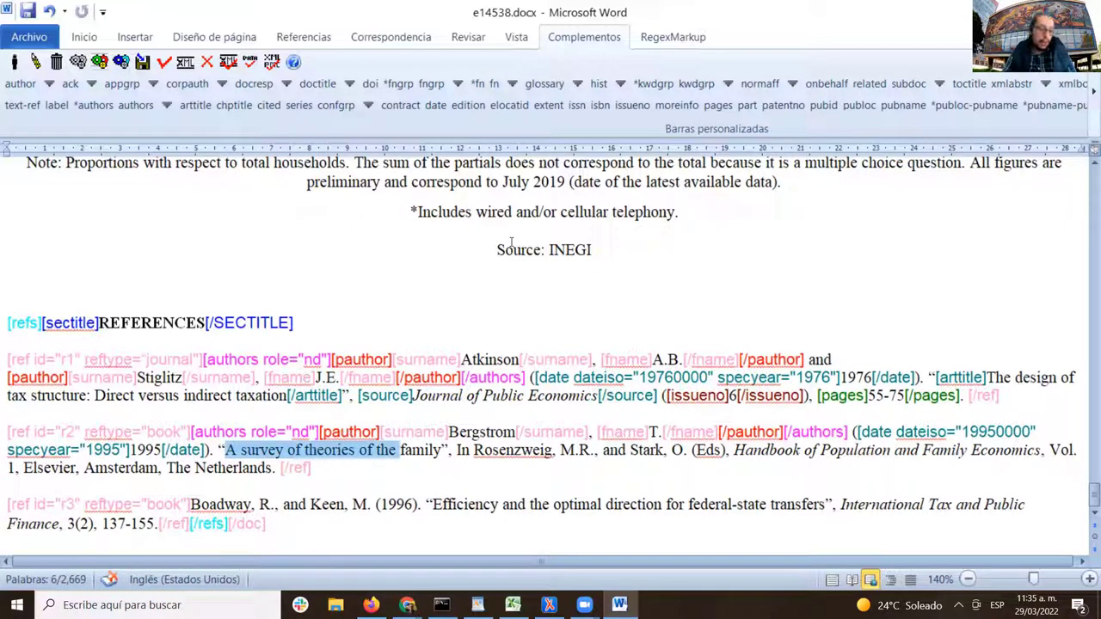
{"action": "key", "text": "ctrl+shift+Right"}
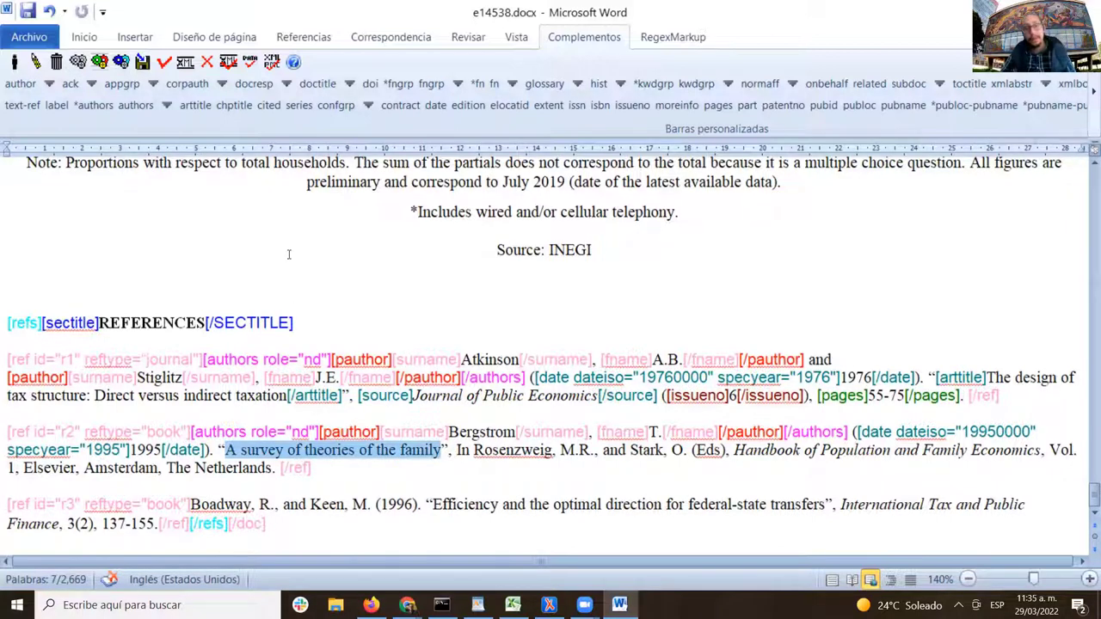
{"action": "left_click", "coordinate": [235, 105]}
{"action": "left_click", "coordinate": [243, 109]}
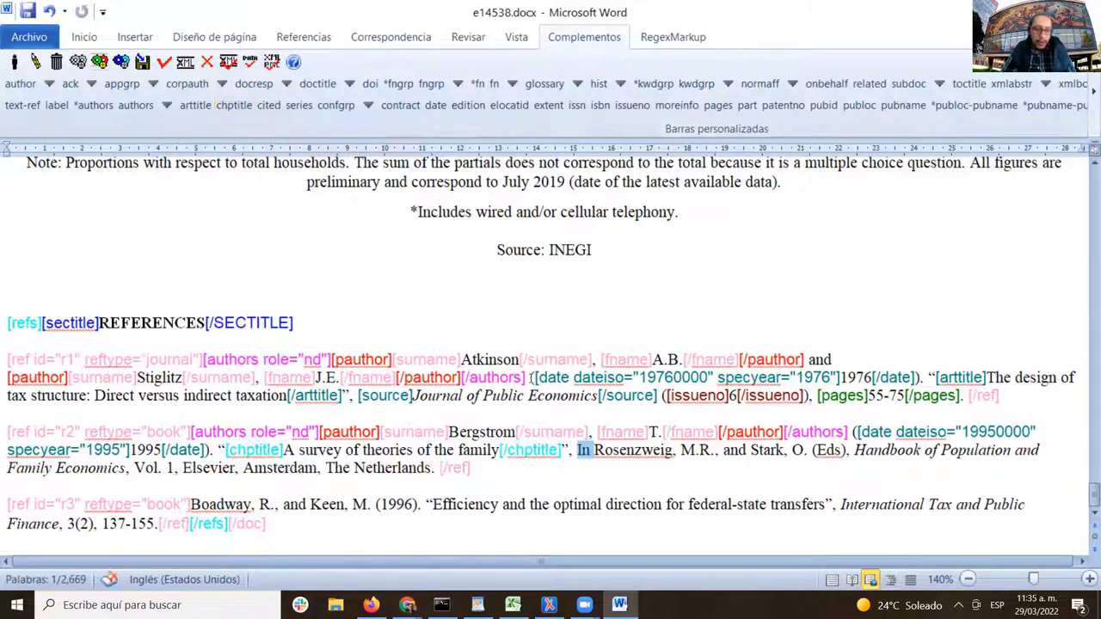
{"action": "left_click", "coordinate": [540, 302]}
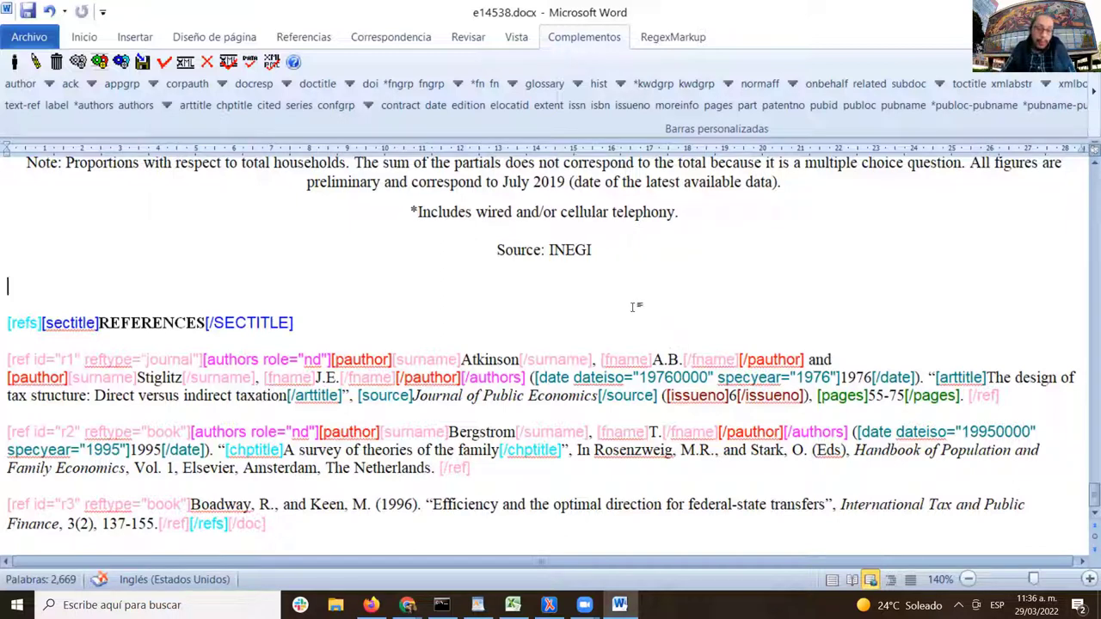
- Mark the two editors named after "In" in the second reference with the automatic *authors tag, role editor, and check the role values
{"action": "left_click_drag", "start_coordinate": [594, 450], "coordinate": [809, 456]}
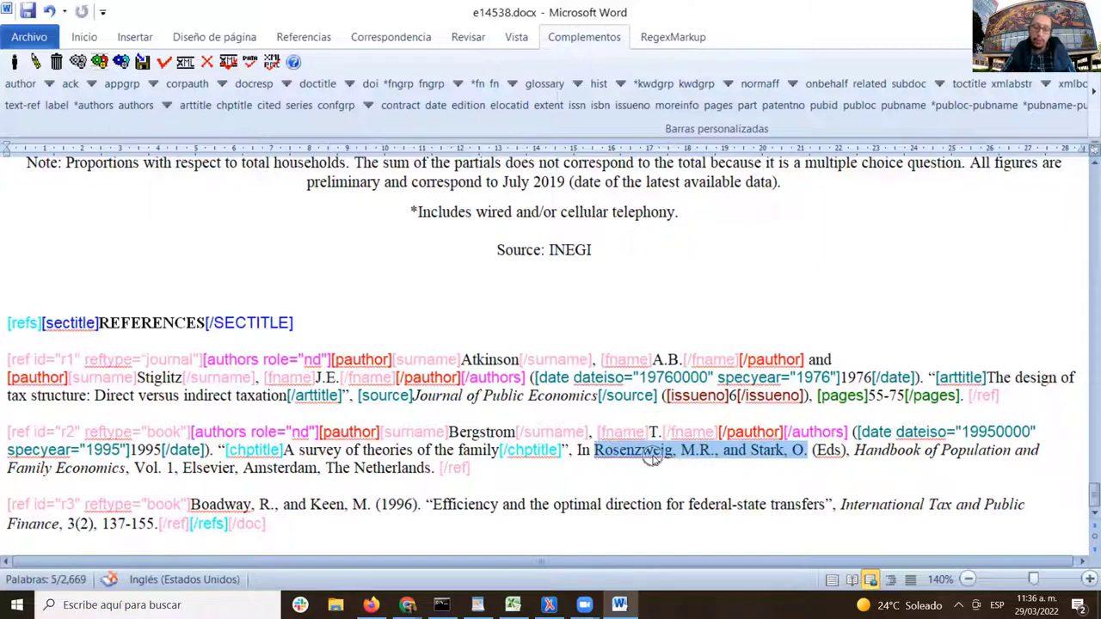
{"action": "left_click_drag", "start_coordinate": [646, 456], "coordinate": [810, 456]}
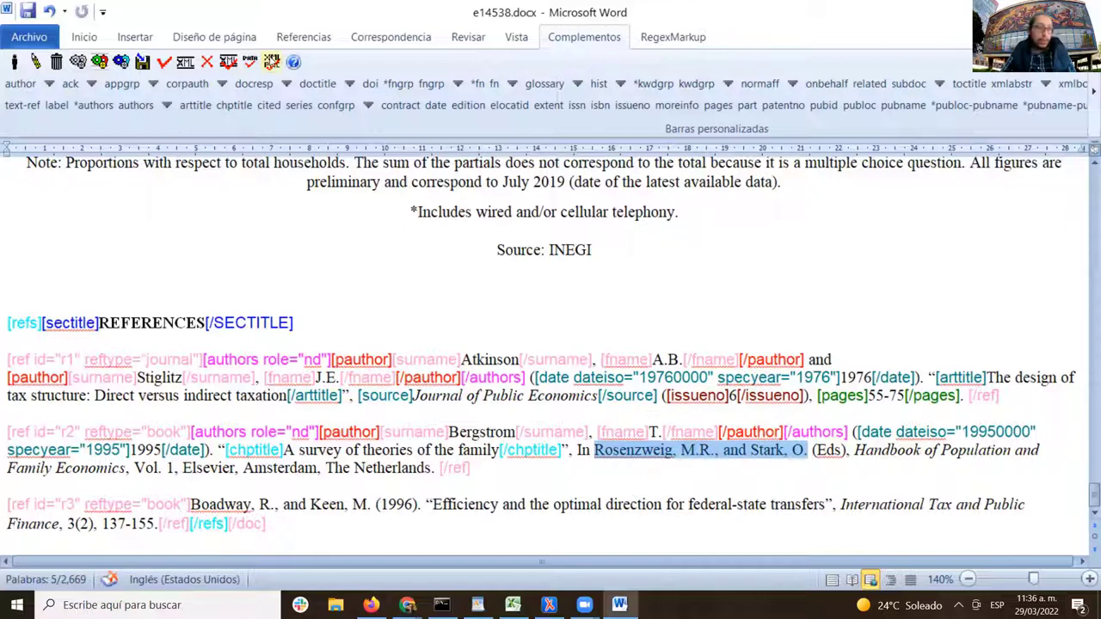
{"action": "left_click", "coordinate": [92, 112]}
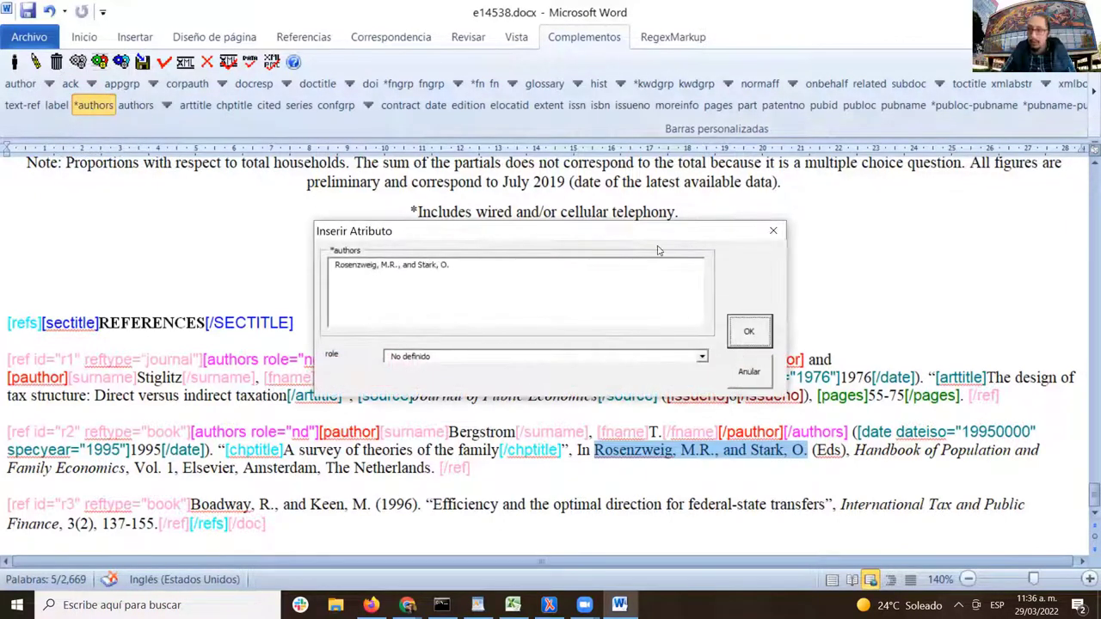
{"action": "left_click", "coordinate": [521, 358]}
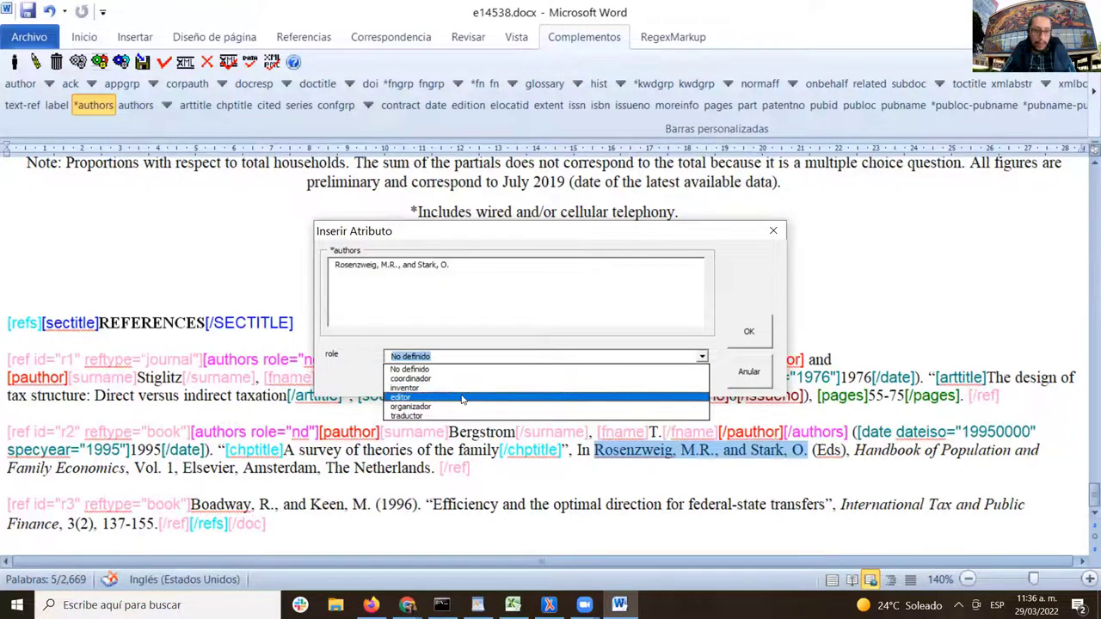
{"action": "left_click", "coordinate": [417, 400]}
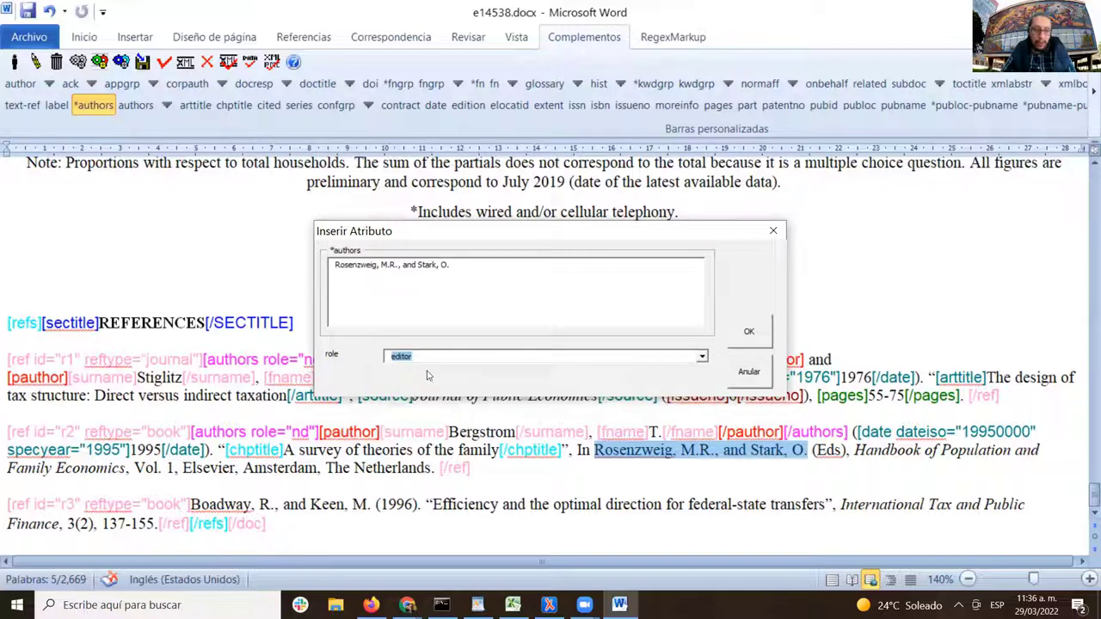
{"action": "left_click", "coordinate": [750, 335]}
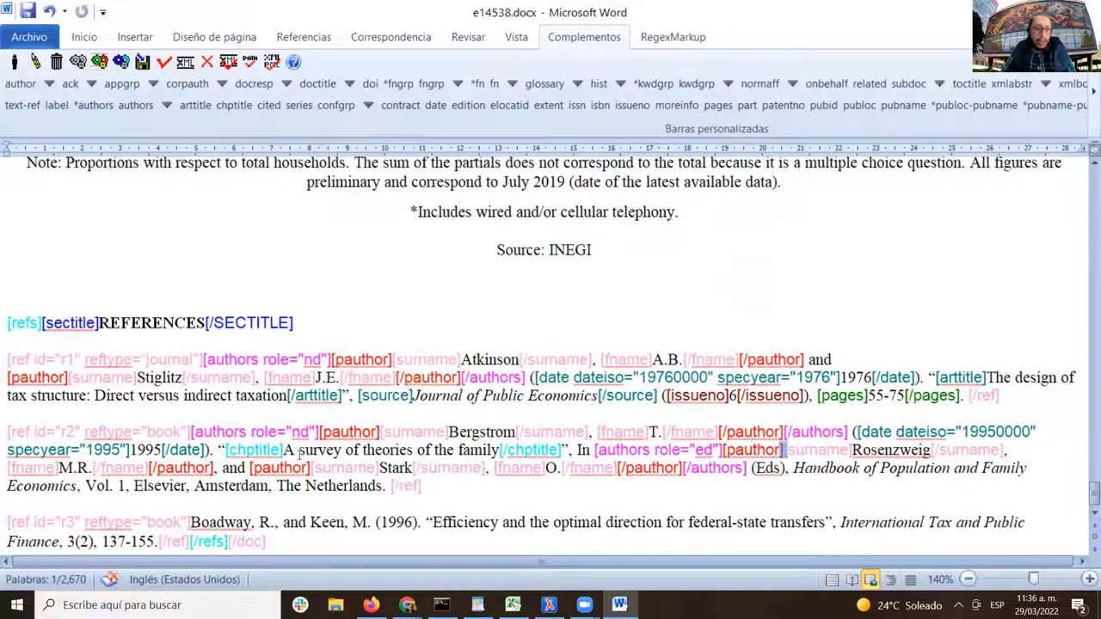
{"action": "double_click", "coordinate": [703, 451]}
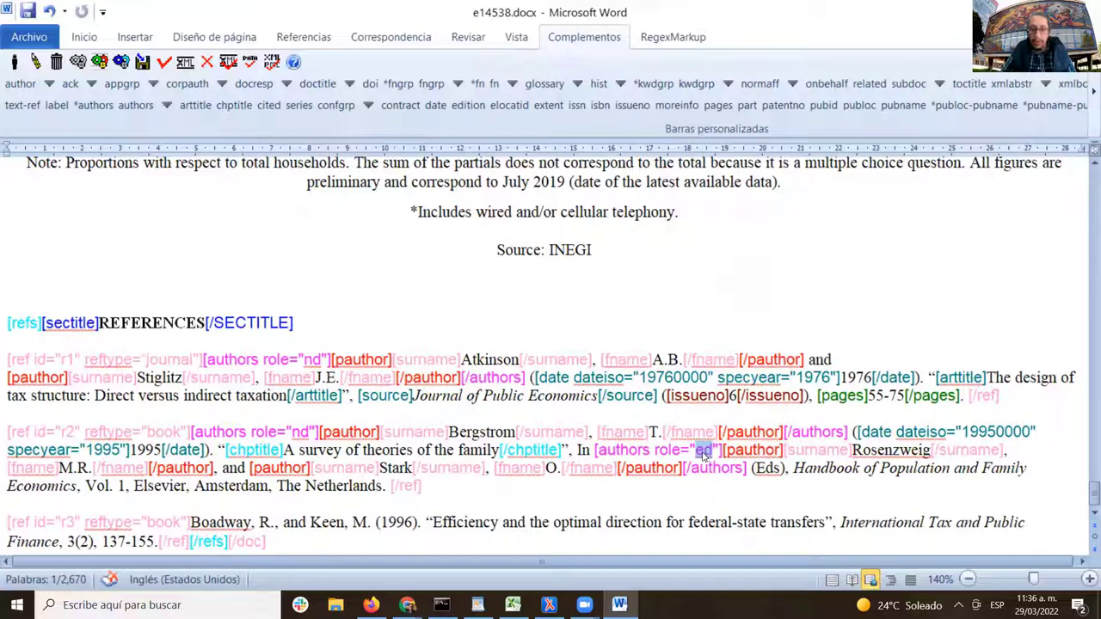
{"action": "double_click", "coordinate": [298, 433]}
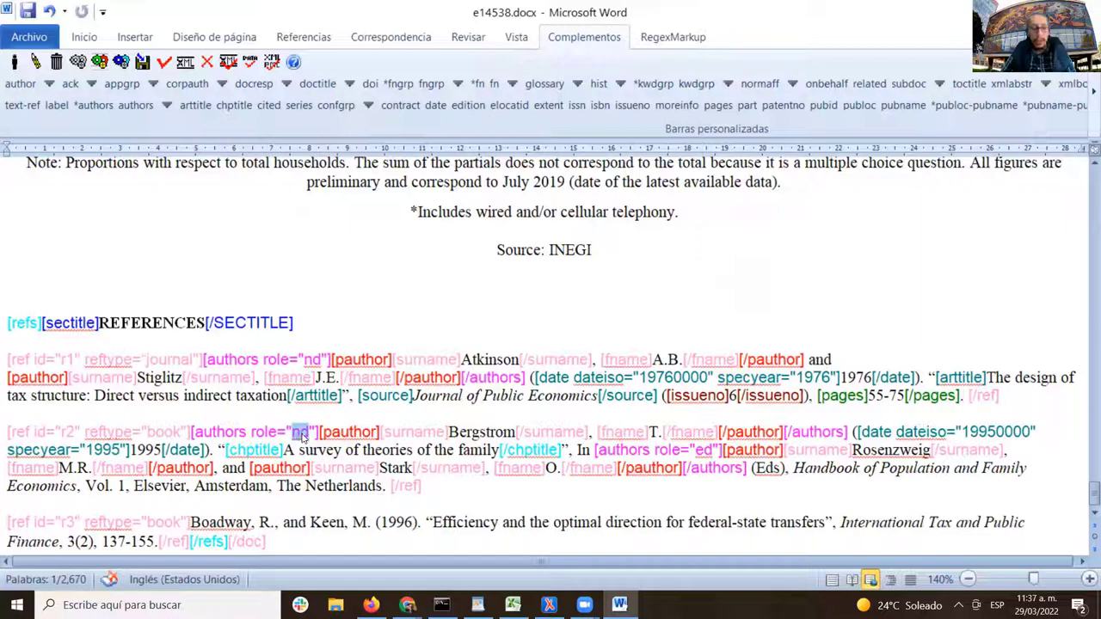
{"action": "double_click", "coordinate": [702, 451]}
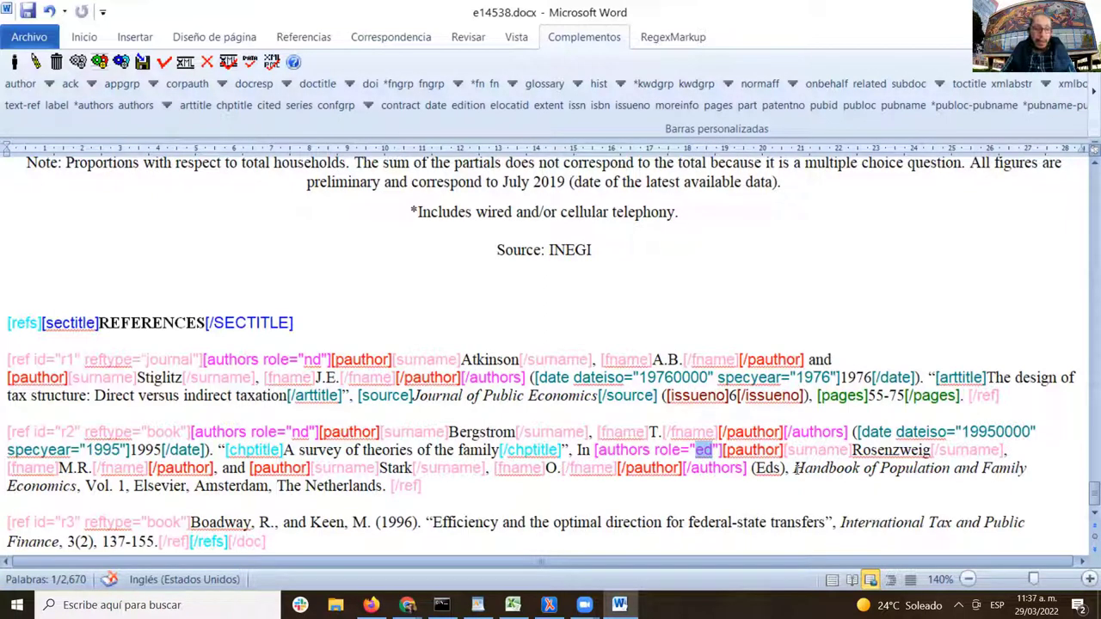
- Mark the book title "Handbook of Population and Family Economics" in the second reference with the *source tag
{"action": "left_click_drag", "start_coordinate": [794, 468], "coordinate": [78, 468]}
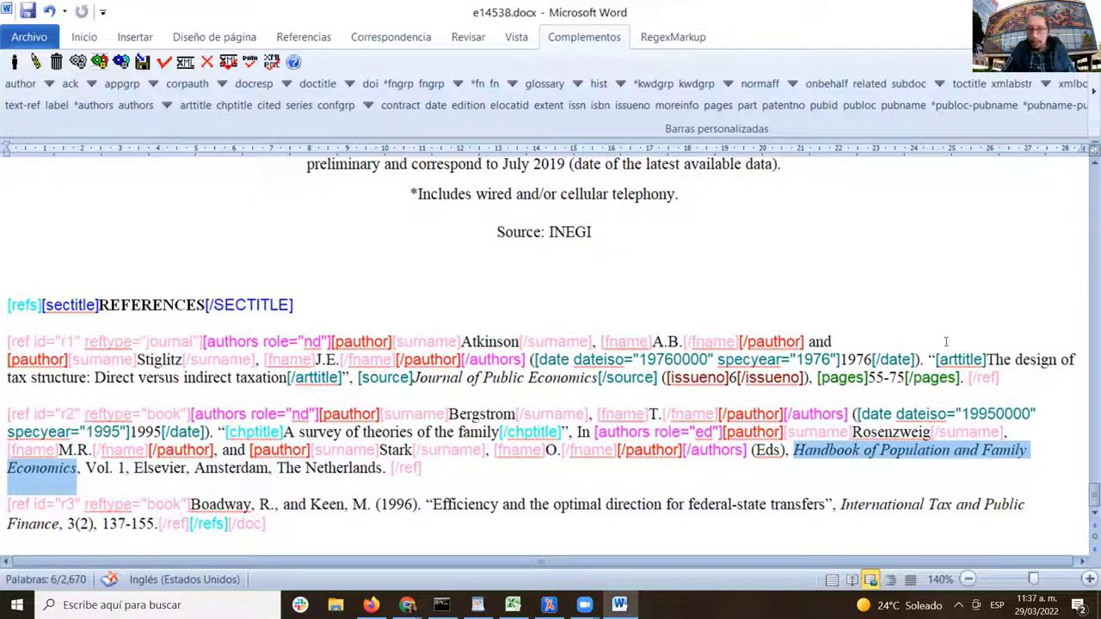
{"action": "left_click", "coordinate": [1089, 92]}
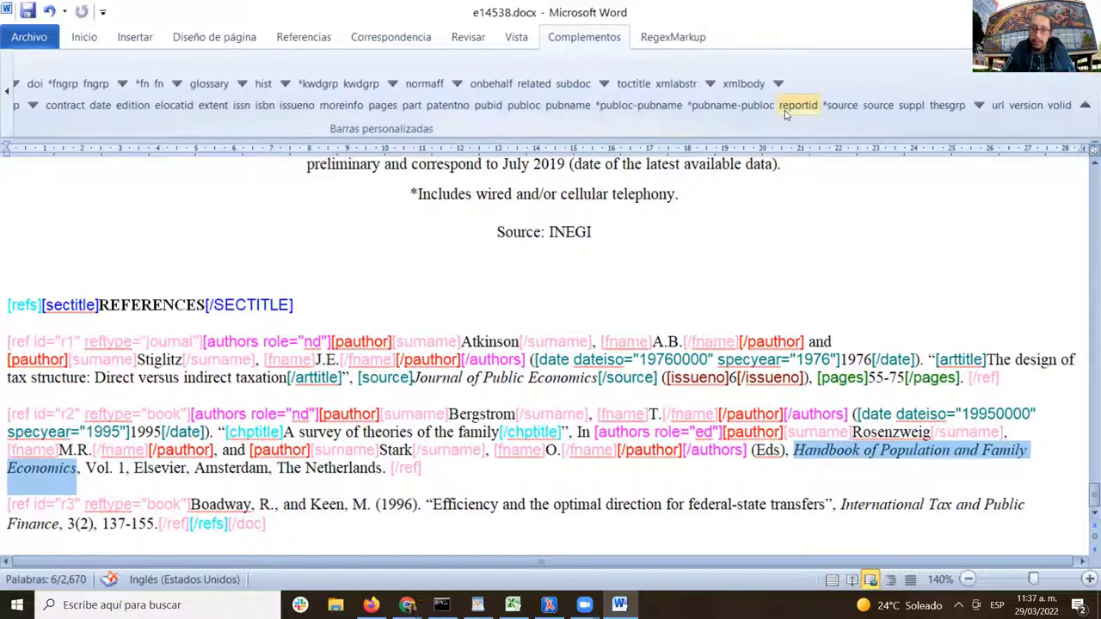
{"action": "left_click", "coordinate": [841, 106]}
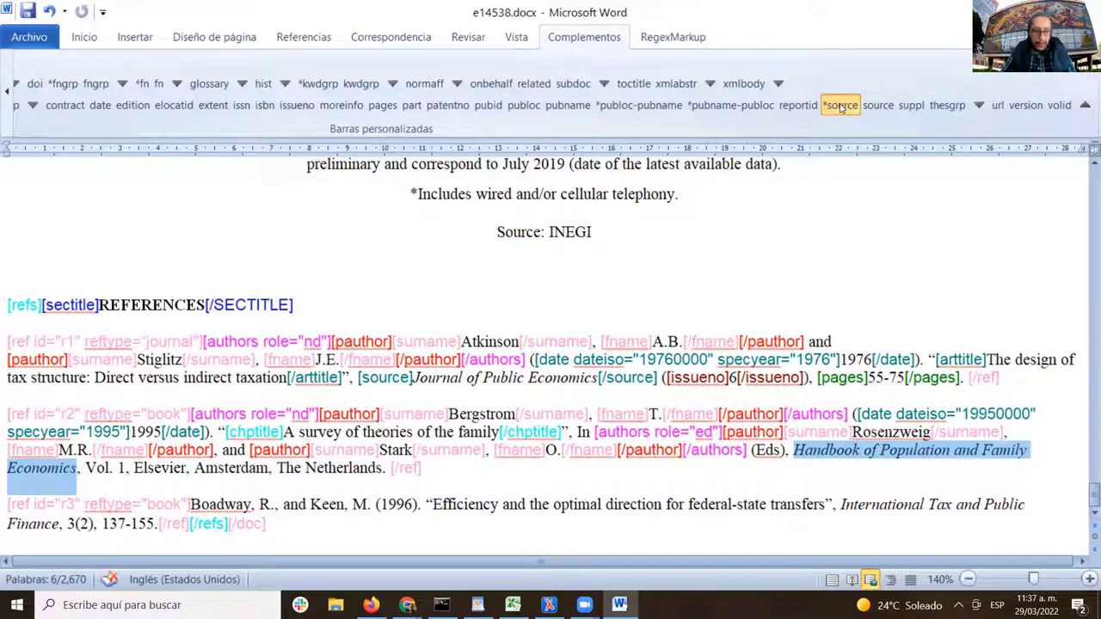
{"action": "left_click", "coordinate": [842, 106]}
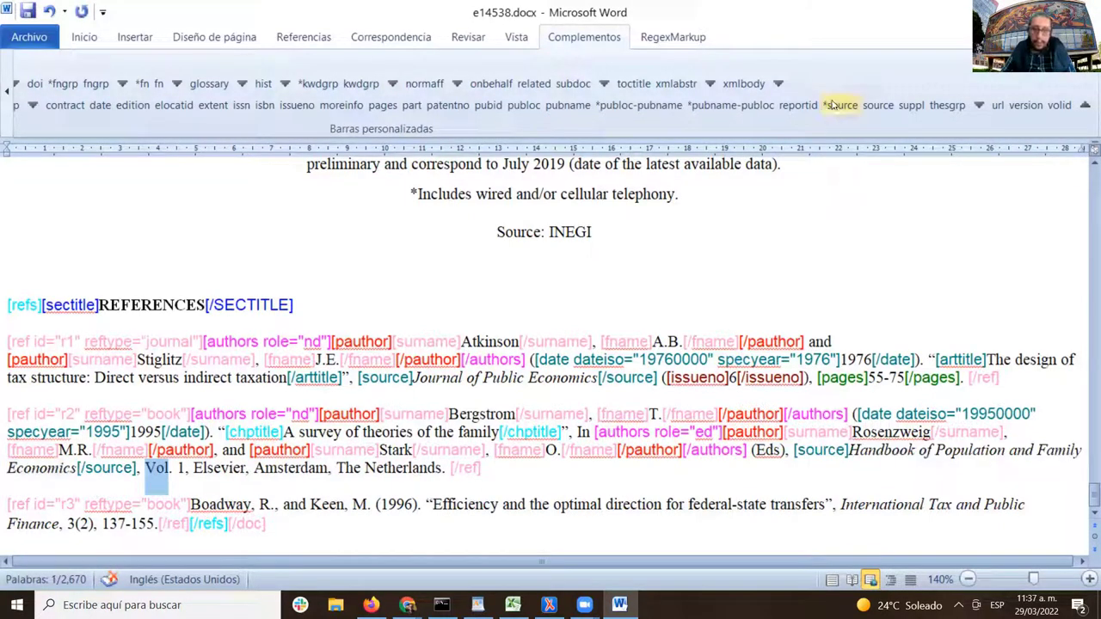
{"action": "left_click", "coordinate": [842, 110]}
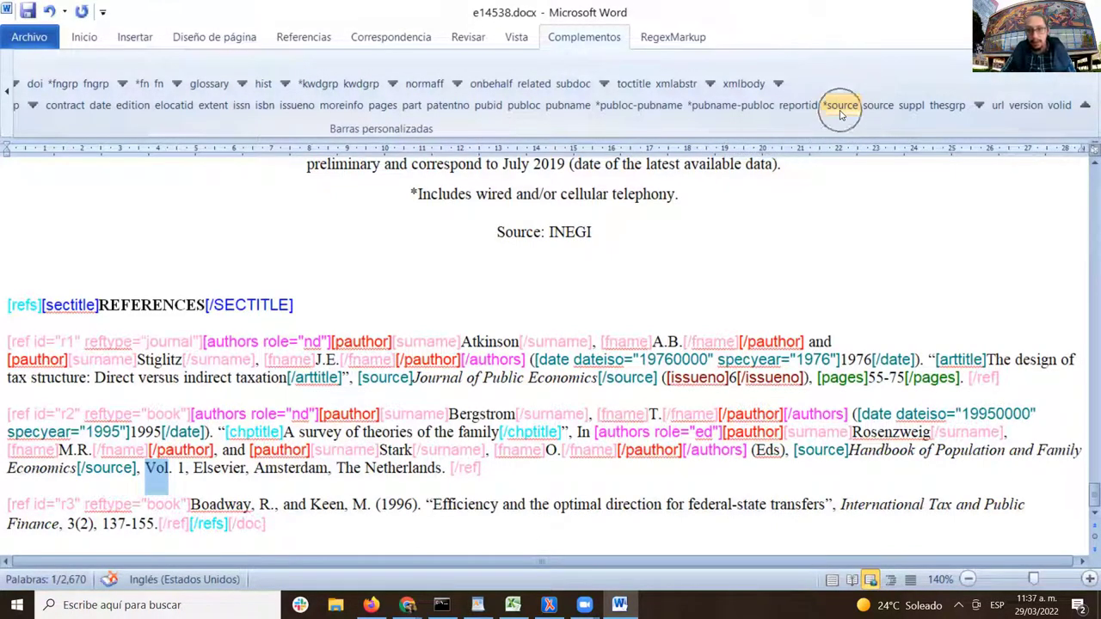
{"action": "left_click", "coordinate": [840, 111]}
{"action": "left_click", "coordinate": [841, 111]}
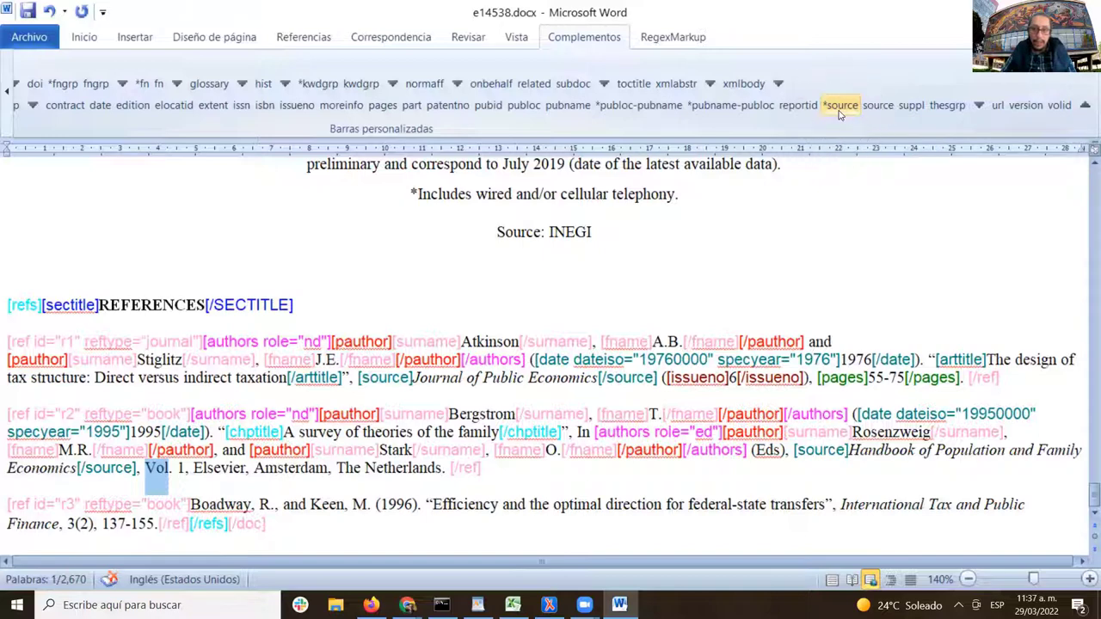
{"action": "left_click", "coordinate": [841, 111]}
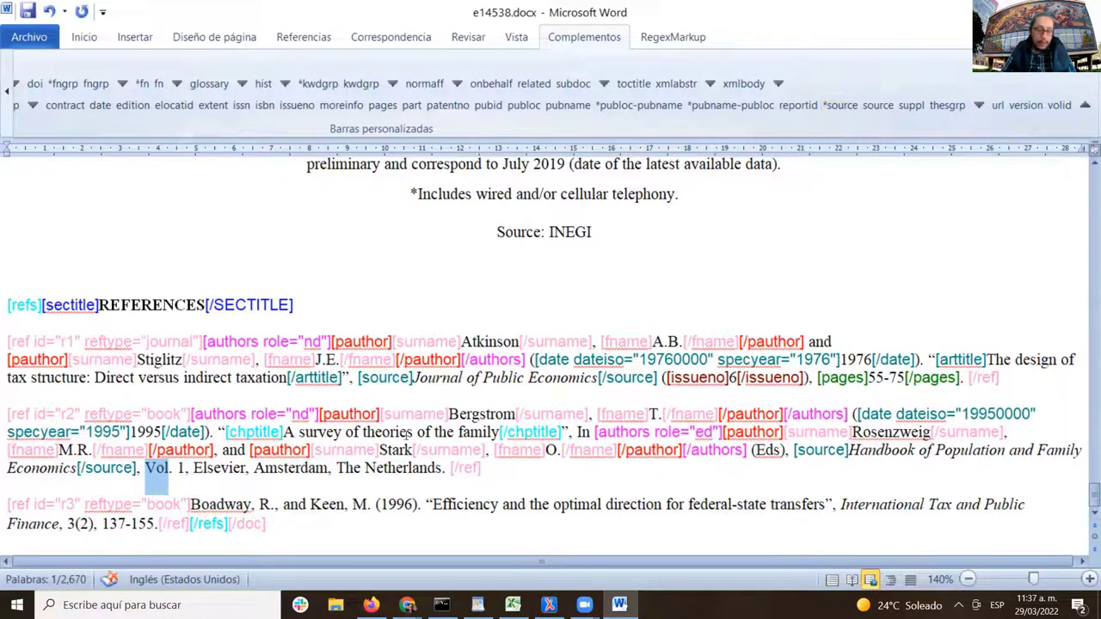
- Tag the volume number 1 after "Vol." in the second reference as volid
{"action": "left_click", "coordinate": [179, 468]}
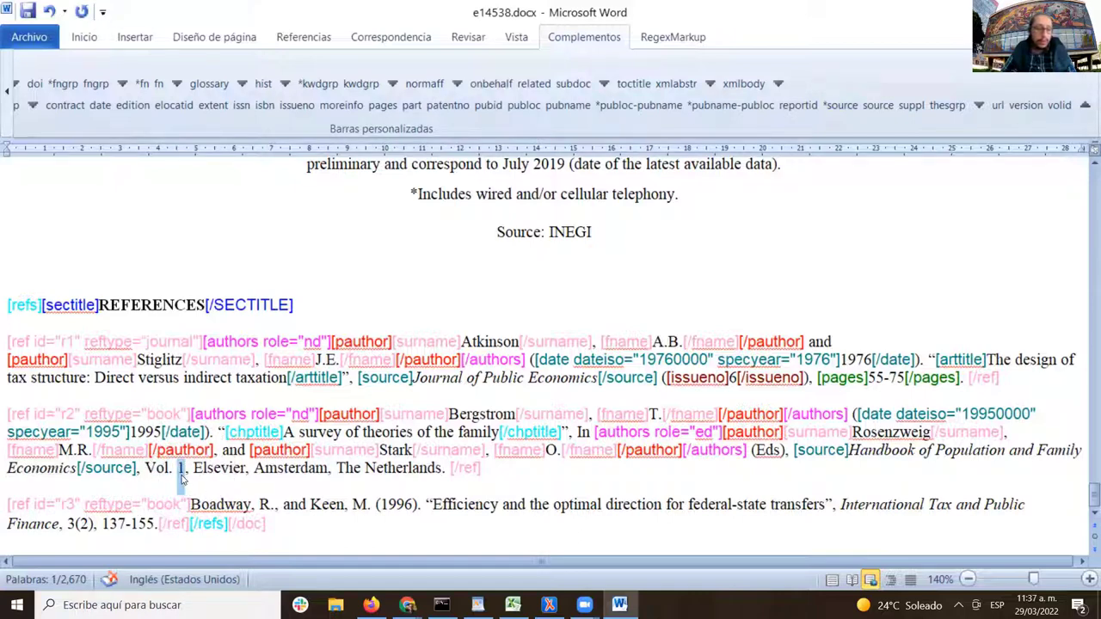
{"action": "left_click", "coordinate": [1062, 107]}
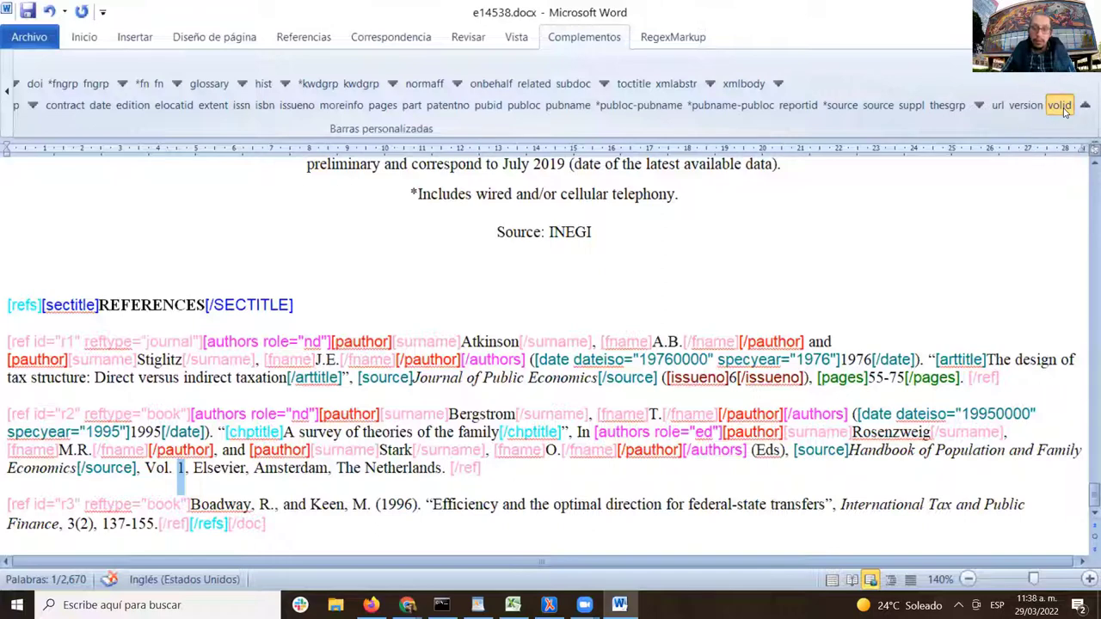
{"action": "left_click", "coordinate": [1065, 110]}
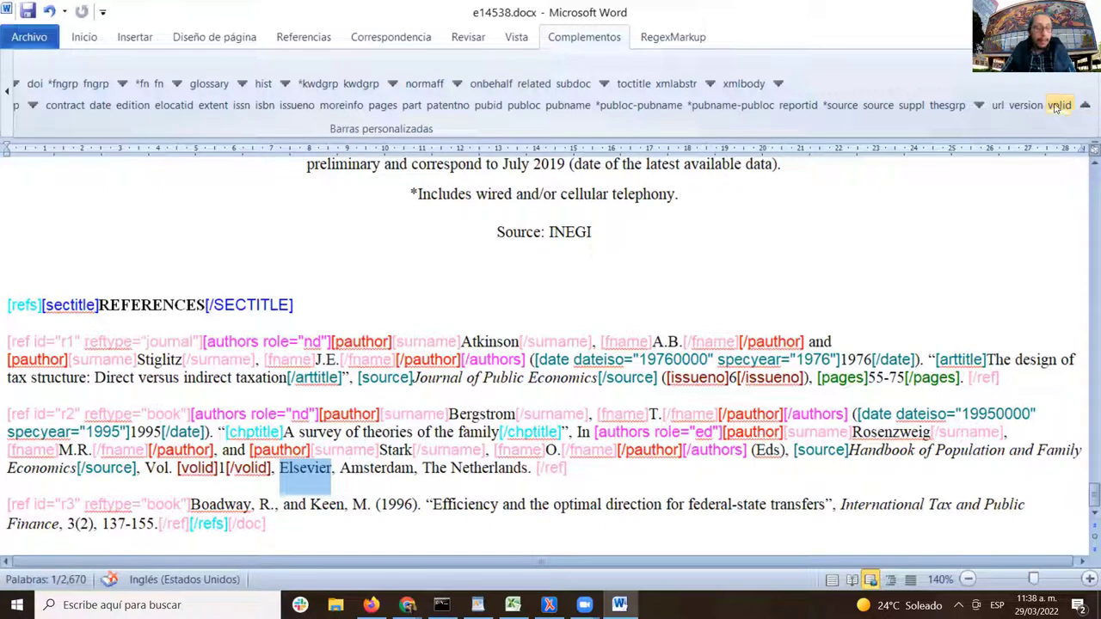
- Tag the publisher Elsevier in the second reference as pubname
{"action": "left_click", "coordinate": [562, 114]}
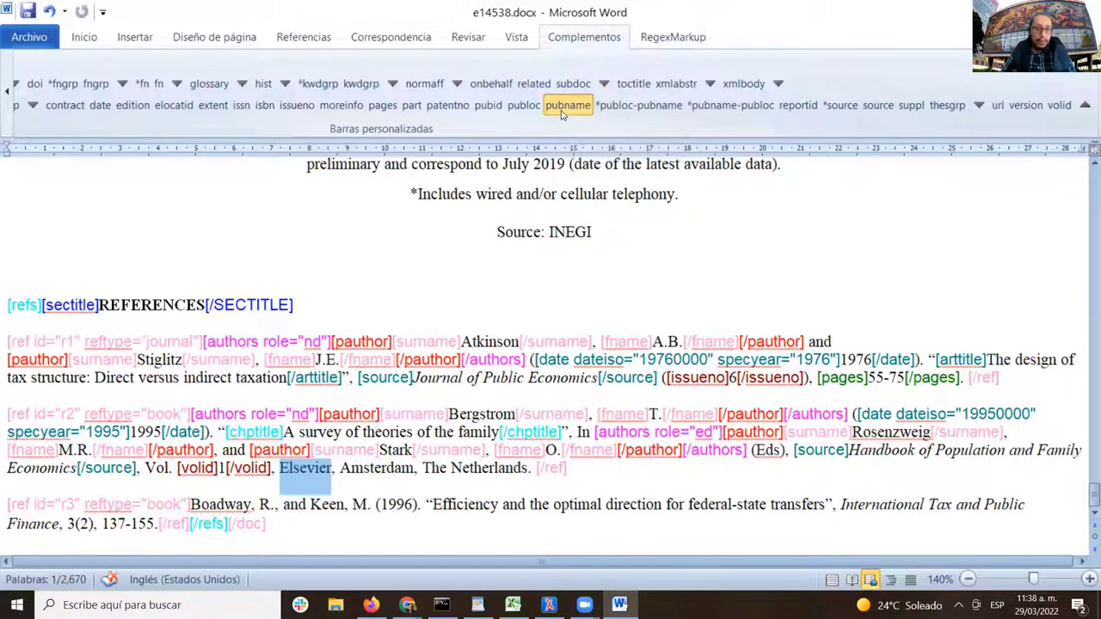
{"action": "left_click", "coordinate": [561, 114]}
{"action": "left_click", "coordinate": [561, 115]}
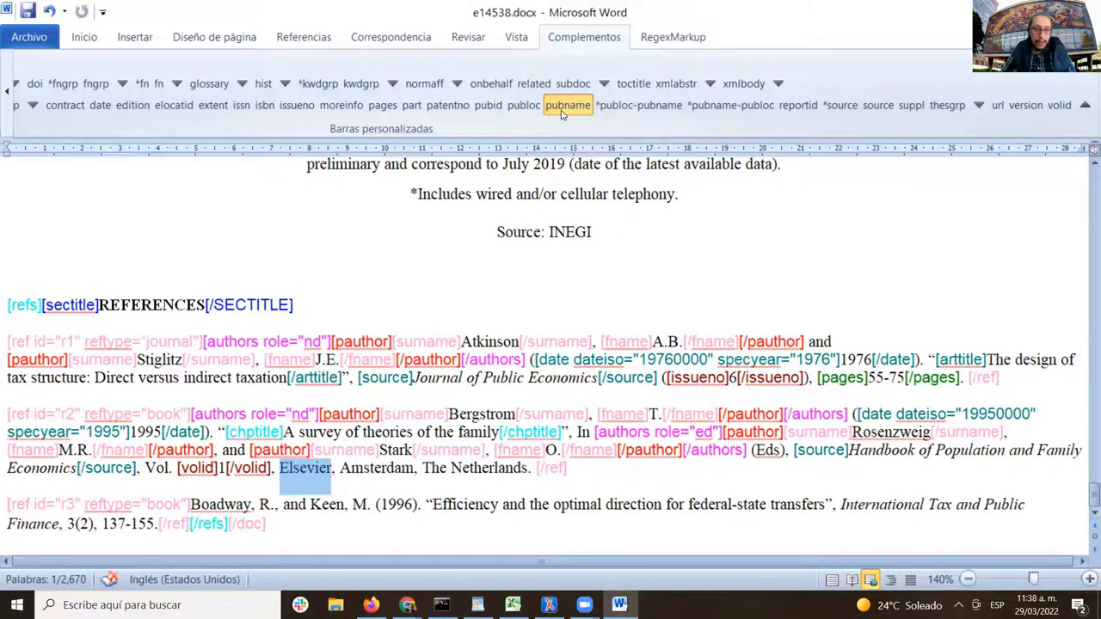
{"action": "left_click", "coordinate": [562, 115]}
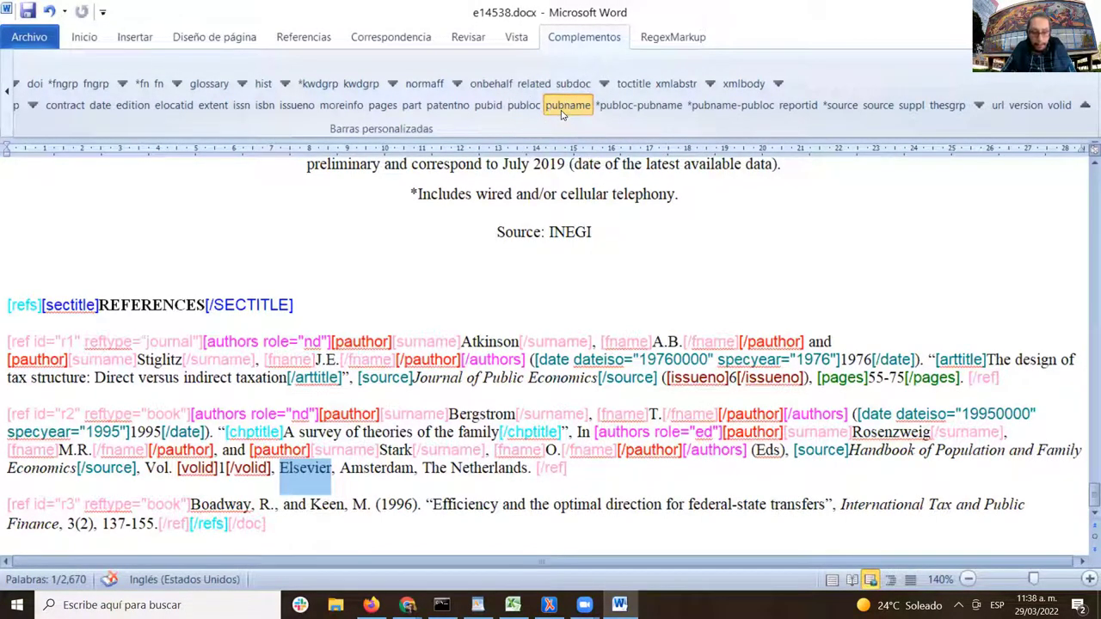
{"action": "left_click", "coordinate": [562, 114]}
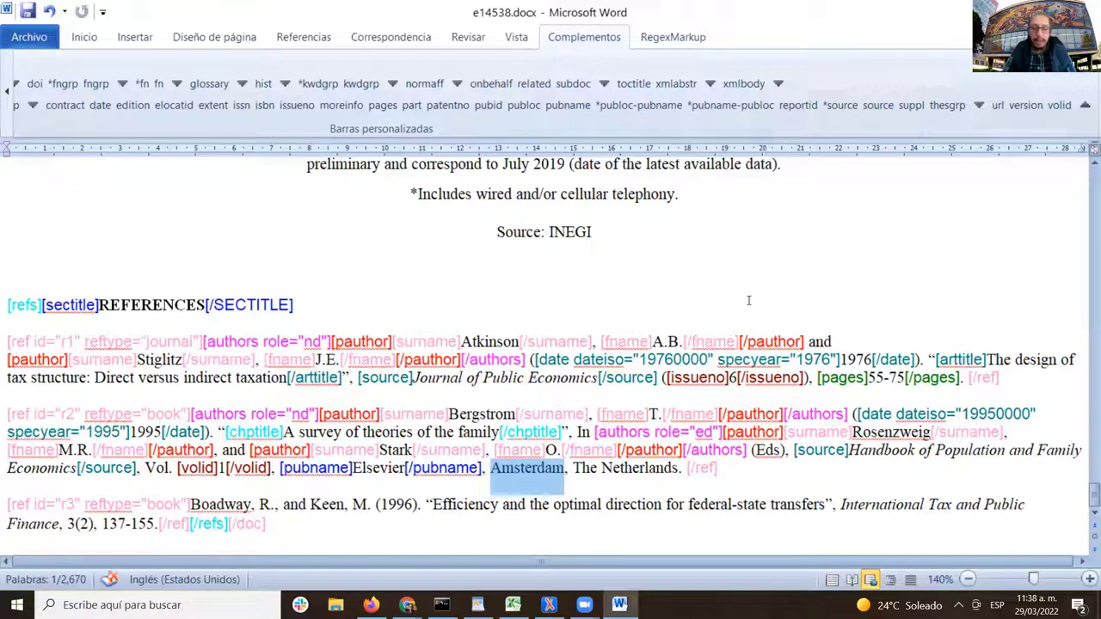
- Tag "Amsterdam, The Netherlands" in the second reference as publoc and highlight that reference's reftype value
{"action": "key", "text": "ctrl+shift+Right"}
{"action": "key", "text": "ctrl+shift+Right"}
{"action": "key", "text": "ctrl+shift+Right"}
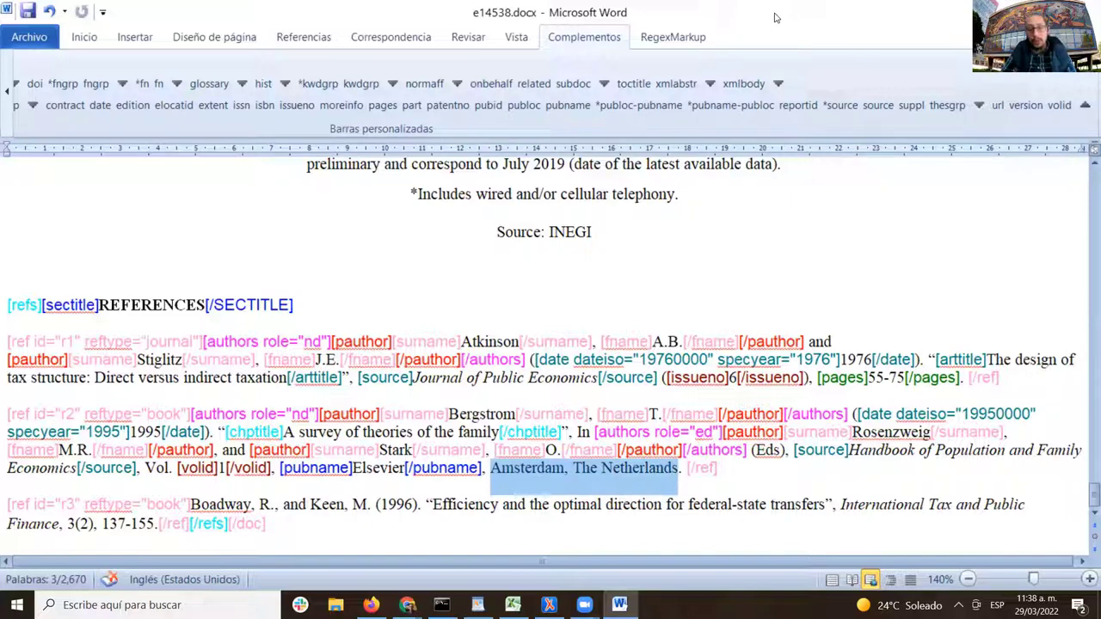
{"action": "left_click", "coordinate": [525, 108]}
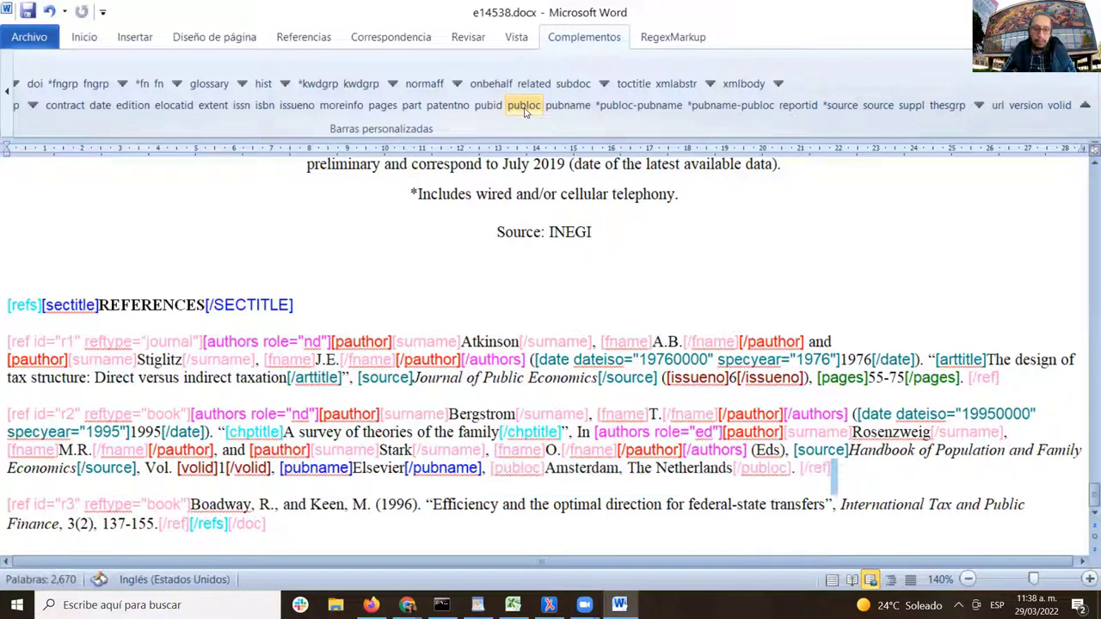
{"action": "left_click", "coordinate": [614, 382]}
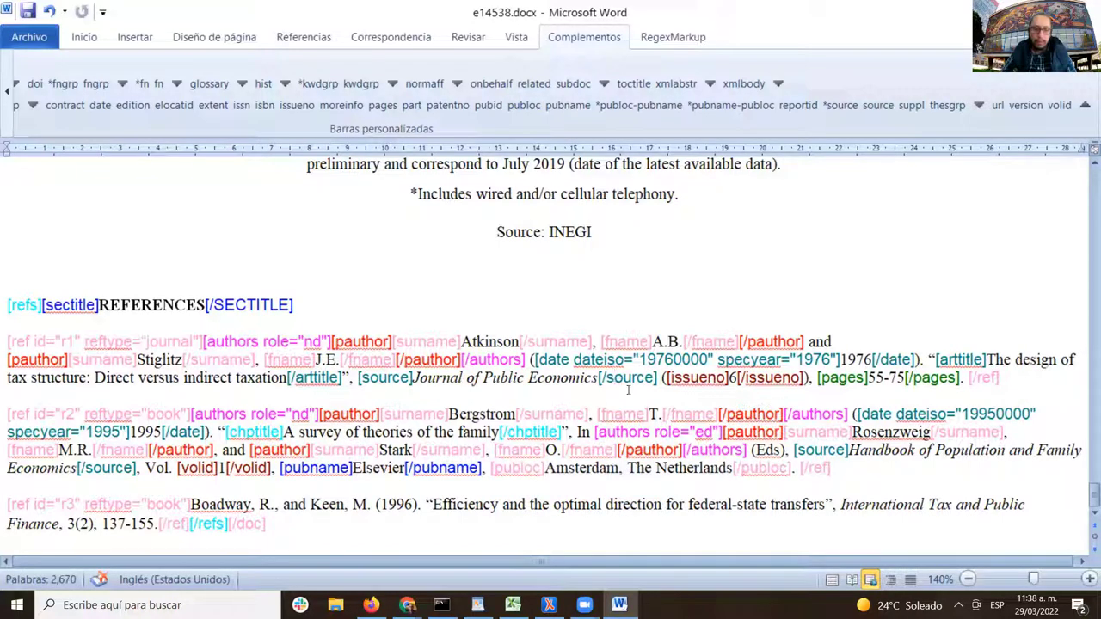
{"action": "double_click", "coordinate": [163, 414]}
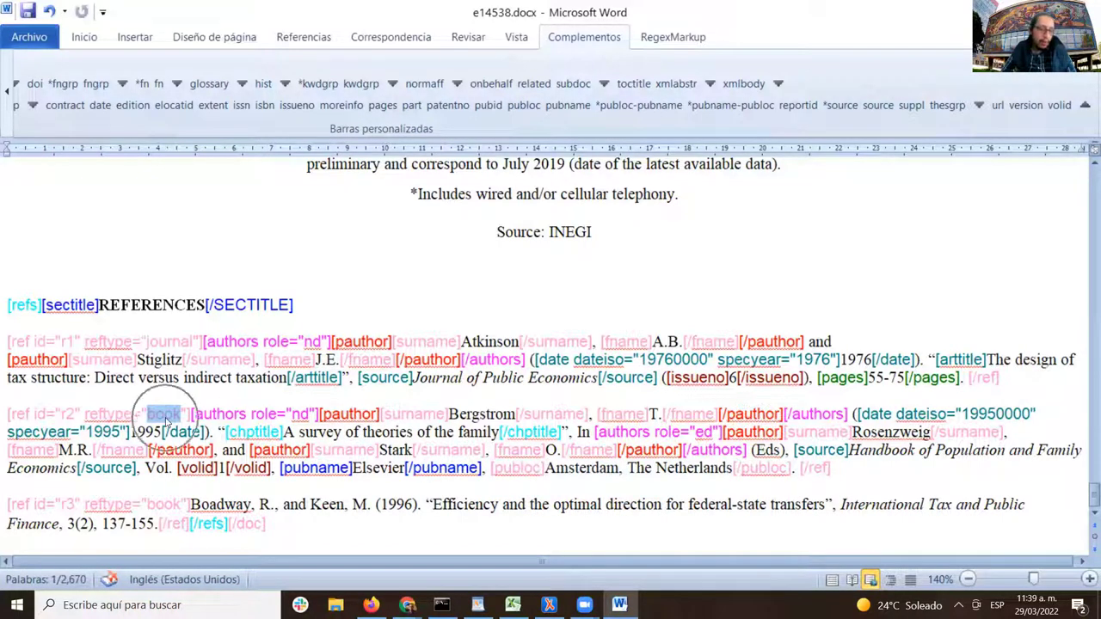
- Mark the two authors of the third reference with the *authors tag, setting the role to No definido
{"action": "left_click", "coordinate": [191, 414]}
{"action": "left_click", "coordinate": [191, 414]}
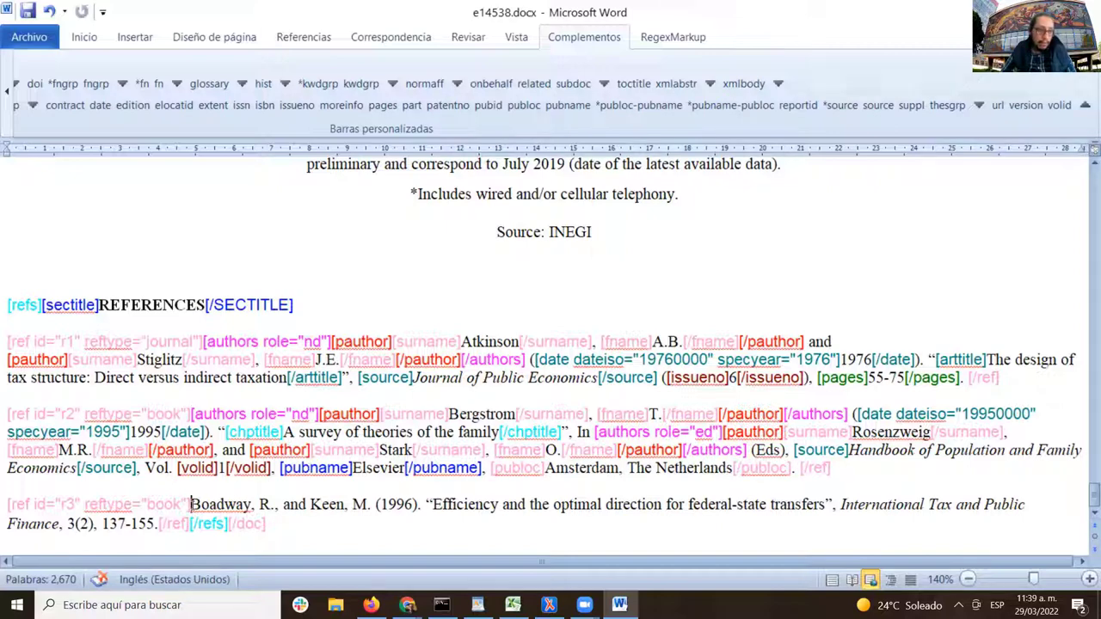
{"action": "left_click_drag", "start_coordinate": [191, 504], "coordinate": [371, 506]}
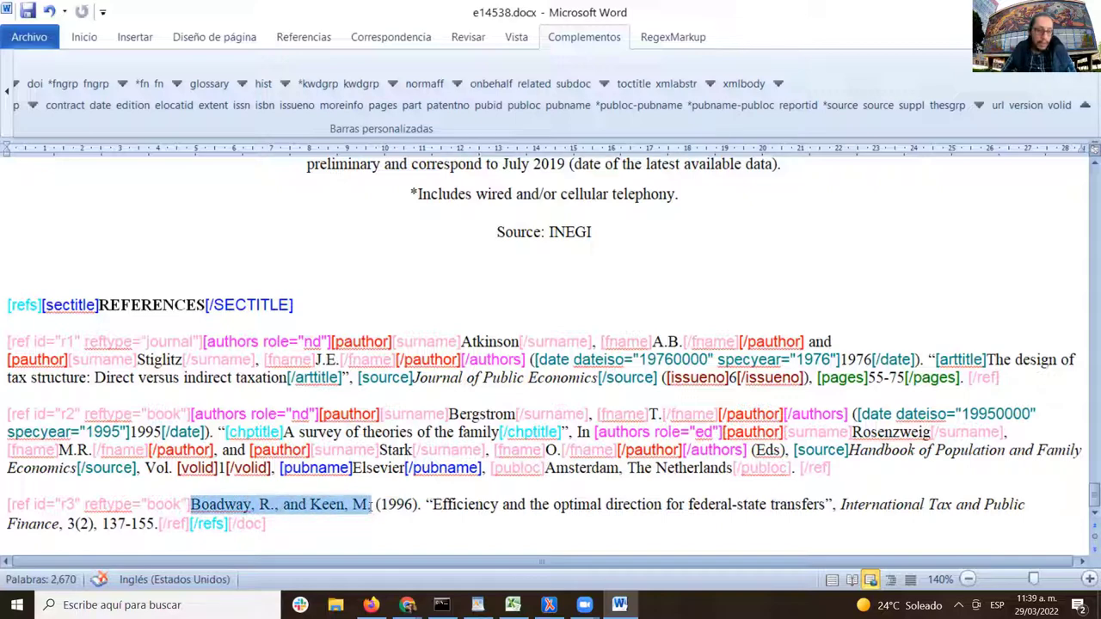
{"action": "left_click", "coordinate": [6, 85]}
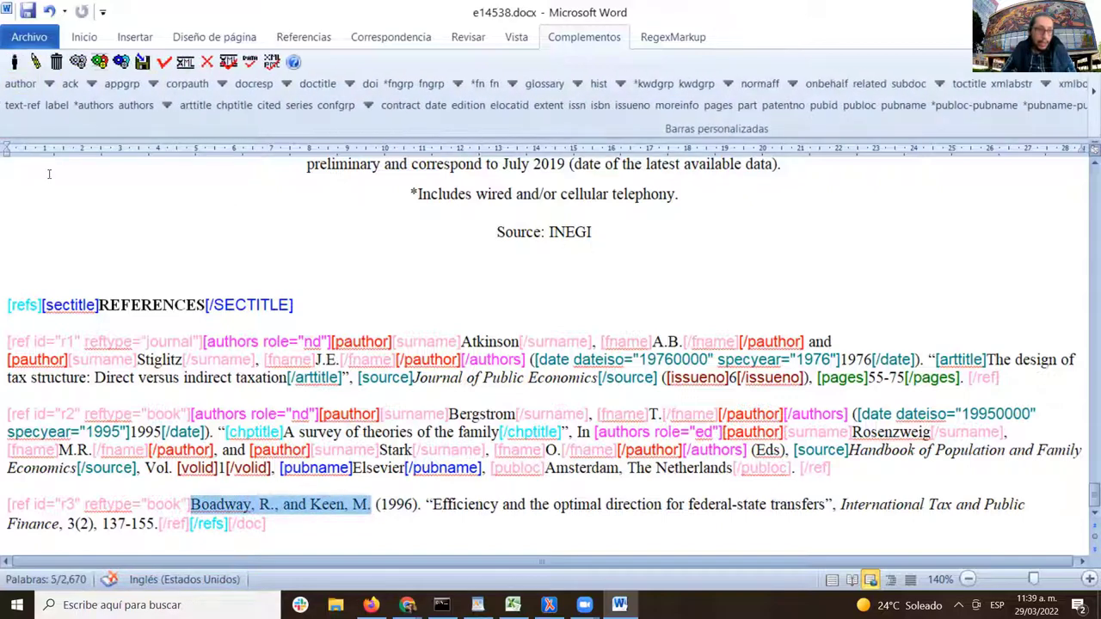
{"action": "left_click", "coordinate": [94, 106]}
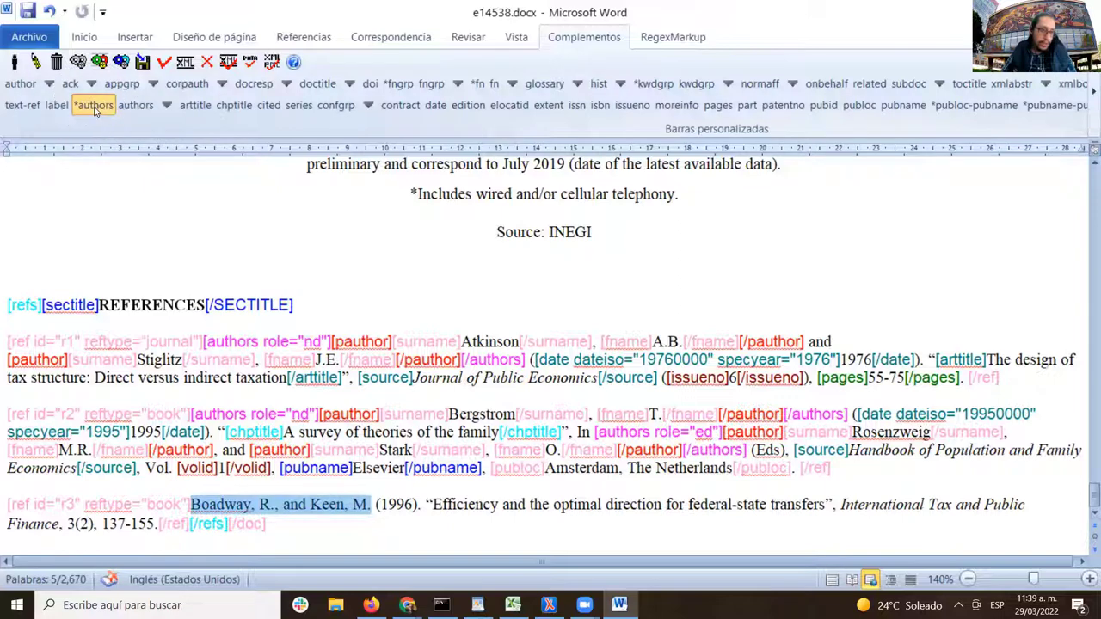
{"action": "left_click", "coordinate": [95, 106]}
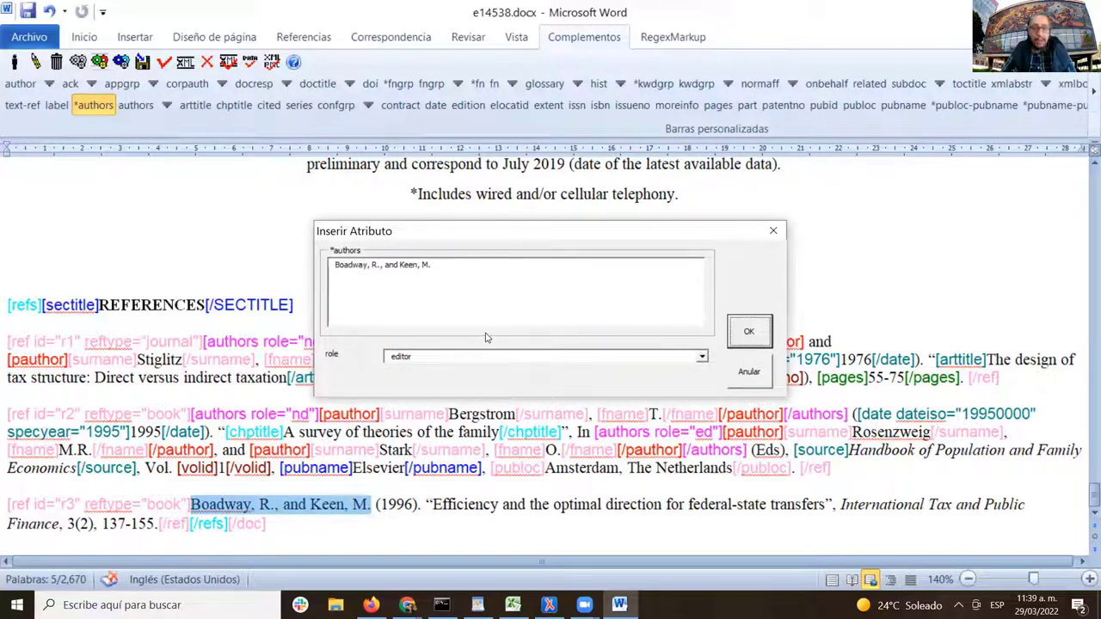
{"action": "left_click", "coordinate": [510, 356]}
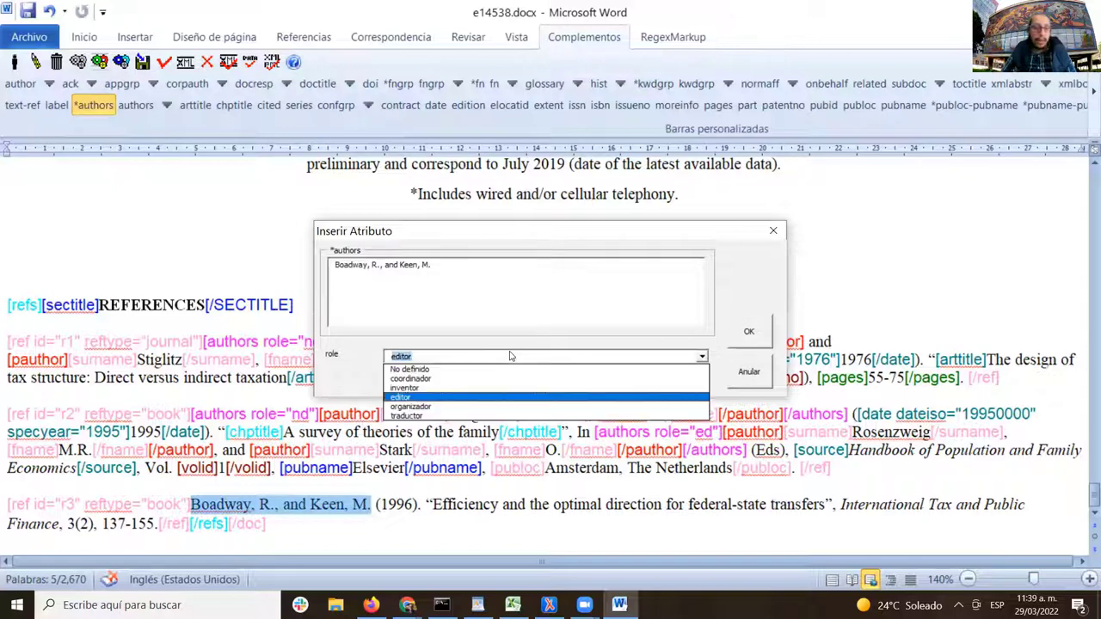
{"action": "left_click", "coordinate": [465, 370]}
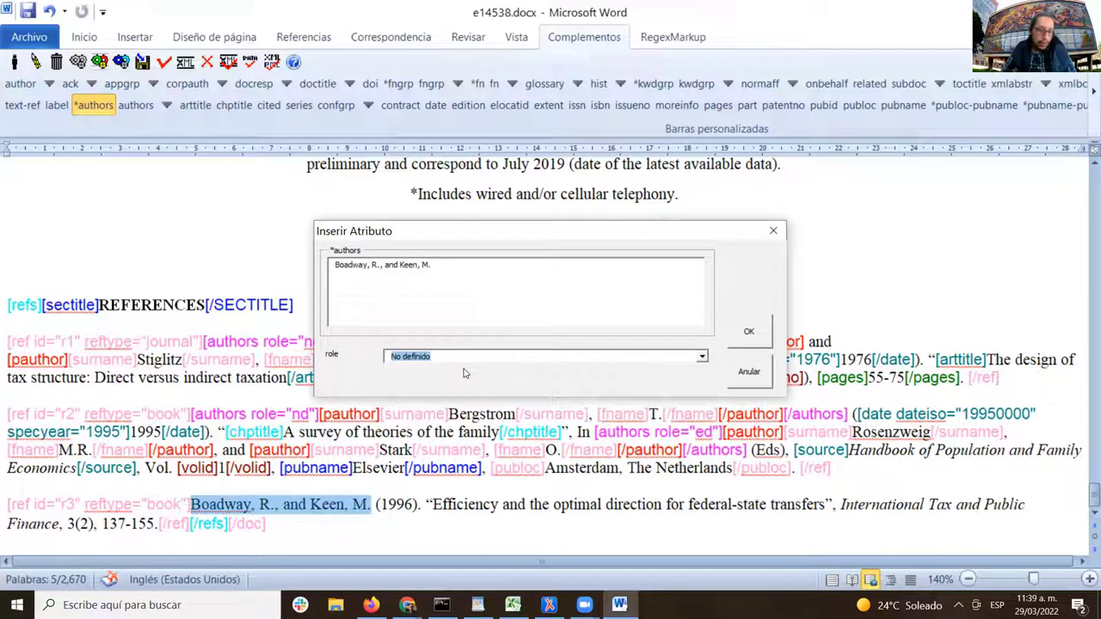
{"action": "left_click", "coordinate": [756, 334]}
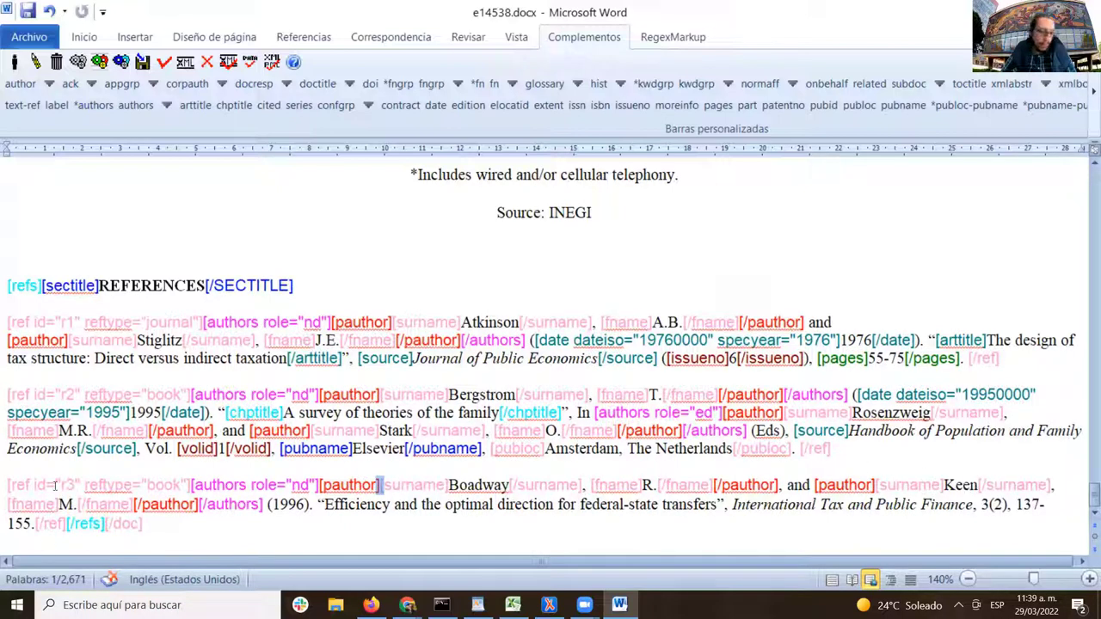
- Tag the year 1996 in the third reference as date, with dateiso 19960000 and specyear 1996
{"action": "double_click", "coordinate": [291, 505]}
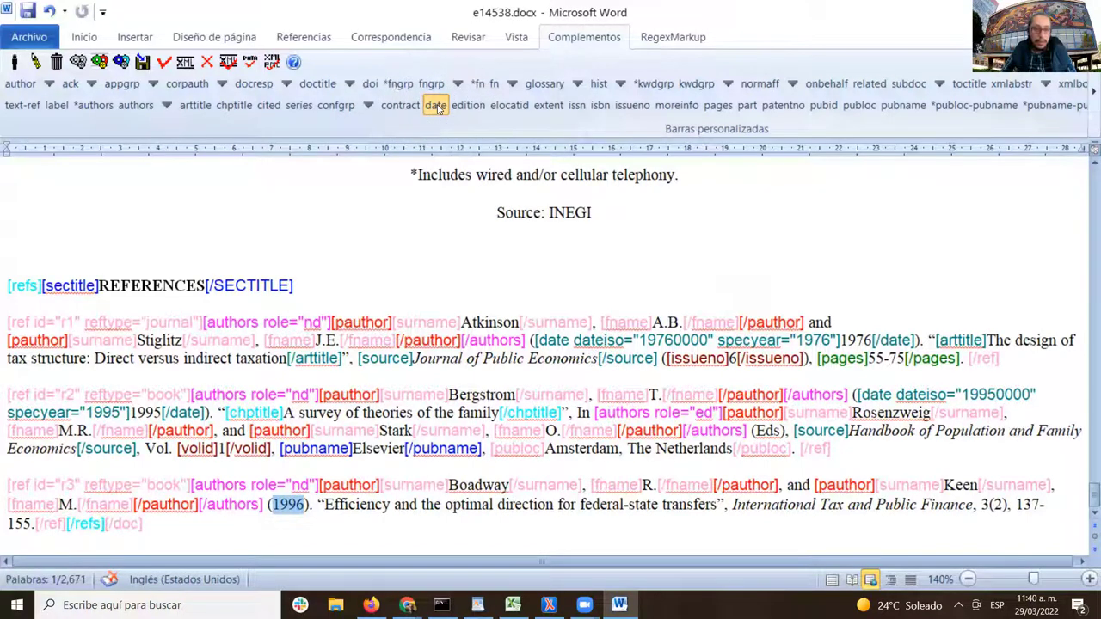
{"action": "left_click", "coordinate": [436, 105]}
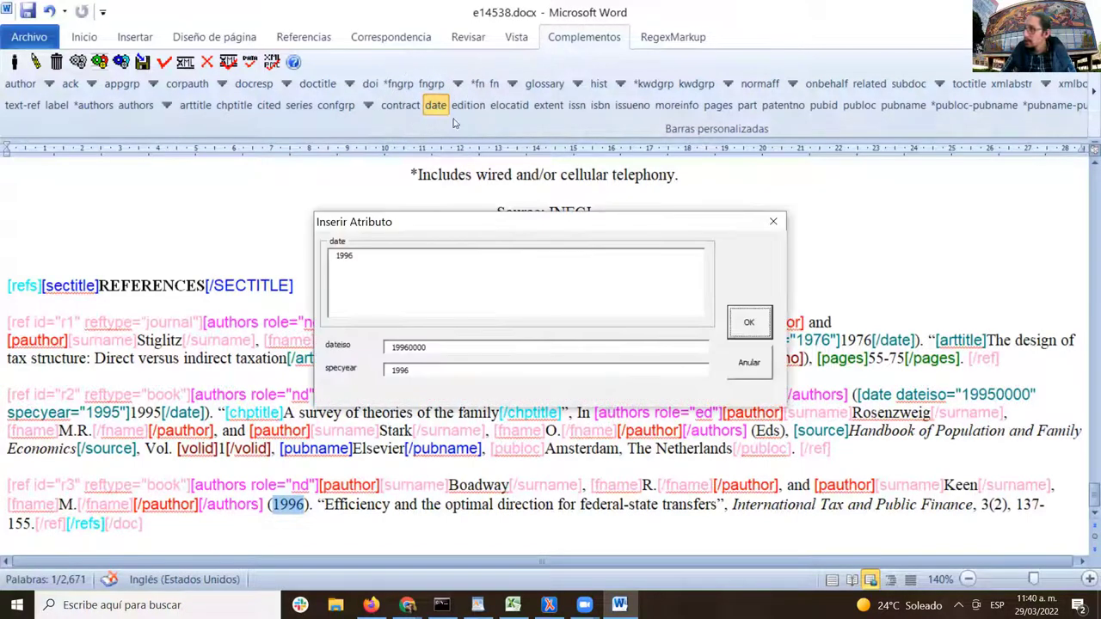
{"action": "left_click", "coordinate": [750, 325]}
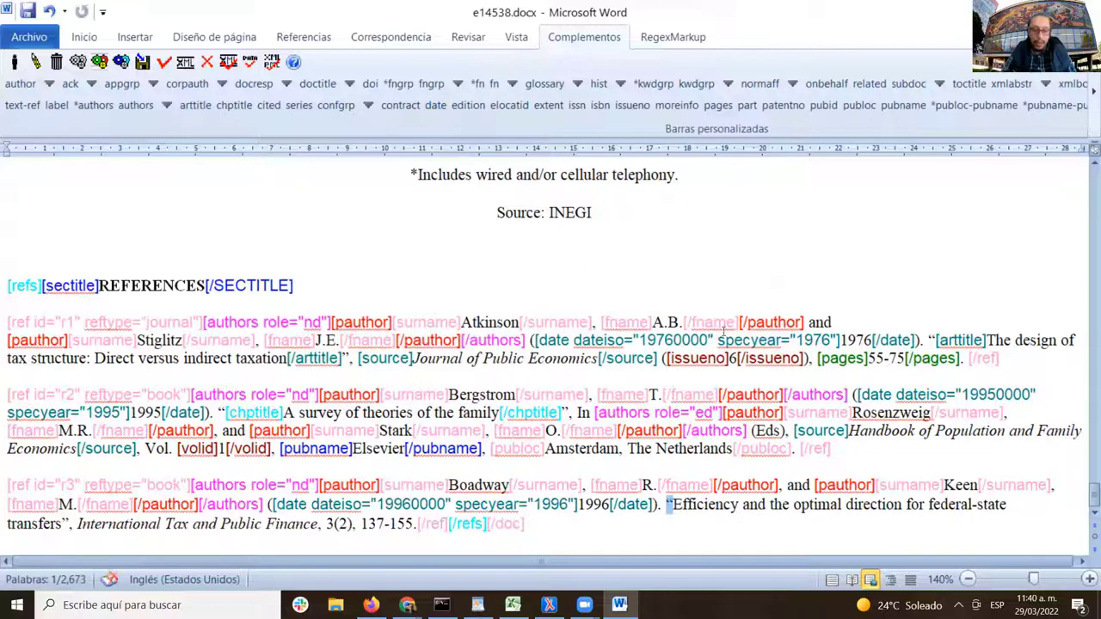
- Tag "Efficiency and the optimal direction for federal-state transfers" in the third reference as arttitle, leaving out the quotation marks
{"action": "key", "text": "Right"}
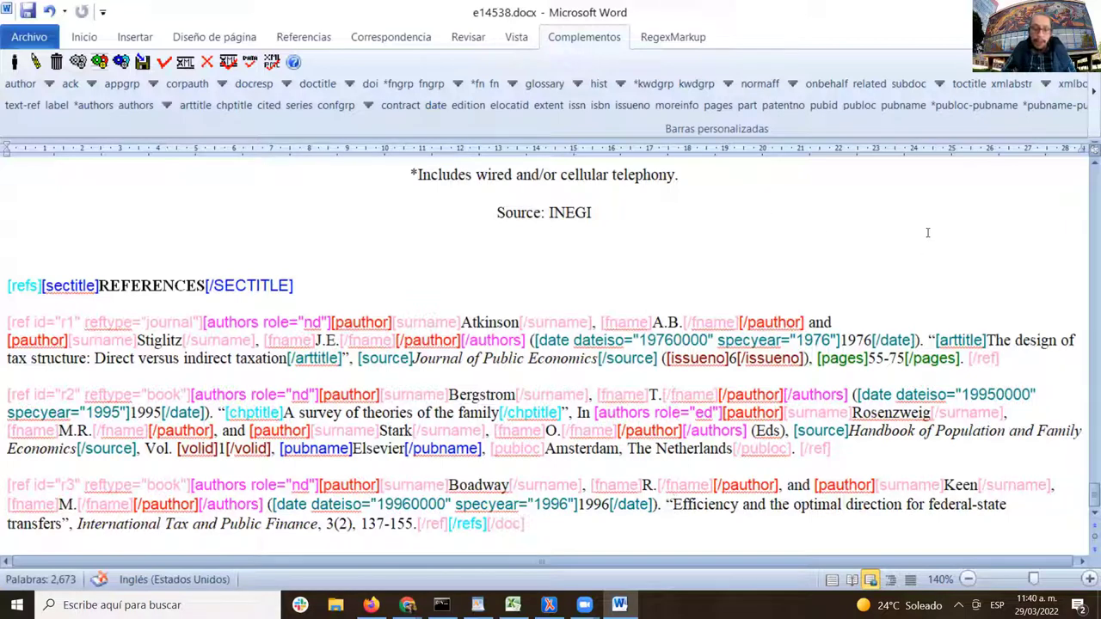
{"action": "key", "text": "ctrl+shift+Right"}
{"action": "key", "text": "ctrl+shift+Right"}
{"action": "key", "text": "ctrl+shift+Right"}
{"action": "key", "text": "ctrl+shift+Right"}
{"action": "key", "text": "ctrl+shift+Right"}
{"action": "key", "text": "ctrl+shift+Right"}
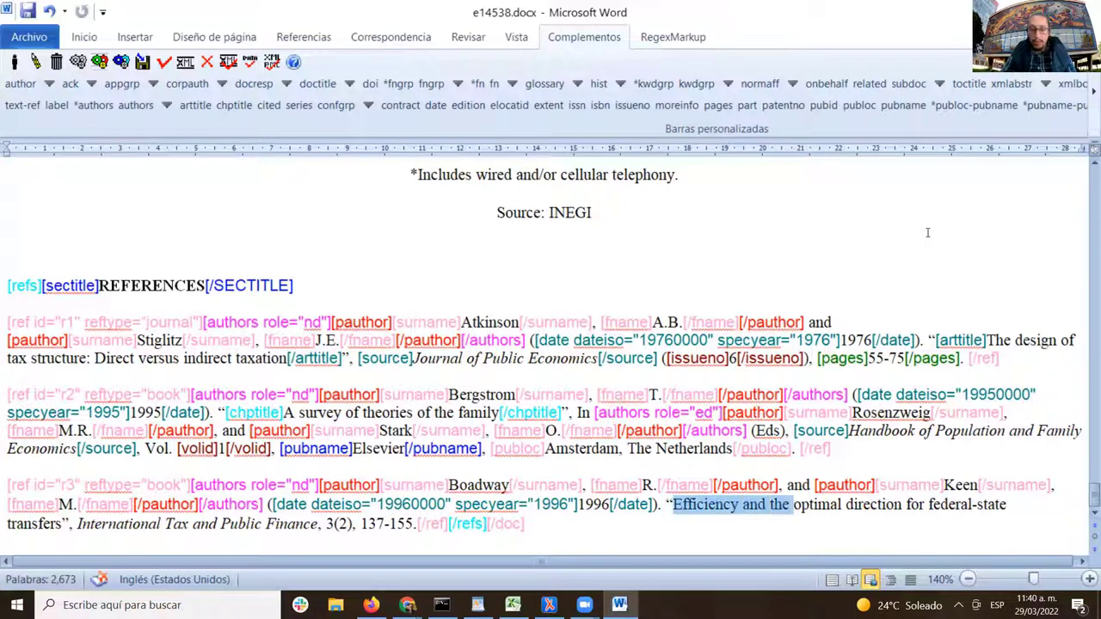
{"action": "key", "text": "ctrl+shift+Right"}
{"action": "key", "text": "ctrl+shift+Right"}
{"action": "key", "text": "ctrl+shift+Right"}
{"action": "key", "text": "ctrl+shift+Right"}
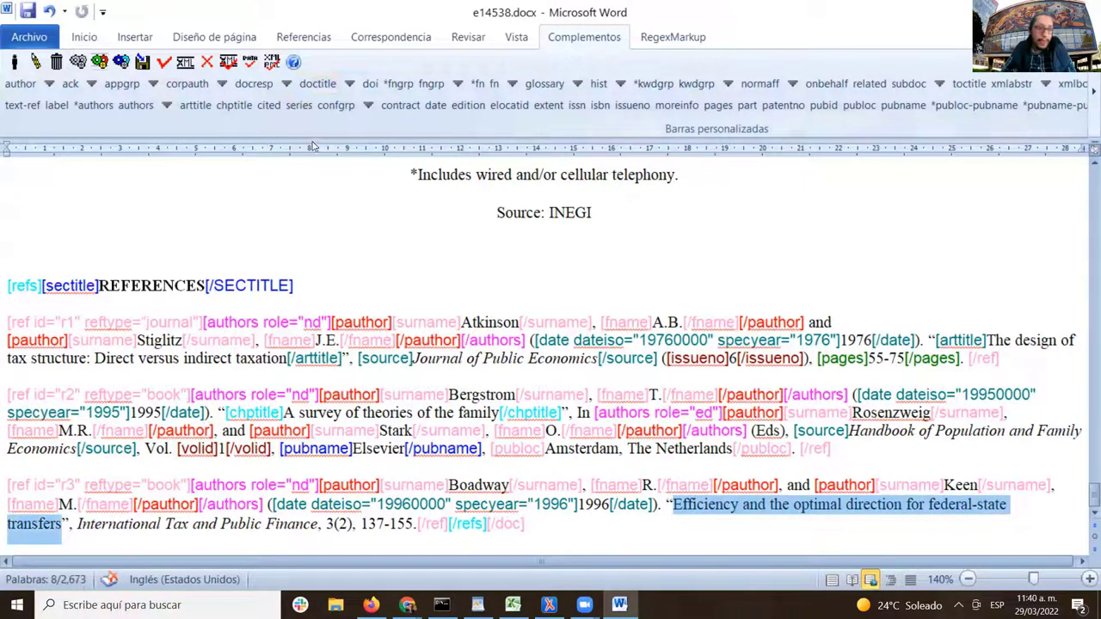
{"action": "left_click", "coordinate": [196, 109]}
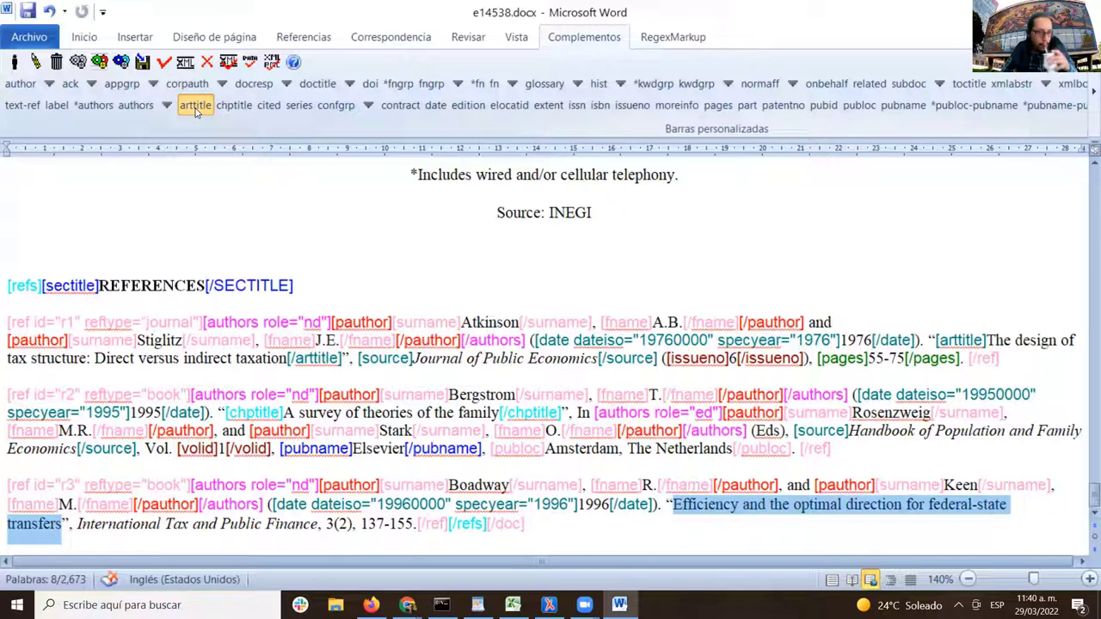
{"action": "left_click", "coordinate": [196, 107]}
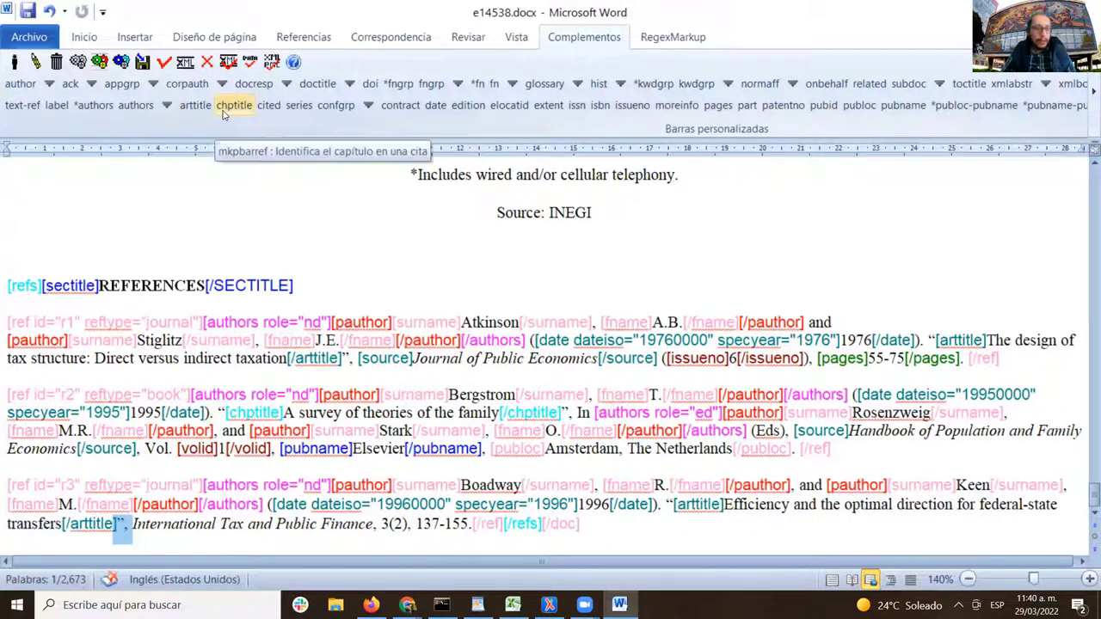
- Mark the journal title "International Tax and Public Finance" in the third reference with the *source tag
{"action": "left_click_drag", "start_coordinate": [132, 526], "coordinate": [370, 534]}
{"action": "left_click", "coordinate": [408, 605]}
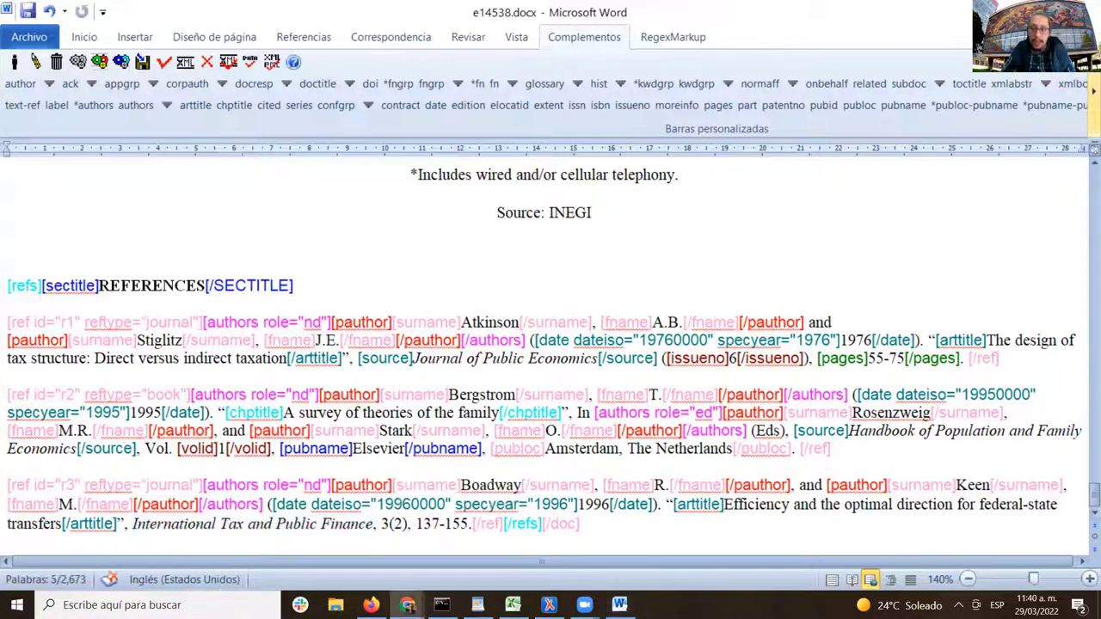
{"action": "left_click", "coordinate": [1086, 100]}
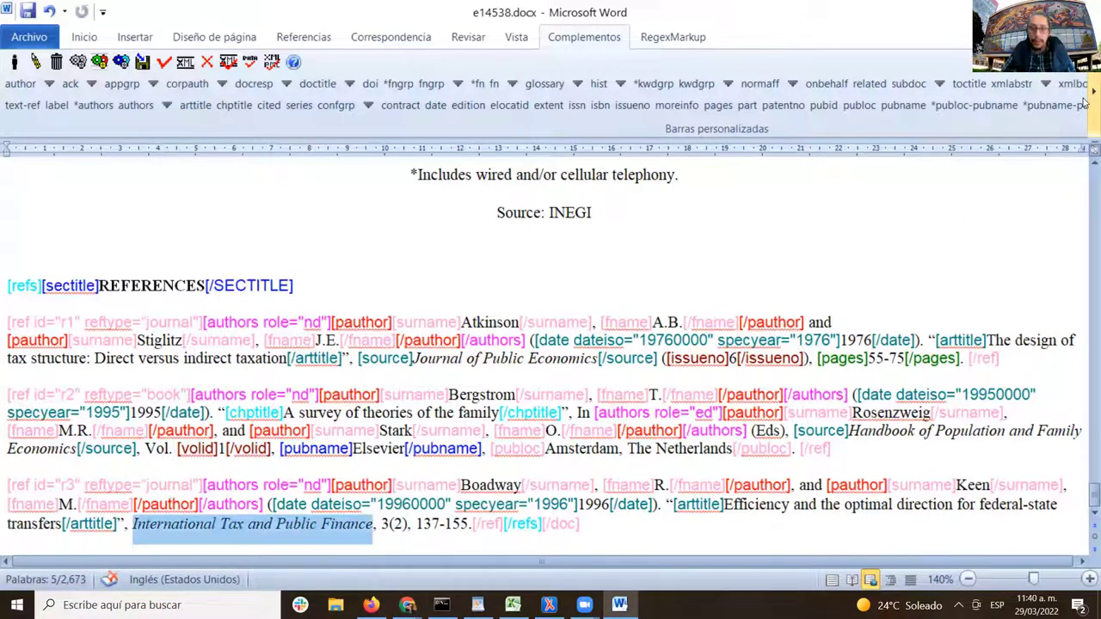
{"action": "left_click", "coordinate": [1085, 102]}
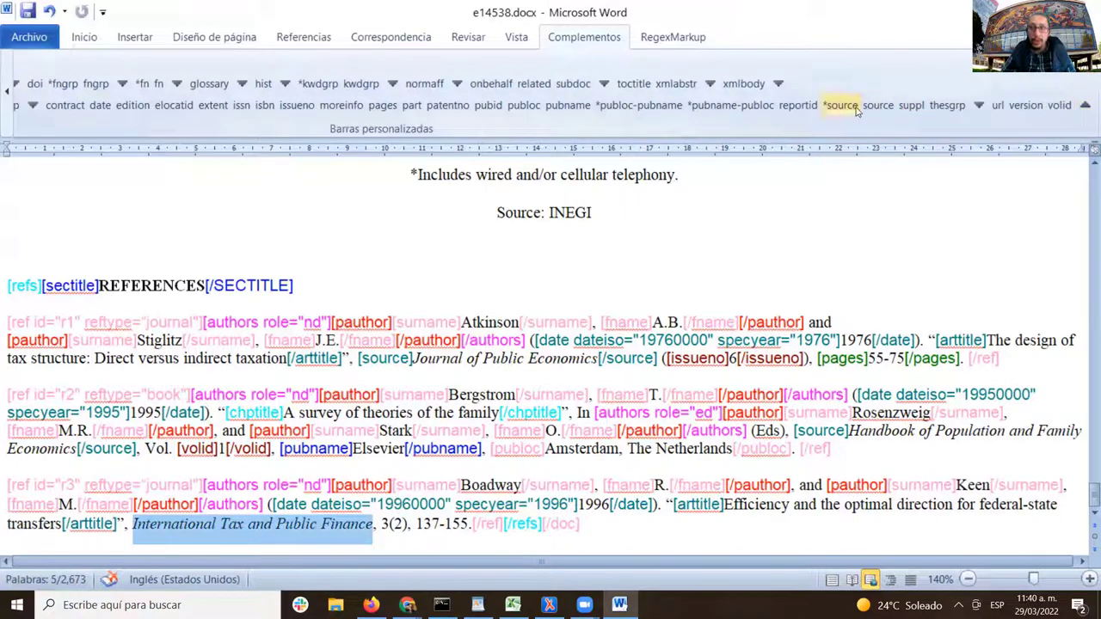
{"action": "left_click", "coordinate": [842, 105]}
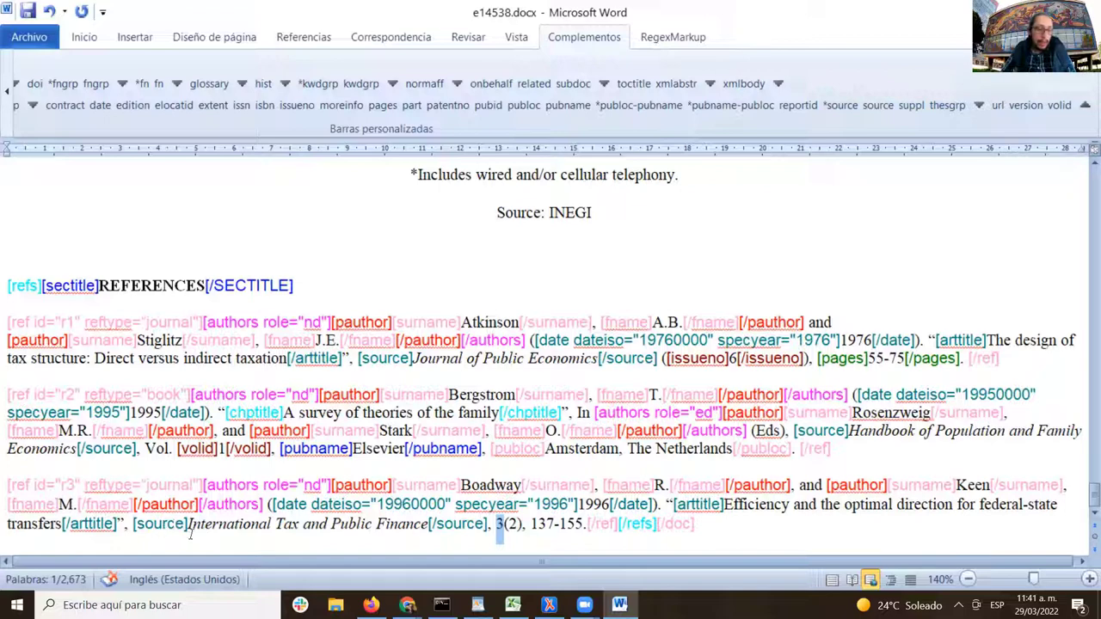
{"action": "left_click_drag", "start_coordinate": [188, 527], "coordinate": [426, 527]}
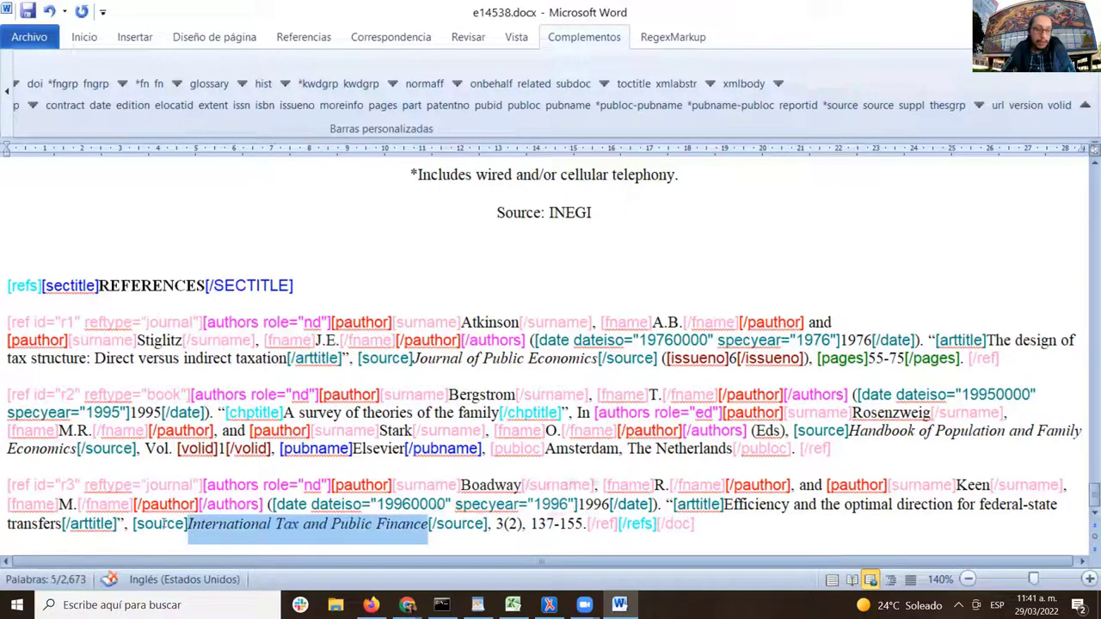
- Tag the volume number 3 after the journal title in the third reference as volid
{"action": "left_click", "coordinate": [497, 523]}
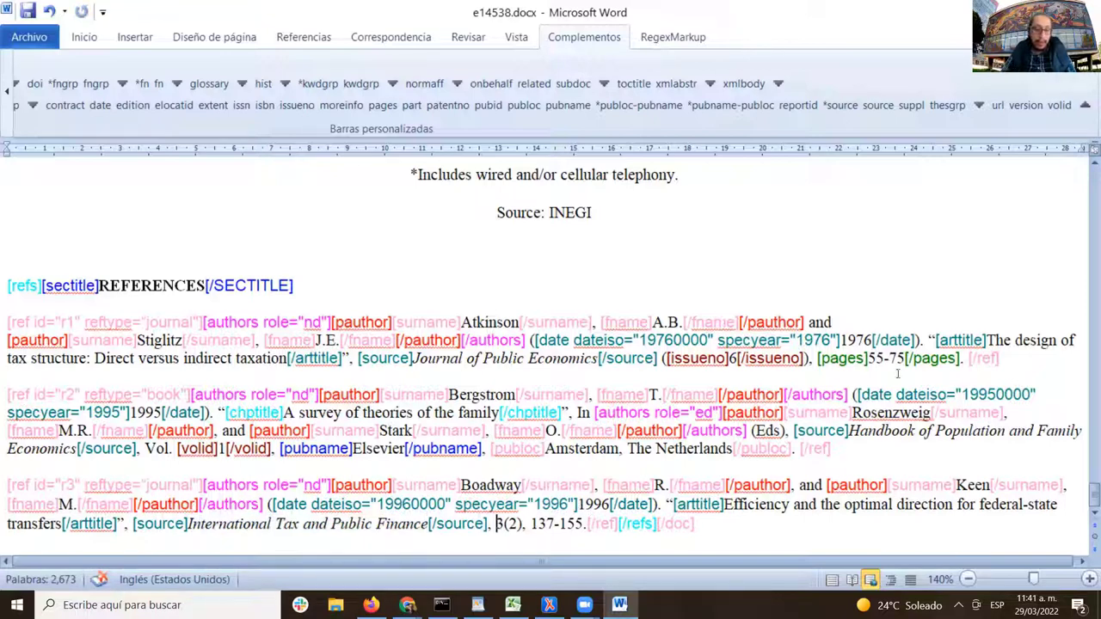
{"action": "key", "text": "shift+Right"}
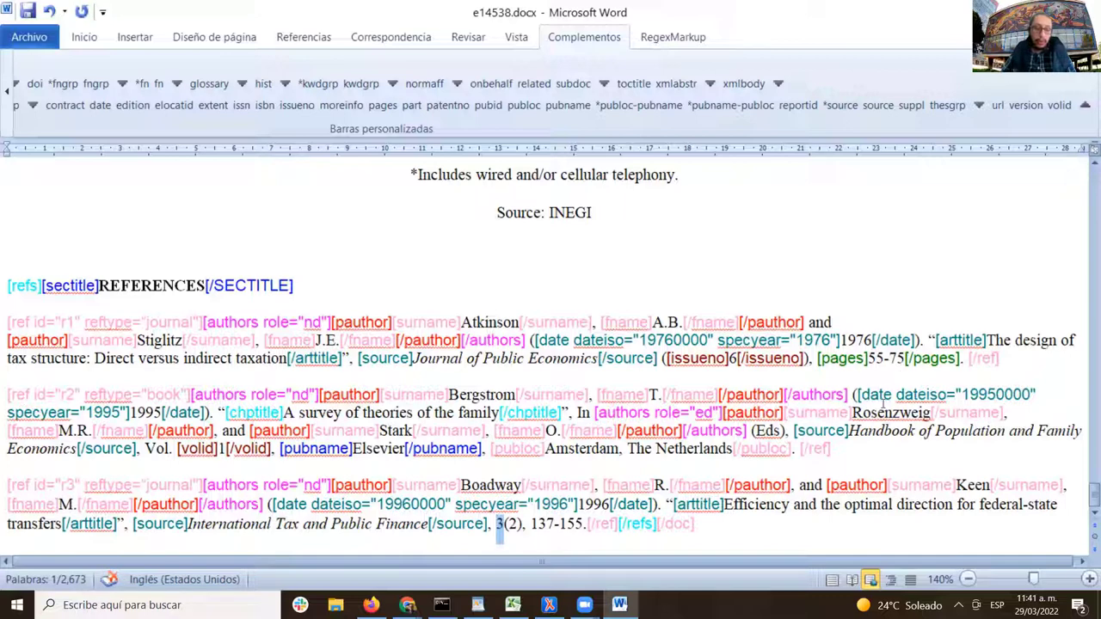
{"action": "left_click", "coordinate": [1062, 106]}
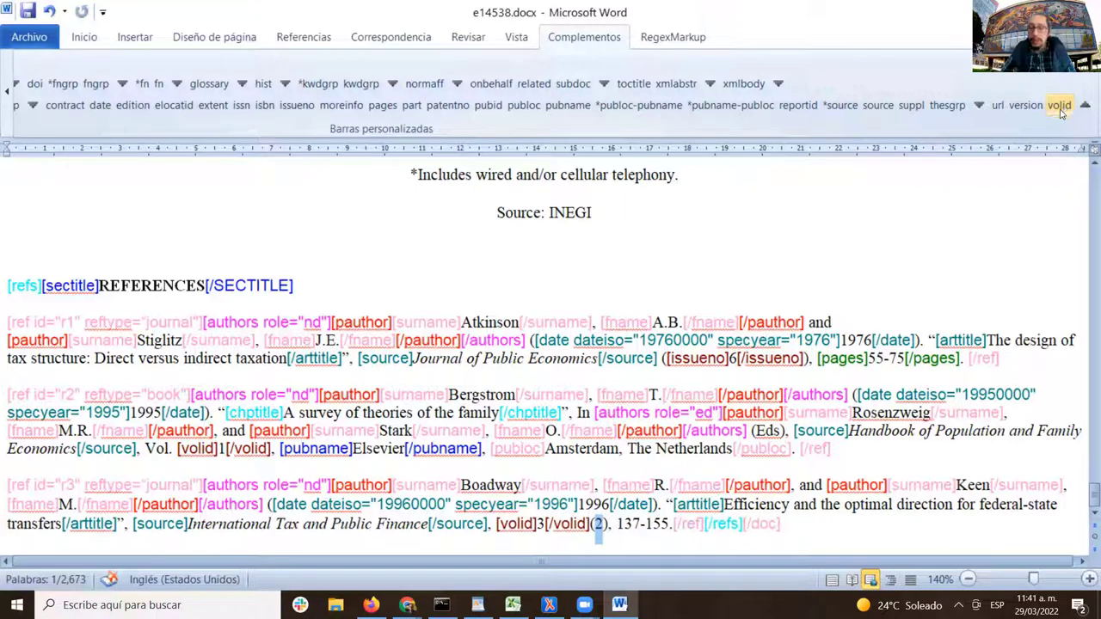
{"action": "left_click", "coordinate": [540, 524]}
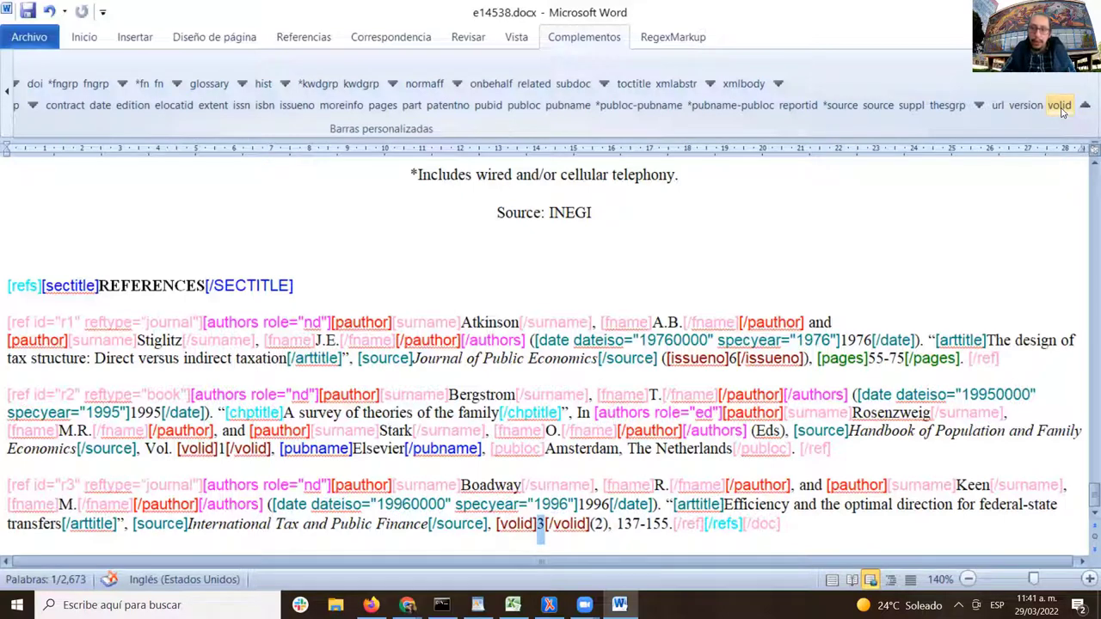
- Tag the issue number 2 inside the parentheses of the third reference as issueno
{"action": "double_click", "coordinate": [597, 525]}
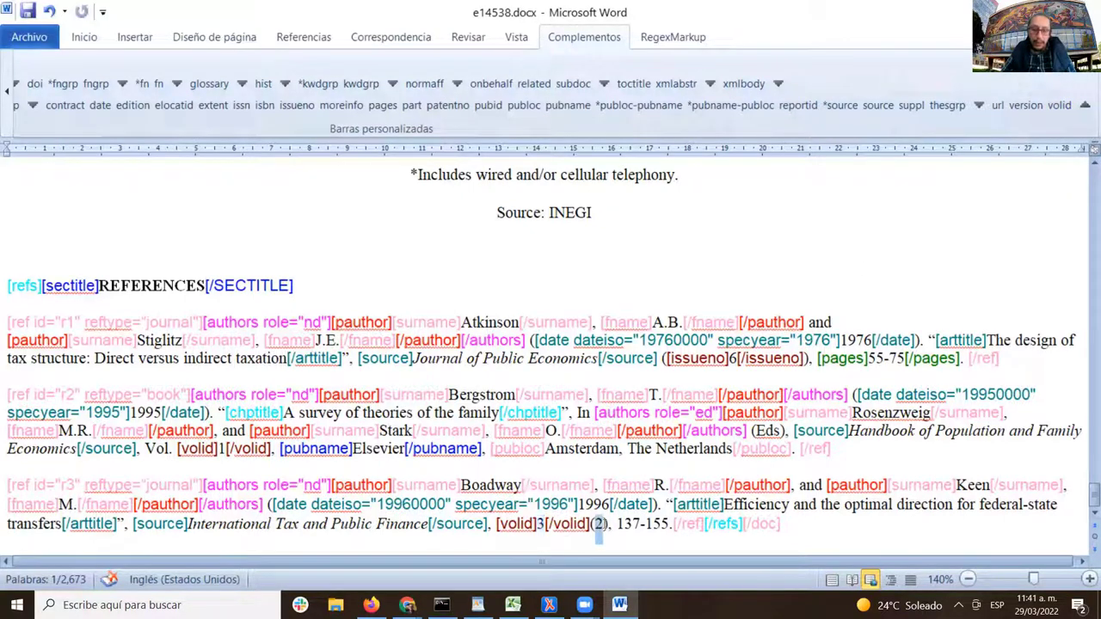
{"action": "left_click", "coordinate": [301, 107]}
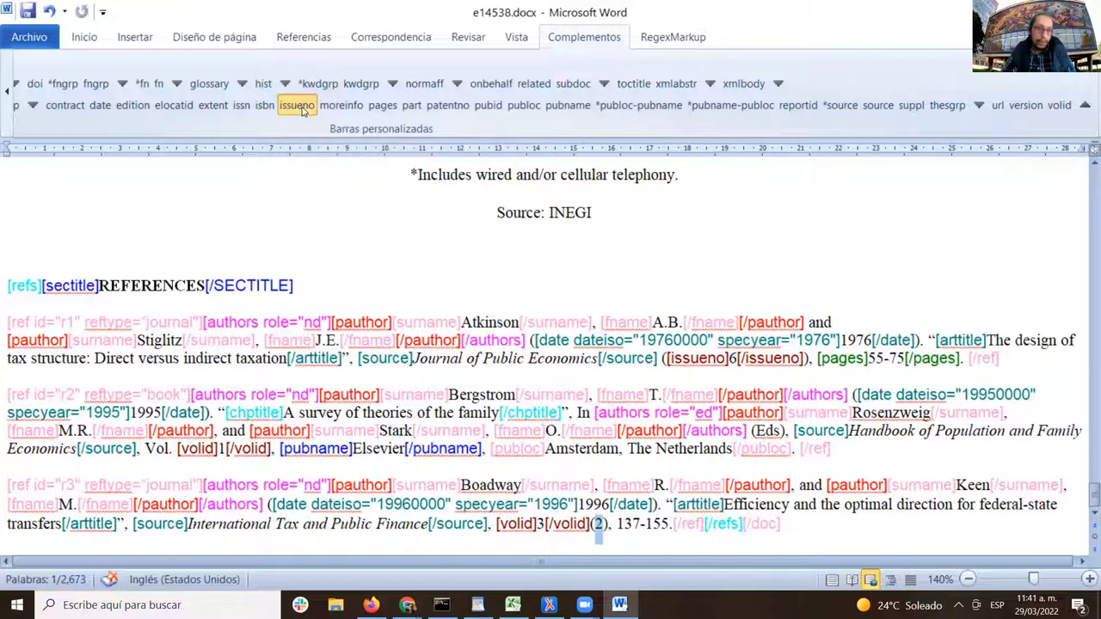
{"action": "left_click", "coordinate": [300, 107]}
{"action": "left_click", "coordinate": [301, 107]}
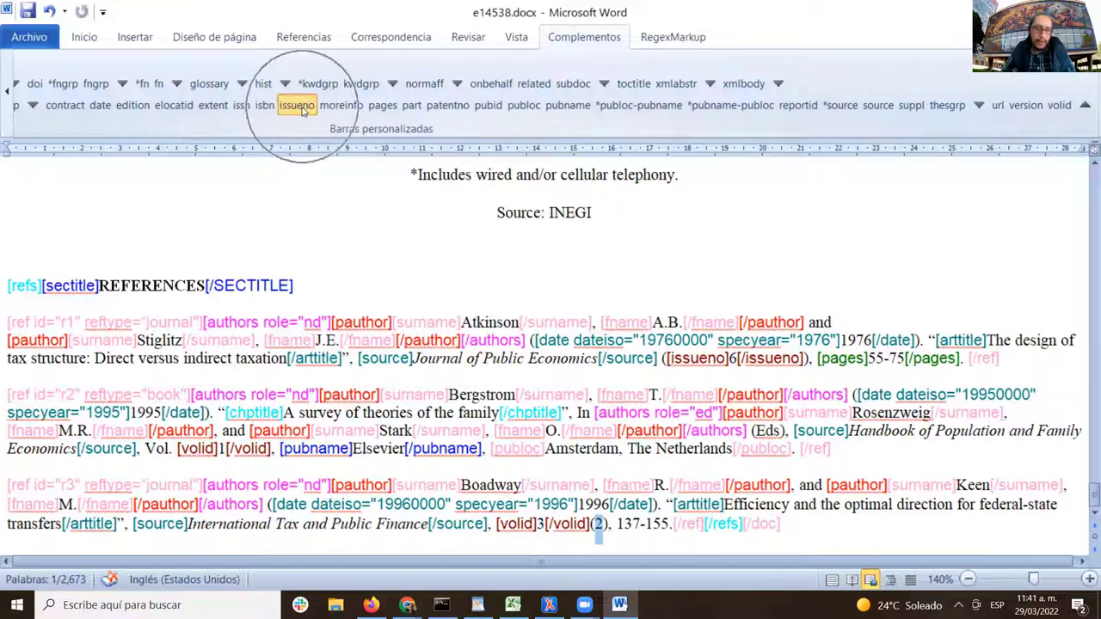
{"action": "left_click", "coordinate": [301, 108]}
{"action": "left_click", "coordinate": [301, 107]}
{"action": "left_click", "coordinate": [301, 107]}
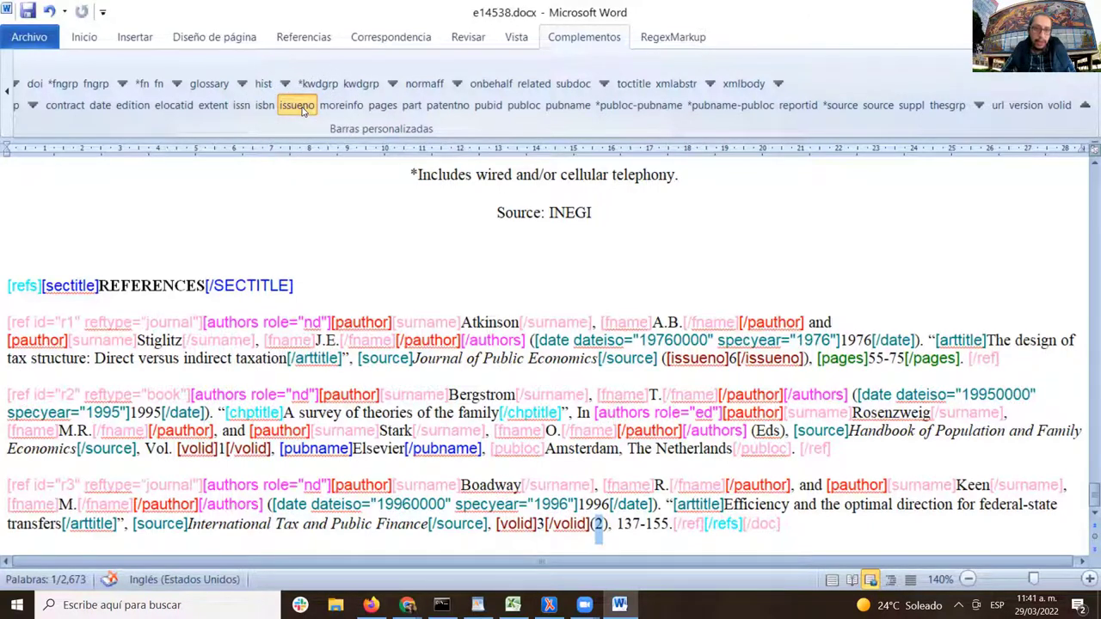
{"action": "left_click", "coordinate": [301, 108]}
{"action": "left_click", "coordinate": [301, 107]}
{"action": "left_click", "coordinate": [301, 108]}
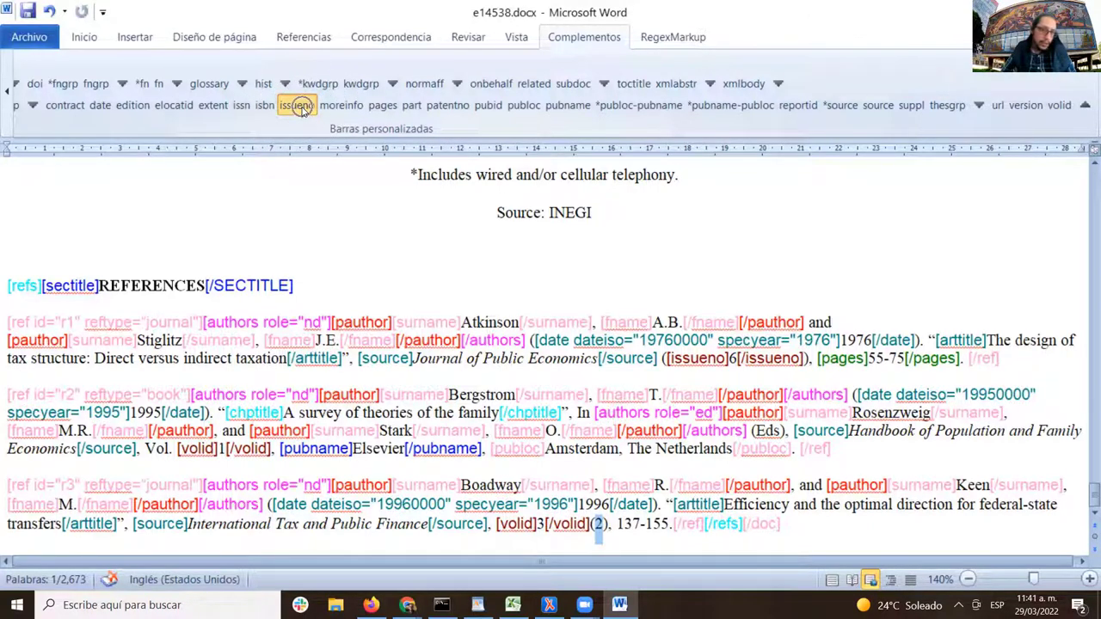
{"action": "left_click", "coordinate": [301, 109]}
{"action": "left_click", "coordinate": [301, 109]}
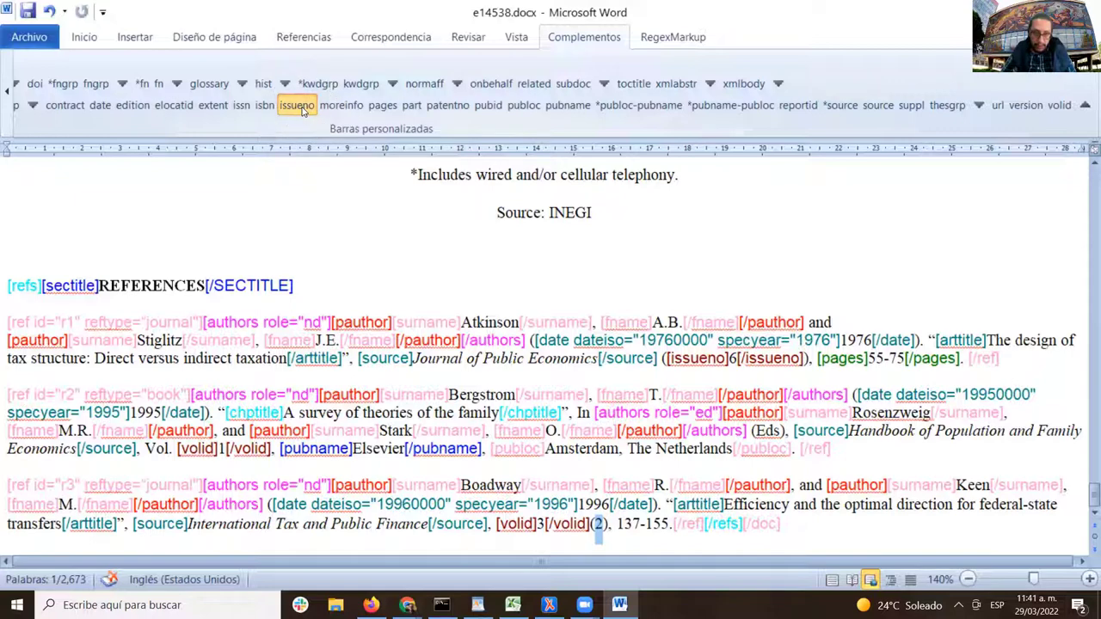
{"action": "left_click", "coordinate": [301, 108]}
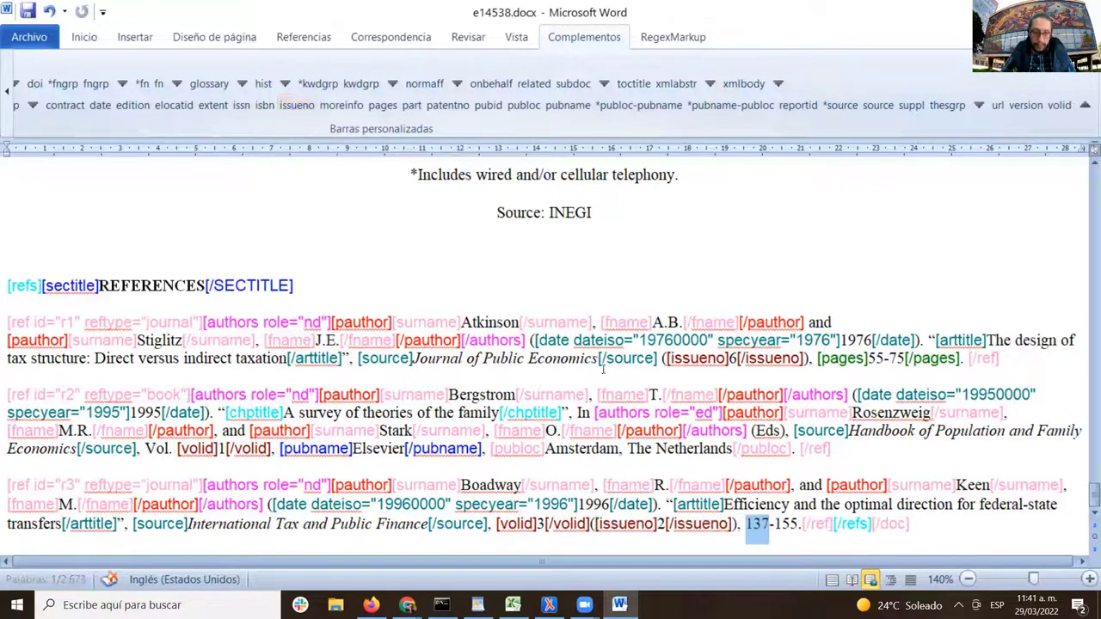
- Tag the page range 137-155 in the third reference as pages, leaving out the final period
{"action": "key", "text": "shift+Right"}
{"action": "key", "text": "shift+Right"}
{"action": "key", "text": "shift+Right"}
{"action": "key", "text": "shift+Right"}
{"action": "key", "text": "shift+Right"}
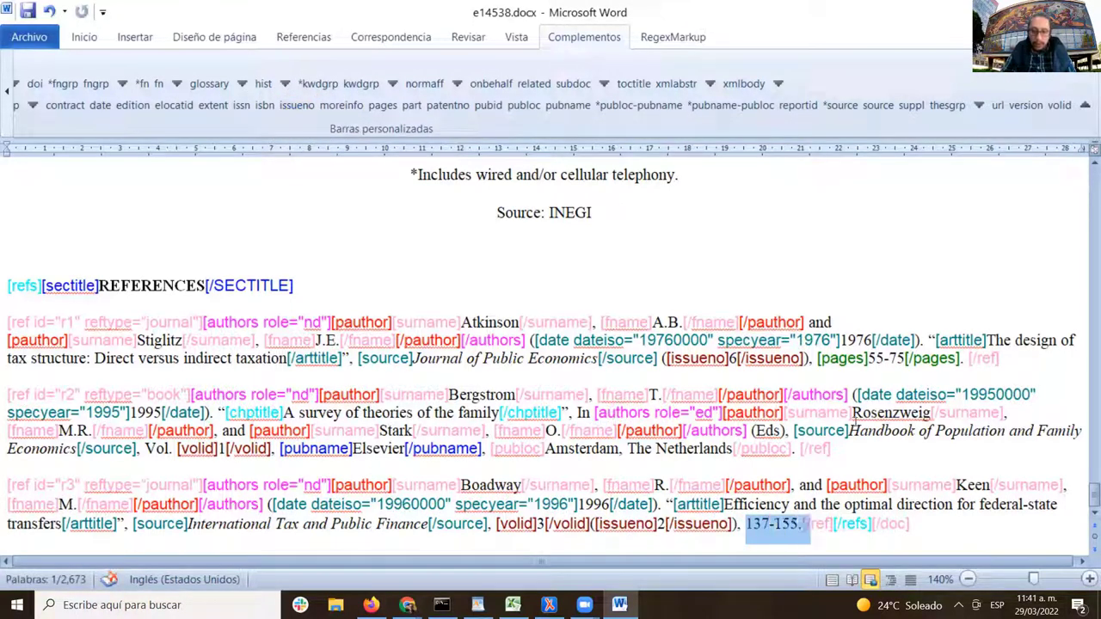
{"action": "key", "text": "shift+Left"}
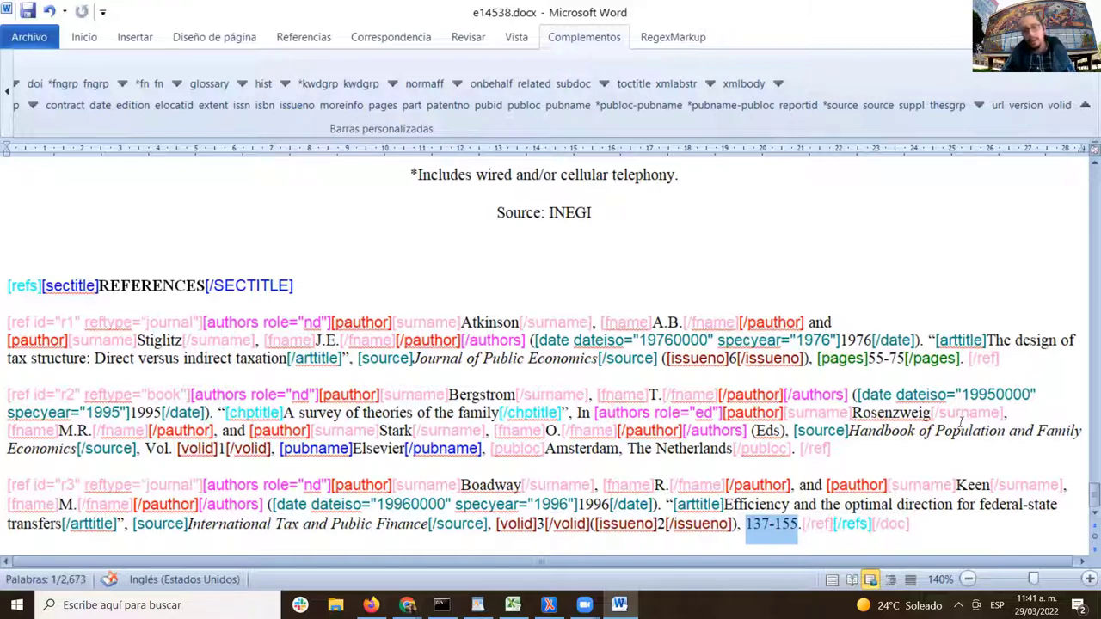
{"action": "left_click", "coordinate": [381, 107]}
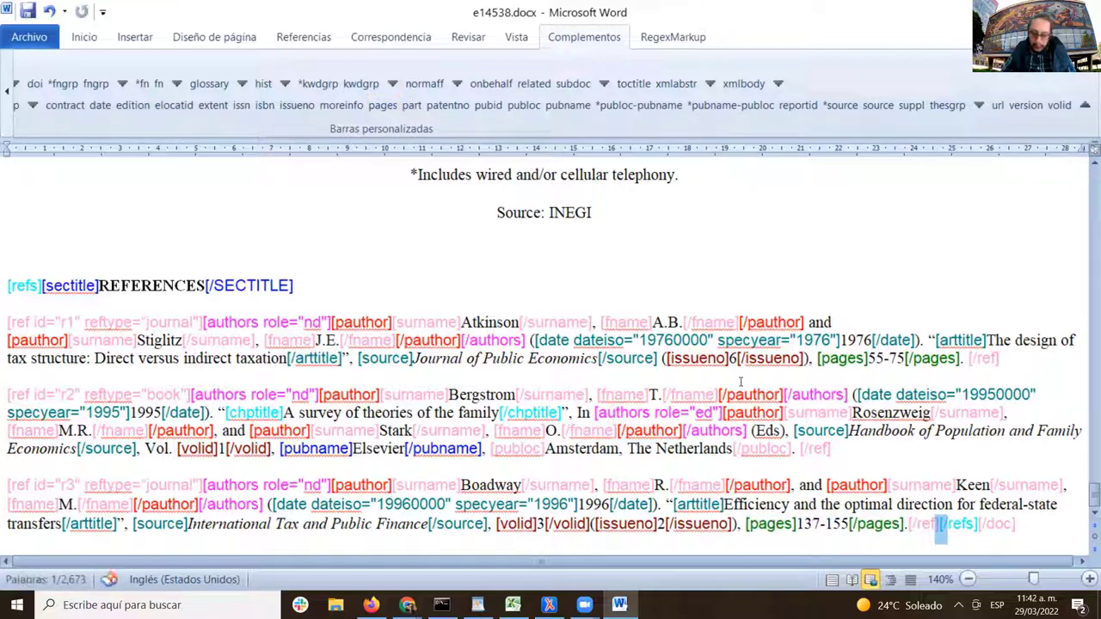
- Bring the first SciELO tags back into view and save the document with its marked-up references
{"action": "left_click", "coordinate": [390, 112]}
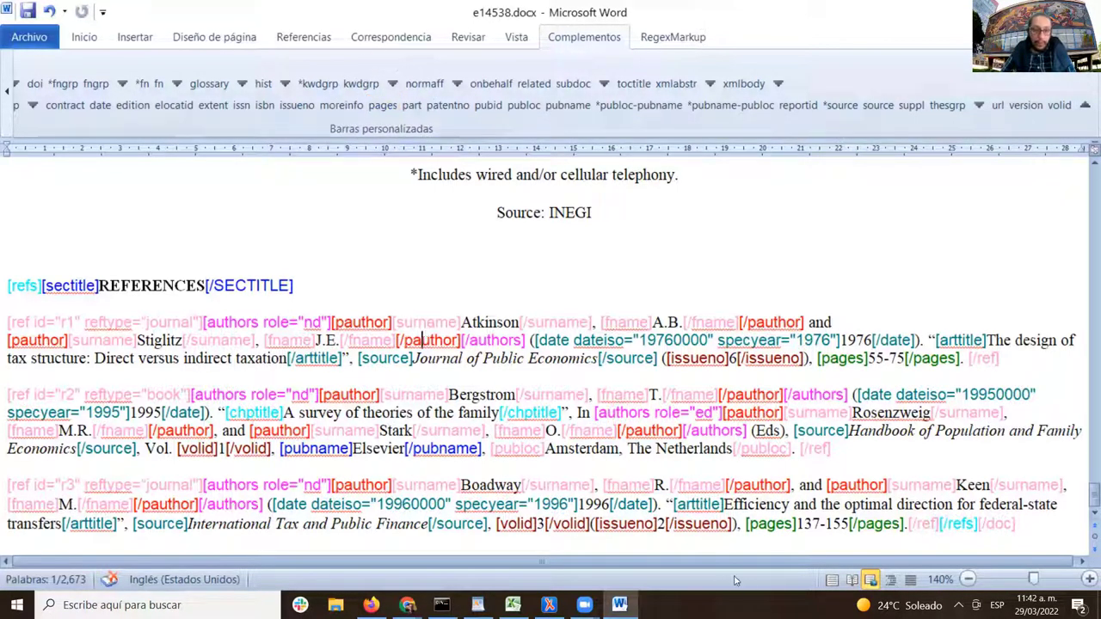
{"action": "left_click", "coordinate": [422, 341]}
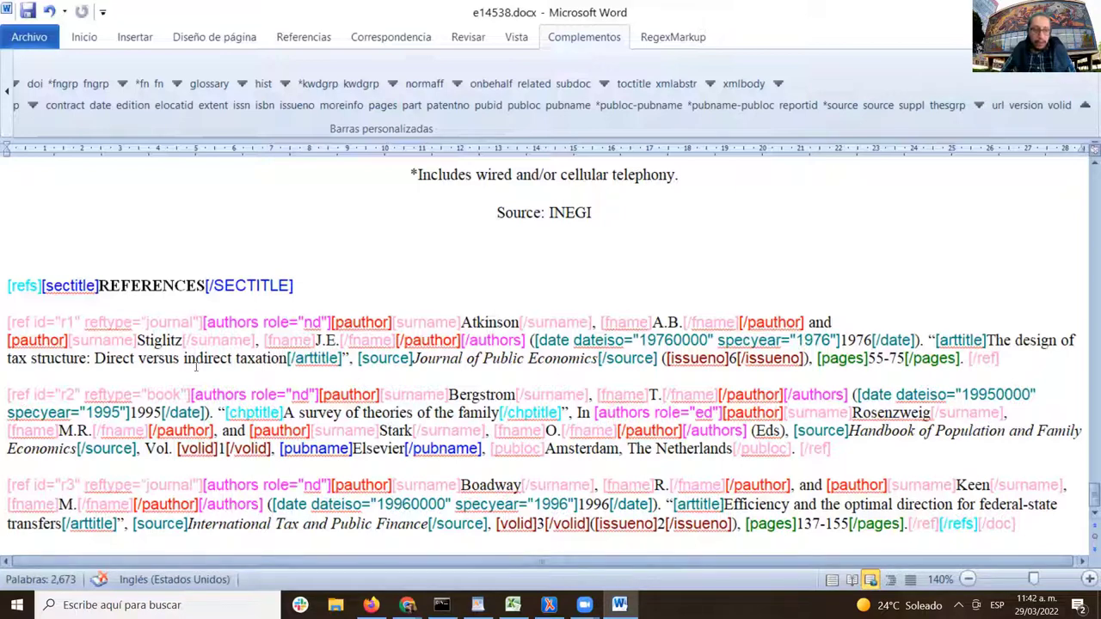
{"action": "left_click", "coordinate": [6, 87]}
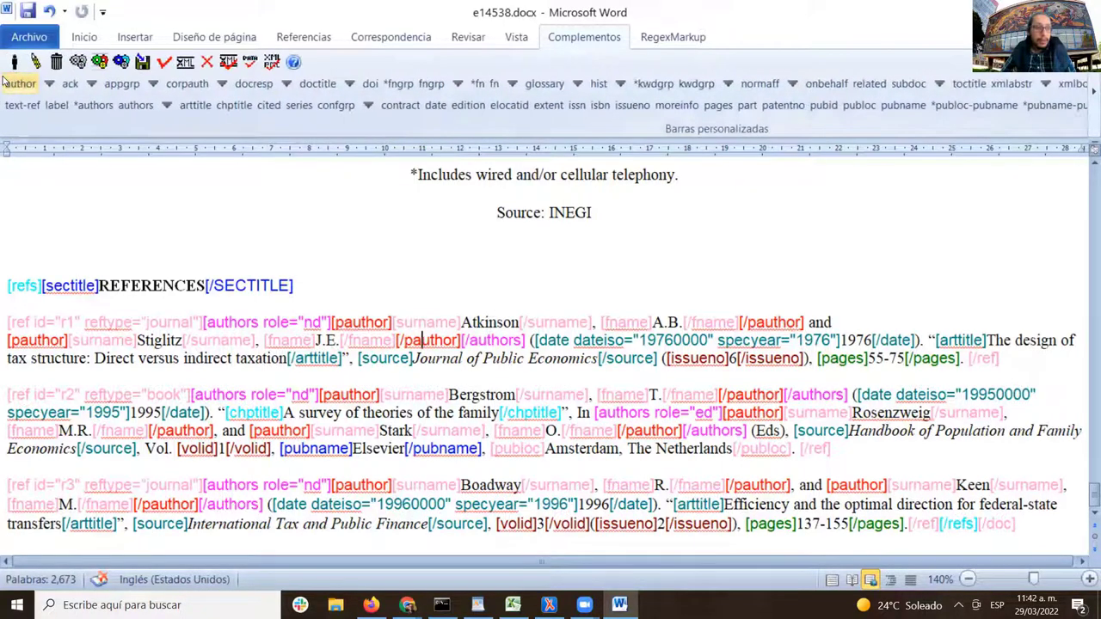
{"action": "left_click", "coordinate": [27, 12]}
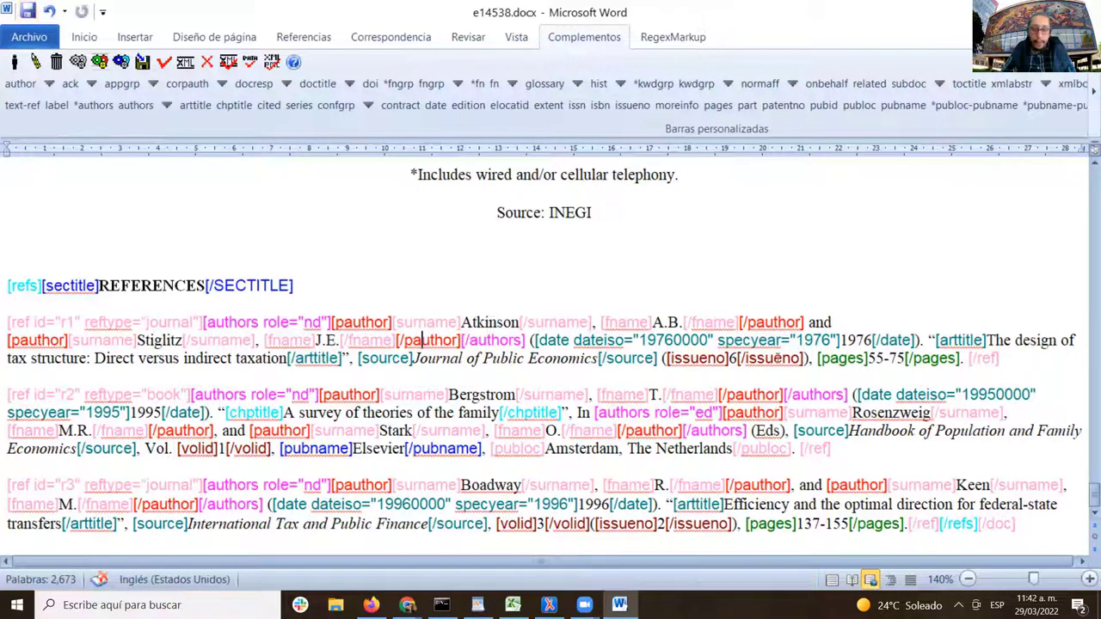
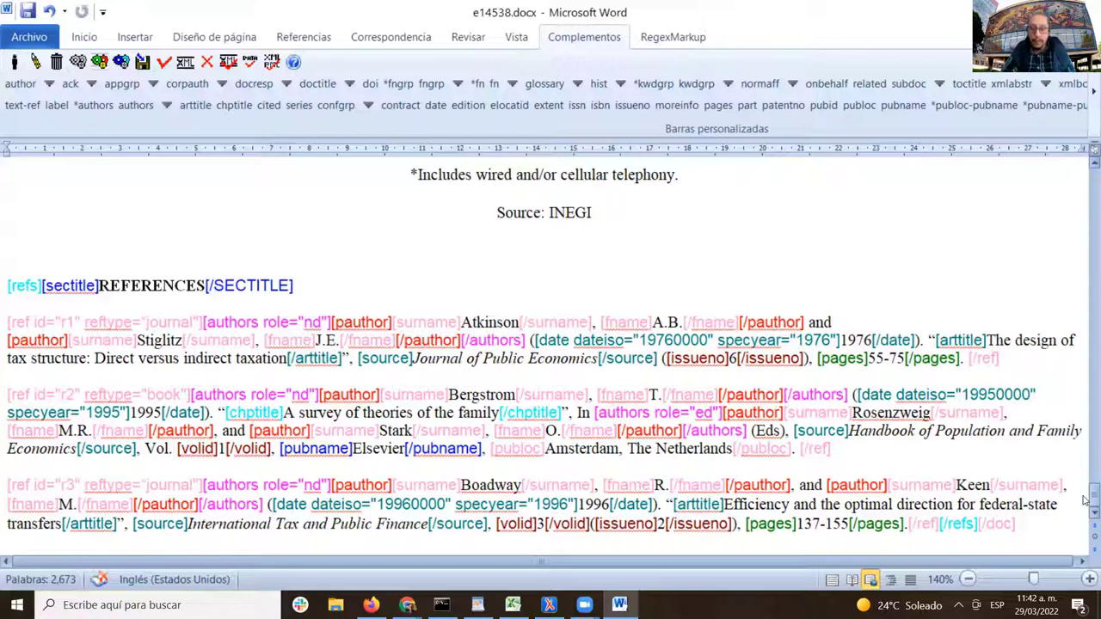
- Examine the body from the introduction to the references for highlighted citations, links, equations, table mentions and tables
{"action": "left_click_drag", "start_coordinate": [1086, 501], "coordinate": [1086, 253]}
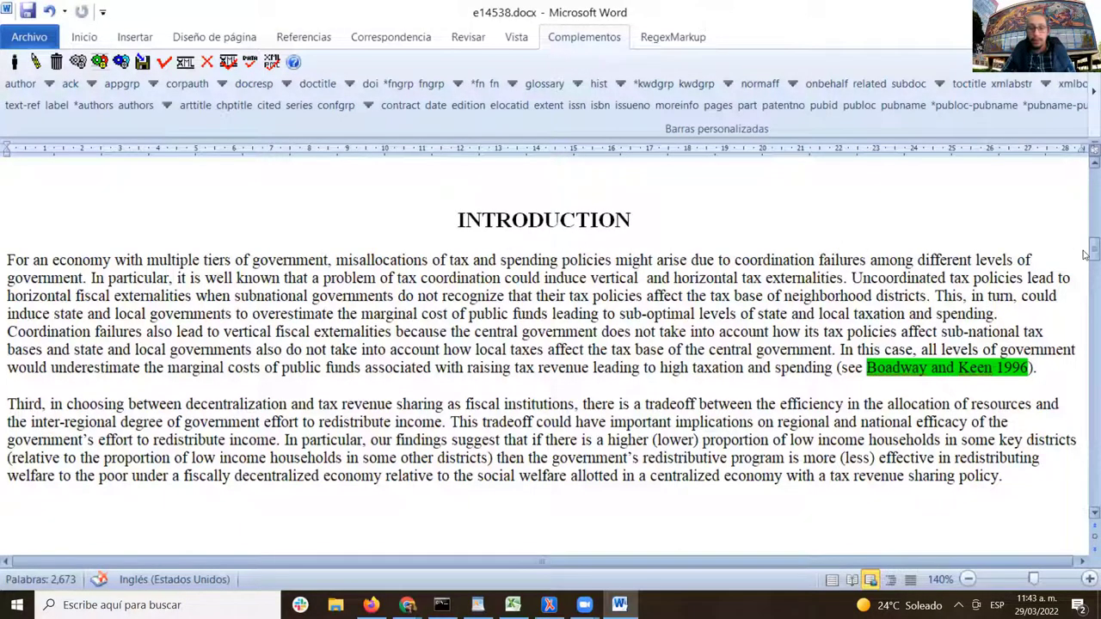
{"action": "mouse_move", "coordinate": [1086, 254]}
{"action": "left_mouse_down"}
{"action": "mouse_move", "coordinate": [1087, 332]}
{"action": "mouse_move", "coordinate": [1087, 258]}
{"action": "left_mouse_up"}
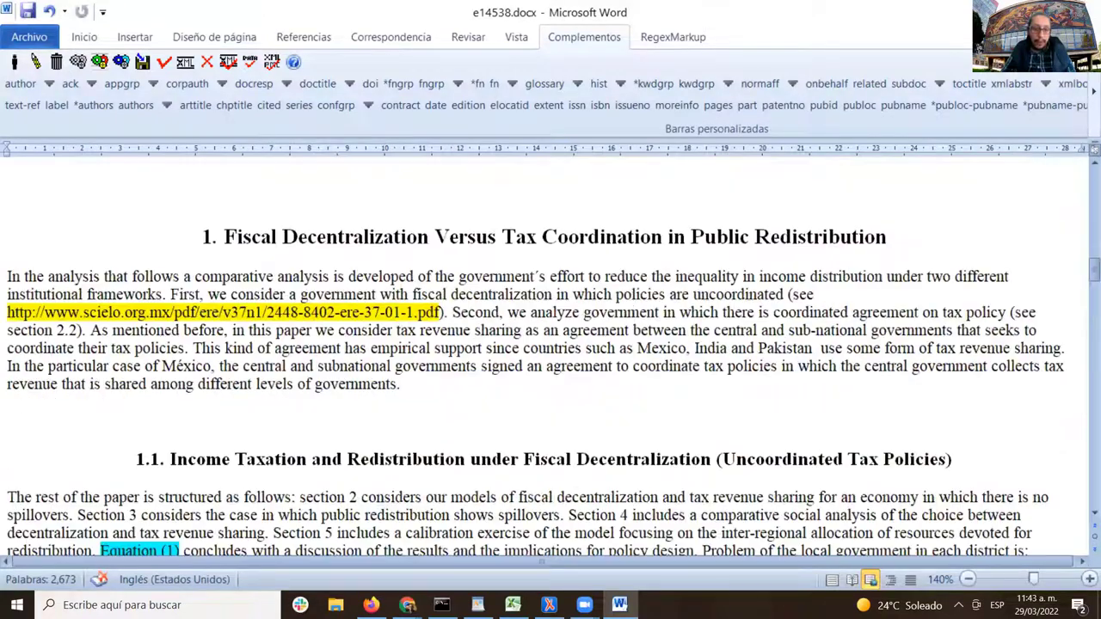
{"action": "scroll", "coordinate": [752, 325], "scroll_direction": "up", "scroll_amount": 7}
{"action": "scroll", "coordinate": [752, 325], "scroll_direction": "down", "scroll_amount": 12}
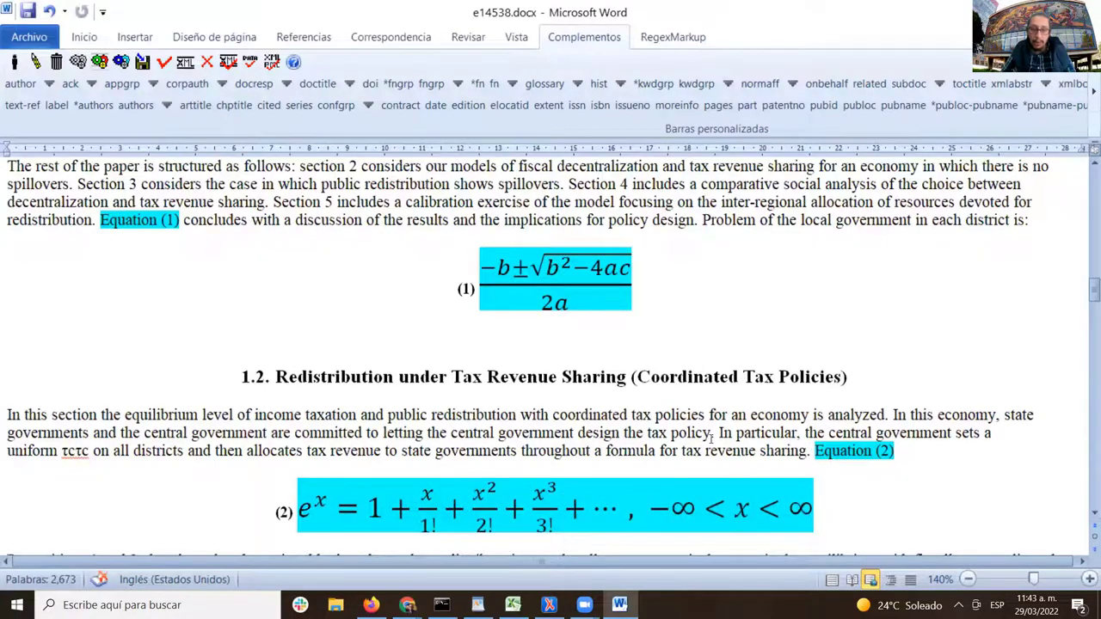
{"action": "scroll", "coordinate": [809, 450], "scroll_direction": "down", "scroll_amount": 15}
{"action": "scroll", "coordinate": [672, 320], "scroll_direction": "up", "scroll_amount": 15}
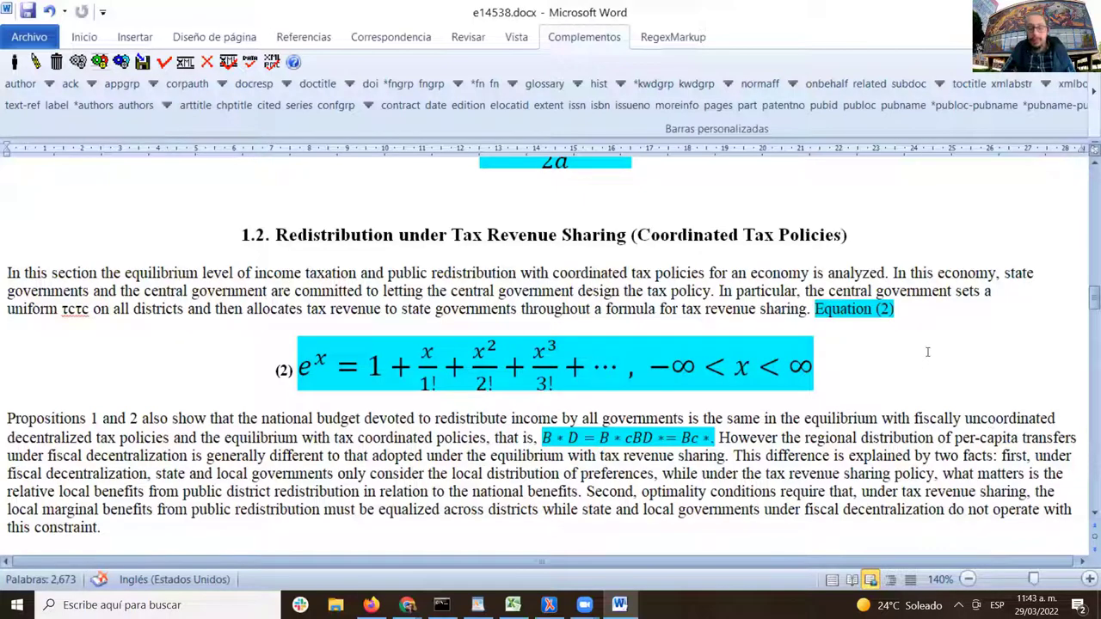
{"action": "scroll", "coordinate": [927, 354], "scroll_direction": "down", "scroll_amount": 4}
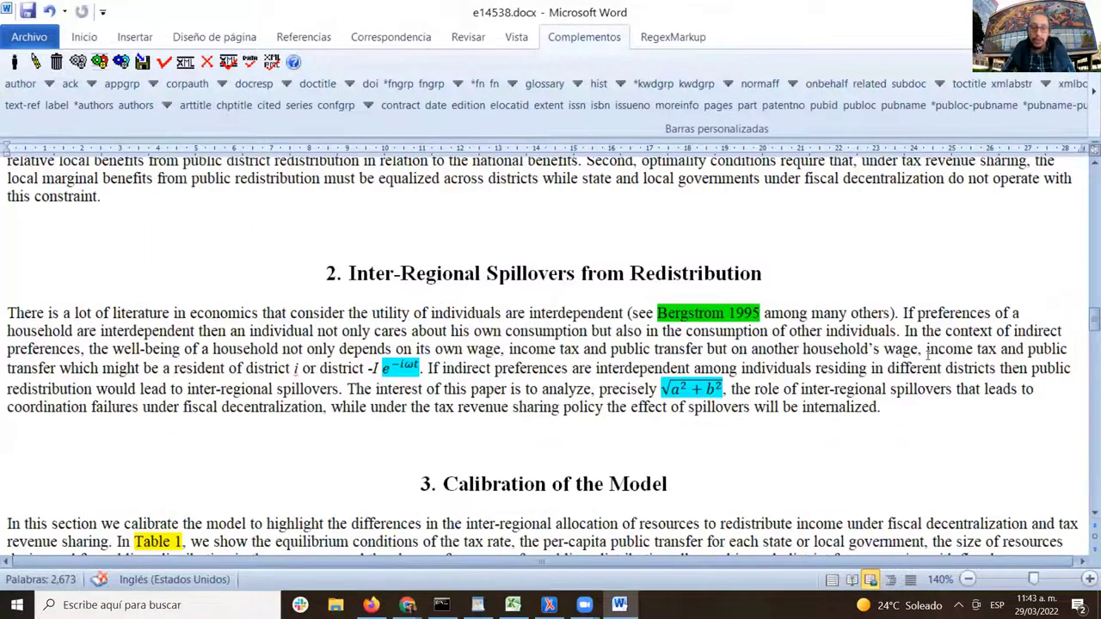
{"action": "left_click_drag", "start_coordinate": [658, 219], "coordinate": [761, 220]}
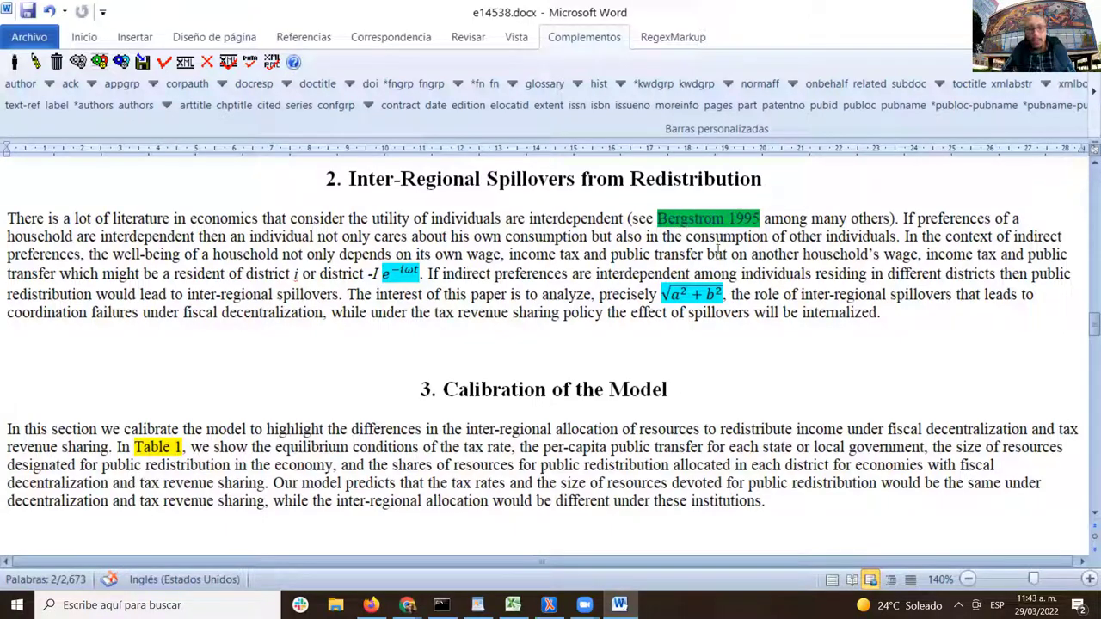
{"action": "scroll", "coordinate": [856, 283], "scroll_direction": "down", "scroll_amount": 4}
{"action": "scroll", "coordinate": [856, 297], "scroll_direction": "down", "scroll_amount": 15}
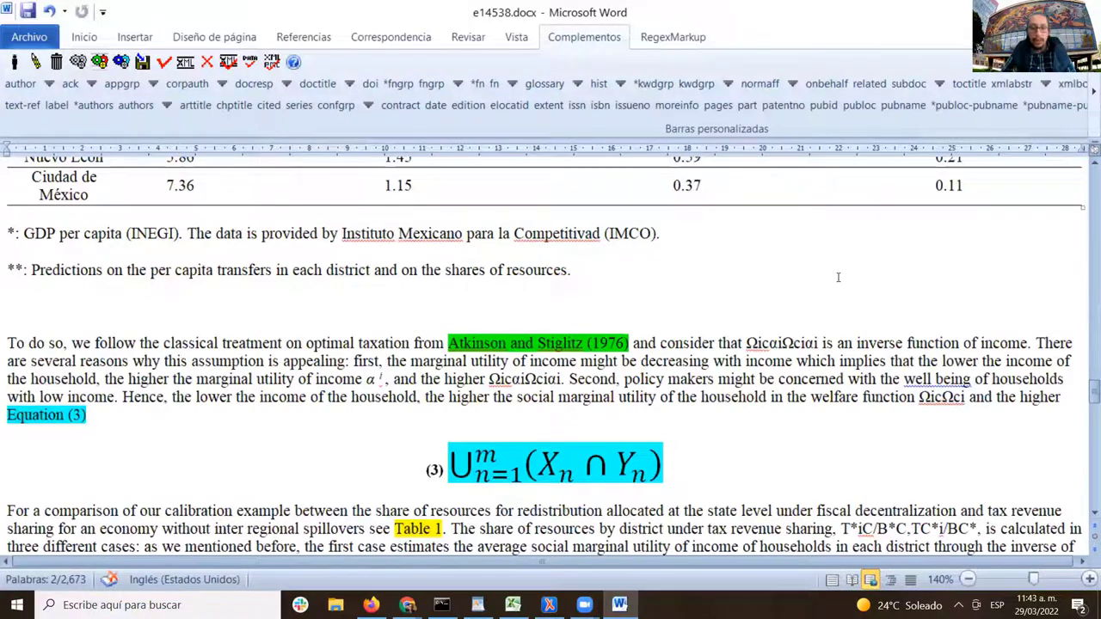
{"action": "left_click", "coordinate": [778, 344]}
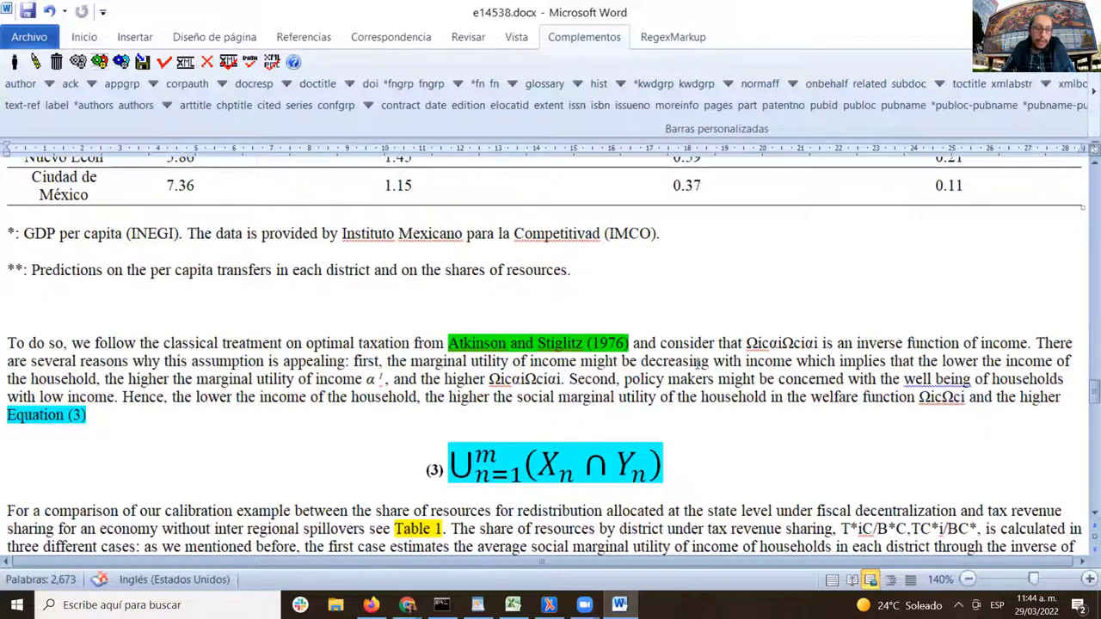
{"action": "scroll", "coordinate": [697, 362], "scroll_direction": "up", "scroll_amount": 15}
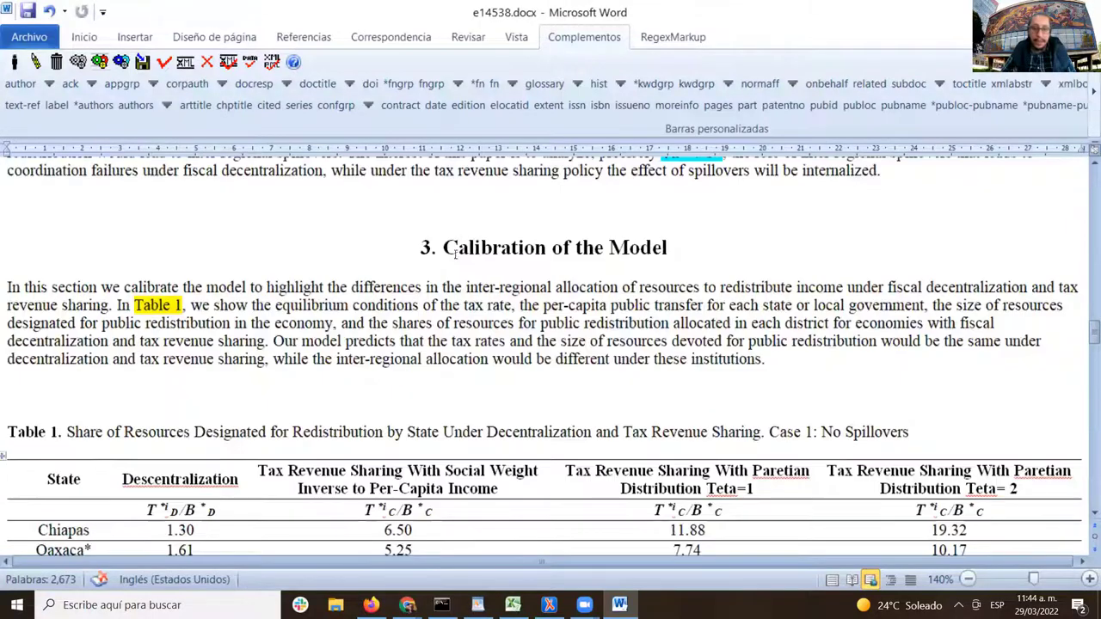
{"action": "scroll", "coordinate": [812, 334], "scroll_direction": "down", "scroll_amount": 20}
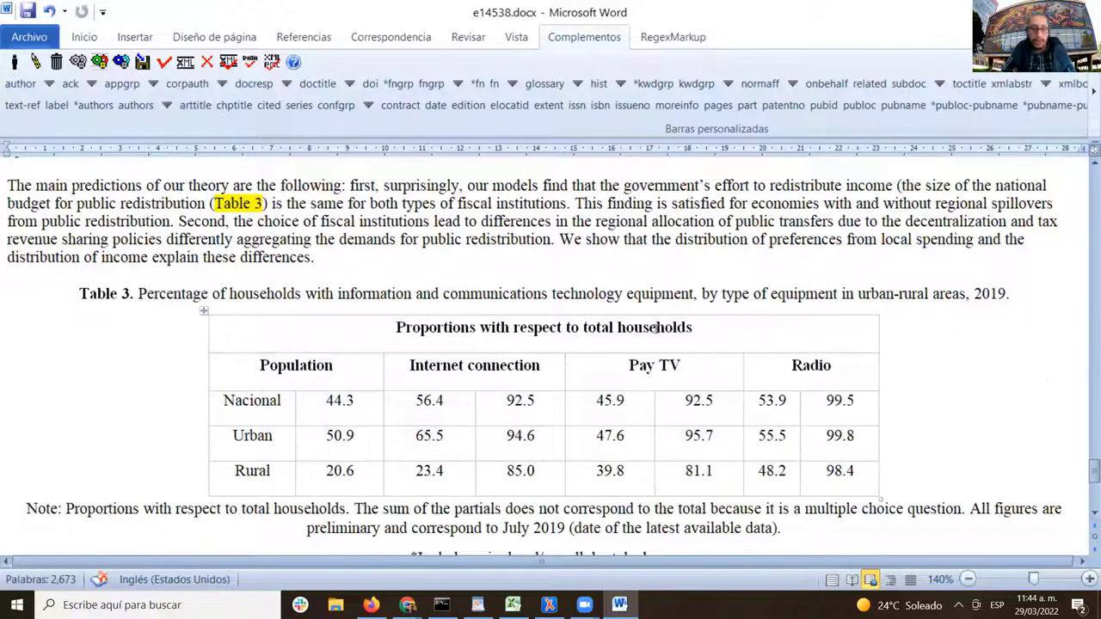
{"action": "scroll", "coordinate": [982, 280], "scroll_direction": "down", "scroll_amount": 3}
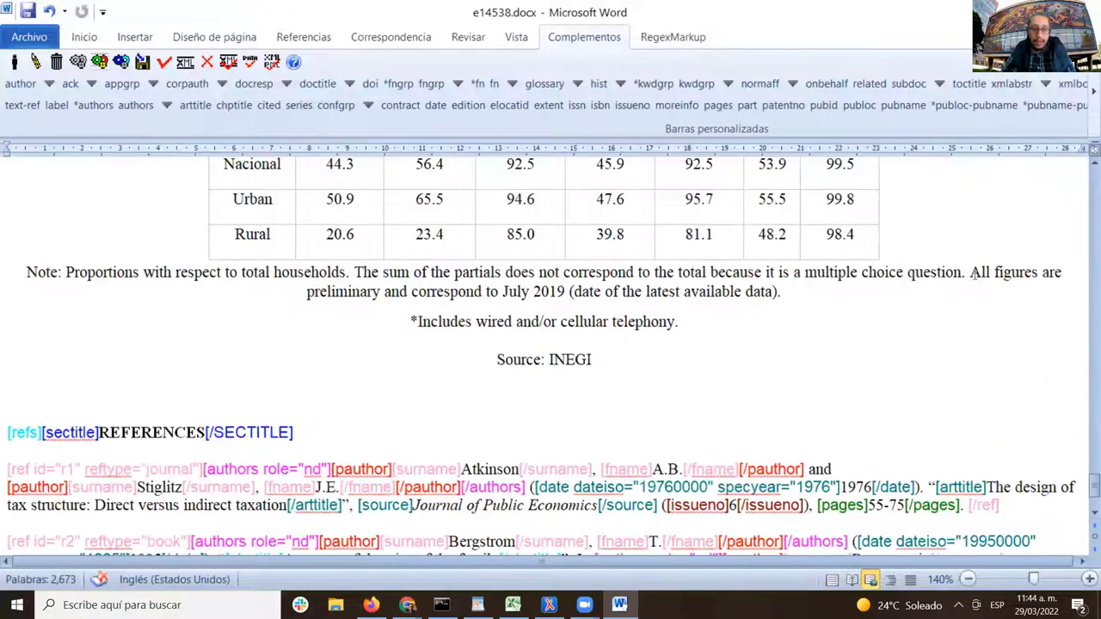
- Go back through the body to the introduction and examine its highlighted citation and the start of section 1
{"action": "scroll", "coordinate": [973, 320], "scroll_direction": "up", "scroll_amount": 20}
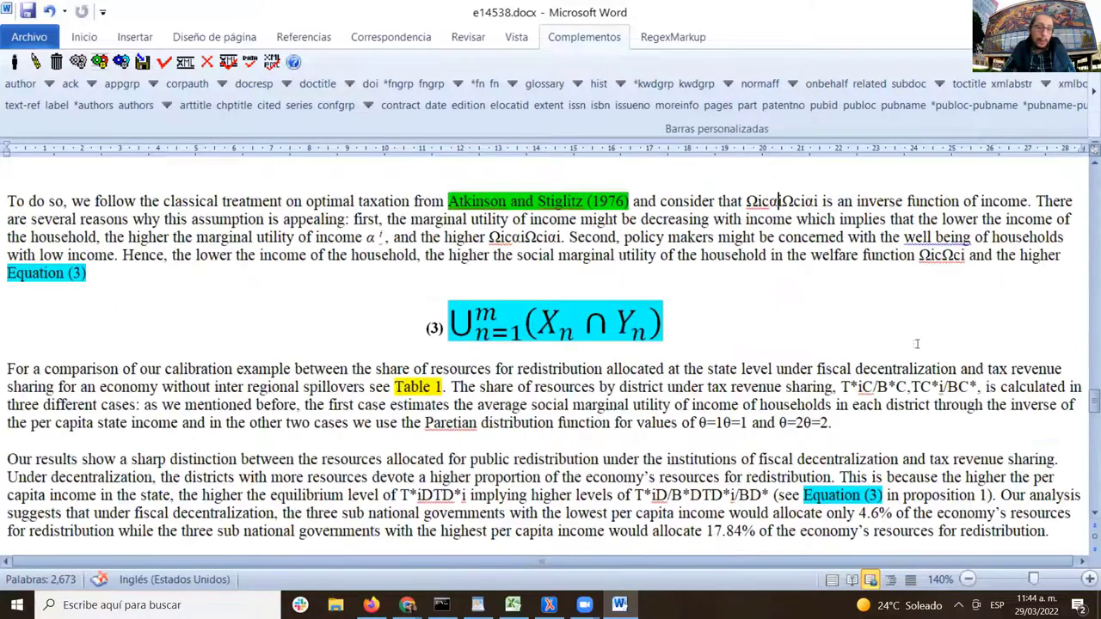
{"action": "scroll", "coordinate": [876, 312], "scroll_direction": "up", "scroll_amount": 20}
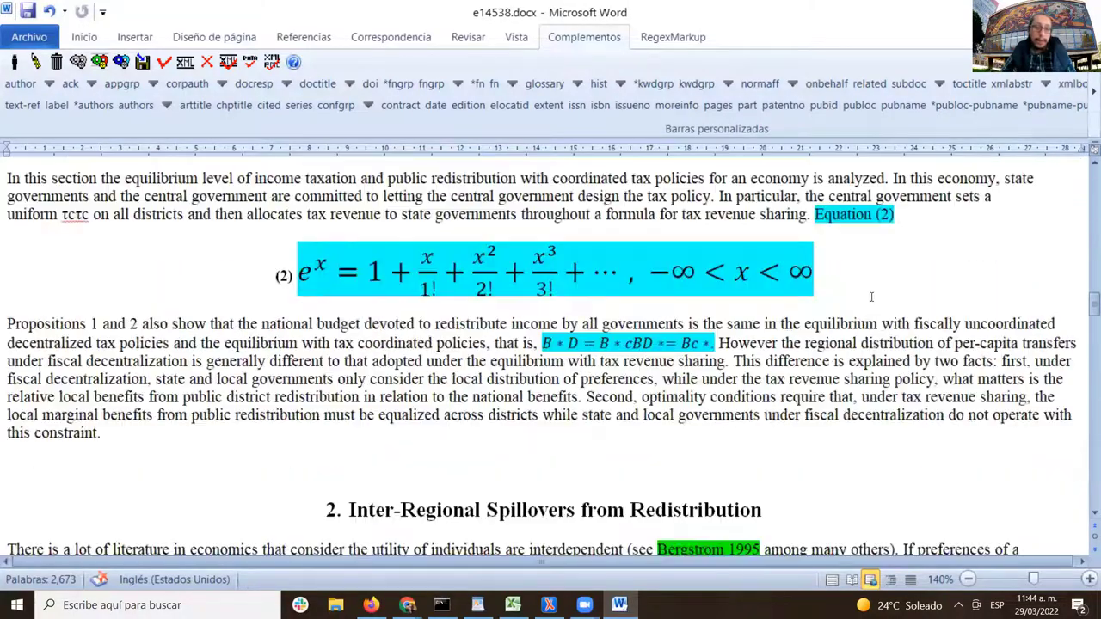
{"action": "scroll", "coordinate": [872, 297], "scroll_direction": "up", "scroll_amount": 8}
{"action": "scroll", "coordinate": [870, 299], "scroll_direction": "up", "scroll_amount": 1}
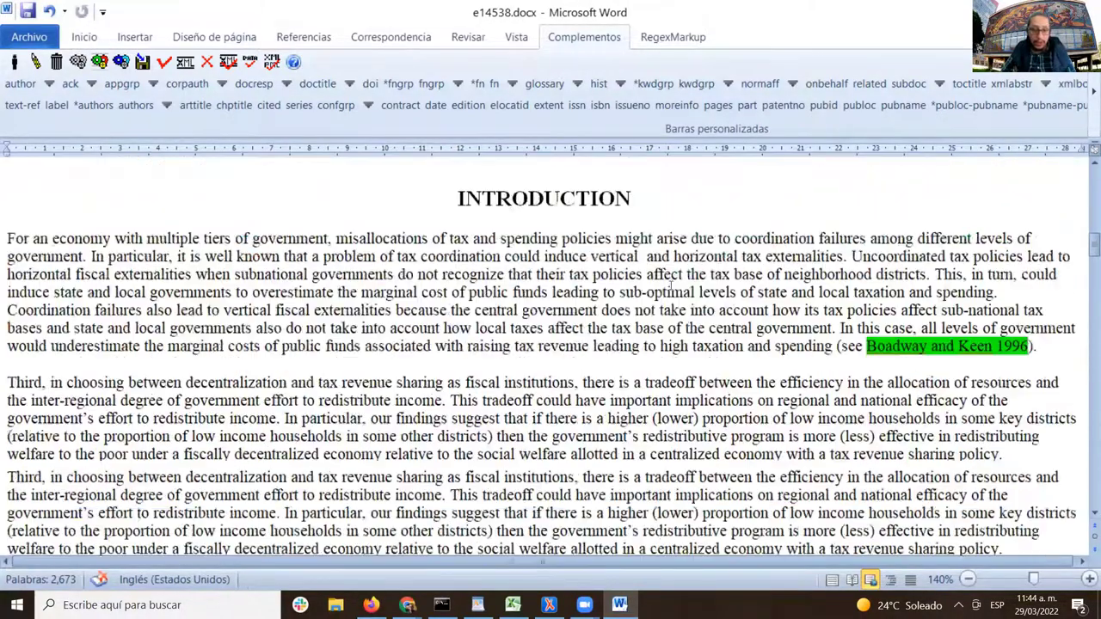
{"action": "scroll", "coordinate": [830, 305], "scroll_direction": "down", "scroll_amount": 2}
{"action": "left_click_drag", "start_coordinate": [864, 250], "coordinate": [1029, 253]}
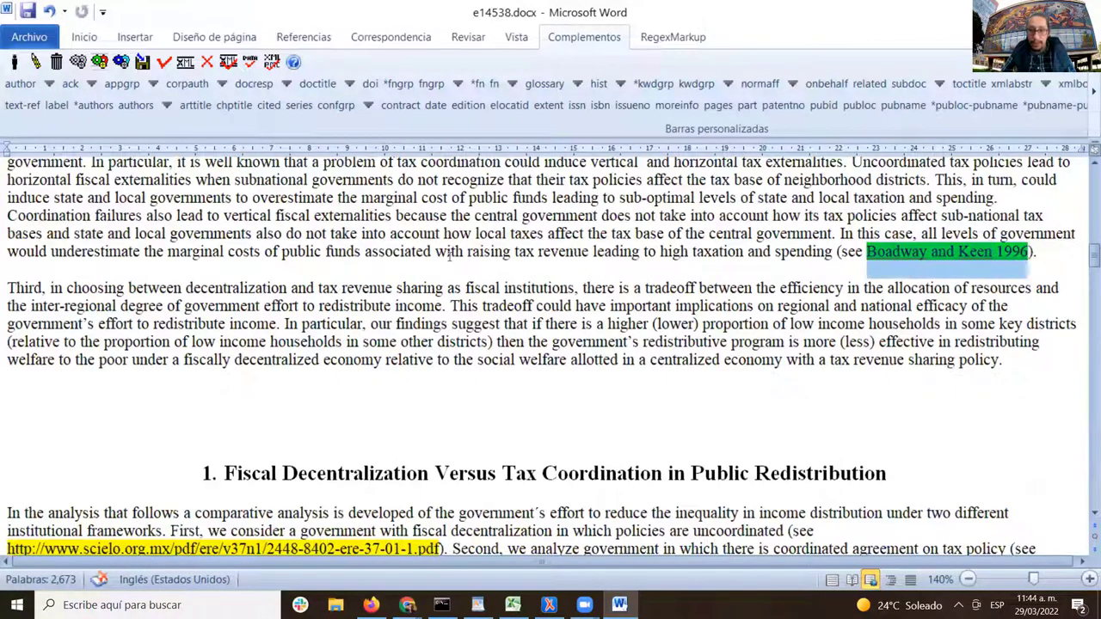
{"action": "left_click", "coordinate": [449, 251]}
{"action": "scroll", "coordinate": [481, 264], "scroll_direction": "down", "scroll_amount": 3}
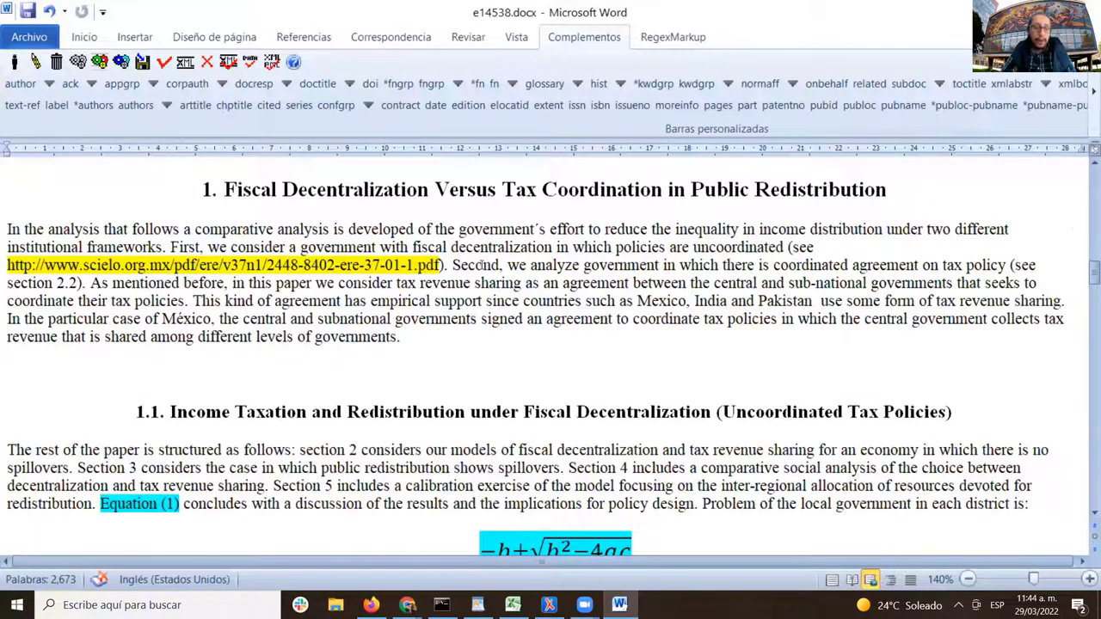
{"action": "scroll", "coordinate": [738, 370], "scroll_direction": "up", "scroll_amount": 3}
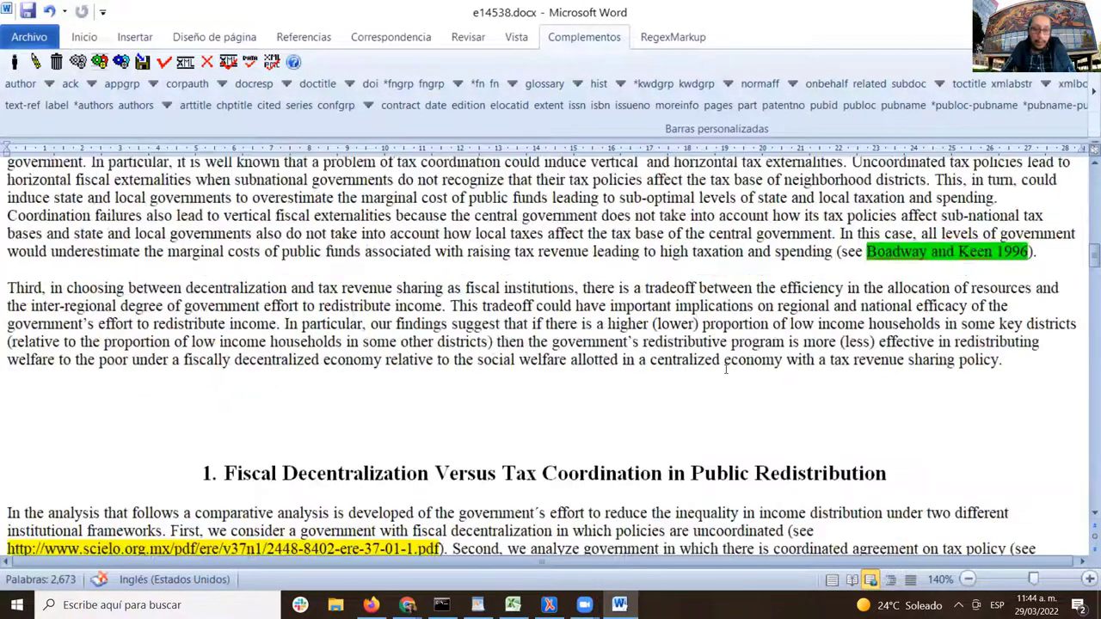
{"action": "scroll", "coordinate": [725, 369], "scroll_direction": "down", "scroll_amount": 2}
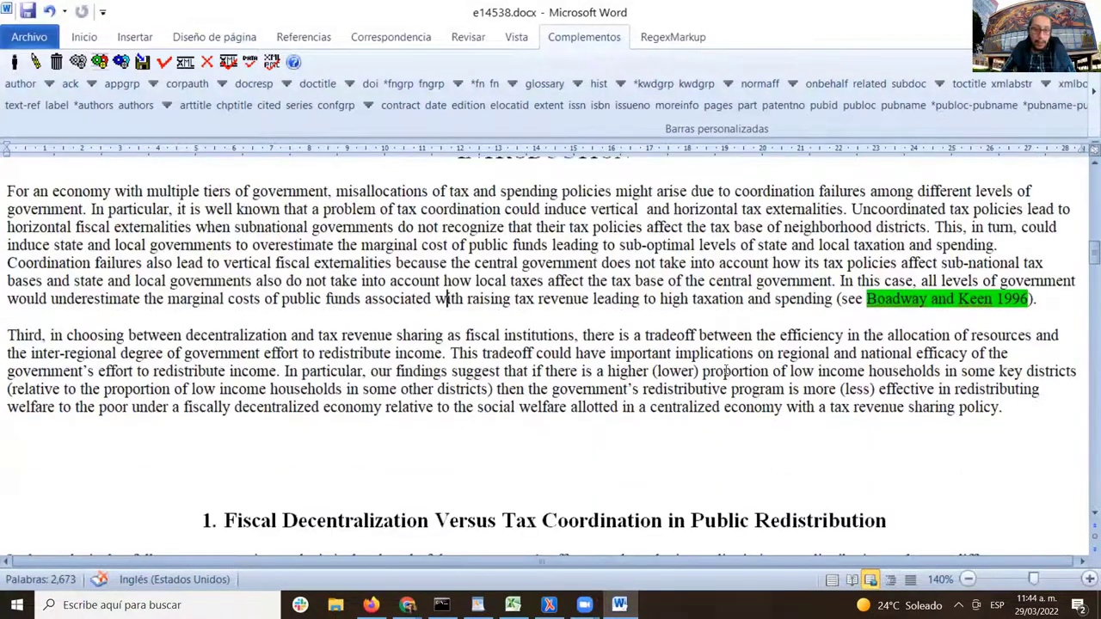
{"action": "scroll", "coordinate": [725, 369], "scroll_direction": "up", "scroll_amount": 2}
{"action": "scroll", "coordinate": [749, 371], "scroll_direction": "down", "scroll_amount": 1}
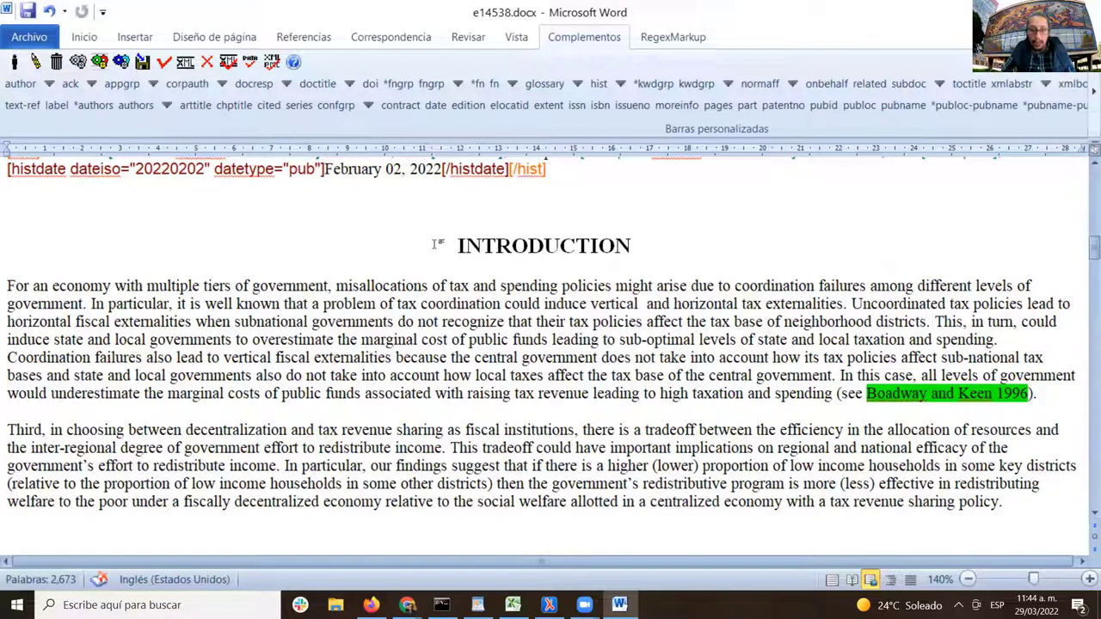
- Select the article body starting at the INTRODUCTION heading and extending down through the numbered sections
{"action": "left_click", "coordinate": [882, 322], "text": "shift"}
{"action": "scroll", "coordinate": [929, 325], "scroll_direction": "down", "scroll_amount": 3}
{"action": "scroll", "coordinate": [928, 325], "scroll_direction": "down", "scroll_amount": 20}
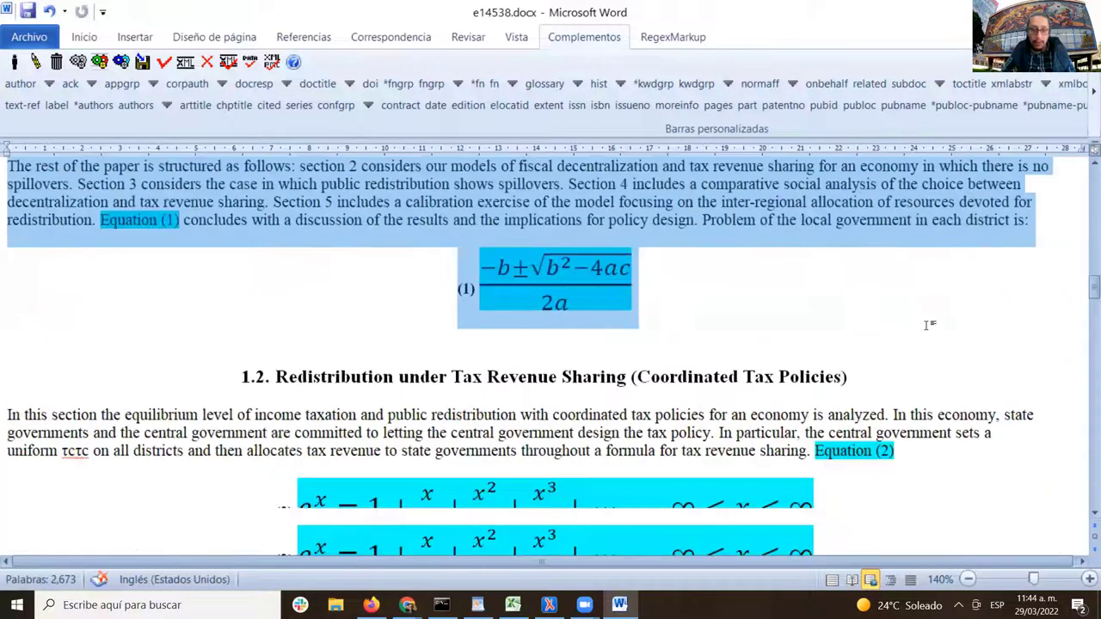
- Extend the body text selection through the "Source: INEGI" line under Table 3, stopping before the references
{"action": "scroll", "coordinate": [925, 327], "scroll_direction": "down", "scroll_amount": 20}
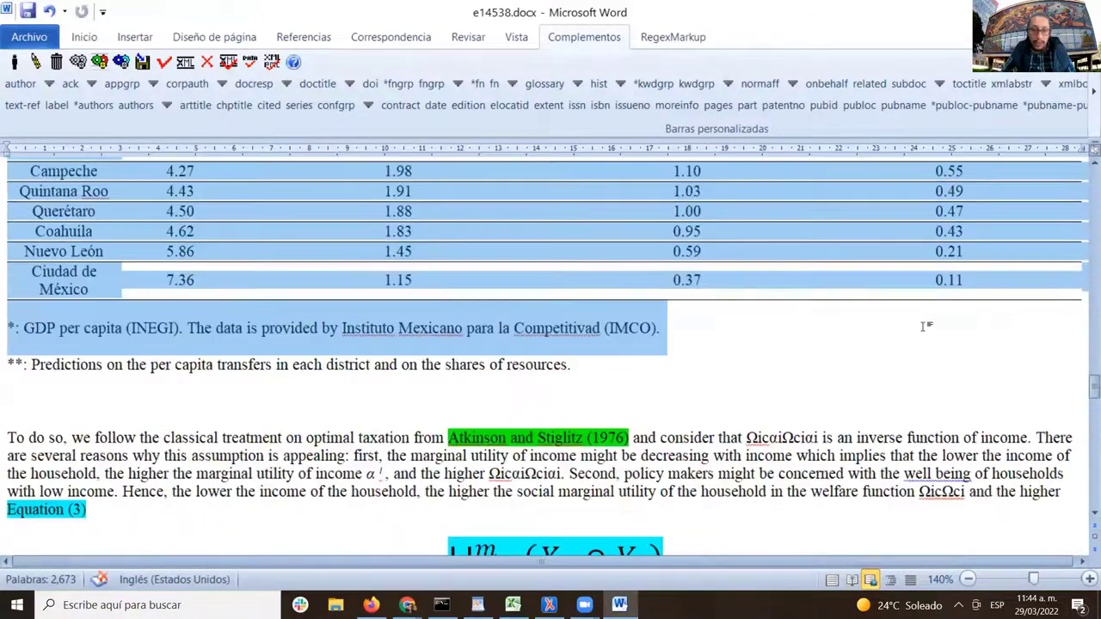
{"action": "scroll", "coordinate": [927, 325], "scroll_direction": "down", "scroll_amount": 15}
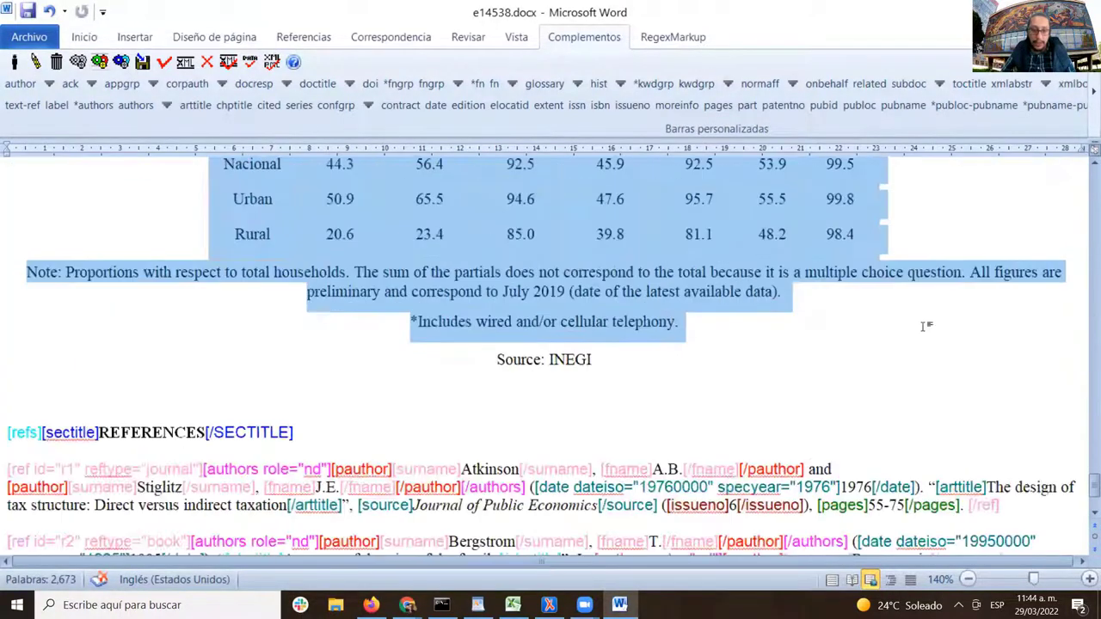
{"action": "left_click_drag", "start_coordinate": [927, 325], "coordinate": [919, 351]}
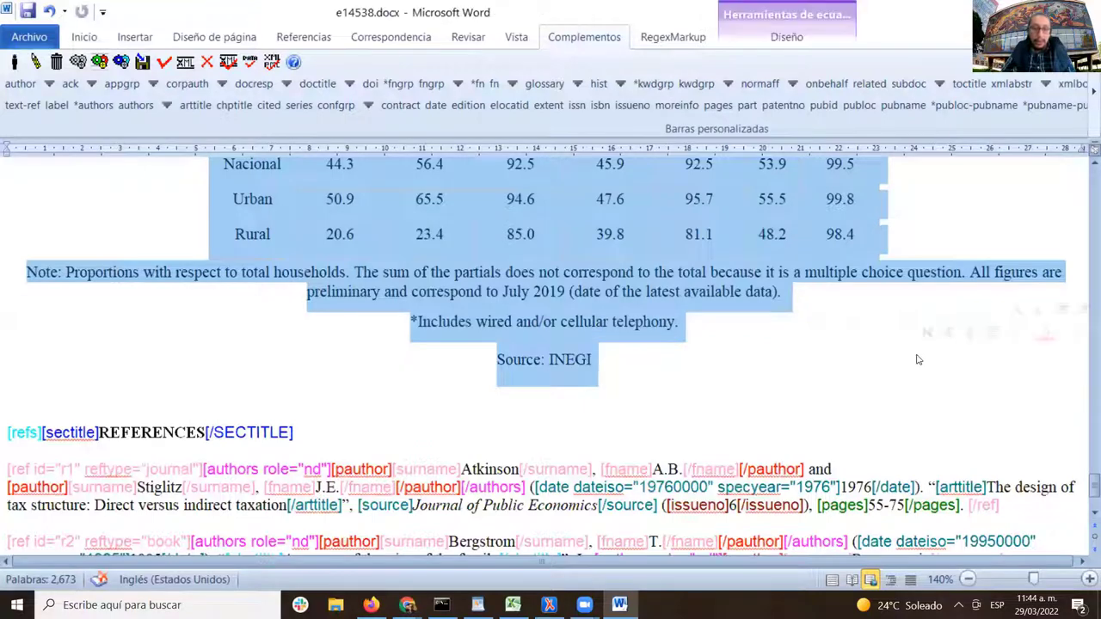
{"action": "scroll", "coordinate": [773, 361], "scroll_direction": "up", "scroll_amount": 4}
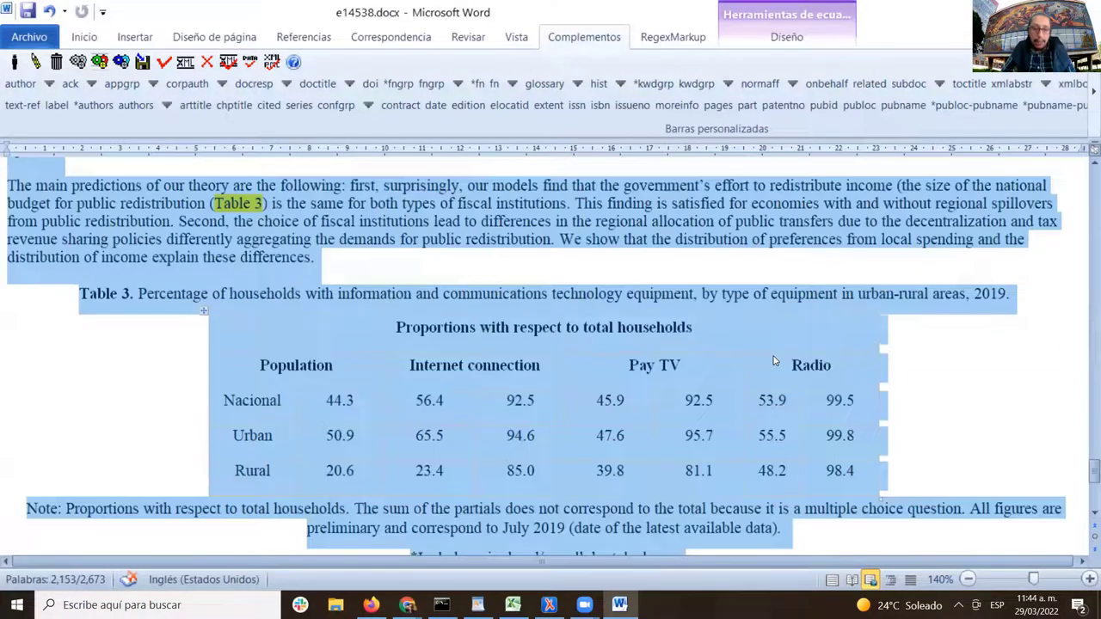
{"action": "scroll", "coordinate": [775, 361], "scroll_direction": "up", "scroll_amount": 3}
{"action": "scroll", "coordinate": [790, 364], "scroll_direction": "down", "scroll_amount": 5}
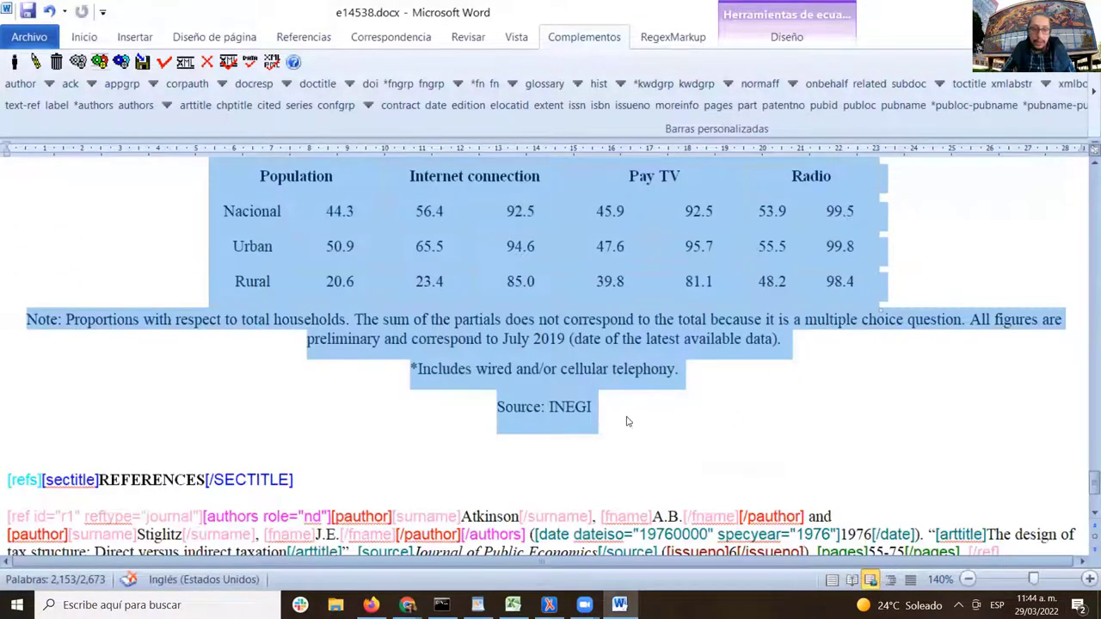
{"action": "scroll", "coordinate": [677, 409], "scroll_direction": "down", "scroll_amount": 1}
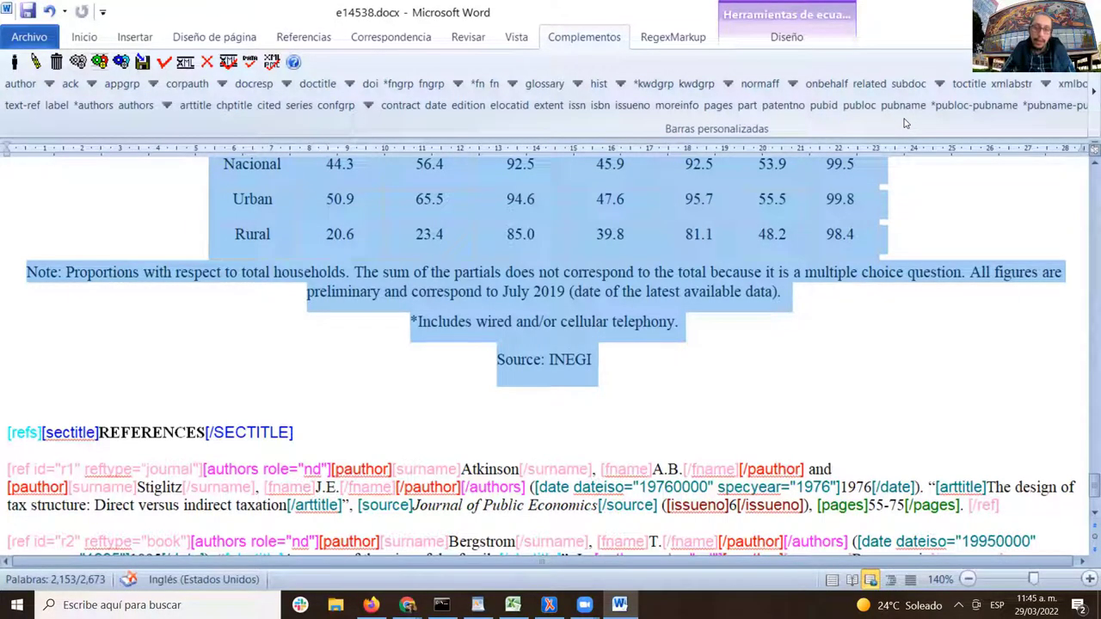
- Apply the xmlbody tag to the selected text, specifying that in-text citations are identified by author and date
{"action": "left_click", "coordinate": [1085, 105]}
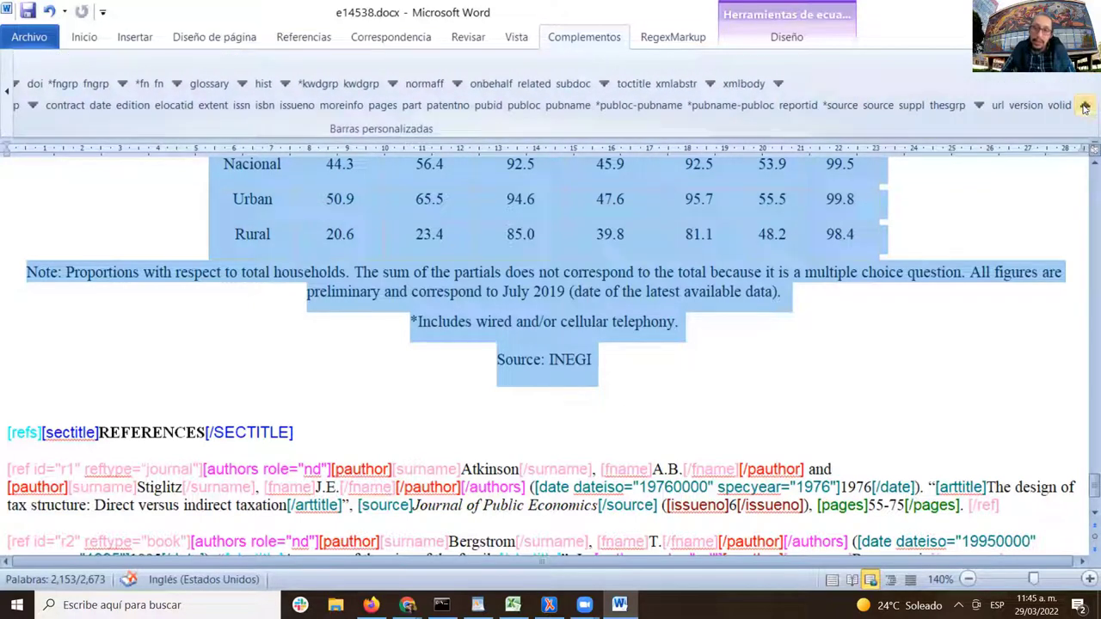
{"action": "left_click", "coordinate": [1085, 107]}
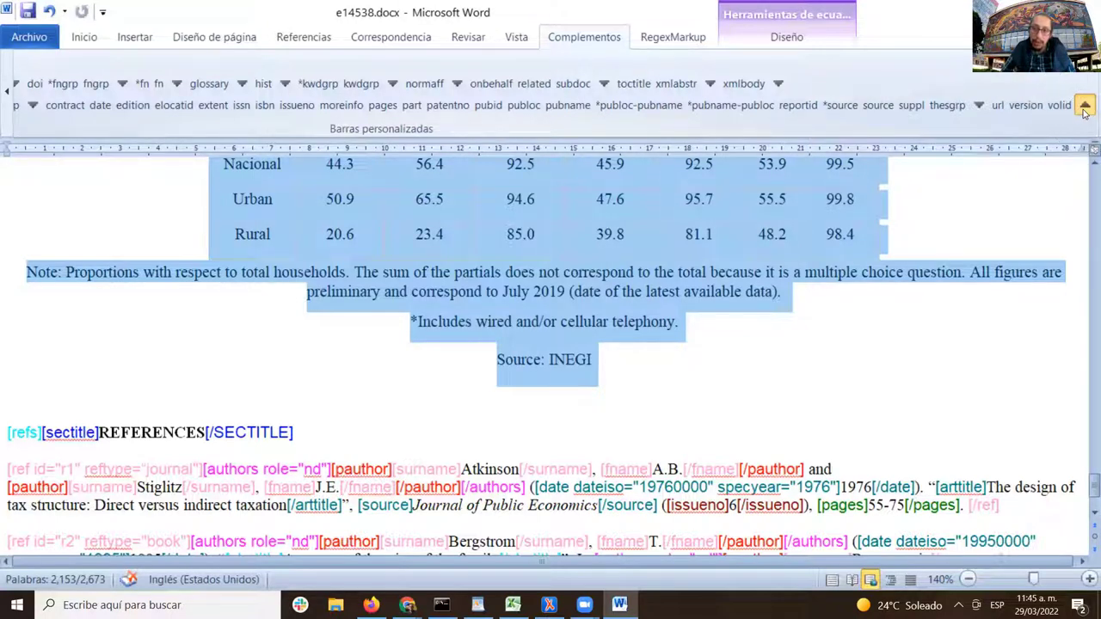
{"action": "left_click", "coordinate": [1085, 107]}
{"action": "left_click", "coordinate": [7, 84]}
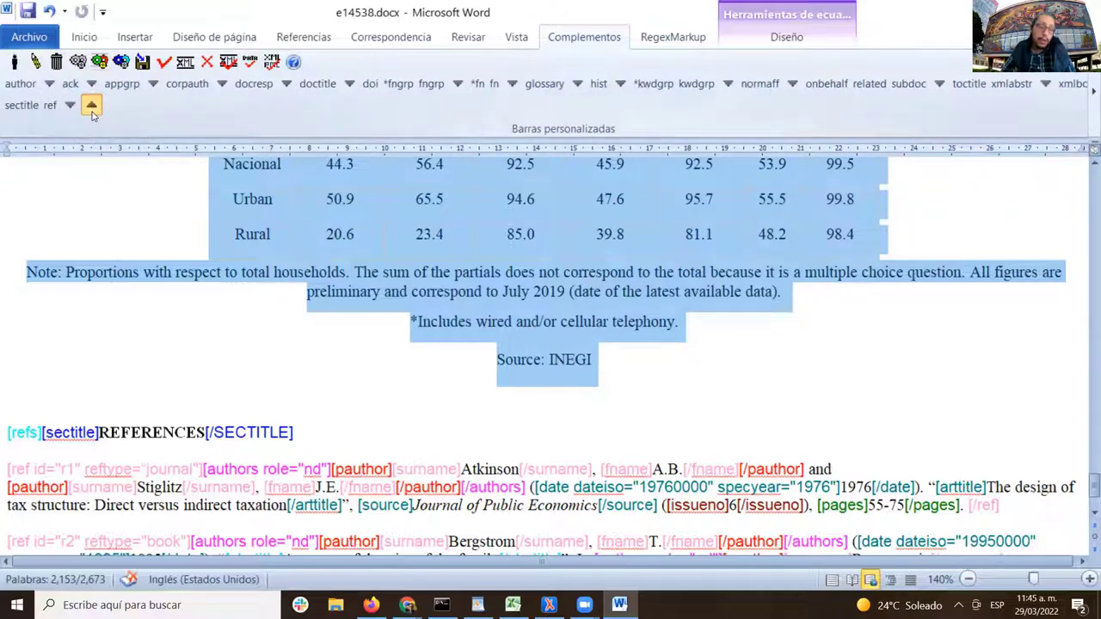
{"action": "left_click", "coordinate": [92, 110]}
{"action": "left_click", "coordinate": [92, 106]}
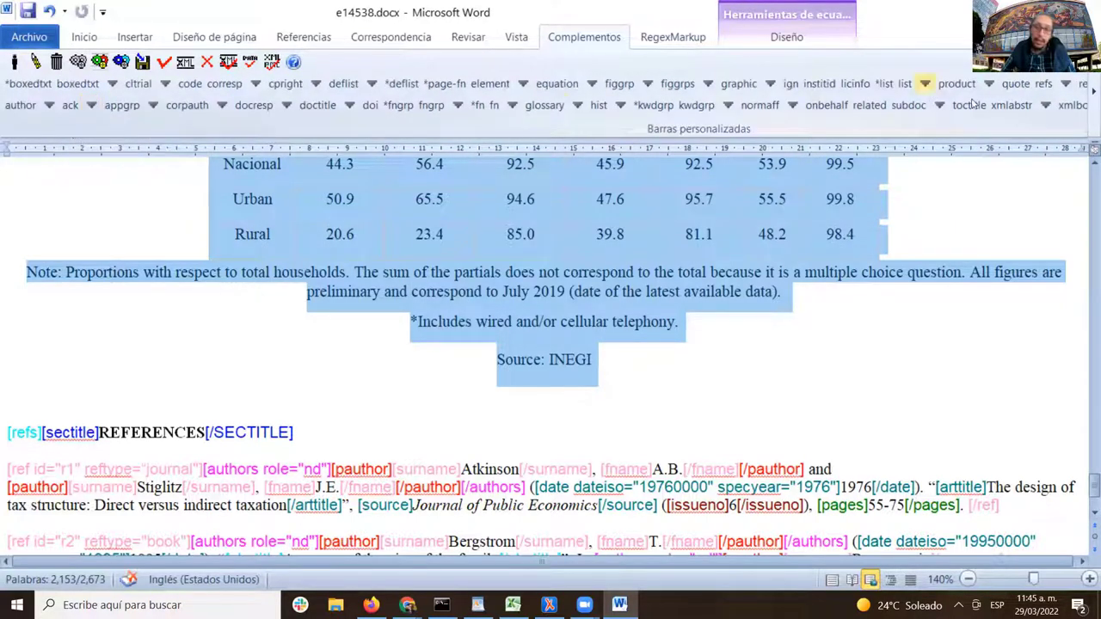
{"action": "left_click", "coordinate": [1084, 97]}
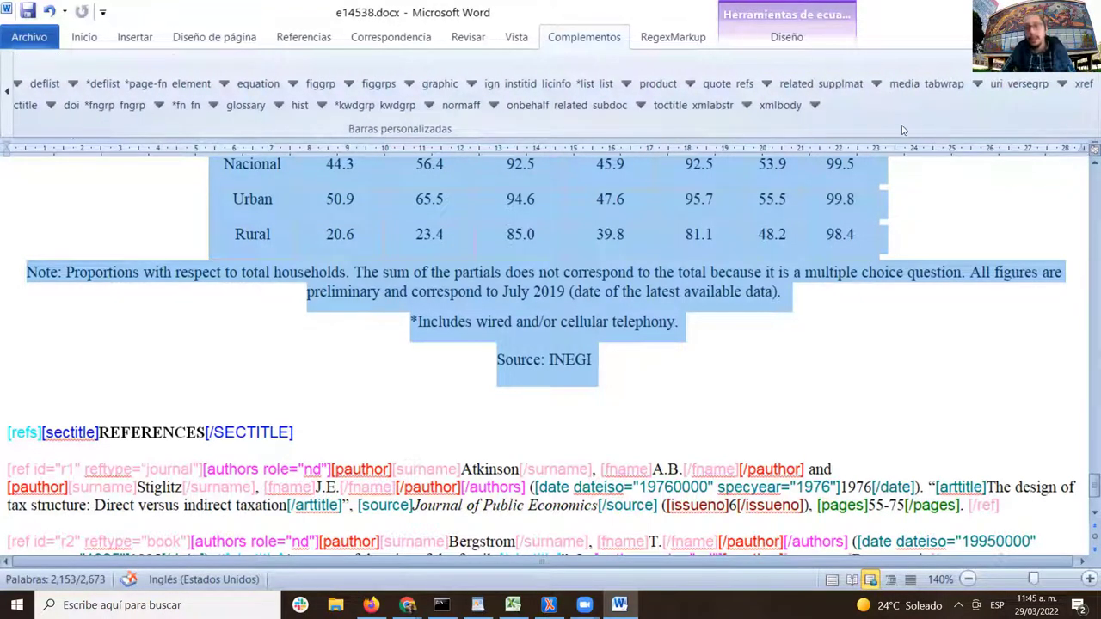
{"action": "left_click", "coordinate": [796, 113]}
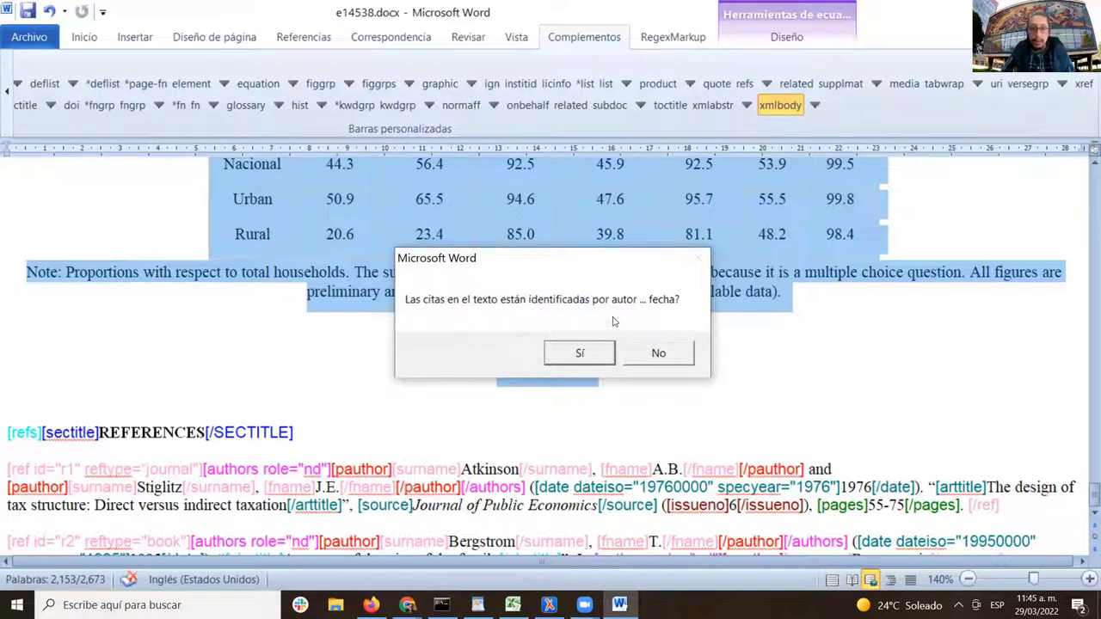
{"action": "left_click", "coordinate": [593, 363]}
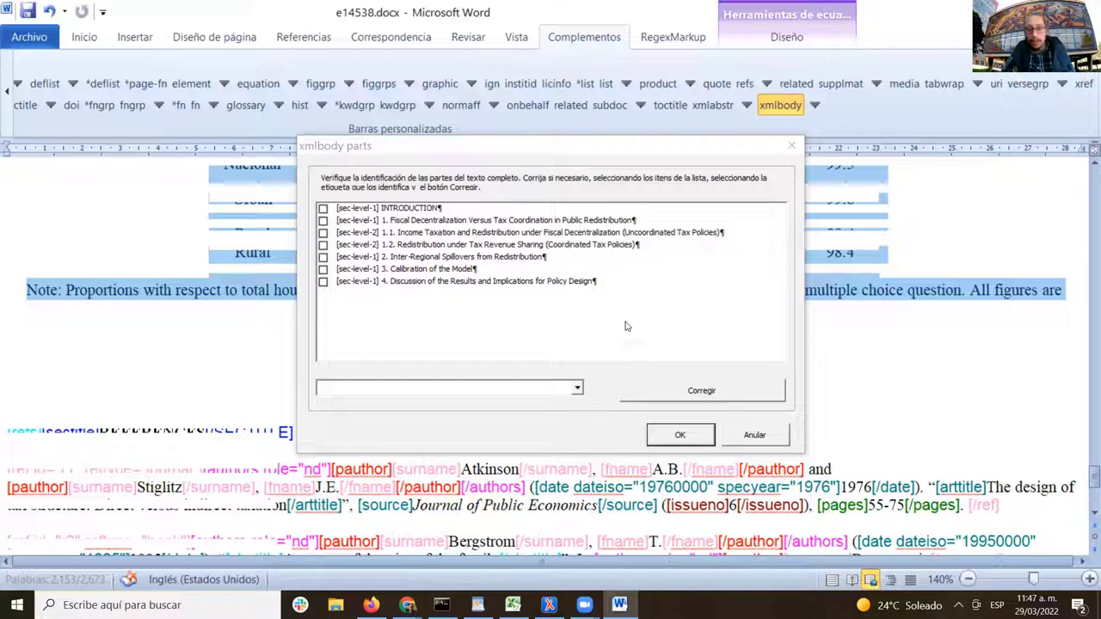
- Accept the proposed section and subsection levels for the xmlbody parts without corrections
{"action": "left_click", "coordinate": [682, 437]}
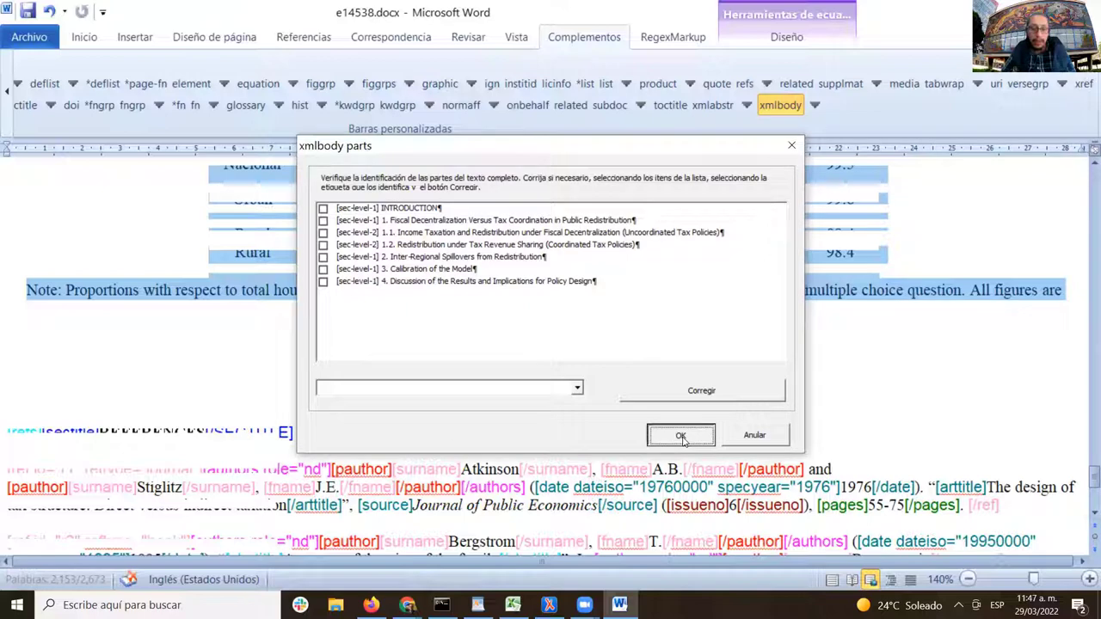
{"action": "left_click", "coordinate": [682, 438]}
{"action": "left_click", "coordinate": [681, 437]}
{"action": "left_click", "coordinate": [682, 437]}
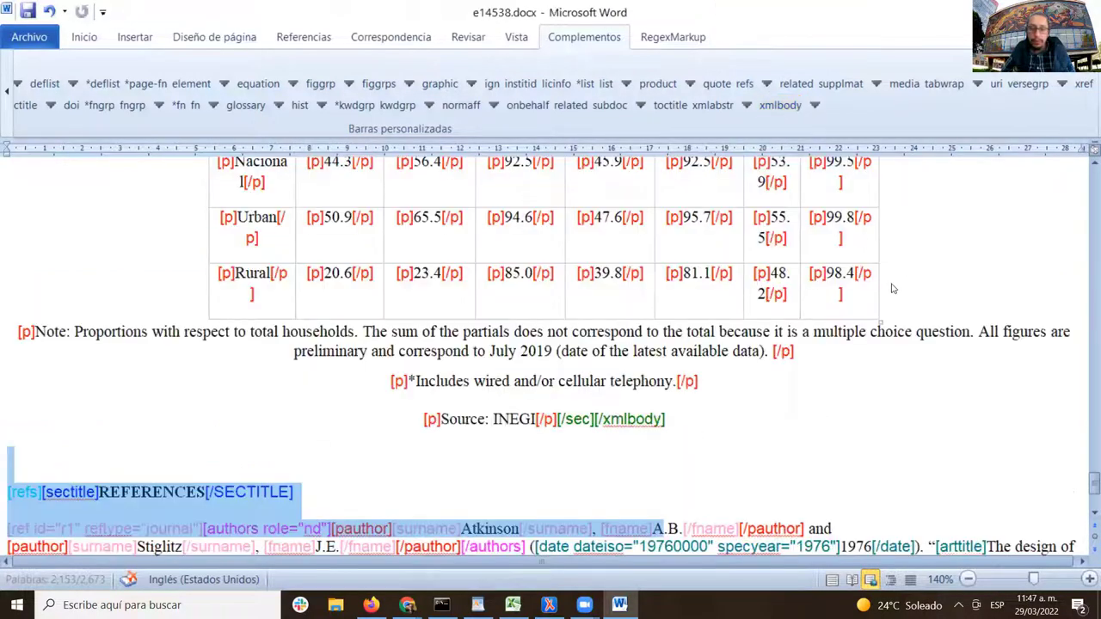
- Examine the introduction's section and paragraph tags and the xref markup around the Boadway and Keen 1996 citation
{"action": "left_click_drag", "start_coordinate": [1086, 488], "coordinate": [1086, 249]}
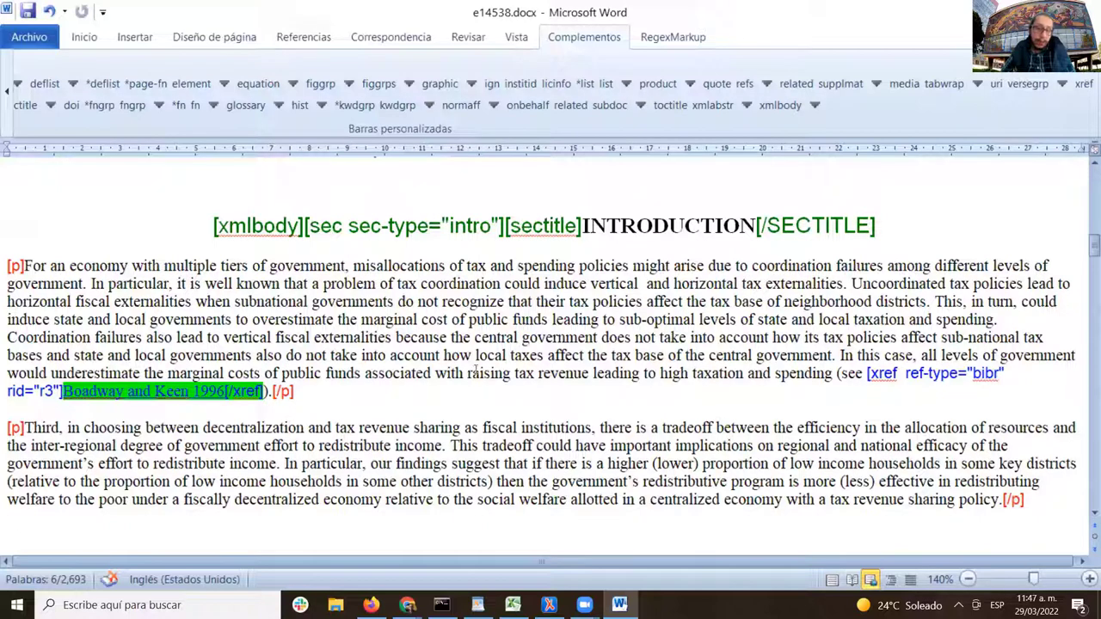
{"action": "left_click_drag", "start_coordinate": [41, 392], "coordinate": [277, 393]}
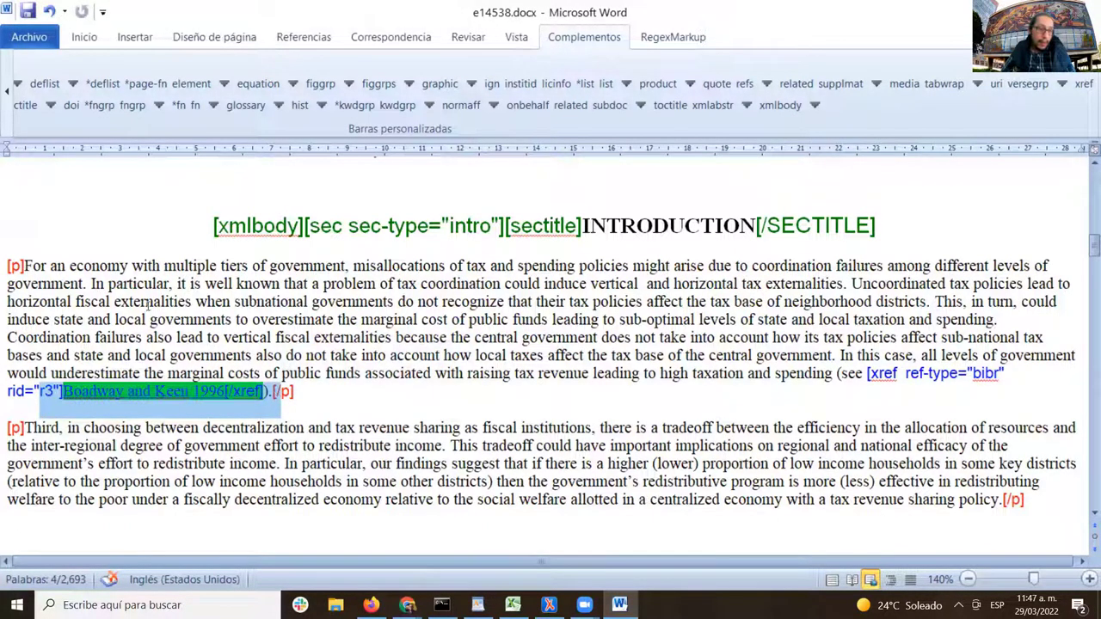
{"action": "double_click", "coordinate": [14, 267]}
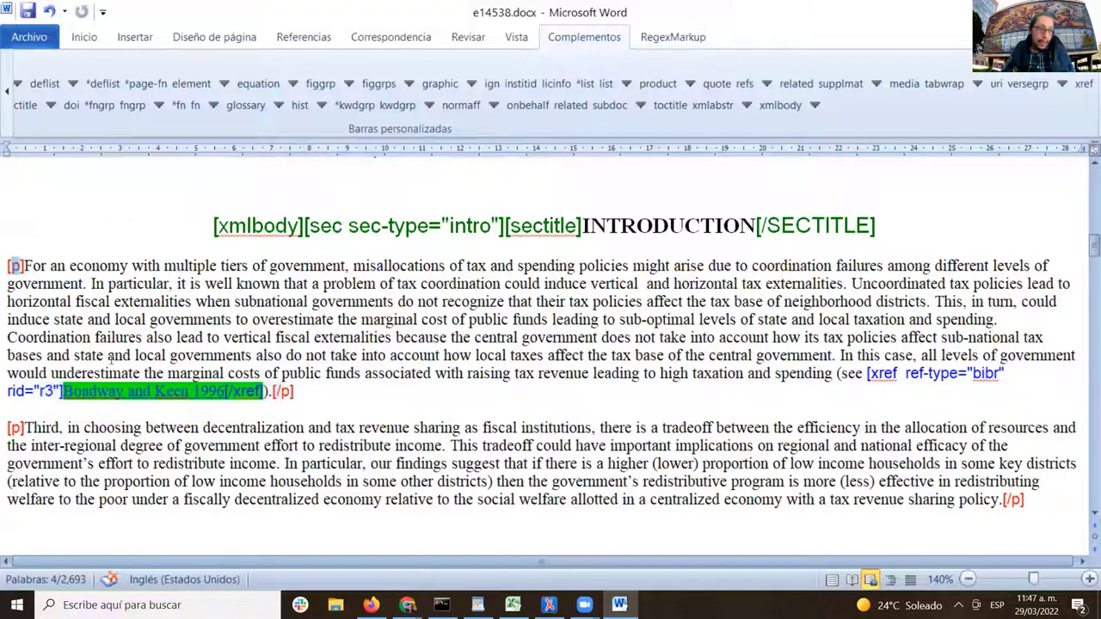
{"action": "double_click", "coordinate": [284, 391]}
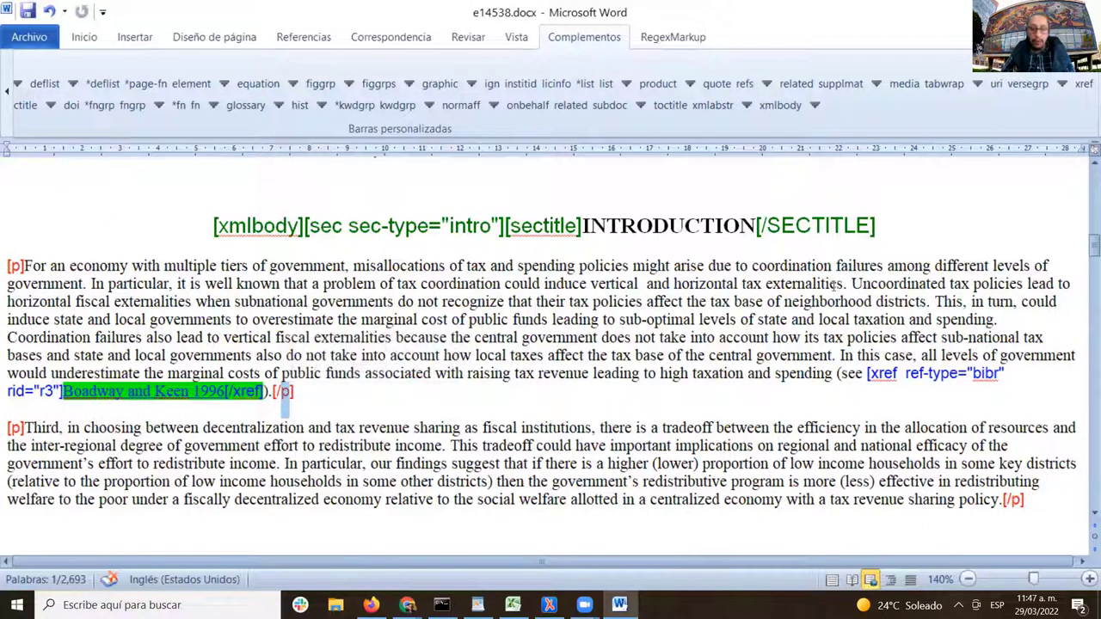
{"action": "scroll", "coordinate": [746, 338], "scroll_direction": "down", "scroll_amount": 4}
{"action": "scroll", "coordinate": [833, 290], "scroll_direction": "up", "scroll_amount": 3}
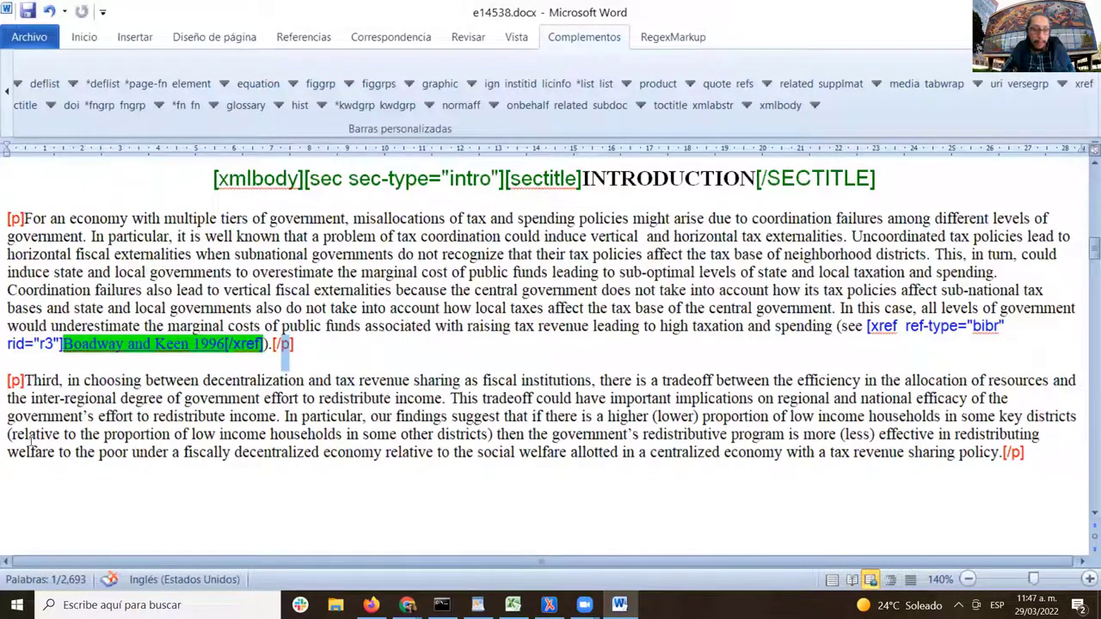
{"action": "left_click", "coordinate": [290, 290]}
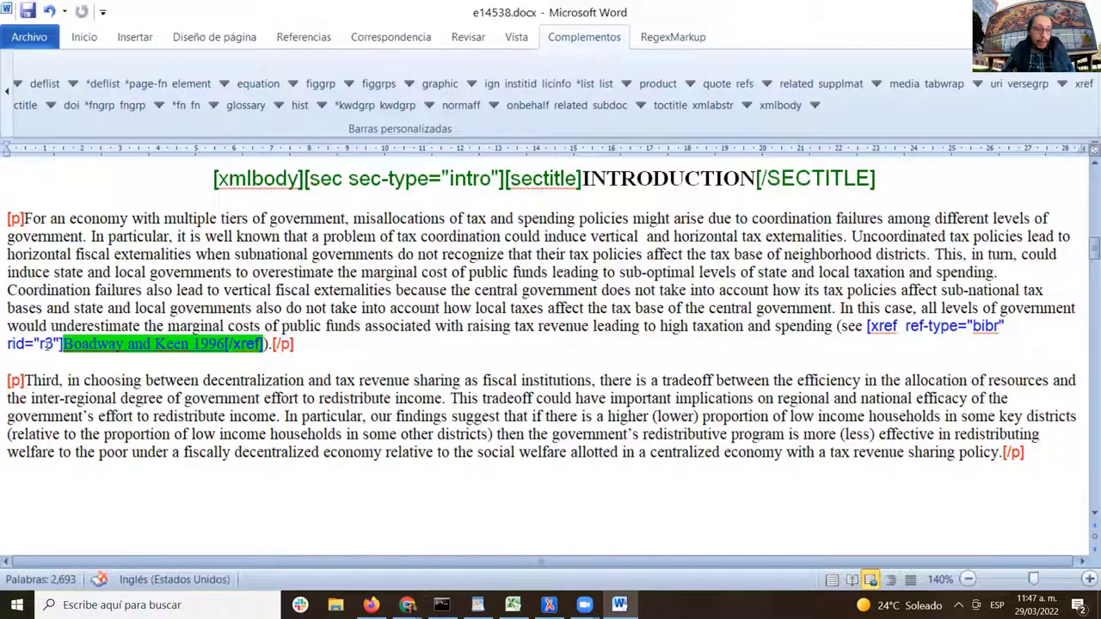
{"action": "left_click_drag", "start_coordinate": [62, 344], "coordinate": [228, 344]}
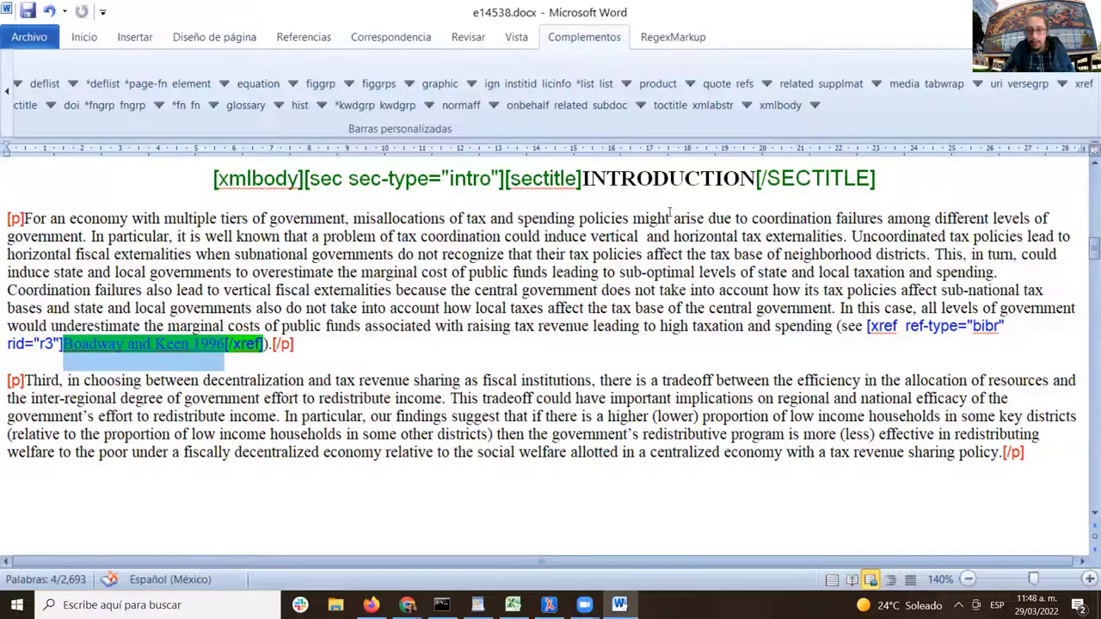
- Start a uri tag on the yellow-highlighted scielo.org.mx PDF link in section 1's first paragraph
{"action": "scroll", "coordinate": [583, 274], "scroll_direction": "down", "scroll_amount": 9}
{"action": "scroll", "coordinate": [582, 272], "scroll_direction": "up", "scroll_amount": 3}
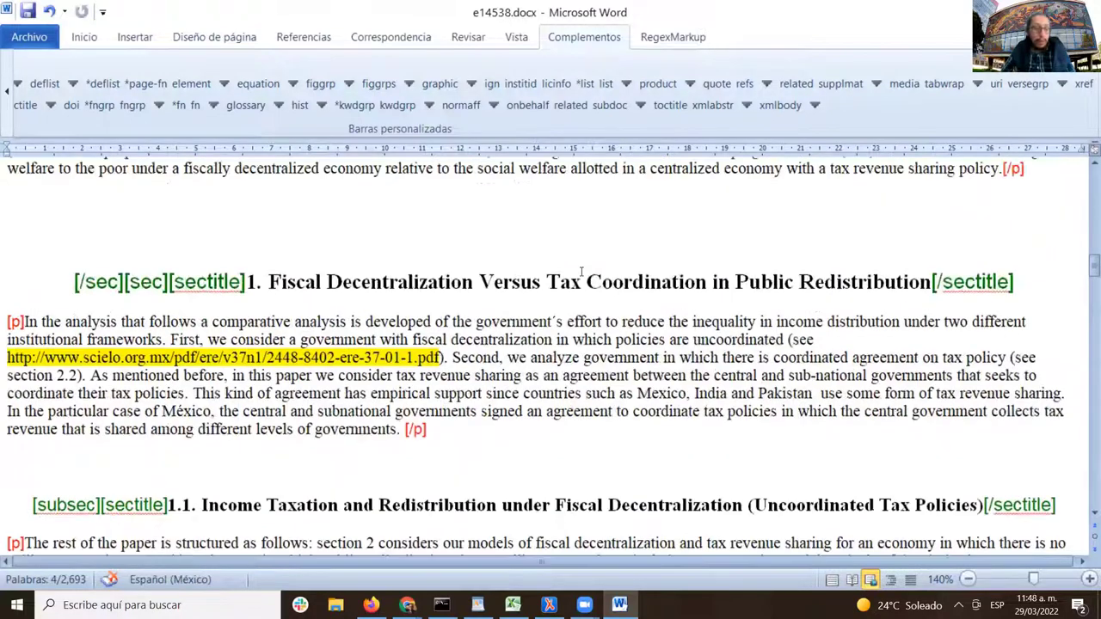
{"action": "scroll", "coordinate": [582, 272], "scroll_direction": "down", "scroll_amount": 1}
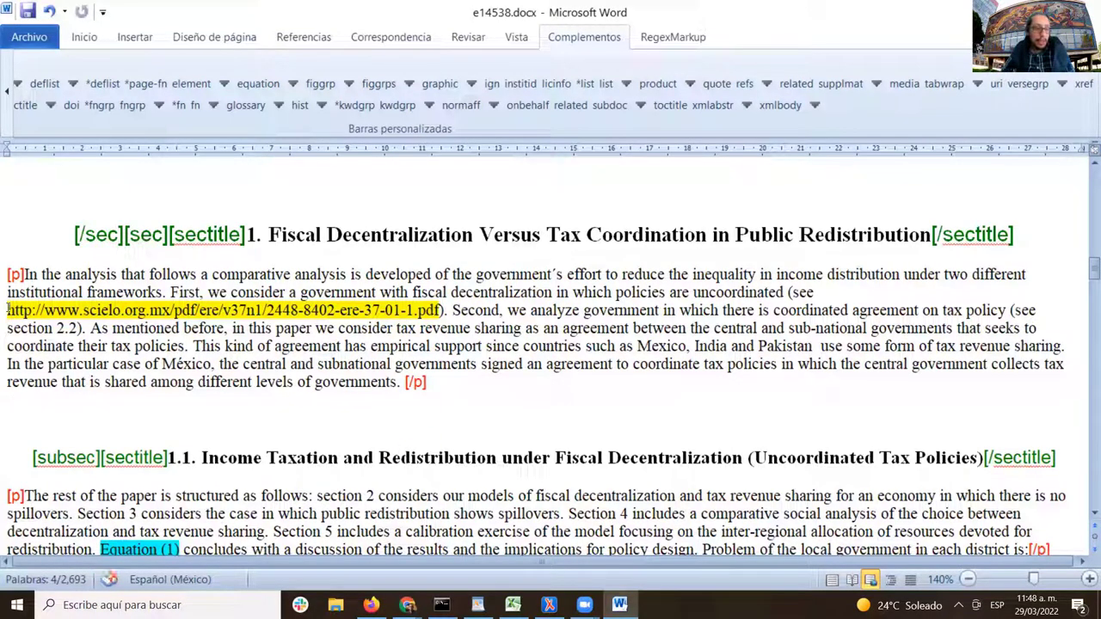
{"action": "left_click_drag", "start_coordinate": [7, 309], "coordinate": [442, 311]}
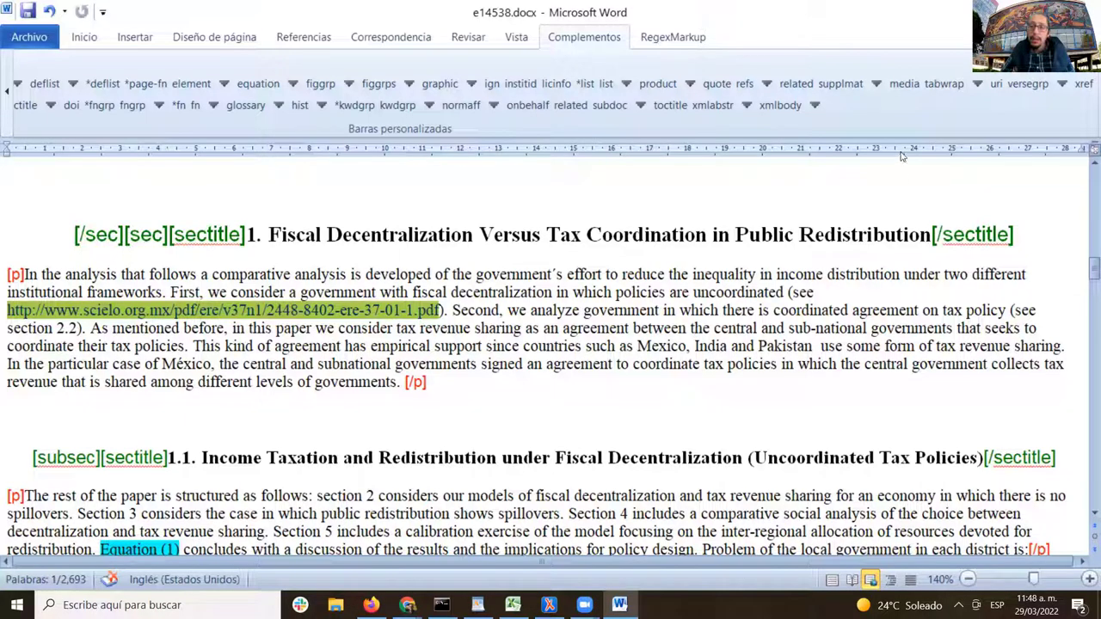
{"action": "left_click", "coordinate": [998, 85]}
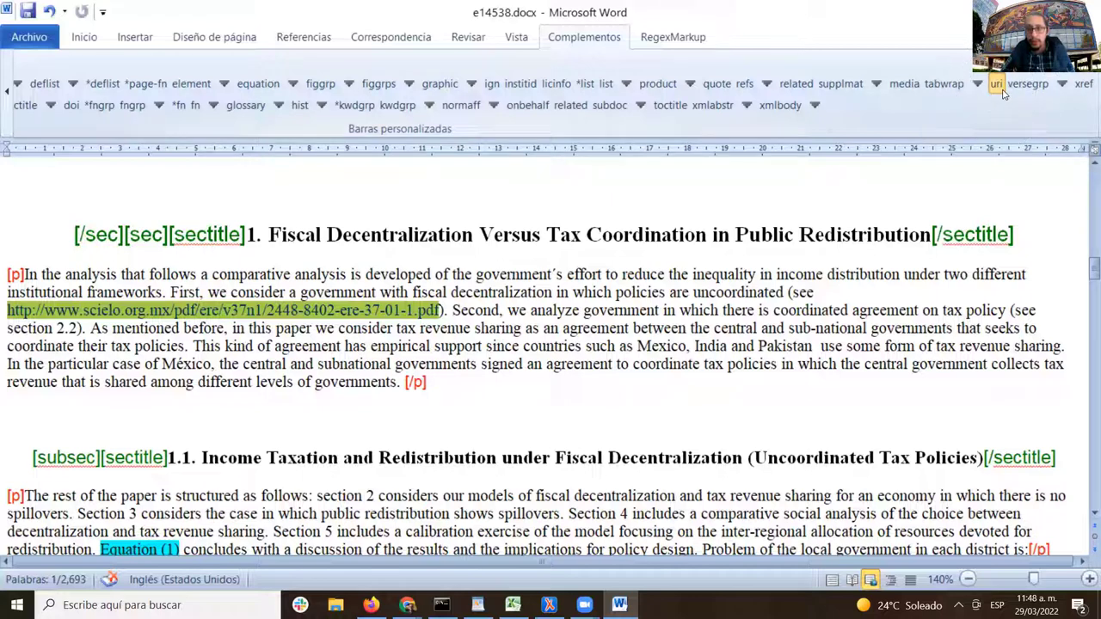
{"action": "left_click", "coordinate": [1001, 92]}
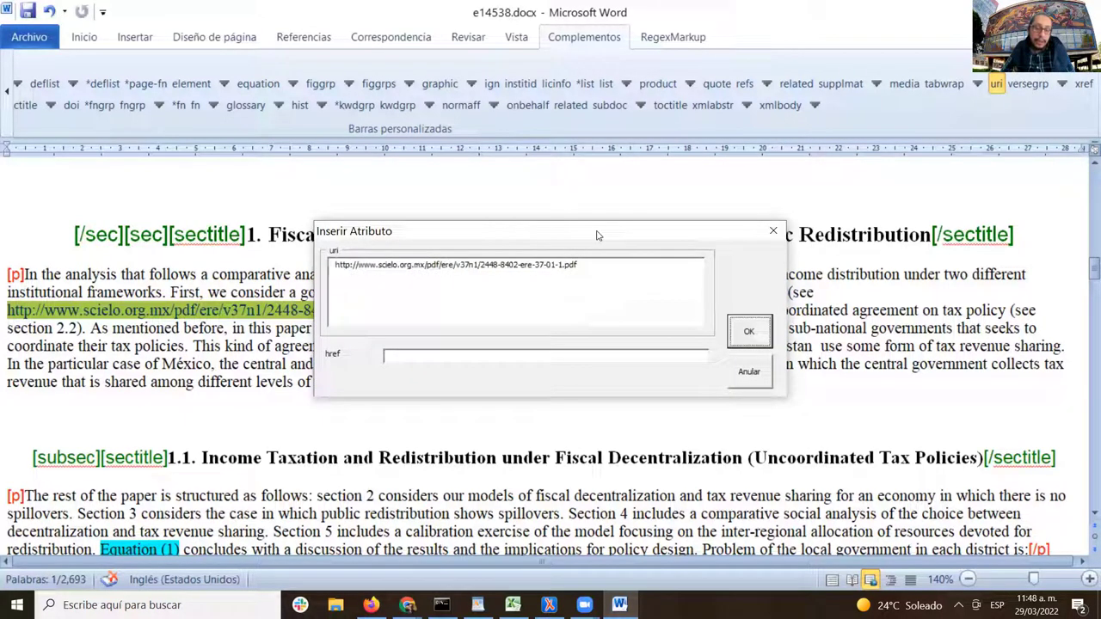
{"action": "left_click", "coordinate": [610, 270]}
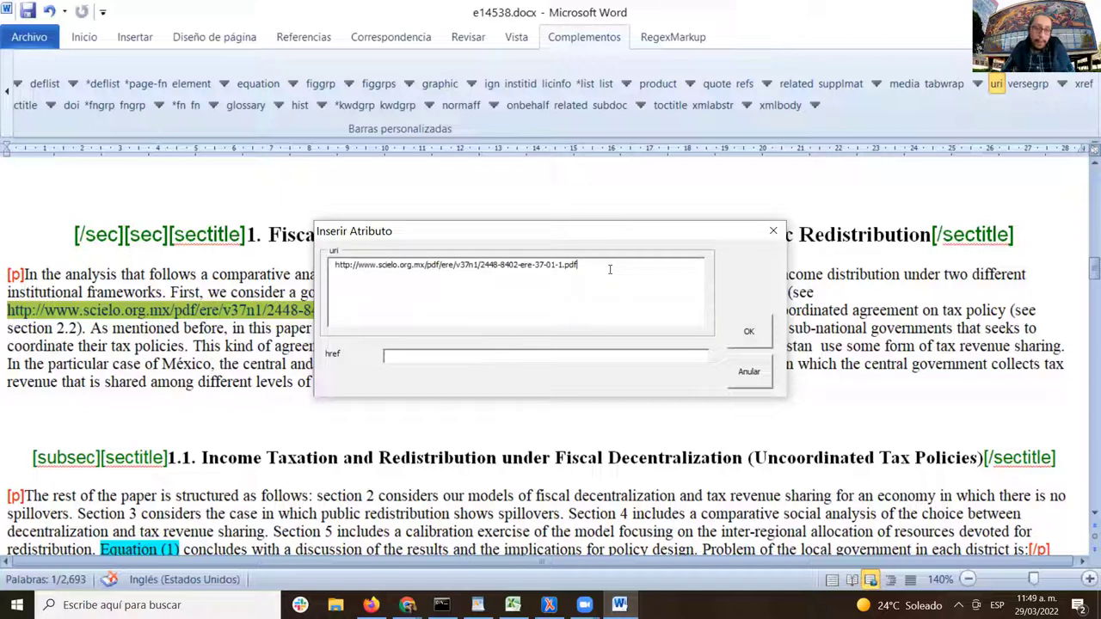
{"action": "left_click_drag", "start_coordinate": [610, 270], "coordinate": [322, 274]}
{"action": "key", "text": "ctrl+c"}
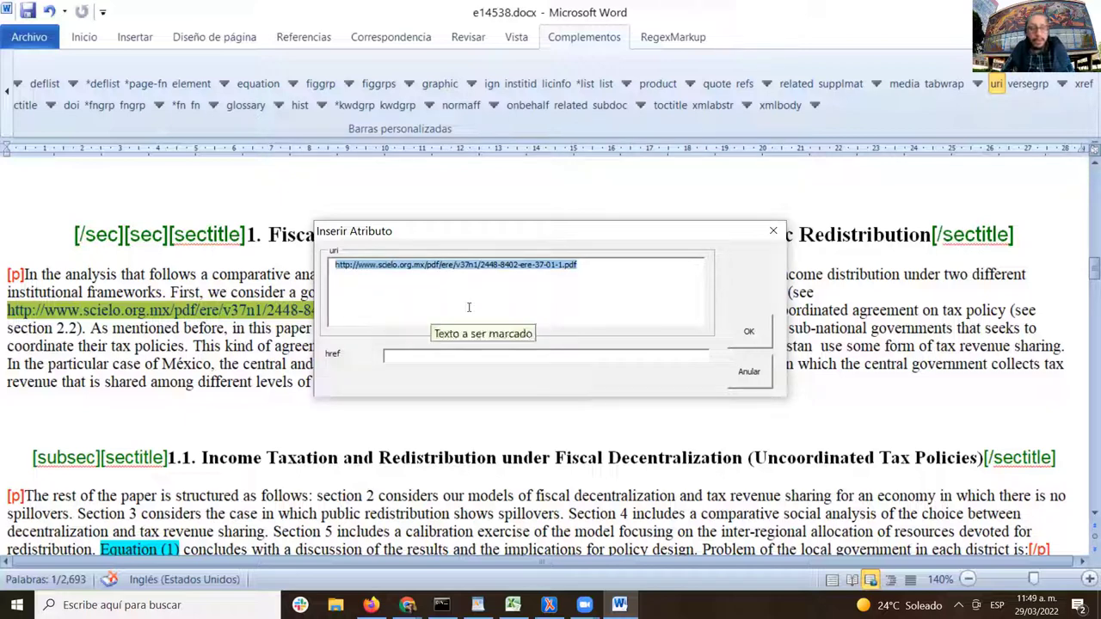
{"action": "left_click", "coordinate": [456, 354]}
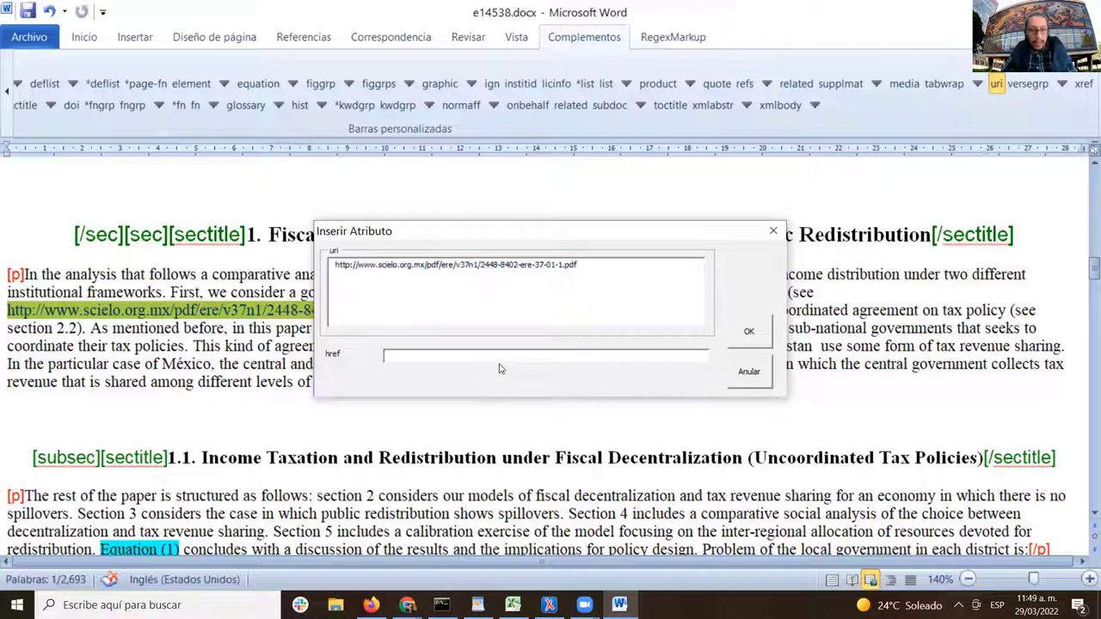
{"action": "key", "text": "ctrl+v"}
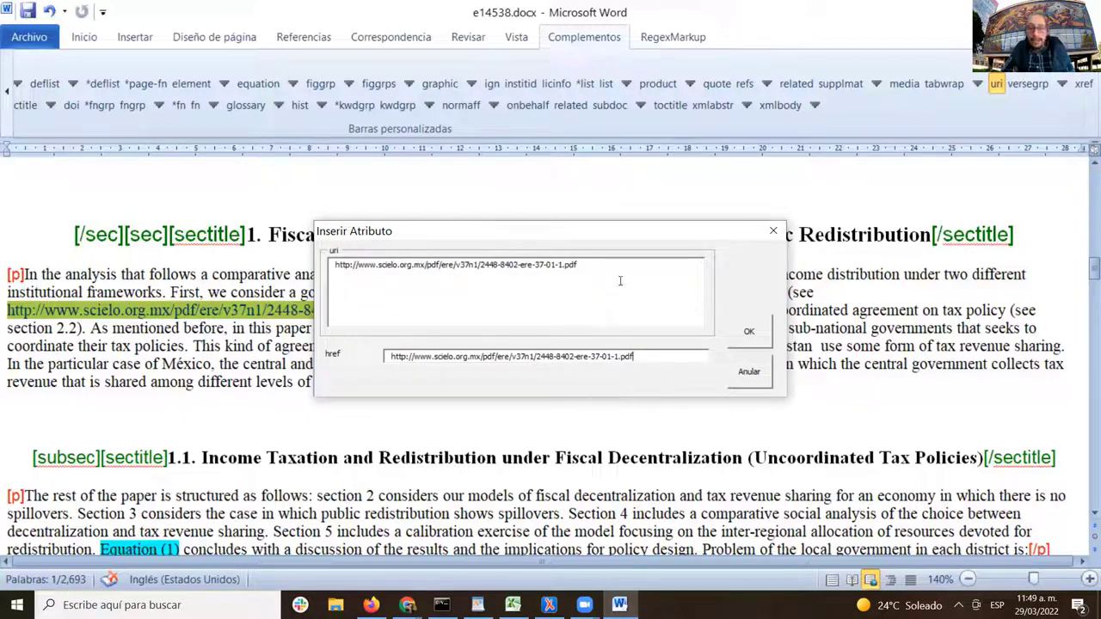
{"action": "left_click_drag", "start_coordinate": [592, 268], "coordinate": [338, 269]}
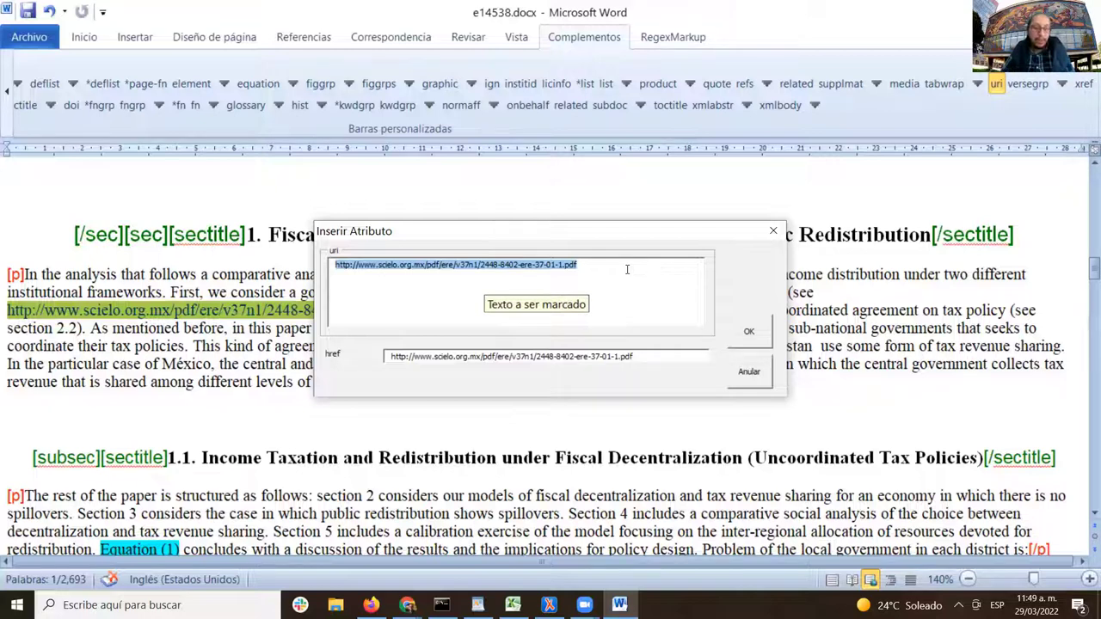
{"action": "left_click_drag", "start_coordinate": [651, 358], "coordinate": [387, 358]}
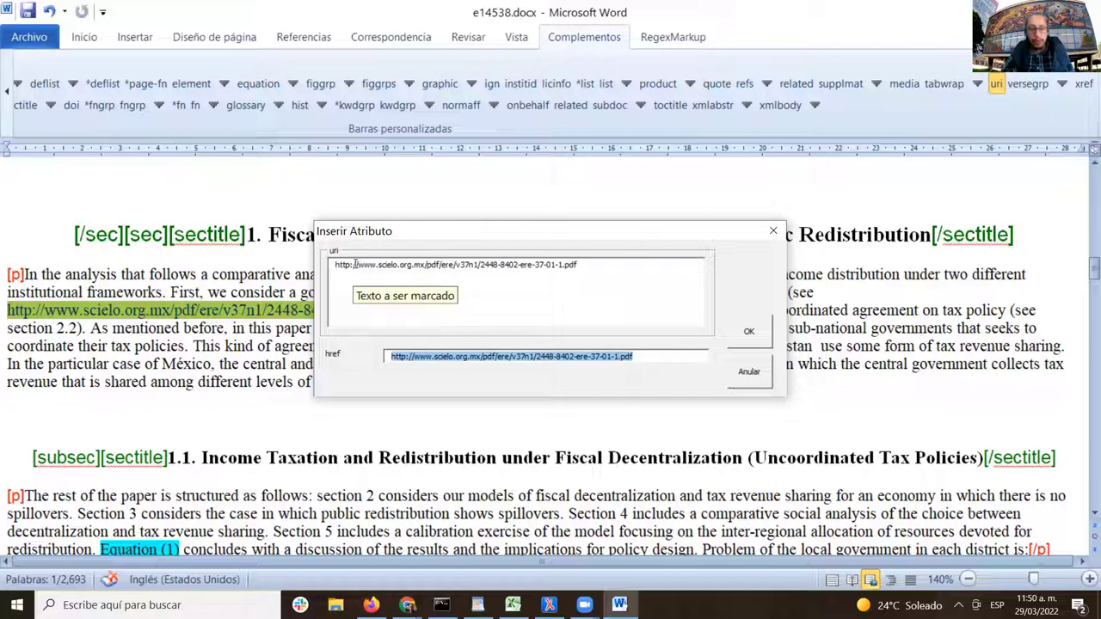
{"action": "left_click_drag", "start_coordinate": [354, 265], "coordinate": [326, 267]}
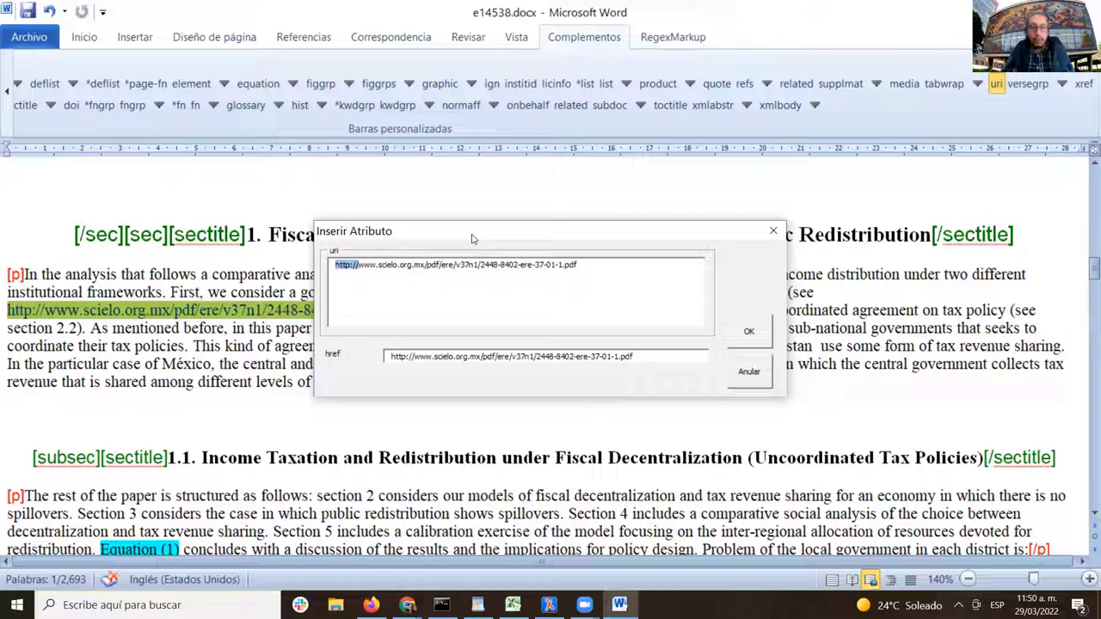
{"action": "left_click", "coordinate": [586, 265]}
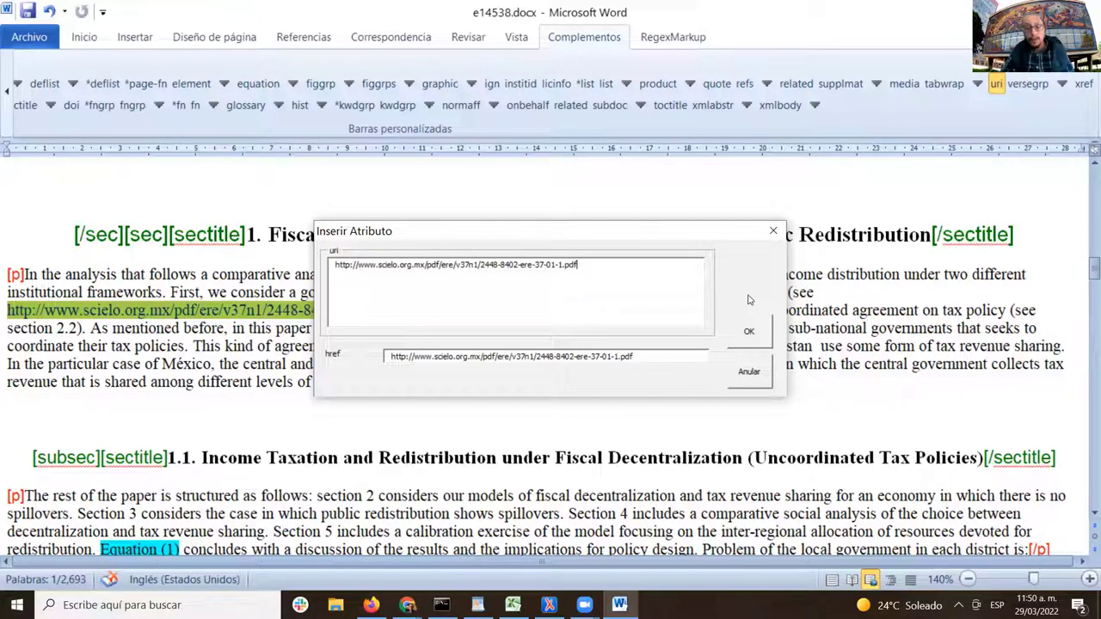
- Apply the uri tag with its href attribute to the scielo.org.mx PDF link in section 1's first paragraph
{"action": "left_click_drag", "start_coordinate": [669, 358], "coordinate": [389, 358]}
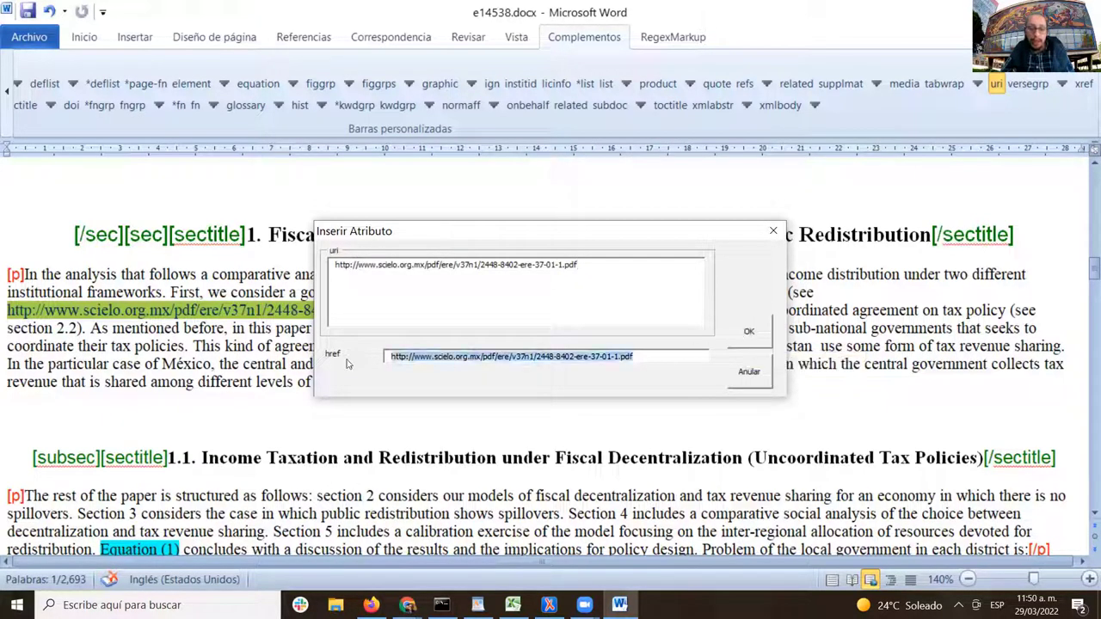
{"action": "left_click", "coordinate": [750, 336]}
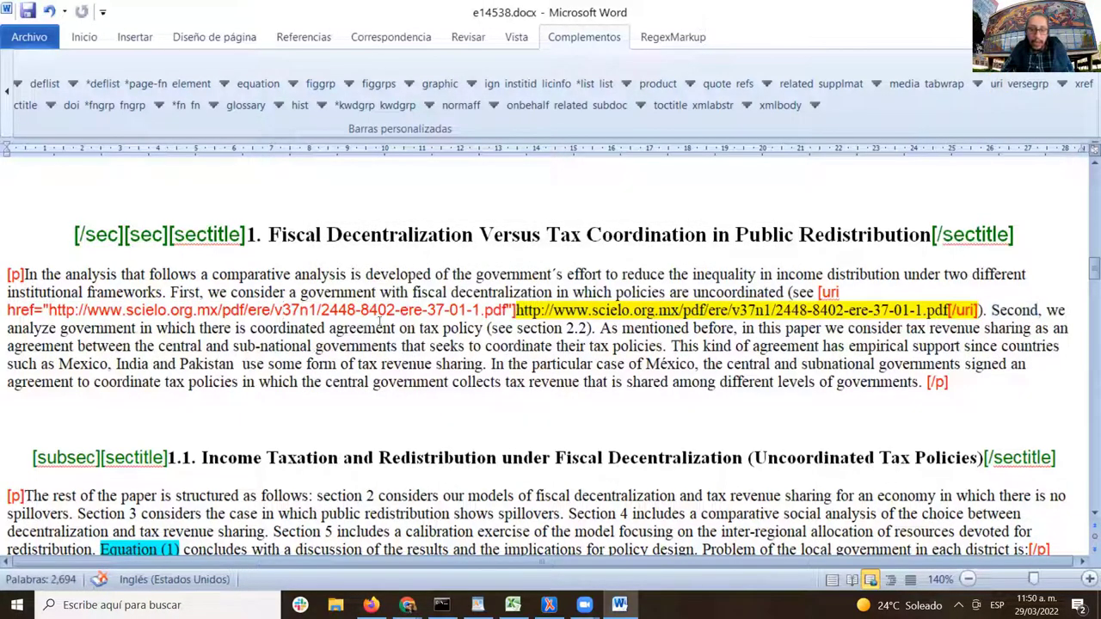
{"action": "scroll", "coordinate": [584, 191], "scroll_direction": "down", "scroll_amount": 2}
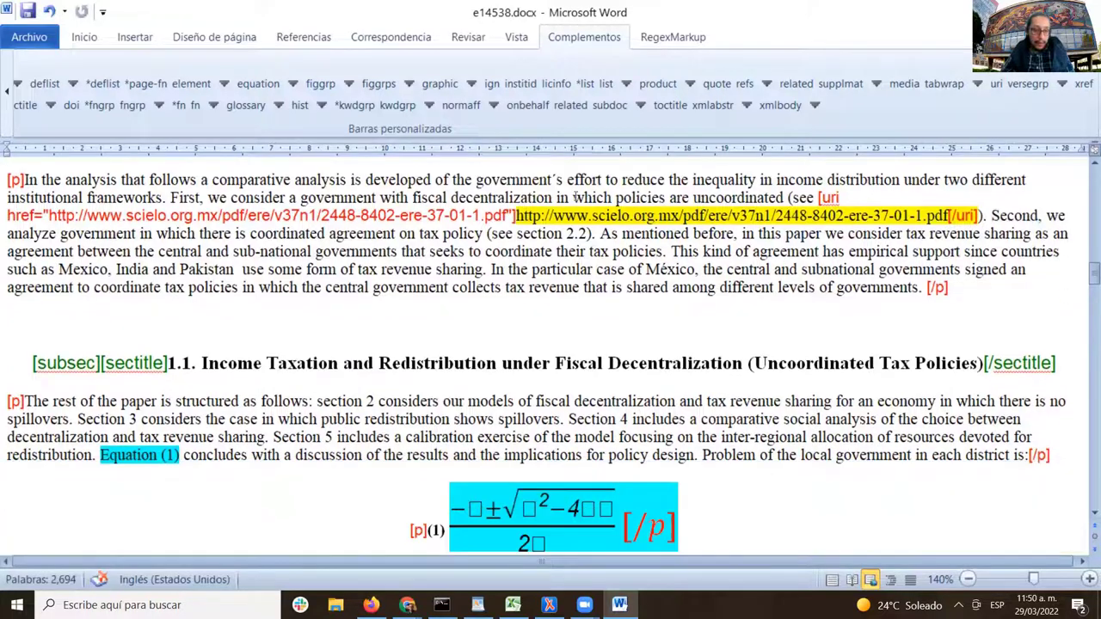
{"action": "scroll", "coordinate": [575, 197], "scroll_direction": "up", "scroll_amount": 1}
- Examine subsection 1.1's Equation (1) mention and the p tags and symbols of the highlighted equation (1)
{"action": "scroll", "coordinate": [578, 221], "scroll_direction": "down", "scroll_amount": 2}
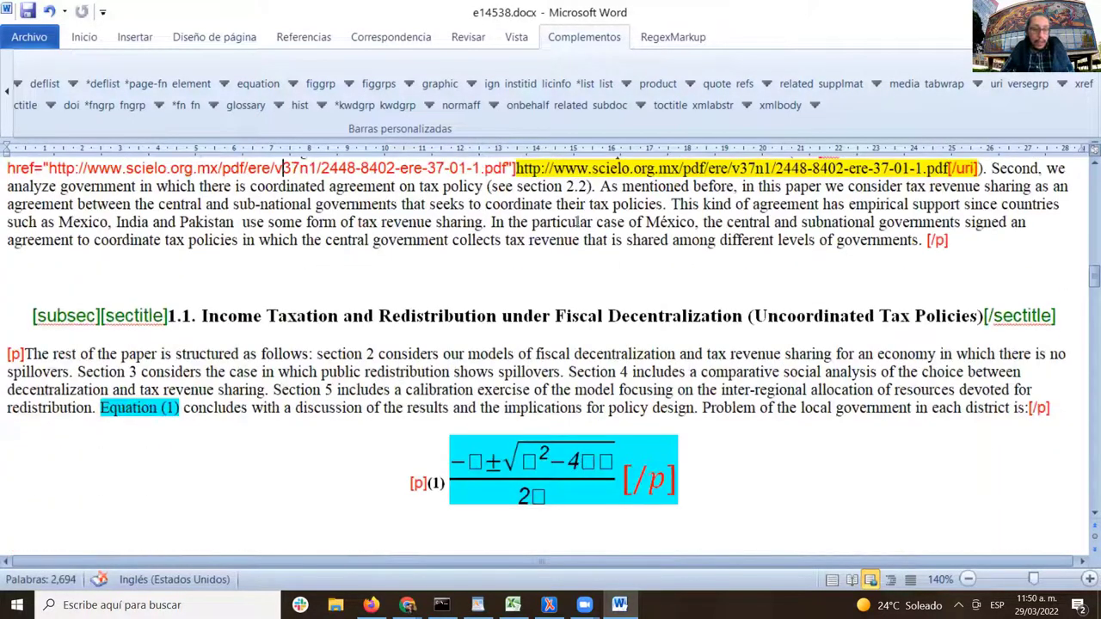
{"action": "scroll", "coordinate": [577, 221], "scroll_direction": "down", "scroll_amount": 2}
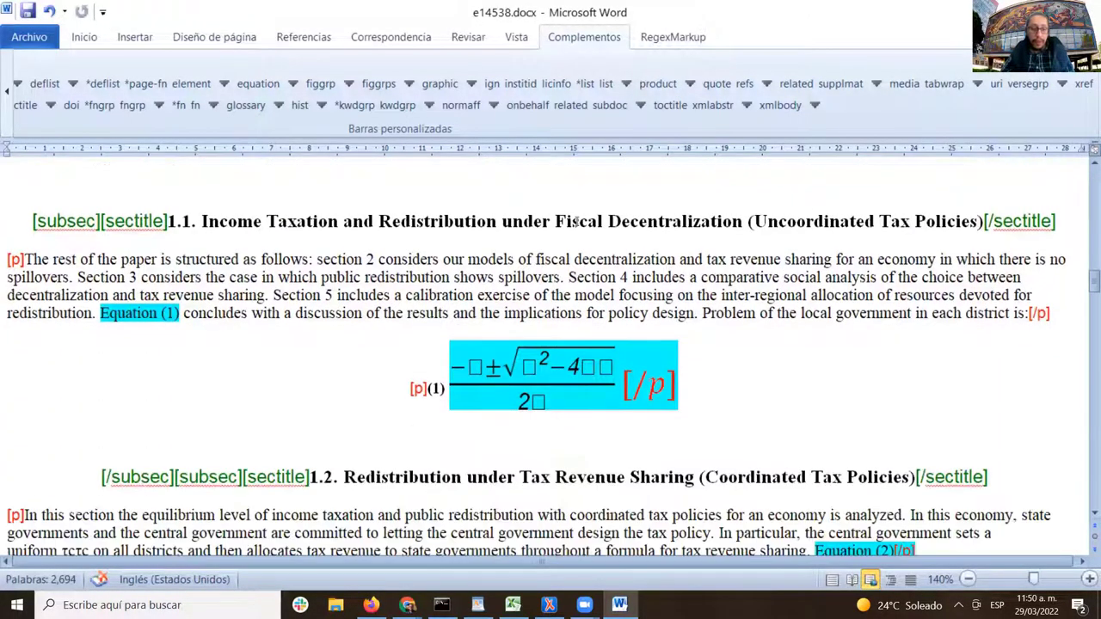
{"action": "scroll", "coordinate": [576, 221], "scroll_direction": "up", "scroll_amount": 1}
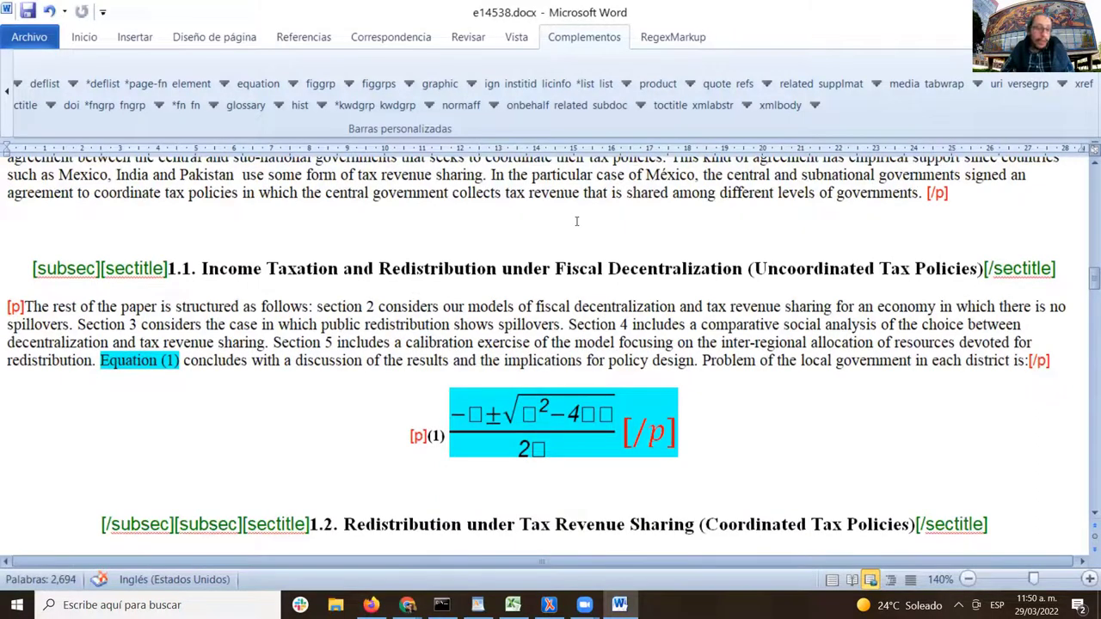
{"action": "scroll", "coordinate": [577, 221], "scroll_direction": "down", "scroll_amount": 2}
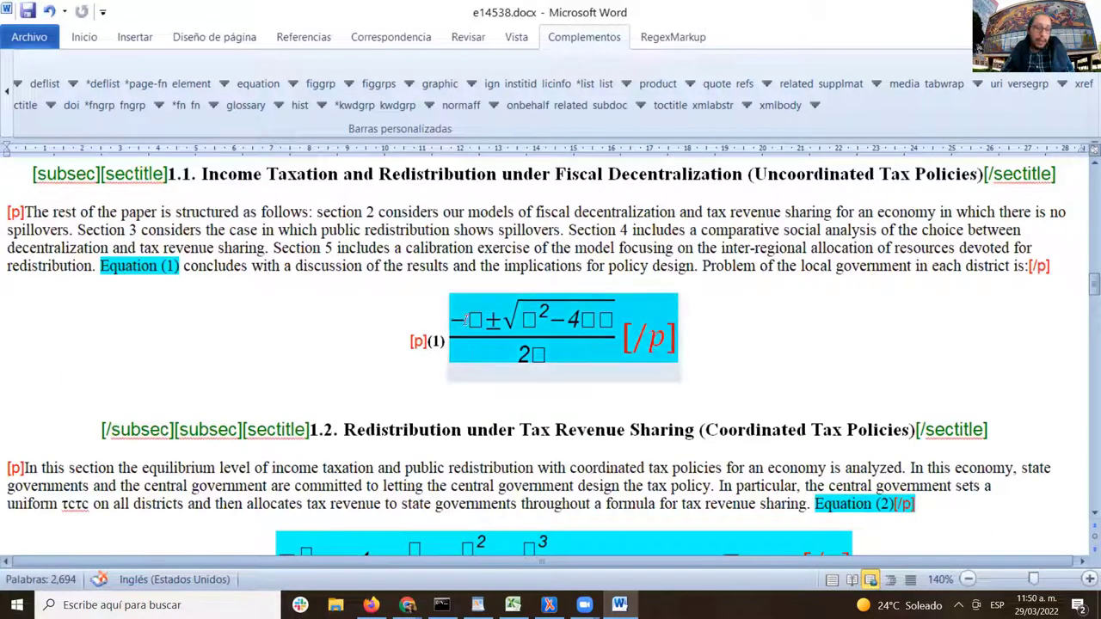
{"action": "left_click_drag", "start_coordinate": [411, 341], "coordinate": [656, 339]}
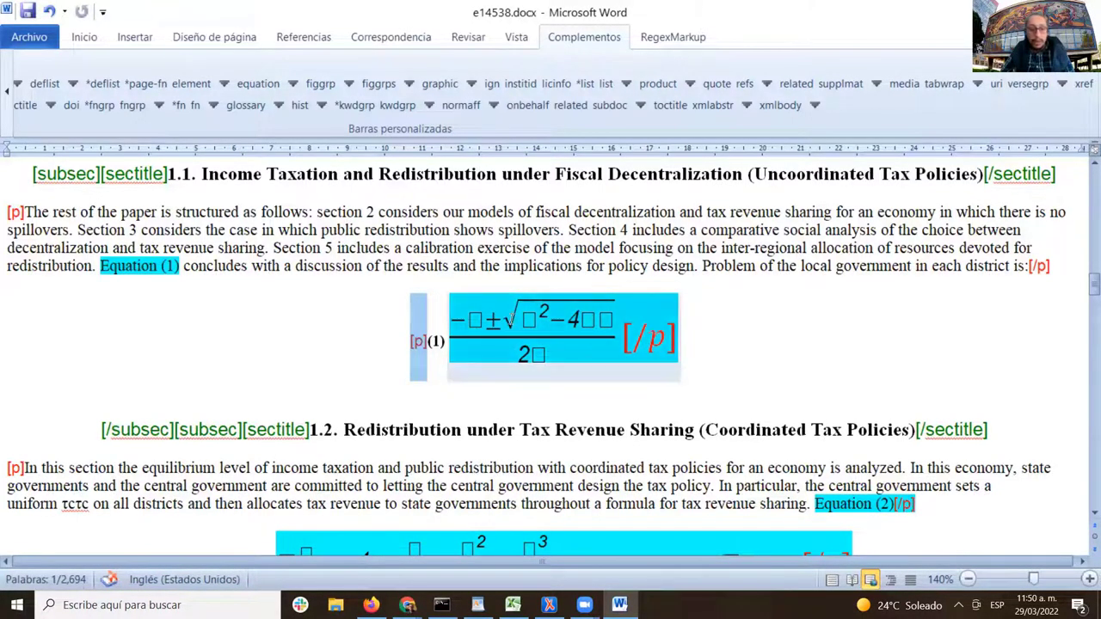
{"action": "left_click", "coordinate": [474, 320]}
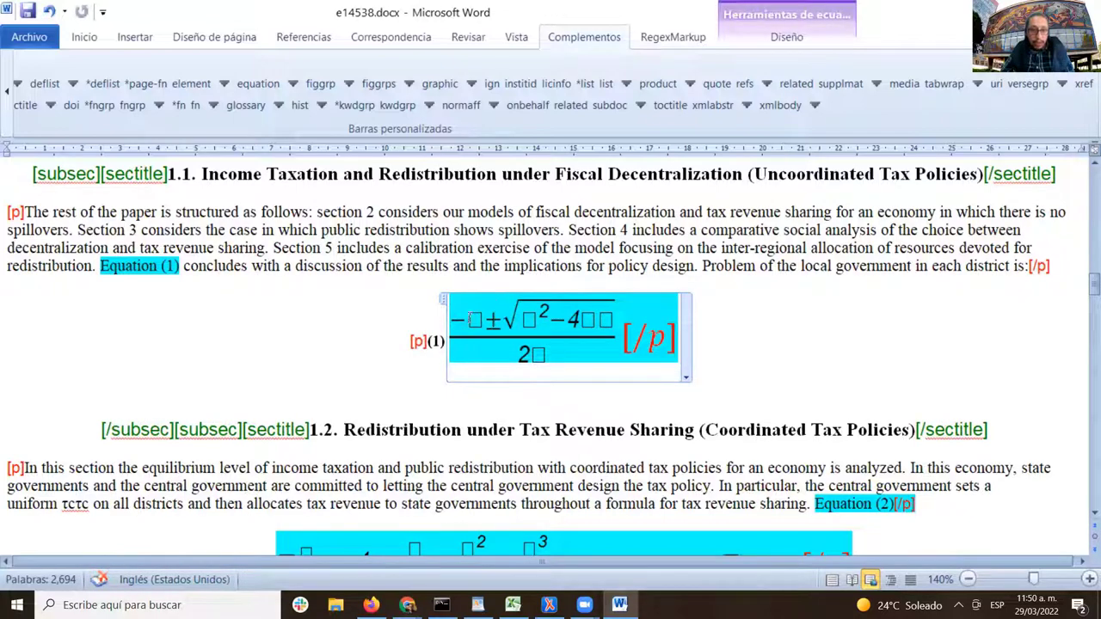
{"action": "double_click", "coordinate": [474, 320]}
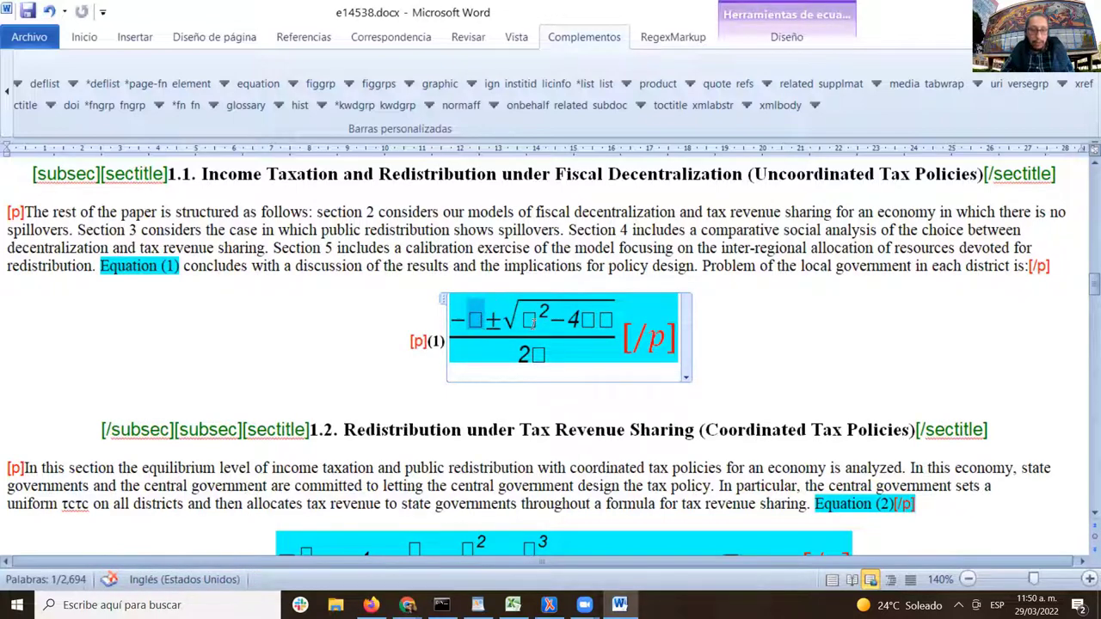
{"action": "scroll", "coordinate": [531, 320], "scroll_direction": "down", "scroll_amount": 4}
{"action": "scroll", "coordinate": [488, 293], "scroll_direction": "up", "scroll_amount": 3}
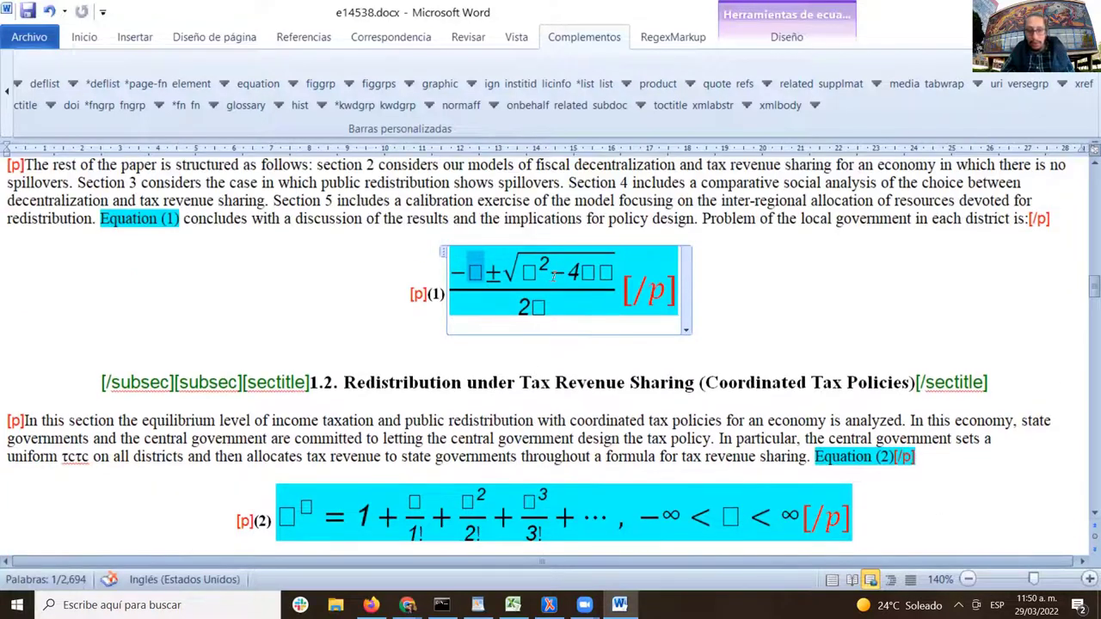
{"action": "left_click", "coordinate": [810, 288]}
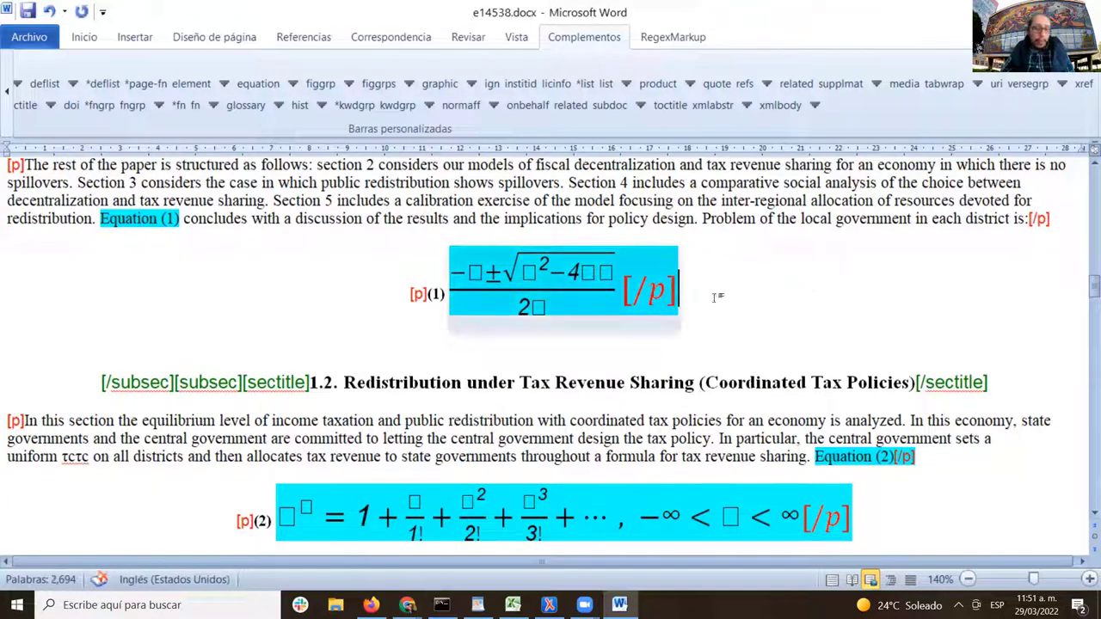
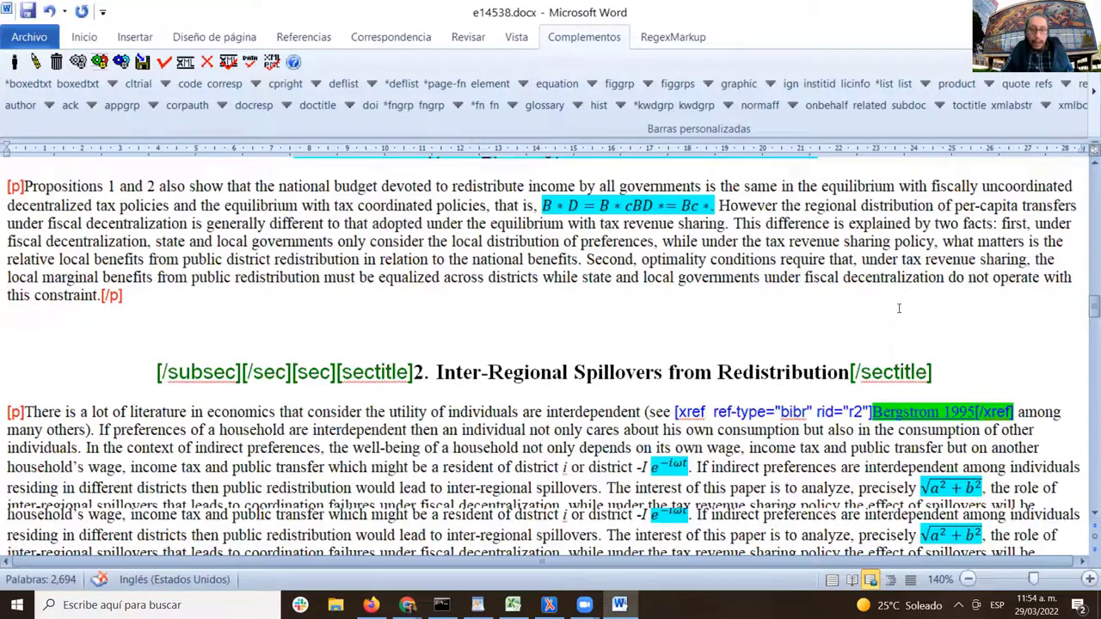
- Inspect the highlighted inline formula in the paragraph on Propositions 1 and 2
{"action": "scroll", "coordinate": [899, 308], "scroll_direction": "up", "scroll_amount": 3}
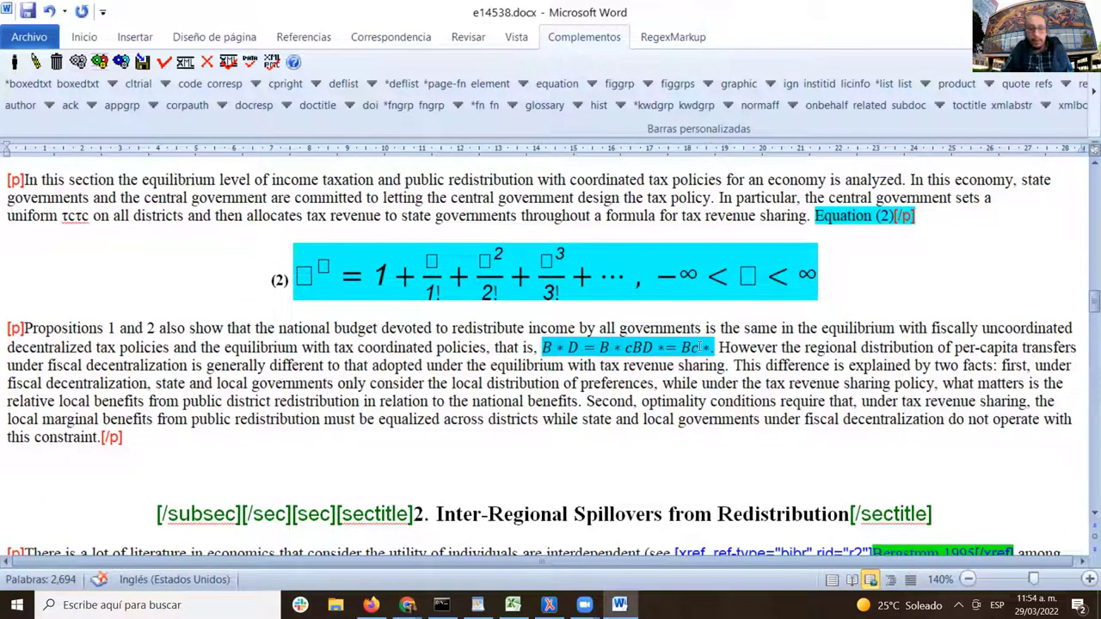
{"action": "left_click", "coordinate": [582, 351]}
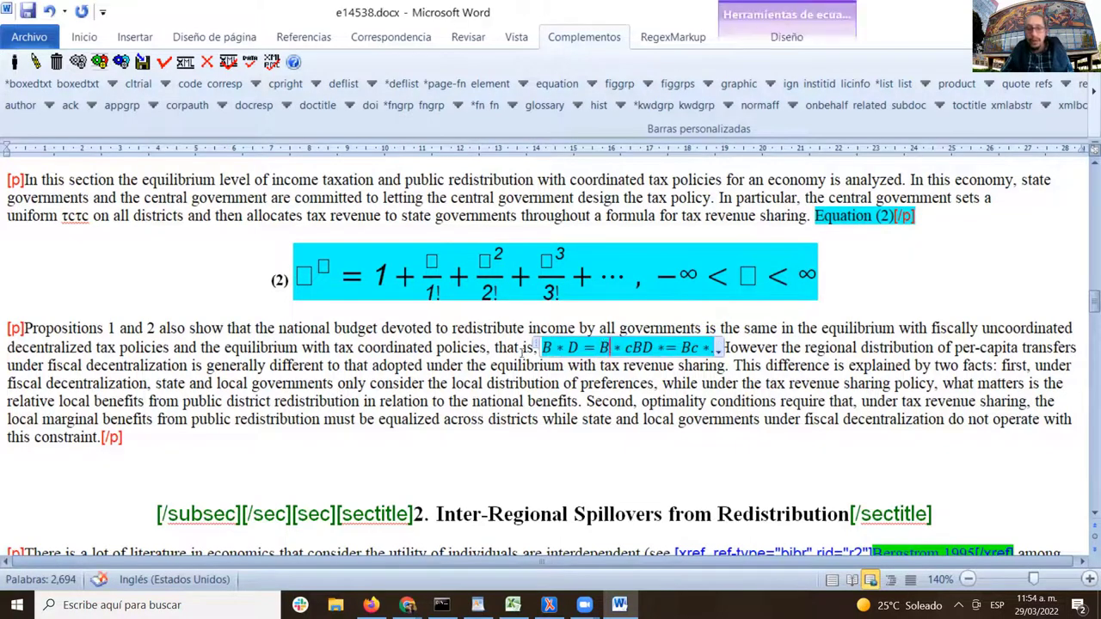
{"action": "left_click", "coordinate": [517, 352]}
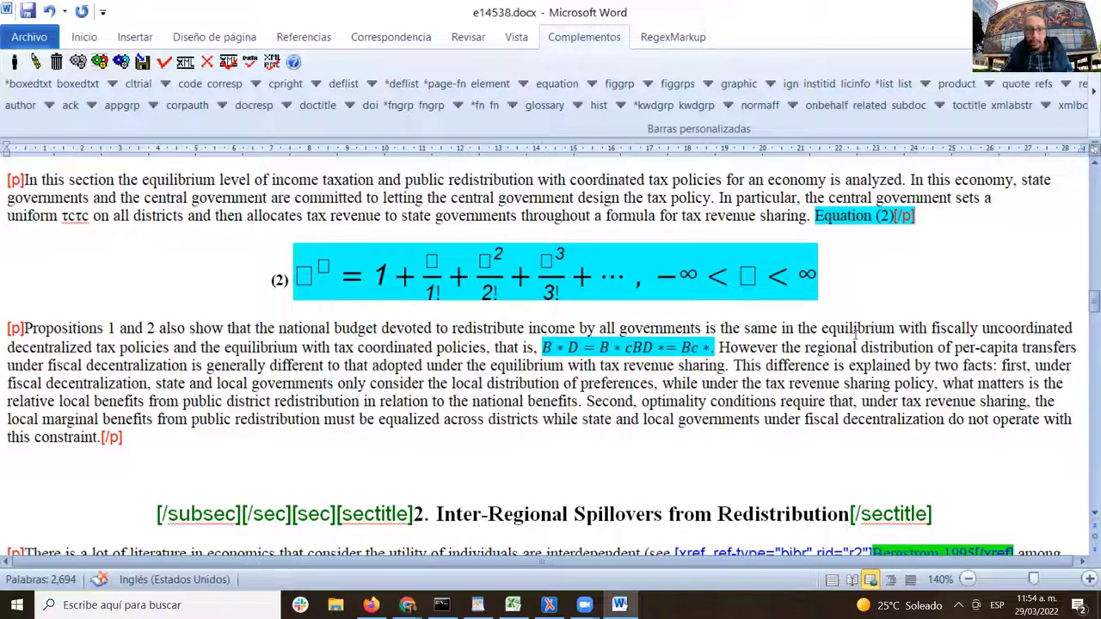
- Examine the xref markup around the Bergstrom 1995 citation in section 2, including its rid value
{"action": "scroll", "coordinate": [846, 337], "scroll_direction": "down", "scroll_amount": 2}
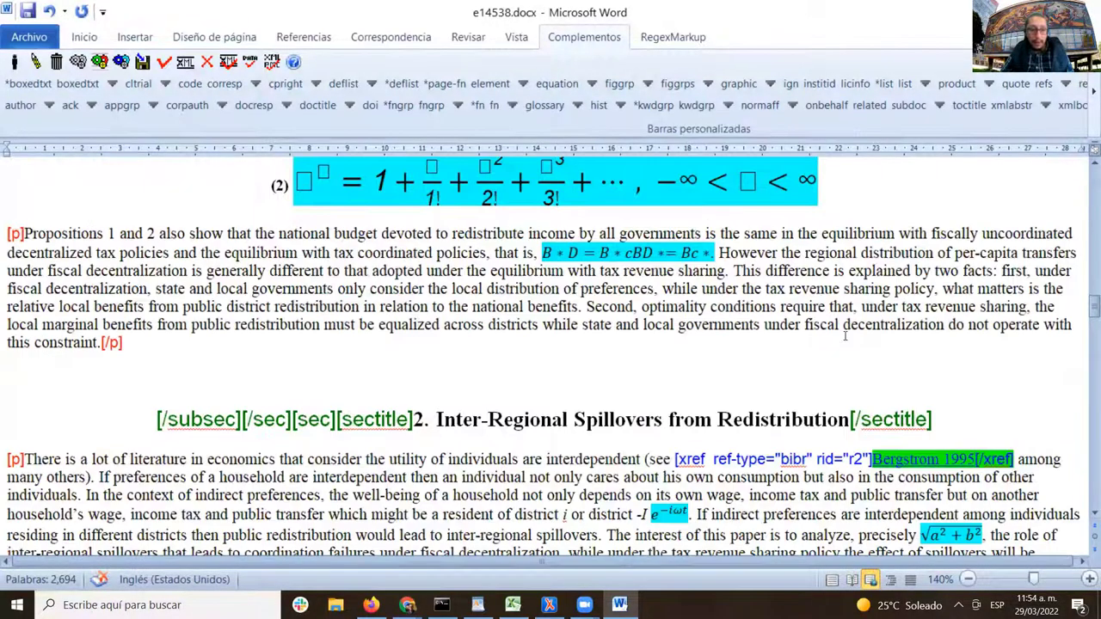
{"action": "scroll", "coordinate": [846, 337], "scroll_direction": "down", "scroll_amount": 2}
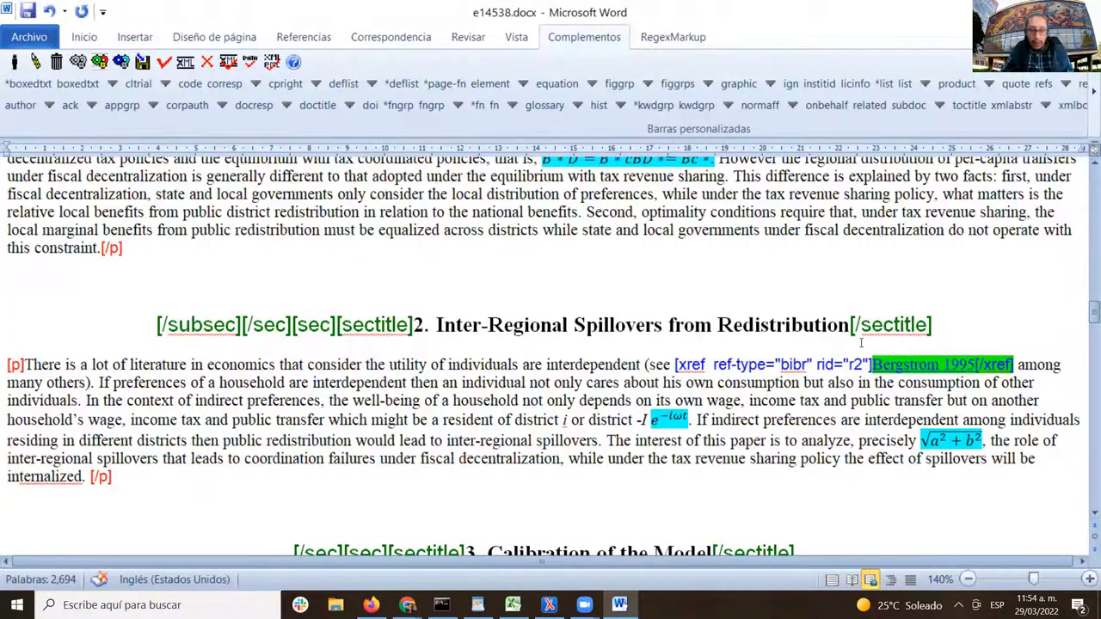
{"action": "scroll", "coordinate": [796, 260], "scroll_direction": "down", "scroll_amount": 2}
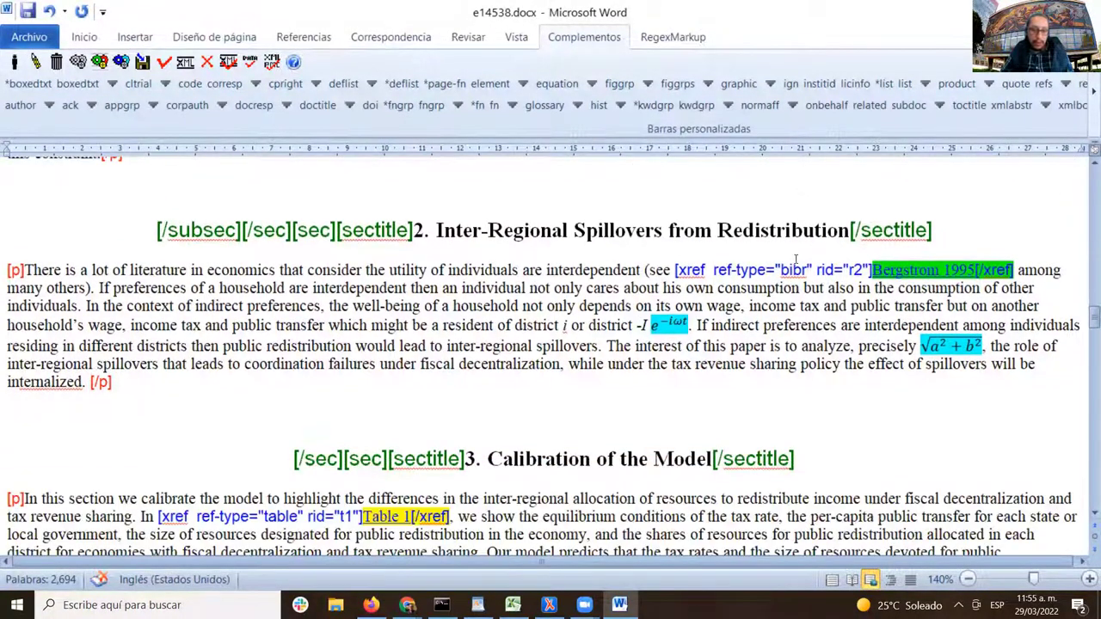
{"action": "left_click_drag", "start_coordinate": [675, 270], "coordinate": [972, 268]}
{"action": "left_click", "coordinate": [938, 261]}
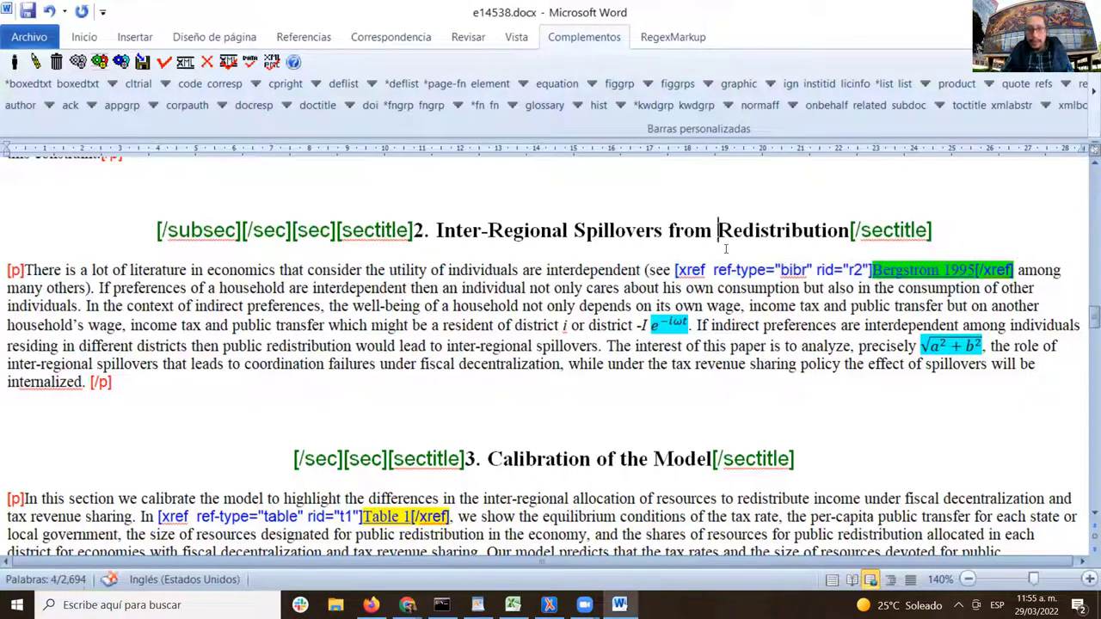
{"action": "left_click_drag", "start_coordinate": [874, 270], "coordinate": [979, 270]}
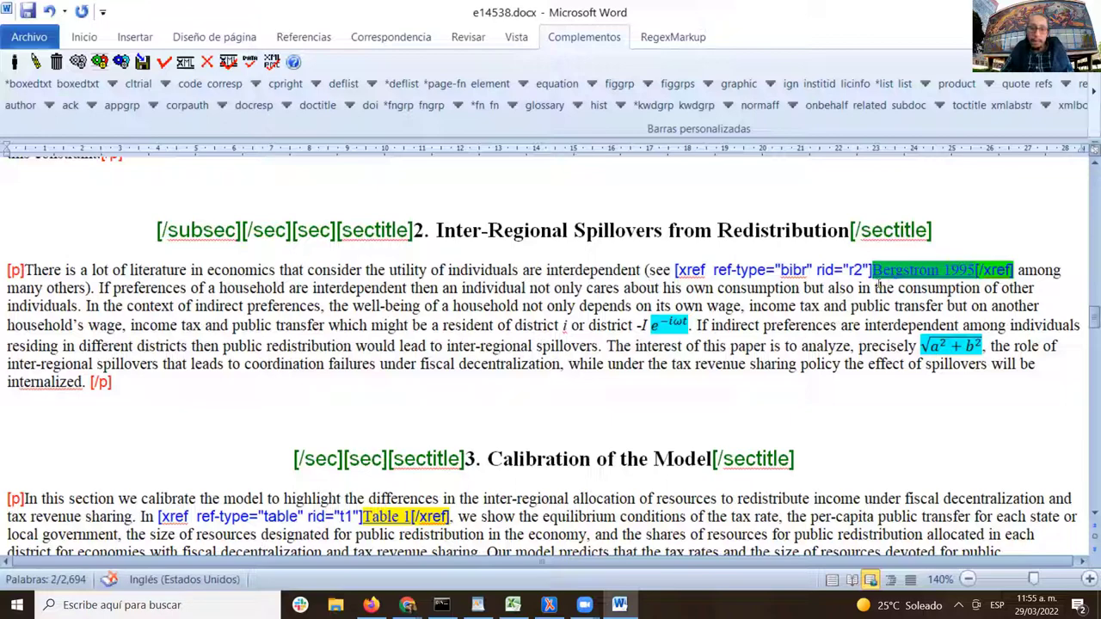
{"action": "double_click", "coordinate": [852, 270]}
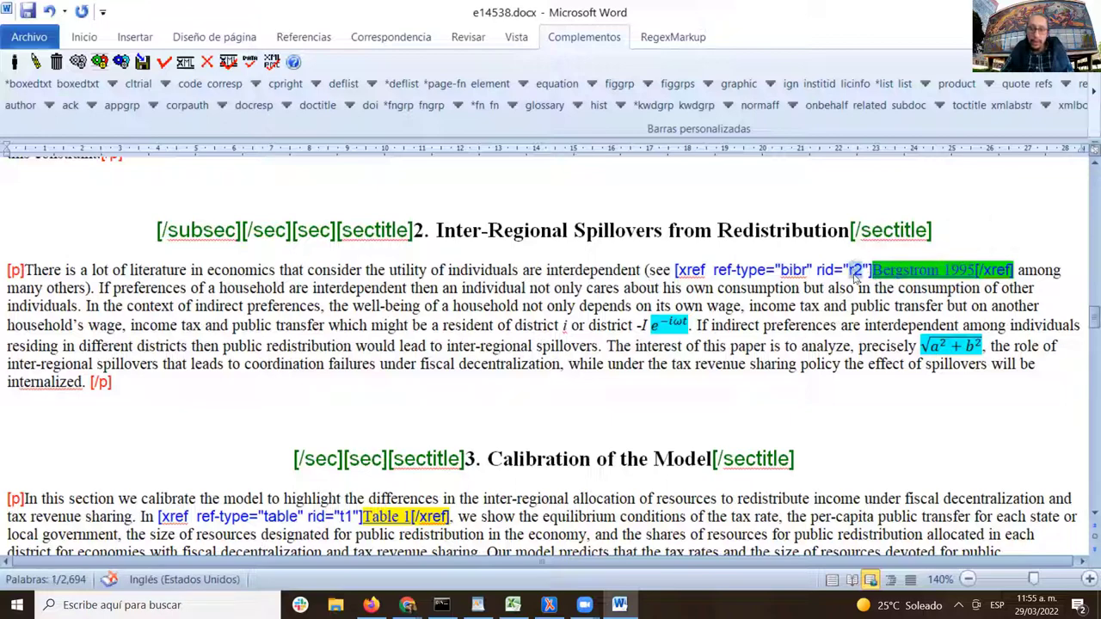
- Review section 3's tags and the whole of Table 1, from its caption through the notes below it
{"action": "scroll", "coordinate": [855, 276], "scroll_direction": "down", "scroll_amount": 3}
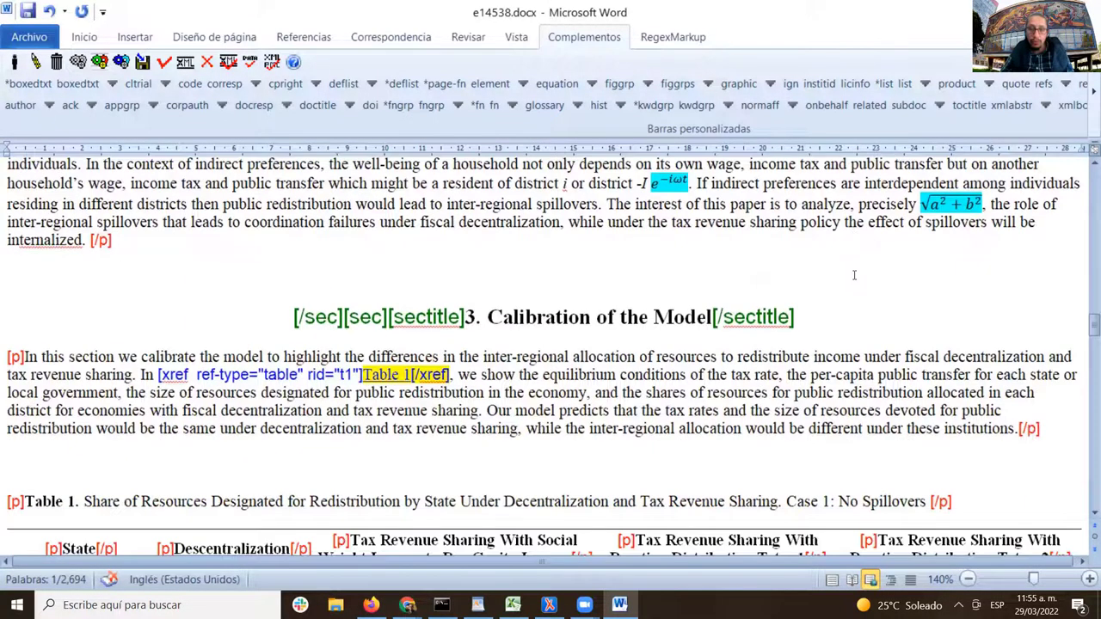
{"action": "scroll", "coordinate": [854, 275], "scroll_direction": "up", "scroll_amount": 3}
{"action": "scroll", "coordinate": [854, 275], "scroll_direction": "down", "scroll_amount": 3}
{"action": "scroll", "coordinate": [854, 275], "scroll_direction": "down", "scroll_amount": 1}
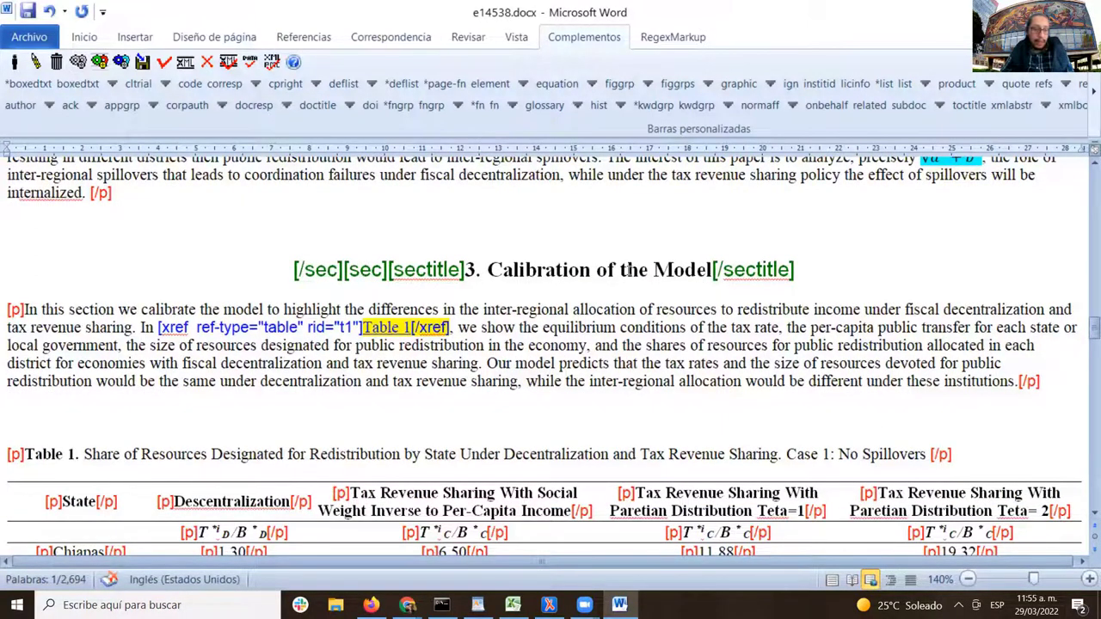
{"action": "scroll", "coordinate": [643, 268], "scroll_direction": "down", "scroll_amount": 9}
{"action": "scroll", "coordinate": [643, 268], "scroll_direction": "down", "scroll_amount": 11}
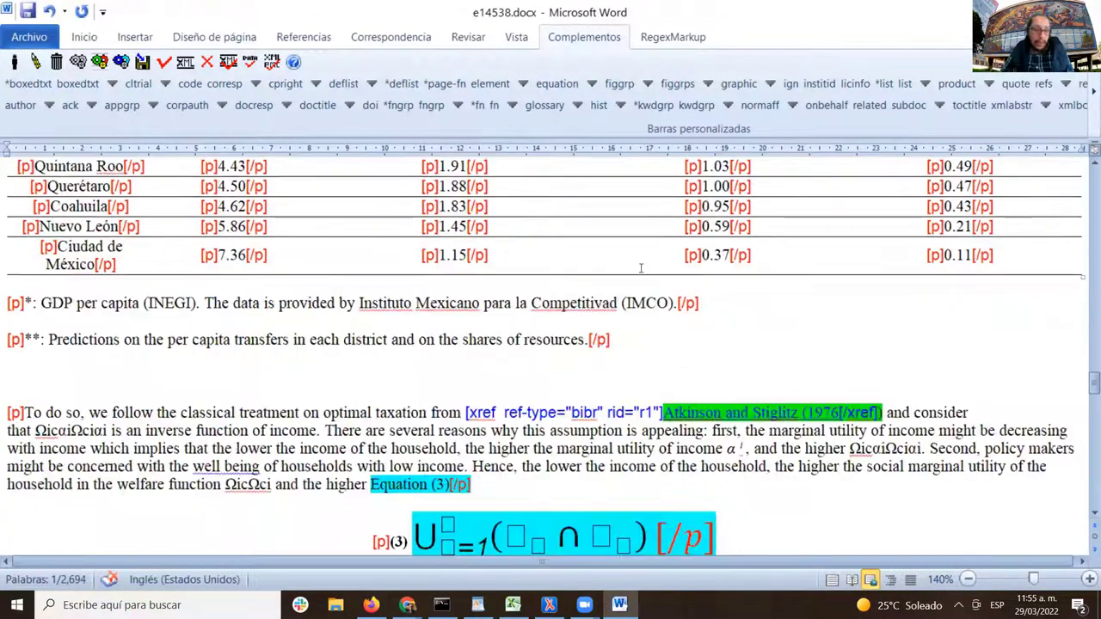
{"action": "scroll", "coordinate": [499, 282], "scroll_direction": "up", "scroll_amount": 5}
{"action": "scroll", "coordinate": [499, 281], "scroll_direction": "up", "scroll_amount": 14}
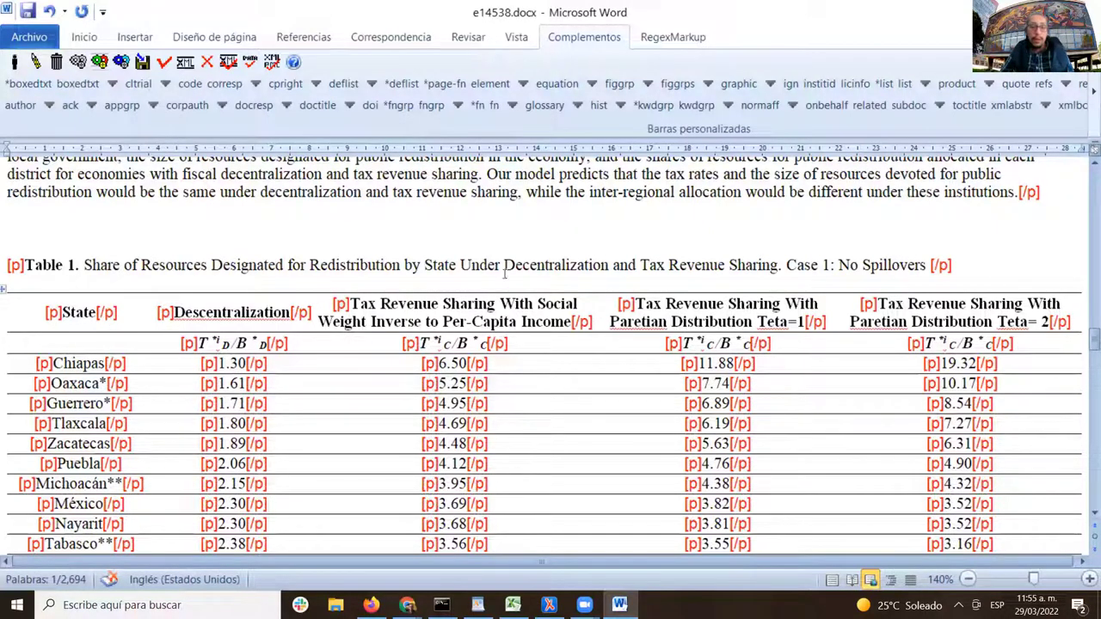
{"action": "scroll", "coordinate": [588, 298], "scroll_direction": "up", "scroll_amount": 3}
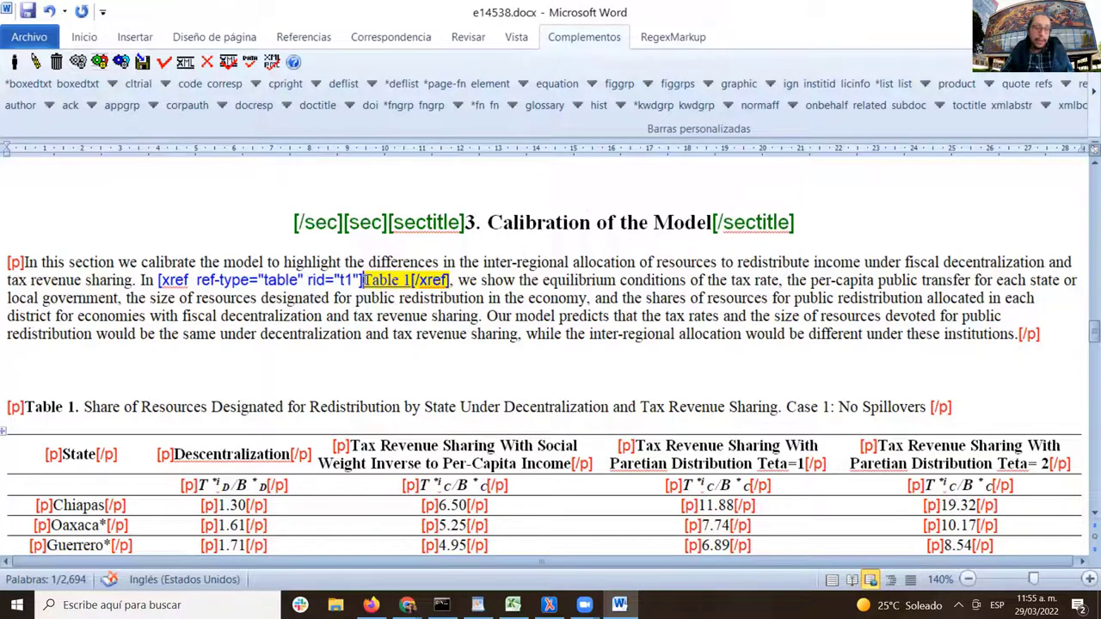
- Examine the rid of the Table 1 xref in section 3 and the beginning of the table's caption
{"action": "left_click_drag", "start_coordinate": [363, 281], "coordinate": [408, 281]}
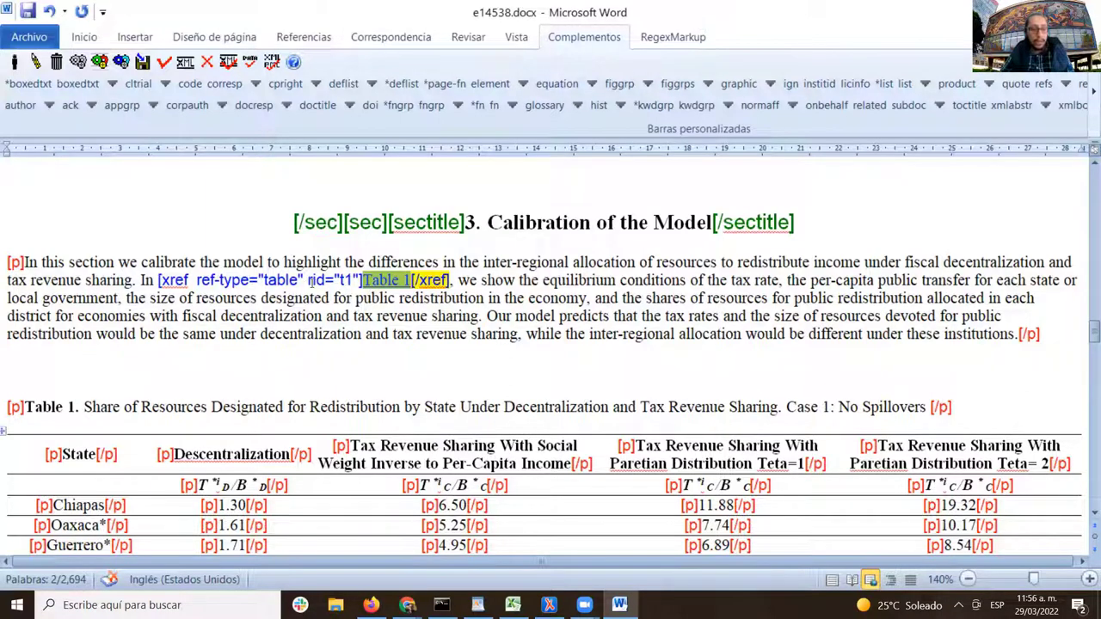
{"action": "double_click", "coordinate": [348, 280]}
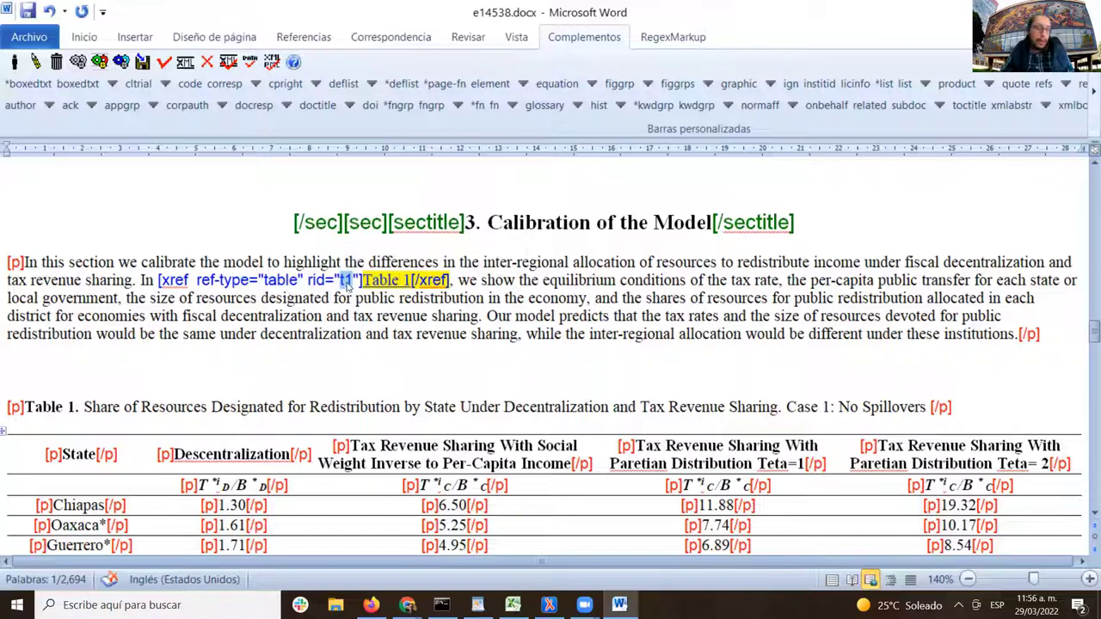
{"action": "scroll", "coordinate": [338, 294], "scroll_direction": "down", "scroll_amount": 2}
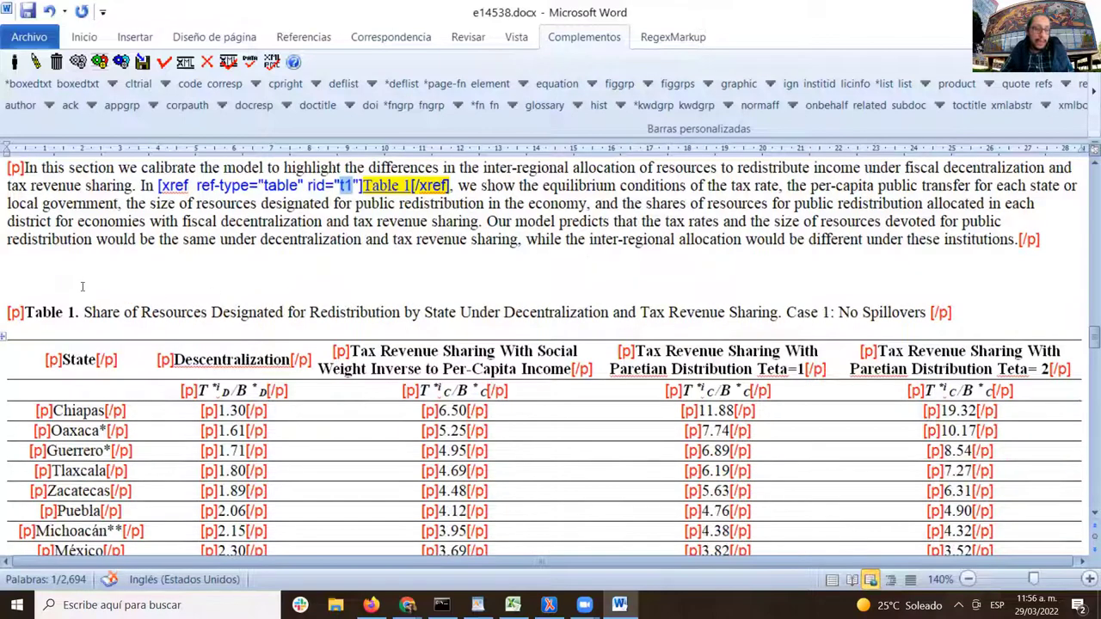
{"action": "left_click_drag", "start_coordinate": [9, 314], "coordinate": [360, 323]}
{"action": "left_click", "coordinate": [581, 243]}
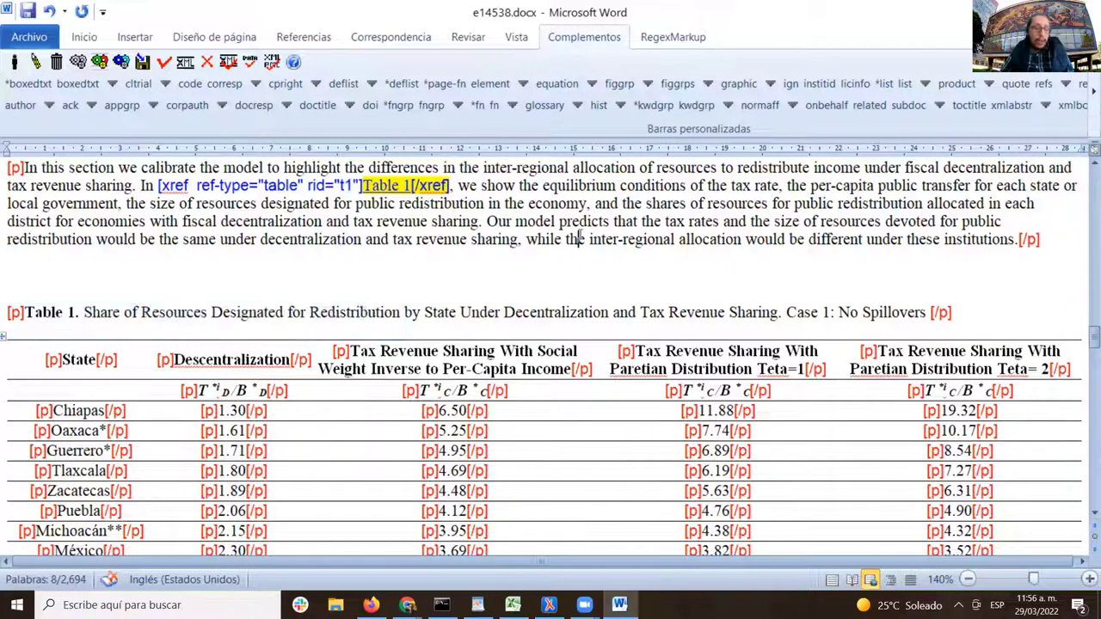
{"action": "scroll", "coordinate": [530, 203], "scroll_direction": "down", "scroll_amount": 1}
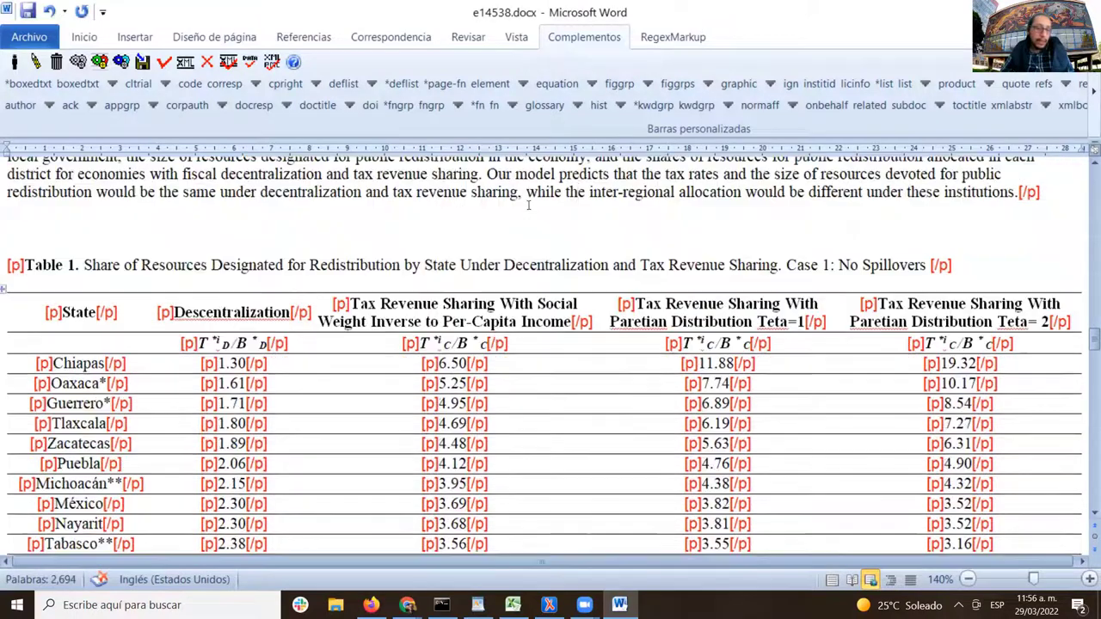
- Select all of Table 1, from the opening [p] tag of its caption through the closing tag of the ** note
{"action": "left_click", "coordinate": [7, 264]}
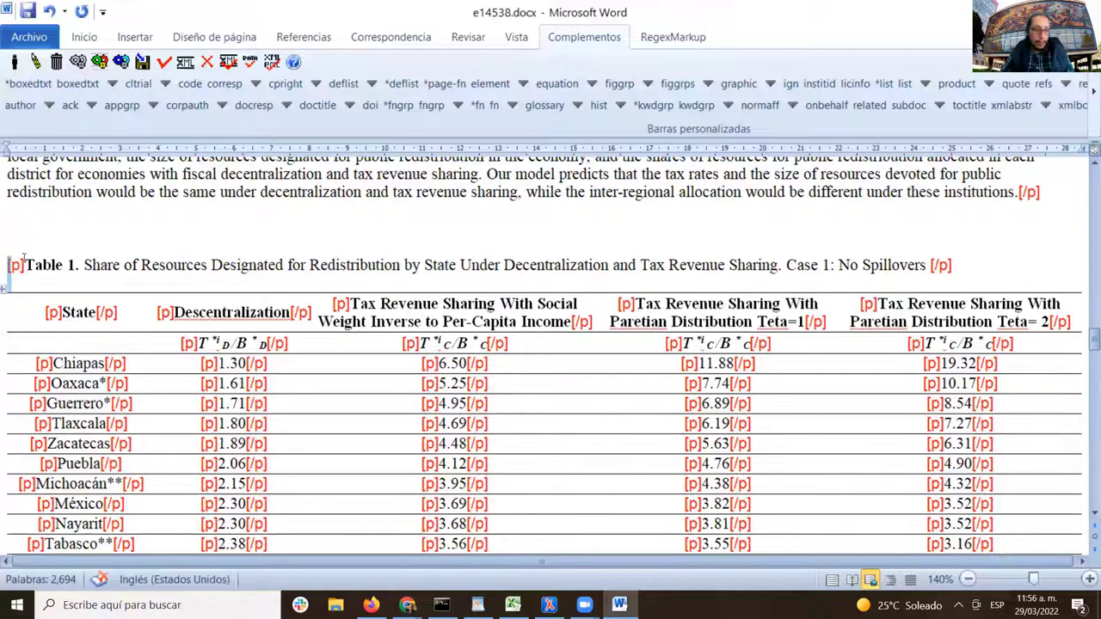
{"action": "left_click", "coordinate": [23, 256], "text": "shift"}
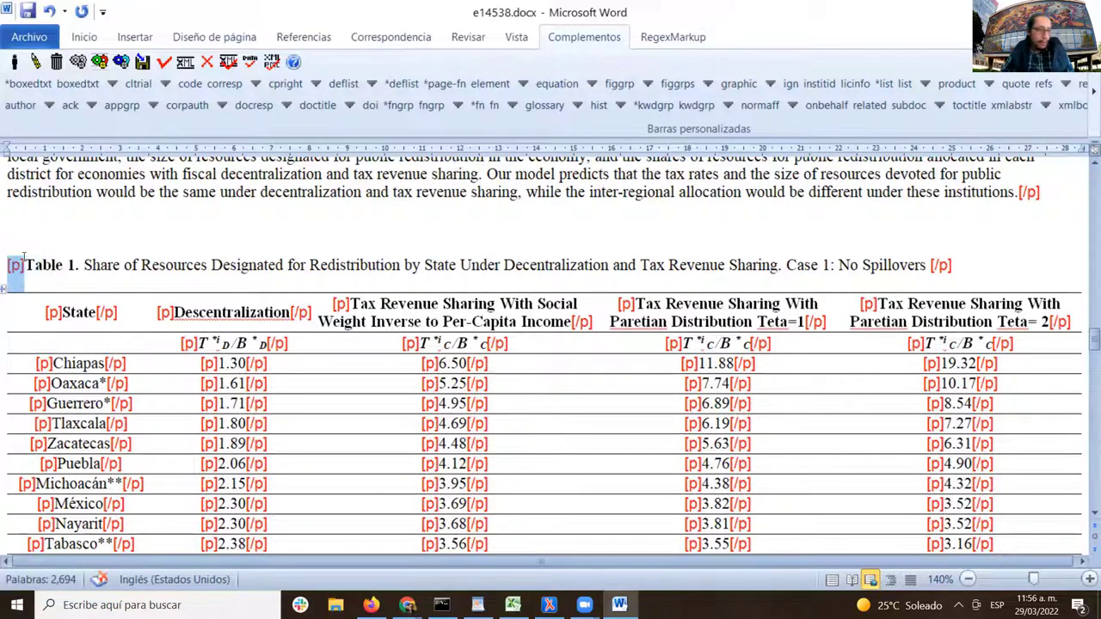
{"action": "left_click_drag", "start_coordinate": [23, 256], "coordinate": [431, 324]}
{"action": "scroll", "coordinate": [500, 331], "scroll_direction": "down", "scroll_amount": 12}
{"action": "left_click_drag", "start_coordinate": [499, 331], "coordinate": [611, 391]}
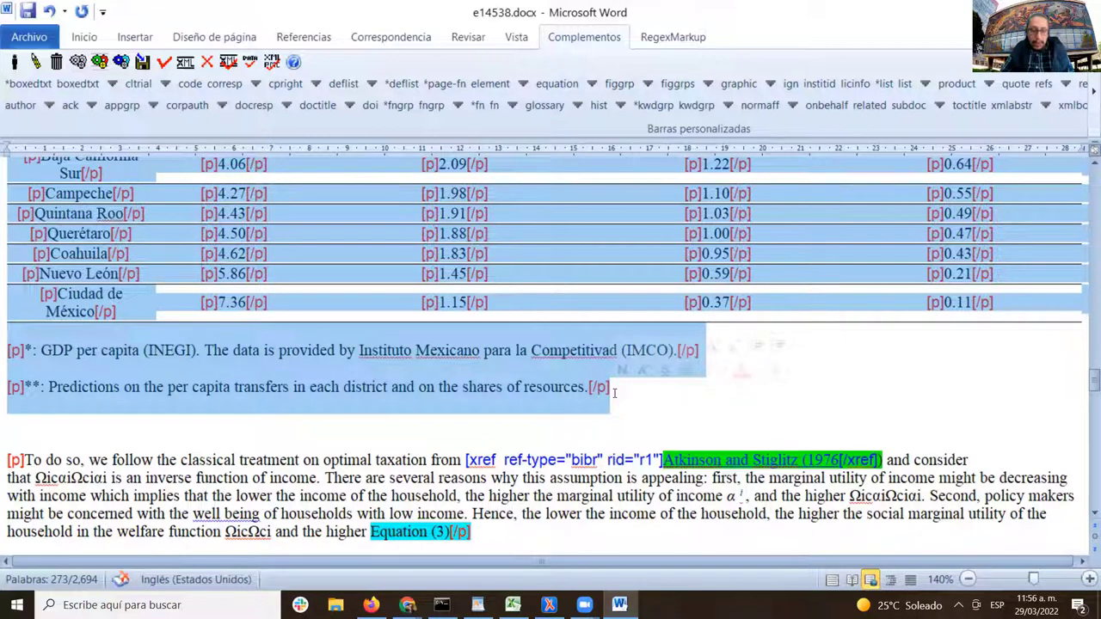
{"action": "key", "text": "ctrl+c"}
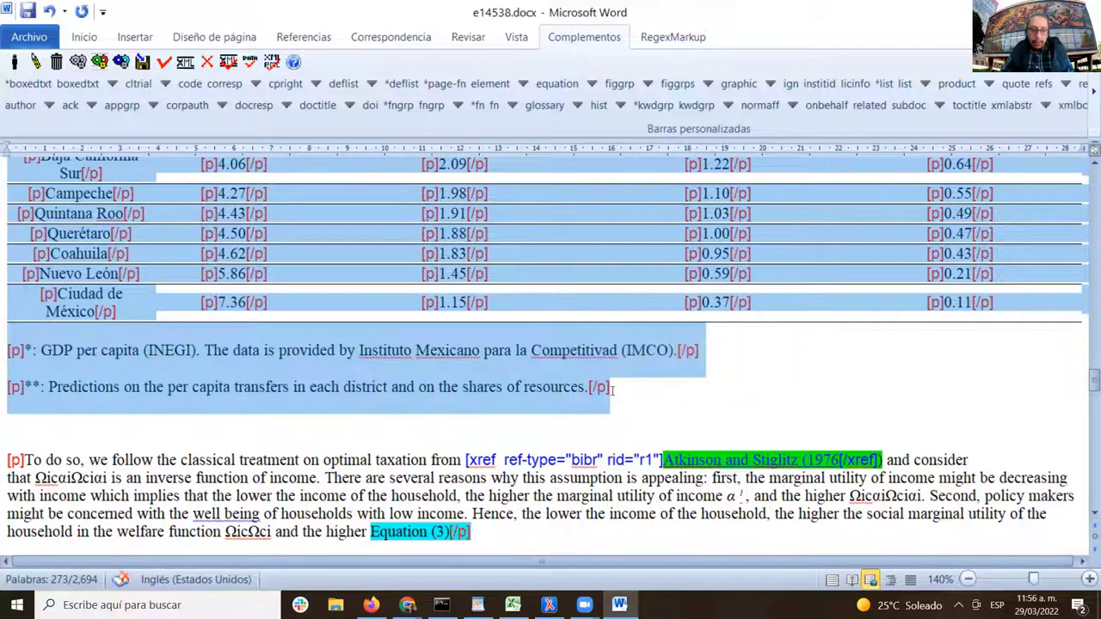
{"action": "key", "text": "ctrl"}
{"action": "key", "text": "ctrl"}
{"action": "key", "text": "ctrl"}
{"action": "key", "text": "ctrl"}
{"action": "key", "text": "ctrl"}
{"action": "key", "text": "ctrl"}
{"action": "key", "text": "ctrl"}
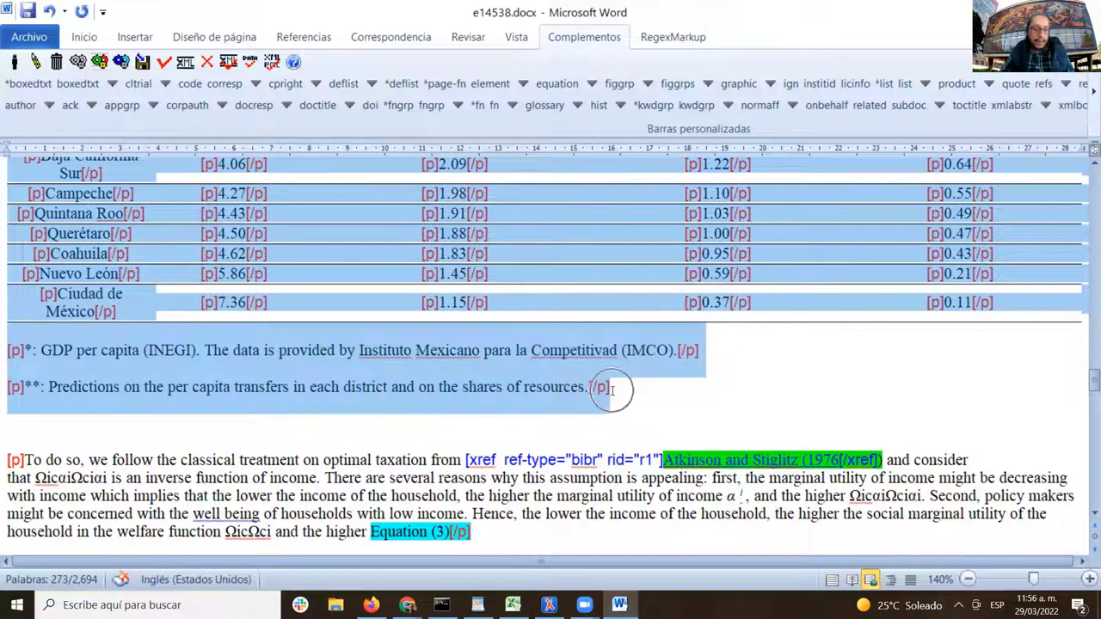
{"action": "key", "text": "ctrl"}
{"action": "key", "text": "ctrl"}
{"action": "key", "text": "ctrl"}
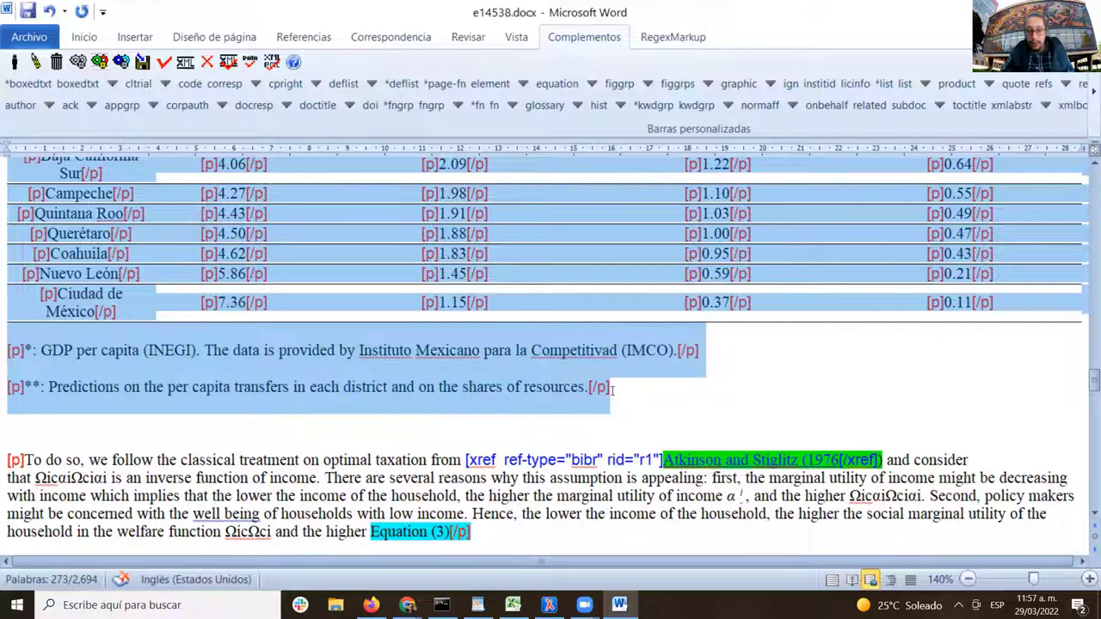
{"action": "key", "text": "ctrl"}
{"action": "key", "text": "ctrl"}
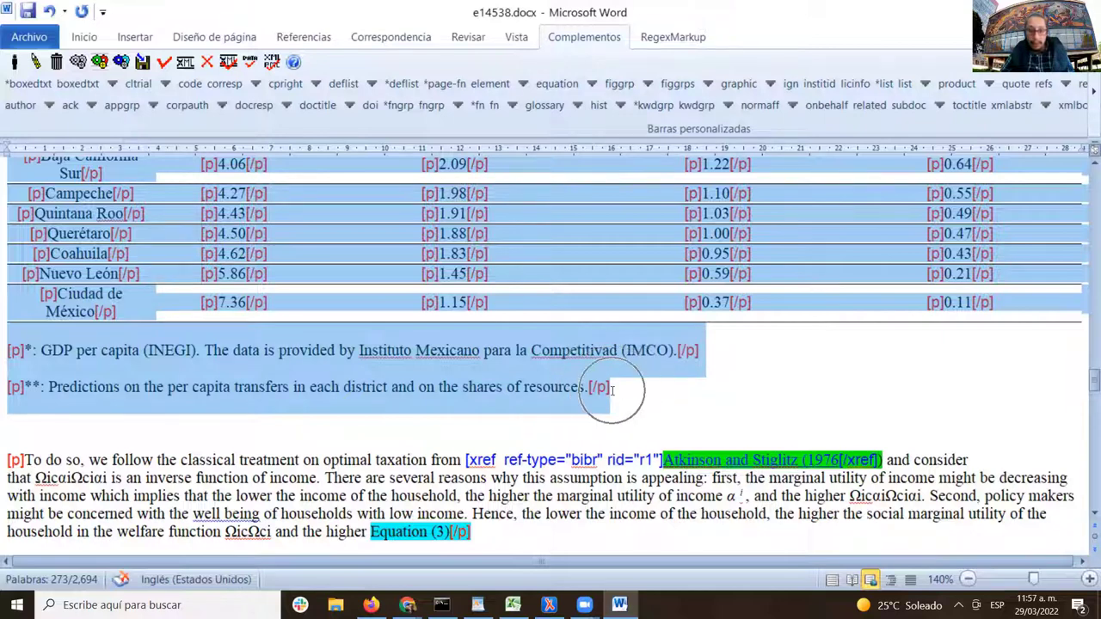
{"action": "key", "text": "ctrl"}
{"action": "key", "text": "ctrl"}
{"action": "key", "text": "ctrl"}
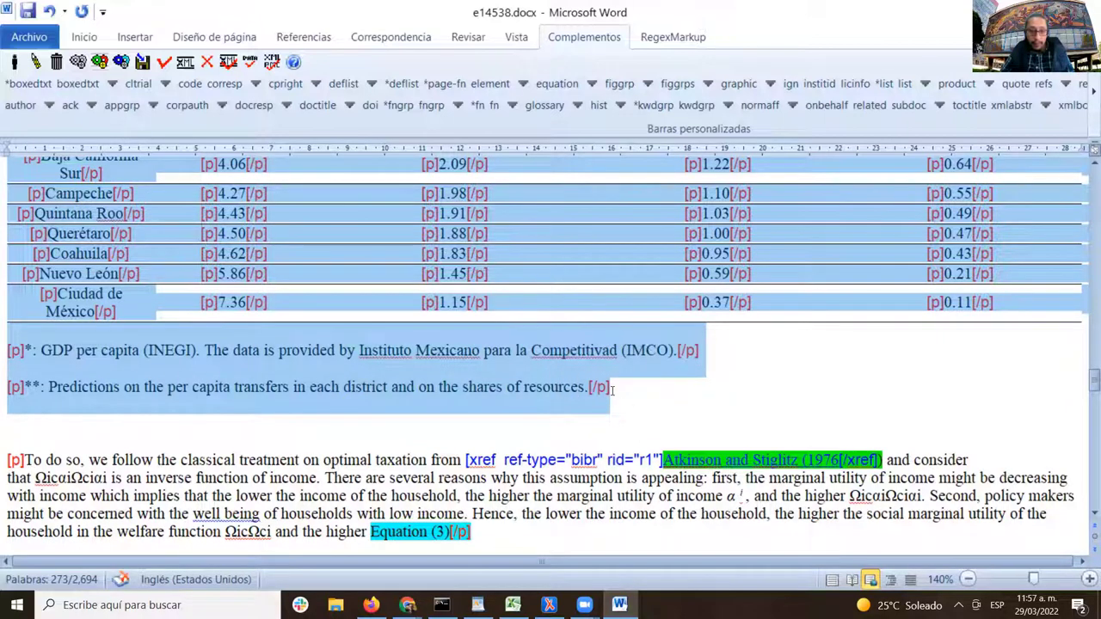
- Tag the selected caption, table and notes as a tabwrap element with the id t1
{"action": "scroll", "coordinate": [607, 398], "scroll_direction": "up", "scroll_amount": 10}
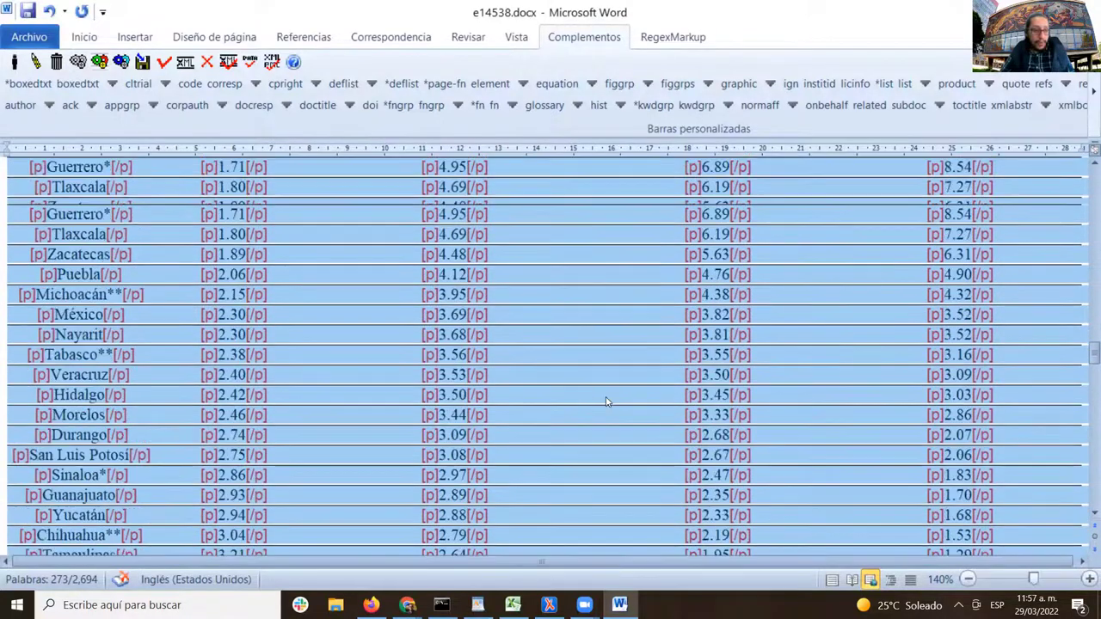
{"action": "scroll", "coordinate": [605, 401], "scroll_direction": "up", "scroll_amount": 2}
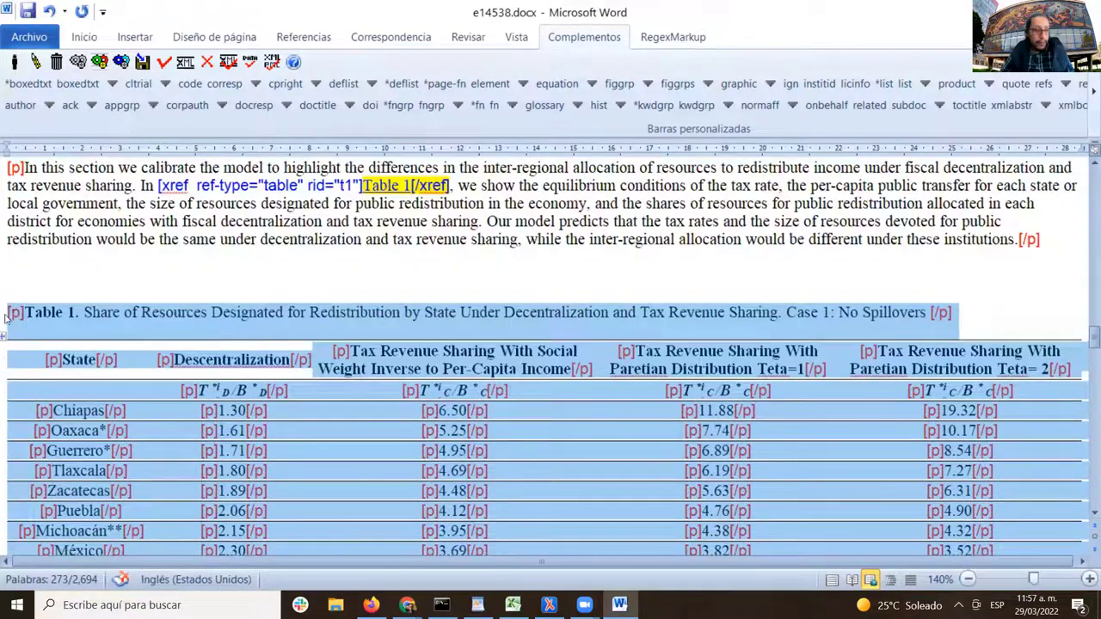
{"action": "scroll", "coordinate": [629, 353], "scroll_direction": "down", "scroll_amount": 15}
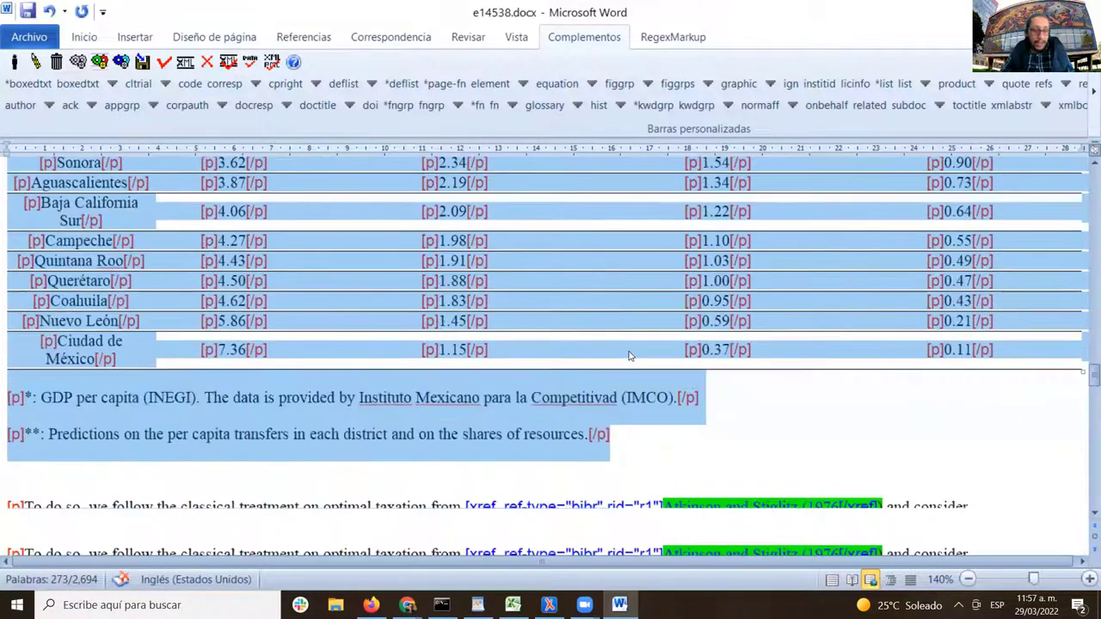
{"action": "scroll", "coordinate": [629, 356], "scroll_direction": "up", "scroll_amount": 15}
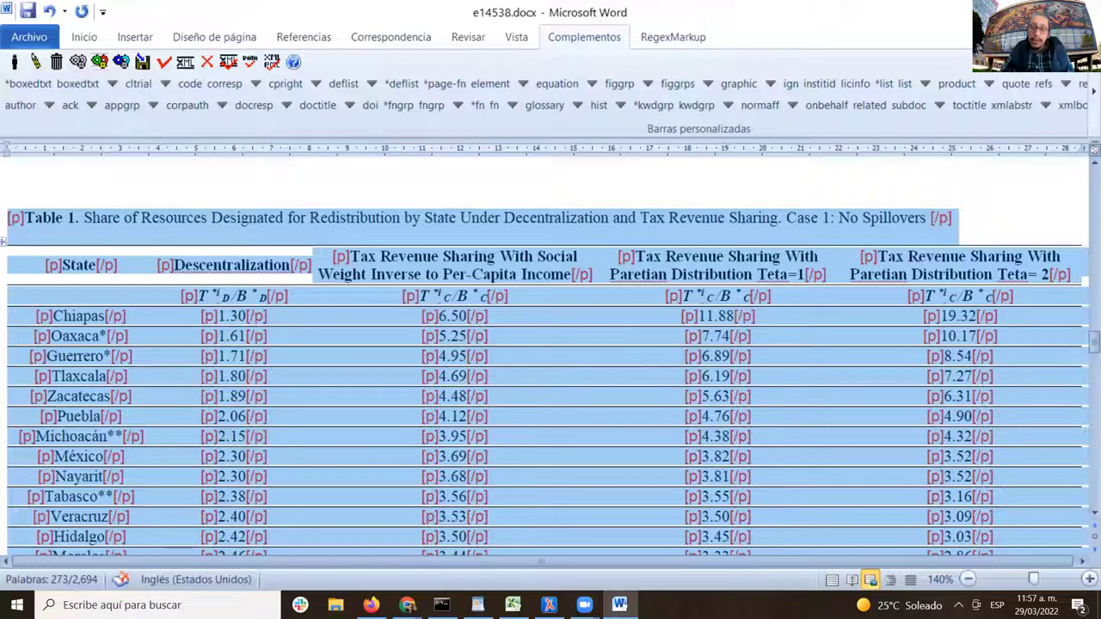
{"action": "left_click", "coordinate": [1086, 76]}
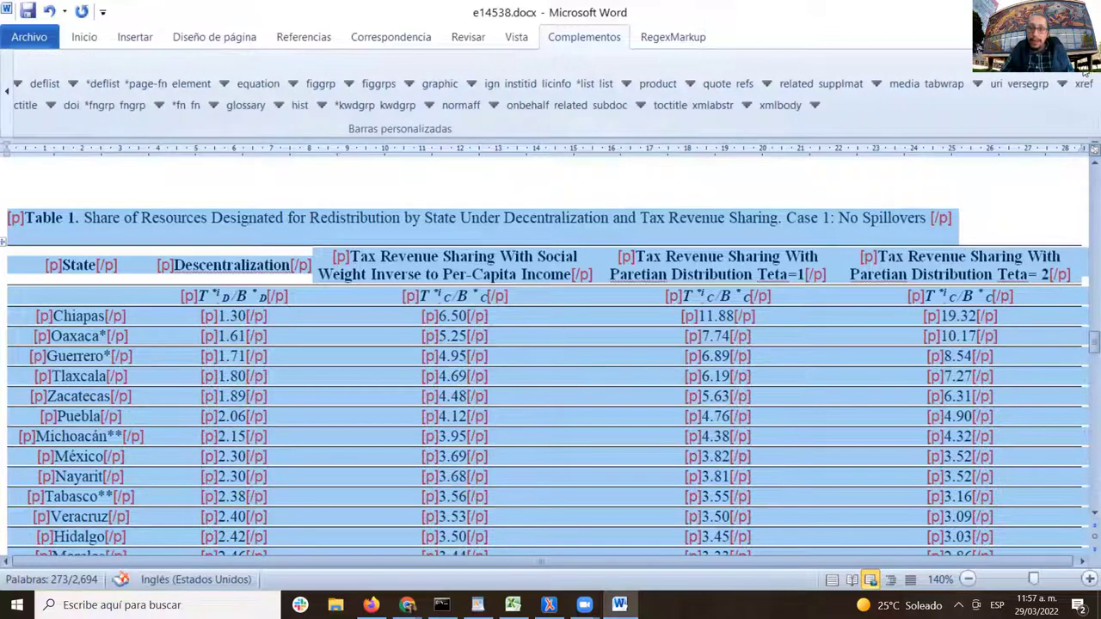
{"action": "left_click", "coordinate": [943, 86]}
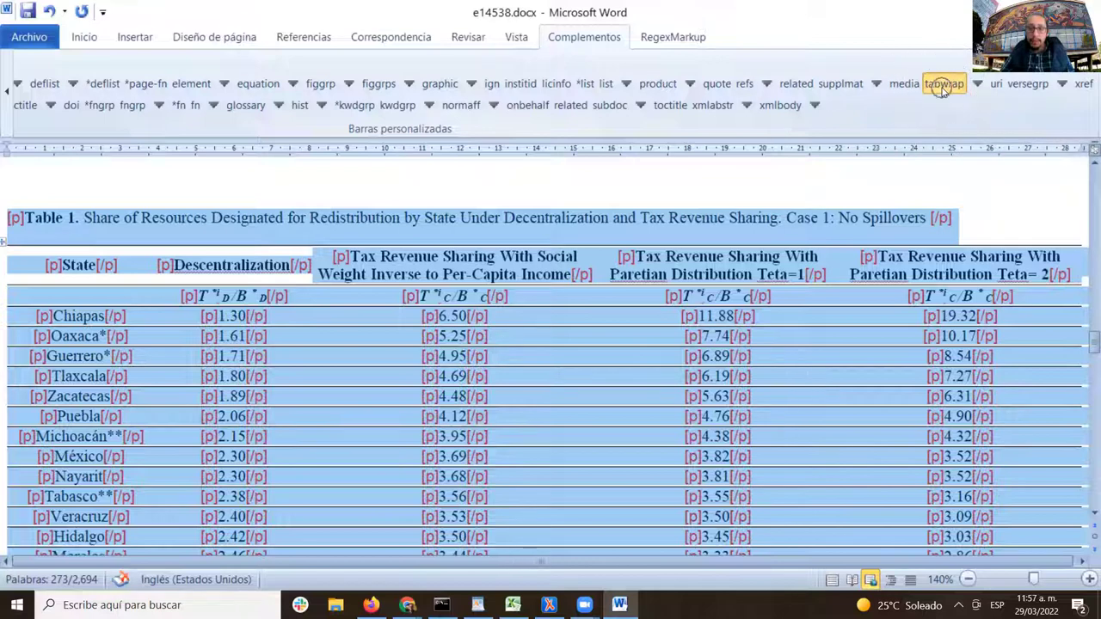
{"action": "left_click", "coordinate": [943, 86]}
{"action": "left_click", "coordinate": [943, 86]}
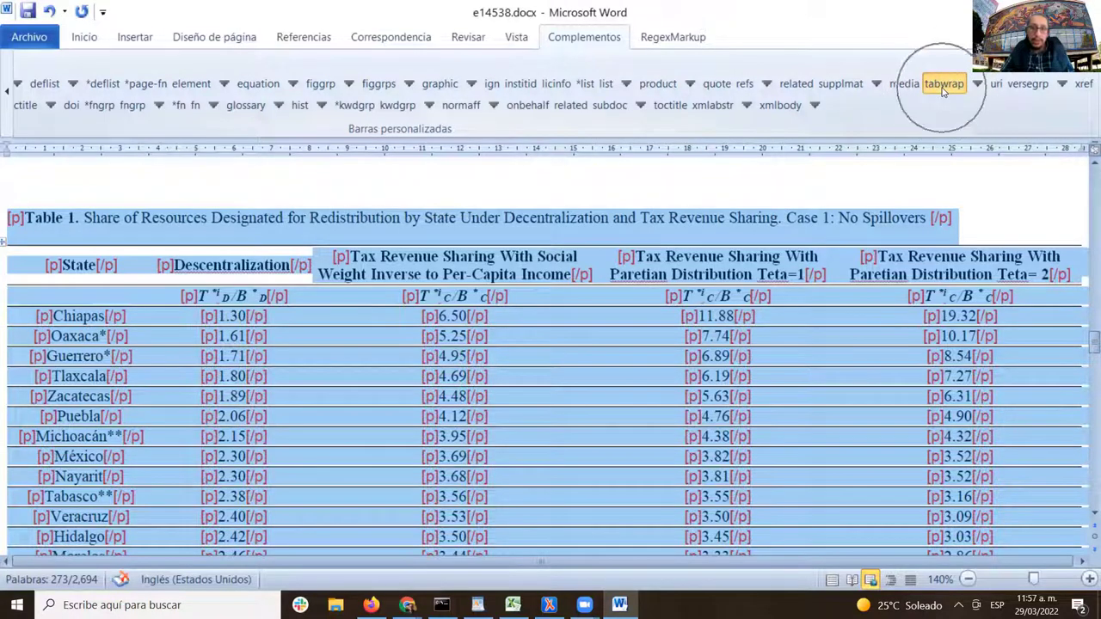
{"action": "left_click", "coordinate": [943, 86]}
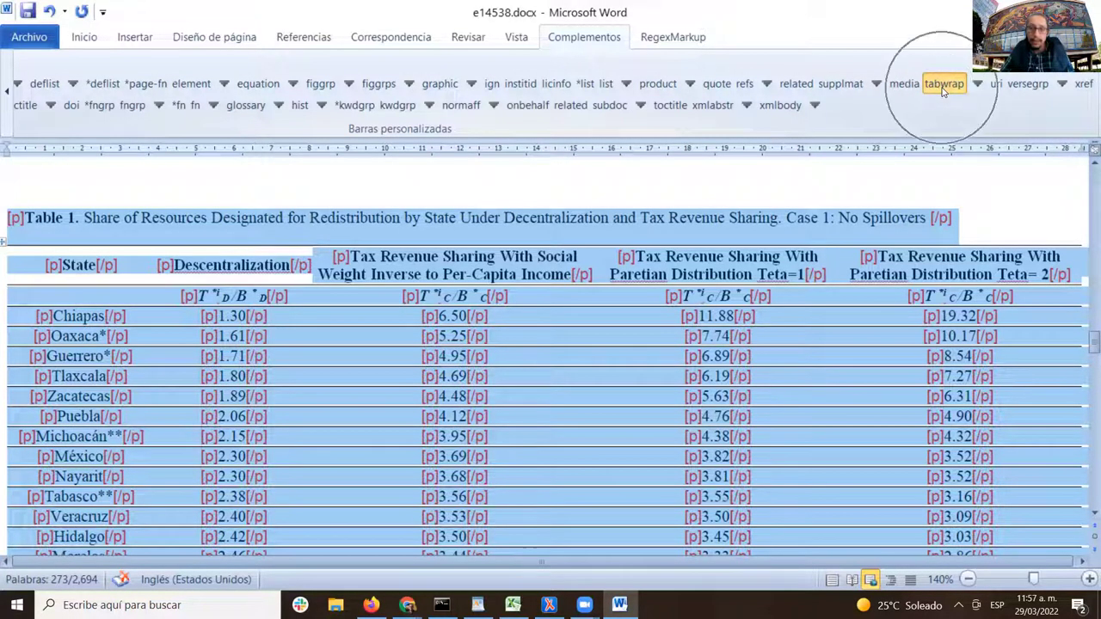
{"action": "left_click", "coordinate": [943, 86]}
{"action": "left_click", "coordinate": [943, 86]}
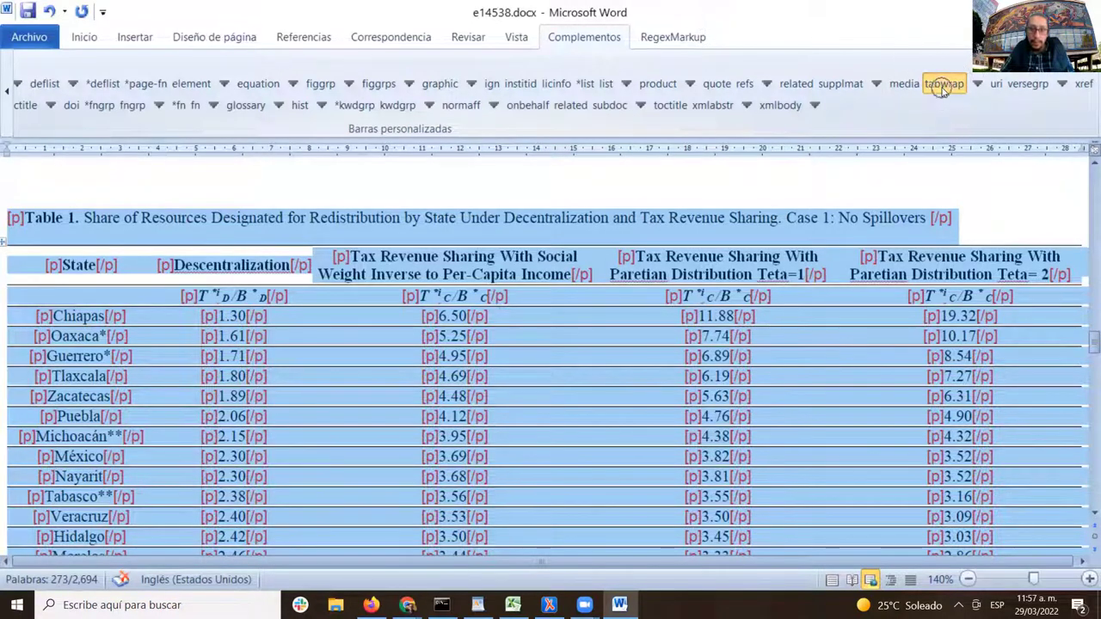
{"action": "left_click", "coordinate": [943, 86]}
{"action": "left_click", "coordinate": [943, 86]}
{"action": "left_click", "coordinate": [943, 86]}
{"action": "left_click", "coordinate": [943, 86]}
{"action": "left_click", "coordinate": [942, 86]}
{"action": "left_click", "coordinate": [941, 85]}
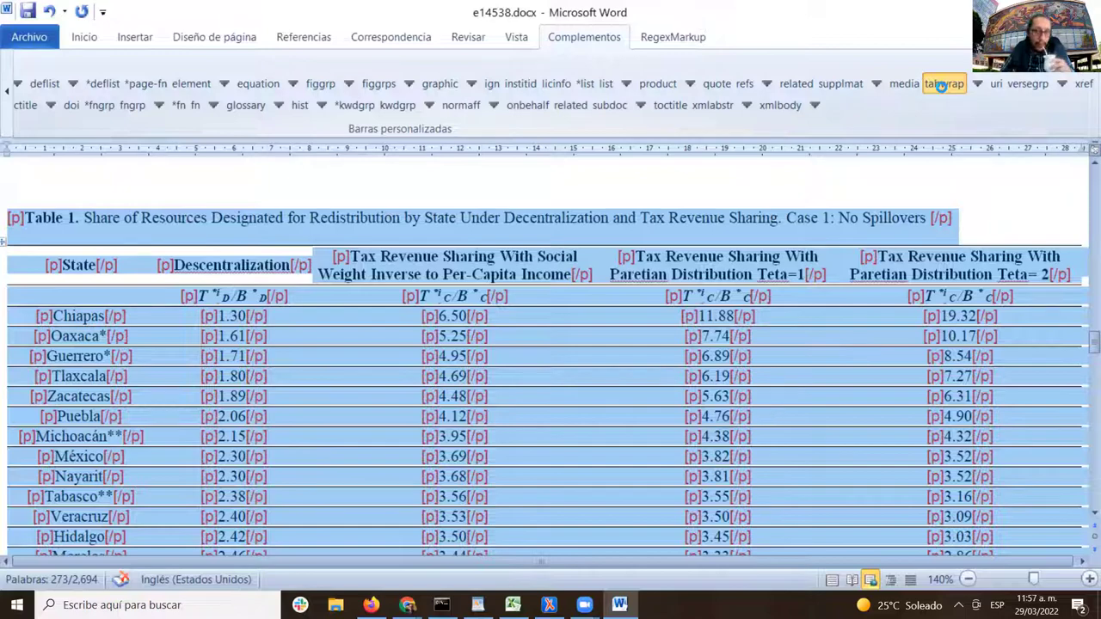
{"action": "left_click", "coordinate": [942, 85]}
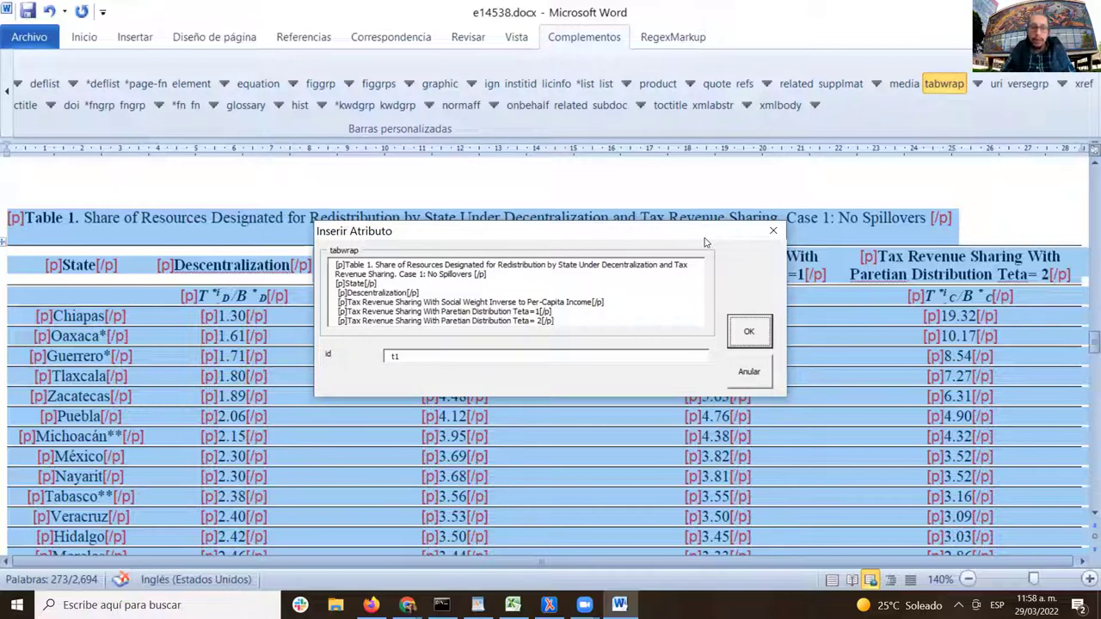
{"action": "double_click", "coordinate": [398, 356]}
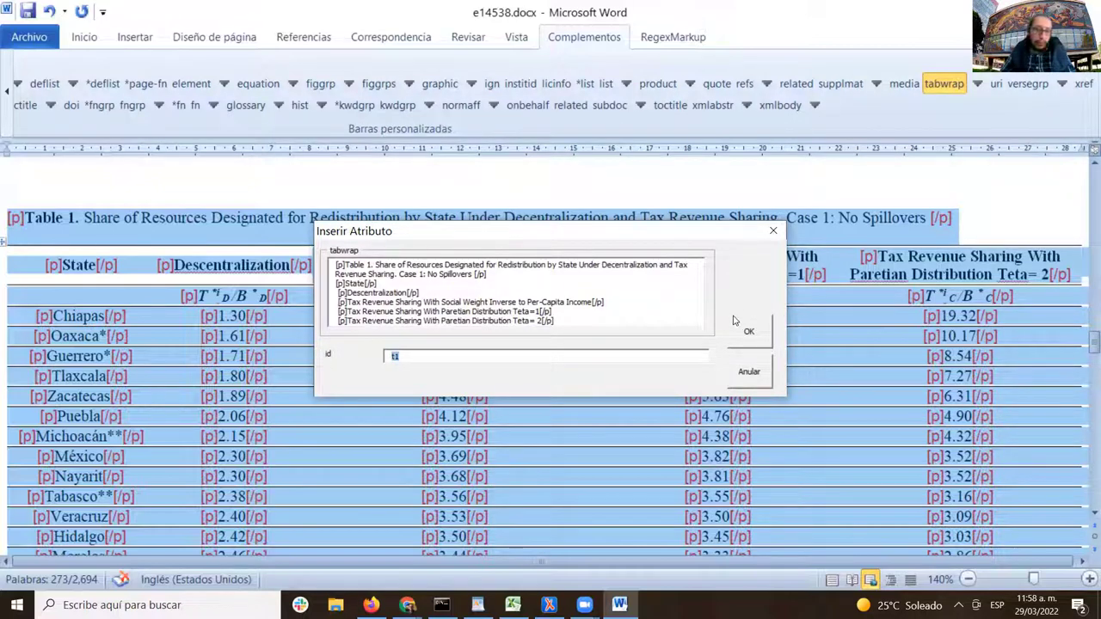
{"action": "left_click", "coordinate": [415, 359]}
{"action": "left_click", "coordinate": [748, 331]}
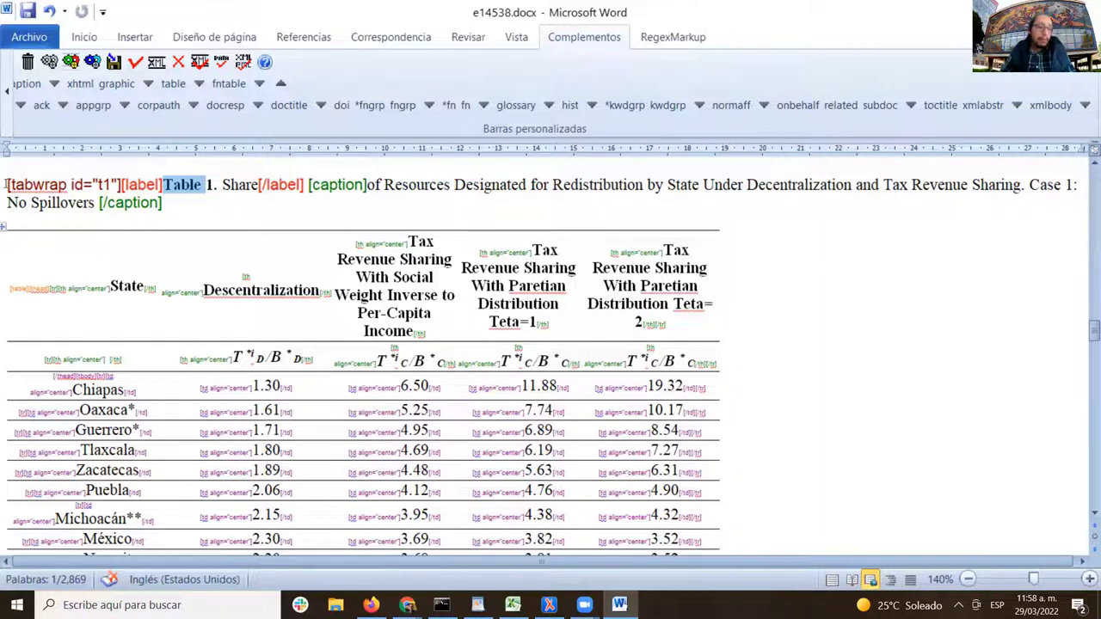
- Examine the header and cell tags inside Table 1 and where its label and caption tags split the title
{"action": "left_click", "coordinate": [261, 252]}
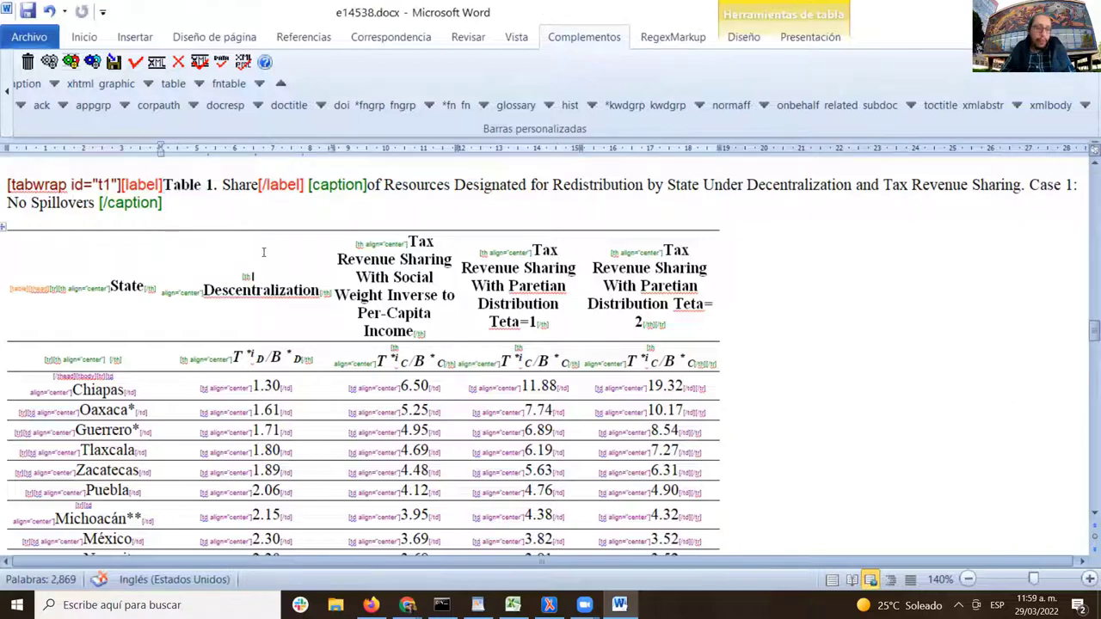
{"action": "scroll", "coordinate": [263, 253], "scroll_direction": "down", "scroll_amount": 3}
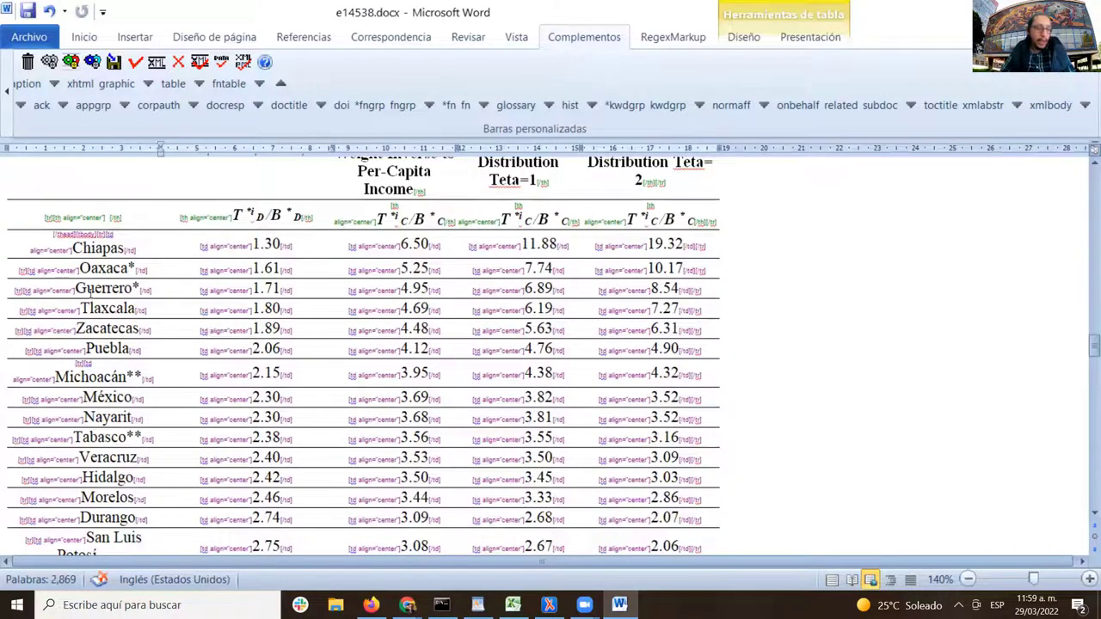
{"action": "left_click_drag", "start_coordinate": [34, 330], "coordinate": [76, 330]}
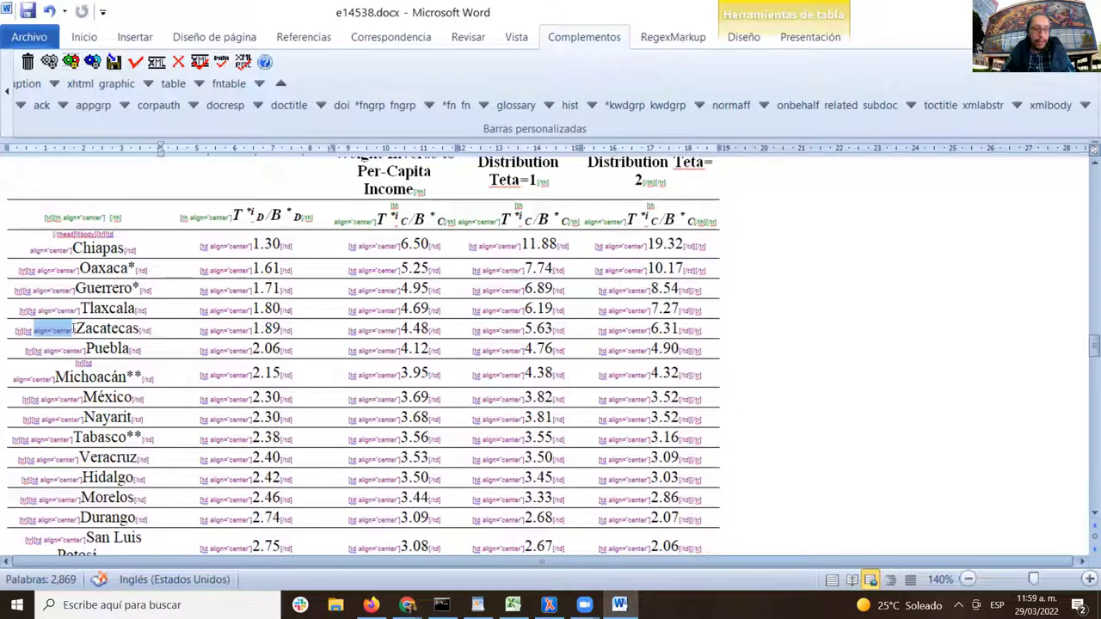
{"action": "scroll", "coordinate": [229, 278], "scroll_direction": "up", "scroll_amount": 4}
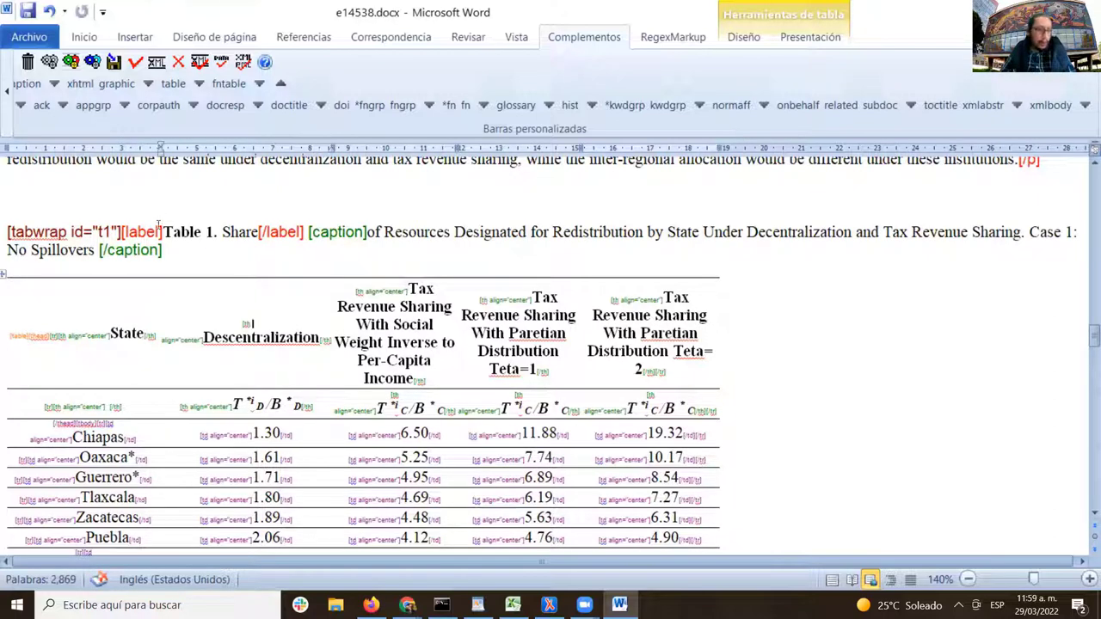
{"action": "scroll", "coordinate": [230, 326], "scroll_direction": "up", "scroll_amount": 3}
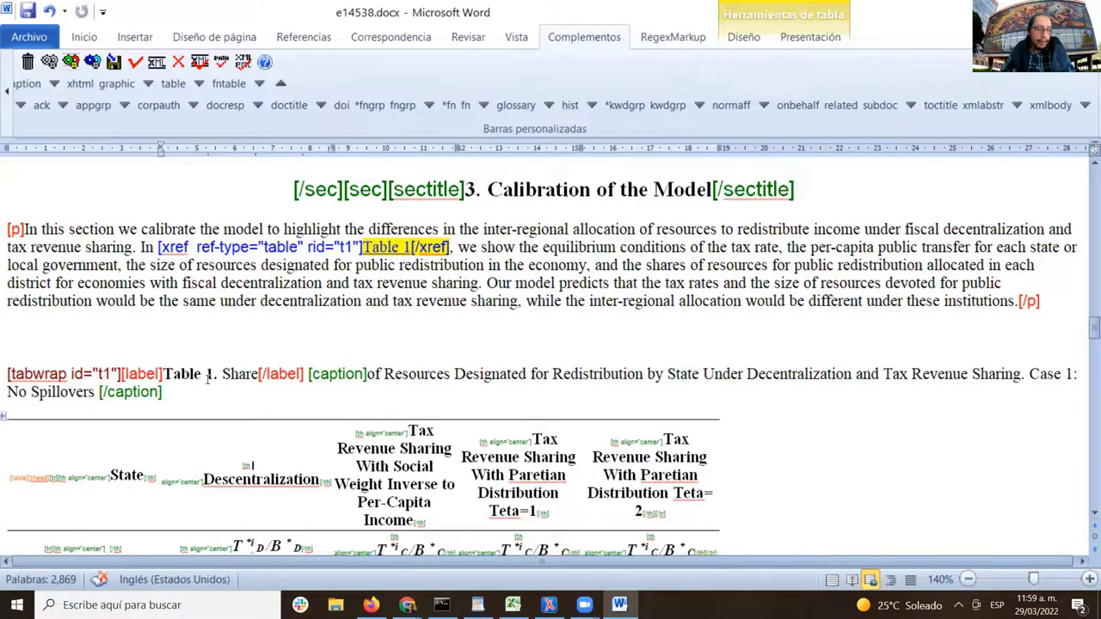
{"action": "left_click_drag", "start_coordinate": [163, 373], "coordinate": [215, 373]}
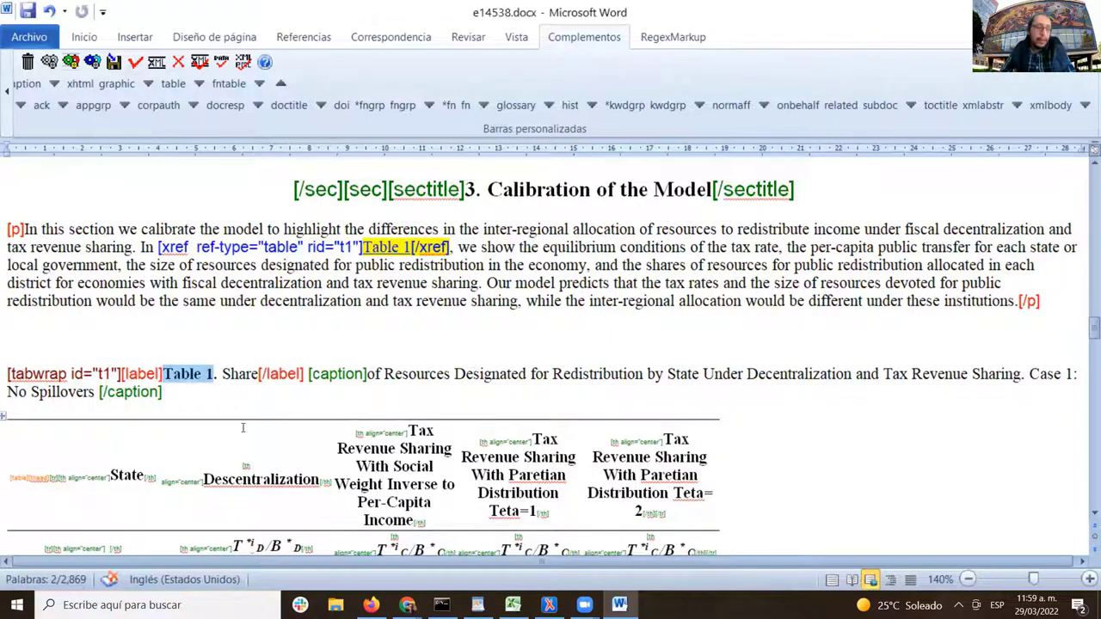
{"action": "double_click", "coordinate": [239, 374]}
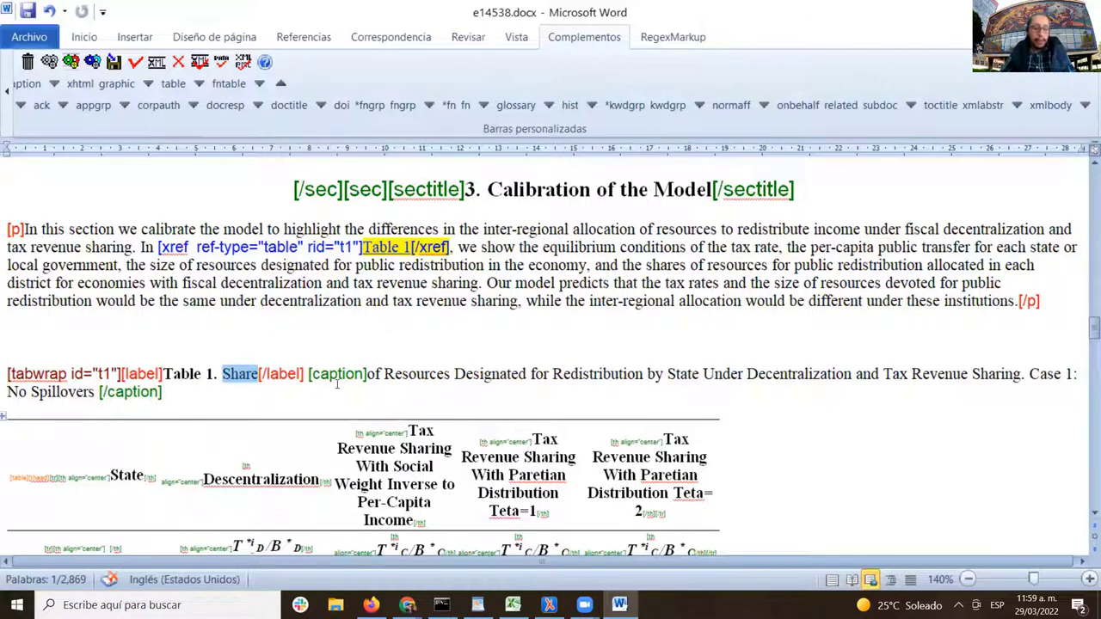
{"action": "left_click", "coordinate": [368, 375]}
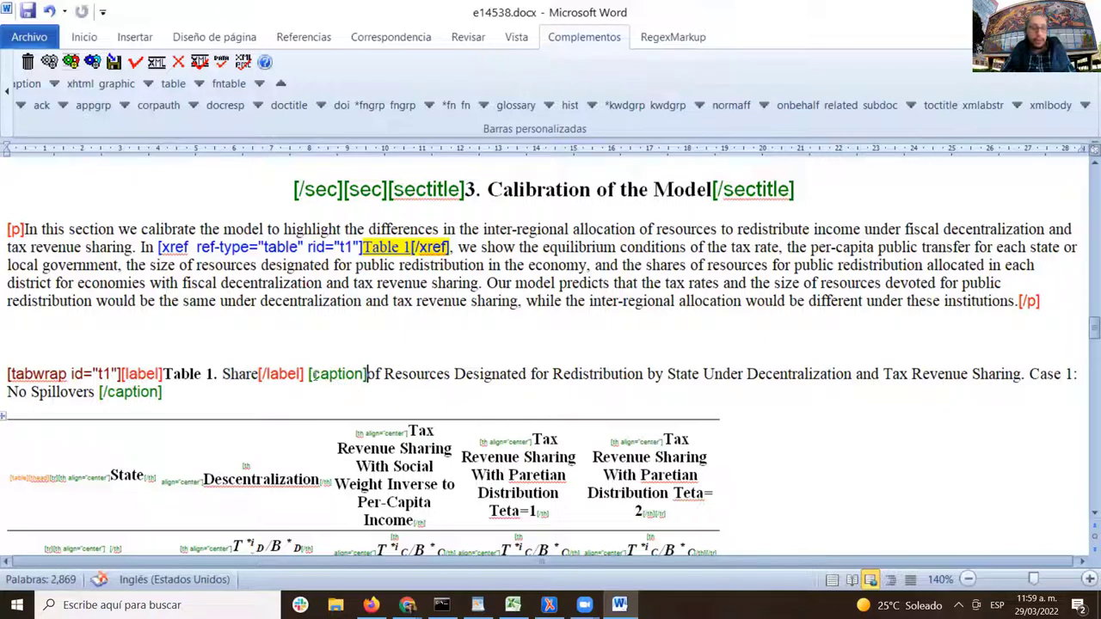
- Move the word "Share" from Table 1's label to the start of its caption, removing the extra spaces inside both tags
{"action": "double_click", "coordinate": [242, 376]}
{"action": "key", "text": "ctrl+c"}
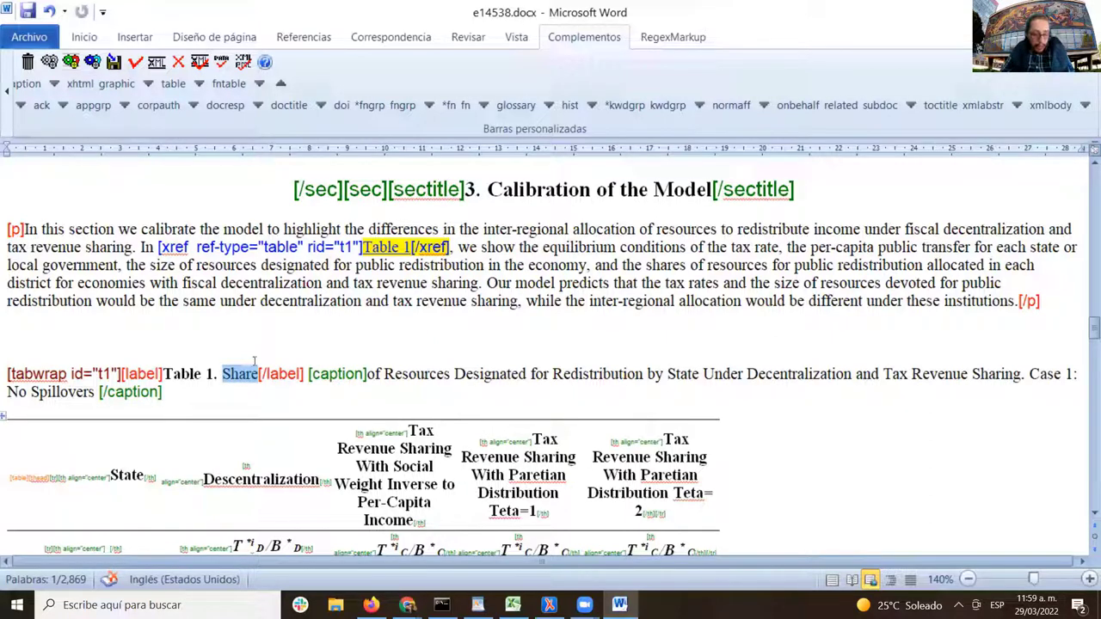
{"action": "key", "text": "Delete"}
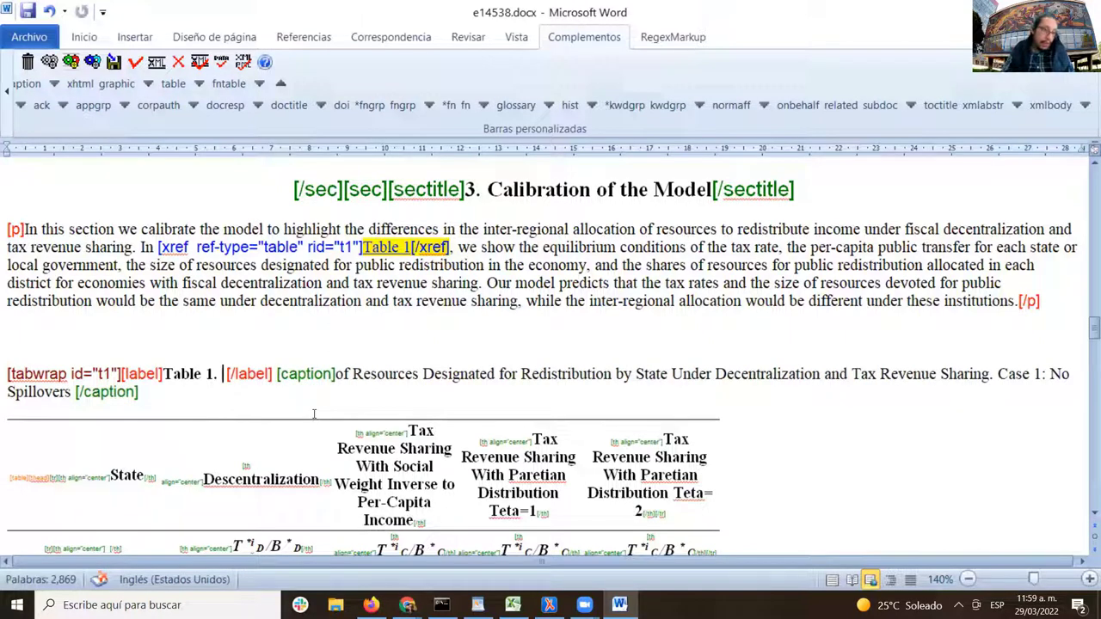
{"action": "key", "text": "BackSpace"}
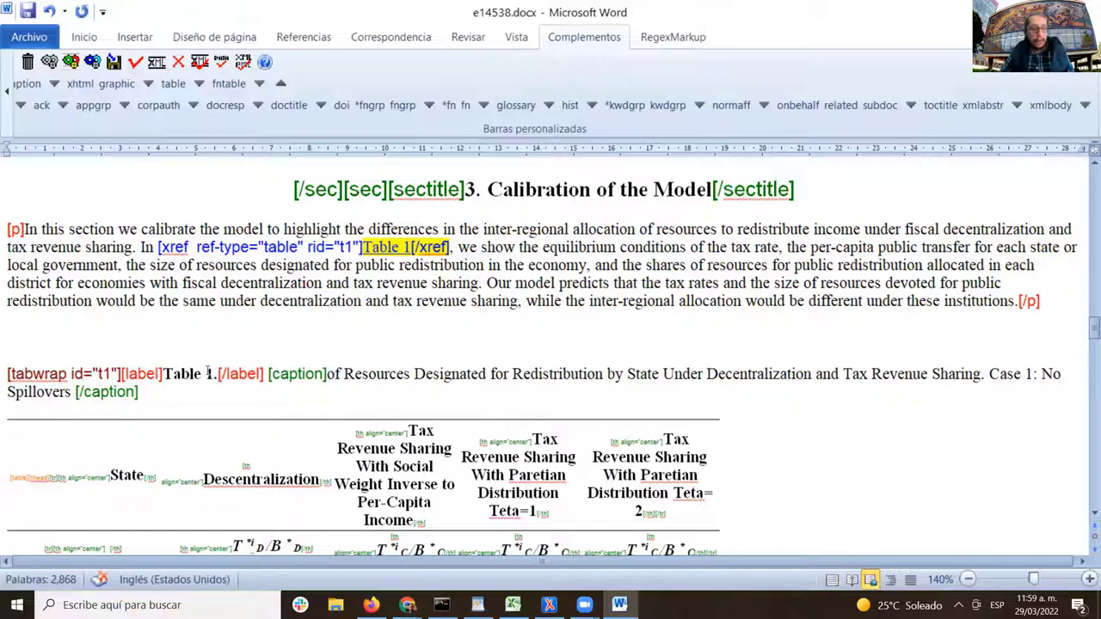
{"action": "left_click", "coordinate": [327, 375]}
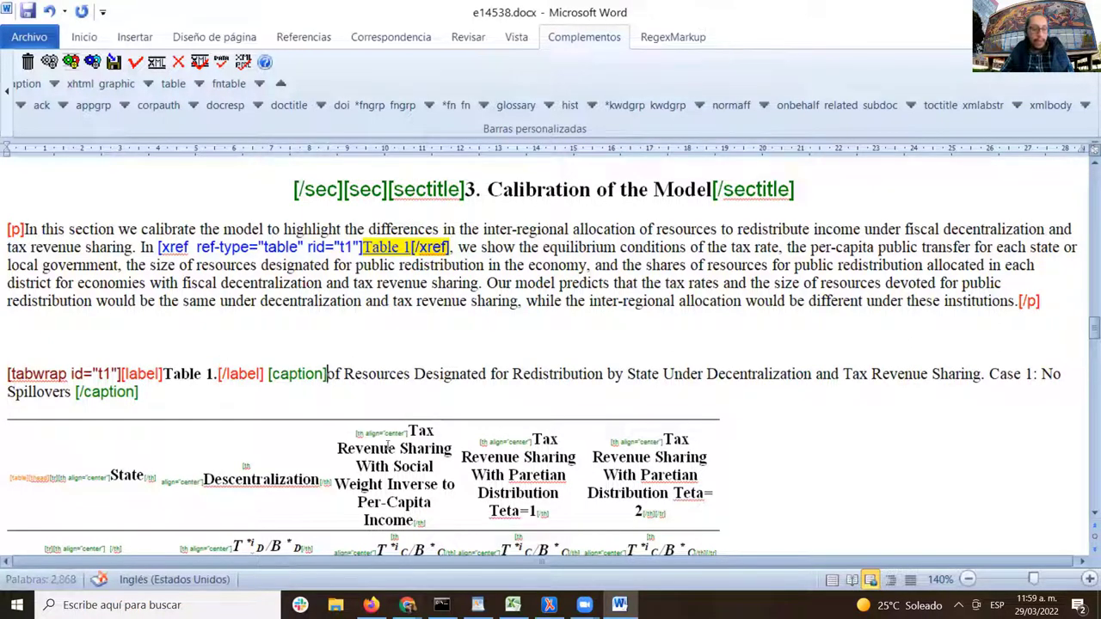
{"action": "key", "text": "ctrl+v"}
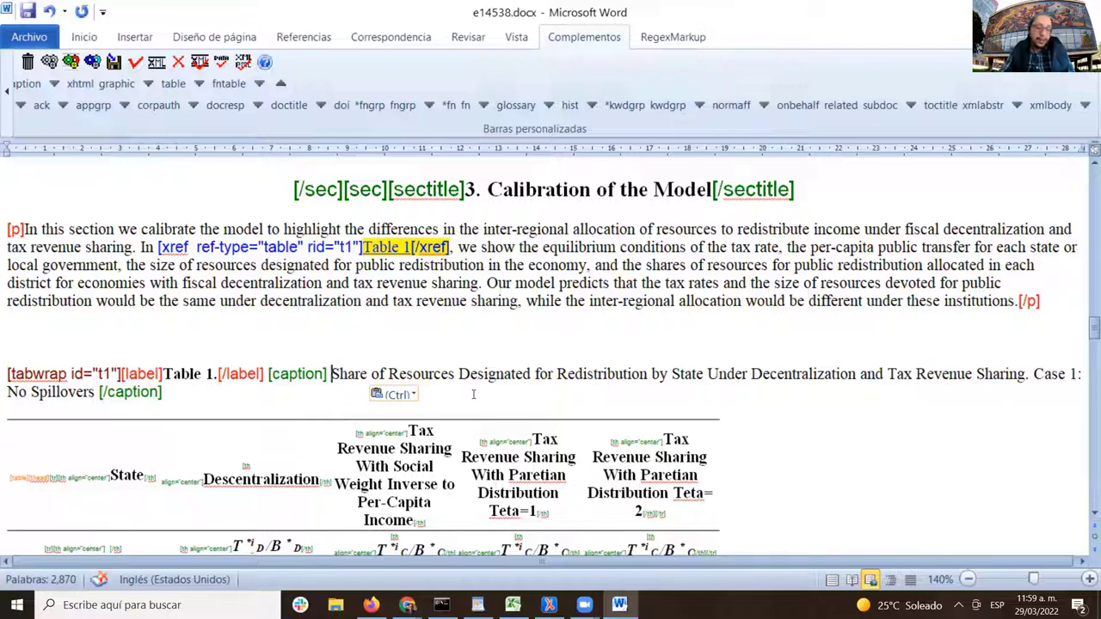
{"action": "key", "text": "BackSpace"}
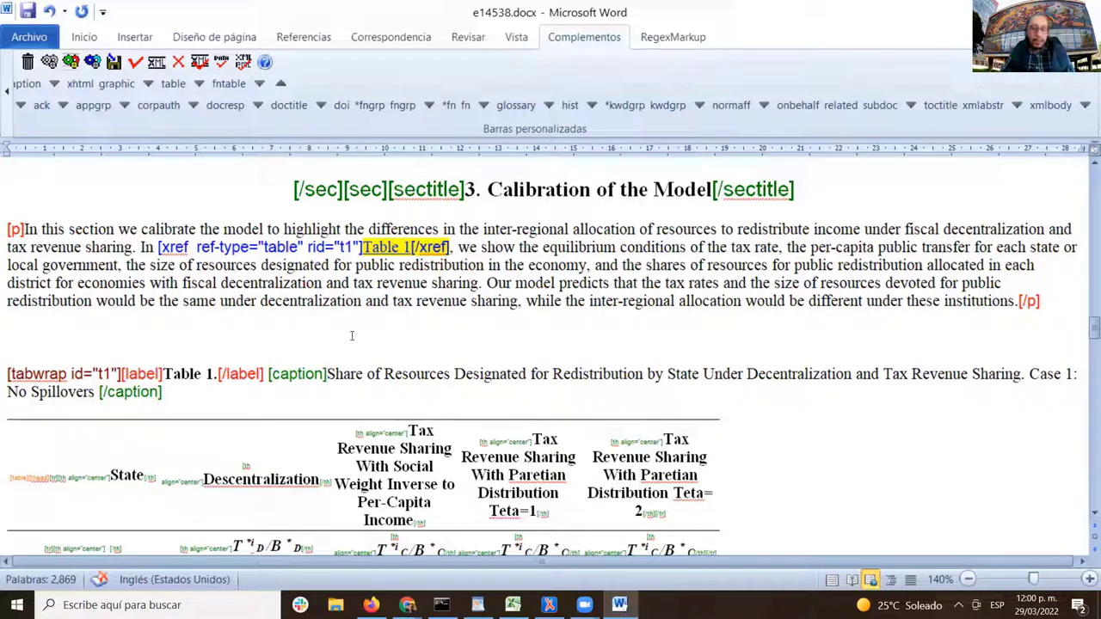
- Examine the table, header, row and cell tags in Table 1's heading rows, including the center alignment attribute of the "Descentralization" cell
{"action": "scroll", "coordinate": [435, 323], "scroll_direction": "down", "scroll_amount": 2}
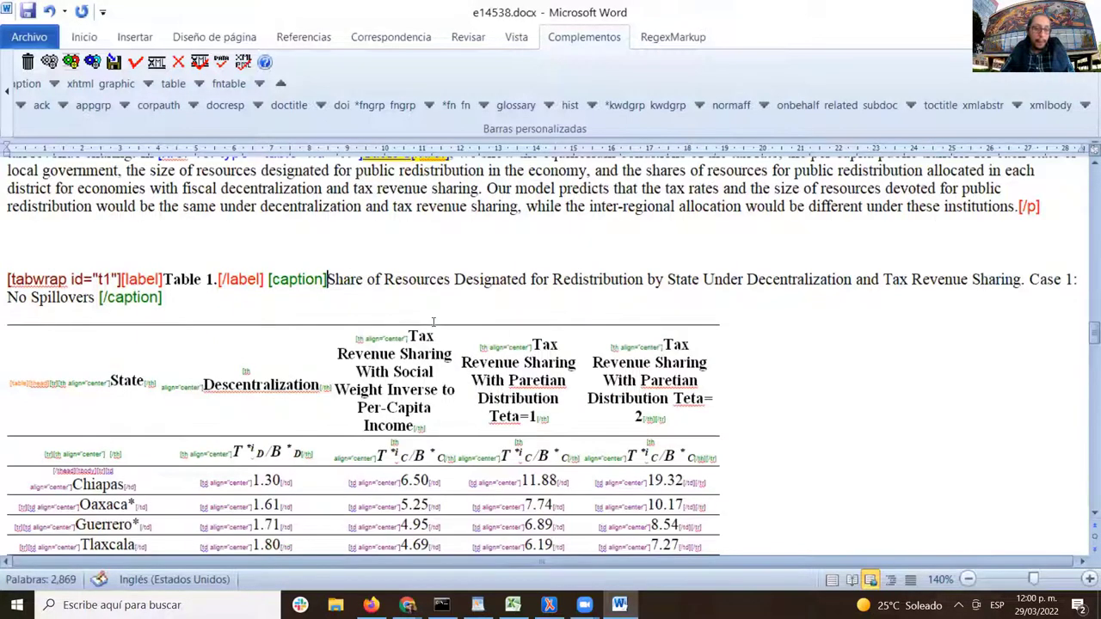
{"action": "left_click", "coordinate": [120, 337]}
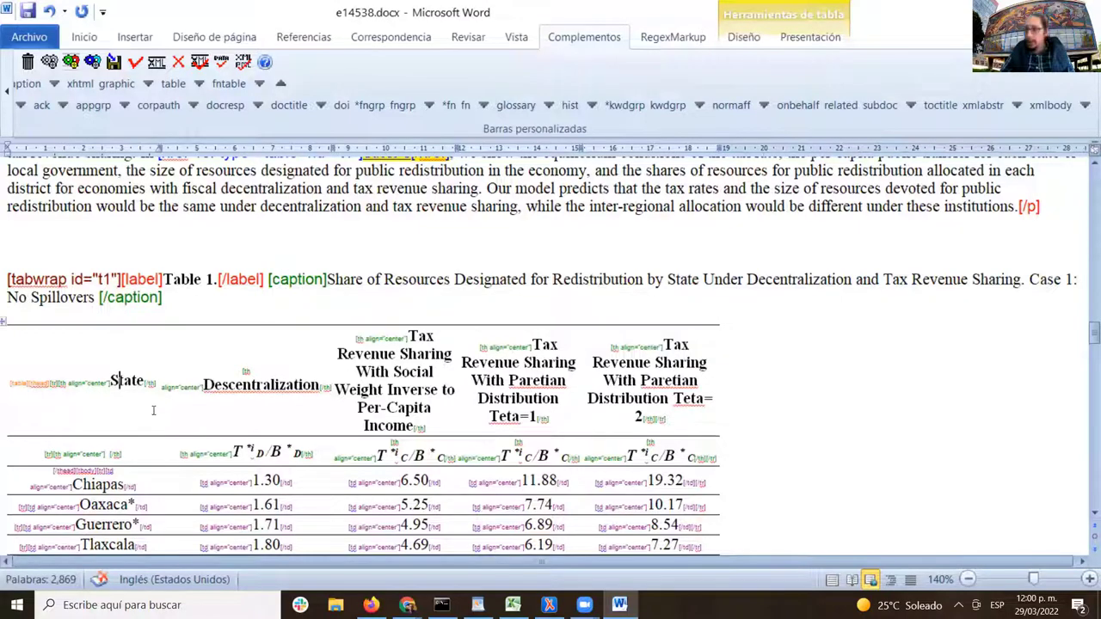
{"action": "scroll", "coordinate": [151, 406], "scroll_direction": "down", "scroll_amount": 3}
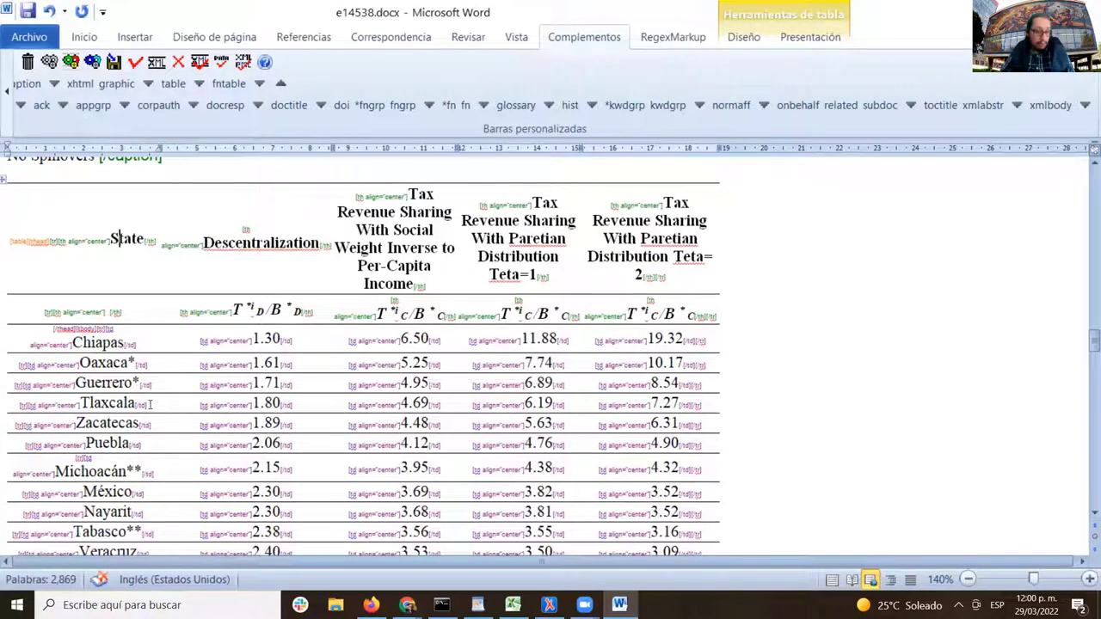
{"action": "scroll", "coordinate": [150, 404], "scroll_direction": "up", "scroll_amount": 1}
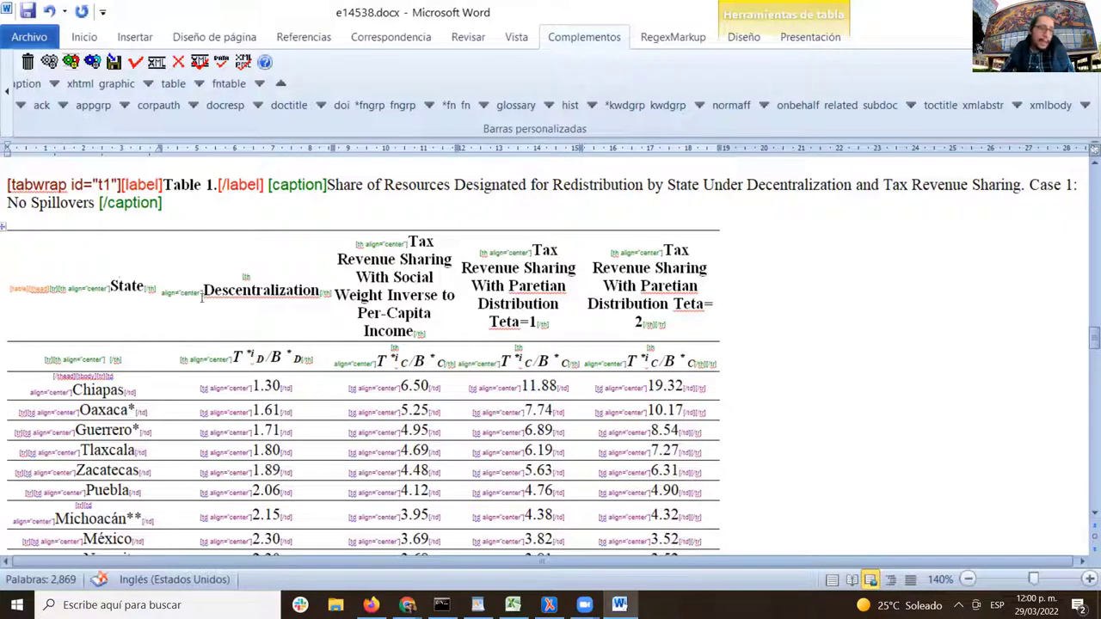
{"action": "left_click_drag", "start_coordinate": [202, 297], "coordinate": [181, 297]}
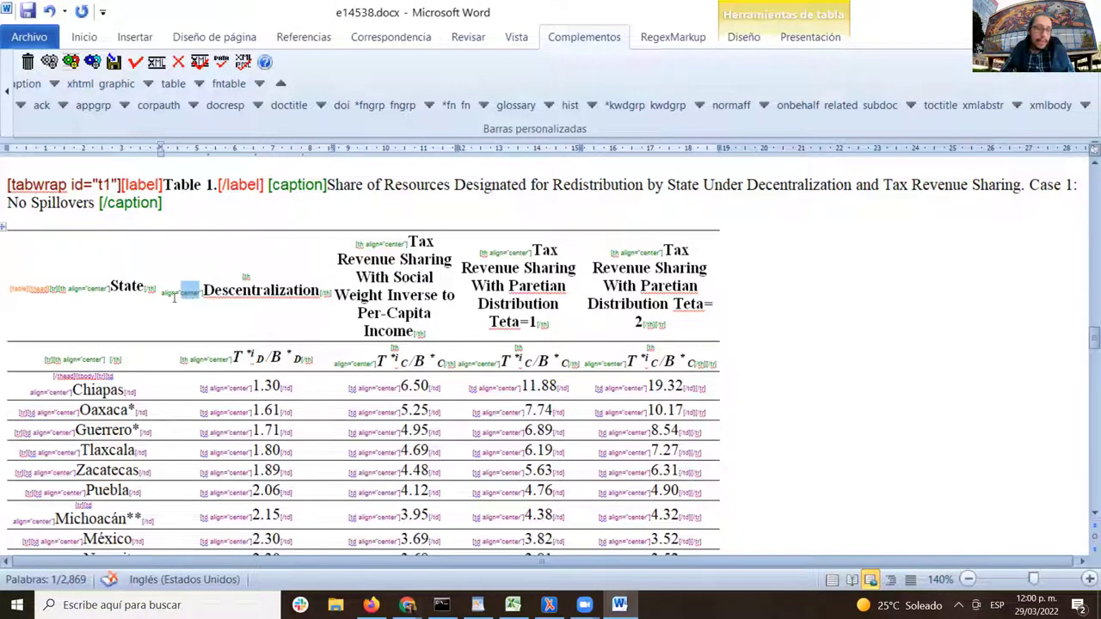
{"action": "left_click", "coordinate": [53, 289]}
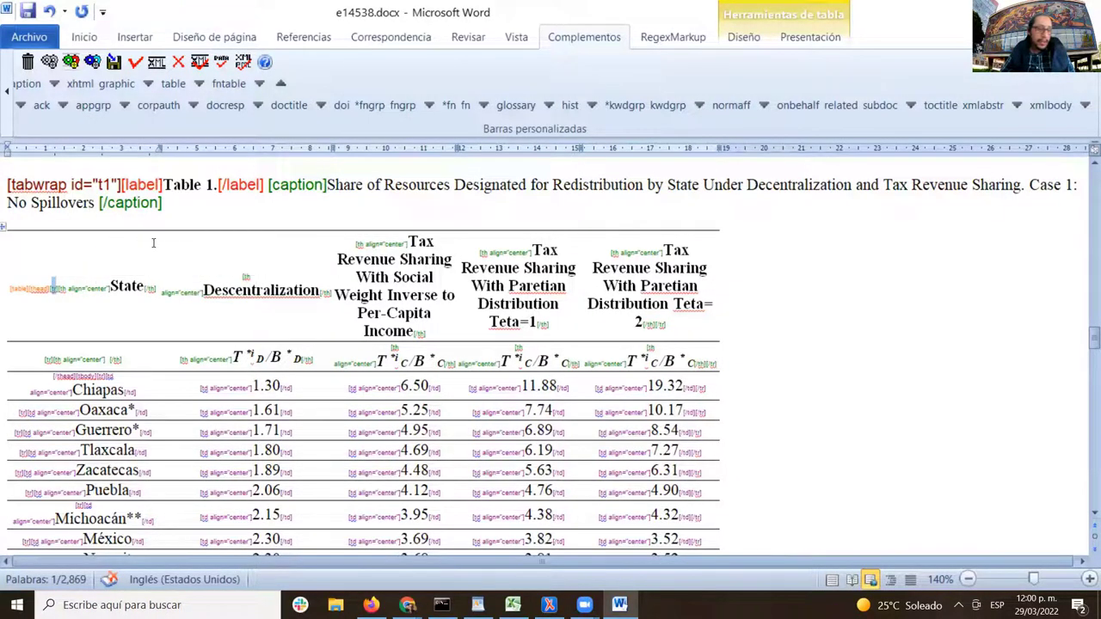
{"action": "scroll", "coordinate": [129, 317], "scroll_direction": "down", "scroll_amount": 5}
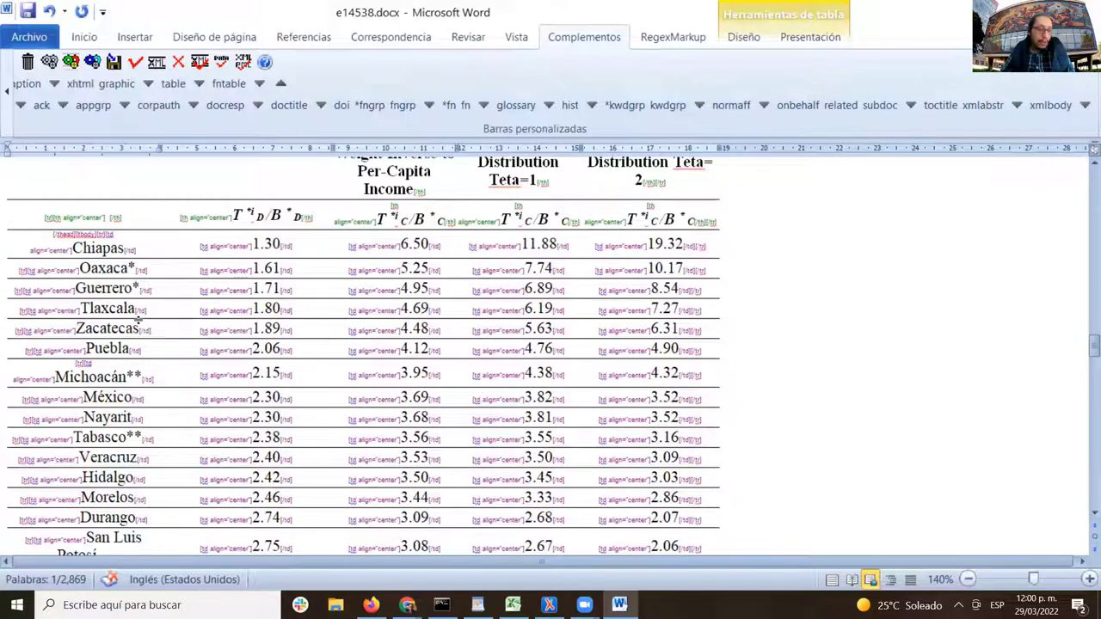
{"action": "scroll", "coordinate": [138, 319], "scroll_direction": "up", "scroll_amount": 5}
{"action": "scroll", "coordinate": [137, 319], "scroll_direction": "down", "scroll_amount": 2}
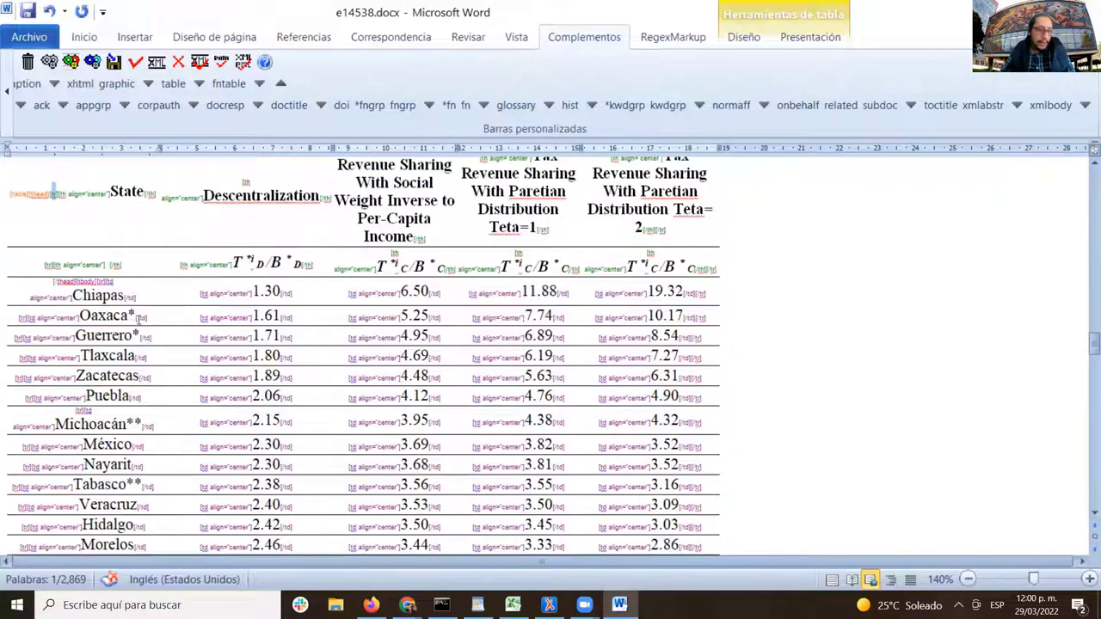
- Examine the row and cell tags down Table 1's body through its closing table tag and the notes beneath it
{"action": "scroll", "coordinate": [149, 351], "scroll_direction": "down", "scroll_amount": 10}
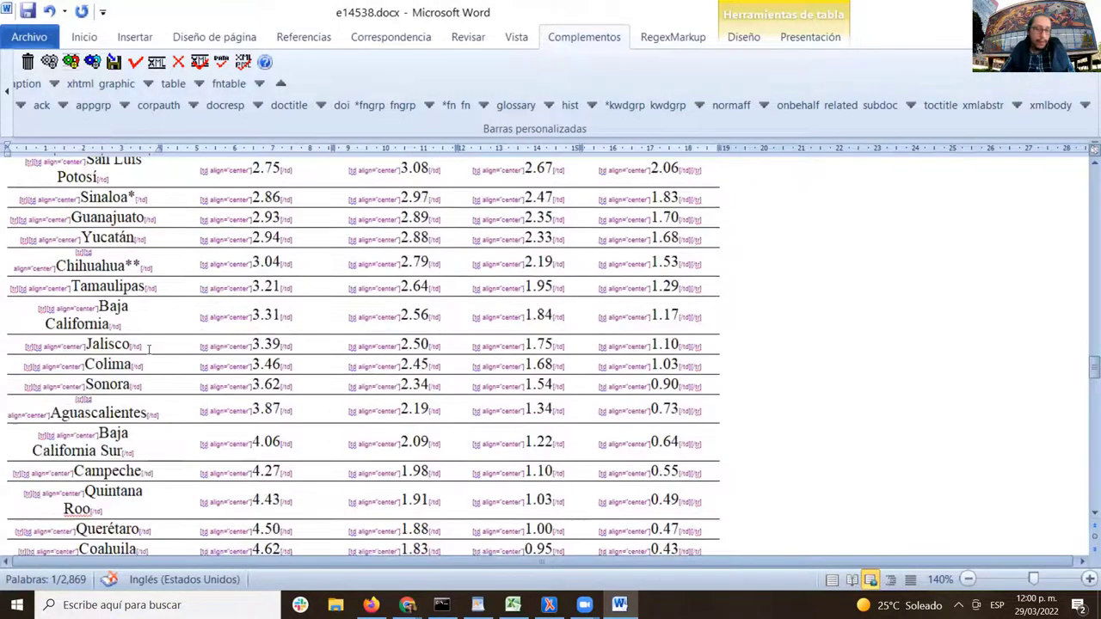
{"action": "scroll", "coordinate": [149, 351], "scroll_direction": "down", "scroll_amount": 3}
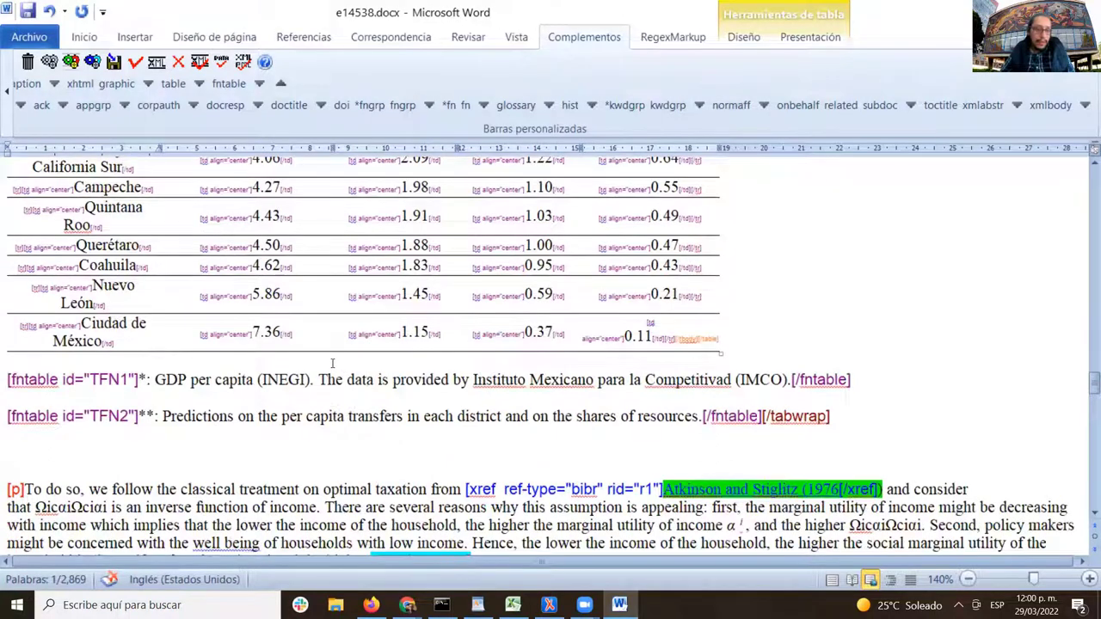
{"action": "scroll", "coordinate": [333, 363], "scroll_direction": "up", "scroll_amount": 15}
{"action": "scroll", "coordinate": [331, 362], "scroll_direction": "up", "scroll_amount": 2}
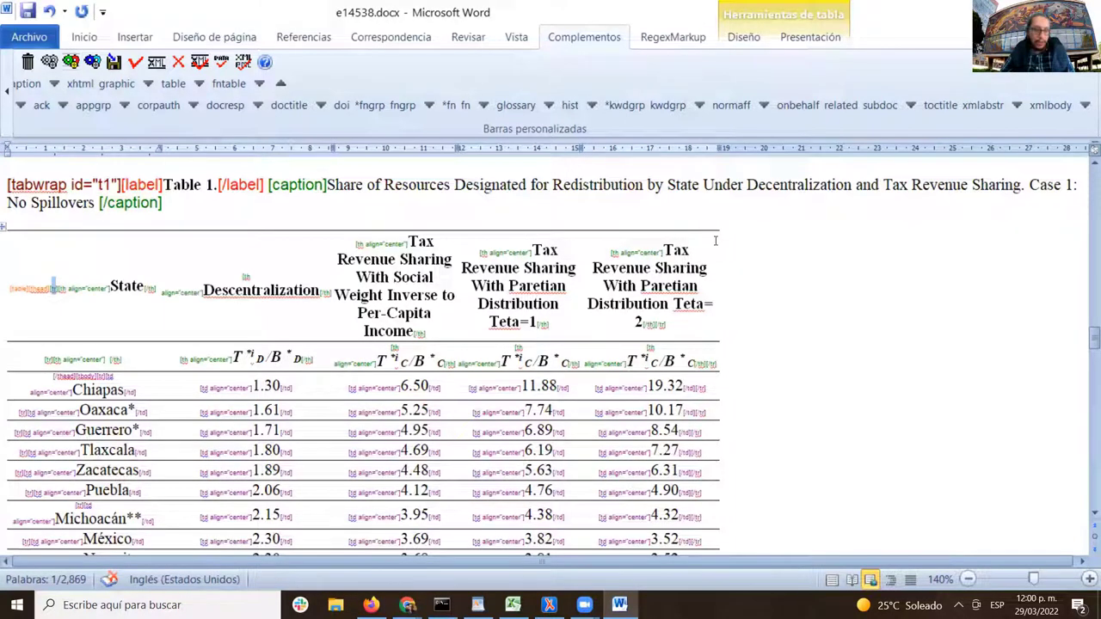
{"action": "scroll", "coordinate": [749, 251], "scroll_direction": "down", "scroll_amount": 2}
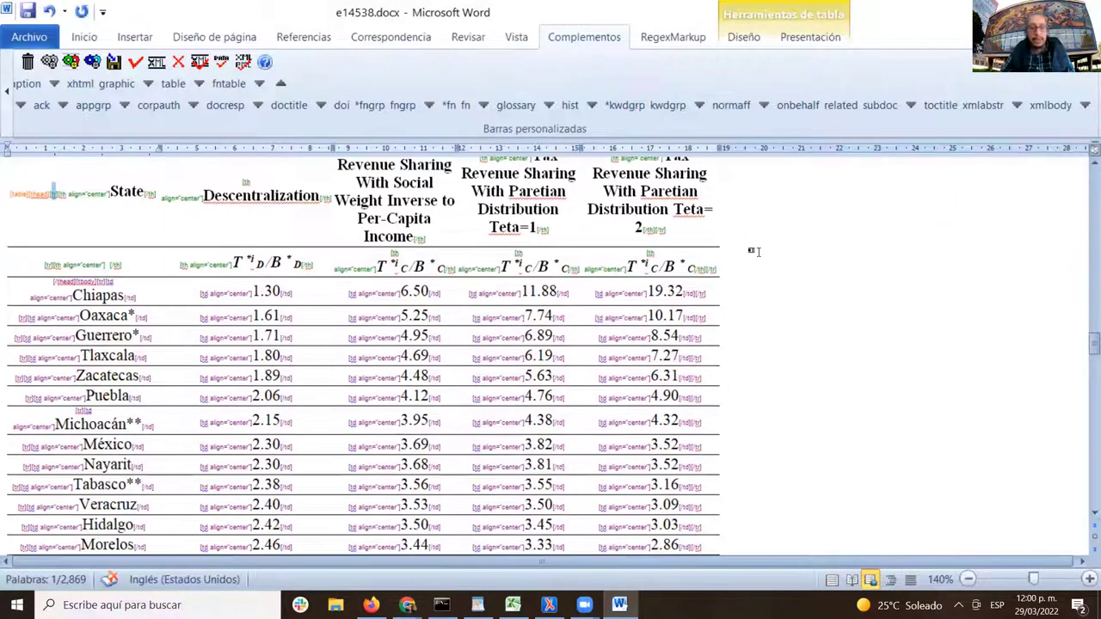
{"action": "scroll", "coordinate": [755, 251], "scroll_direction": "down", "scroll_amount": 10}
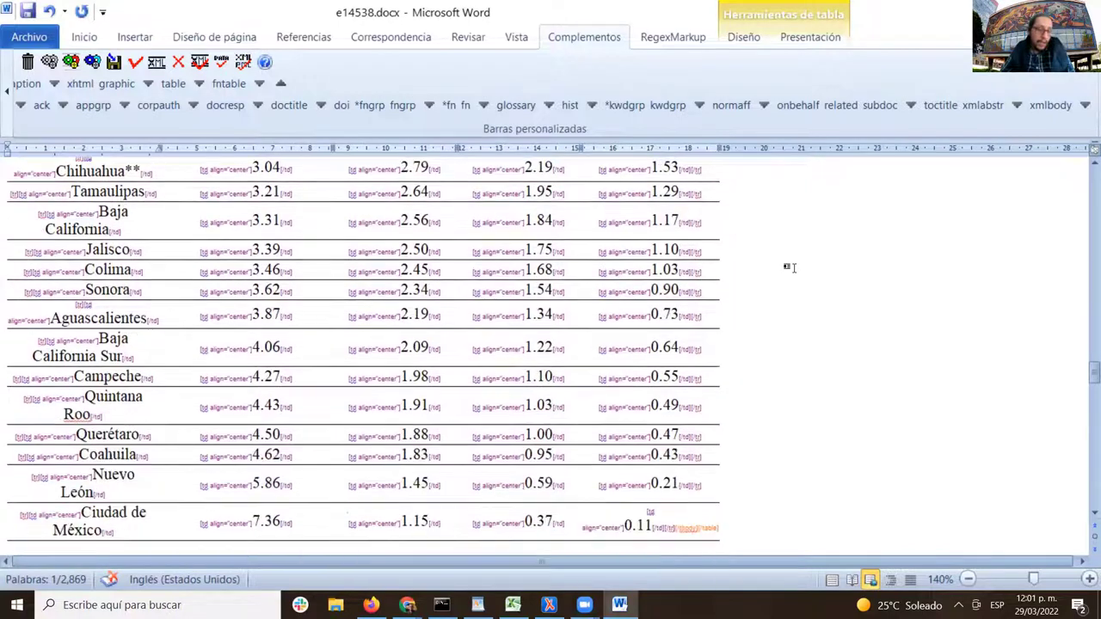
{"action": "scroll", "coordinate": [787, 268], "scroll_direction": "down", "scroll_amount": 3}
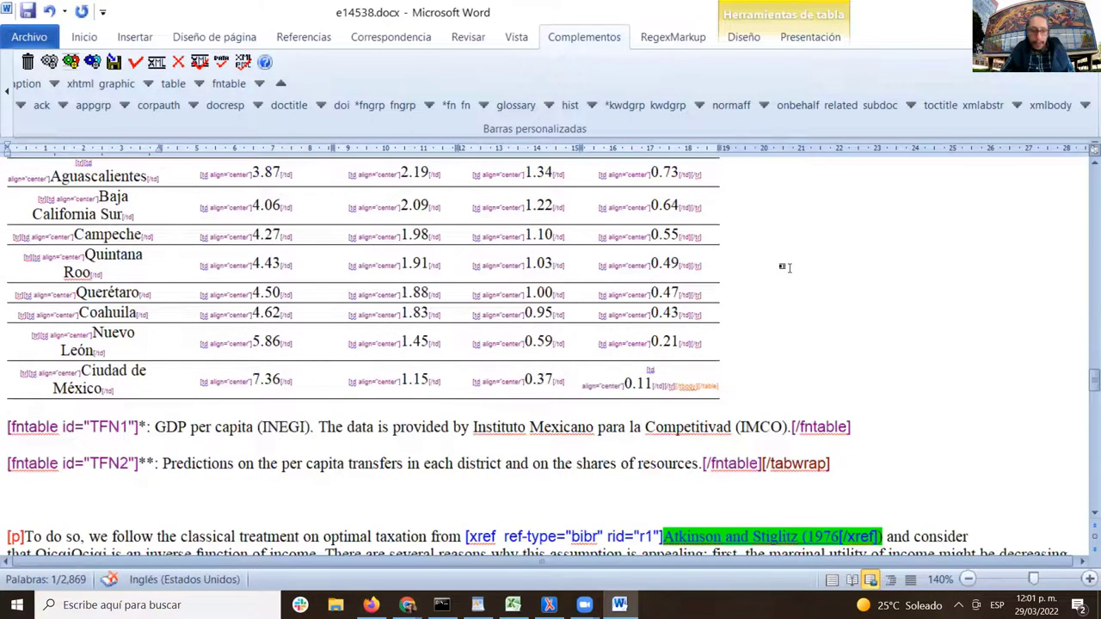
{"action": "scroll", "coordinate": [786, 268], "scroll_direction": "down", "scroll_amount": 1}
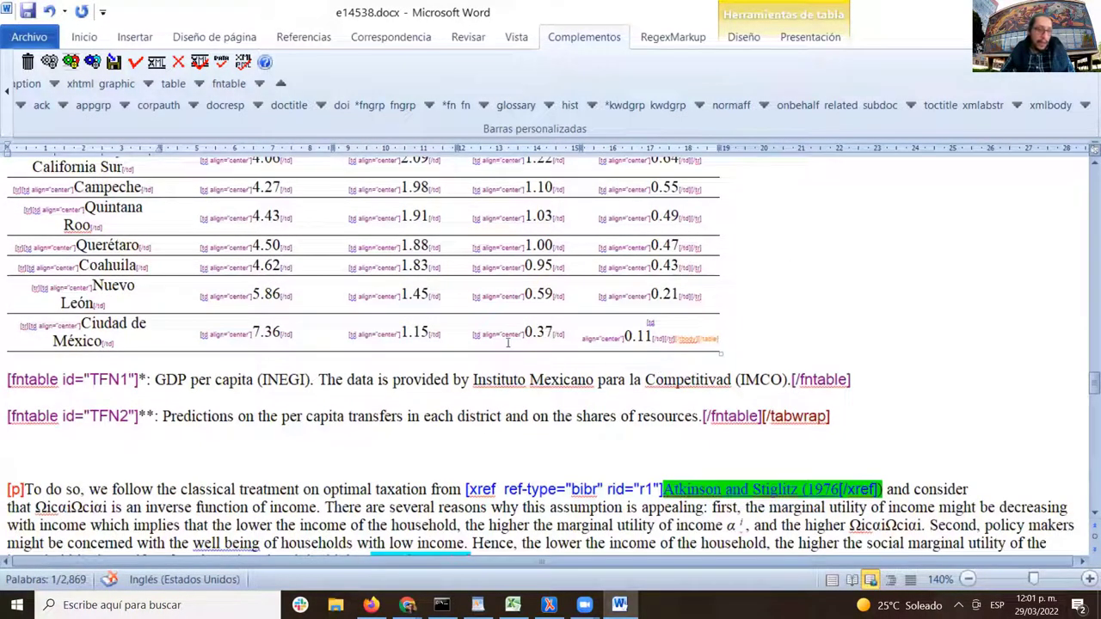
- Examine the fntable tags with ids TFN1 and TFN2 and the note text they enclose below Table 1
{"action": "left_click_drag", "start_coordinate": [155, 379], "coordinate": [790, 376]}
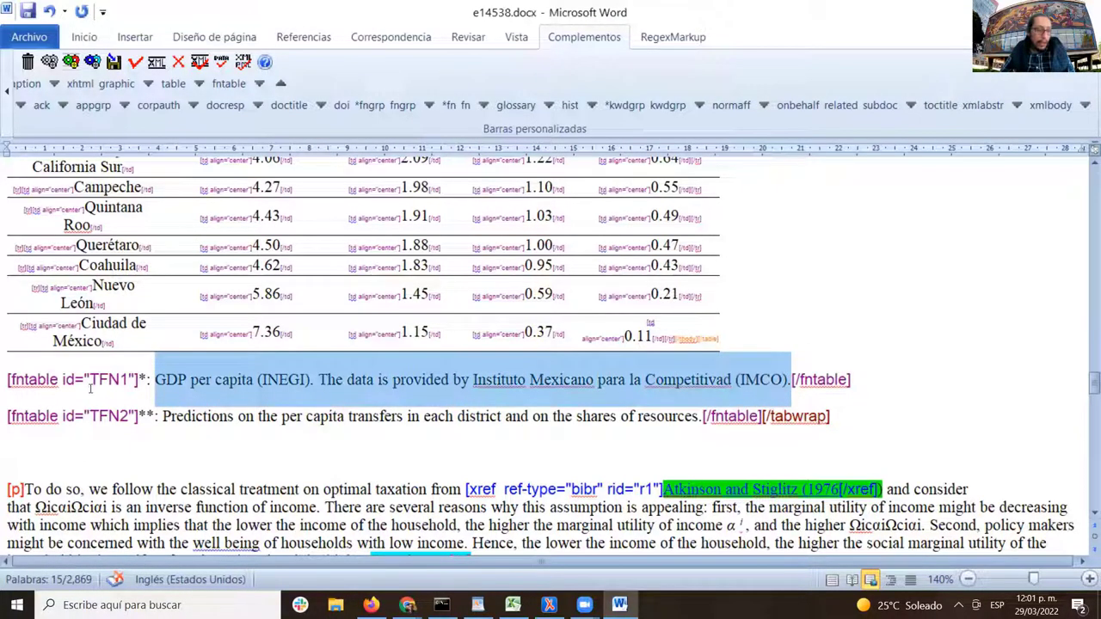
{"action": "left_click", "coordinate": [35, 387]}
{"action": "double_click", "coordinate": [40, 386]}
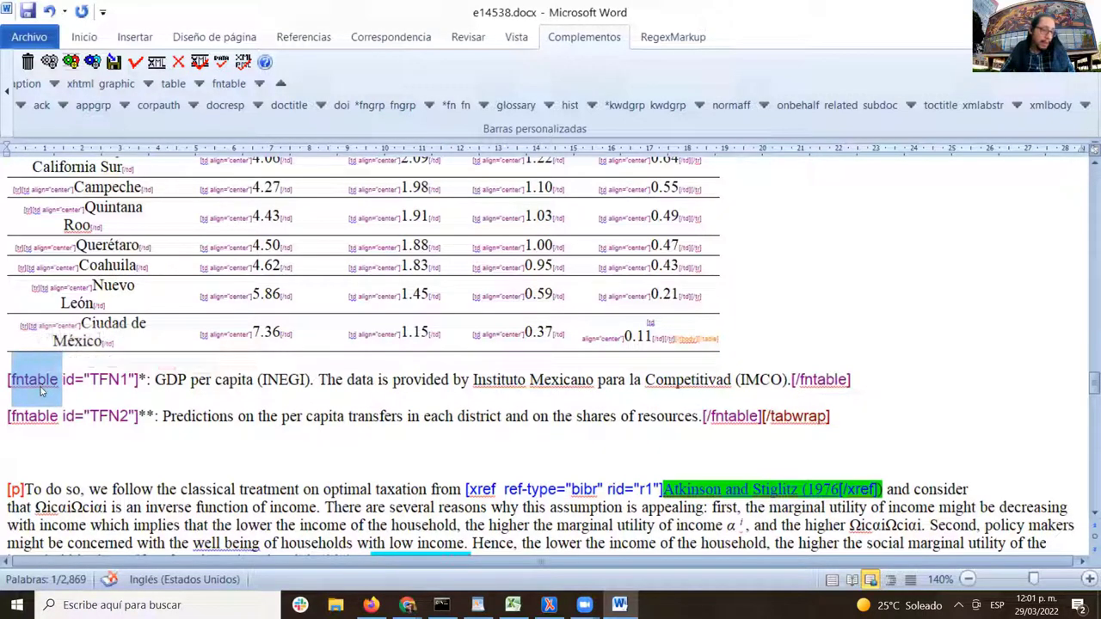
{"action": "double_click", "coordinate": [36, 420]}
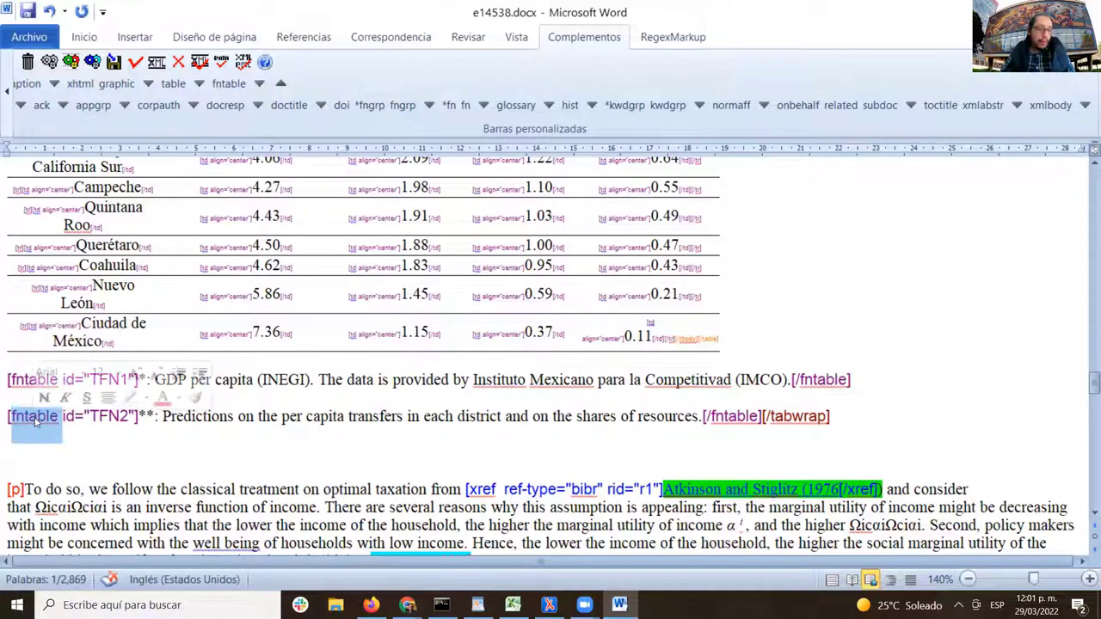
{"action": "left_click", "coordinate": [14, 380]}
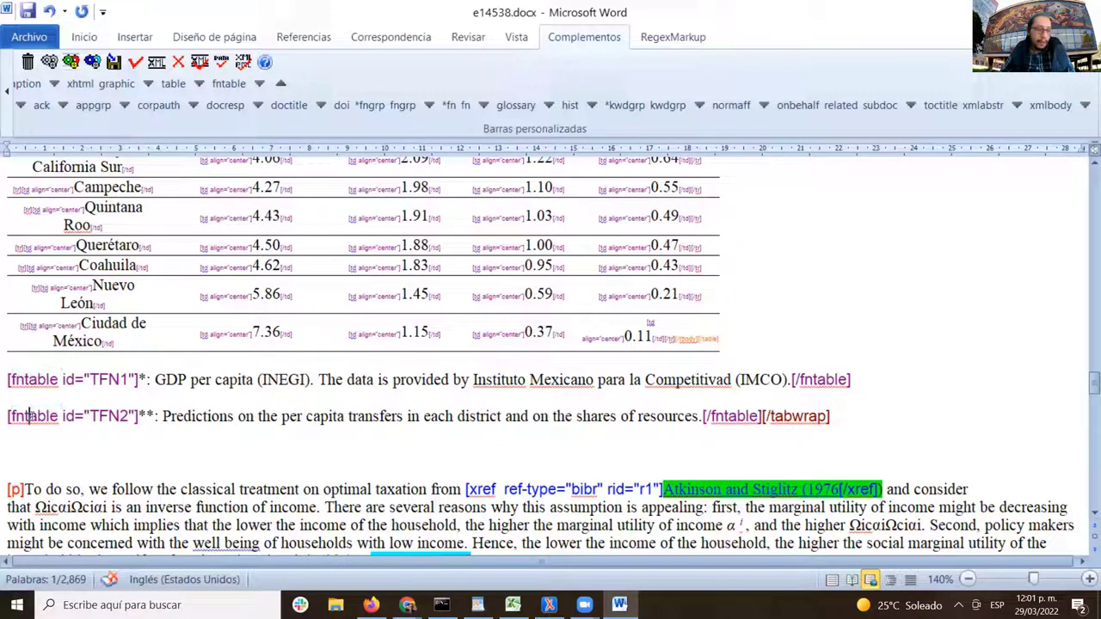
{"action": "left_click_drag", "start_coordinate": [9, 416], "coordinate": [62, 418]}
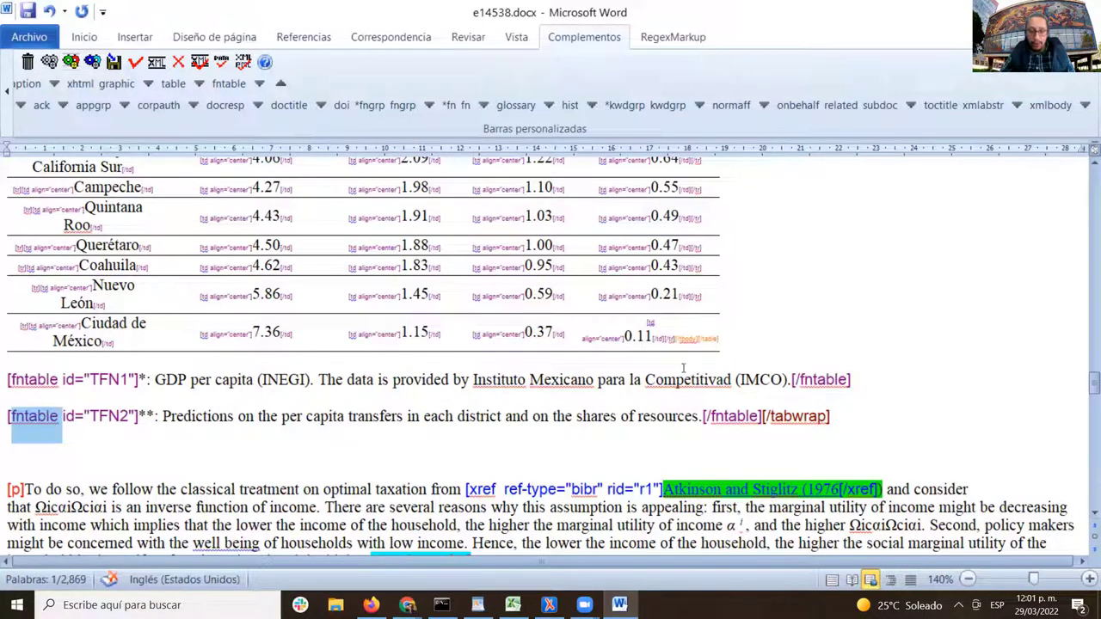
{"action": "left_click", "coordinate": [832, 287]}
- Review the whole tagged Table 1 again, then the Atkinson and Stiglitz citation and the tagged equation (3) below it
{"action": "scroll", "coordinate": [837, 285], "scroll_direction": "up", "scroll_amount": 10}
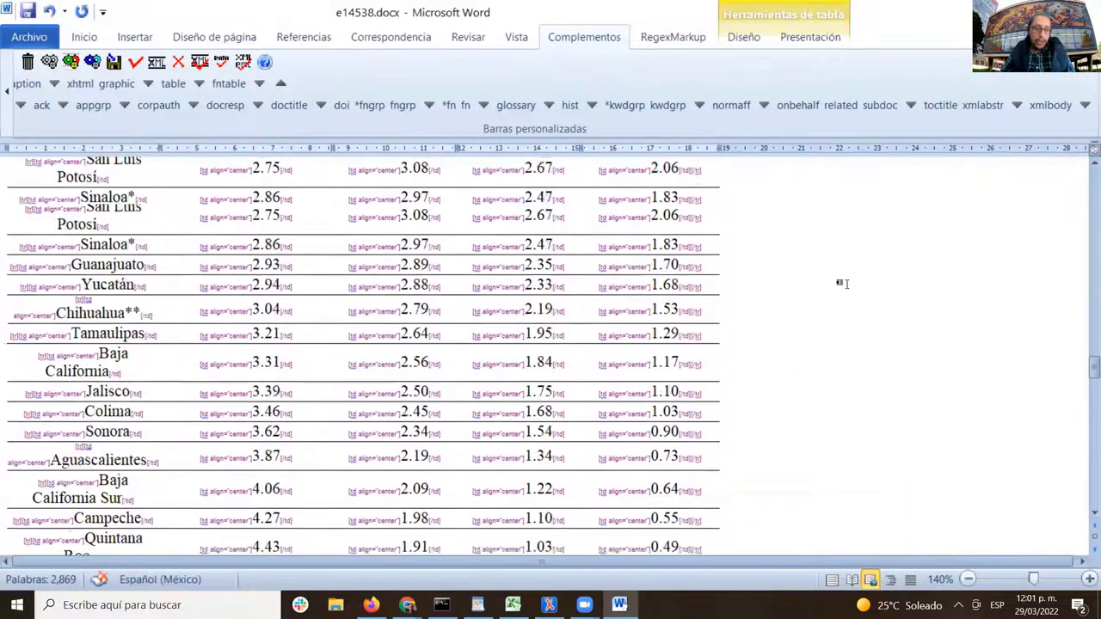
{"action": "scroll", "coordinate": [842, 284], "scroll_direction": "up", "scroll_amount": 3}
{"action": "scroll", "coordinate": [842, 284], "scroll_direction": "down", "scroll_amount": 1}
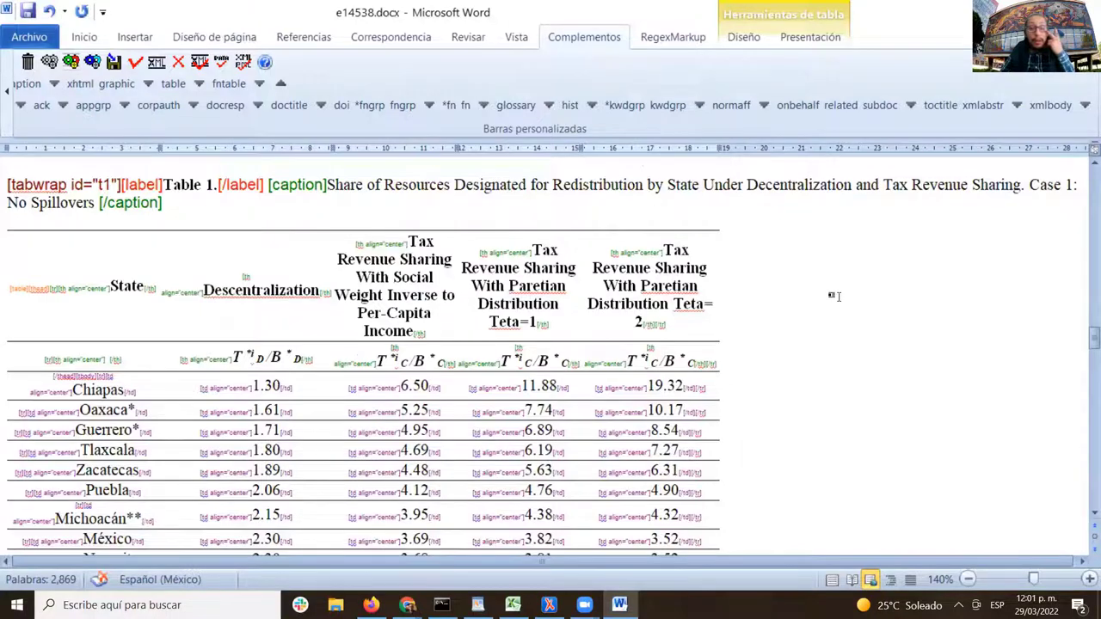
{"action": "scroll", "coordinate": [833, 300], "scroll_direction": "down", "scroll_amount": 7}
{"action": "scroll", "coordinate": [832, 300], "scroll_direction": "down", "scroll_amount": 5}
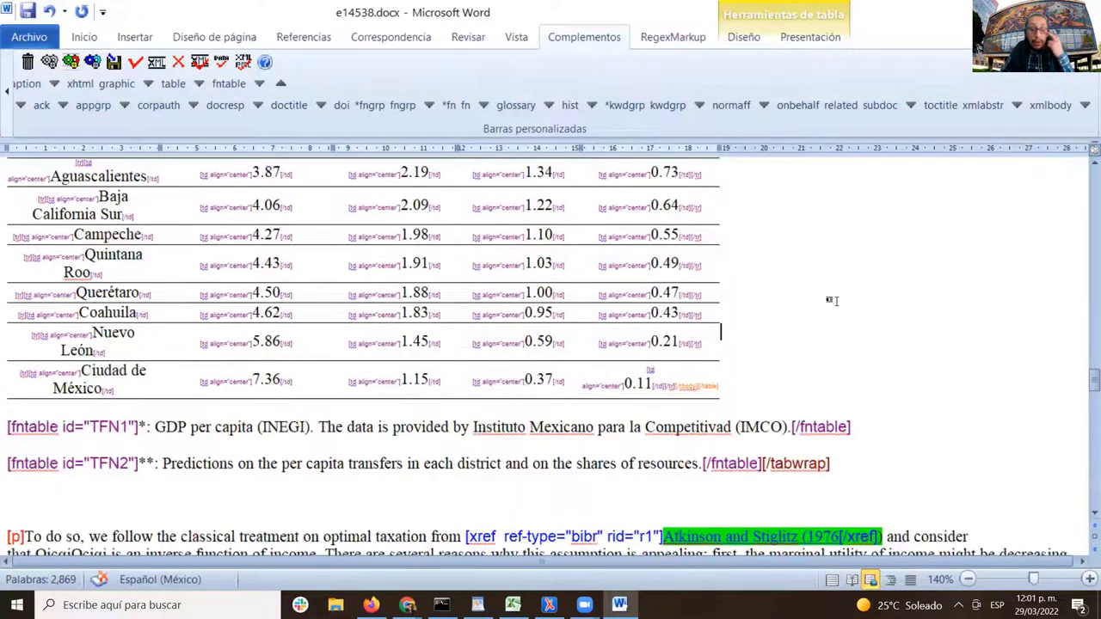
{"action": "scroll", "coordinate": [832, 300], "scroll_direction": "down", "scroll_amount": 3}
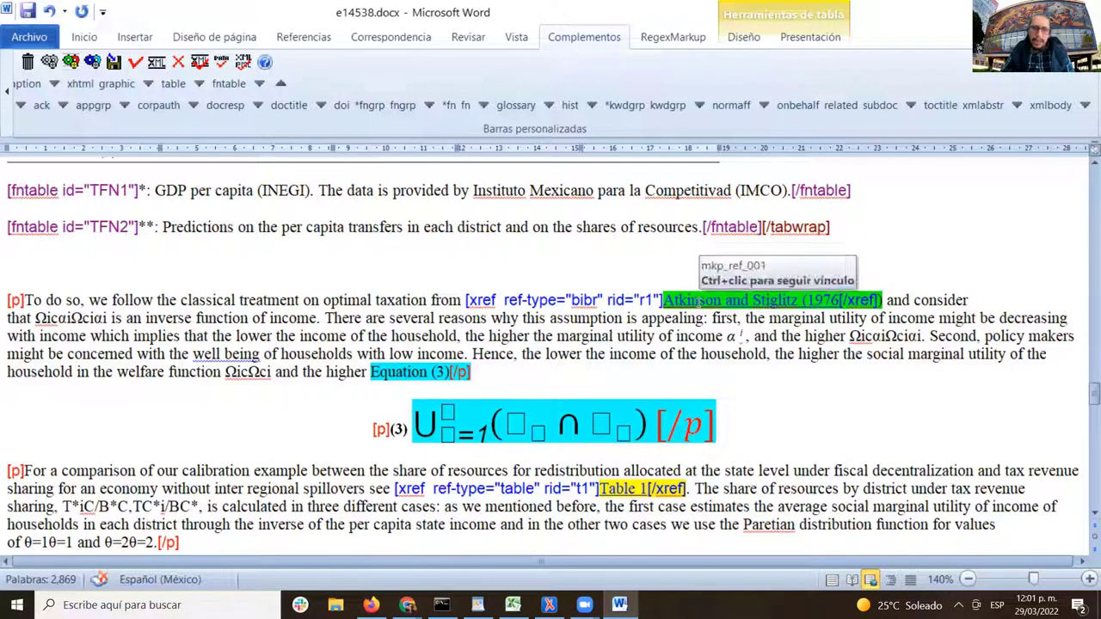
{"action": "left_click", "coordinate": [688, 303]}
{"action": "double_click", "coordinate": [689, 303]}
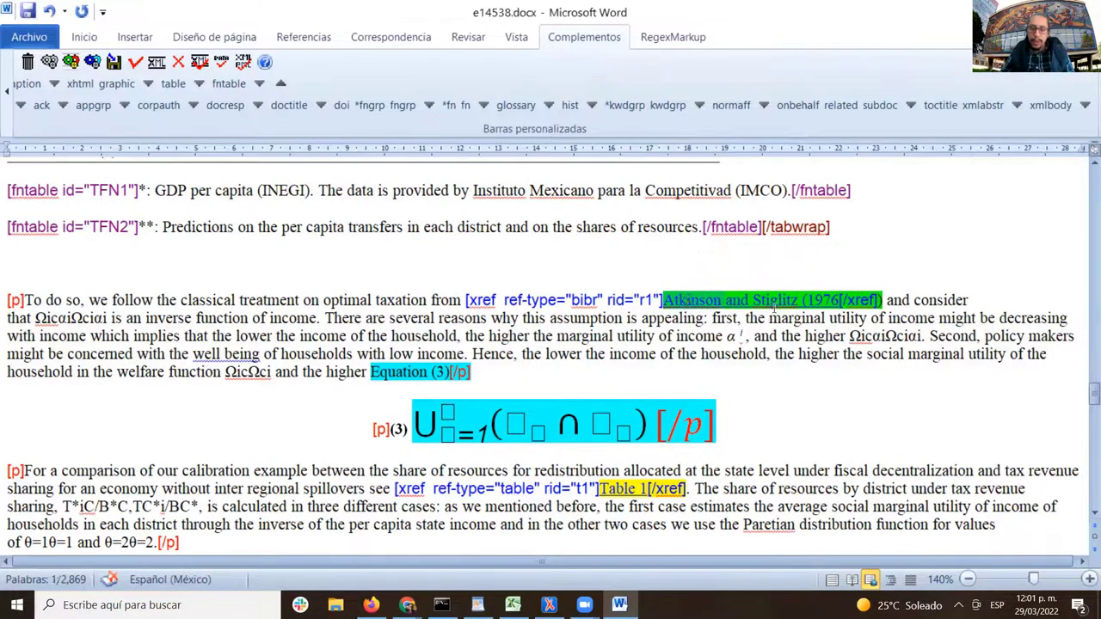
{"action": "left_click", "coordinate": [624, 352]}
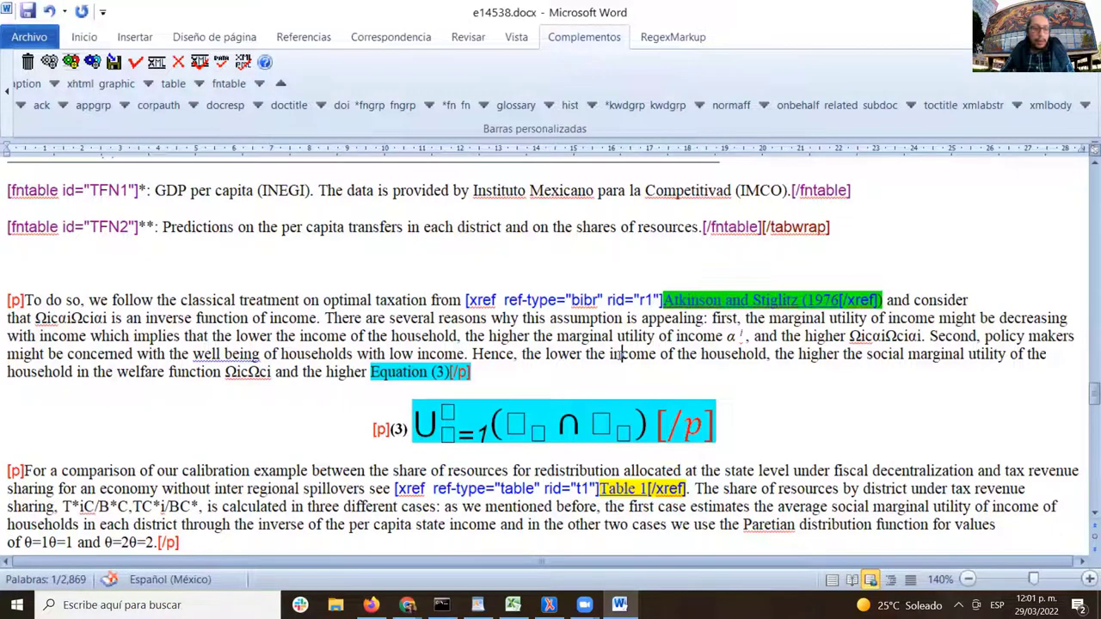
{"action": "scroll", "coordinate": [480, 239], "scroll_direction": "down", "scroll_amount": 2}
{"action": "scroll", "coordinate": [481, 239], "scroll_direction": "down", "scroll_amount": 1}
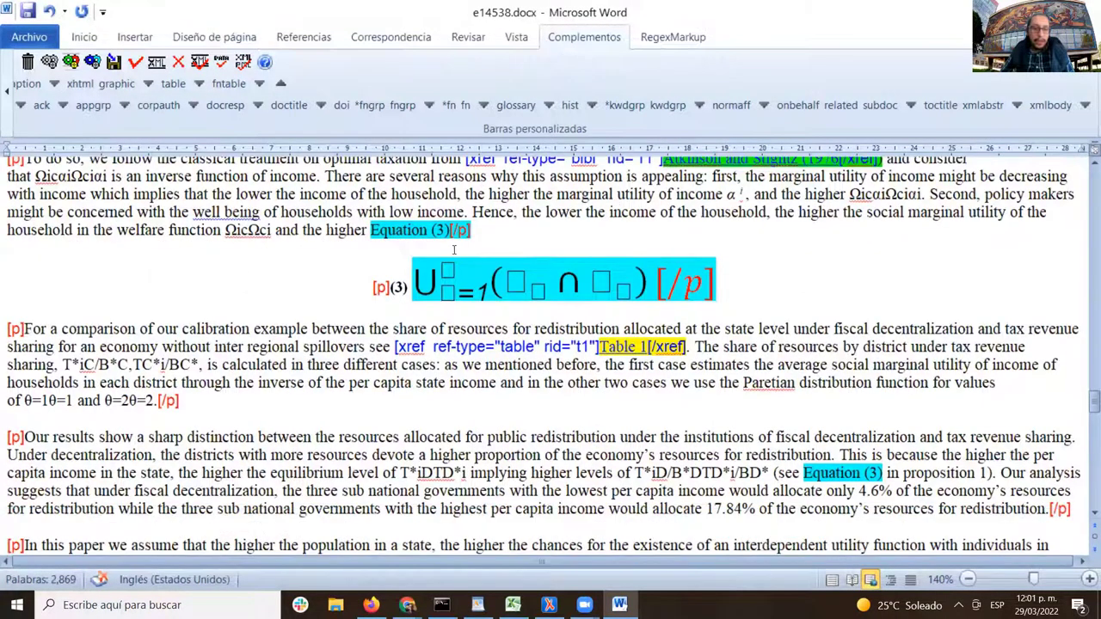
{"action": "scroll", "coordinate": [897, 344], "scroll_direction": "up", "scroll_amount": 2}
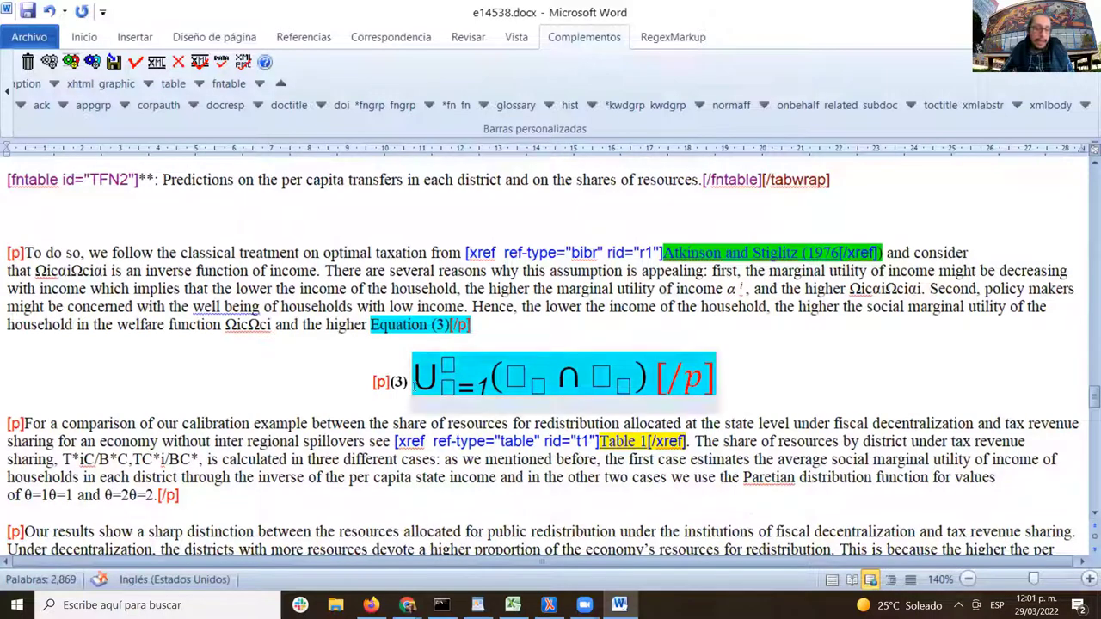
- Remove the opening [p] tag before the displayed equation (3) and the closing [/p] tag at its end
{"action": "left_click", "coordinate": [392, 382]}
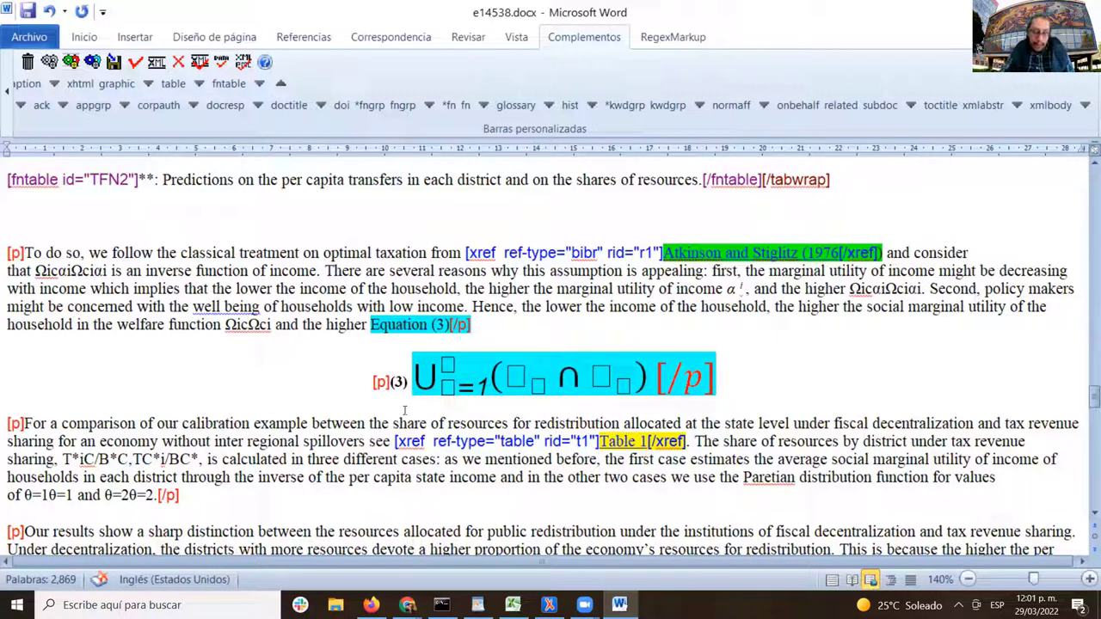
{"action": "key", "text": "BackSpace"}
{"action": "key", "text": "BackSpace"}
{"action": "key", "text": "BackSpace"}
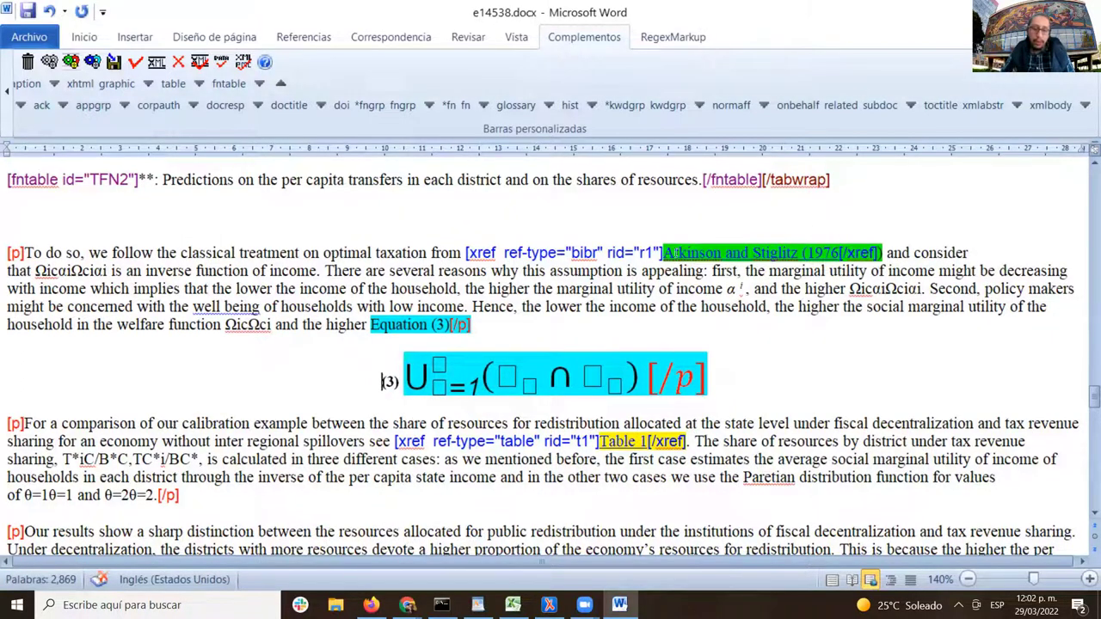
{"action": "left_click", "coordinate": [707, 387]}
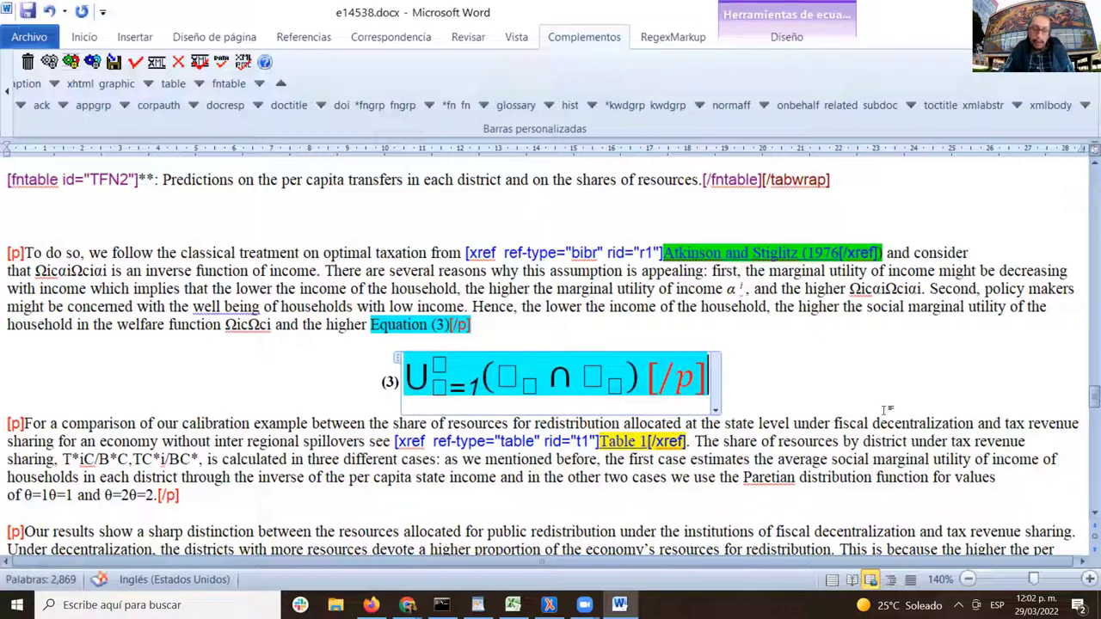
{"action": "key", "text": "BackSpace"}
{"action": "key", "text": "BackSpace"}
{"action": "key", "text": "BackSpace"}
{"action": "key", "text": "BackSpace"}
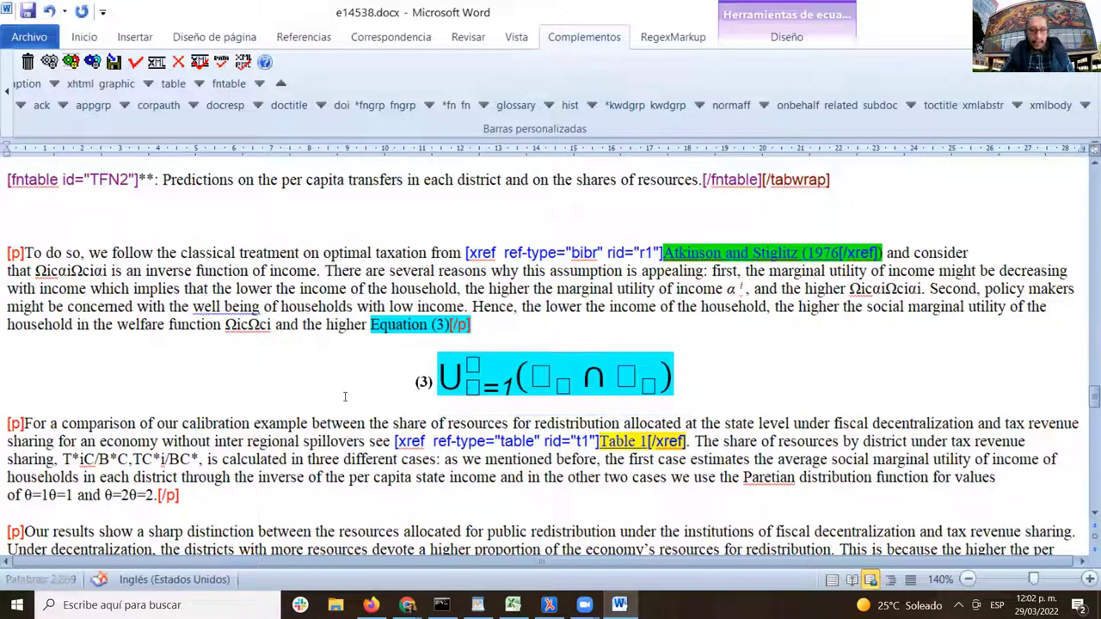
{"action": "left_click", "coordinate": [718, 409]}
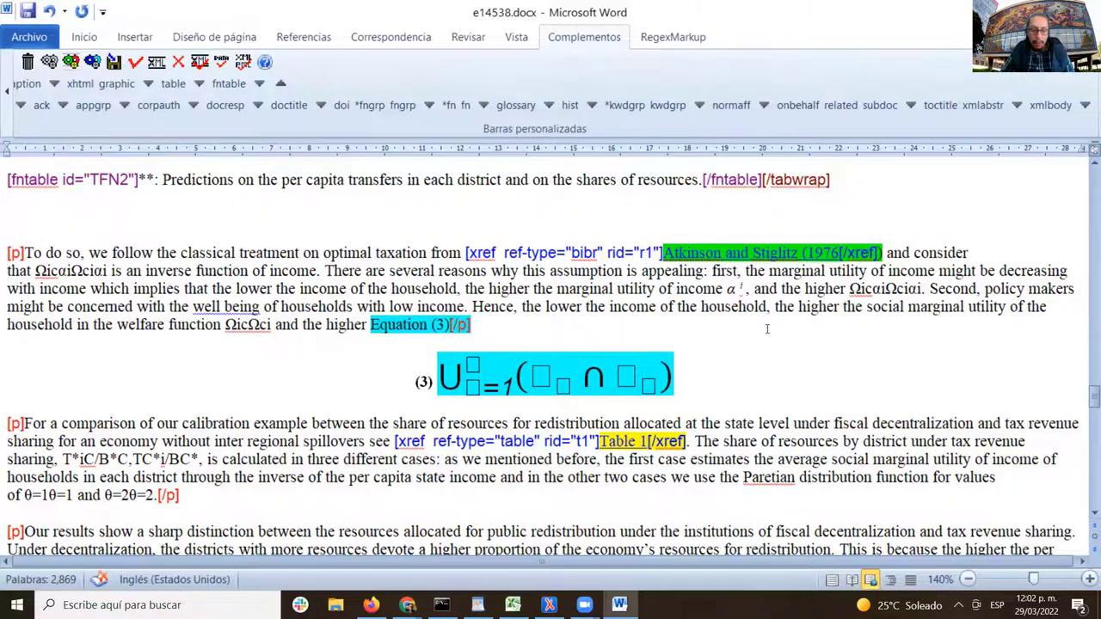
- Select the linked text "Table 1" inside the table xref in the paragraph below equation (3)
{"action": "scroll", "coordinate": [767, 329], "scroll_direction": "down", "scroll_amount": 3}
{"action": "scroll", "coordinate": [735, 351], "scroll_direction": "up", "scroll_amount": 1}
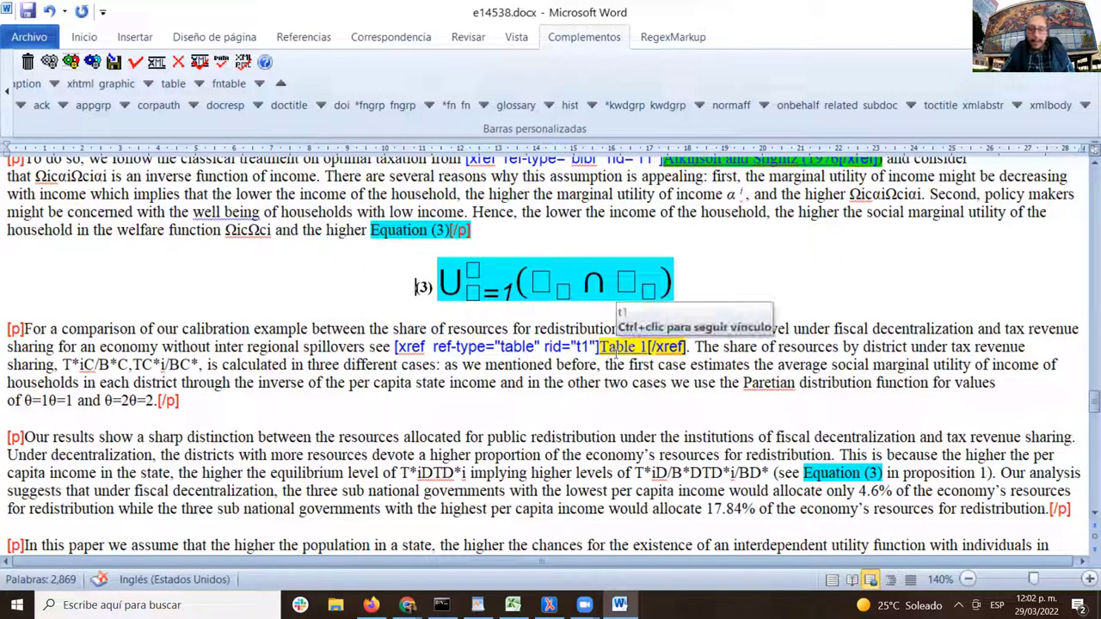
{"action": "left_click_drag", "start_coordinate": [600, 347], "coordinate": [646, 347]}
{"action": "key", "text": "ctrl+c"}
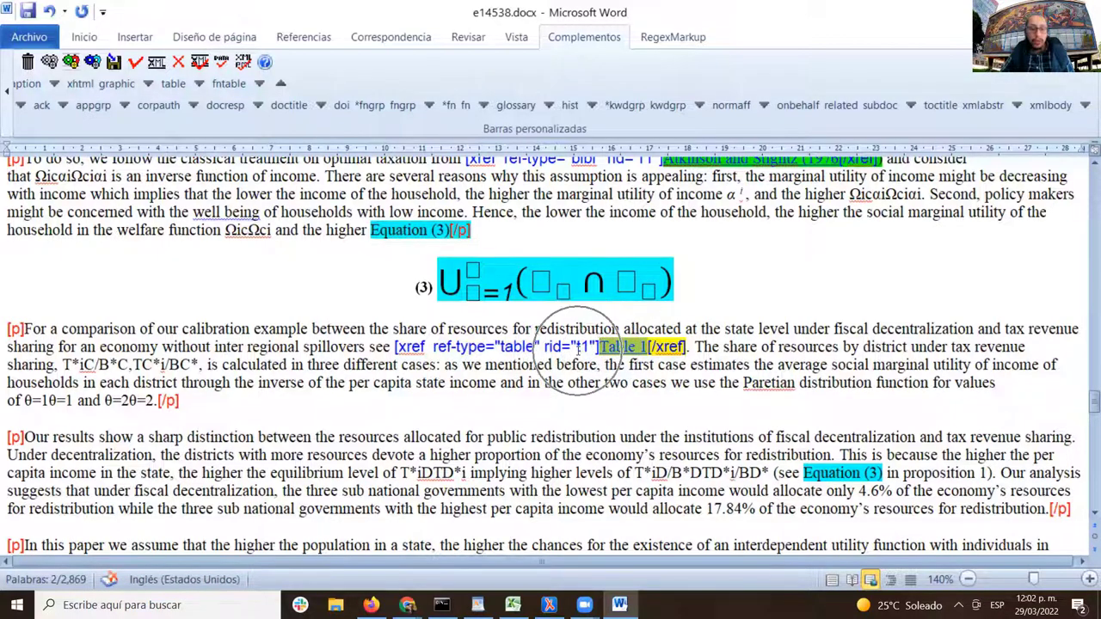
- Review the tagged Table 1 and the paragraph citing it, then the highlighted Equation (3) mention and the Table 2 xref further down
{"action": "scroll", "coordinate": [723, 376], "scroll_direction": "up", "scroll_amount": 9}
{"action": "scroll", "coordinate": [723, 376], "scroll_direction": "up", "scroll_amount": 6}
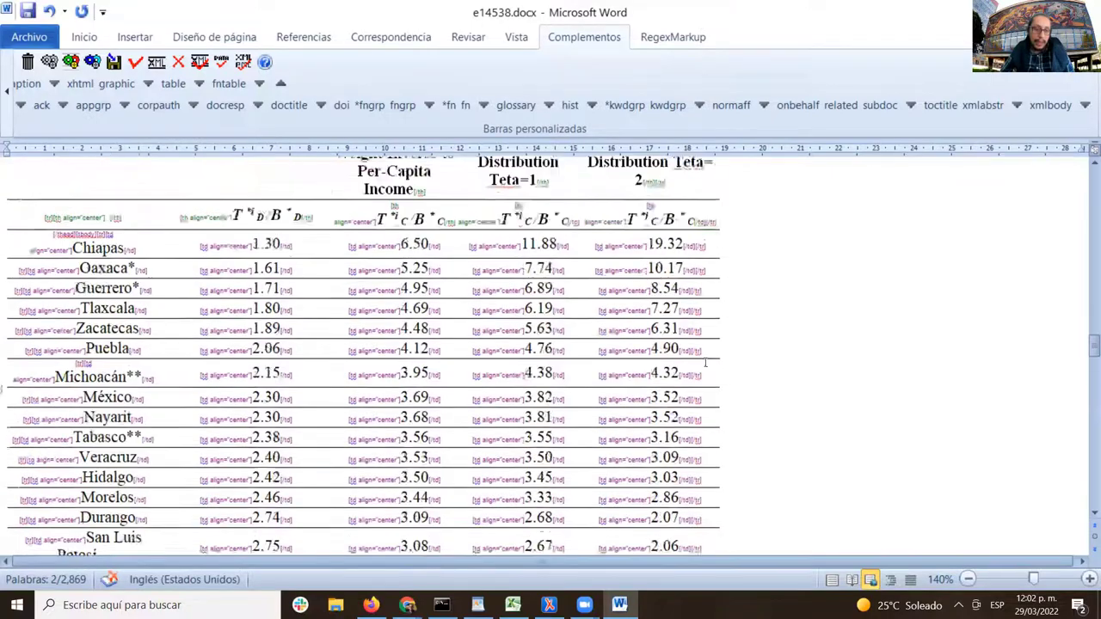
{"action": "scroll", "coordinate": [701, 368], "scroll_direction": "down", "scroll_amount": 9}
{"action": "scroll", "coordinate": [701, 368], "scroll_direction": "down", "scroll_amount": 5}
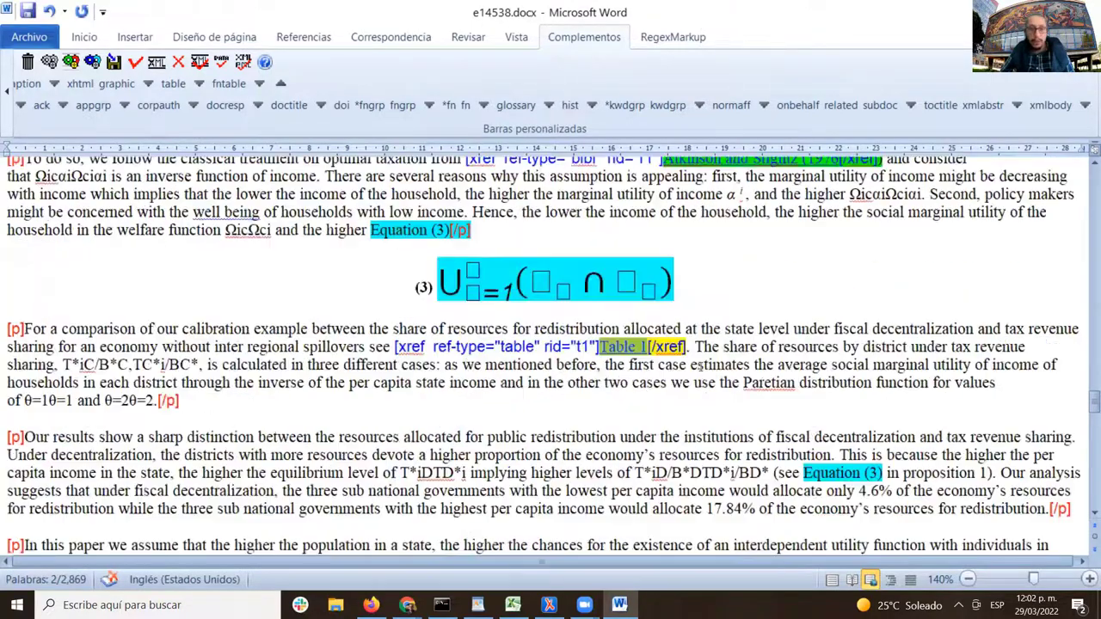
{"action": "left_click", "coordinate": [731, 382]}
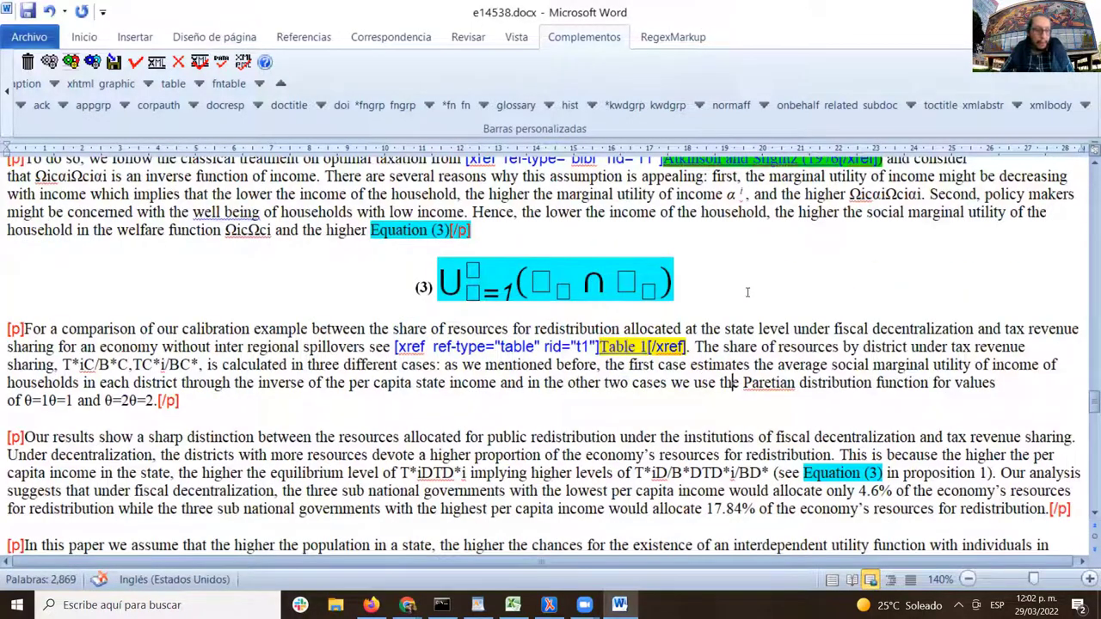
{"action": "scroll", "coordinate": [772, 215], "scroll_direction": "down", "scroll_amount": 3}
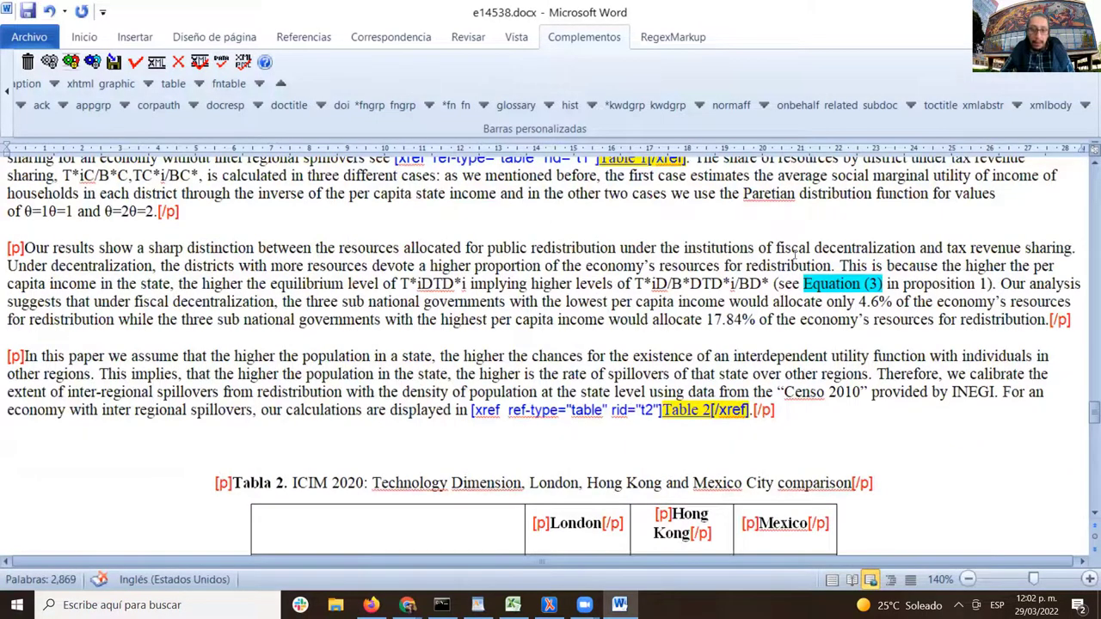
{"action": "left_click_drag", "start_coordinate": [804, 284], "coordinate": [884, 284]}
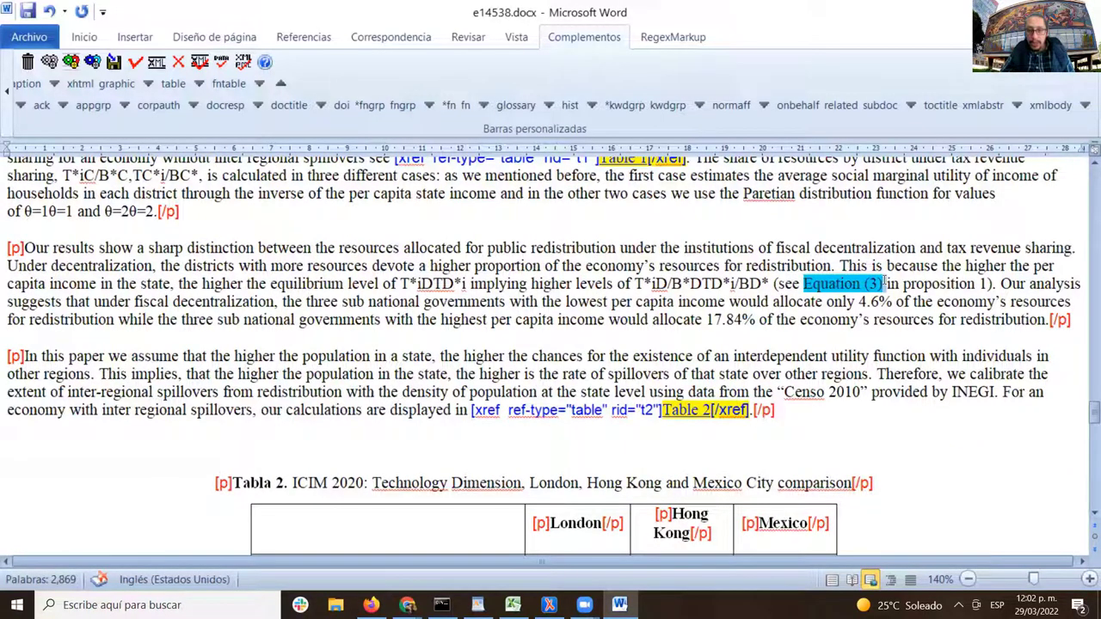
{"action": "left_click", "coordinate": [711, 284]}
{"action": "scroll", "coordinate": [725, 266], "scroll_direction": "down", "scroll_amount": 2}
{"action": "scroll", "coordinate": [723, 268], "scroll_direction": "up", "scroll_amount": 1}
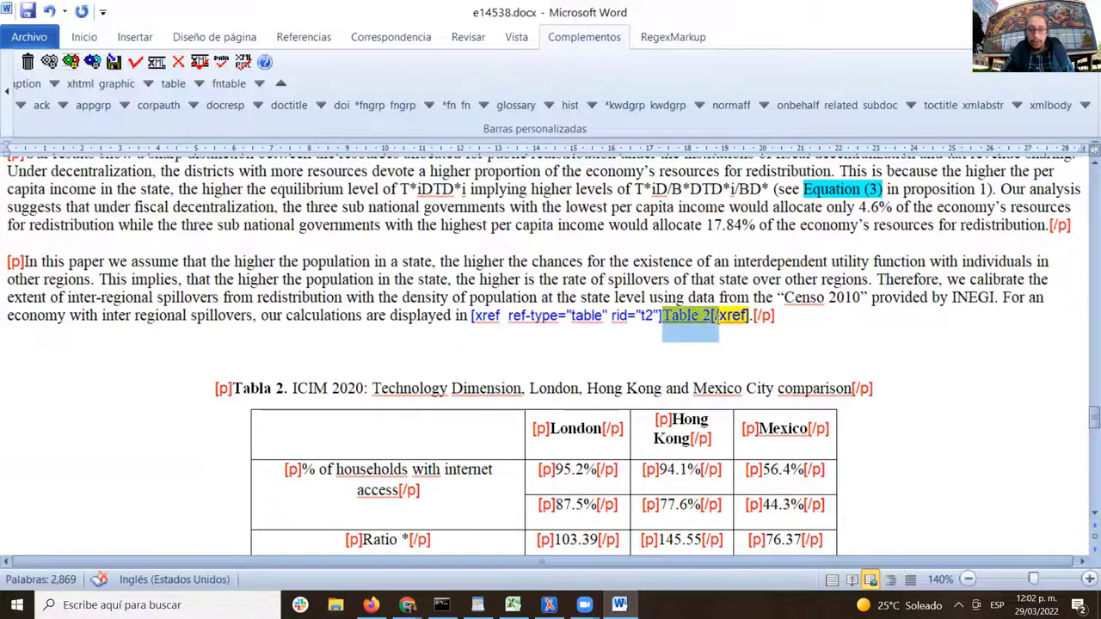
- Copy the value t2 from the rid attribute of the Table 2 xref
{"action": "double_click", "coordinate": [645, 316]}
{"action": "left_click_drag", "start_coordinate": [642, 316], "coordinate": [653, 324]}
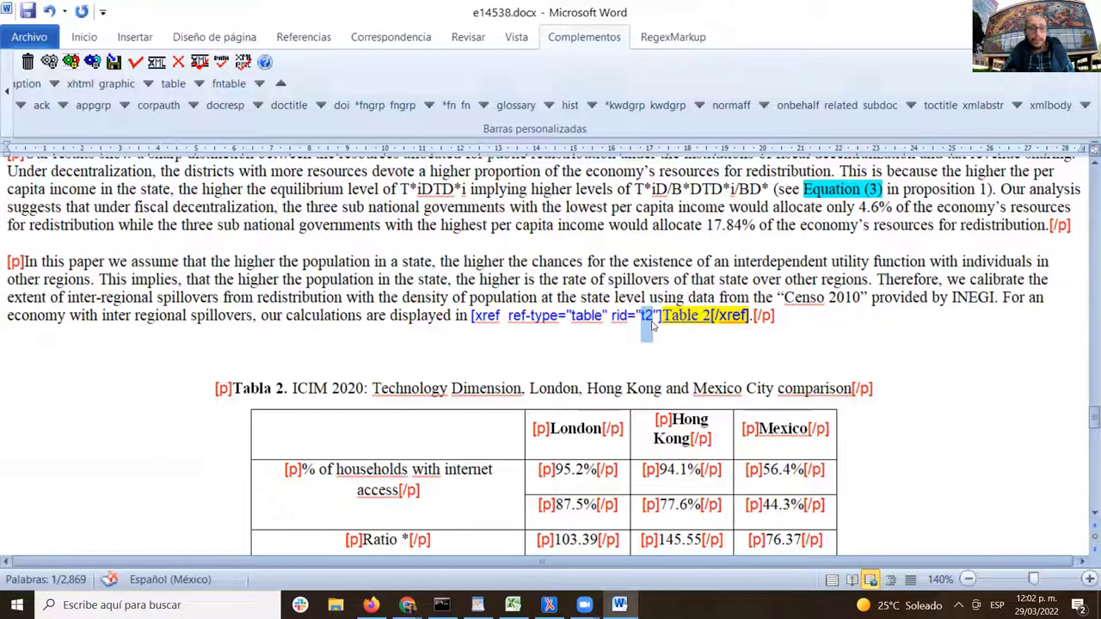
{"action": "key", "text": "ctrl+c"}
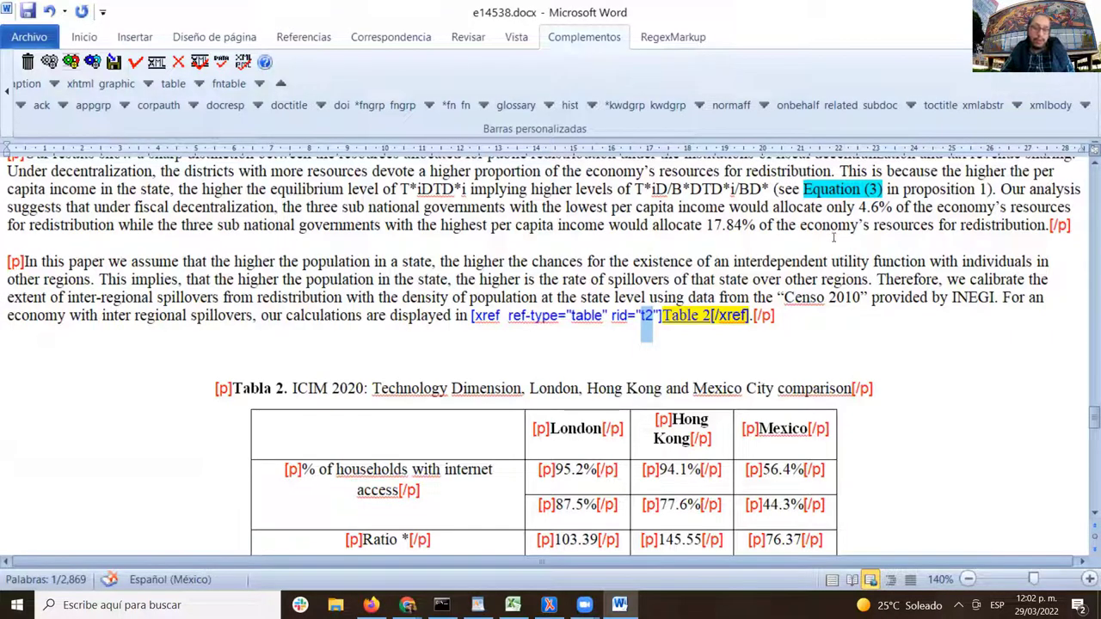
- Select the whole Table 2 block, from its "Tabla 2" title through the country values note and the source line
{"action": "scroll", "coordinate": [830, 226], "scroll_direction": "down", "scroll_amount": 3}
{"action": "scroll", "coordinate": [851, 236], "scroll_direction": "down", "scroll_amount": 7}
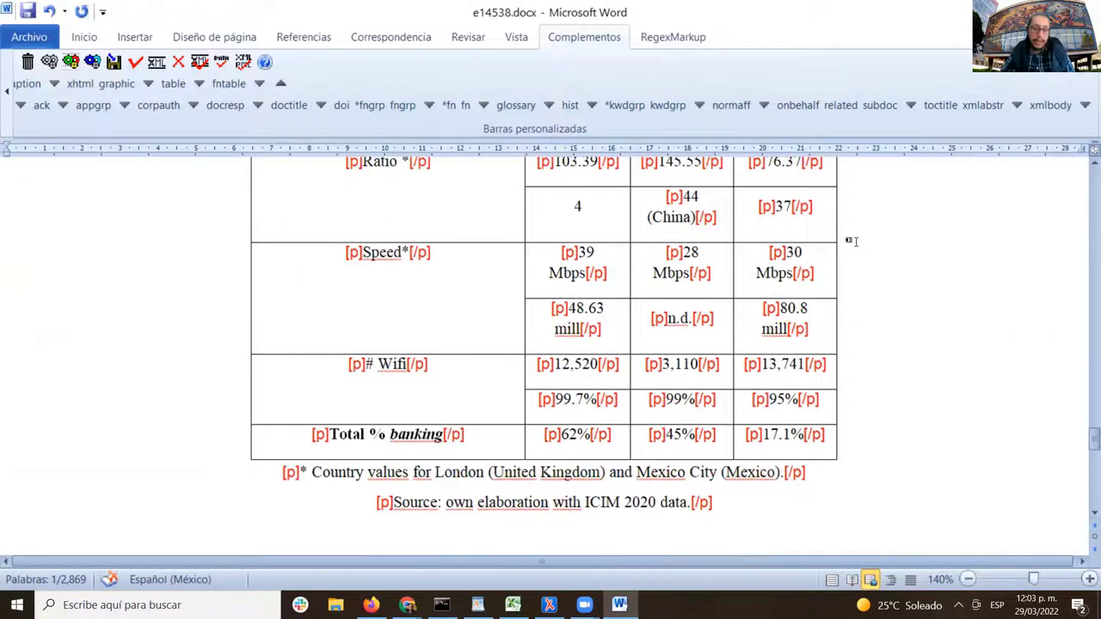
{"action": "scroll", "coordinate": [850, 239], "scroll_direction": "up", "scroll_amount": 8}
{"action": "scroll", "coordinate": [838, 237], "scroll_direction": "down", "scroll_amount": 2}
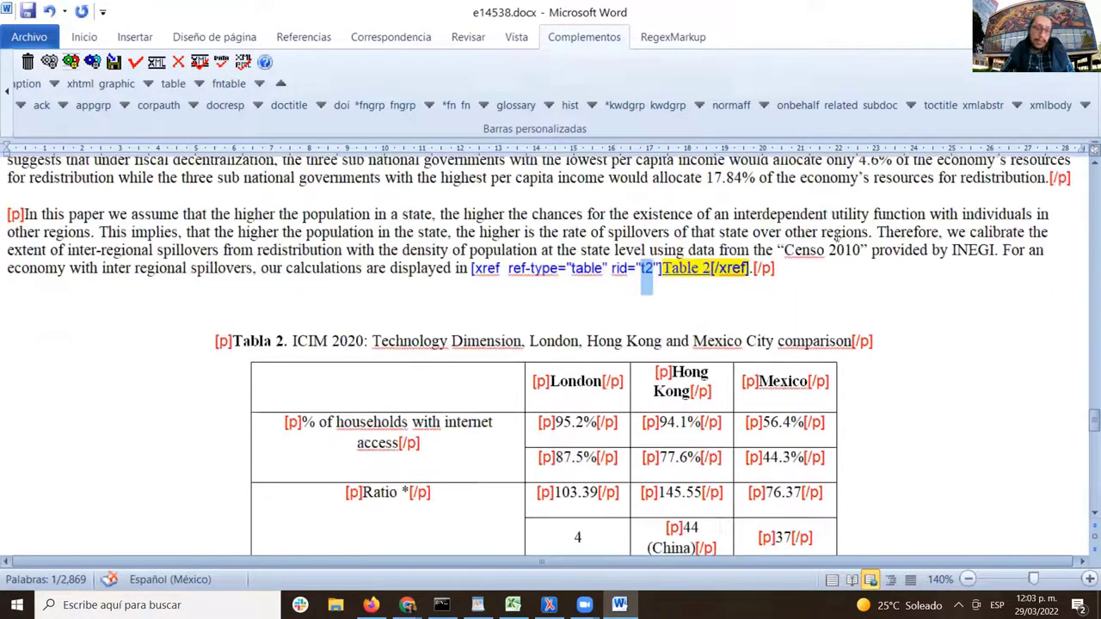
{"action": "left_click", "coordinate": [212, 292]}
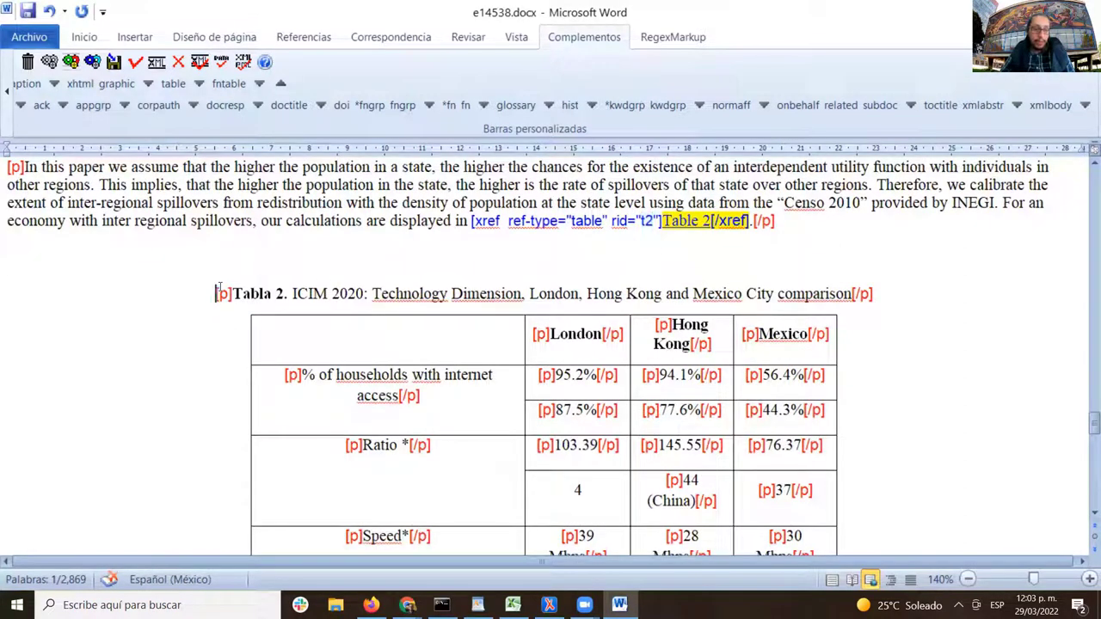
{"action": "left_click", "coordinate": [204, 290]}
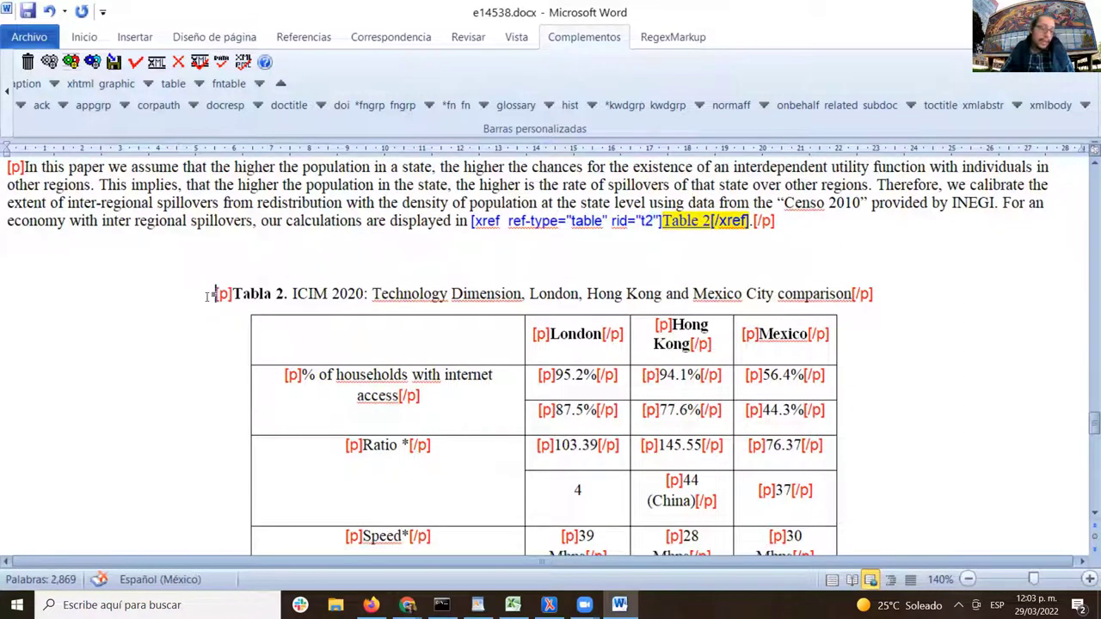
{"action": "left_click_drag", "start_coordinate": [204, 290], "coordinate": [585, 327]}
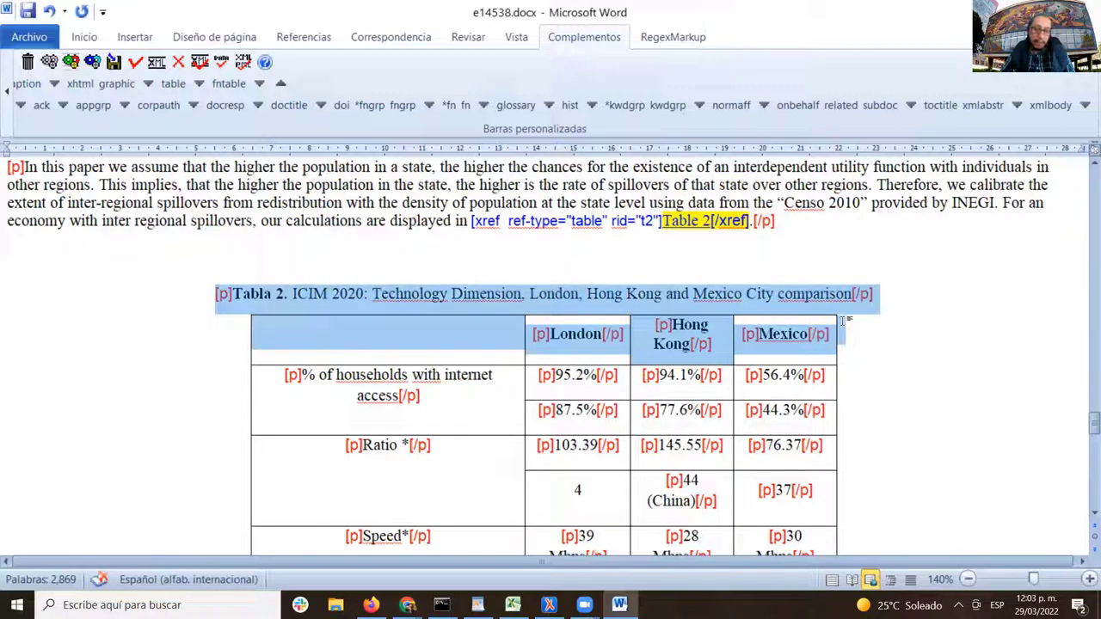
{"action": "scroll", "coordinate": [843, 320], "scroll_direction": "down", "scroll_amount": 6}
{"action": "left_click_drag", "start_coordinate": [843, 320], "coordinate": [716, 454]}
{"action": "scroll", "coordinate": [843, 323], "scroll_direction": "down", "scroll_amount": 1}
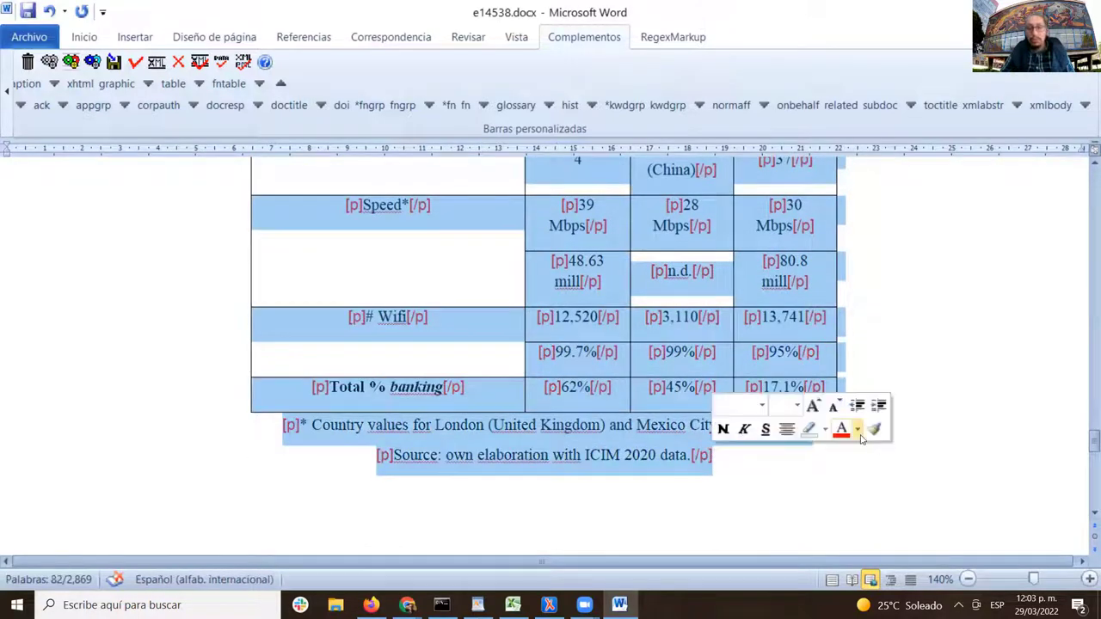
- Check the extent of the selected Table 2 block, from its title and cells to the two notes beneath
{"action": "scroll", "coordinate": [934, 423], "scroll_direction": "up", "scroll_amount": 6}
{"action": "scroll", "coordinate": [356, 249], "scroll_direction": "down", "scroll_amount": 4}
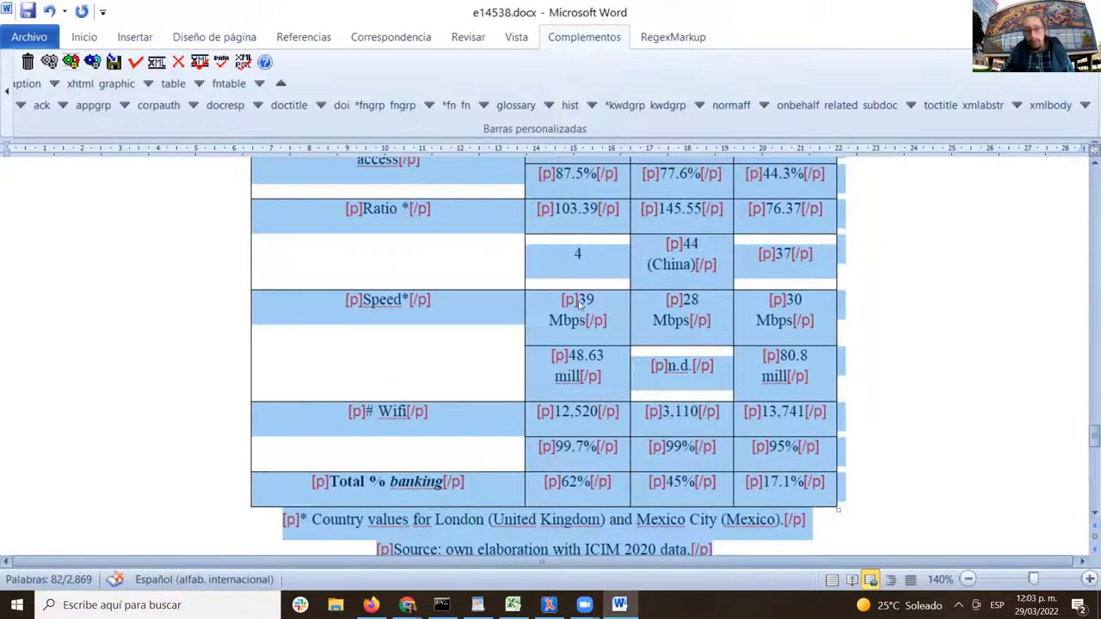
{"action": "scroll", "coordinate": [679, 377], "scroll_direction": "up", "scroll_amount": 2}
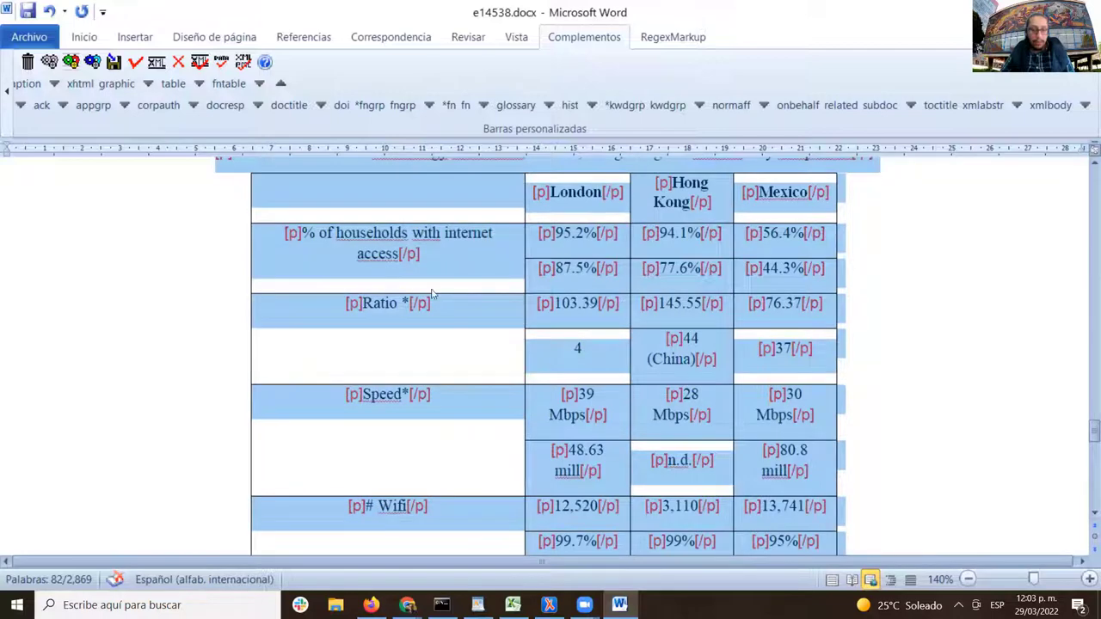
{"action": "scroll", "coordinate": [693, 369], "scroll_direction": "up", "scroll_amount": 2}
{"action": "scroll", "coordinate": [693, 361], "scroll_direction": "down", "scroll_amount": 6}
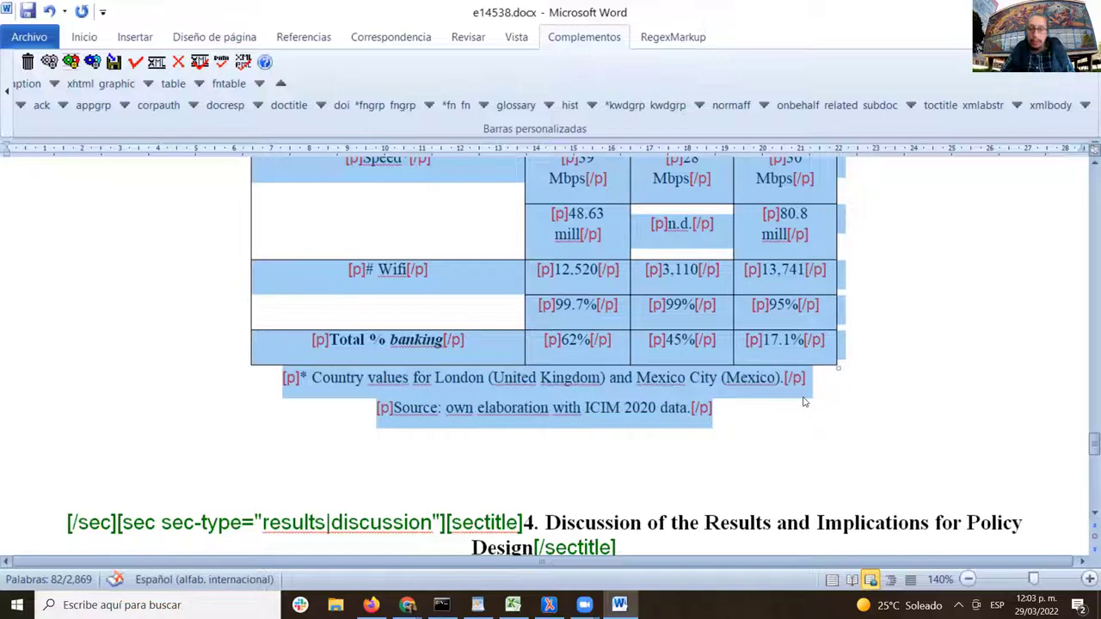
{"action": "key", "text": "ctrl"}
{"action": "key", "text": "ctrl"}
{"action": "key", "text": "ctrl"}
{"action": "key", "text": "ctrl"}
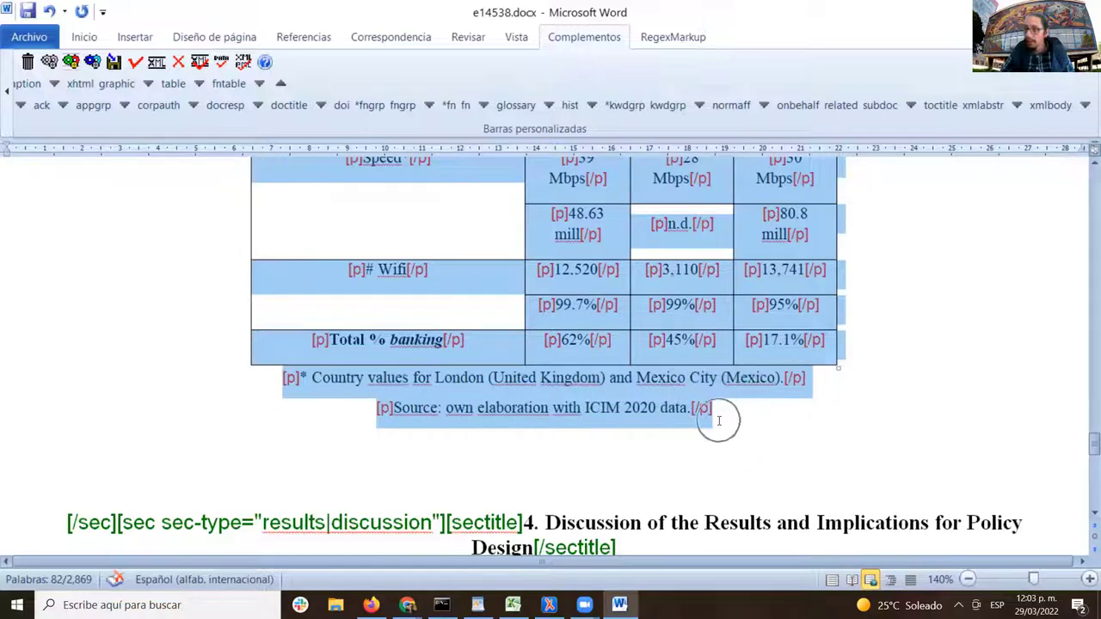
{"action": "scroll", "coordinate": [719, 421], "scroll_direction": "up", "scroll_amount": 5}
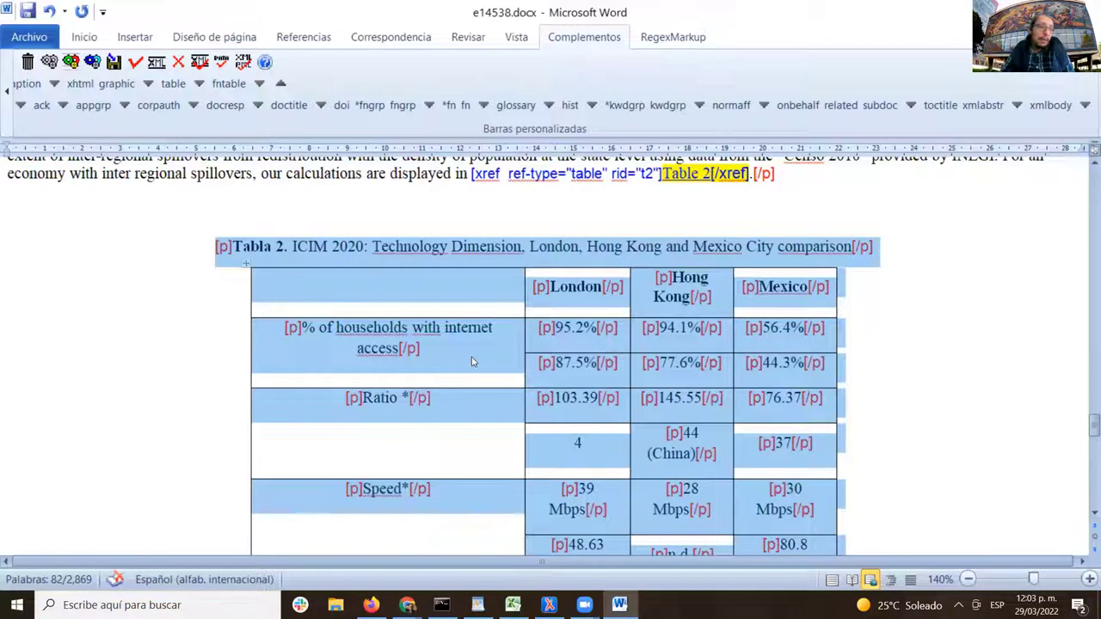
- Tag the selected Table 2 block as tabwrap with the id t2
{"action": "left_click", "coordinate": [282, 82]}
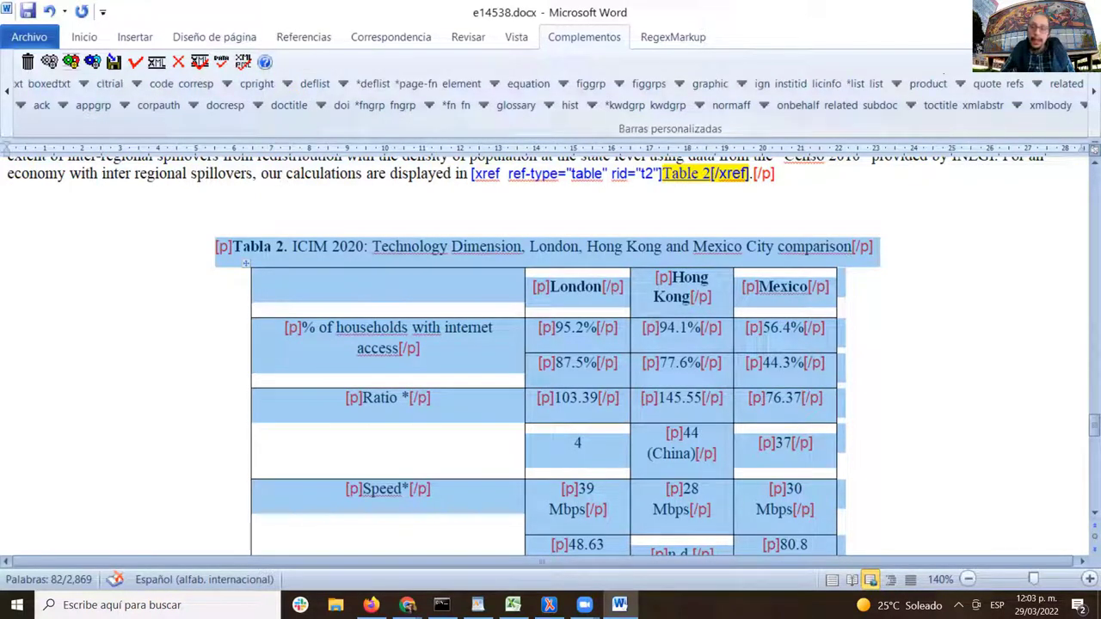
{"action": "left_click", "coordinate": [1091, 86]}
{"action": "left_click", "coordinate": [1091, 86]}
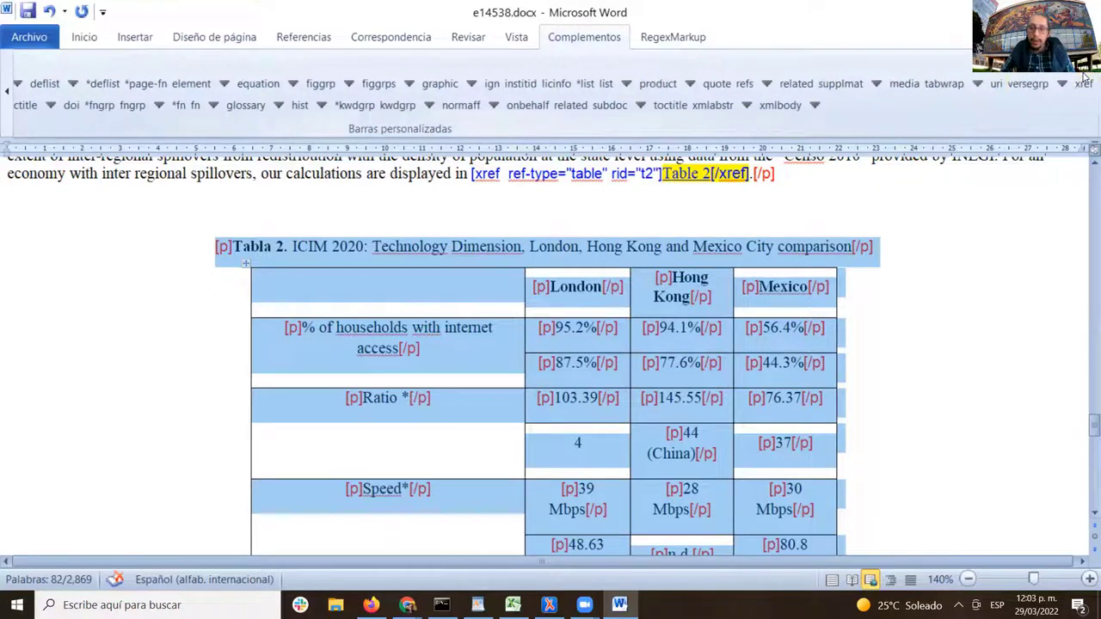
{"action": "left_click", "coordinate": [955, 90]}
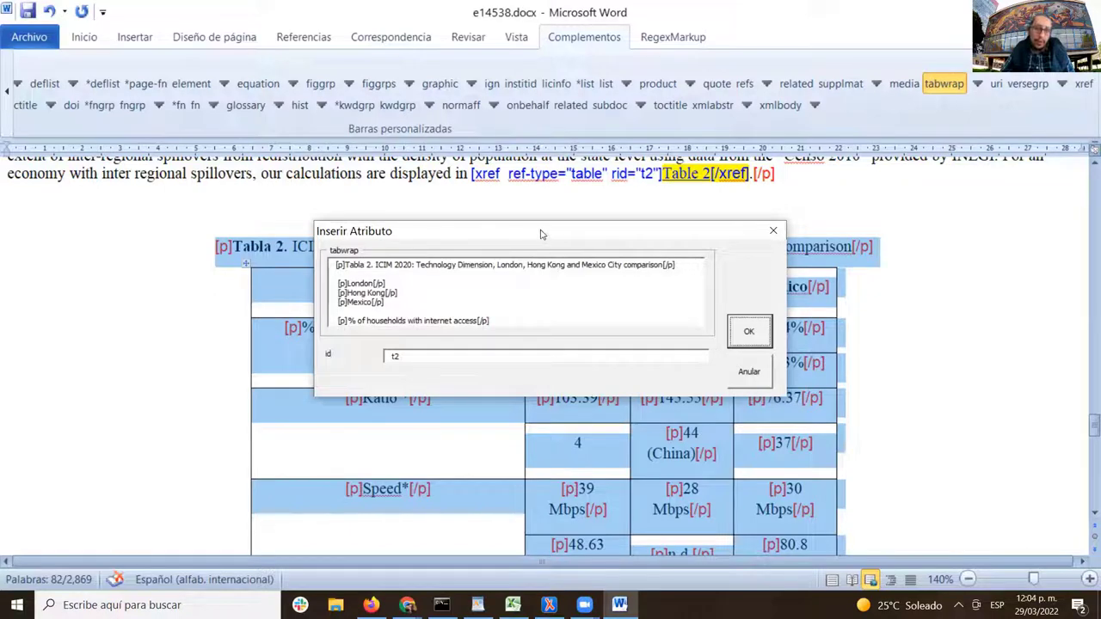
{"action": "left_click", "coordinate": [404, 356]}
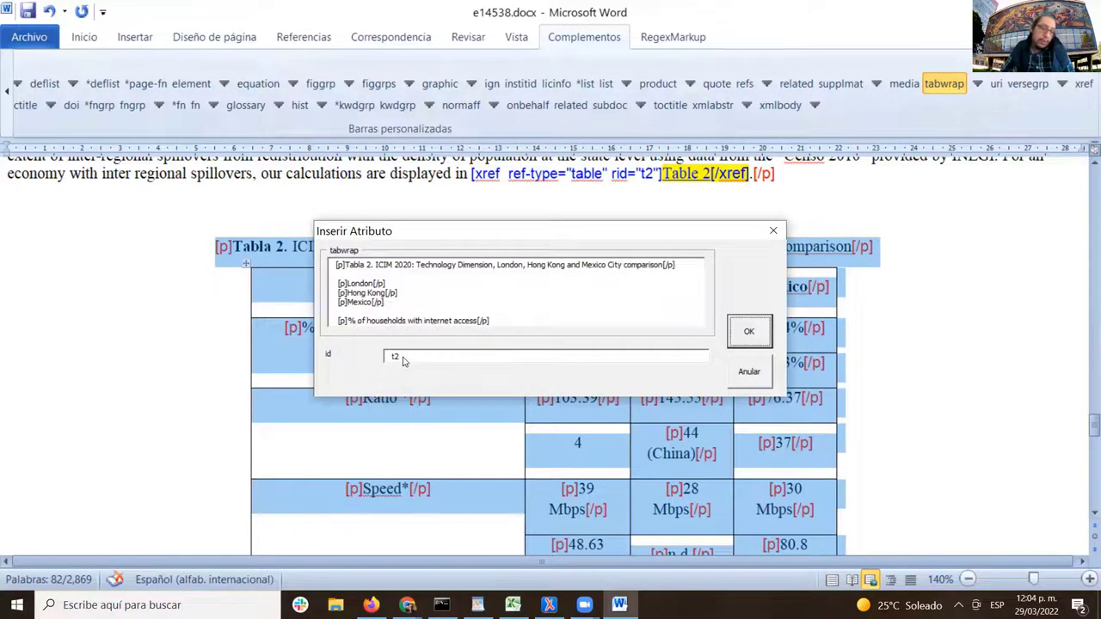
{"action": "key", "text": "ctrl"}
{"action": "key", "text": "ctrl"}
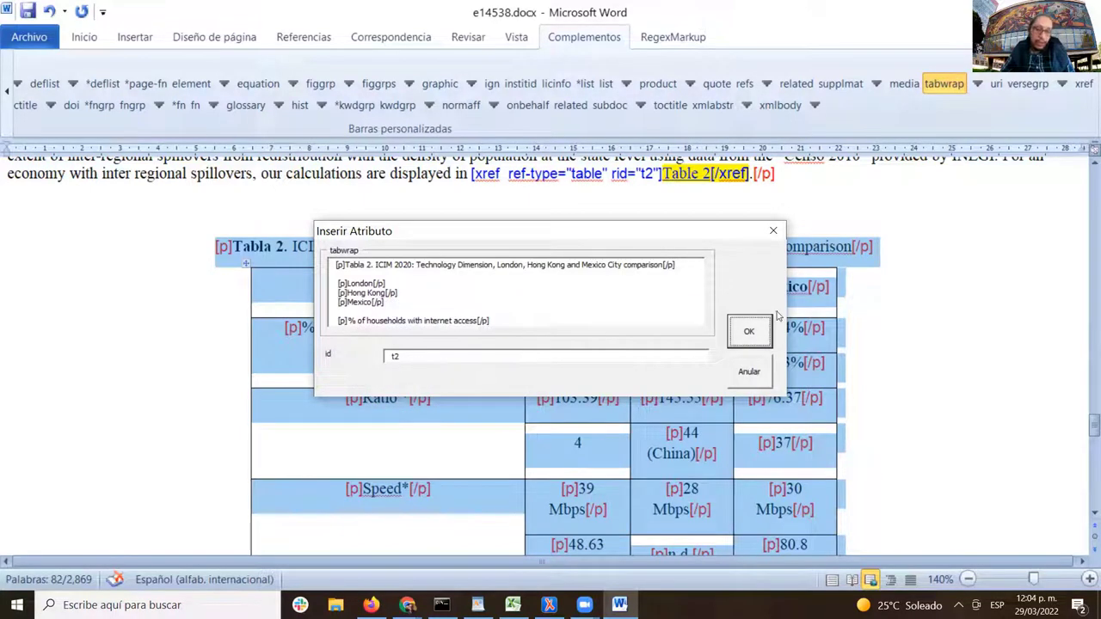
{"action": "left_click", "coordinate": [750, 330]}
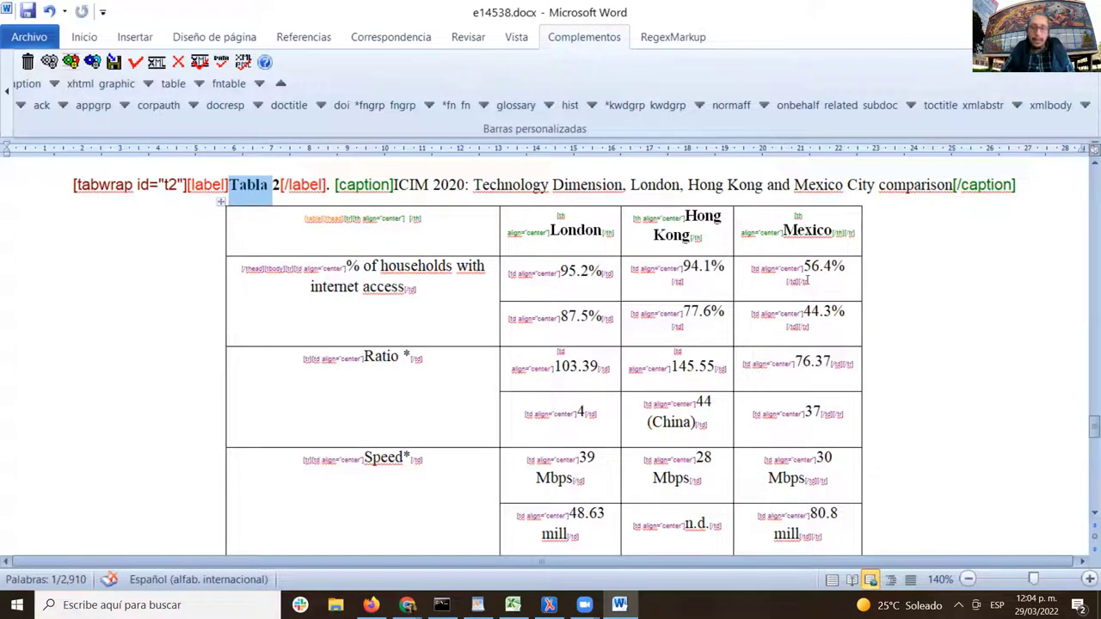
- Change the wording inside the label tag of the t2 tabwrap to "Table 2"
{"action": "left_click", "coordinate": [276, 313]}
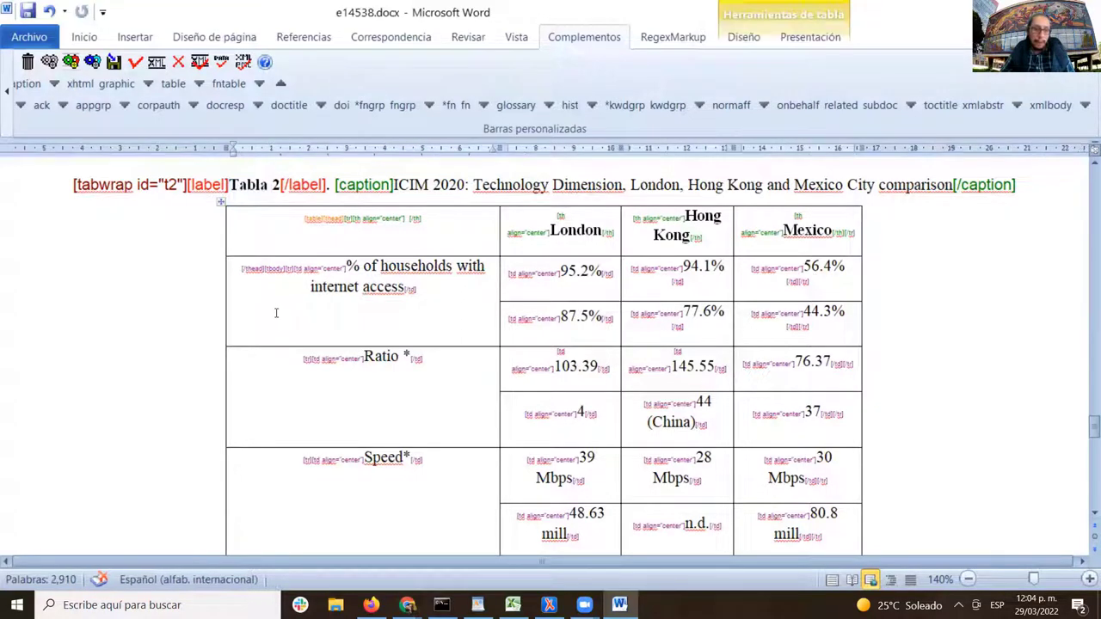
{"action": "scroll", "coordinate": [276, 314], "scroll_direction": "down", "scroll_amount": 5}
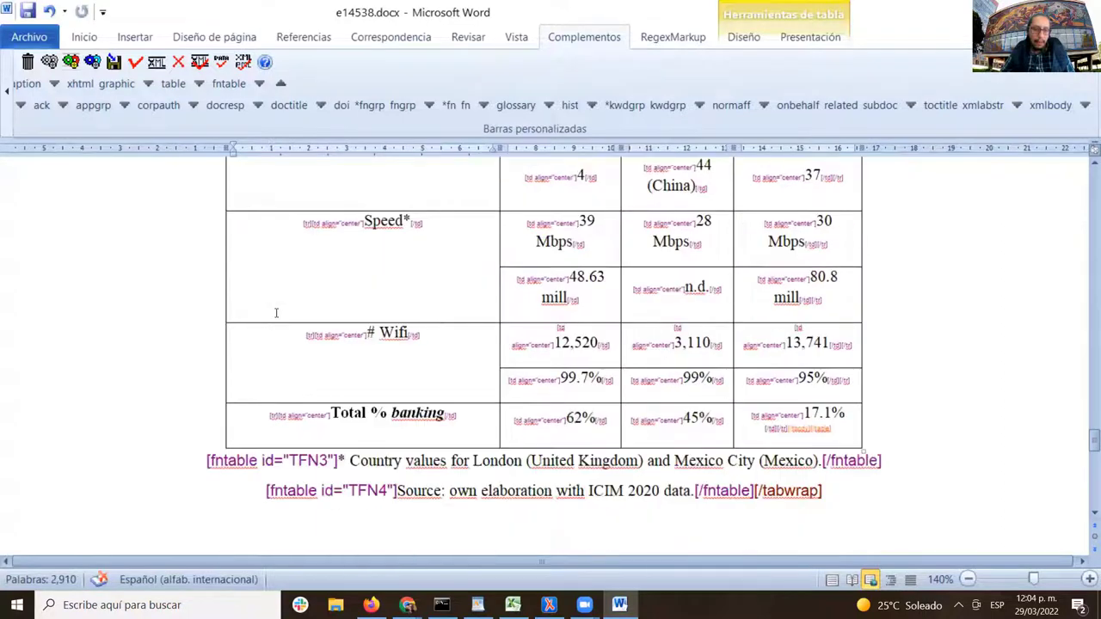
{"action": "scroll", "coordinate": [276, 311], "scroll_direction": "up", "scroll_amount": 7}
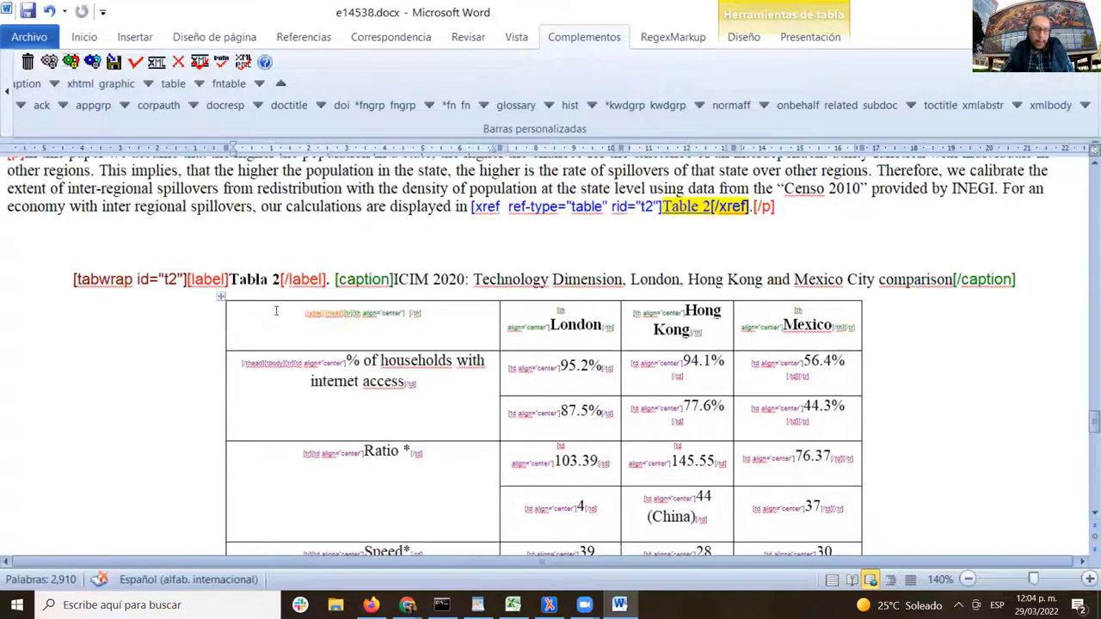
{"action": "left_click_drag", "start_coordinate": [230, 276], "coordinate": [281, 280]}
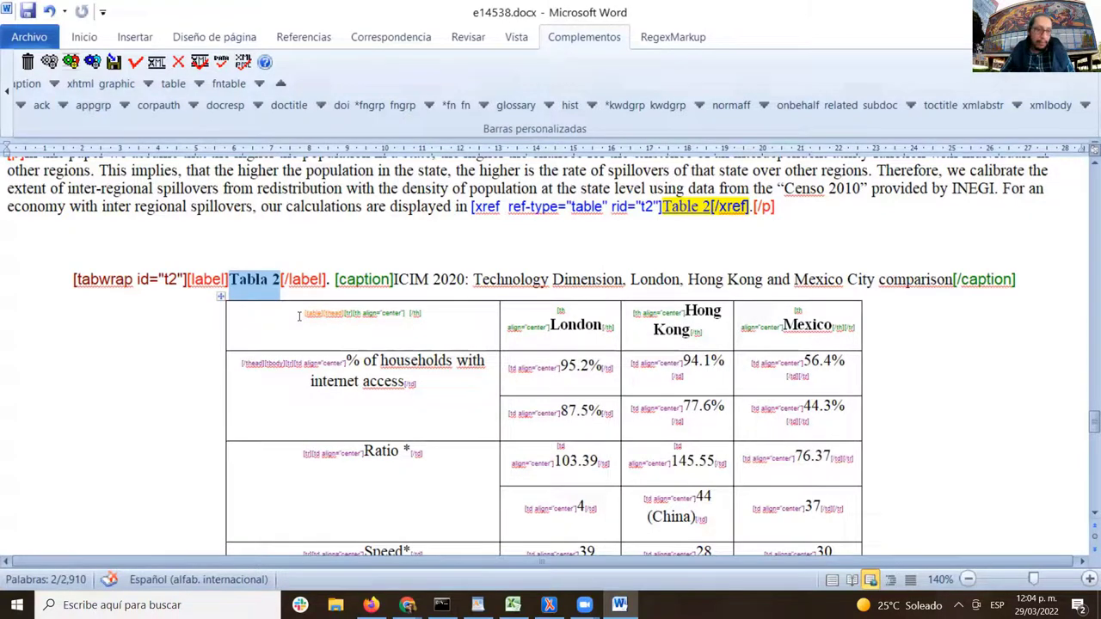
{"action": "left_click", "coordinate": [264, 280]}
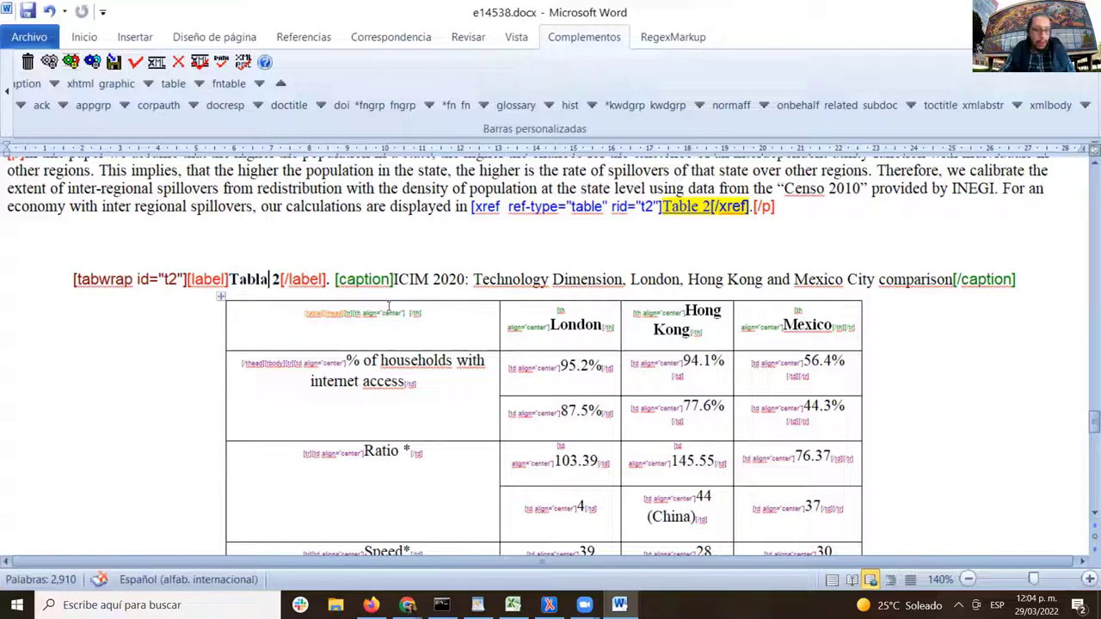
{"action": "key", "text": "BackSpace"}
{"action": "type", "text": "e"}
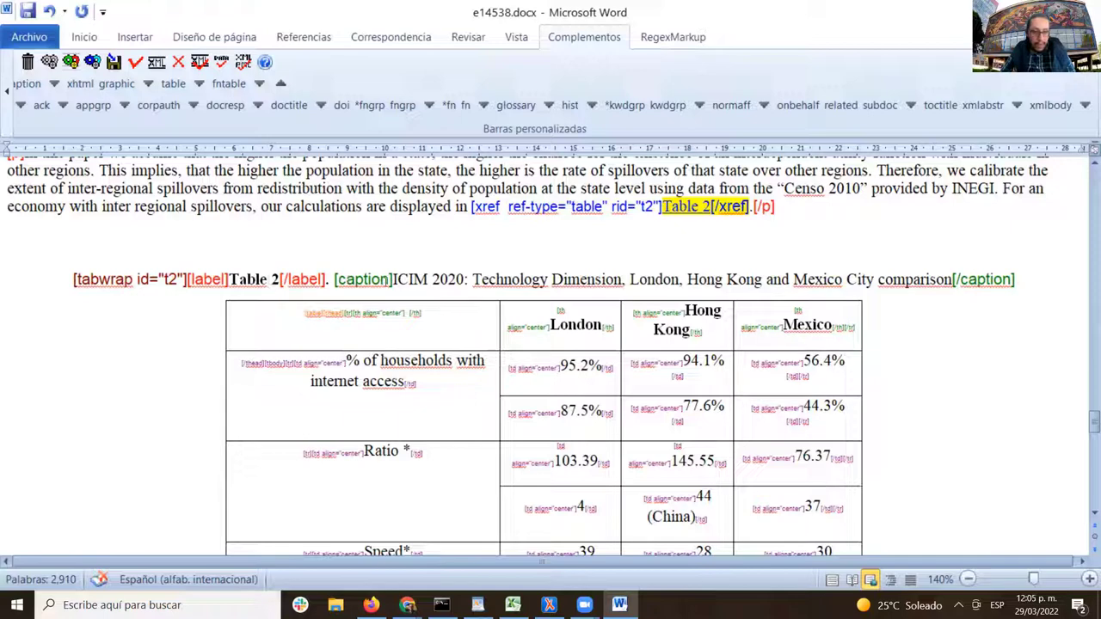
- Examine the caption tag of Table 2 and the title text it encloses above the table cells
{"action": "double_click", "coordinate": [366, 280]}
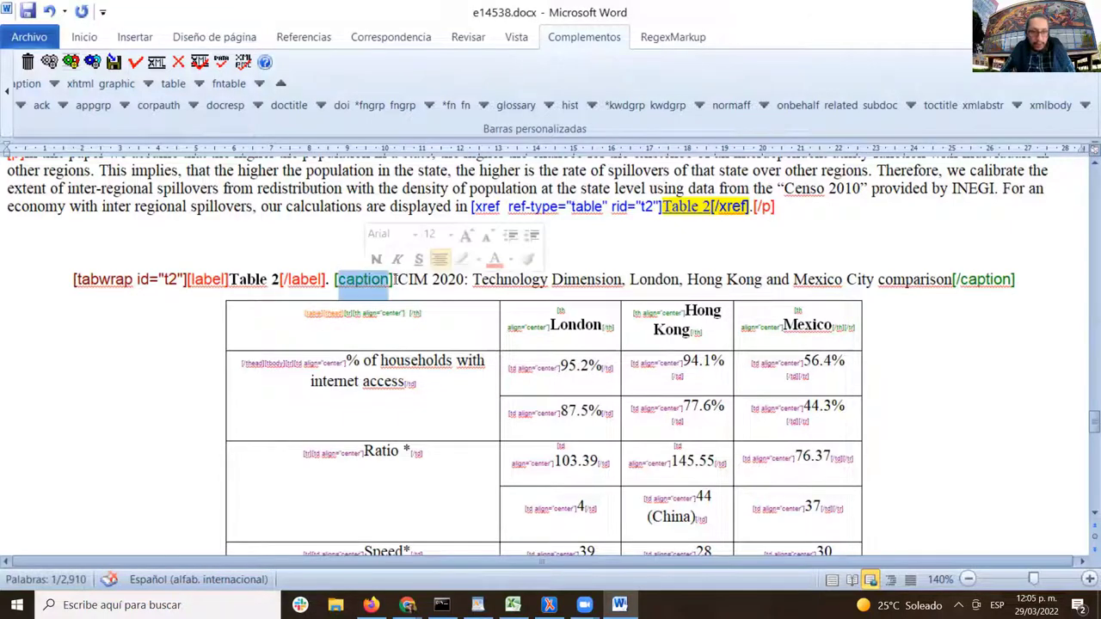
{"action": "left_click_drag", "start_coordinate": [394, 281], "coordinate": [953, 286]}
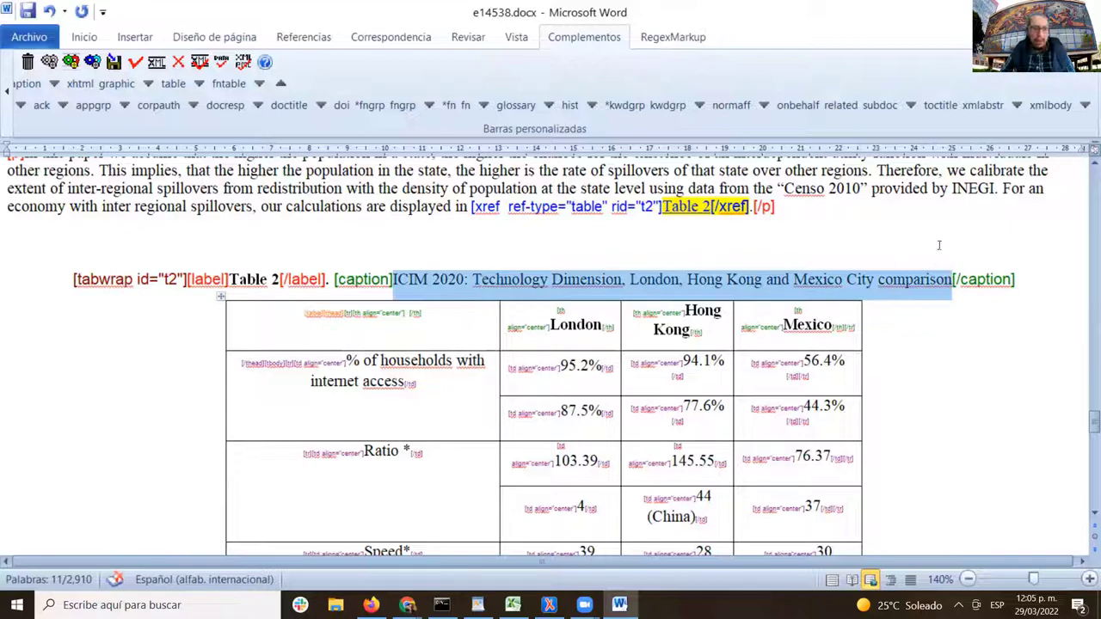
{"action": "scroll", "coordinate": [937, 250], "scroll_direction": "down", "scroll_amount": 8}
{"action": "scroll", "coordinate": [936, 255], "scroll_direction": "up", "scroll_amount": 8}
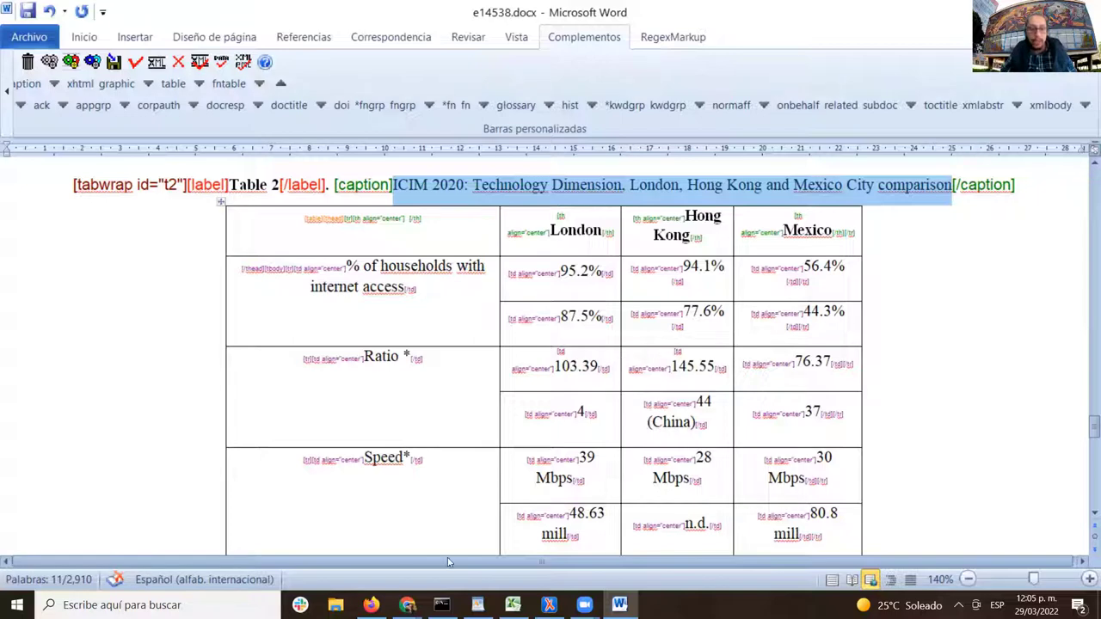
- Switch to Chrome and select the web address of the YouTube video "Marcación y edición XML- HTML de tablas codificadas"
{"action": "left_click", "coordinate": [407, 605]}
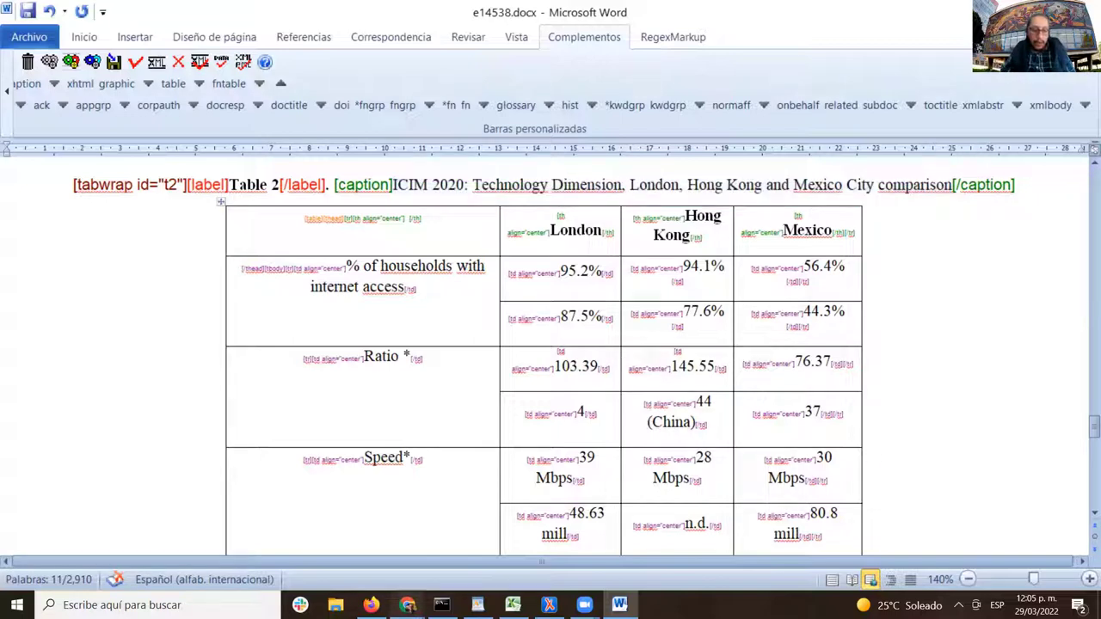
{"action": "left_click", "coordinate": [516, 542]}
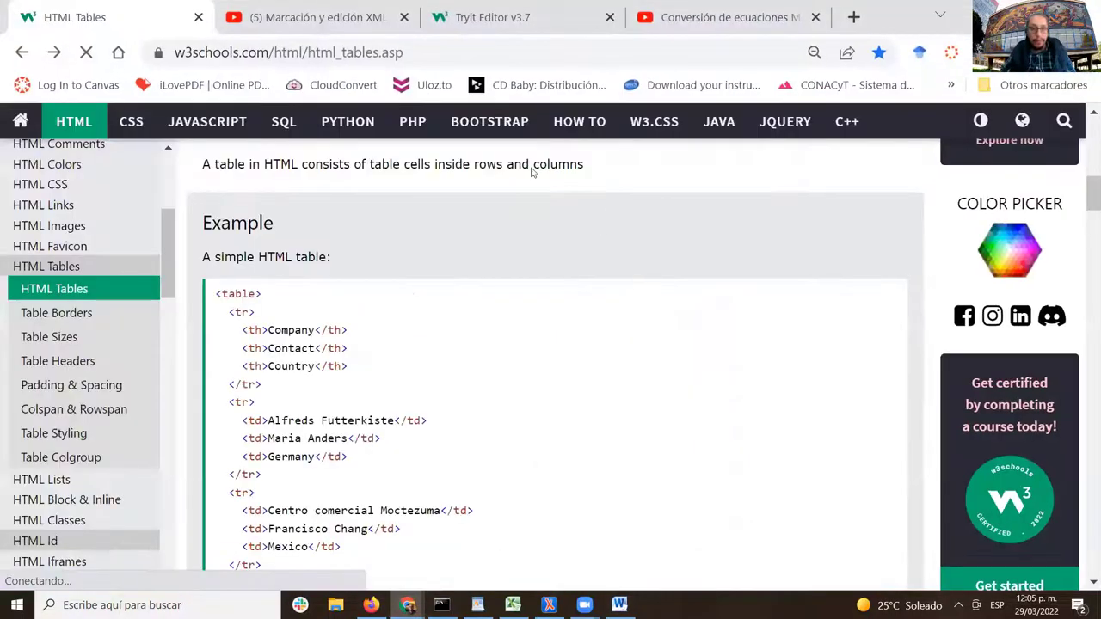
{"action": "left_click", "coordinate": [326, 19]}
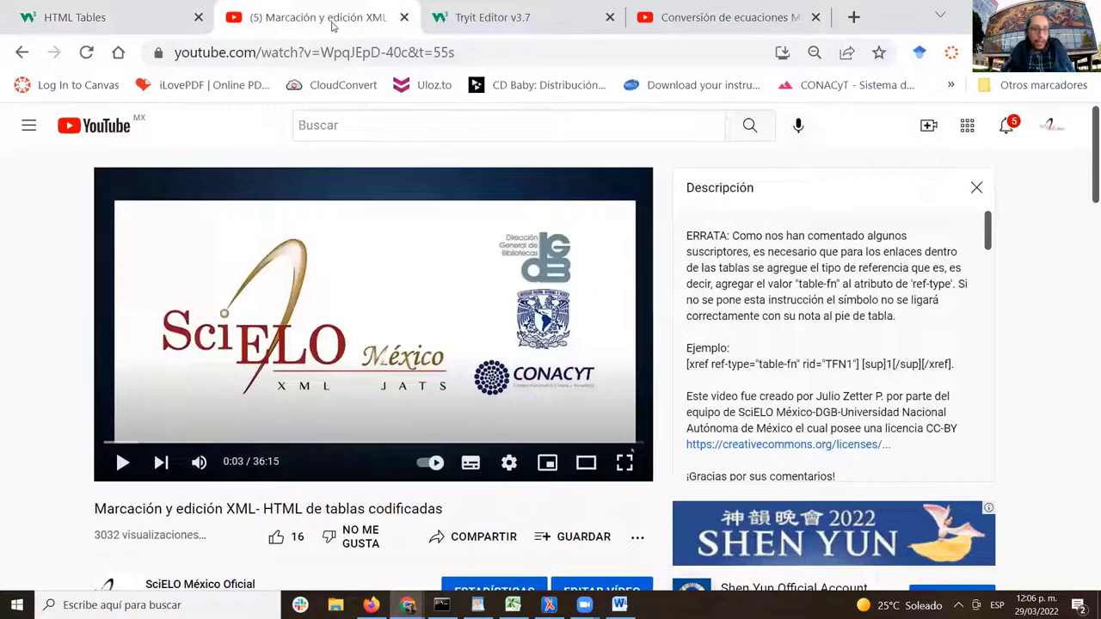
{"action": "left_click", "coordinate": [302, 54]}
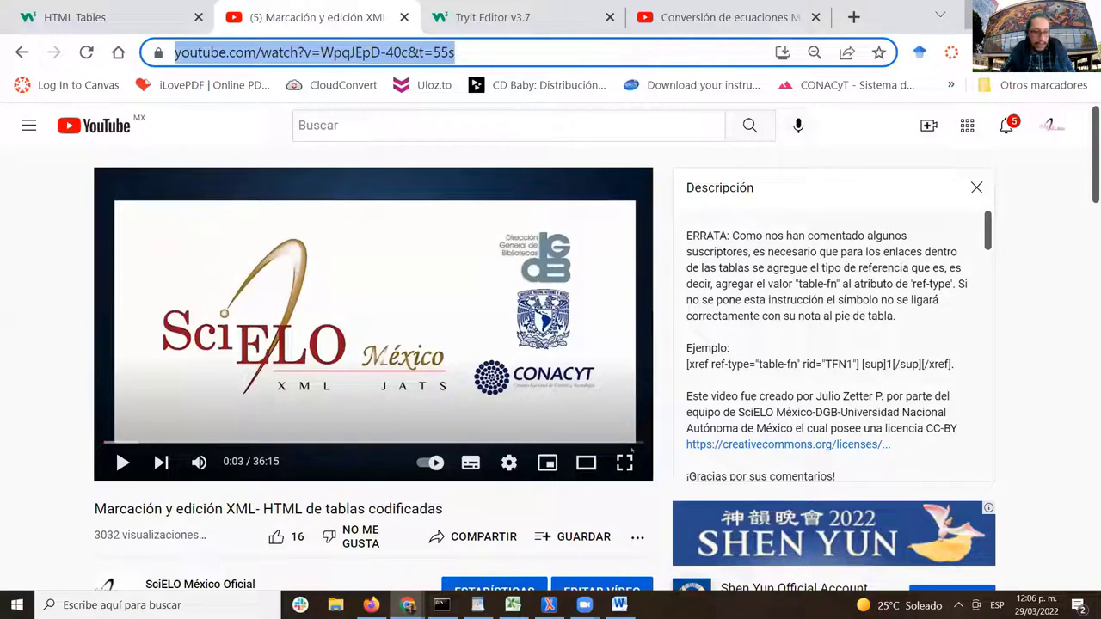
{"action": "key", "text": "alt+Tab"}
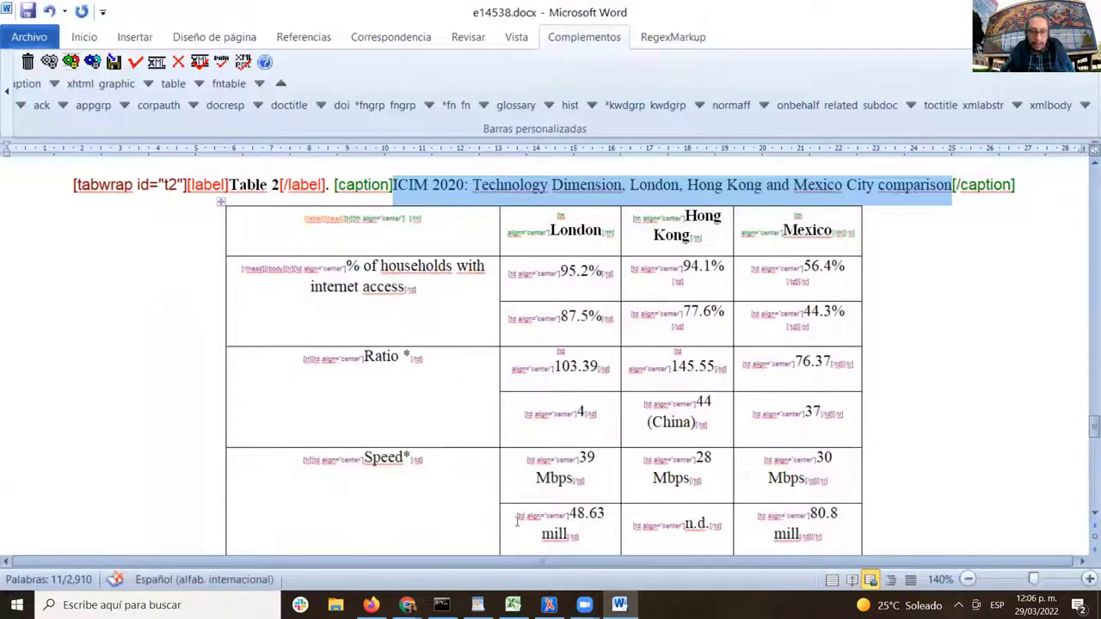
- Bring up the Zoom meeting controls and return to Table 2 in the Word document
{"action": "left_click", "coordinate": [408, 605]}
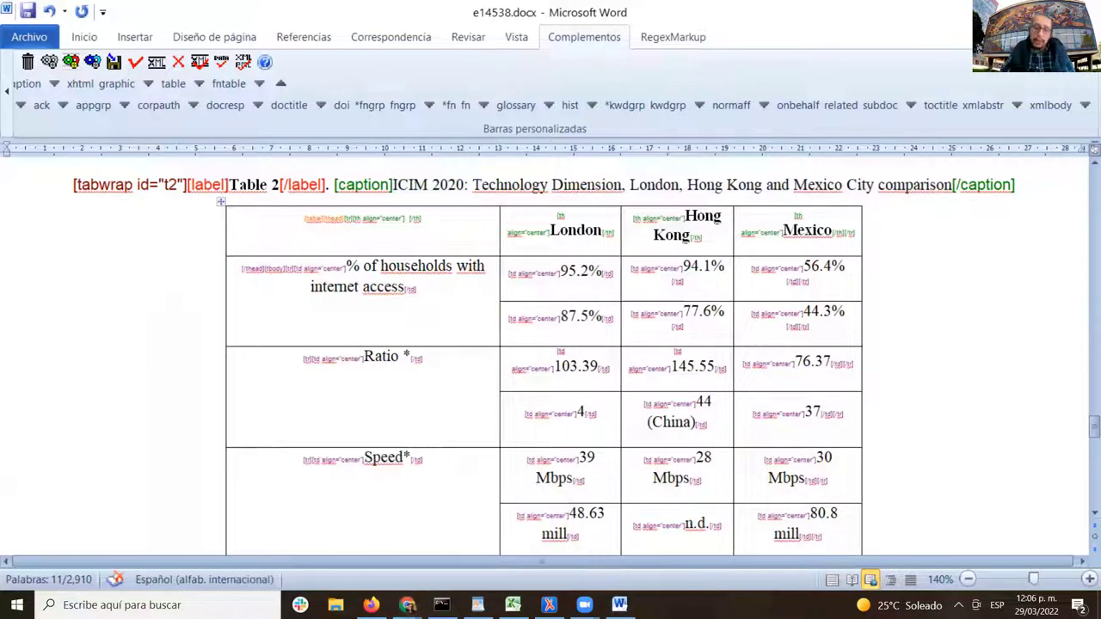
{"action": "mouse_move", "coordinate": [584, 605]}
{"action": "left_click", "coordinate": [544, 542]}
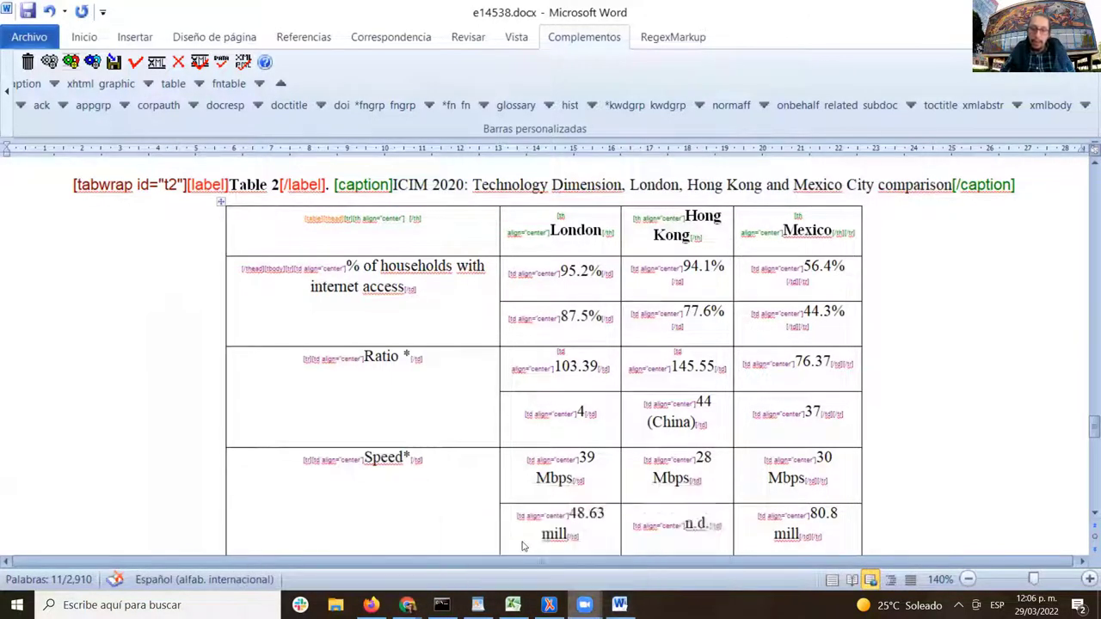
{"action": "left_click", "coordinate": [738, 193]}
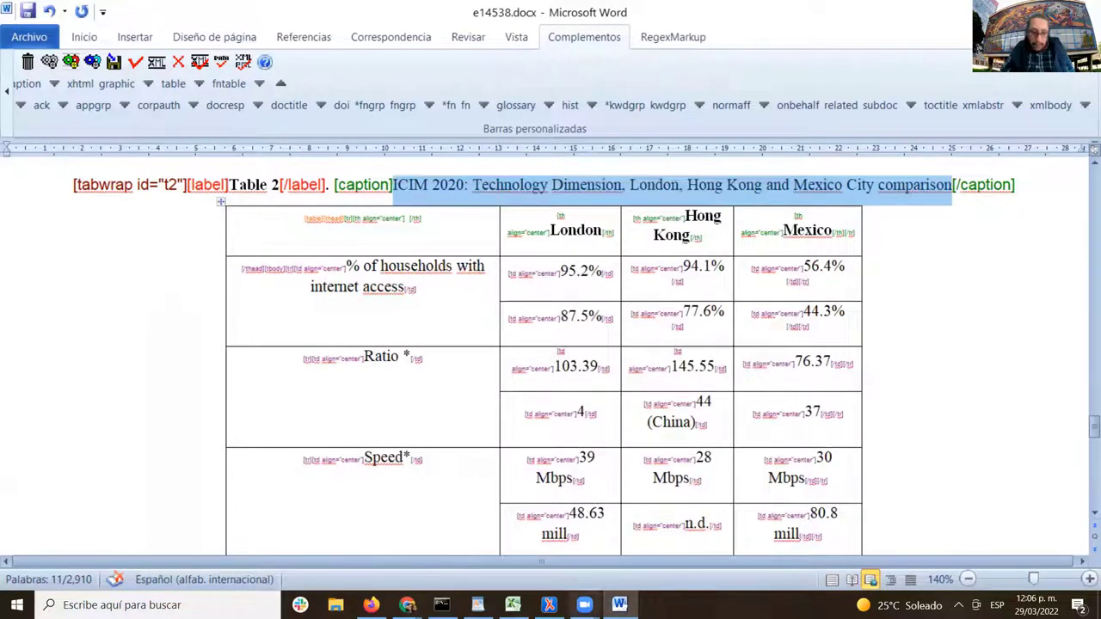
{"action": "left_click", "coordinate": [584, 605]}
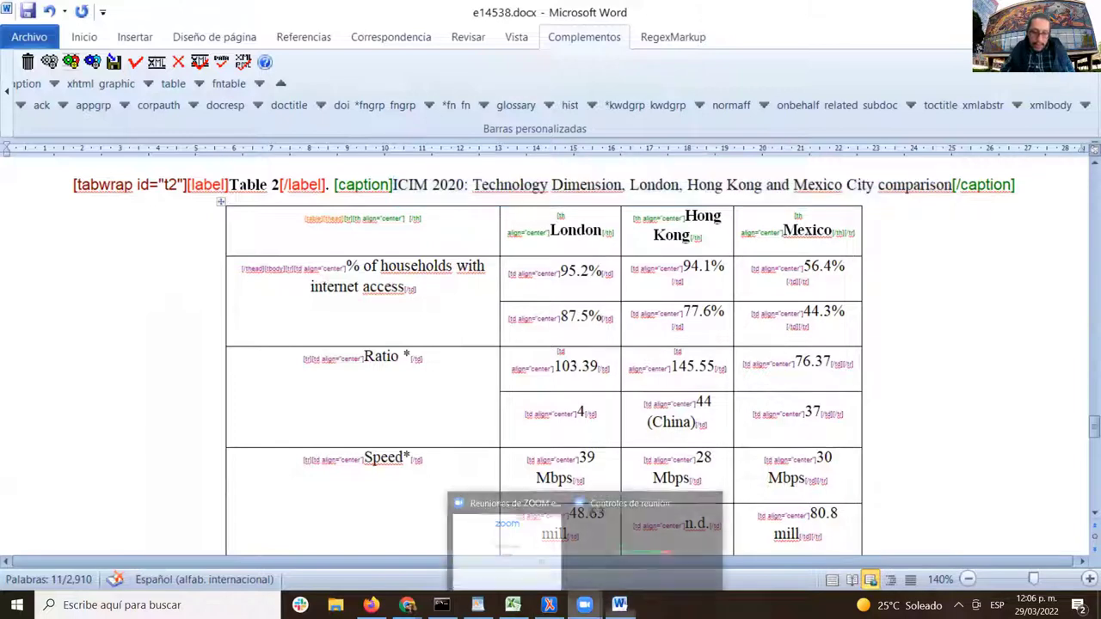
{"action": "left_click", "coordinate": [654, 554]}
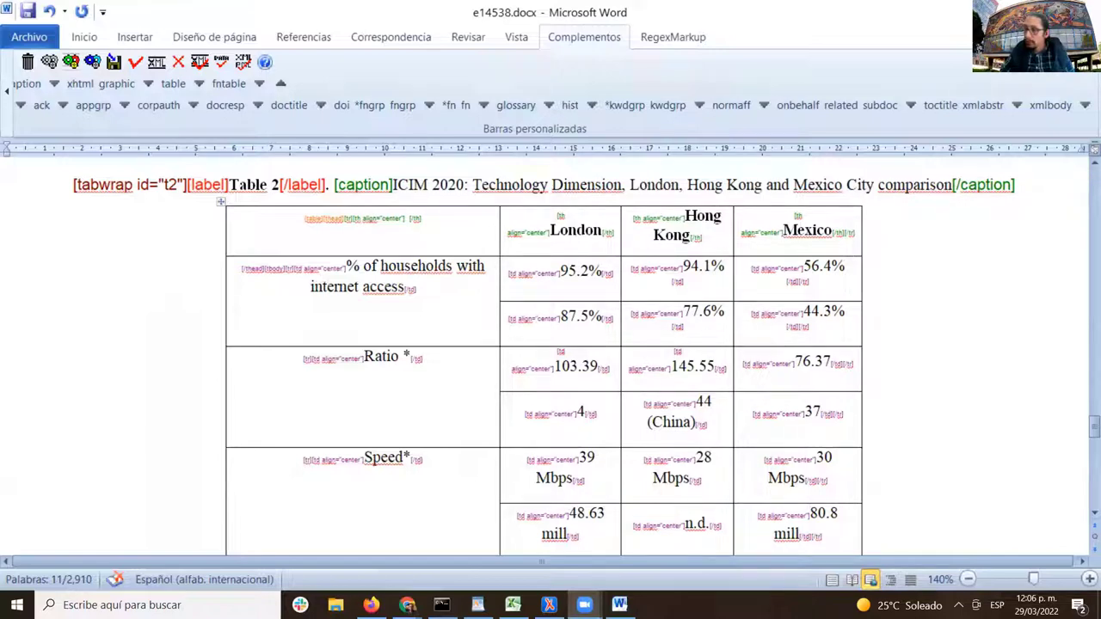
{"action": "triple_click", "coordinate": [797, 186]}
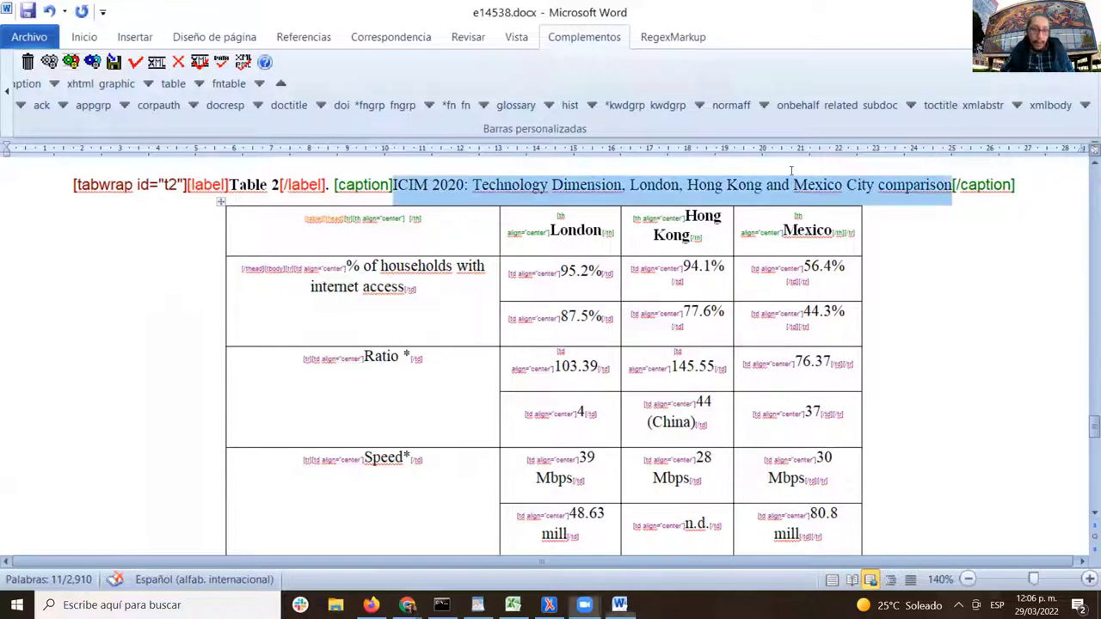
- Select the entire Table 2 grid, from its header row to the last row, leaving out the title and notes
{"action": "left_click", "coordinate": [196, 233]}
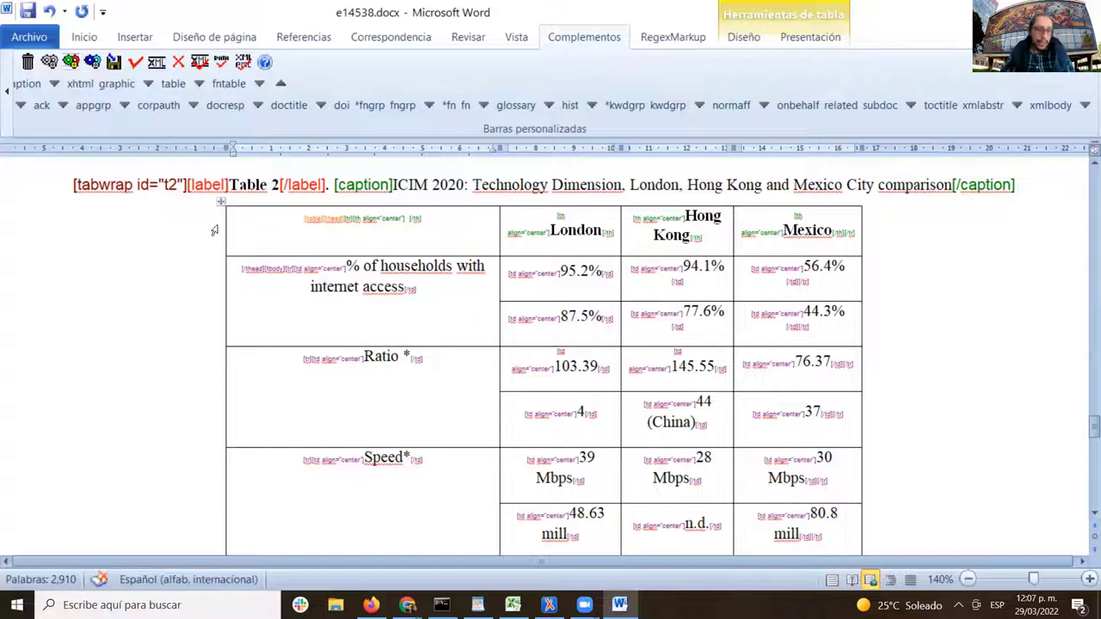
{"action": "scroll", "coordinate": [219, 222], "scroll_direction": "up", "scroll_amount": 2}
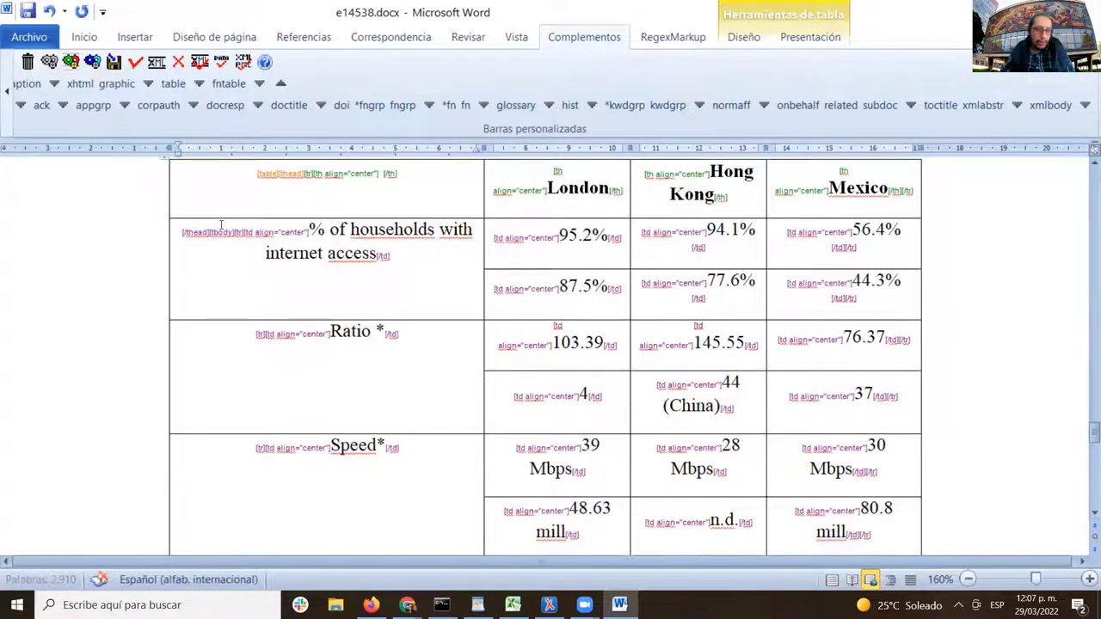
{"action": "scroll", "coordinate": [221, 226], "scroll_direction": "down", "scroll_amount": 1}
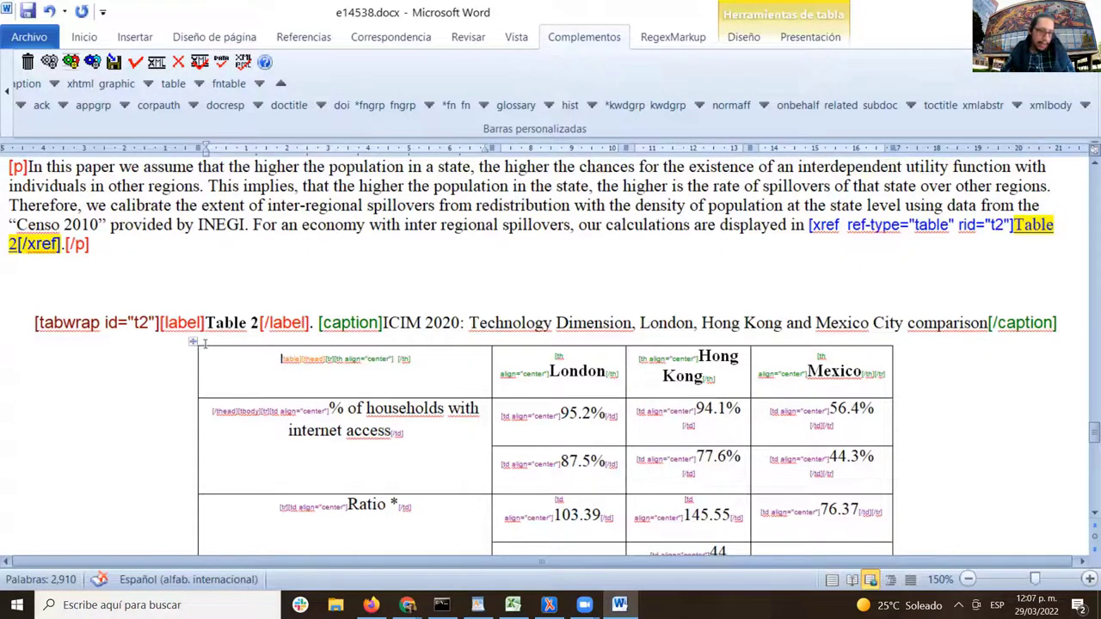
{"action": "scroll", "coordinate": [205, 342], "scroll_direction": "down", "scroll_amount": 2}
{"action": "scroll", "coordinate": [205, 342], "scroll_direction": "up", "scroll_amount": 1}
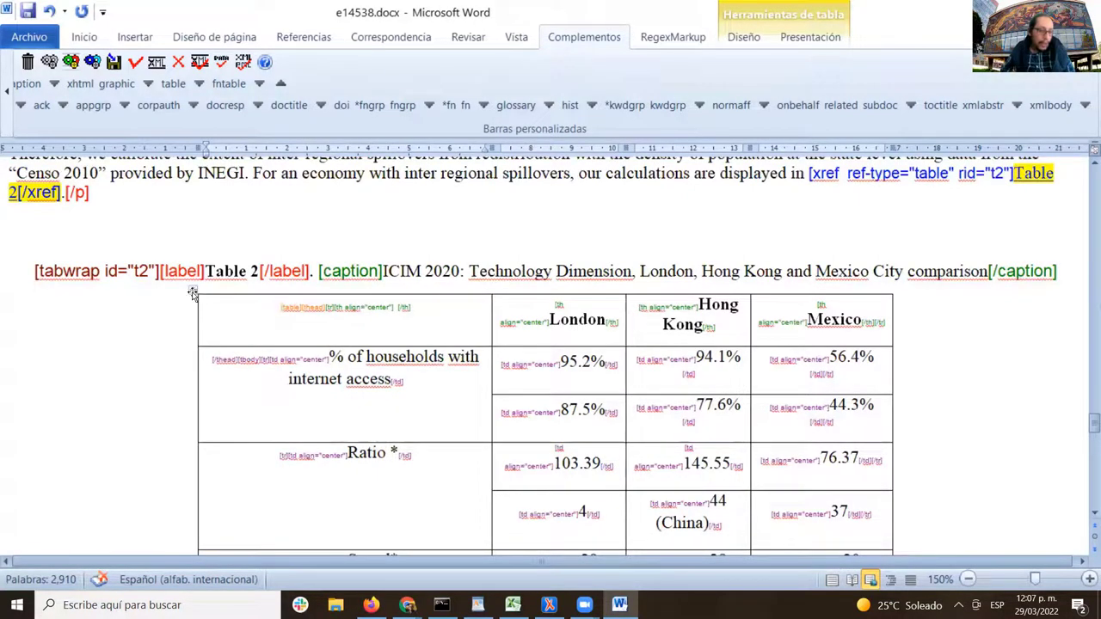
{"action": "left_click", "coordinate": [192, 292]}
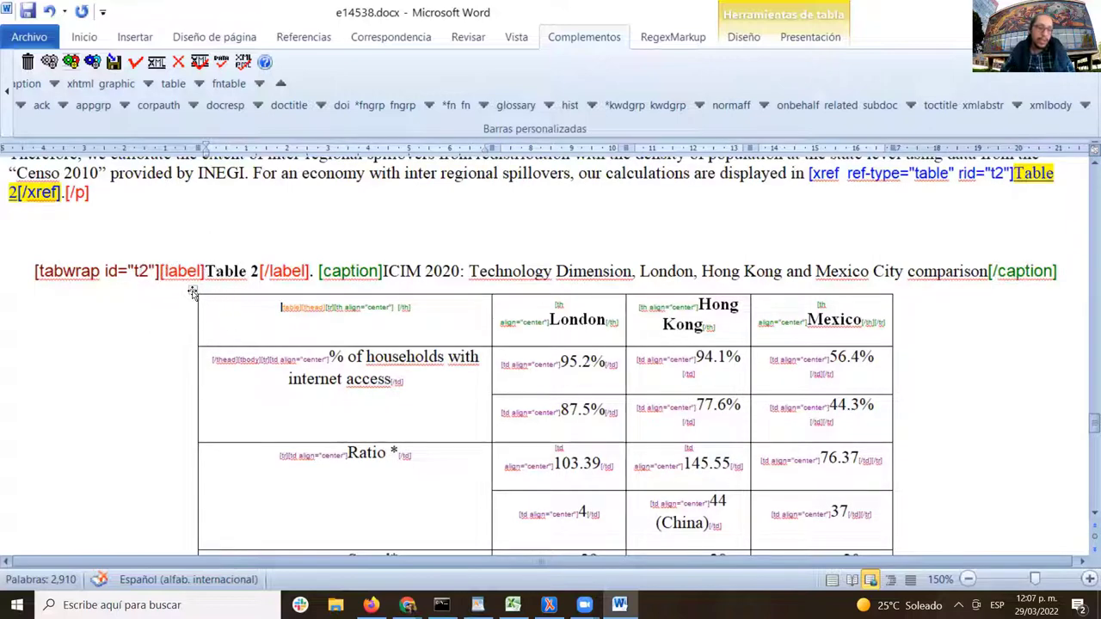
{"action": "left_click", "coordinate": [192, 293]}
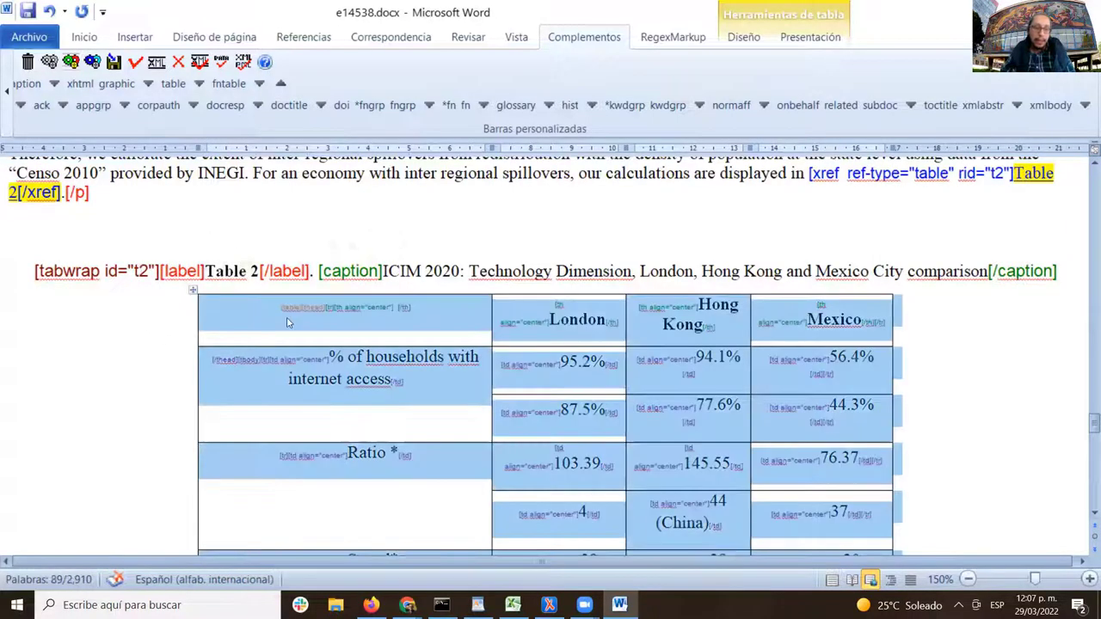
- Review the selected Table 2 cells and their tags, from the header row to the "Total % banking" row
{"action": "scroll", "coordinate": [871, 344], "scroll_direction": "down", "scroll_amount": 3}
{"action": "scroll", "coordinate": [332, 258], "scroll_direction": "down", "scroll_amount": 4}
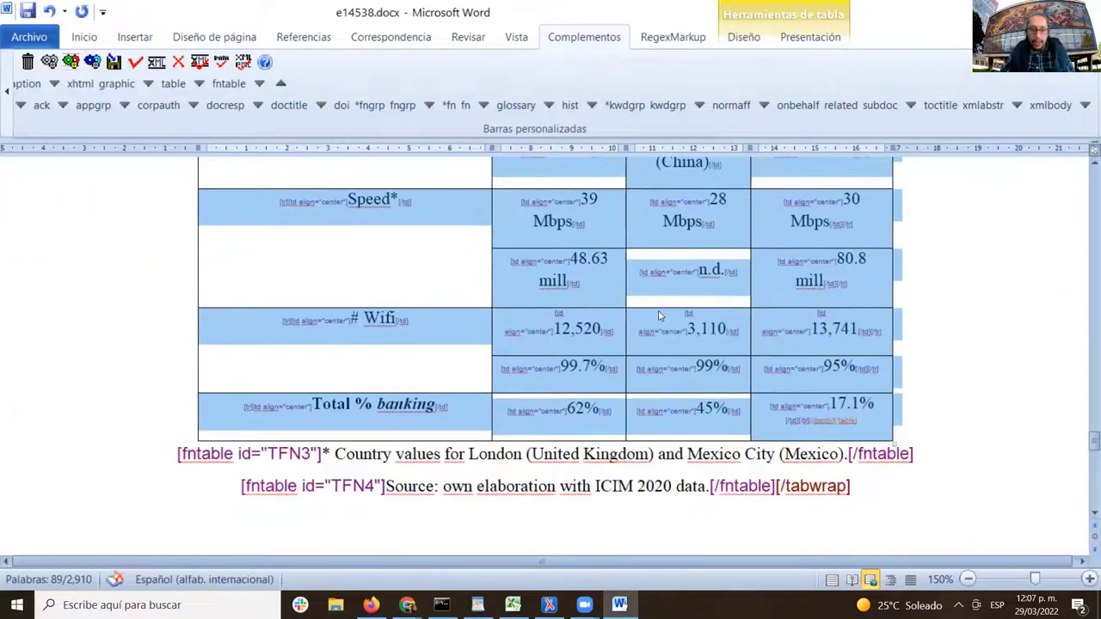
{"action": "scroll", "coordinate": [530, 344], "scroll_direction": "up", "scroll_amount": 8}
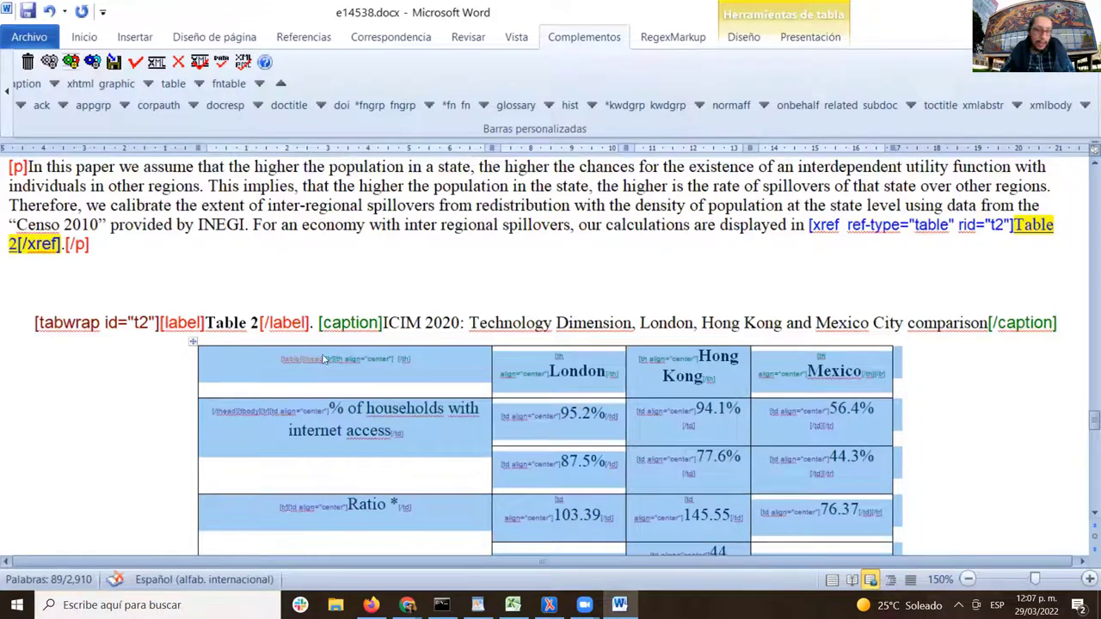
{"action": "left_click_drag", "start_coordinate": [527, 308], "coordinate": [859, 409]}
{"action": "scroll", "coordinate": [860, 408], "scroll_direction": "up", "scroll_amount": 8}
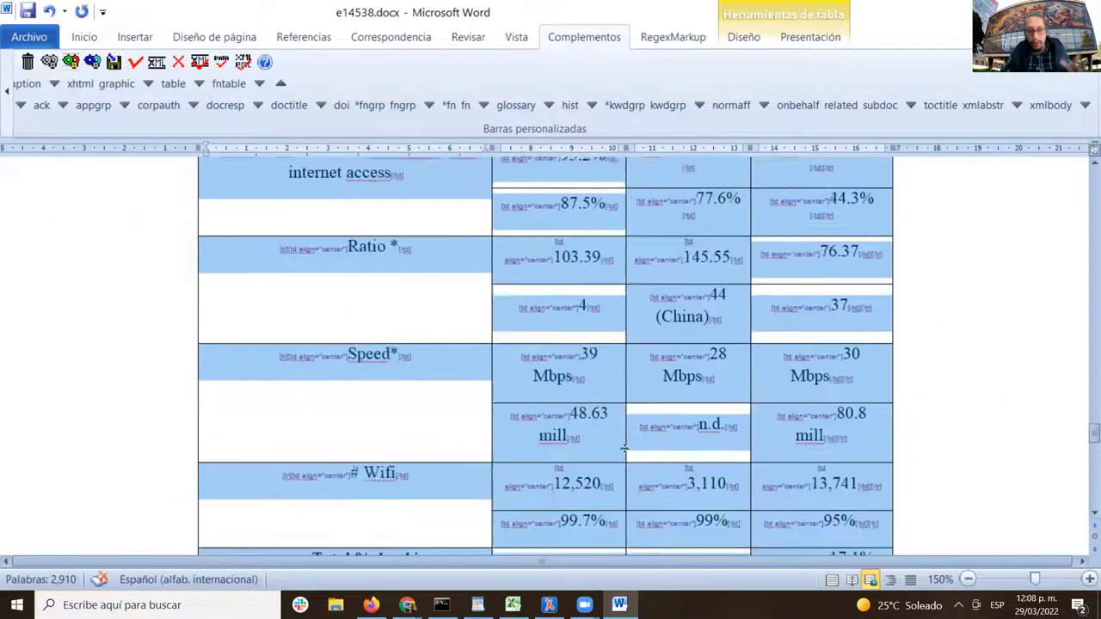
{"action": "scroll", "coordinate": [635, 432], "scroll_direction": "down", "scroll_amount": 8}
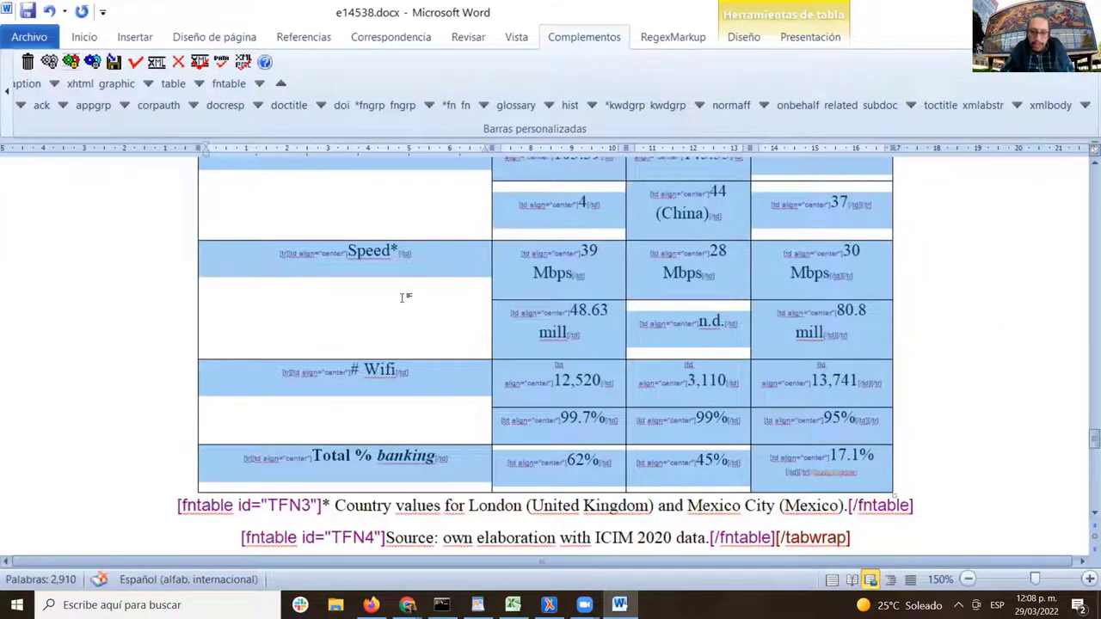
{"action": "scroll", "coordinate": [408, 419], "scroll_direction": "up", "scroll_amount": 4}
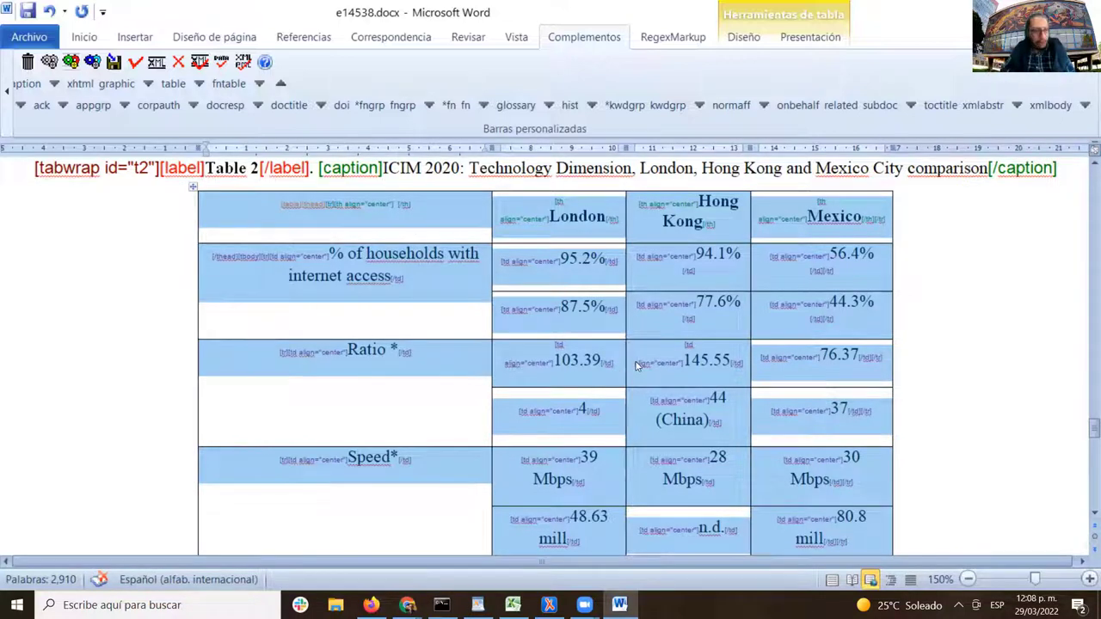
- Set the font size of all Table 2 cells and their tags to 12
{"action": "left_click", "coordinate": [87, 37]}
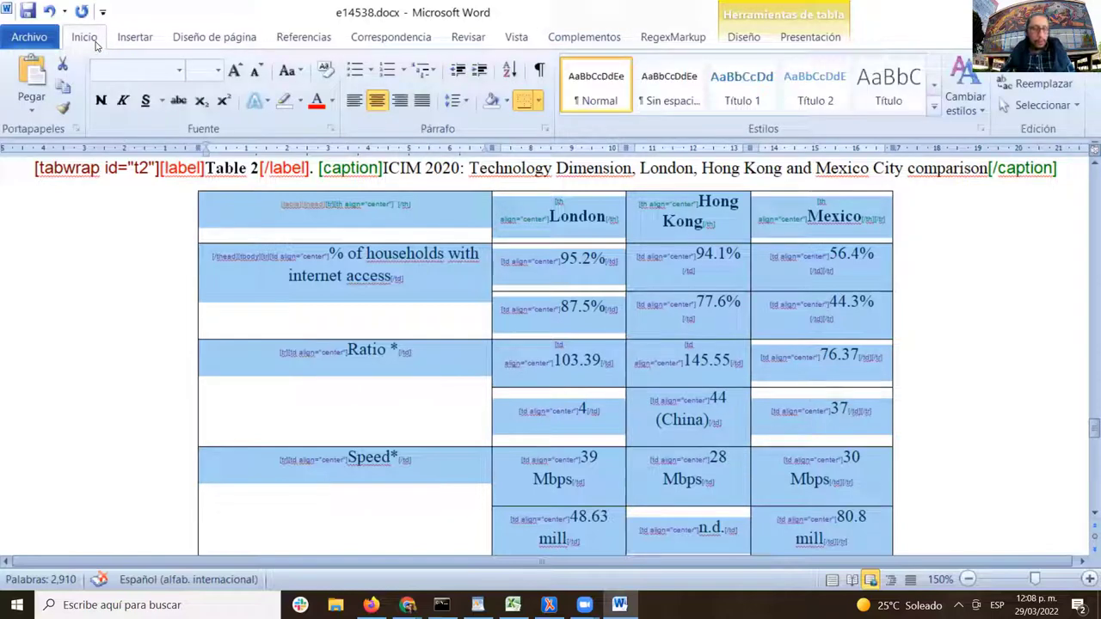
{"action": "left_click", "coordinate": [218, 73]}
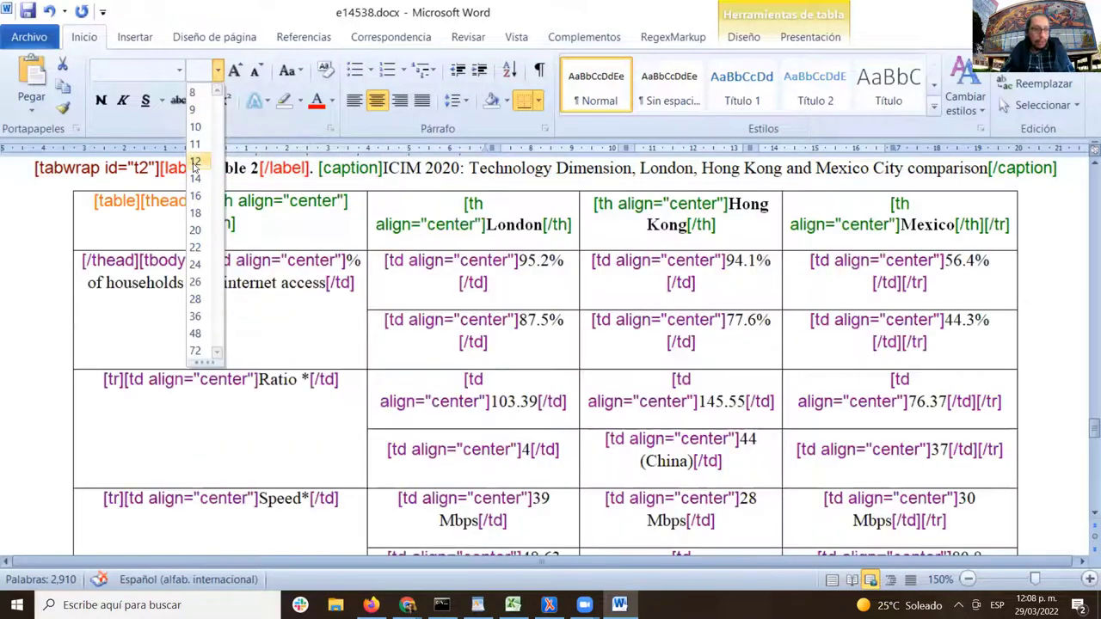
{"action": "left_click", "coordinate": [195, 164]}
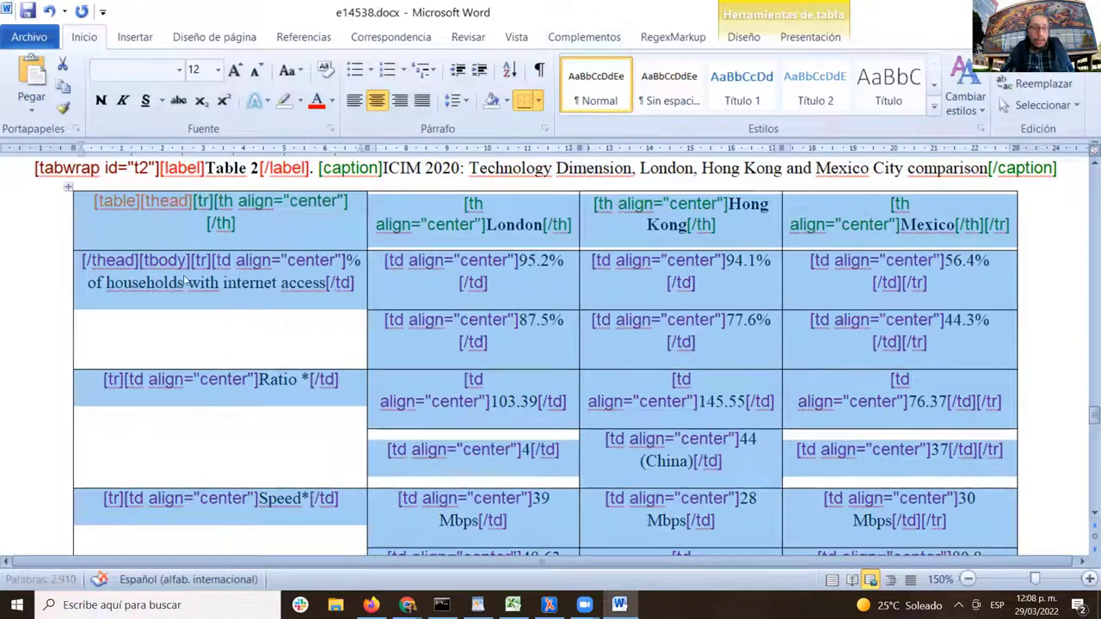
{"action": "left_click", "coordinate": [121, 228]}
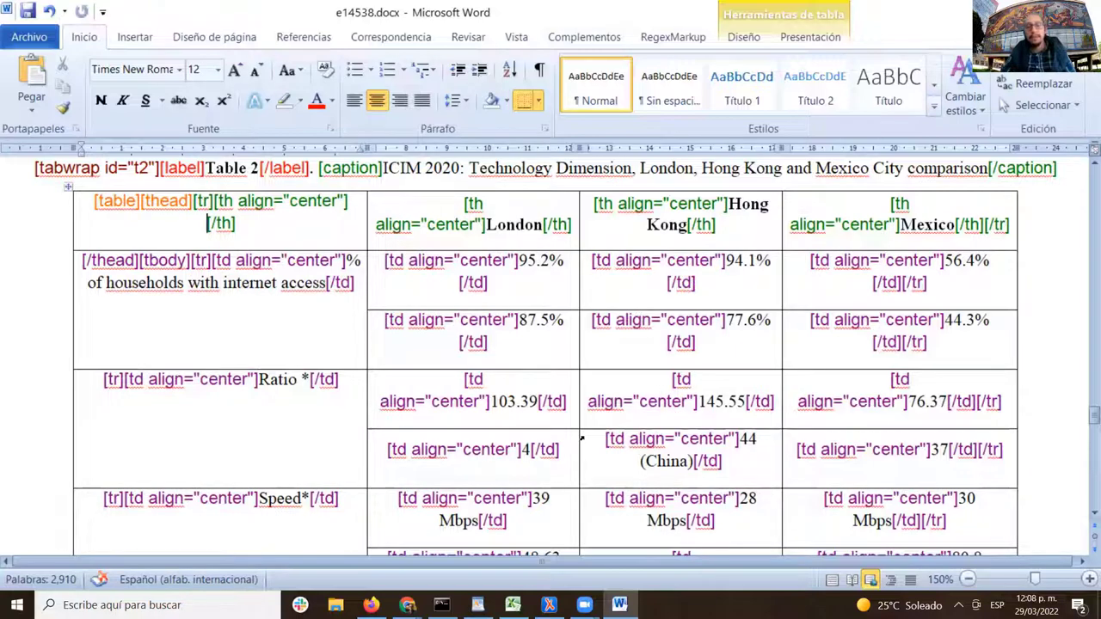
- Examine the enlarged tags in Table 2, from the opening table tag in the first cell through the last row
{"action": "double_click", "coordinate": [111, 203]}
{"action": "scroll", "coordinate": [551, 344], "scroll_direction": "down", "scroll_amount": 10}
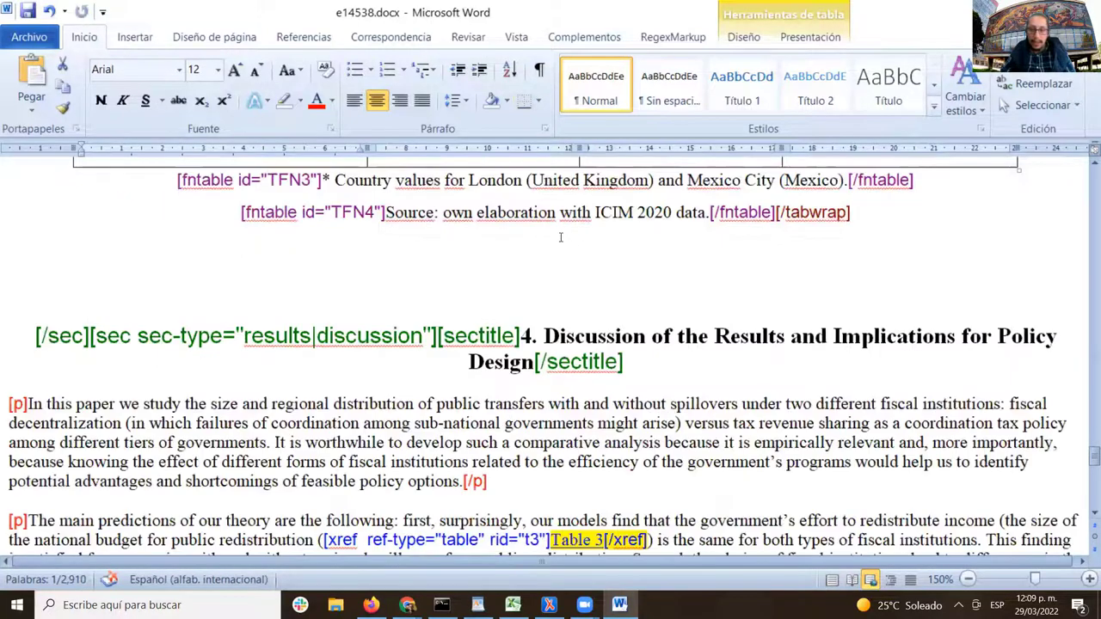
{"action": "scroll", "coordinate": [961, 392], "scroll_direction": "up", "scroll_amount": 5}
{"action": "double_click", "coordinate": [962, 392]}
{"action": "scroll", "coordinate": [961, 392], "scroll_direction": "up", "scroll_amount": 5}
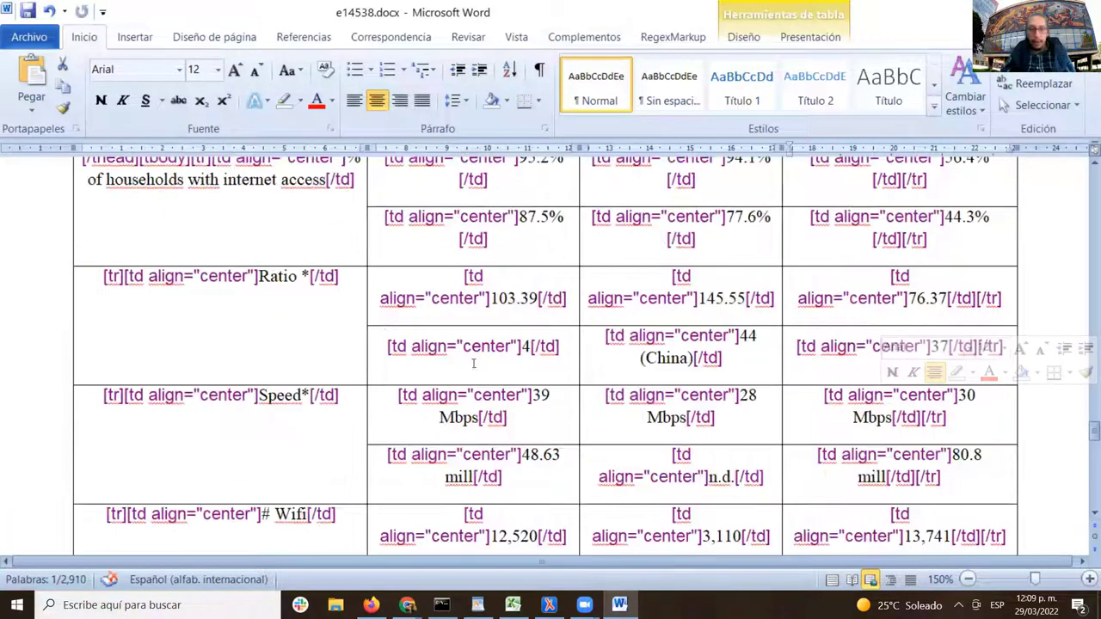
{"action": "scroll", "coordinate": [86, 258], "scroll_direction": "down", "scroll_amount": 2}
- Inspect the opening and closing thead tags and the opening tbody tag at the start of Table 2
{"action": "left_click", "coordinate": [123, 303]}
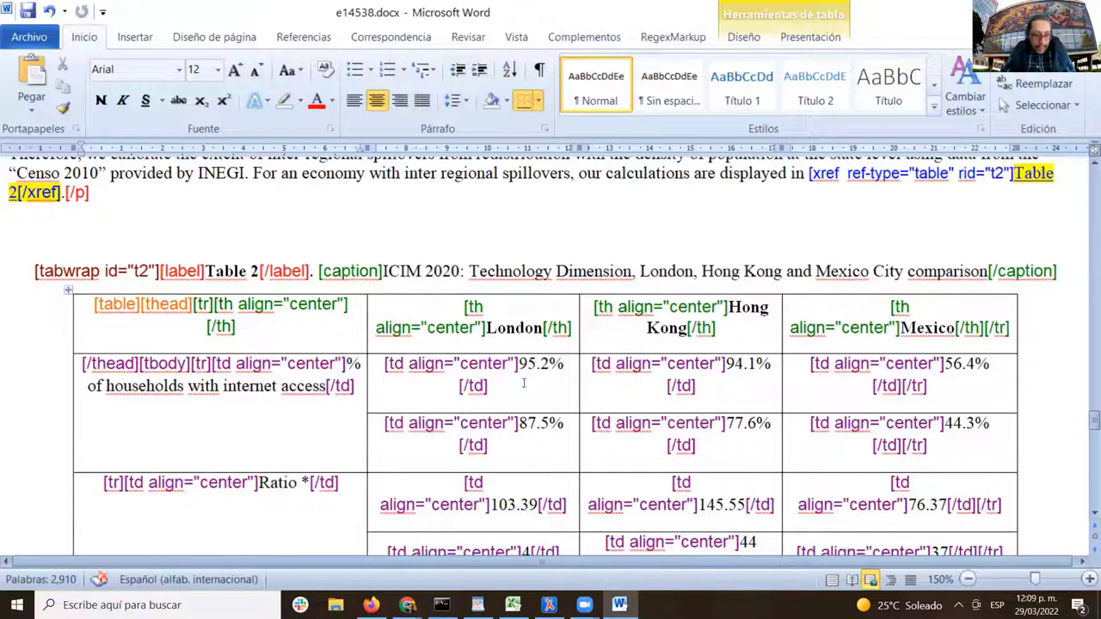
{"action": "double_click", "coordinate": [168, 307]}
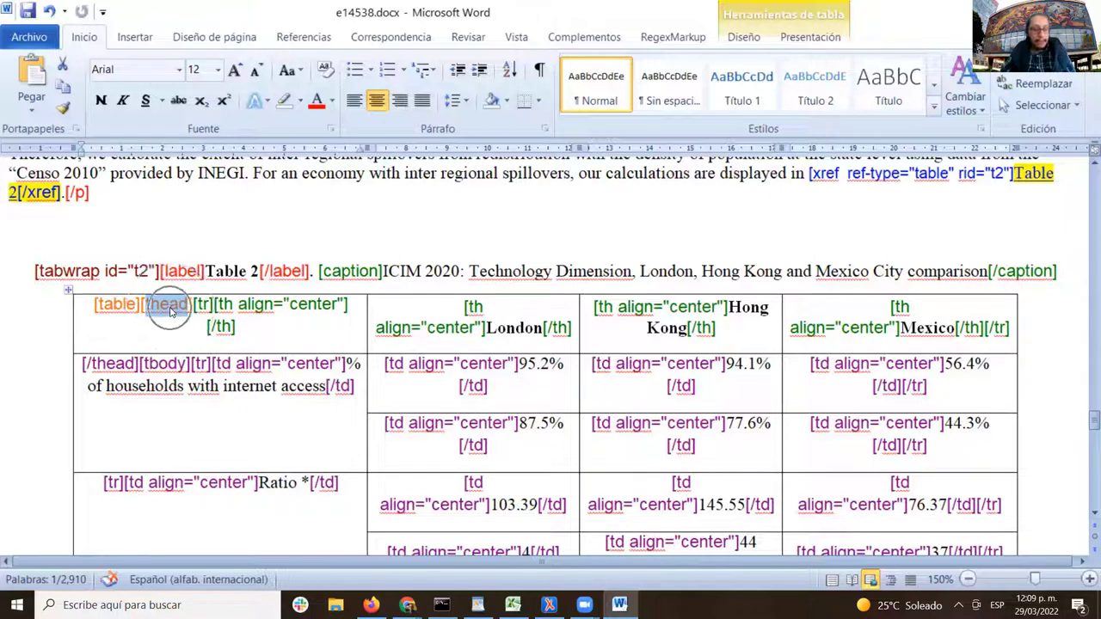
{"action": "double_click", "coordinate": [114, 364]}
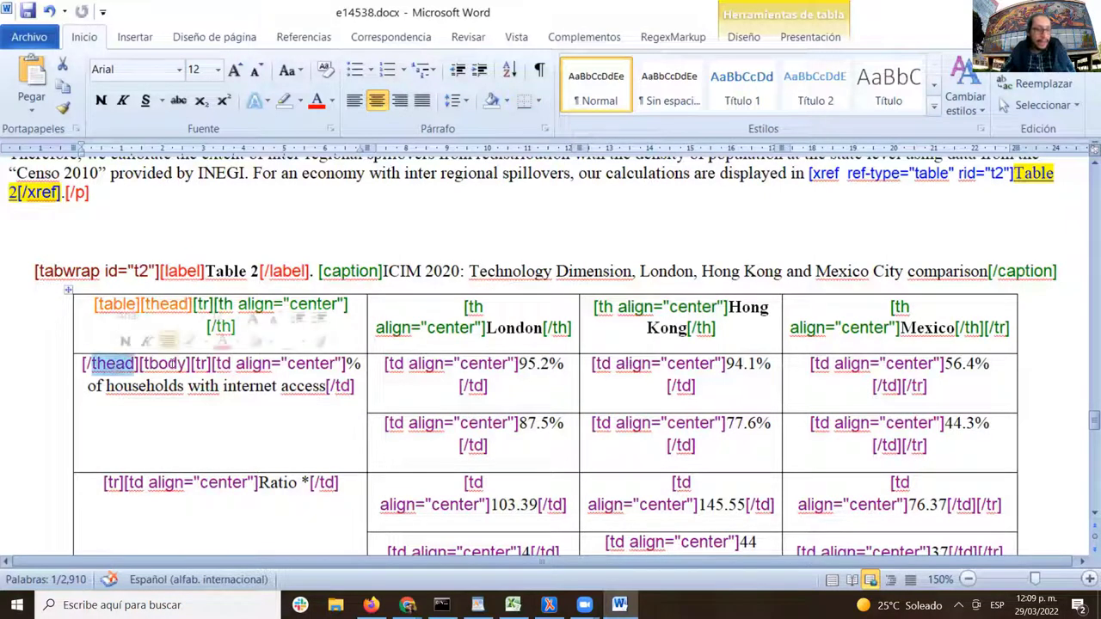
{"action": "double_click", "coordinate": [168, 364]}
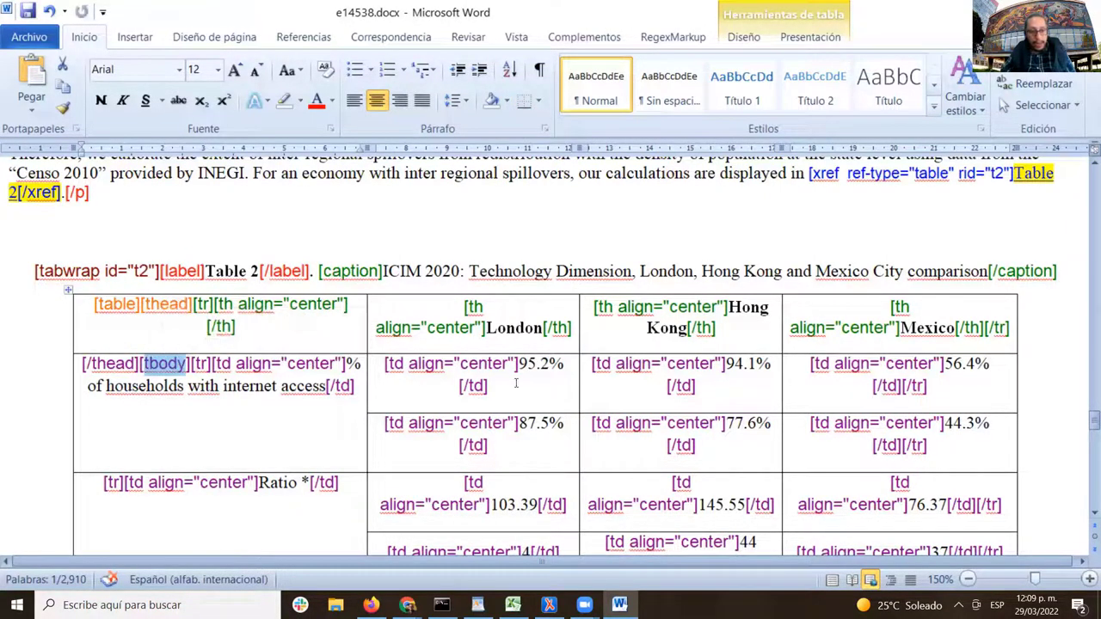
- Inspect the tr and th tags in Table 2's first header cell and the td tag in the "% of households with internet access" cell
{"action": "scroll", "coordinate": [517, 384], "scroll_direction": "down", "scroll_amount": 1}
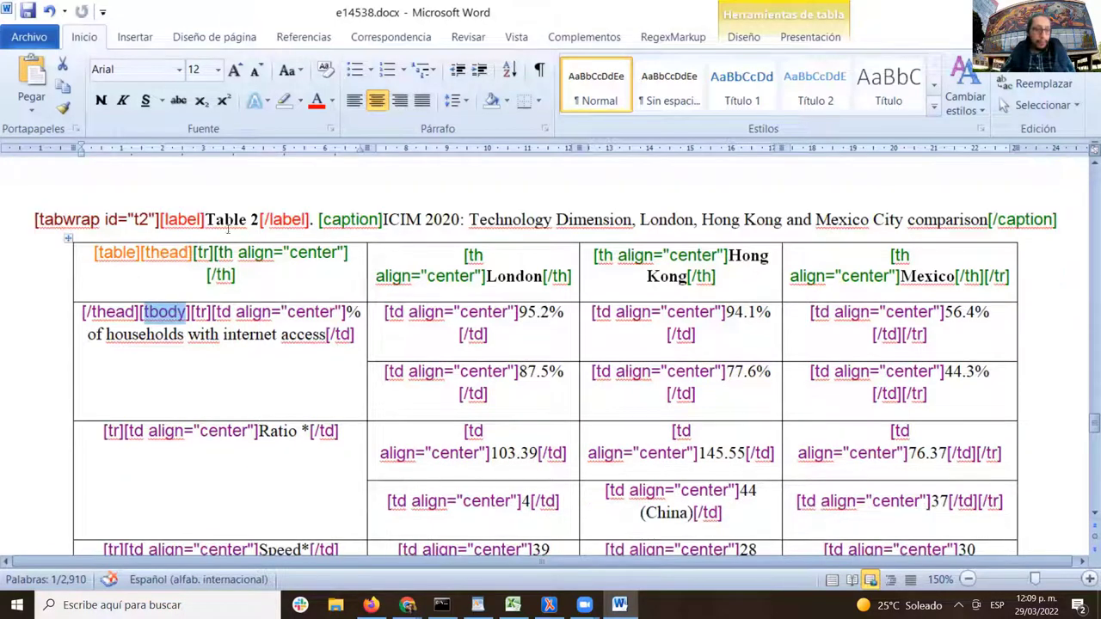
{"action": "double_click", "coordinate": [202, 253]}
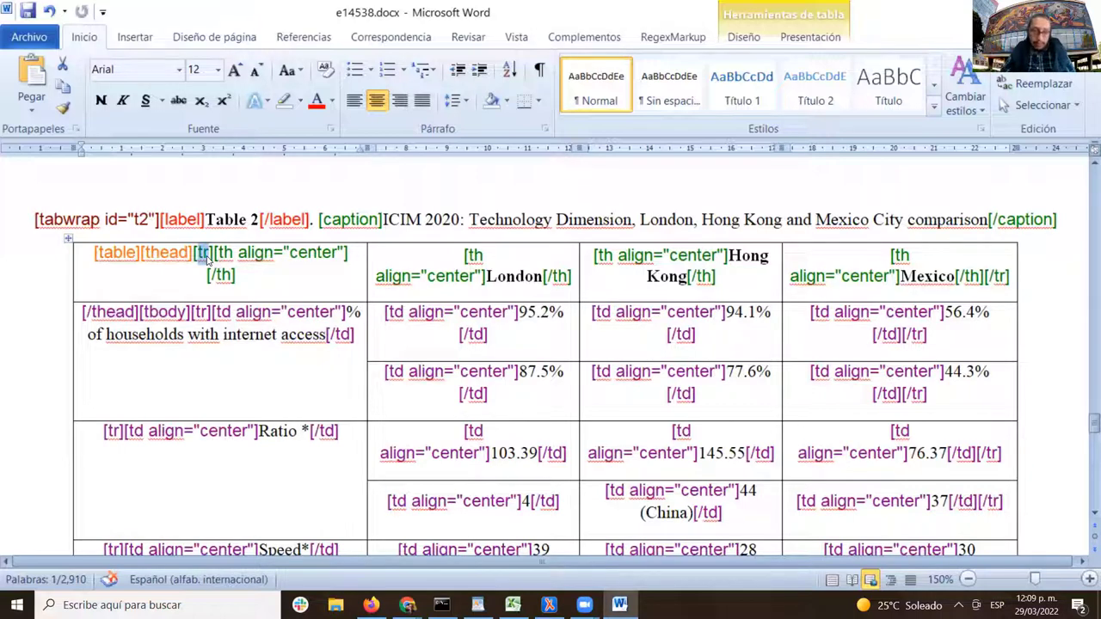
{"action": "double_click", "coordinate": [225, 253]}
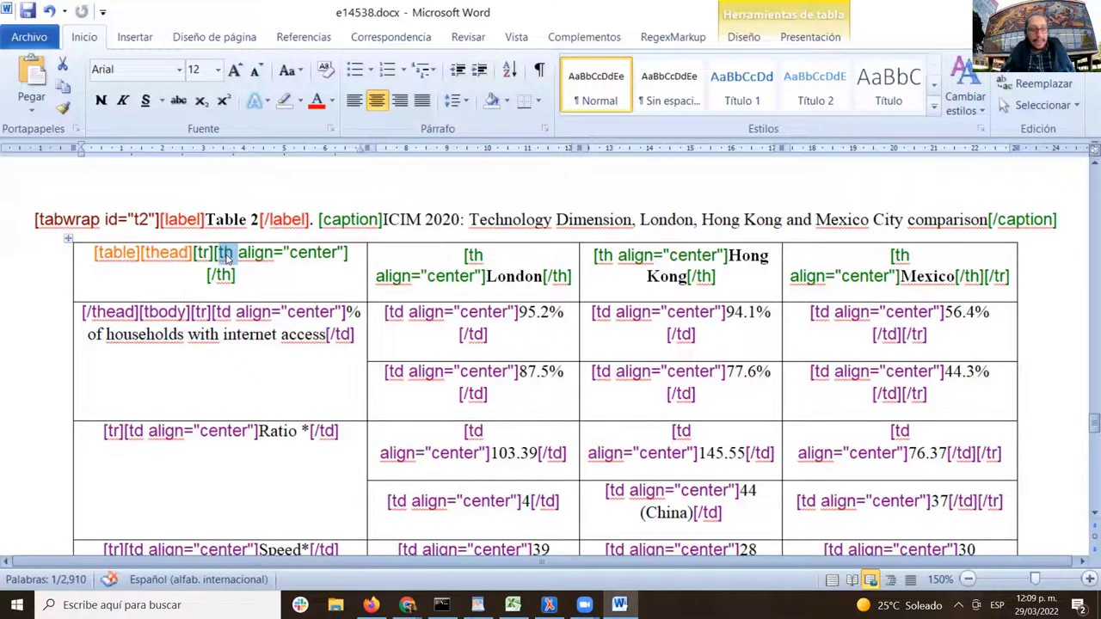
{"action": "double_click", "coordinate": [226, 255]}
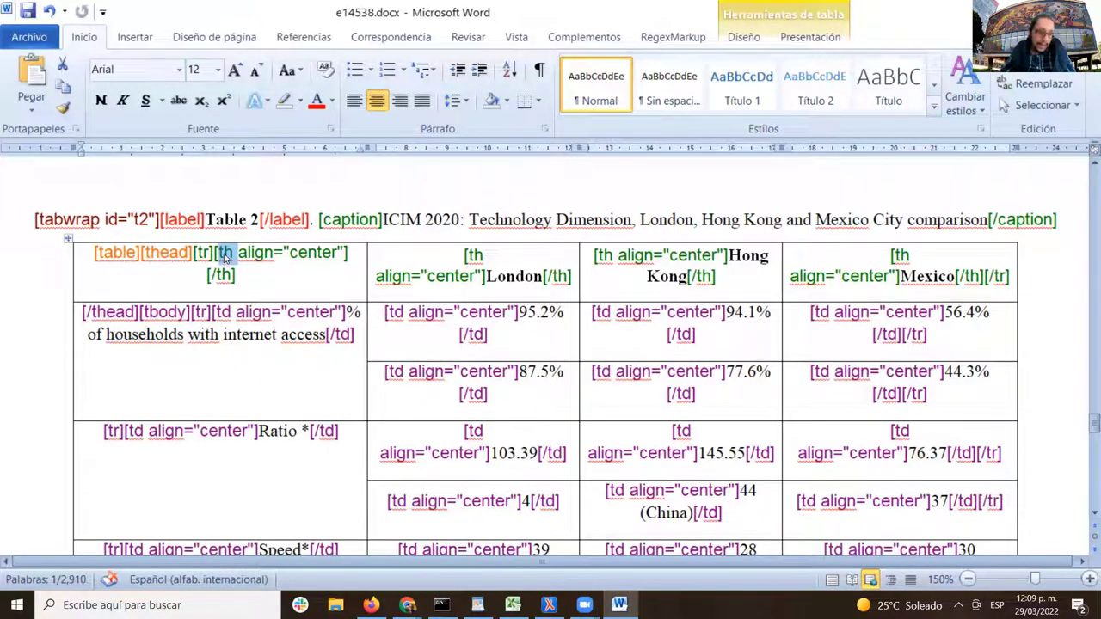
{"action": "double_click", "coordinate": [226, 255]}
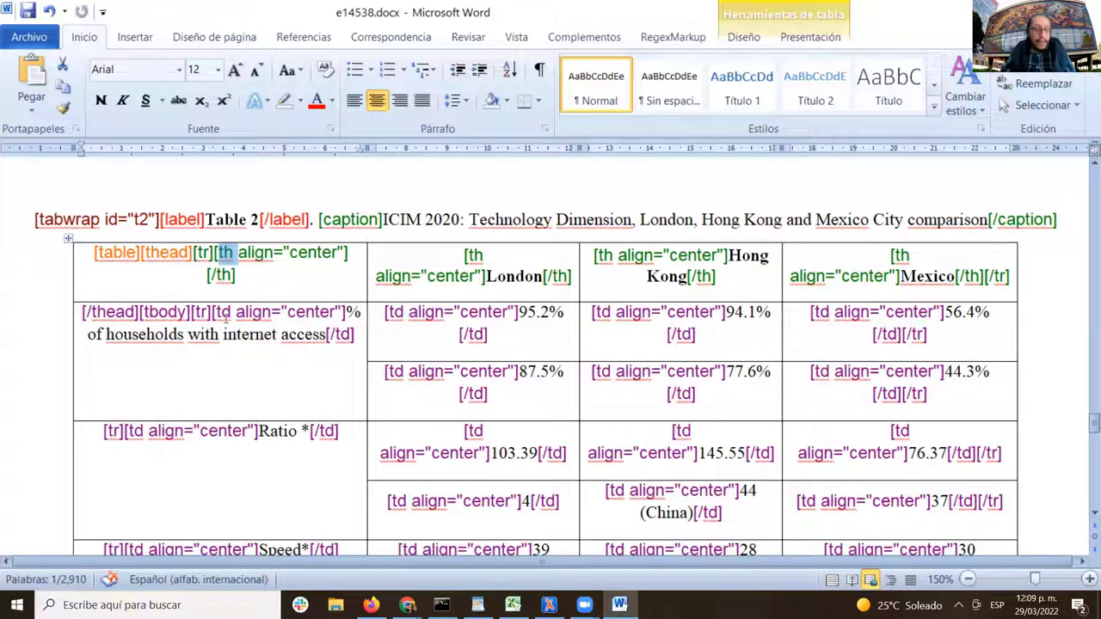
{"action": "double_click", "coordinate": [223, 312]}
{"action": "double_click", "coordinate": [224, 317]}
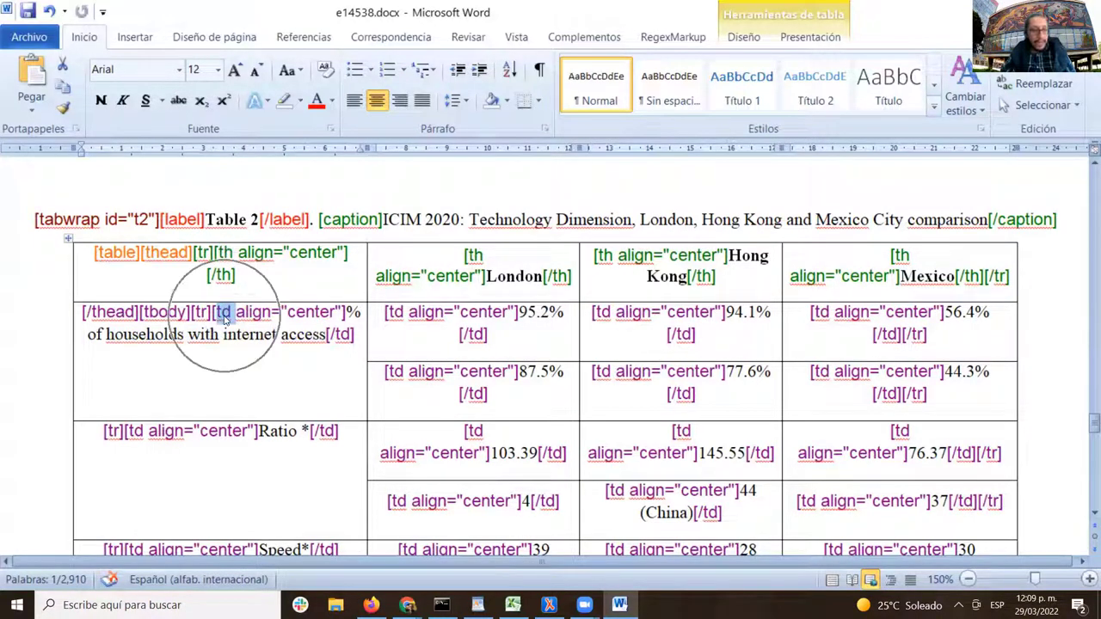
{"action": "double_click", "coordinate": [224, 315]}
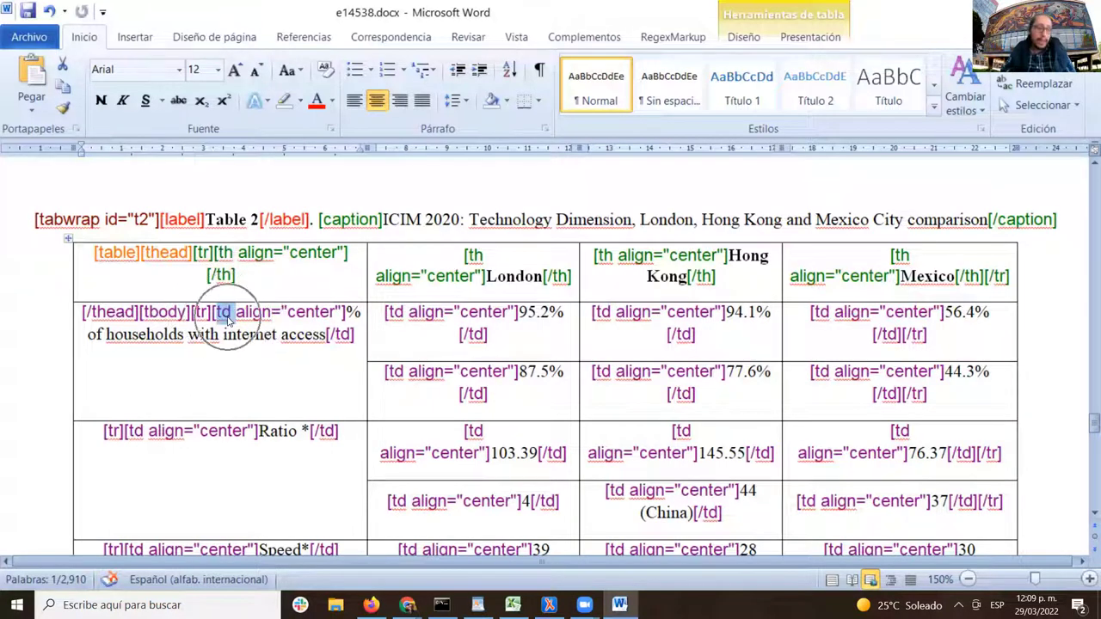
{"action": "double_click", "coordinate": [224, 315]}
{"action": "double_click", "coordinate": [226, 317]}
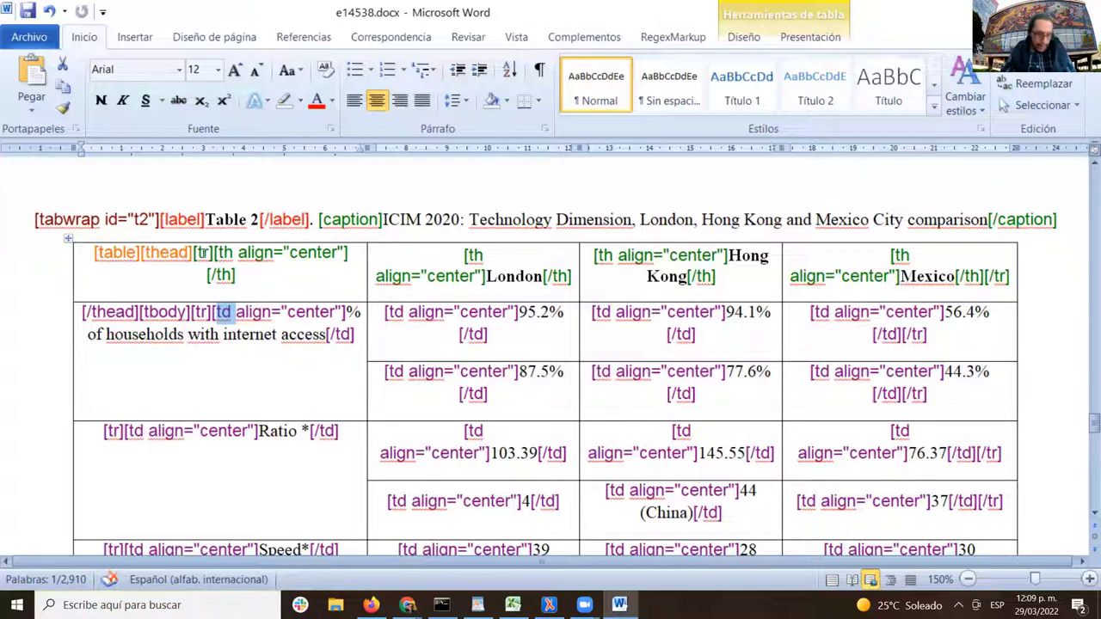
- Check the header row's opening tr tag in the first cell against its closing tr tag in the Mexico cell
{"action": "left_click", "coordinate": [202, 253]}
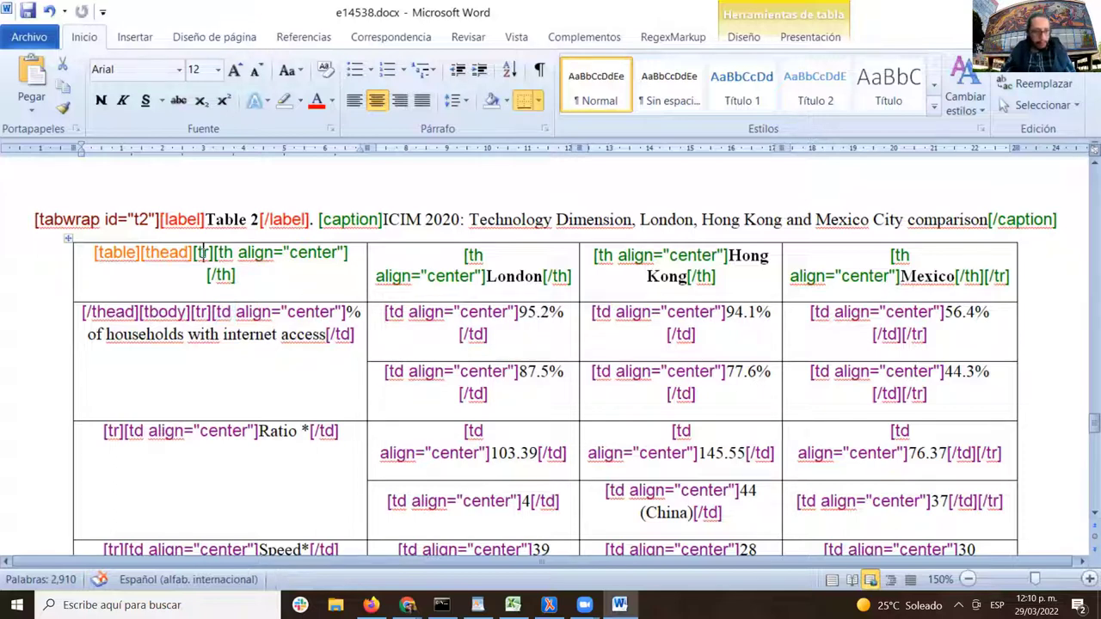
{"action": "left_click", "coordinate": [202, 252]}
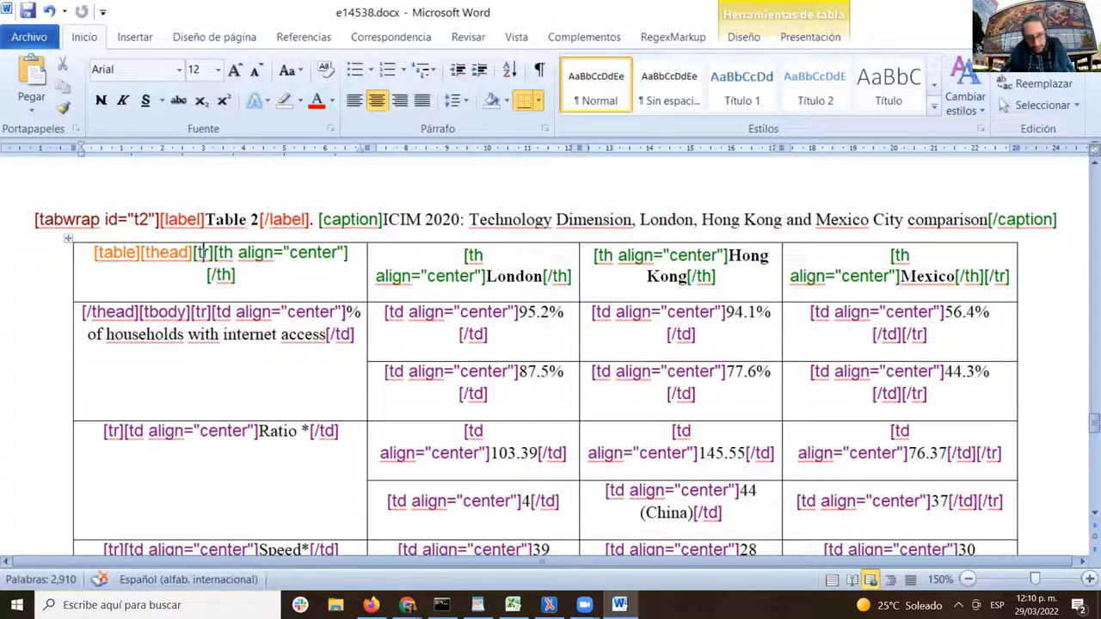
{"action": "left_click", "coordinate": [202, 252]}
{"action": "double_click", "coordinate": [202, 252]}
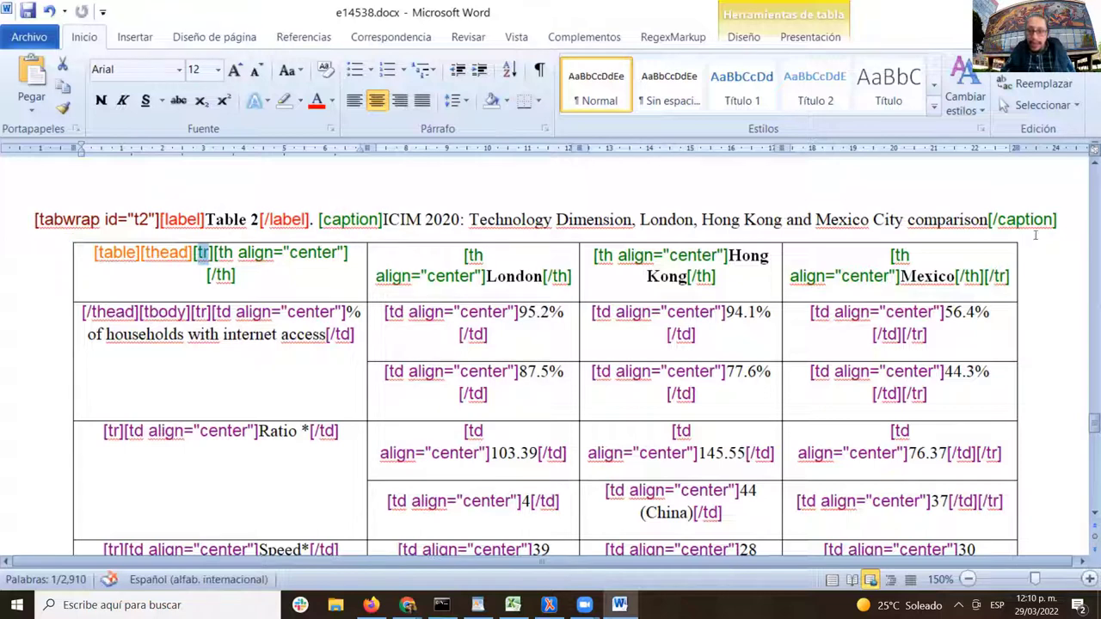
{"action": "key", "text": "ctrl"}
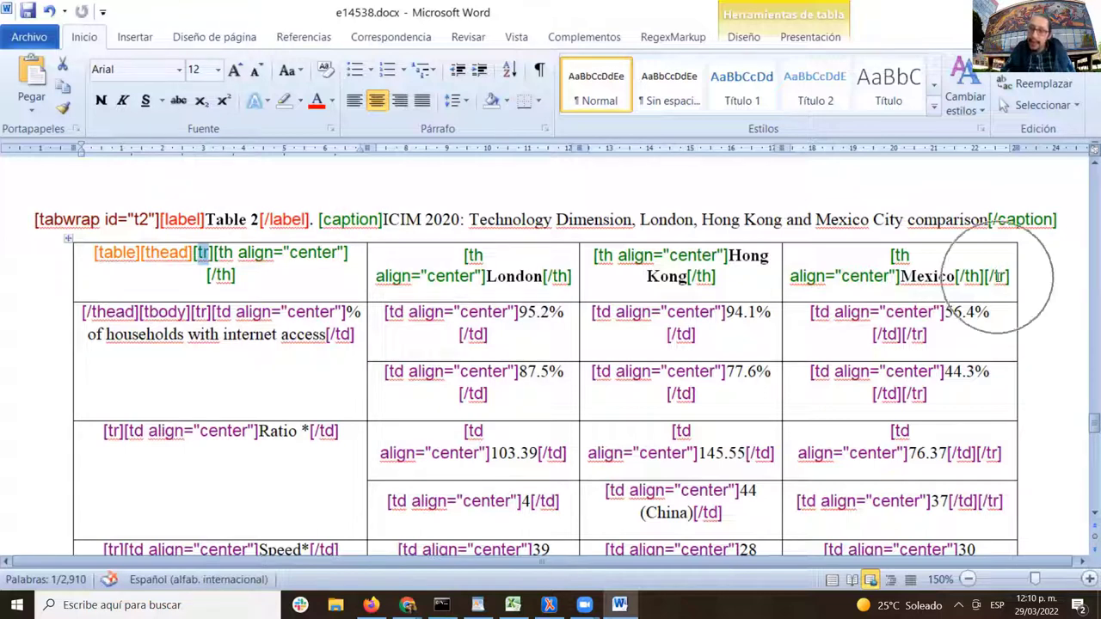
{"action": "double_click", "coordinate": [903, 275]}
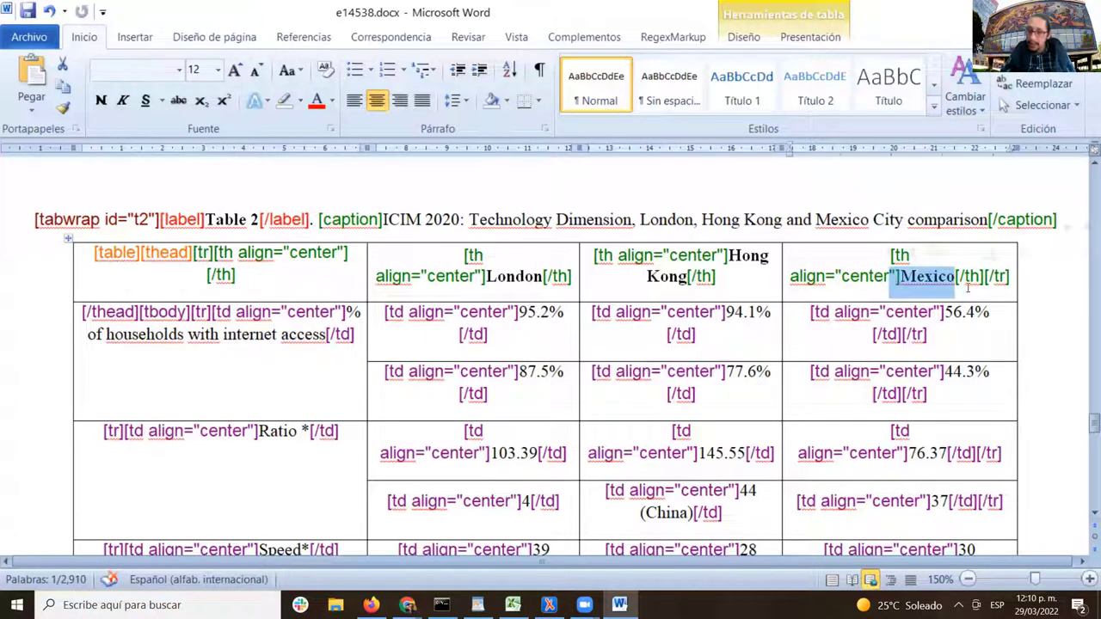
{"action": "double_click", "coordinate": [1000, 279]}
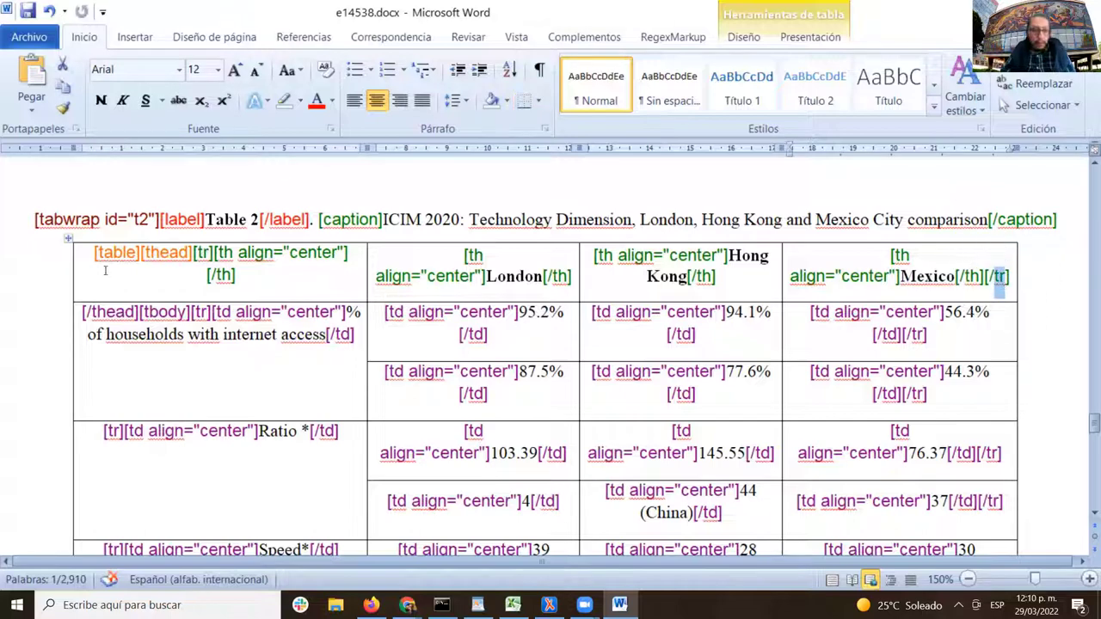
- Check the first body row's opening tr tag after tbody against its closing tr tag in the 56.4% cell
{"action": "scroll", "coordinate": [286, 289], "scroll_direction": "down", "scroll_amount": 3}
{"action": "scroll", "coordinate": [287, 289], "scroll_direction": "up", "scroll_amount": 2}
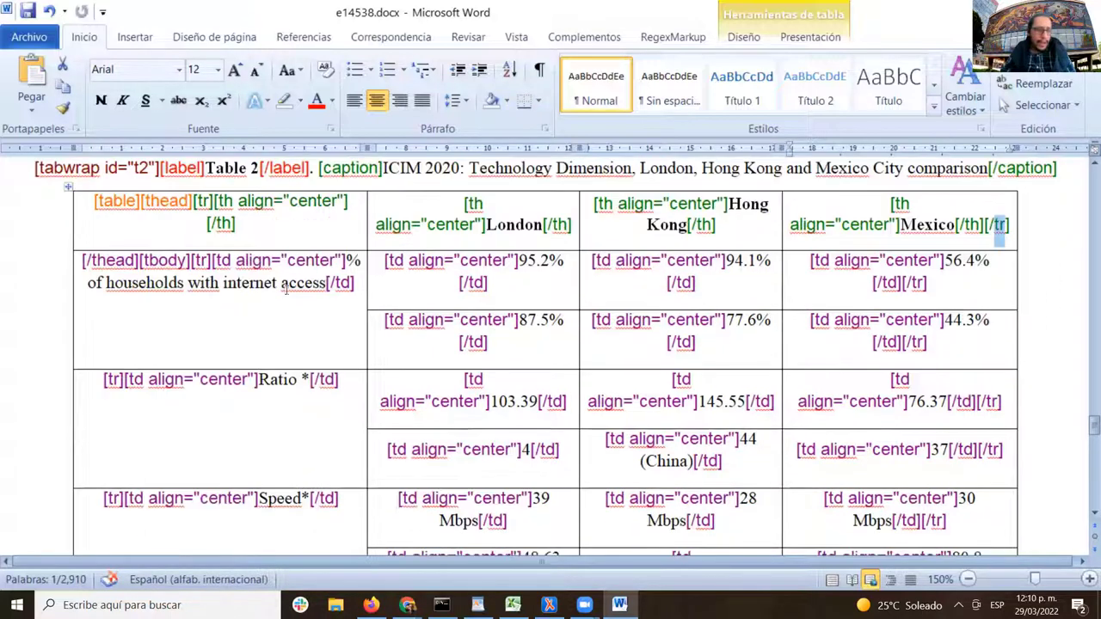
{"action": "left_click", "coordinate": [198, 261]}
{"action": "double_click", "coordinate": [200, 261]}
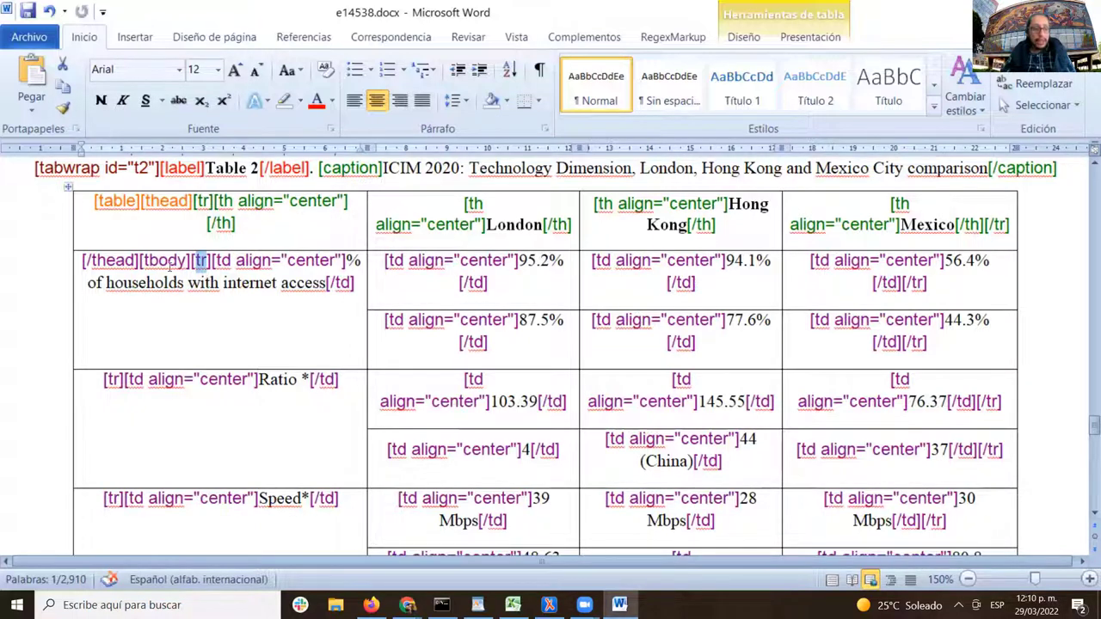
{"action": "key", "text": "ctrl"}
{"action": "key", "text": "ctrl"}
{"action": "key", "text": "ctrl"}
{"action": "key", "text": "ctrl"}
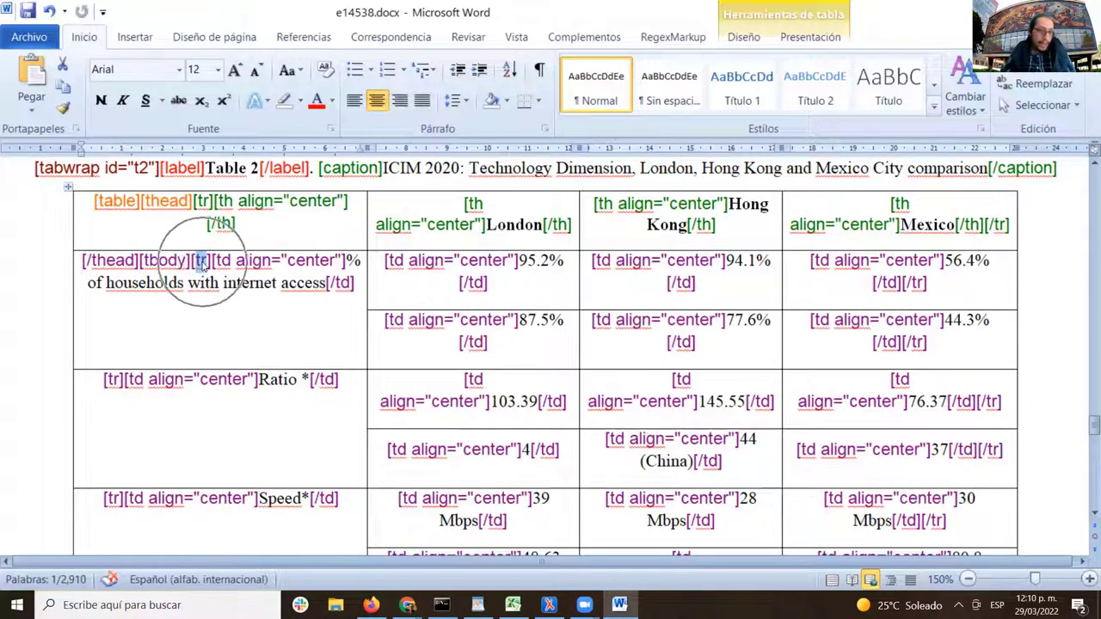
{"action": "key", "text": "ctrl"}
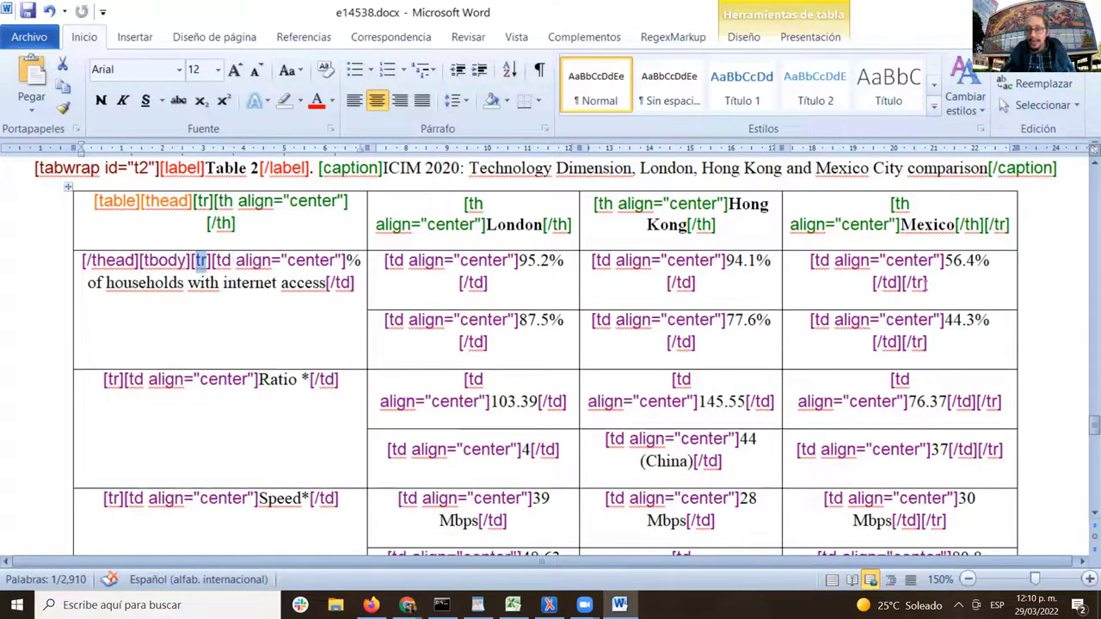
{"action": "double_click", "coordinate": [915, 283]}
{"action": "key", "text": "ctrl"}
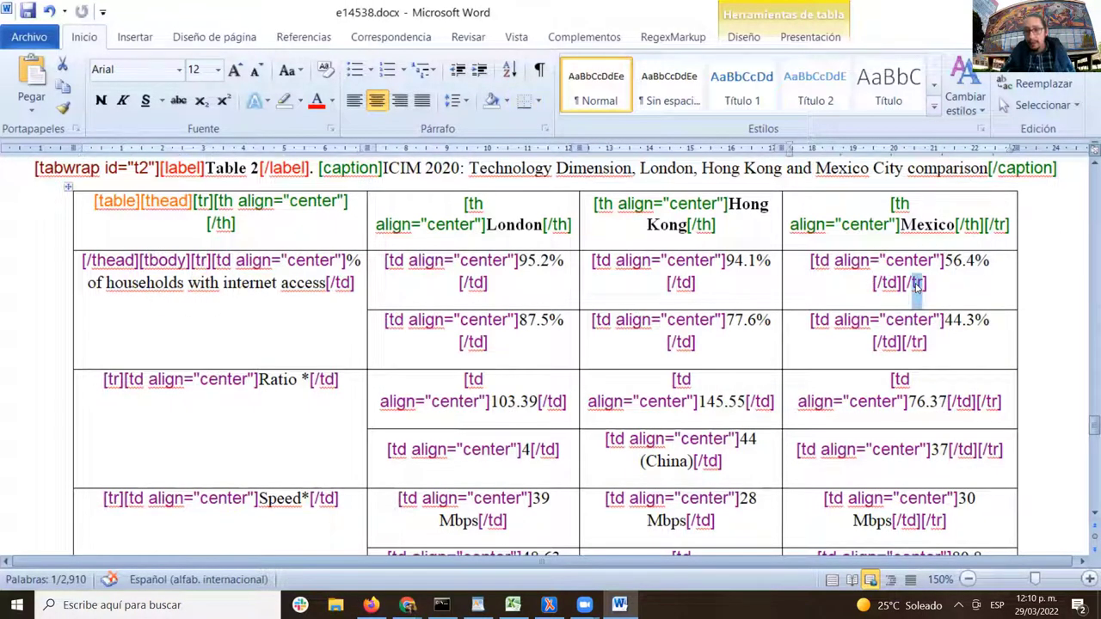
{"action": "key", "text": "ctrl"}
{"action": "key", "text": "ctrl"}
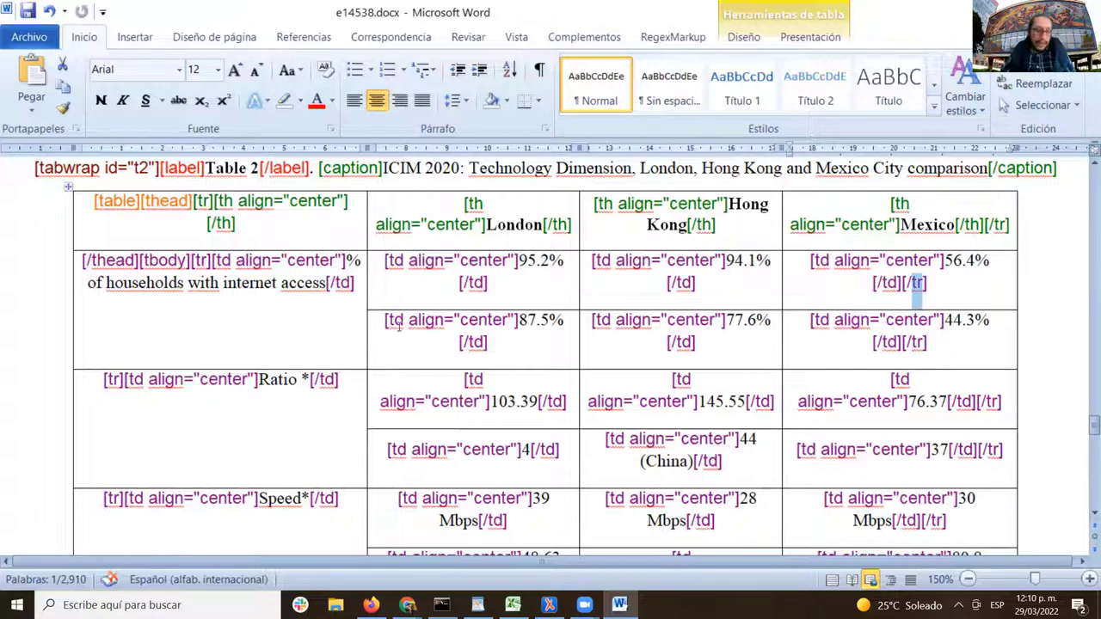
- Examine the second internet access row's tags, from the start of the 87.5% cell to the closing tr in the 44.3% cell
{"action": "left_click_drag", "start_coordinate": [387, 320], "coordinate": [479, 363]}
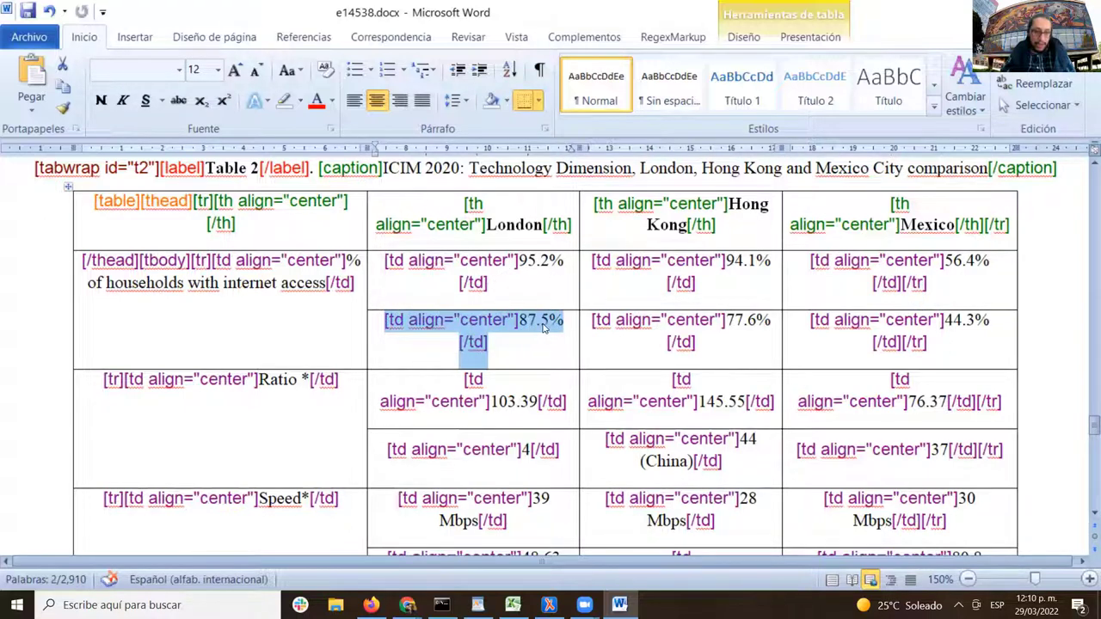
{"action": "key", "text": "ctrl"}
{"action": "key", "text": "ctrl"}
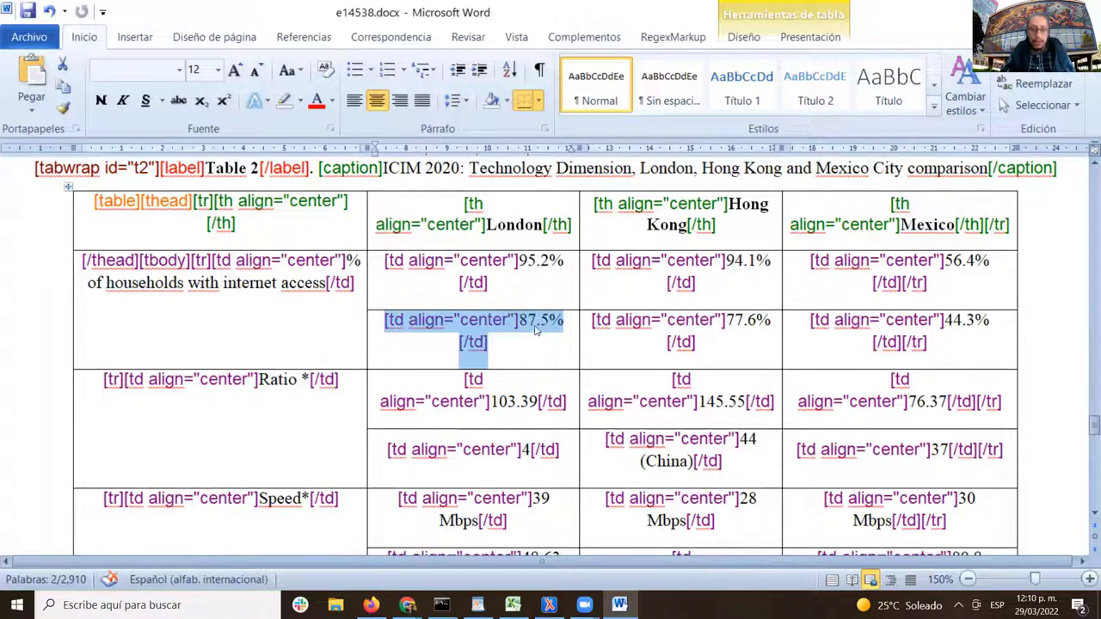
{"action": "key", "text": "Left"}
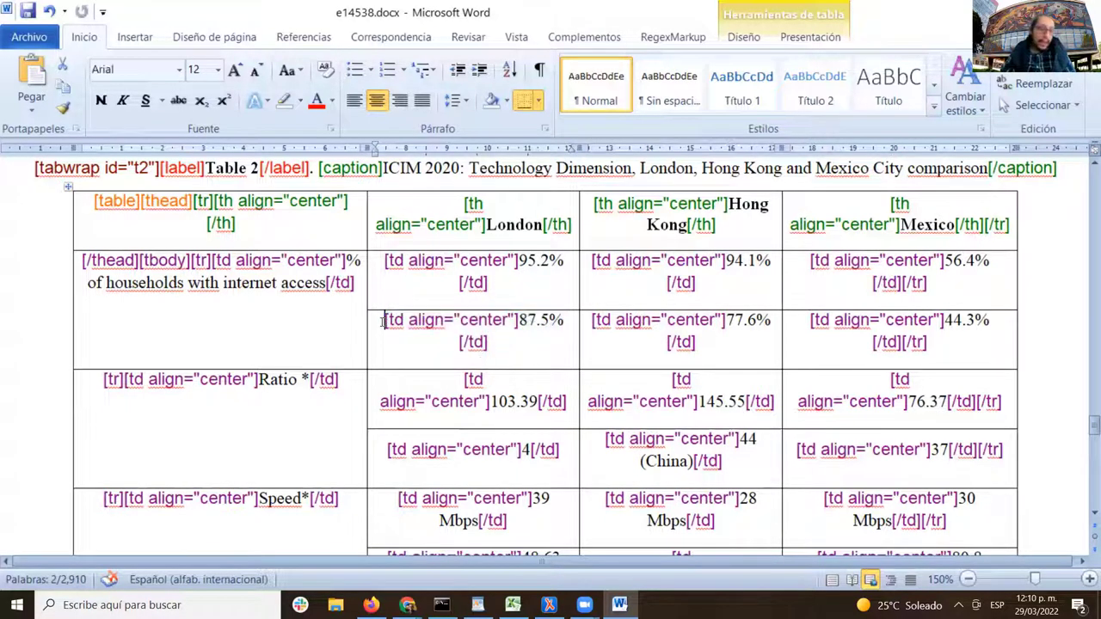
{"action": "triple_click", "coordinate": [912, 344]}
{"action": "left_click", "coordinate": [913, 344]}
{"action": "triple_click", "coordinate": [915, 344]}
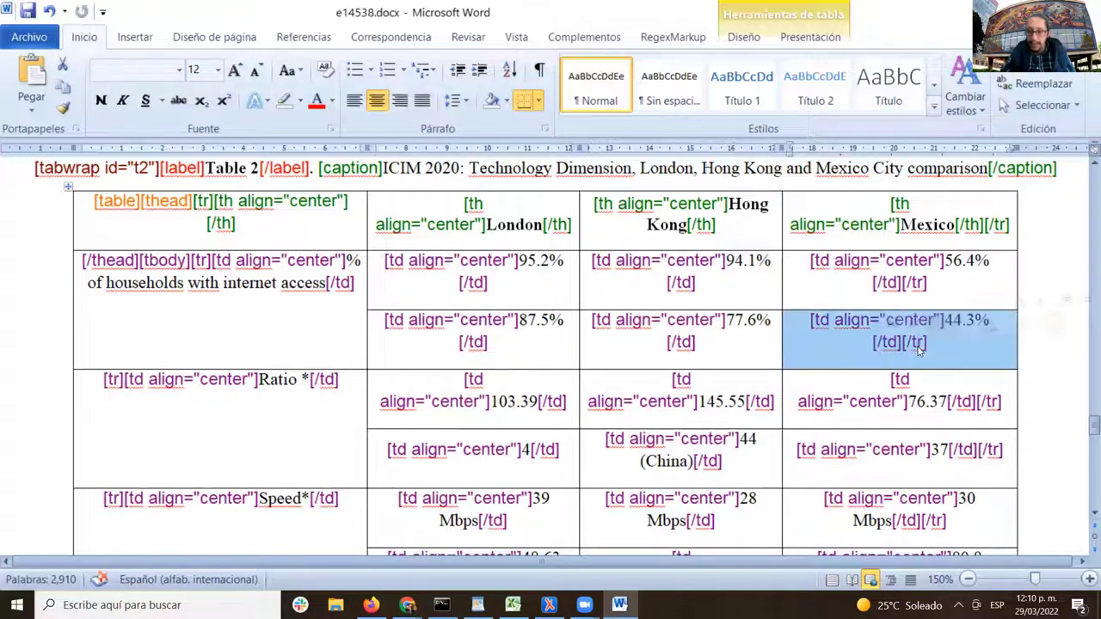
{"action": "left_click", "coordinate": [918, 343]}
{"action": "double_click", "coordinate": [918, 343]}
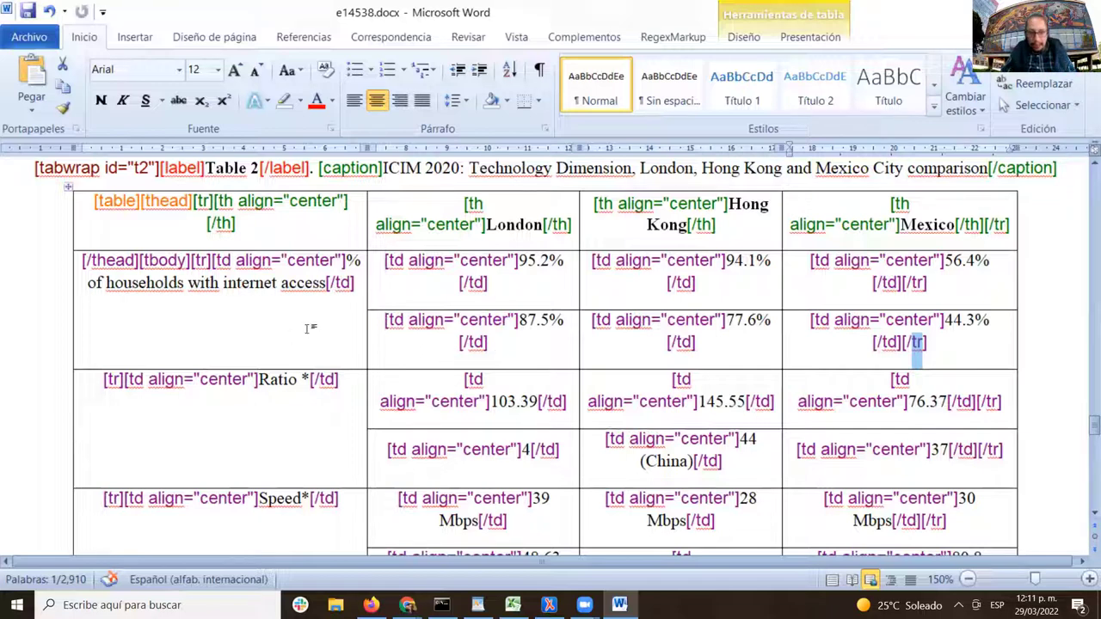
- Check the London cells starting the second lines of the internet access, Ratio, Speed and Wifi rows for an opening tr tag
{"action": "left_click", "coordinate": [385, 321]}
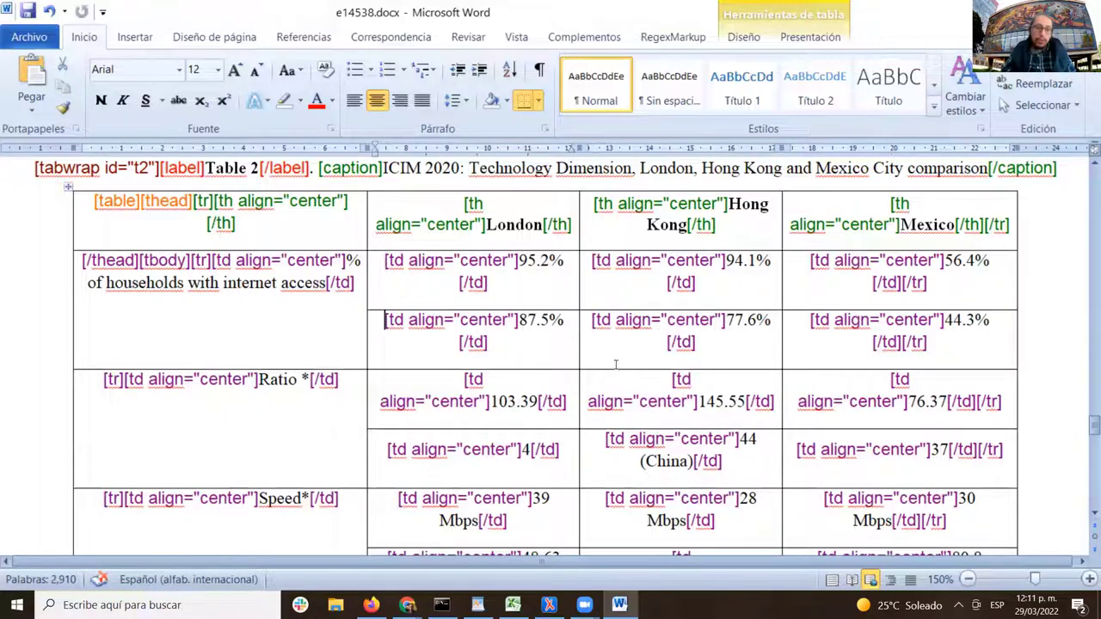
{"action": "scroll", "coordinate": [516, 362], "scroll_direction": "down", "scroll_amount": 3}
{"action": "scroll", "coordinate": [399, 346], "scroll_direction": "up", "scroll_amount": 2}
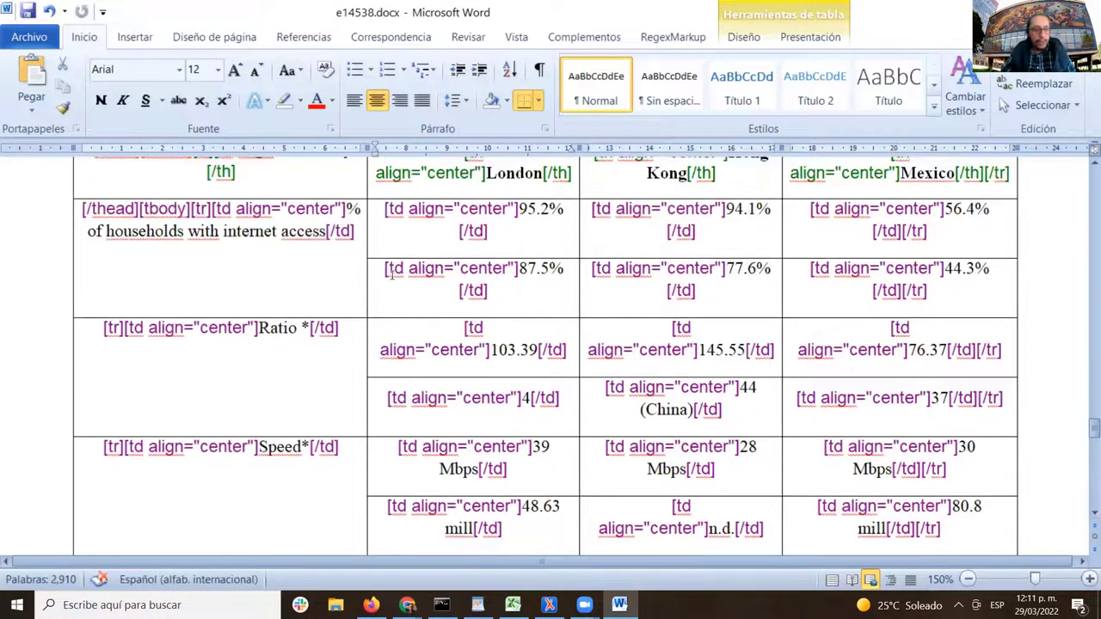
{"action": "left_click", "coordinate": [386, 398]}
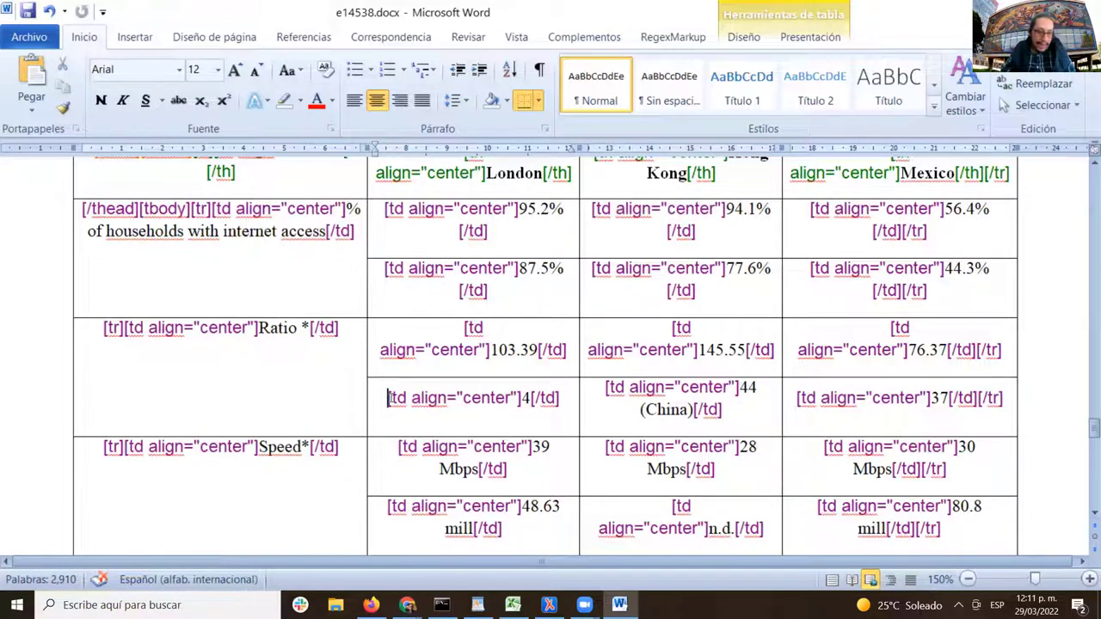
{"action": "scroll", "coordinate": [386, 399], "scroll_direction": "down", "scroll_amount": 1}
{"action": "left_click", "coordinate": [386, 456]}
{"action": "key", "text": "shift+Right"}
{"action": "triple_click", "coordinate": [385, 465]}
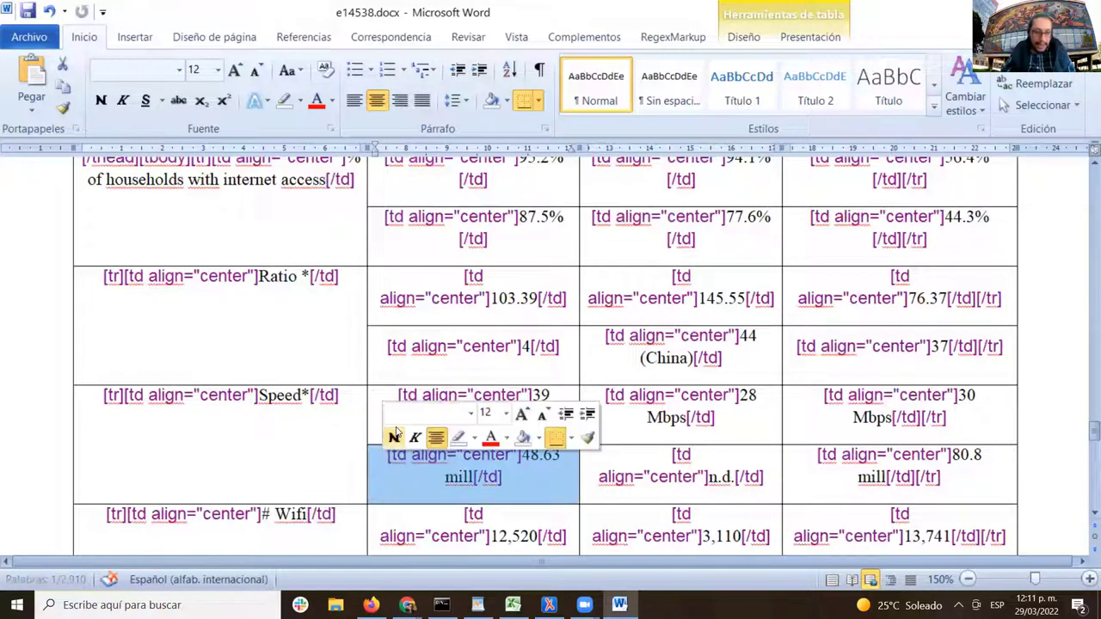
{"action": "scroll", "coordinate": [385, 464], "scroll_direction": "down", "scroll_amount": 3}
{"action": "left_click", "coordinate": [386, 423]}
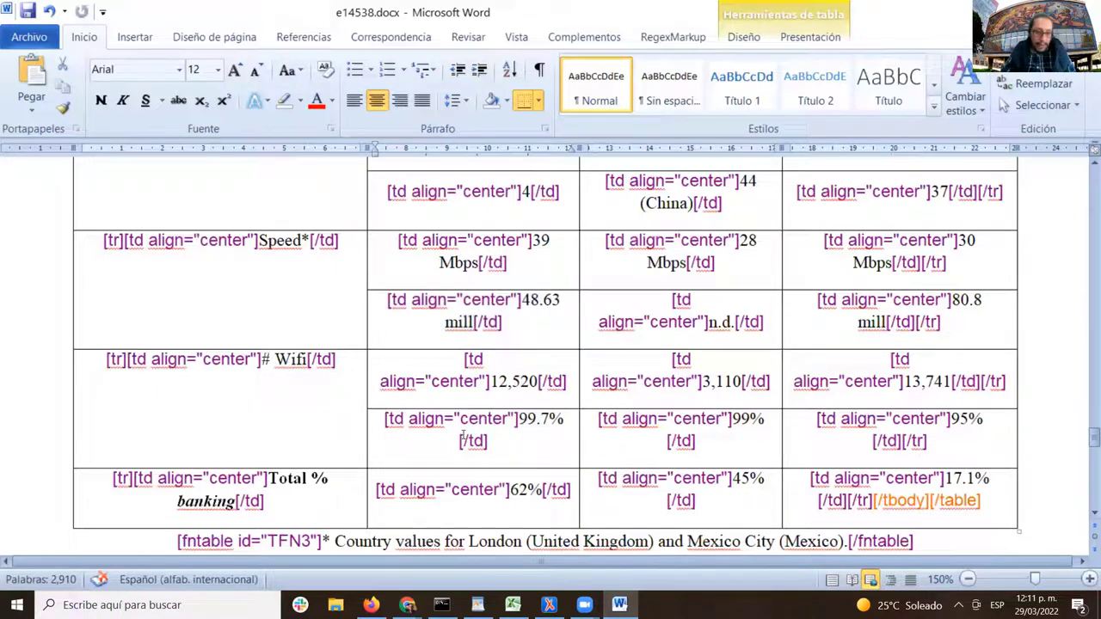
- Insert an opening [tr] tag before the td tag of London's 87.5% cell in Table 2
{"action": "scroll", "coordinate": [464, 436], "scroll_direction": "up", "scroll_amount": 5}
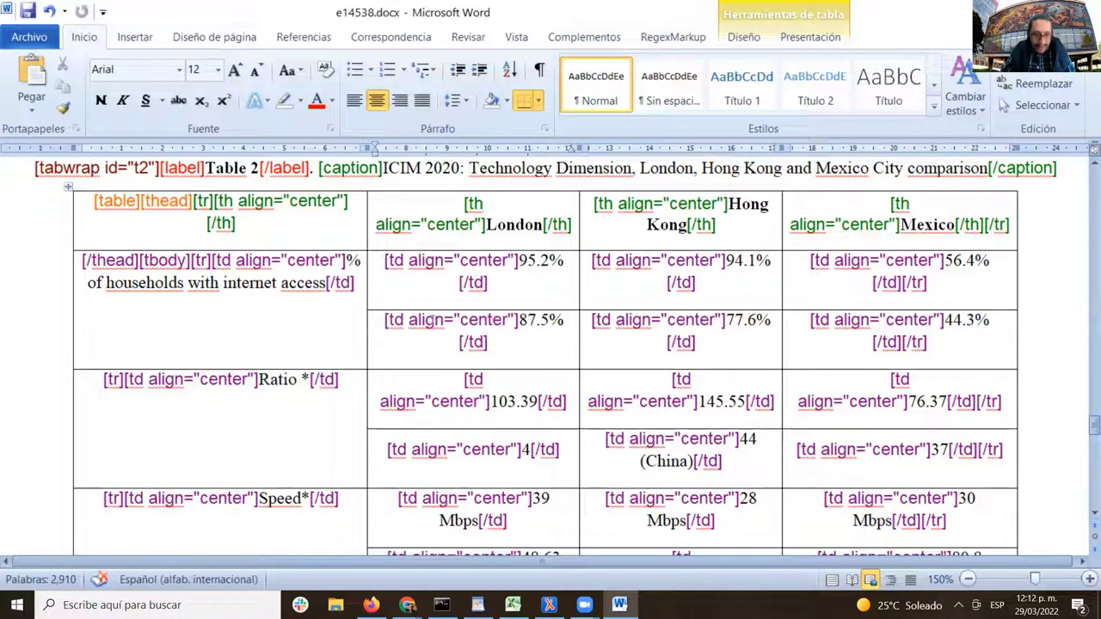
{"action": "left_click", "coordinate": [521, 322]}
{"action": "left_click_drag", "start_coordinate": [520, 322], "coordinate": [565, 322]}
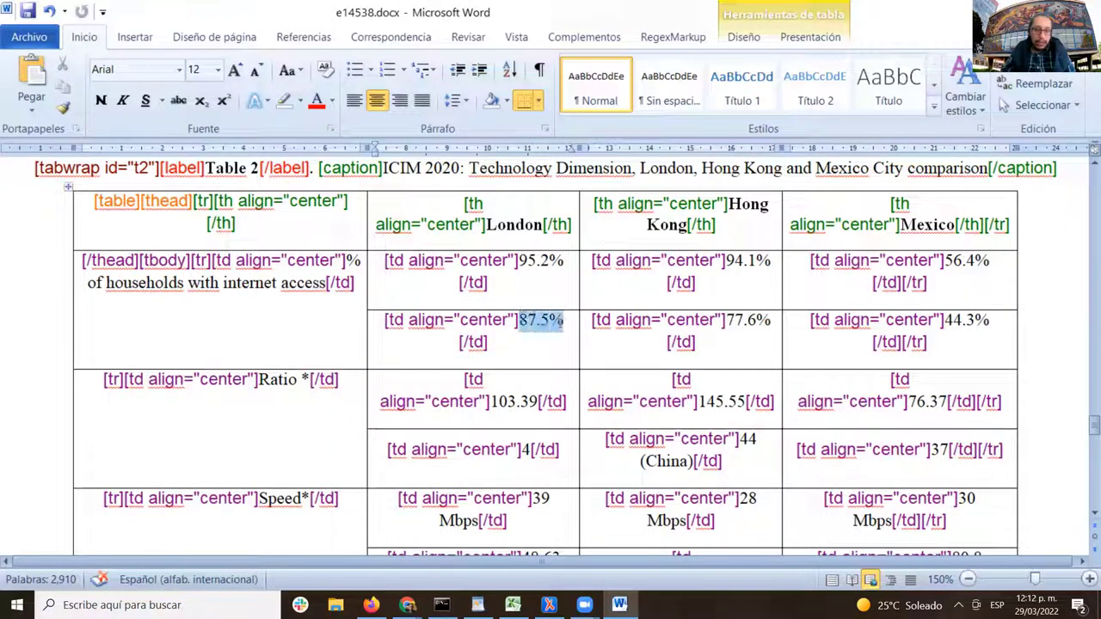
{"action": "left_click", "coordinate": [377, 324]}
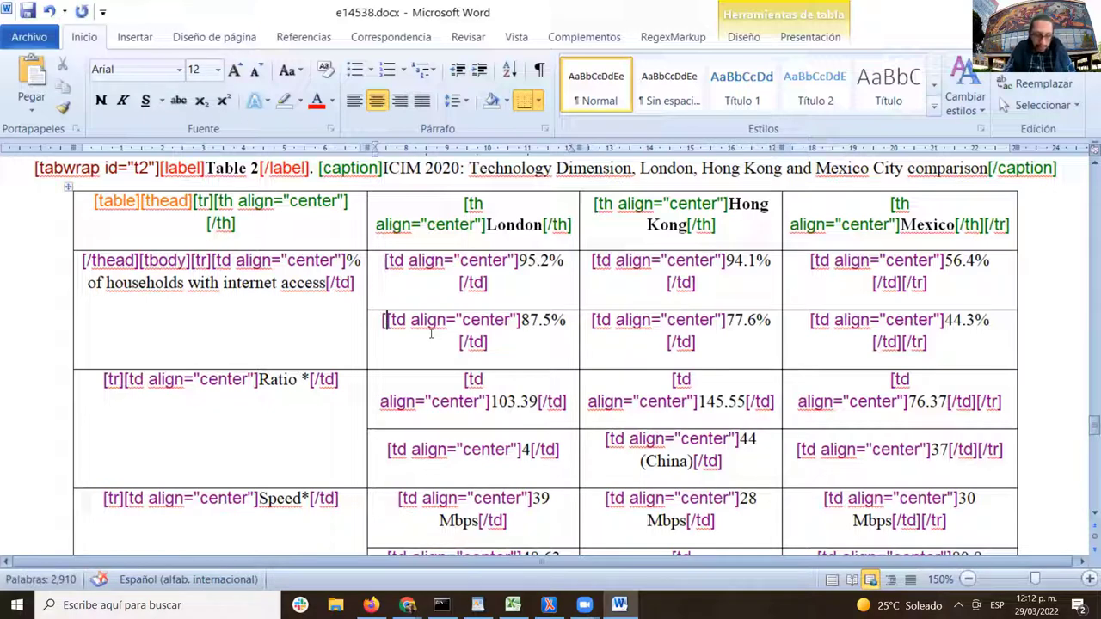
{"action": "type", "text": "tr"}
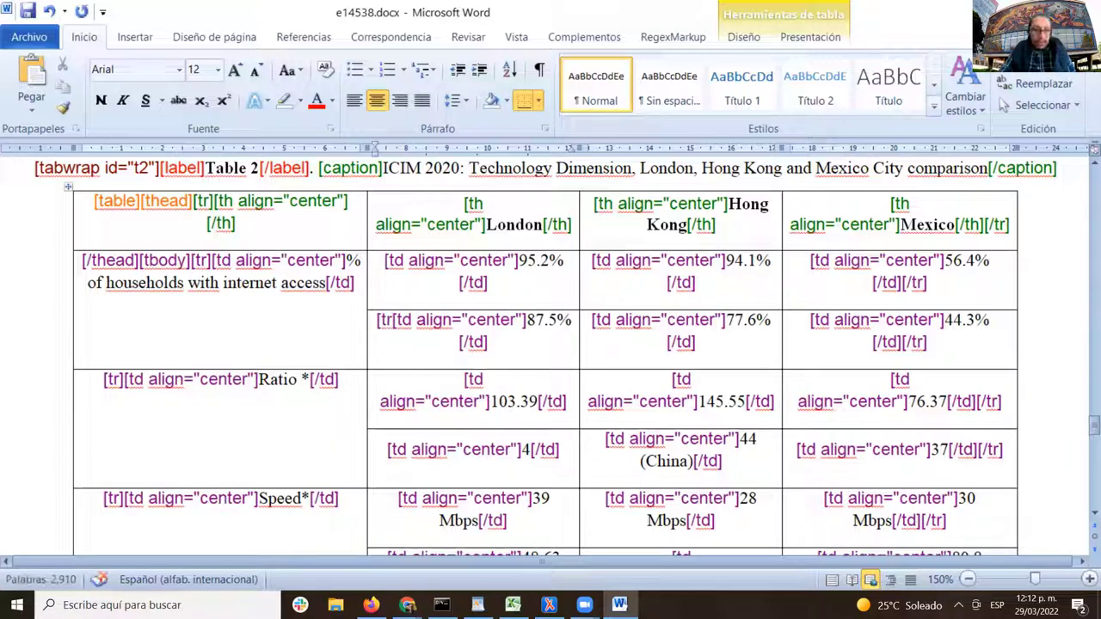
{"action": "type", "text": "]"}
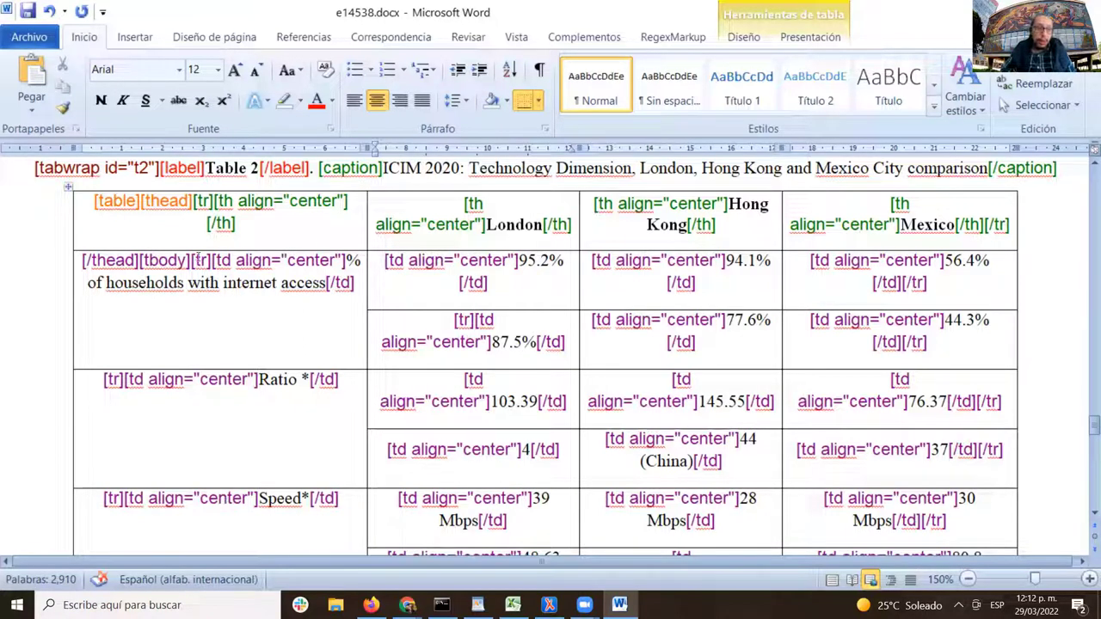
- Copy the opening [tr] tag from the start of London's 87.5% cell in Table 2
{"action": "left_click_drag", "start_coordinate": [191, 261], "coordinate": [211, 261]}
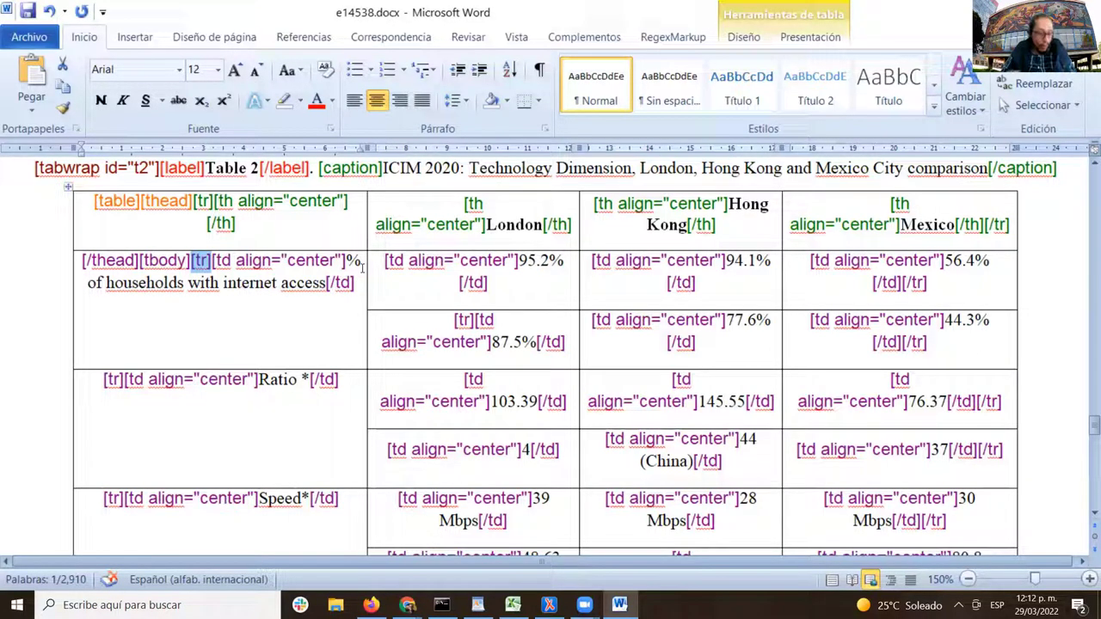
{"action": "left_click", "coordinate": [455, 321]}
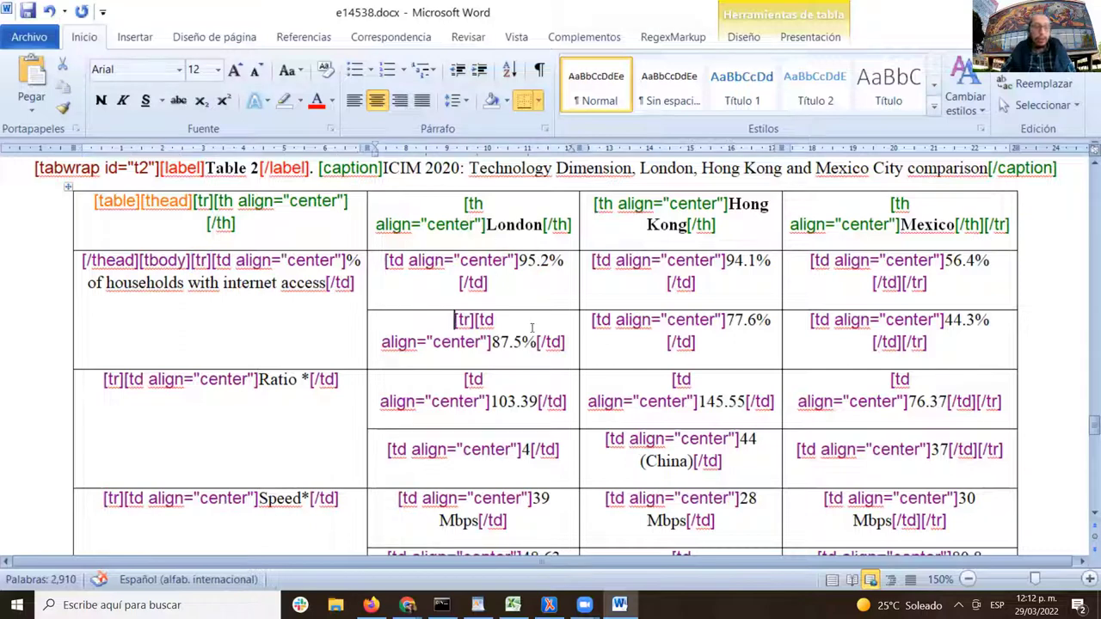
{"action": "mouse_move", "coordinate": [455, 321]}
{"action": "left_mouse_down"}
{"action": "mouse_move", "coordinate": [487, 320]}
{"action": "mouse_move", "coordinate": [476, 321]}
{"action": "left_mouse_up"}
{"action": "key", "text": "ctrl+c"}
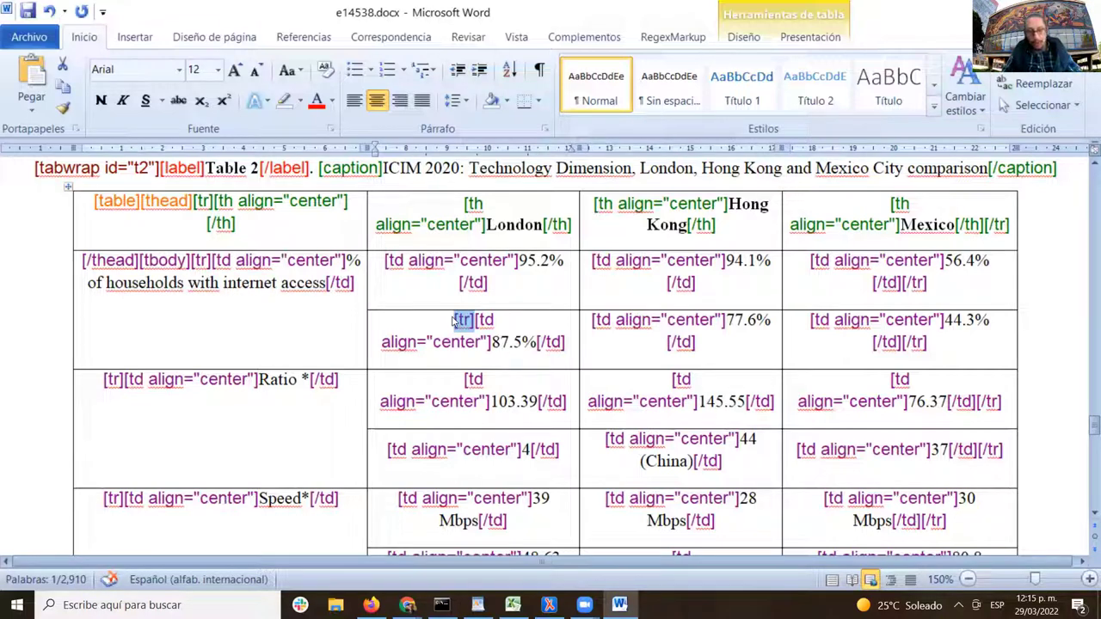
- Paste the [tr] tag before the td tag of London's 4 cell in the Ratio row and check the closing tr in the 37 cell
{"action": "scroll", "coordinate": [486, 334], "scroll_direction": "down", "scroll_amount": 2}
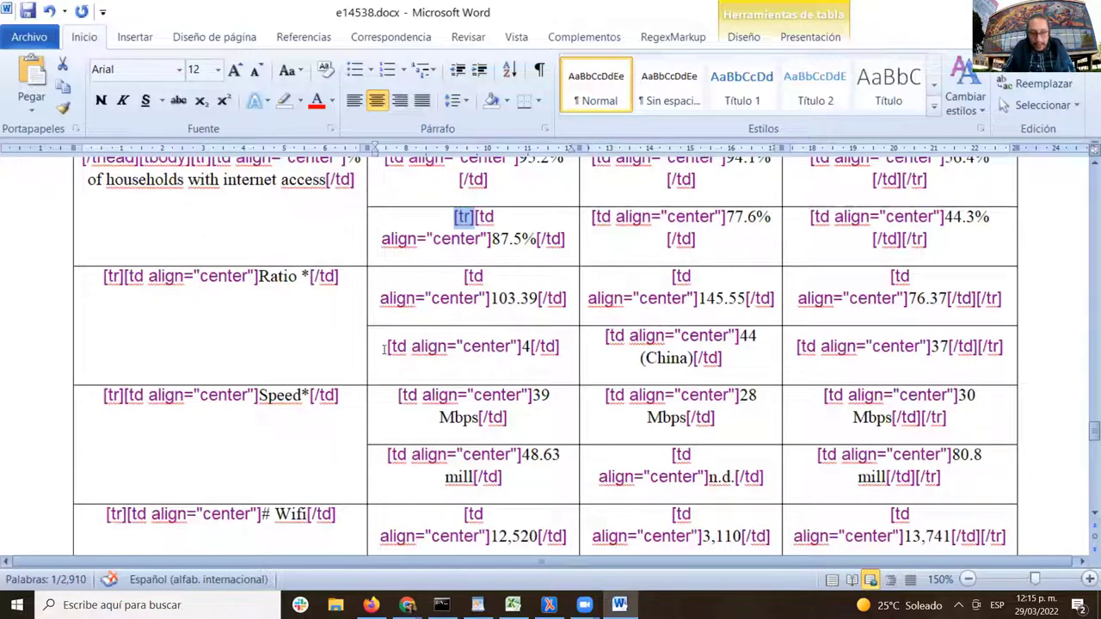
{"action": "left_click_drag", "start_coordinate": [136, 284], "coordinate": [964, 329]}
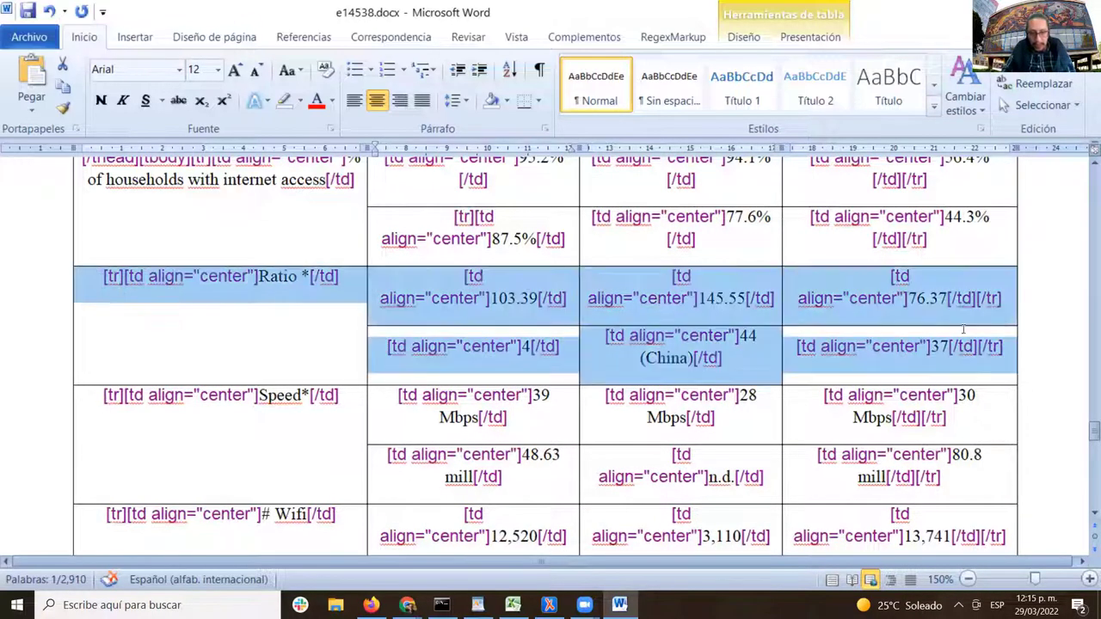
{"action": "left_click", "coordinate": [430, 344]}
{"action": "key", "text": "Home"}
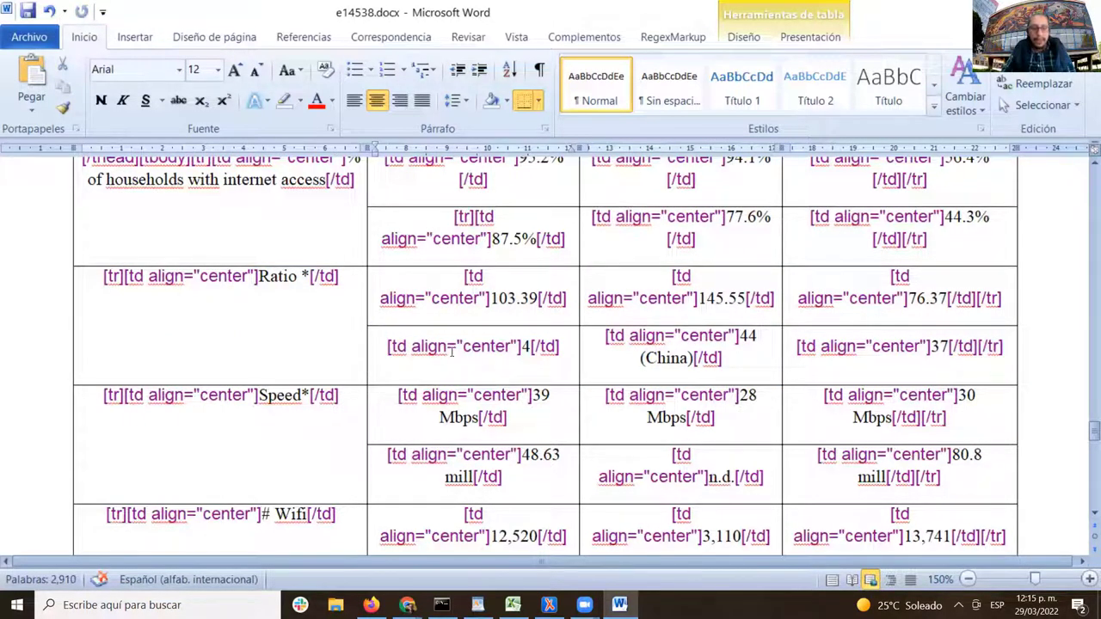
{"action": "double_click", "coordinate": [277, 276]}
{"action": "left_click", "coordinate": [387, 346]}
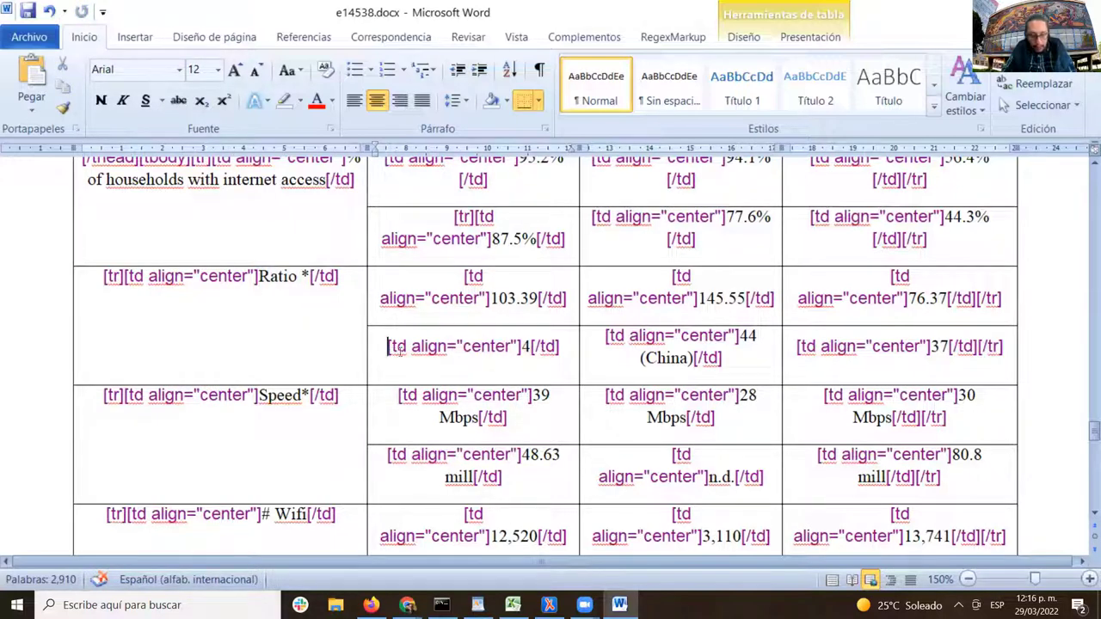
{"action": "key", "text": "ctrl+v"}
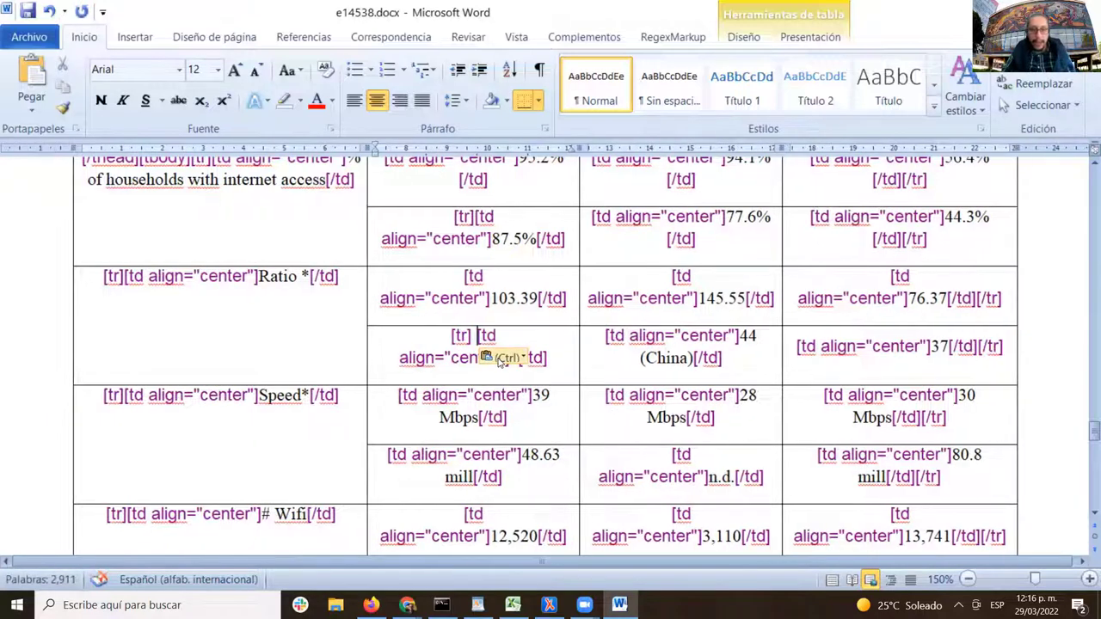
{"action": "double_click", "coordinate": [461, 335]}
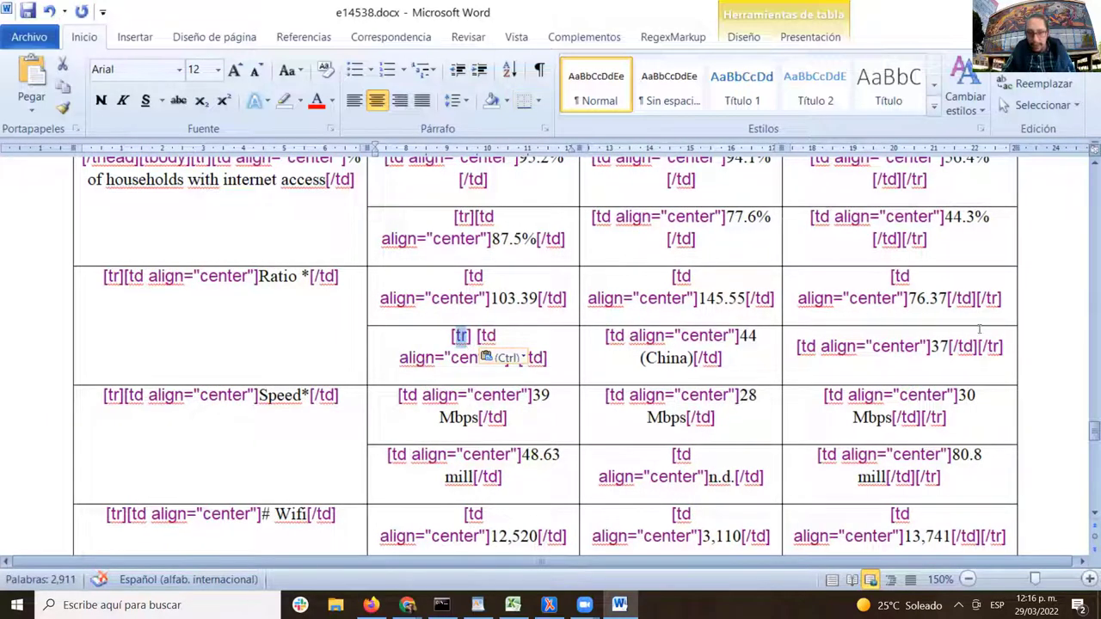
{"action": "key", "text": "shift+F4"}
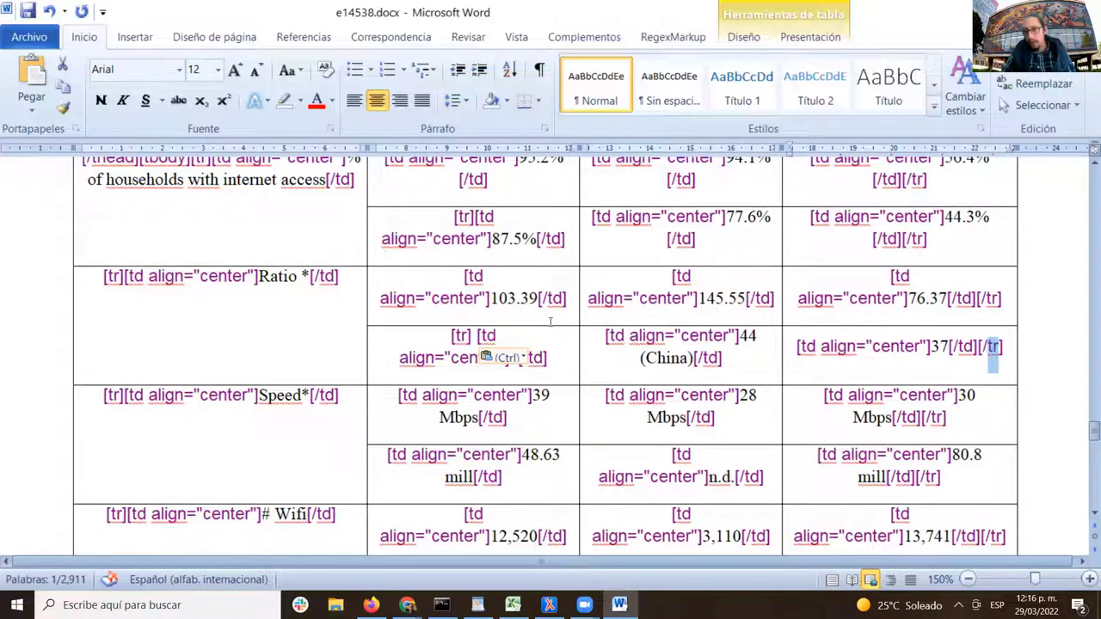
- Insert an opening [tr] tag before the td tag of London's 48.63 mill cell and check the closing tr in the 80.8 mill cell
{"action": "scroll", "coordinate": [550, 323], "scroll_direction": "down", "scroll_amount": 1}
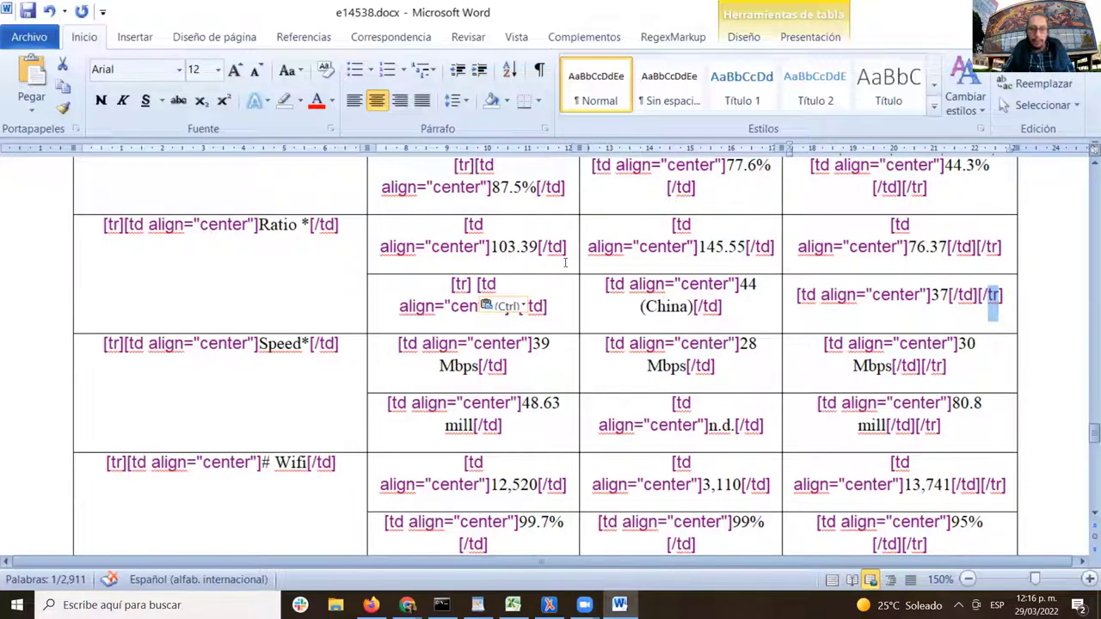
{"action": "scroll", "coordinate": [575, 268], "scroll_direction": "down", "scroll_amount": 1}
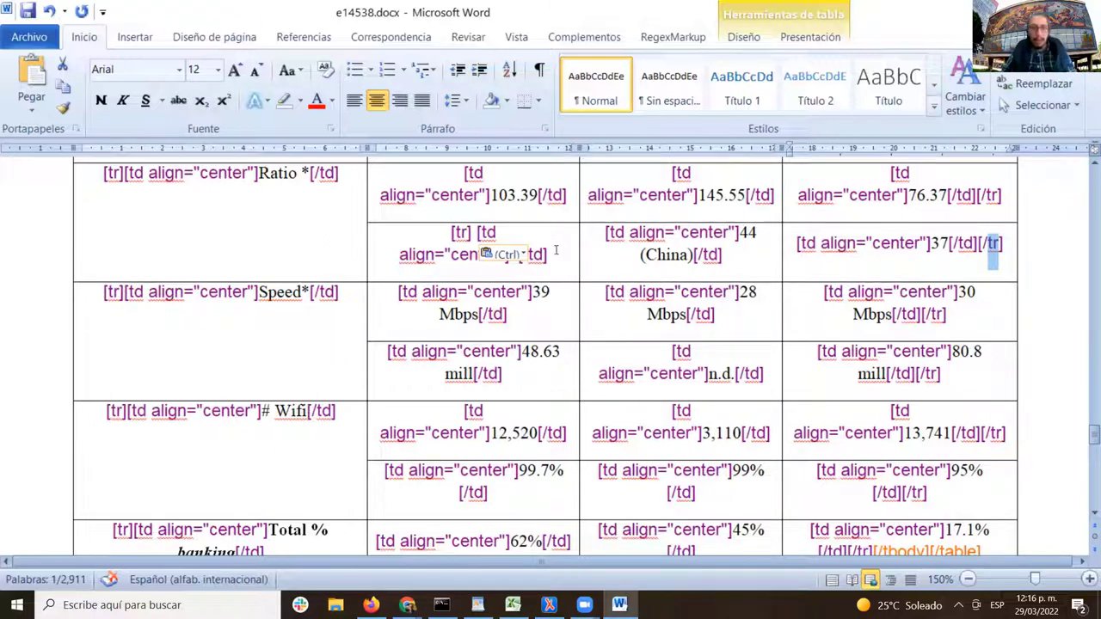
{"action": "left_click", "coordinate": [387, 351]}
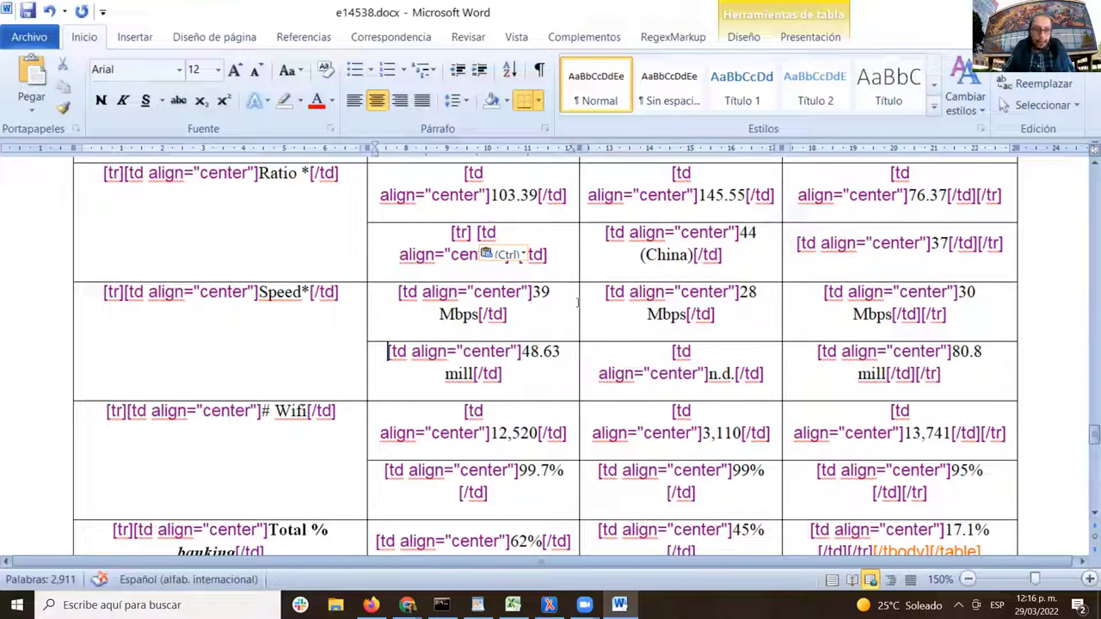
{"action": "scroll", "coordinate": [578, 300], "scroll_direction": "down", "scroll_amount": 1}
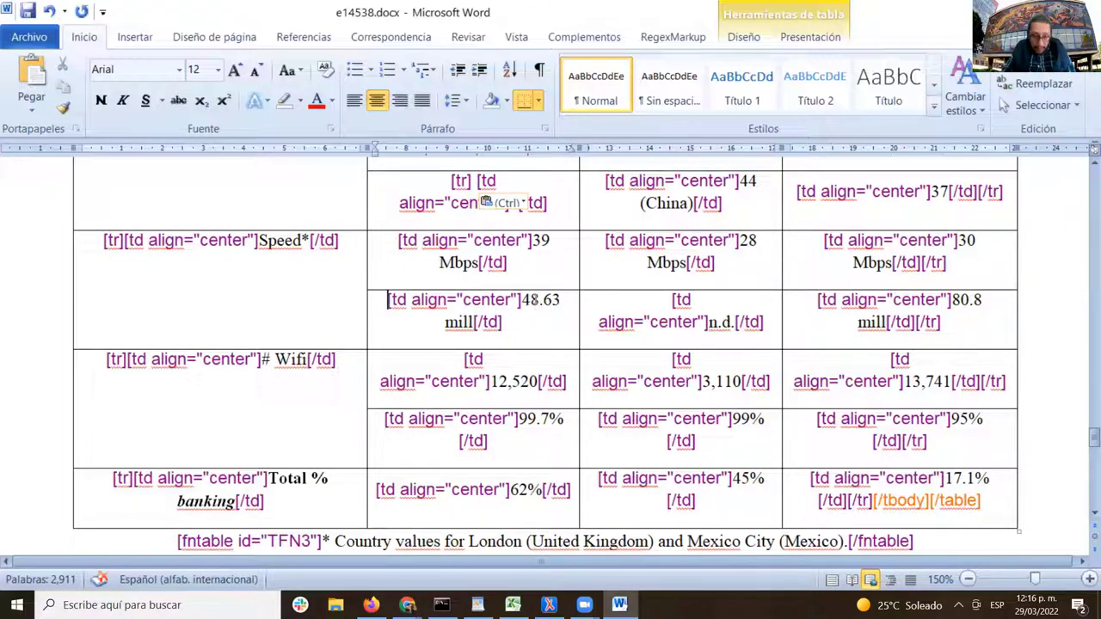
{"action": "left_click_drag", "start_coordinate": [521, 300], "coordinate": [472, 323]}
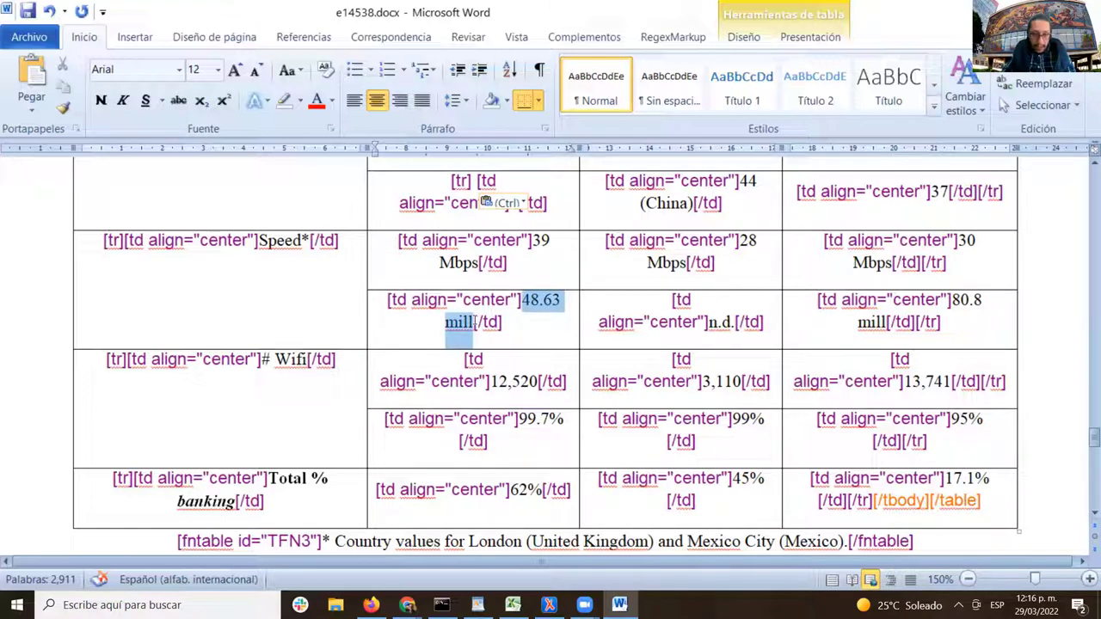
{"action": "left_click", "coordinate": [388, 299]}
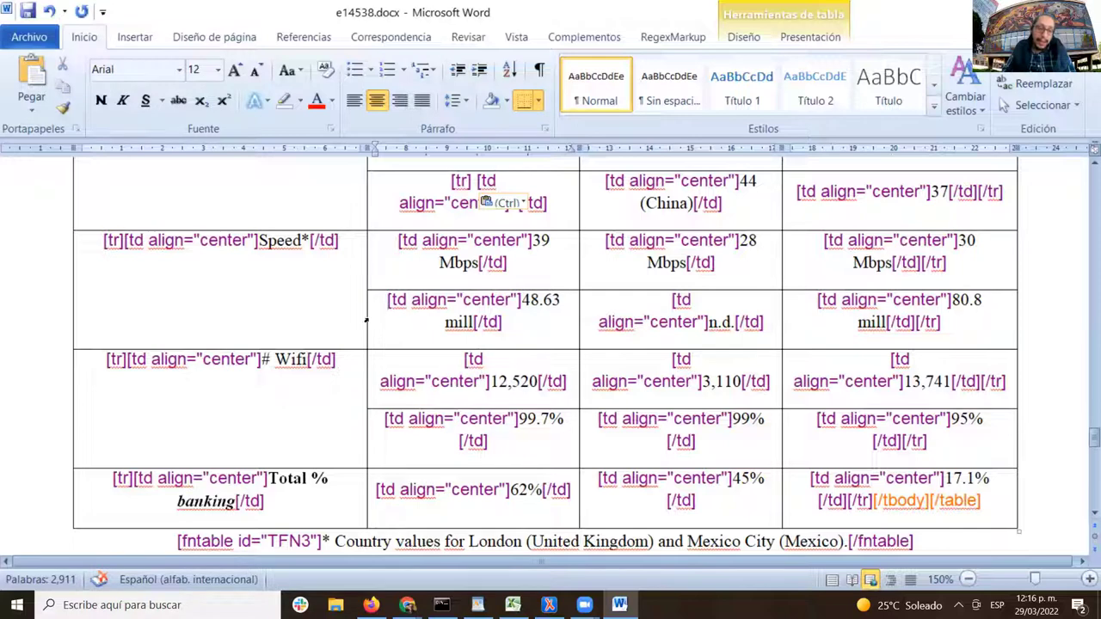
{"action": "key", "text": "ctrl+v"}
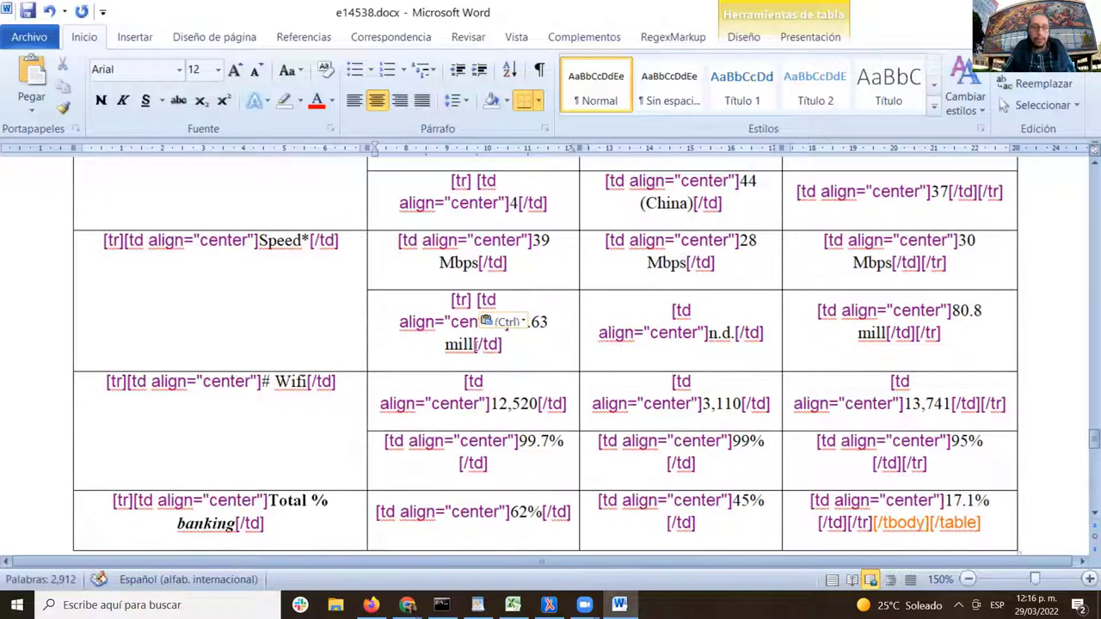
{"action": "double_click", "coordinate": [462, 300]}
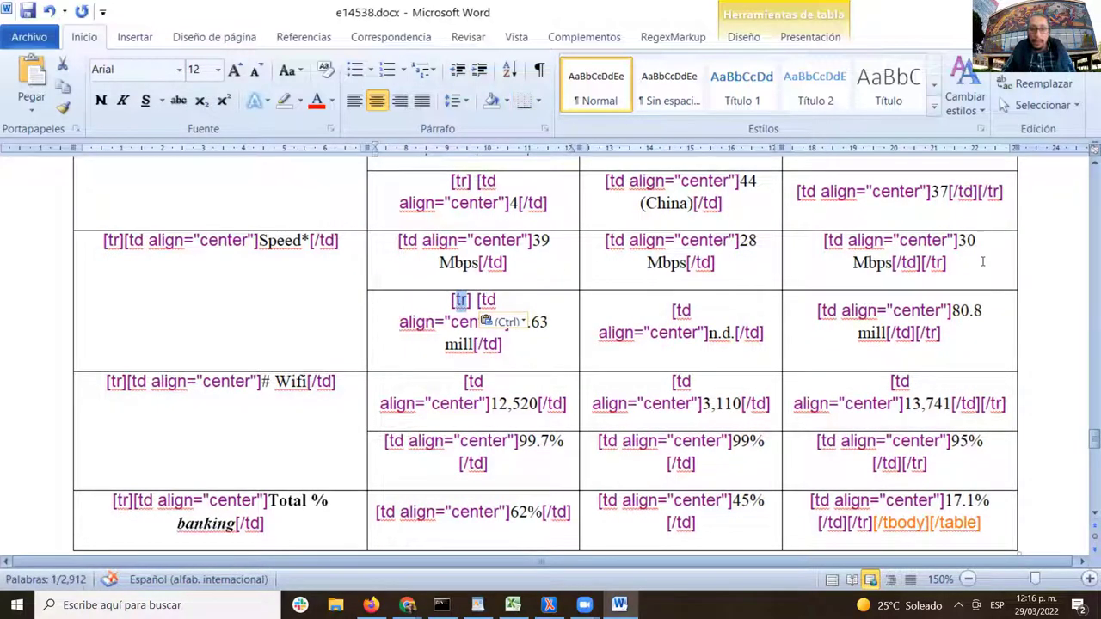
{"action": "double_click", "coordinate": [932, 333]}
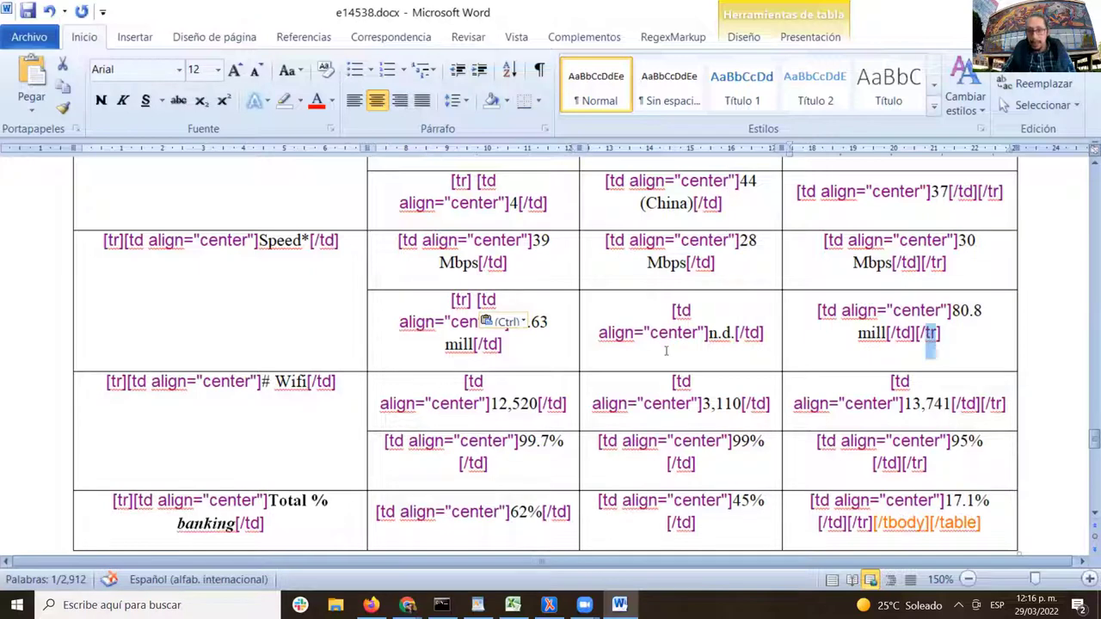
- Insert an opening [tr] tag before the td tag of London's 99.7% cell and check the closing tr in the 95% cell
{"action": "scroll", "coordinate": [437, 352], "scroll_direction": "down", "scroll_amount": 1}
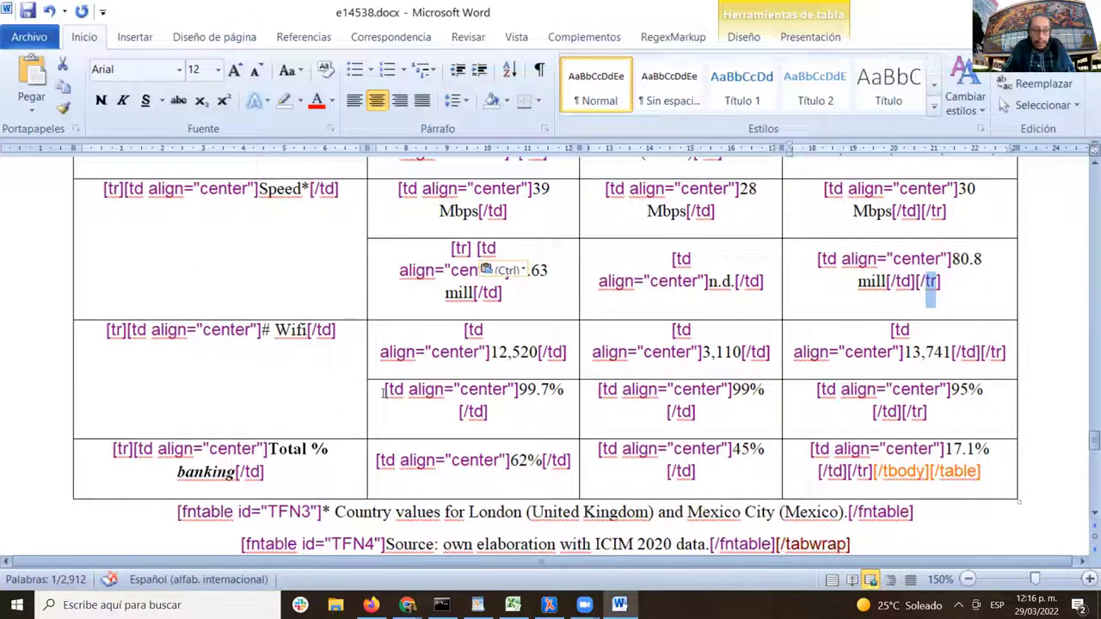
{"action": "left_click_drag", "start_coordinate": [384, 392], "coordinate": [872, 409]}
{"action": "scroll", "coordinate": [401, 321], "scroll_direction": "down", "scroll_amount": 1}
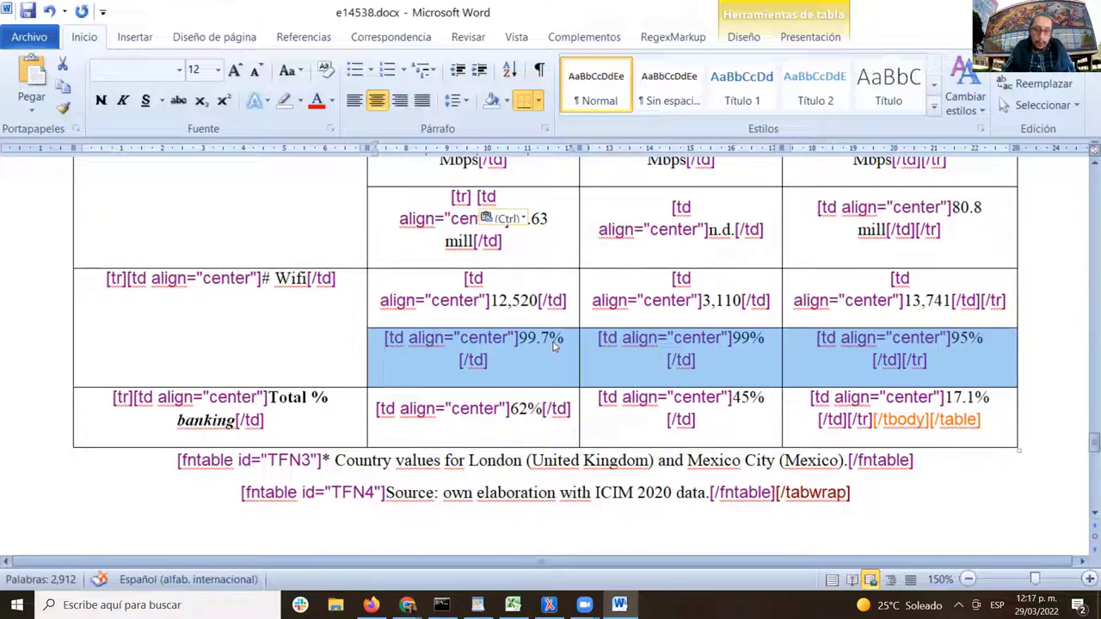
{"action": "left_click", "coordinate": [394, 355]}
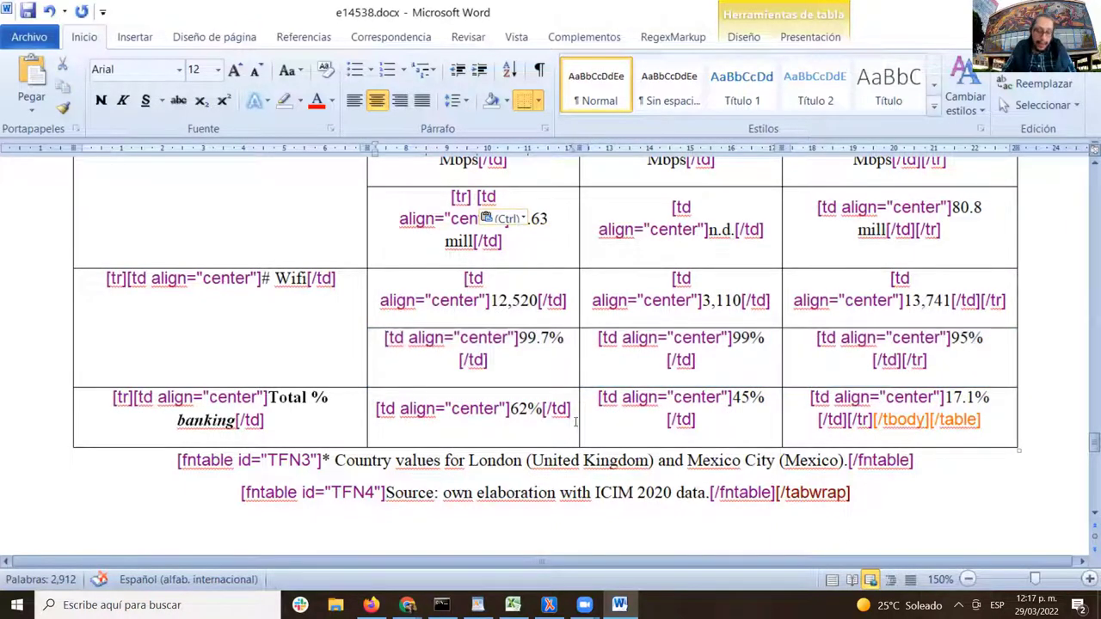
{"action": "type", "text": "[tr]"}
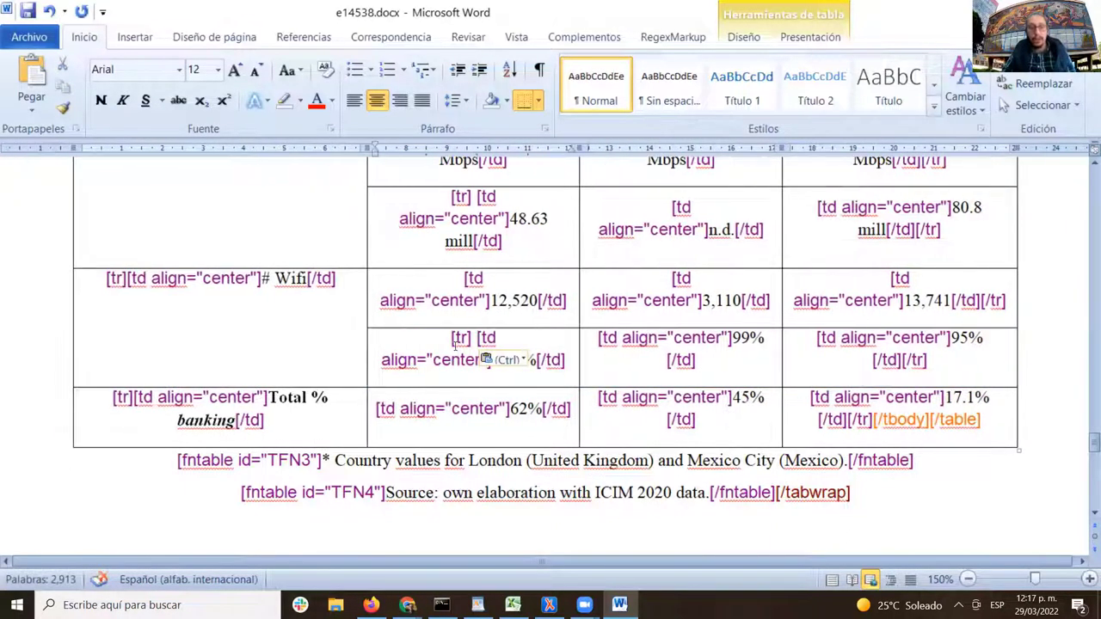
{"action": "left_click_drag", "start_coordinate": [454, 338], "coordinate": [473, 338]}
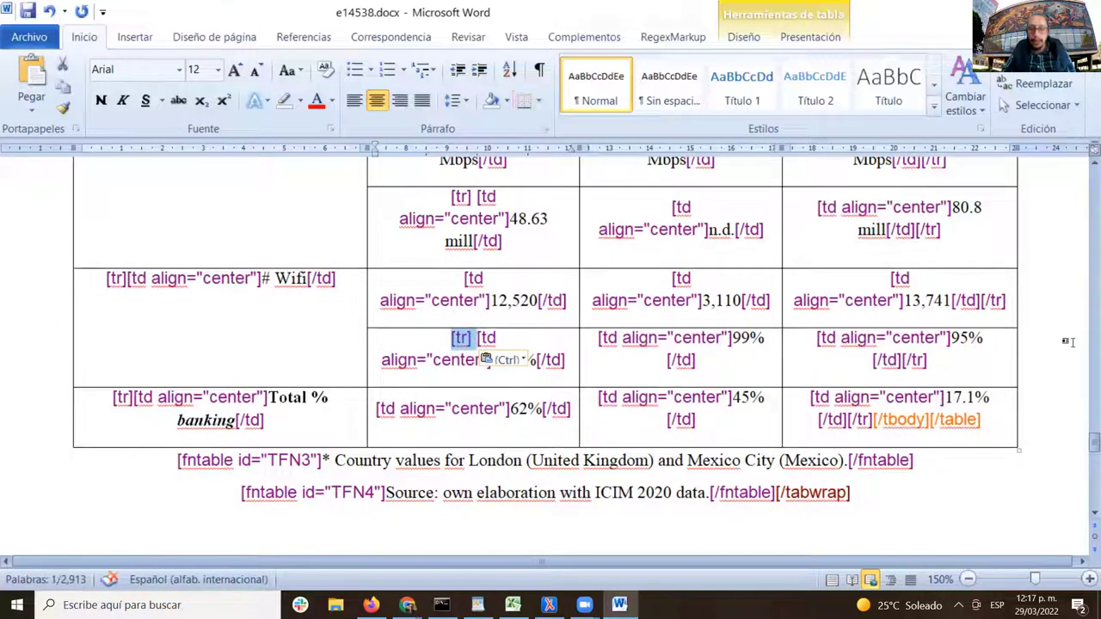
{"action": "left_click_drag", "start_coordinate": [902, 361], "coordinate": [929, 361]}
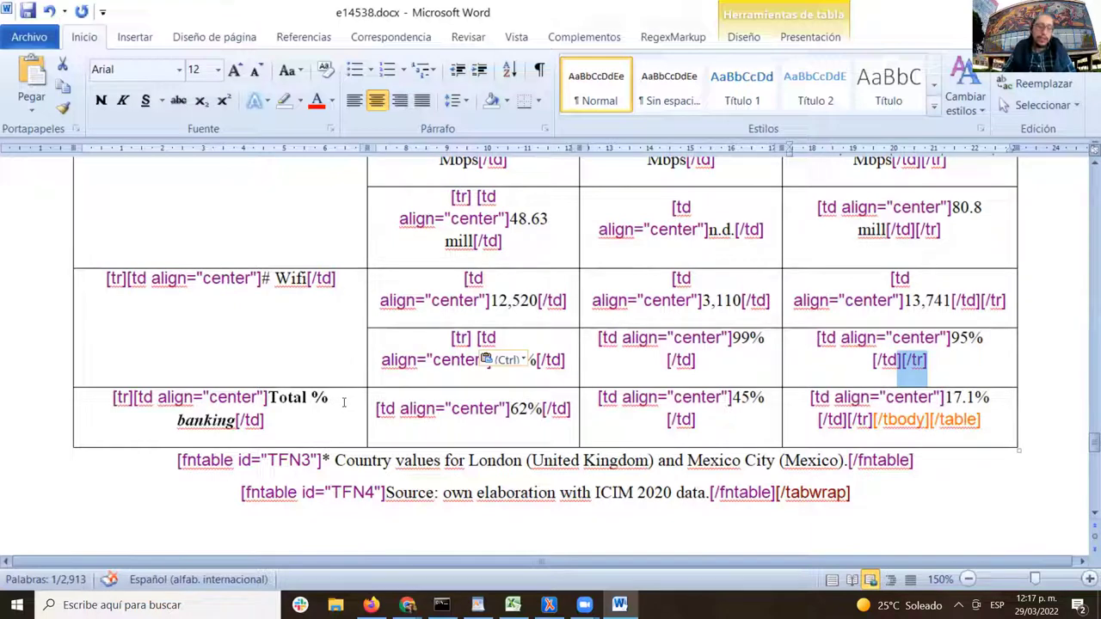
- Check the Total % banking row's opening tr against the closing tr, tbody and table tags, and look back over Table 2 up to its header
{"action": "scroll", "coordinate": [354, 398], "scroll_direction": "down", "scroll_amount": 1}
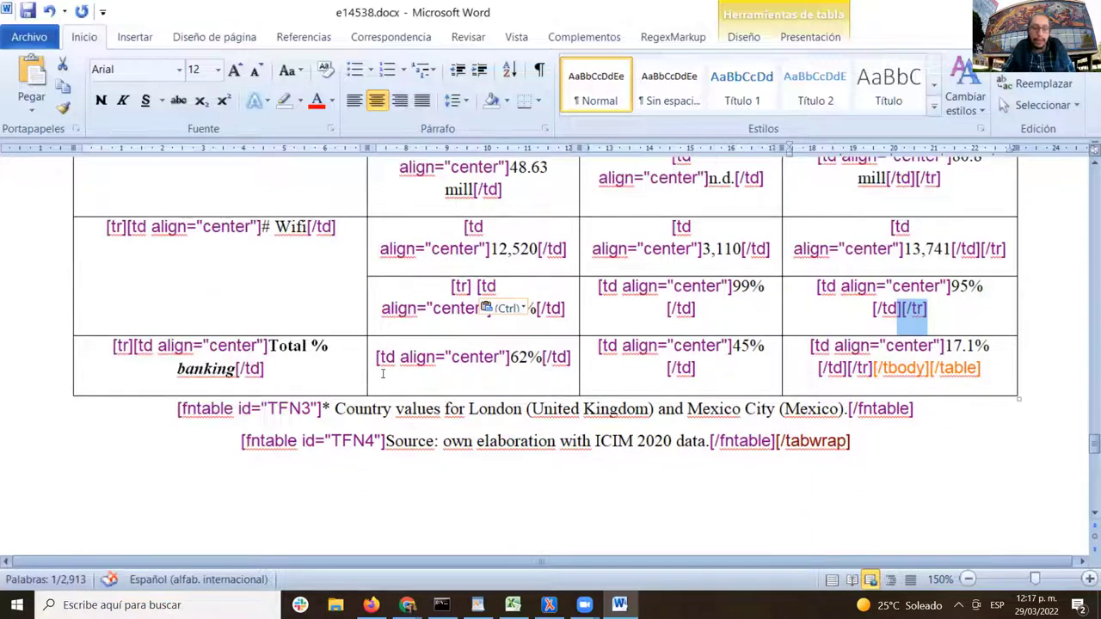
{"action": "left_click", "coordinate": [371, 357]}
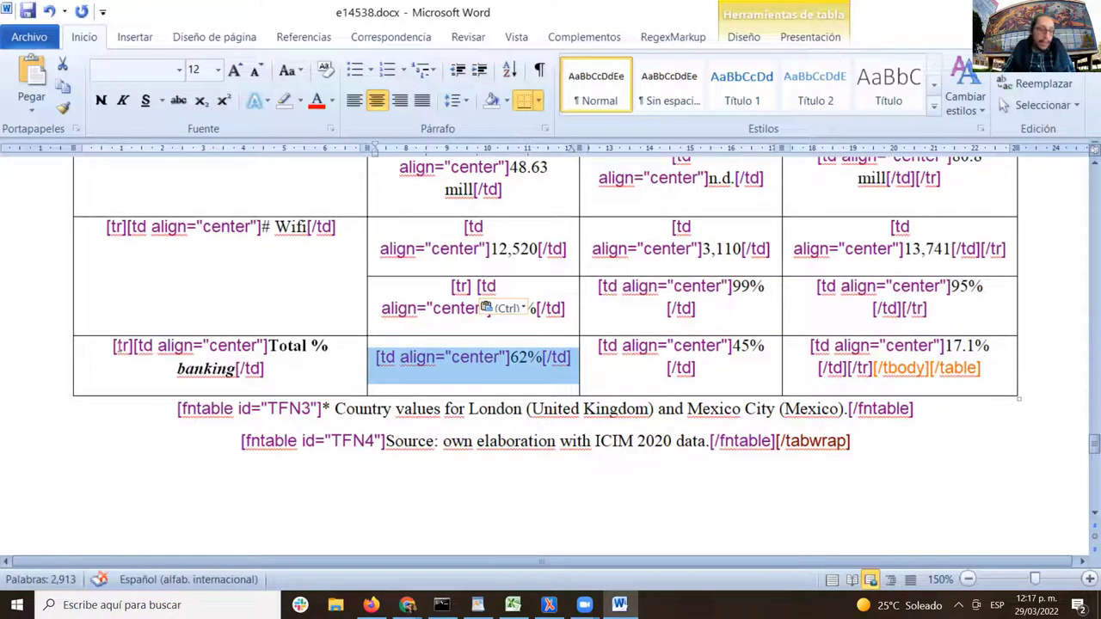
{"action": "double_click", "coordinate": [123, 346]}
{"action": "key", "text": "ctrl"}
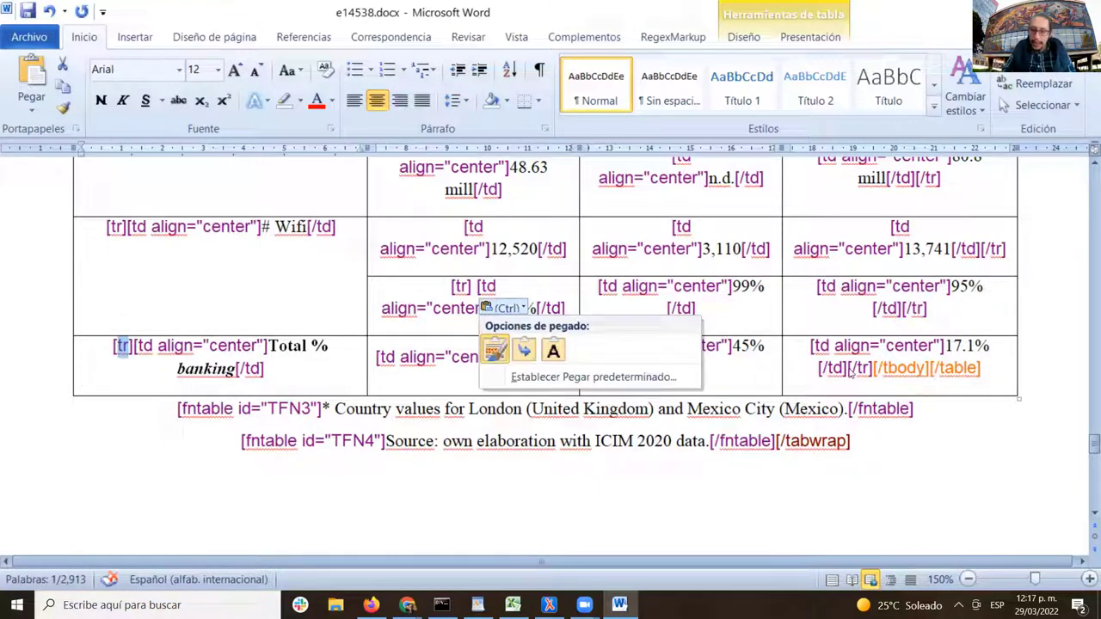
{"action": "left_click", "coordinate": [857, 371]}
{"action": "left_click", "coordinate": [901, 370]}
{"action": "double_click", "coordinate": [901, 372]}
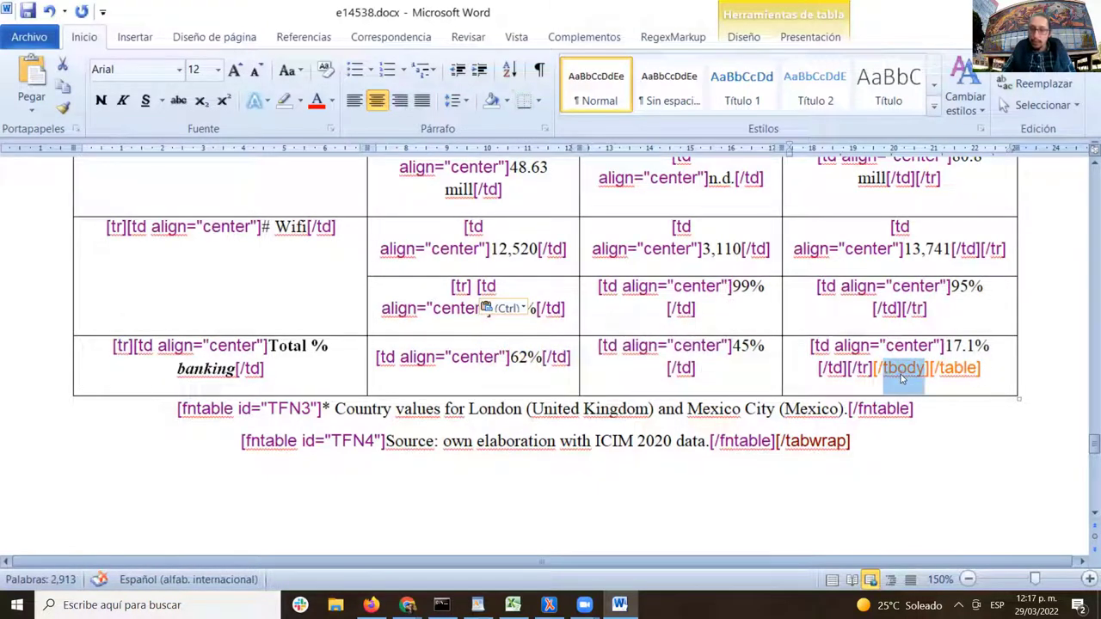
{"action": "key", "text": "ctrl"}
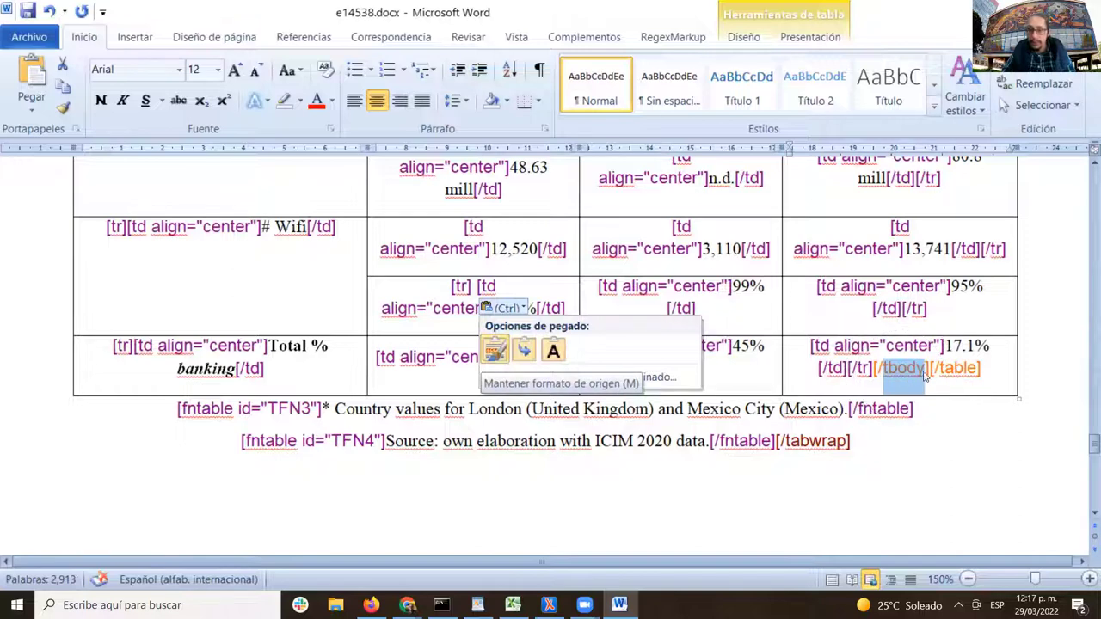
{"action": "left_click", "coordinate": [957, 371]}
{"action": "double_click", "coordinate": [958, 369]}
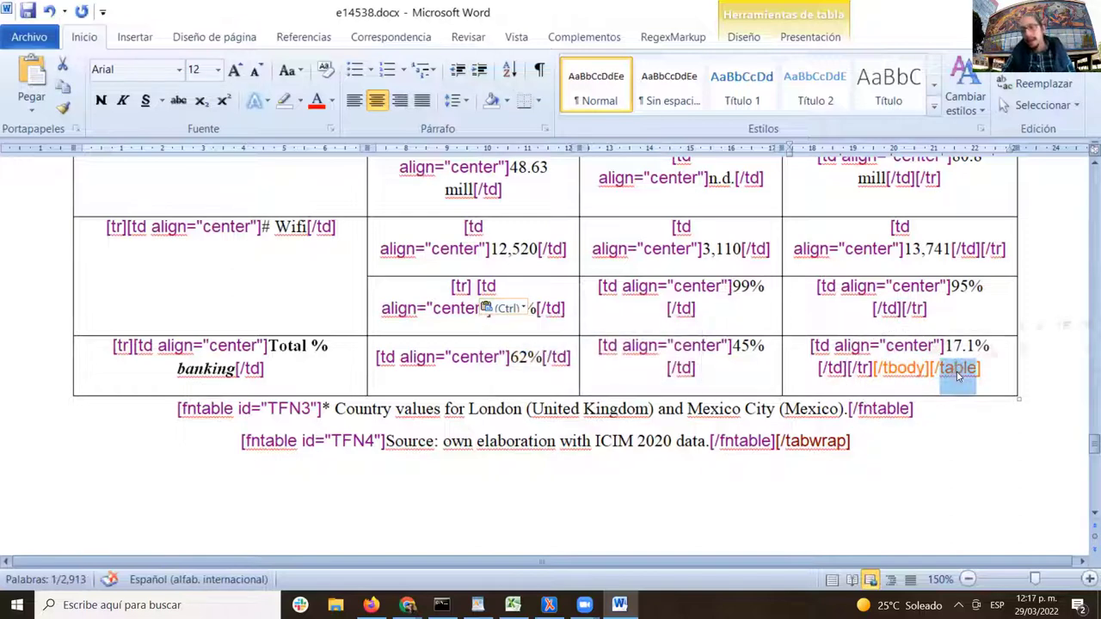
{"action": "key", "text": "ctrl"}
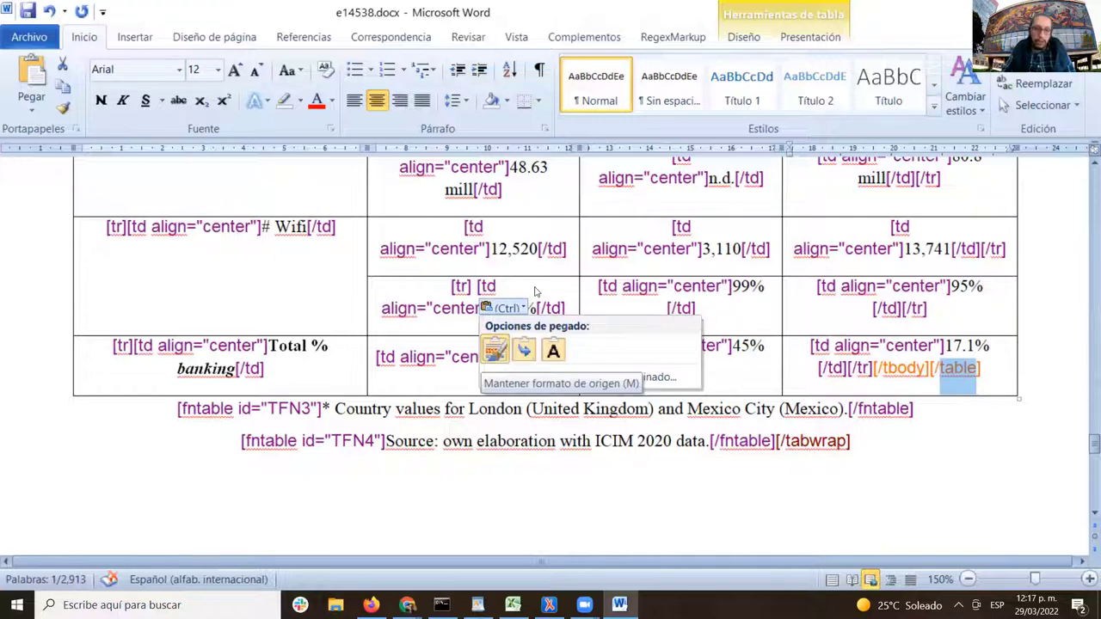
{"action": "key", "text": "Escape"}
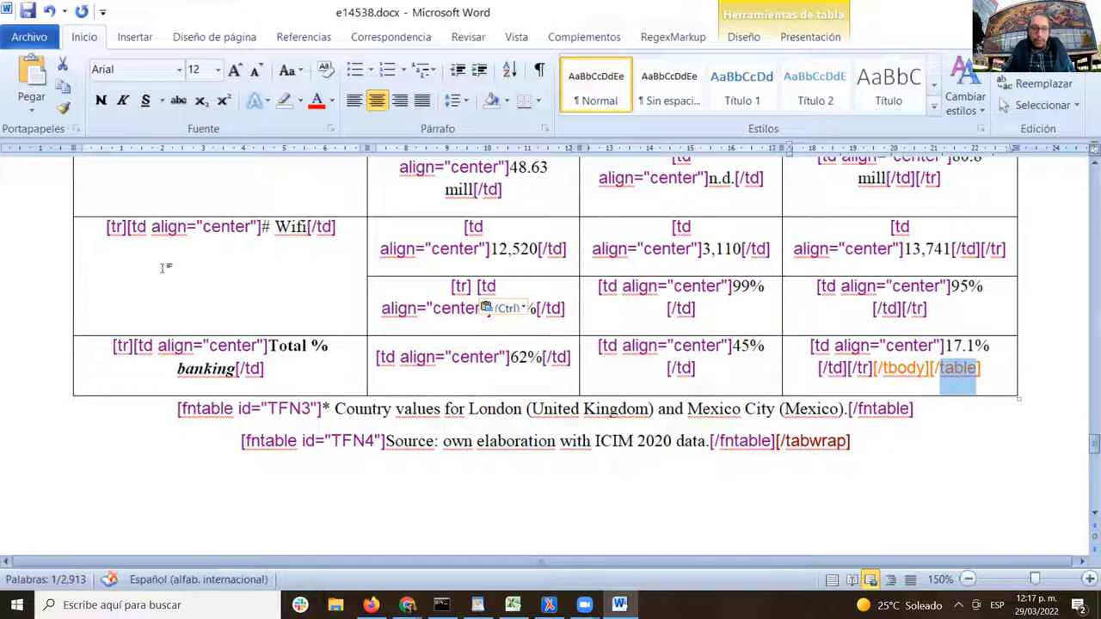
{"action": "left_click", "coordinate": [336, 286]}
{"action": "scroll", "coordinate": [370, 290], "scroll_direction": "up", "scroll_amount": 5}
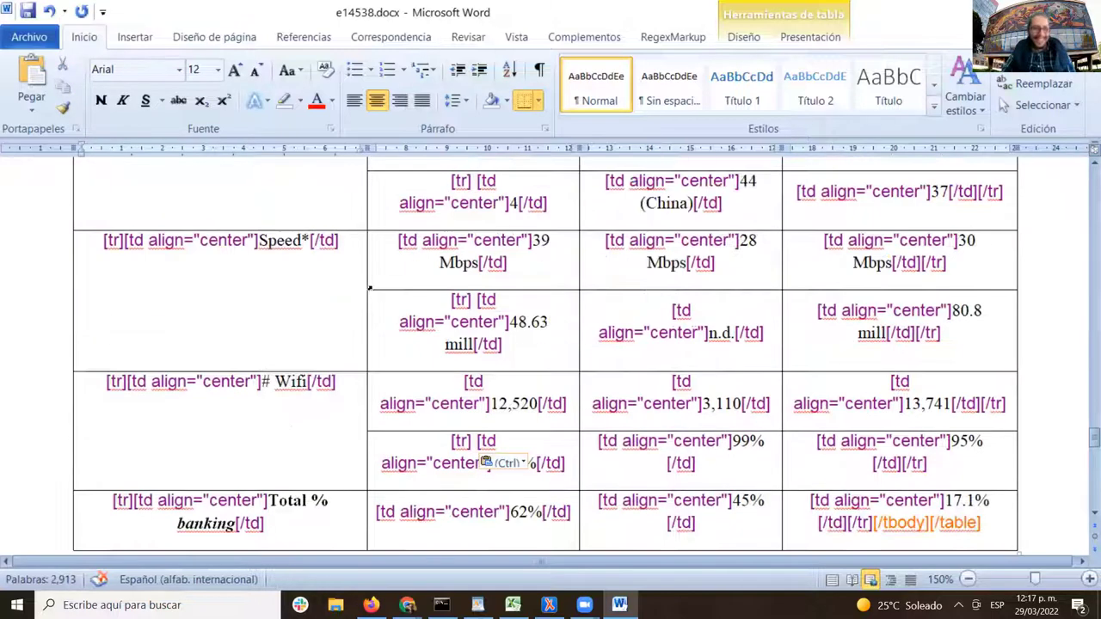
{"action": "scroll", "coordinate": [378, 294], "scroll_direction": "up", "scroll_amount": 2}
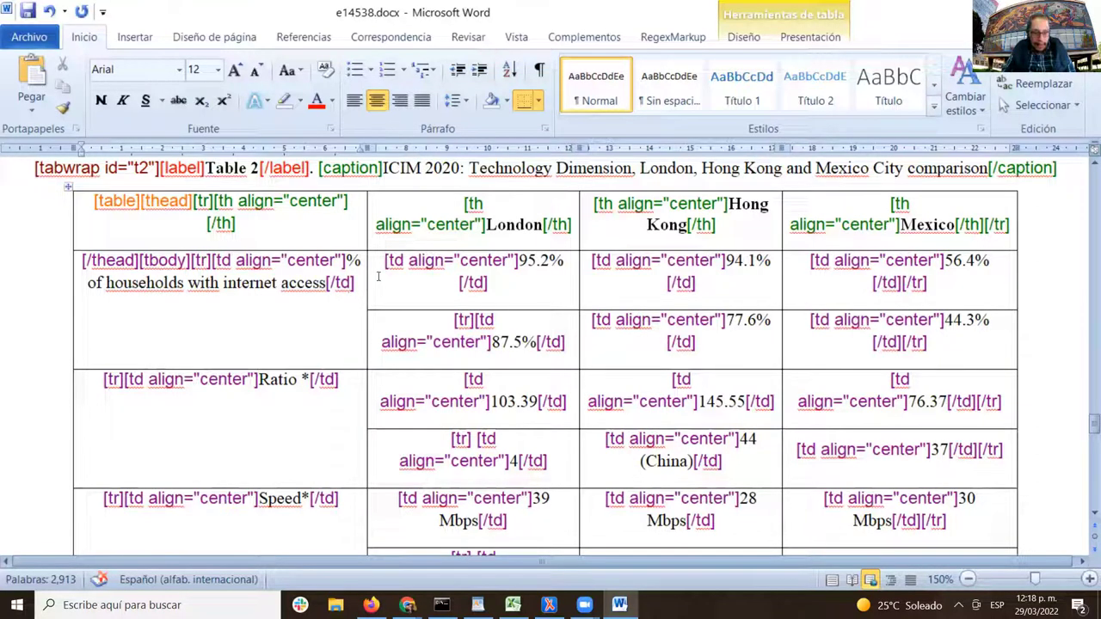
- Save the document with the corrected row tags
{"action": "left_click", "coordinate": [26, 12]}
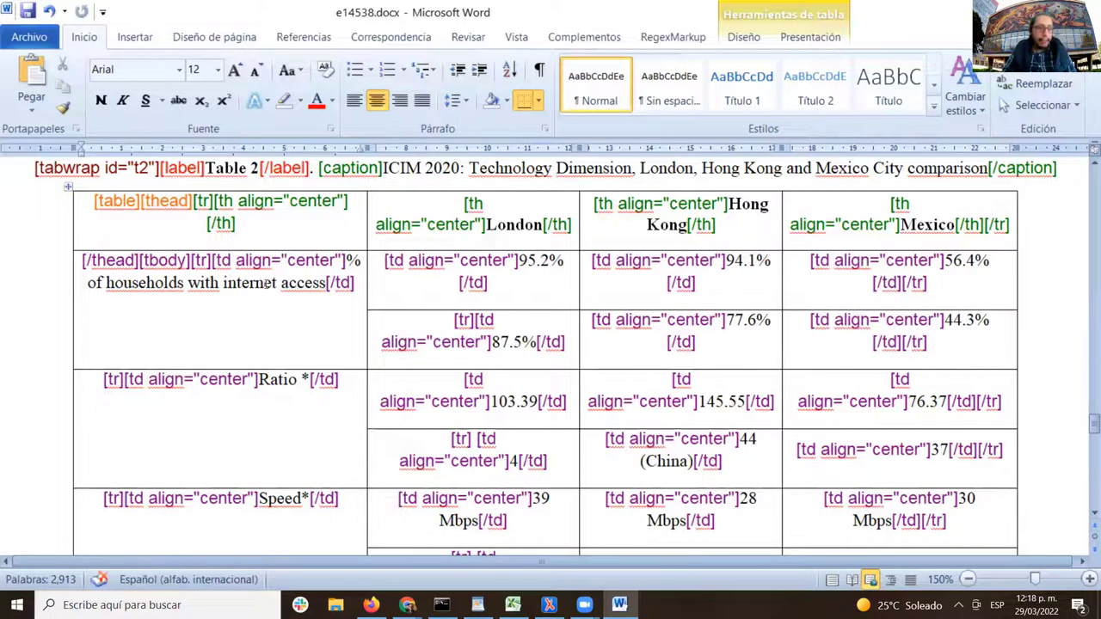
{"action": "scroll", "coordinate": [271, 314], "scroll_direction": "up", "scroll_amount": 2}
{"action": "scroll", "coordinate": [271, 314], "scroll_direction": "down", "scroll_amount": 2}
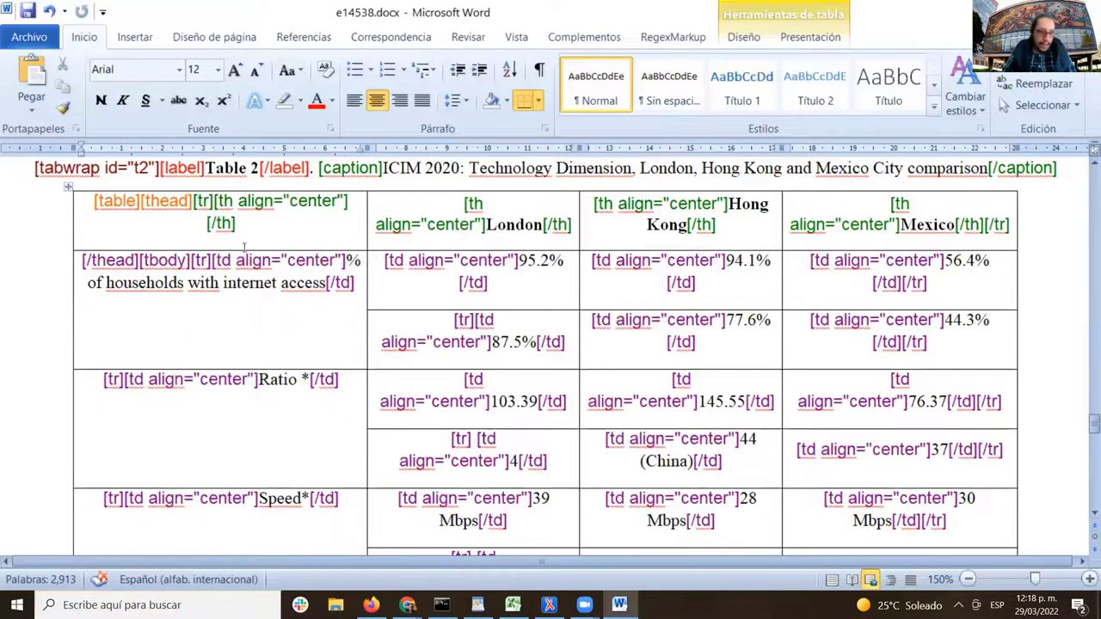
- Check the tr and th tags of Table 2's empty header cell and the tr and td tags before the % of households text
{"action": "left_click_drag", "start_coordinate": [195, 200], "coordinate": [229, 224]}
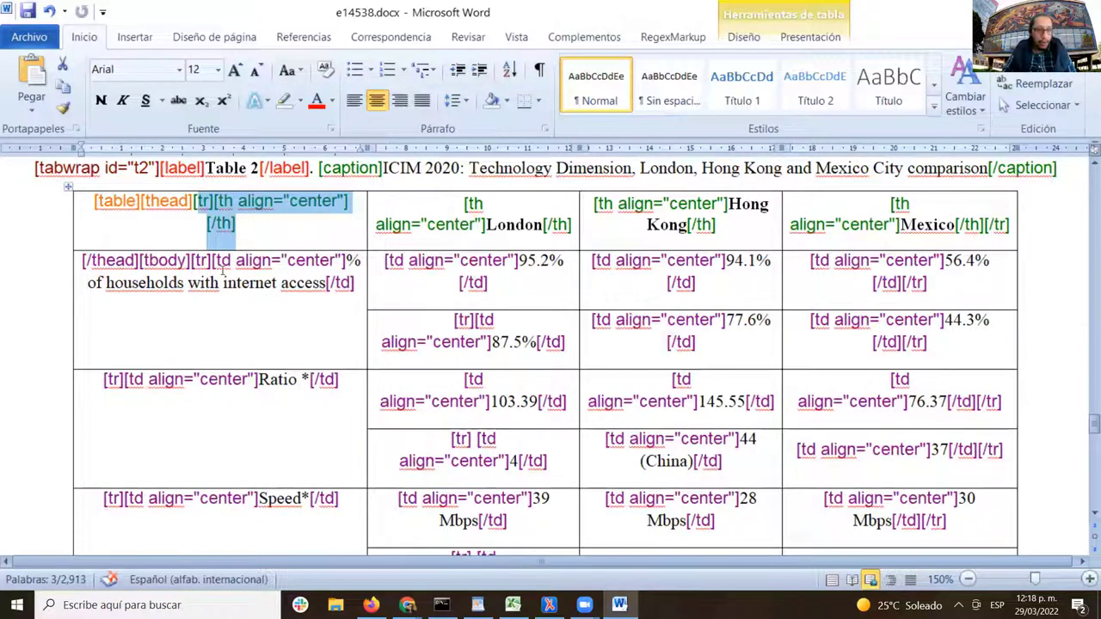
{"action": "left_click", "coordinate": [231, 261]}
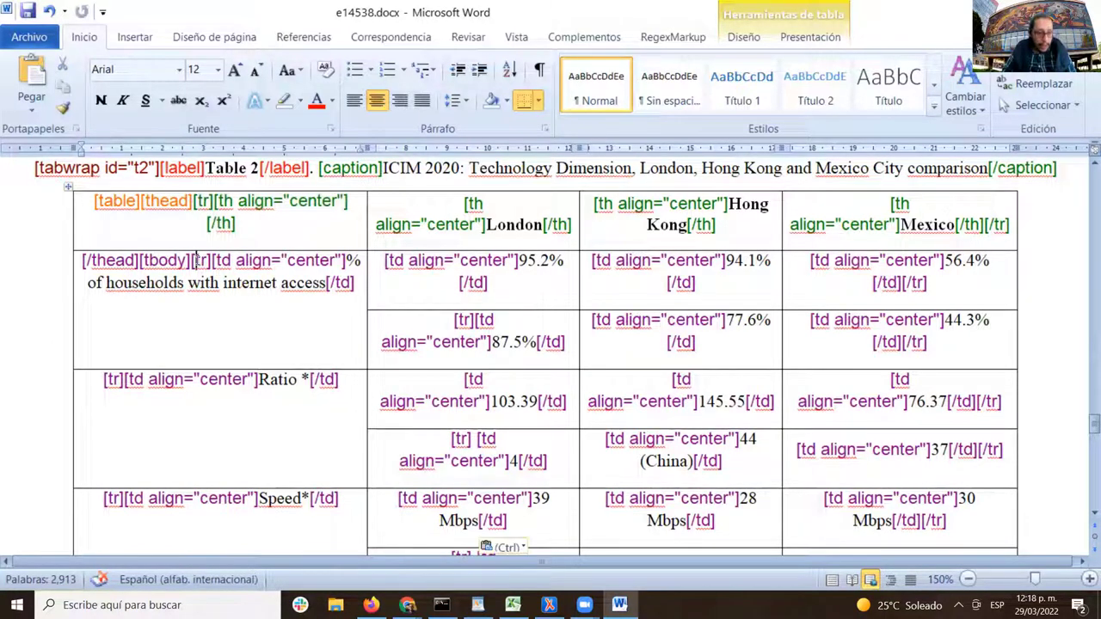
{"action": "left_click_drag", "start_coordinate": [195, 261], "coordinate": [209, 260]}
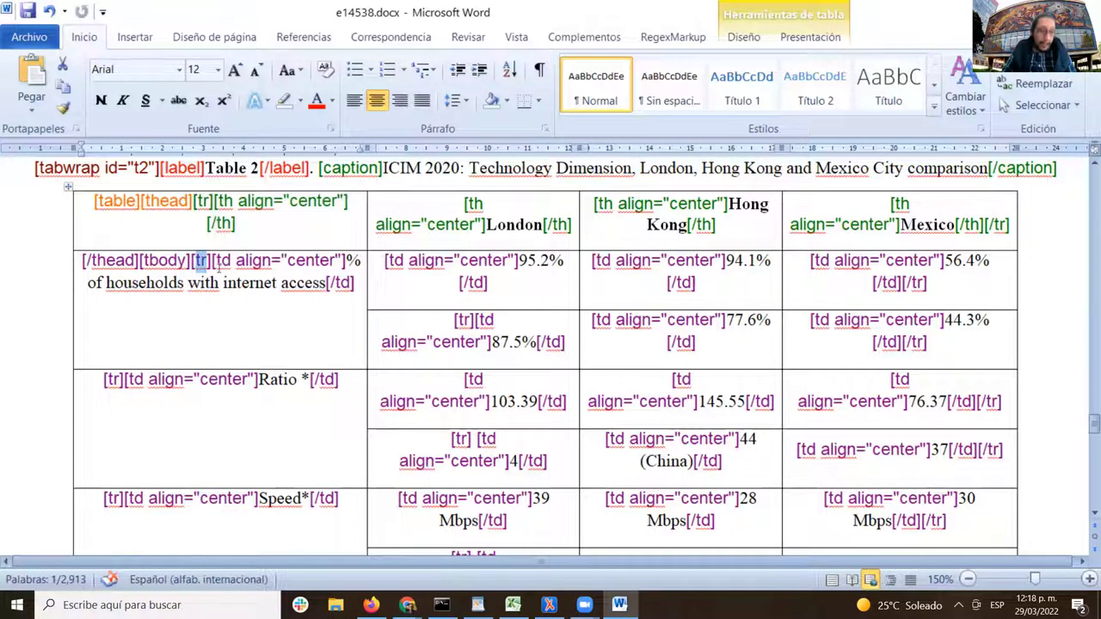
{"action": "left_click", "coordinate": [235, 264]}
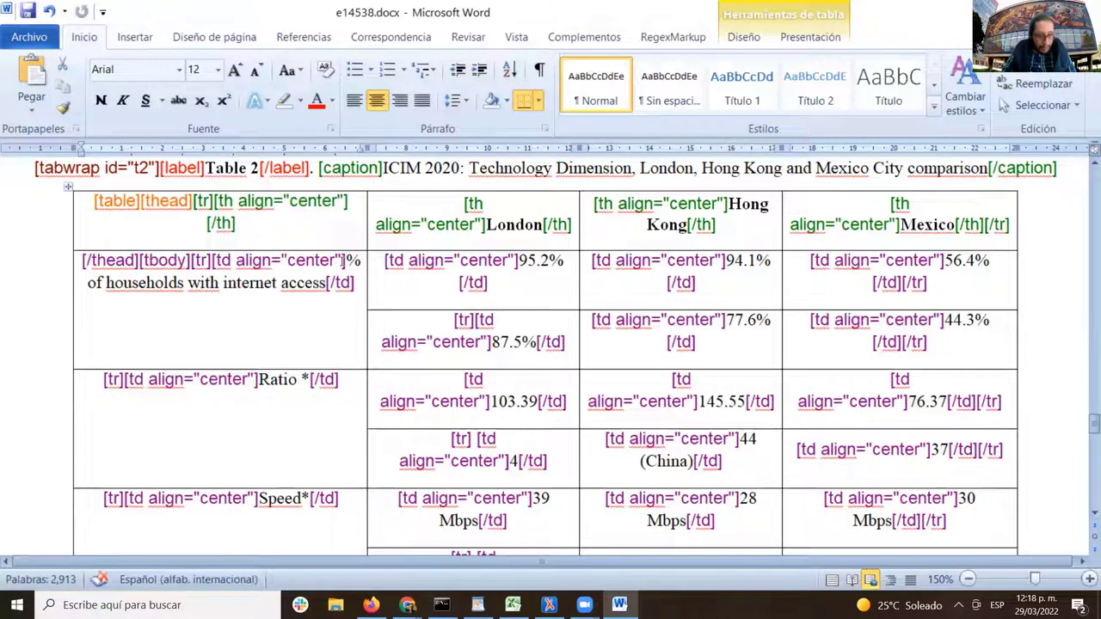
{"action": "left_click", "coordinate": [350, 266]}
{"action": "key", "text": "ctrl+v"}
{"action": "left_click_drag", "start_coordinate": [345, 262], "coordinate": [179, 293]}
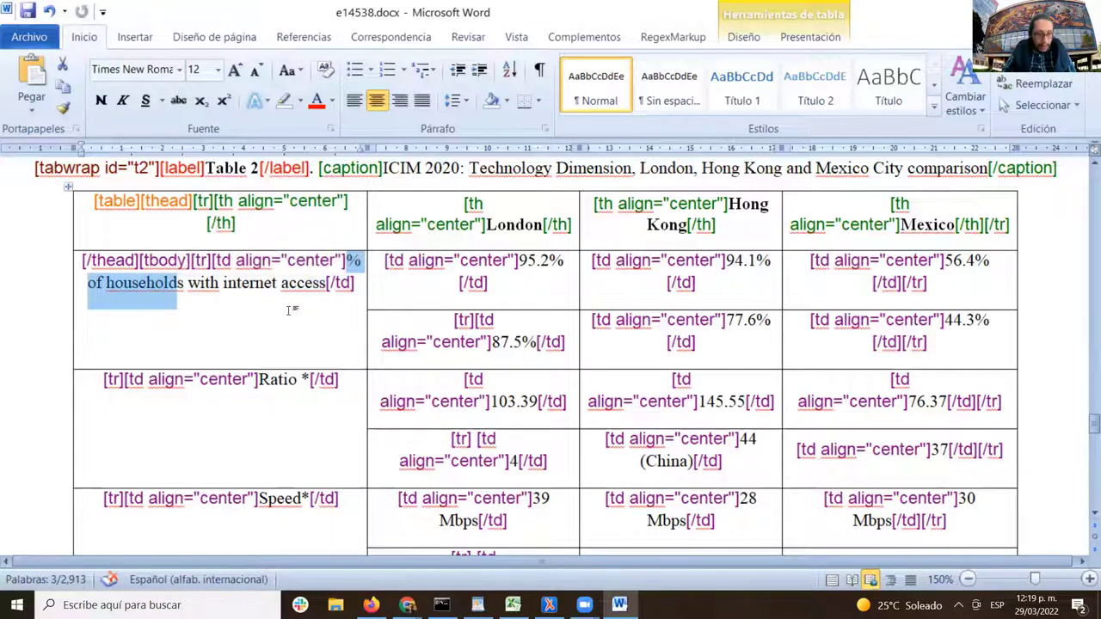
{"action": "left_click", "coordinate": [319, 284]}
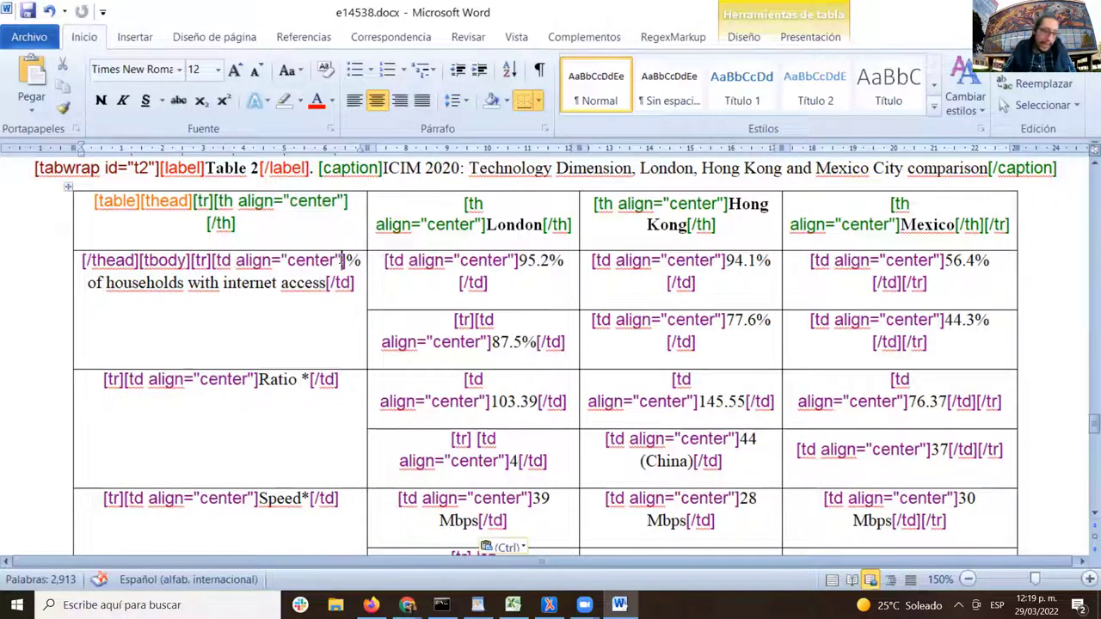
- Add the attribute rowspan="2" after align="center" in the td tag of the % of households with internet access cell
{"action": "left_click", "coordinate": [341, 260]}
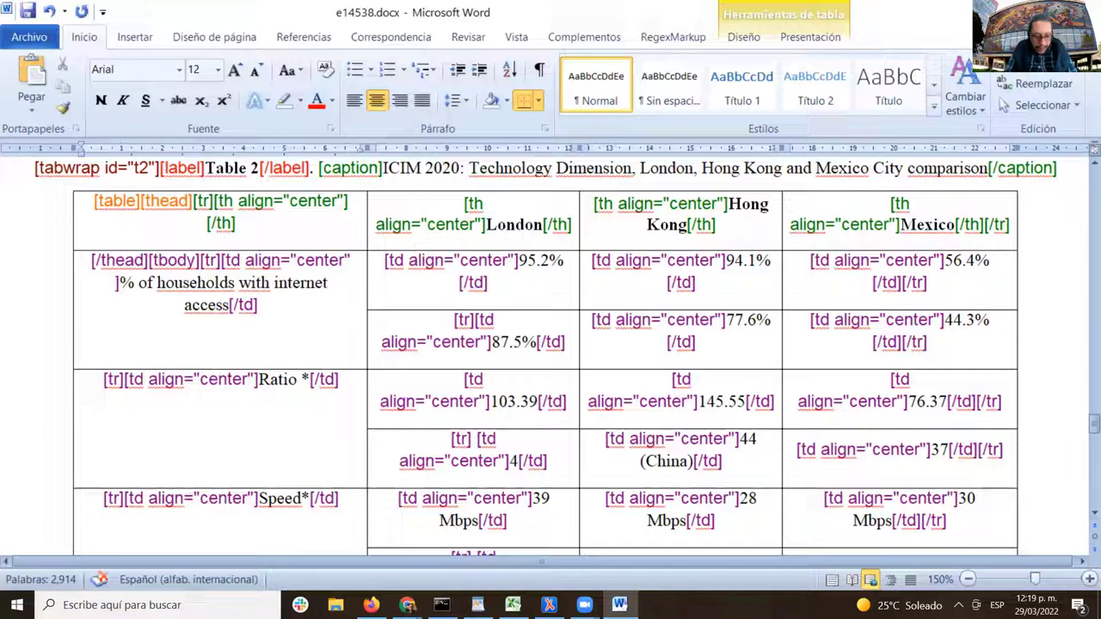
{"action": "type", "text": "rowspan"}
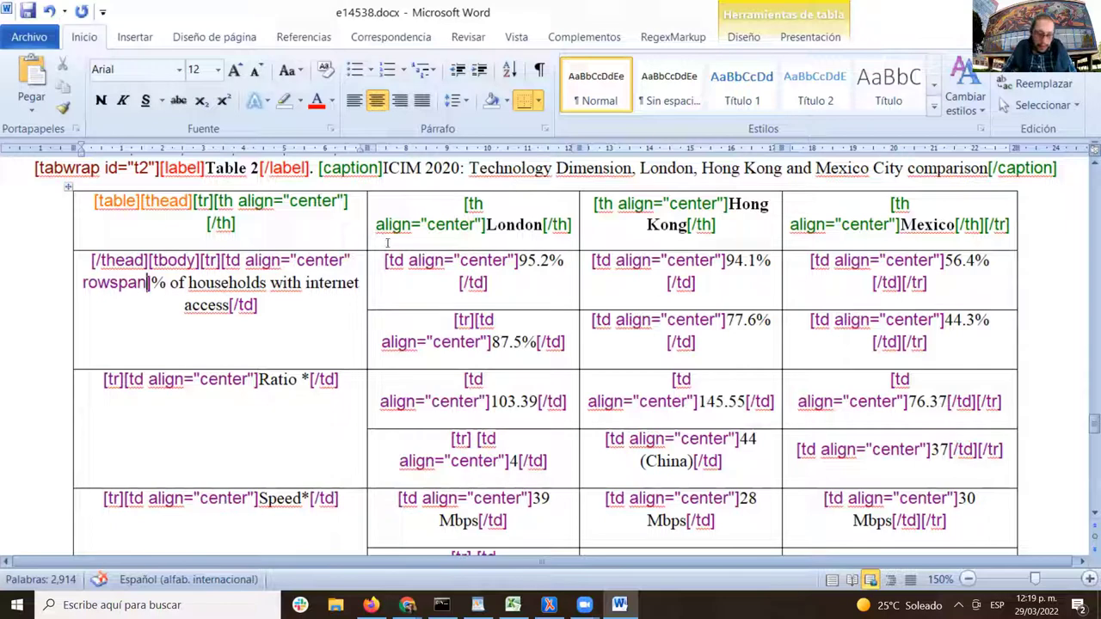
{"action": "type", "text": "\"]"}
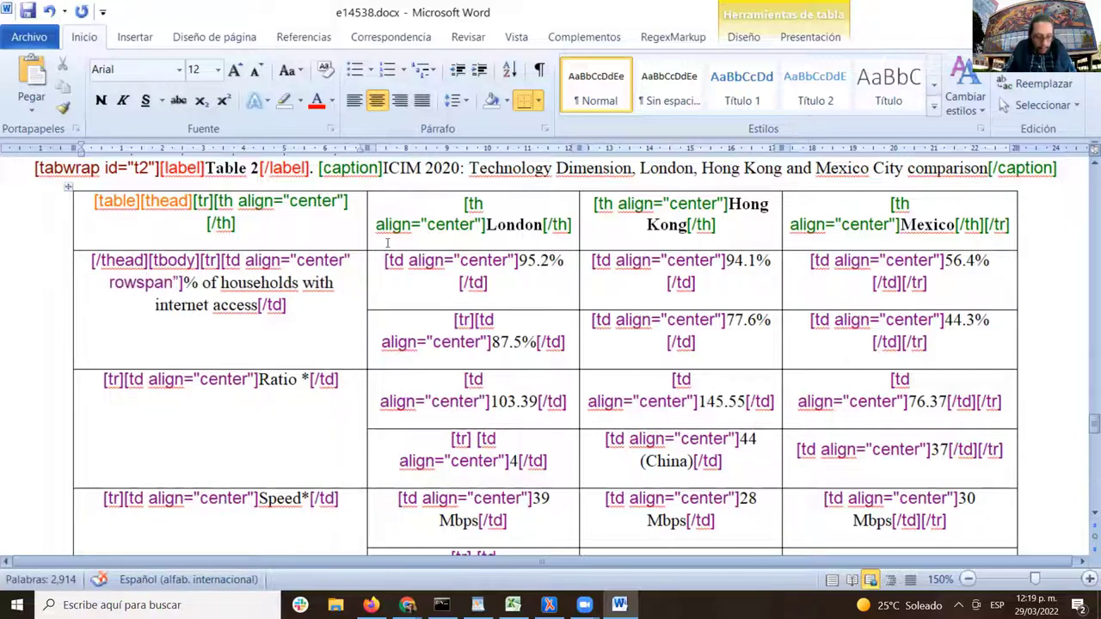
{"action": "type", "text": "2\""}
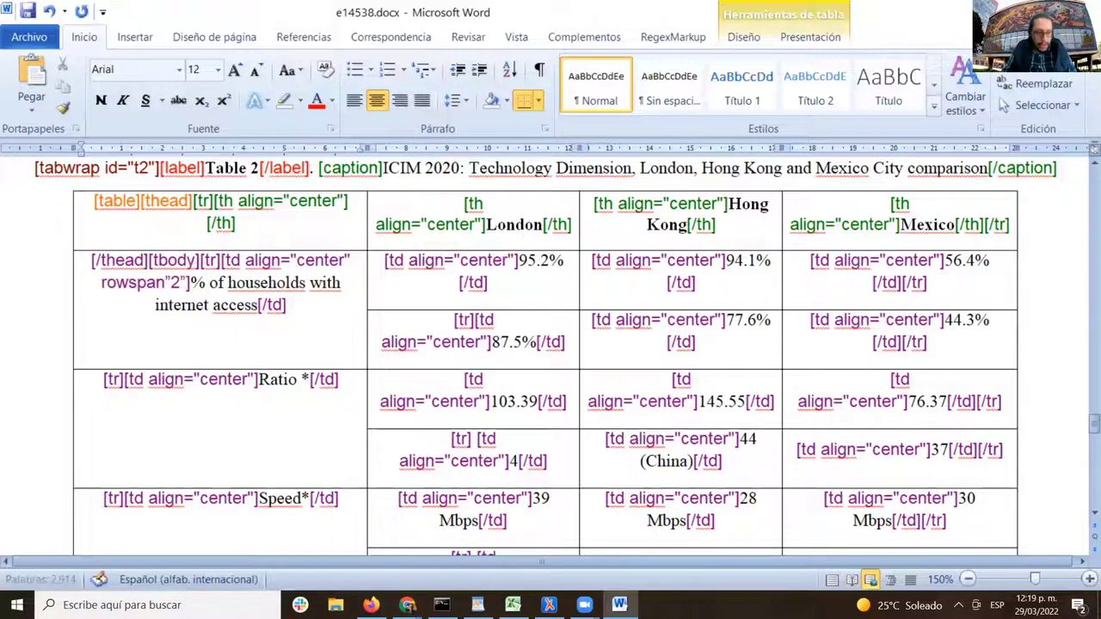
{"action": "key", "text": "Left"}
{"action": "key", "text": "Left"}
{"action": "key", "text": "Left"}
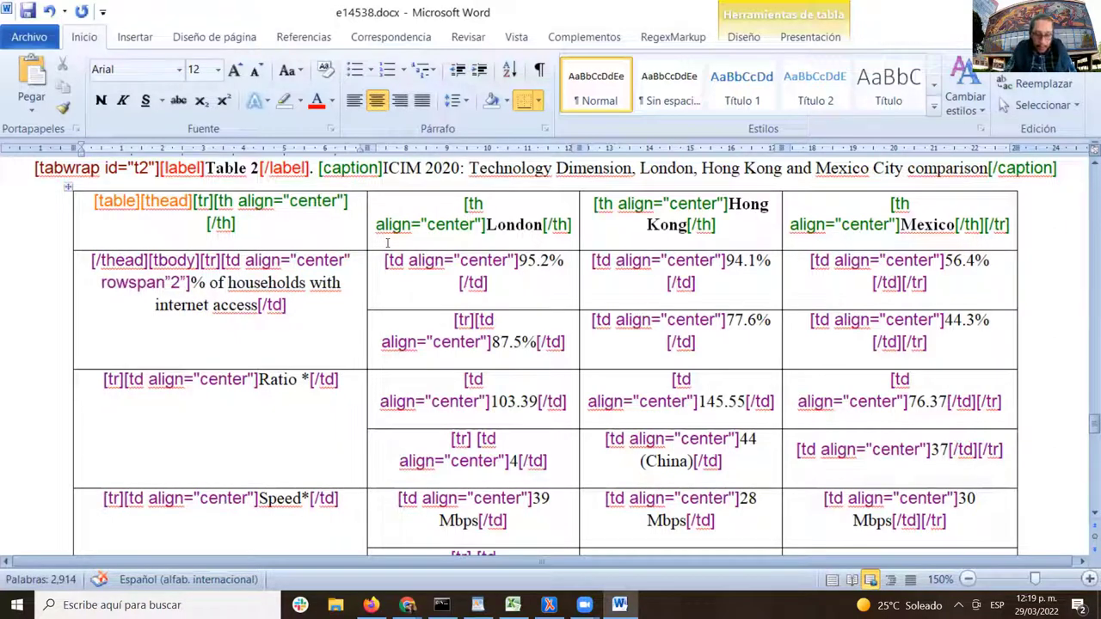
{"action": "type", "text": "="}
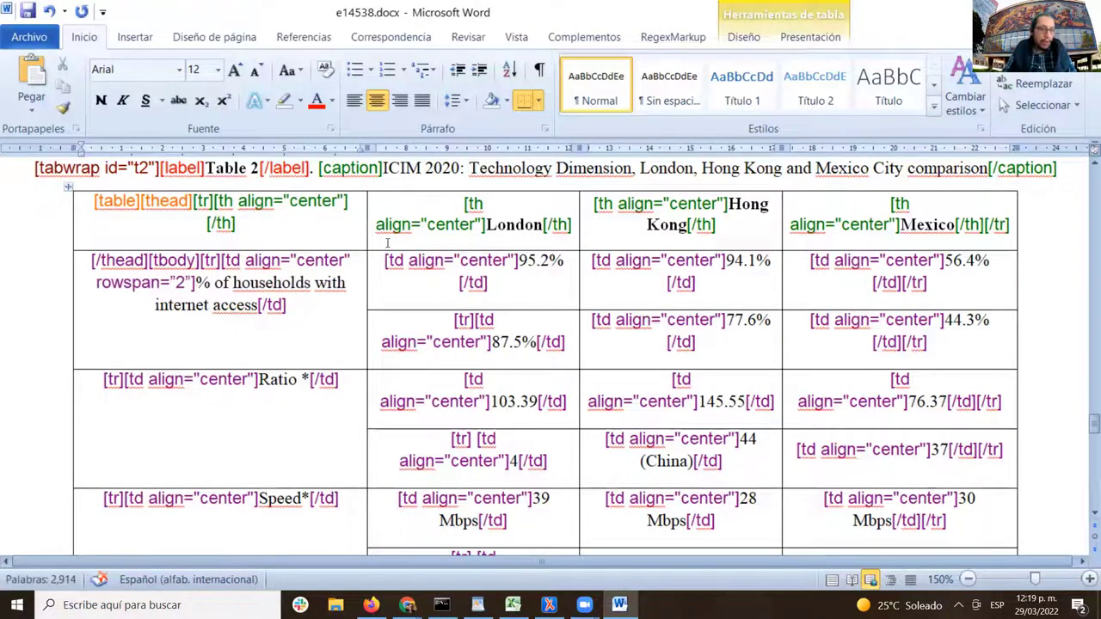
{"action": "key", "text": "Left"}
{"action": "key", "text": "Left"}
{"action": "key", "text": "Left"}
{"action": "key", "text": "Left"}
{"action": "key", "text": "Left"}
{"action": "key", "text": "Left"}
{"action": "key", "text": "Left"}
{"action": "key", "text": "Right"}
{"action": "key", "text": "Right"}
{"action": "key", "text": "Right"}
{"action": "key", "text": "Right"}
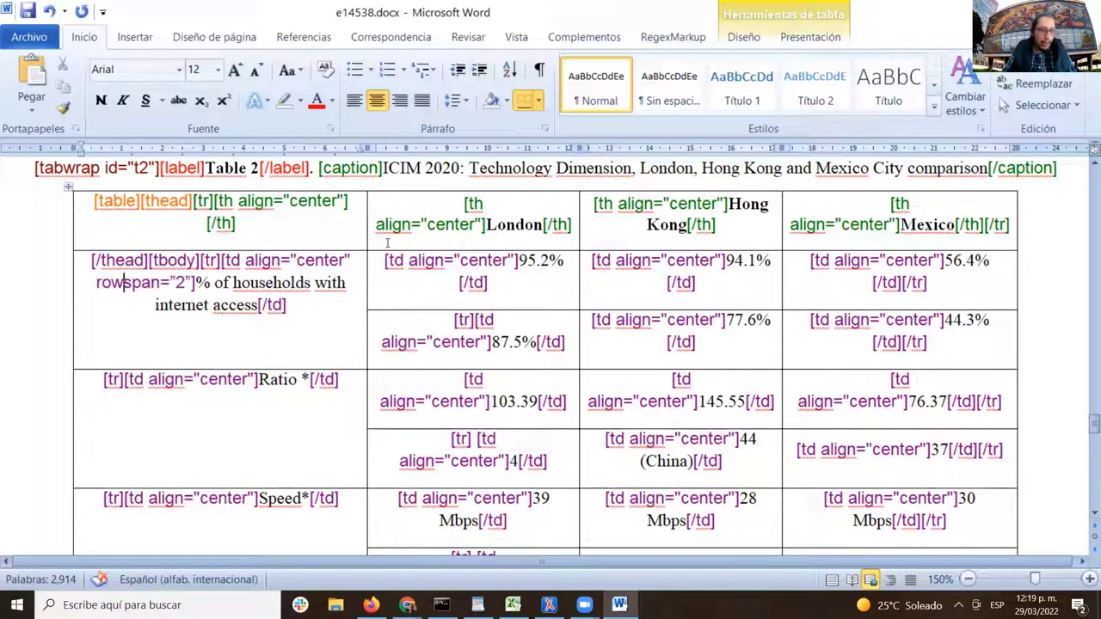
{"action": "key", "text": "Right"}
{"action": "key", "text": "Right"}
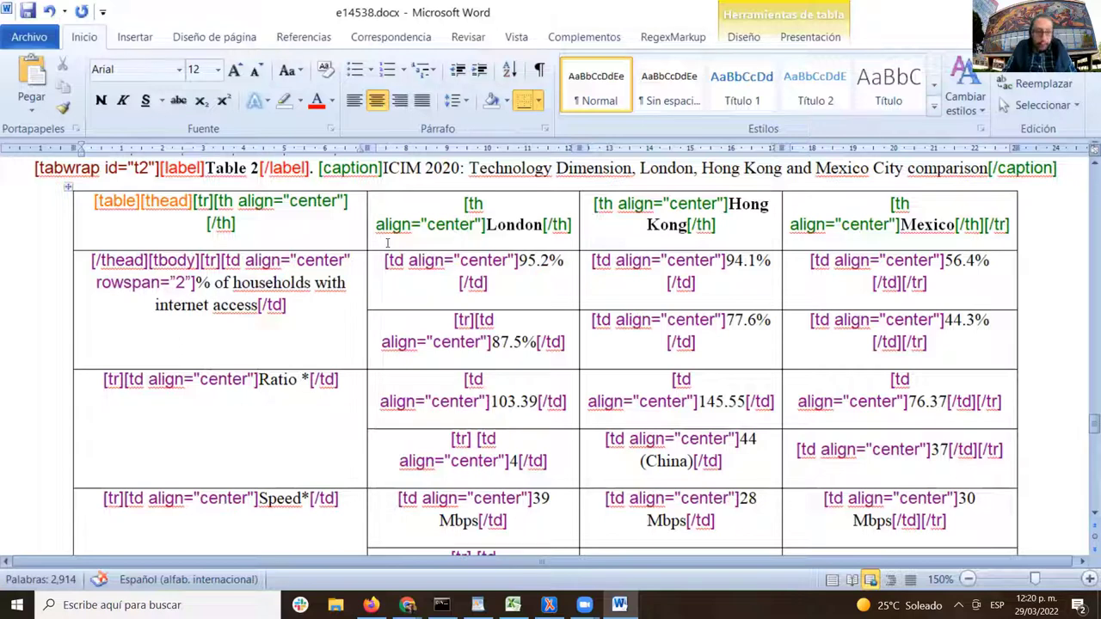
{"action": "key", "text": "Right"}
{"action": "key", "text": "Right"}
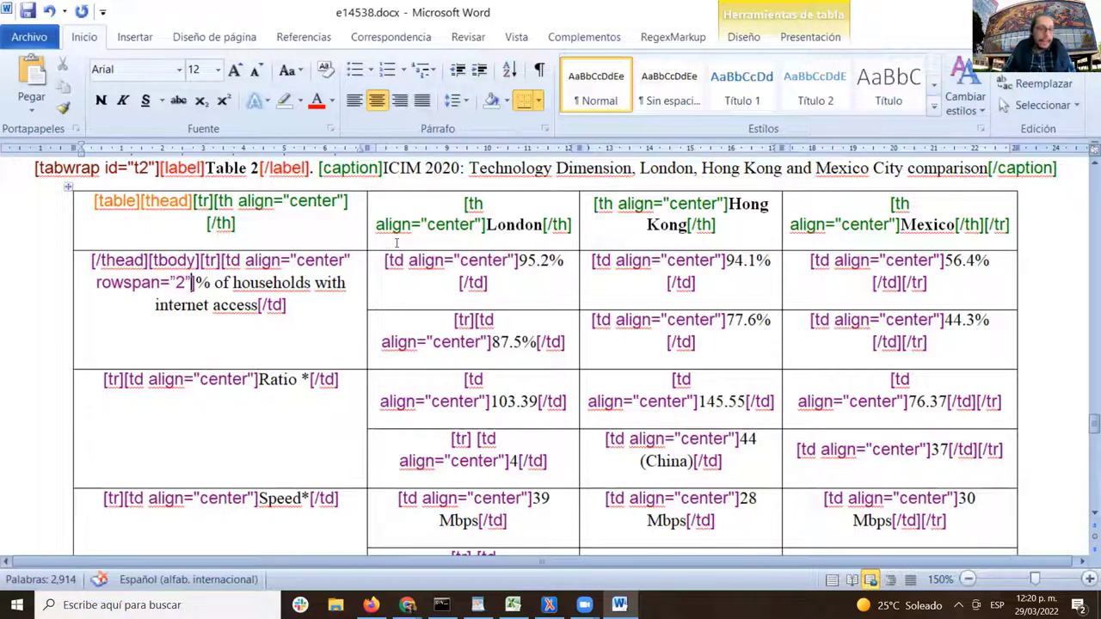
- Copy the rowspan="2" attribute from the % of households cell into the Ratio cell's td tag, after align="center"
{"action": "left_click_drag", "start_coordinate": [91, 260], "coordinate": [312, 325]}
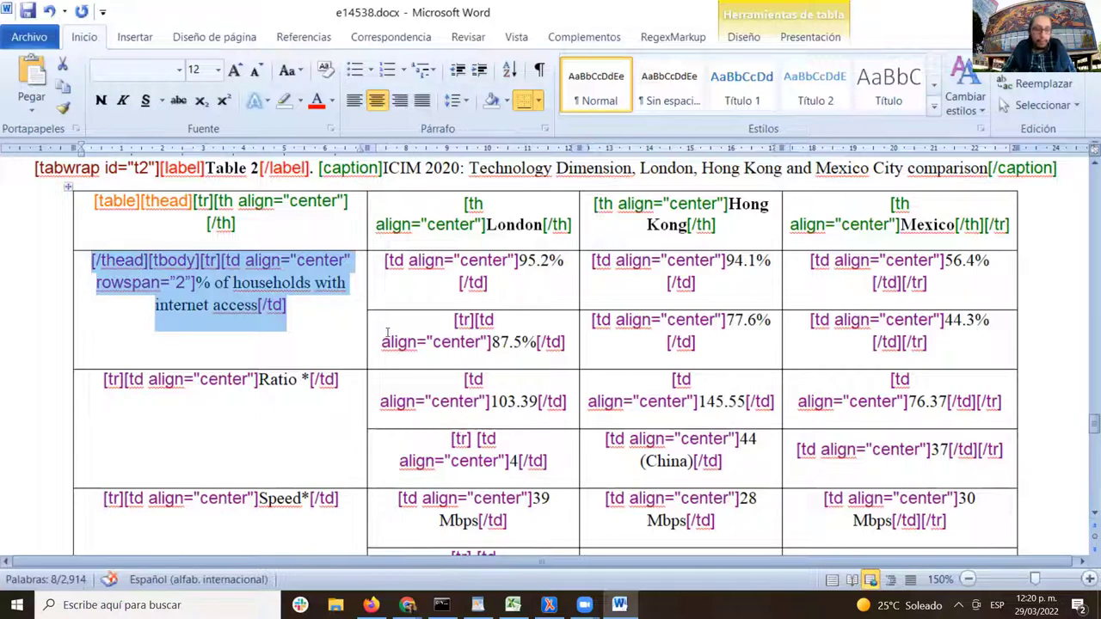
{"action": "left_click", "coordinate": [109, 289]}
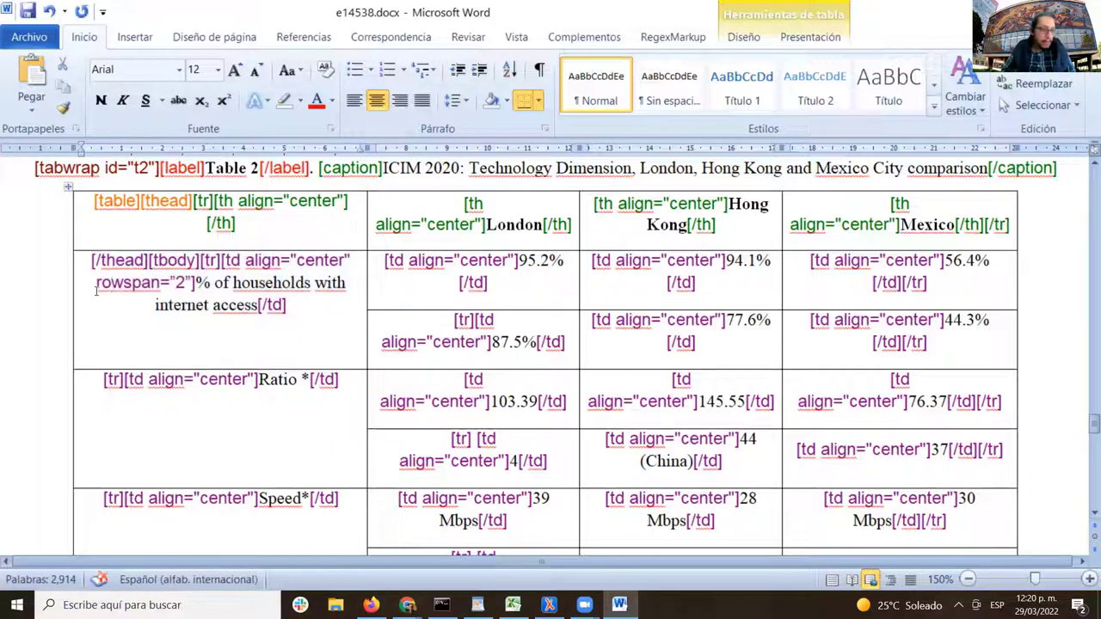
{"action": "left_click_drag", "start_coordinate": [98, 289], "coordinate": [196, 289]}
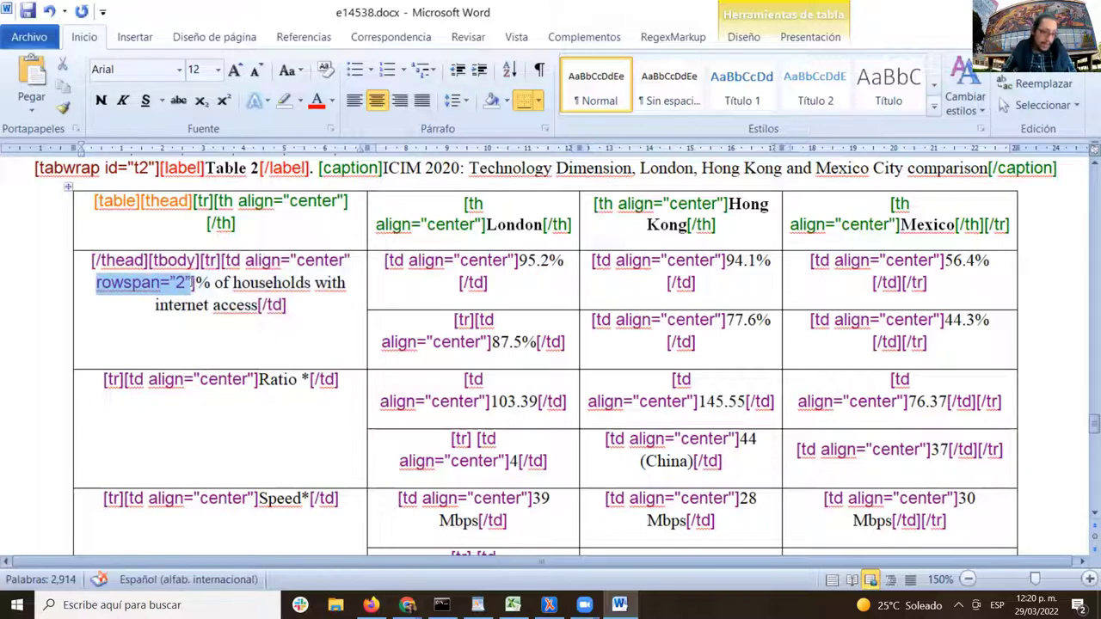
{"action": "left_click_drag", "start_coordinate": [191, 282], "coordinate": [195, 279]}
{"action": "key", "text": "ctrl+c"}
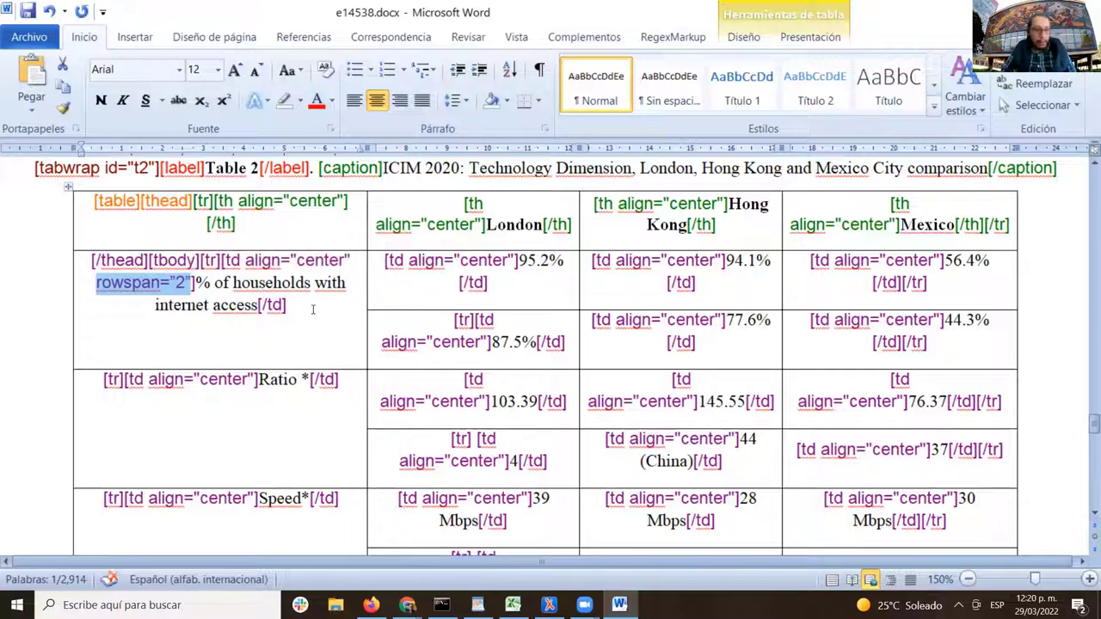
{"action": "scroll", "coordinate": [308, 298], "scroll_direction": "down", "scroll_amount": 1}
{"action": "left_click", "coordinate": [255, 346]}
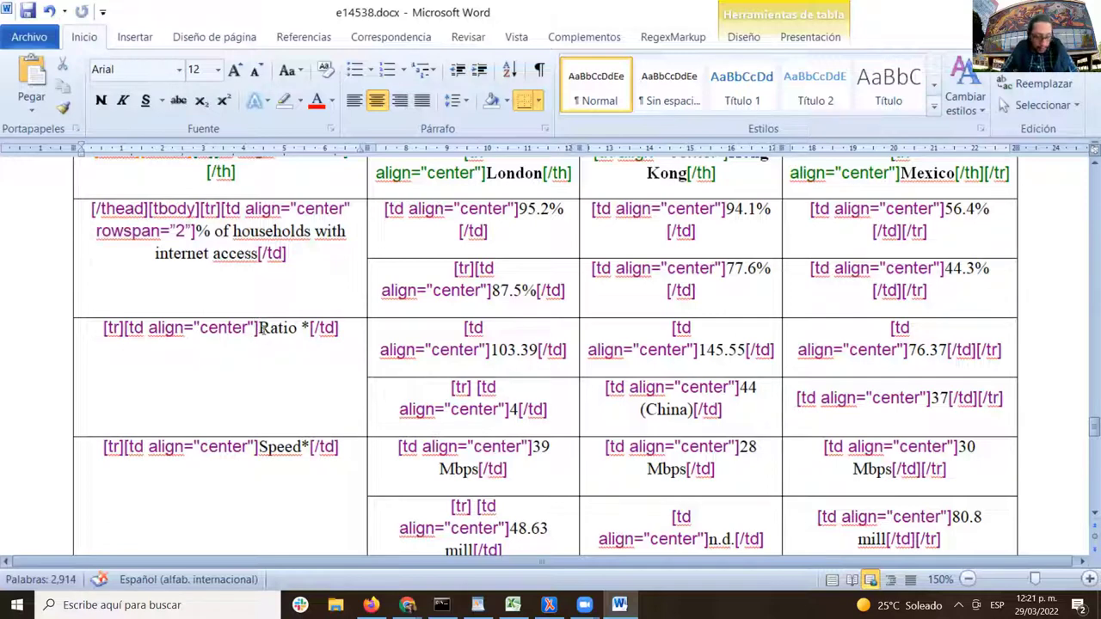
{"action": "key", "text": "ctrl+v"}
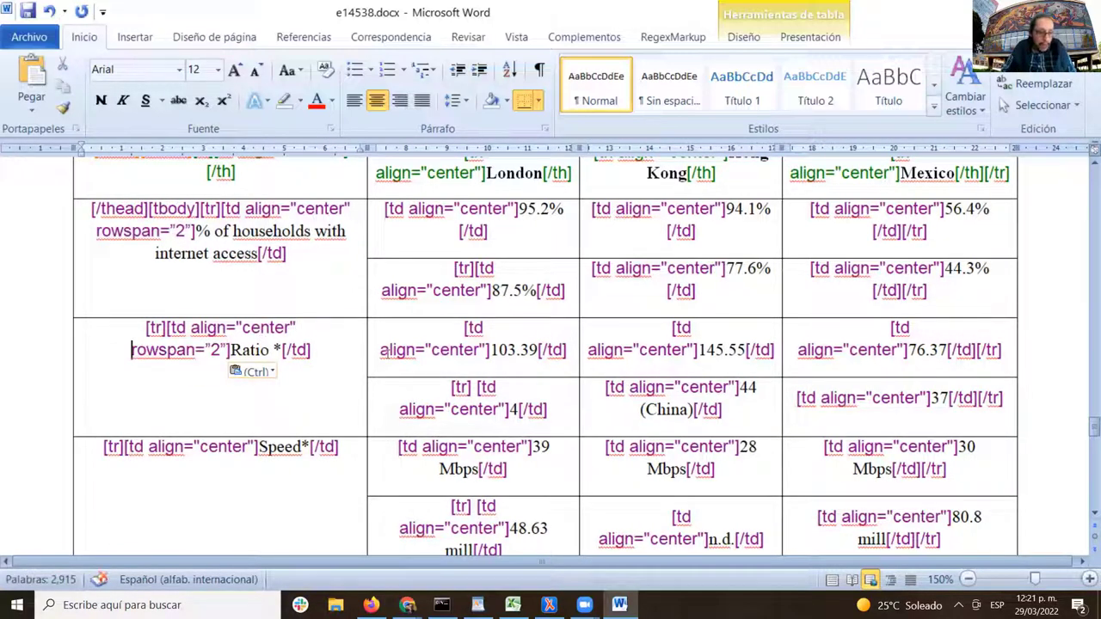
{"action": "left_click", "coordinate": [297, 328]}
{"action": "key", "text": "Right"}
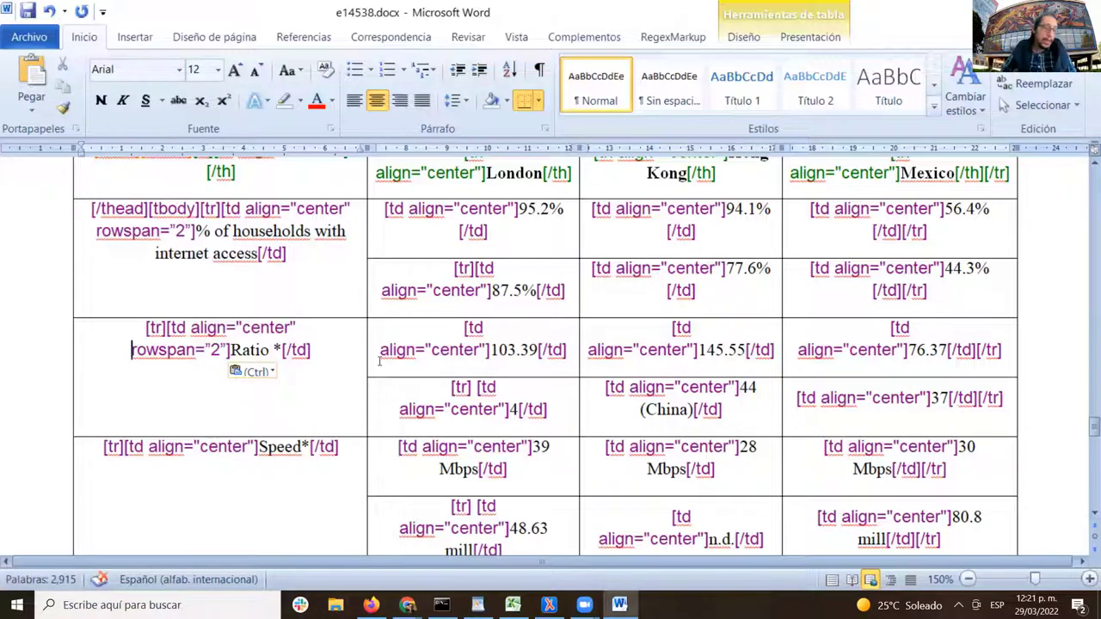
{"action": "scroll", "coordinate": [330, 328], "scroll_direction": "down", "scroll_amount": 2}
{"action": "scroll", "coordinate": [330, 325], "scroll_direction": "up", "scroll_amount": 2}
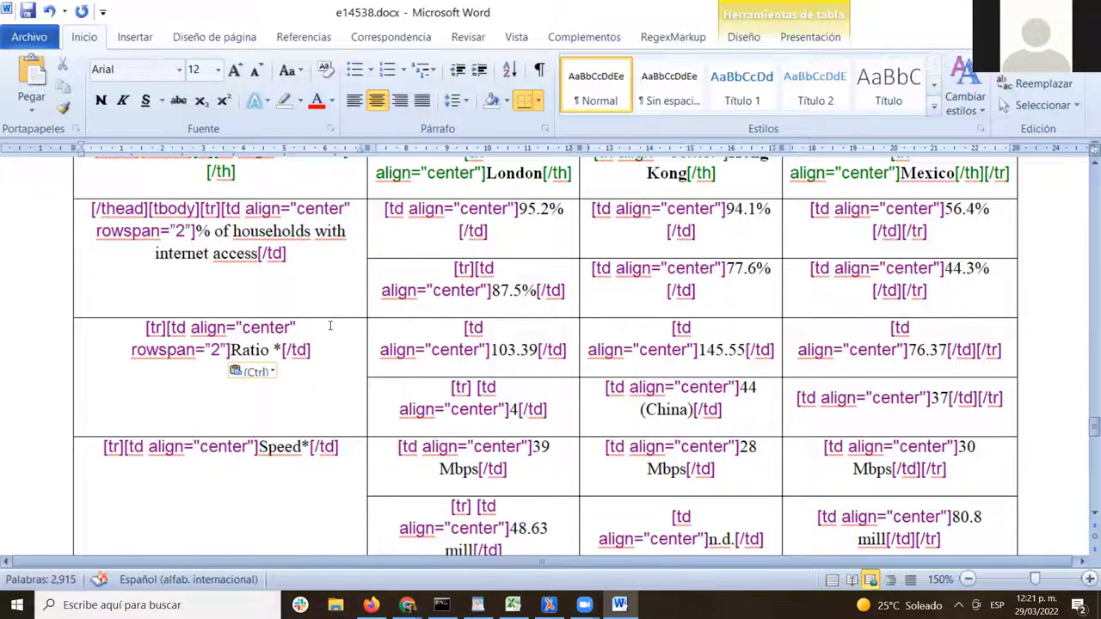
{"action": "scroll", "coordinate": [330, 325], "scroll_direction": "down", "scroll_amount": 1}
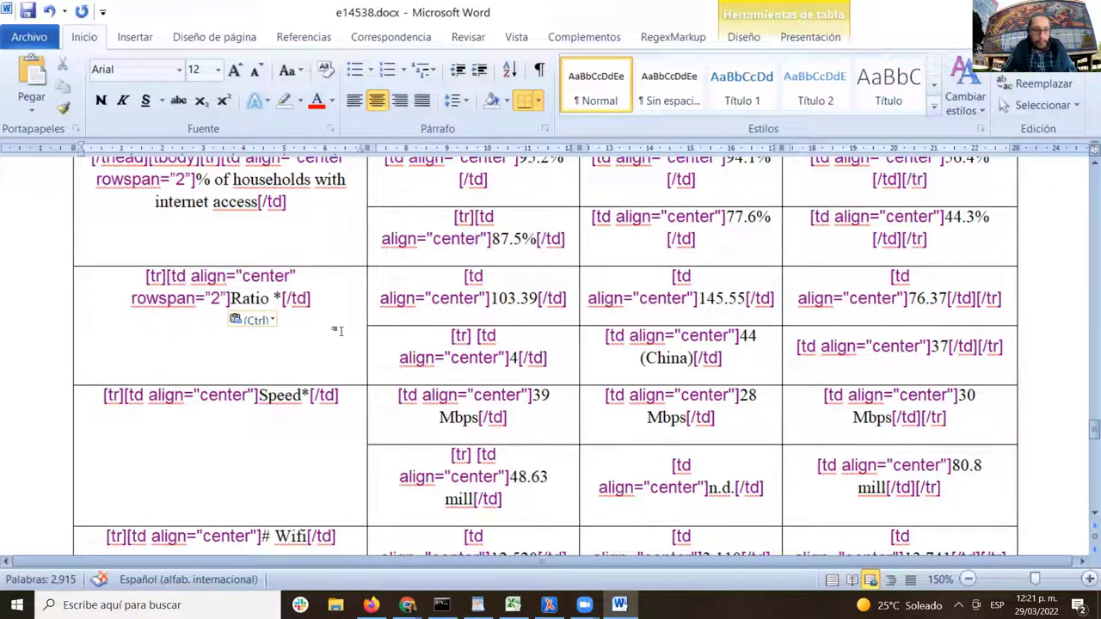
{"action": "scroll", "coordinate": [338, 354], "scroll_direction": "up", "scroll_amount": 2}
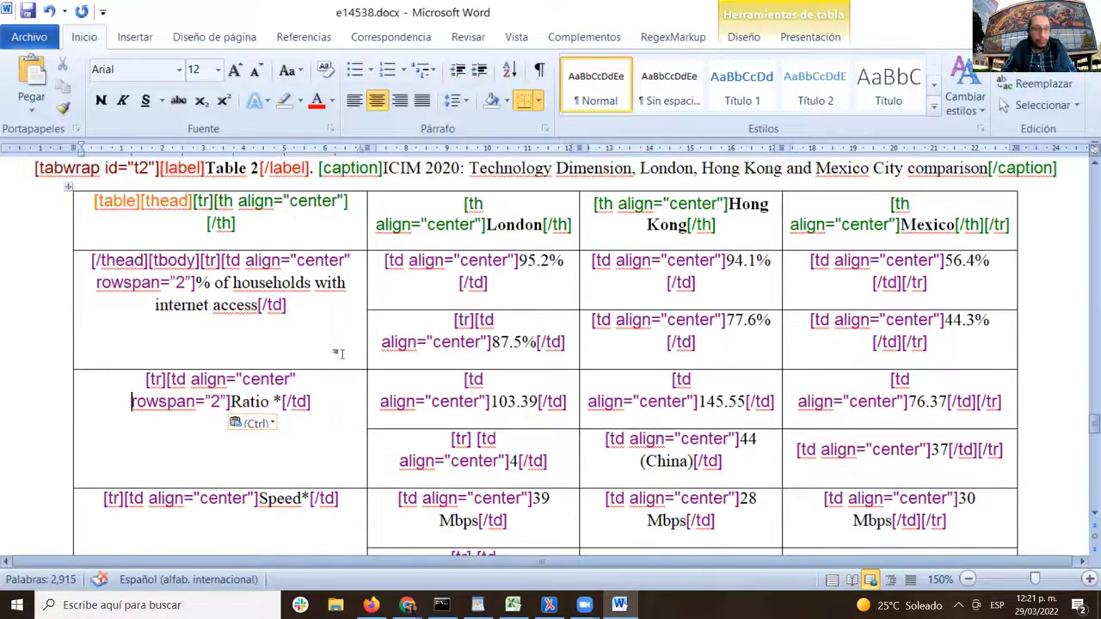
- Add the rowspan="2" attribute to the opening td tag of the Speed* cell in Table 2
{"action": "scroll", "coordinate": [341, 355], "scroll_direction": "down", "scroll_amount": 1}
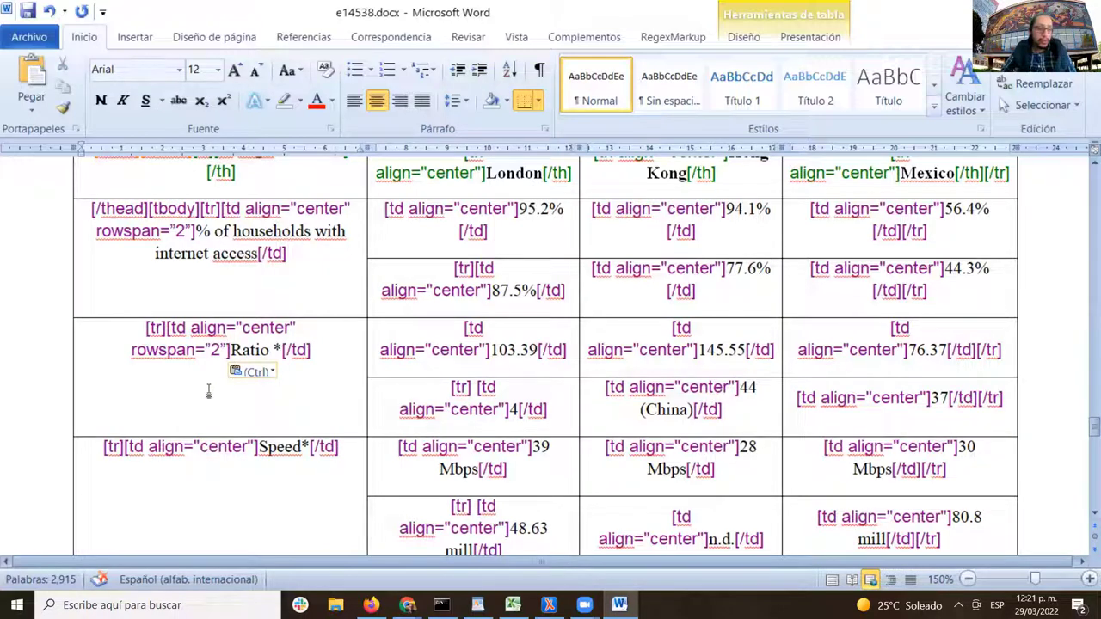
{"action": "scroll", "coordinate": [328, 350], "scroll_direction": "down", "scroll_amount": 1}
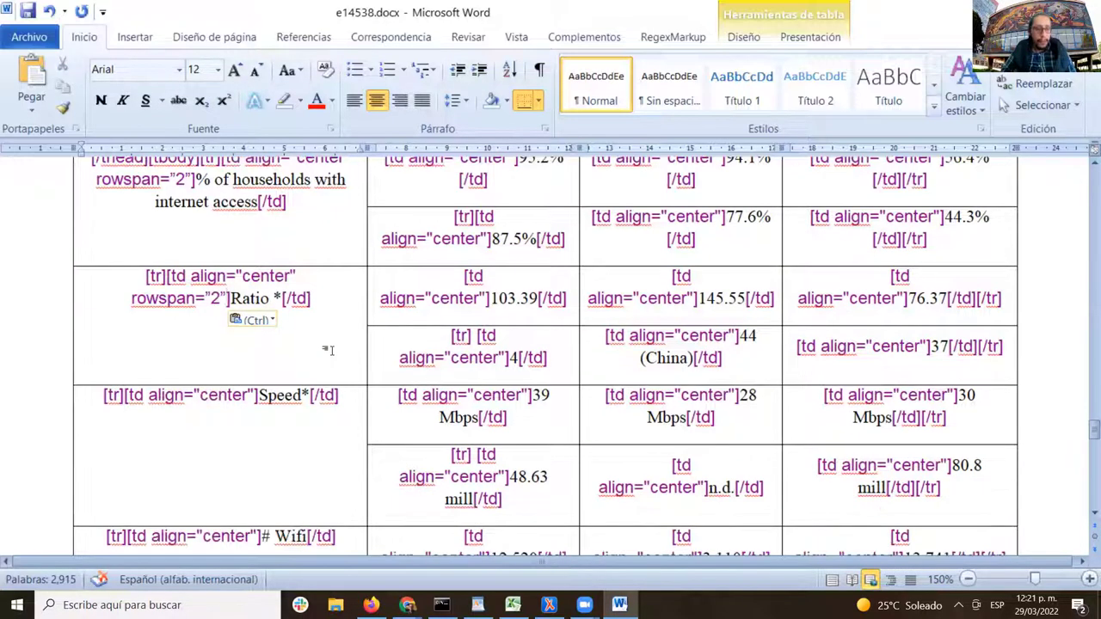
{"action": "scroll", "coordinate": [328, 350], "scroll_direction": "down", "scroll_amount": 1}
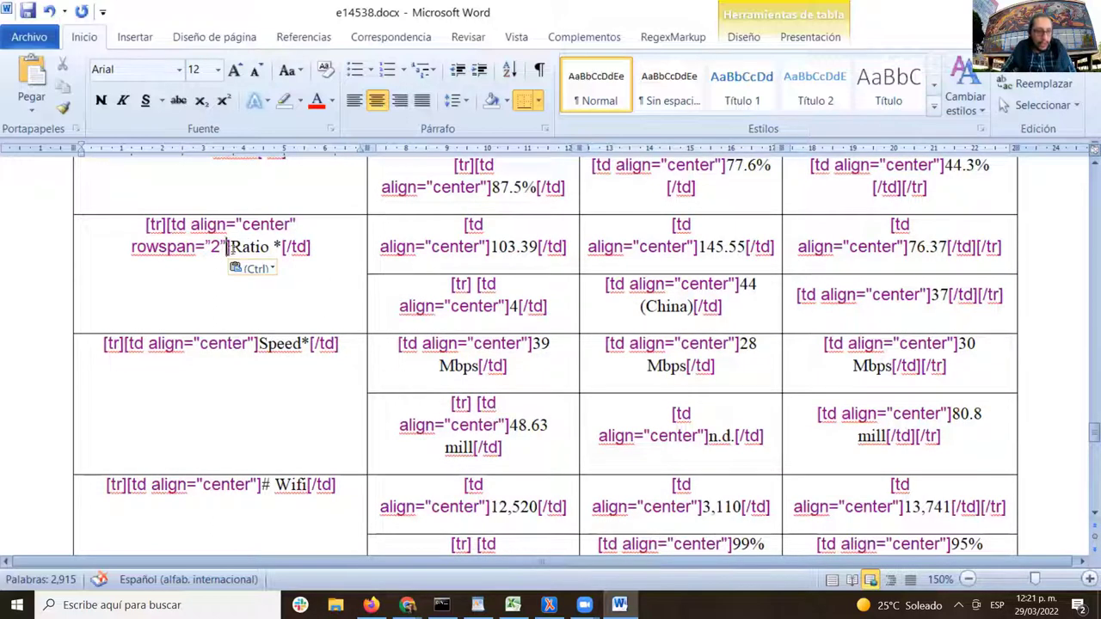
{"action": "left_click", "coordinate": [255, 344]}
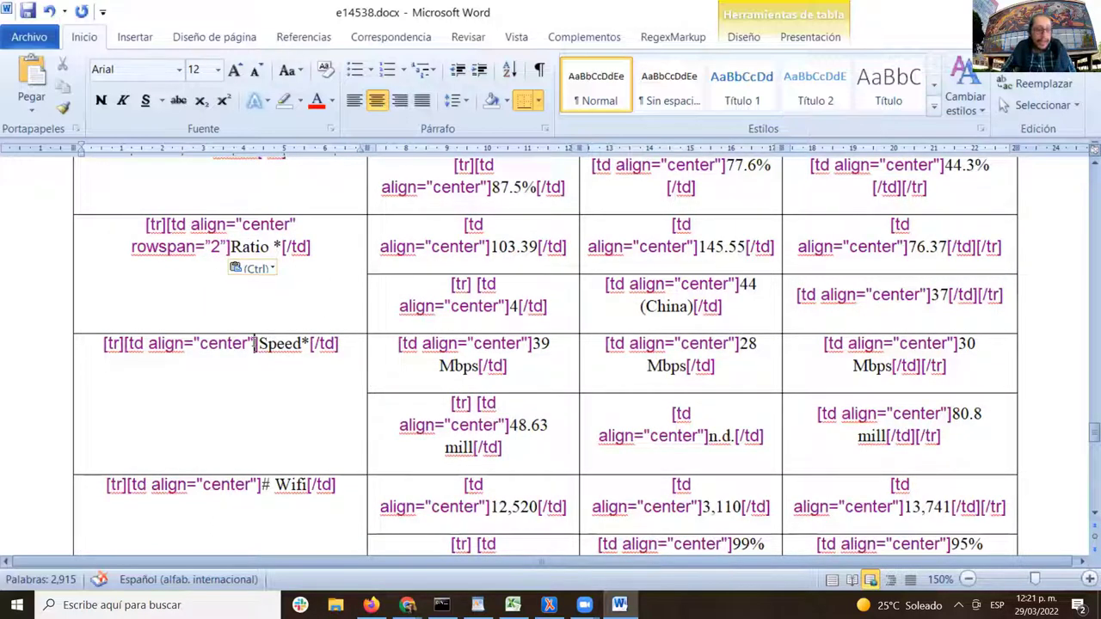
{"action": "key", "text": "ctrl+v"}
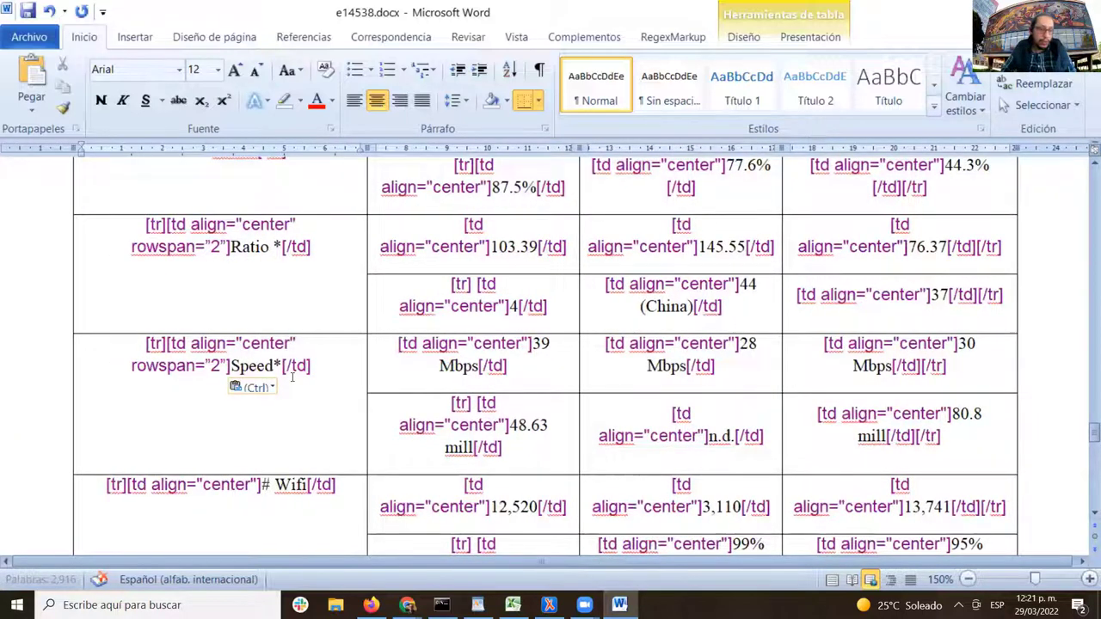
- Insert rowspan="2" into the opening td tag of the # Wifi cell in Table 2
{"action": "scroll", "coordinate": [292, 376], "scroll_direction": "down", "scroll_amount": 1}
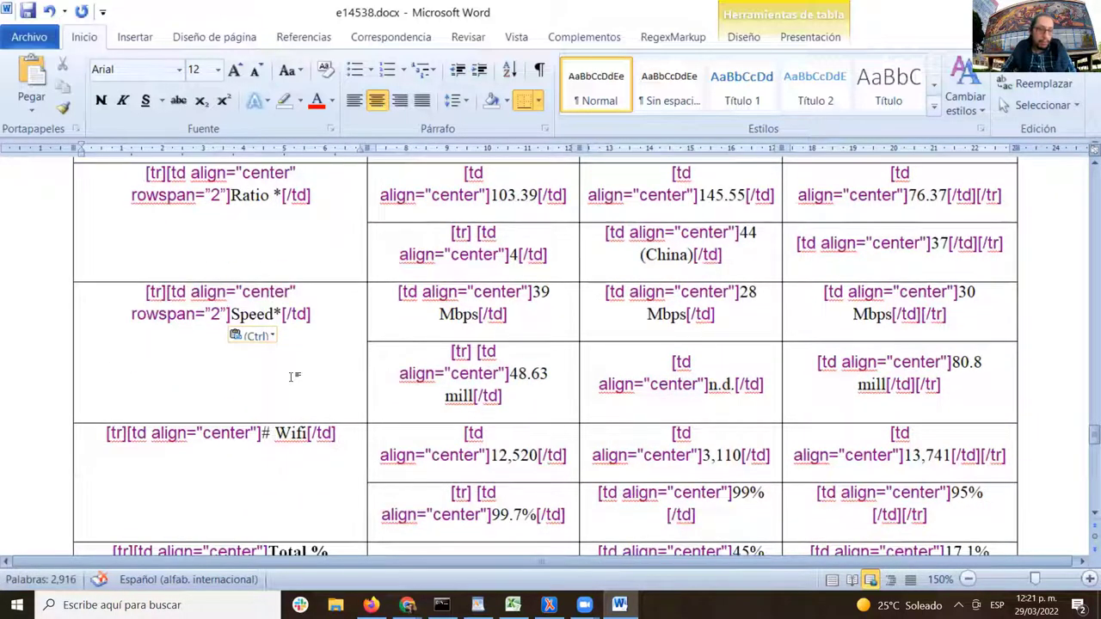
{"action": "scroll", "coordinate": [292, 376], "scroll_direction": "down", "scroll_amount": 1}
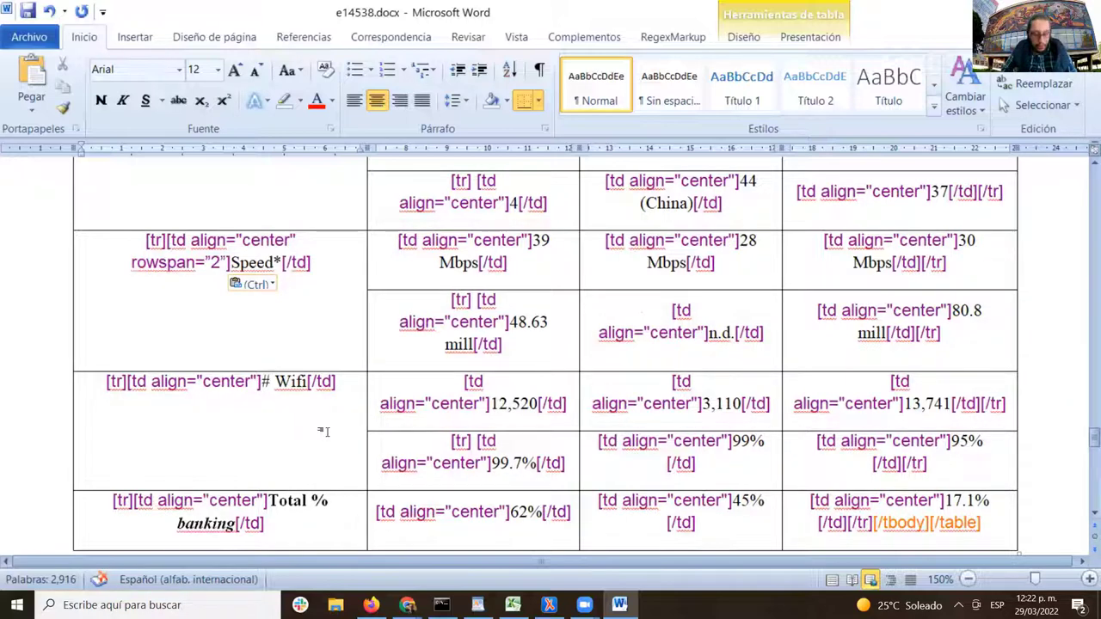
{"action": "key", "text": "ctrl+v"}
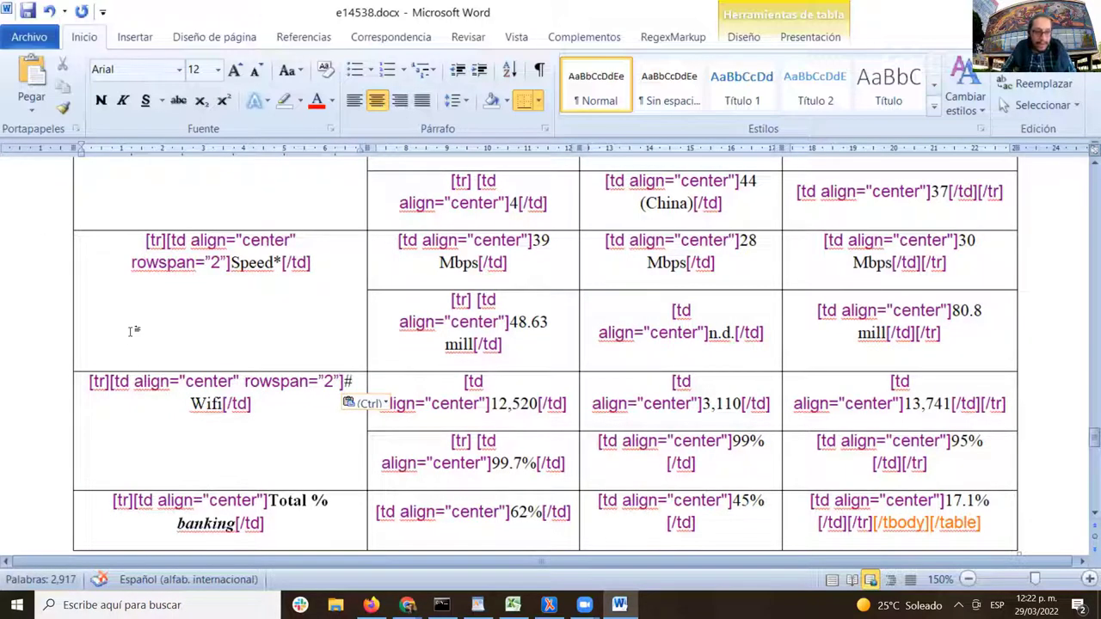
- Check the rowspan attribute in the # Wifi cell and review the markup of Table 2 from its caption to its footnotes
{"action": "scroll", "coordinate": [178, 388], "scroll_direction": "down", "scroll_amount": 2}
{"action": "scroll", "coordinate": [179, 370], "scroll_direction": "up", "scroll_amount": 1}
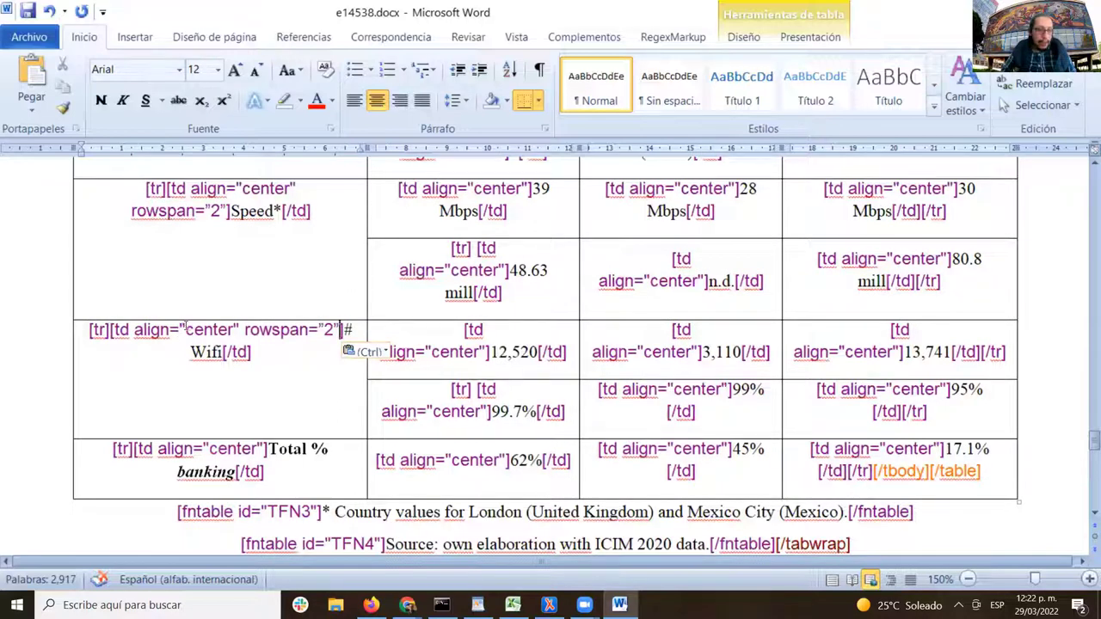
{"action": "left_click_drag", "start_coordinate": [242, 331], "coordinate": [342, 330]}
{"action": "left_click", "coordinate": [246, 334]}
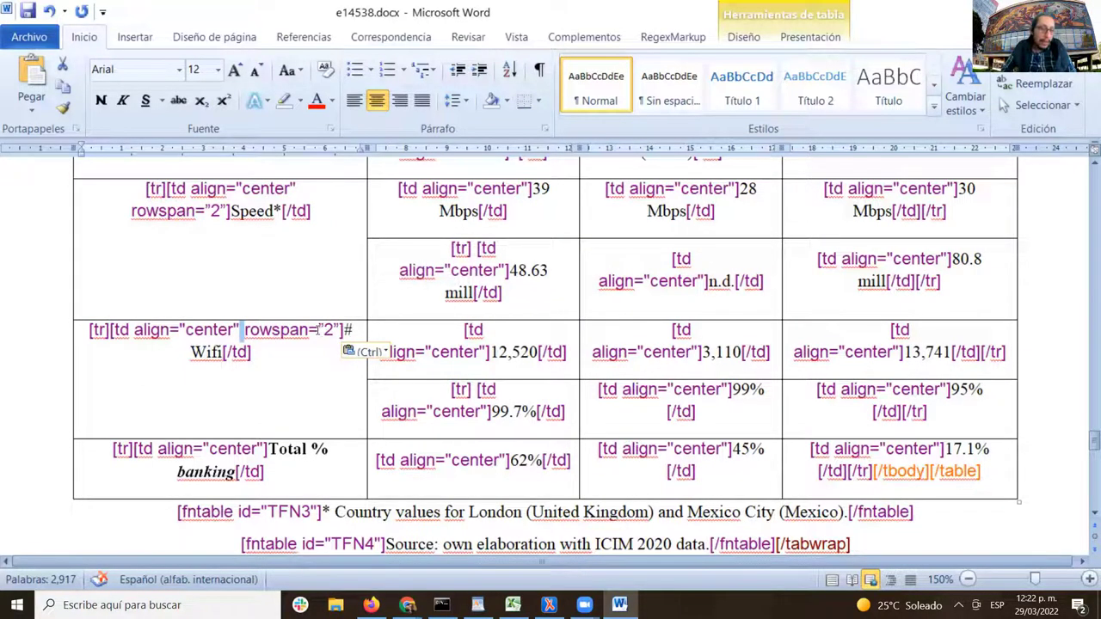
{"action": "double_click", "coordinate": [334, 329]}
{"action": "left_click", "coordinate": [263, 351]}
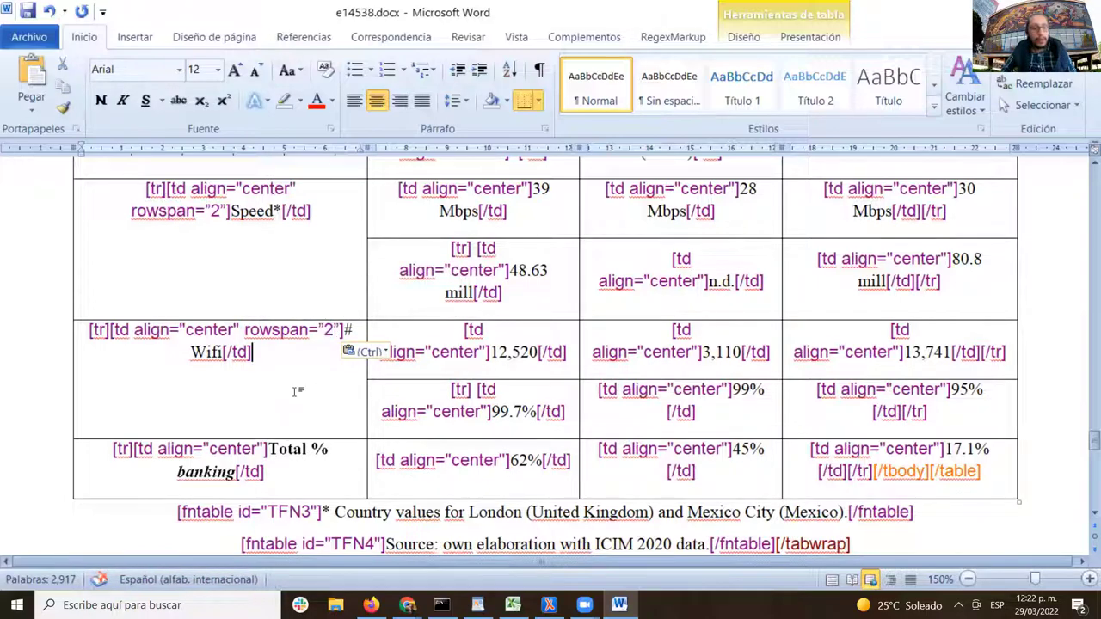
{"action": "scroll", "coordinate": [296, 392], "scroll_direction": "up", "scroll_amount": 3}
{"action": "scroll", "coordinate": [296, 393], "scroll_direction": "up", "scroll_amount": 5}
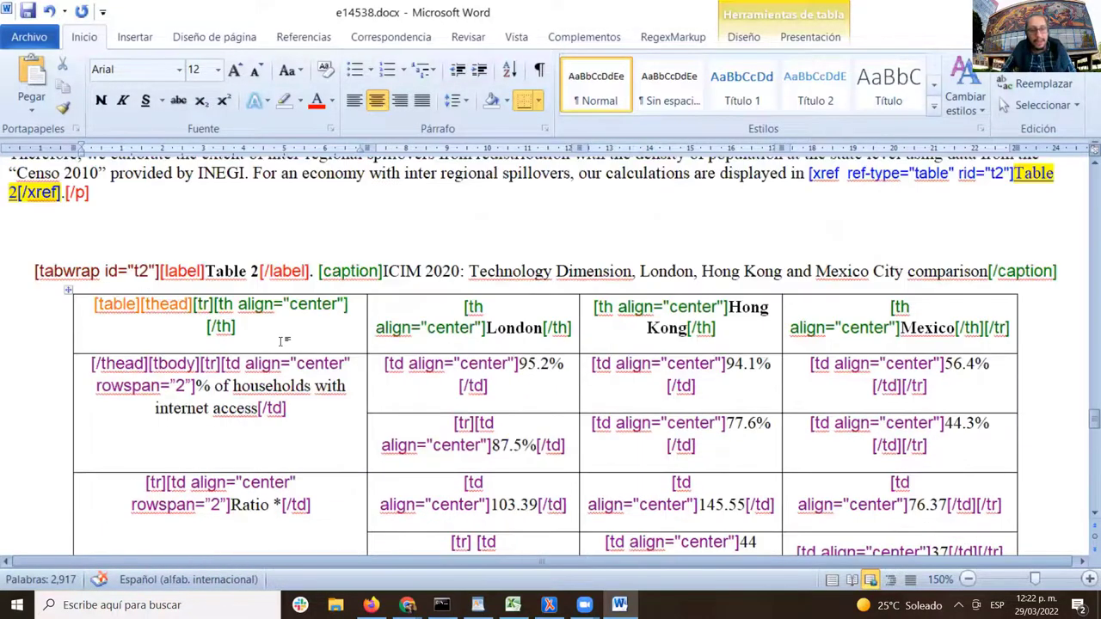
{"action": "scroll", "coordinate": [284, 341], "scroll_direction": "down", "scroll_amount": 10}
{"action": "scroll", "coordinate": [287, 298], "scroll_direction": "down", "scroll_amount": 5}
{"action": "scroll", "coordinate": [293, 318], "scroll_direction": "up", "scroll_amount": 6}
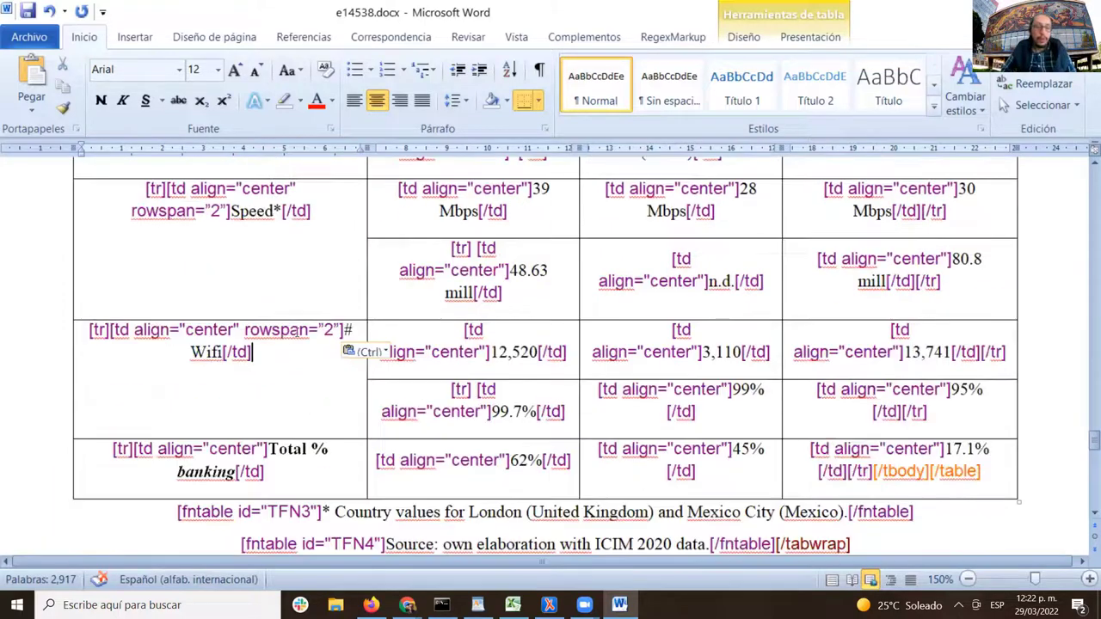
{"action": "scroll", "coordinate": [295, 329], "scroll_direction": "down", "scroll_amount": 3}
{"action": "scroll", "coordinate": [297, 329], "scroll_direction": "up", "scroll_amount": 3}
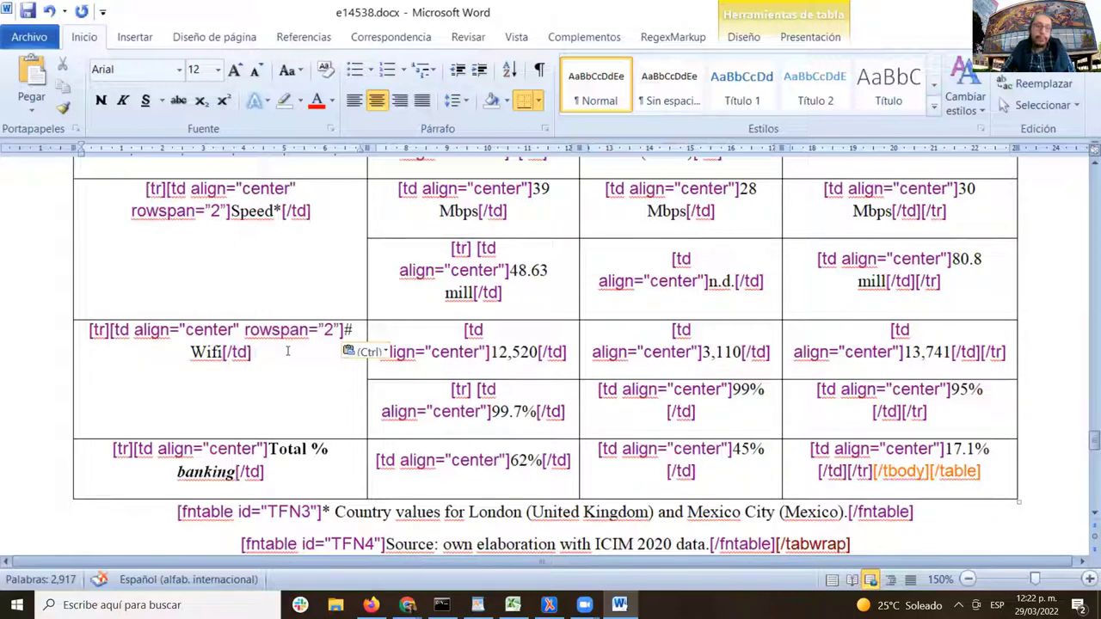
{"action": "scroll", "coordinate": [289, 353], "scroll_direction": "down", "scroll_amount": 3}
{"action": "scroll", "coordinate": [290, 360], "scroll_direction": "up", "scroll_amount": 2}
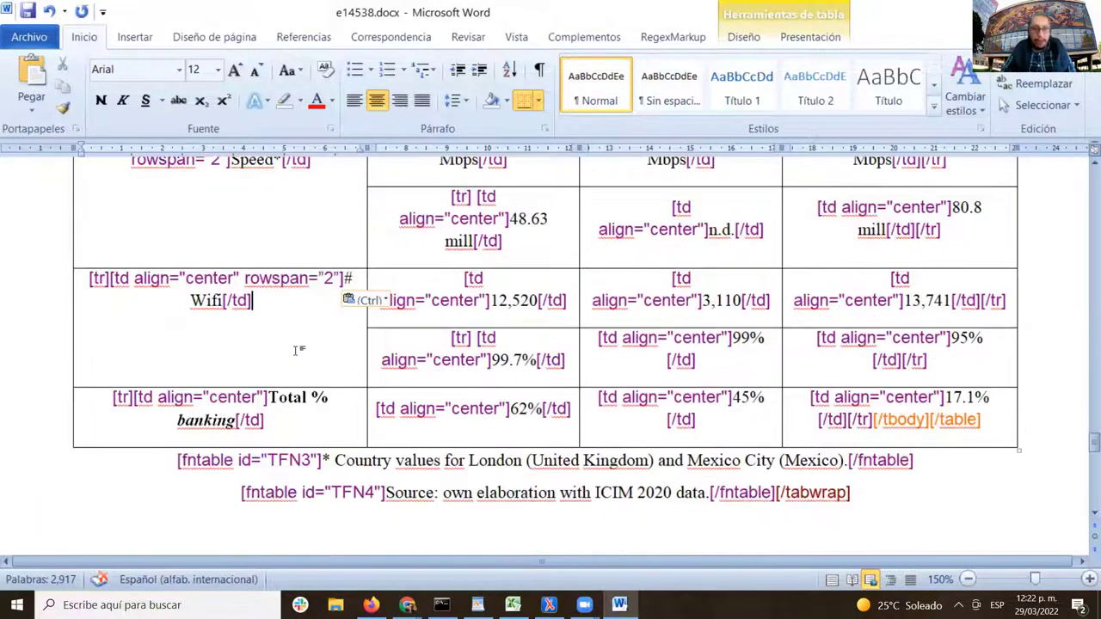
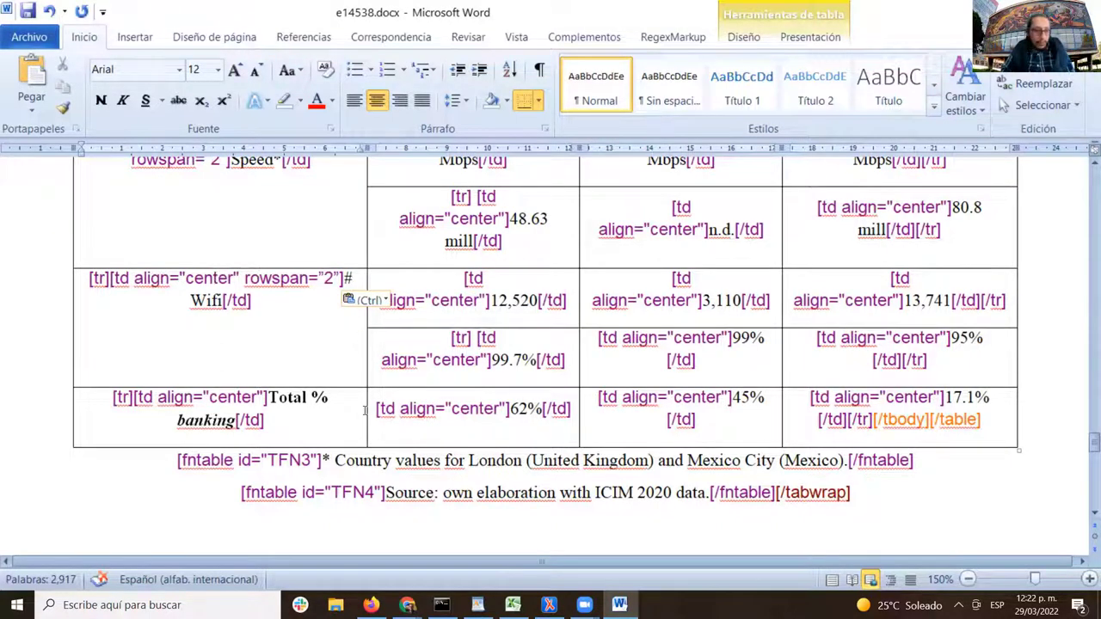
- Save the document with the updated Table 2 markup
{"action": "scroll", "coordinate": [364, 410], "scroll_direction": "up", "scroll_amount": 2}
{"action": "scroll", "coordinate": [258, 345], "scroll_direction": "down", "scroll_amount": 1}
{"action": "left_click", "coordinate": [27, 11]}
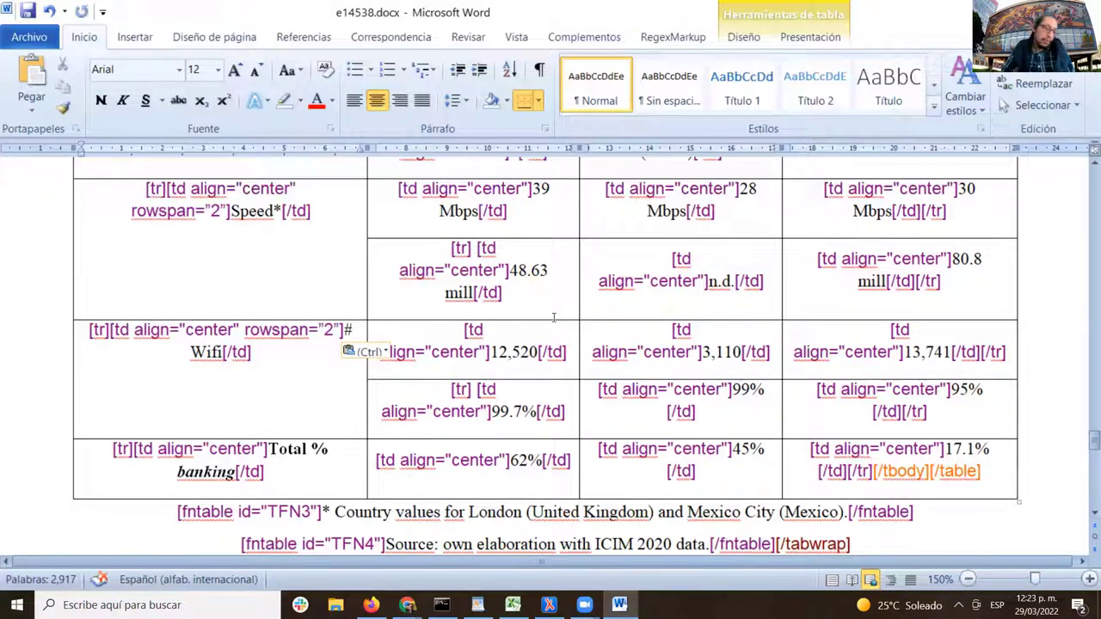
- Examine the section 4 text, the reference list, and the existing tags of Table 3, its caption and its notes
{"action": "scroll", "coordinate": [553, 315], "scroll_direction": "up", "scroll_amount": 5}
{"action": "scroll", "coordinate": [553, 344], "scroll_direction": "down", "scroll_amount": 6}
{"action": "scroll", "coordinate": [553, 355], "scroll_direction": "down", "scroll_amount": 3}
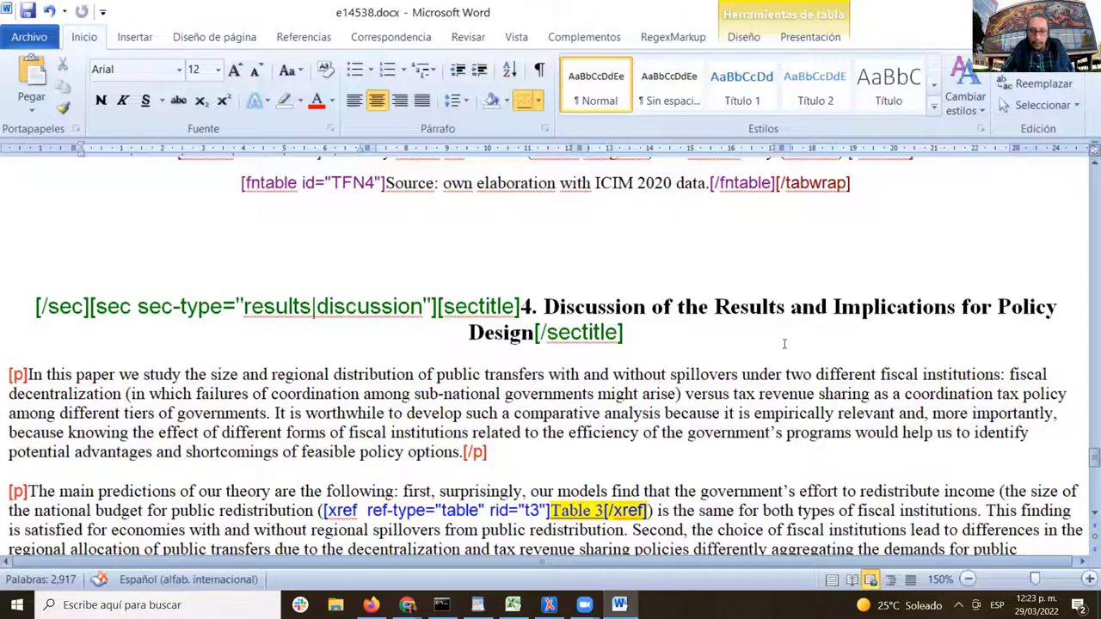
{"action": "scroll", "coordinate": [784, 344], "scroll_direction": "down", "scroll_amount": 4}
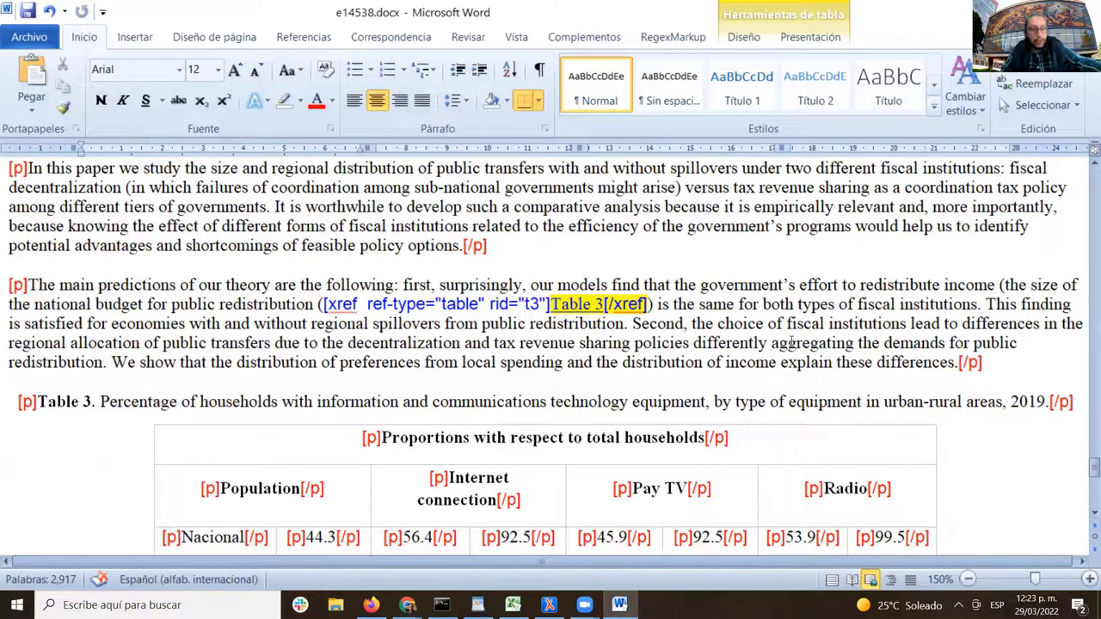
{"action": "scroll", "coordinate": [695, 351], "scroll_direction": "up", "scroll_amount": 4}
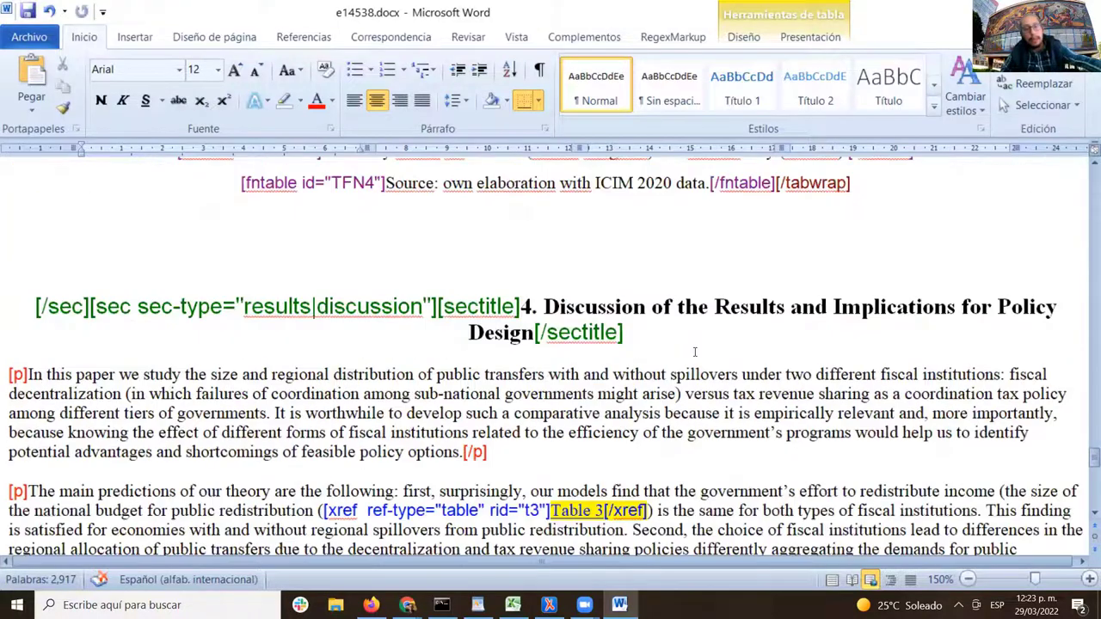
{"action": "scroll", "coordinate": [696, 352], "scroll_direction": "down", "scroll_amount": 2}
{"action": "scroll", "coordinate": [694, 354], "scroll_direction": "down", "scroll_amount": 4}
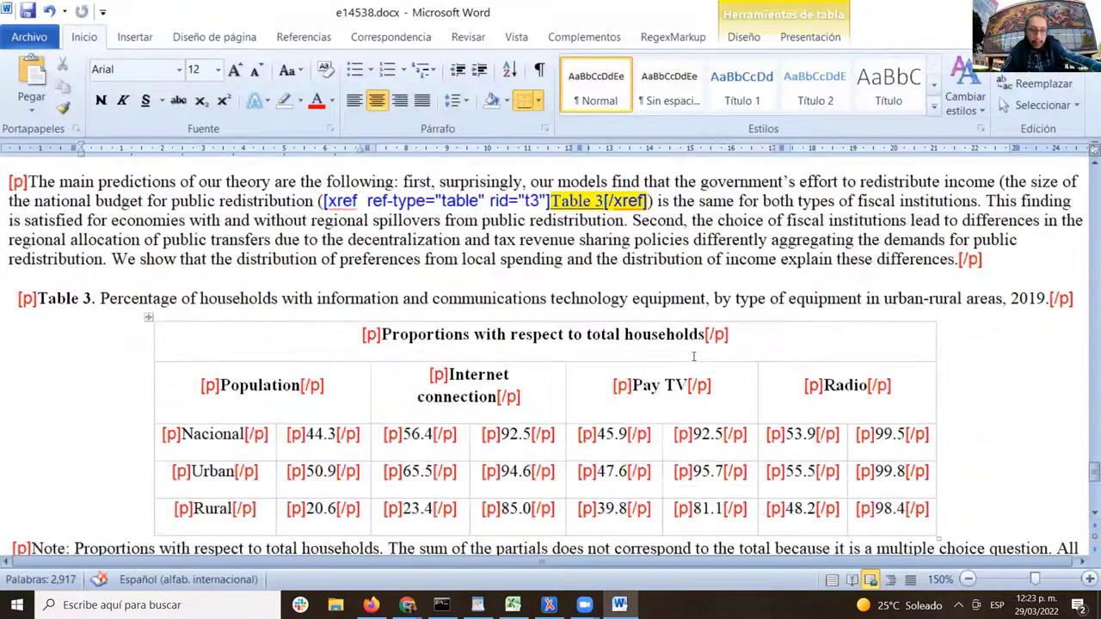
{"action": "scroll", "coordinate": [693, 356], "scroll_direction": "down", "scroll_amount": 12}
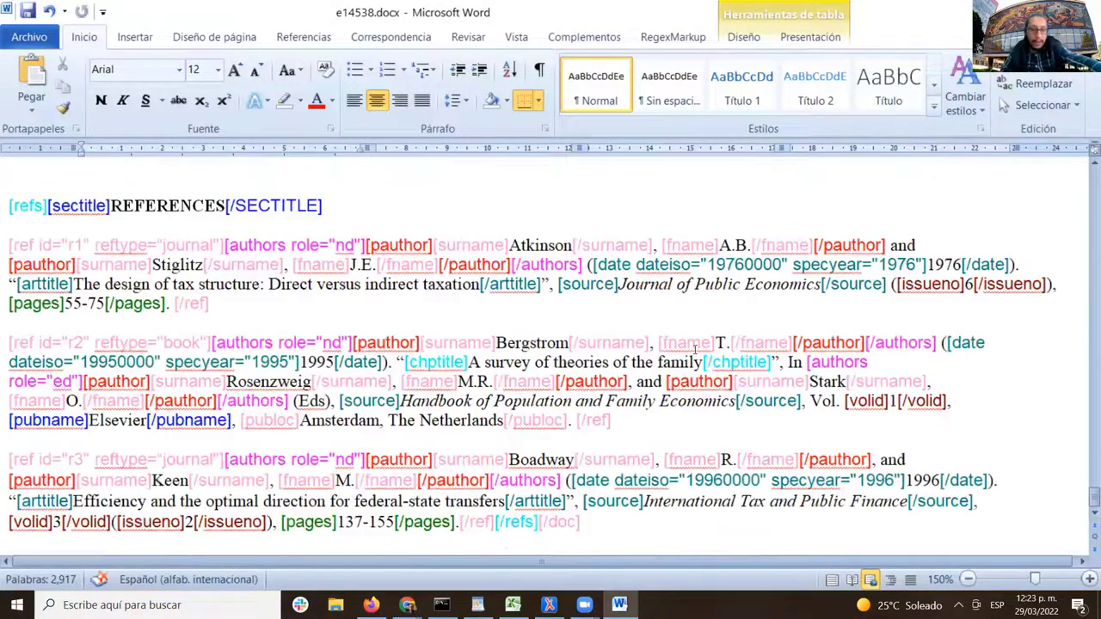
{"action": "scroll", "coordinate": [695, 348], "scroll_direction": "up", "scroll_amount": 10}
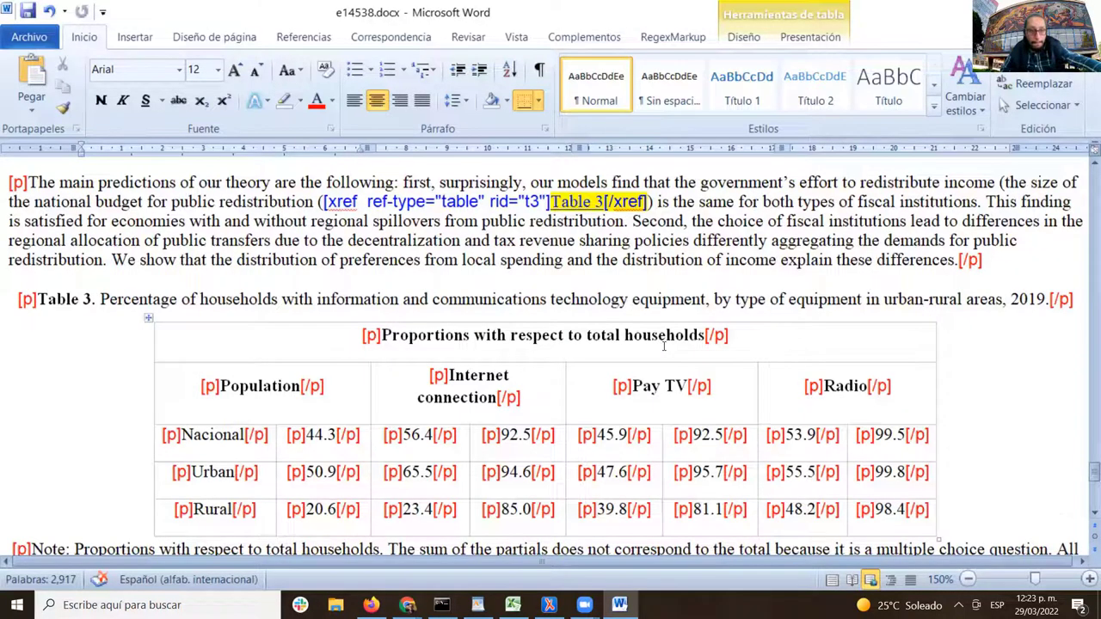
{"action": "scroll", "coordinate": [663, 346], "scroll_direction": "up", "scroll_amount": 2}
{"action": "scroll", "coordinate": [664, 346], "scroll_direction": "down", "scroll_amount": 3}
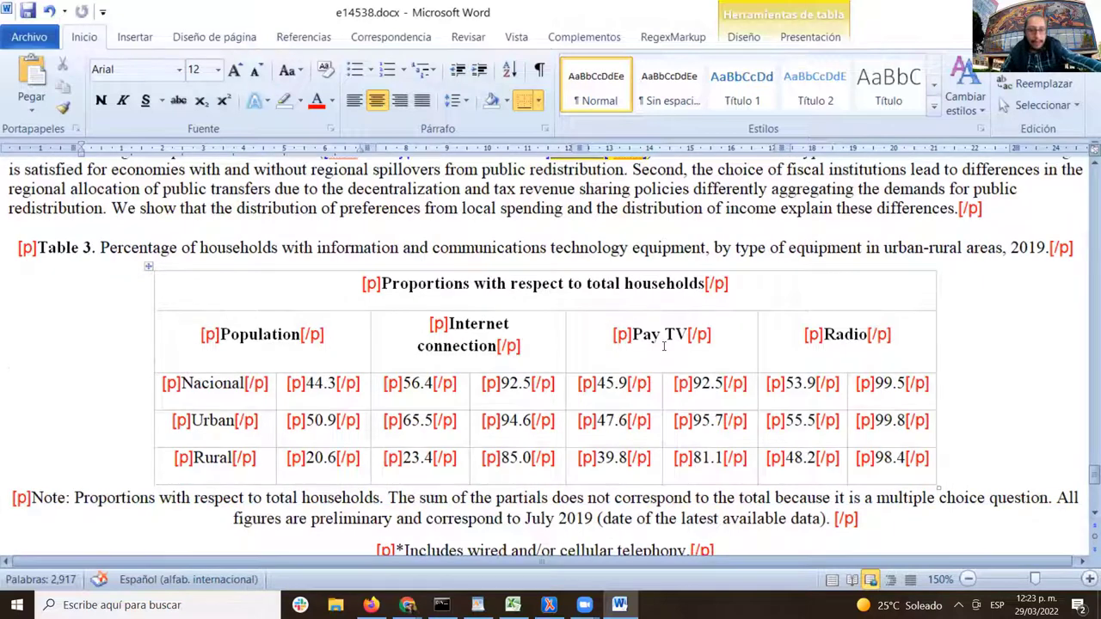
{"action": "scroll", "coordinate": [675, 348], "scroll_direction": "down", "scroll_amount": 1}
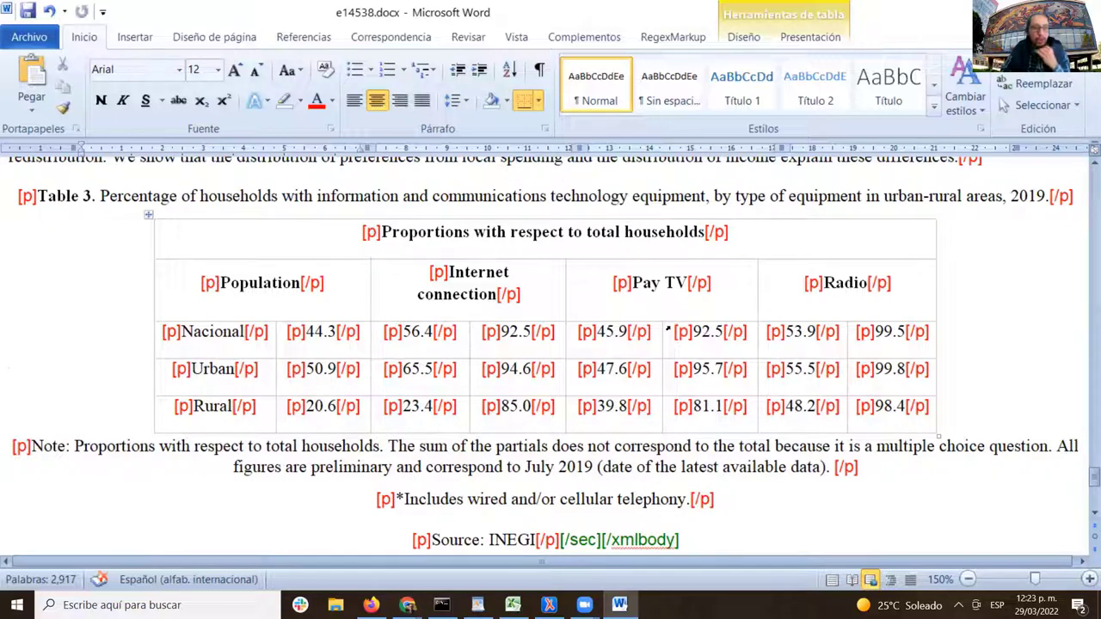
- Wrap Table 3, from its caption through the Source: INEGI note, in a tabwrap tag with id t3
{"action": "left_click", "coordinate": [529, 368]}
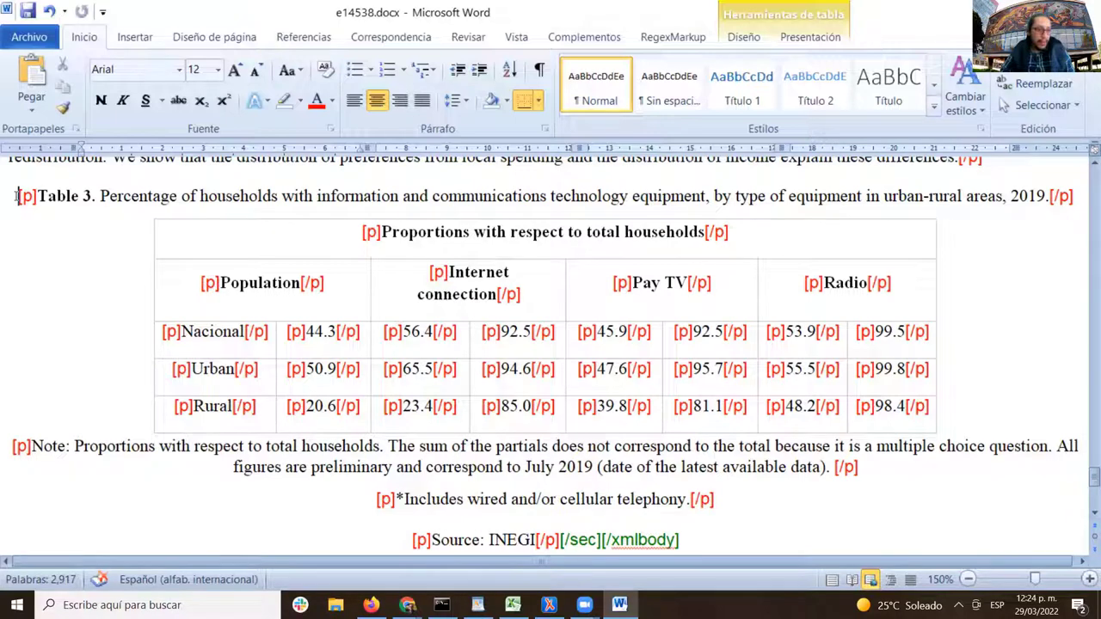
{"action": "left_click_drag", "start_coordinate": [15, 195], "coordinate": [561, 544]}
{"action": "scroll", "coordinate": [555, 362], "scroll_direction": "down", "scroll_amount": 3}
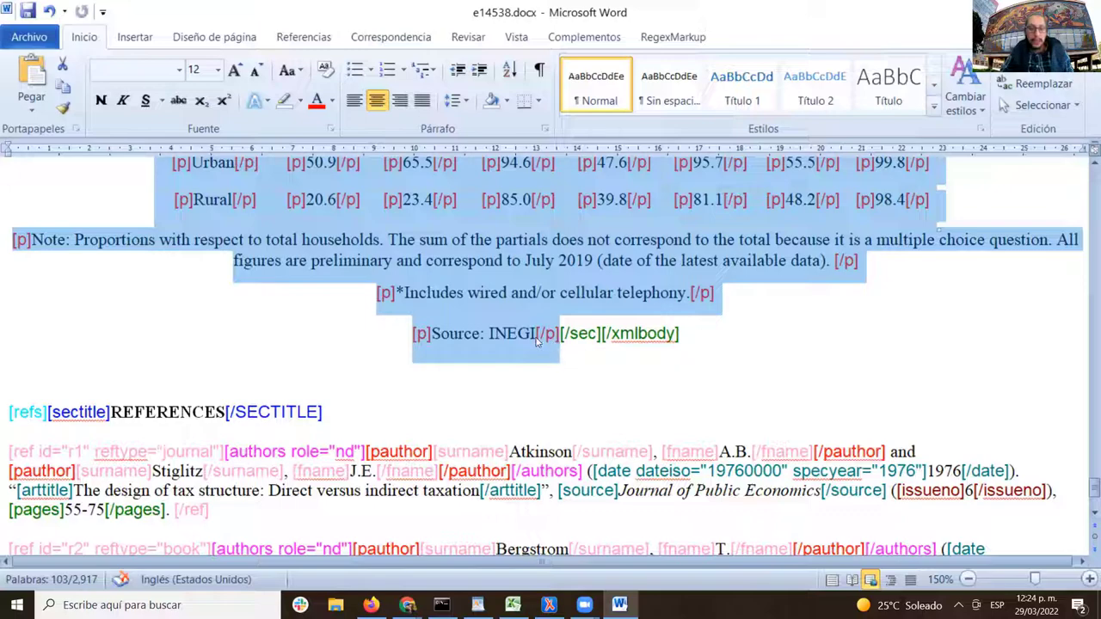
{"action": "scroll", "coordinate": [559, 348], "scroll_direction": "up", "scroll_amount": 5}
{"action": "scroll", "coordinate": [590, 360], "scroll_direction": "down", "scroll_amount": 3}
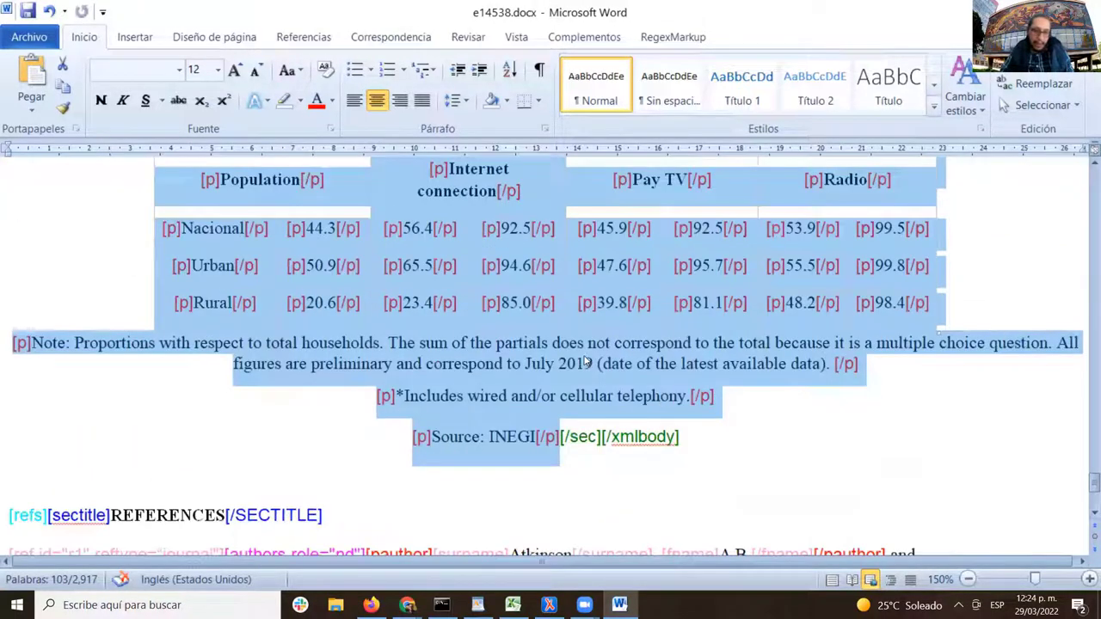
{"action": "scroll", "coordinate": [590, 360], "scroll_direction": "up", "scroll_amount": 1}
{"action": "scroll", "coordinate": [592, 343], "scroll_direction": "up", "scroll_amount": 1}
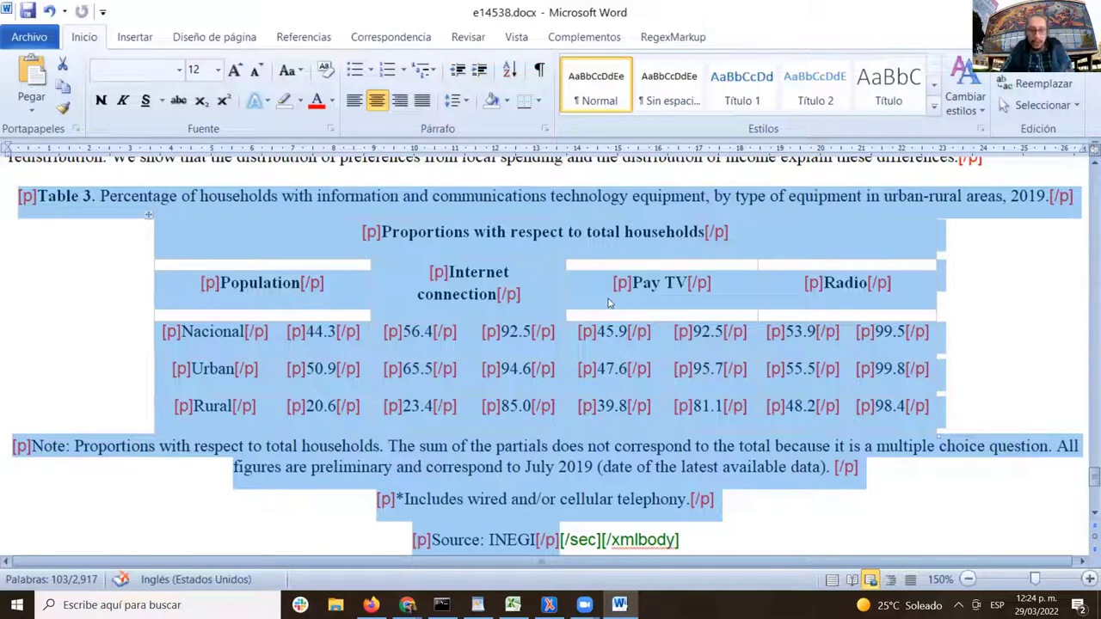
{"action": "left_click", "coordinate": [592, 47]}
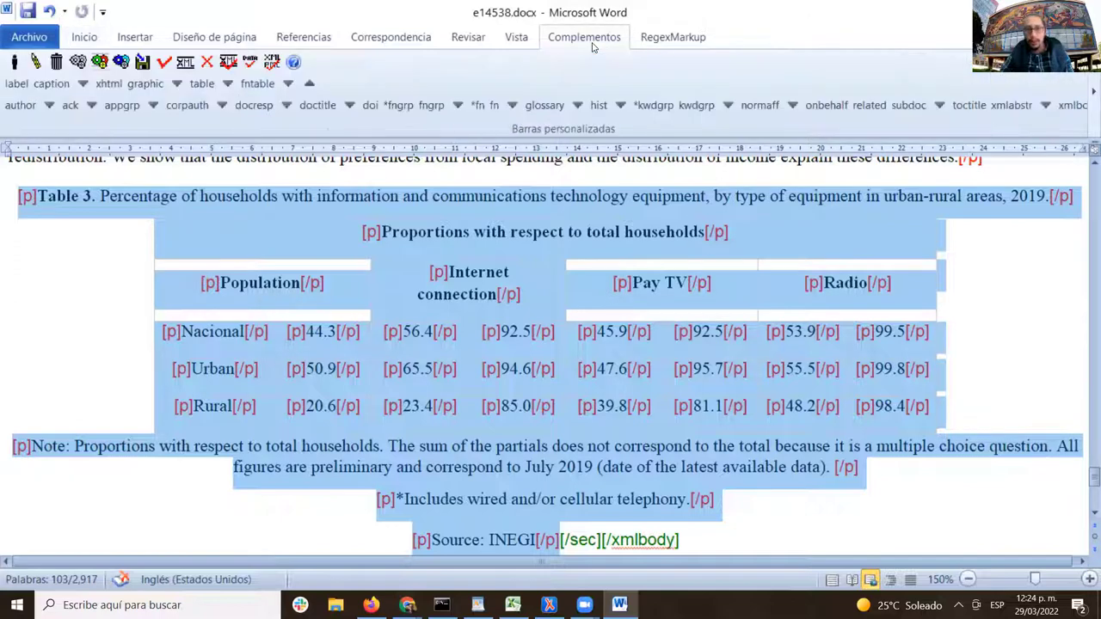
{"action": "left_click", "coordinate": [310, 85]}
{"action": "left_click", "coordinate": [310, 84]}
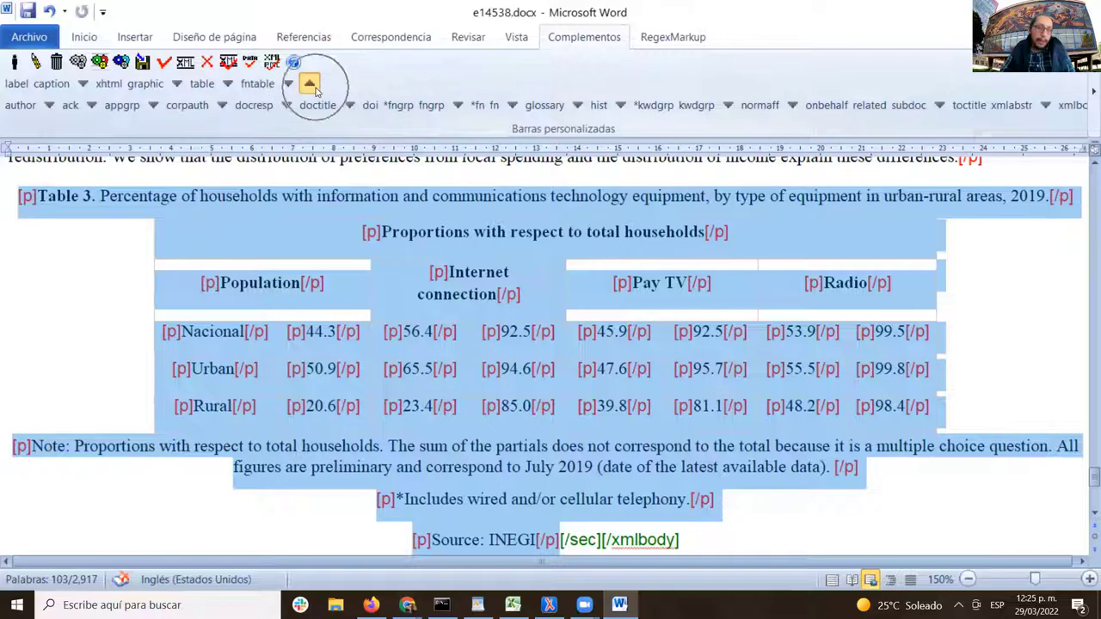
{"action": "left_click", "coordinate": [310, 84]}
{"action": "left_click", "coordinate": [311, 86]}
{"action": "left_click", "coordinate": [312, 86]}
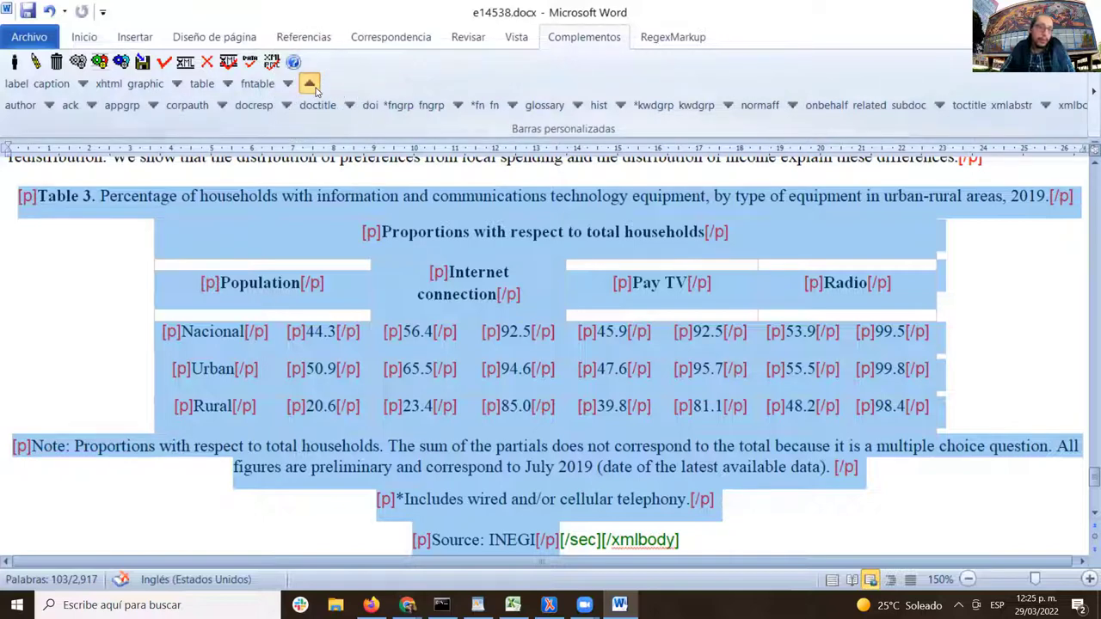
{"action": "left_click", "coordinate": [311, 86]}
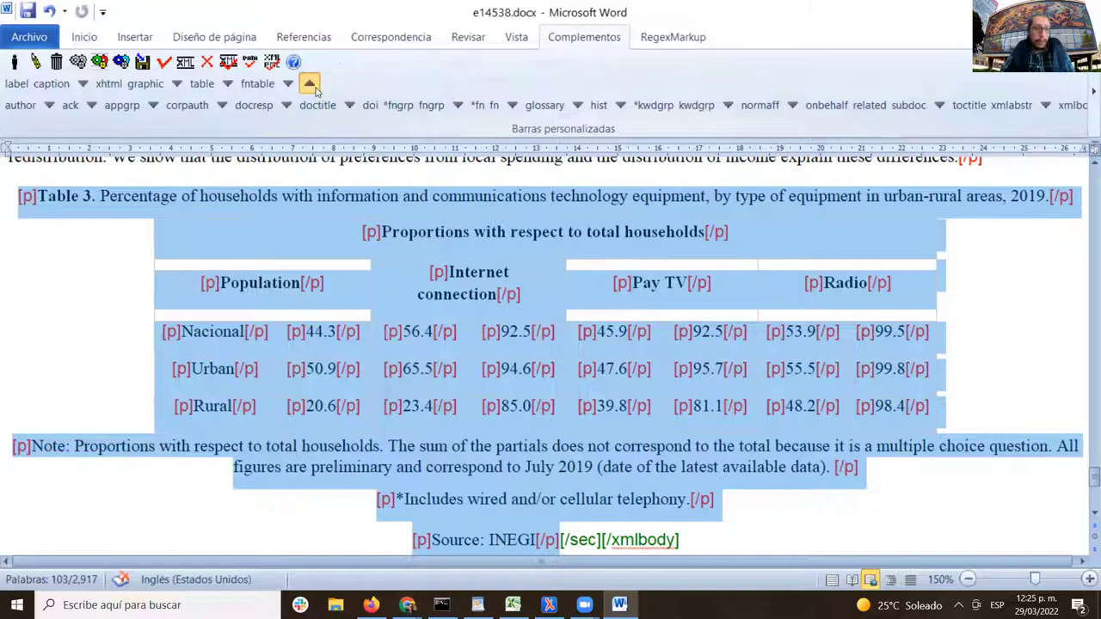
{"action": "left_click", "coordinate": [311, 86]}
{"action": "left_click", "coordinate": [312, 86]}
{"action": "left_click", "coordinate": [312, 86]}
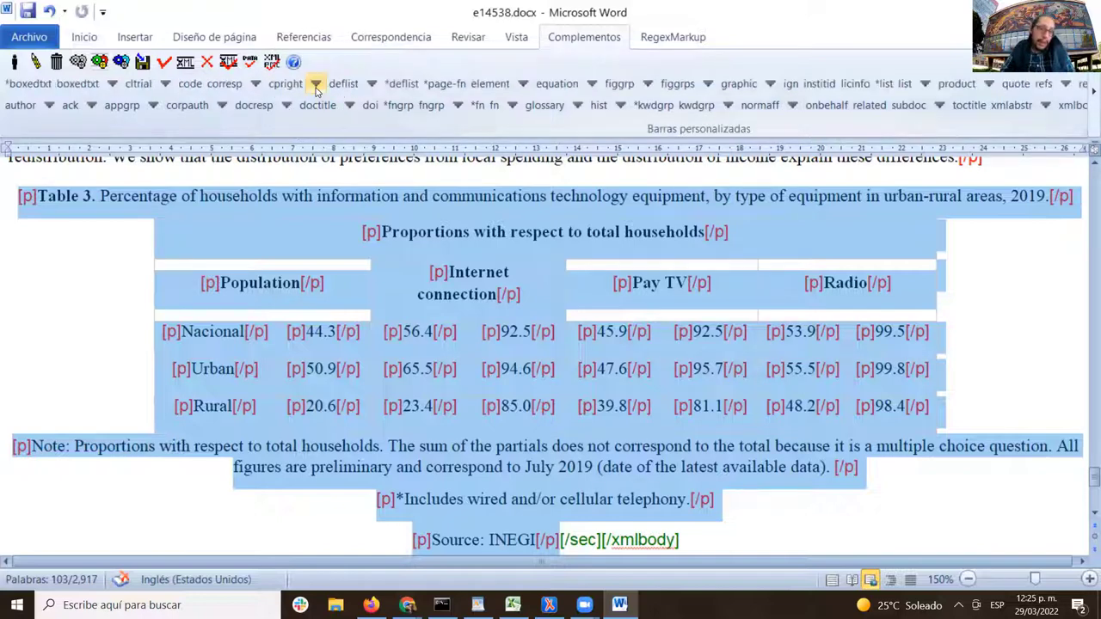
{"action": "left_click", "coordinate": [1086, 86]}
{"action": "left_click", "coordinate": [945, 84]}
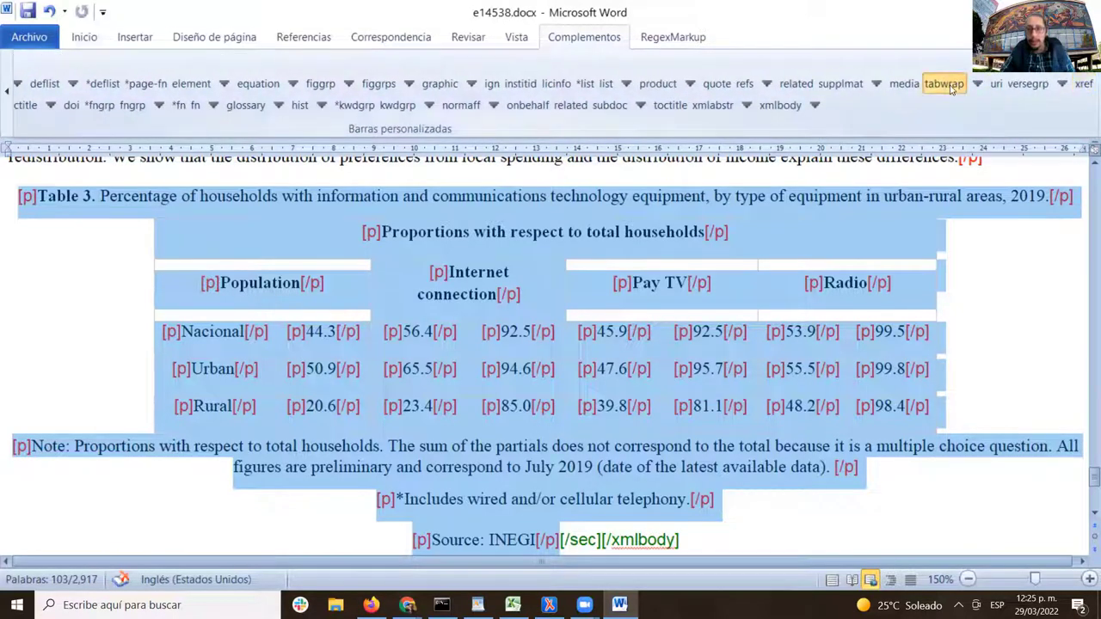
{"action": "left_click", "coordinate": [945, 84]}
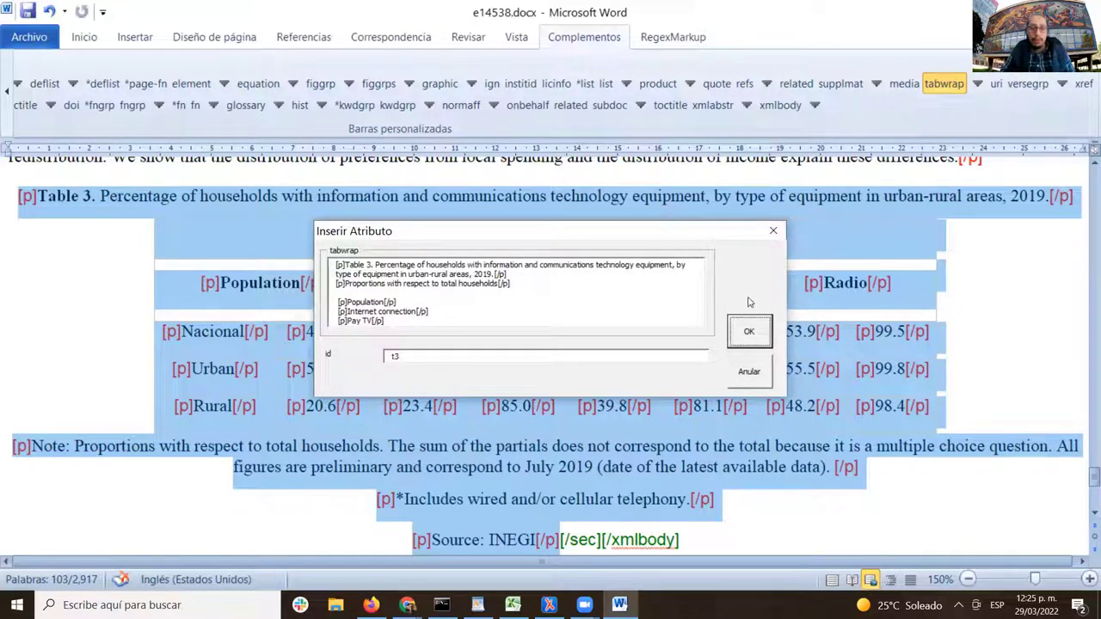
{"action": "left_click", "coordinate": [750, 334]}
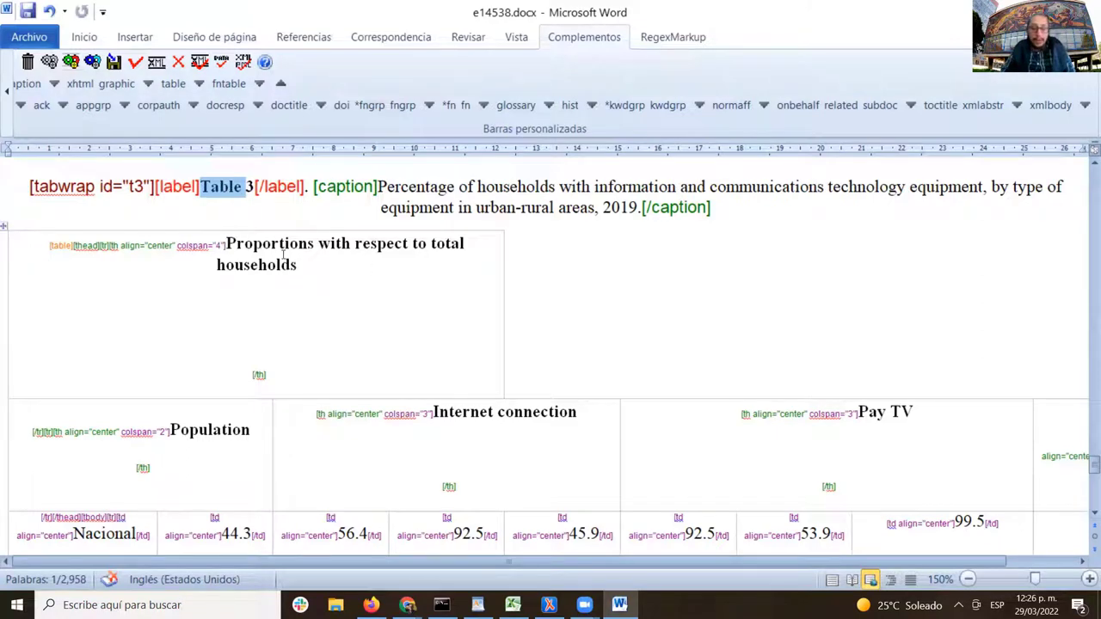
- Examine the generated tags of Table 3, checking the label, the caption, the header and body cells, and the footnotes
{"action": "scroll", "coordinate": [282, 254], "scroll_direction": "down", "scroll_amount": 3}
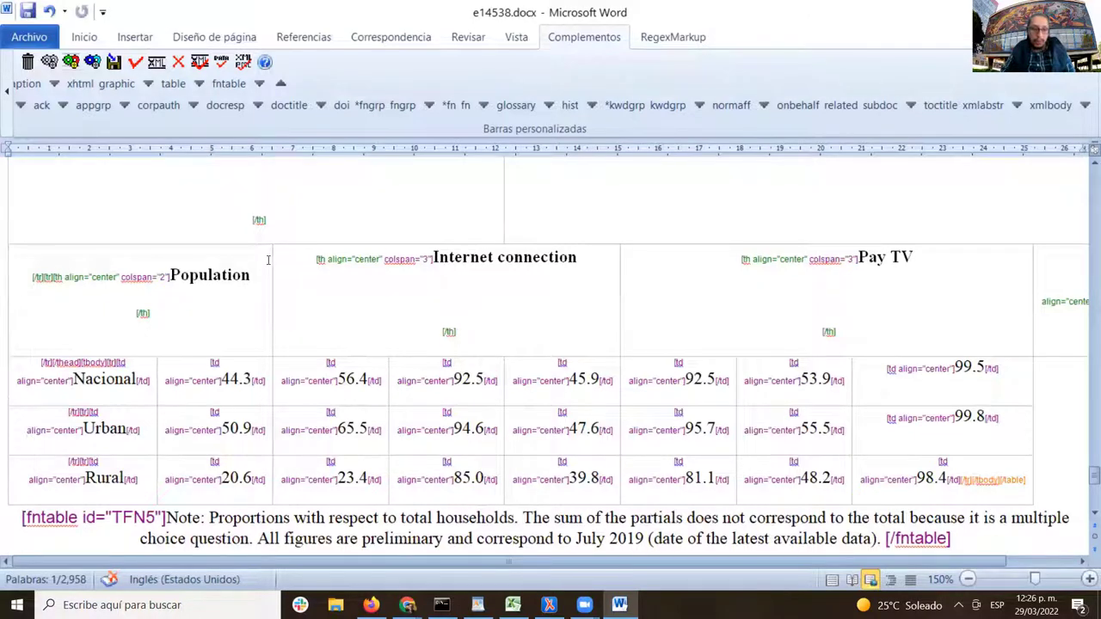
{"action": "scroll", "coordinate": [268, 260], "scroll_direction": "up", "scroll_amount": 3}
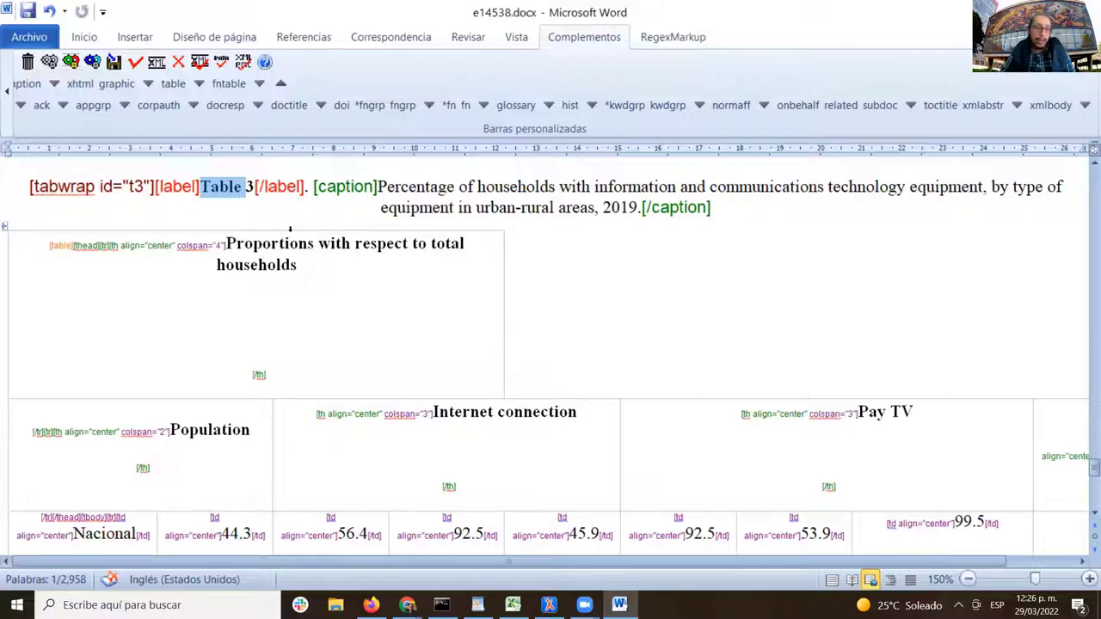
{"action": "scroll", "coordinate": [318, 274], "scroll_direction": "up", "scroll_amount": 2}
{"action": "scroll", "coordinate": [314, 295], "scroll_direction": "down", "scroll_amount": 2}
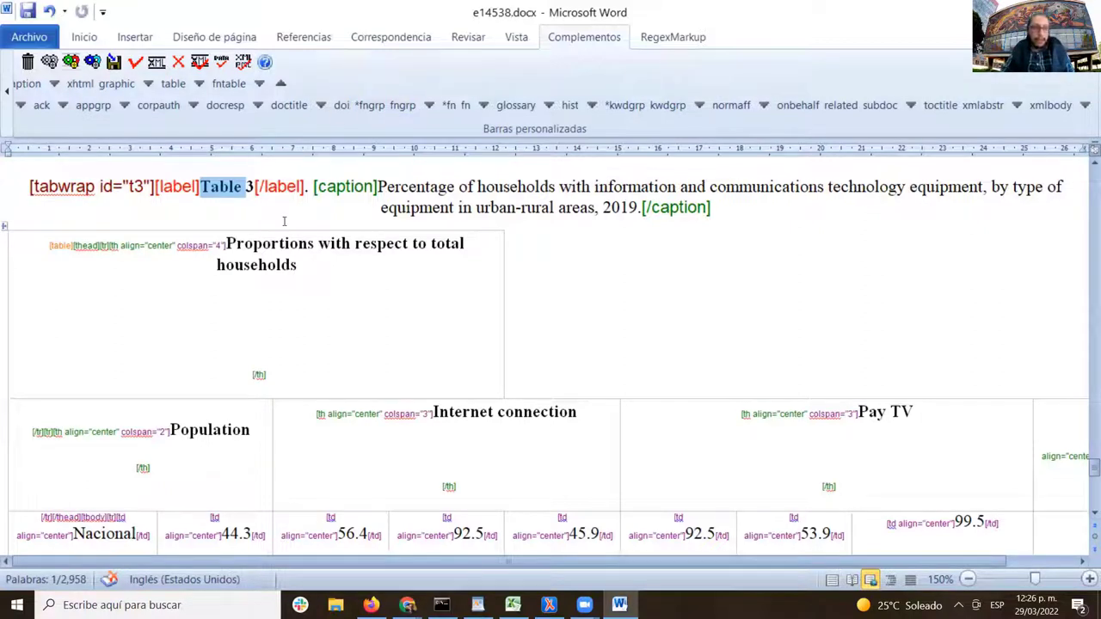
{"action": "scroll", "coordinate": [299, 253], "scroll_direction": "up", "scroll_amount": 1}
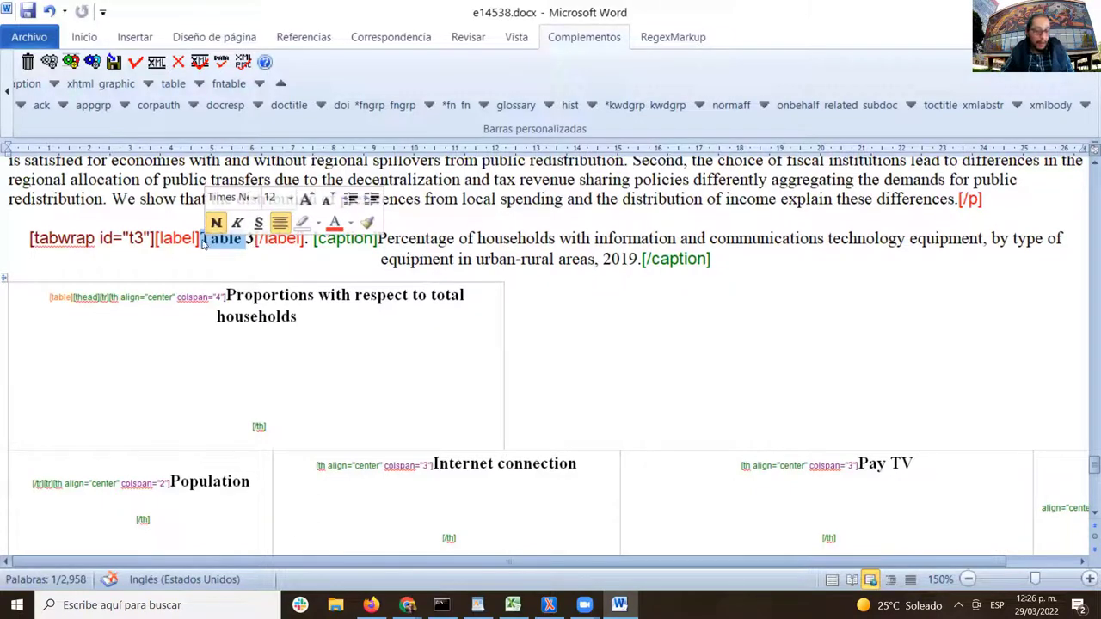
{"action": "left_click", "coordinate": [249, 243]}
{"action": "key", "text": "Left"}
{"action": "key", "text": "Left"}
{"action": "key", "text": "Left"}
{"action": "key", "text": "Left"}
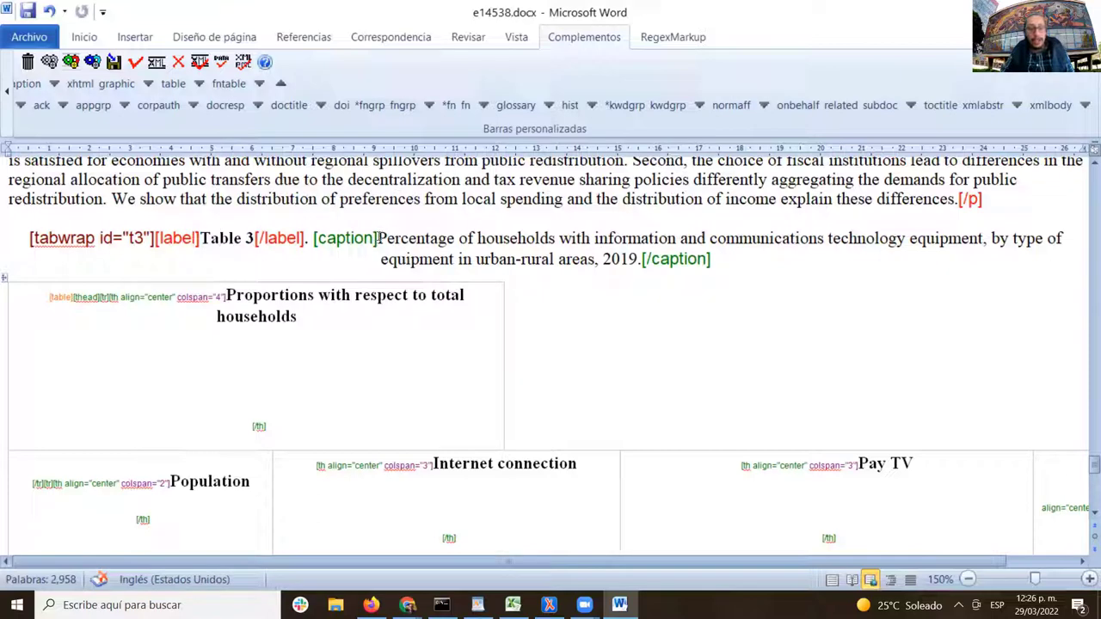
{"action": "left_click_drag", "start_coordinate": [379, 239], "coordinate": [642, 259]}
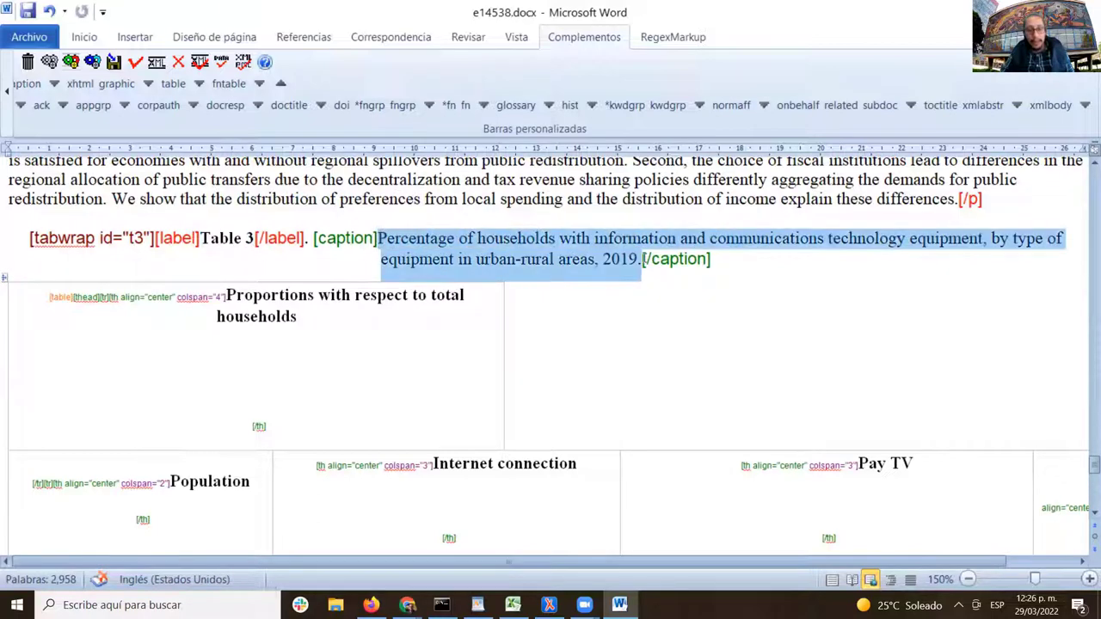
{"action": "double_click", "coordinate": [346, 240]}
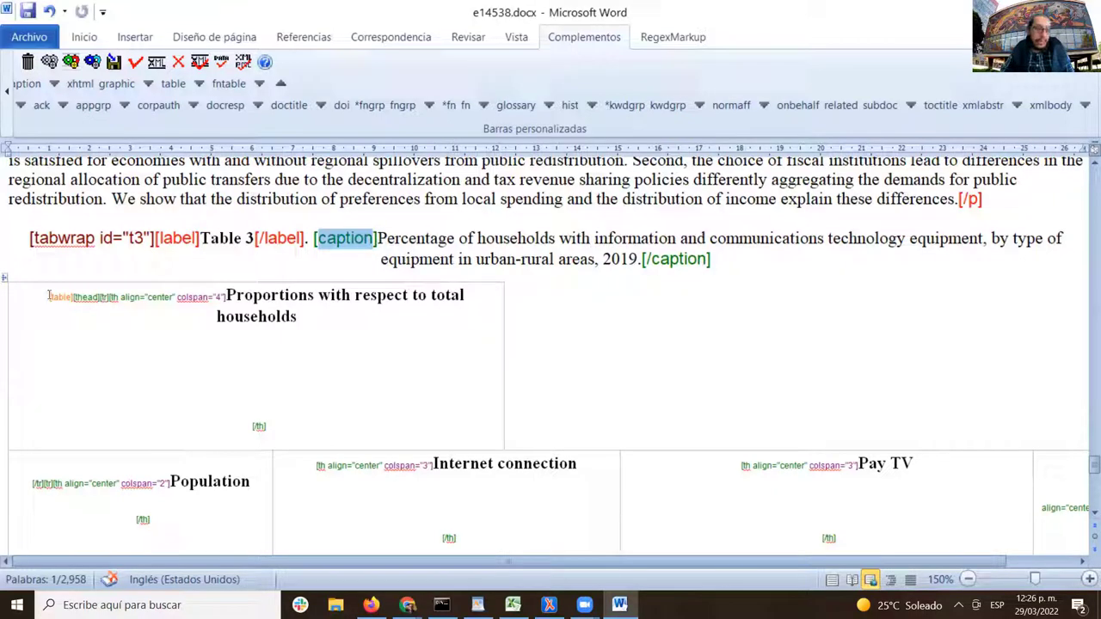
- Set the font size of all text and tags inside the tagged Table 3 to 12
{"action": "left_click_drag", "start_coordinate": [49, 295], "coordinate": [985, 394]}
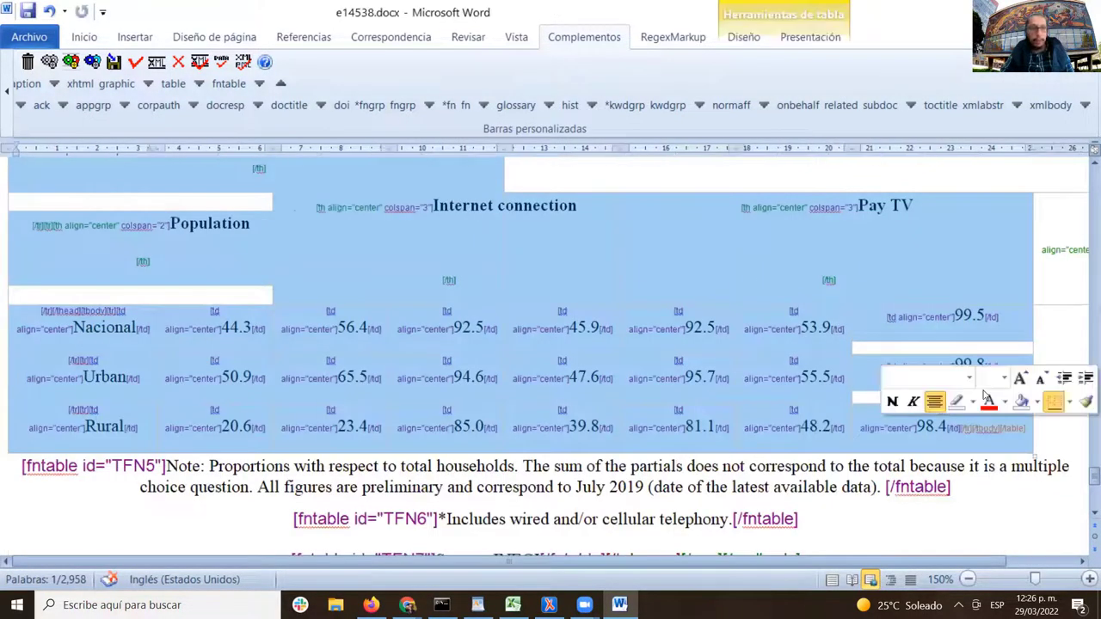
{"action": "left_click", "coordinate": [84, 37]}
{"action": "left_click", "coordinate": [218, 71]}
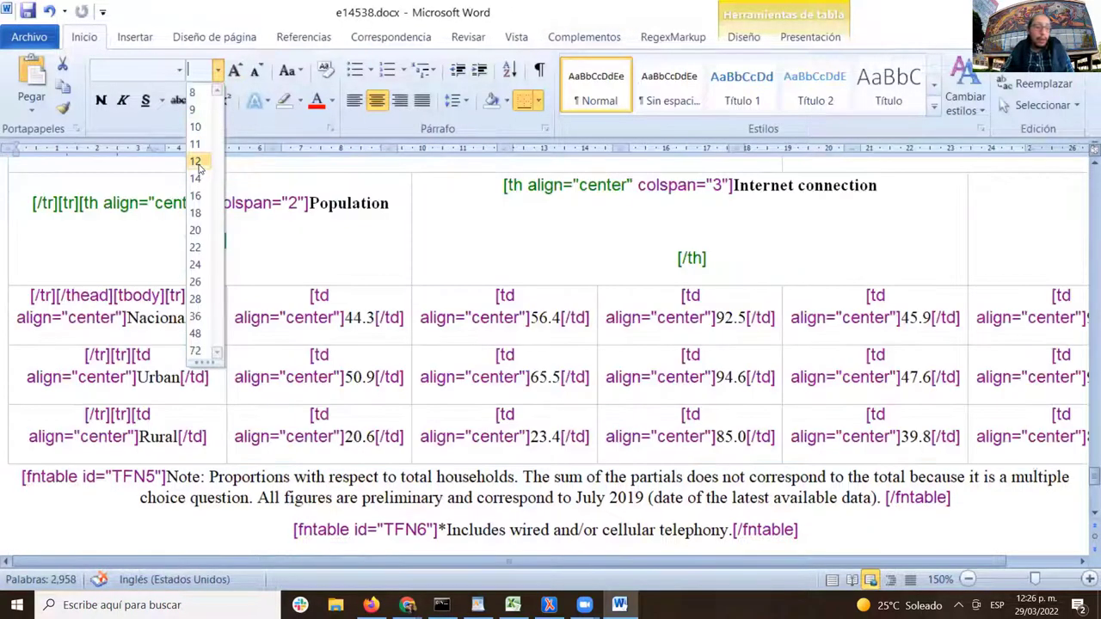
{"action": "left_click", "coordinate": [197, 162]}
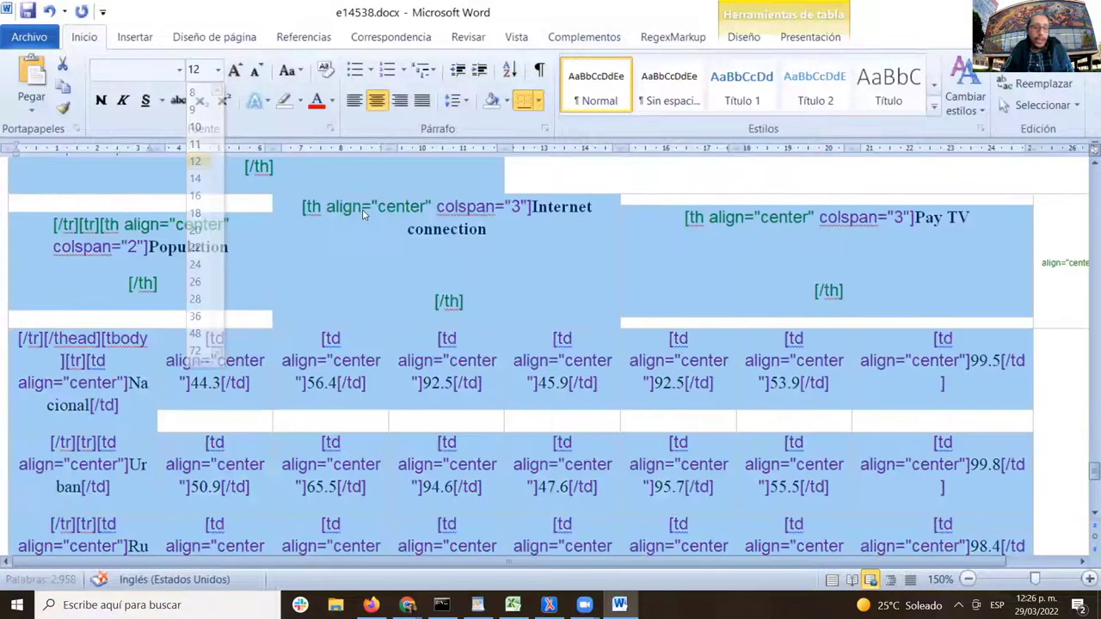
{"action": "scroll", "coordinate": [624, 398], "scroll_direction": "up", "scroll_amount": 3}
{"action": "scroll", "coordinate": [551, 387], "scroll_direction": "up", "scroll_amount": 1}
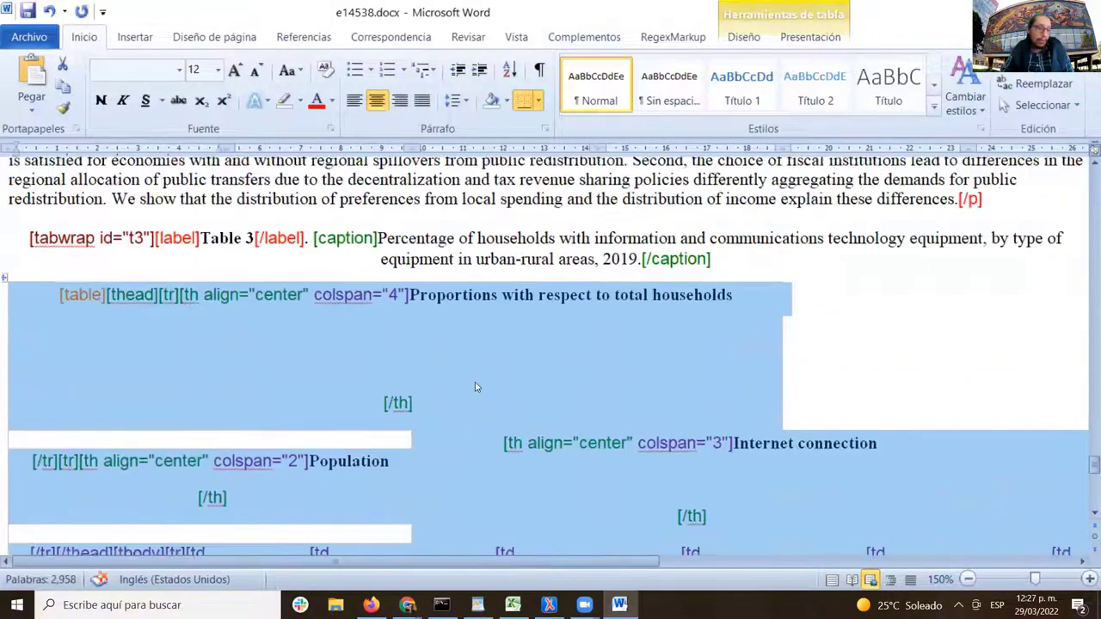
{"action": "left_click", "coordinate": [269, 336]}
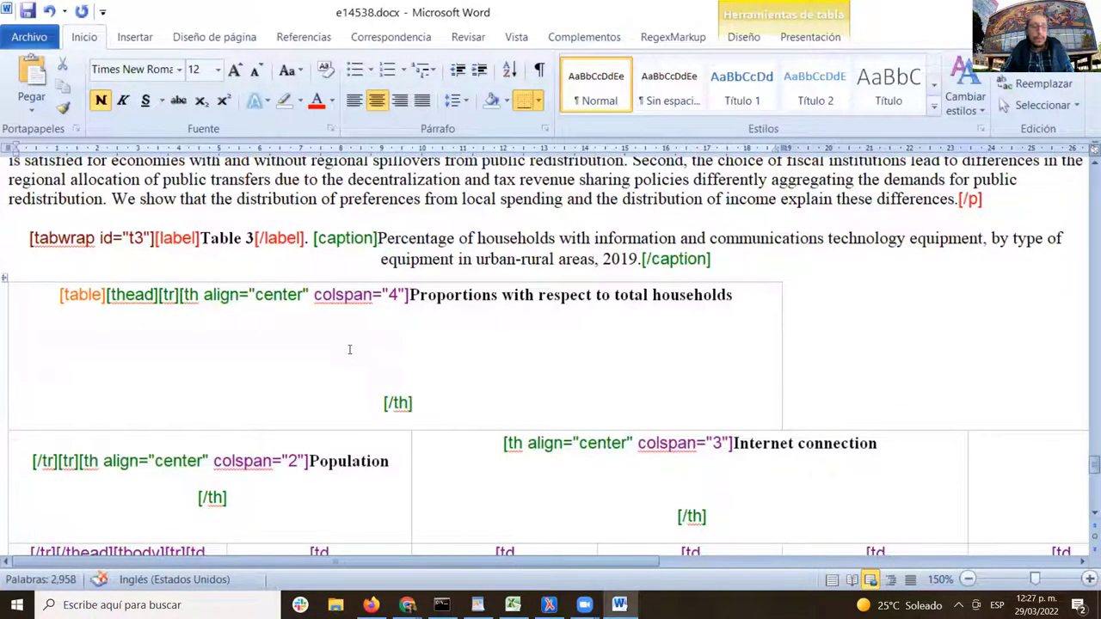
- Look over the enlarged Table 3 markup and compare it with the rowspan attributes in the Table 2 cells
{"action": "scroll", "coordinate": [347, 349], "scroll_direction": "down", "scroll_amount": 3}
{"action": "scroll", "coordinate": [346, 349], "scroll_direction": "up", "scroll_amount": 3}
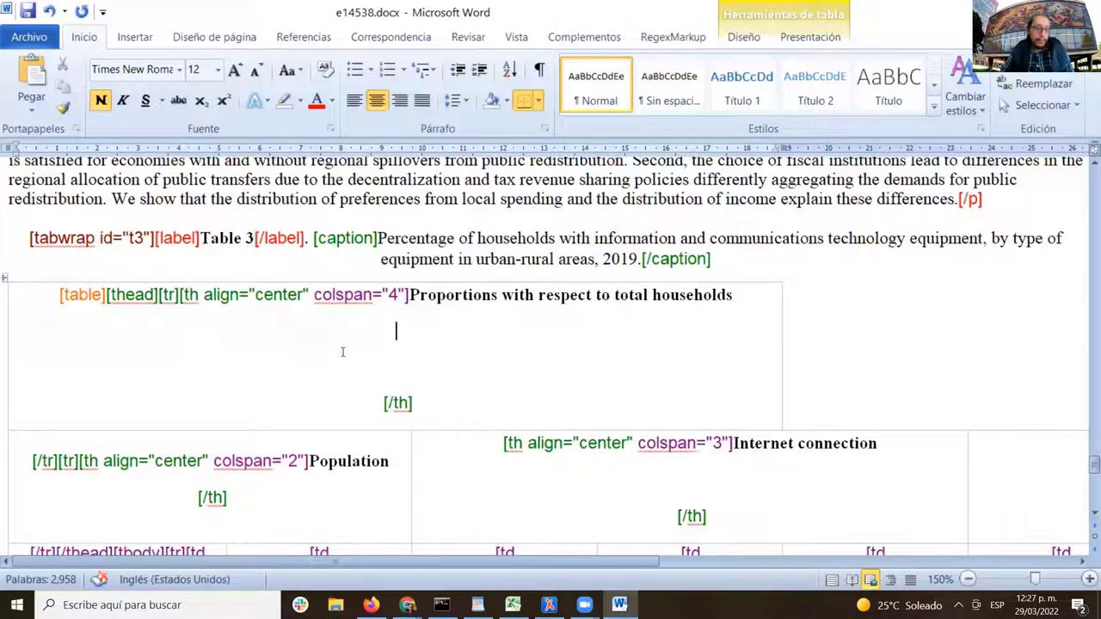
{"action": "scroll", "coordinate": [341, 302], "scroll_direction": "down", "scroll_amount": 4}
{"action": "scroll", "coordinate": [340, 306], "scroll_direction": "up", "scroll_amount": 5}
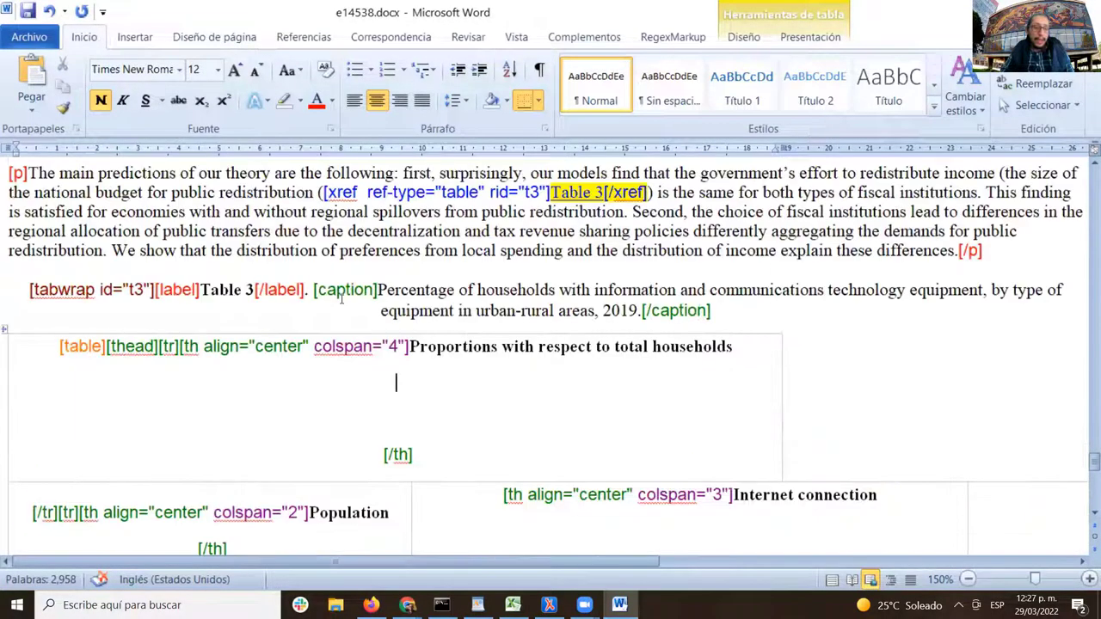
{"action": "scroll", "coordinate": [341, 299], "scroll_direction": "down", "scroll_amount": 2}
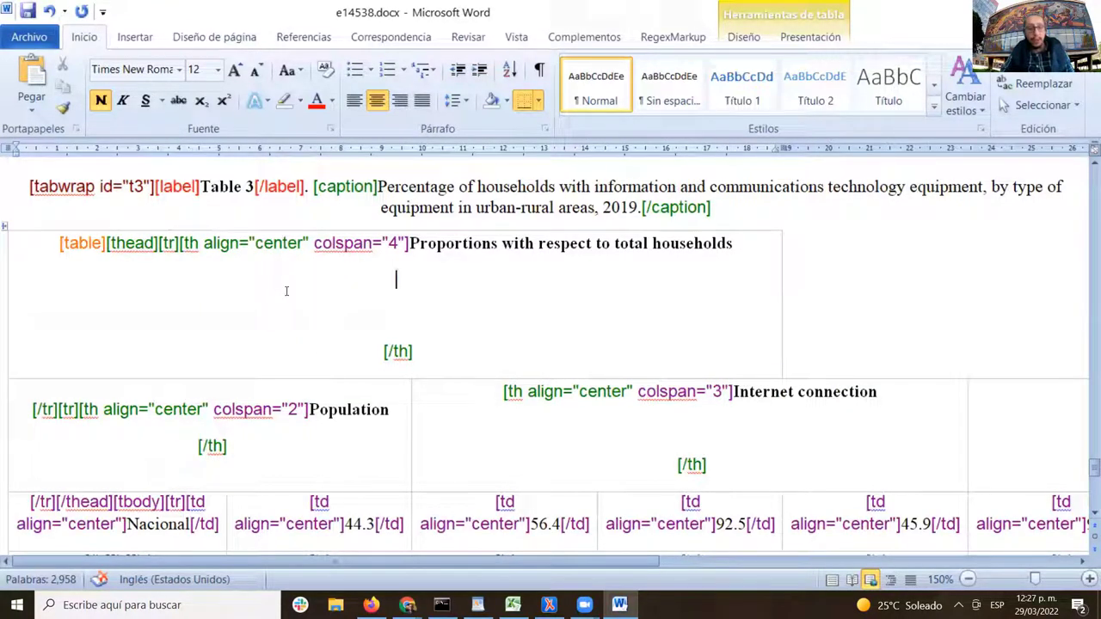
{"action": "scroll", "coordinate": [410, 353], "scroll_direction": "up", "scroll_amount": 6}
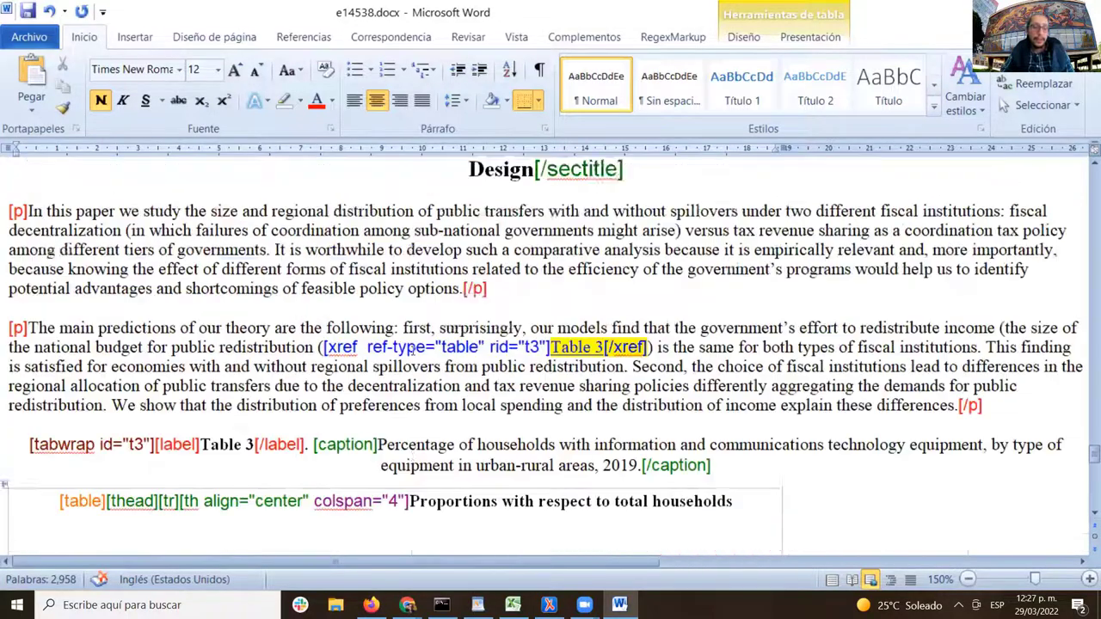
{"action": "scroll", "coordinate": [411, 352], "scroll_direction": "up", "scroll_amount": 10}
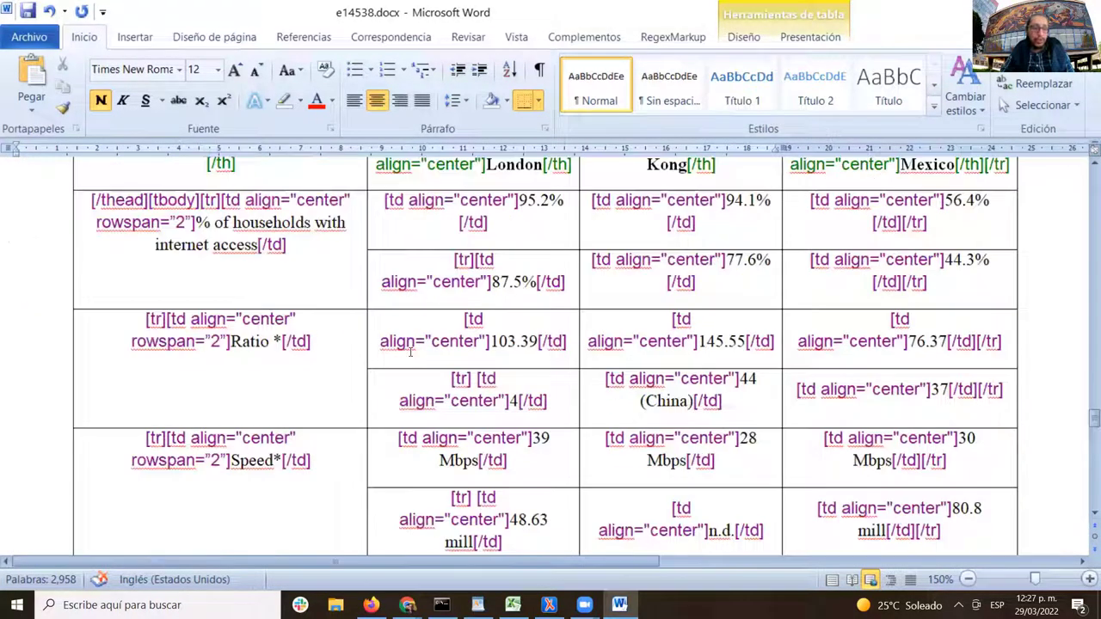
{"action": "scroll", "coordinate": [196, 392], "scroll_direction": "down", "scroll_amount": 2}
{"action": "left_click_drag", "start_coordinate": [131, 342], "coordinate": [225, 348]}
- Inspect the colspan attribute of the Proportions with respect to total households header against the cells of Table 3
{"action": "scroll", "coordinate": [225, 348], "scroll_direction": "down", "scroll_amount": 20}
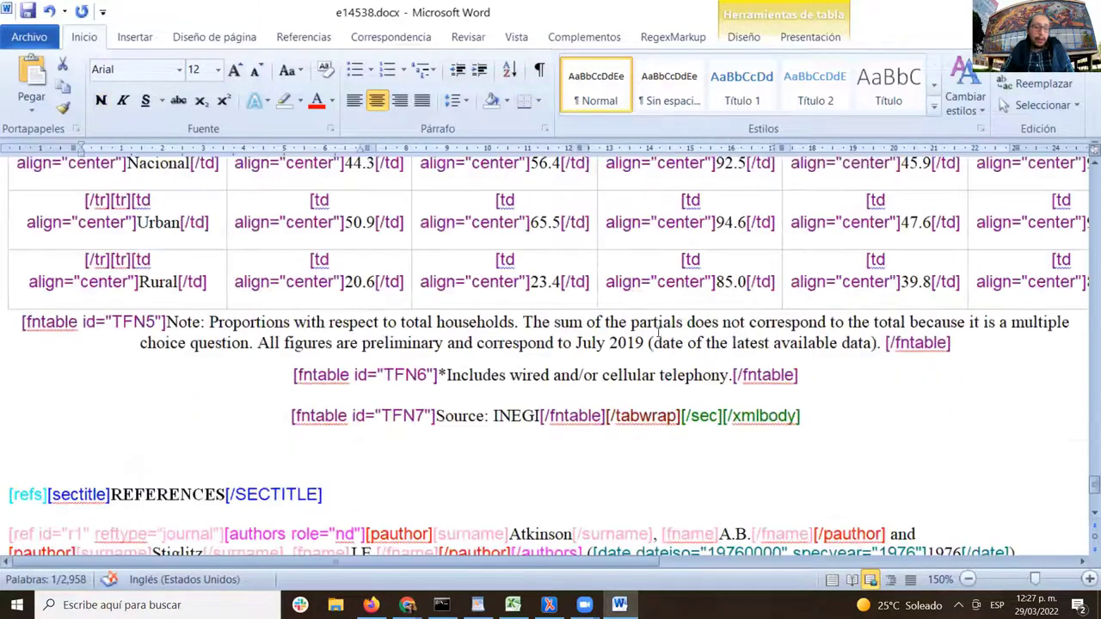
{"action": "scroll", "coordinate": [659, 332], "scroll_direction": "up", "scroll_amount": 4}
{"action": "scroll", "coordinate": [658, 332], "scroll_direction": "up", "scroll_amount": 3}
{"action": "left_click_drag", "start_coordinate": [315, 295], "coordinate": [407, 297]}
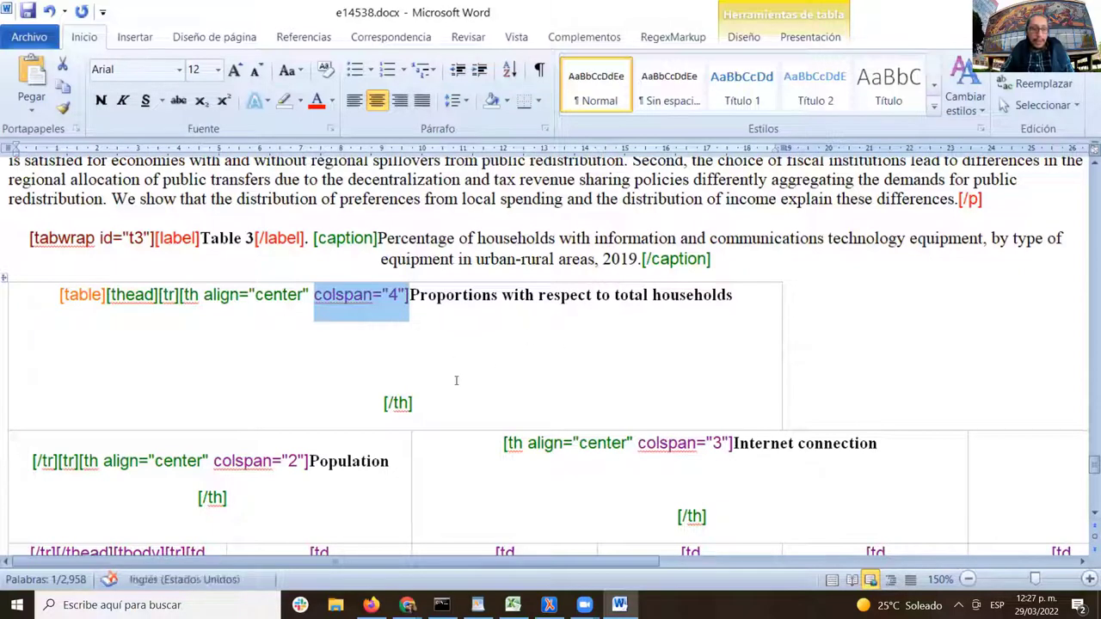
{"action": "left_click", "coordinate": [315, 295]}
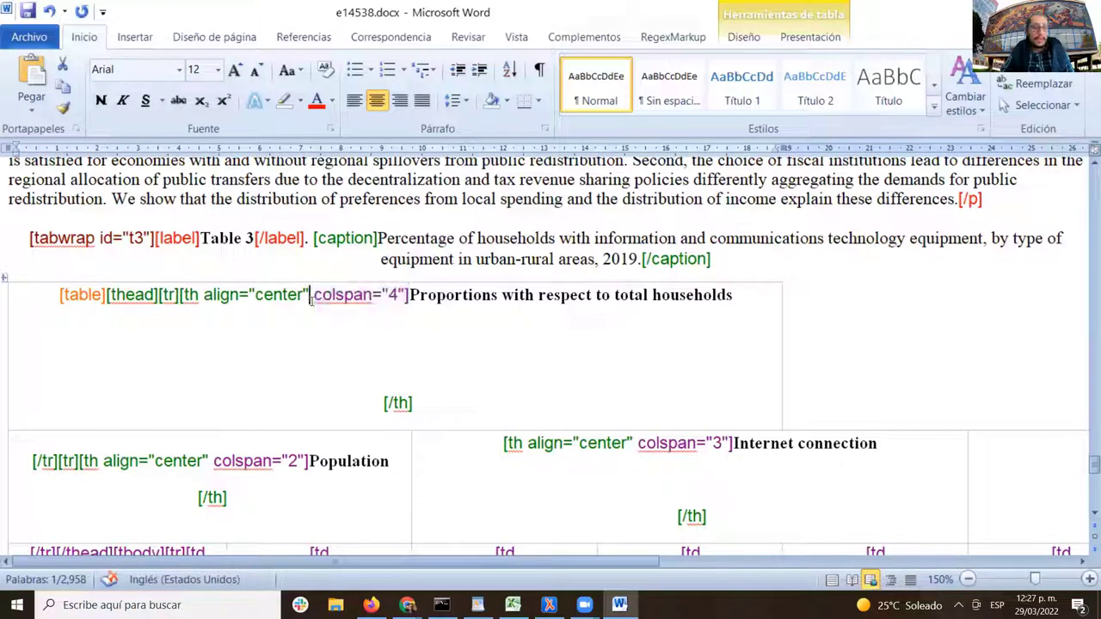
{"action": "left_click_drag", "start_coordinate": [315, 296], "coordinate": [414, 297]}
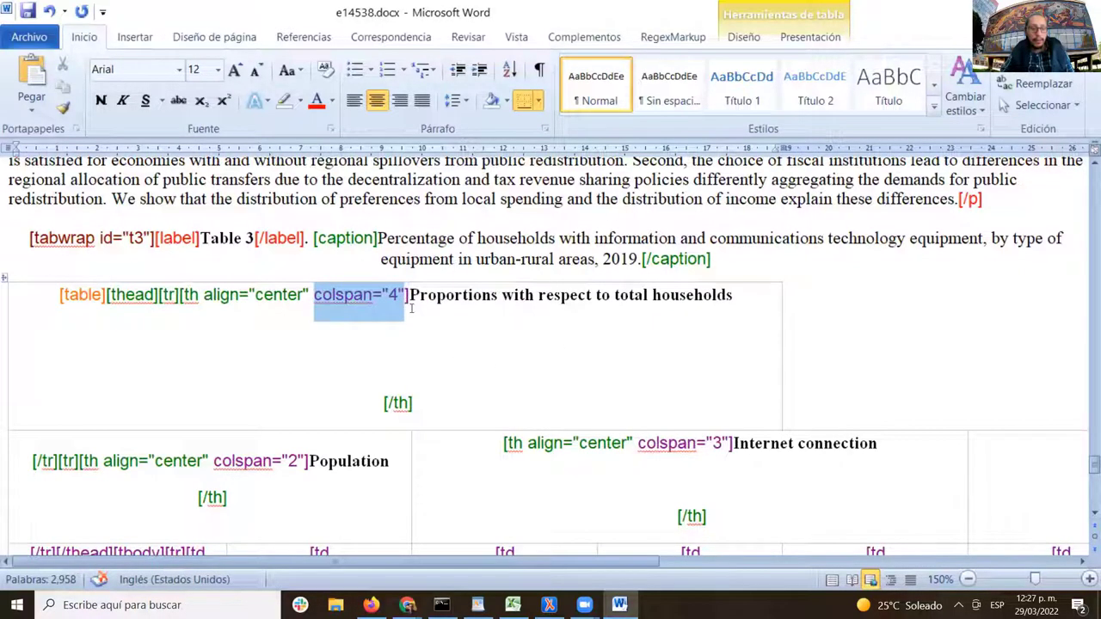
{"action": "scroll", "coordinate": [542, 325], "scroll_direction": "down", "scroll_amount": 5}
{"action": "scroll", "coordinate": [532, 338], "scroll_direction": "up", "scroll_amount": 3}
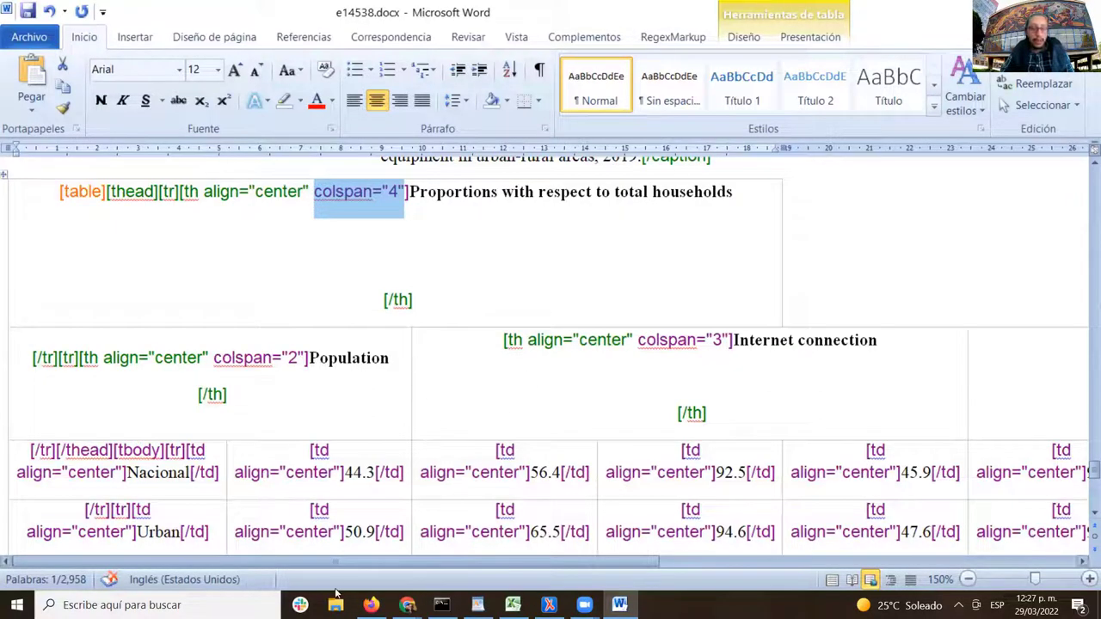
{"action": "left_click_drag", "start_coordinate": [230, 566], "coordinate": [101, 551]}
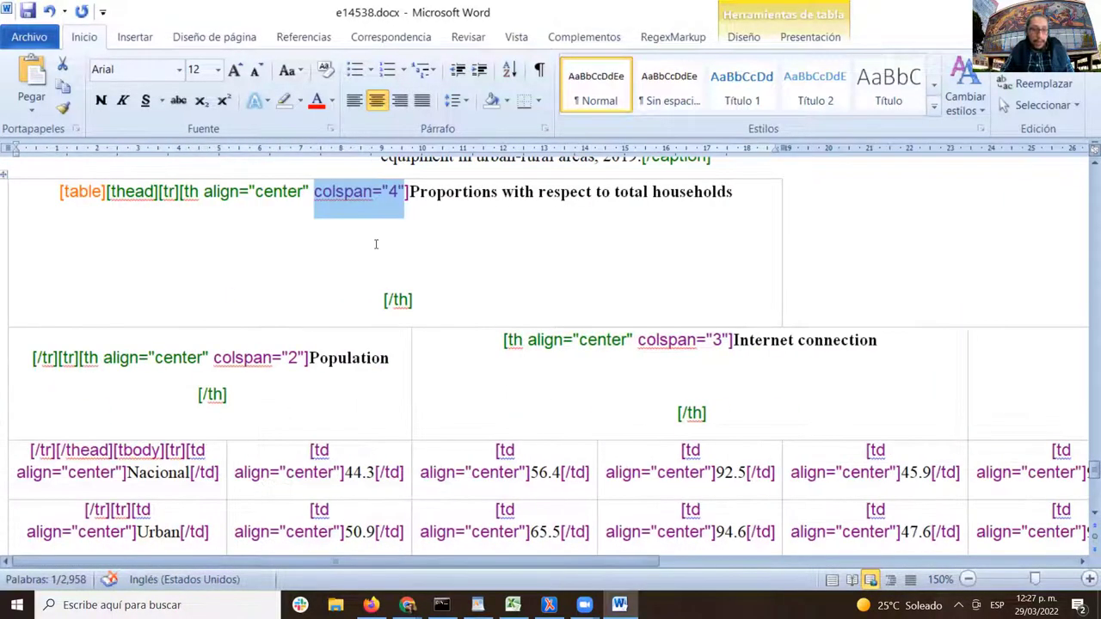
- Compare the colspan value of the Proportions with respect to total households header with the body columns across the full width of Table 3
{"action": "left_click_drag", "start_coordinate": [388, 193], "coordinate": [398, 193]}
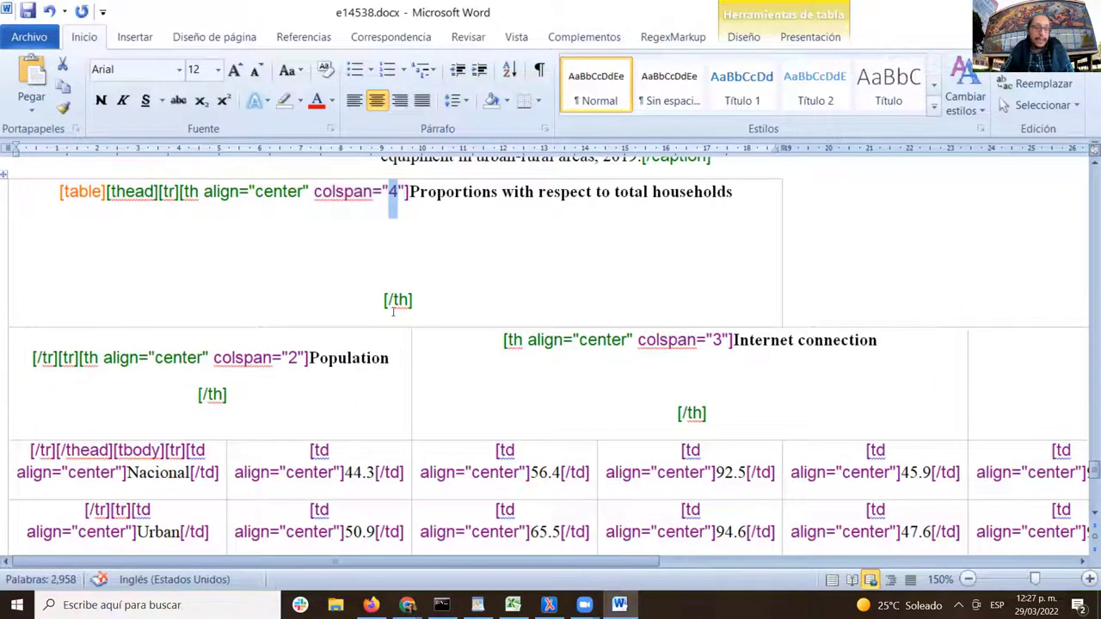
{"action": "scroll", "coordinate": [394, 312], "scroll_direction": "down", "scroll_amount": 7}
{"action": "scroll", "coordinate": [400, 316], "scroll_direction": "up", "scroll_amount": 4}
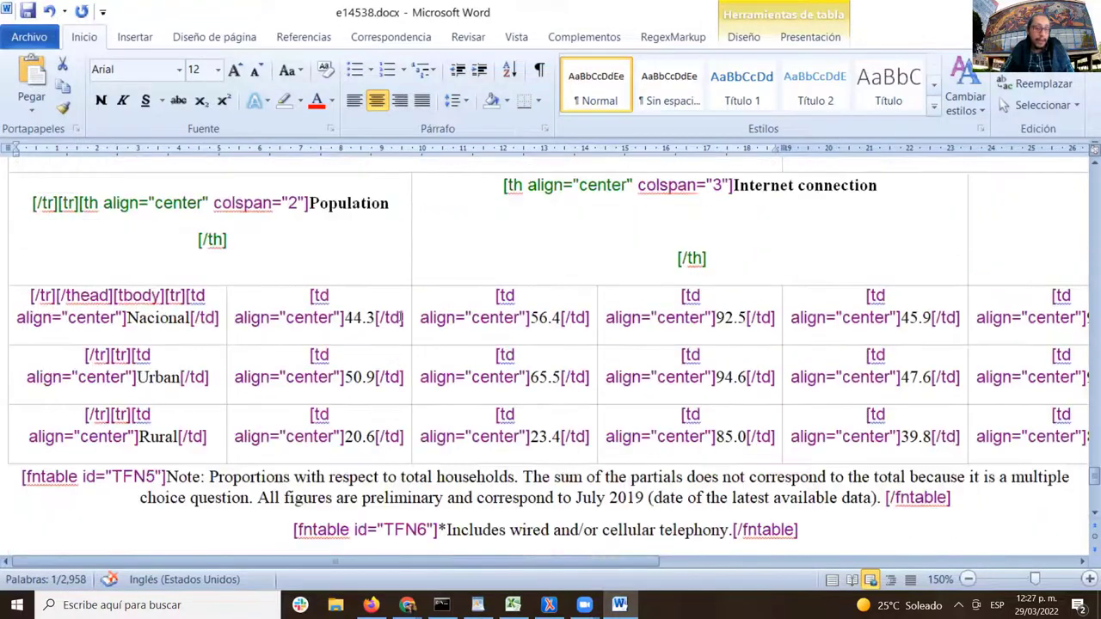
{"action": "scroll", "coordinate": [401, 317], "scroll_direction": "up", "scroll_amount": 4}
{"action": "left_click_drag", "start_coordinate": [94, 256], "coordinate": [615, 283]}
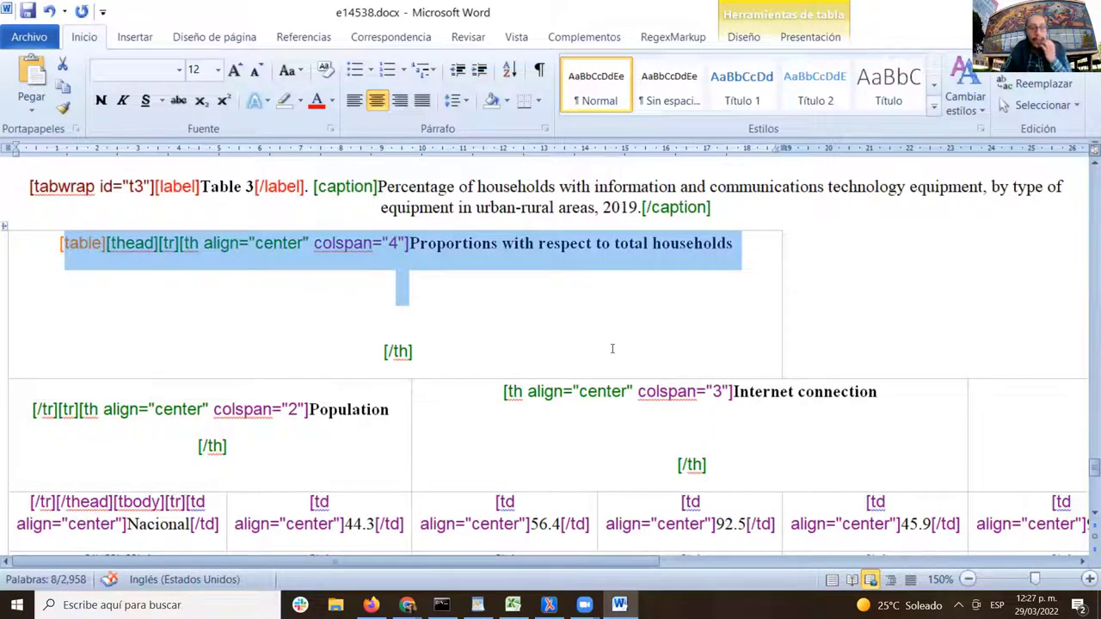
{"action": "scroll", "coordinate": [315, 214], "scroll_direction": "down", "scroll_amount": 1}
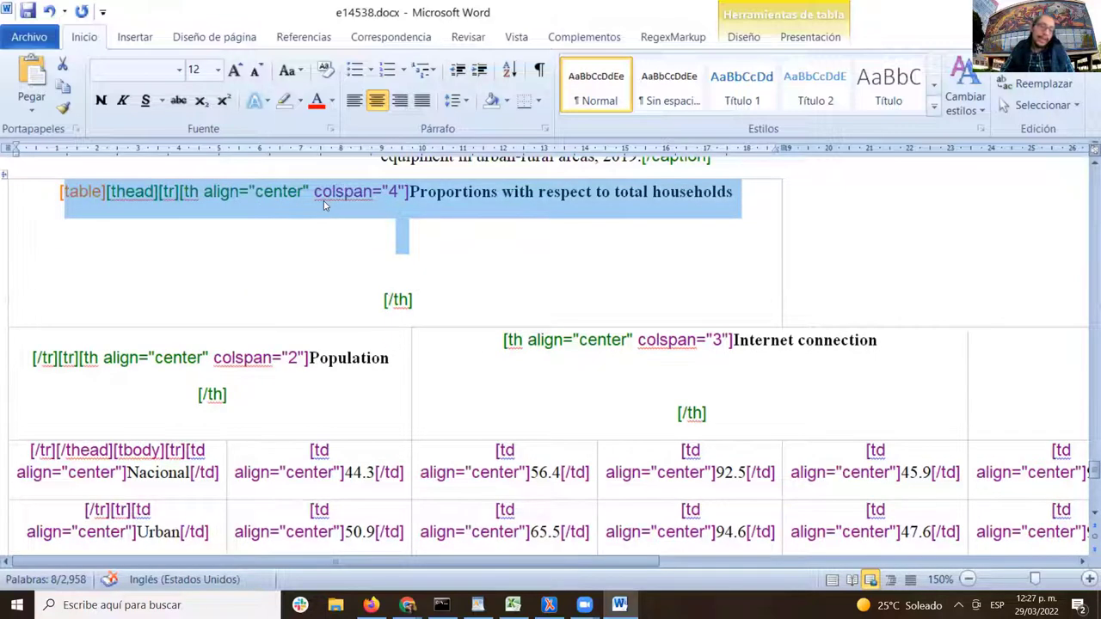
{"action": "left_click_drag", "start_coordinate": [315, 199], "coordinate": [404, 196]}
{"action": "scroll", "coordinate": [456, 225], "scroll_direction": "down", "scroll_amount": 3}
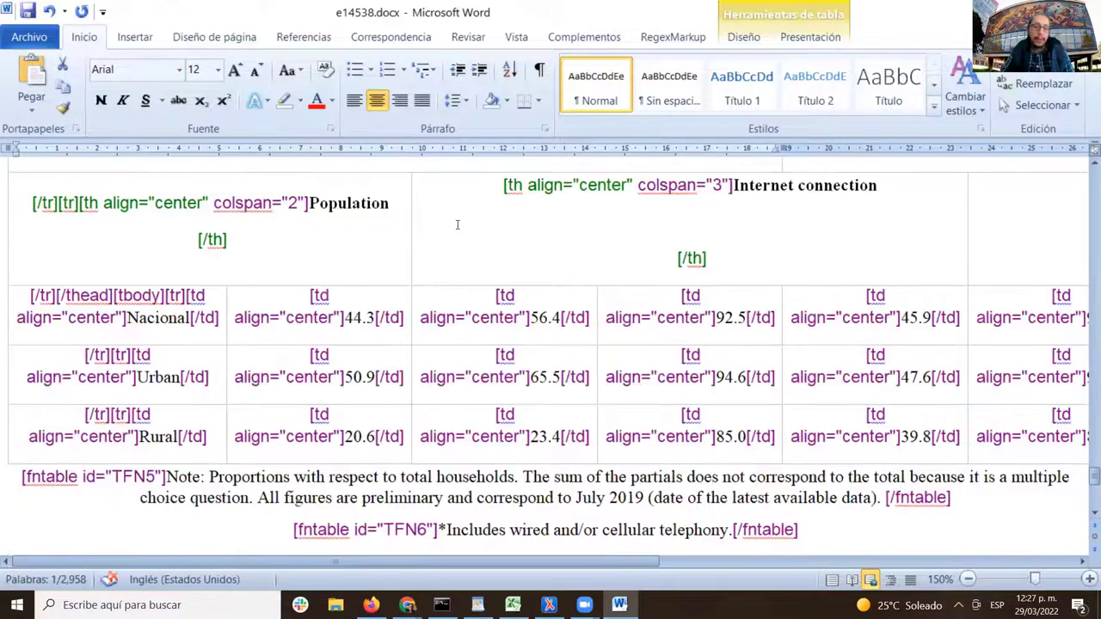
{"action": "left_click_drag", "start_coordinate": [147, 319], "coordinate": [881, 414]}
{"action": "left_click_drag", "start_coordinate": [807, 415], "coordinate": [882, 441]}
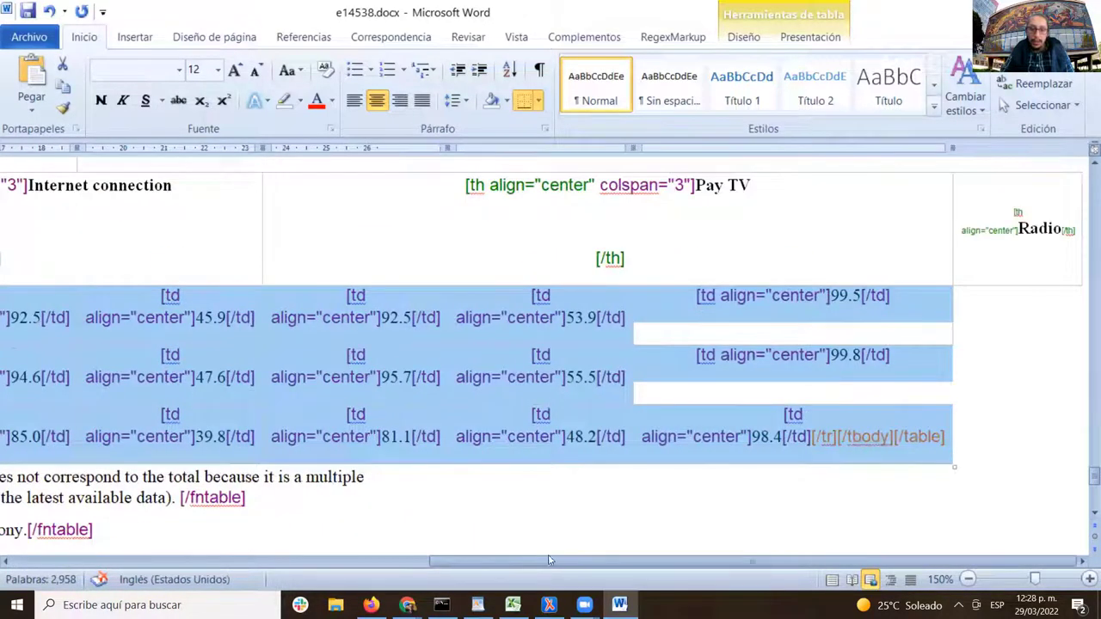
{"action": "left_click", "coordinate": [615, 531]}
{"action": "key", "text": "Home"}
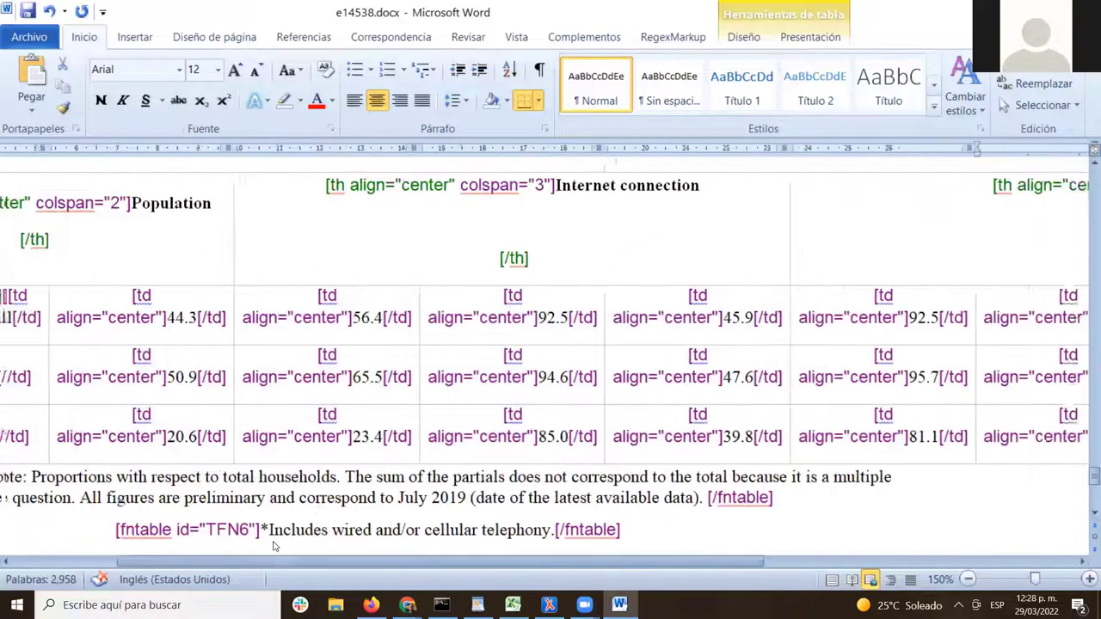
{"action": "scroll", "coordinate": [431, 353], "scroll_direction": "up", "scroll_amount": 2}
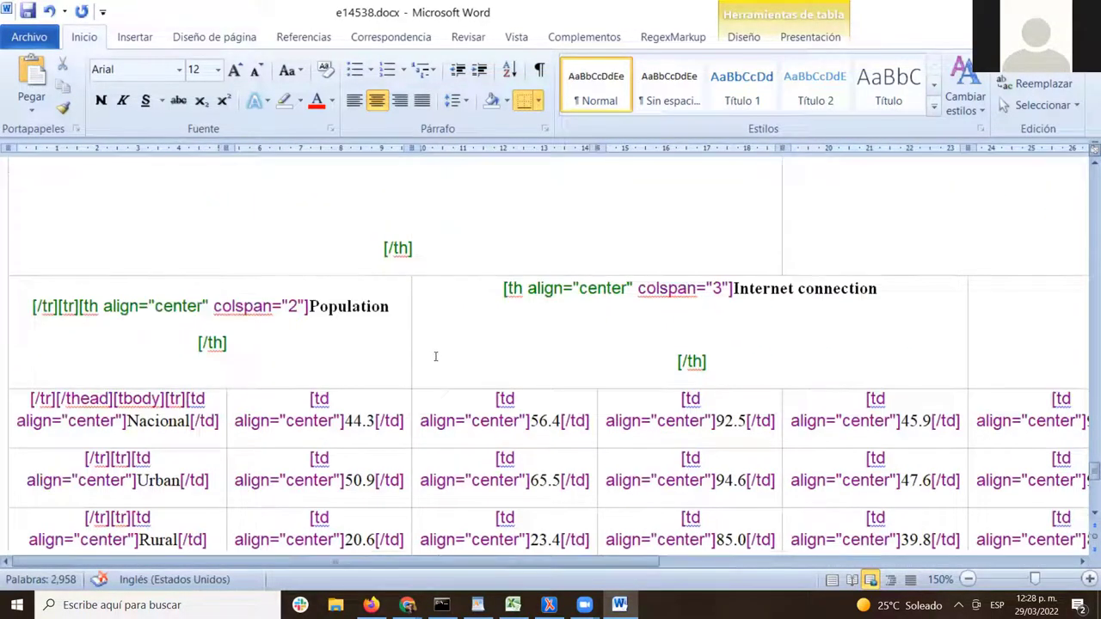
- Set the colspan of the Proportions with respect to total households header to 8 and check it against the cells of the Nacional row
{"action": "scroll", "coordinate": [435, 356], "scroll_direction": "up", "scroll_amount": 2}
{"action": "double_click", "coordinate": [394, 244]}
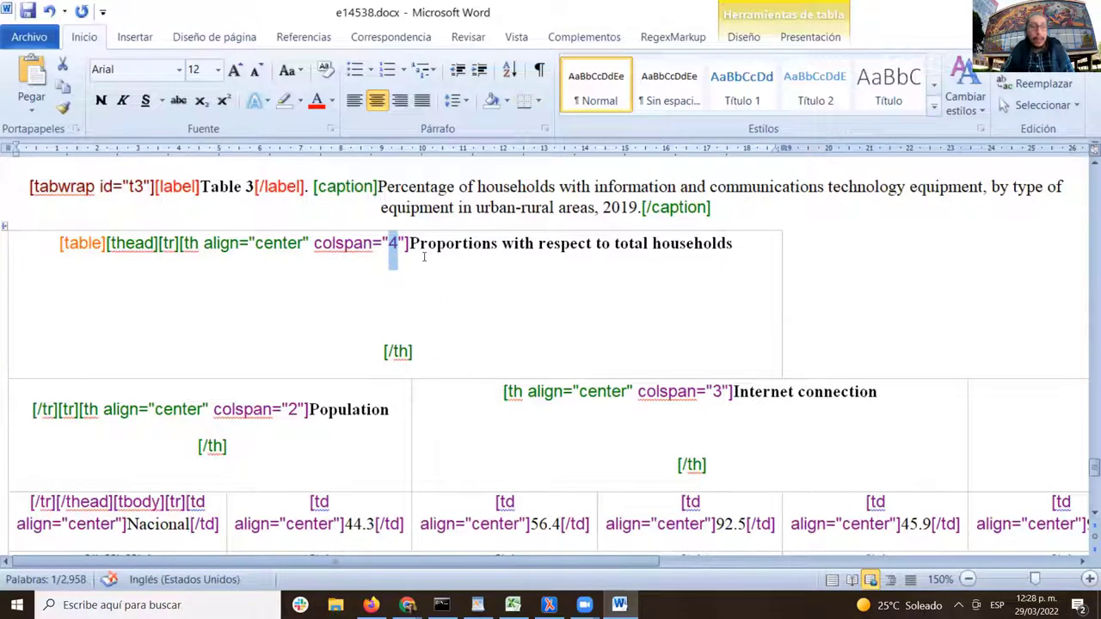
{"action": "double_click", "coordinate": [393, 255]}
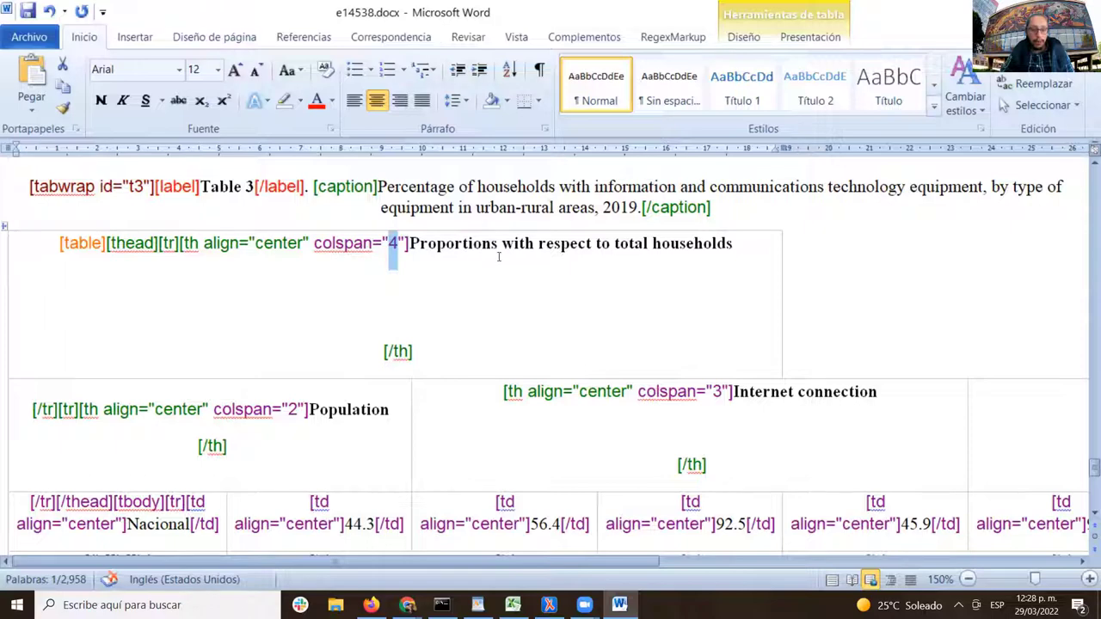
{"action": "type", "text": "8"}
{"action": "scroll", "coordinate": [431, 301], "scroll_direction": "down", "scroll_amount": 3}
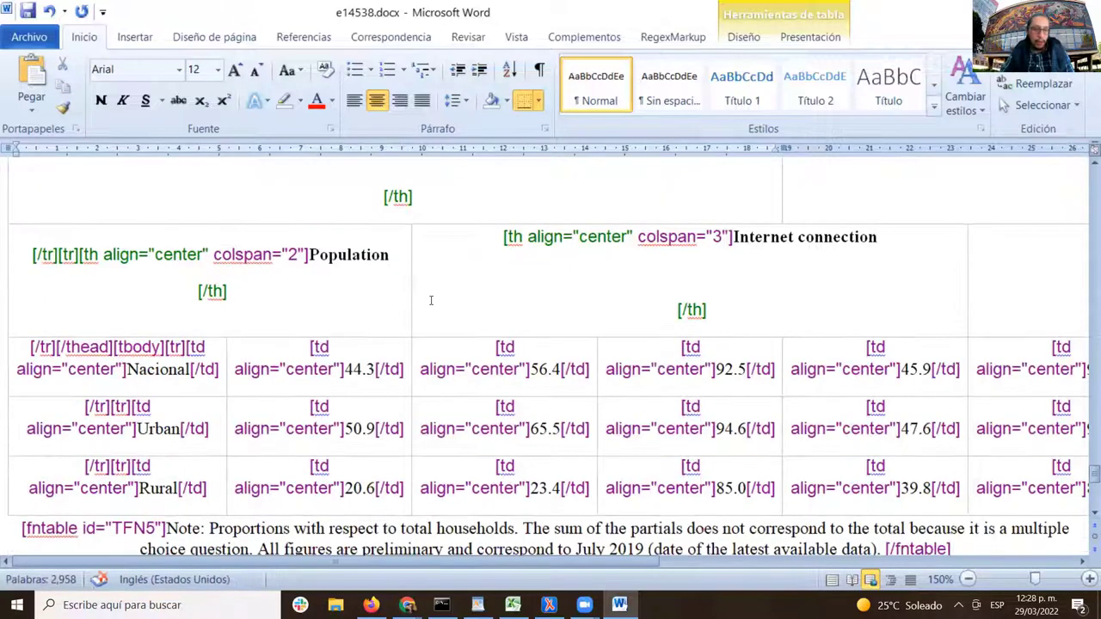
{"action": "left_click_drag", "start_coordinate": [181, 348], "coordinate": [405, 379]}
{"action": "left_click_drag", "start_coordinate": [508, 353], "coordinate": [731, 378]}
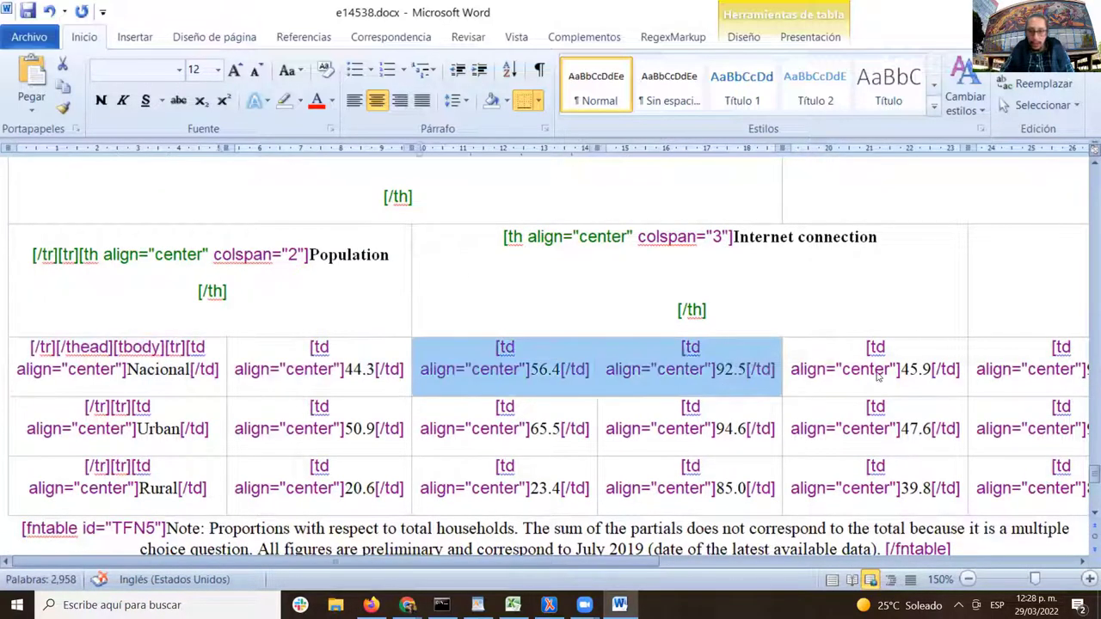
{"action": "left_click", "coordinate": [878, 363]}
{"action": "mouse_move", "coordinate": [514, 562]}
{"action": "left_mouse_down"}
{"action": "mouse_move", "coordinate": [886, 562]}
{"action": "mouse_move", "coordinate": [420, 369]}
{"action": "left_mouse_up"}
{"action": "scroll", "coordinate": [421, 368], "scroll_direction": "up", "scroll_amount": 5}
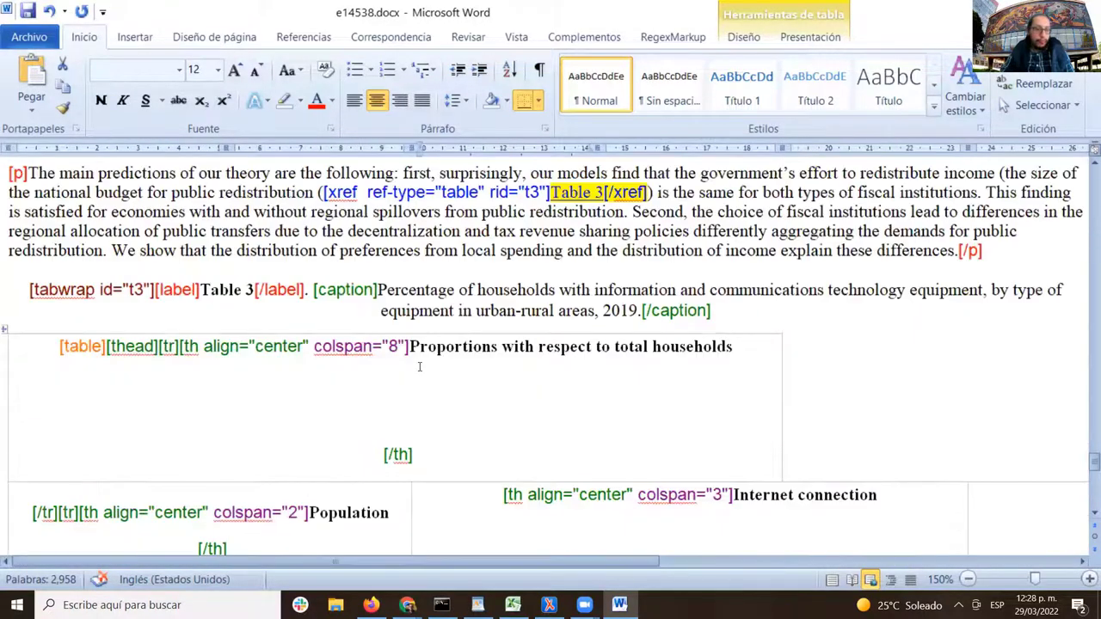
- Review the headers of Table 3 and check the Population header's colspan against the body columns beneath it
{"action": "left_click", "coordinate": [448, 348]}
{"action": "scroll", "coordinate": [638, 340], "scroll_direction": "down", "scroll_amount": 3}
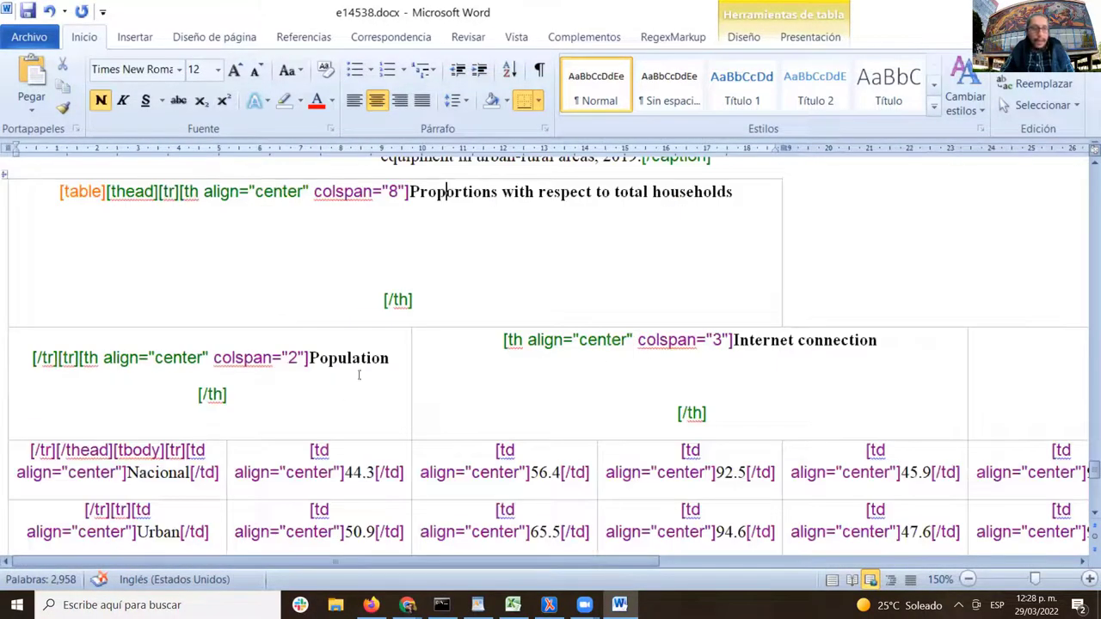
{"action": "scroll", "coordinate": [330, 208], "scroll_direction": "down", "scroll_amount": 2}
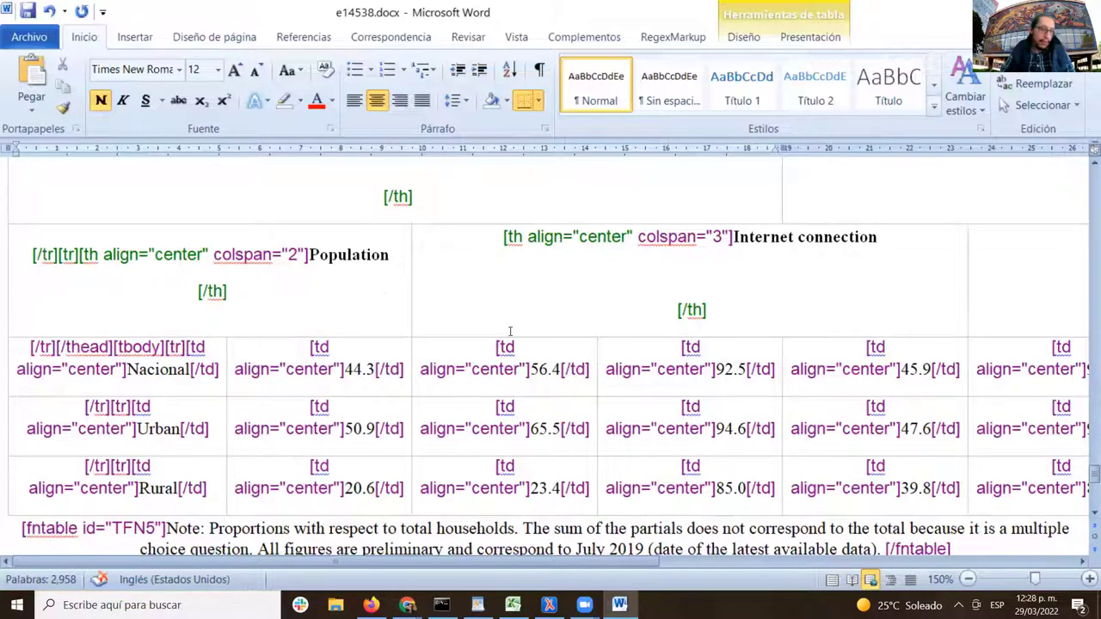
{"action": "scroll", "coordinate": [256, 280], "scroll_direction": "up", "scroll_amount": 6}
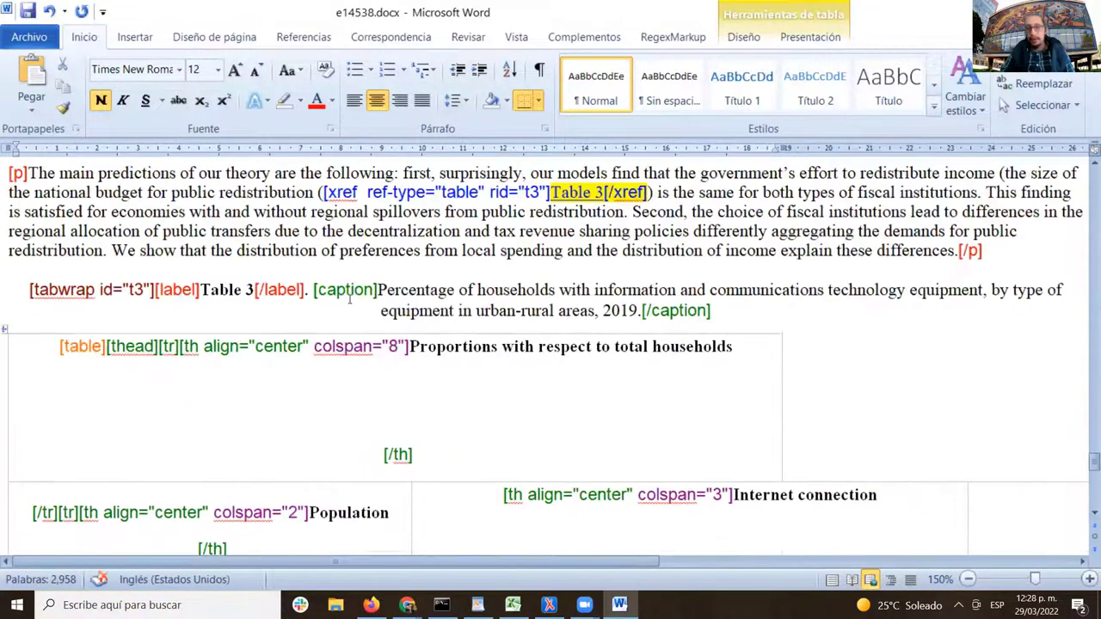
{"action": "scroll", "coordinate": [296, 297], "scroll_direction": "down", "scroll_amount": 4}
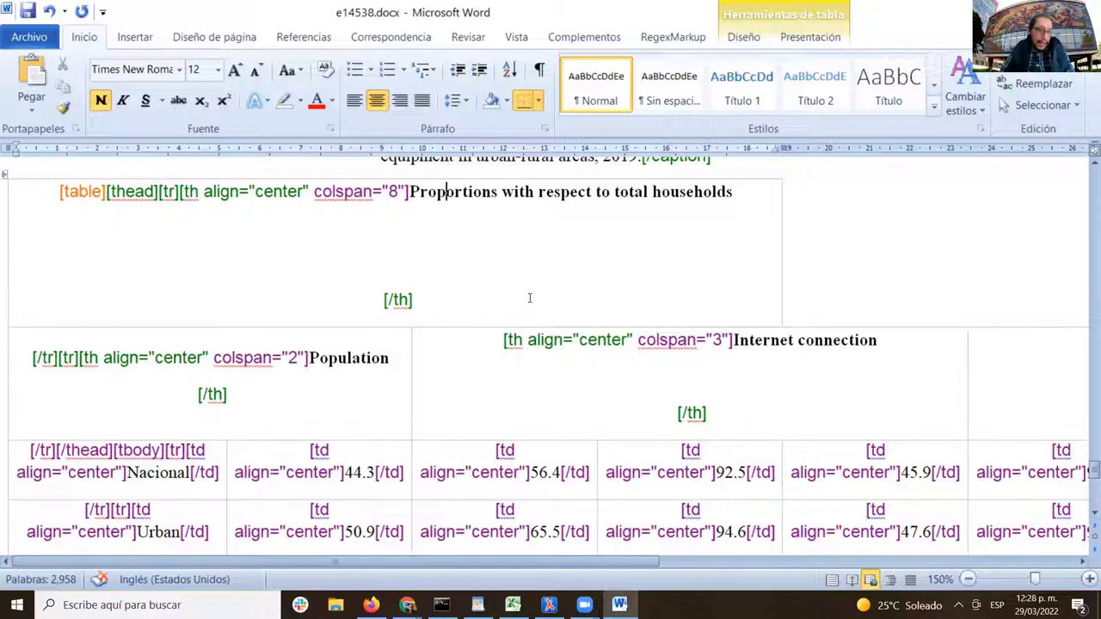
{"action": "scroll", "coordinate": [541, 270], "scroll_direction": "down", "scroll_amount": 3}
{"action": "scroll", "coordinate": [541, 270], "scroll_direction": "up", "scroll_amount": 1}
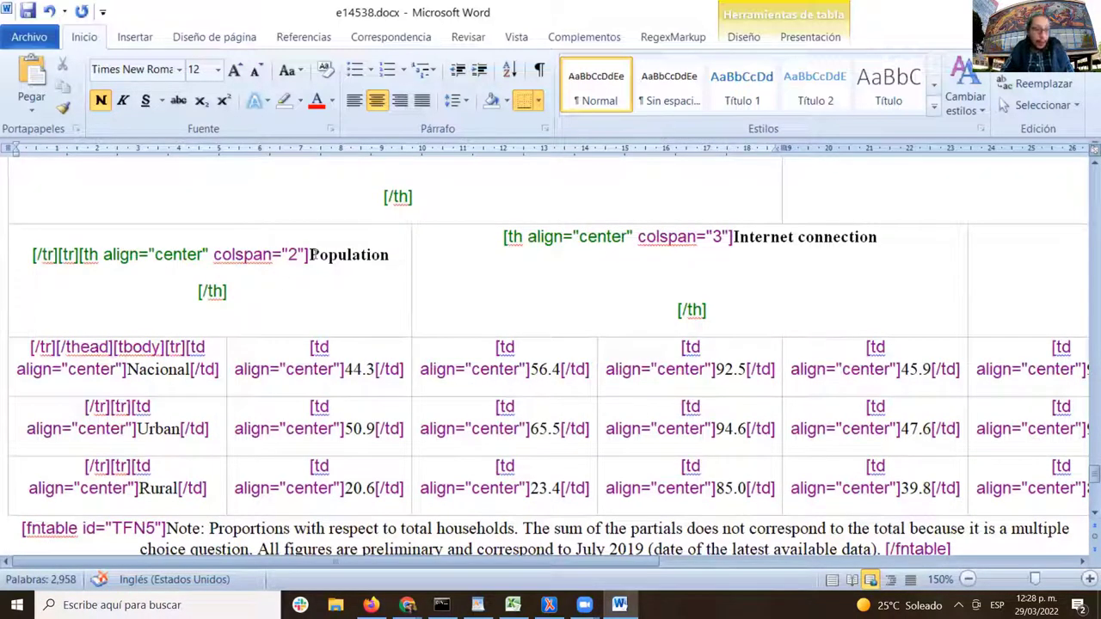
{"action": "left_click", "coordinate": [310, 254]}
{"action": "double_click", "coordinate": [293, 254]}
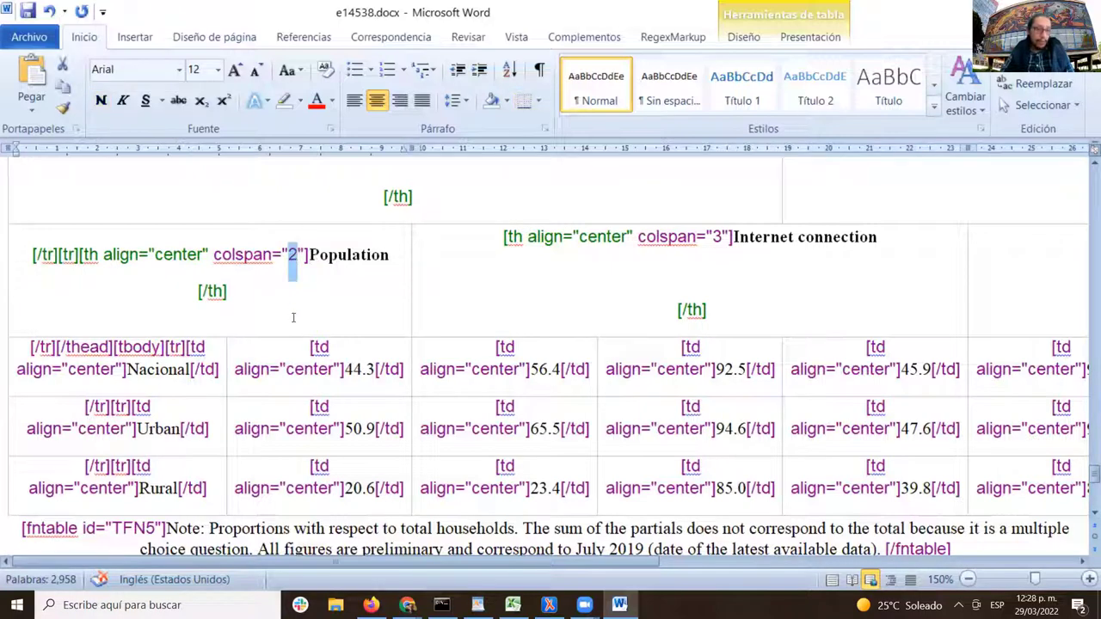
{"action": "left_click_drag", "start_coordinate": [146, 368], "coordinate": [344, 491]}
{"action": "left_click", "coordinate": [495, 407]}
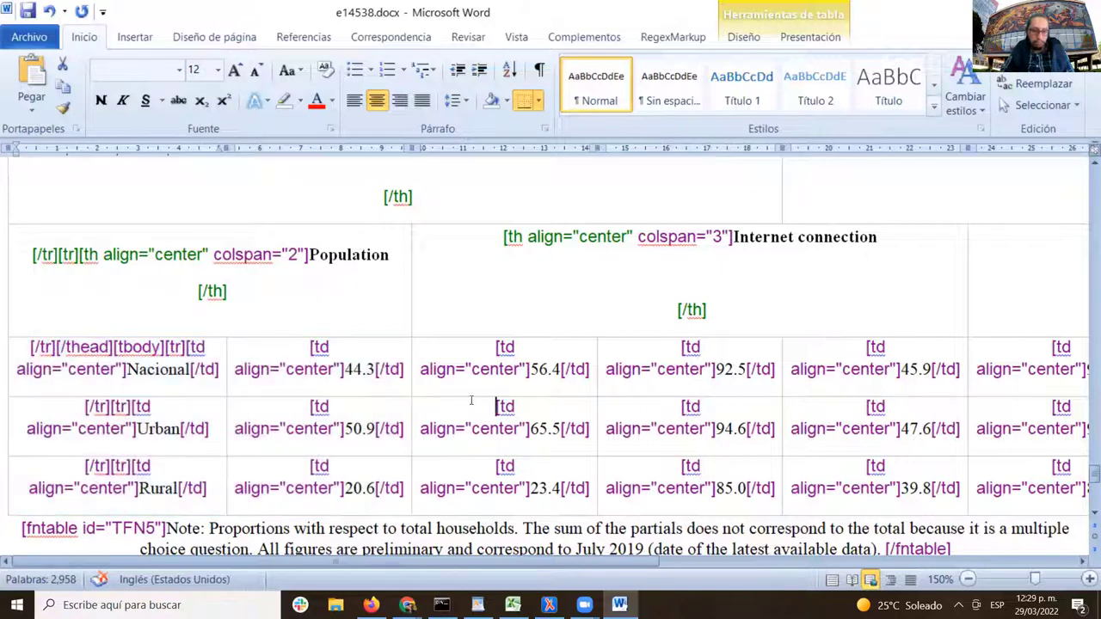
- Compare the Internet connection header with the body columns beneath it and set its colspan to 2
{"action": "left_click_drag", "start_coordinate": [220, 563], "coordinate": [360, 568]}
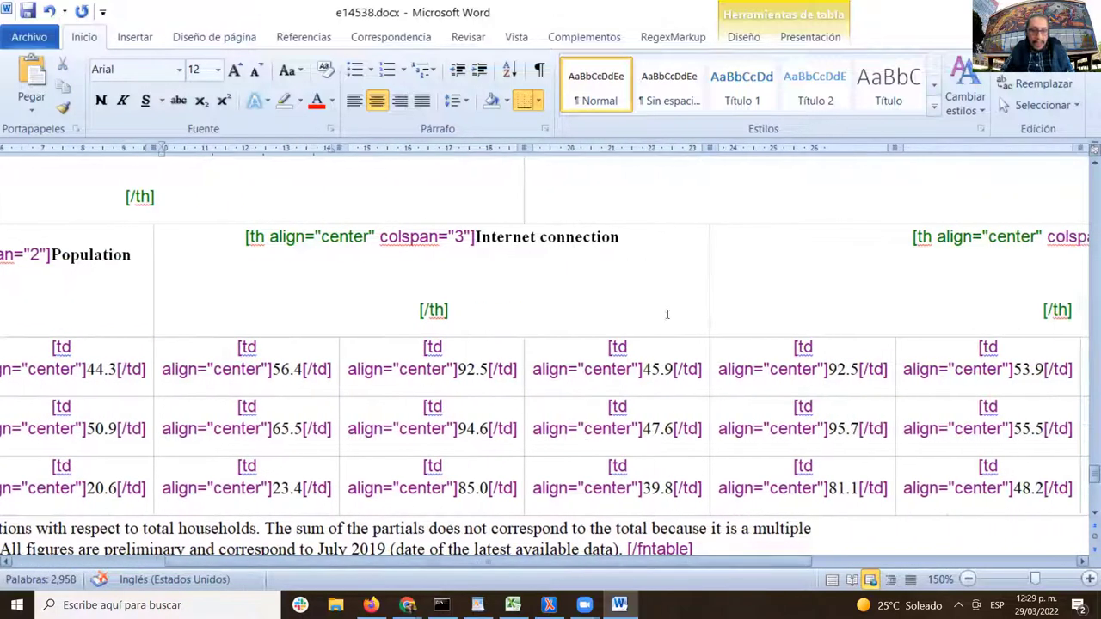
{"action": "left_click", "coordinate": [457, 239]}
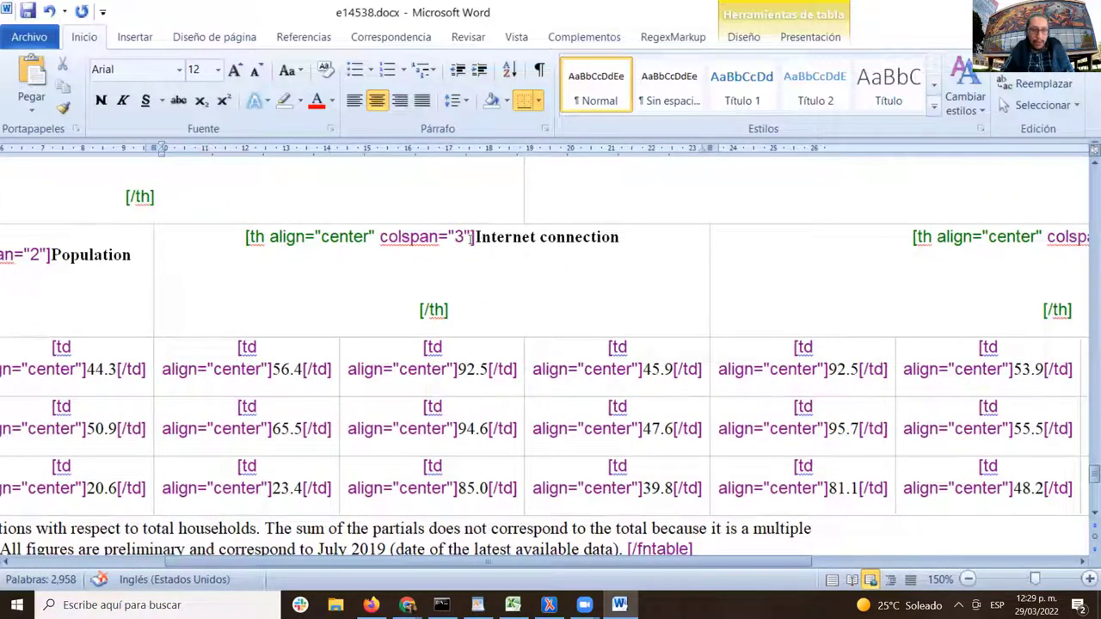
{"action": "left_click_drag", "start_coordinate": [471, 237], "coordinate": [619, 238]}
{"action": "left_click_drag", "start_coordinate": [454, 238], "coordinate": [466, 237]}
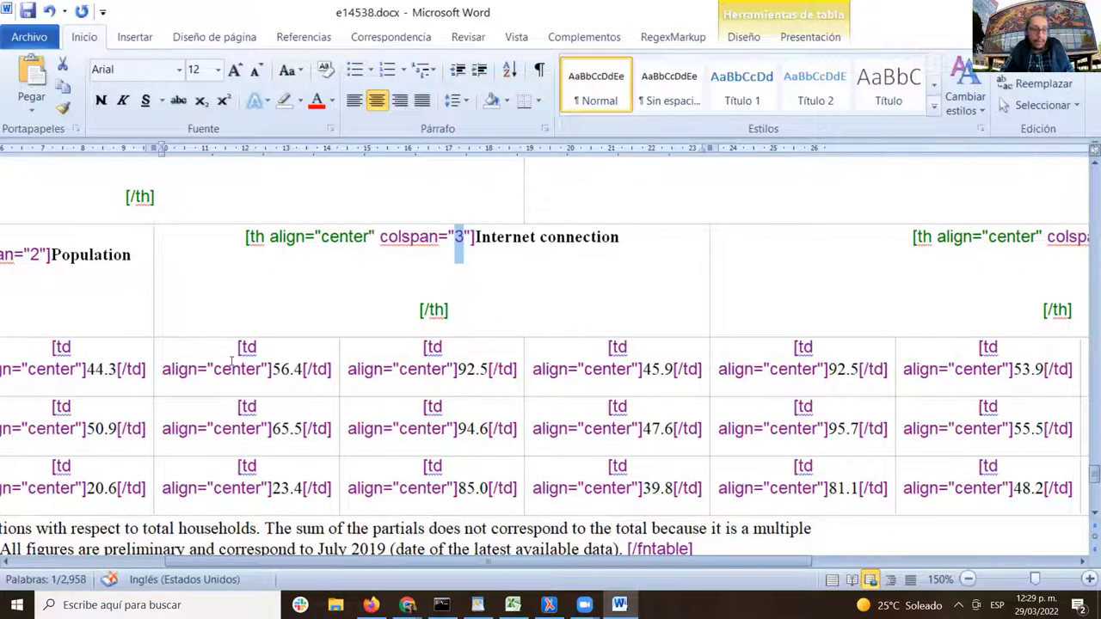
{"action": "left_click_drag", "start_coordinate": [231, 362], "coordinate": [417, 477]}
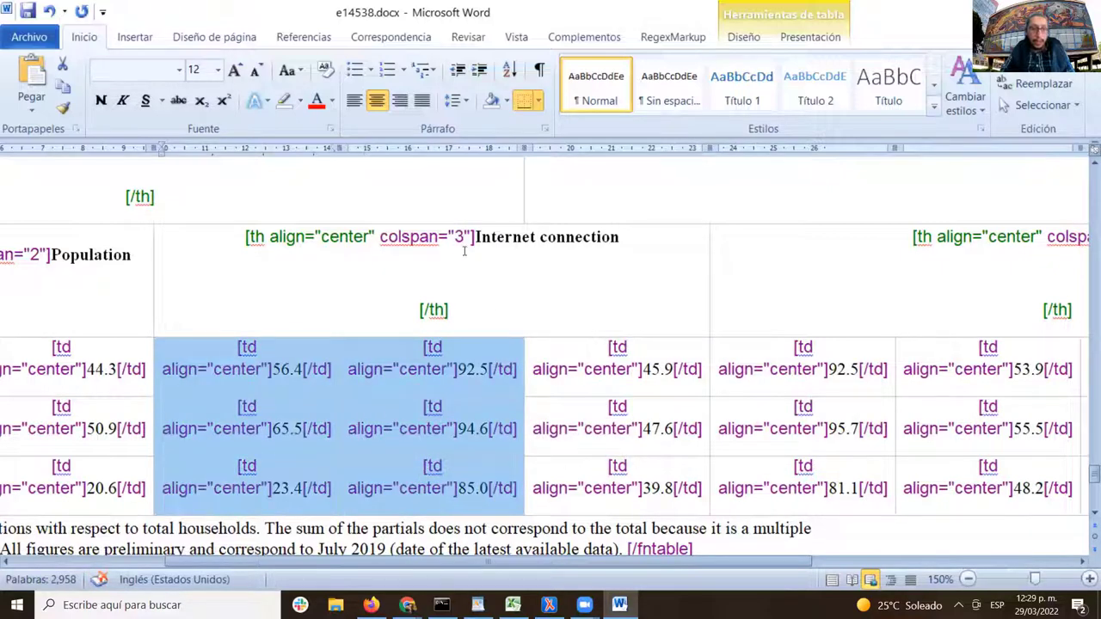
{"action": "double_click", "coordinate": [461, 237]}
{"action": "type", "text": "2"}
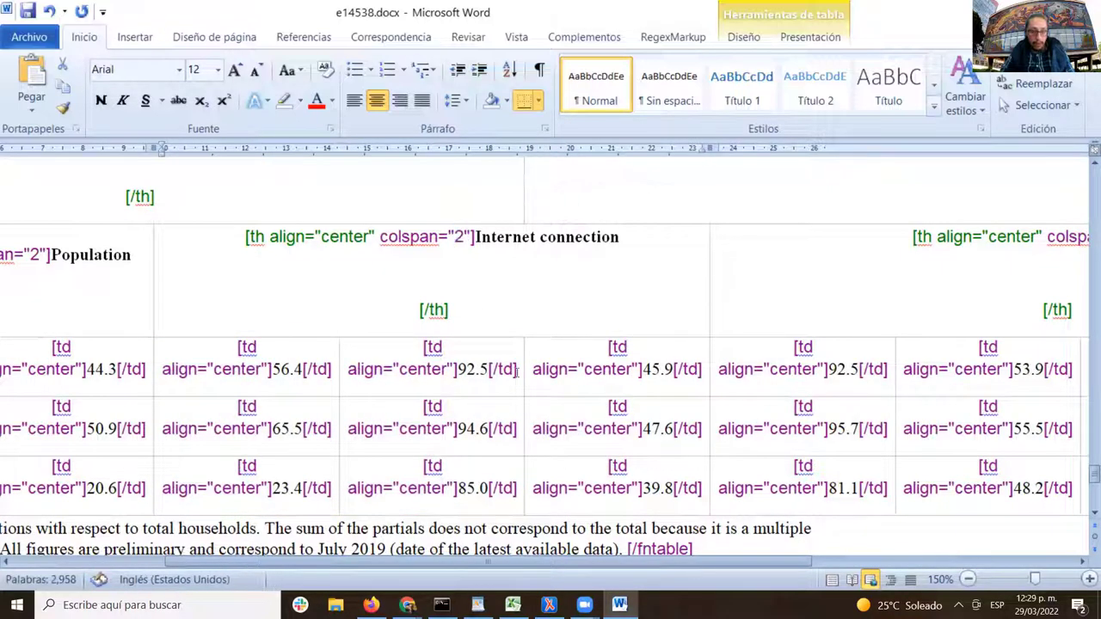
- Set the colspan of the Pay TV header in Table 3 to 2
{"action": "left_click_drag", "start_coordinate": [371, 563], "coordinate": [591, 568]}
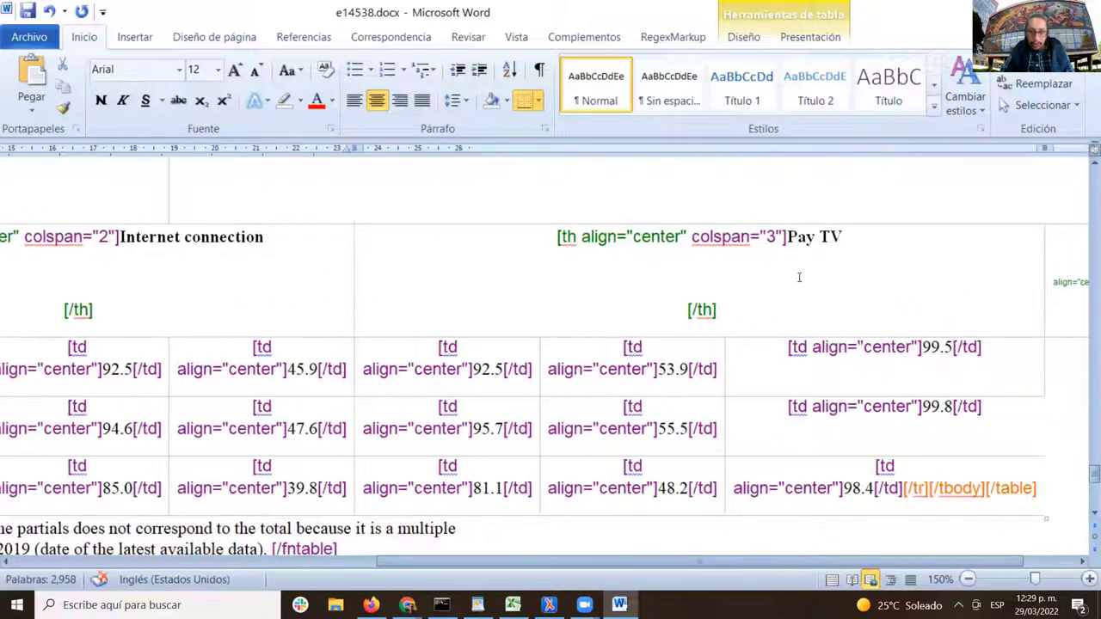
{"action": "double_click", "coordinate": [771, 237]}
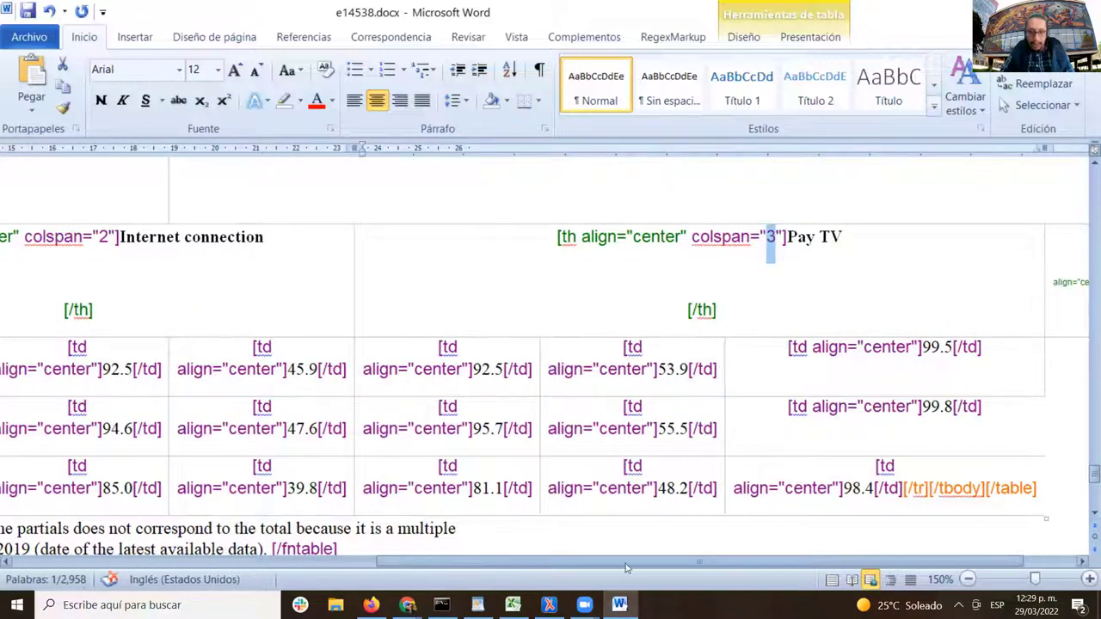
{"action": "left_click_drag", "start_coordinate": [627, 568], "coordinate": [679, 568]}
{"action": "type", "text": "2"}
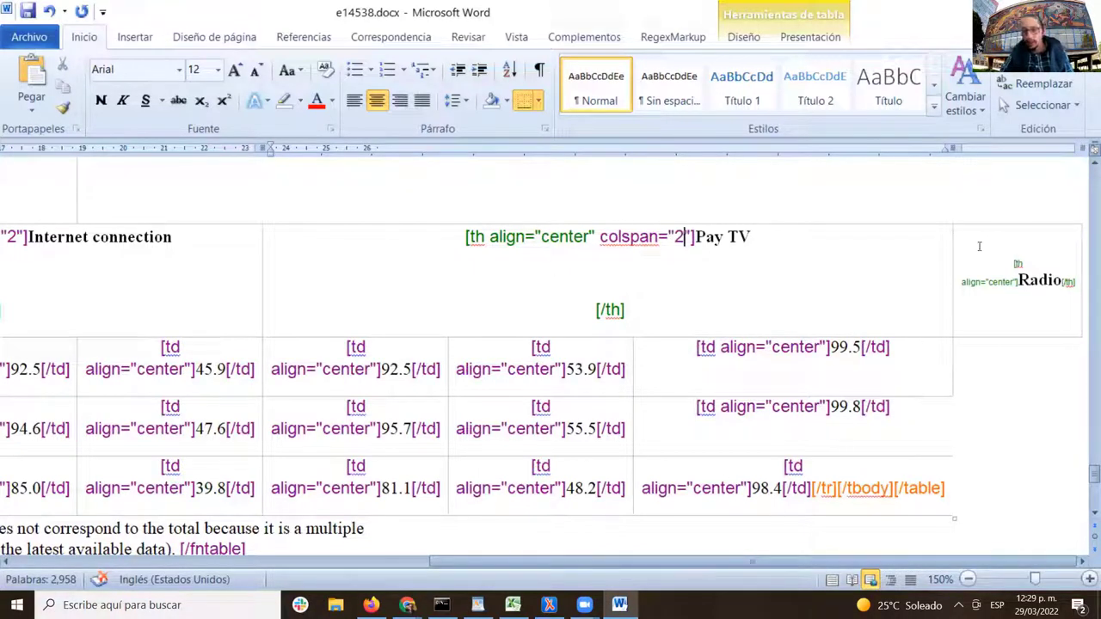
- Enlarge the text and tags of the Radio header cell by several font size increments
{"action": "left_click_drag", "start_coordinate": [1023, 235], "coordinate": [1077, 304]}
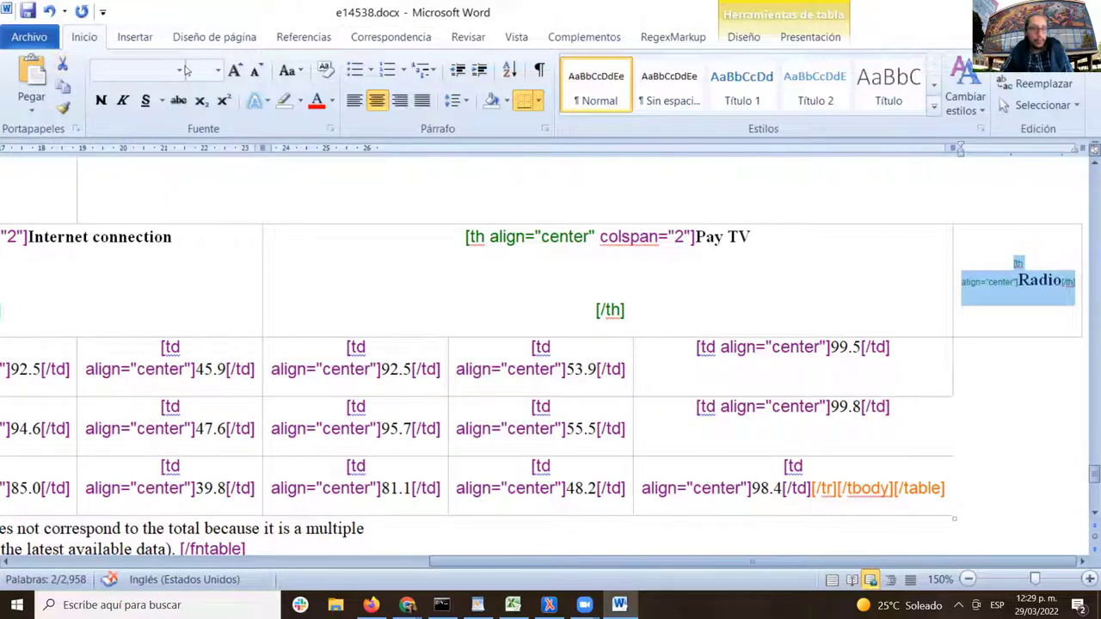
{"action": "left_click", "coordinate": [235, 70]}
{"action": "left_click", "coordinate": [235, 70]}
{"action": "left_click", "coordinate": [235, 70]}
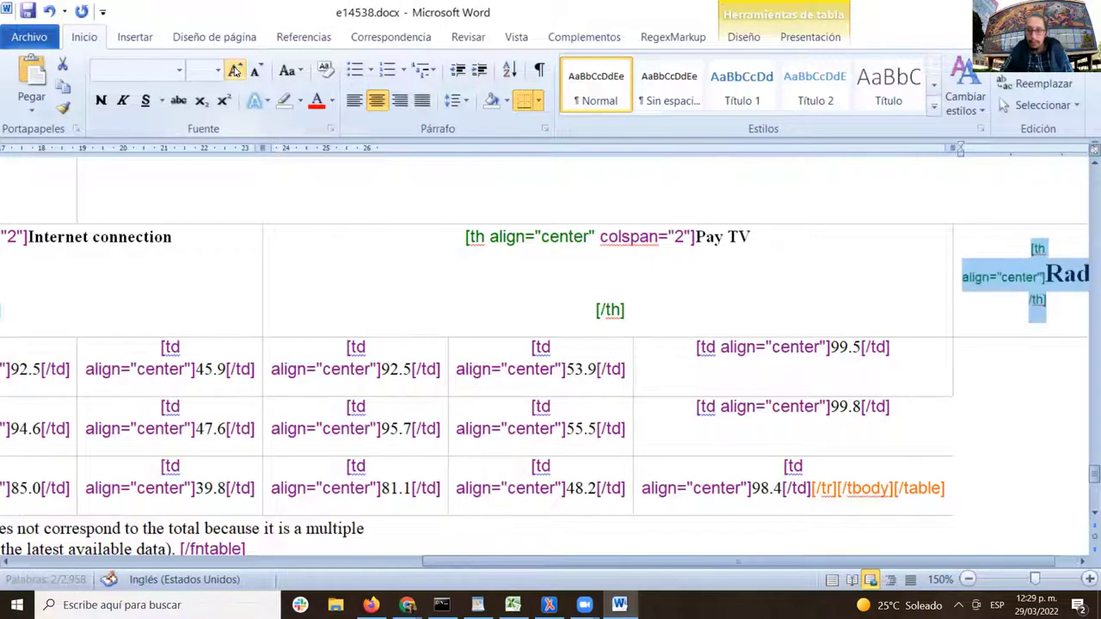
{"action": "left_click", "coordinate": [235, 70]}
{"action": "left_click", "coordinate": [235, 70]}
{"action": "left_click", "coordinate": [235, 70]}
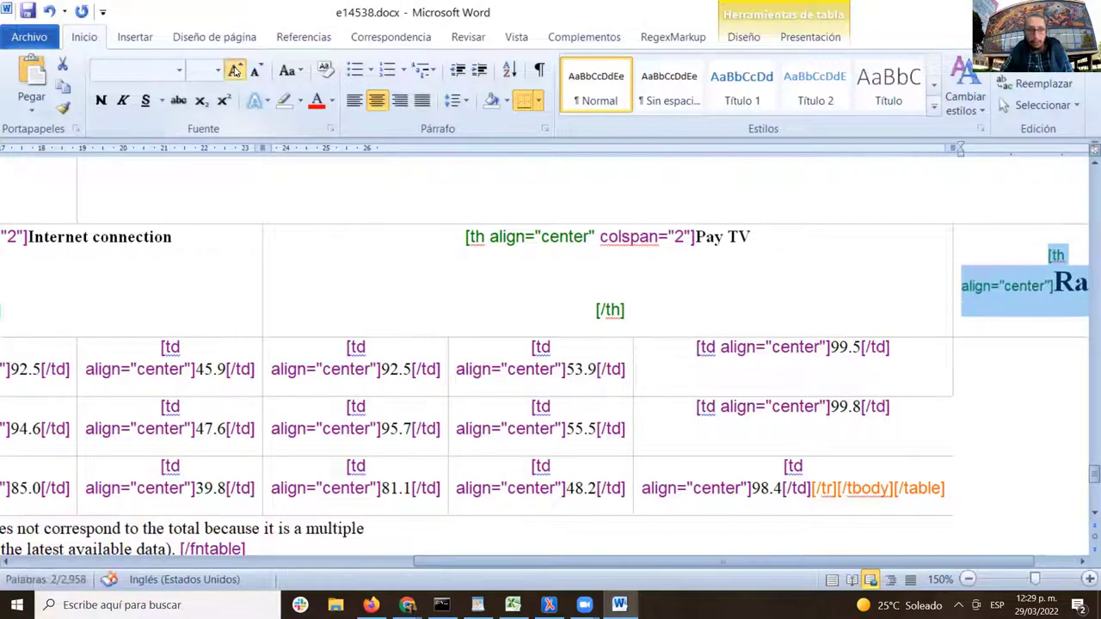
{"action": "left_click", "coordinate": [234, 70]}
{"action": "left_click", "coordinate": [769, 273]}
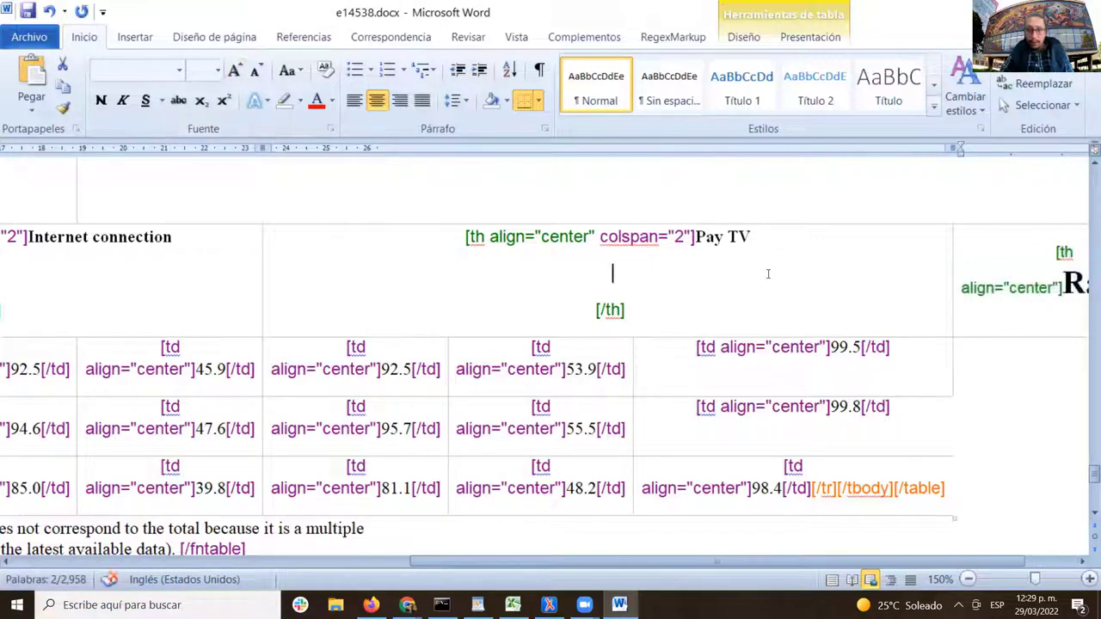
- Set the font size of the Radio header cell's text and tags to 12
{"action": "left_click_drag", "start_coordinate": [746, 561], "coordinate": [801, 561]}
{"action": "left_click_drag", "start_coordinate": [902, 259], "coordinate": [1049, 316]}
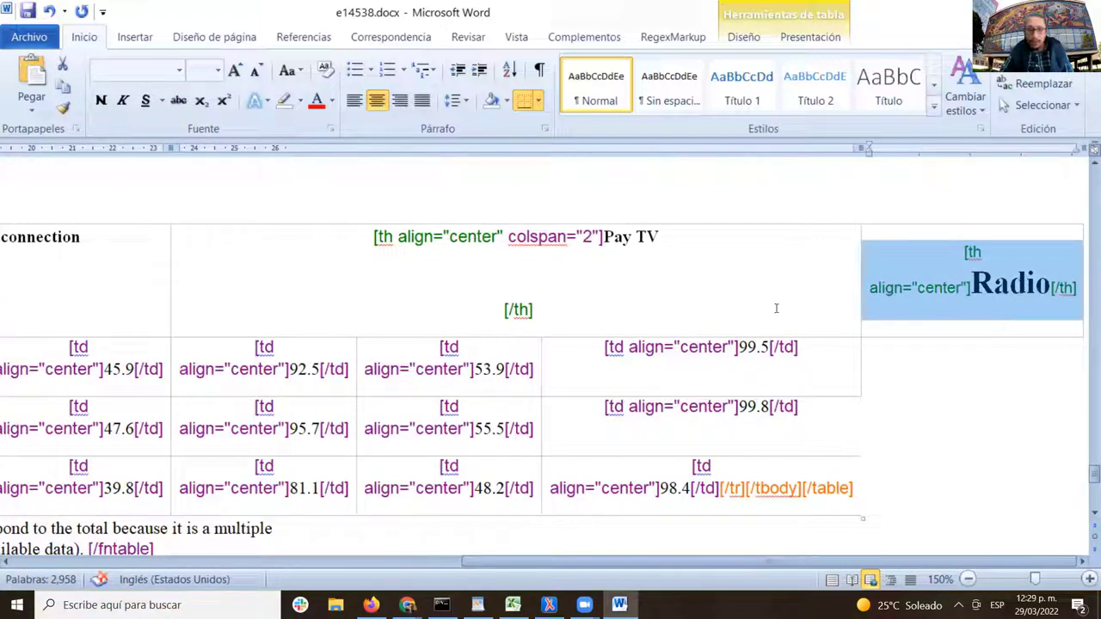
{"action": "left_click", "coordinate": [182, 72]}
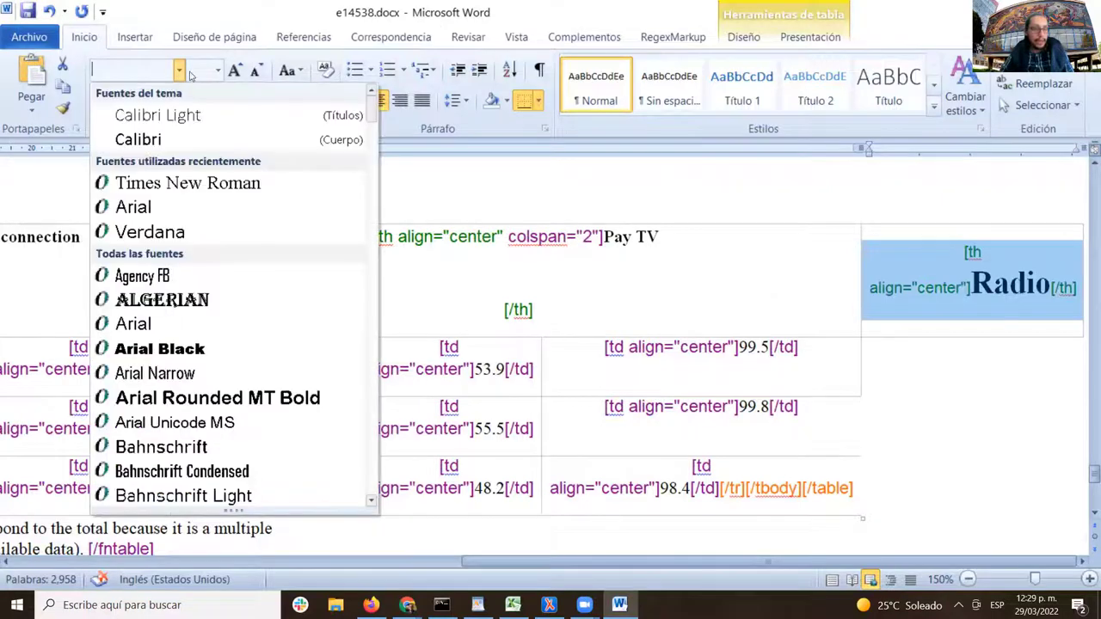
{"action": "left_click", "coordinate": [217, 70]}
{"action": "left_click", "coordinate": [196, 162]}
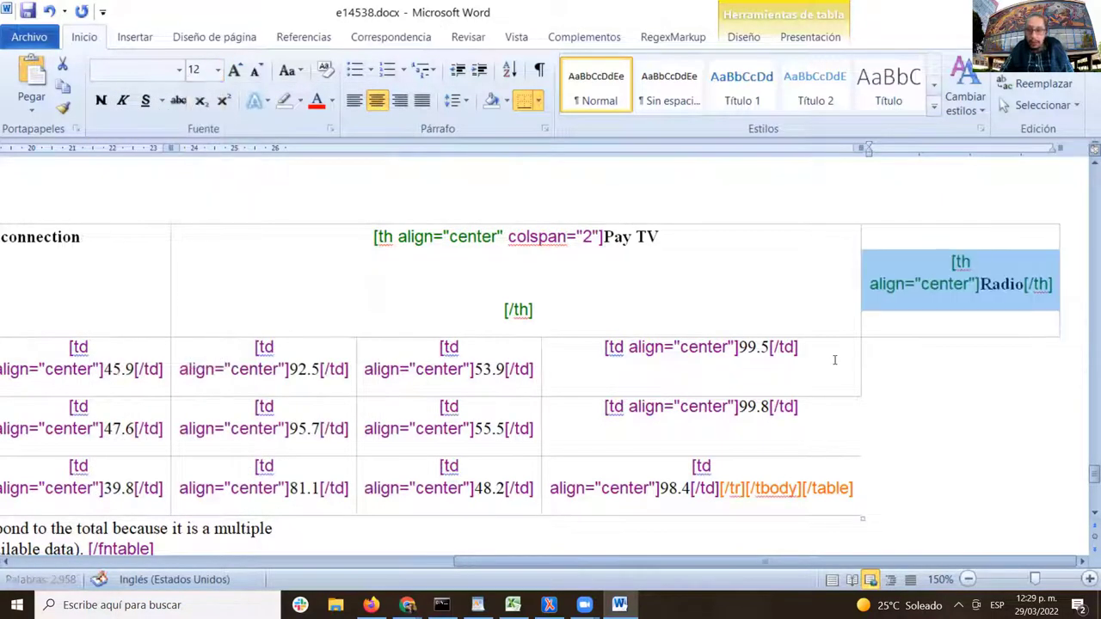
- Copy the colspan="2" attribute from the Pay TV header tag into the th tag of the Radio header
{"action": "left_click", "coordinate": [973, 249]}
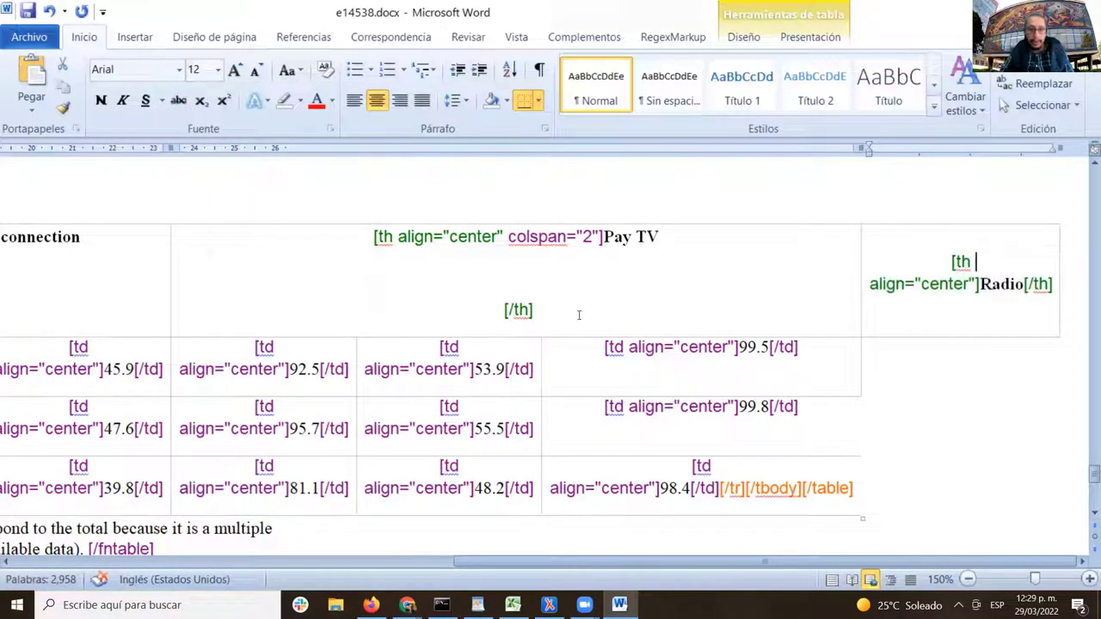
{"action": "left_click_drag", "start_coordinate": [508, 238], "coordinate": [613, 265]}
{"action": "key", "text": "ctrl+c"}
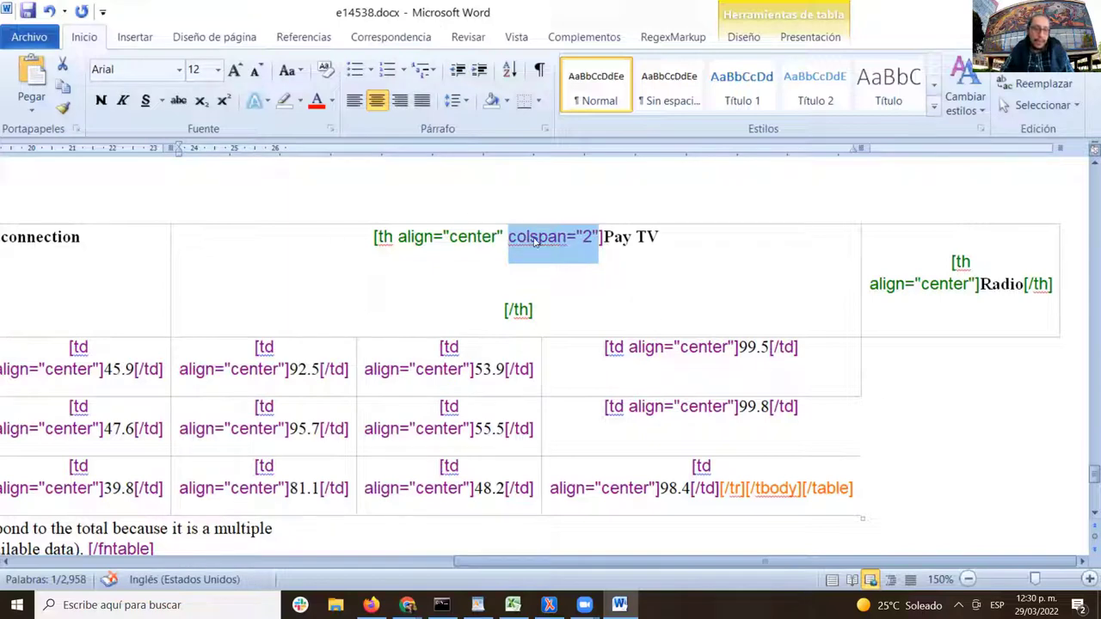
{"action": "left_click", "coordinate": [977, 284]}
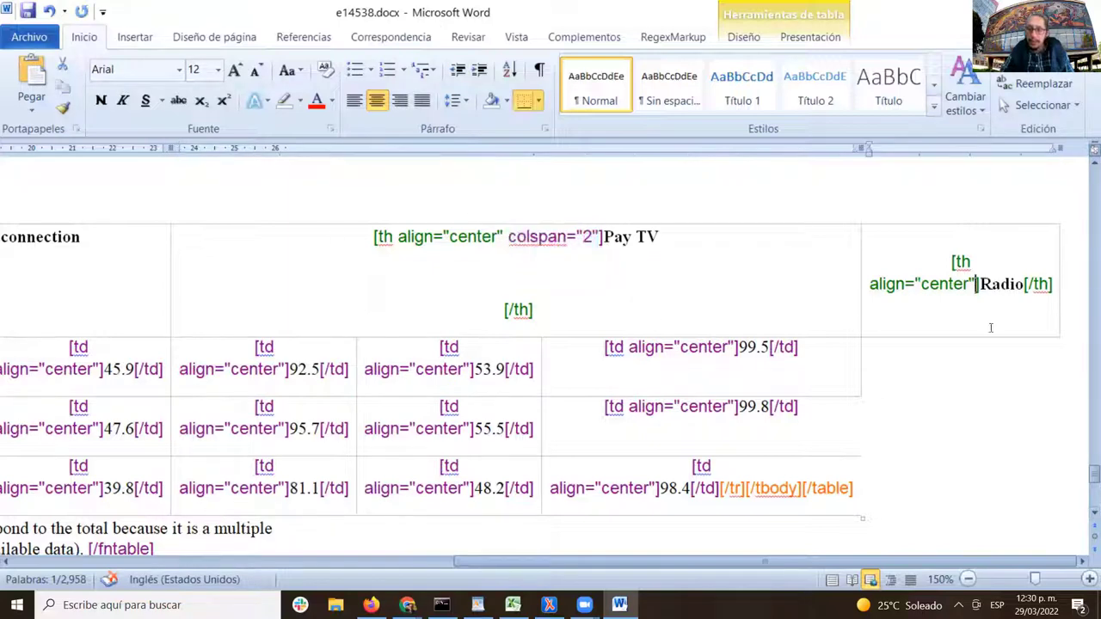
{"action": "key", "text": "ctrl+v"}
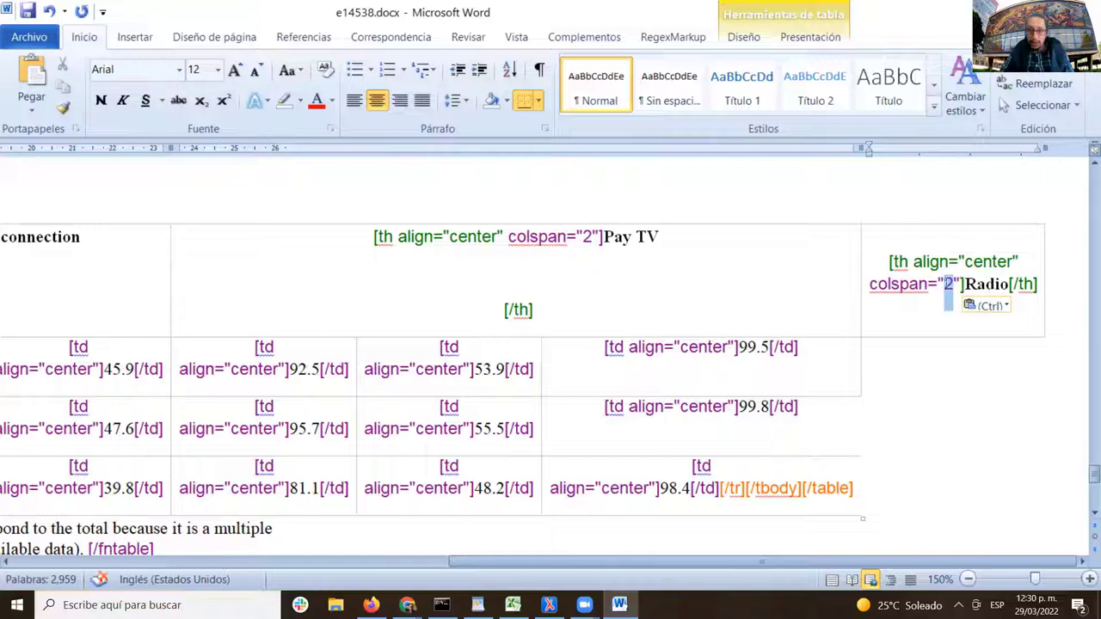
- Review the colspan attributes of the Pay TV, Population and "Proportions with respect to total households" headers in Table 3
{"action": "double_click", "coordinate": [598, 237]}
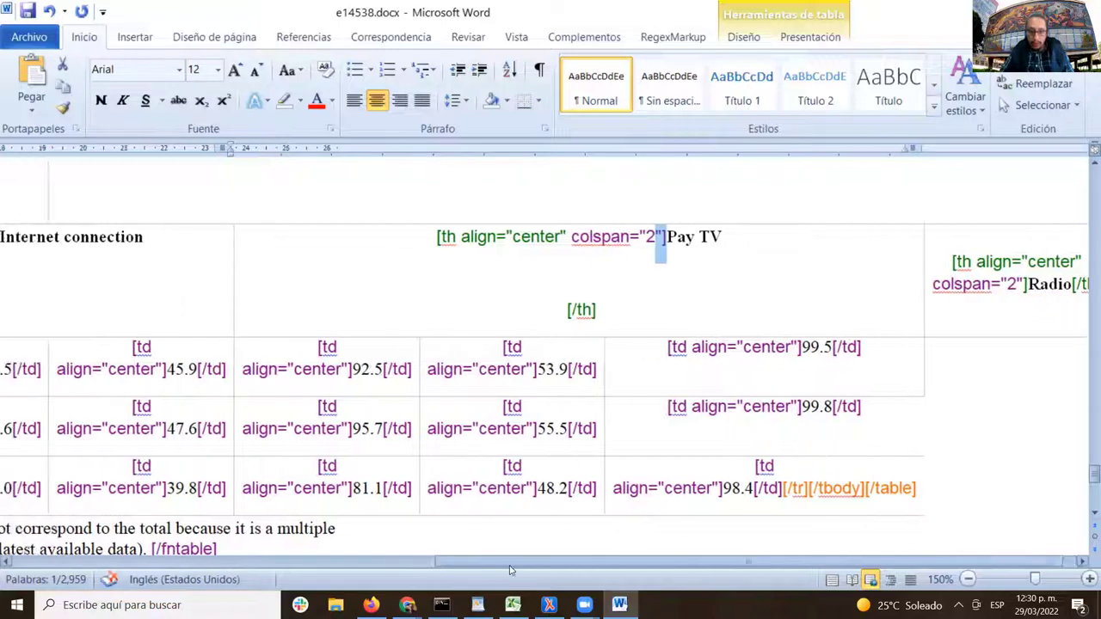
{"action": "left_click_drag", "start_coordinate": [607, 564], "coordinate": [279, 564]}
{"action": "double_click", "coordinate": [383, 239]}
{"action": "key", "text": "ctrl+c"}
{"action": "left_click", "coordinate": [291, 254]}
{"action": "key", "text": "ctrl+v"}
{"action": "double_click", "coordinate": [293, 255]}
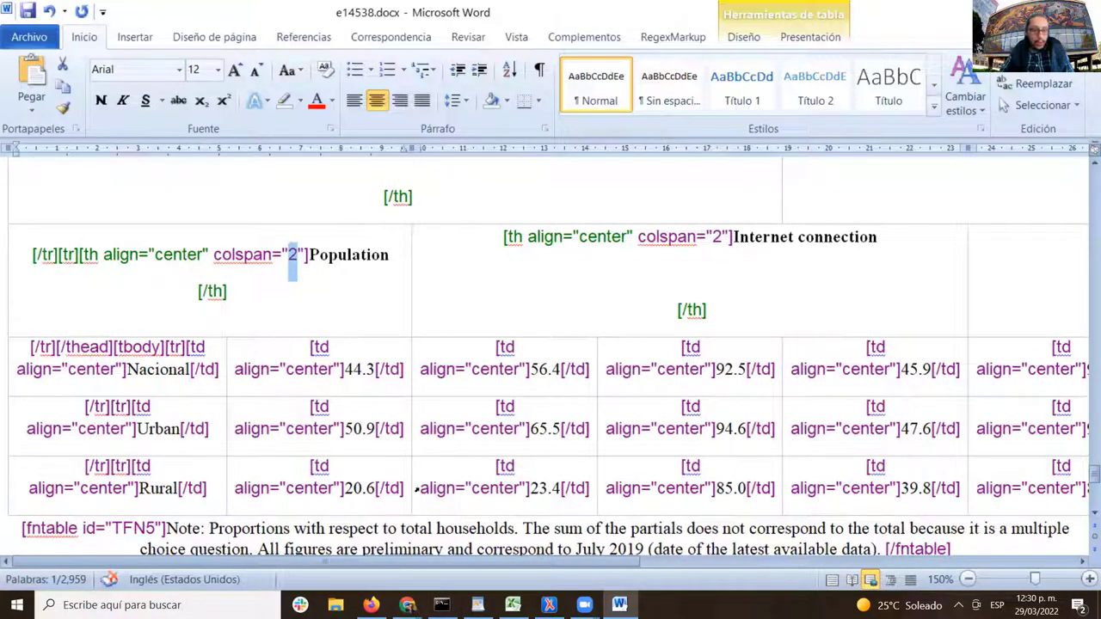
{"action": "left_click_drag", "start_coordinate": [437, 564], "coordinate": [443, 386]}
{"action": "scroll", "coordinate": [443, 386], "scroll_direction": "up", "scroll_amount": 2}
{"action": "scroll", "coordinate": [424, 257], "scroll_direction": "down", "scroll_amount": 1}
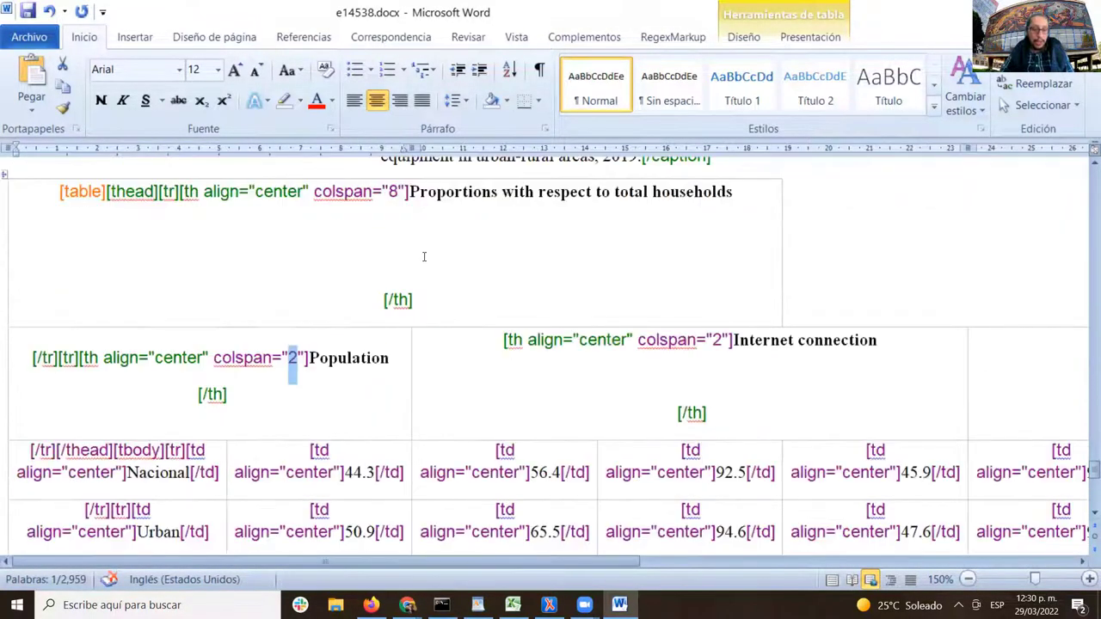
{"action": "left_click", "coordinate": [299, 191]}
{"action": "left_click_drag", "start_coordinate": [298, 191], "coordinate": [634, 233]}
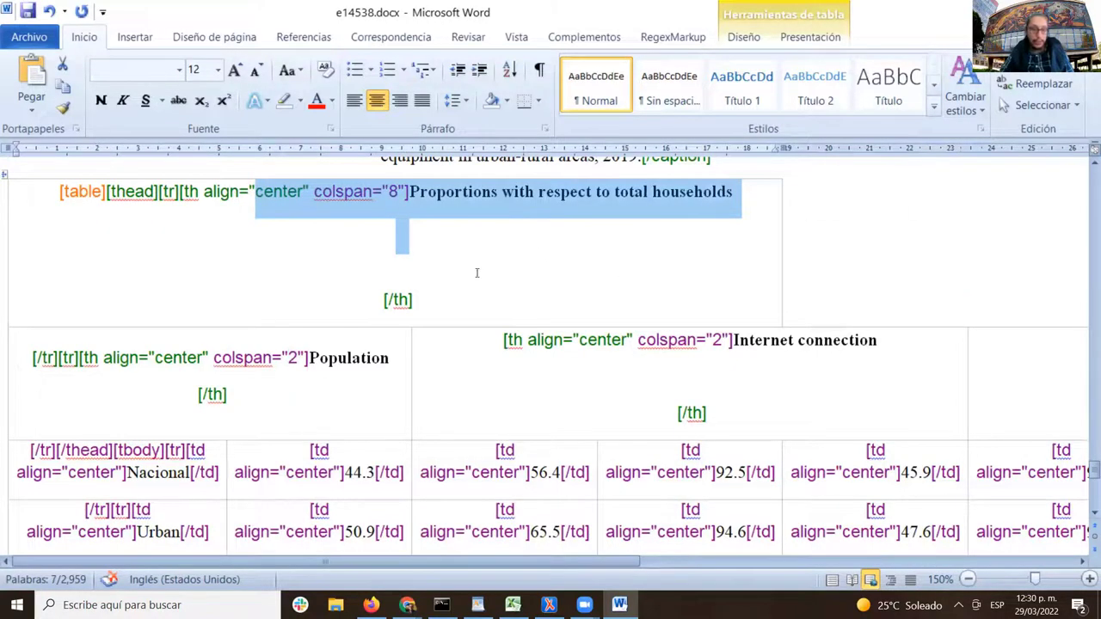
- Examine the td tags and their align attributes in the body rows of Table 3, starting with the Nacional row
{"action": "scroll", "coordinate": [484, 275], "scroll_direction": "down", "scroll_amount": 2}
{"action": "left_click", "coordinate": [127, 265]}
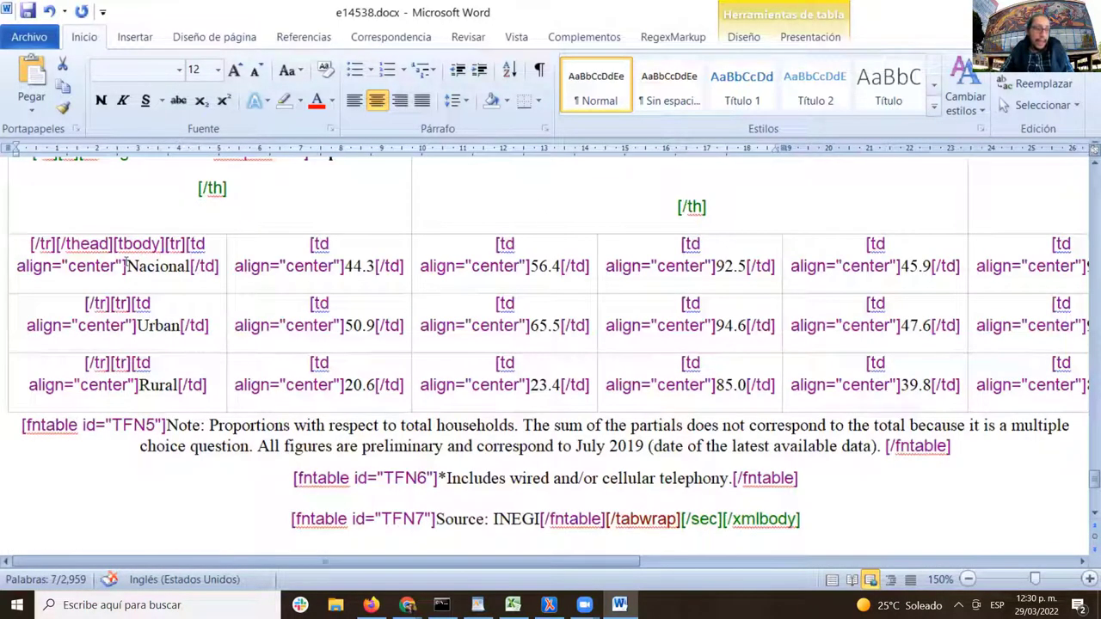
{"action": "left_click_drag", "start_coordinate": [202, 566], "coordinate": [137, 540]}
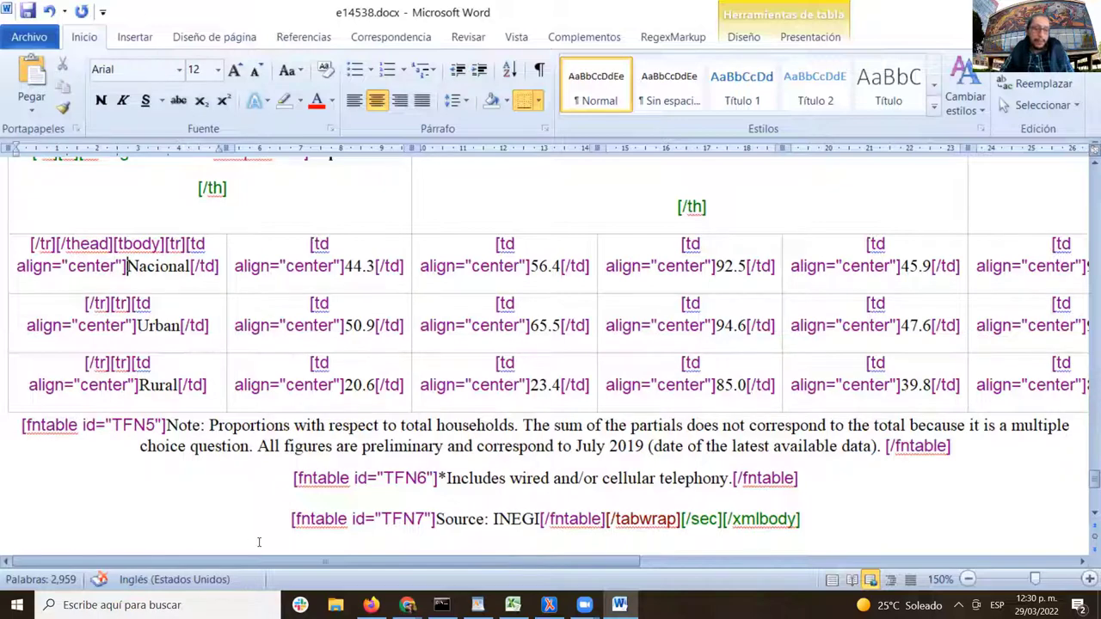
{"action": "left_click_drag", "start_coordinate": [320, 563], "coordinate": [524, 567]}
{"action": "double_click", "coordinate": [307, 266]}
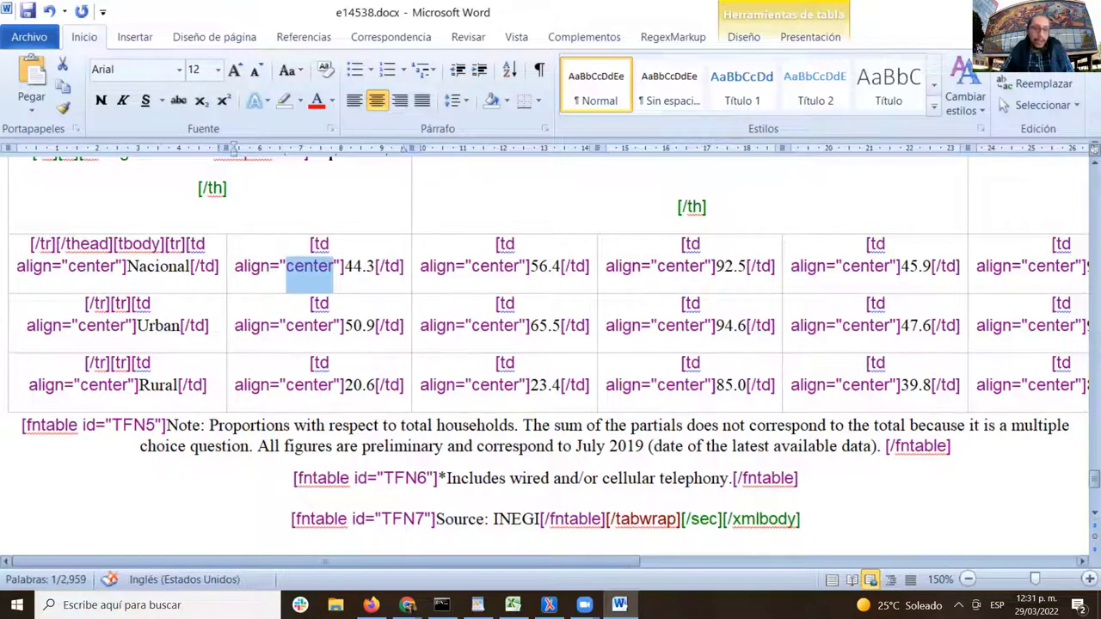
{"action": "left_click_drag", "start_coordinate": [392, 564], "coordinate": [613, 569]}
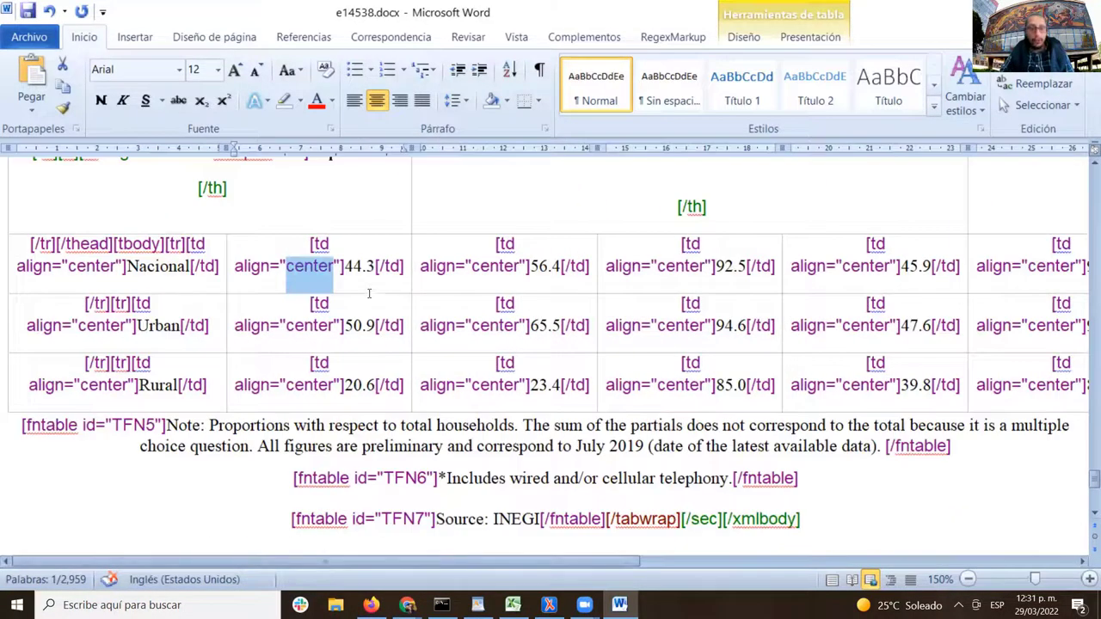
{"action": "scroll", "coordinate": [602, 387], "scroll_direction": "up", "scroll_amount": 2}
{"action": "scroll", "coordinate": [551, 367], "scroll_direction": "down", "scroll_amount": 3}
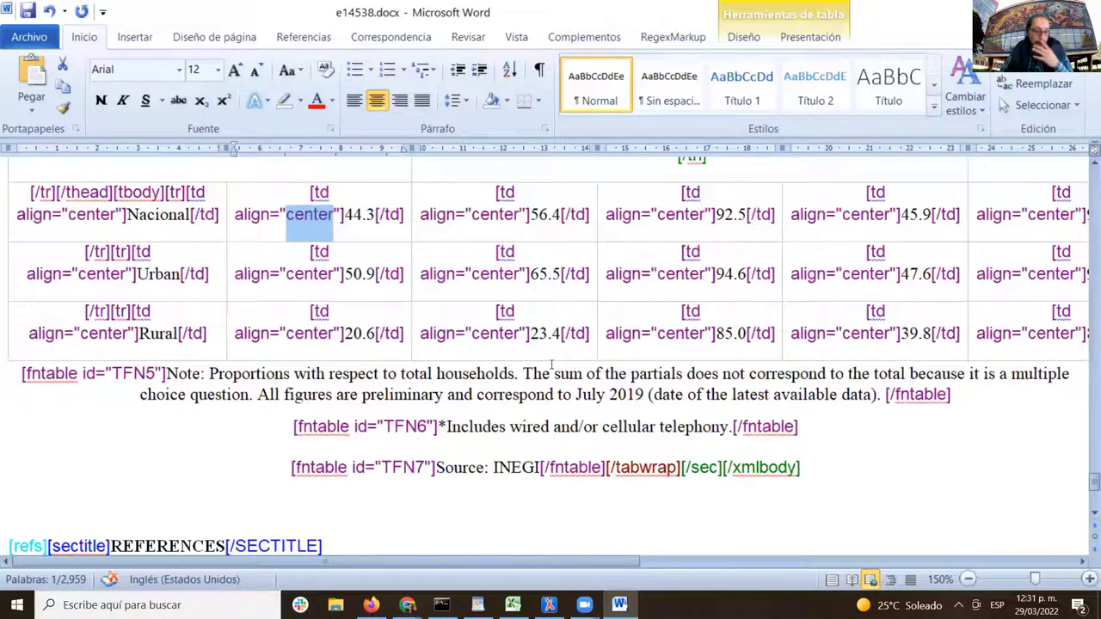
{"action": "left_click", "coordinate": [381, 215]}
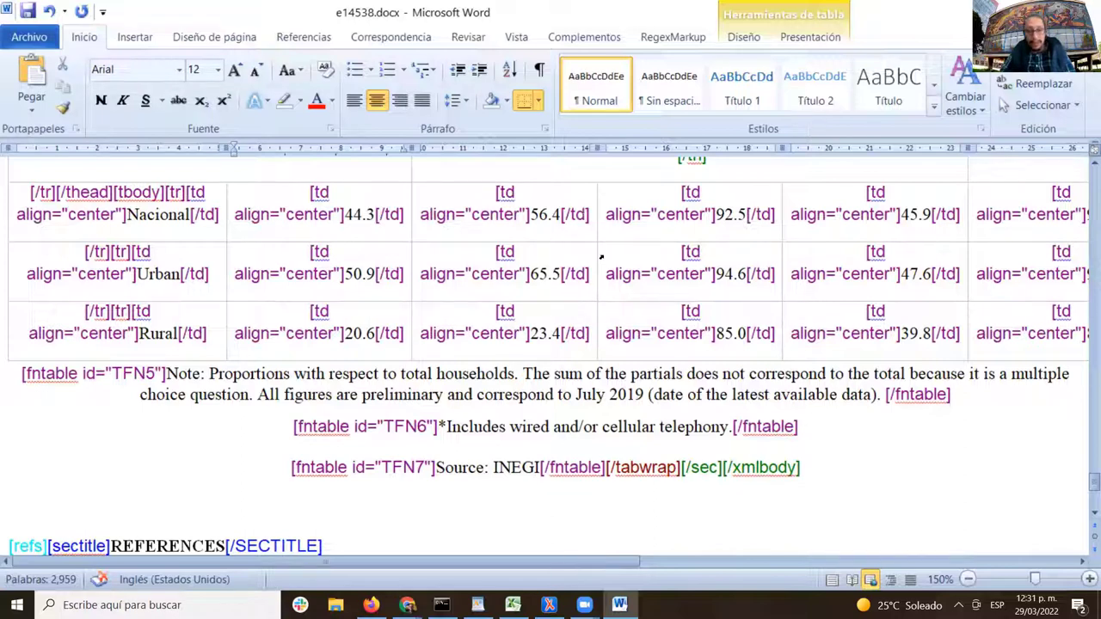
- Review the fntable tags of the notes TFN5, TFN6 and TFN7 below Table 3 and save the document
{"action": "left_click_drag", "start_coordinate": [168, 374], "coordinate": [886, 396]}
{"action": "left_click", "coordinate": [290, 448]}
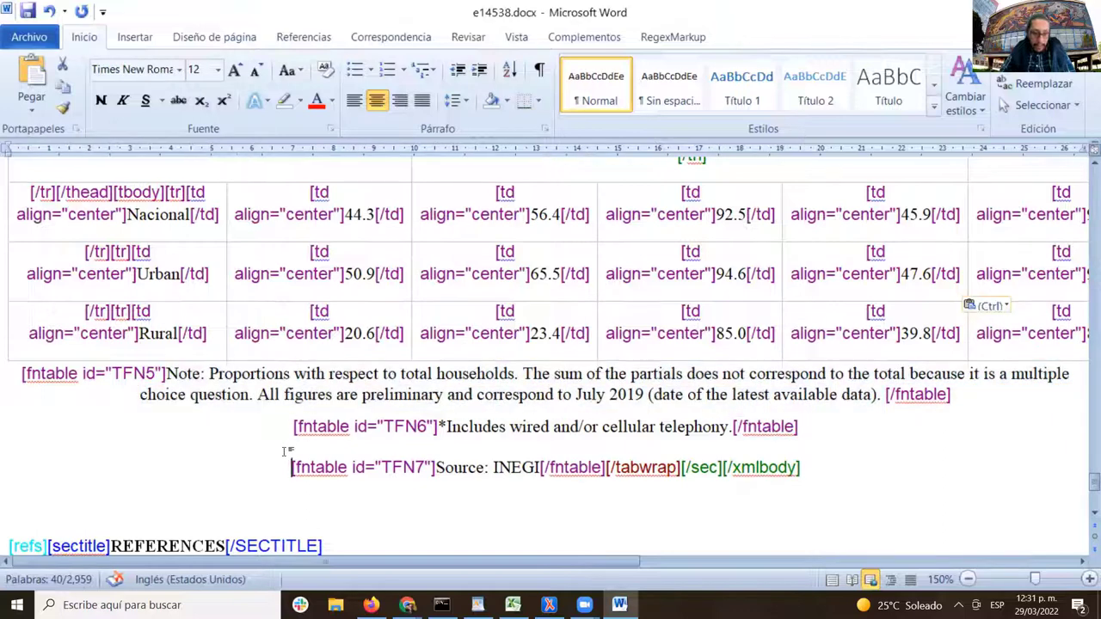
{"action": "left_click_drag", "start_coordinate": [426, 426], "coordinate": [725, 430]}
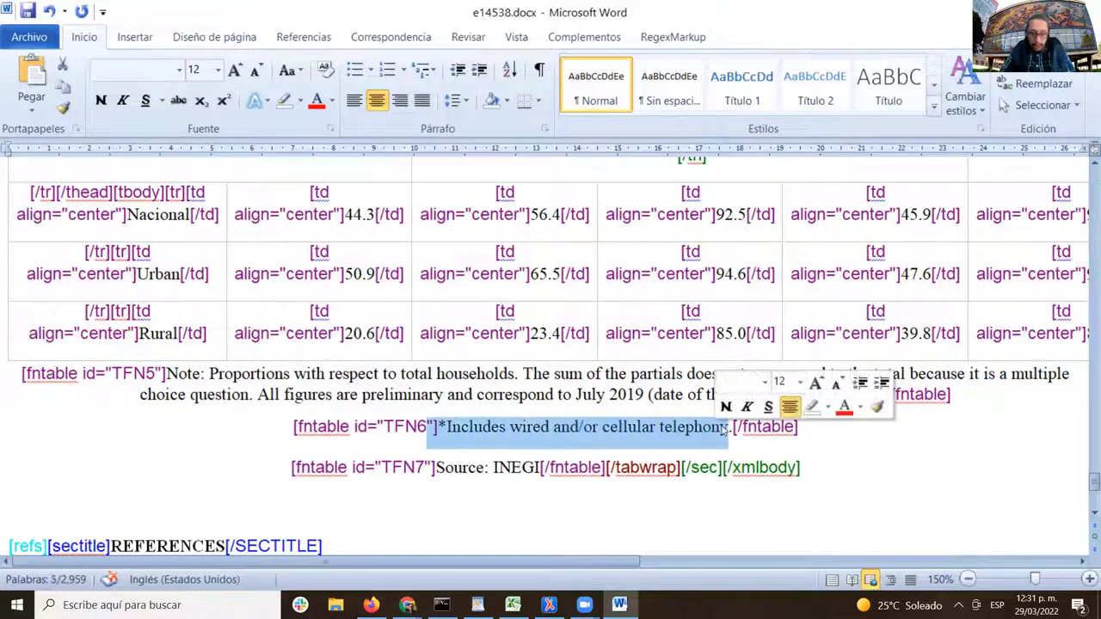
{"action": "double_click", "coordinate": [323, 428]}
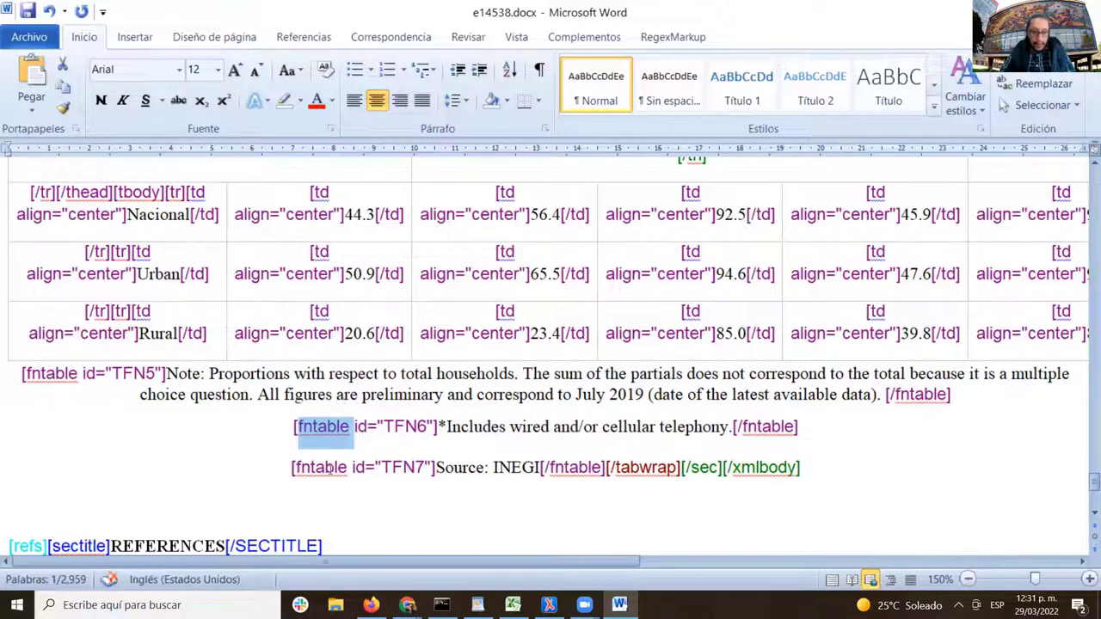
{"action": "double_click", "coordinate": [330, 469]}
{"action": "left_click_drag", "start_coordinate": [437, 469], "coordinate": [600, 469]}
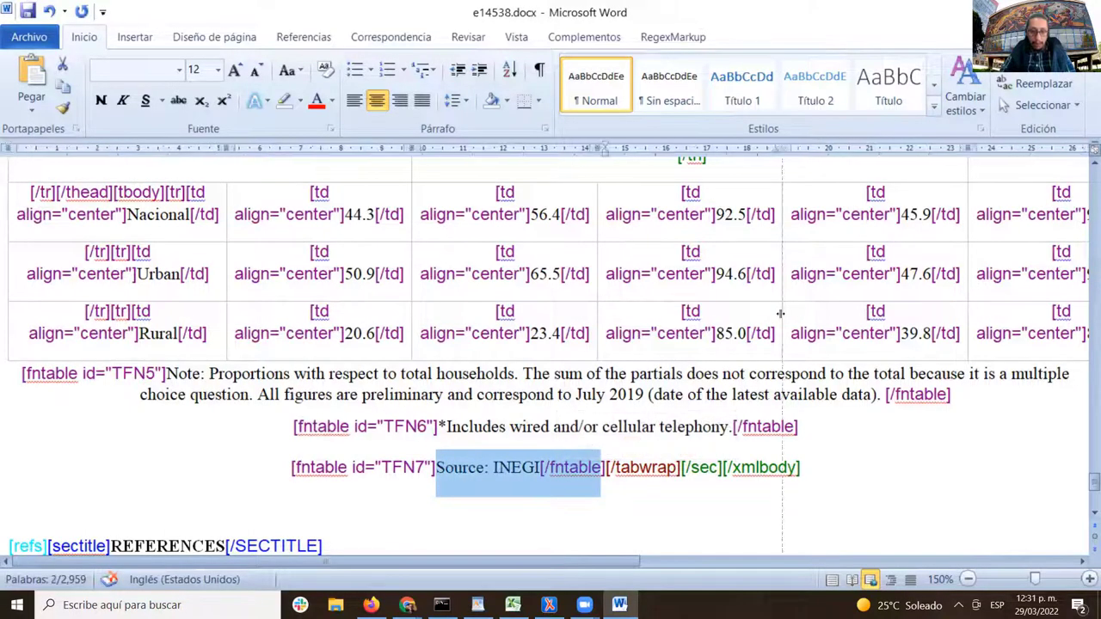
{"action": "scroll", "coordinate": [779, 319], "scroll_direction": "down", "scroll_amount": 5}
{"action": "scroll", "coordinate": [762, 340], "scroll_direction": "up", "scroll_amount": 7}
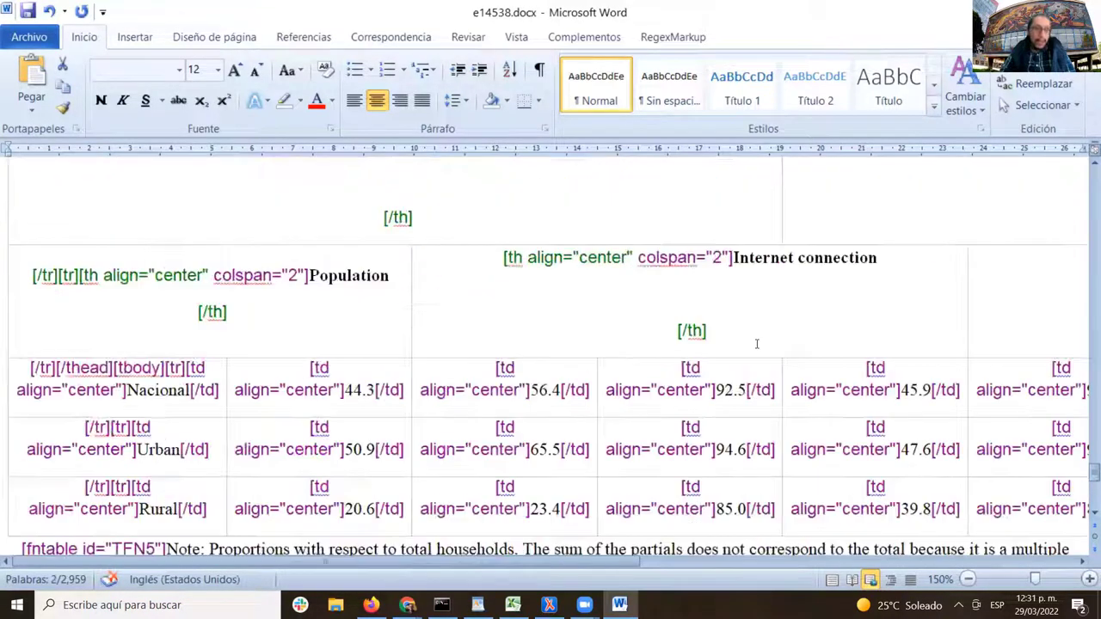
{"action": "scroll", "coordinate": [757, 344], "scroll_direction": "up", "scroll_amount": 6}
{"action": "left_click", "coordinate": [28, 12]}
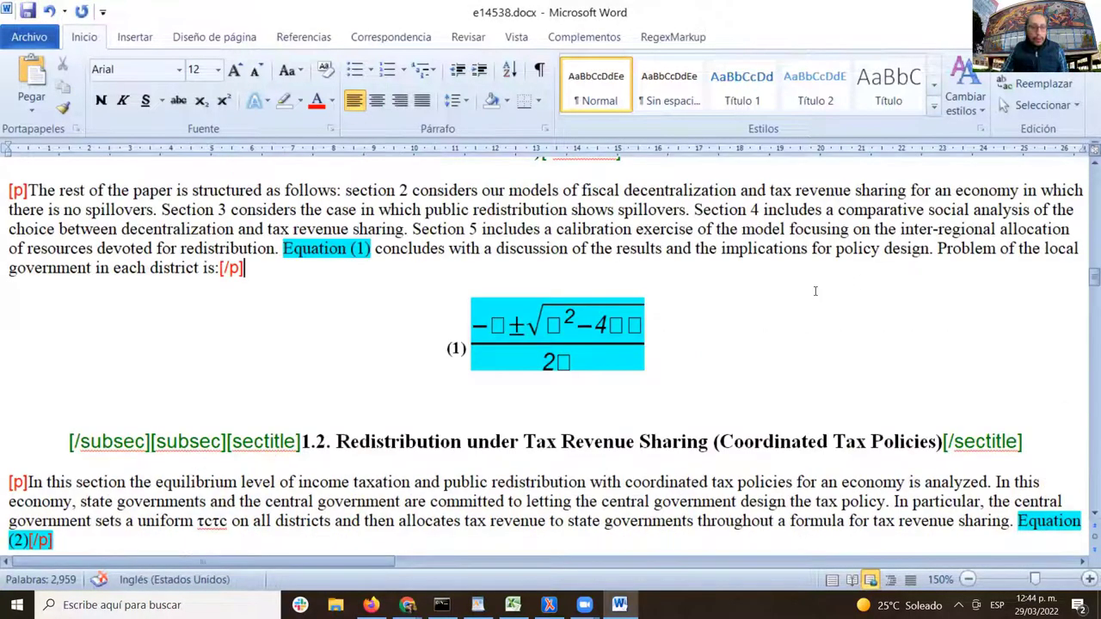
- Locate and select the highlighted Equation (1) citation in the paragraph of section 1.1
{"action": "scroll", "coordinate": [793, 309], "scroll_direction": "up", "scroll_amount": 2}
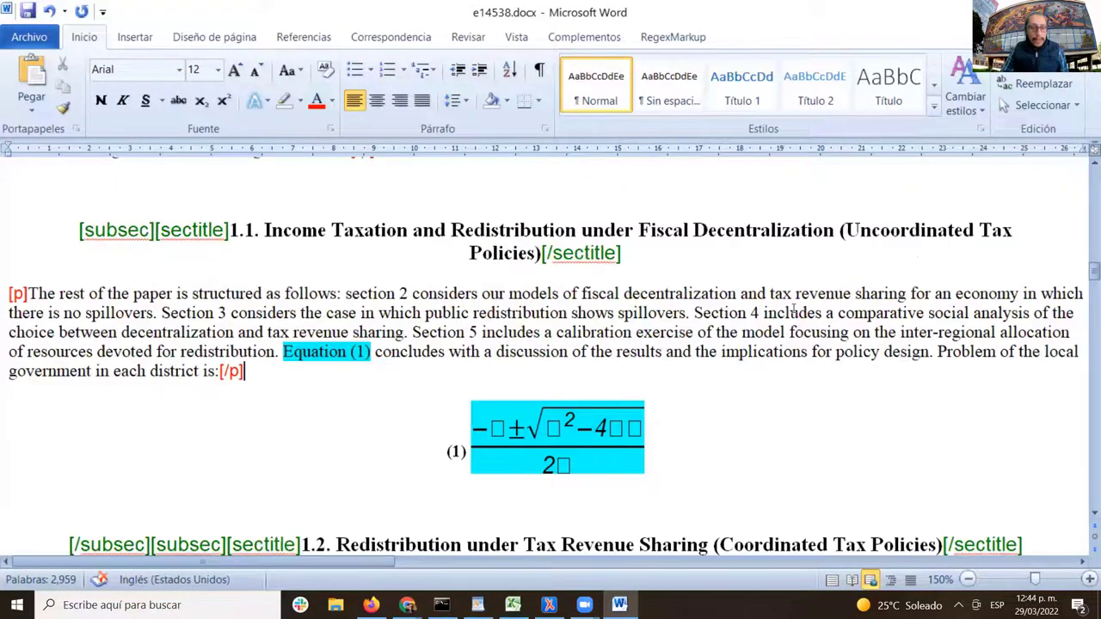
{"action": "scroll", "coordinate": [794, 308], "scroll_direction": "down", "scroll_amount": 2}
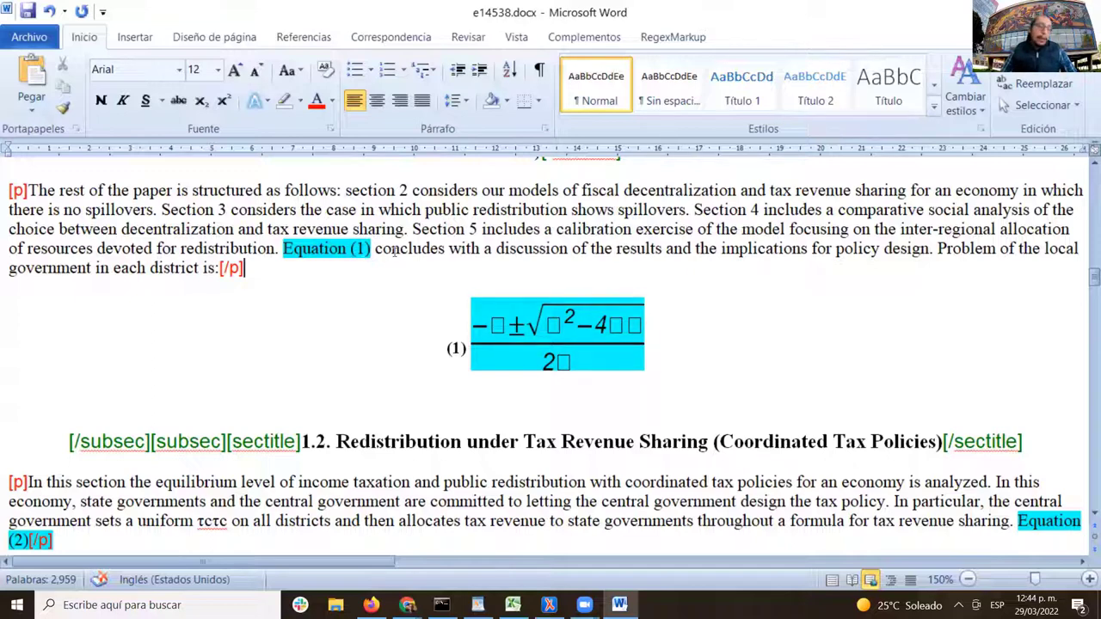
{"action": "left_click_drag", "start_coordinate": [284, 247], "coordinate": [371, 252]}
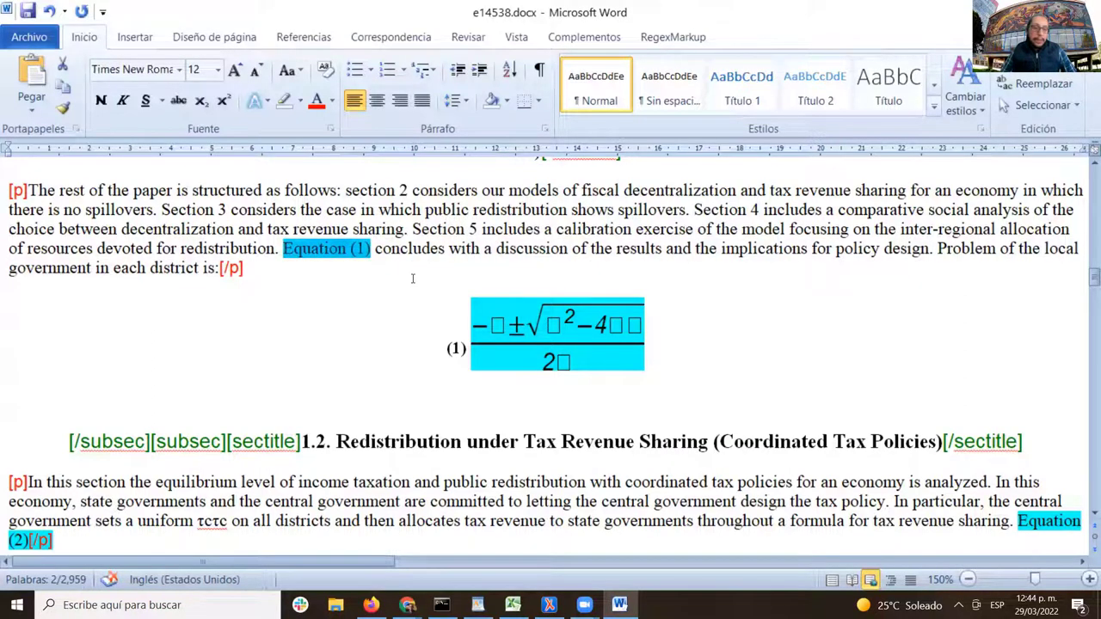
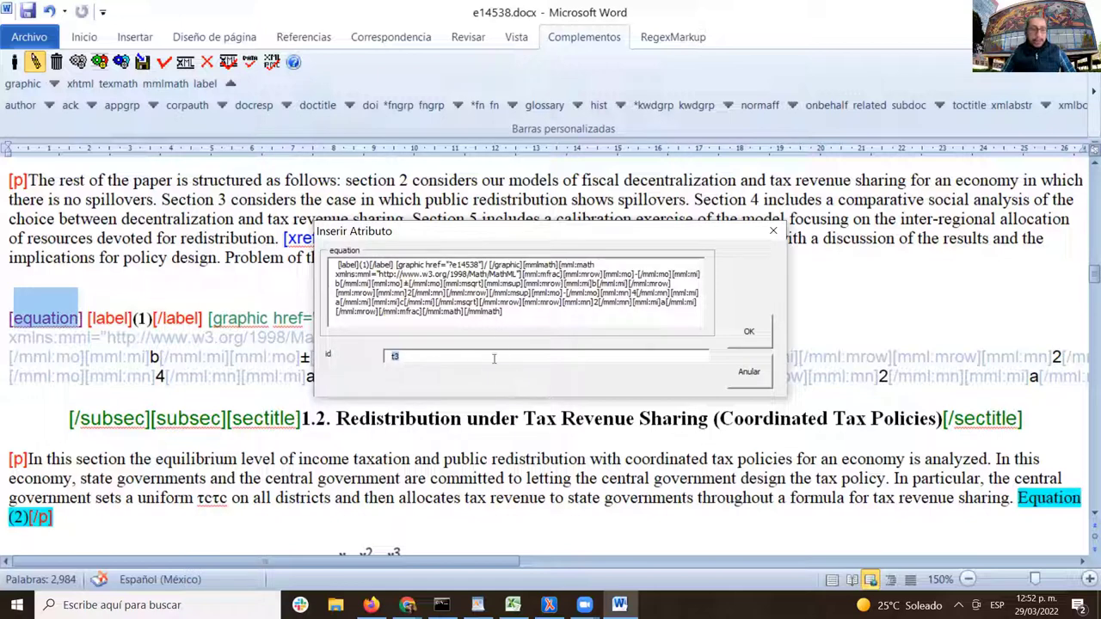
- Set the id of the equation element for formula (1) to e1 and compare it with the rid of the Equation (1) cross-reference
{"action": "type", "text": "e1"}
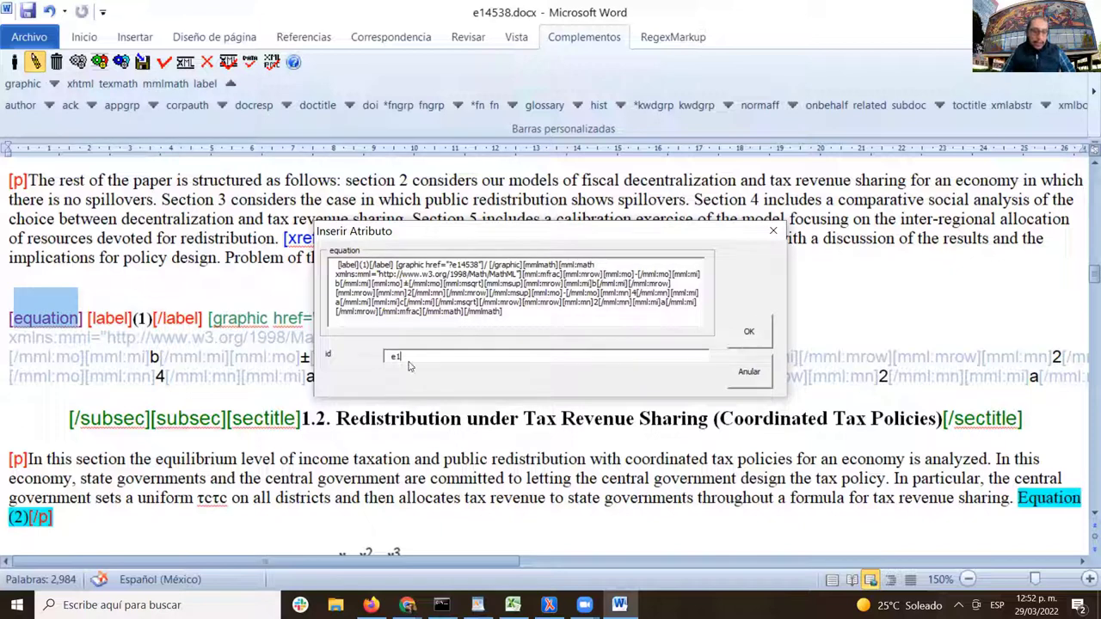
{"action": "left_click", "coordinate": [748, 332]}
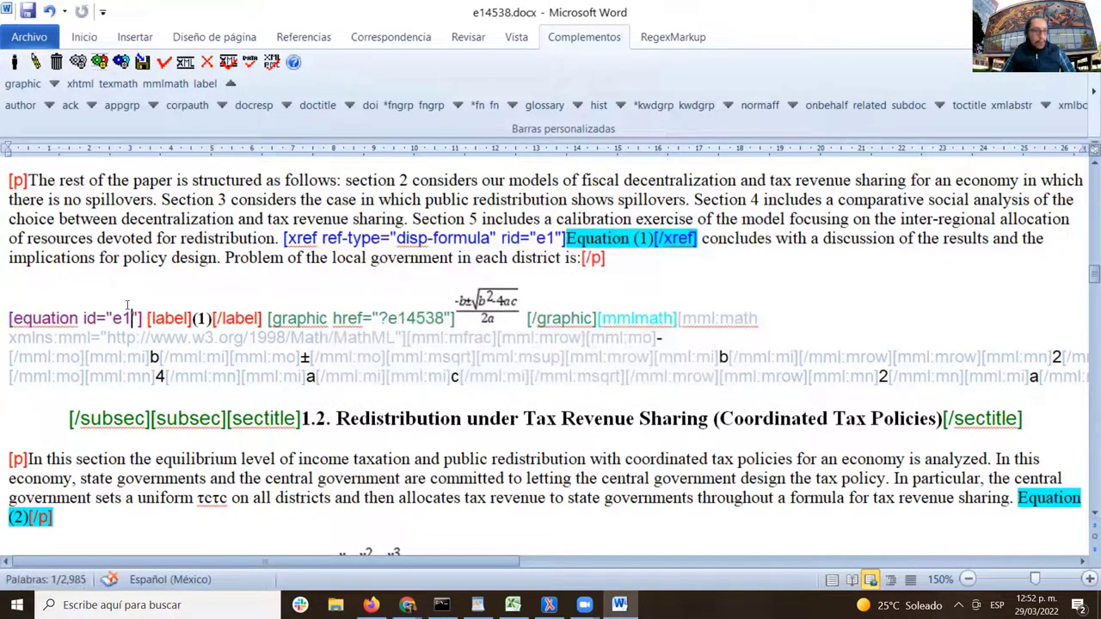
{"action": "left_click_drag", "start_coordinate": [10, 318], "coordinate": [137, 318]}
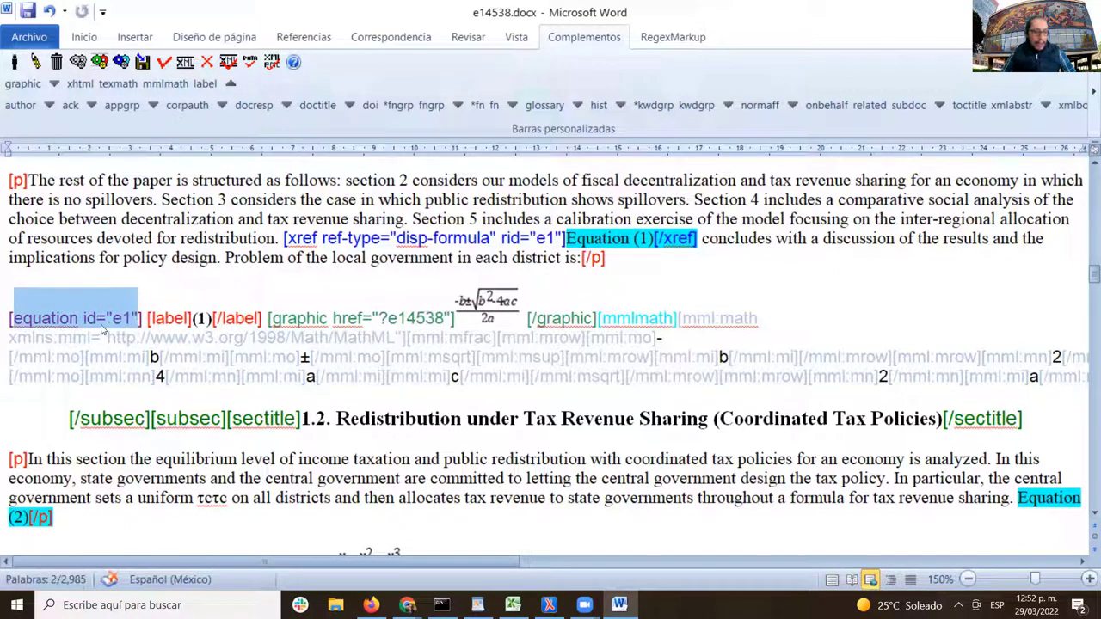
{"action": "double_click", "coordinate": [121, 320]}
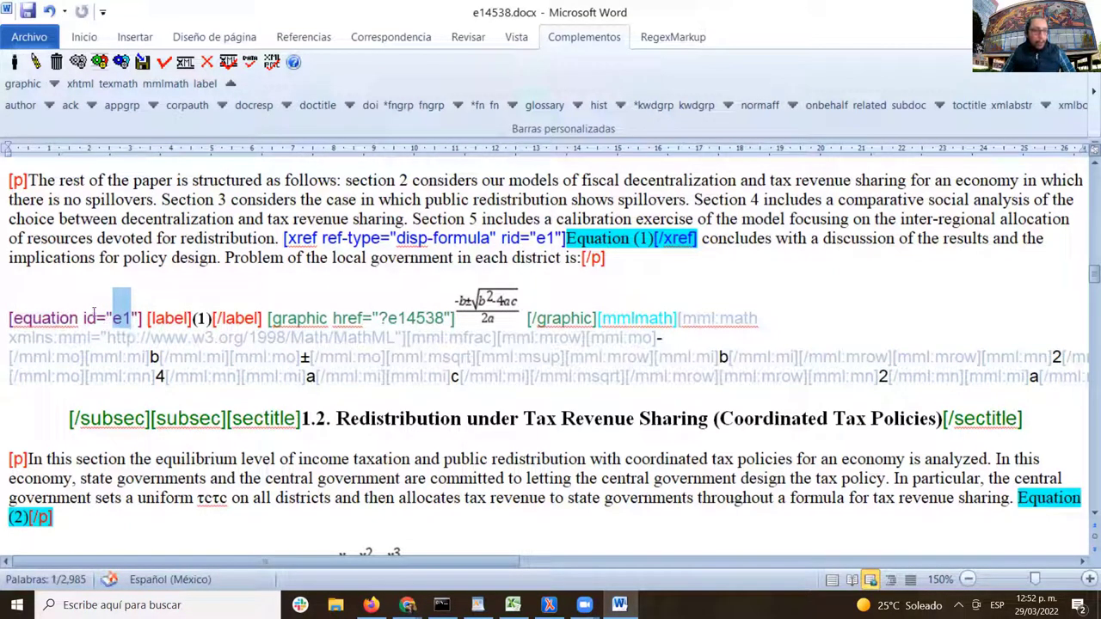
{"action": "triple_click", "coordinate": [547, 238]}
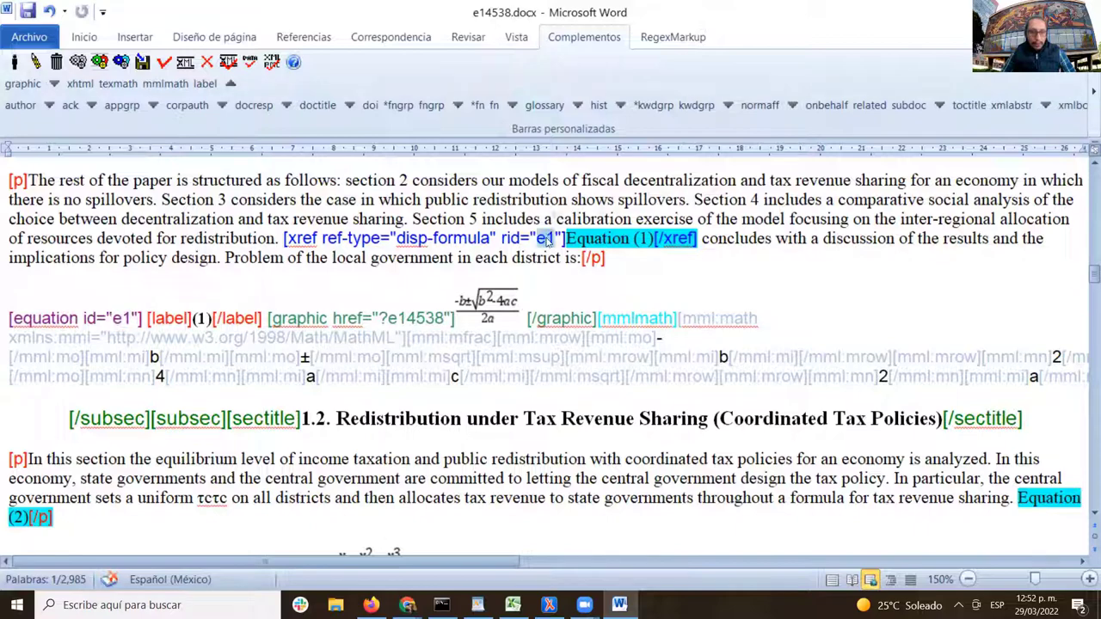
{"action": "double_click", "coordinate": [548, 238]}
{"action": "left_click", "coordinate": [249, 258]}
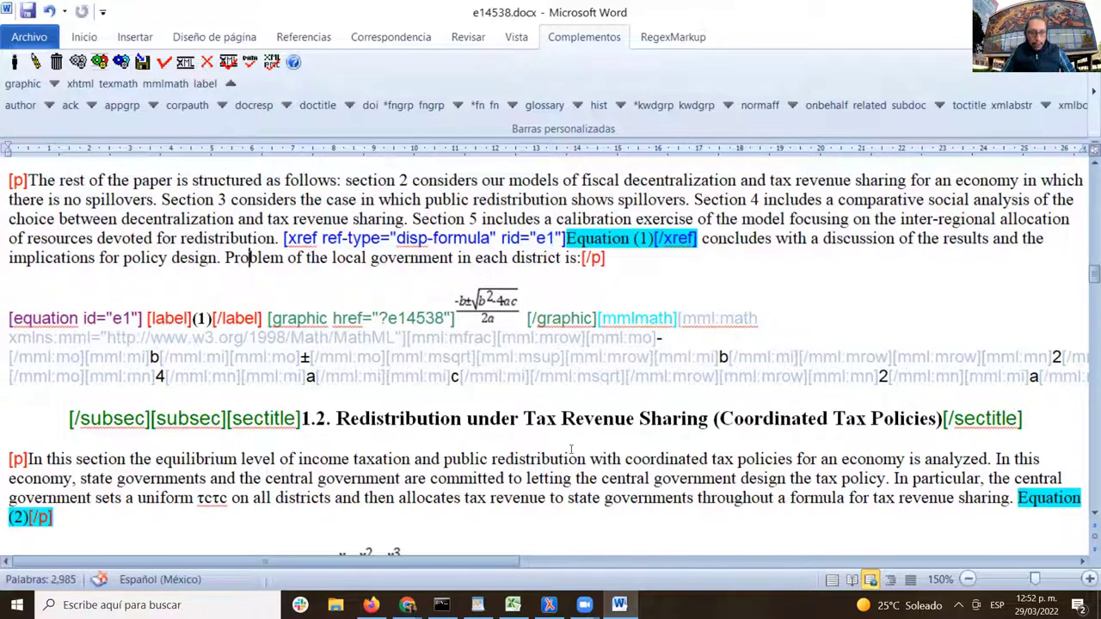
- Check the opening and closing equation tags and the graphic tag of formula (1), and view the document in print layout
{"action": "double_click", "coordinate": [46, 319]}
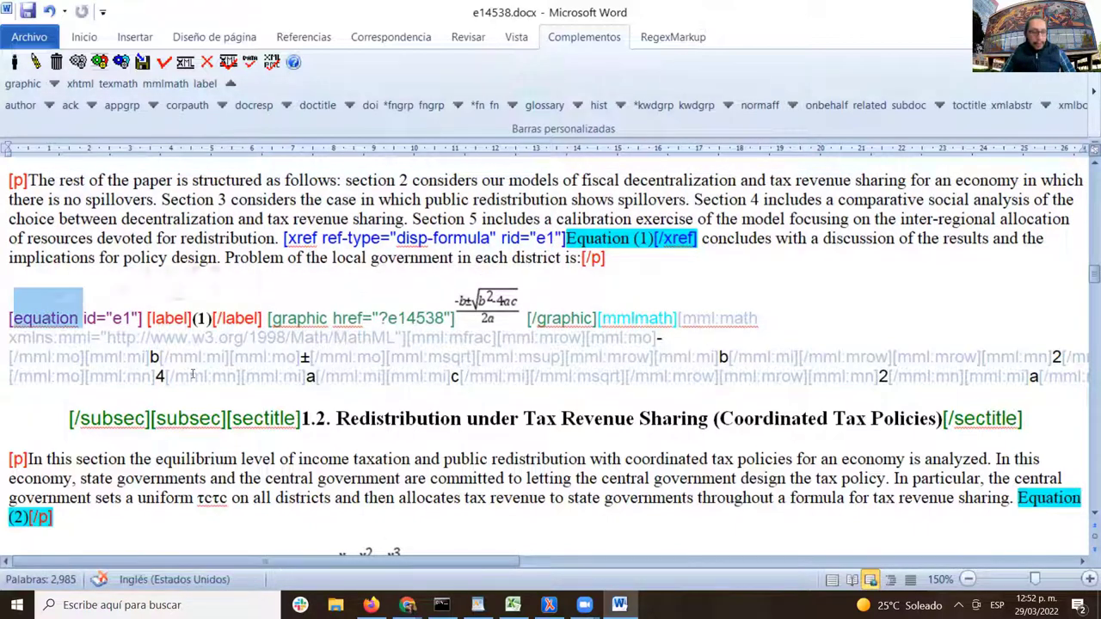
{"action": "left_click_drag", "start_coordinate": [448, 562], "coordinate": [740, 575]}
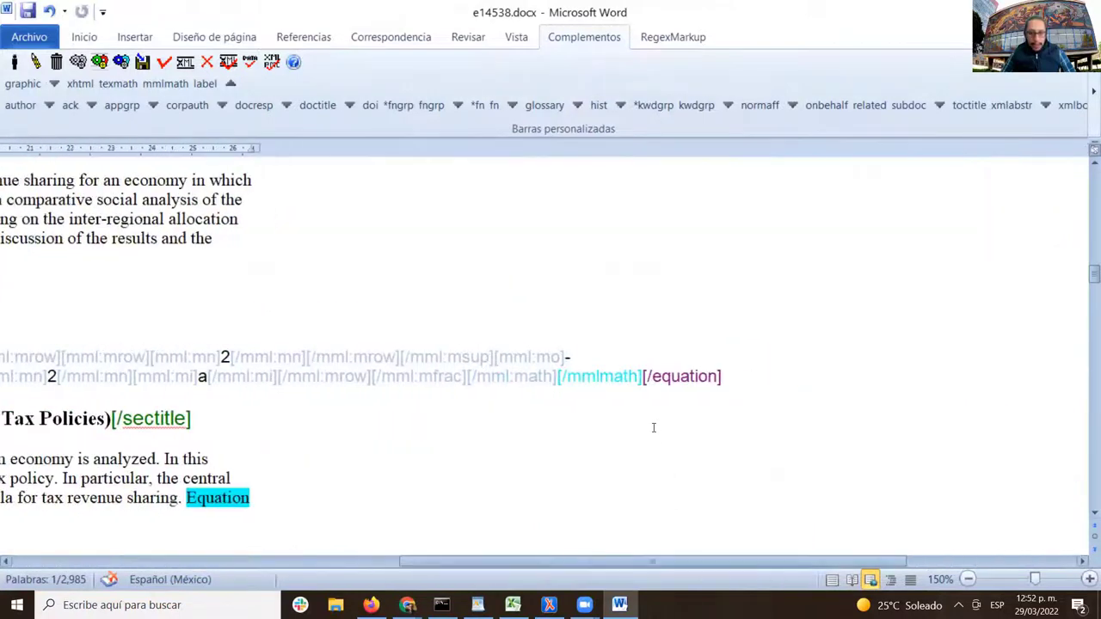
{"action": "double_click", "coordinate": [683, 379]}
{"action": "left_click_drag", "start_coordinate": [534, 562], "coordinate": [150, 558]}
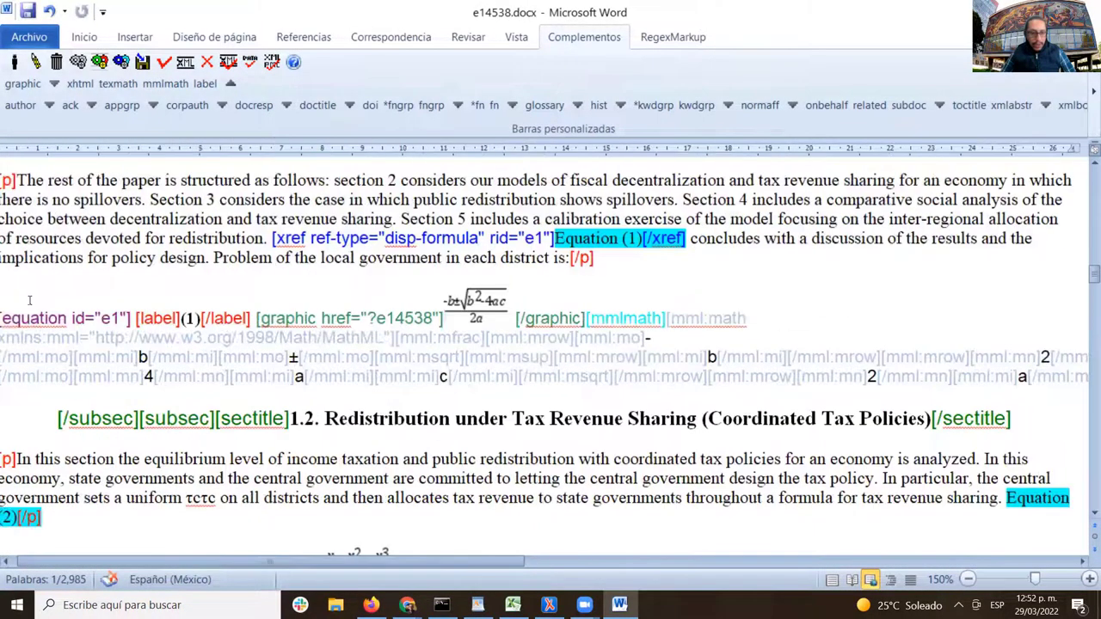
{"action": "left_click", "coordinate": [296, 315]}
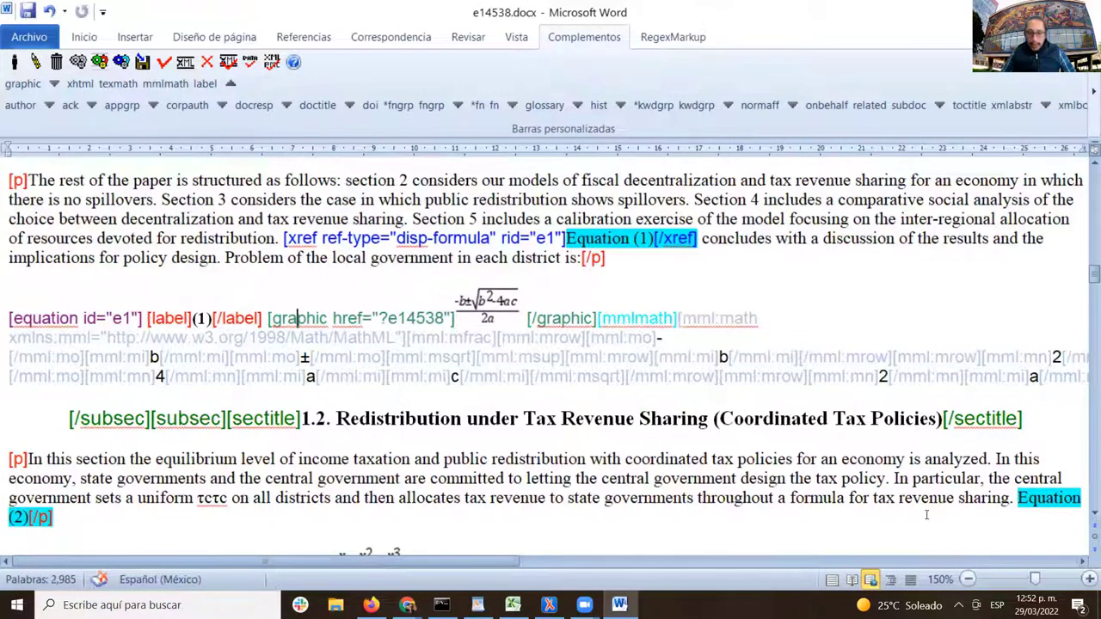
{"action": "left_click", "coordinate": [833, 582]}
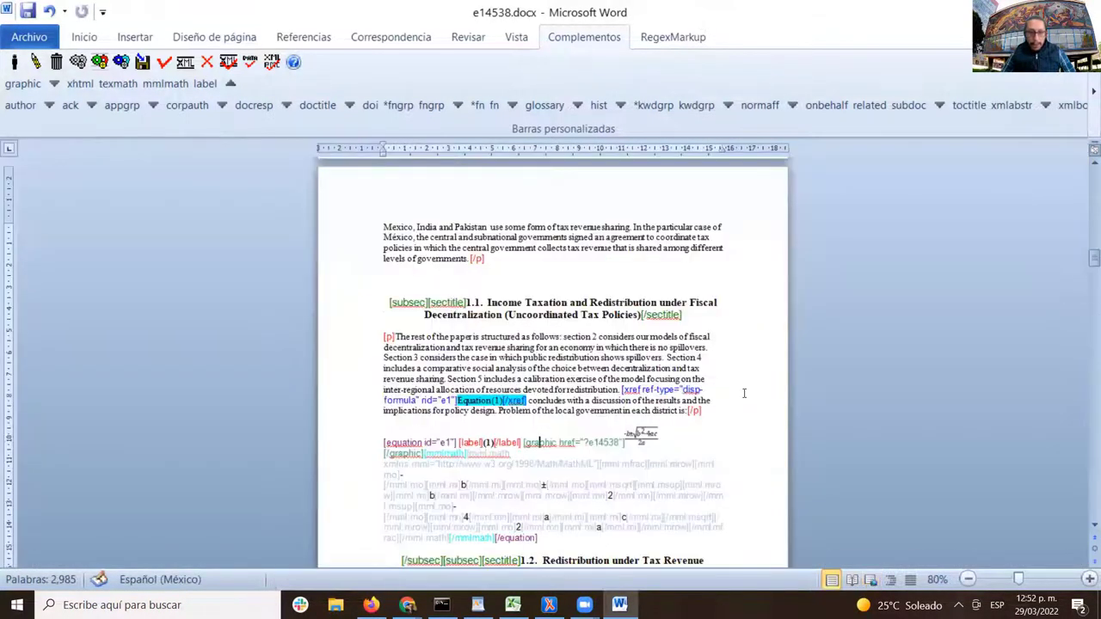
- Review the formula (1) block in section 1.1, checking its opening and closing equation tags
{"action": "scroll", "coordinate": [668, 368], "scroll_direction": "down", "scroll_amount": 3}
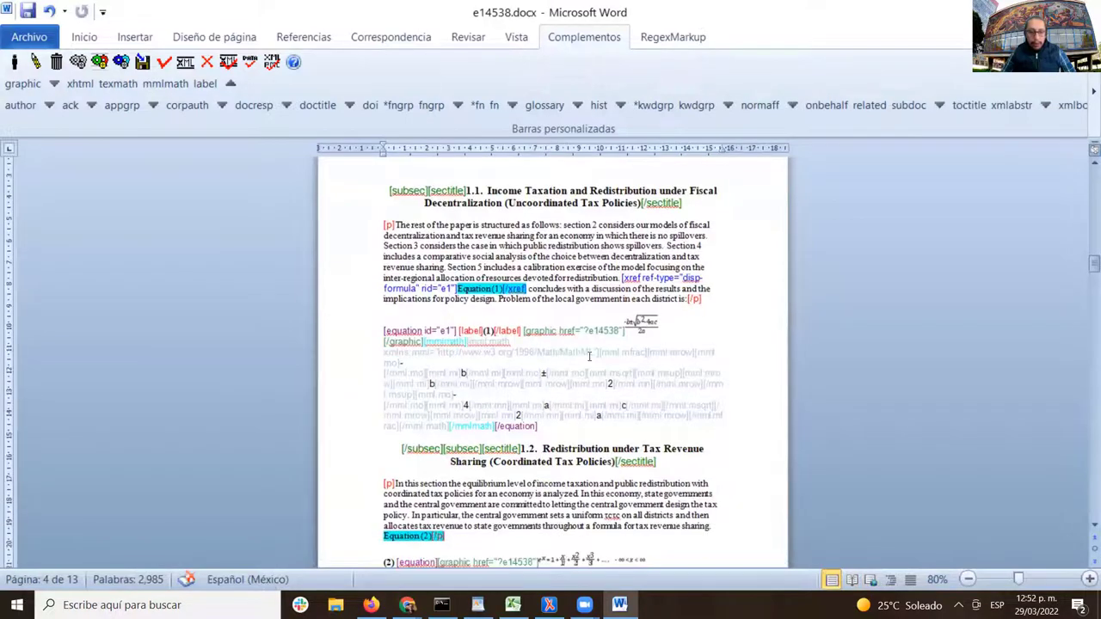
{"action": "scroll", "coordinate": [597, 356], "scroll_direction": "up", "scroll_amount": 2}
{"action": "scroll", "coordinate": [596, 356], "scroll_direction": "down", "scroll_amount": 5}
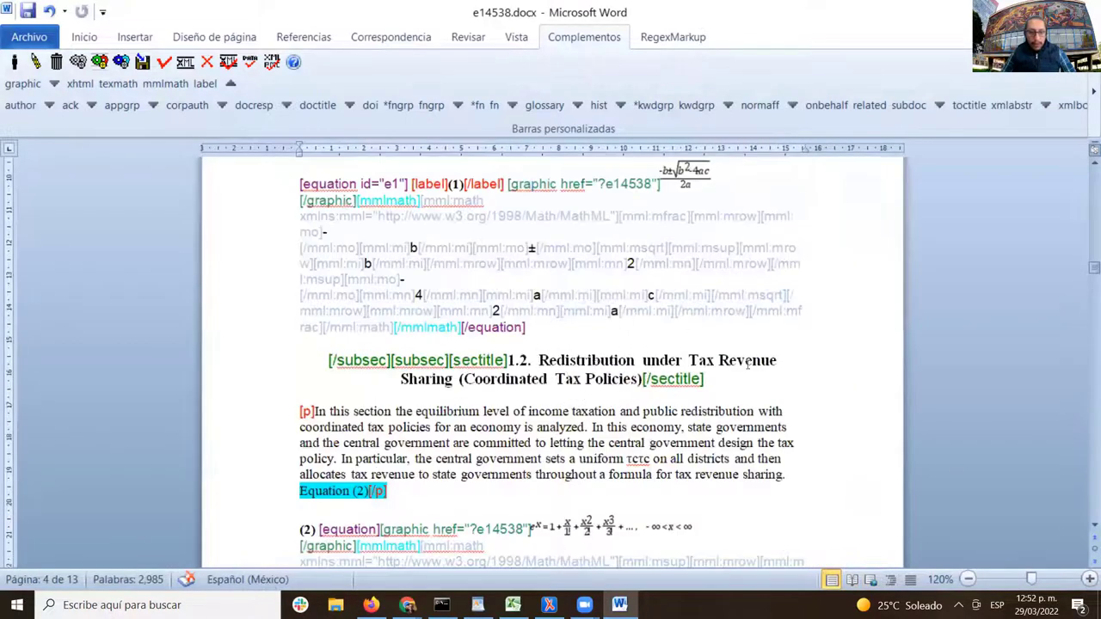
{"action": "scroll", "coordinate": [745, 366], "scroll_direction": "up", "scroll_amount": 2}
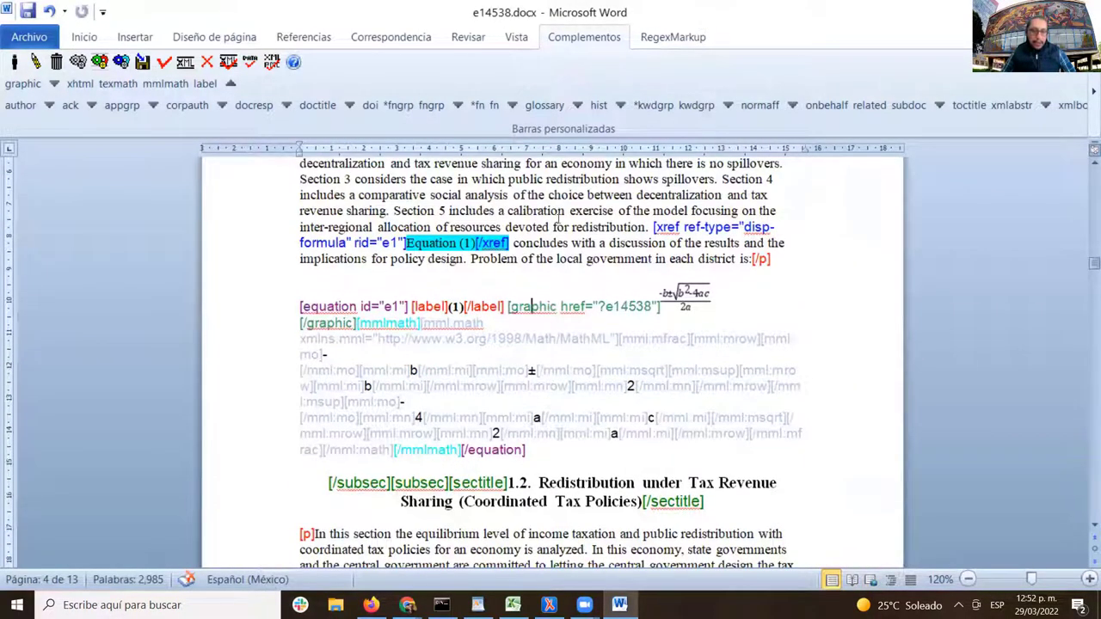
{"action": "scroll", "coordinate": [566, 366], "scroll_direction": "up", "scroll_amount": 1}
{"action": "scroll", "coordinate": [641, 347], "scroll_direction": "up", "scroll_amount": 2}
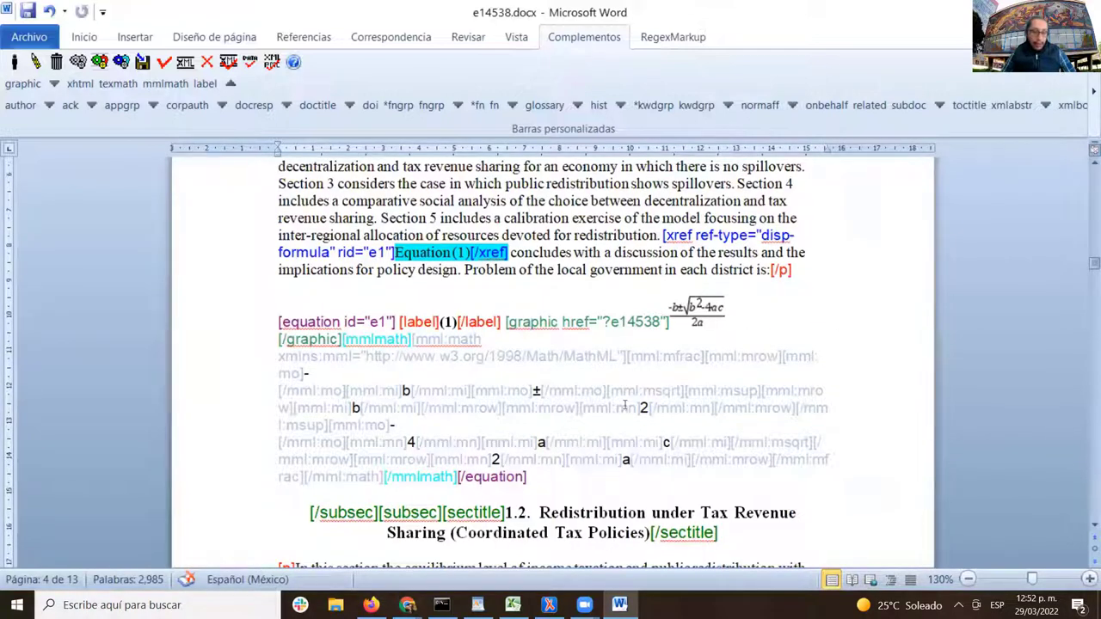
{"action": "scroll", "coordinate": [602, 292], "scroll_direction": "down", "scroll_amount": 1}
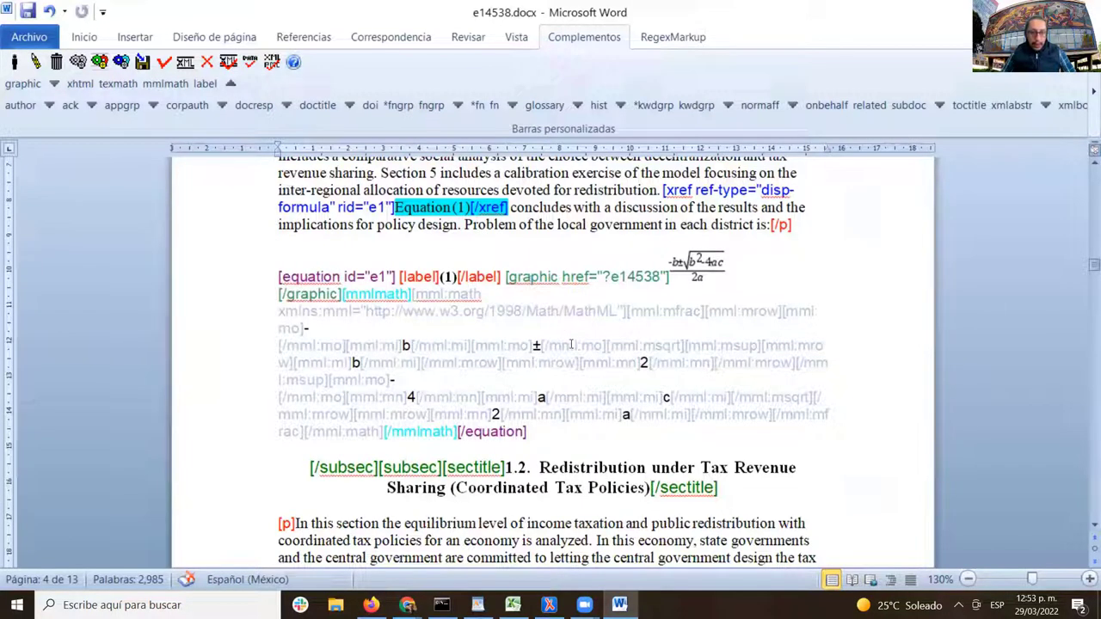
{"action": "double_click", "coordinate": [306, 276]}
{"action": "left_click_drag", "start_coordinate": [465, 432], "coordinate": [523, 437]}
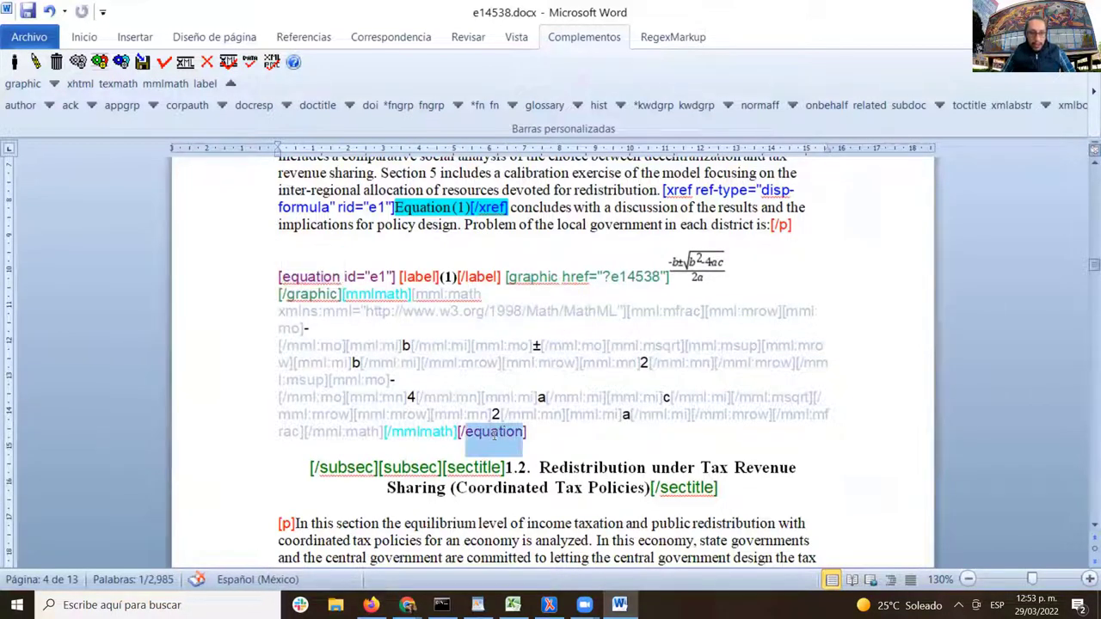
- Examine the mmlmath tag of formula (1) and the mml elements nested inside it
{"action": "left_click", "coordinate": [413, 294]}
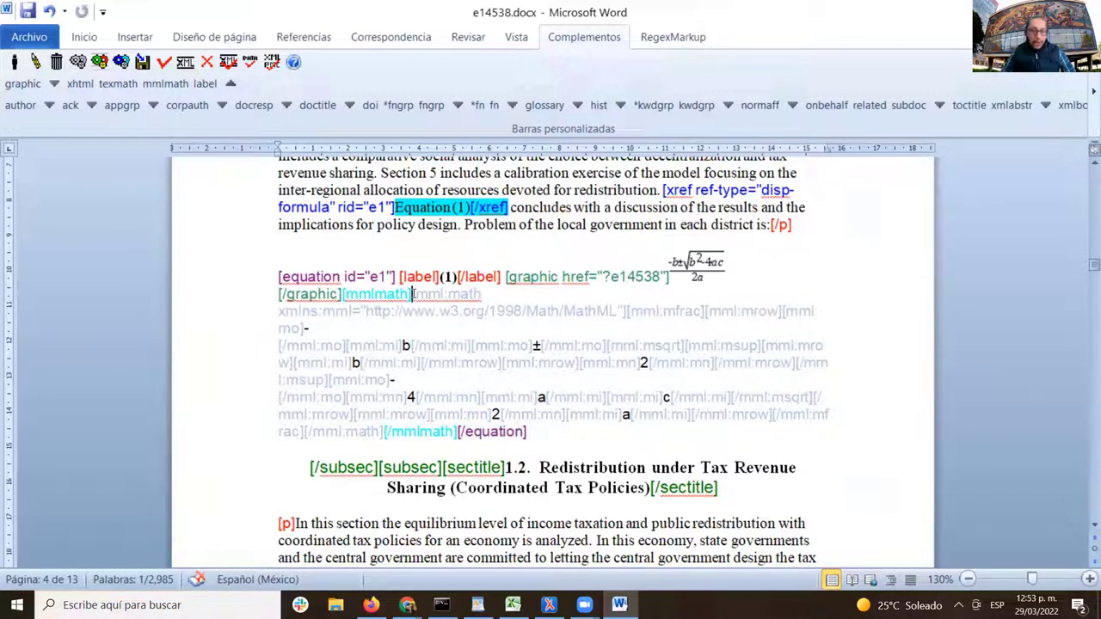
{"action": "double_click", "coordinate": [371, 295]}
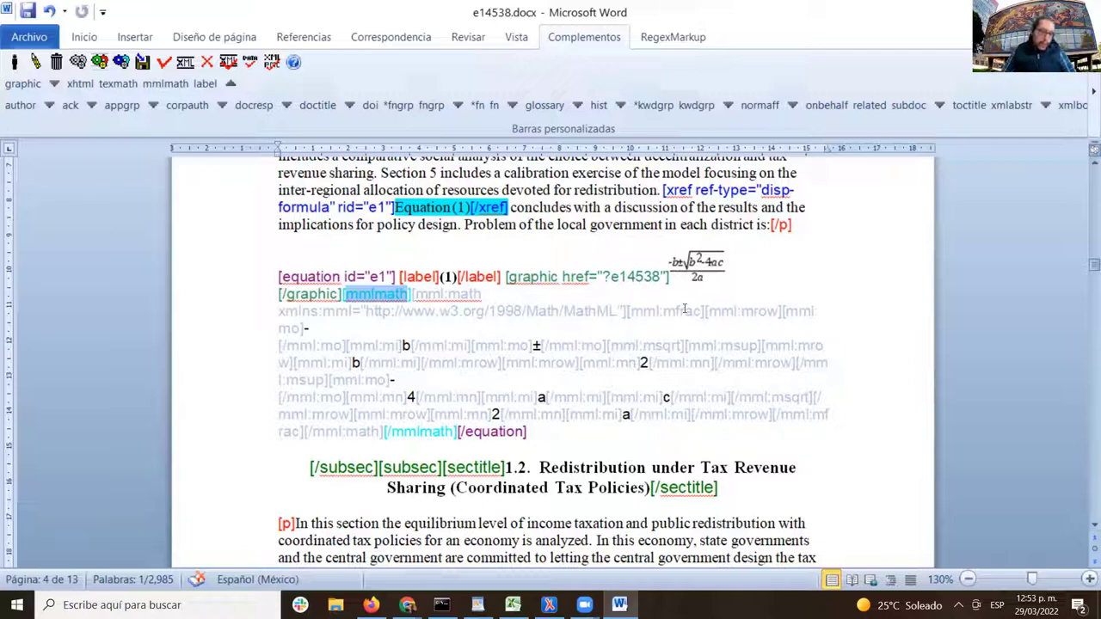
{"action": "left_click", "coordinate": [414, 312]}
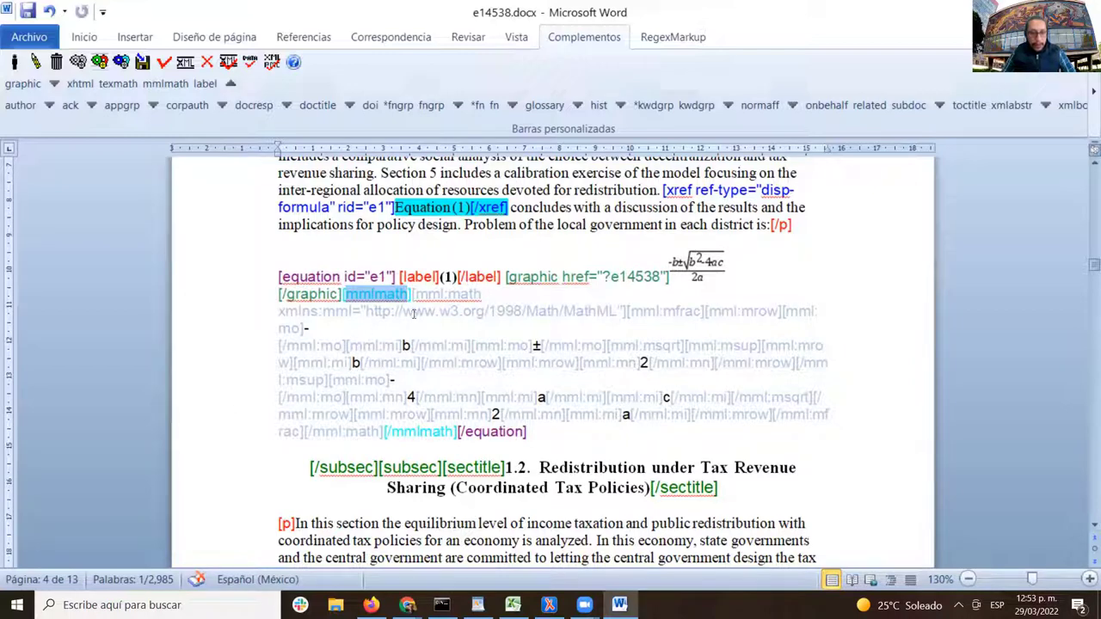
{"action": "double_click", "coordinate": [430, 294]}
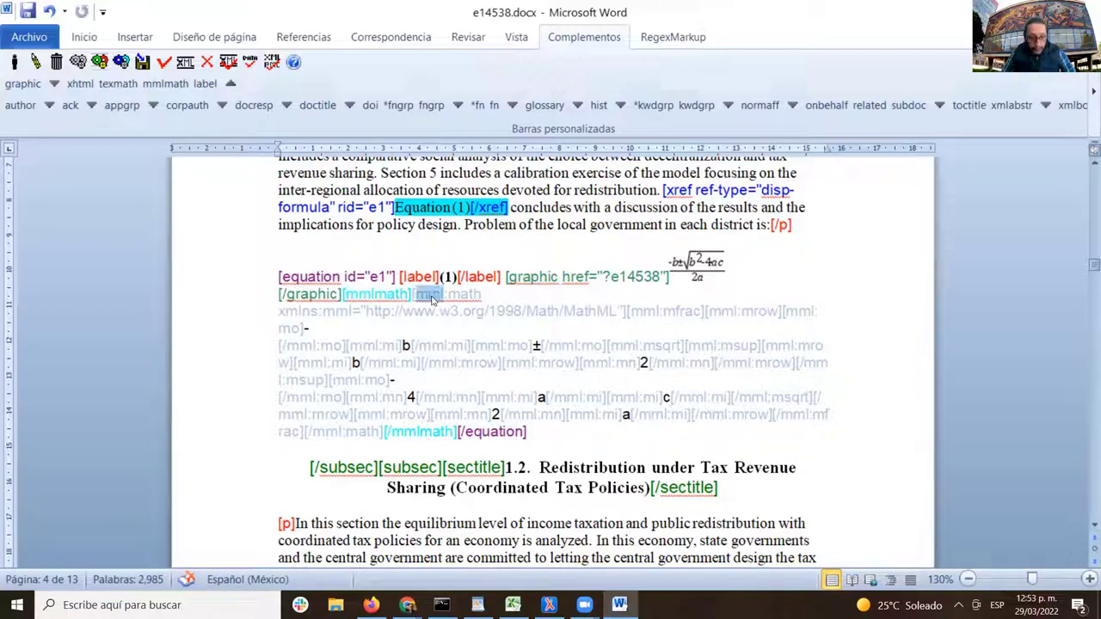
{"action": "scroll", "coordinate": [463, 313], "scroll_direction": "down", "scroll_amount": 1}
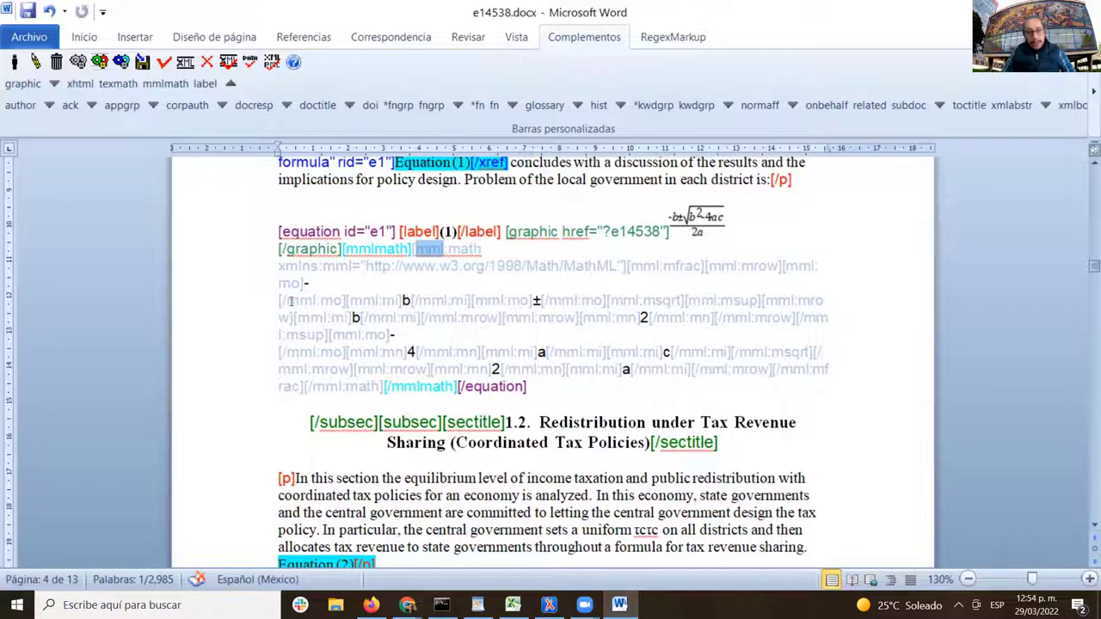
{"action": "left_click_drag", "start_coordinate": [287, 300], "coordinate": [341, 301]}
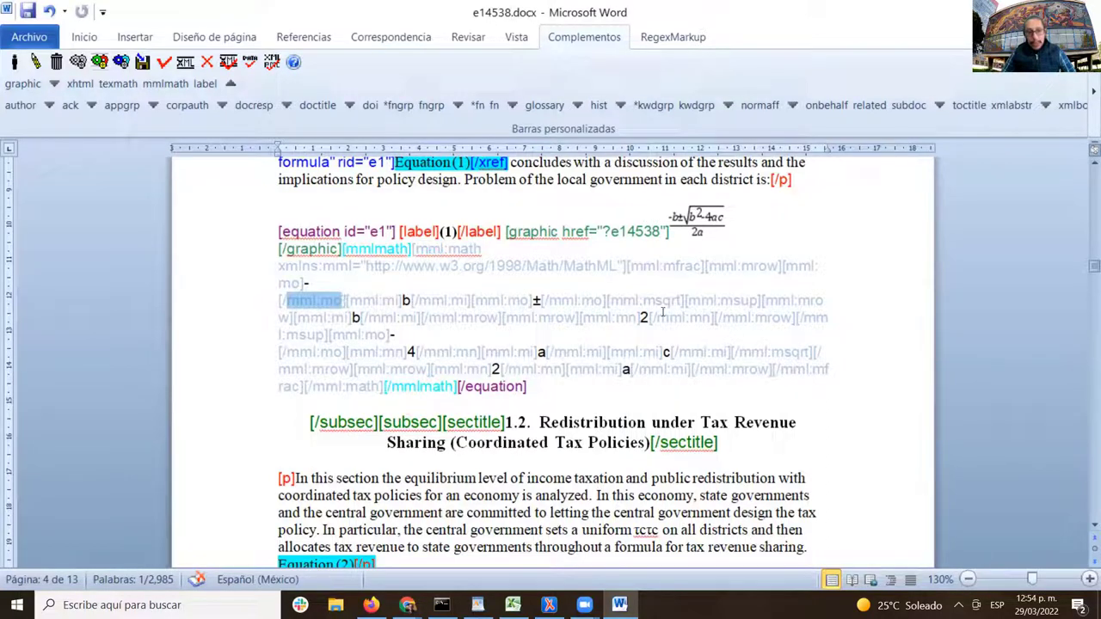
{"action": "left_click", "coordinate": [710, 267]}
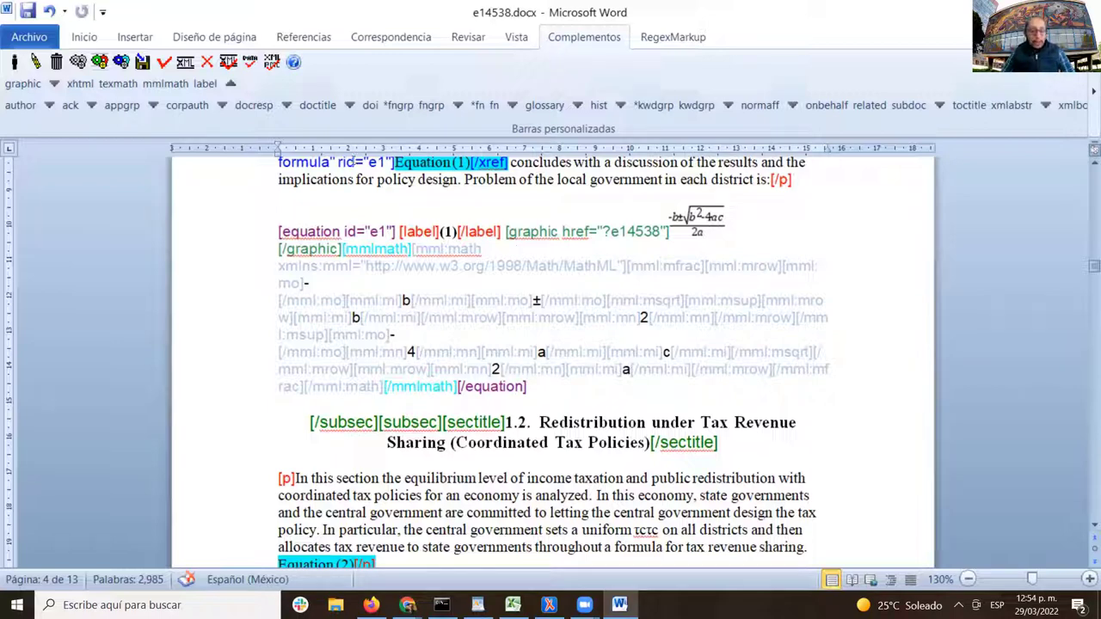
{"action": "left_click", "coordinate": [355, 162]}
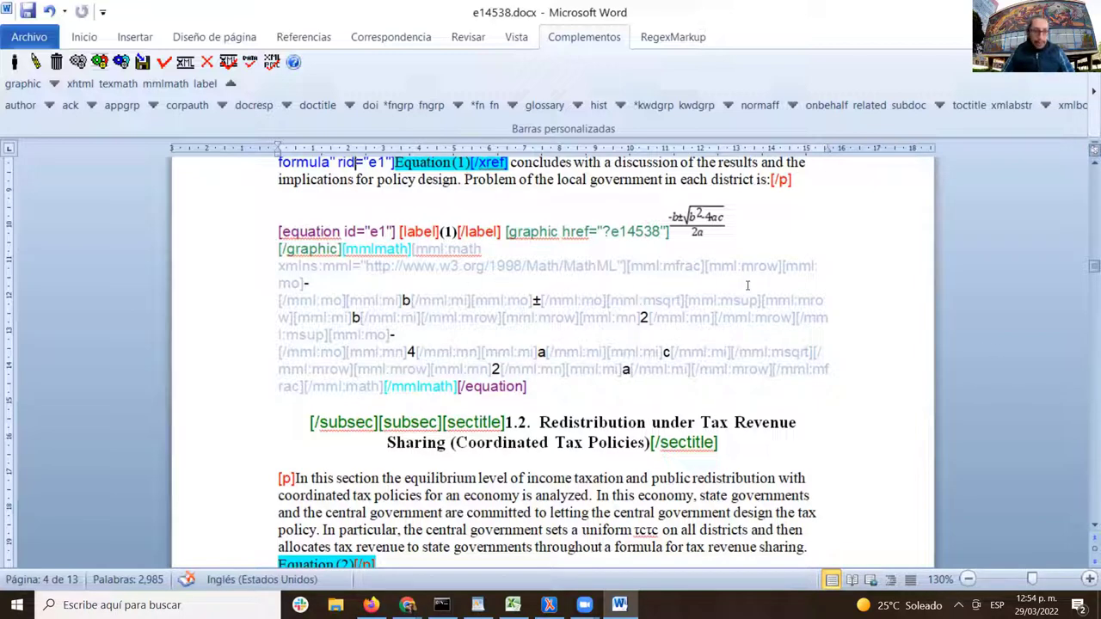
{"action": "key", "text": "Down"}
{"action": "key", "text": "Down"}
{"action": "key", "text": "Down"}
{"action": "key", "text": "Down"}
{"action": "key", "text": "Down"}
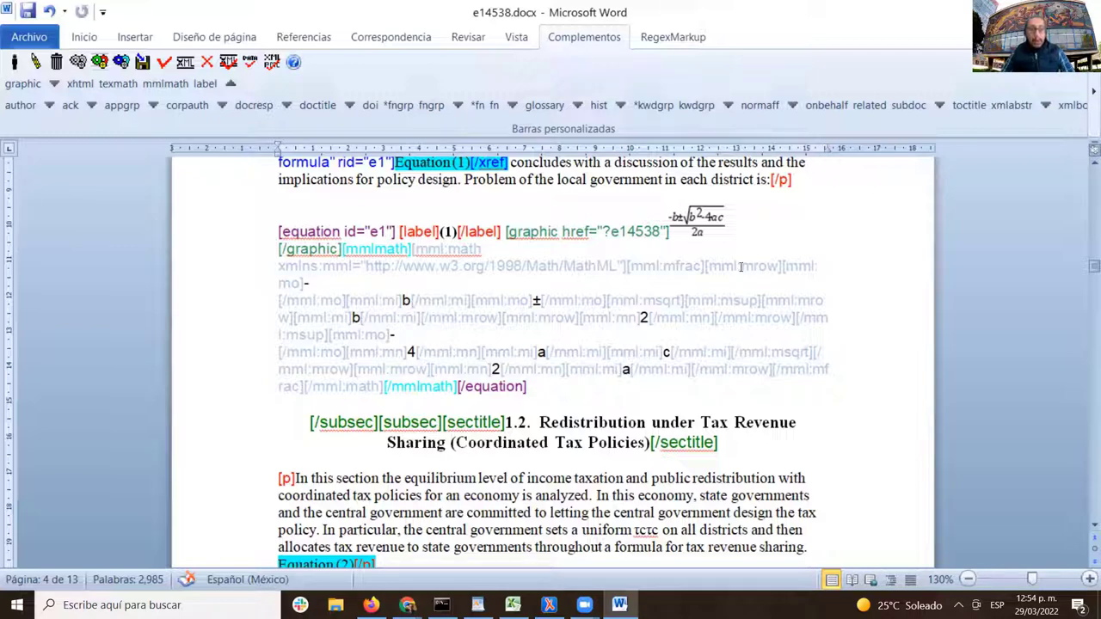
- Tag the highlighted Equation (2) citation in section 1.2 as an xref with ref-type Fórmula and rid e2
{"action": "scroll", "coordinate": [677, 332], "scroll_direction": "down", "scroll_amount": 3}
{"action": "scroll", "coordinate": [676, 279], "scroll_direction": "down", "scroll_amount": 4}
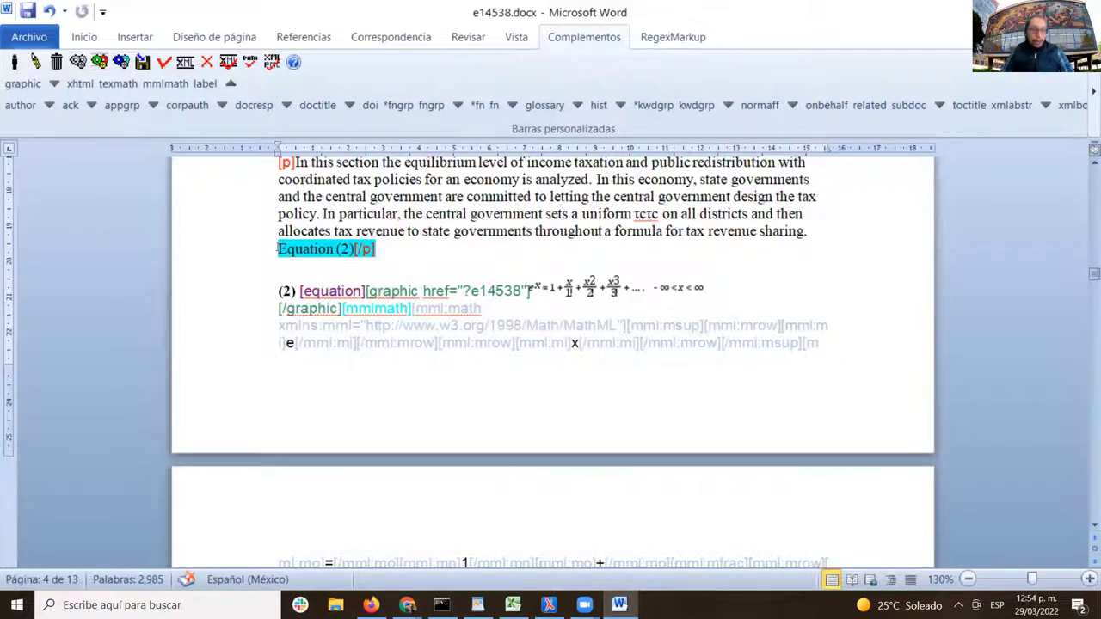
{"action": "left_click_drag", "start_coordinate": [277, 248], "coordinate": [353, 265]}
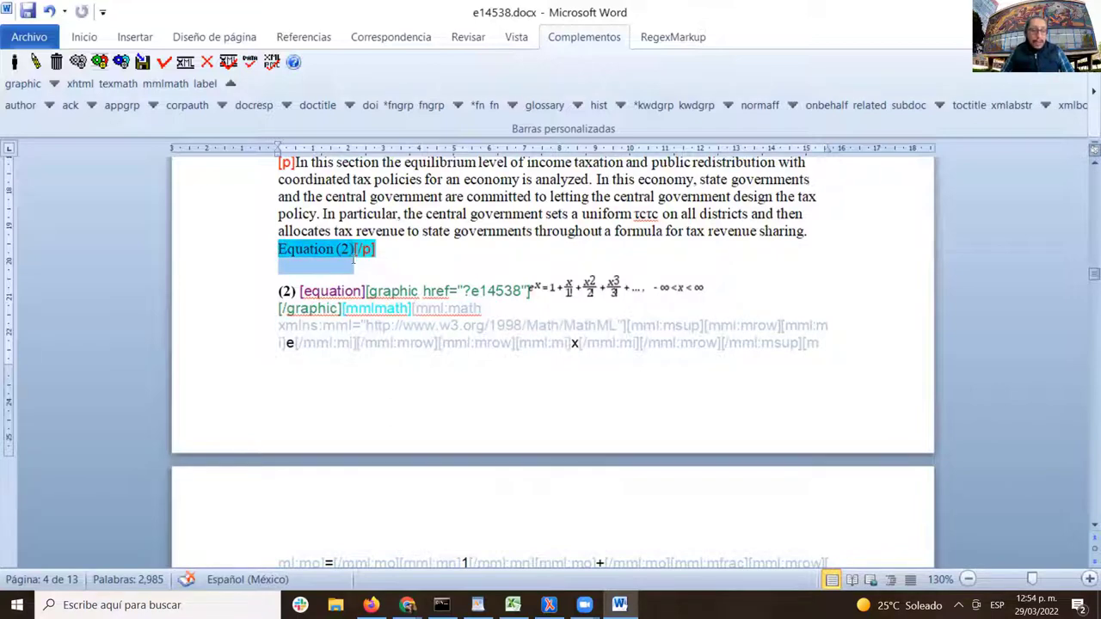
{"action": "scroll", "coordinate": [459, 276], "scroll_direction": "up", "scroll_amount": 4}
{"action": "scroll", "coordinate": [457, 277], "scroll_direction": "down", "scroll_amount": 4}
{"action": "scroll", "coordinate": [456, 279], "scroll_direction": "up", "scroll_amount": 4}
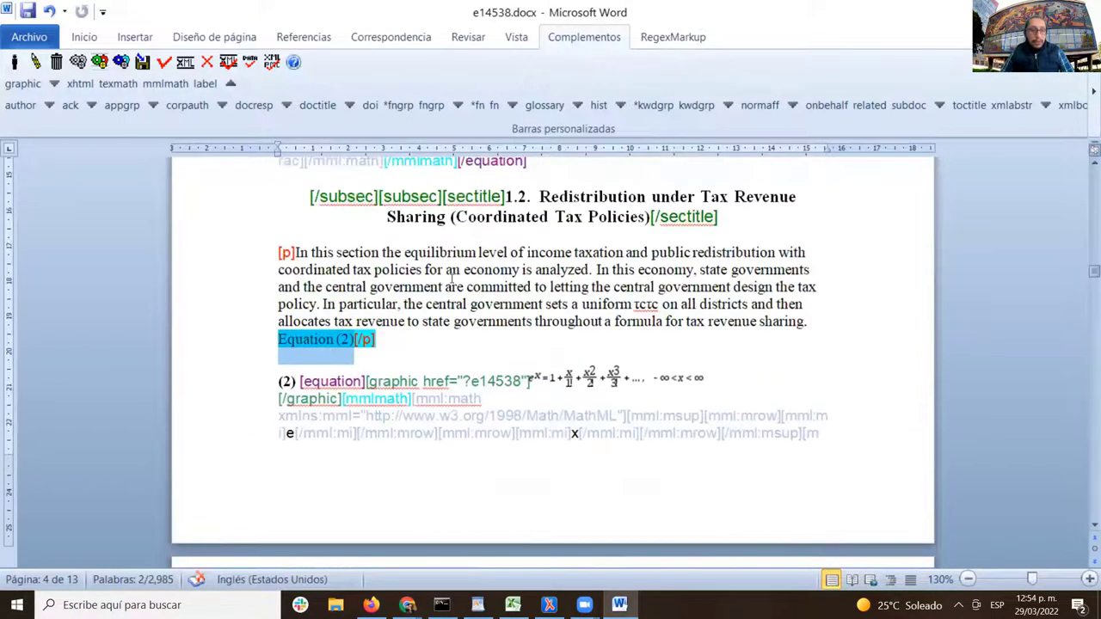
{"action": "scroll", "coordinate": [442, 286], "scroll_direction": "down", "scroll_amount": 4}
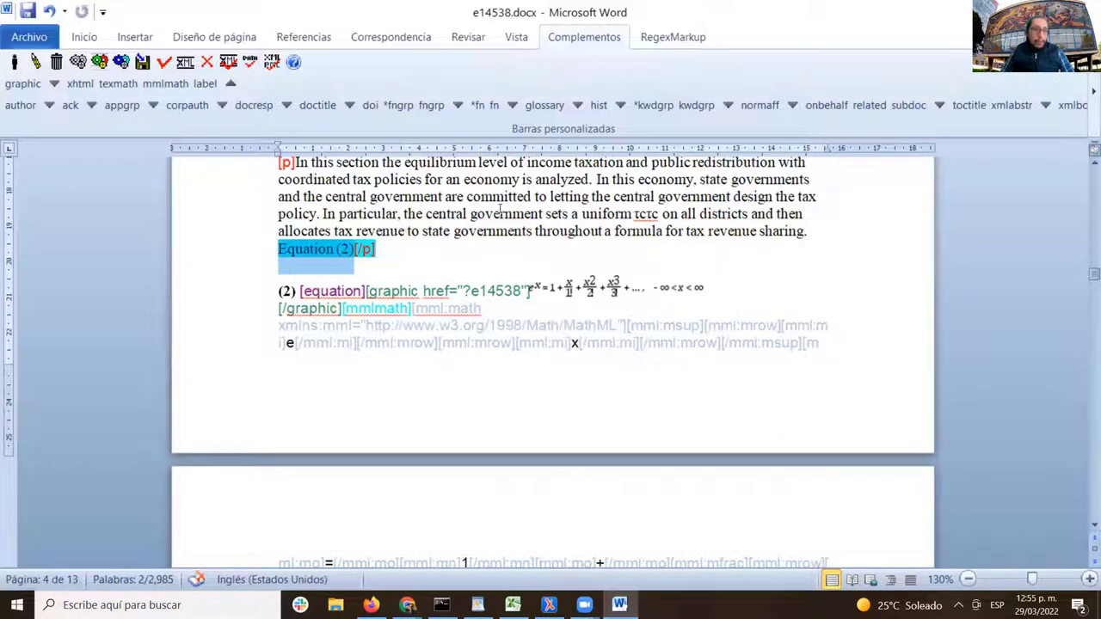
{"action": "left_click", "coordinate": [232, 85]}
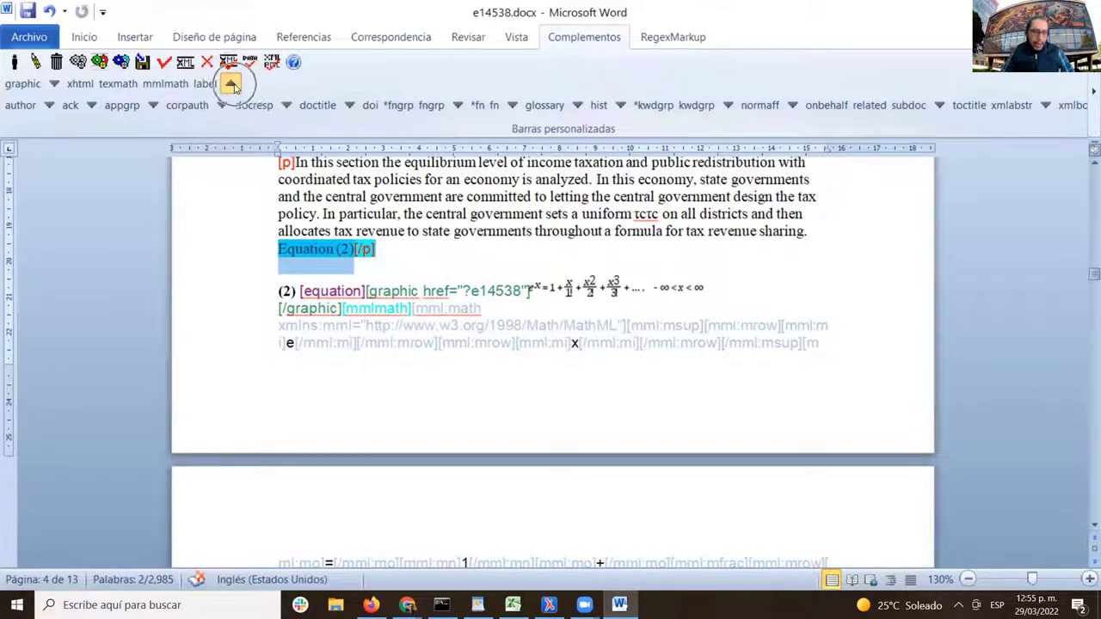
{"action": "left_click", "coordinate": [1086, 81]}
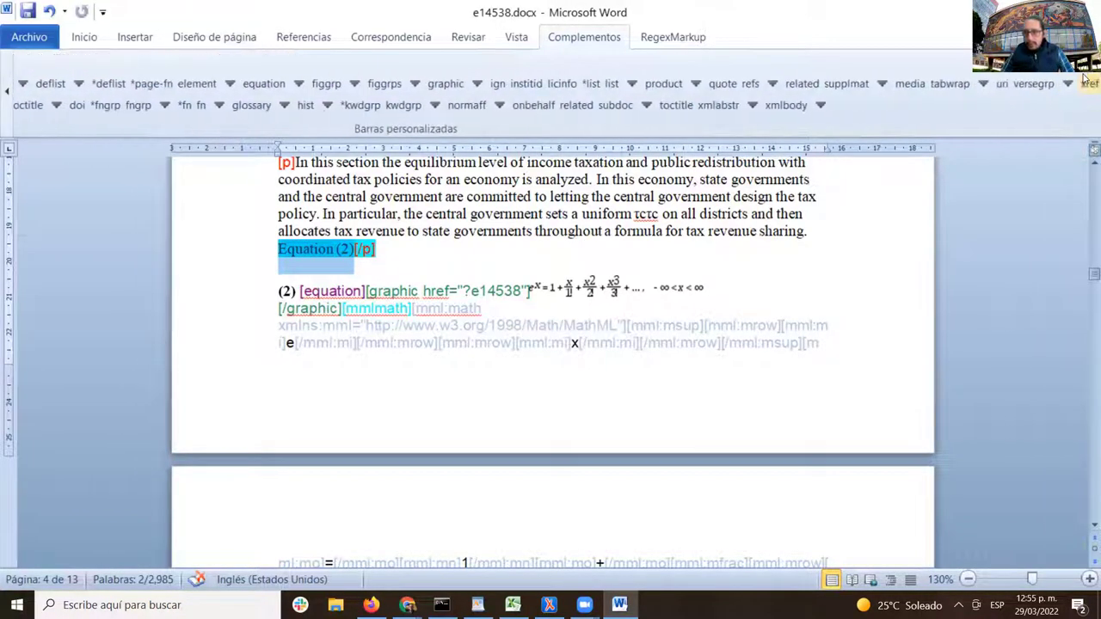
{"action": "left_click", "coordinate": [1086, 86]}
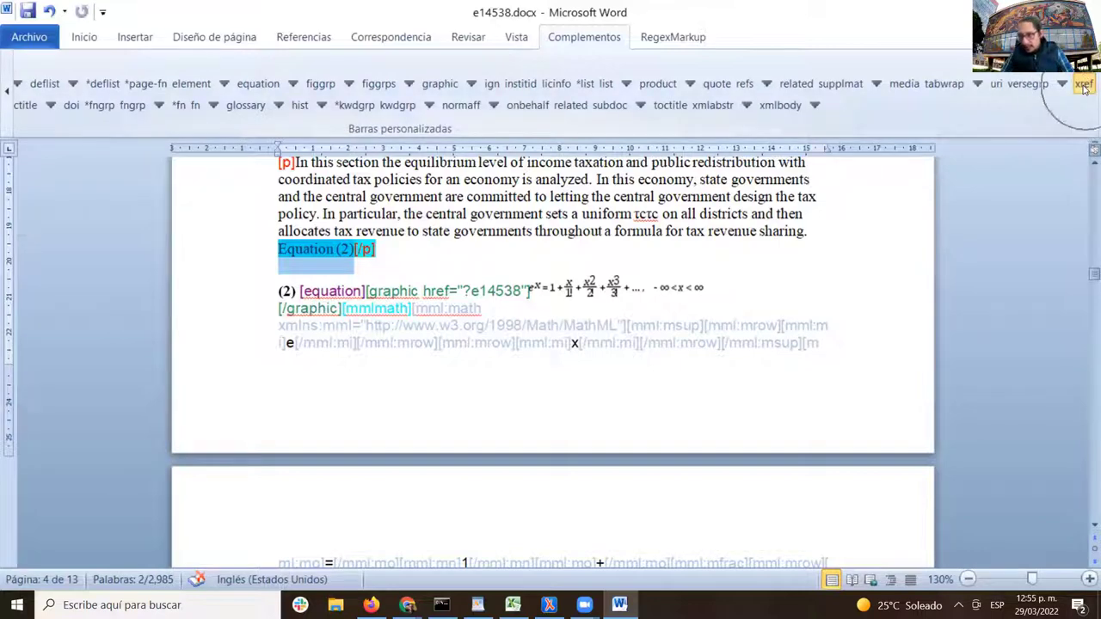
{"action": "left_click", "coordinate": [1086, 86]}
{"action": "left_click", "coordinate": [1085, 86]}
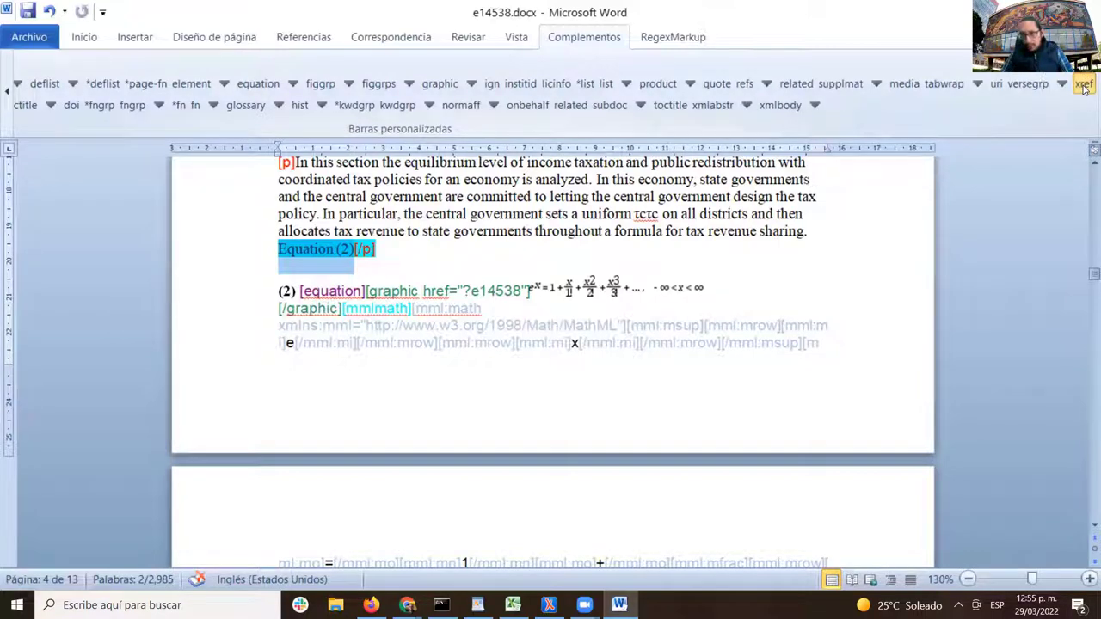
{"action": "left_click", "coordinate": [1085, 86]}
{"action": "left_click", "coordinate": [1085, 86]}
{"action": "left_click", "coordinate": [1086, 88]}
{"action": "left_click", "coordinate": [1086, 88]}
{"action": "left_click", "coordinate": [1086, 87]}
{"action": "left_click", "coordinate": [1086, 88]}
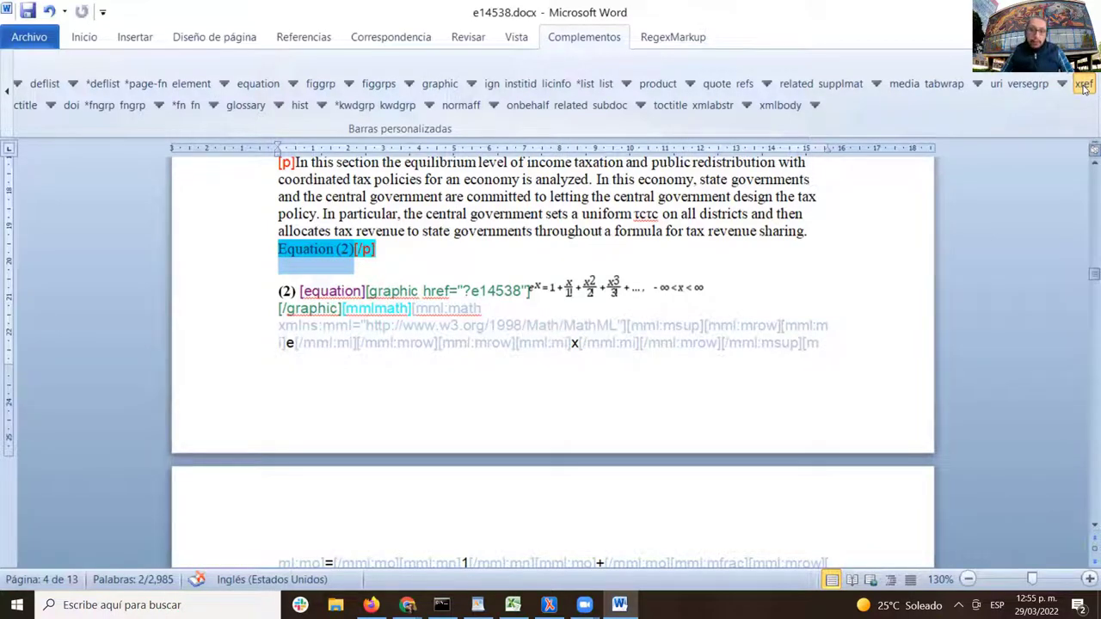
{"action": "left_click", "coordinate": [1086, 88]}
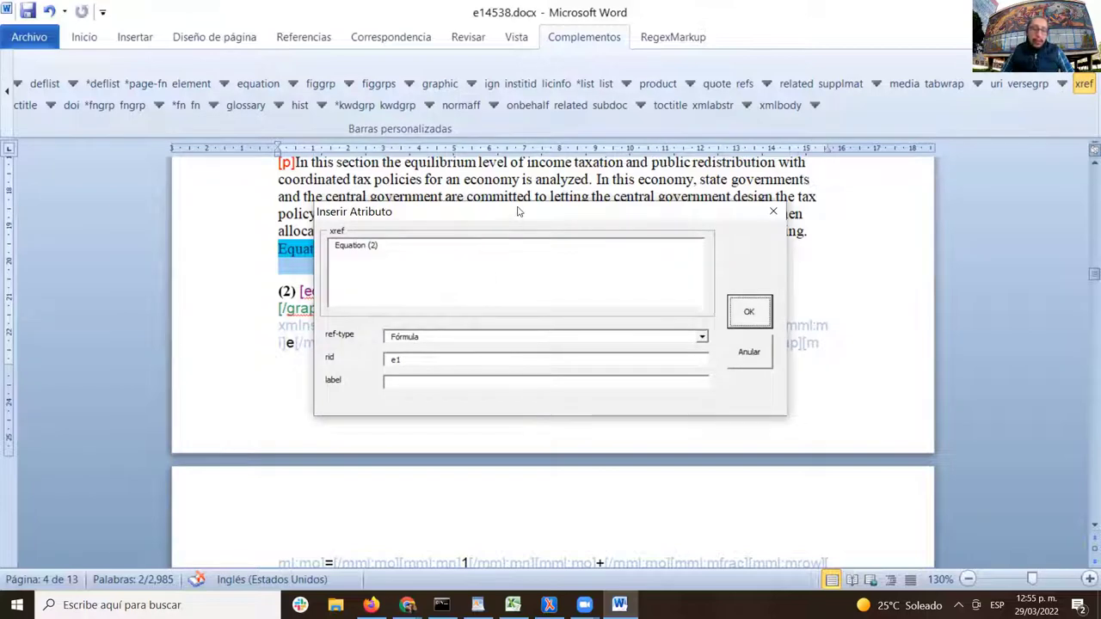
{"action": "left_click_drag", "start_coordinate": [518, 210], "coordinate": [599, 195]}
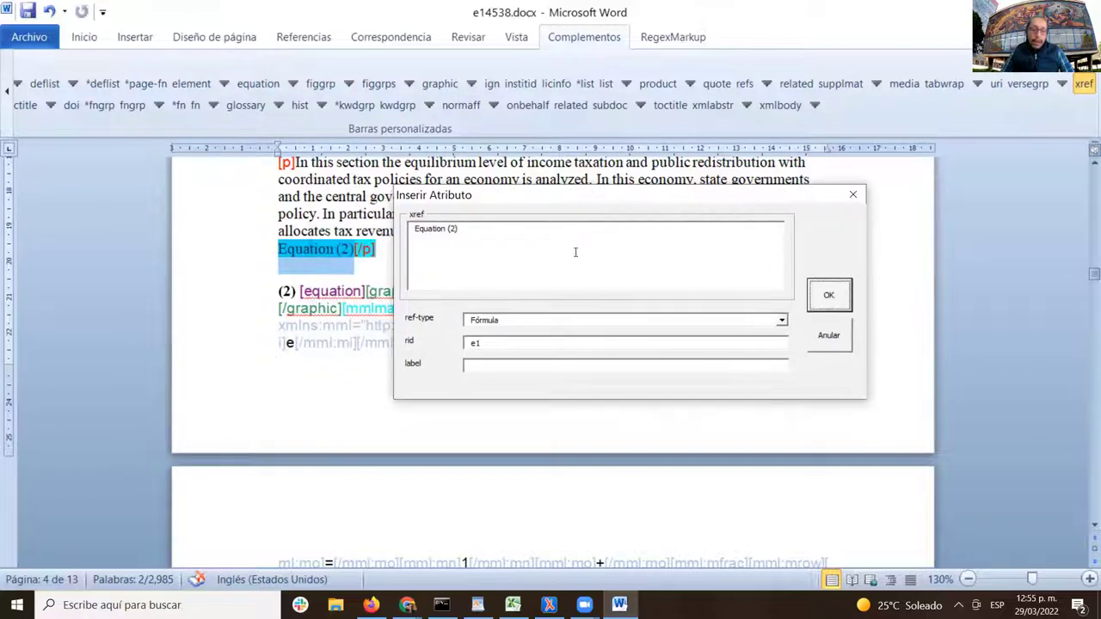
{"action": "left_click", "coordinate": [499, 344]}
{"action": "key", "text": "BackSpace"}
{"action": "type", "text": "2"}
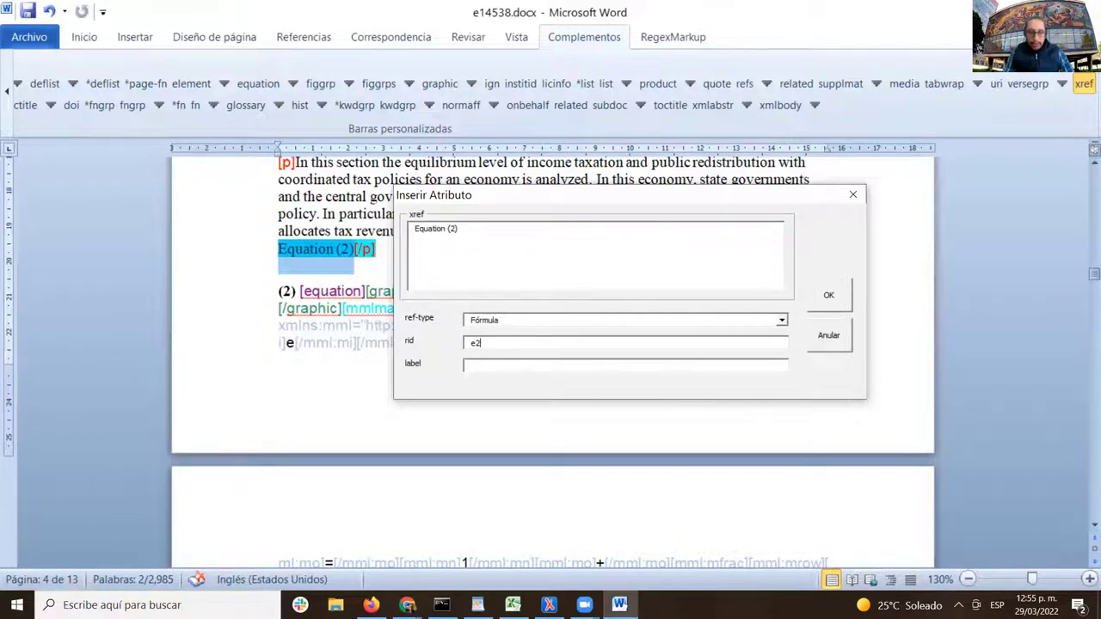
{"action": "key", "text": "Tab"}
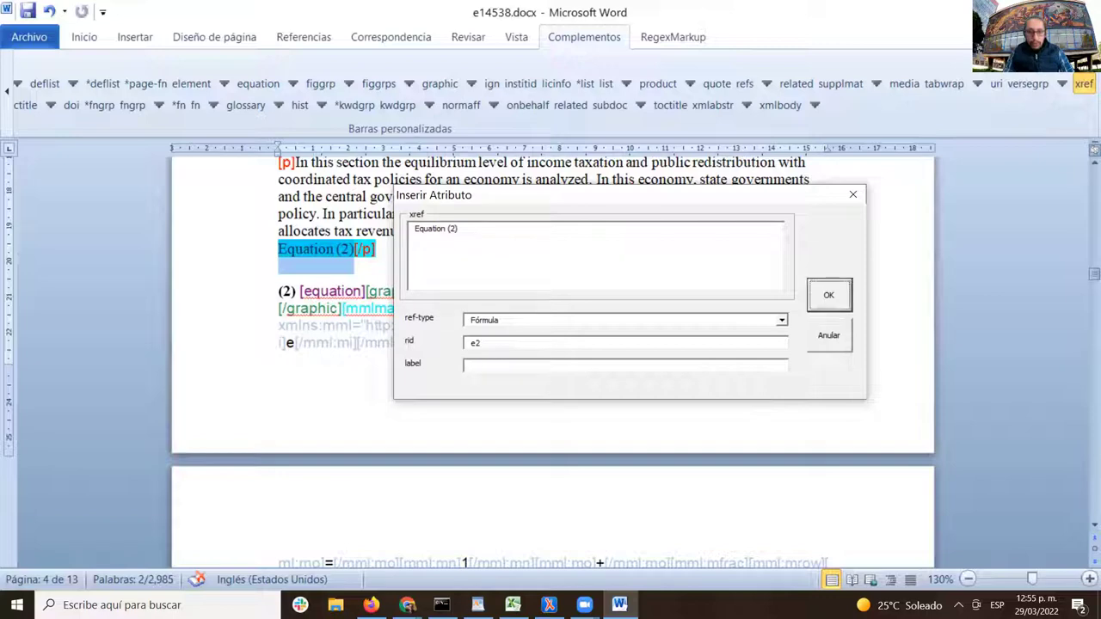
{"action": "key", "text": "Return"}
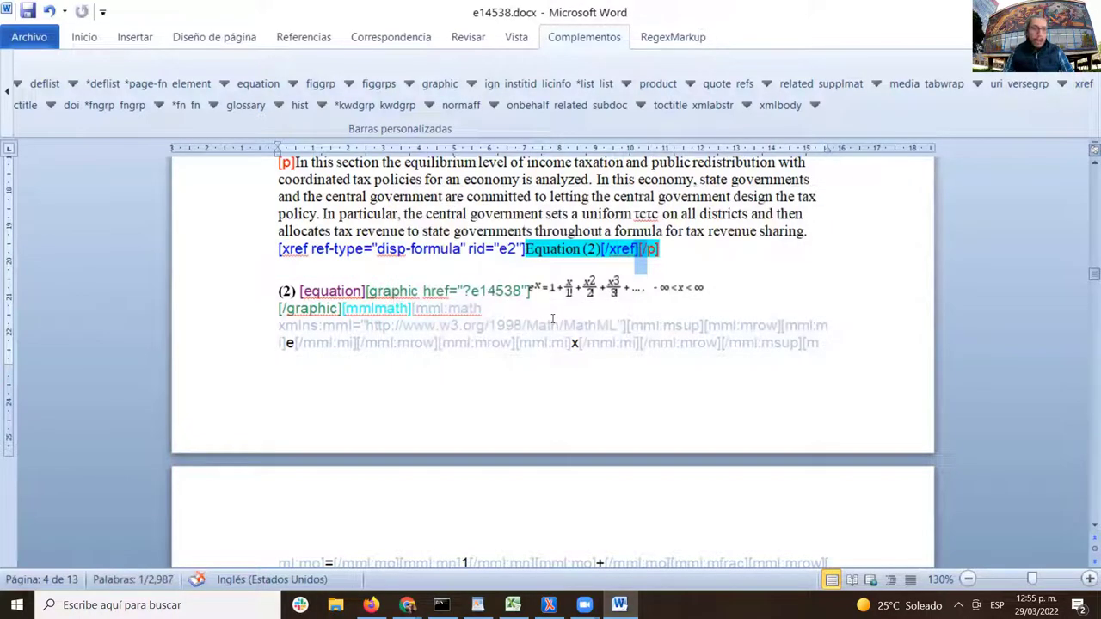
- Check the ref-type and rid attributes of the Equation (2) cross-reference tag
{"action": "left_click", "coordinate": [545, 249]}
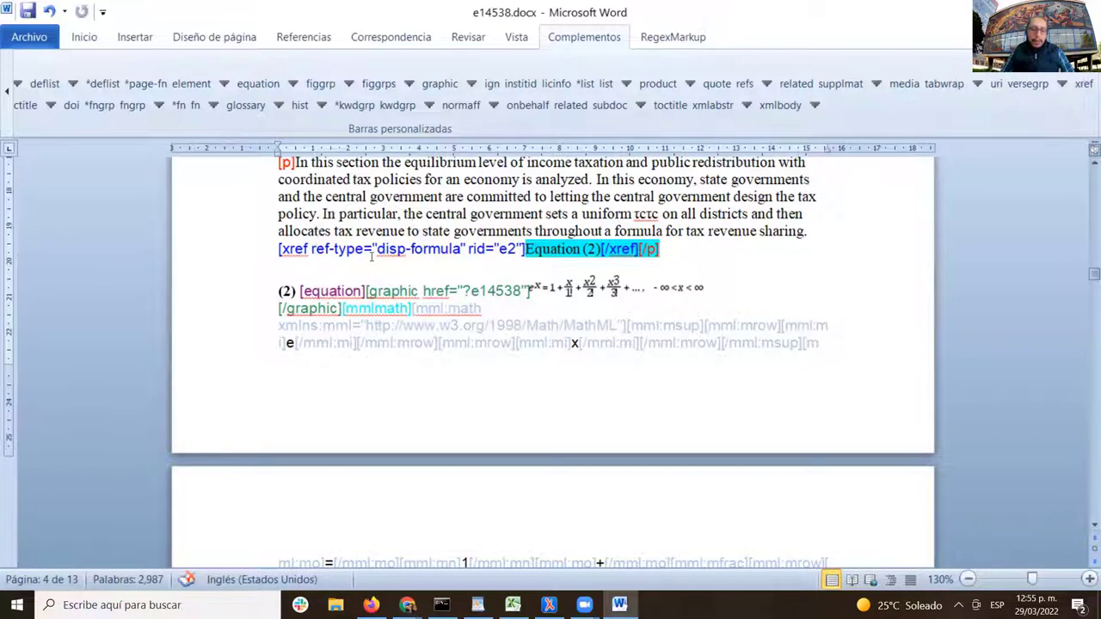
{"action": "left_click_drag", "start_coordinate": [377, 250], "coordinate": [430, 249]}
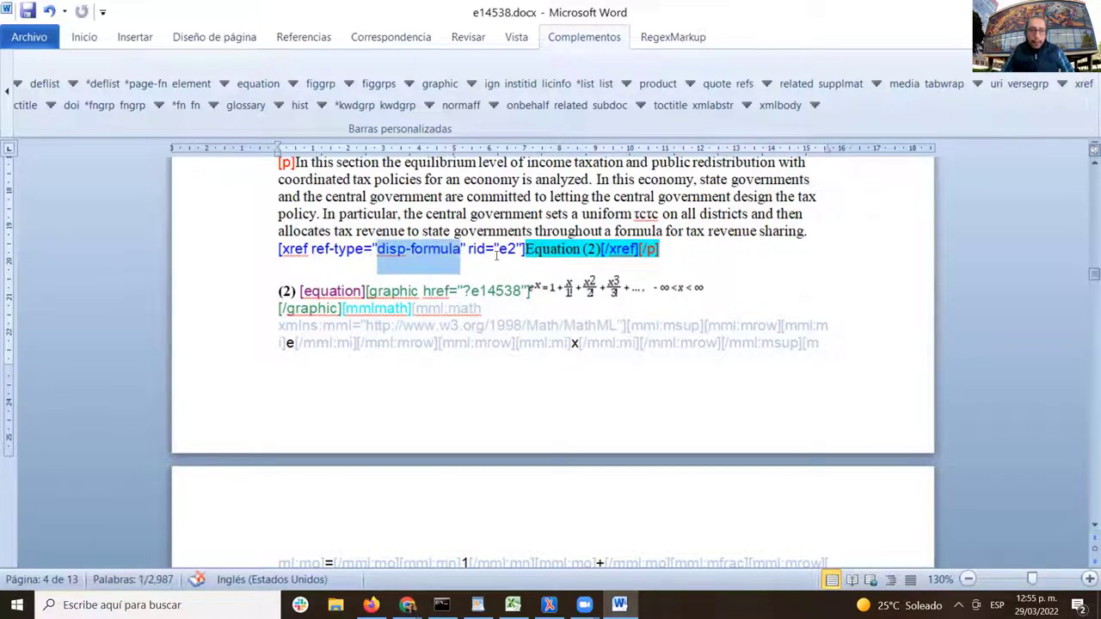
{"action": "left_click_drag", "start_coordinate": [498, 250], "coordinate": [517, 251]}
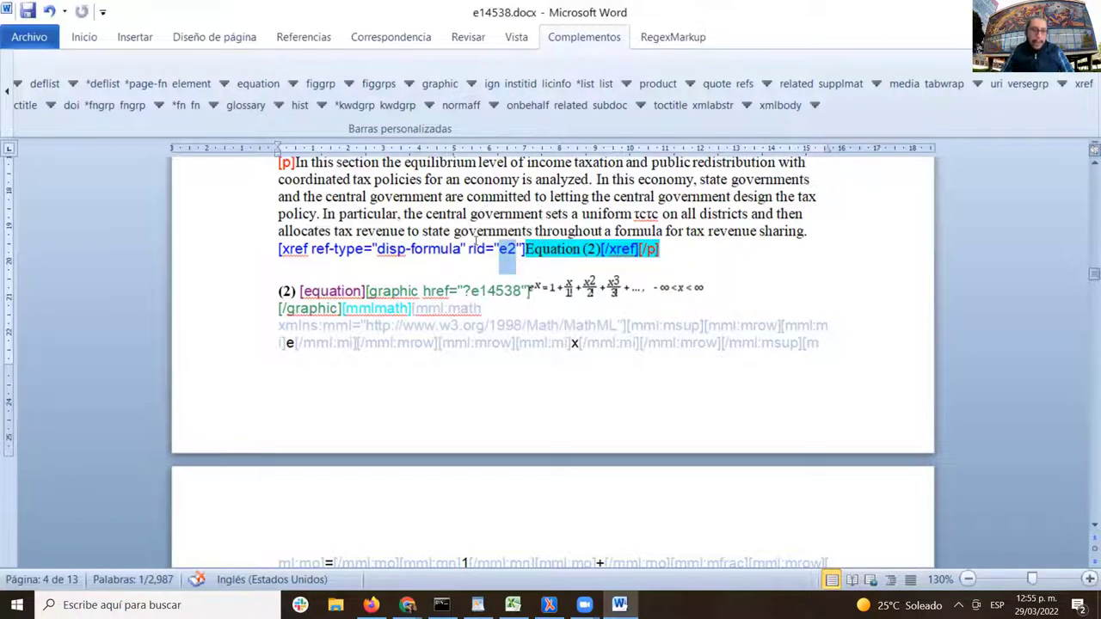
{"action": "scroll", "coordinate": [475, 241], "scroll_direction": "down", "scroll_amount": 2}
{"action": "scroll", "coordinate": [475, 242], "scroll_direction": "up", "scroll_amount": 3}
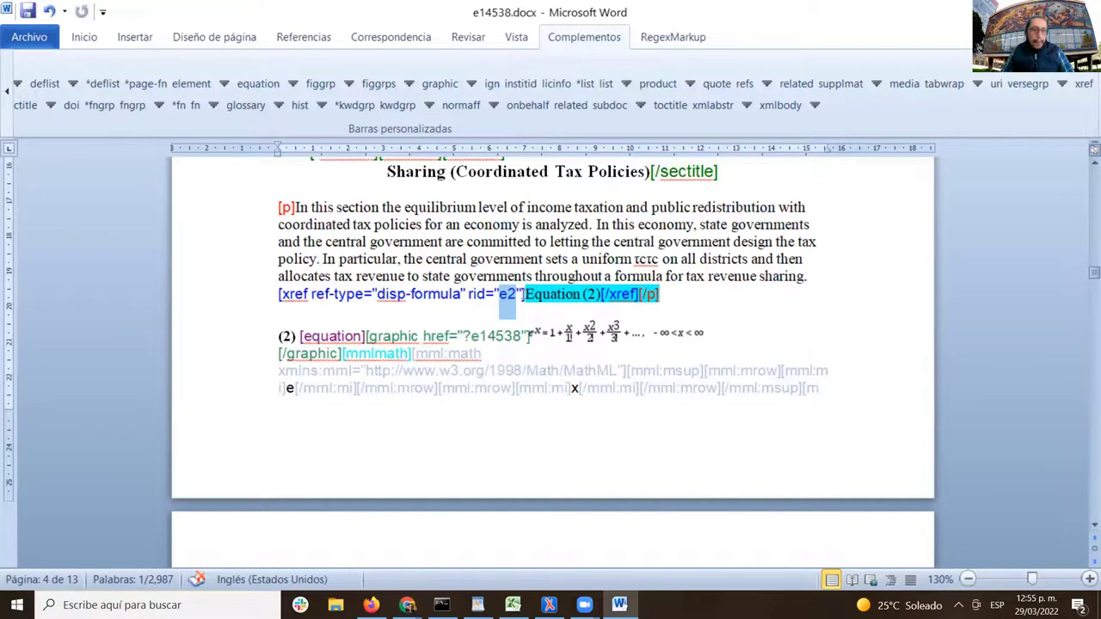
- Move the bold (2) label from before the opening equation tag to just after it, ahead of the graphic tag
{"action": "left_click", "coordinate": [366, 336]}
{"action": "left_click_drag", "start_coordinate": [277, 336], "coordinate": [297, 337]}
{"action": "key", "text": "ctrl+c"}
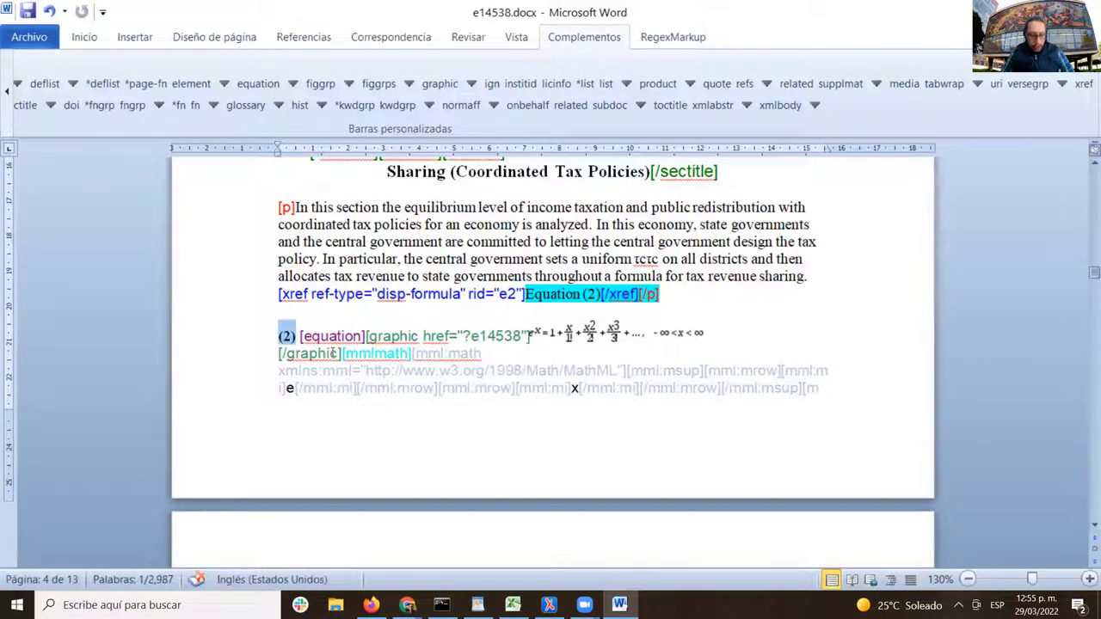
{"action": "key", "text": "Delete"}
{"action": "left_click", "coordinate": [343, 336]}
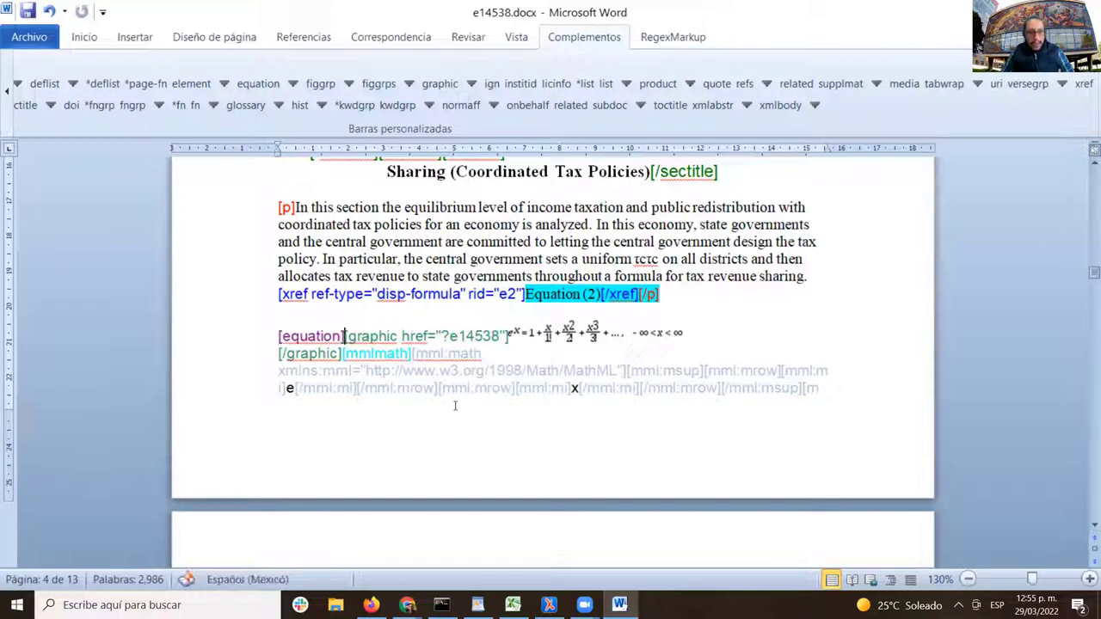
{"action": "key", "text": "ctrl+v"}
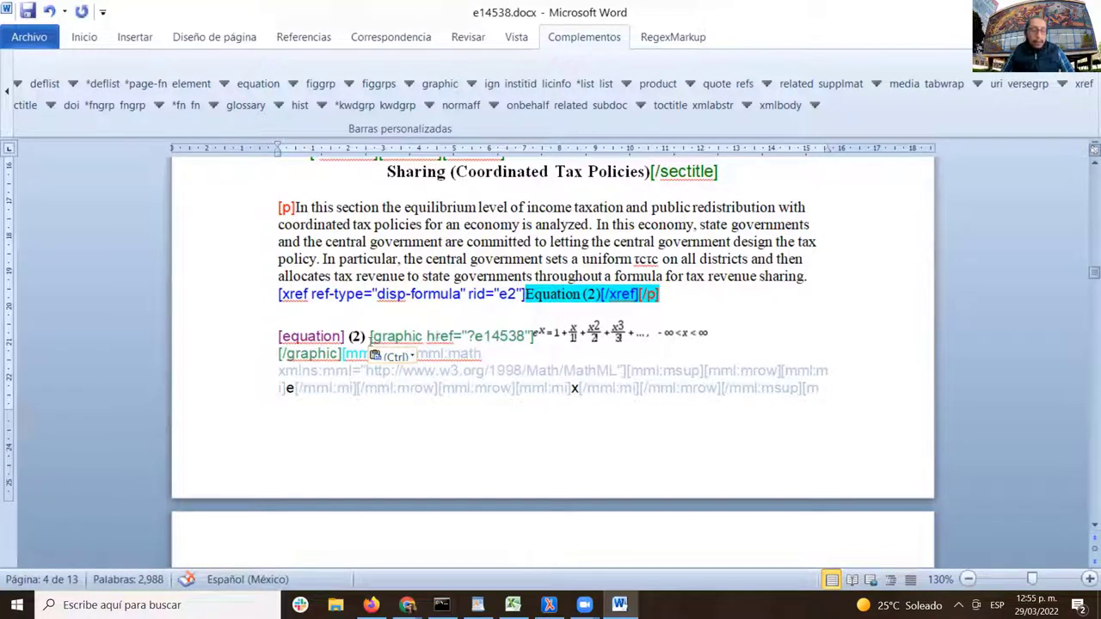
{"action": "key", "text": "ctrl"}
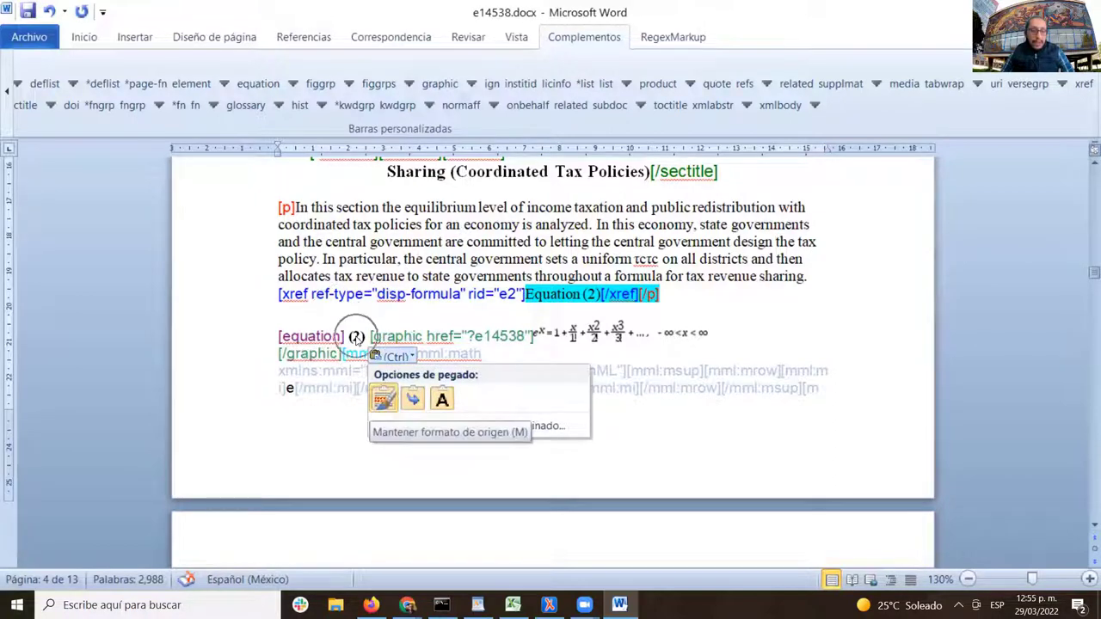
{"action": "key", "text": "ctrl"}
{"action": "key", "text": "ctrl"}
{"action": "key", "text": "ctrl"}
{"action": "key", "text": "ctrl"}
{"action": "key", "text": "ctrl"}
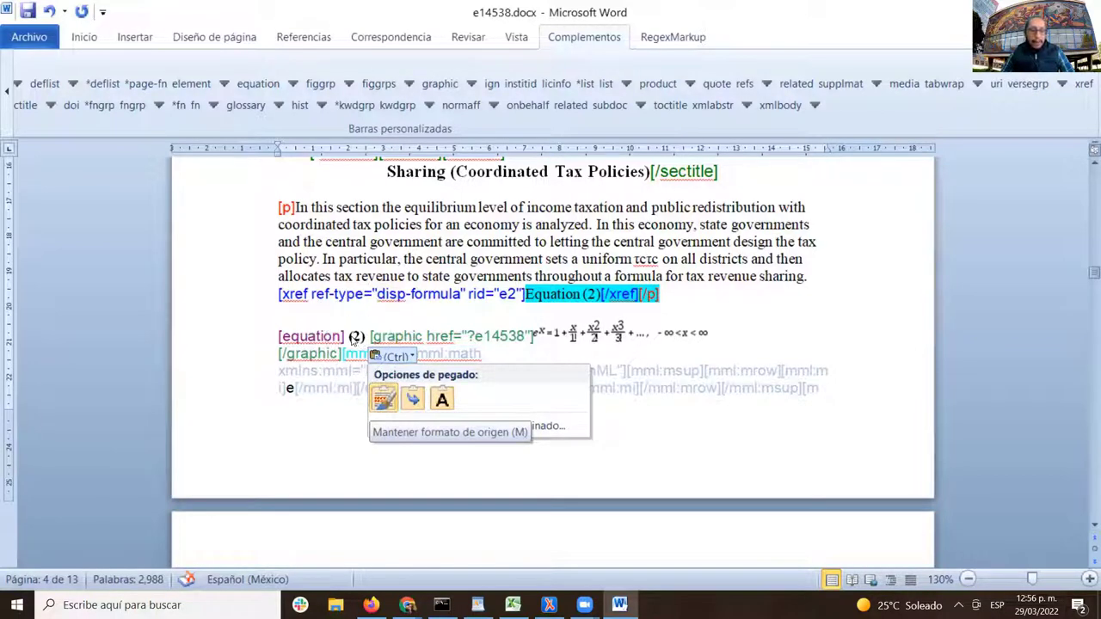
{"action": "key", "text": "Escape"}
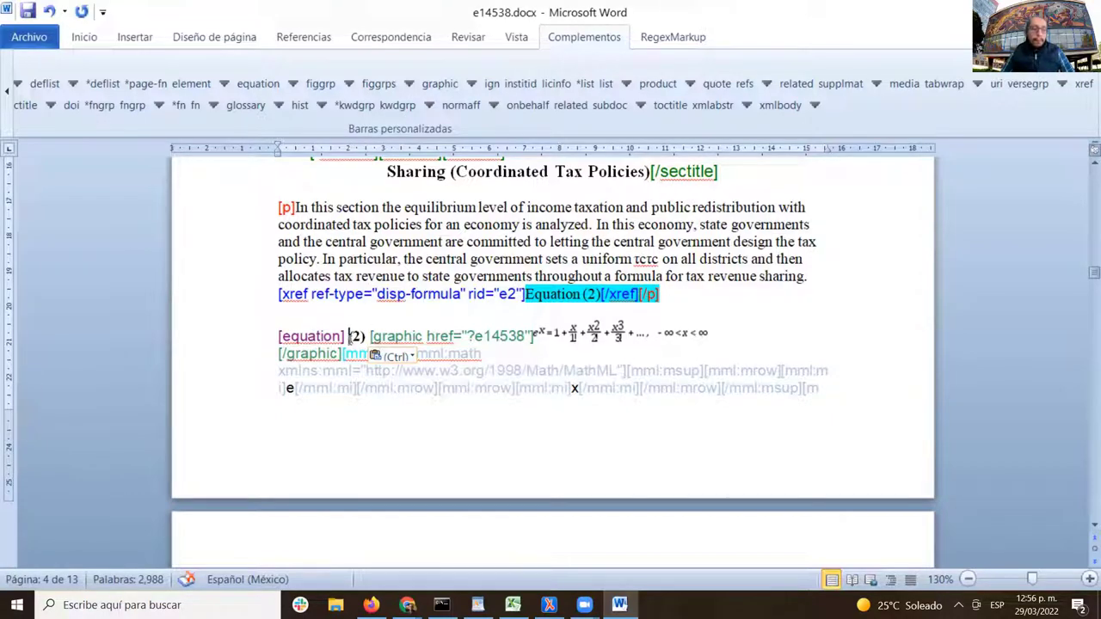
- Tag the (2) inside the equation element as a label
{"action": "left_click_drag", "start_coordinate": [350, 336], "coordinate": [368, 338]}
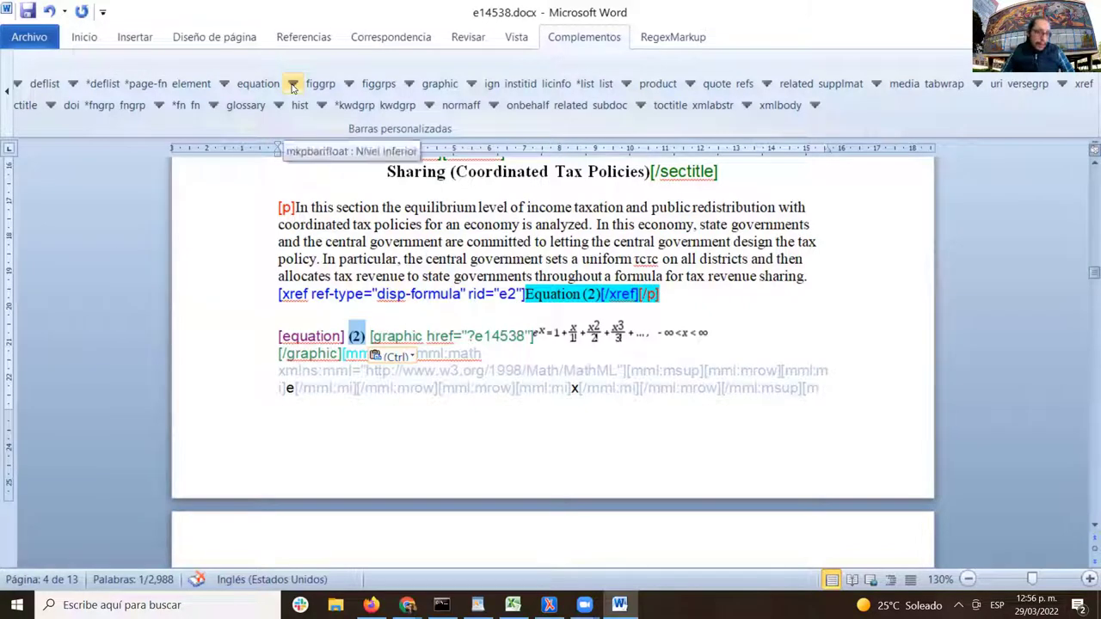
{"action": "key", "text": "ctrl"}
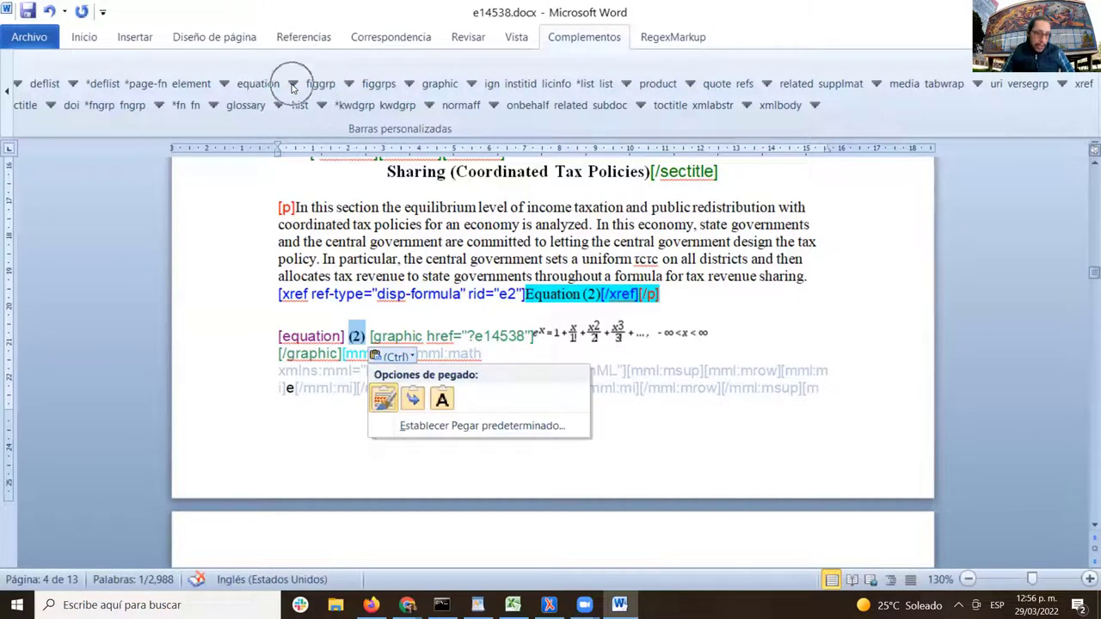
{"action": "left_click", "coordinate": [292, 84]}
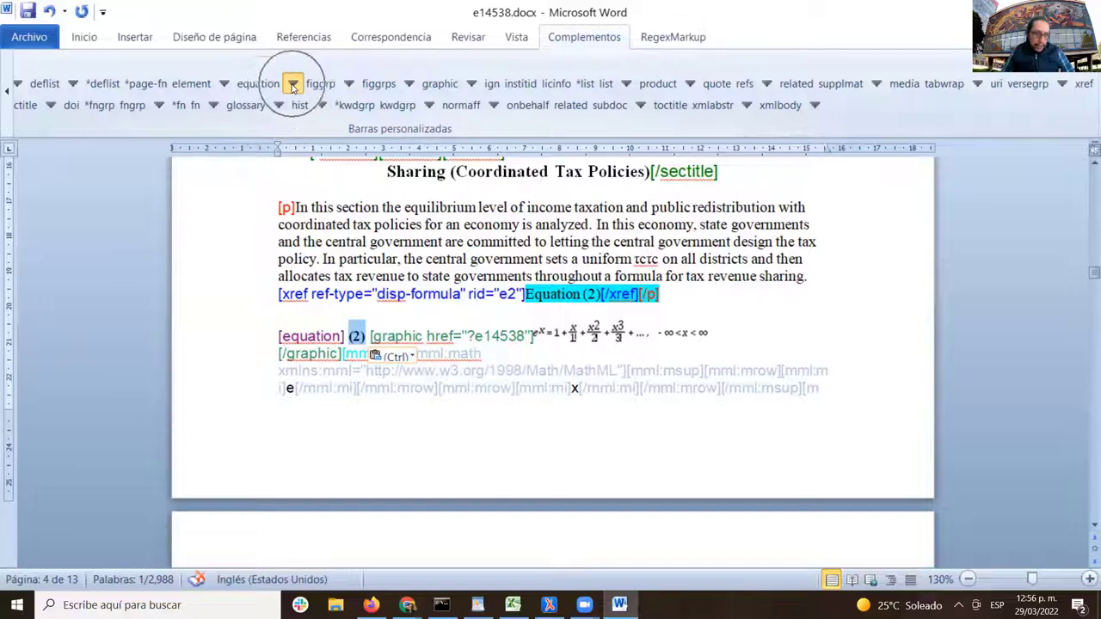
{"action": "left_click", "coordinate": [293, 85]}
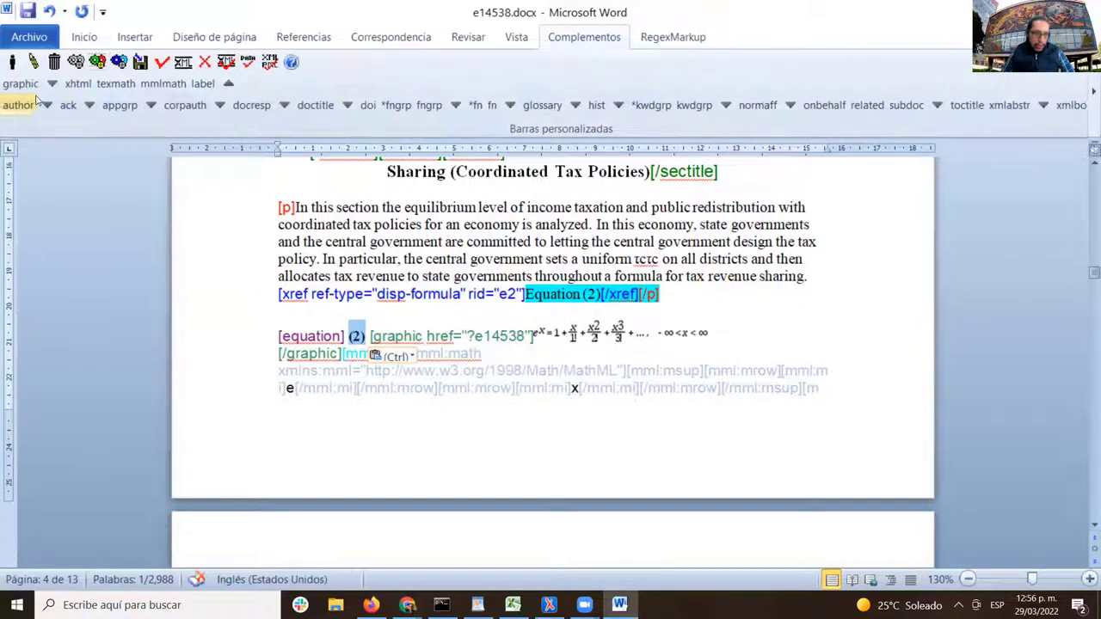
{"action": "left_click", "coordinate": [207, 93]}
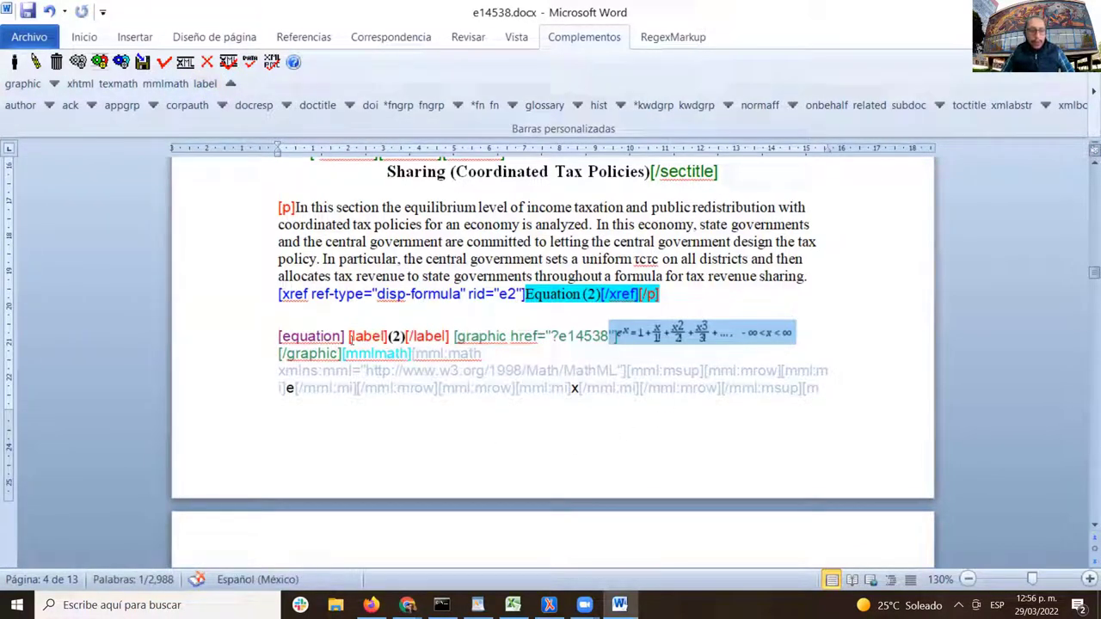
{"action": "left_click_drag", "start_coordinate": [349, 337], "coordinate": [455, 331]}
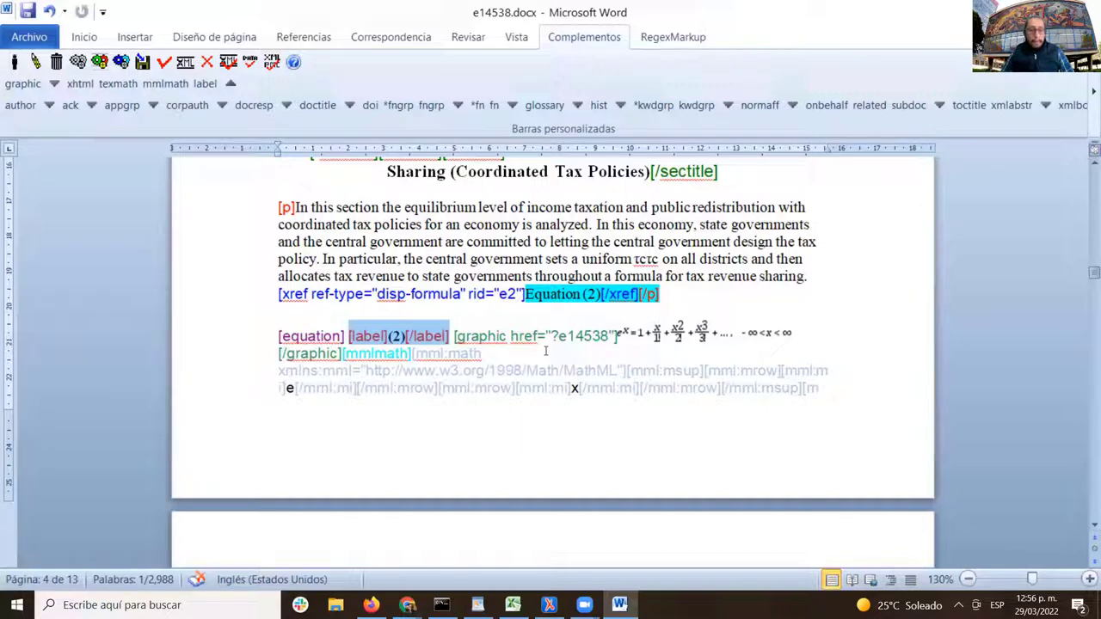
- Set the id attribute of the opening equation tag of formula (2) to e2
{"action": "scroll", "coordinate": [538, 357], "scroll_direction": "down", "scroll_amount": 1}
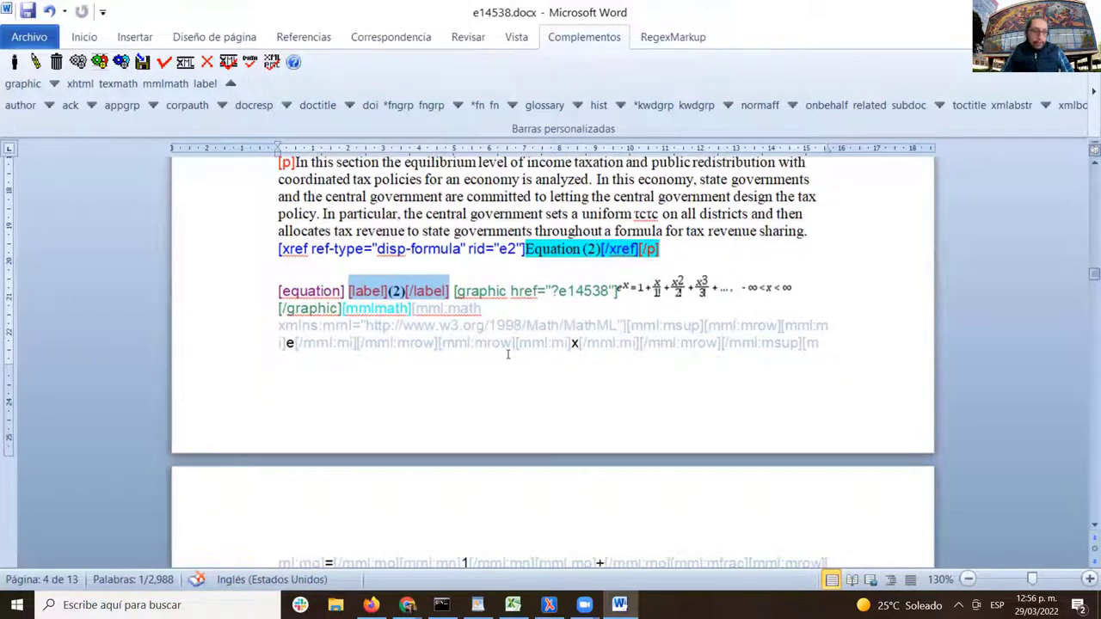
{"action": "left_click", "coordinate": [308, 292]}
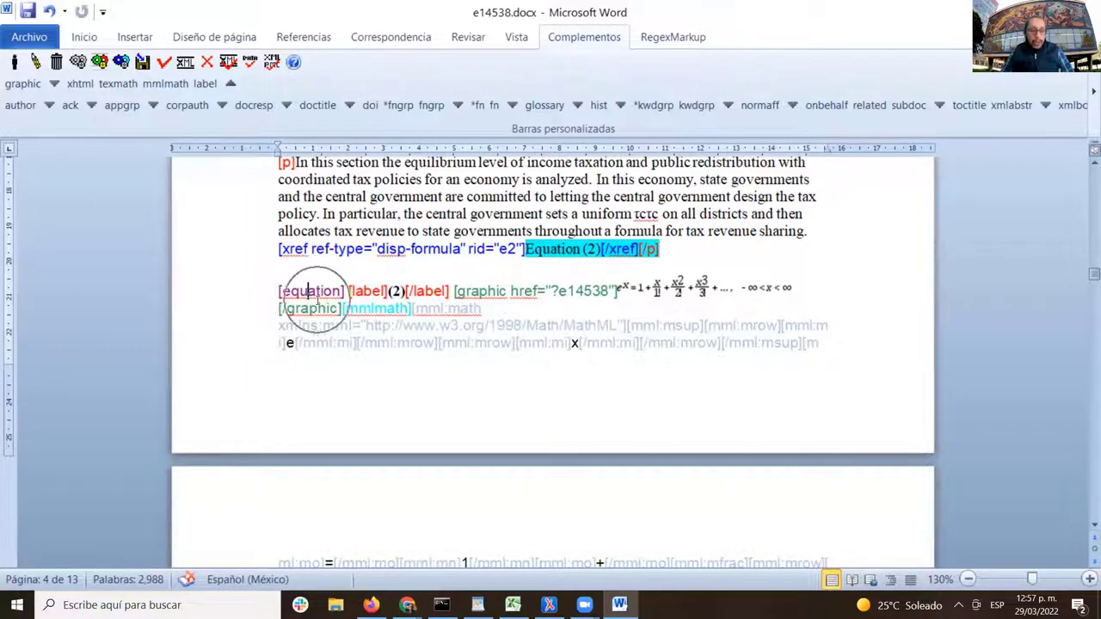
{"action": "left_click", "coordinate": [37, 60]}
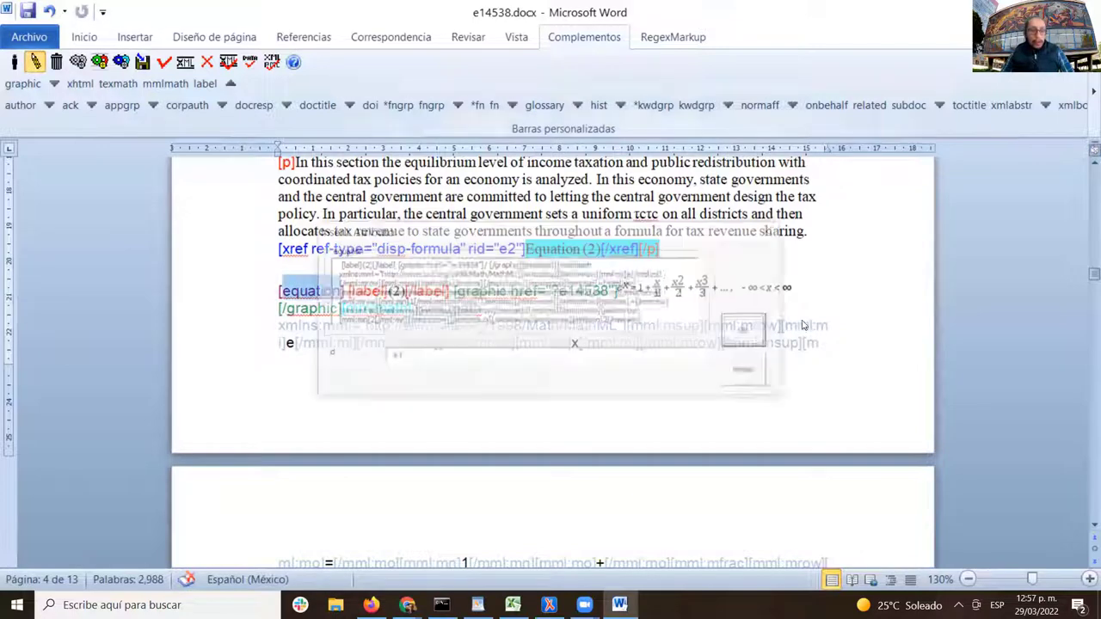
{"action": "left_click", "coordinate": [468, 361]}
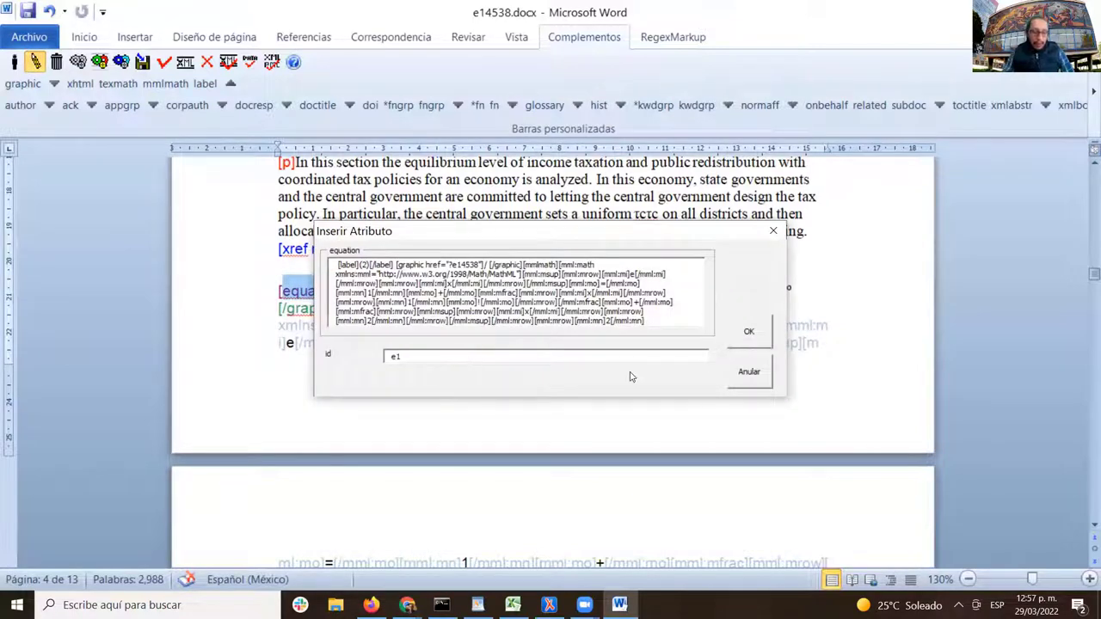
{"action": "key", "text": "BackSpace"}
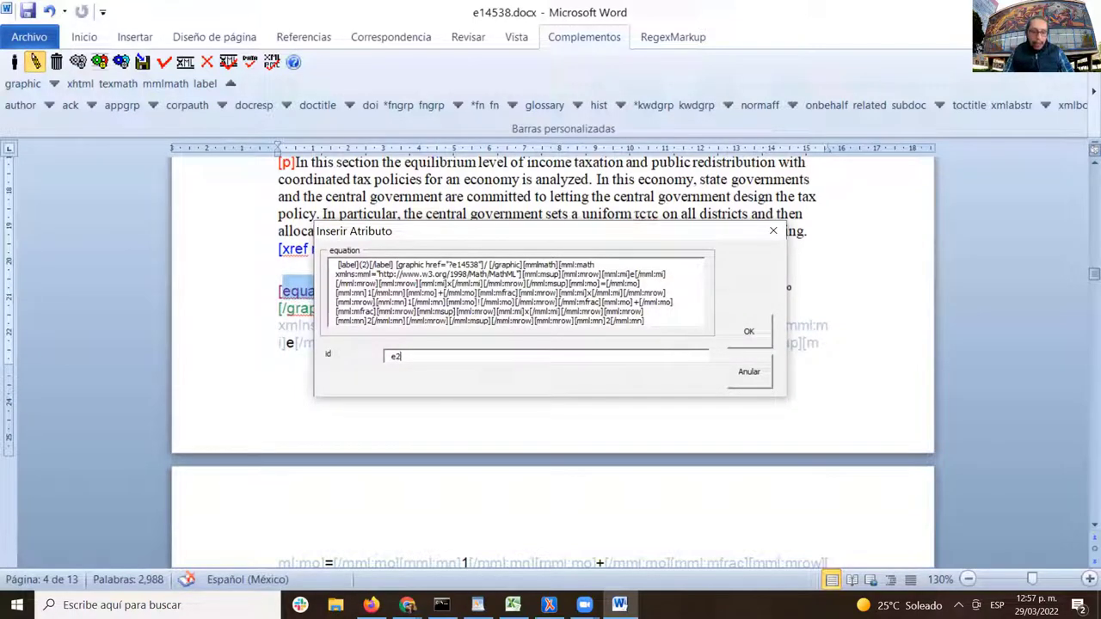
{"action": "key", "text": "Return"}
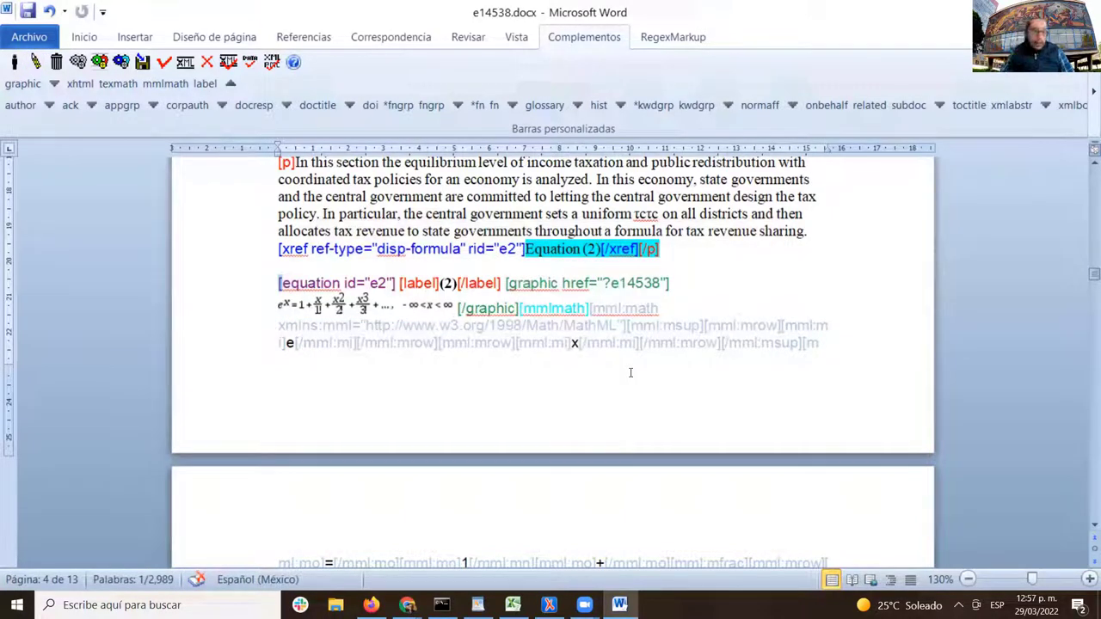
- Review the formula (2) block from its equation id and graphic tags through the mmlmath content to the closing equation tag
{"action": "double_click", "coordinate": [376, 283]}
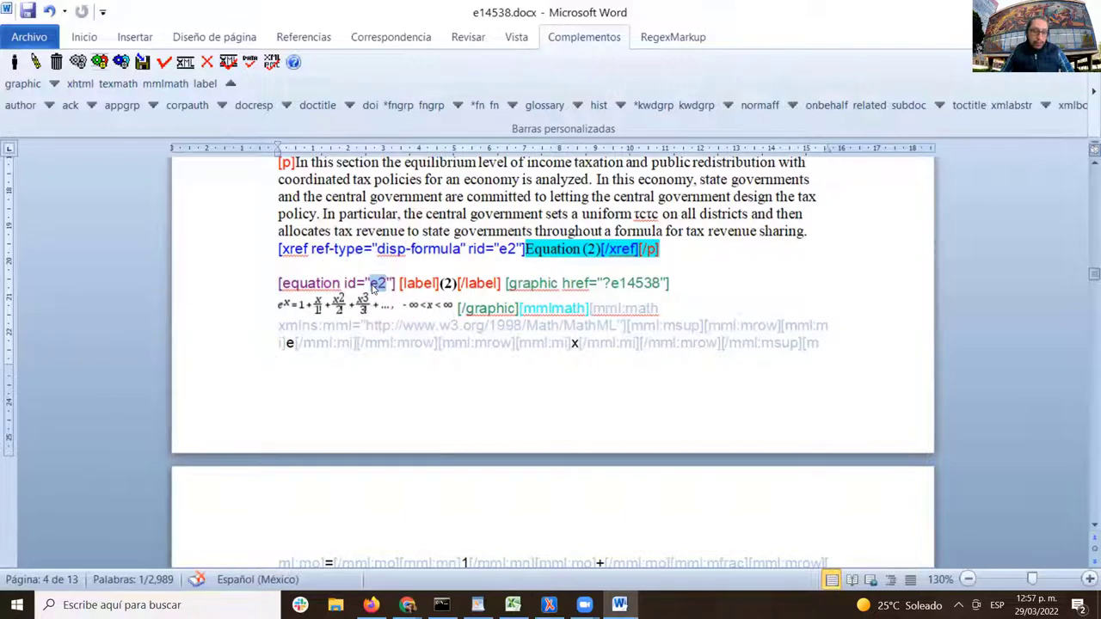
{"action": "key", "text": "ctrl+c"}
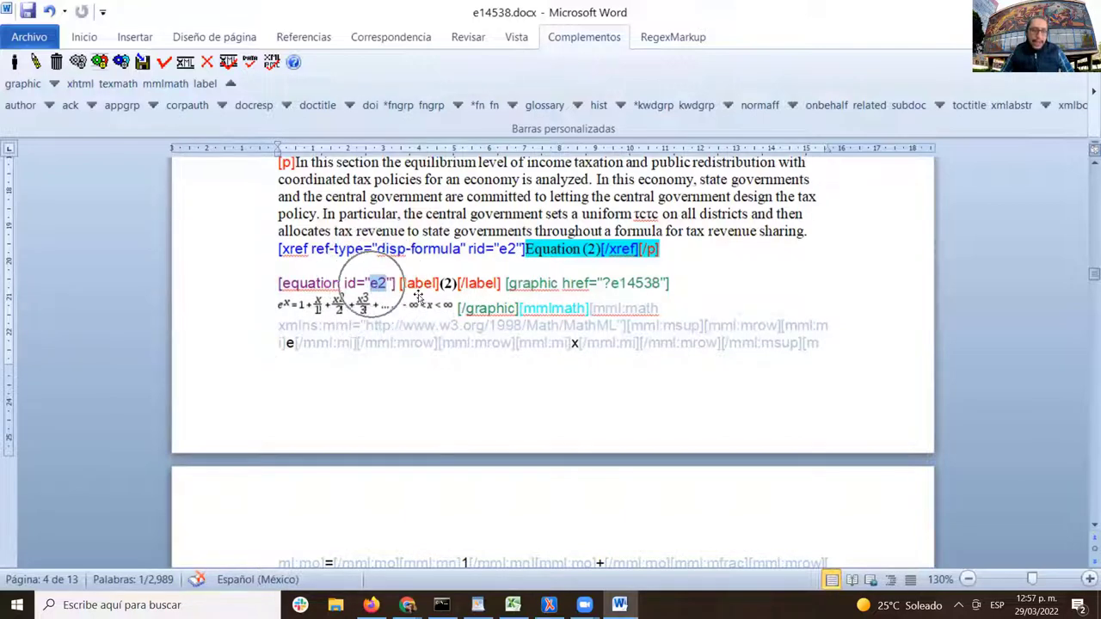
{"action": "double_click", "coordinate": [520, 284]}
{"action": "scroll", "coordinate": [504, 293], "scroll_direction": "down", "scroll_amount": 2}
{"action": "scroll", "coordinate": [504, 294], "scroll_direction": "up", "scroll_amount": 2}
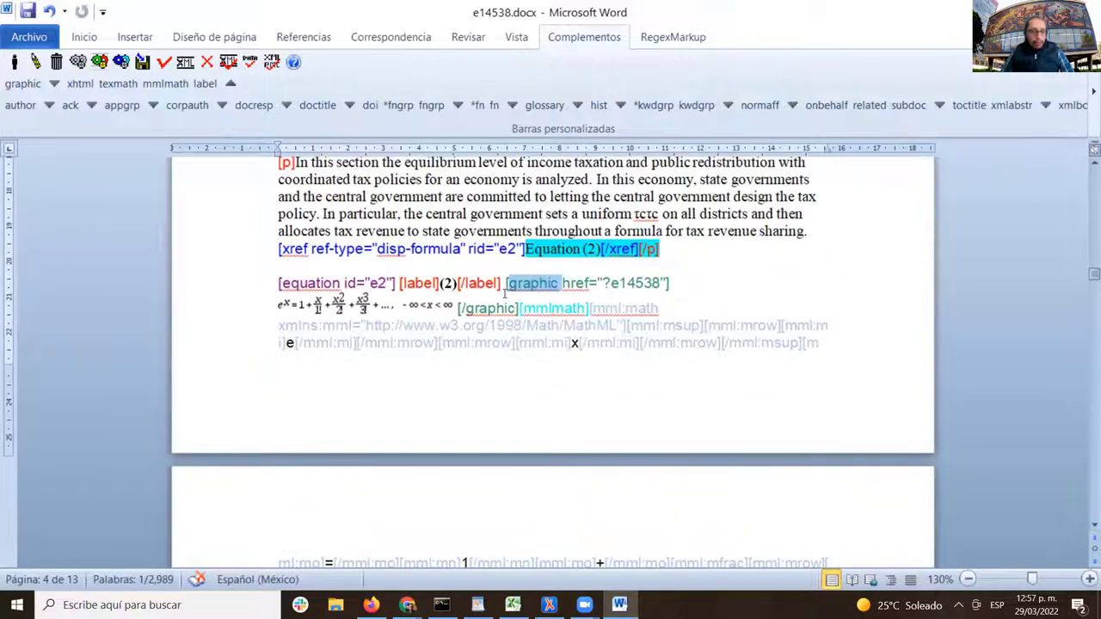
{"action": "left_click", "coordinate": [333, 307]}
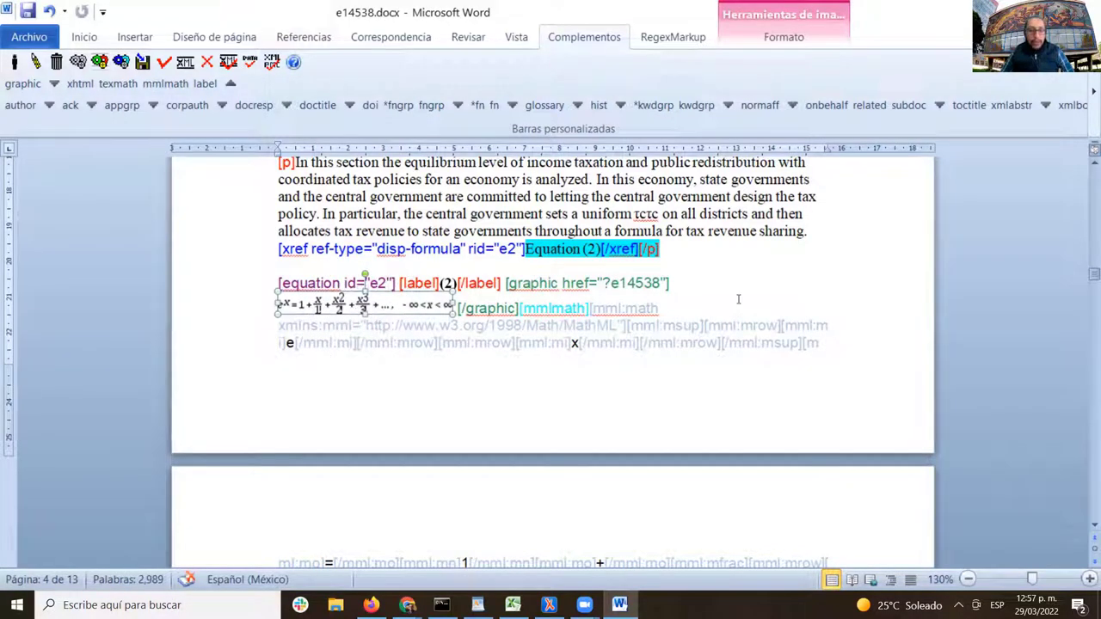
{"action": "scroll", "coordinate": [731, 298], "scroll_direction": "down", "scroll_amount": 2}
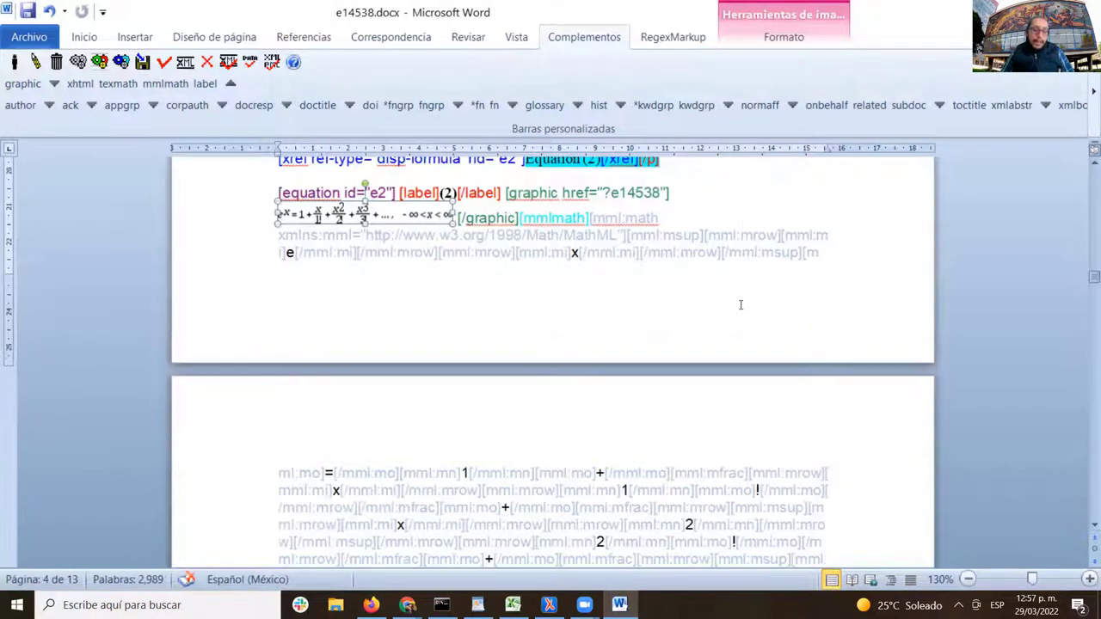
{"action": "left_click", "coordinate": [525, 216]}
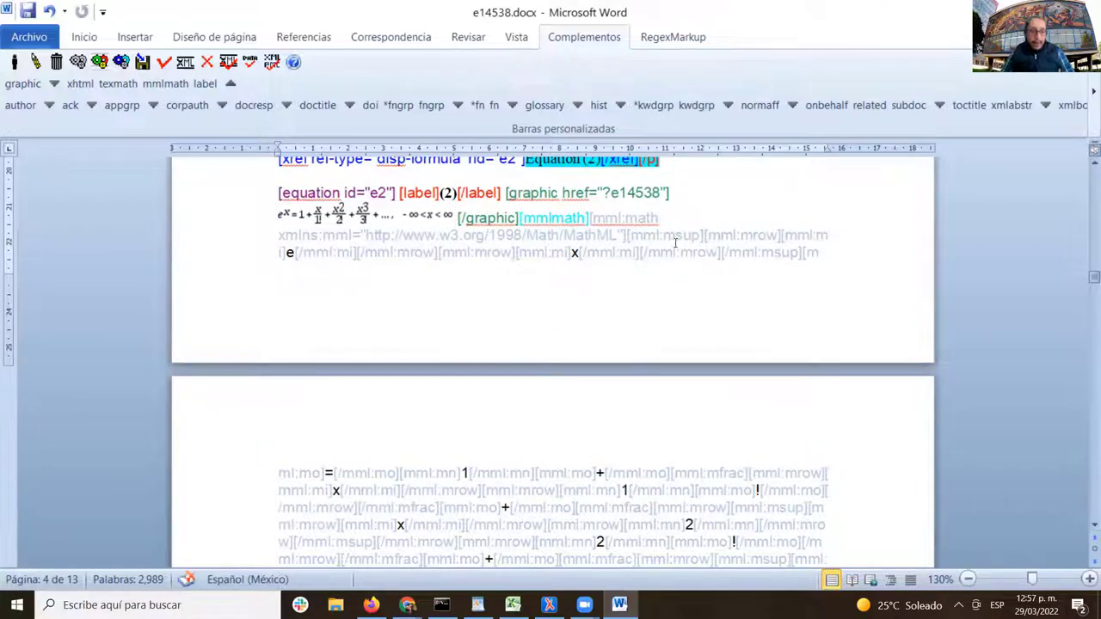
{"action": "scroll", "coordinate": [671, 237], "scroll_direction": "down", "scroll_amount": 2}
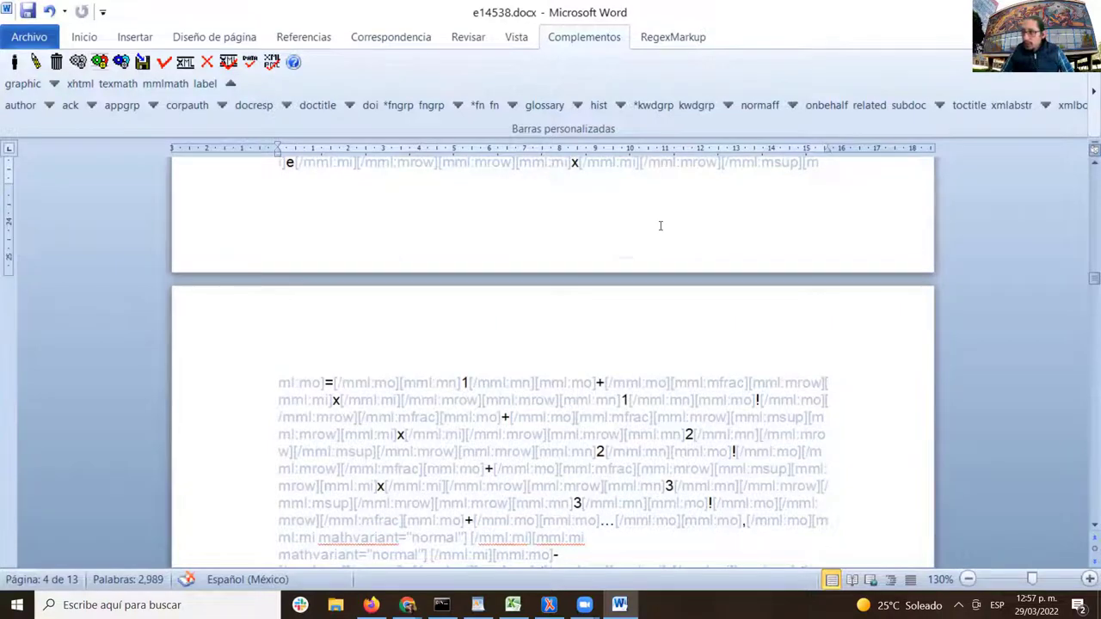
{"action": "scroll", "coordinate": [661, 225], "scroll_direction": "down", "scroll_amount": 4}
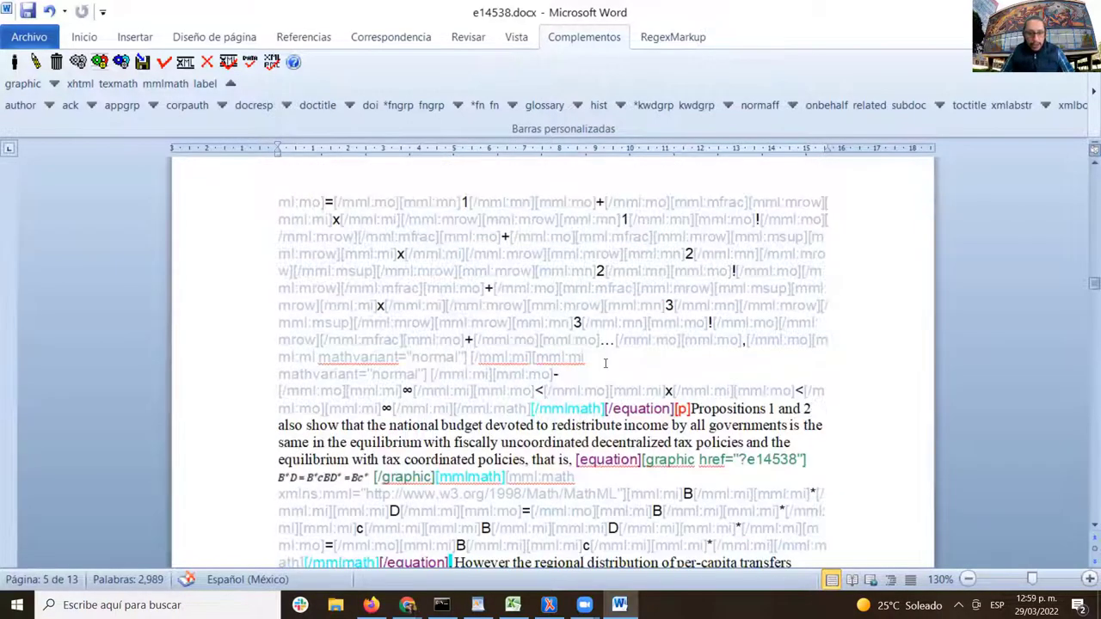
{"action": "scroll", "coordinate": [605, 363], "scroll_direction": "down", "scroll_amount": 2}
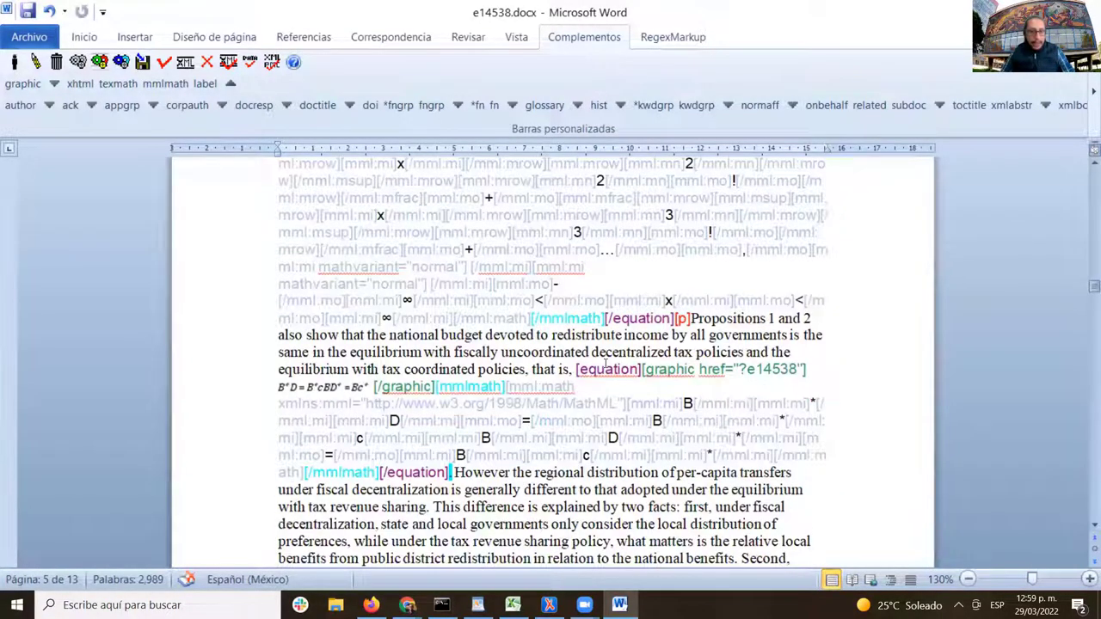
{"action": "scroll", "coordinate": [605, 363], "scroll_direction": "down", "scroll_amount": 2}
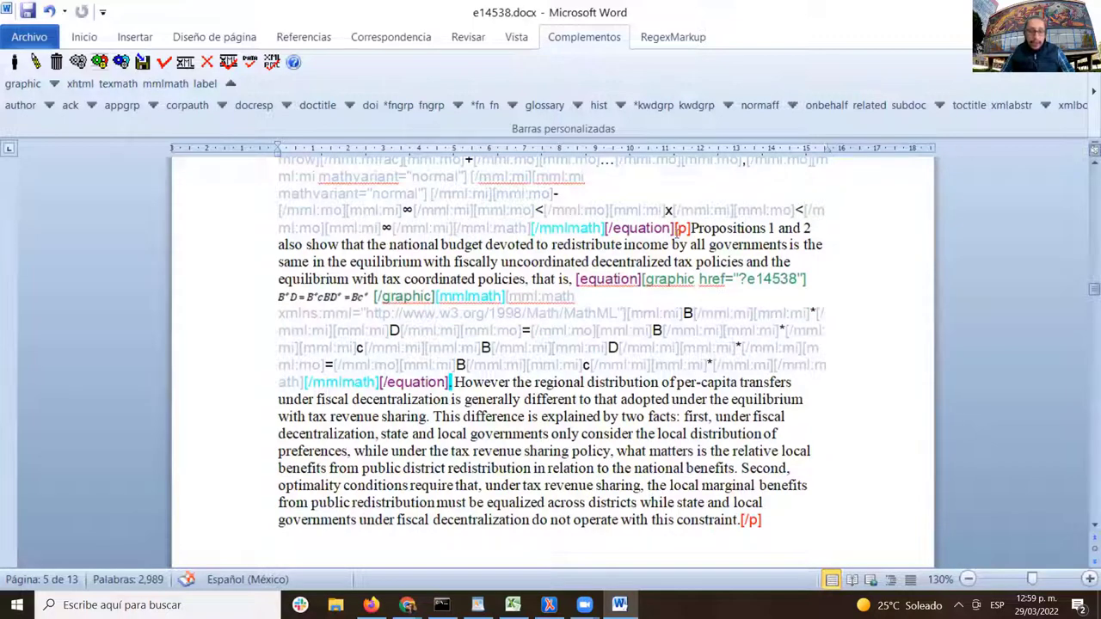
- Break the line after formula (2)'s closing equation tag so the Propositions 1 and 2 paragraph starts separately
{"action": "left_click", "coordinate": [677, 229]}
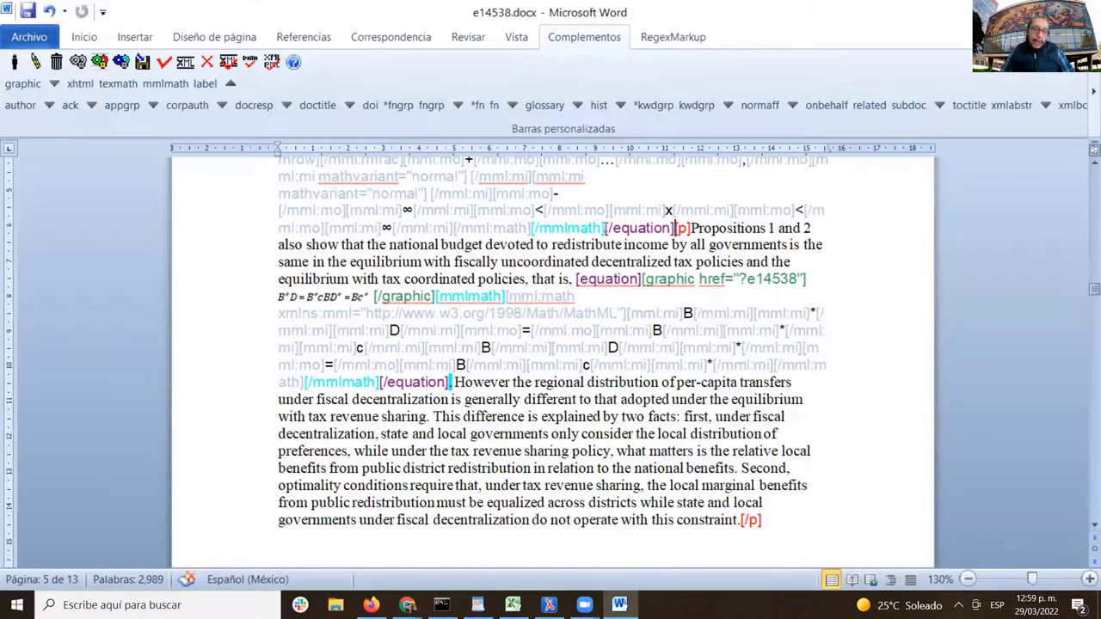
{"action": "left_click_drag", "start_coordinate": [605, 228], "coordinate": [674, 229]}
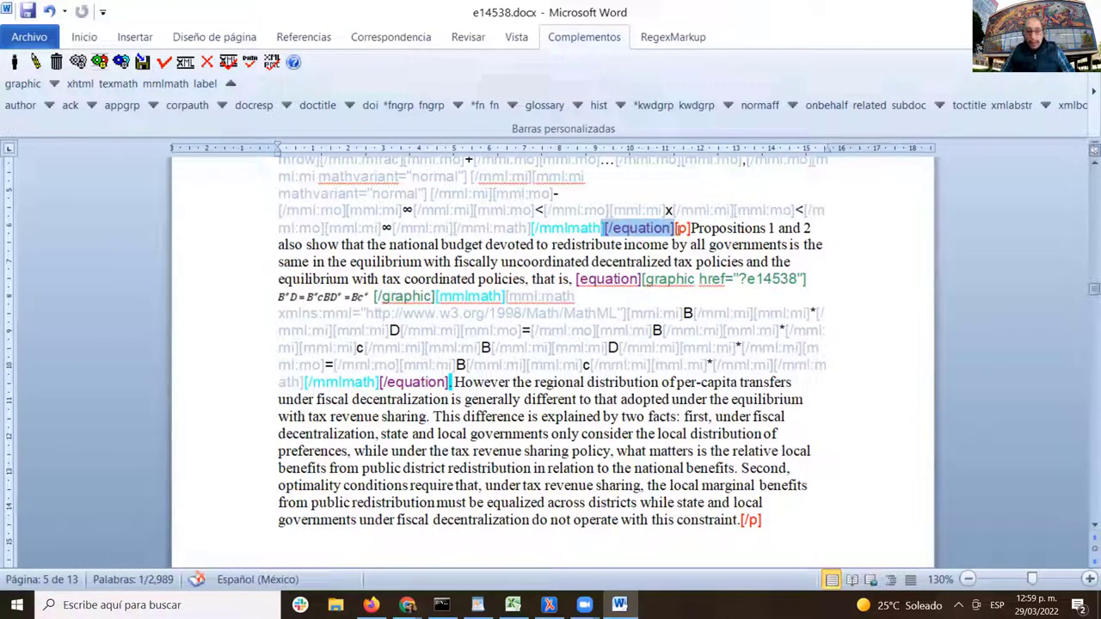
{"action": "left_click", "coordinate": [676, 228]}
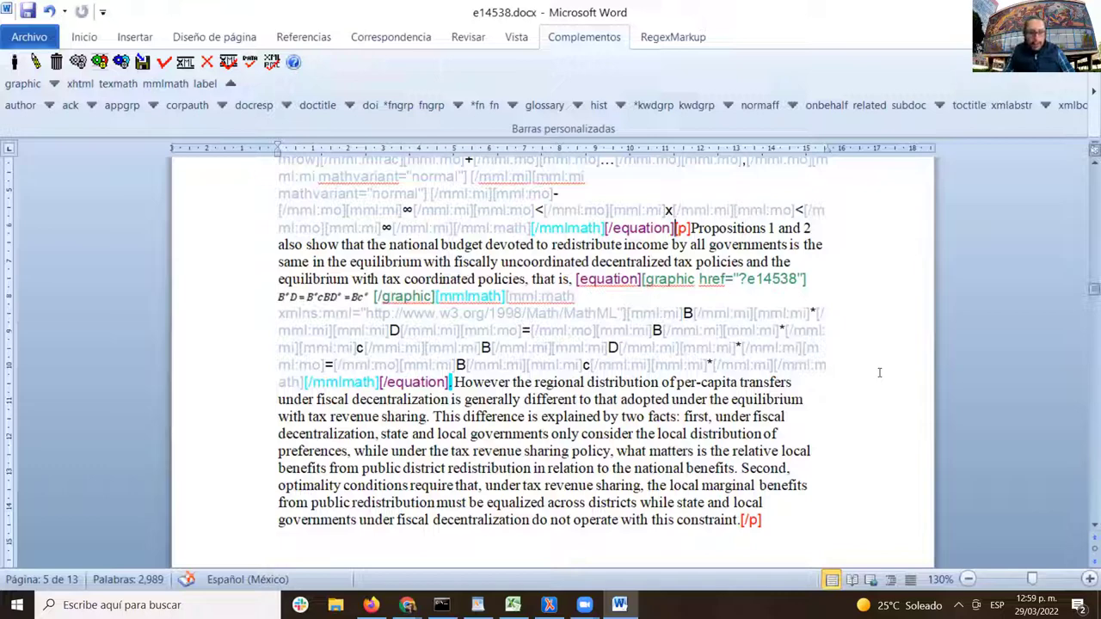
{"action": "key", "text": "Return"}
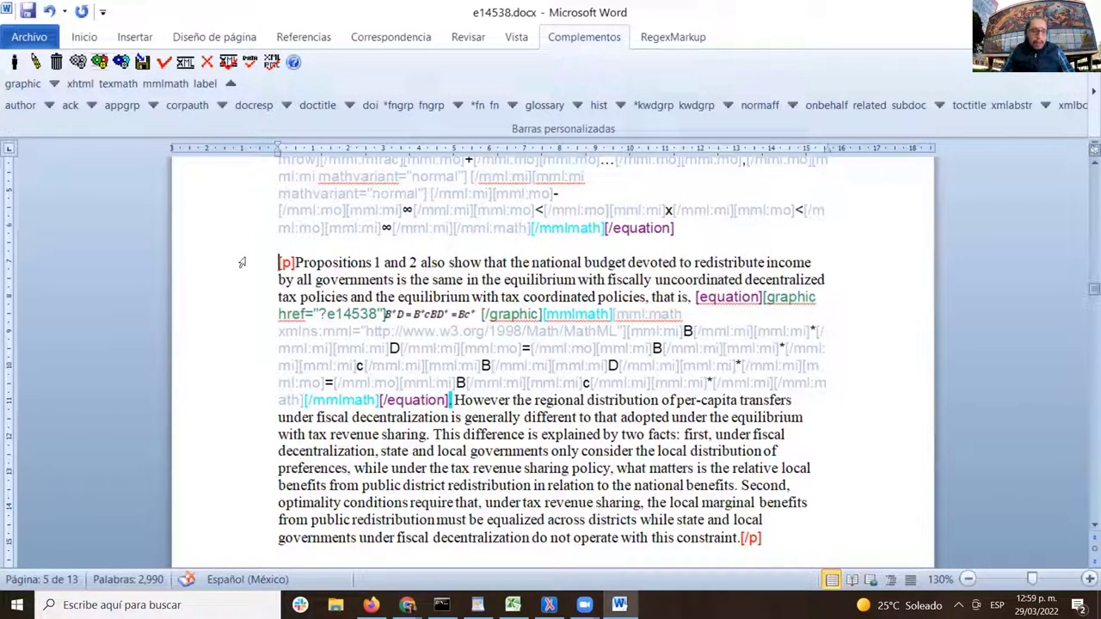
- Examine the equation, graphic and mmlmath tags around the inline formula in the Propositions 1 and 2 paragraph
{"action": "scroll", "coordinate": [565, 312], "scroll_direction": "down", "scroll_amount": 2}
{"action": "scroll", "coordinate": [538, 315], "scroll_direction": "up", "scroll_amount": 3}
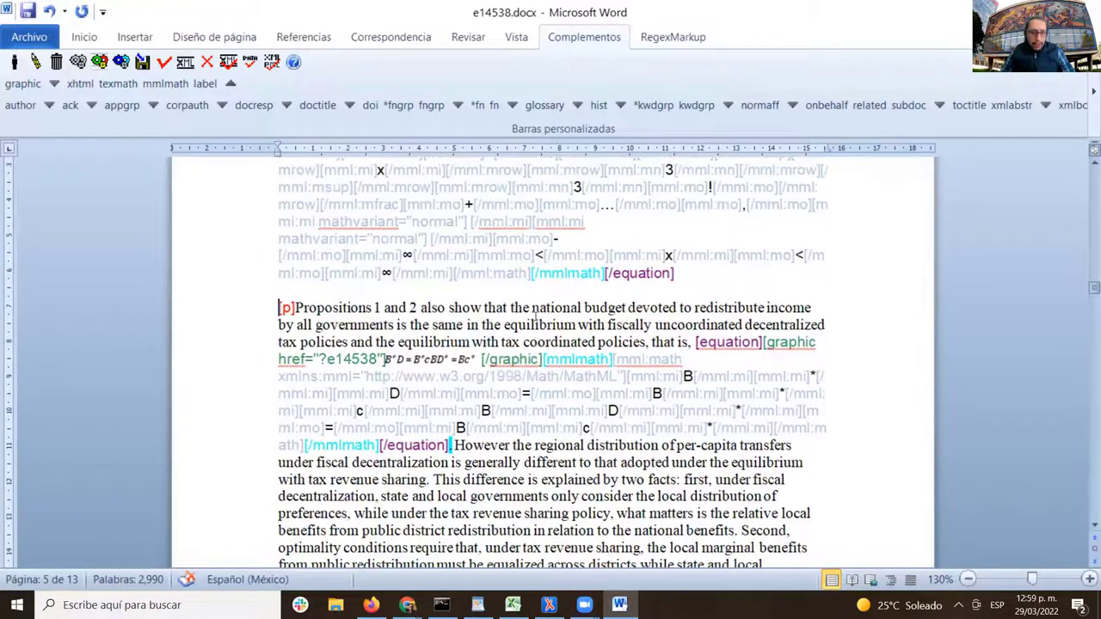
{"action": "scroll", "coordinate": [534, 314], "scroll_direction": "down", "scroll_amount": 1}
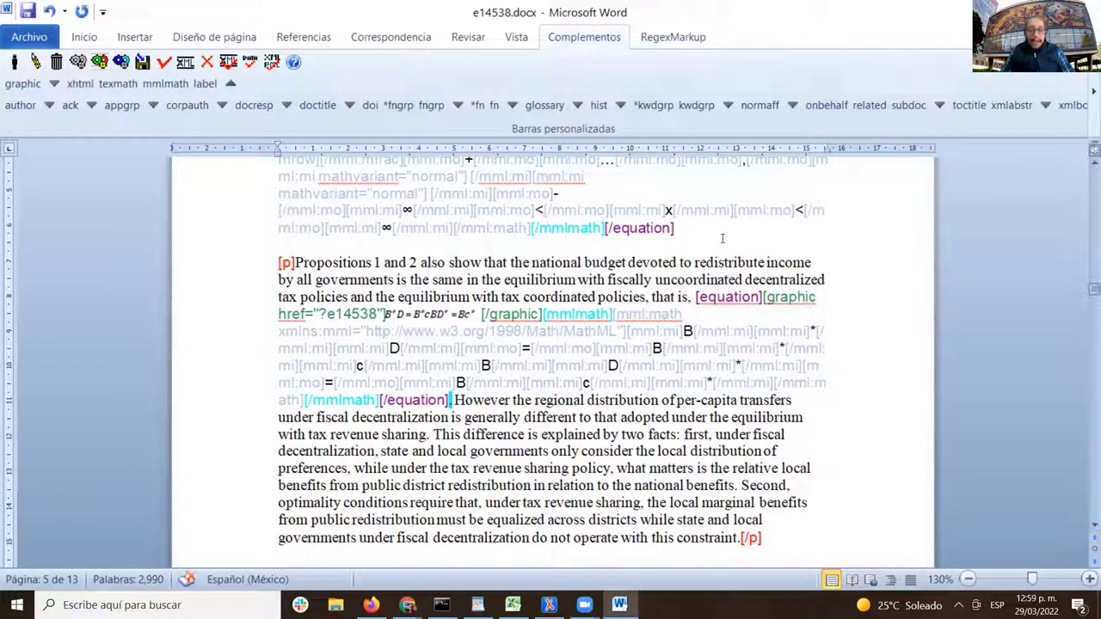
{"action": "double_click", "coordinate": [727, 297]}
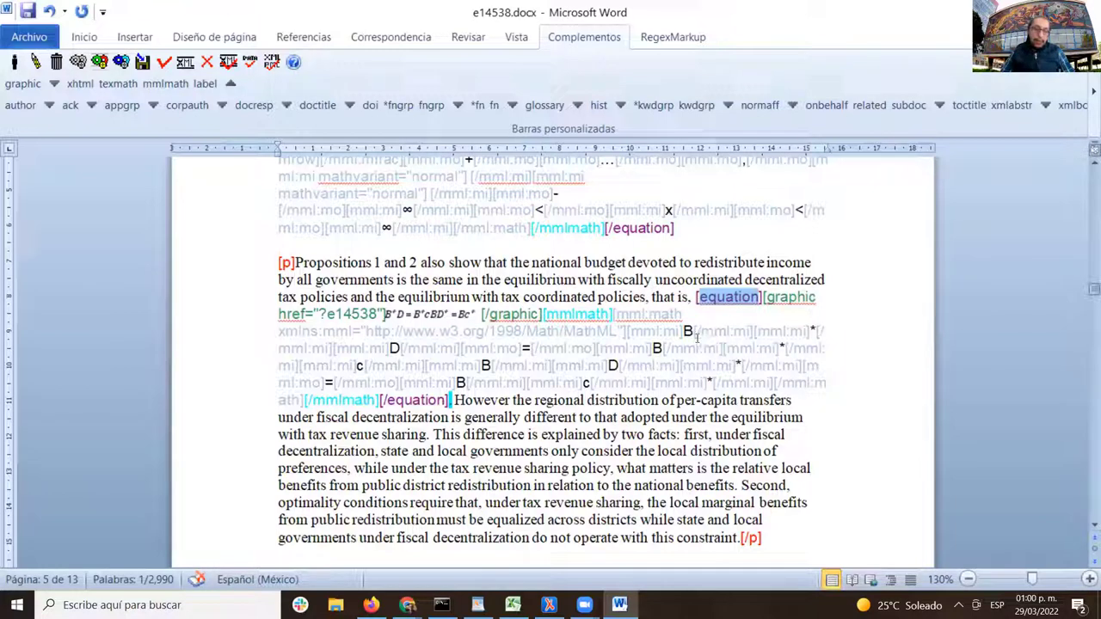
{"action": "left_click", "coordinate": [558, 311]}
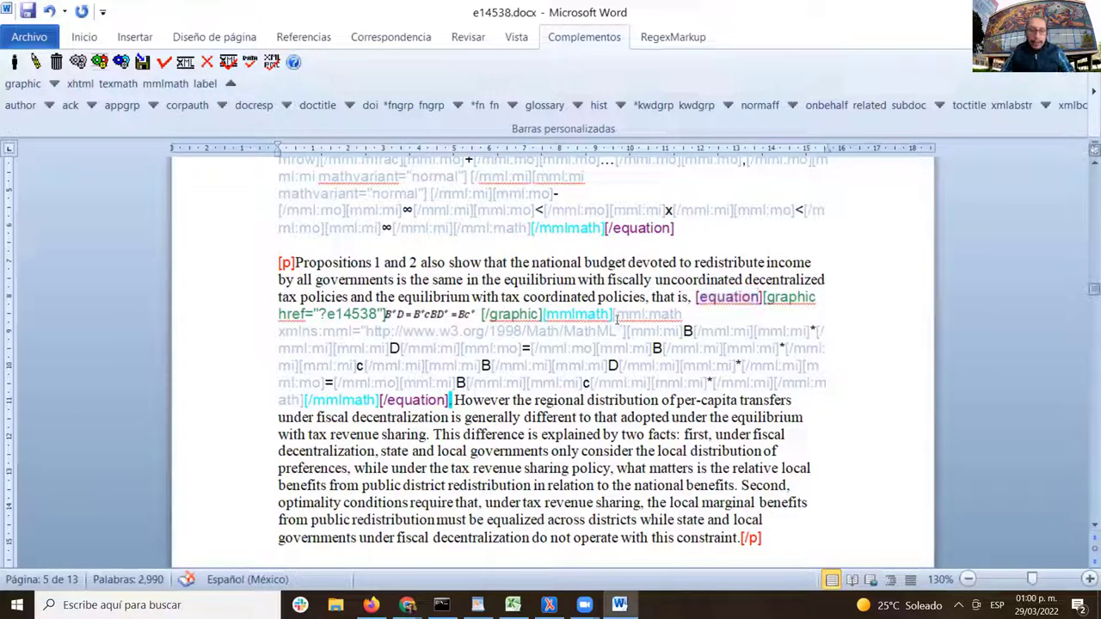
{"action": "double_click", "coordinate": [613, 315]}
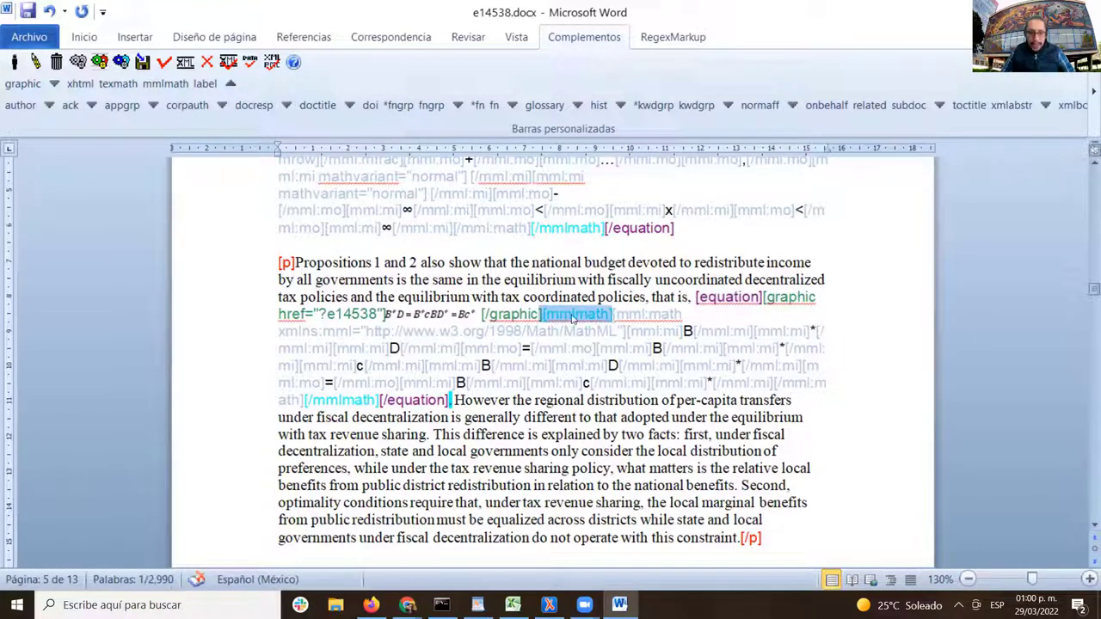
{"action": "left_click", "coordinate": [571, 315]}
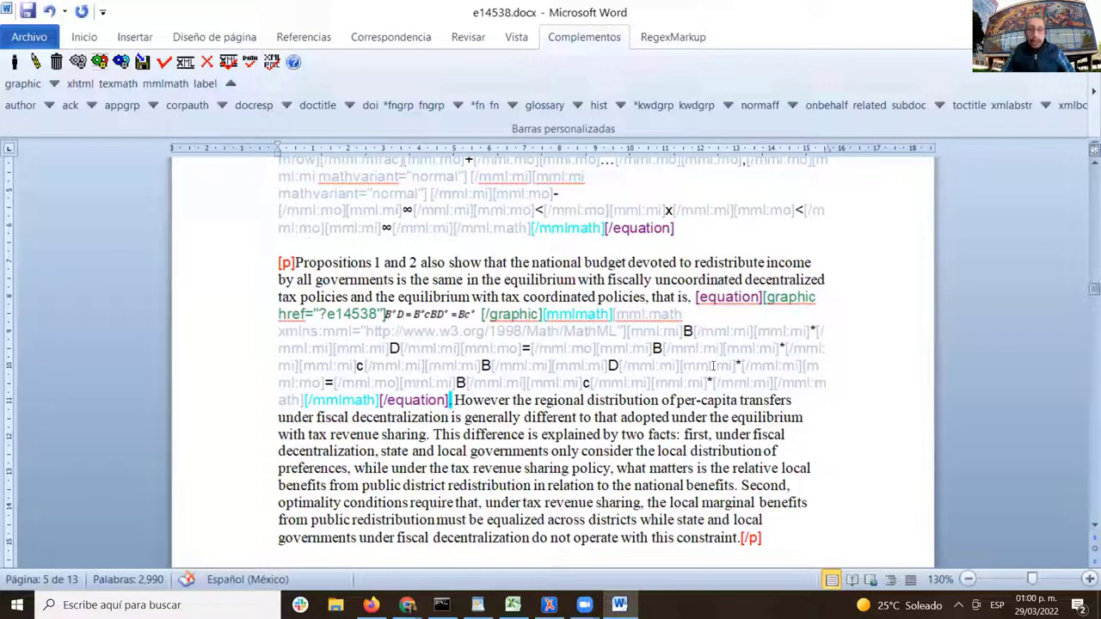
{"action": "double_click", "coordinate": [738, 298]}
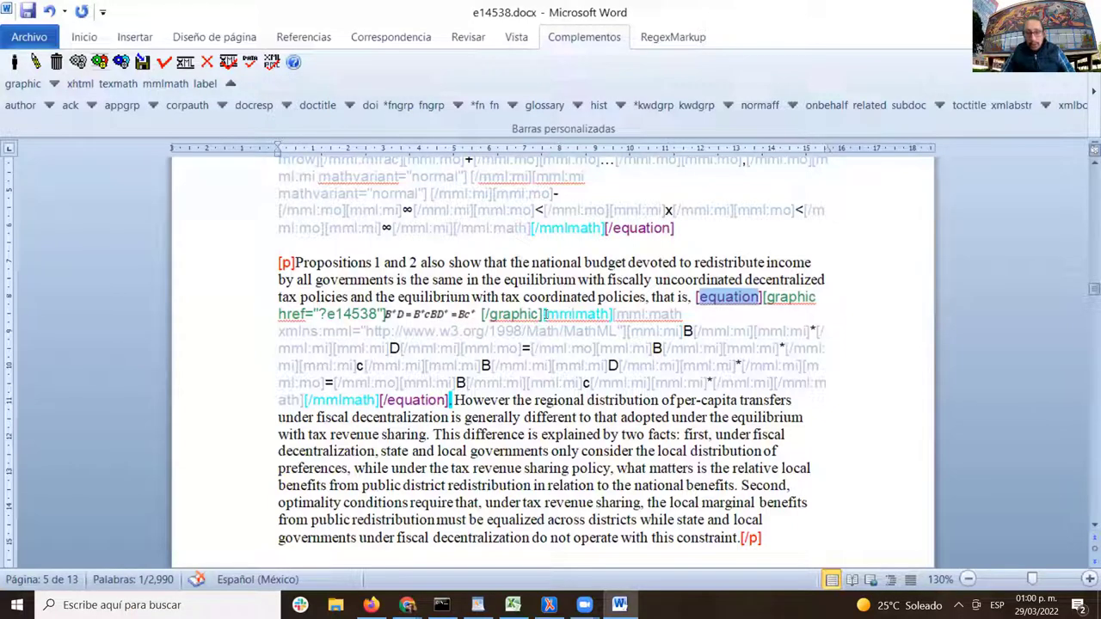
{"action": "left_click", "coordinate": [461, 360]}
{"action": "double_click", "coordinate": [421, 400]}
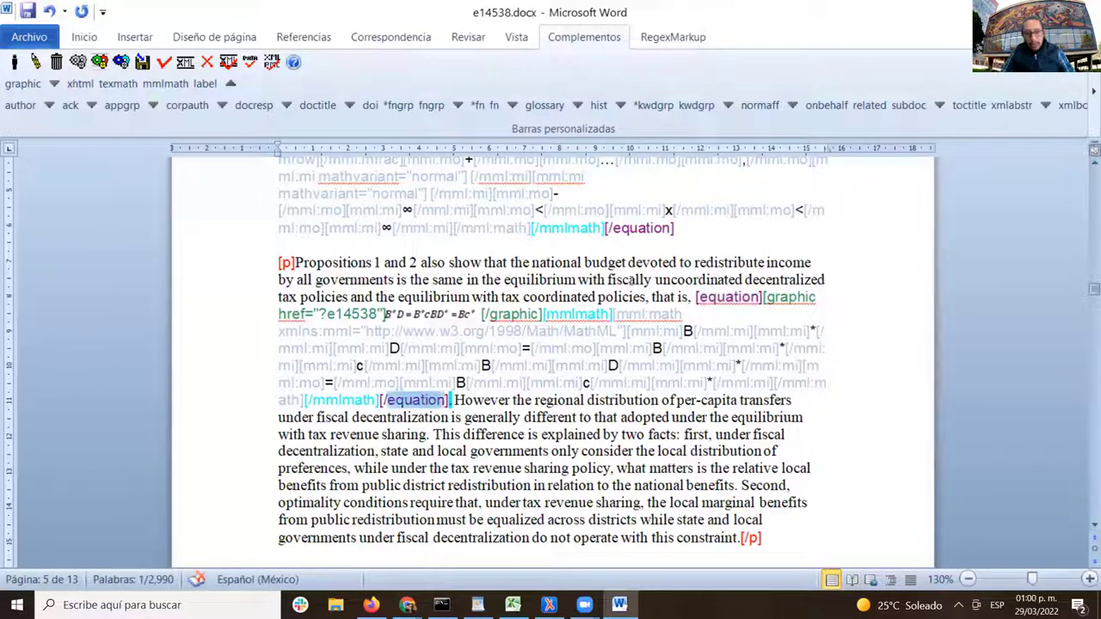
- Delete the opening equation tag and the whole graphic element with its image before the mmlmath tag in the Propositions 1 and 2 paragraph
{"action": "left_click", "coordinate": [557, 315]}
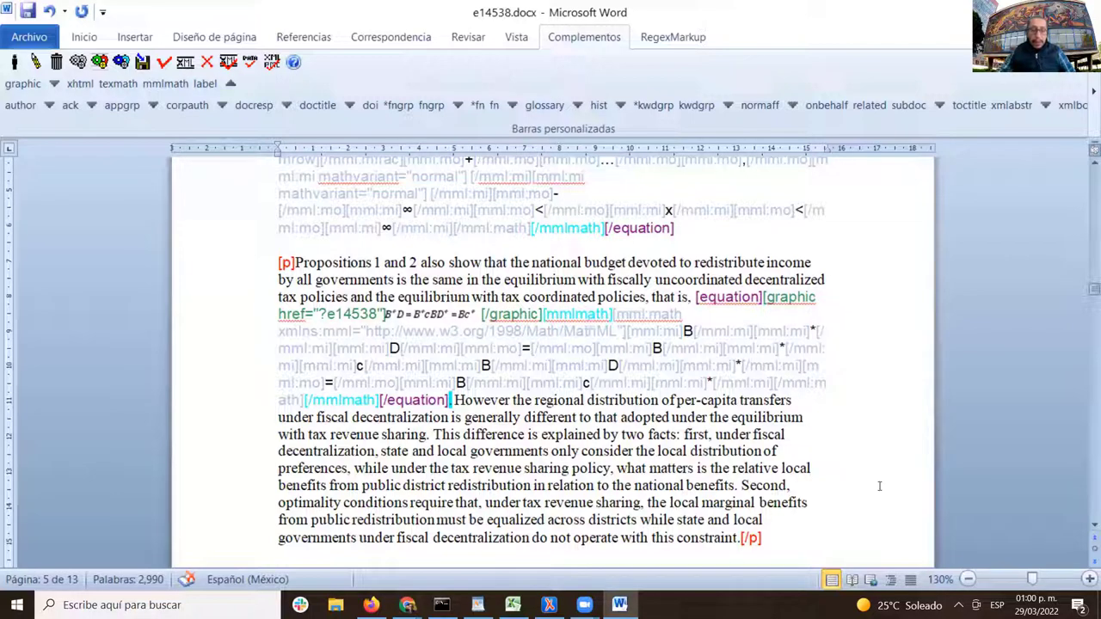
{"action": "key", "text": "BackSpace"}
{"action": "key", "text": "BackSpace"}
{"action": "key", "text": "BackSpace"}
{"action": "key", "text": "BackSpace"}
{"action": "key", "text": "BackSpace"}
{"action": "key", "text": "BackSpace"}
{"action": "key", "text": "BackSpace"}
{"action": "key", "text": "BackSpace"}
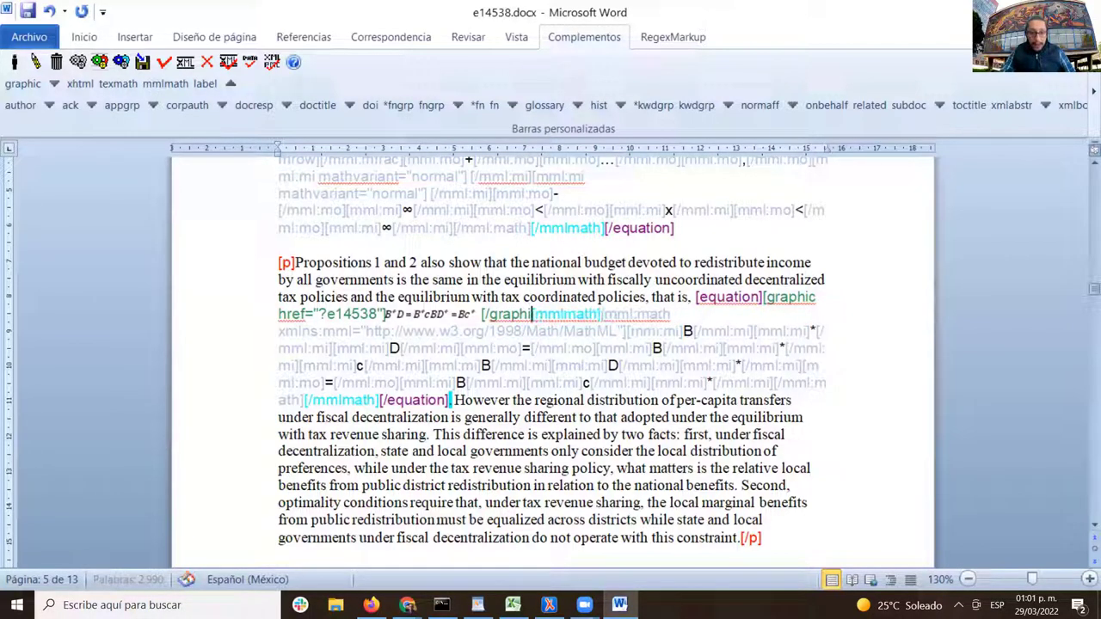
{"action": "key", "text": "BackSpace"}
{"action": "key", "text": "BackSpace"}
{"action": "key", "text": "BackSpace"}
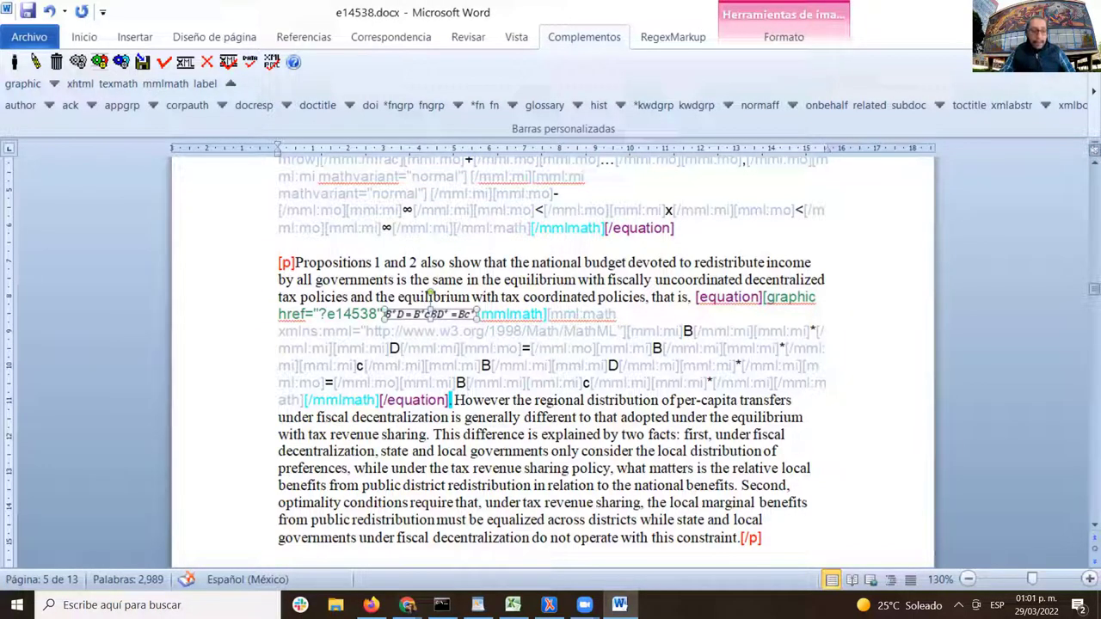
{"action": "key", "text": "BackSpace"}
{"action": "key", "text": "BackSpace"}
{"action": "key", "text": "BackSpace"}
{"action": "key", "text": "BackSpace"}
{"action": "key", "text": "BackSpace"}
{"action": "key", "text": "BackSpace"}
{"action": "key", "text": "BackSpace"}
{"action": "key", "text": "BackSpace"}
{"action": "key", "text": "BackSpace"}
{"action": "key", "text": "BackSpace"}
{"action": "key", "text": "BackSpace"}
{"action": "key", "text": "BackSpace"}
{"action": "key", "text": "BackSpace"}
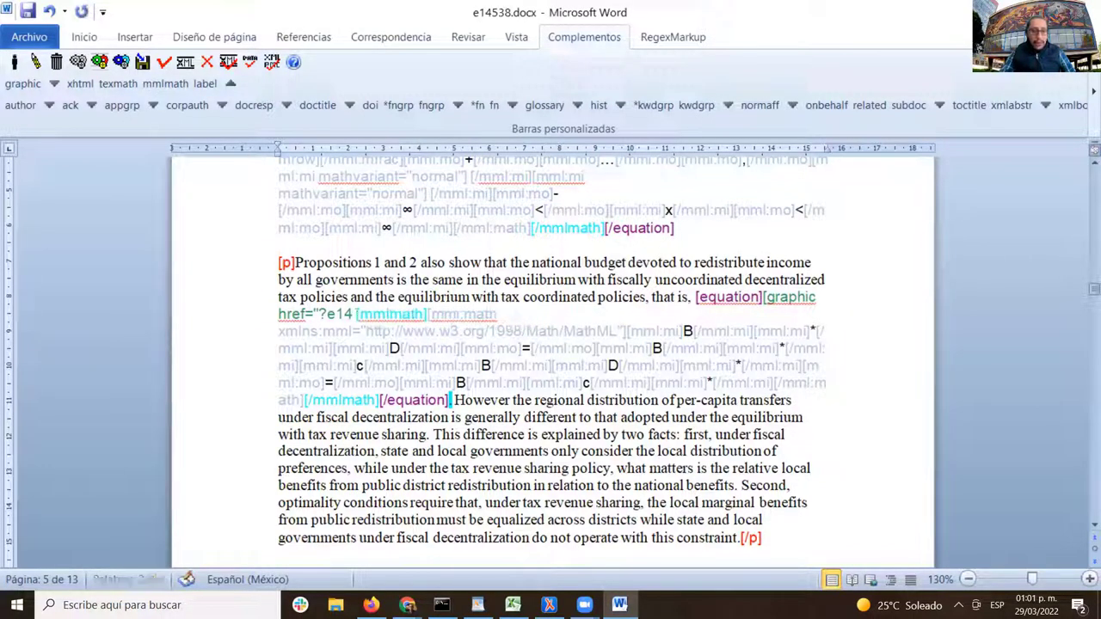
{"action": "key", "text": "BackSpace"}
{"action": "key", "text": "BackSpace"}
{"action": "key", "text": "BackSpace"}
{"action": "key", "text": "BackSpace"}
{"action": "key", "text": "BackSpace"}
{"action": "key", "text": "BackSpace"}
{"action": "key", "text": "BackSpace"}
{"action": "key", "text": "BackSpace"}
{"action": "key", "text": "BackSpace"}
{"action": "key", "text": "BackSpace"}
{"action": "key", "text": "BackSpace"}
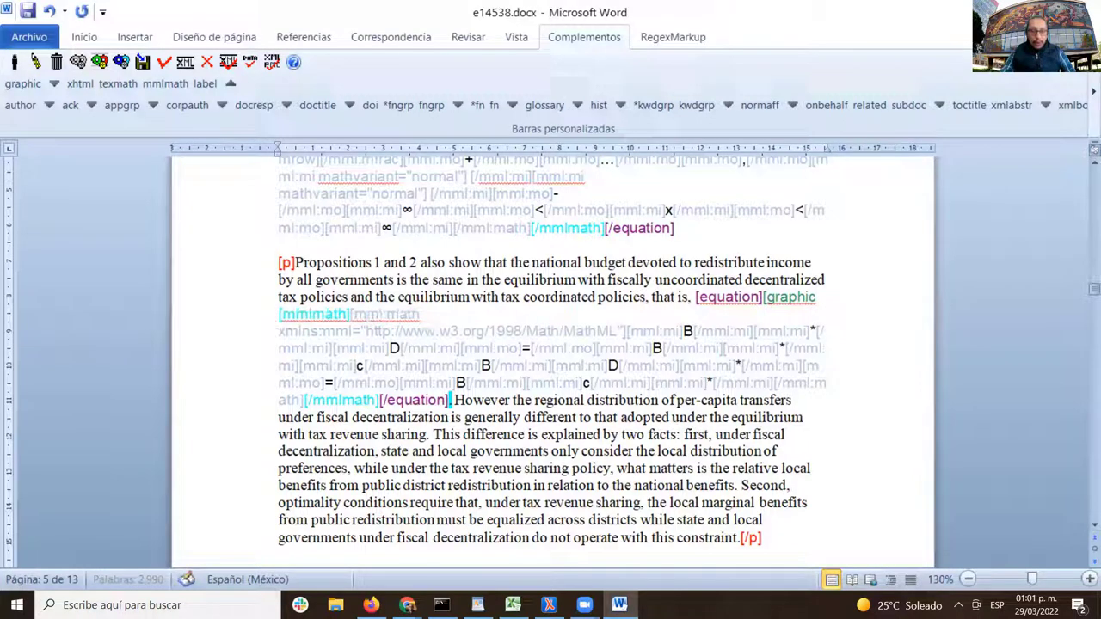
{"action": "key", "text": "BackSpace"}
{"action": "key", "text": "BackSpace"}
{"action": "key", "text": "BackSpace"}
{"action": "key", "text": "BackSpace"}
{"action": "key", "text": "BackSpace"}
{"action": "key", "text": "BackSpace"}
{"action": "key", "text": "BackSpace"}
{"action": "key", "text": "BackSpace"}
{"action": "key", "text": "BackSpace"}
{"action": "key", "text": "BackSpace"}
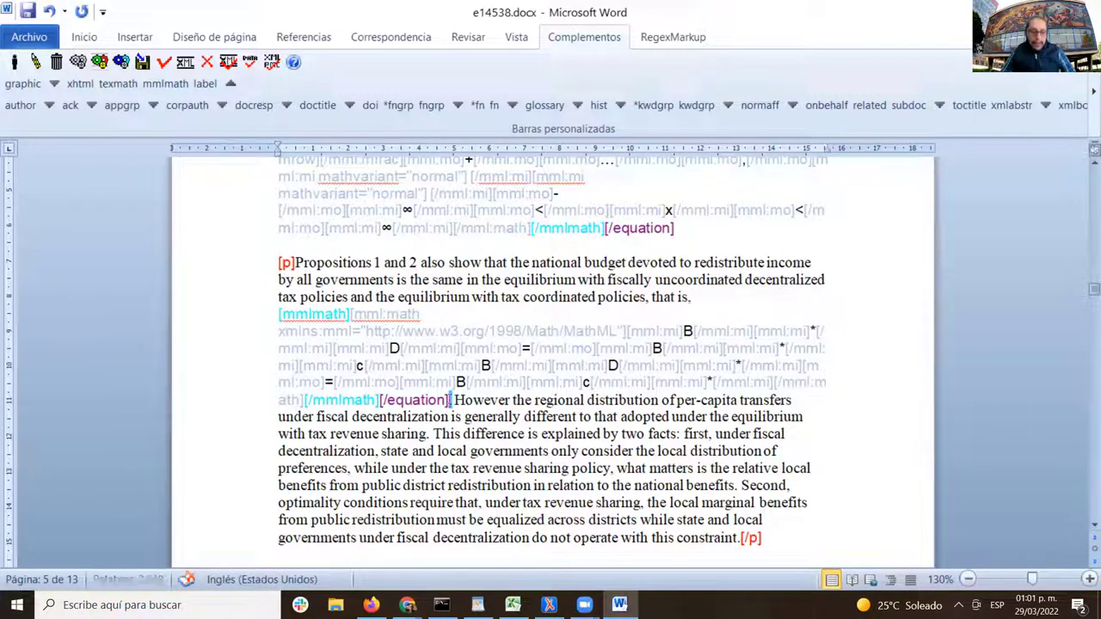
- Delete the closing equation tag after that formula's closing mmlmath tag, keeping a period before "However"
{"action": "key", "text": "BackSpace"}
{"action": "key", "text": "BackSpace"}
{"action": "key", "text": "BackSpace"}
{"action": "key", "text": "BackSpace"}
{"action": "key", "text": "BackSpace"}
{"action": "key", "text": "BackSpace"}
{"action": "key", "text": "BackSpace"}
{"action": "key", "text": "BackSpace"}
{"action": "key", "text": "BackSpace"}
{"action": "key", "text": "BackSpace"}
{"action": "key", "text": "BackSpace"}
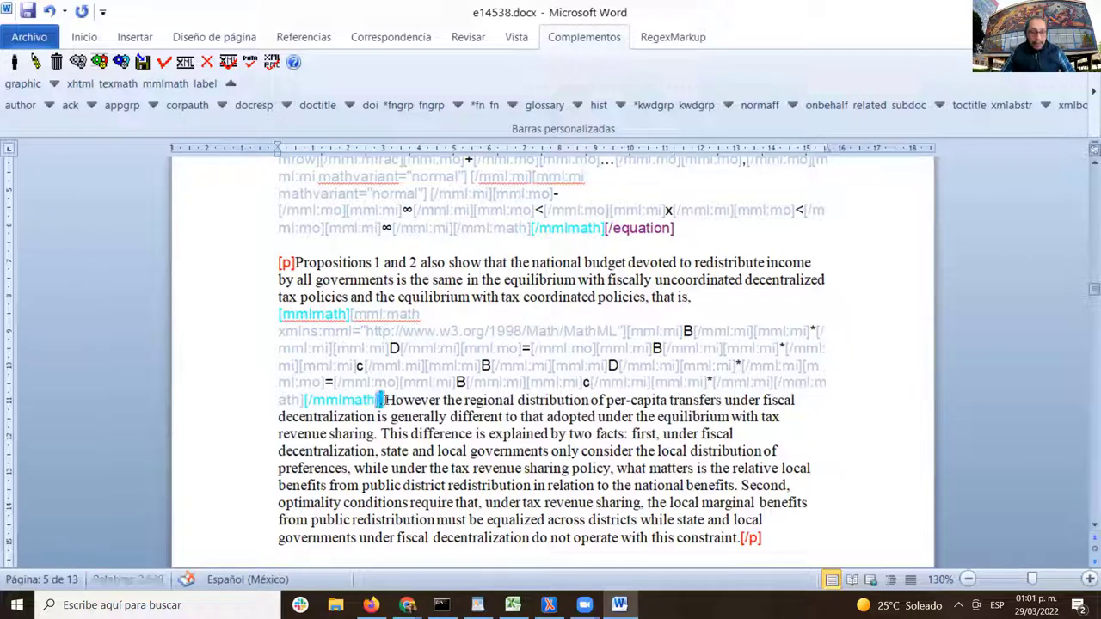
{"action": "type", "text": "."}
- Check the inline formula from its opening mmlmath tag to its closing mmlmath tag in the Propositions 1 and 2 paragraph
{"action": "scroll", "coordinate": [263, 282], "scroll_direction": "down", "scroll_amount": 1}
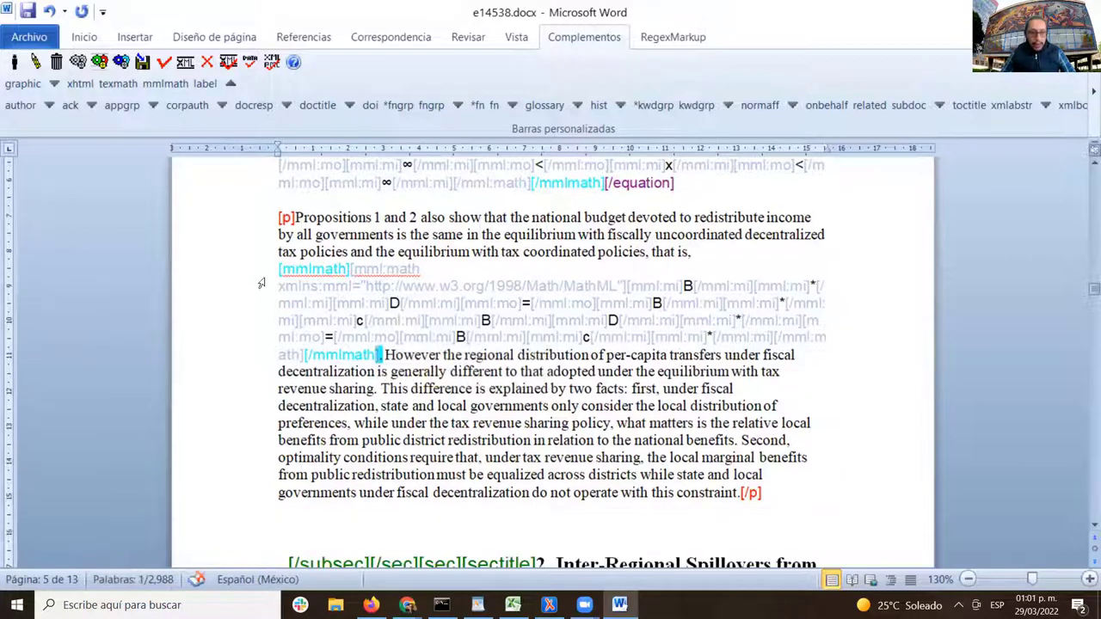
{"action": "left_click_drag", "start_coordinate": [274, 268], "coordinate": [350, 269]}
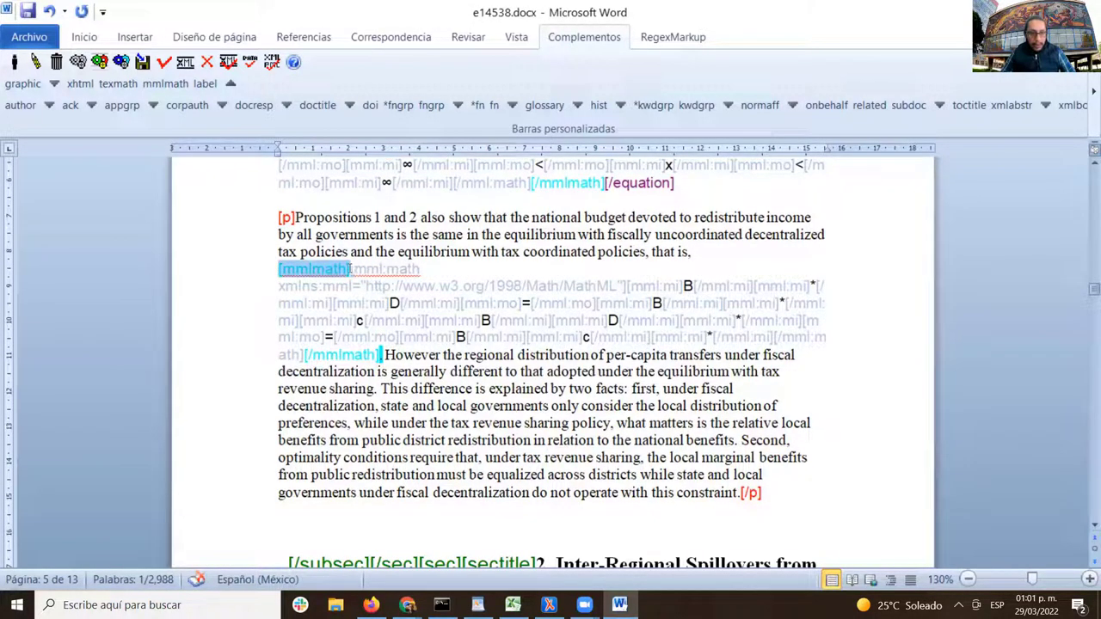
{"action": "left_click", "coordinate": [318, 372]}
{"action": "left_click_drag", "start_coordinate": [300, 354], "coordinate": [385, 353]}
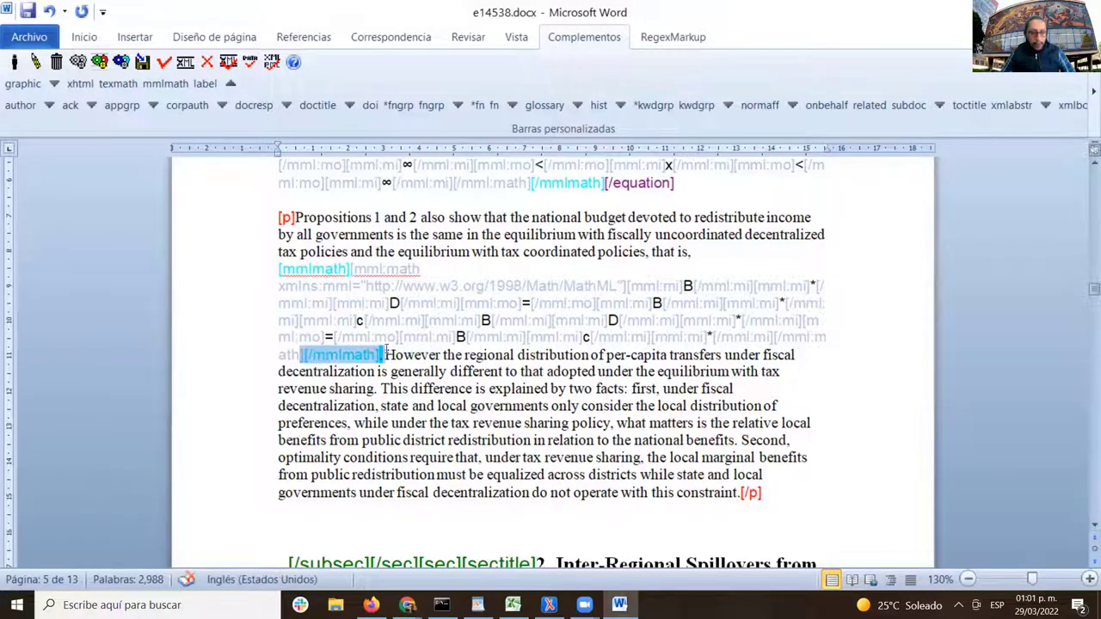
{"action": "left_click", "coordinate": [338, 253]}
{"action": "left_click_drag", "start_coordinate": [277, 270], "coordinate": [381, 361]}
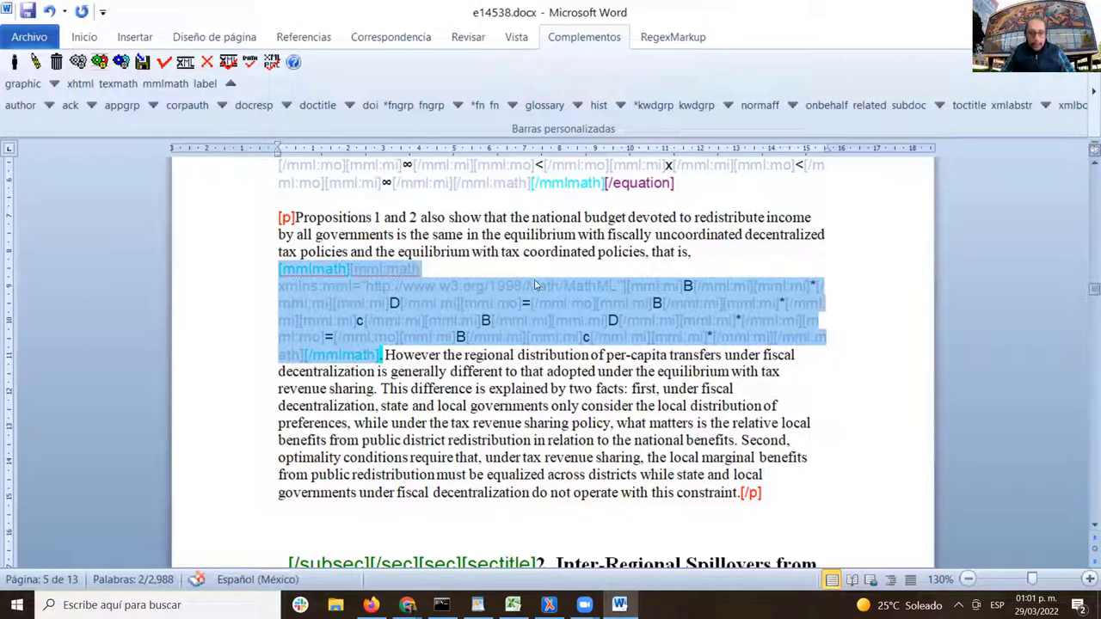
{"action": "key", "text": "Right"}
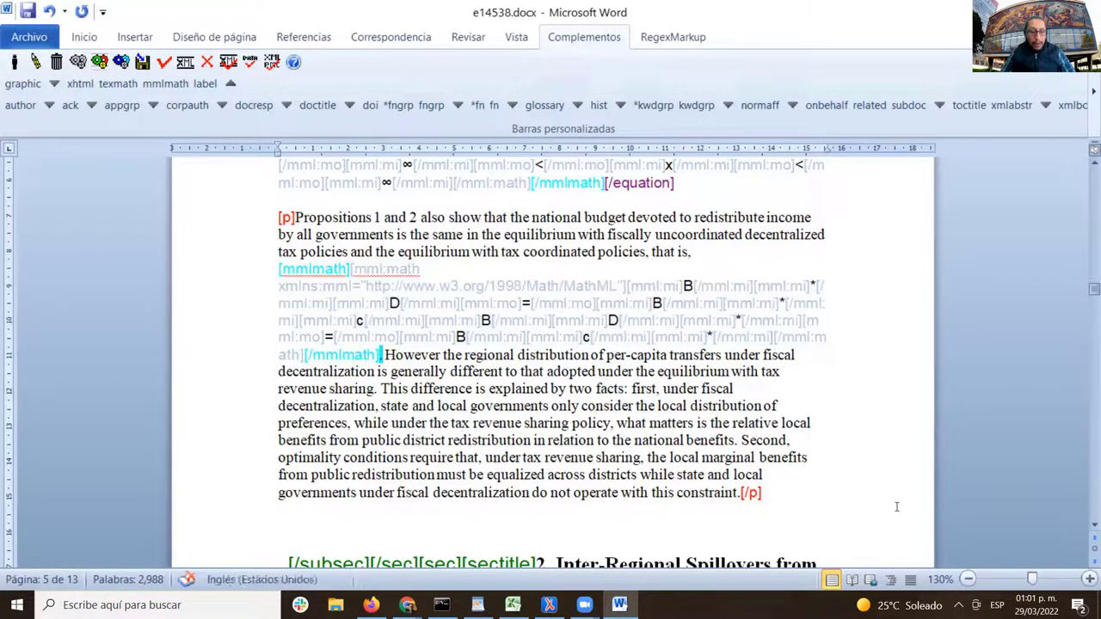
- Examine the first paragraph of section 2, Inter-Regional Spillovers from Redistribution, and the tags of its inline e^-iωt formula
{"action": "scroll", "coordinate": [796, 369], "scroll_direction": "down", "scroll_amount": 8}
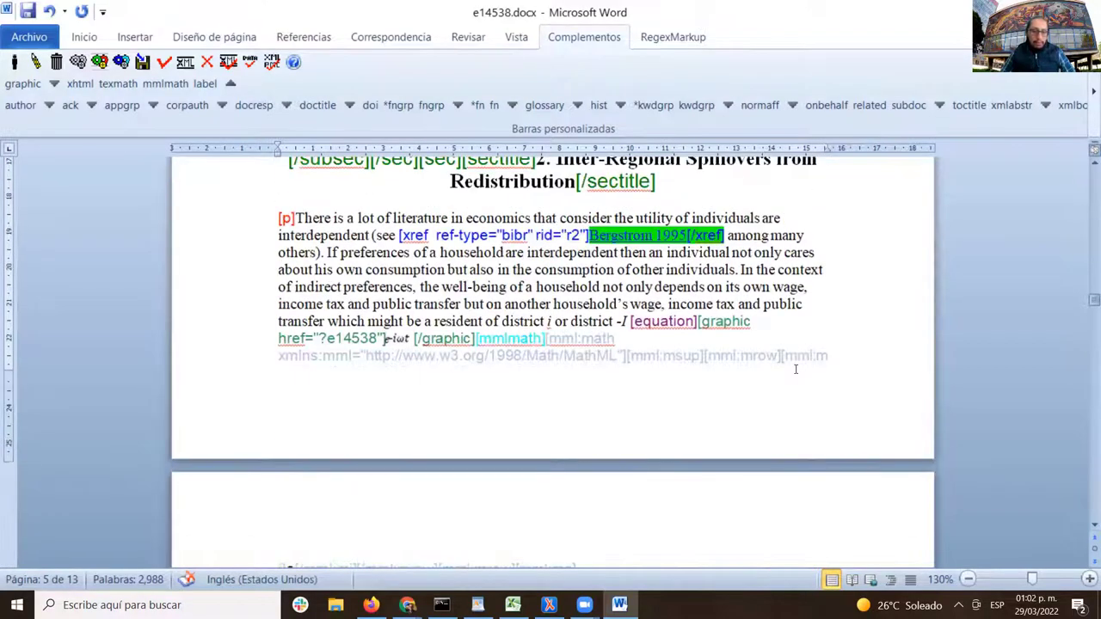
{"action": "scroll", "coordinate": [796, 369], "scroll_direction": "down", "scroll_amount": 1}
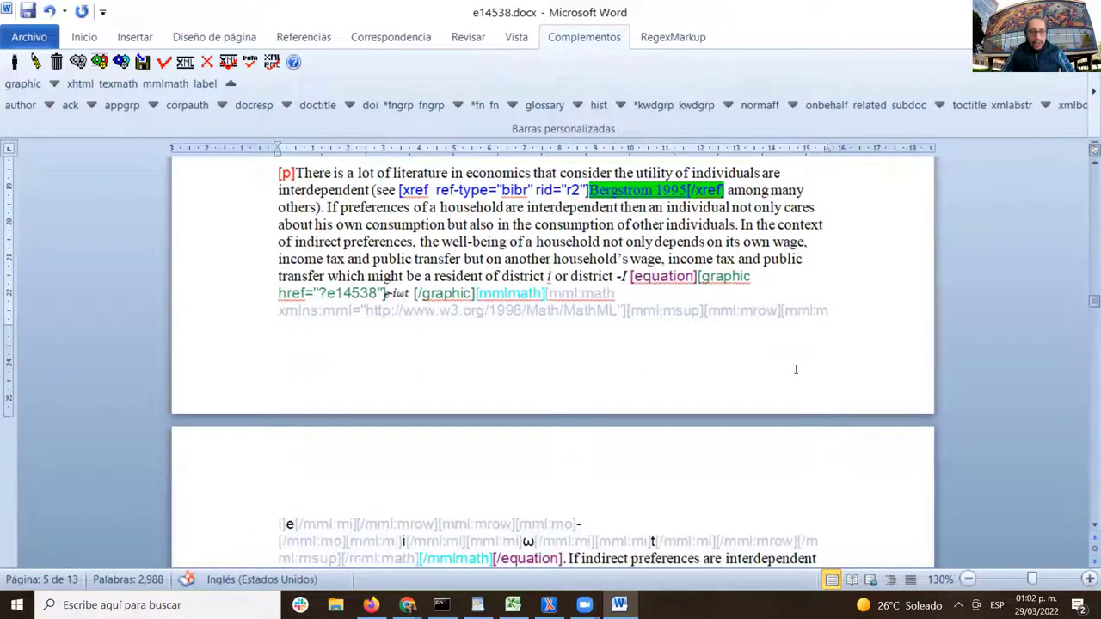
{"action": "scroll", "coordinate": [796, 369], "scroll_direction": "up", "scroll_amount": 1}
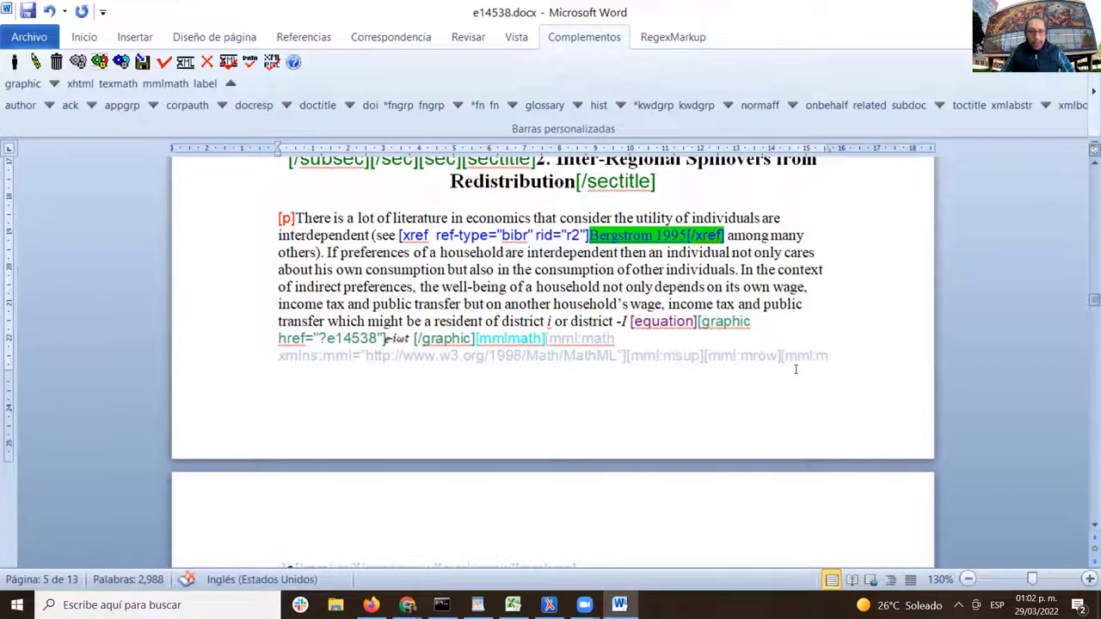
{"action": "scroll", "coordinate": [796, 369], "scroll_direction": "up", "scroll_amount": 1}
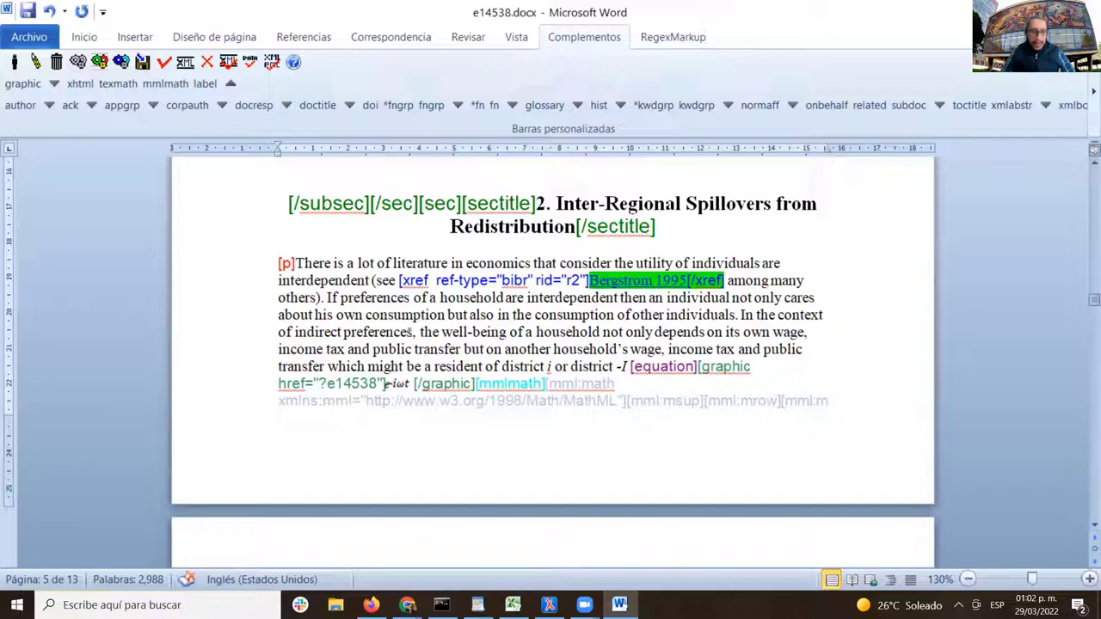
{"action": "left_click_drag", "start_coordinate": [334, 275], "coordinate": [731, 398]}
{"action": "scroll", "coordinate": [727, 379], "scroll_direction": "down", "scroll_amount": 3}
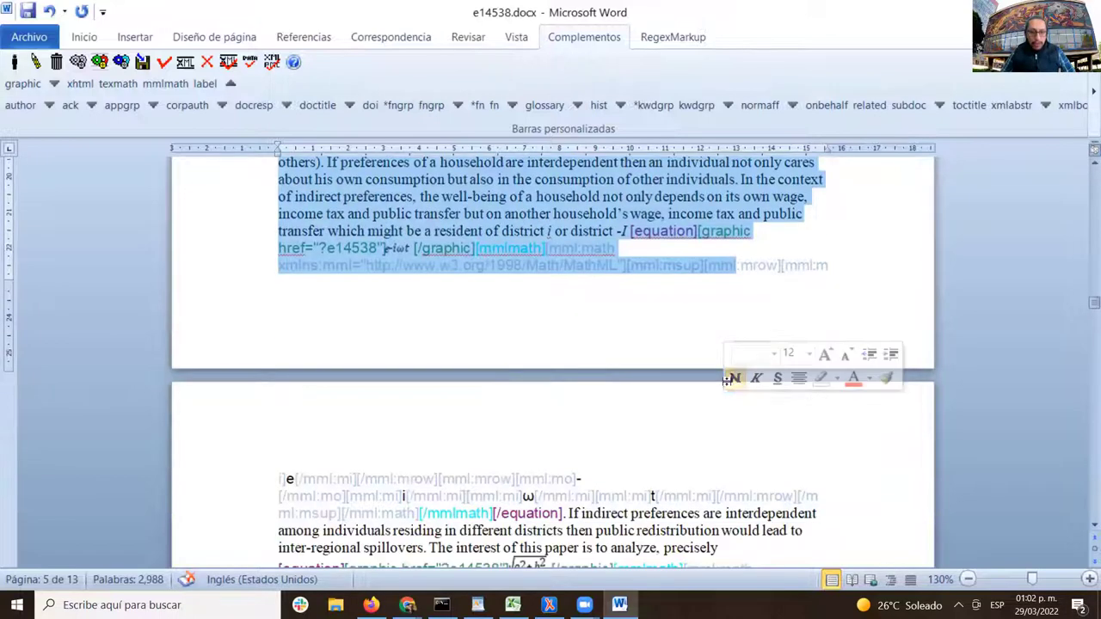
{"action": "scroll", "coordinate": [702, 385], "scroll_direction": "down", "scroll_amount": 1}
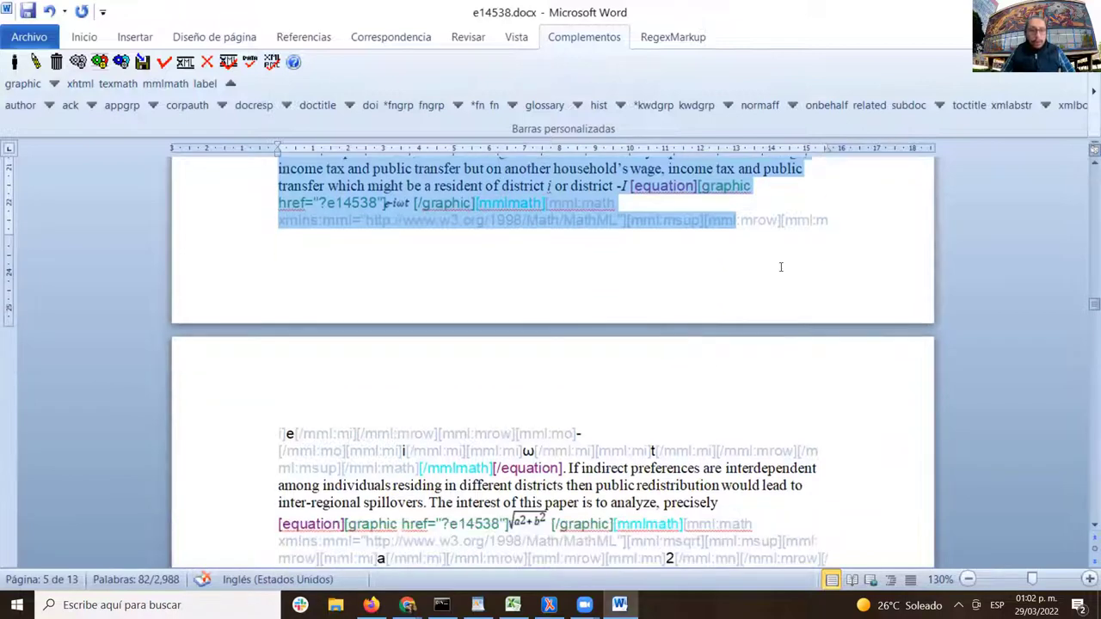
{"action": "scroll", "coordinate": [782, 267], "scroll_direction": "up", "scroll_amount": 3}
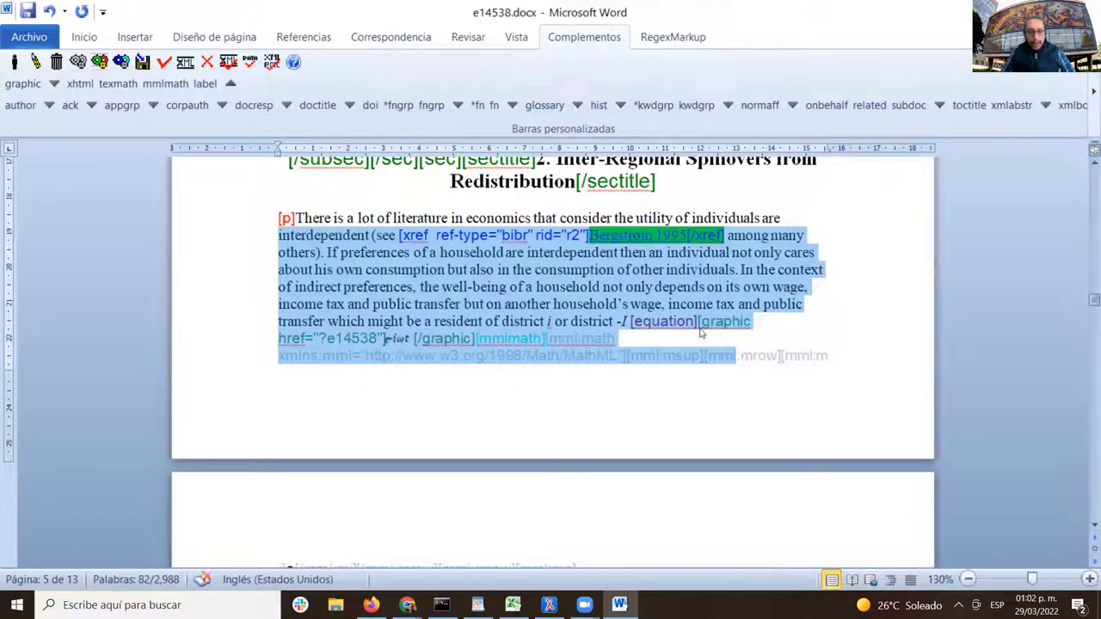
- Delete the opening equation tag and the whole graphic element with its image before the e^-iωt formula's mmlmath tag
{"action": "left_click", "coordinate": [574, 331]}
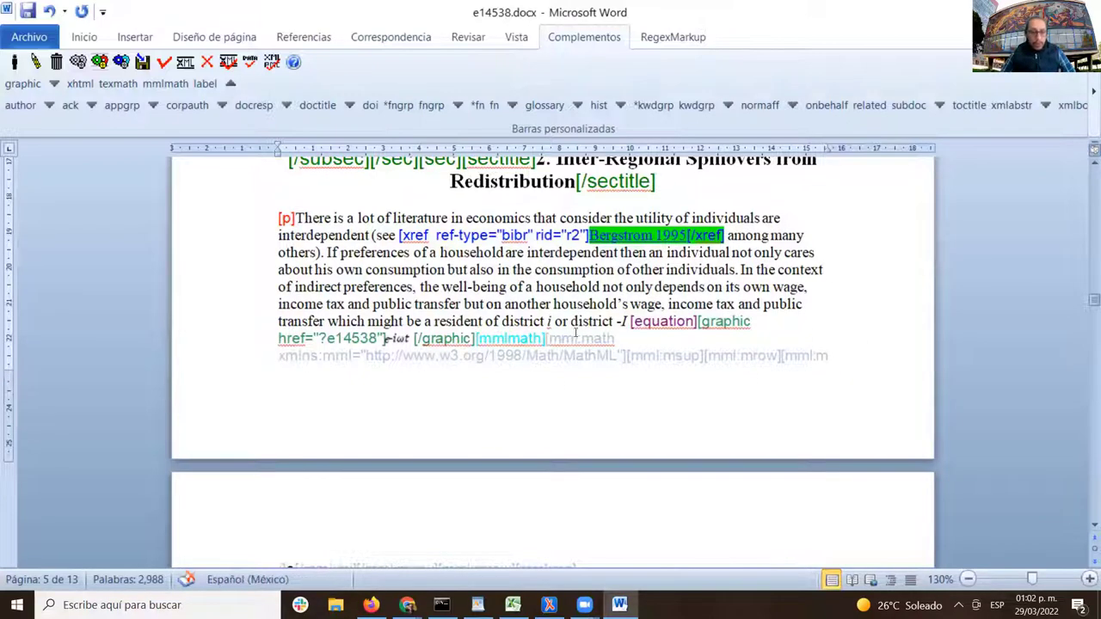
{"action": "scroll", "coordinate": [654, 379], "scroll_direction": "down", "scroll_amount": 2}
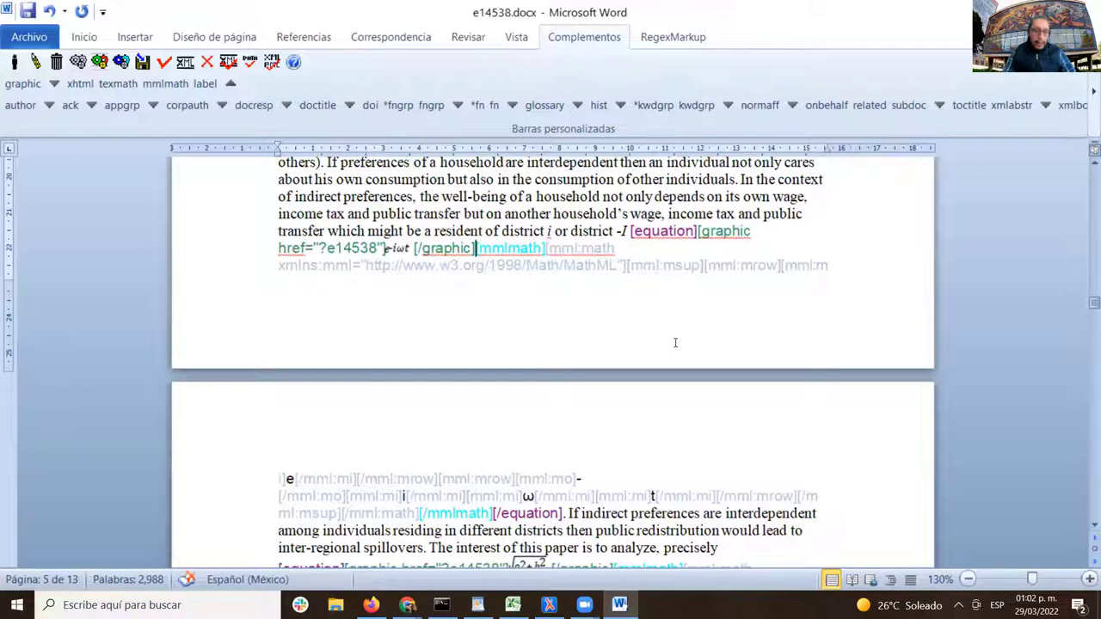
{"action": "key", "text": "BackSpace"}
{"action": "key", "text": "BackSpace"}
{"action": "key", "text": "BackSpace"}
{"action": "key", "text": "BackSpace"}
{"action": "key", "text": "BackSpace"}
{"action": "key", "text": "BackSpace"}
{"action": "key", "text": "BackSpace"}
{"action": "key", "text": "BackSpace"}
{"action": "key", "text": "BackSpace"}
{"action": "key", "text": "BackSpace"}
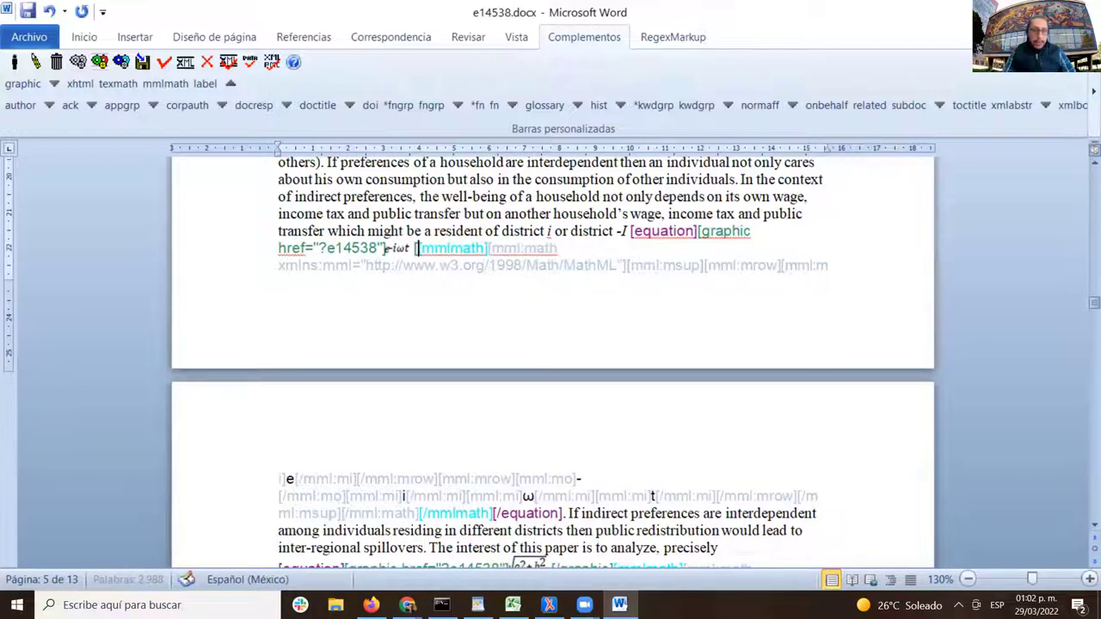
{"action": "key", "text": "BackSpace"}
{"action": "key", "text": "BackSpace"}
{"action": "key", "text": "BackSpace"}
{"action": "key", "text": "BackSpace"}
{"action": "key", "text": "BackSpace"}
{"action": "key", "text": "BackSpace"}
{"action": "key", "text": "BackSpace"}
{"action": "key", "text": "BackSpace"}
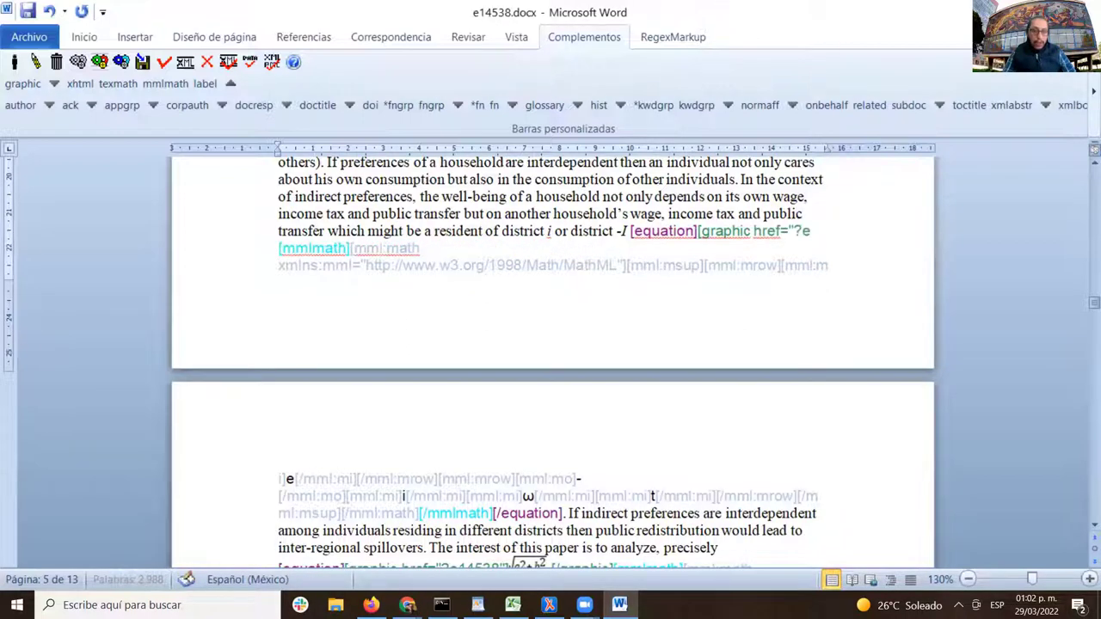
{"action": "key", "text": "BackSpace"}
{"action": "key", "text": "BackSpace"}
{"action": "key", "text": "BackSpace"}
{"action": "key", "text": "BackSpace"}
{"action": "key", "text": "BackSpace"}
{"action": "key", "text": "BackSpace"}
{"action": "key", "text": "BackSpace"}
{"action": "key", "text": "BackSpace"}
{"action": "key", "text": "BackSpace"}
{"action": "key", "text": "BackSpace"}
{"action": "key", "text": "BackSpace"}
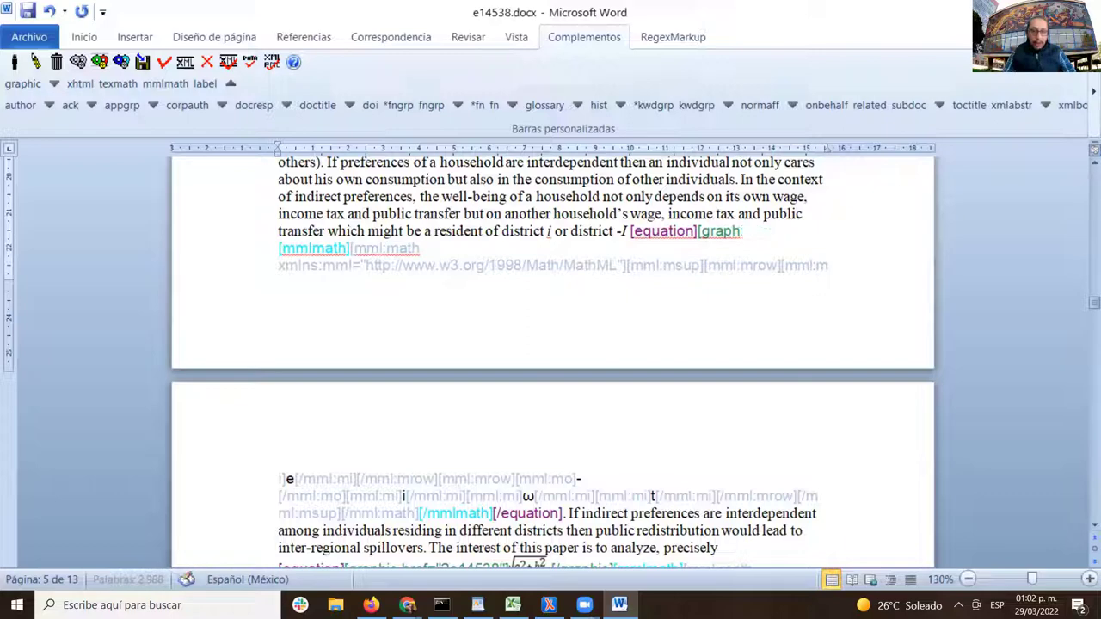
{"action": "key", "text": "BackSpace"}
{"action": "key", "text": "BackSpace"}
{"action": "key", "text": "BackSpace"}
{"action": "key", "text": "BackSpace"}
{"action": "key", "text": "BackSpace"}
{"action": "key", "text": "BackSpace"}
{"action": "key", "text": "BackSpace"}
{"action": "key", "text": "BackSpace"}
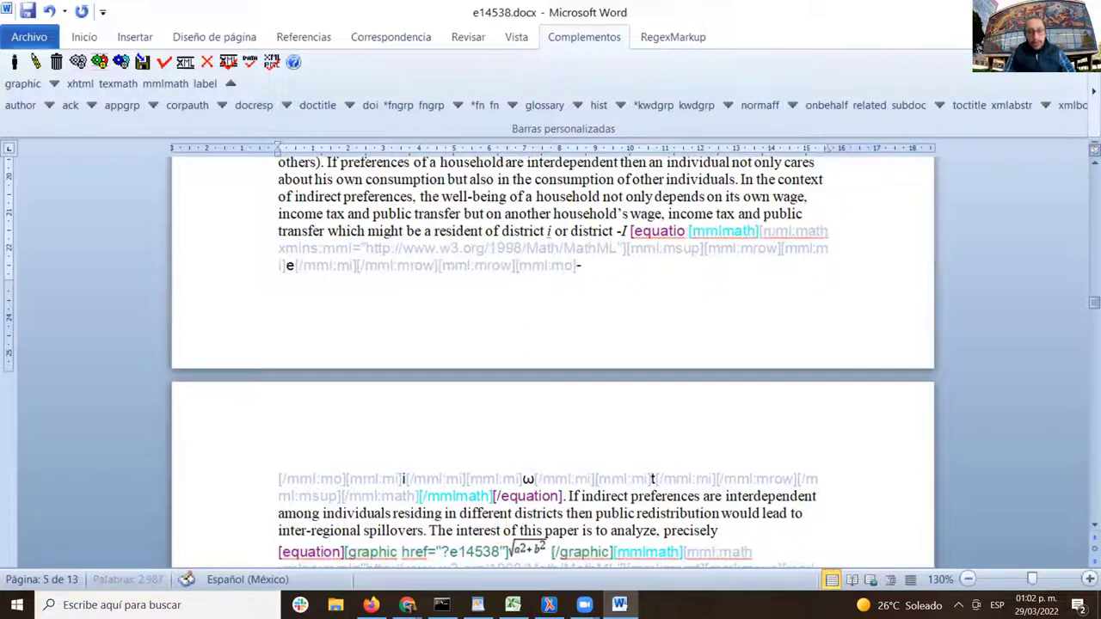
{"action": "key", "text": "BackSpace"}
{"action": "key", "text": "BackSpace"}
{"action": "key", "text": "BackSpace"}
{"action": "key", "text": "BackSpace"}
{"action": "key", "text": "BackSpace"}
{"action": "key", "text": "BackSpace"}
{"action": "key", "text": "BackSpace"}
{"action": "key", "text": "BackSpace"}
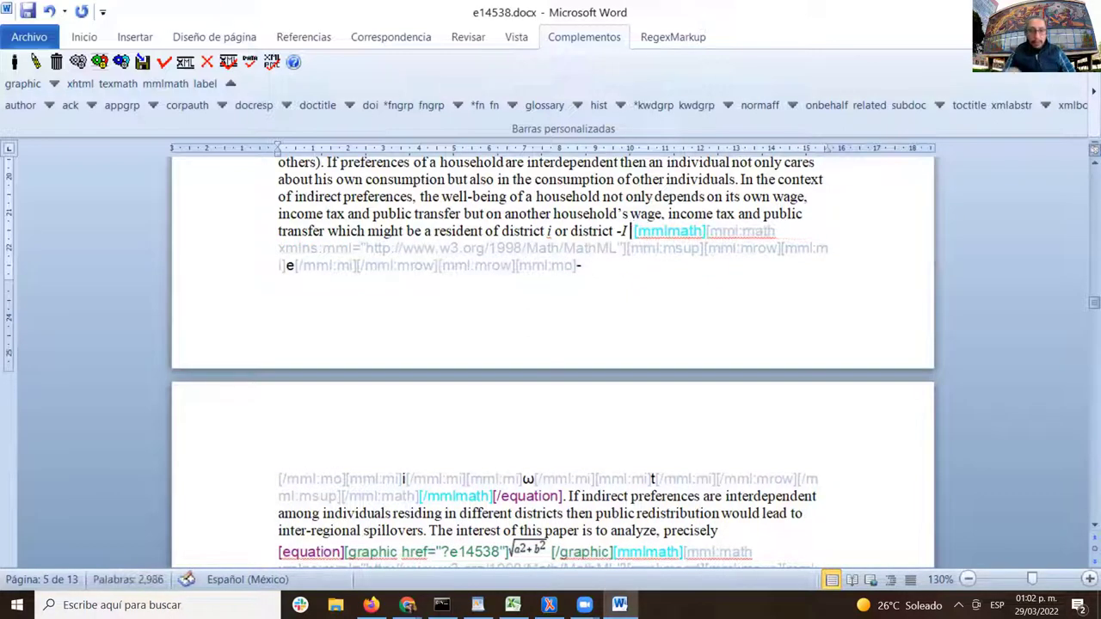
- Delete the closing equation tag after the e^-iωt formula's closing mmlmath tag, keeping a period before "If indirect preferences"
{"action": "scroll", "coordinate": [564, 405], "scroll_direction": "down", "scroll_amount": 2}
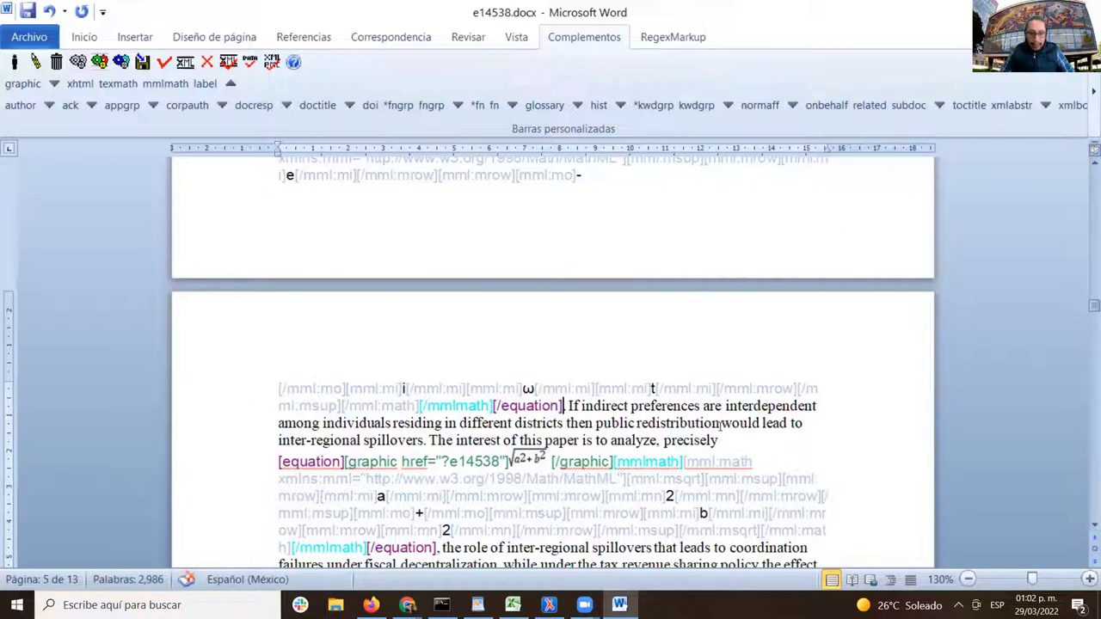
{"action": "left_click", "coordinate": [564, 405]}
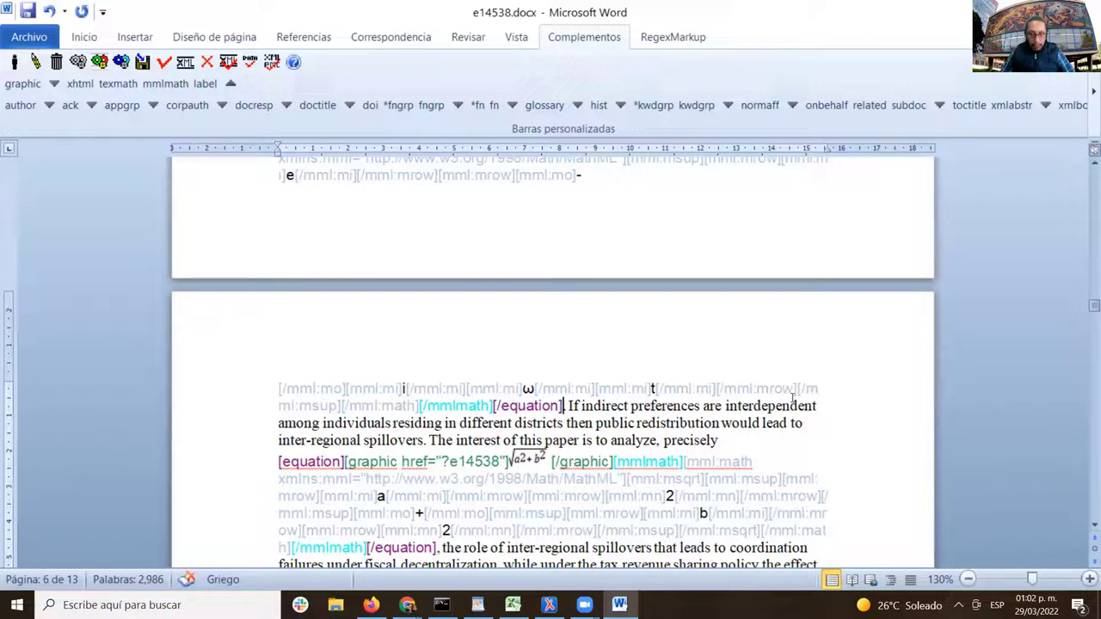
{"action": "key", "text": "BackSpace"}
{"action": "key", "text": "BackSpace"}
{"action": "key", "text": "BackSpace"}
{"action": "key", "text": "BackSpace"}
{"action": "key", "text": "BackSpace"}
{"action": "key", "text": "BackSpace"}
{"action": "key", "text": "BackSpace"}
{"action": "key", "text": "BackSpace"}
{"action": "key", "text": "BackSpace"}
{"action": "key", "text": "BackSpace"}
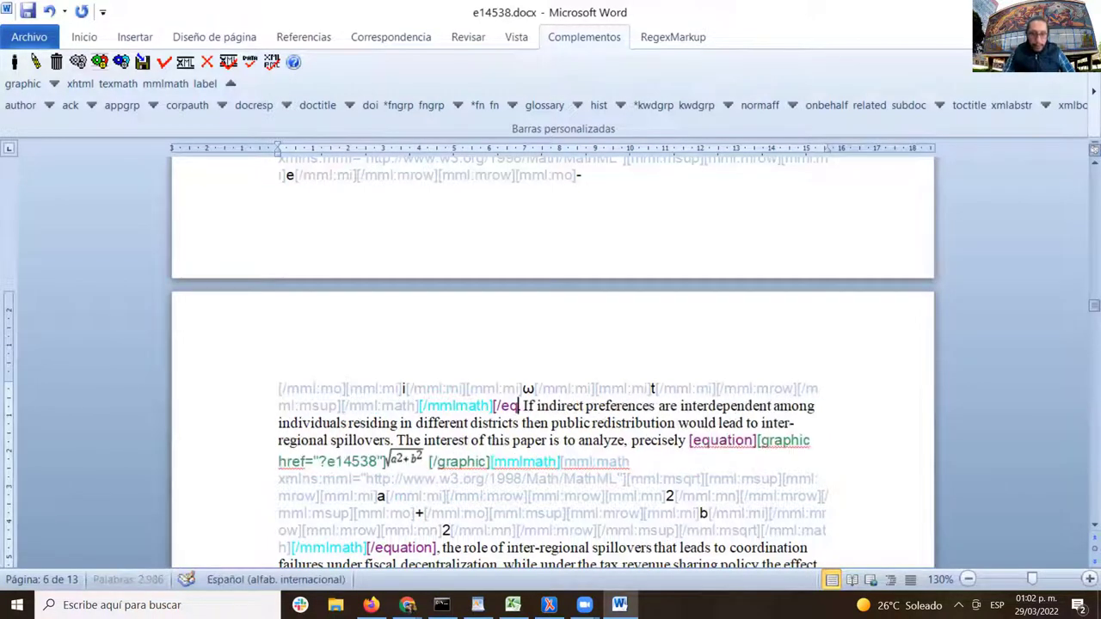
{"action": "key", "text": "BackSpace"}
{"action": "type", "text": "."}
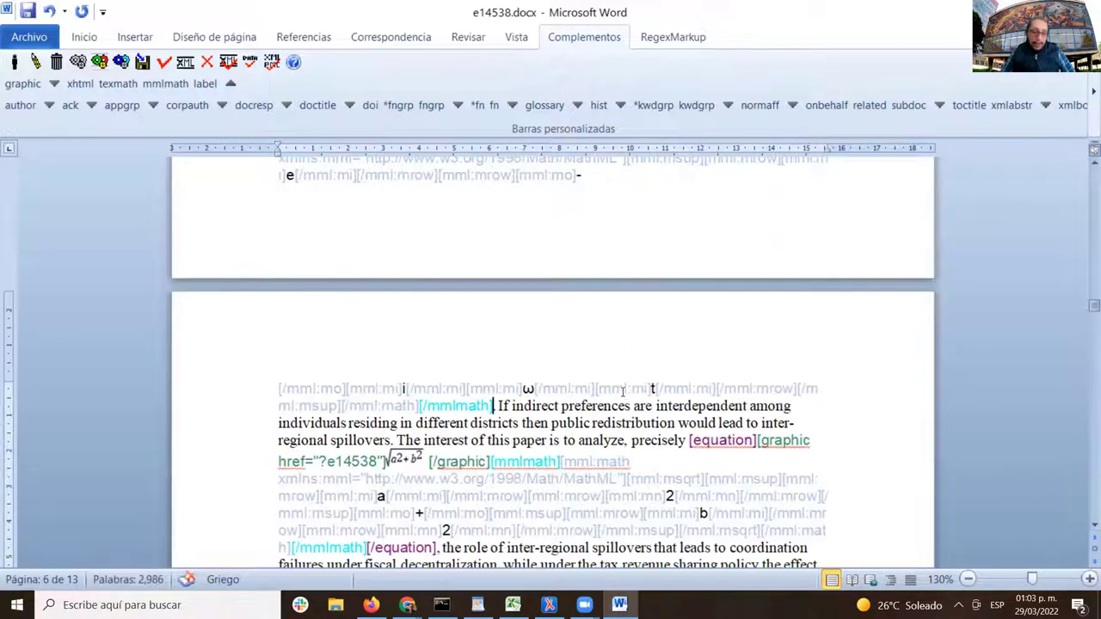
- Check the e^-iωt formula across the page break, from its opening mmlmath tag to its closing mmlmath tag
{"action": "scroll", "coordinate": [623, 392], "scroll_direction": "up", "scroll_amount": 1}
{"action": "scroll", "coordinate": [623, 391], "scroll_direction": "down", "scroll_amount": 3}
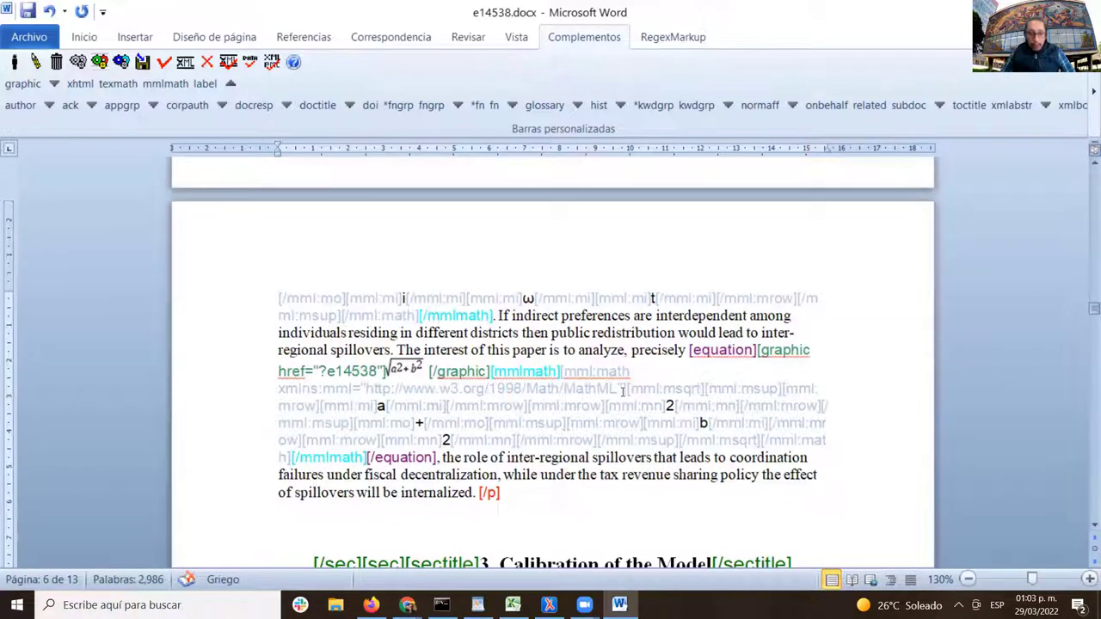
{"action": "scroll", "coordinate": [623, 391], "scroll_direction": "up", "scroll_amount": 5}
{"action": "scroll", "coordinate": [623, 392], "scroll_direction": "down", "scroll_amount": 1}
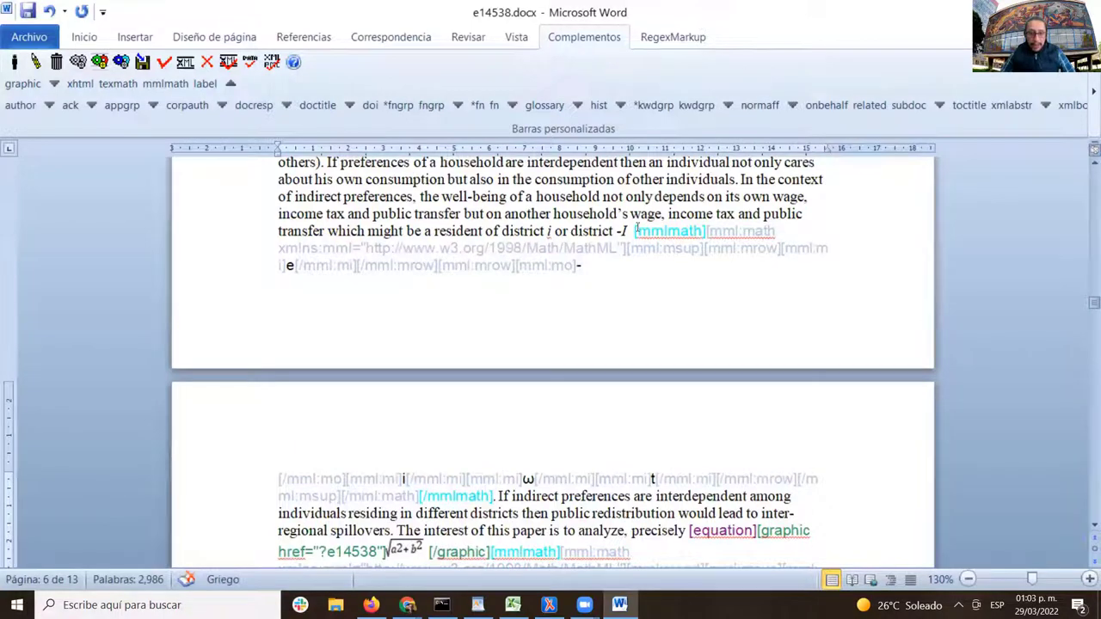
{"action": "left_click_drag", "start_coordinate": [635, 232], "coordinate": [493, 492]}
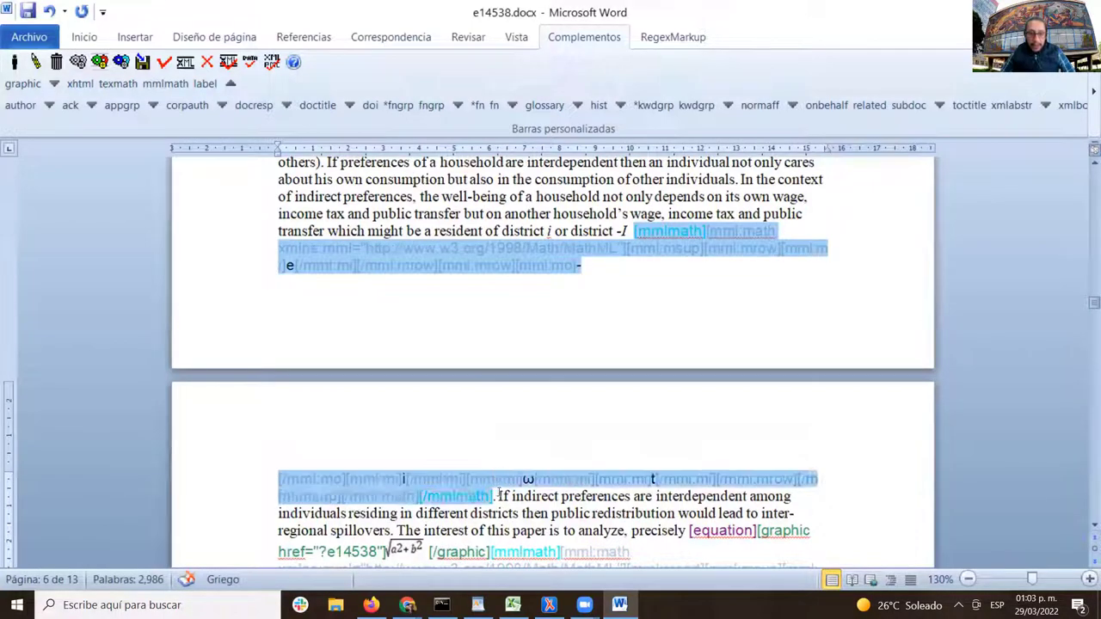
{"action": "scroll", "coordinate": [701, 312], "scroll_direction": "down", "scroll_amount": 8}
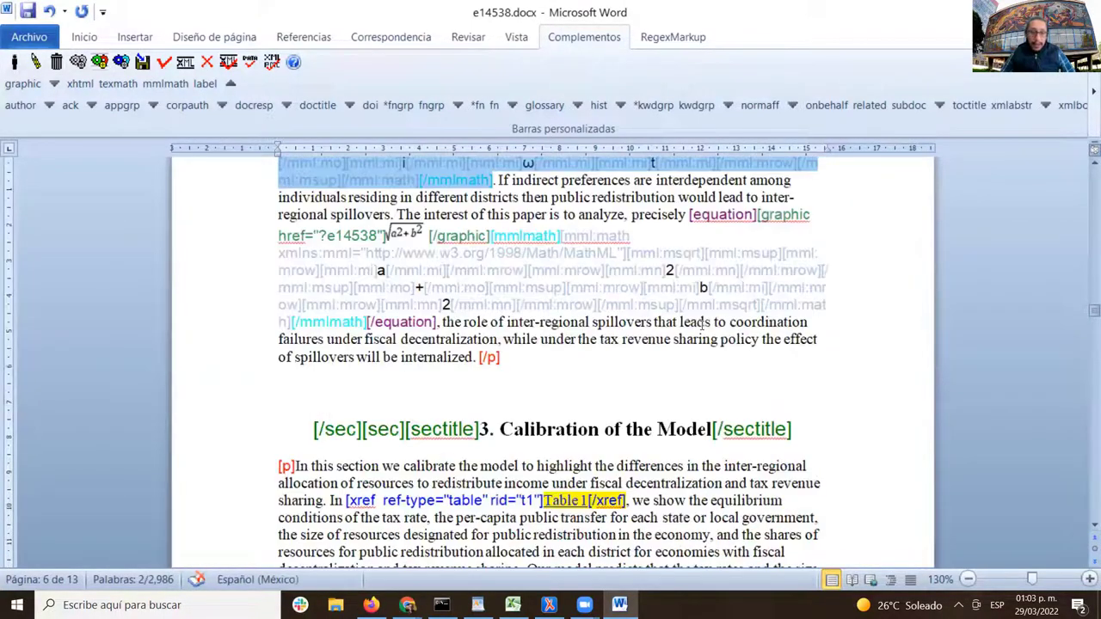
- Delete the opening equation tag and the whole graphic element with its image before the √(a²+b²) formula's mmlmath tag
{"action": "scroll", "coordinate": [492, 403], "scroll_direction": "up", "scroll_amount": 4}
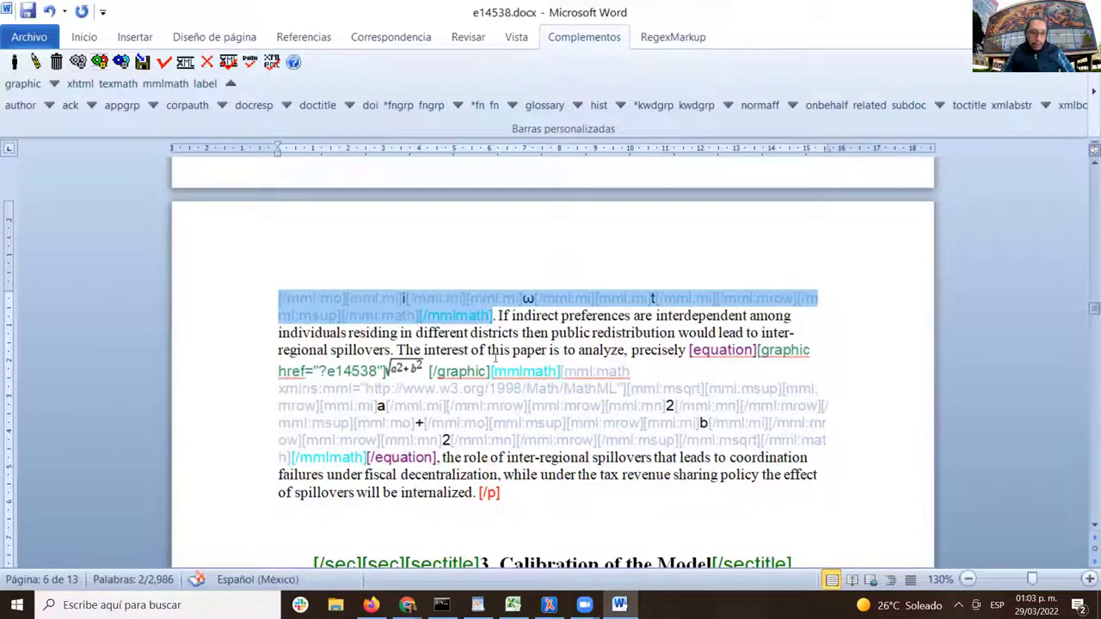
{"action": "left_click", "coordinate": [492, 370]}
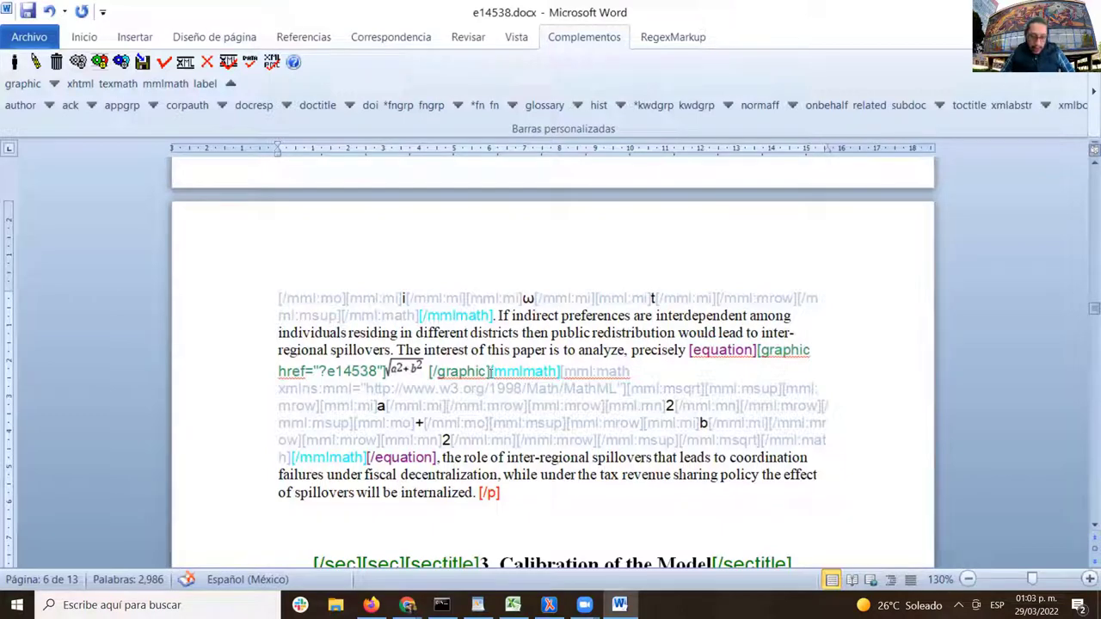
{"action": "key", "text": "BackSpace"}
{"action": "key", "text": "BackSpace"}
{"action": "key", "text": "BackSpace"}
{"action": "key", "text": "BackSpace"}
{"action": "key", "text": "BackSpace"}
{"action": "key", "text": "BackSpace"}
{"action": "key", "text": "BackSpace"}
{"action": "key", "text": "BackSpace"}
{"action": "key", "text": "BackSpace"}
{"action": "key", "text": "BackSpace"}
{"action": "key", "text": "BackSpace"}
{"action": "key", "text": "BackSpace"}
{"action": "key", "text": "BackSpace"}
{"action": "key", "text": "BackSpace"}
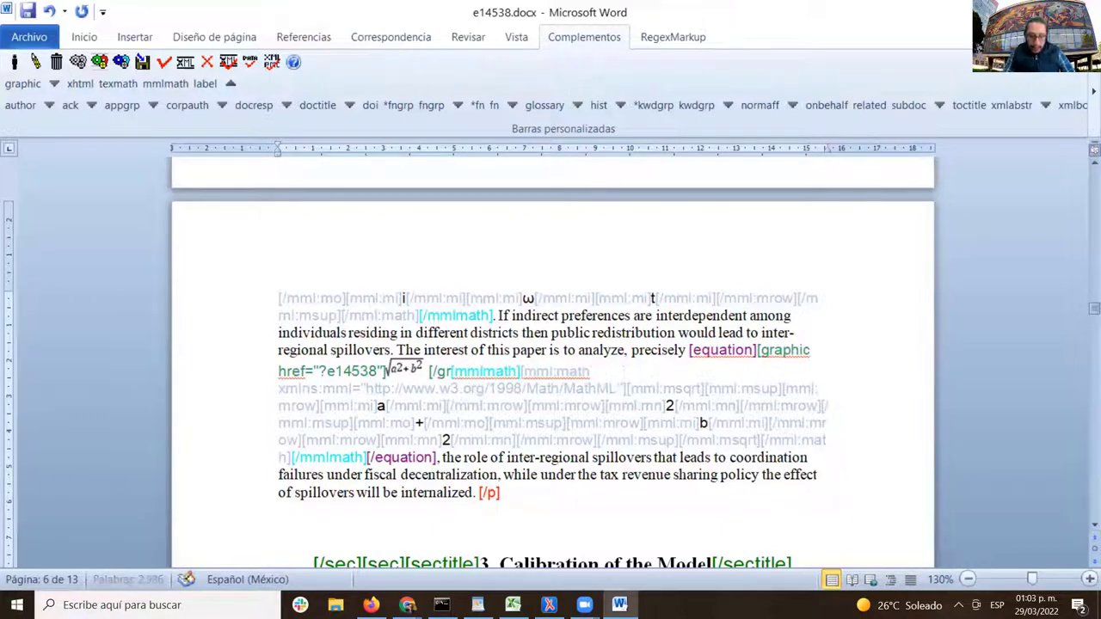
{"action": "key", "text": "BackSpace"}
{"action": "key", "text": "BackSpace"}
{"action": "key", "text": "BackSpace"}
{"action": "key", "text": "BackSpace"}
{"action": "key", "text": "BackSpace"}
{"action": "key", "text": "BackSpace"}
{"action": "key", "text": "BackSpace"}
{"action": "key", "text": "BackSpace"}
{"action": "key", "text": "BackSpace"}
{"action": "key", "text": "BackSpace"}
{"action": "key", "text": "BackSpace"}
{"action": "key", "text": "BackSpace"}
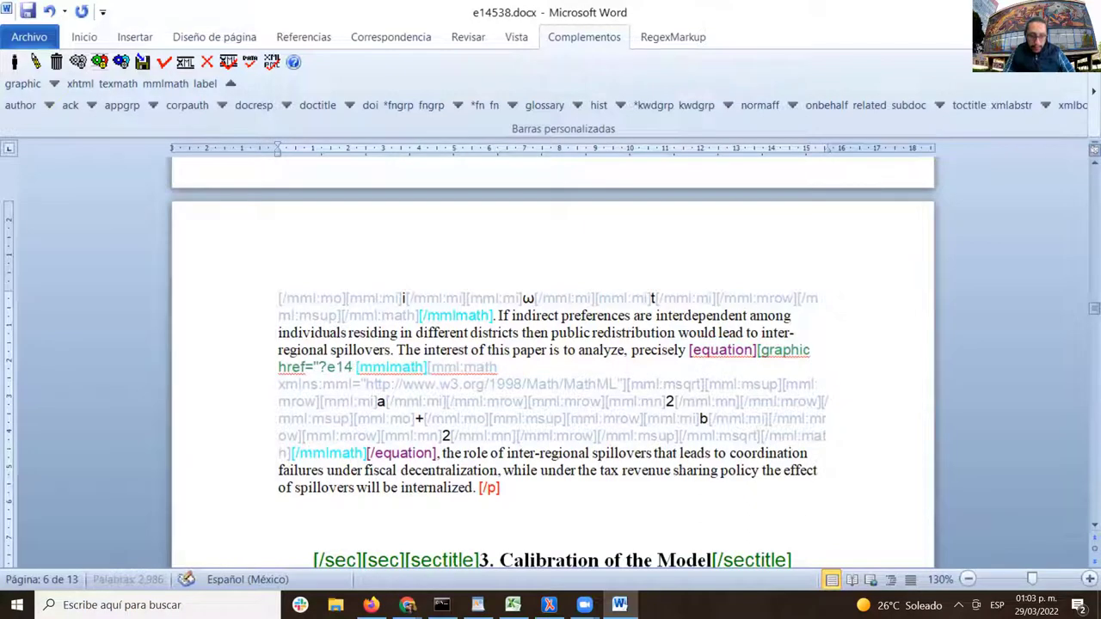
{"action": "key", "text": "BackSpace"}
{"action": "key", "text": "BackSpace"}
{"action": "key", "text": "BackSpace"}
{"action": "key", "text": "BackSpace"}
{"action": "key", "text": "BackSpace"}
{"action": "key", "text": "BackSpace"}
{"action": "key", "text": "BackSpace"}
{"action": "key", "text": "BackSpace"}
{"action": "key", "text": "BackSpace"}
{"action": "key", "text": "BackSpace"}
{"action": "key", "text": "BackSpace"}
{"action": "key", "text": "BackSpace"}
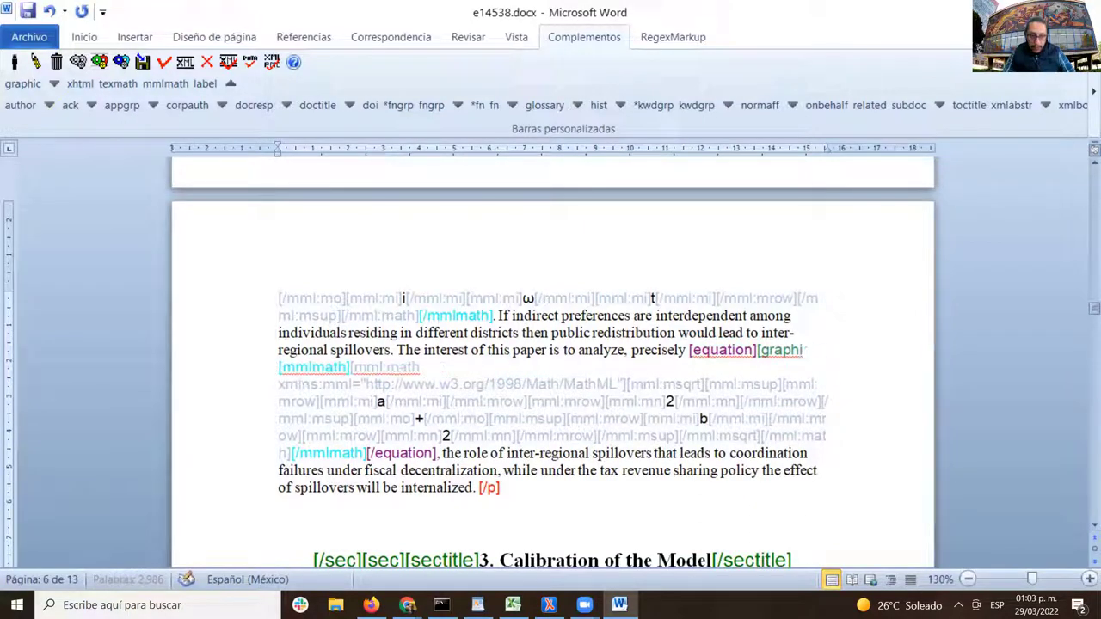
{"action": "key", "text": "BackSpace"}
{"action": "key", "text": "BackSpace"}
{"action": "key", "text": "BackSpace"}
{"action": "key", "text": "BackSpace"}
{"action": "key", "text": "BackSpace"}
{"action": "key", "text": "BackSpace"}
{"action": "key", "text": "BackSpace"}
{"action": "key", "text": "BackSpace"}
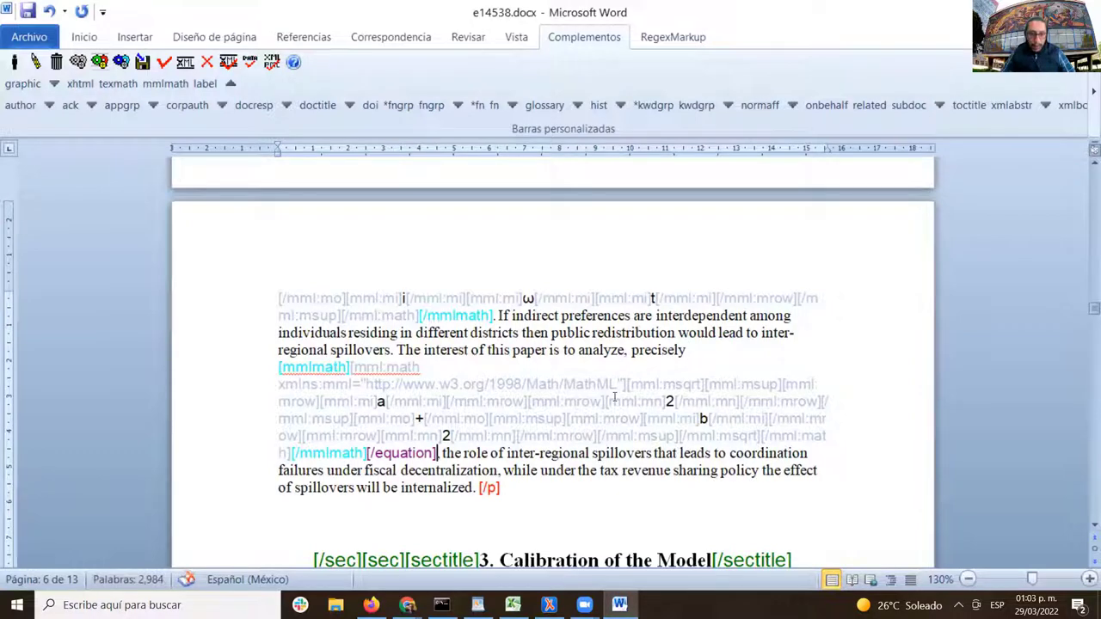
- Delete the closing equation tag after the √(a²+b²) formula's closing mmlmath tag, keeping the comma before "the role of inter-regional spillovers"
{"action": "scroll", "coordinate": [575, 447], "scroll_direction": "down", "scroll_amount": 2}
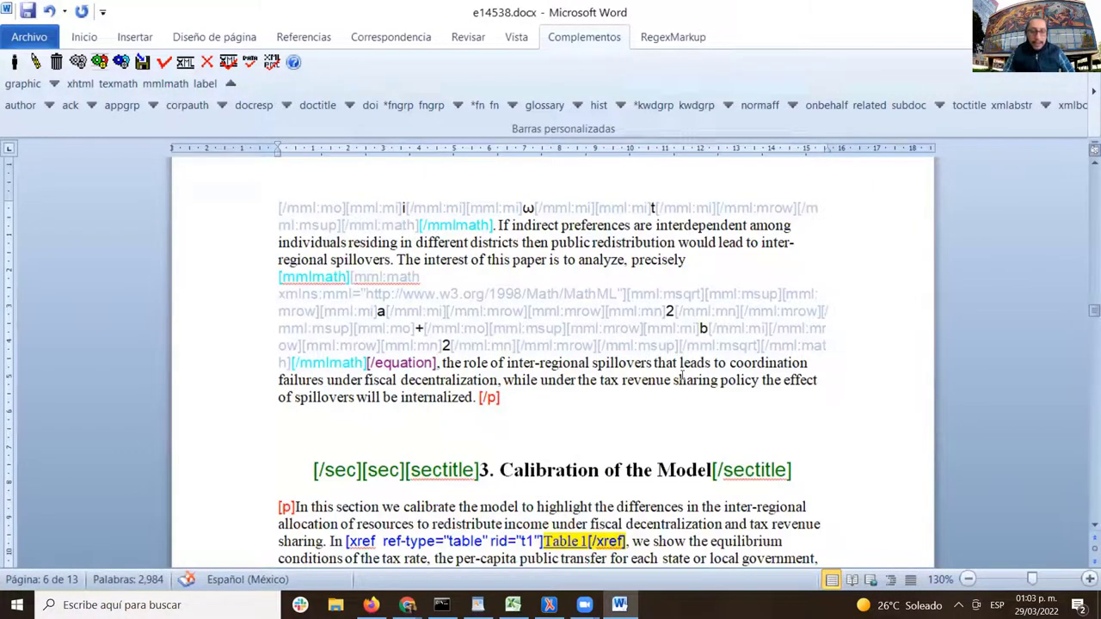
{"action": "key", "text": "BackSpace"}
{"action": "key", "text": "BackSpace"}
{"action": "key", "text": "BackSpace"}
{"action": "key", "text": "BackSpace"}
{"action": "key", "text": "BackSpace"}
{"action": "key", "text": "BackSpace"}
{"action": "key", "text": "BackSpace"}
{"action": "key", "text": "BackSpace"}
{"action": "key", "text": "BackSpace"}
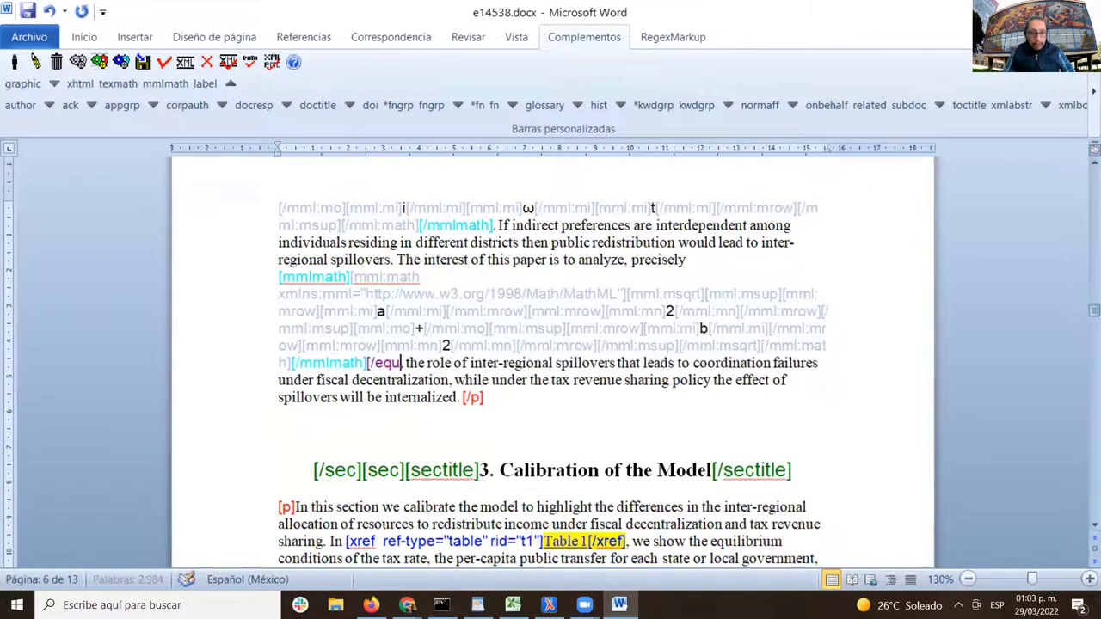
{"action": "key", "text": "BackSpace"}
{"action": "key", "text": "BackSpace"}
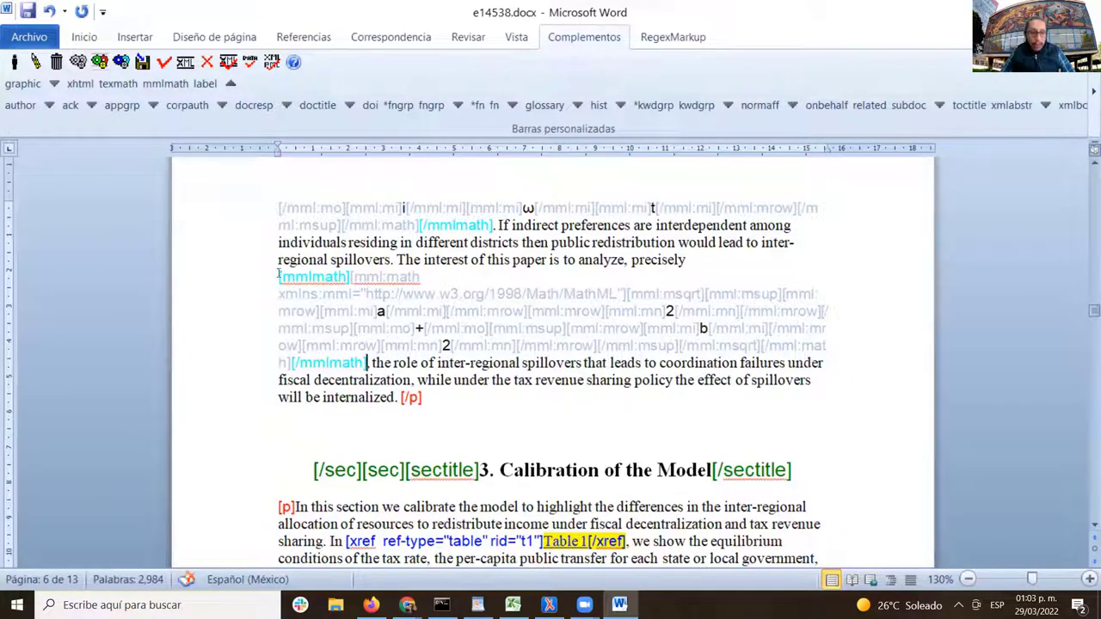
- Check the mmlmath content of the √(a²+b²) and e^-iωt inline formulas in the paragraph before section 3
{"action": "left_click_drag", "start_coordinate": [278, 274], "coordinate": [369, 366]}
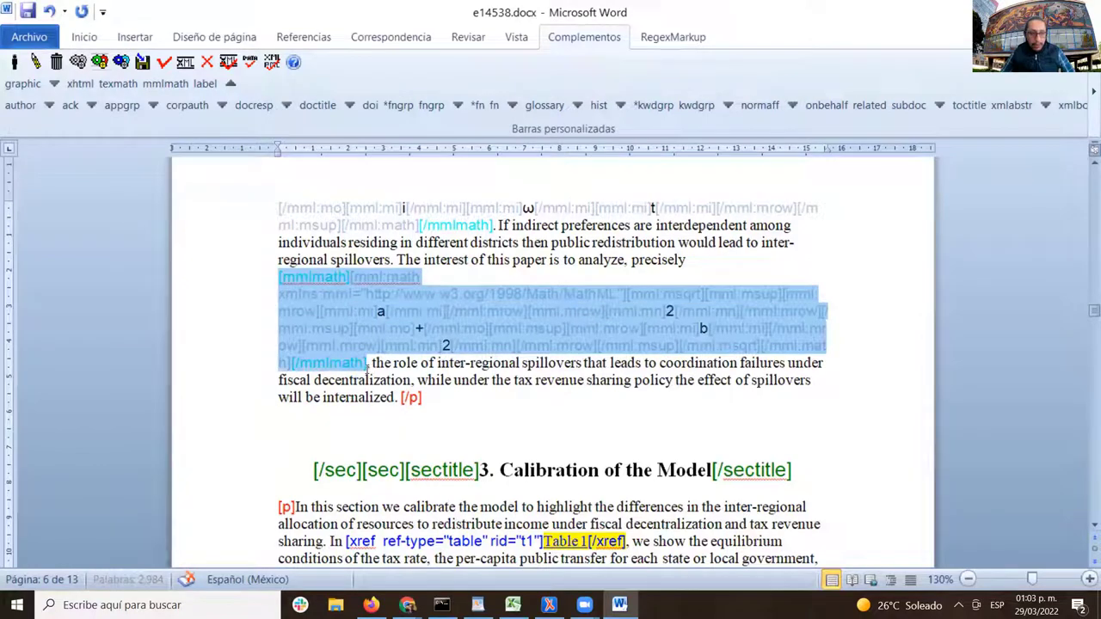
{"action": "scroll", "coordinate": [503, 492], "scroll_direction": "up", "scroll_amount": 5}
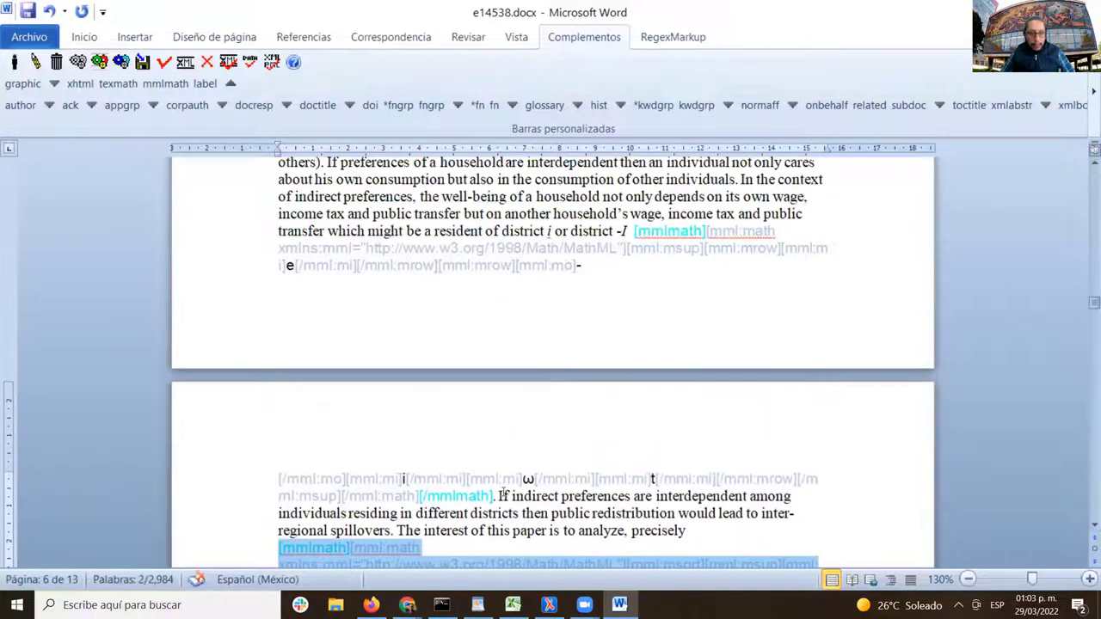
{"action": "left_click_drag", "start_coordinate": [503, 496], "coordinate": [635, 228]}
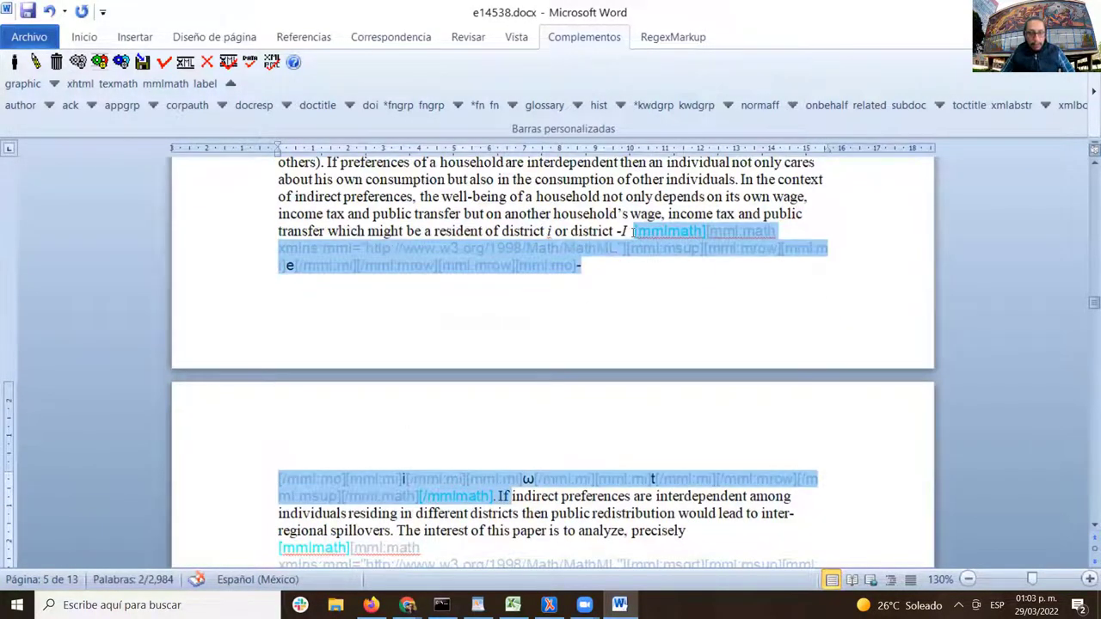
{"action": "scroll", "coordinate": [633, 284], "scroll_direction": "up", "scroll_amount": 3}
{"action": "scroll", "coordinate": [561, 315], "scroll_direction": "down", "scroll_amount": 12}
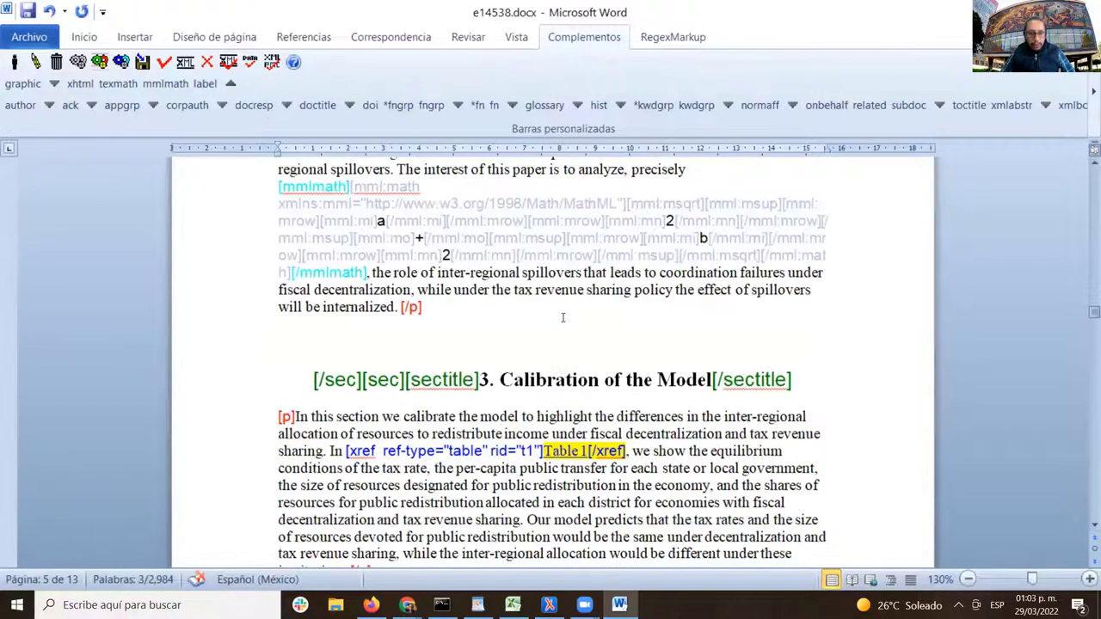
{"action": "scroll", "coordinate": [563, 329], "scroll_direction": "up", "scroll_amount": 9}
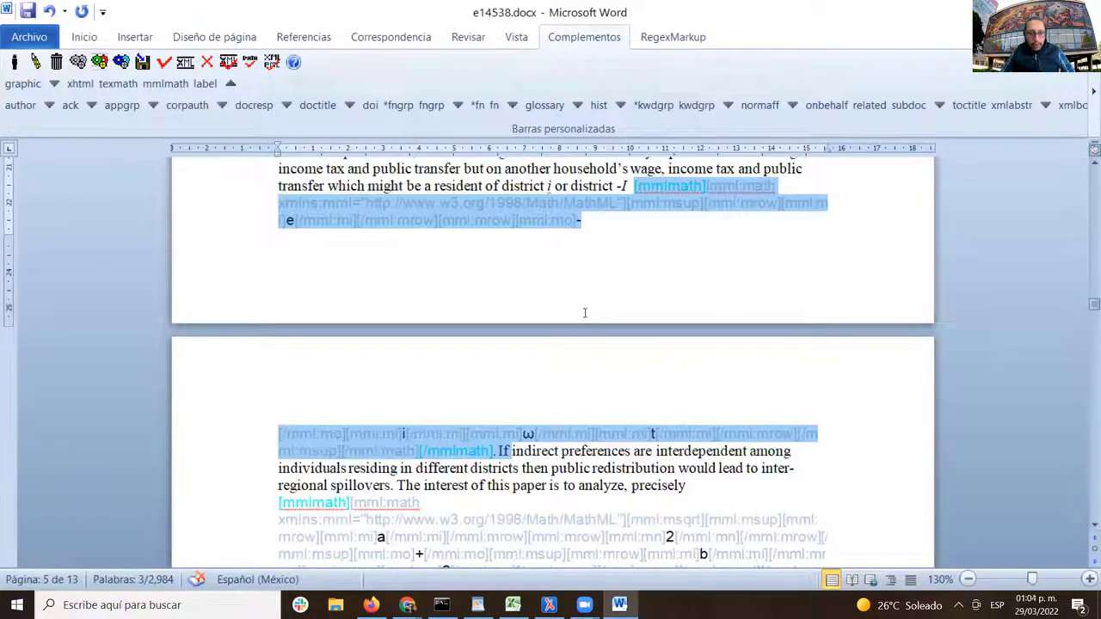
{"action": "scroll", "coordinate": [584, 313], "scroll_direction": "down", "scroll_amount": 2}
{"action": "left_click", "coordinate": [397, 471]}
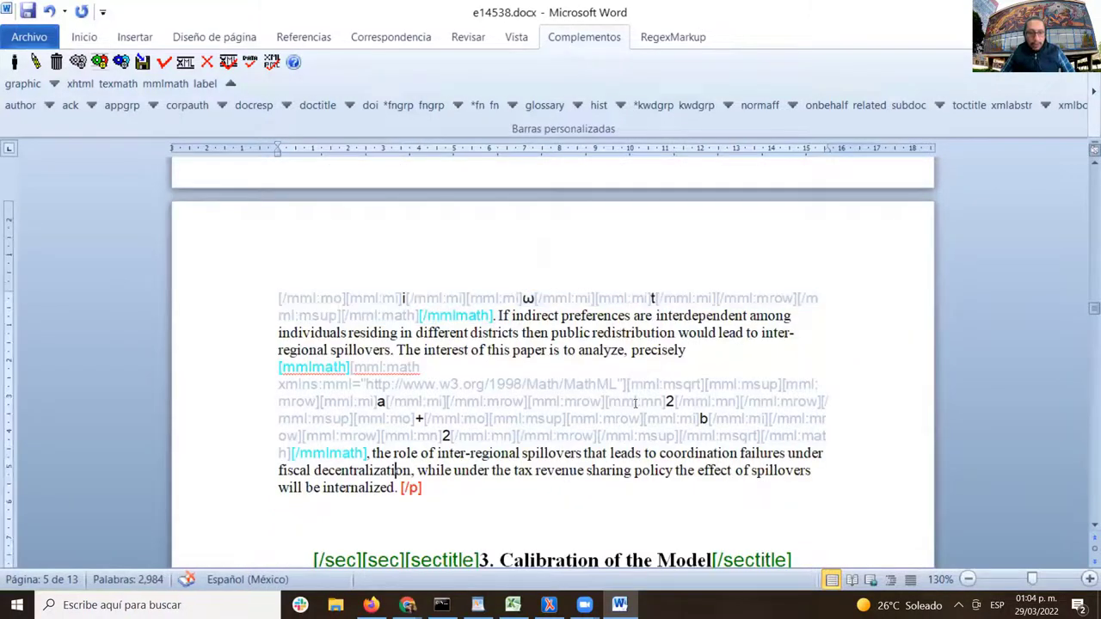
- Look through section 3, Calibration of the Model, and its tables for further formulas with equation tags
{"action": "scroll", "coordinate": [629, 386], "scroll_direction": "down", "scroll_amount": 3}
{"action": "scroll", "coordinate": [629, 384], "scroll_direction": "down", "scroll_amount": 15}
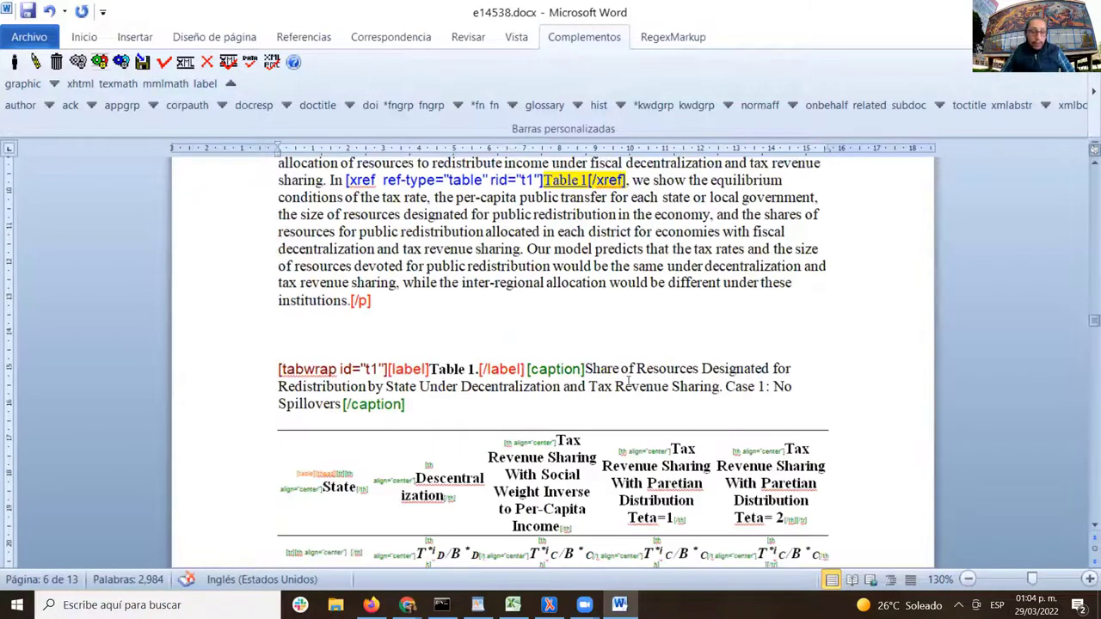
{"action": "scroll", "coordinate": [631, 393], "scroll_direction": "down", "scroll_amount": 10}
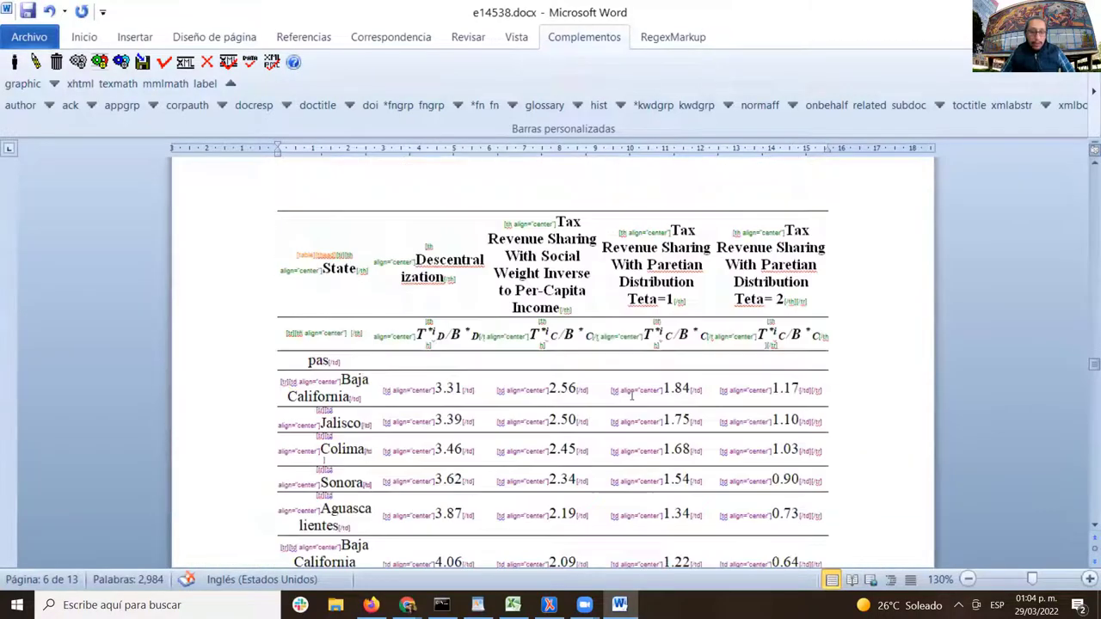
{"action": "scroll", "coordinate": [629, 376], "scroll_direction": "down", "scroll_amount": 5}
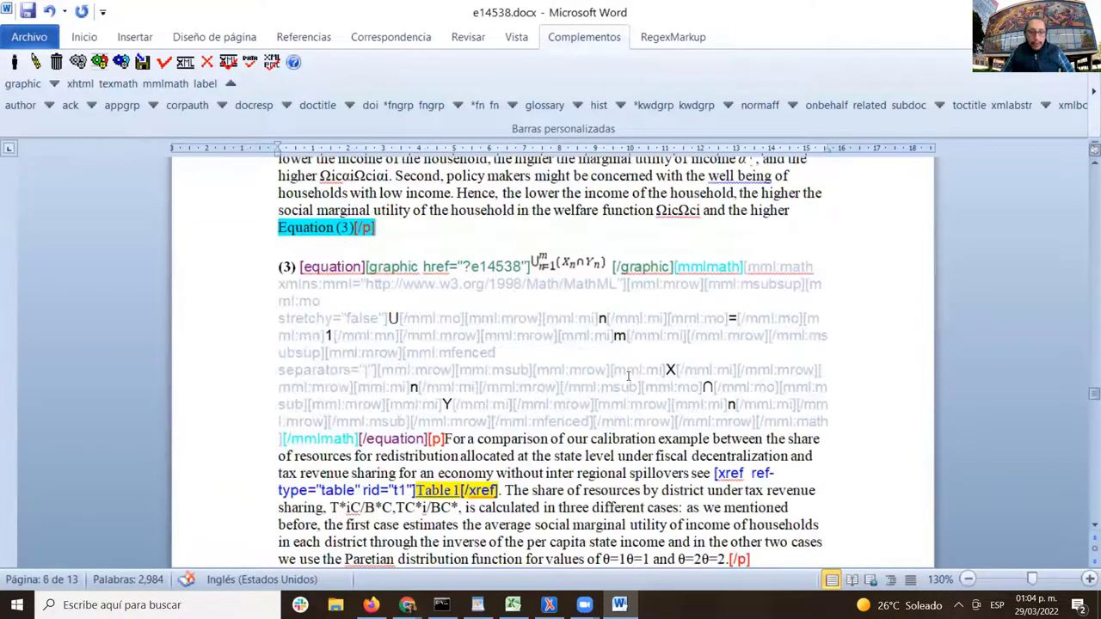
{"action": "scroll", "coordinate": [629, 378], "scroll_direction": "up", "scroll_amount": 2}
{"action": "scroll", "coordinate": [629, 379], "scroll_direction": "down", "scroll_amount": 6}
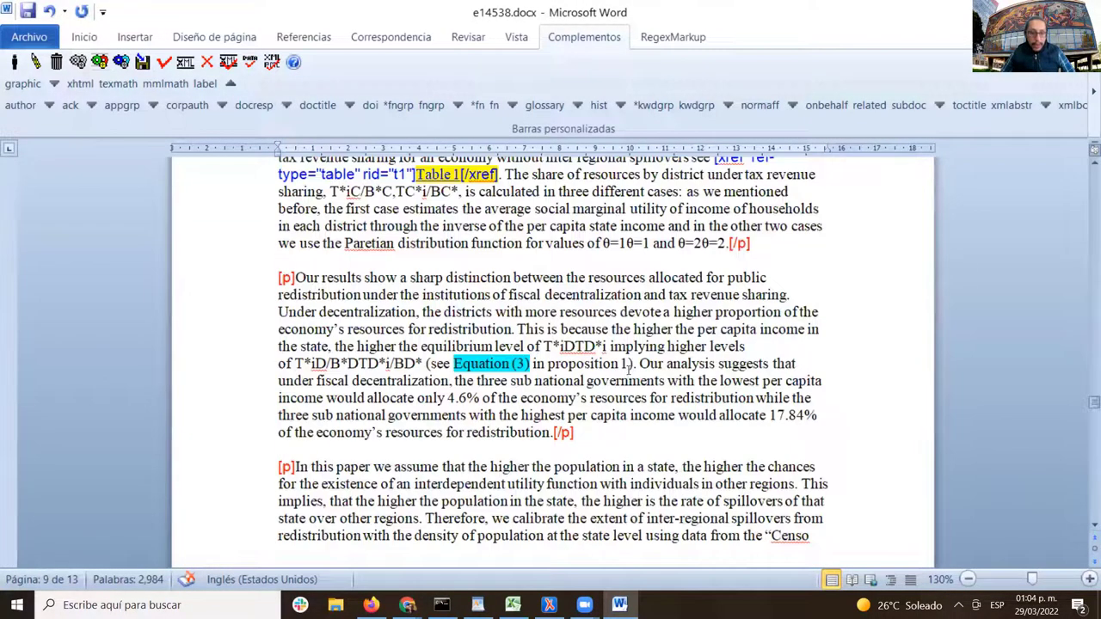
{"action": "scroll", "coordinate": [628, 369], "scroll_direction": "down", "scroll_amount": 20}
{"action": "scroll", "coordinate": [610, 430], "scroll_direction": "up", "scroll_amount": 9}
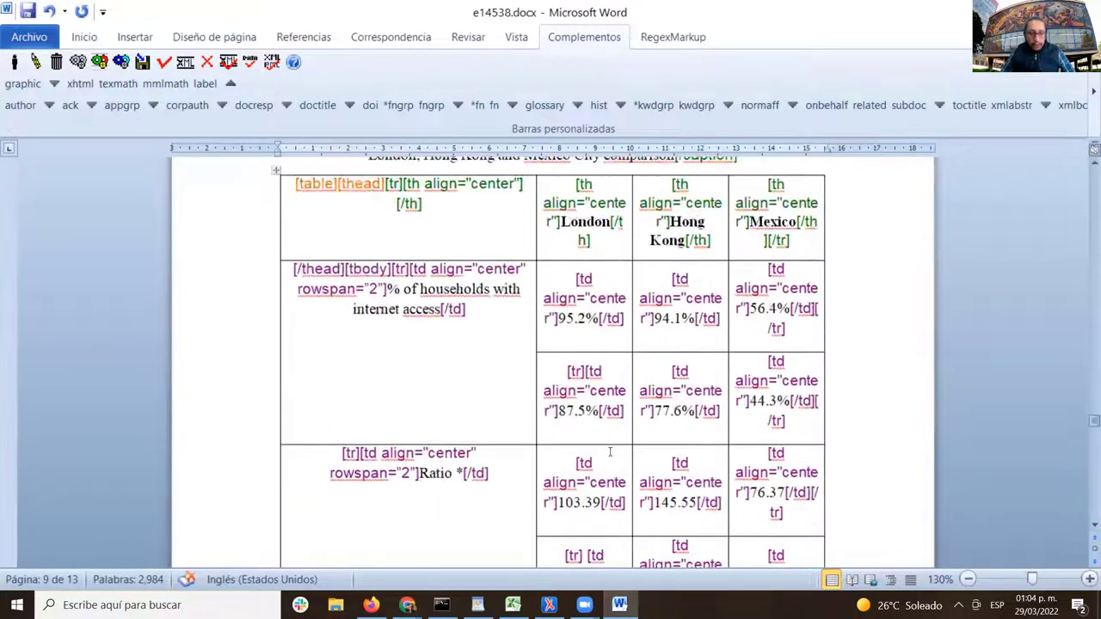
{"action": "scroll", "coordinate": [610, 452], "scroll_direction": "up", "scroll_amount": 15}
{"action": "scroll", "coordinate": [613, 453], "scroll_direction": "up", "scroll_amount": 2}
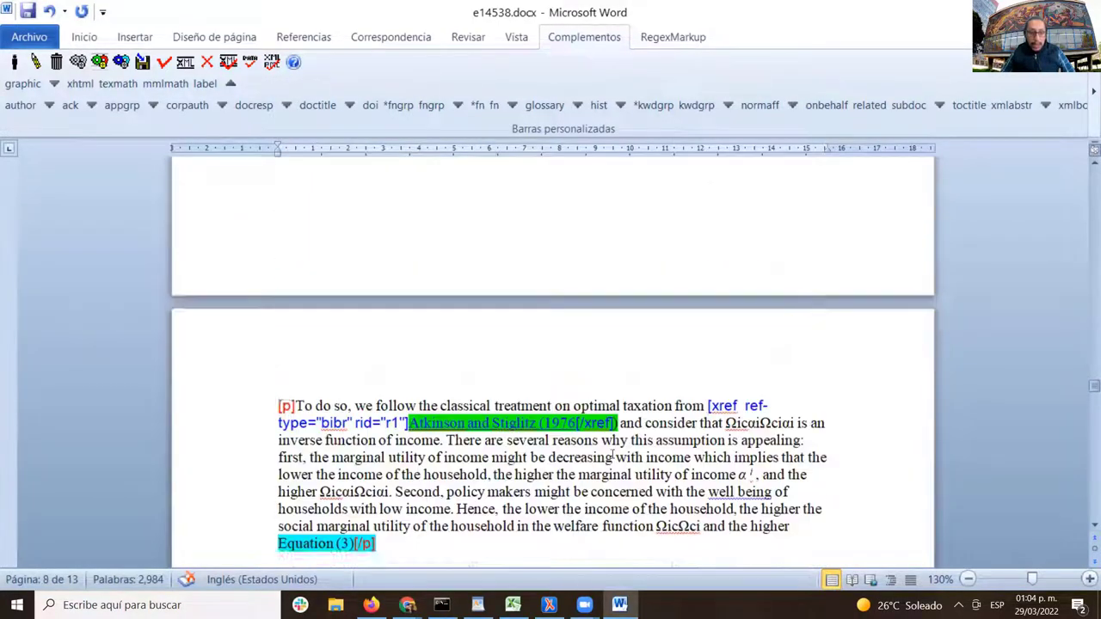
{"action": "scroll", "coordinate": [613, 453], "scroll_direction": "down", "scroll_amount": 4}
{"action": "scroll", "coordinate": [612, 454], "scroll_direction": "up", "scroll_amount": 12}
{"action": "scroll", "coordinate": [613, 454], "scroll_direction": "up", "scroll_amount": 15}
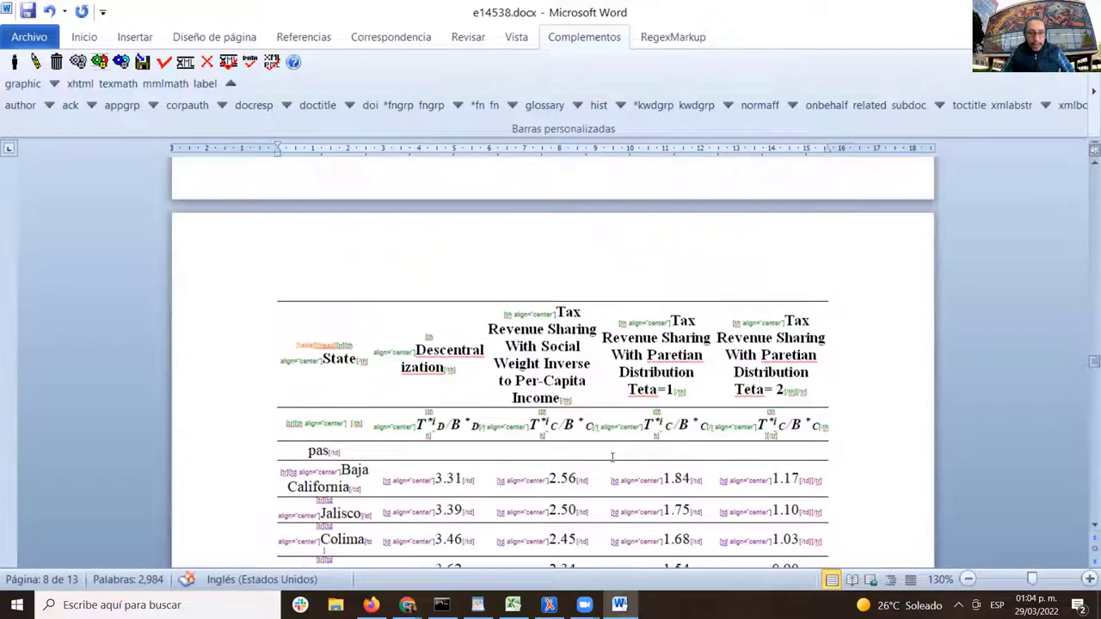
{"action": "scroll", "coordinate": [612, 457], "scroll_direction": "up", "scroll_amount": 15}
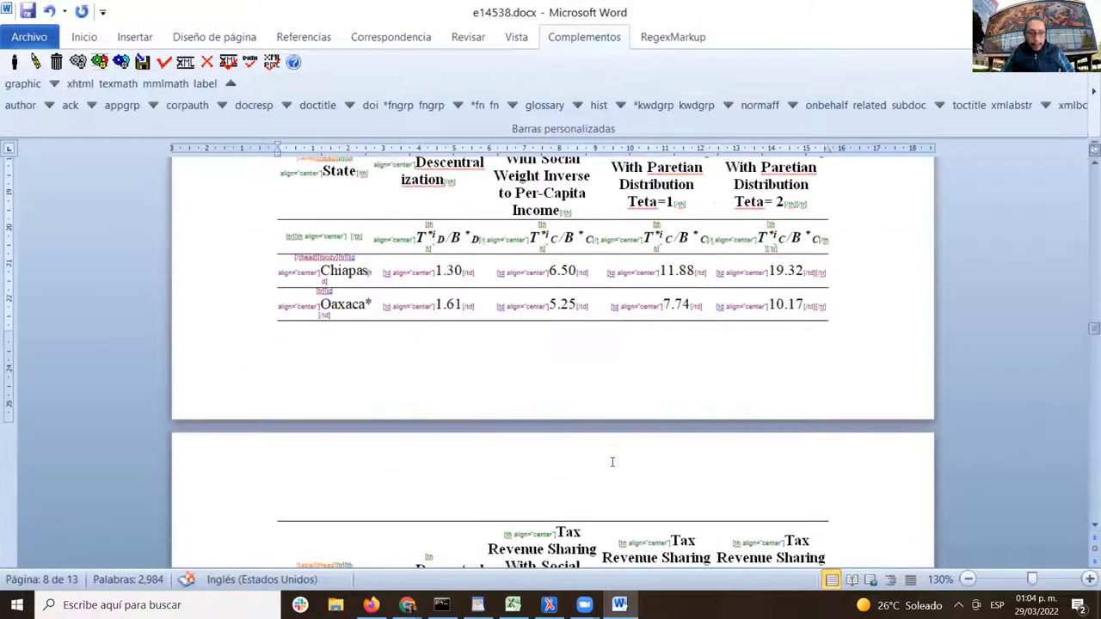
{"action": "scroll", "coordinate": [610, 461], "scroll_direction": "down", "scroll_amount": 20}
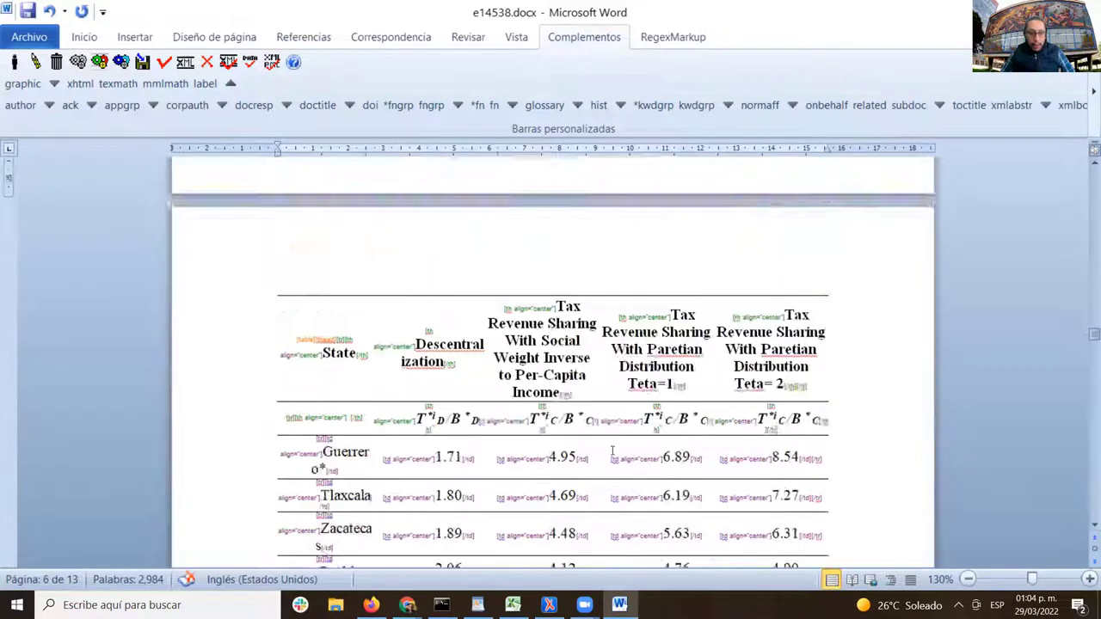
{"action": "scroll", "coordinate": [615, 473], "scroll_direction": "down", "scroll_amount": 10}
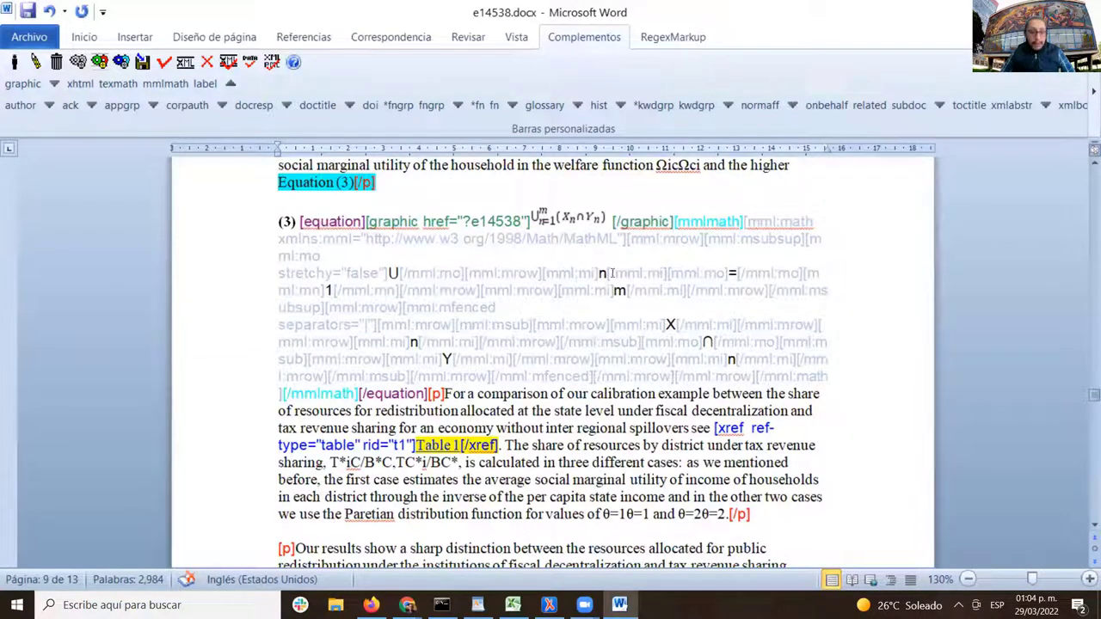
- Examine the equation, graphic and mmlmath tags of numbered equation (3) and the paragraph that cites it
{"action": "left_click", "coordinate": [580, 274]}
{"action": "scroll", "coordinate": [372, 313], "scroll_direction": "up", "scroll_amount": 1}
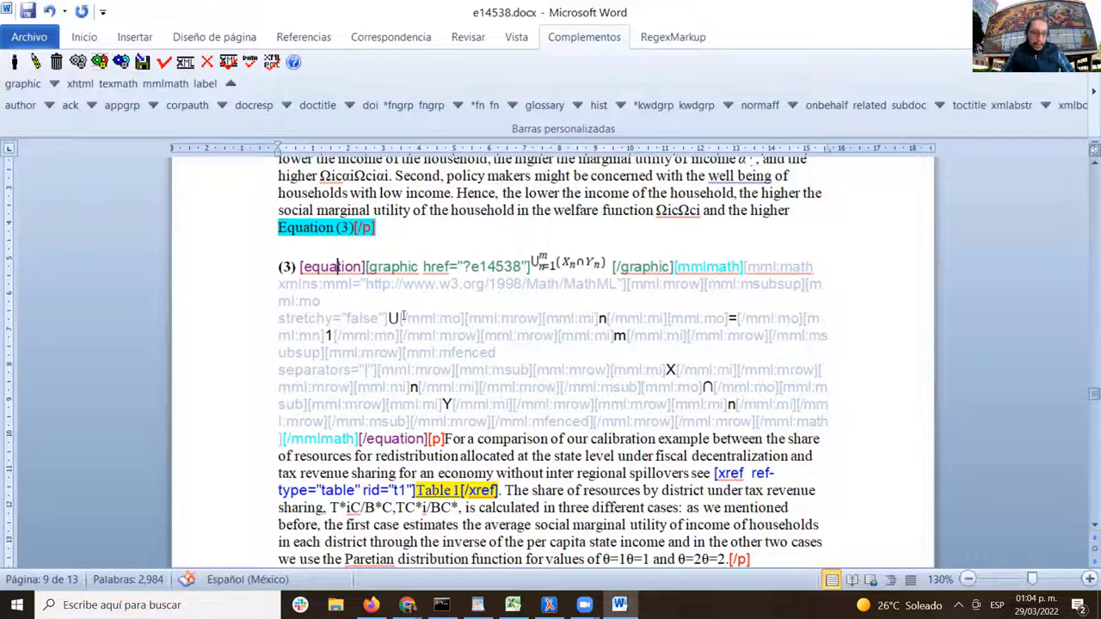
{"action": "scroll", "coordinate": [514, 396], "scroll_direction": "up", "scroll_amount": 3}
{"action": "scroll", "coordinate": [507, 398], "scroll_direction": "down", "scroll_amount": 3}
{"action": "scroll", "coordinate": [504, 411], "scroll_direction": "up", "scroll_amount": 1}
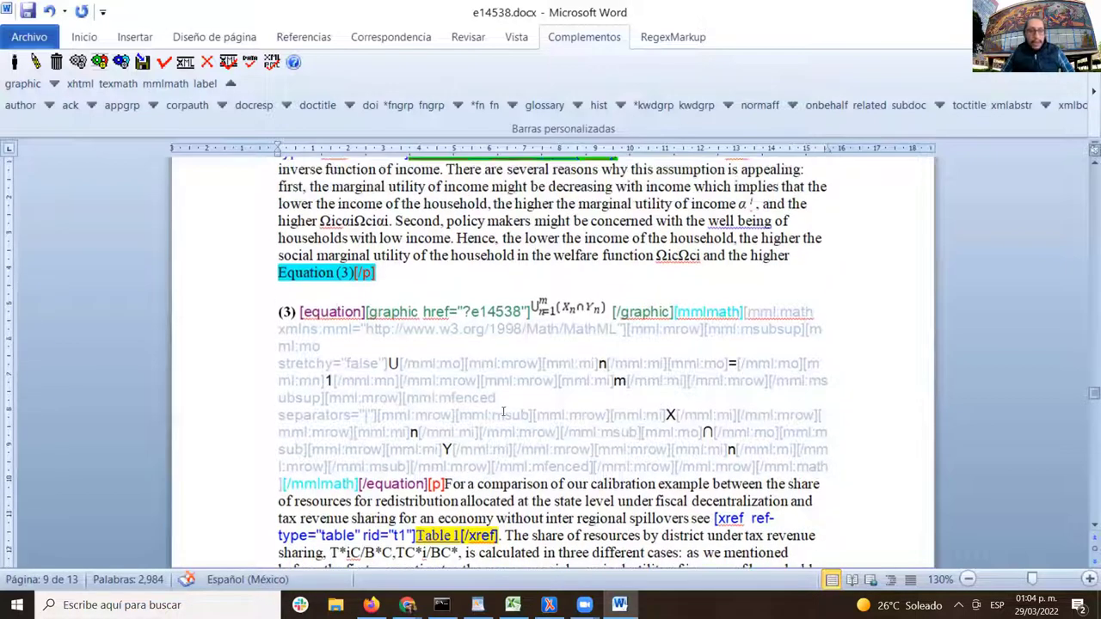
- Tag the "Equation (3)" citation before the closing paragraph tag as an xref with ref-type Fórmula and rid e3
{"action": "left_click_drag", "start_coordinate": [277, 272], "coordinate": [387, 278]}
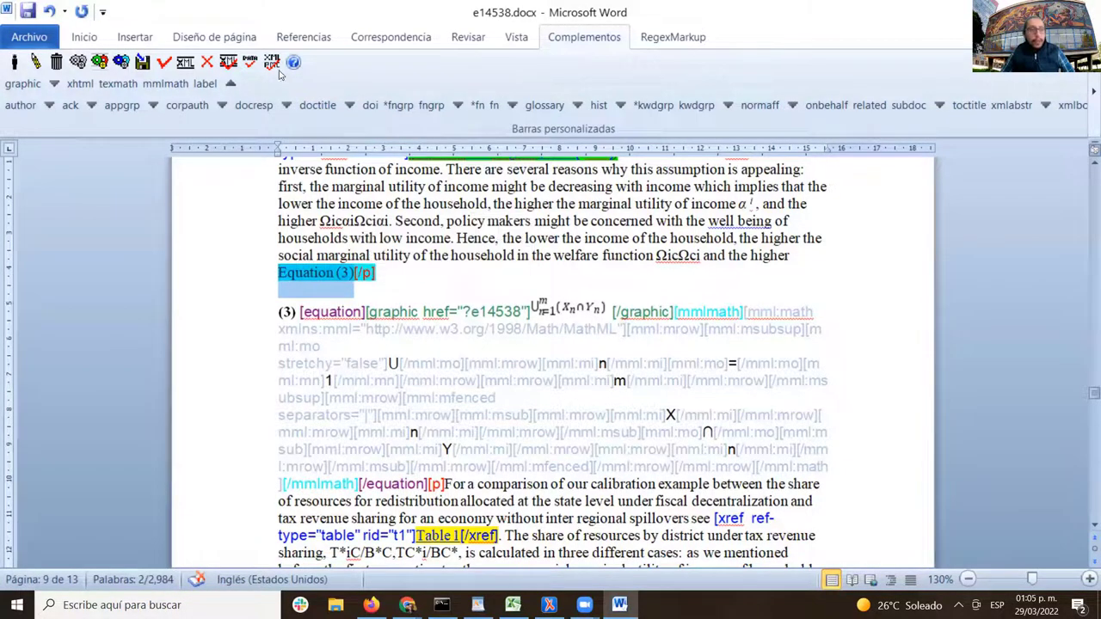
{"action": "left_click", "coordinate": [231, 83]}
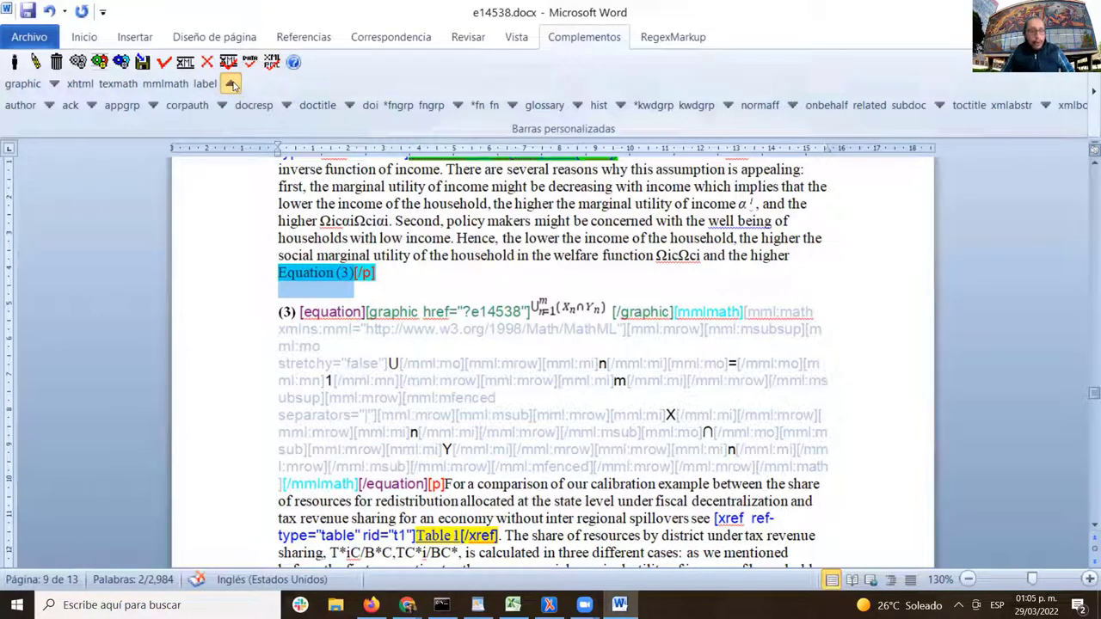
{"action": "left_click", "coordinate": [232, 83]}
{"action": "left_click", "coordinate": [231, 84]}
{"action": "left_click", "coordinate": [231, 84]}
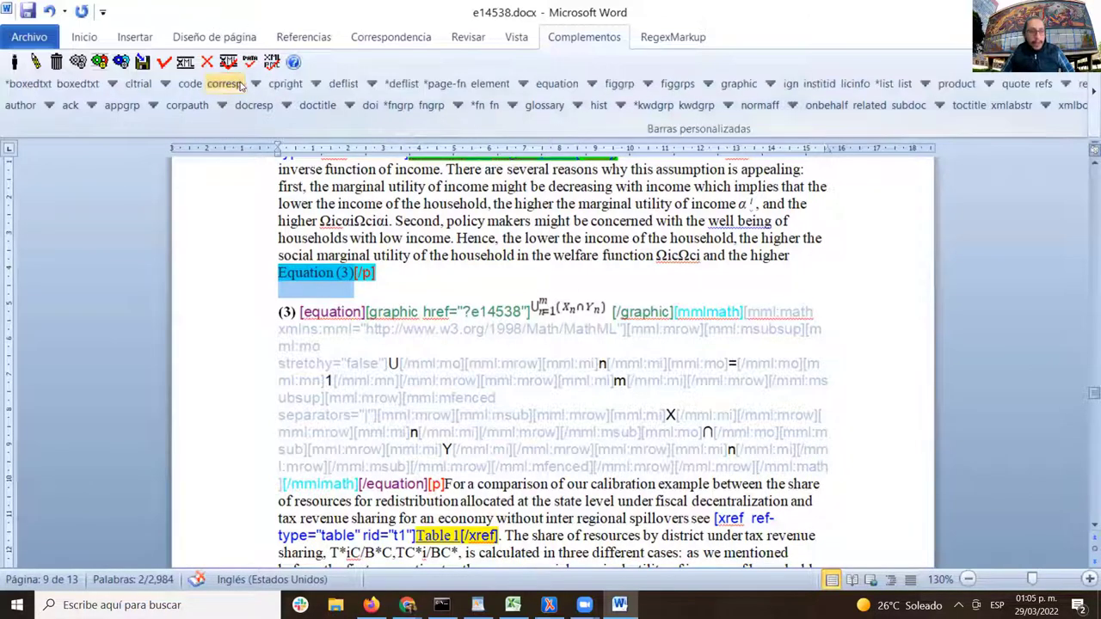
{"action": "left_click", "coordinate": [1086, 84]}
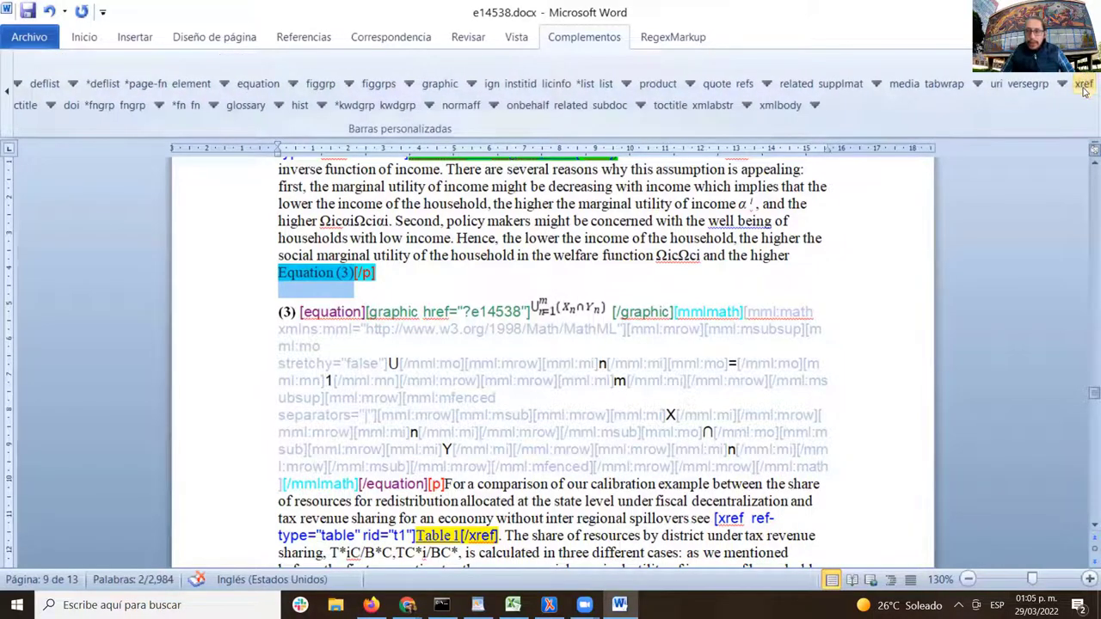
{"action": "left_click", "coordinate": [1084, 85]}
{"action": "left_click", "coordinate": [1084, 84]}
{"action": "left_click", "coordinate": [1085, 84]}
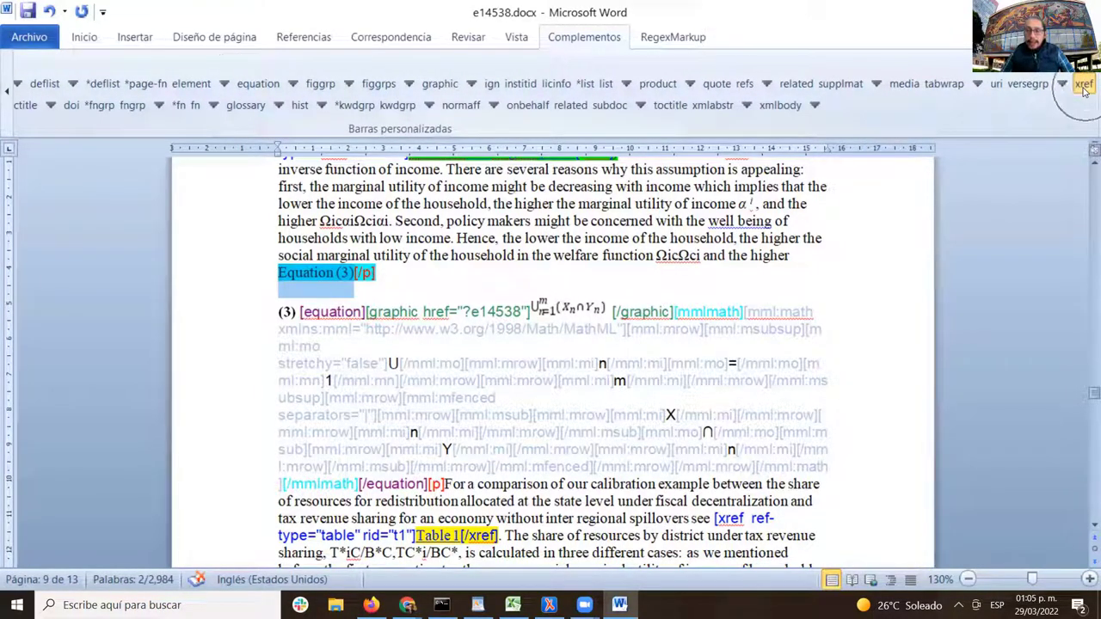
{"action": "left_click", "coordinate": [1084, 86]}
{"action": "left_click", "coordinate": [1084, 86]}
{"action": "left_click", "coordinate": [1084, 86]}
{"action": "left_click", "coordinate": [1084, 86]}
{"action": "left_click", "coordinate": [1084, 87]}
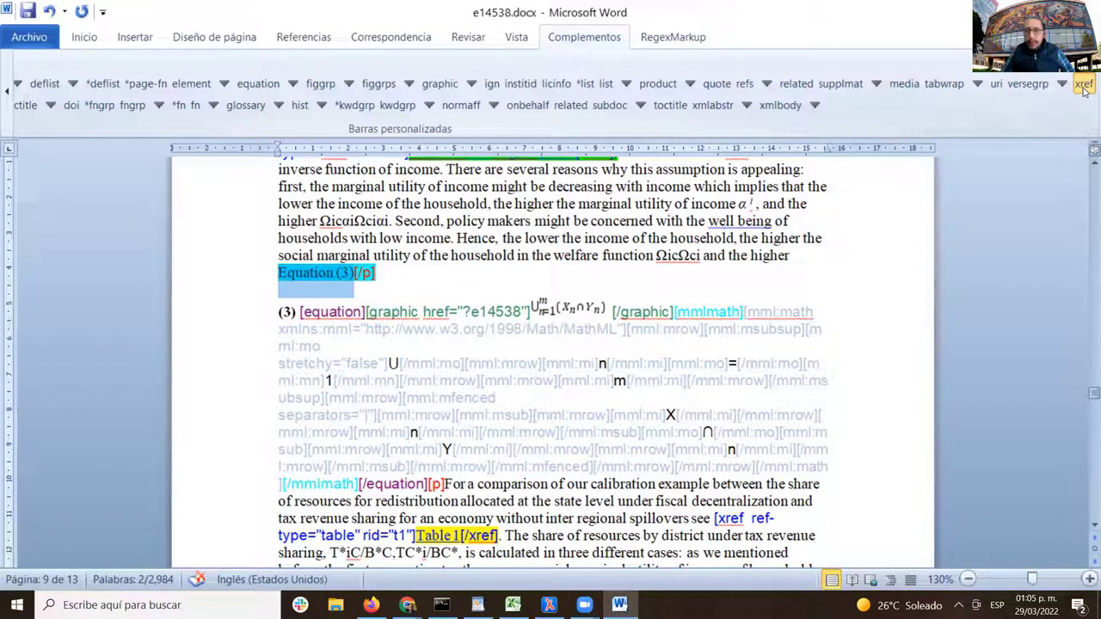
{"action": "left_click", "coordinate": [1085, 87]}
{"action": "left_click", "coordinate": [1084, 87]}
{"action": "left_click", "coordinate": [1084, 87]}
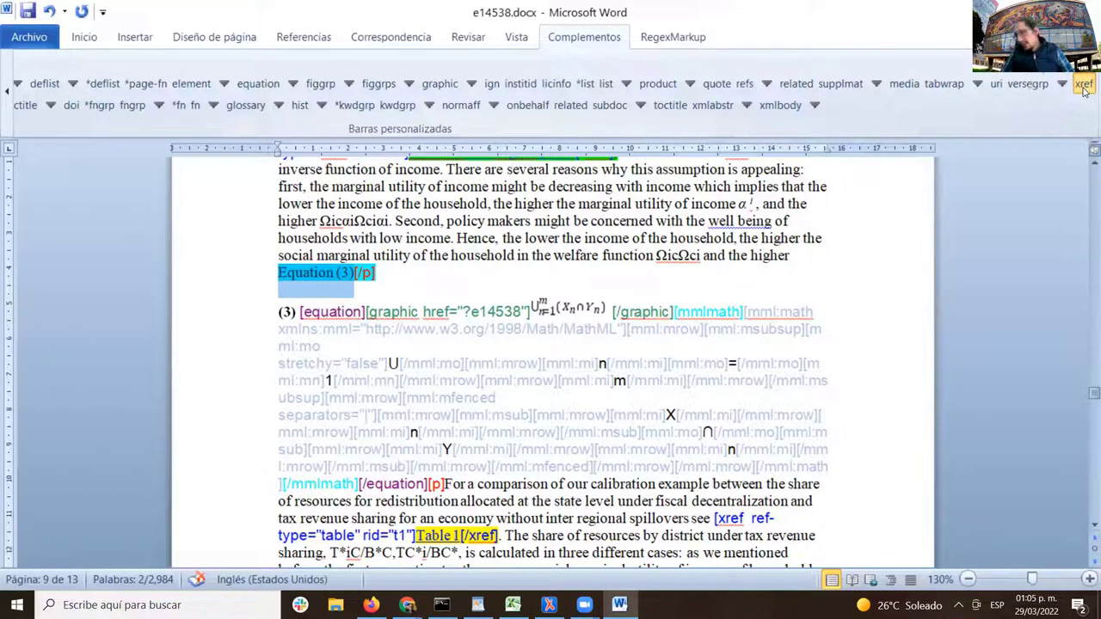
{"action": "left_click", "coordinate": [1084, 87]}
{"action": "left_click", "coordinate": [1084, 87]}
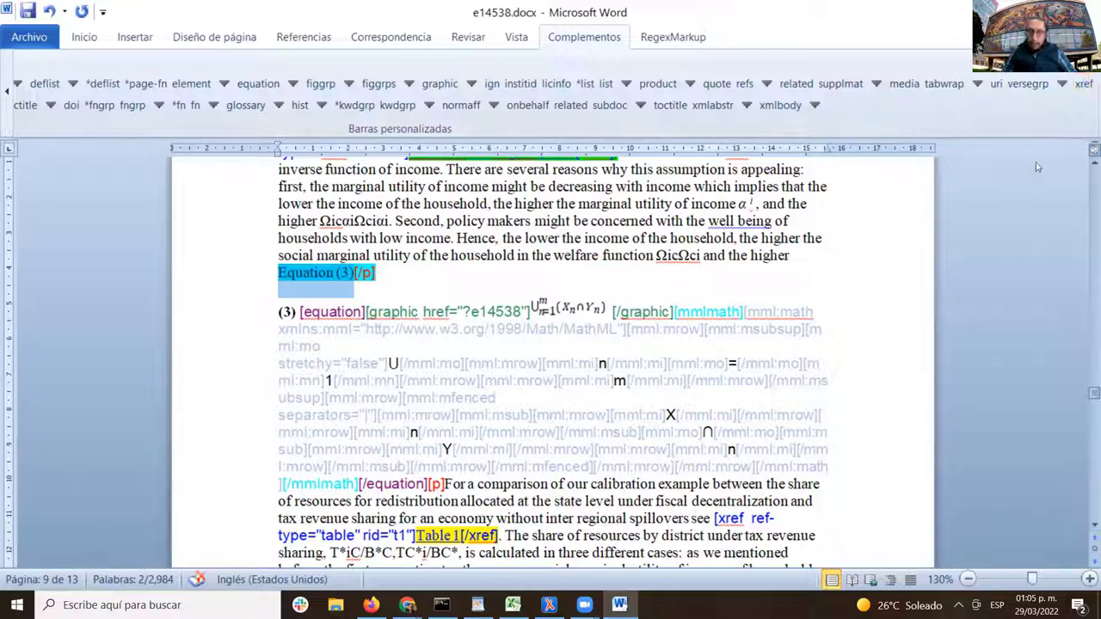
{"action": "left_click", "coordinate": [1083, 83]}
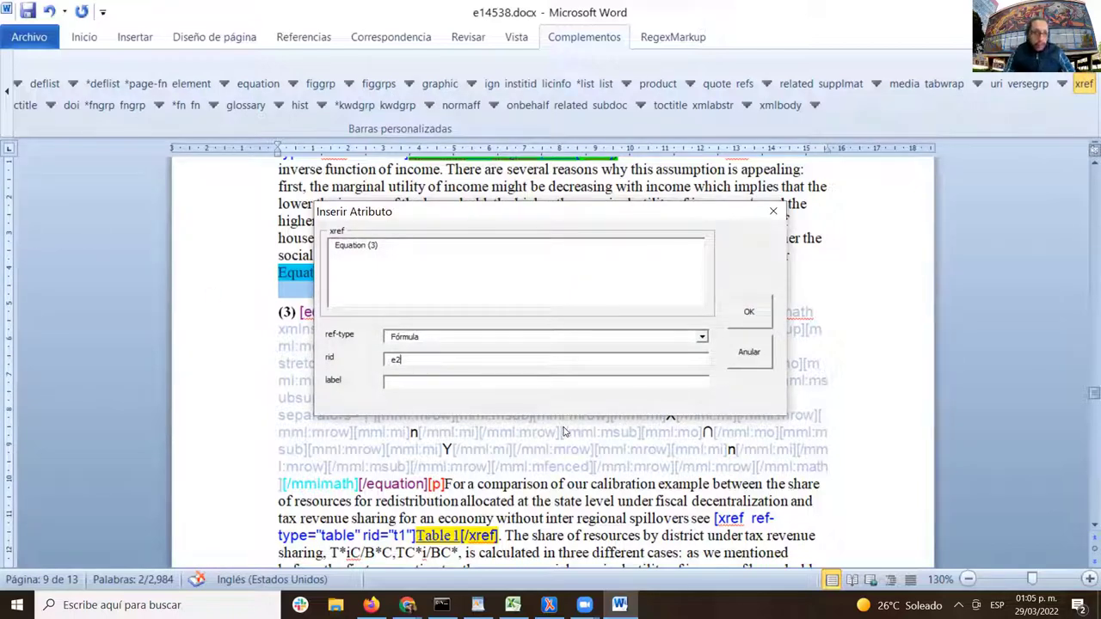
{"action": "key", "text": "BackSpace"}
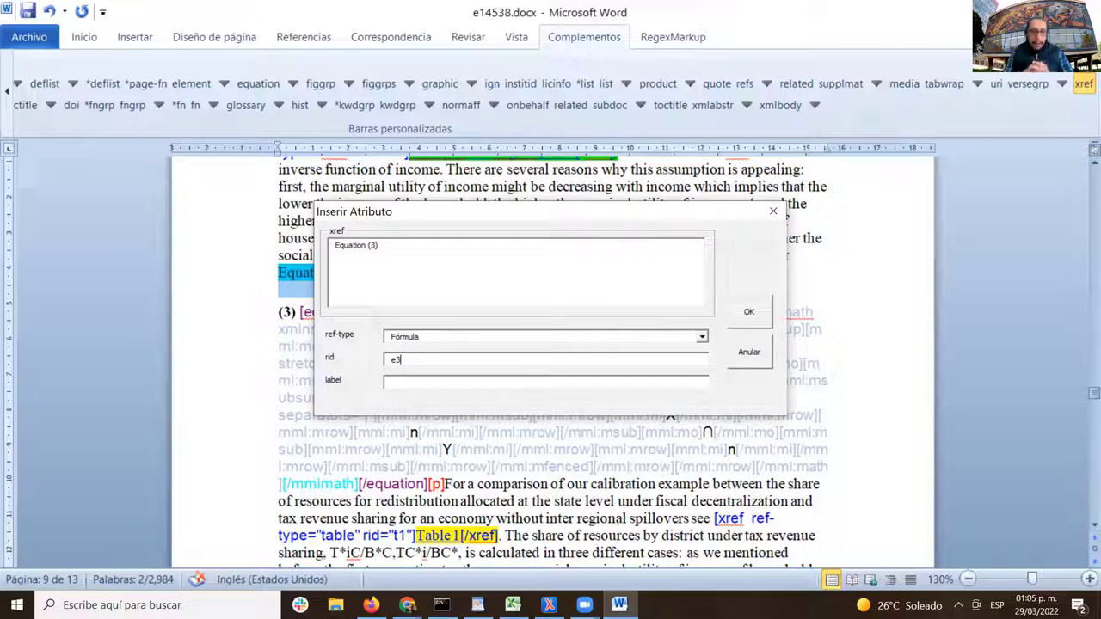
{"action": "left_click", "coordinate": [747, 315]}
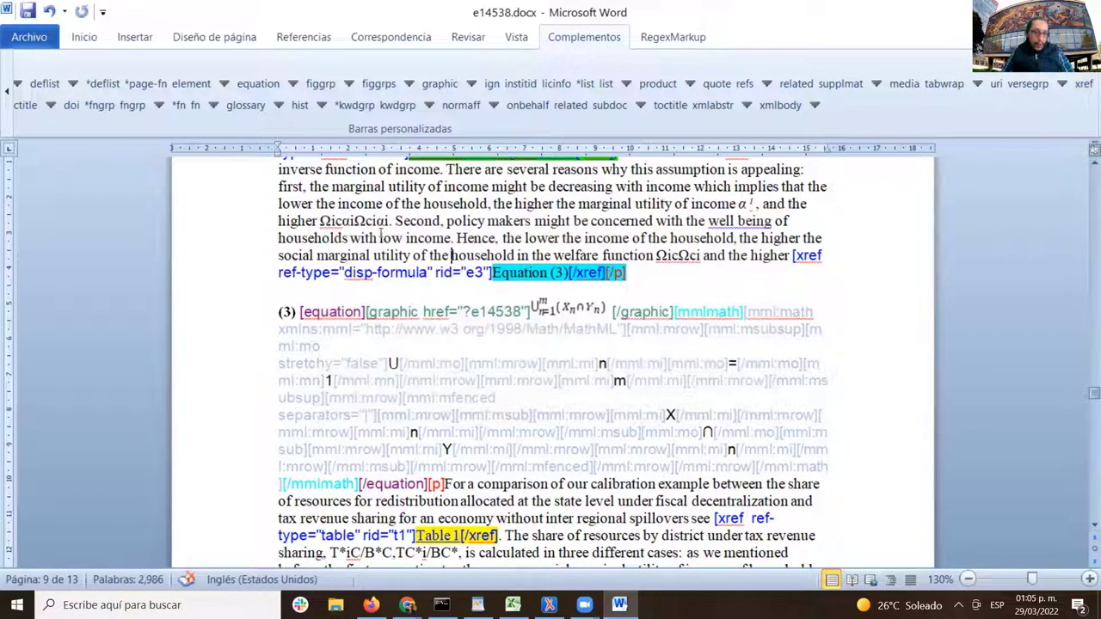
- Move the number (3) from before the opening equation tag to just inside it, ahead of the graphic tag
{"action": "scroll", "coordinate": [380, 234], "scroll_direction": "down", "scroll_amount": 1}
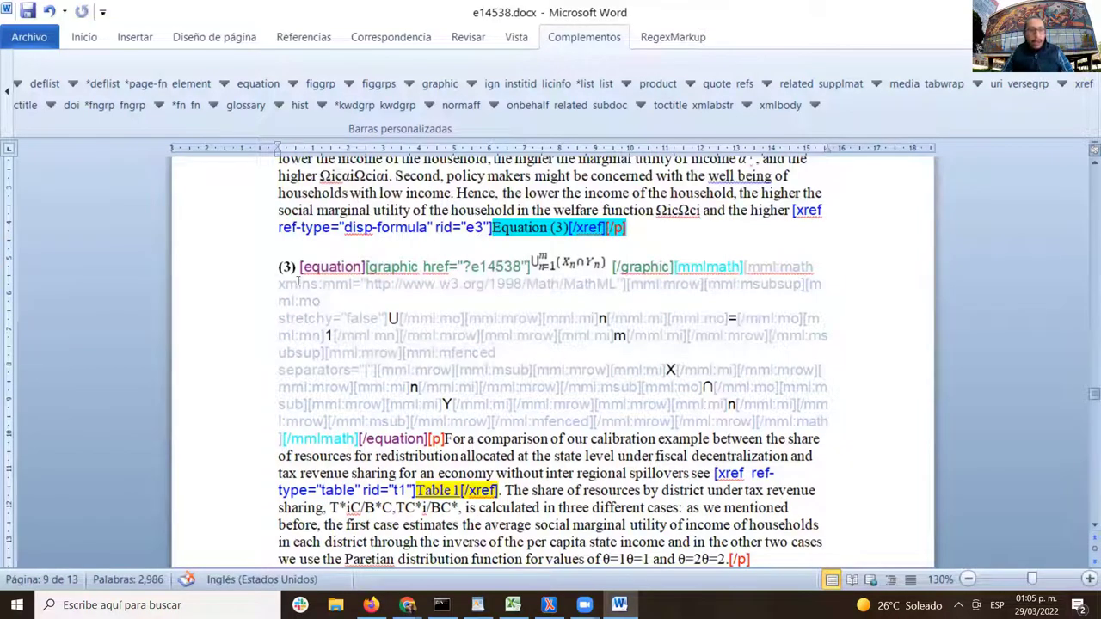
{"action": "left_click_drag", "start_coordinate": [273, 268], "coordinate": [298, 268]}
{"action": "key", "text": "ctrl+c"}
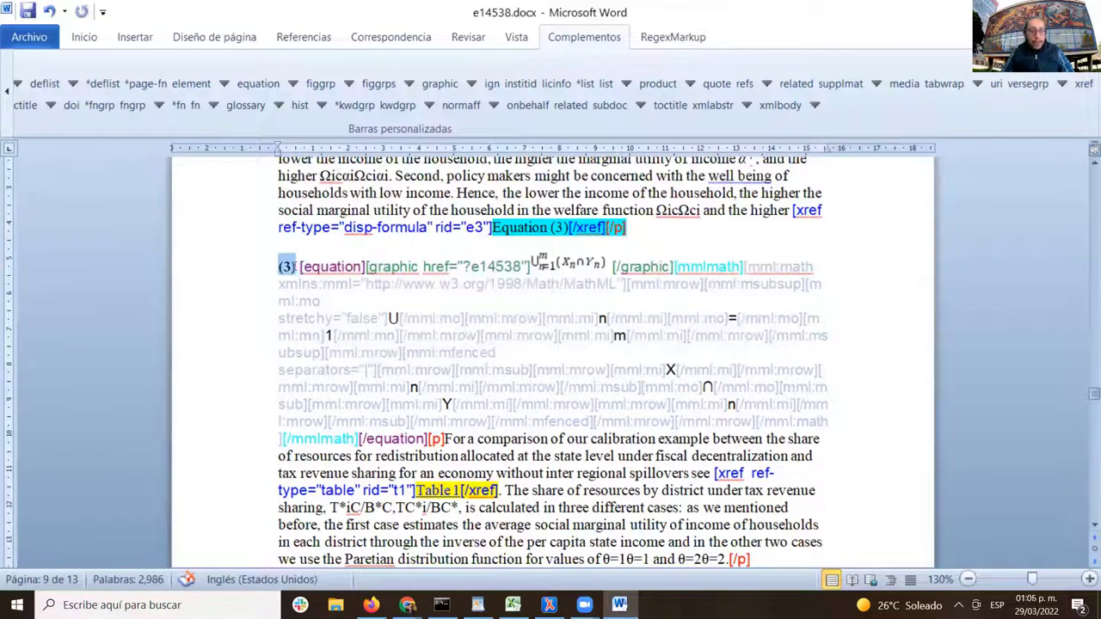
{"action": "key", "text": "Delete"}
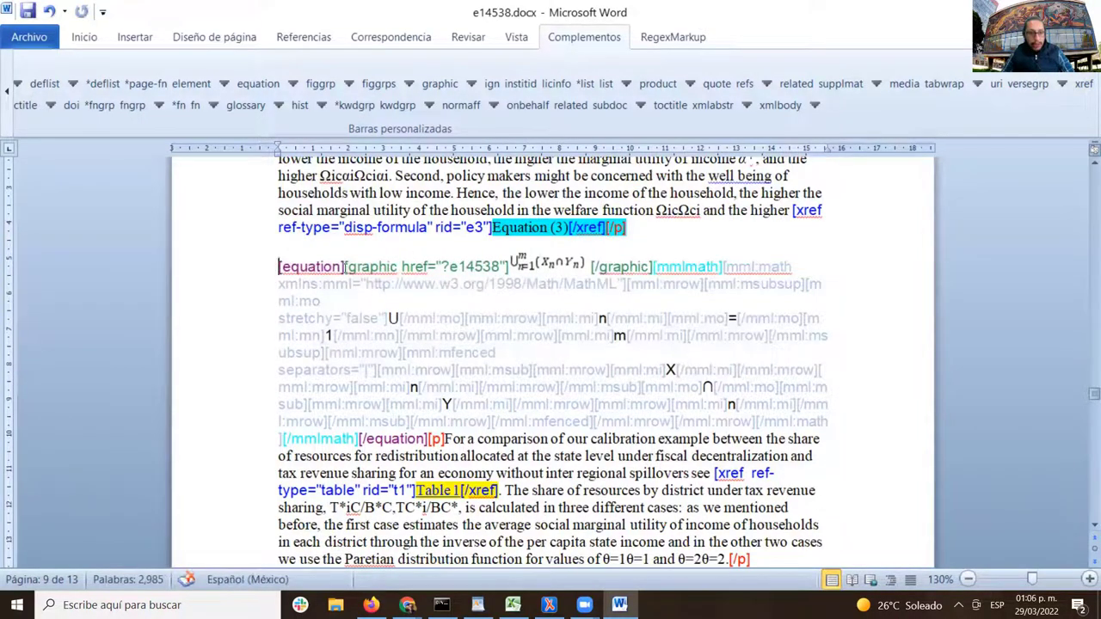
{"action": "left_click", "coordinate": [344, 267]}
{"action": "key", "text": "ctrl+v"}
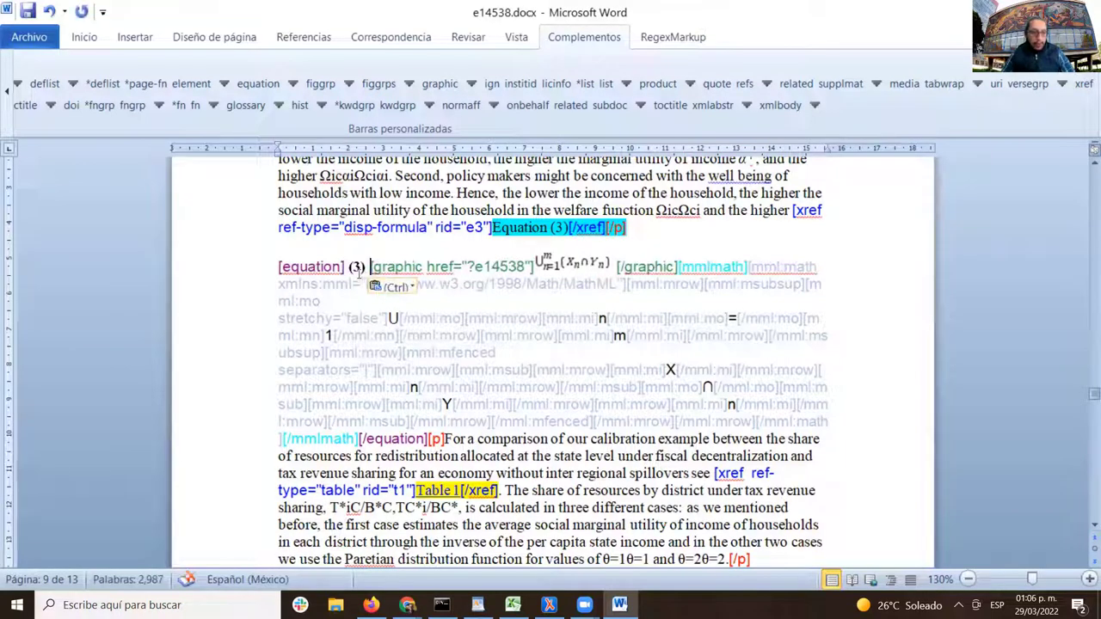
- Mark the number (3) inside the equation element with the label tag
{"action": "left_click_drag", "start_coordinate": [350, 267], "coordinate": [366, 268]}
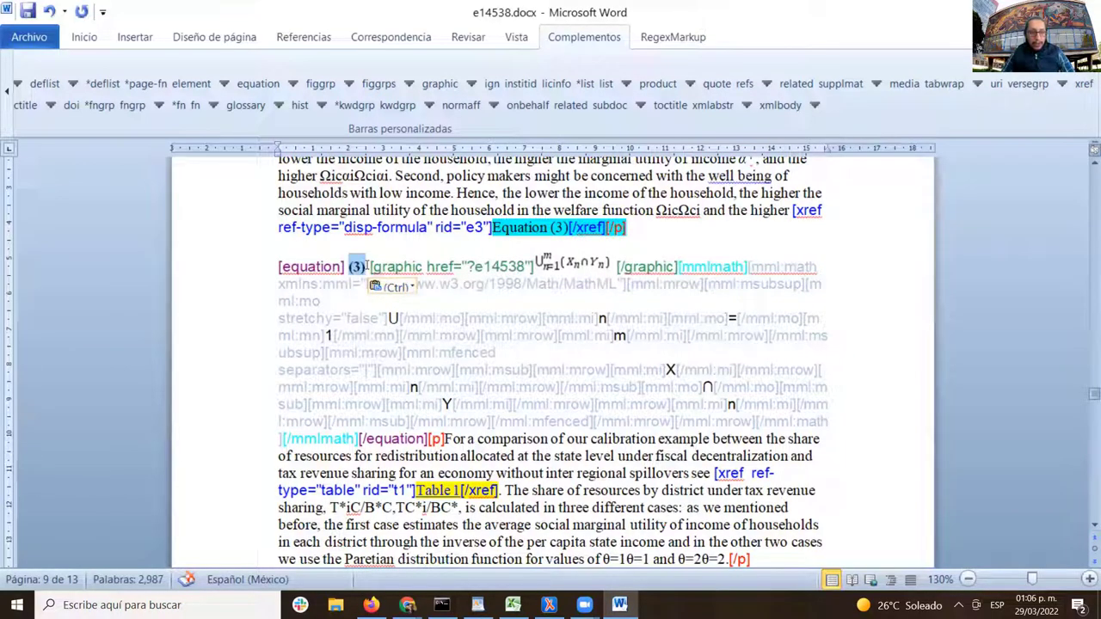
{"action": "left_click", "coordinate": [293, 83]}
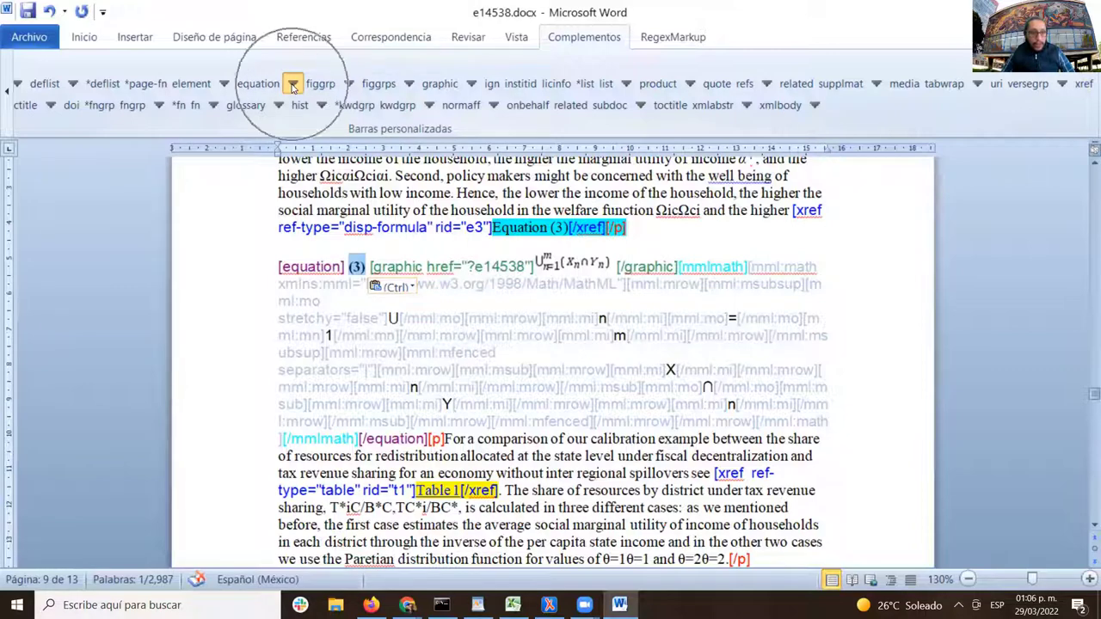
{"action": "left_click", "coordinate": [293, 86]}
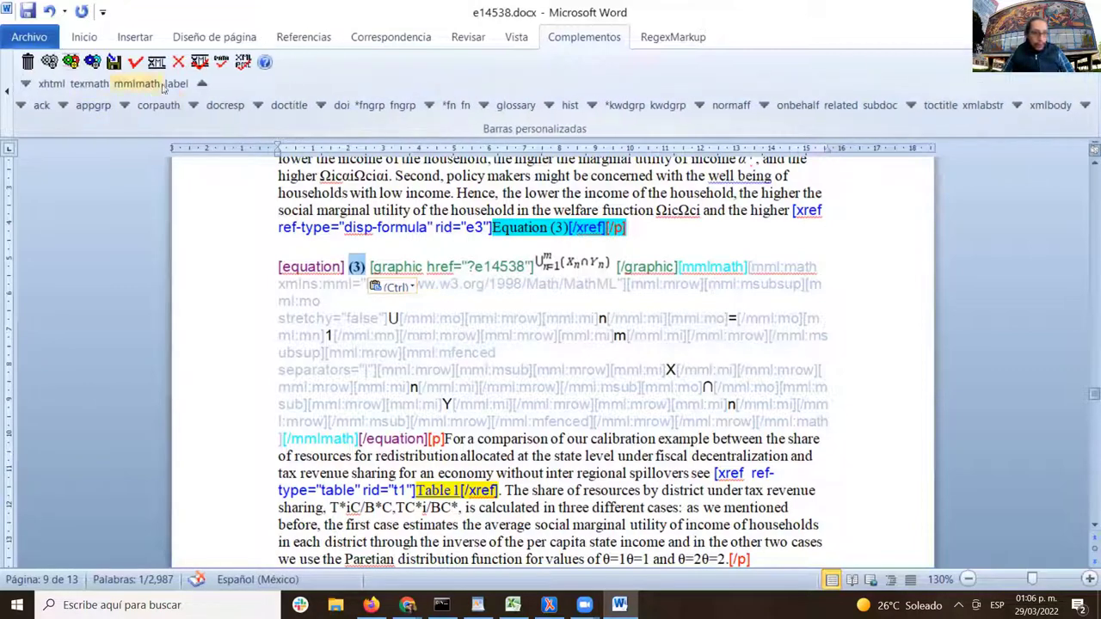
{"action": "left_click", "coordinate": [175, 84]}
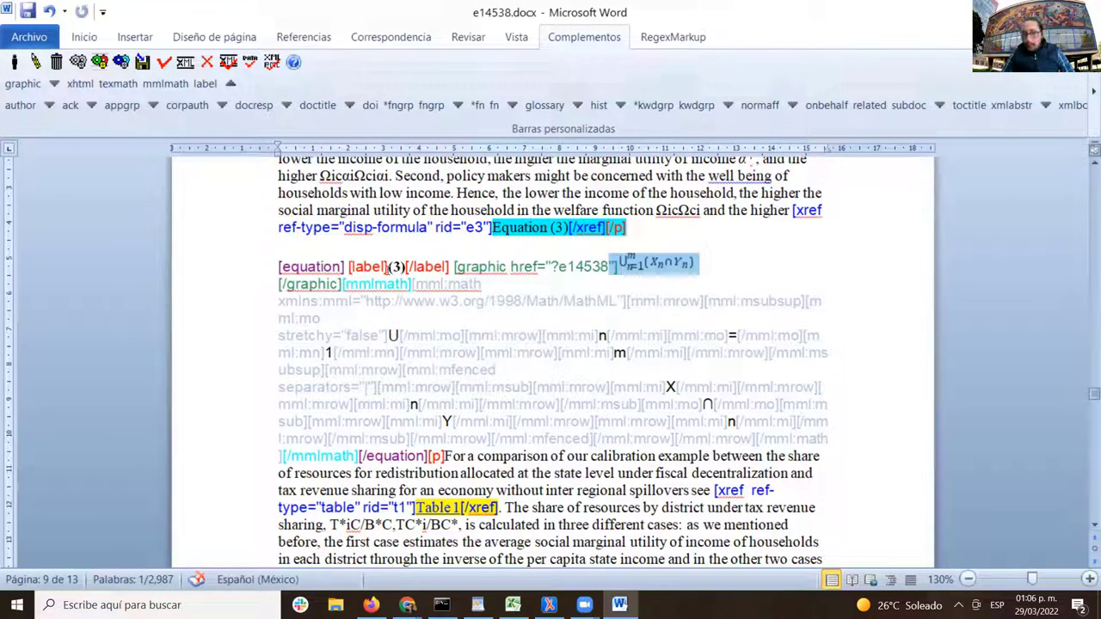
{"action": "left_click", "coordinate": [484, 376]}
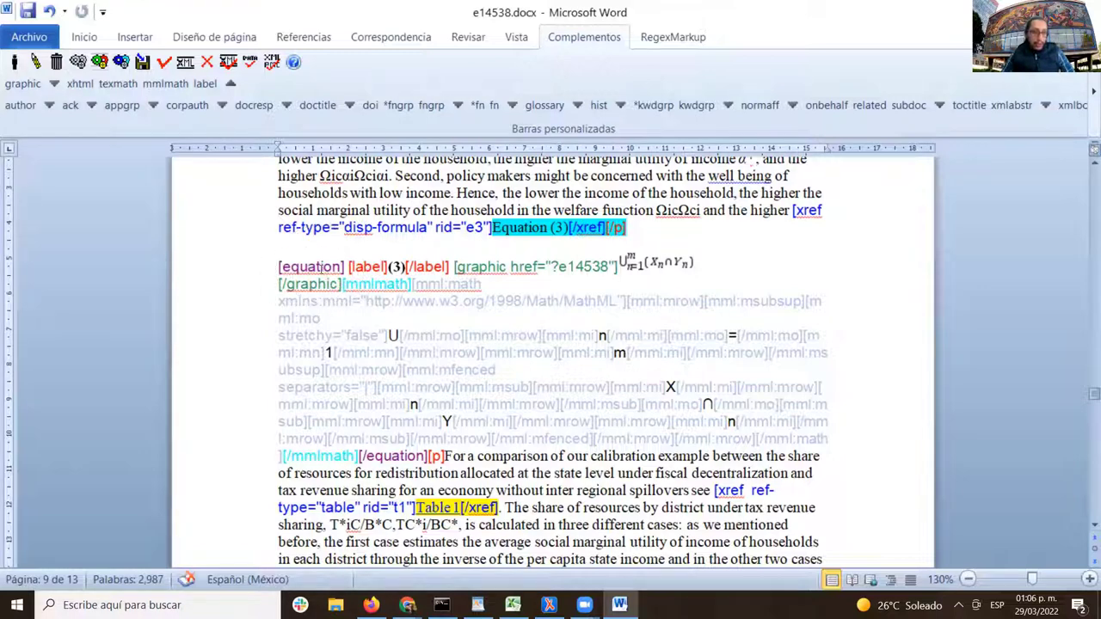
- Edit the attributes of numbered equation (3)'s equation tag and set its id to e3
{"action": "left_click", "coordinate": [36, 62]}
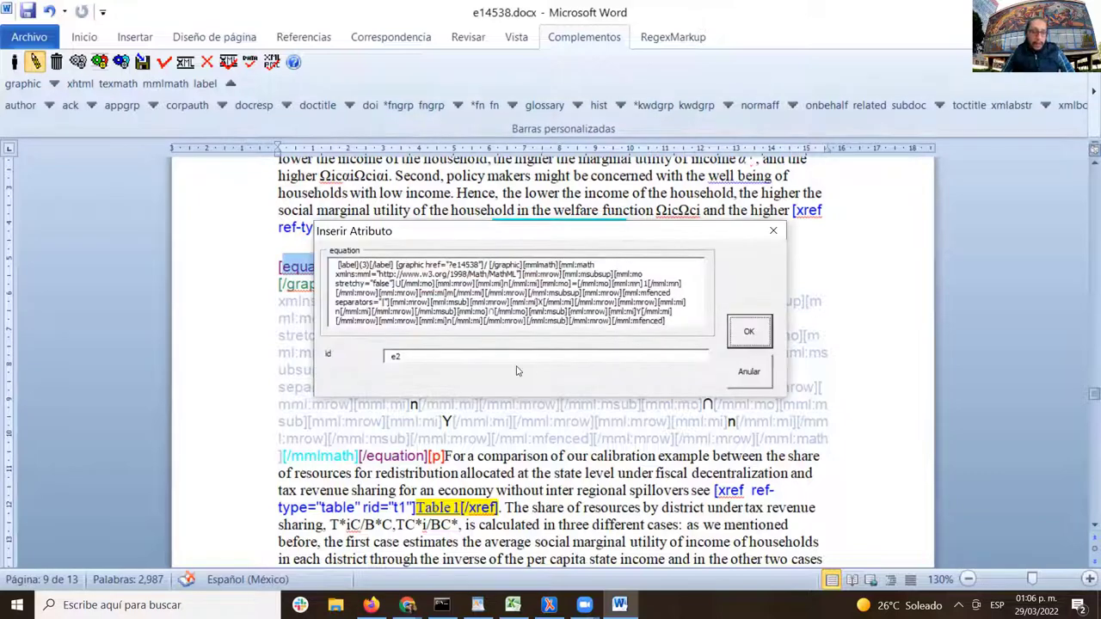
{"action": "left_click", "coordinate": [492, 360]}
{"action": "key", "text": "BackSpace"}
{"action": "type", "text": "3"}
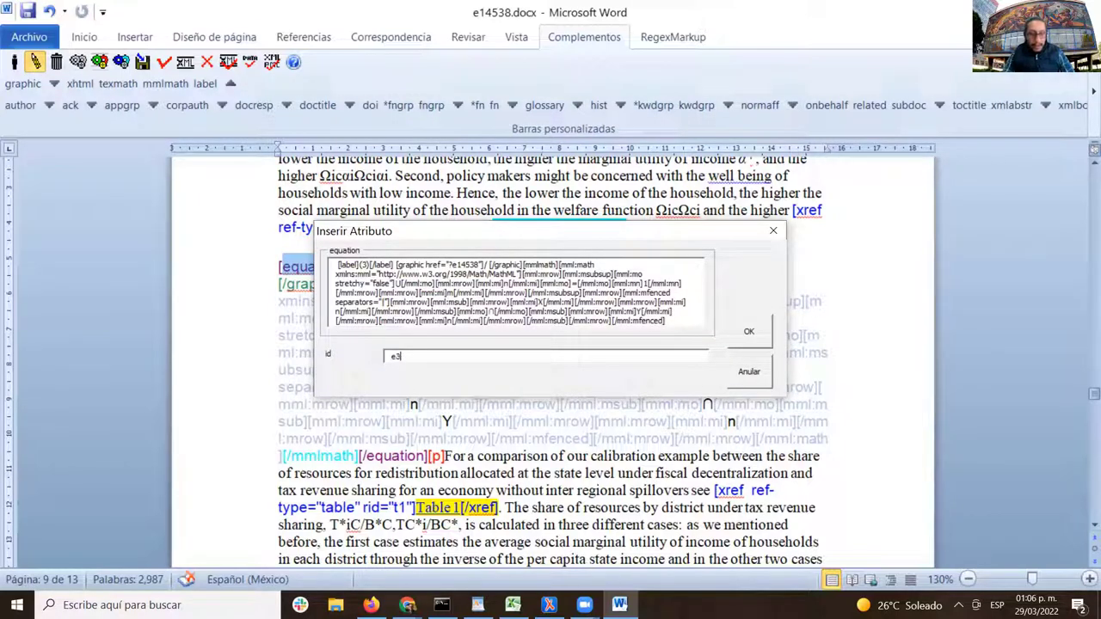
{"action": "key", "text": "Return"}
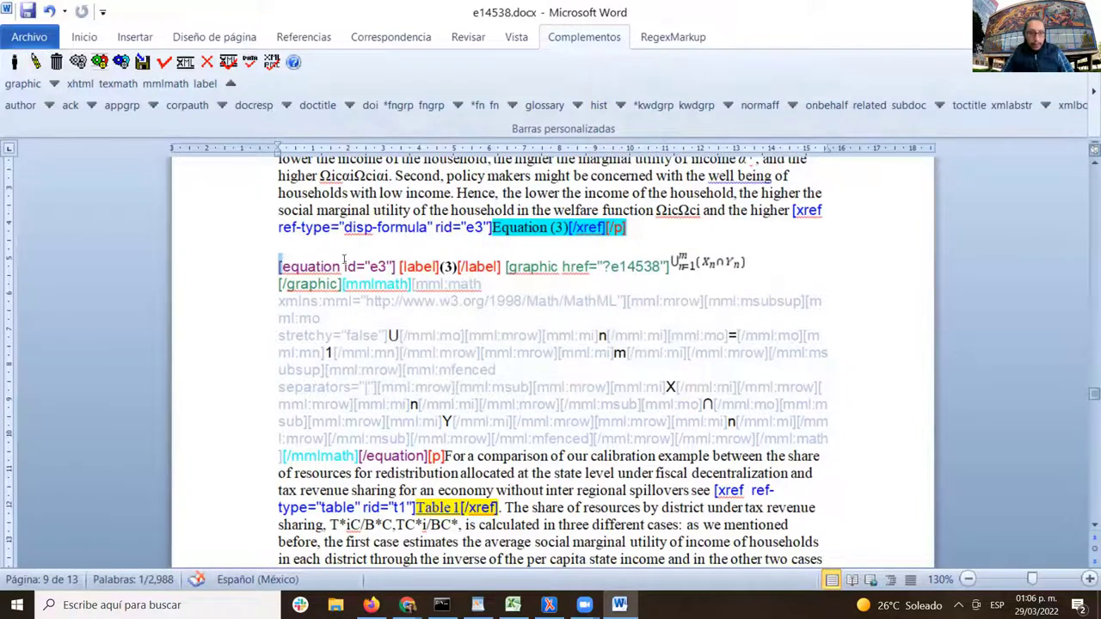
- Review equation (3)'s markup: the equation id, label tags, graphic tags with the formula image, and the mmlmath block
{"action": "left_click", "coordinate": [283, 269]}
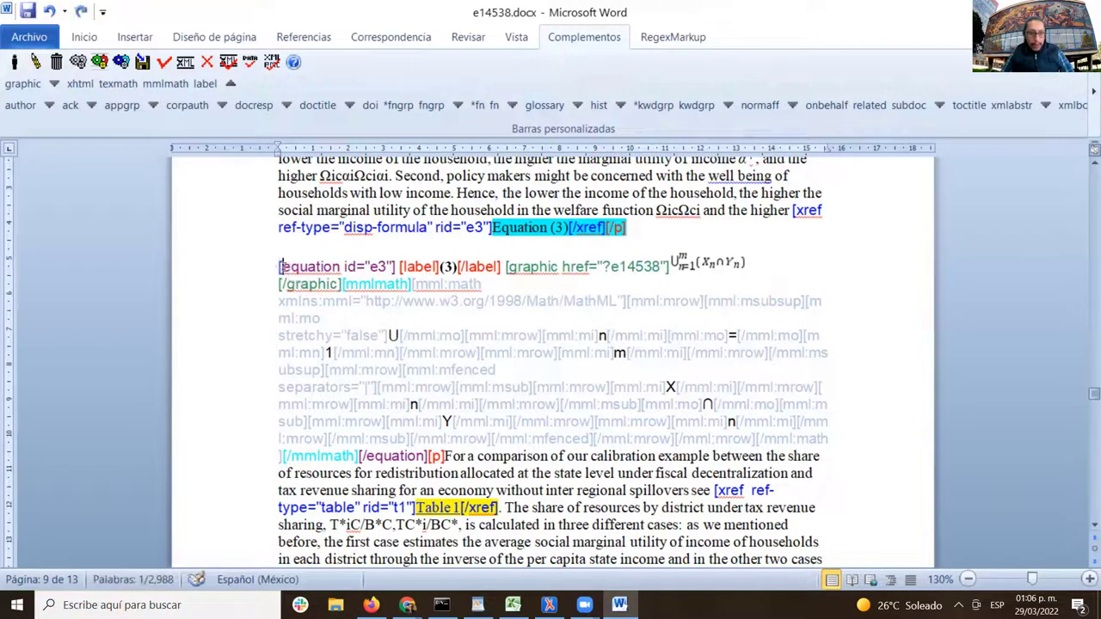
{"action": "left_click_drag", "start_coordinate": [280, 269], "coordinate": [397, 268]}
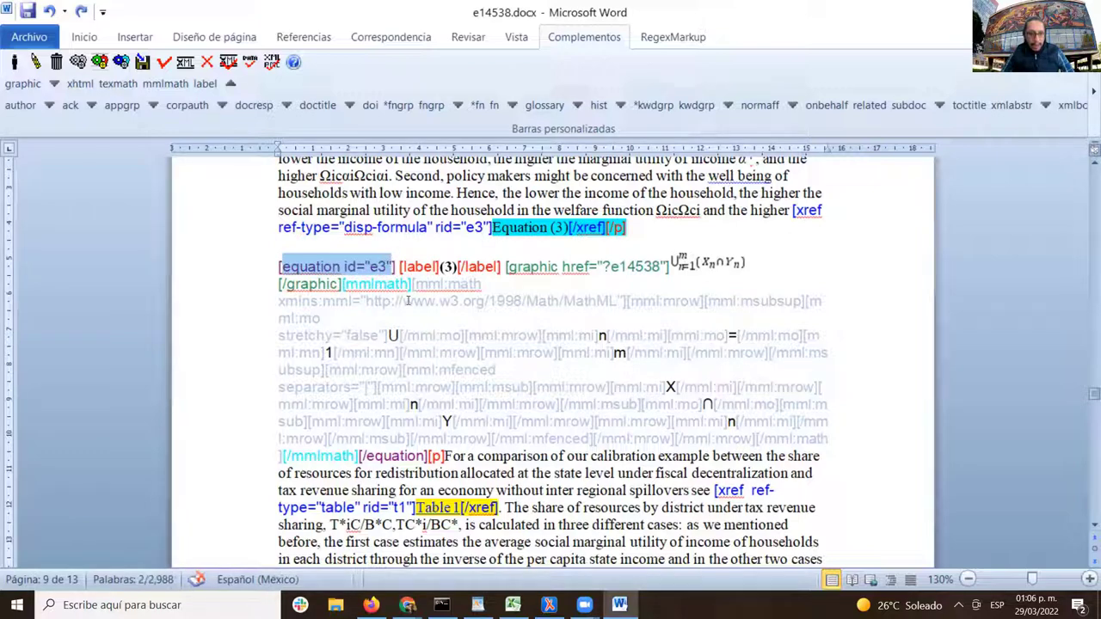
{"action": "left_click_drag", "start_coordinate": [401, 268], "coordinate": [500, 269]}
{"action": "double_click", "coordinate": [379, 267]}
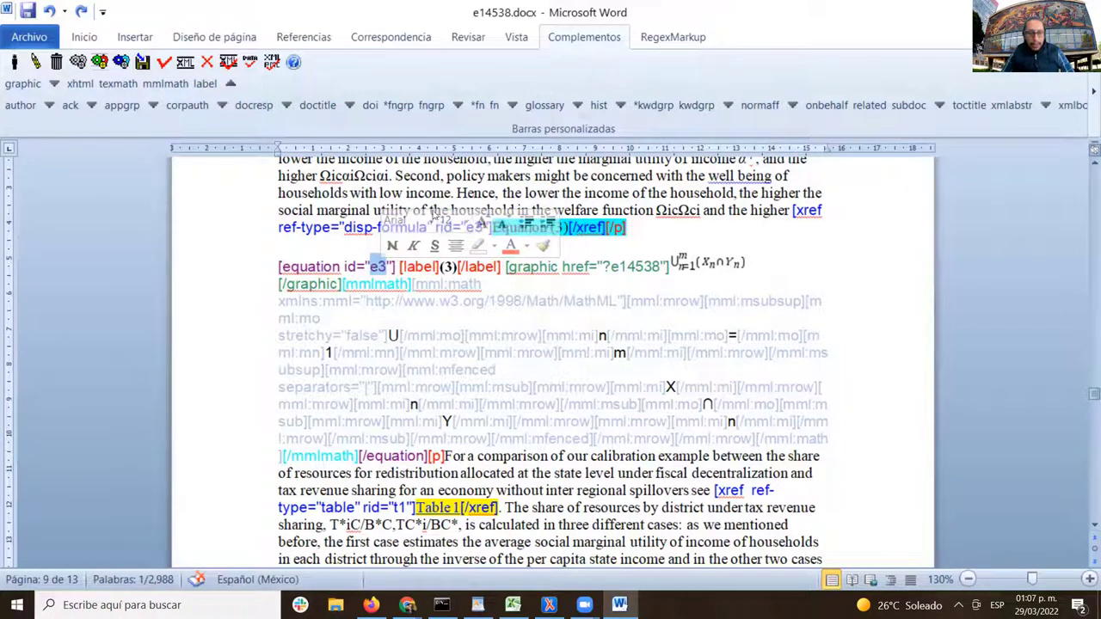
{"action": "left_click_drag", "start_coordinate": [436, 267], "coordinate": [462, 264]}
{"action": "double_click", "coordinate": [422, 267]}
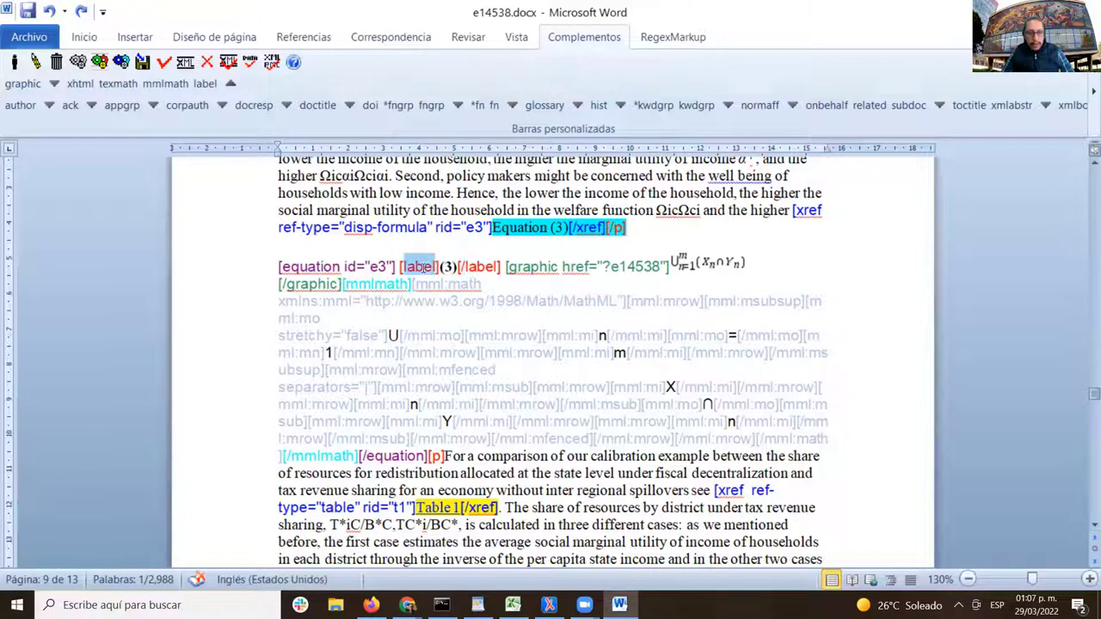
{"action": "left_click", "coordinate": [707, 263]}
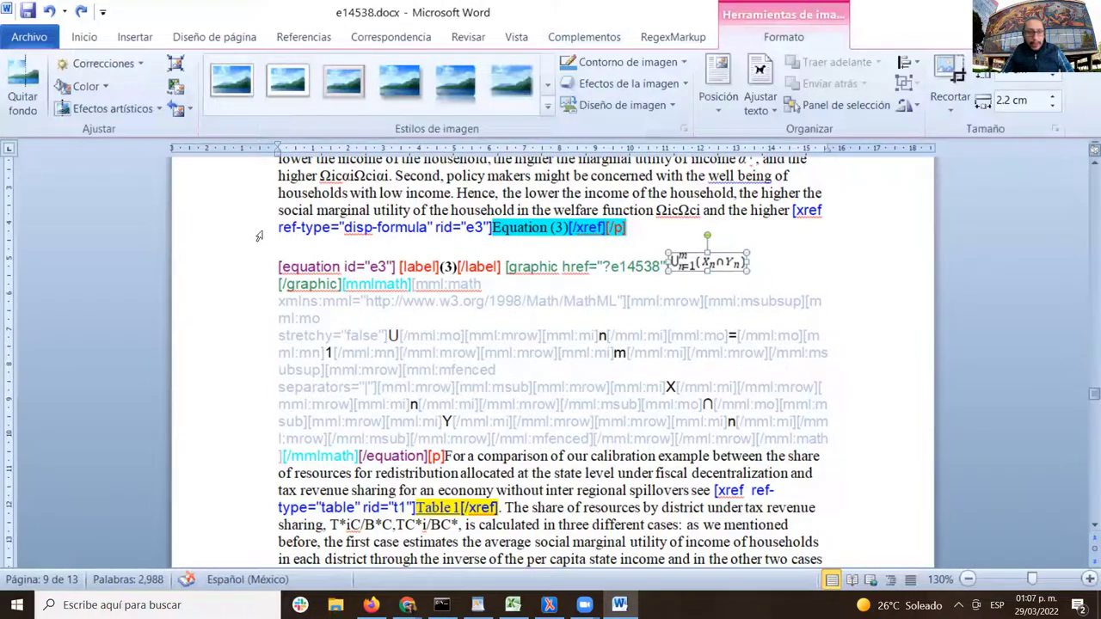
{"action": "left_click", "coordinate": [322, 285]}
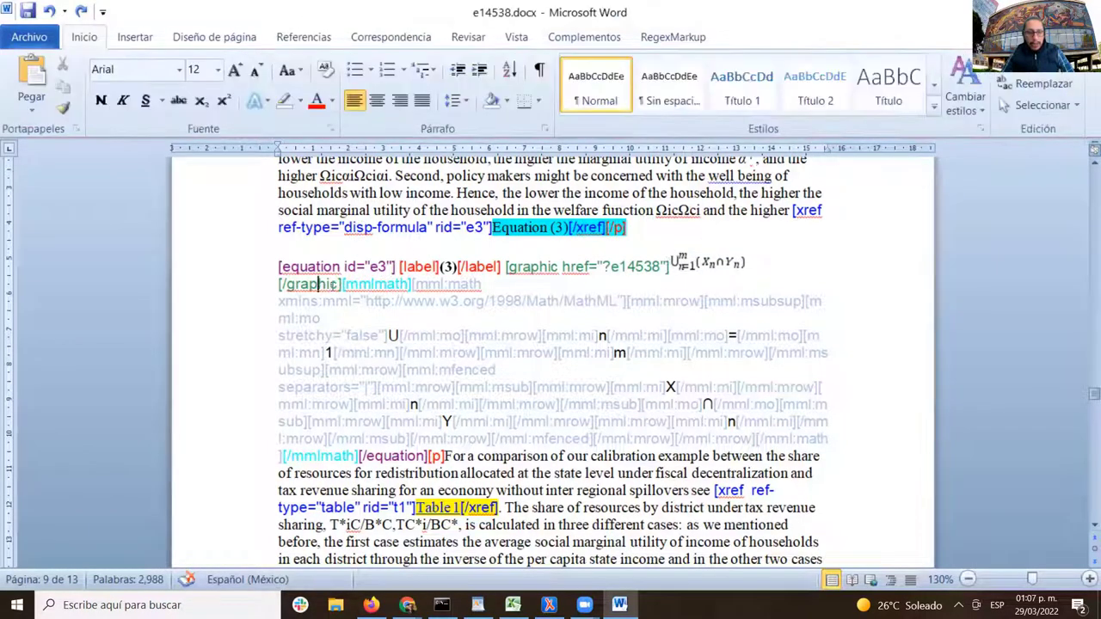
{"action": "left_click_drag", "start_coordinate": [343, 285], "coordinate": [363, 465]}
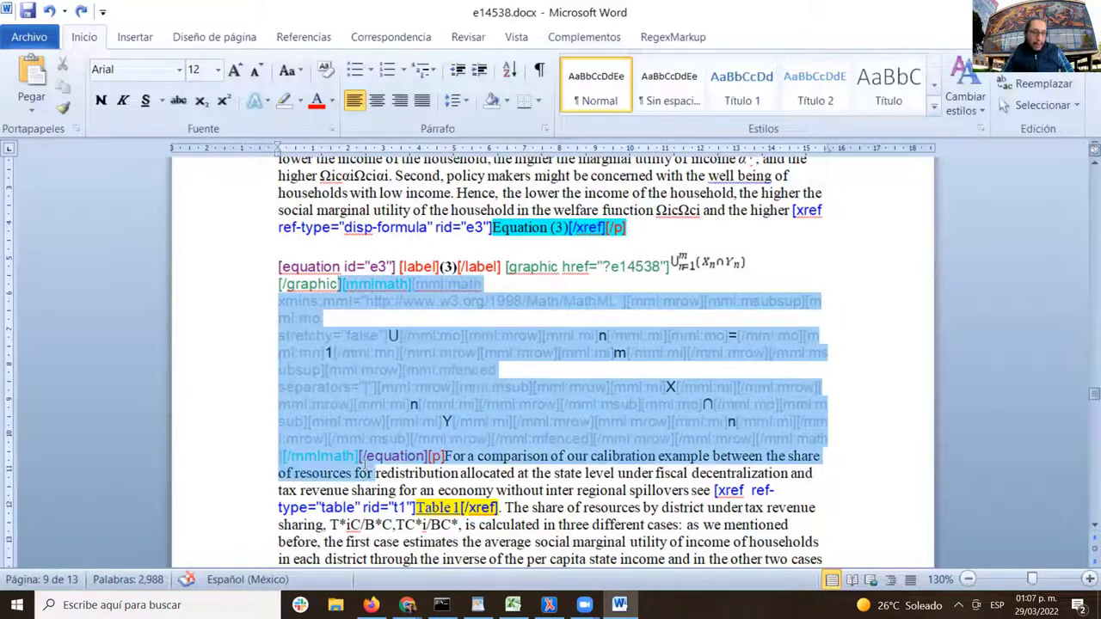
{"action": "left_click", "coordinate": [585, 37]}
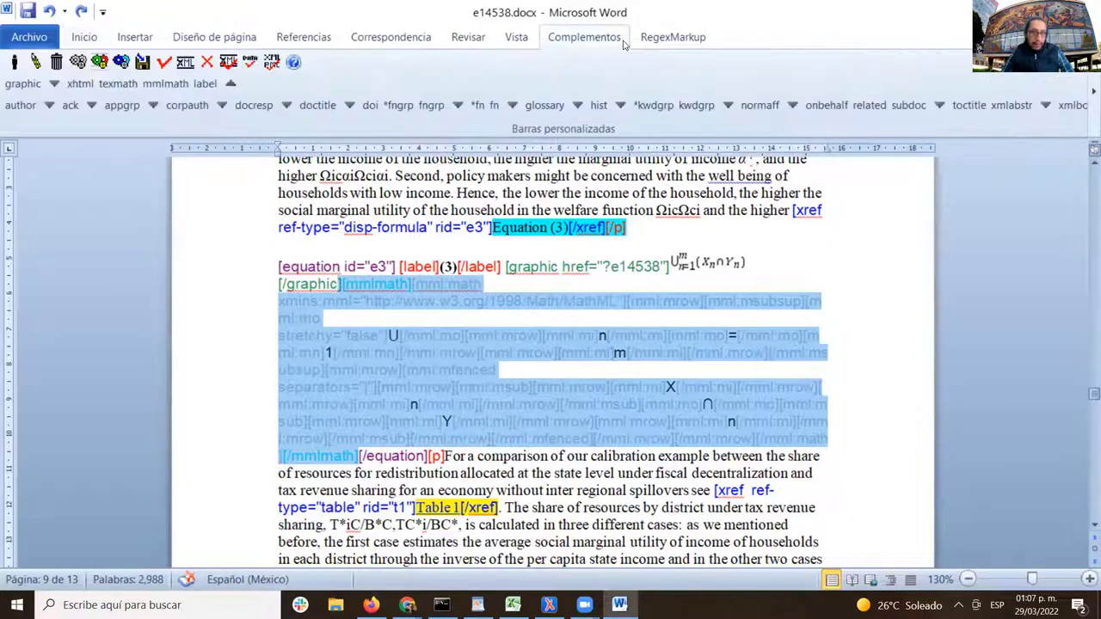
{"action": "left_click", "coordinate": [517, 310]}
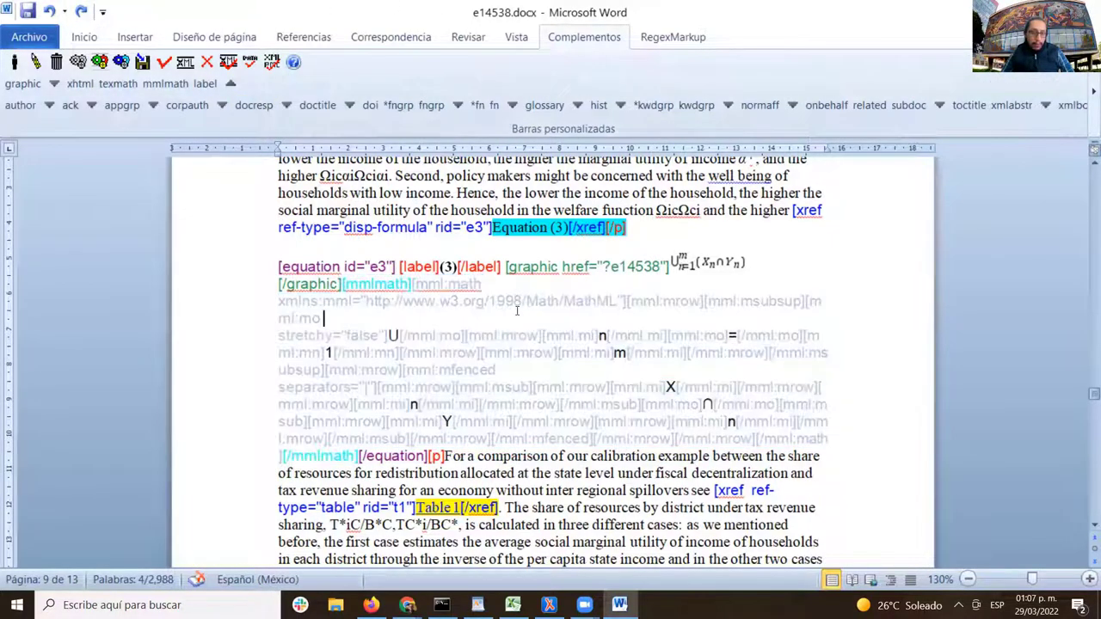
- Look through the paragraphs following numbered equation (3) for further equation citations
{"action": "scroll", "coordinate": [865, 292], "scroll_direction": "down", "scroll_amount": 4}
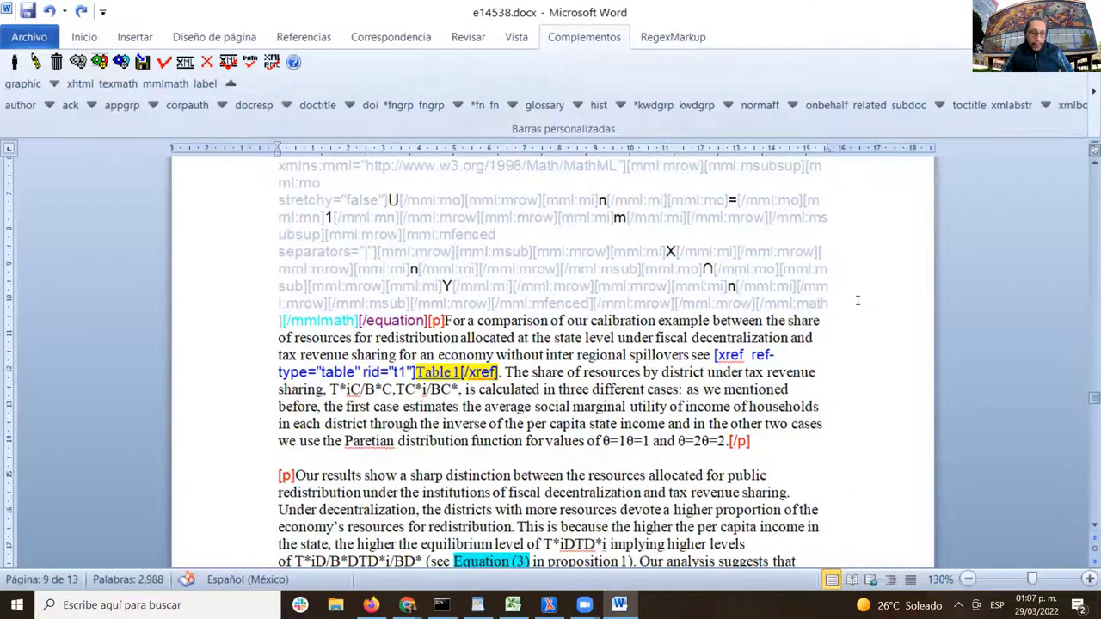
{"action": "scroll", "coordinate": [858, 300], "scroll_direction": "up", "scroll_amount": 6}
{"action": "scroll", "coordinate": [858, 301], "scroll_direction": "down", "scroll_amount": 10}
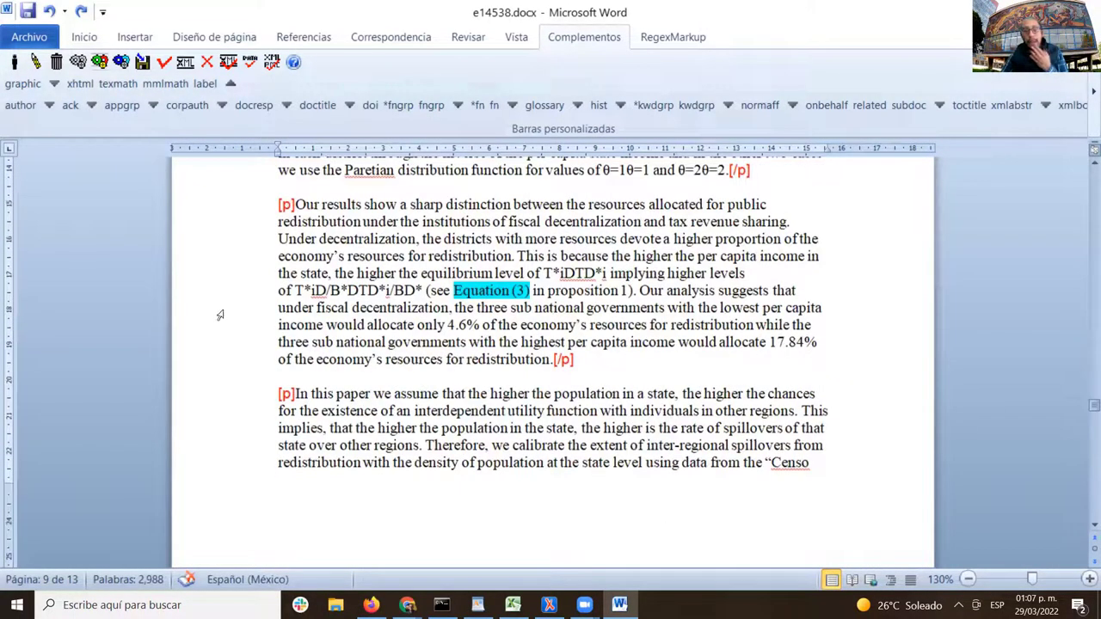
{"action": "scroll", "coordinate": [512, 308], "scroll_direction": "up", "scroll_amount": 4}
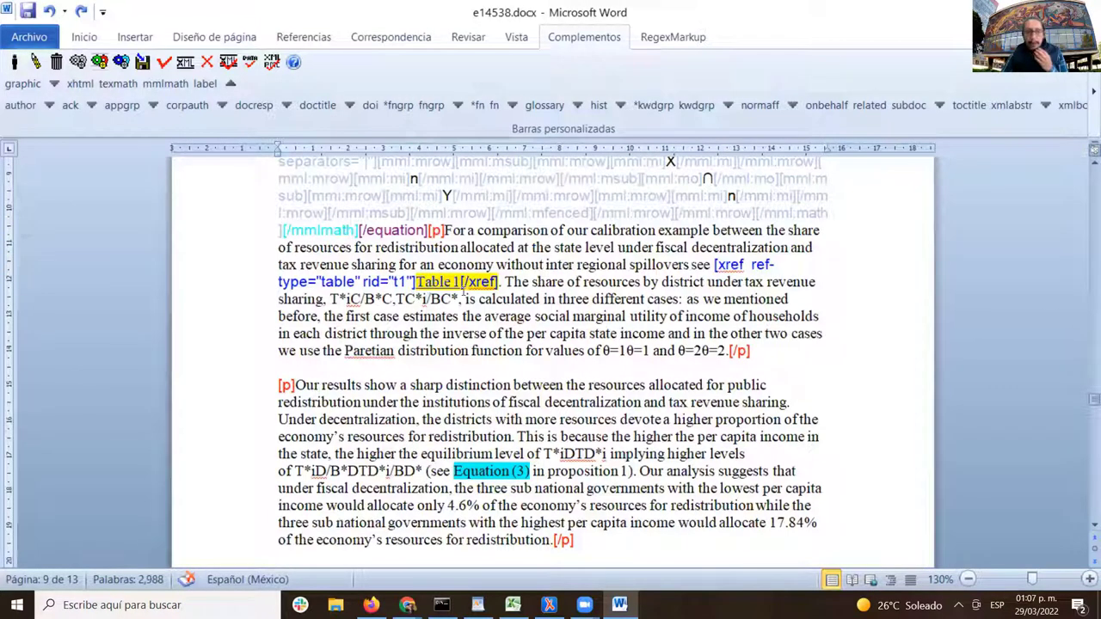
{"action": "scroll", "coordinate": [468, 353], "scroll_direction": "down", "scroll_amount": 3}
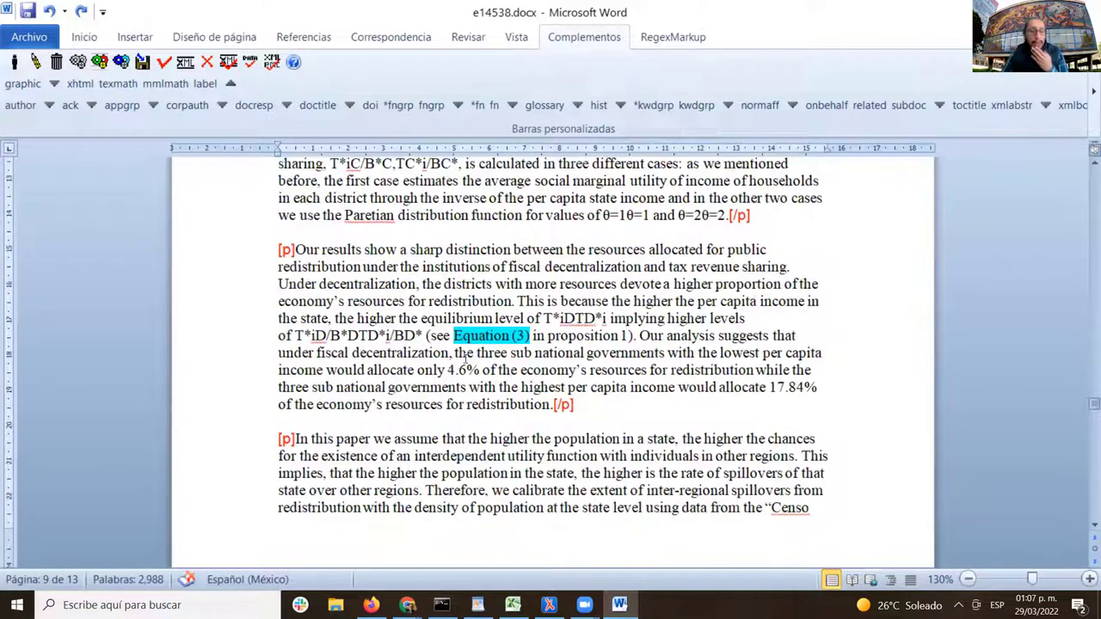
- Tag "Equation (3)" in the results paragraph as an xref with ref-type Fórmula and rid e3
{"action": "mouse_move", "coordinate": [455, 336]}
{"action": "left_mouse_down"}
{"action": "mouse_move", "coordinate": [551, 336]}
{"action": "mouse_move", "coordinate": [531, 336]}
{"action": "left_mouse_up"}
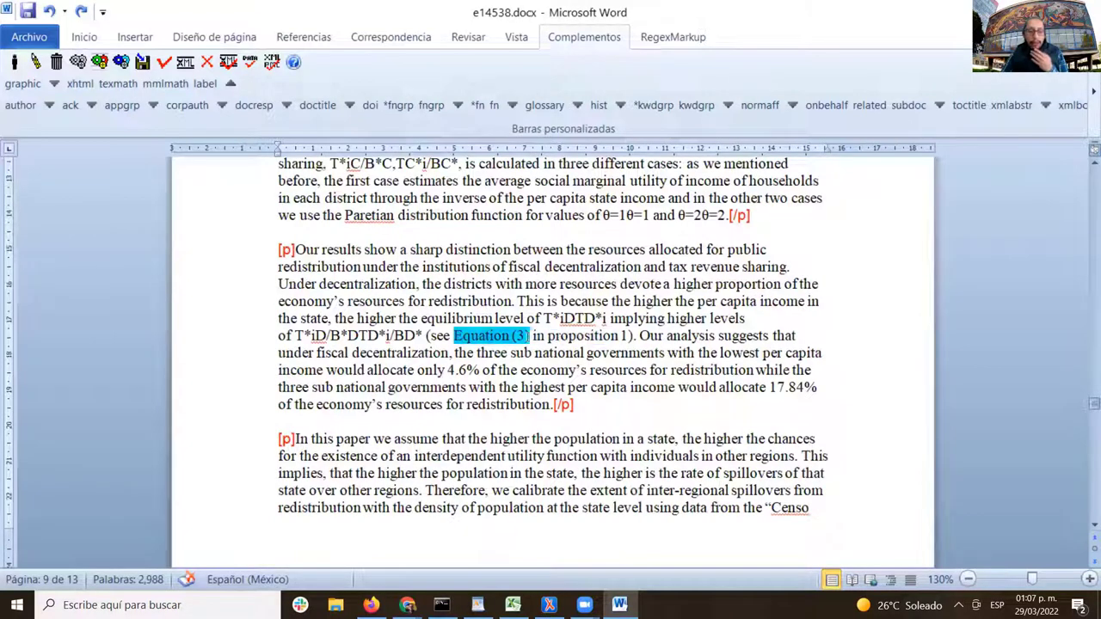
{"action": "left_click", "coordinate": [231, 83]}
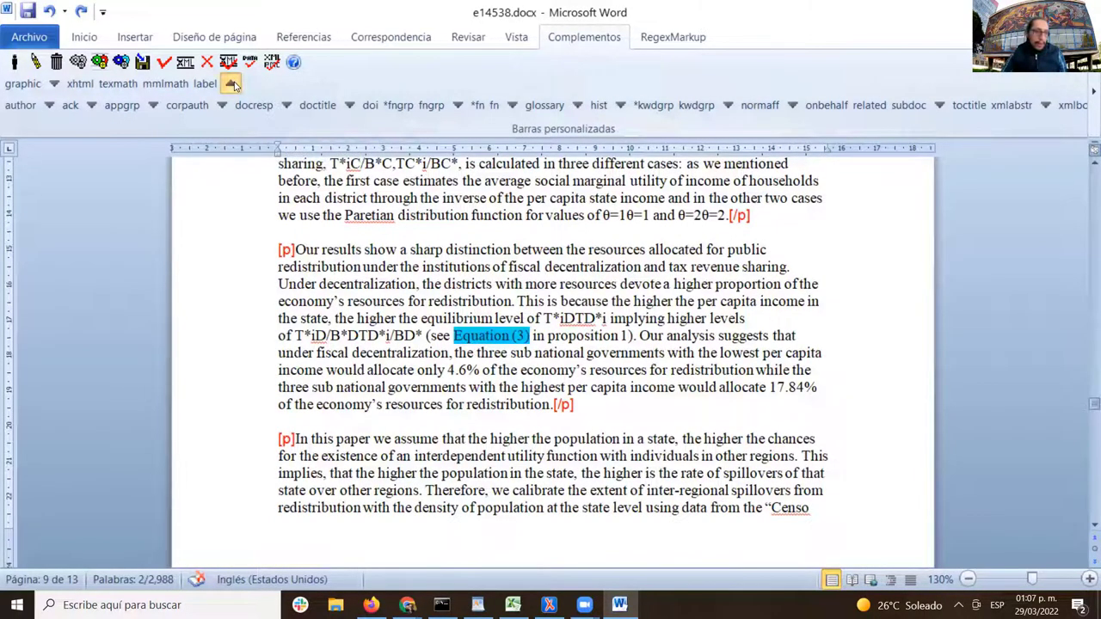
{"action": "left_click", "coordinate": [231, 83]}
{"action": "left_click", "coordinate": [231, 84]}
{"action": "left_click", "coordinate": [231, 83]}
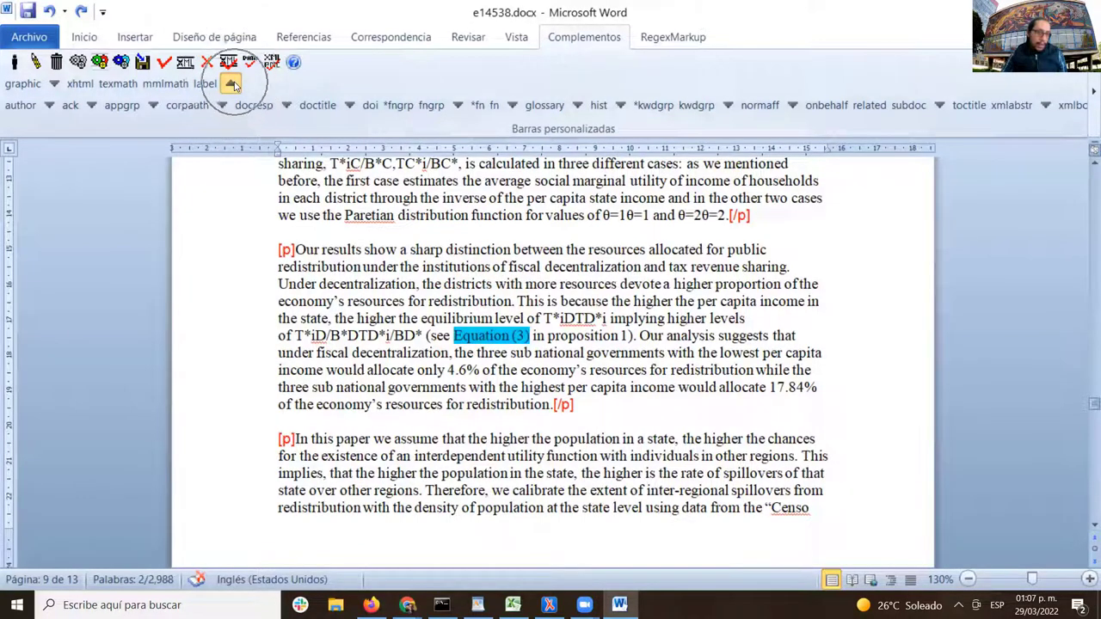
{"action": "left_click", "coordinate": [231, 84]}
{"action": "left_click", "coordinate": [231, 84]}
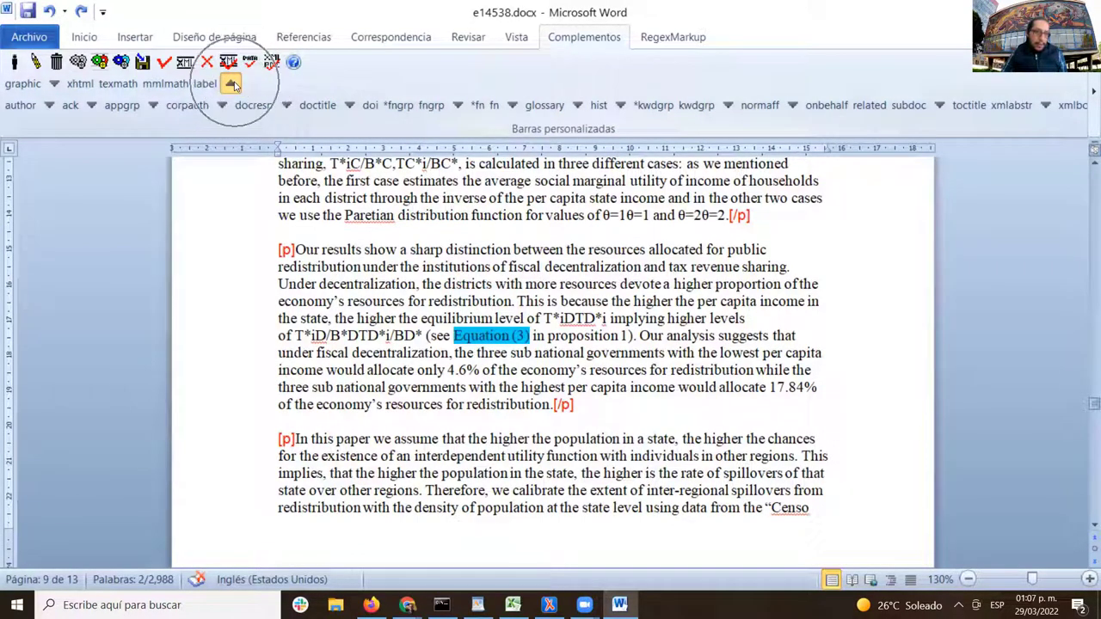
{"action": "left_click", "coordinate": [232, 84]}
{"action": "left_click", "coordinate": [231, 83]}
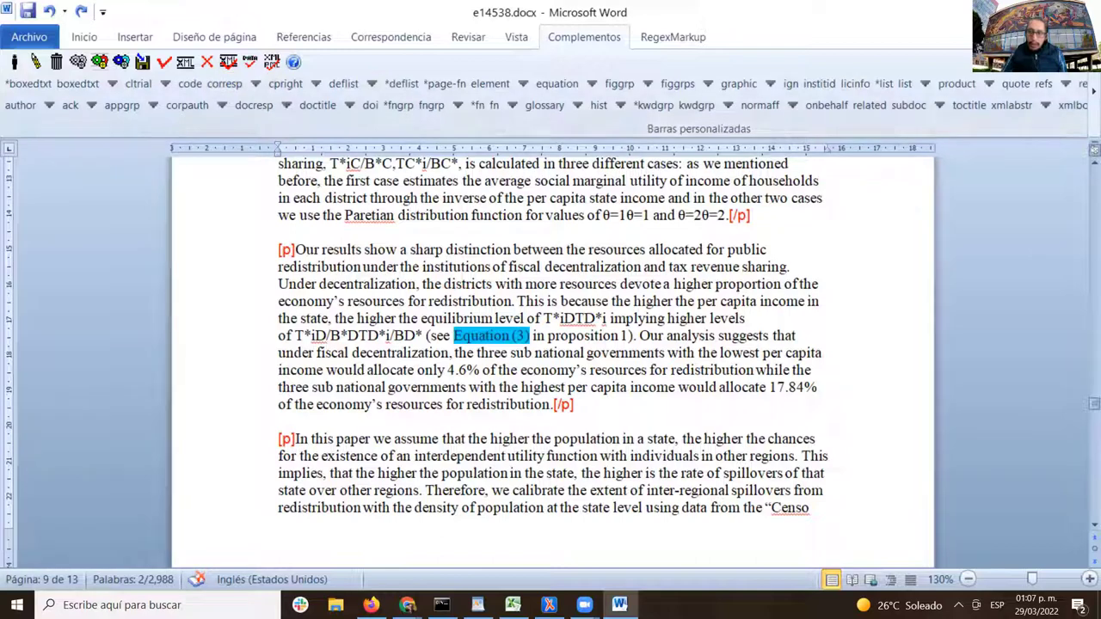
{"action": "left_click", "coordinate": [1094, 115]}
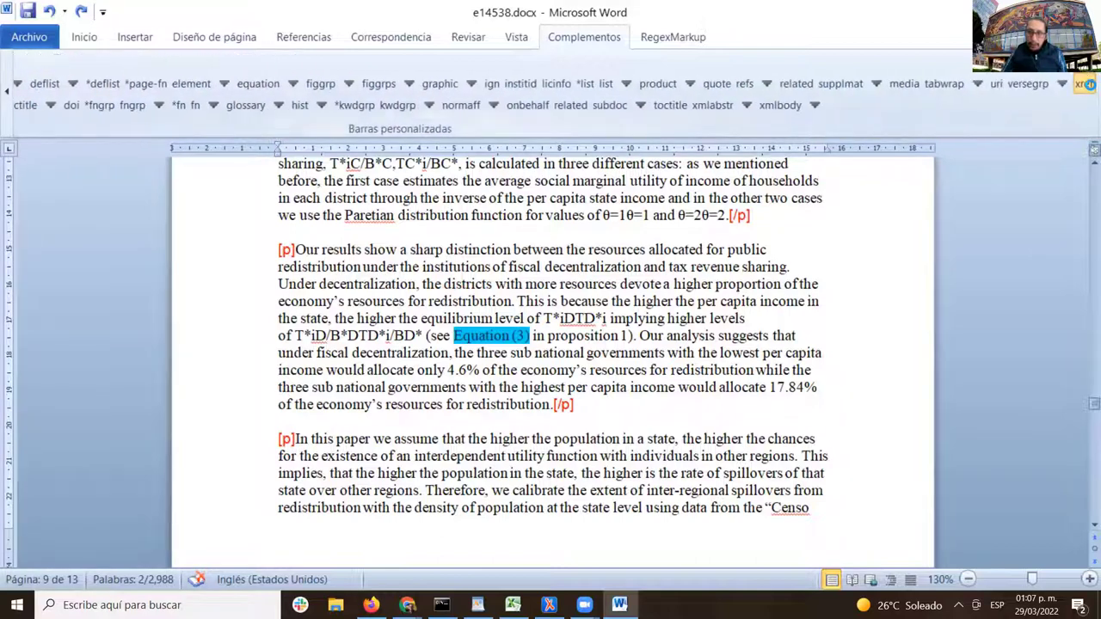
{"action": "left_click", "coordinate": [1084, 83]}
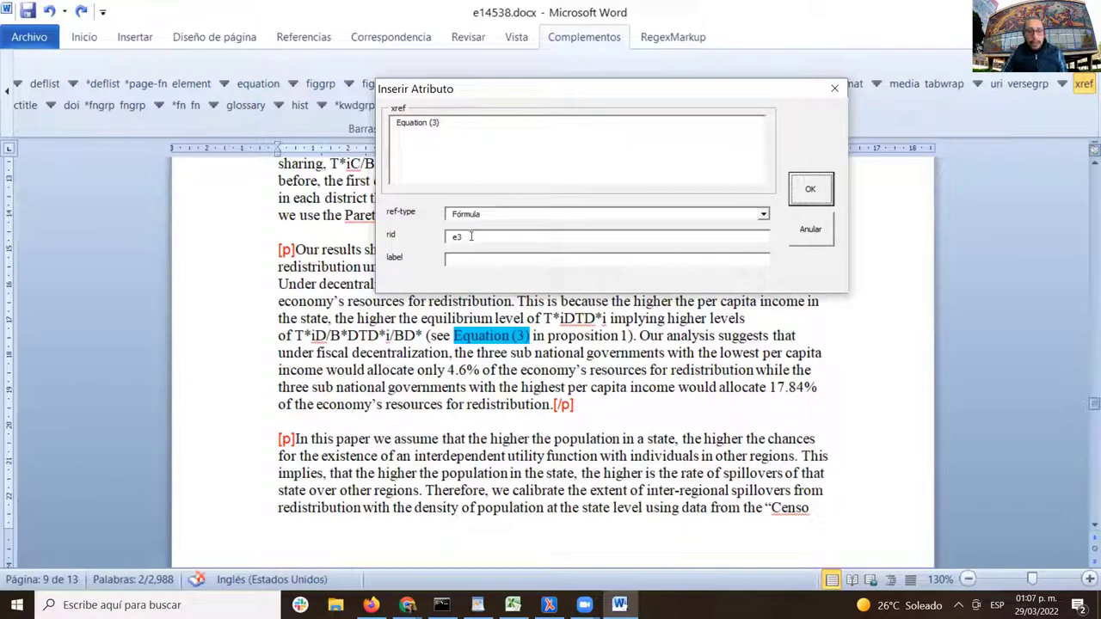
{"action": "left_click", "coordinate": [820, 191]}
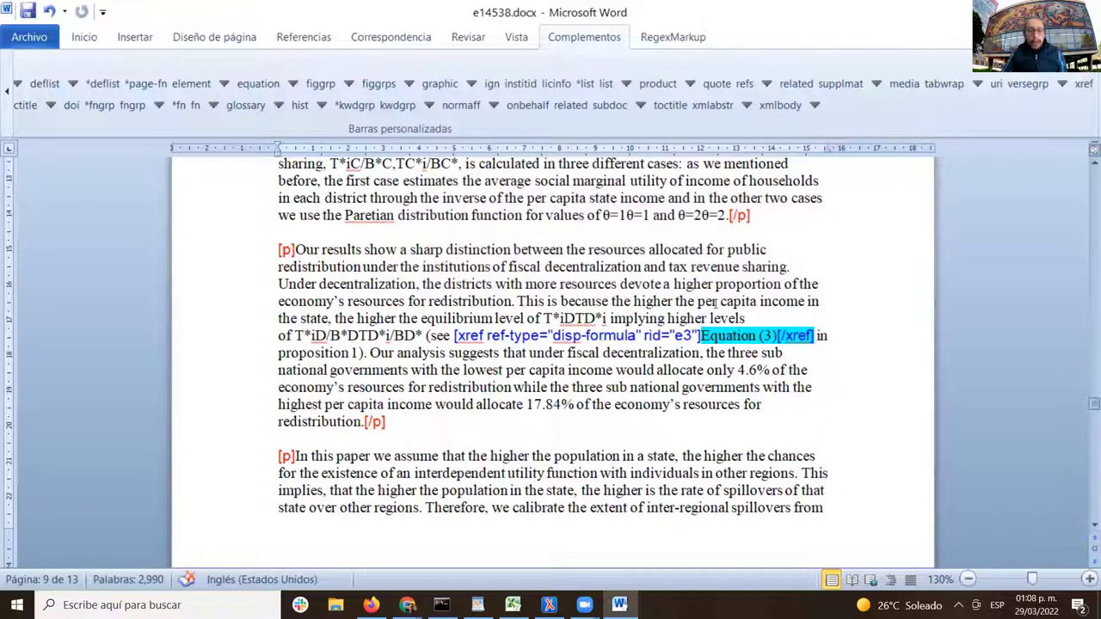
- Exit the SciELO markup session of the document with the Guardar y salir option
{"action": "scroll", "coordinate": [714, 302], "scroll_direction": "up", "scroll_amount": 3}
{"action": "scroll", "coordinate": [712, 297], "scroll_direction": "down", "scroll_amount": 15}
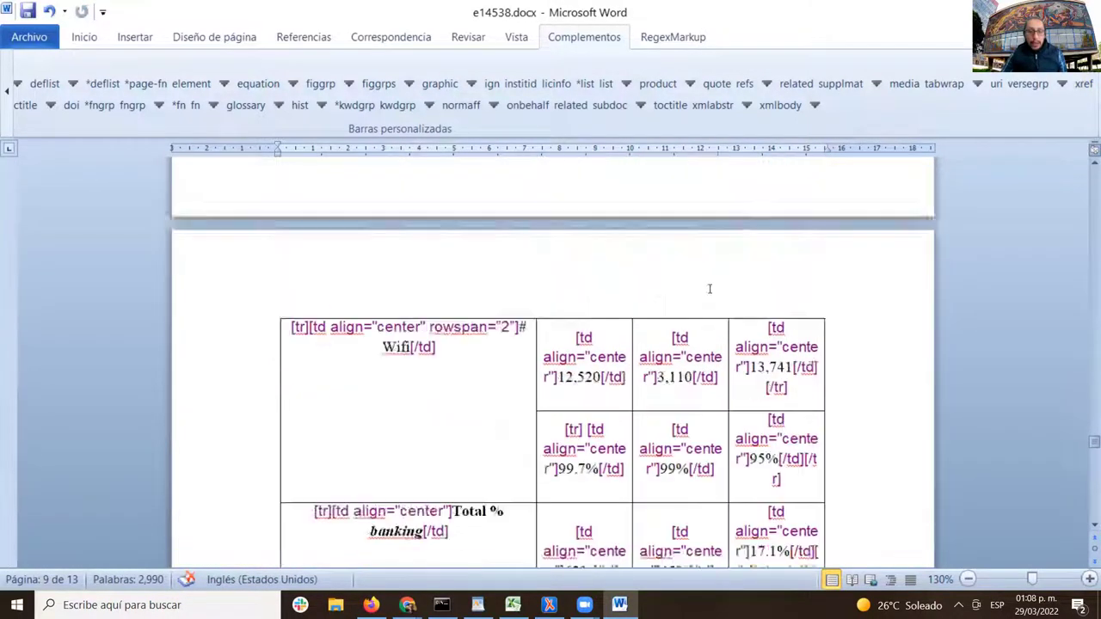
{"action": "scroll", "coordinate": [710, 289], "scroll_direction": "down", "scroll_amount": 20}
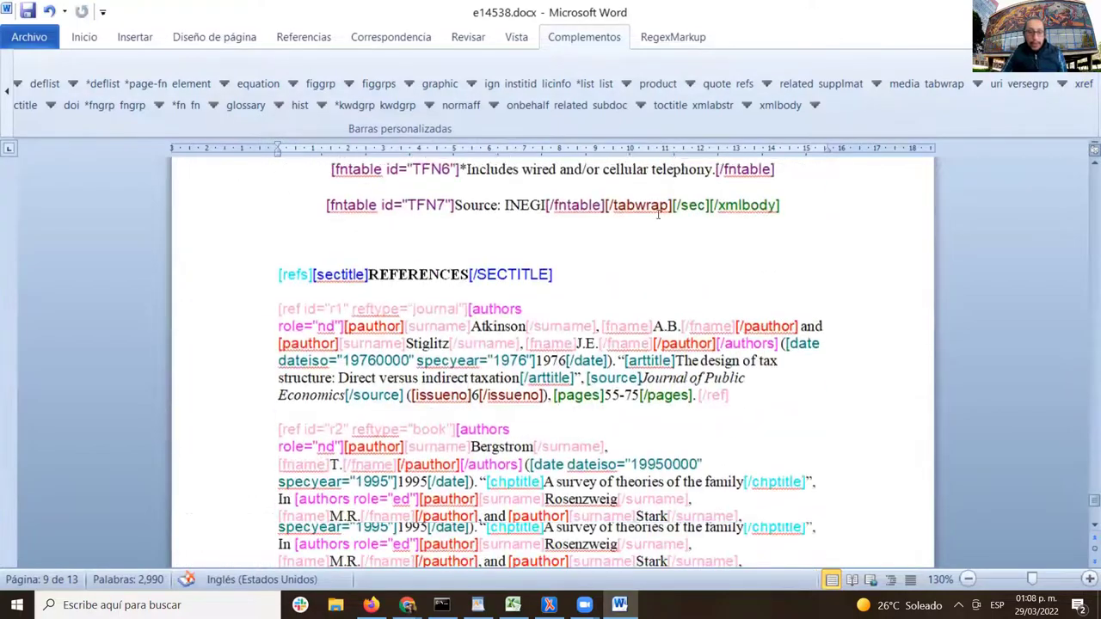
{"action": "scroll", "coordinate": [658, 214], "scroll_direction": "down", "scroll_amount": 20}
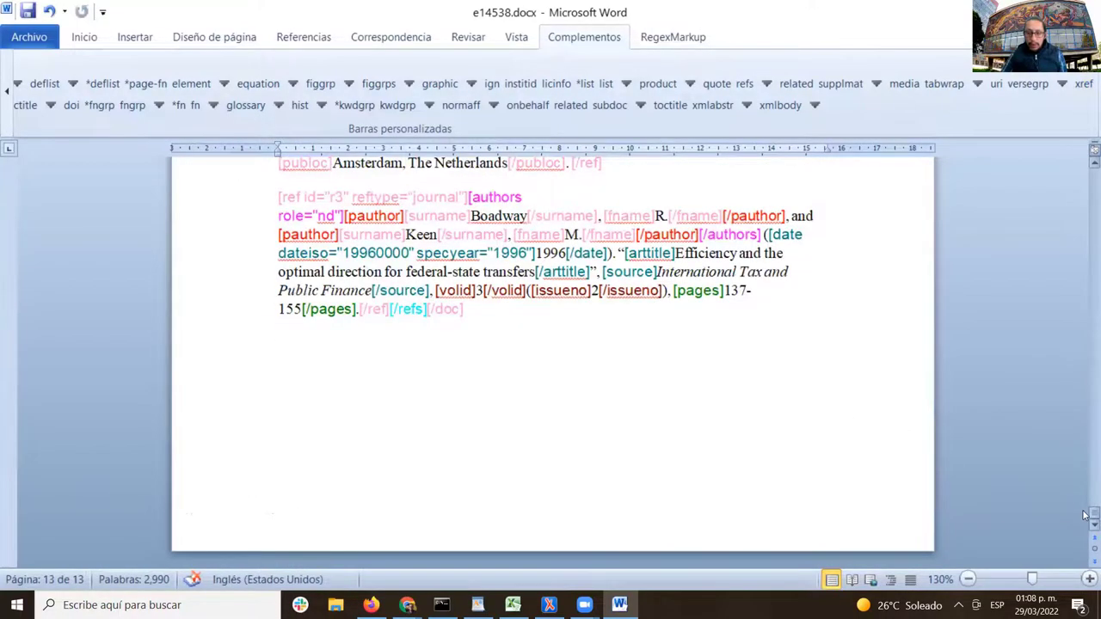
{"action": "left_click_drag", "start_coordinate": [1095, 513], "coordinate": [1060, 173]}
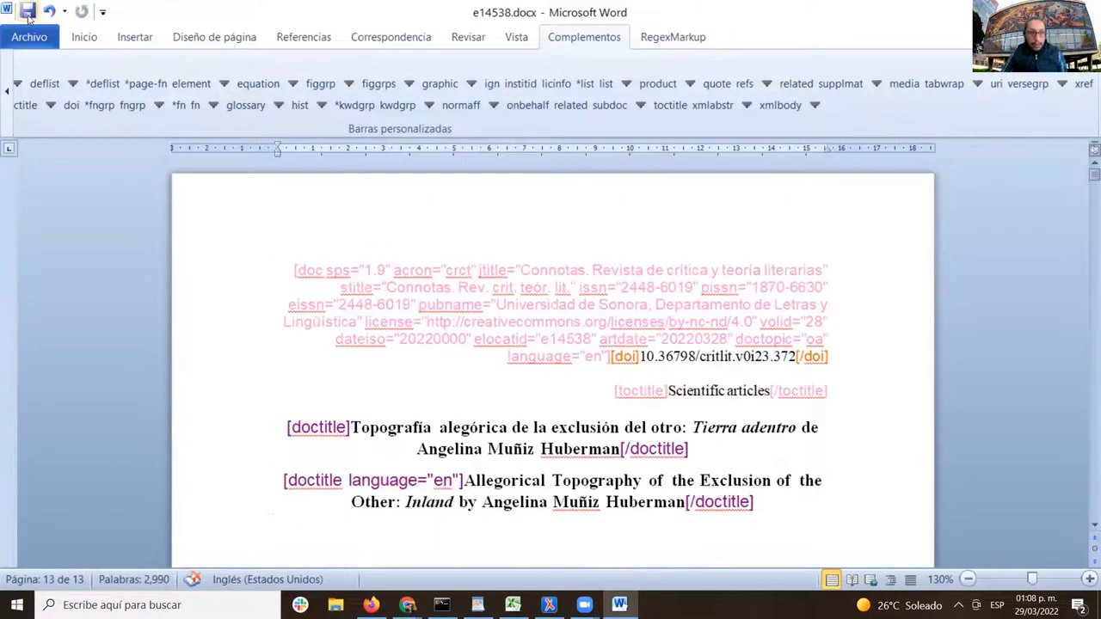
{"action": "left_click", "coordinate": [9, 83]}
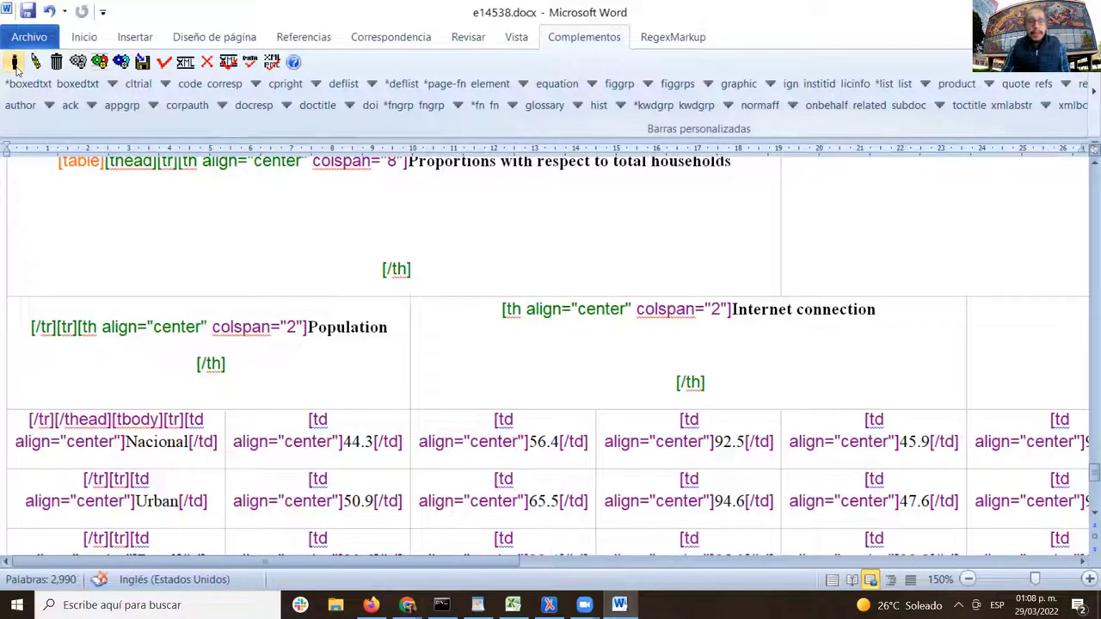
{"action": "left_click", "coordinate": [15, 64]}
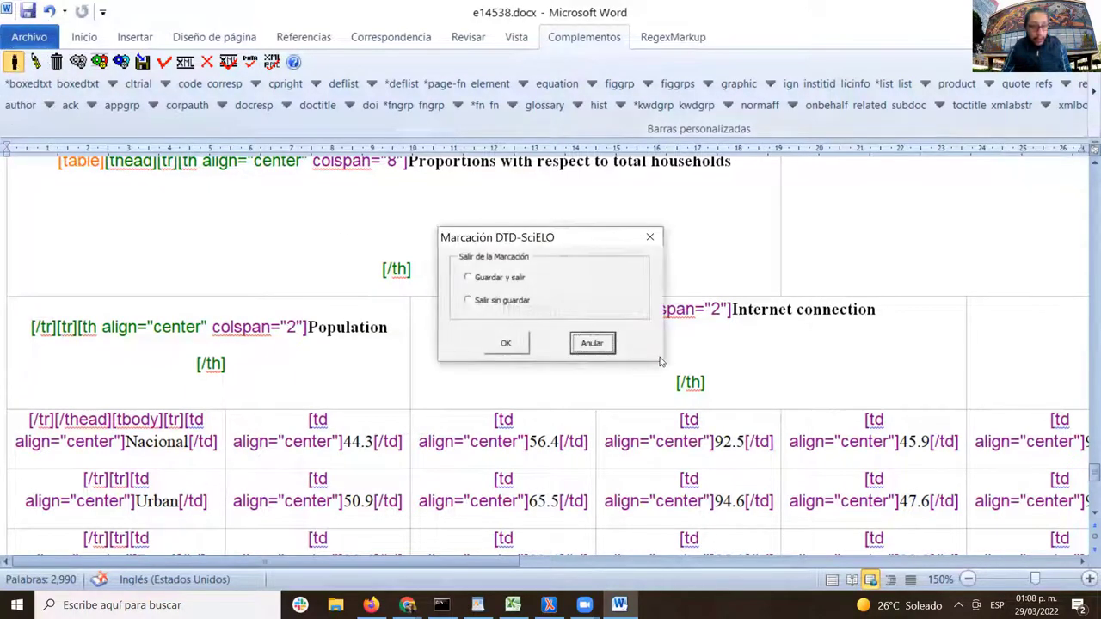
{"action": "left_click", "coordinate": [492, 278]}
{"action": "left_click", "coordinate": [507, 344]}
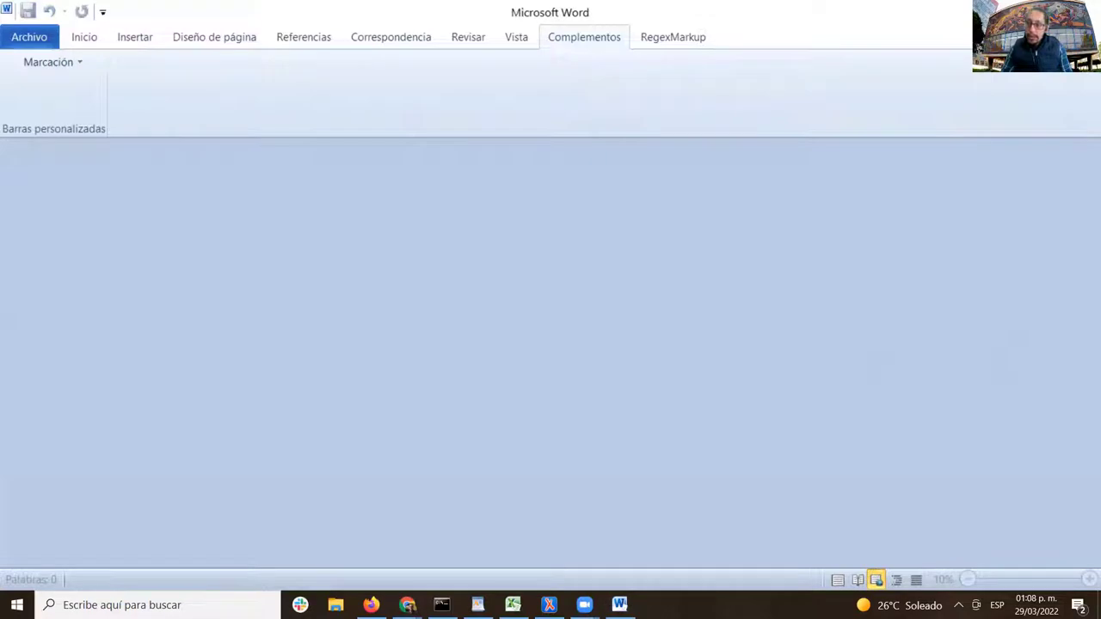
- Switch to Chrome and look over the YouTube page of the video "Marcación y edición XML- HTML de tablas codificadas"
{"action": "left_click", "coordinate": [620, 605]}
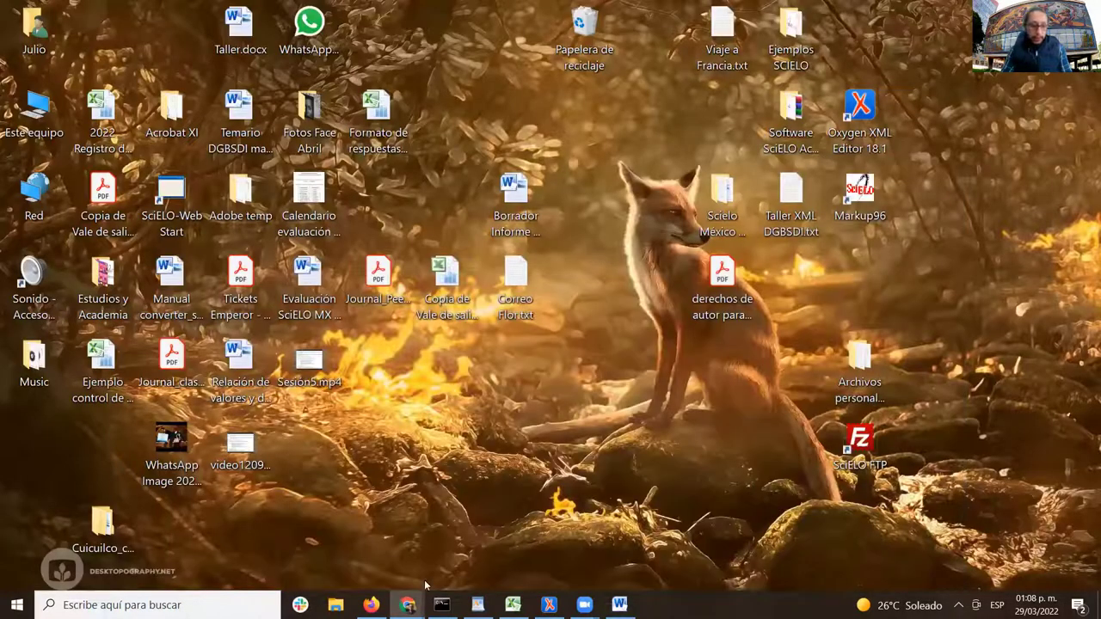
{"action": "mouse_move", "coordinate": [371, 605]}
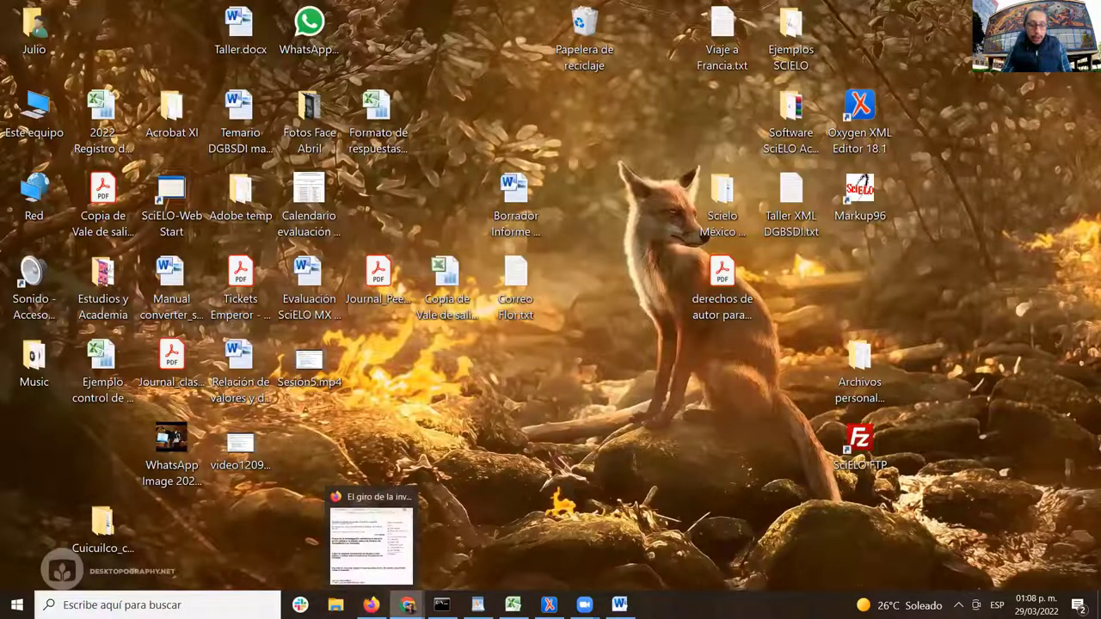
{"action": "mouse_move", "coordinate": [407, 605]}
{"action": "left_click", "coordinate": [489, 556]}
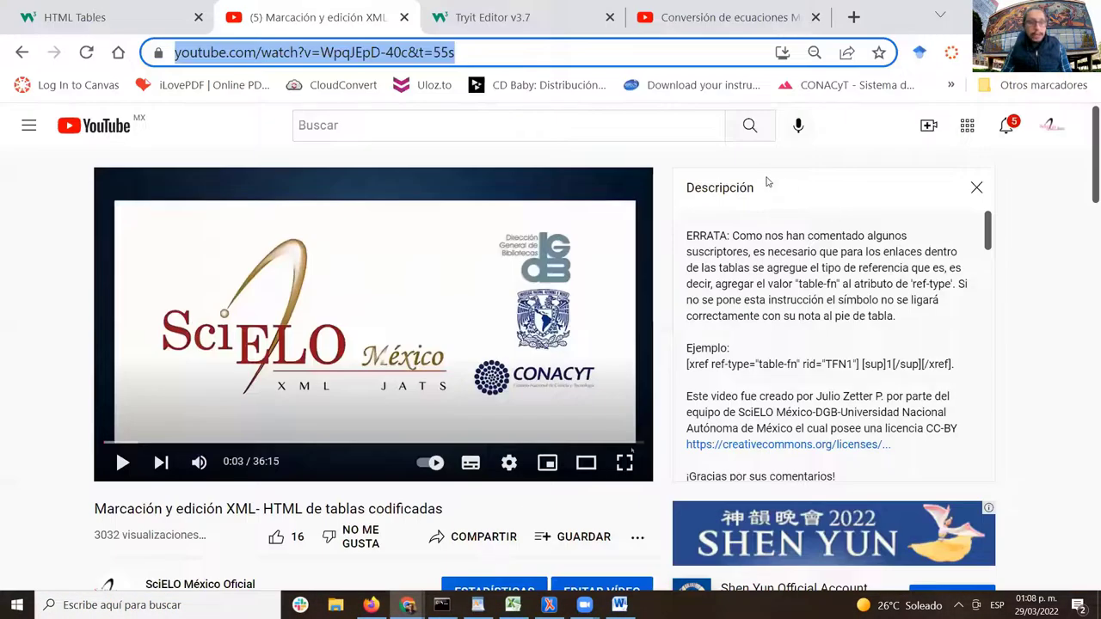
{"action": "left_click", "coordinate": [846, 156]}
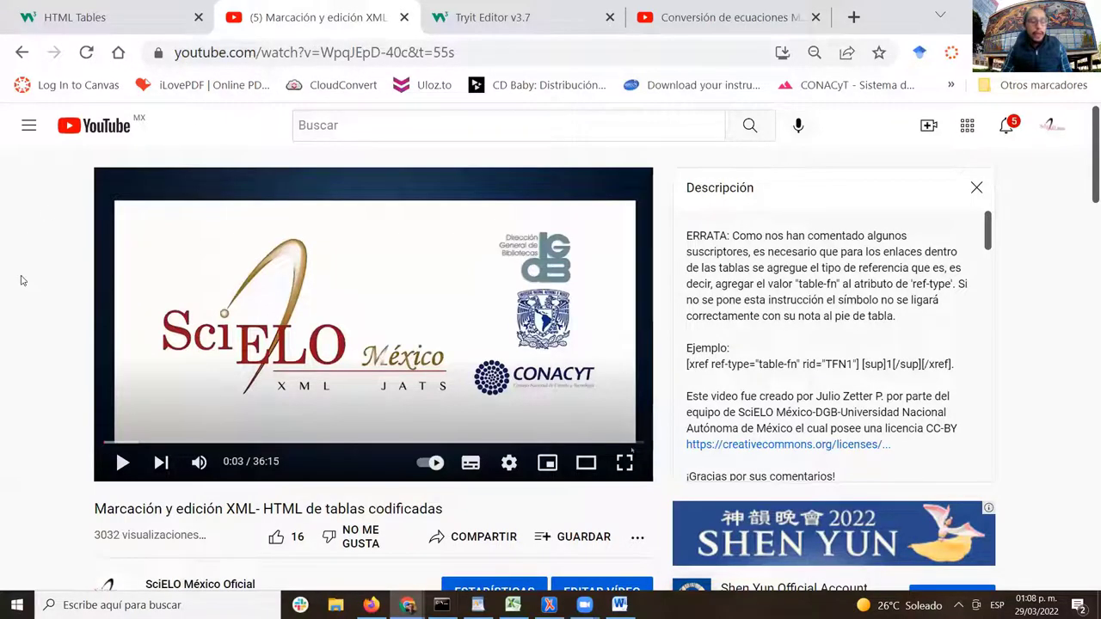
{"action": "scroll", "coordinate": [20, 278], "scroll_direction": "down", "scroll_amount": 1}
{"action": "scroll", "coordinate": [13, 284], "scroll_direction": "up", "scroll_amount": 1}
{"action": "scroll", "coordinate": [14, 281], "scroll_direction": "down", "scroll_amount": 2}
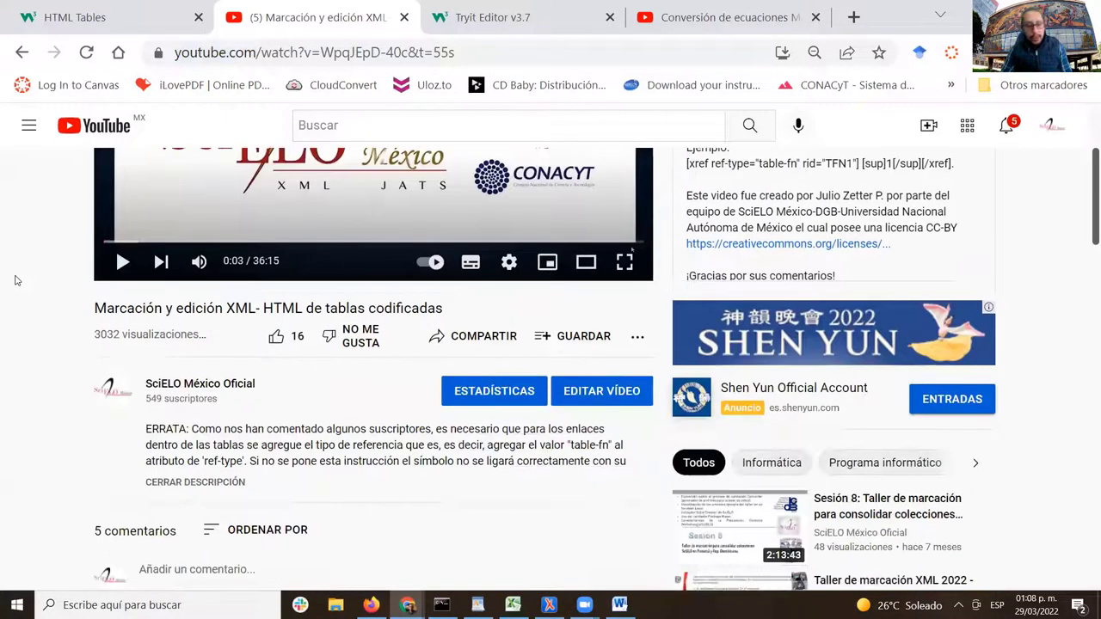
{"action": "scroll", "coordinate": [15, 281], "scroll_direction": "up", "scroll_amount": 2}
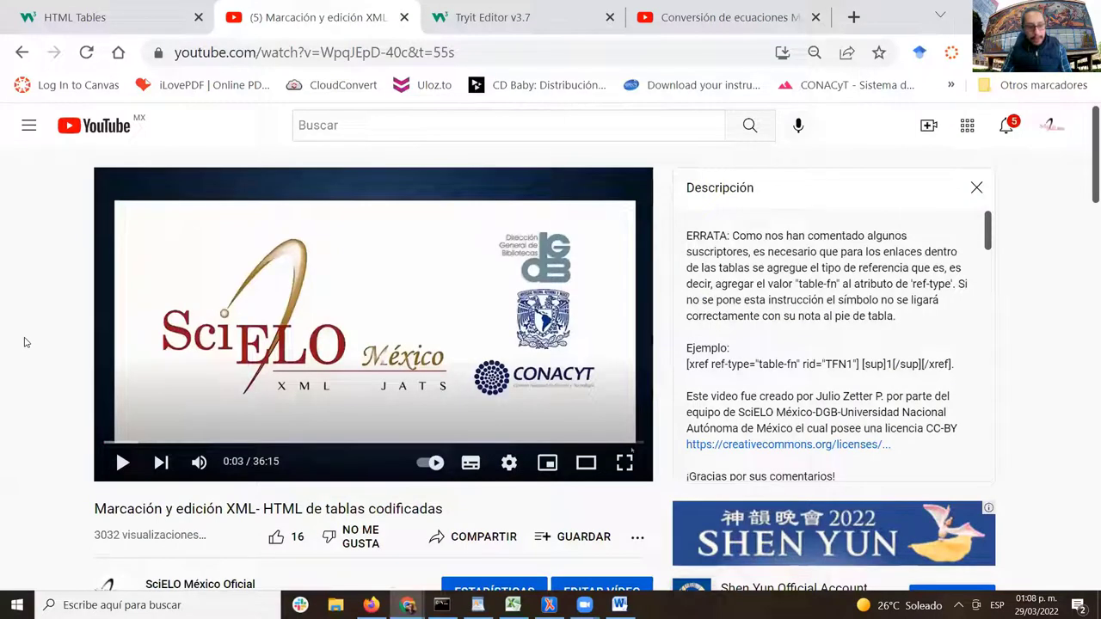
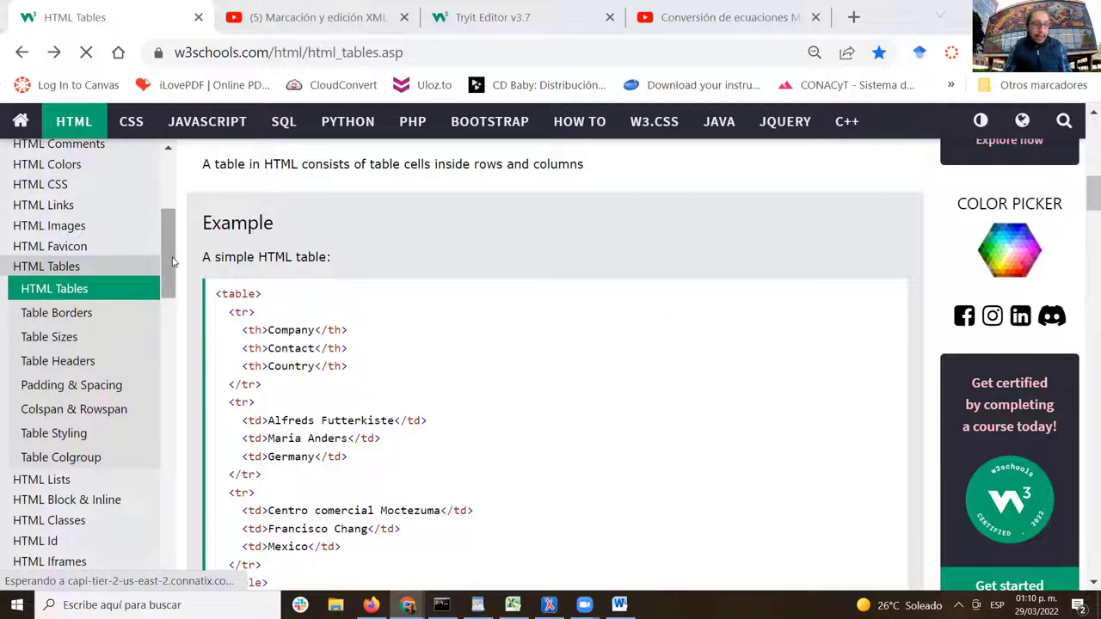
- Examine the W3Schools HTML Tables page, including the Define an HTML Table example and the Table Cells section
{"action": "left_click_drag", "start_coordinate": [172, 262], "coordinate": [175, 225]}
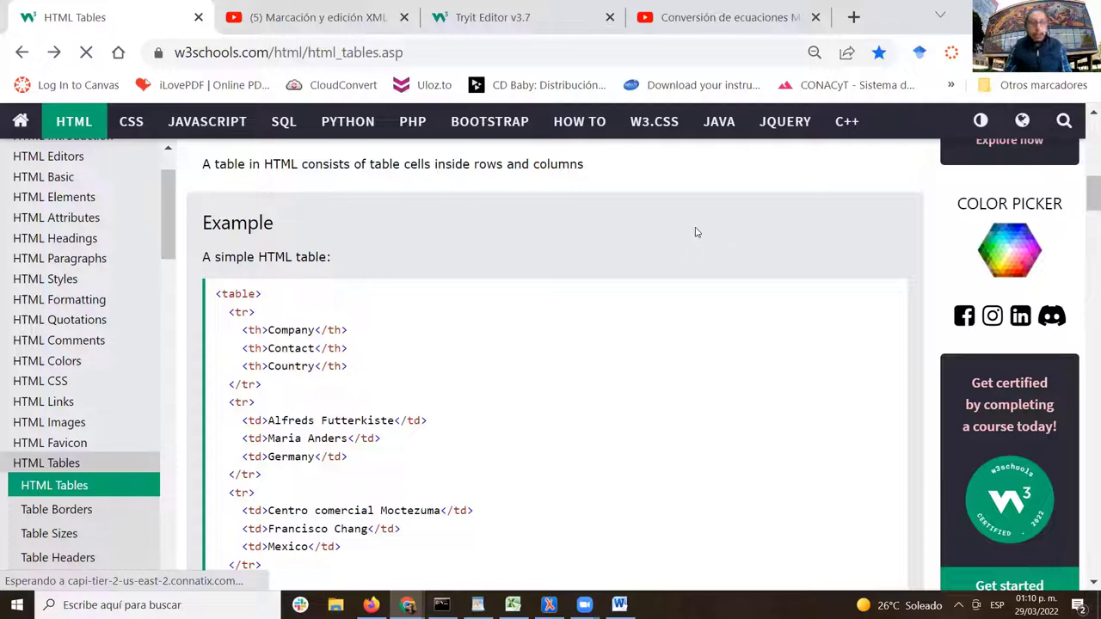
{"action": "scroll", "coordinate": [696, 232], "scroll_direction": "down", "scroll_amount": 1}
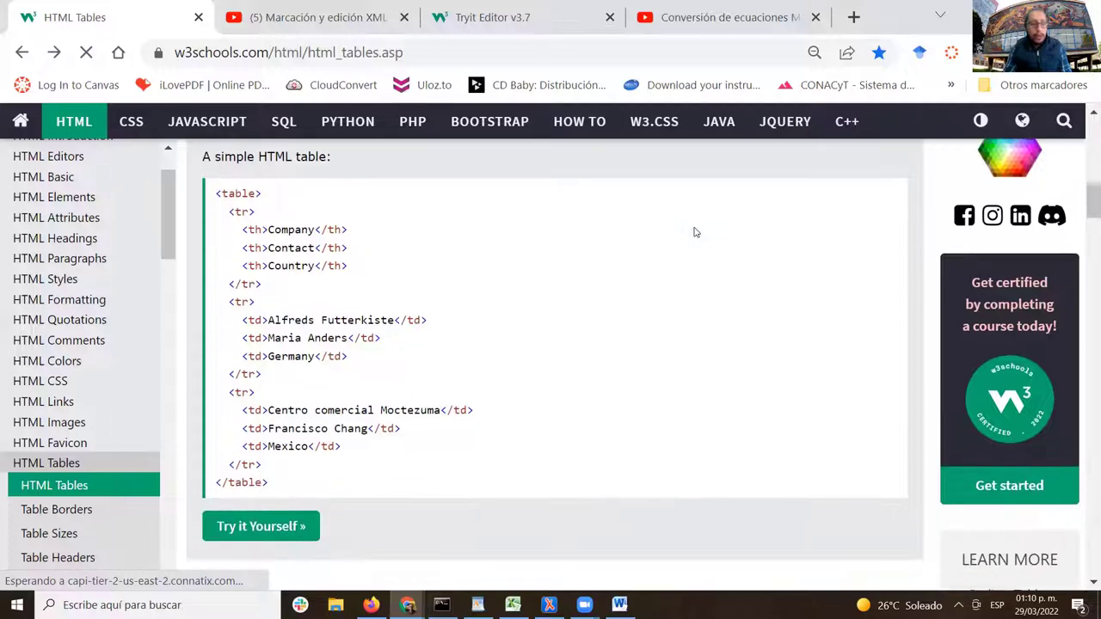
{"action": "scroll", "coordinate": [688, 227], "scroll_direction": "up", "scroll_amount": 3}
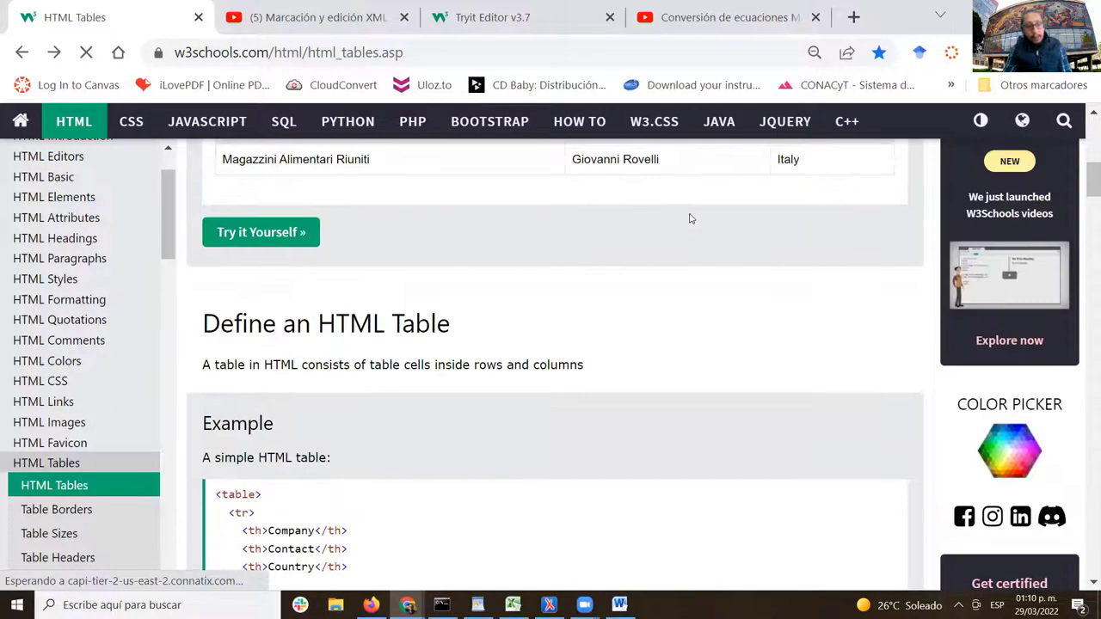
{"action": "left_click_drag", "start_coordinate": [205, 324], "coordinate": [456, 325]}
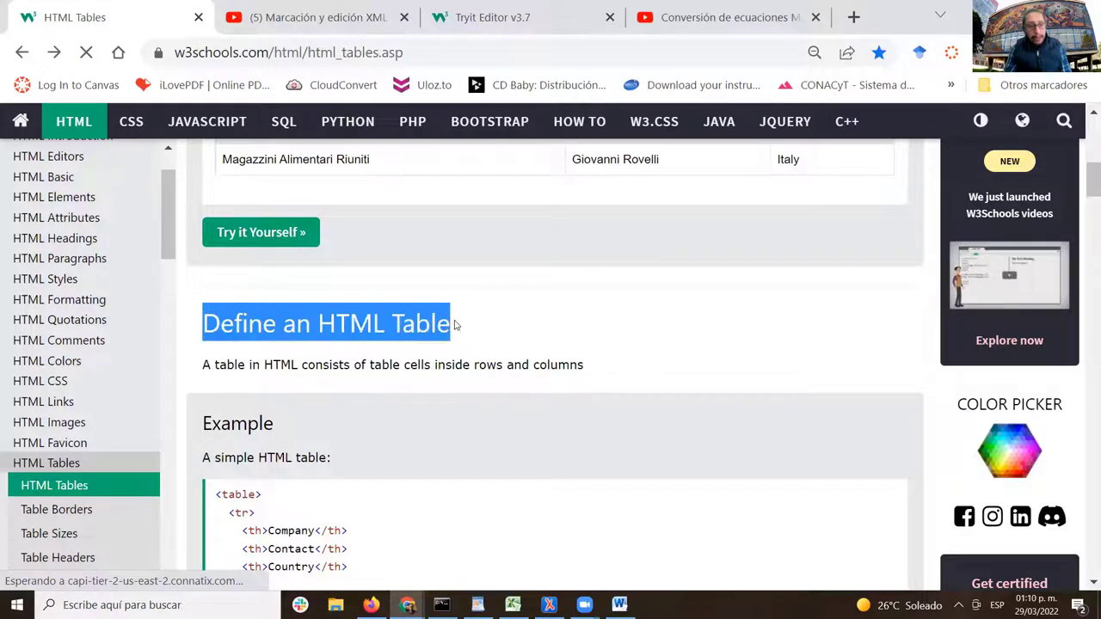
{"action": "scroll", "coordinate": [650, 301], "scroll_direction": "down", "scroll_amount": 2}
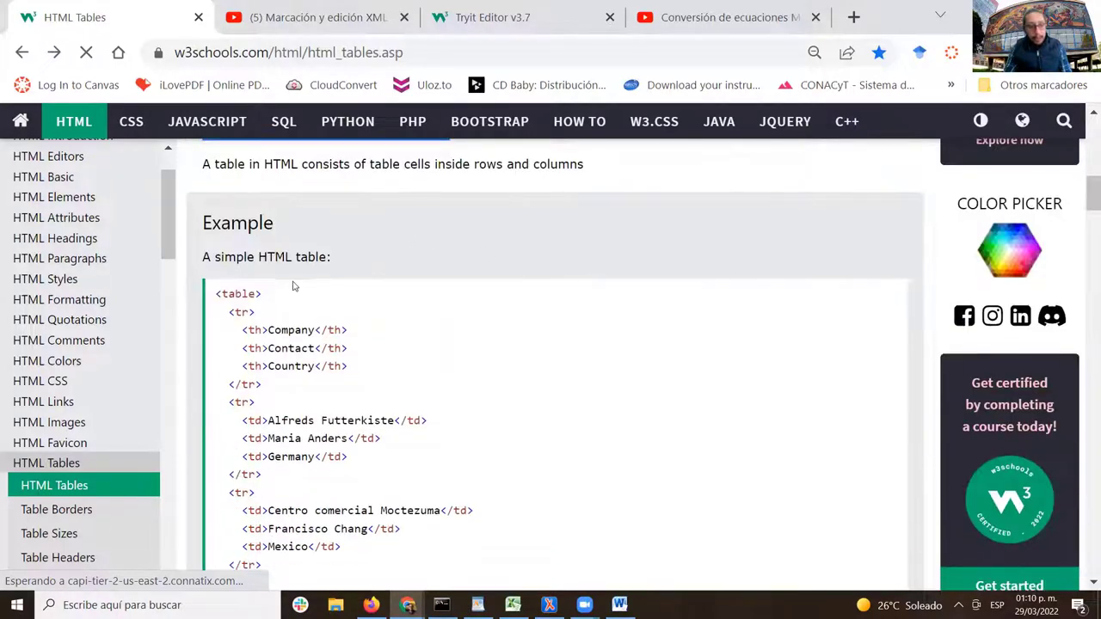
{"action": "scroll", "coordinate": [353, 283], "scroll_direction": "down", "scroll_amount": 9}
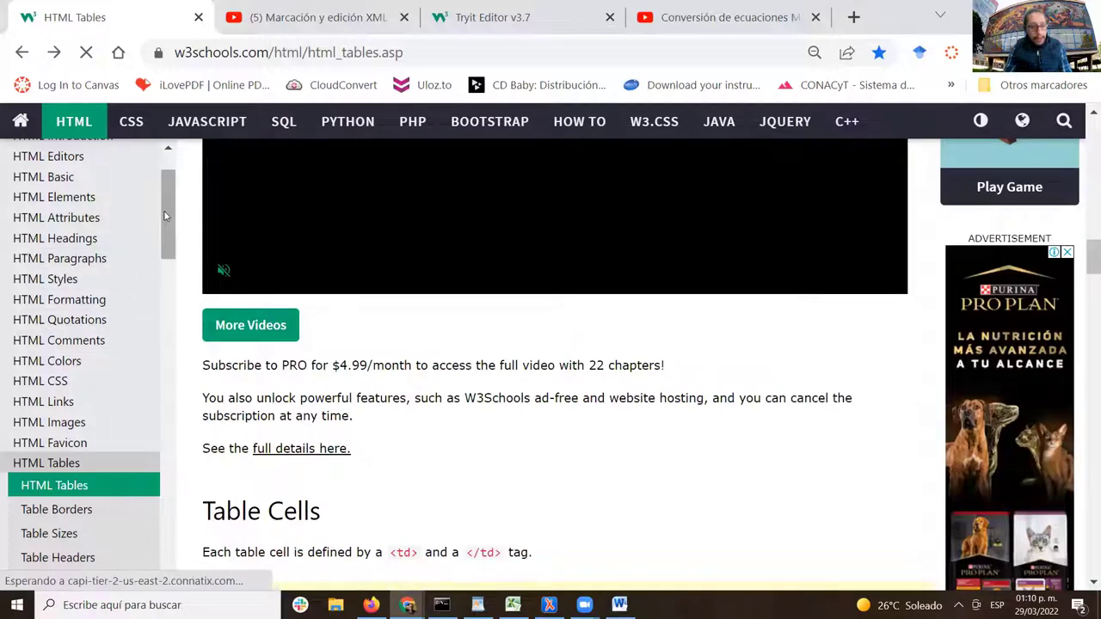
{"action": "scroll", "coordinate": [678, 394], "scroll_direction": "down", "scroll_amount": 6}
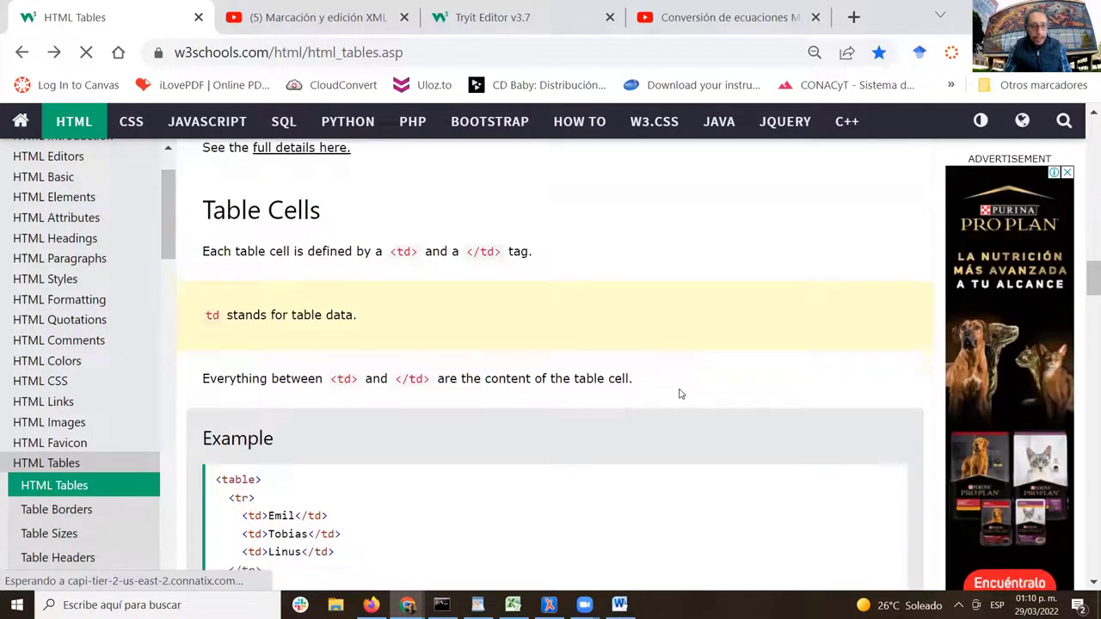
{"action": "scroll", "coordinate": [678, 396], "scroll_direction": "down", "scroll_amount": 5}
{"action": "scroll", "coordinate": [671, 405], "scroll_direction": "up", "scroll_amount": 15}
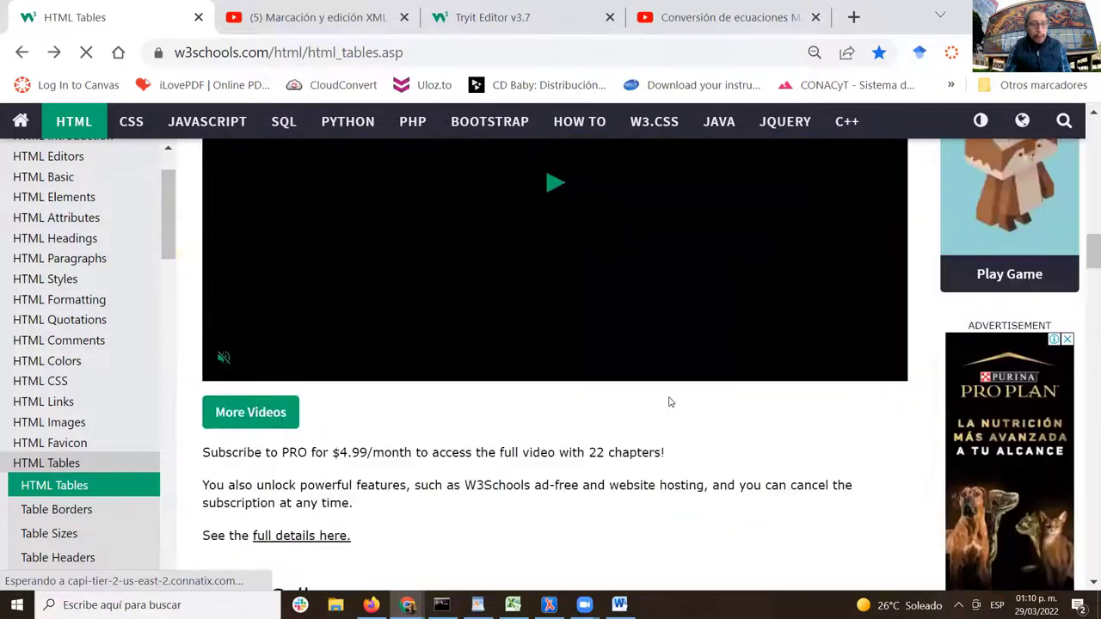
{"action": "scroll", "coordinate": [651, 405], "scroll_direction": "up", "scroll_amount": 10}
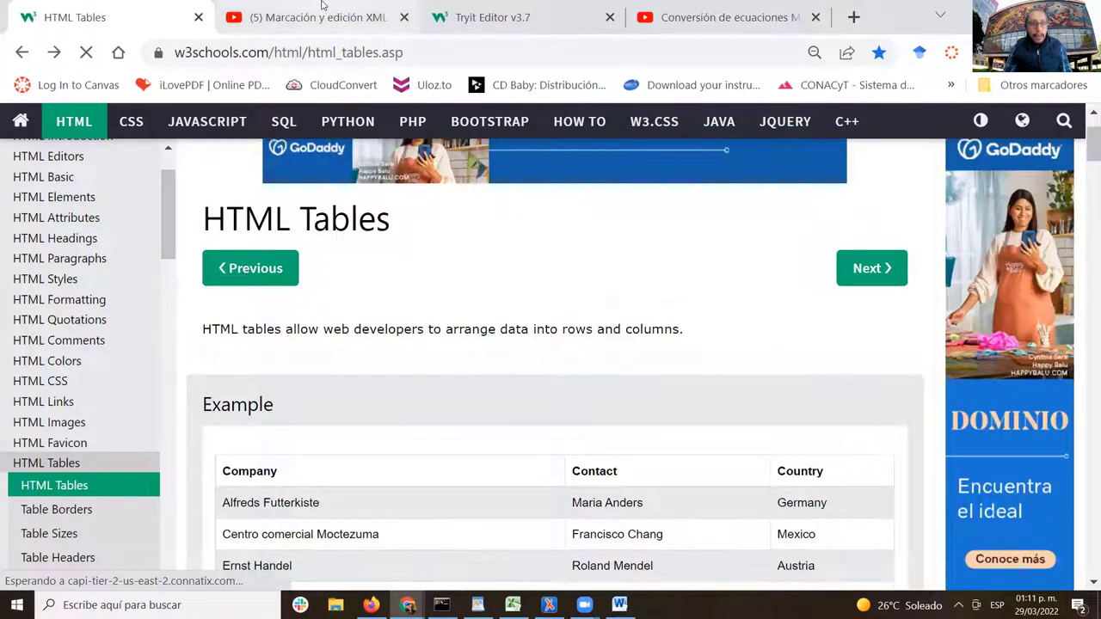
- Show the coded table example in the Tryit Editor and highlight its code from the table tag to the first header row
{"action": "left_click", "coordinate": [321, 18]}
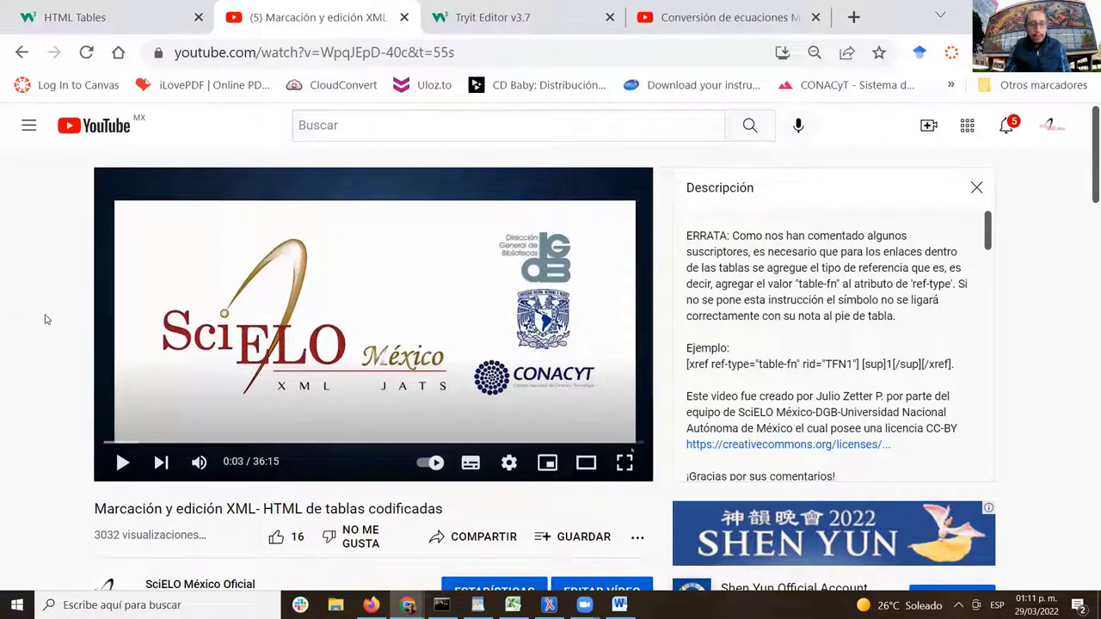
{"action": "left_click", "coordinate": [138, 16]}
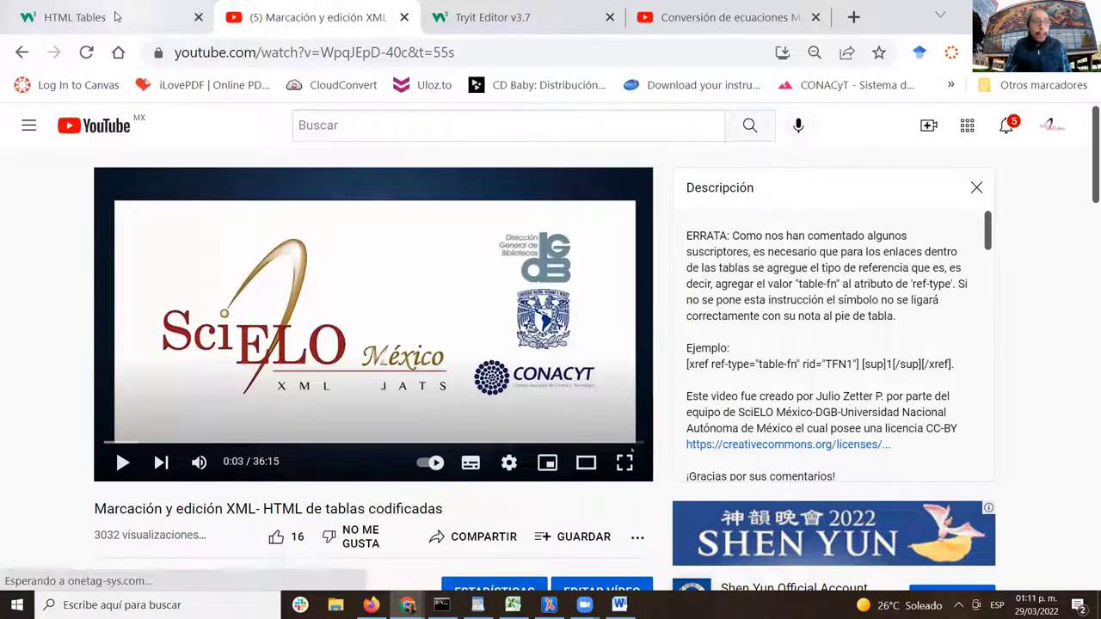
{"action": "left_click", "coordinate": [531, 24]}
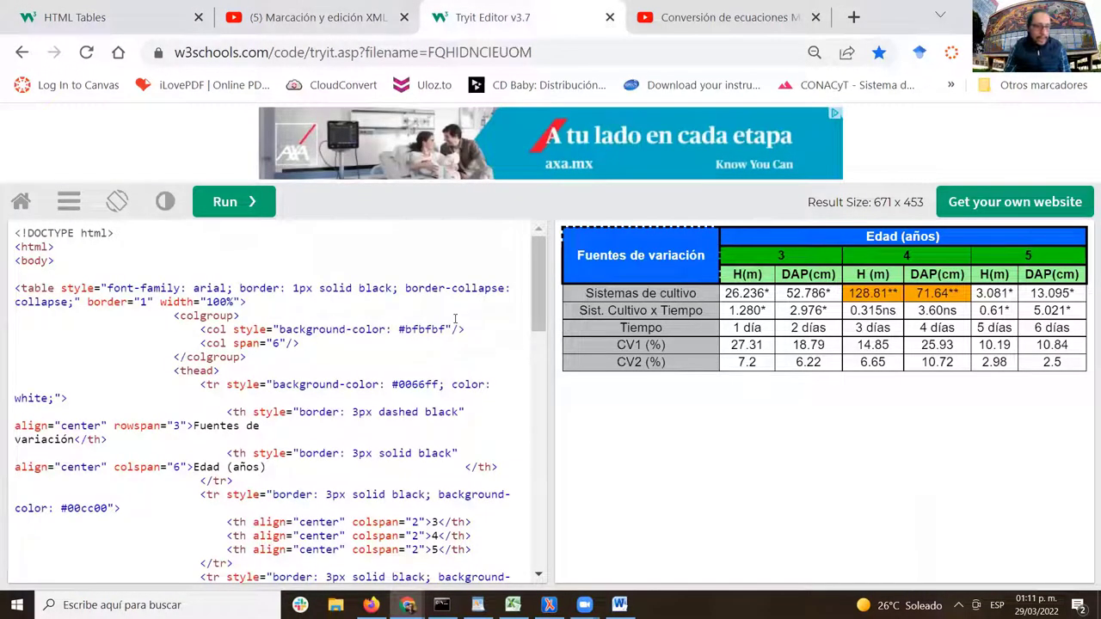
{"action": "scroll", "coordinate": [455, 318], "scroll_direction": "down", "scroll_amount": 2}
{"action": "scroll", "coordinate": [65, 289], "scroll_direction": "up", "scroll_amount": 2}
{"action": "left_click_drag", "start_coordinate": [17, 287], "coordinate": [464, 386]}
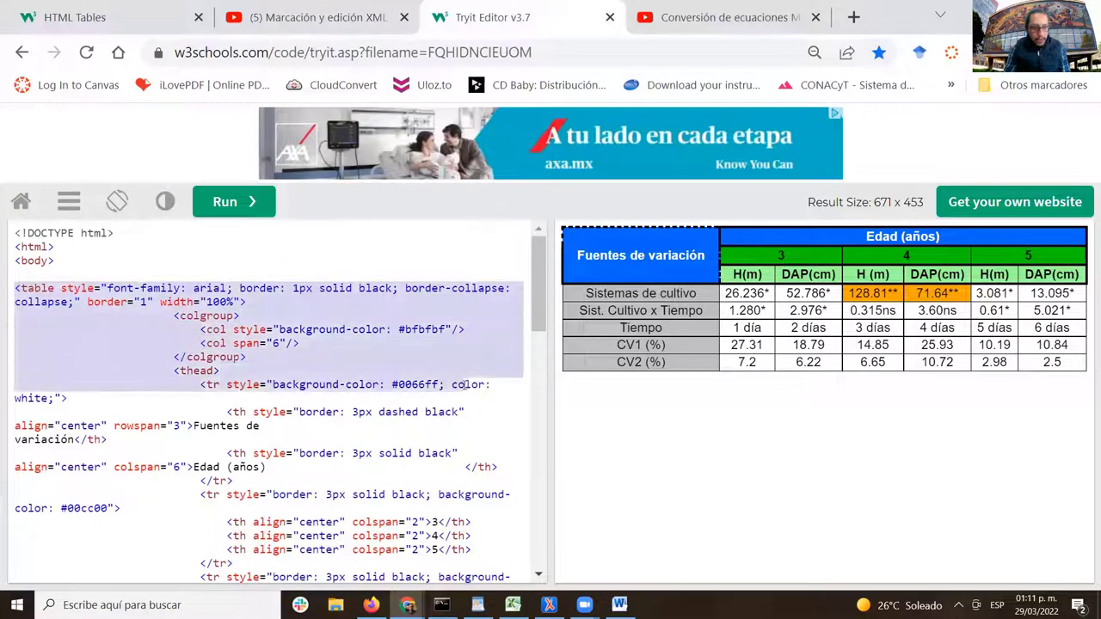
- Open the company contacts example from the W3Schools HTML Tables page in the Tryit Editor and look over its code and rendered table
{"action": "left_click", "coordinate": [229, 419]}
{"action": "left_click", "coordinate": [70, 19]}
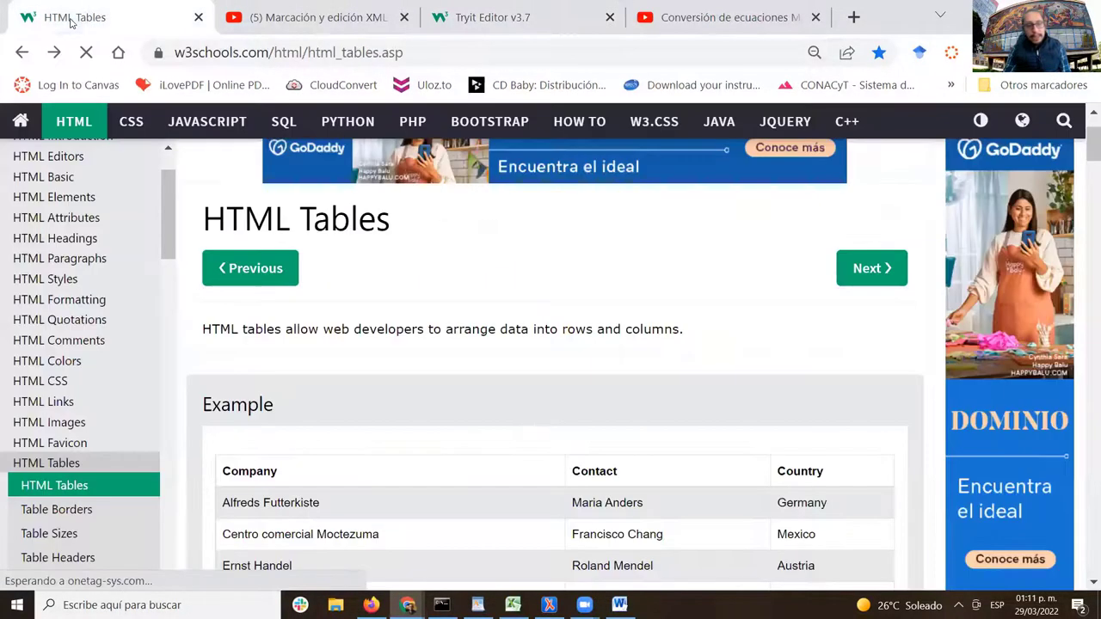
{"action": "scroll", "coordinate": [516, 329], "scroll_direction": "down", "scroll_amount": 5}
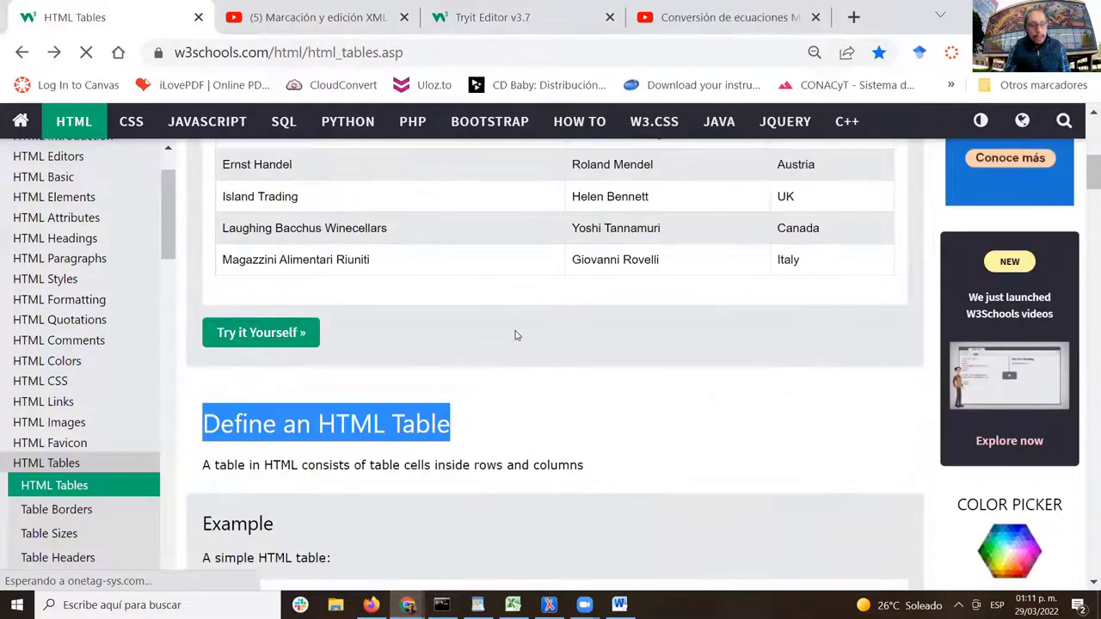
{"action": "left_click", "coordinate": [277, 344]}
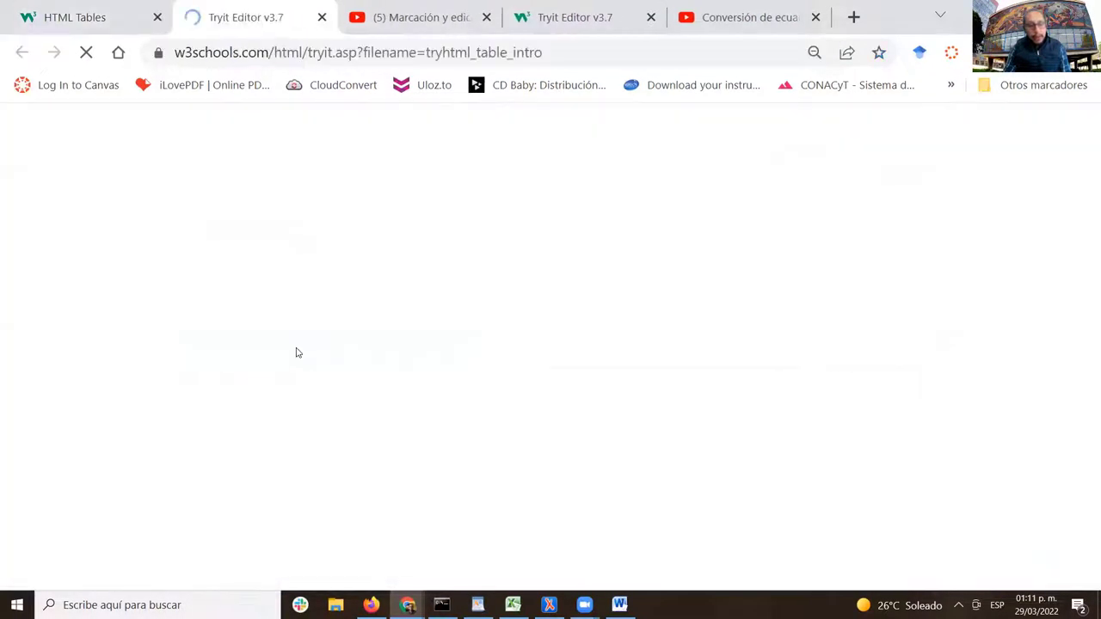
{"action": "scroll", "coordinate": [378, 318], "scroll_direction": "down", "scroll_amount": 10}
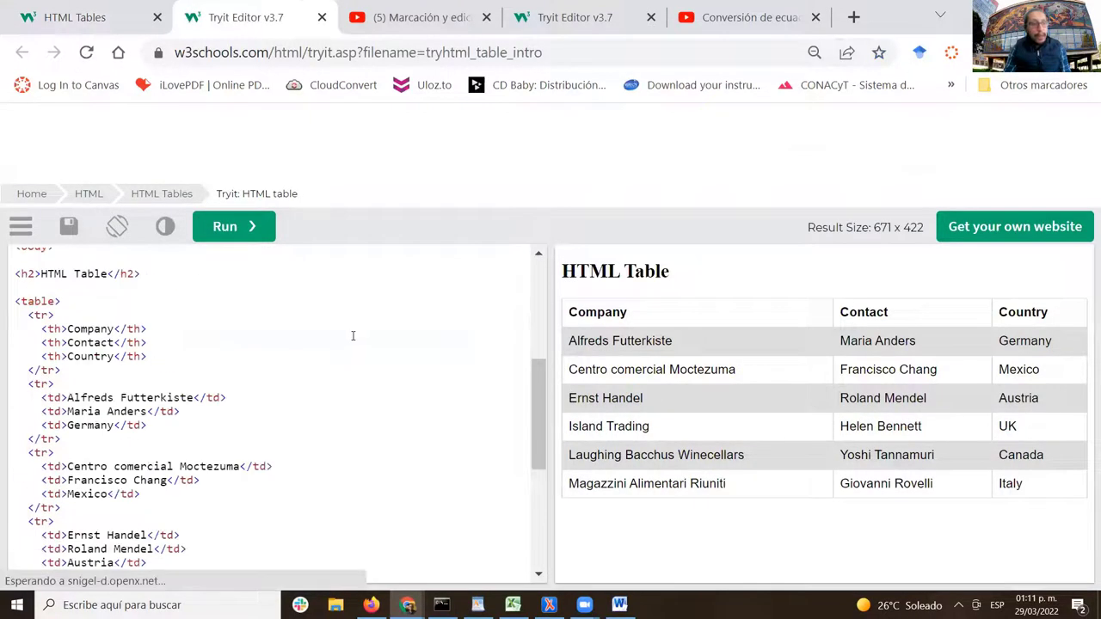
{"action": "scroll", "coordinate": [354, 329], "scroll_direction": "up", "scroll_amount": 10}
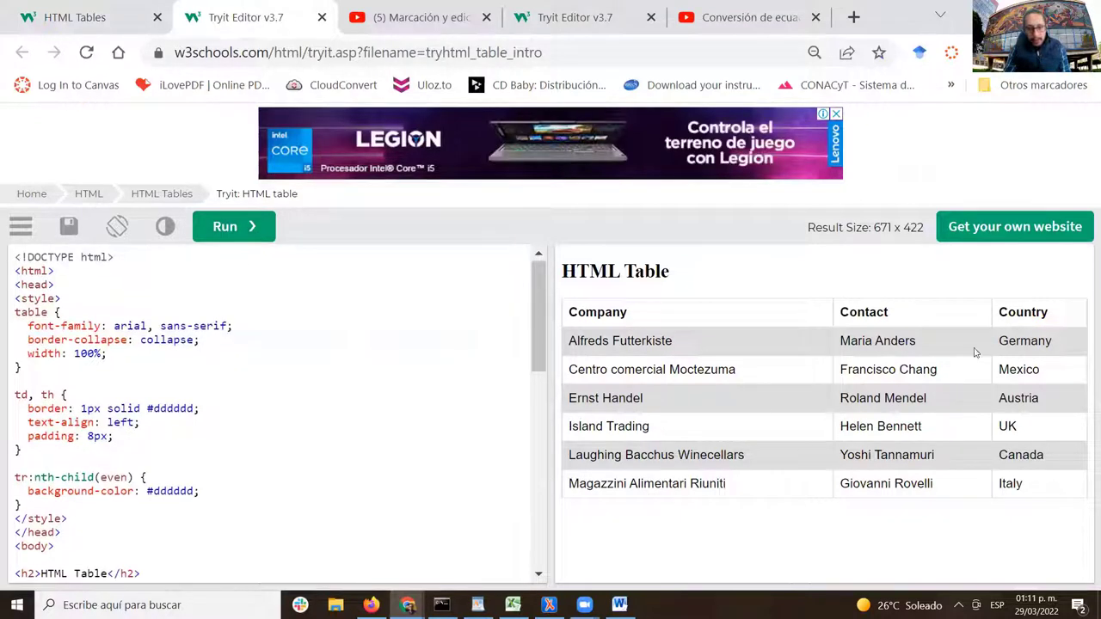
{"action": "left_click", "coordinate": [721, 360]}
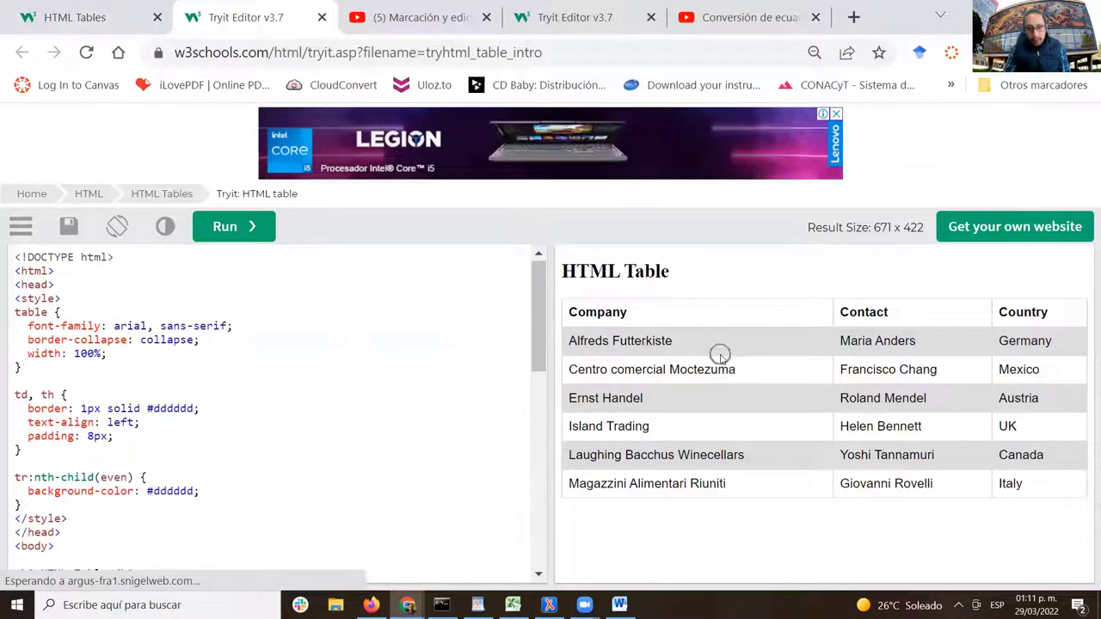
{"action": "scroll", "coordinate": [110, 327], "scroll_direction": "down", "scroll_amount": 5}
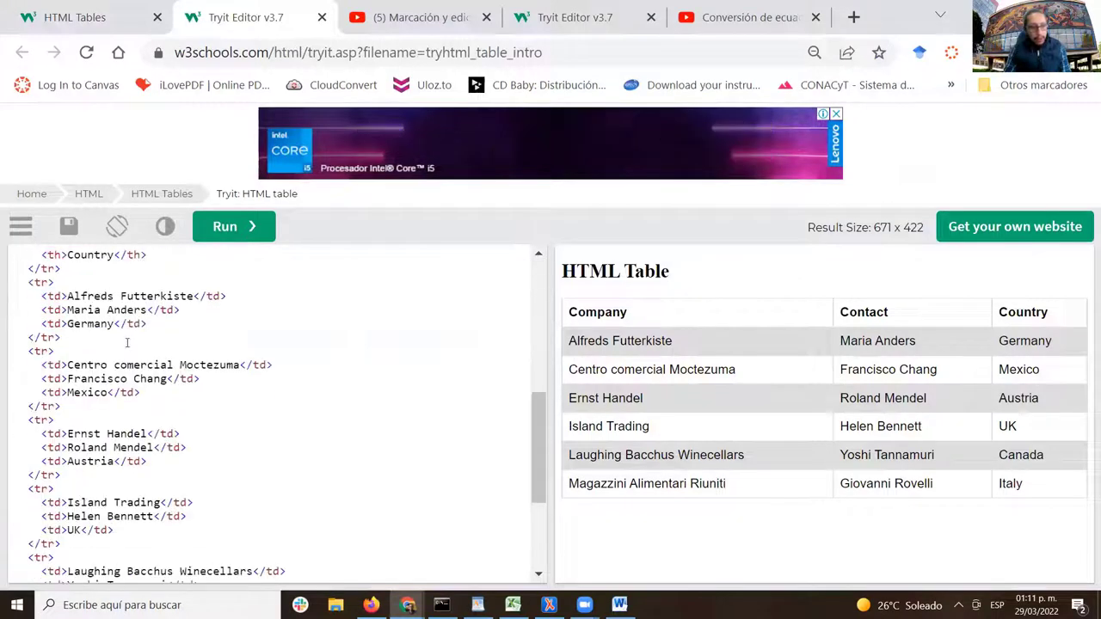
- Highlight the border, text-align and padding declarations in the td, th style rule of the HTML Table example and review the surrounding code
{"action": "scroll", "coordinate": [121, 352], "scroll_direction": "up", "scroll_amount": 4}
{"action": "left_click_drag", "start_coordinate": [27, 308], "coordinate": [199, 308]}
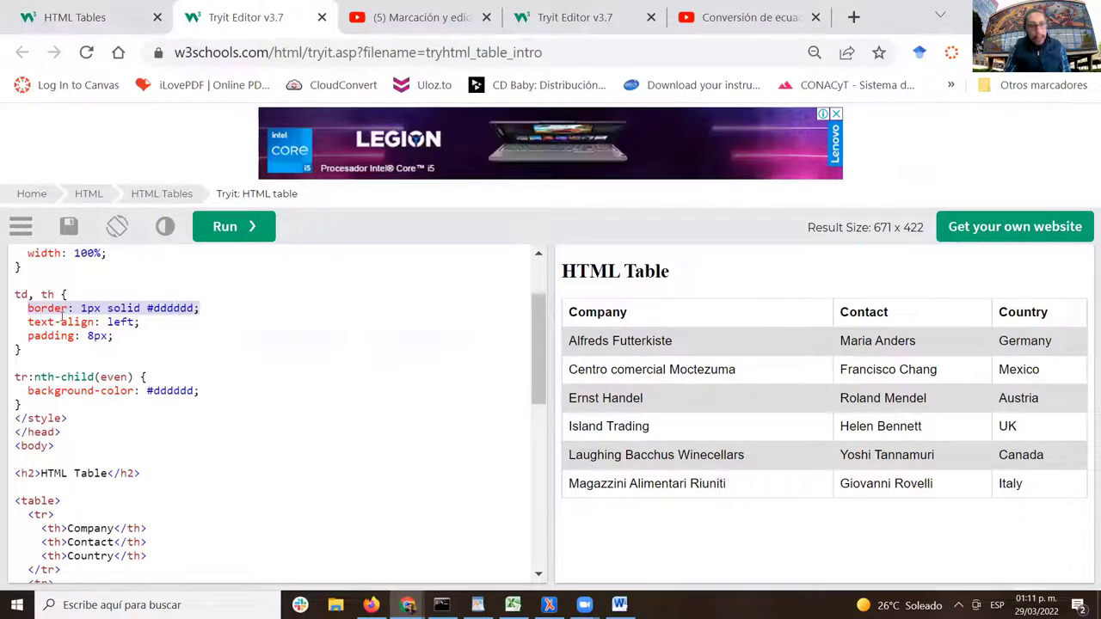
{"action": "double_click", "coordinate": [121, 322]}
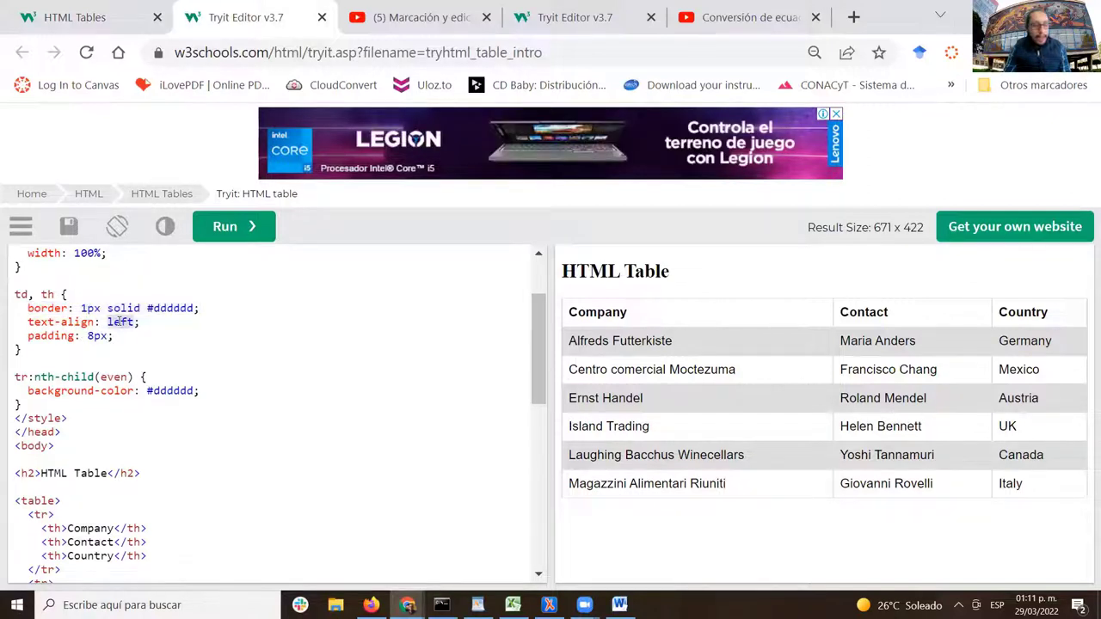
{"action": "left_click_drag", "start_coordinate": [29, 337], "coordinate": [95, 336]}
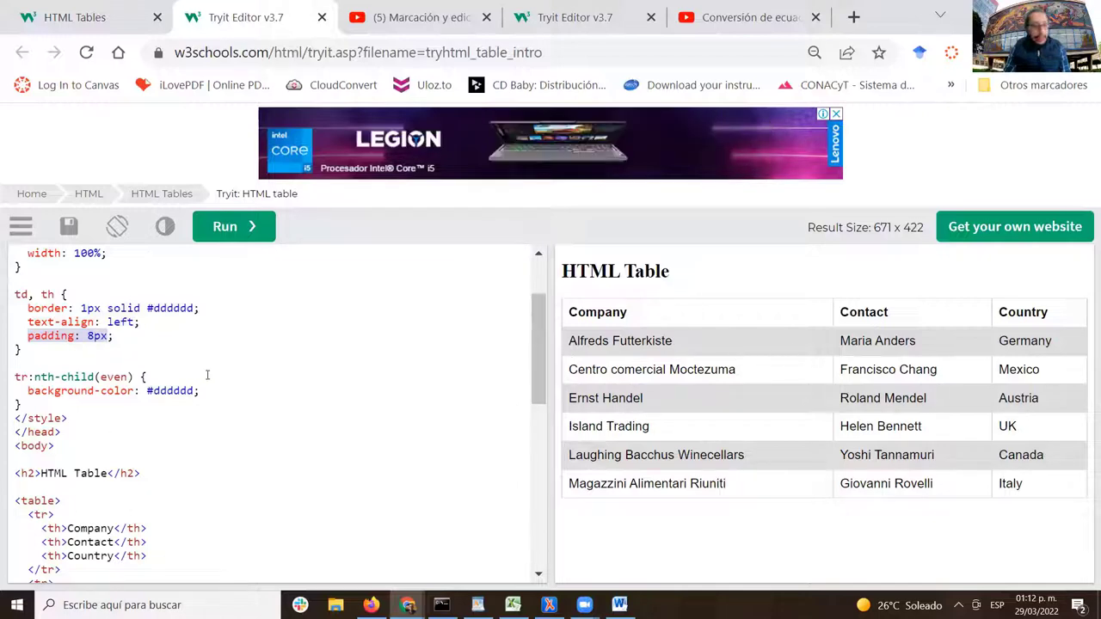
{"action": "scroll", "coordinate": [204, 383], "scroll_direction": "down", "scroll_amount": 3}
{"action": "scroll", "coordinate": [155, 370], "scroll_direction": "up", "scroll_amount": 4}
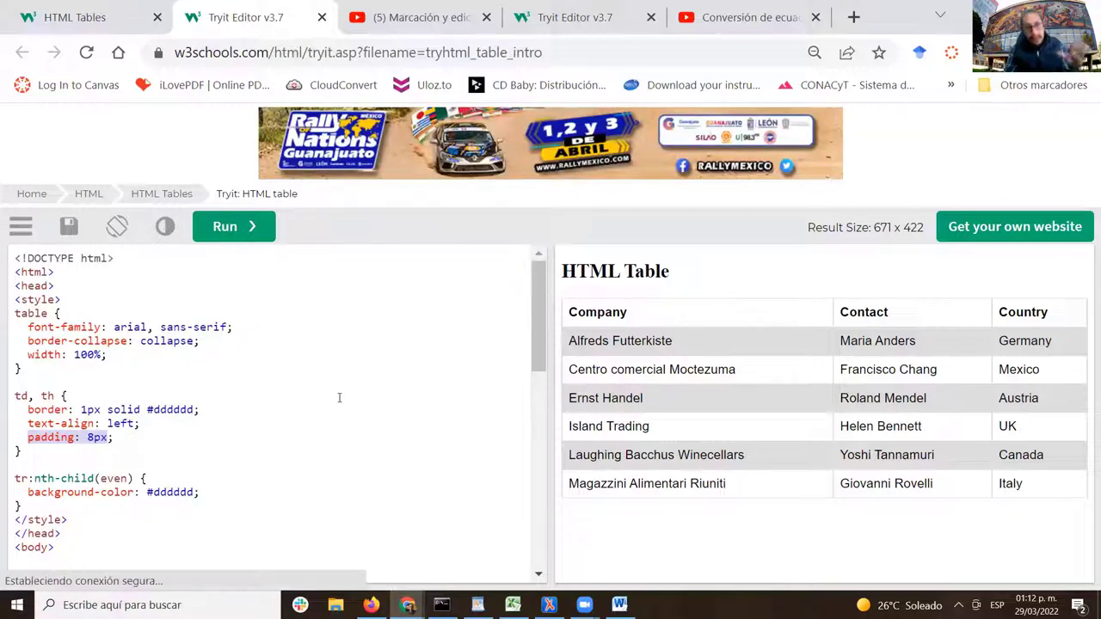
- Return to the coded Fuentes de variación table in the Tryit Editor and compare its inline-styled code with the rendered result
{"action": "left_click", "coordinate": [122, 6]}
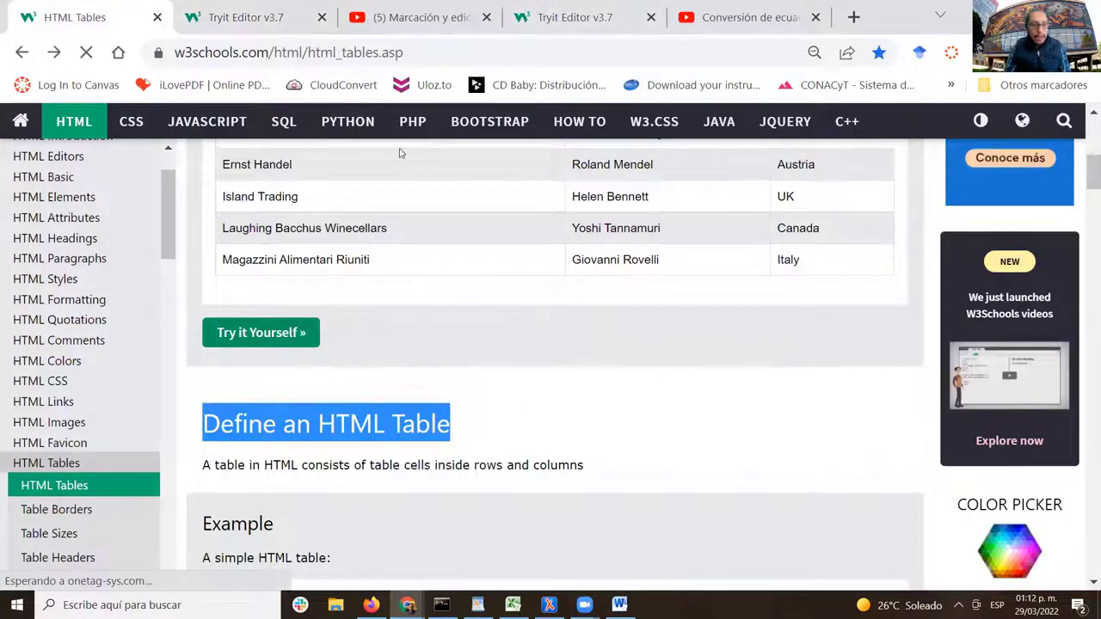
{"action": "left_click", "coordinate": [254, 5]}
{"action": "left_click", "coordinate": [582, 7]}
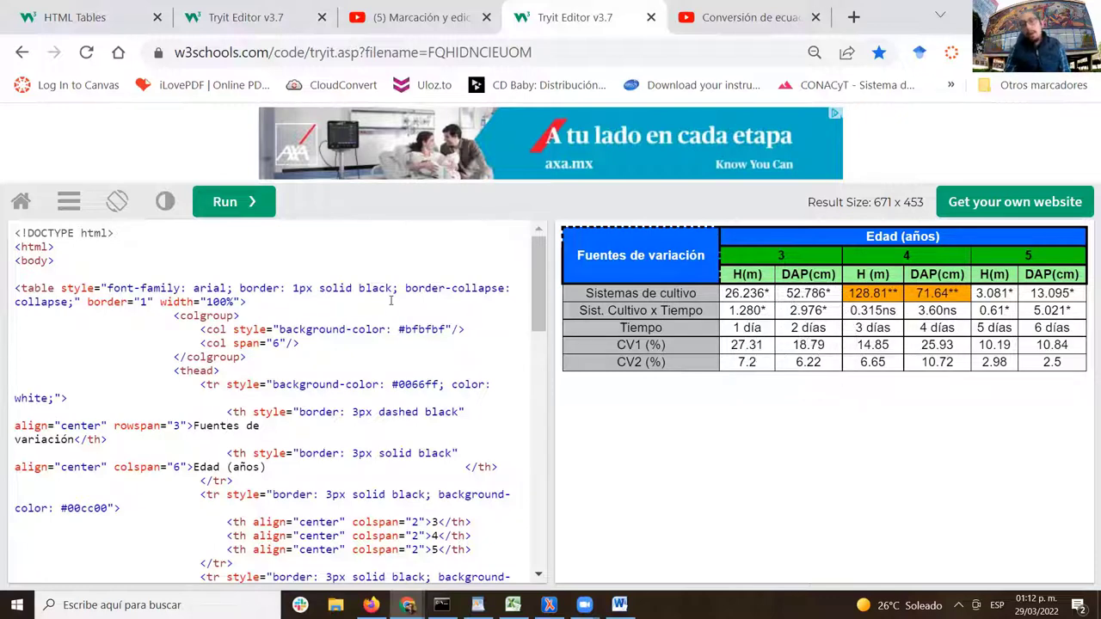
{"action": "key", "text": "ctrl"}
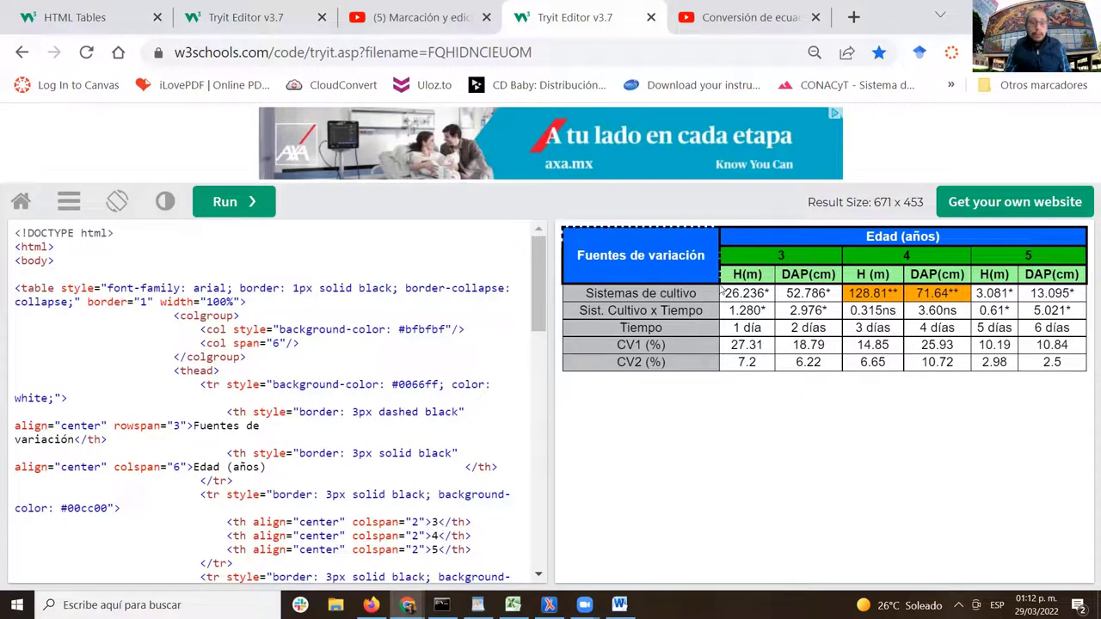
- Show the YouTube page of "Conversión de ecuaciones MathType a MathML con SciELO Markup", select its web address and look over the description
{"action": "left_click", "coordinate": [707, 21]}
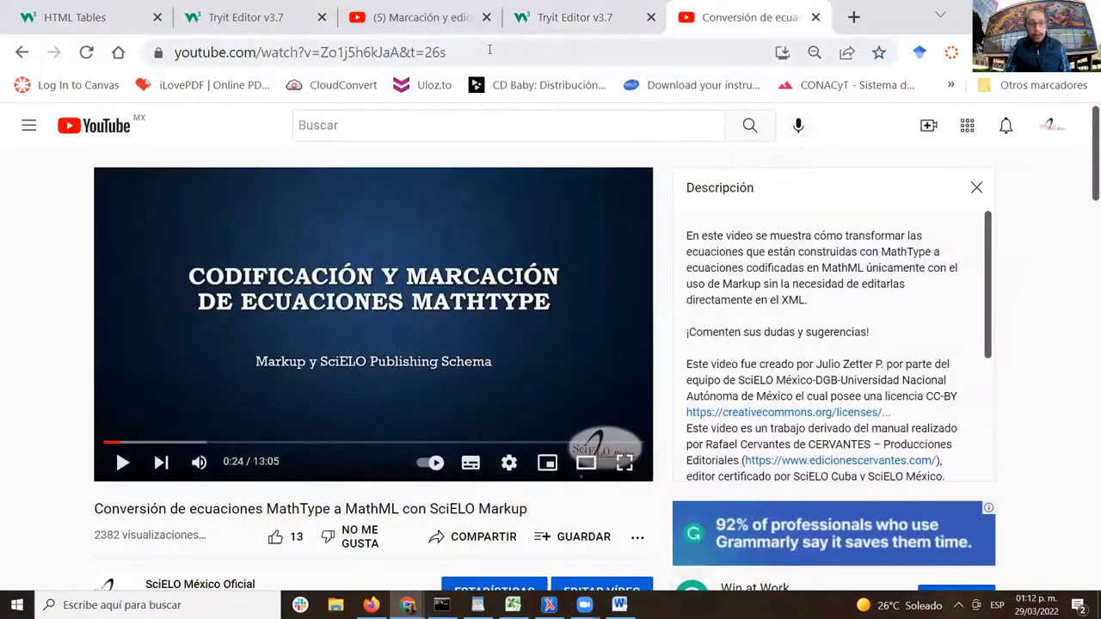
{"action": "left_click", "coordinate": [490, 49]}
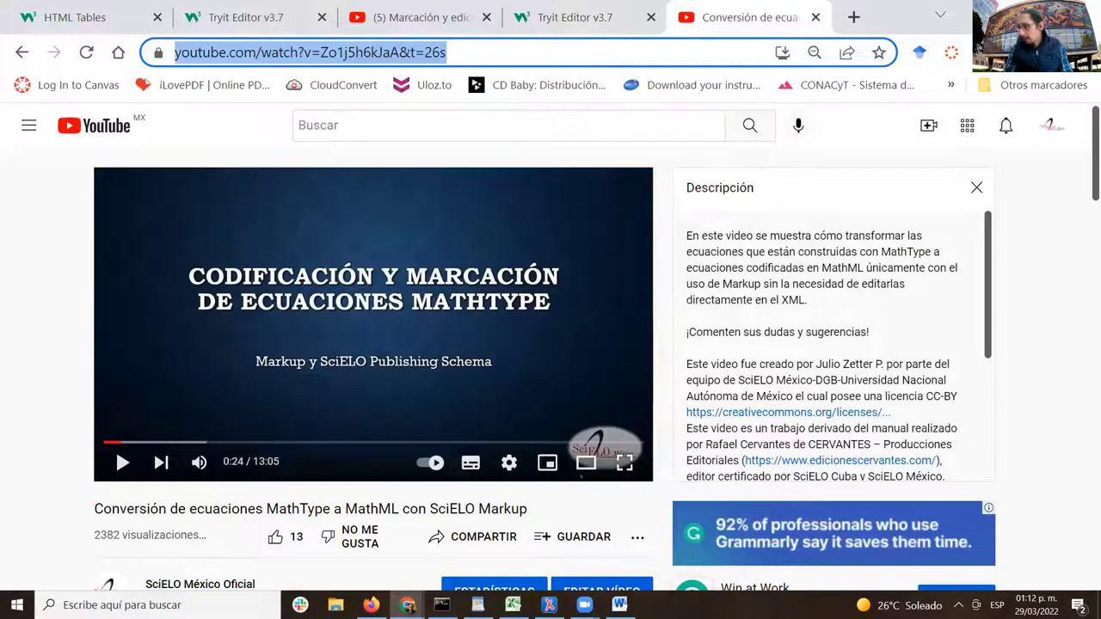
{"action": "key", "text": "alt+Tab"}
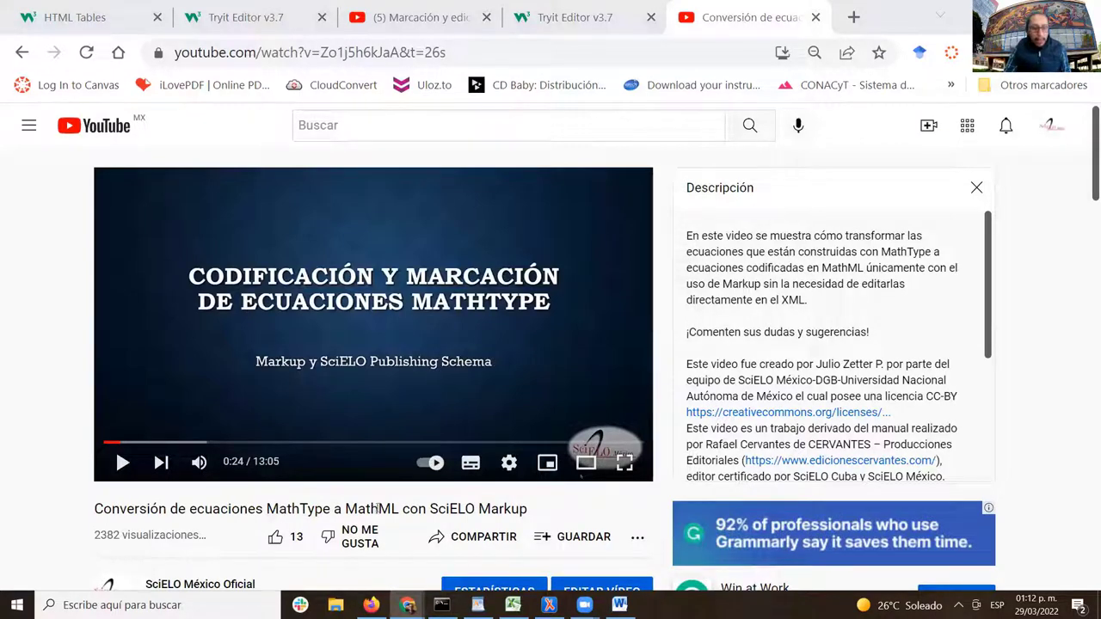
{"action": "scroll", "coordinate": [413, 509], "scroll_direction": "down", "scroll_amount": 2}
{"action": "scroll", "coordinate": [465, 529], "scroll_direction": "up", "scroll_amount": 2}
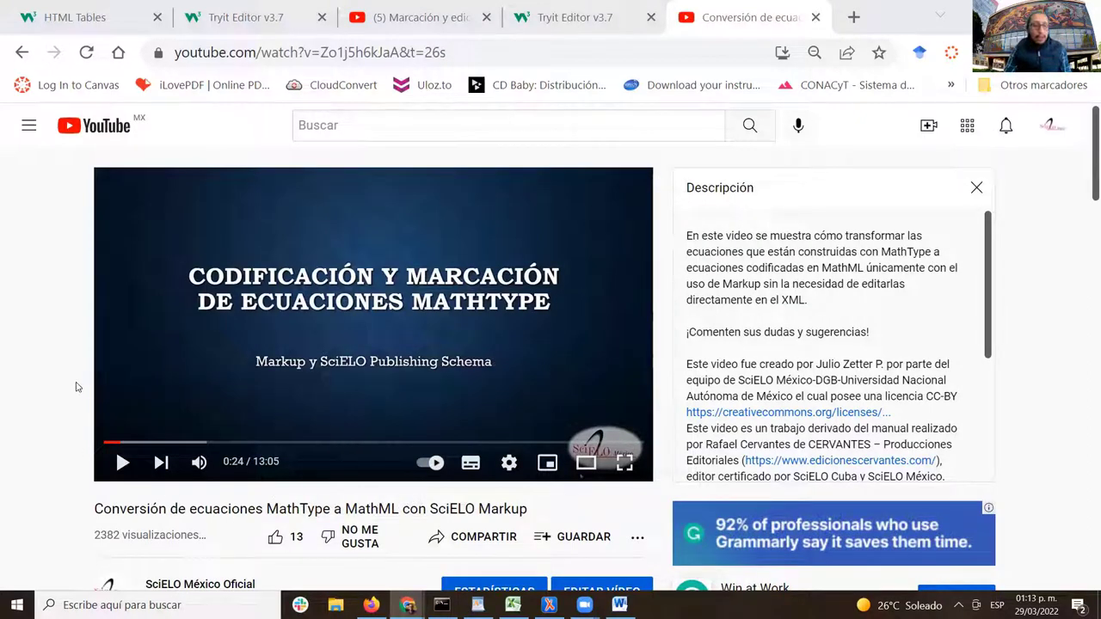
{"action": "scroll", "coordinate": [76, 388], "scroll_direction": "down", "scroll_amount": 1}
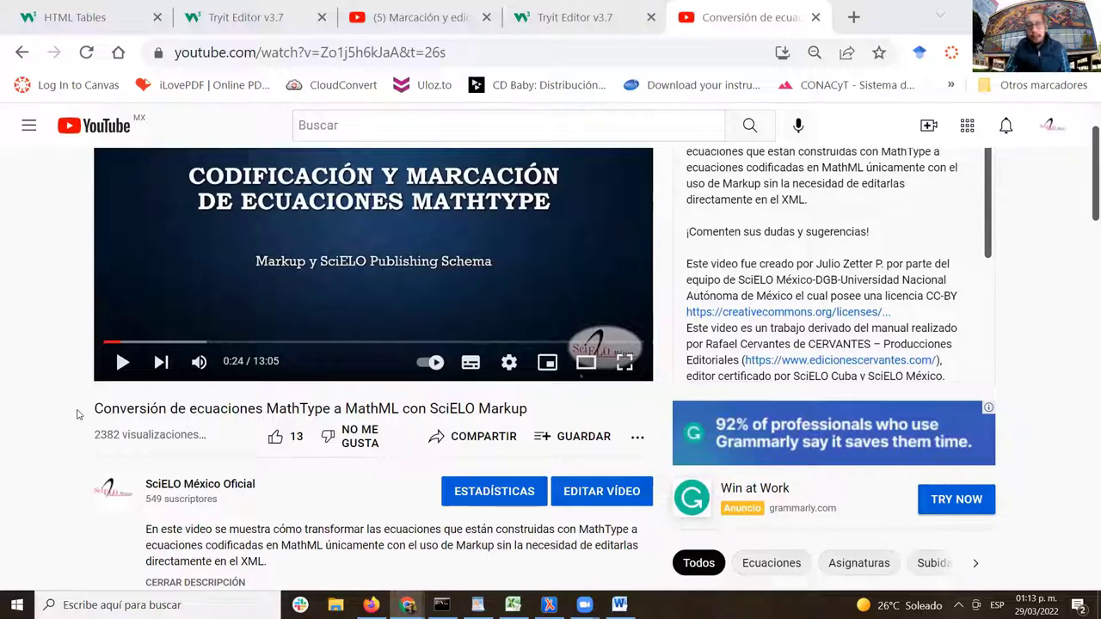
{"action": "scroll", "coordinate": [73, 412], "scroll_direction": "up", "scroll_amount": 2}
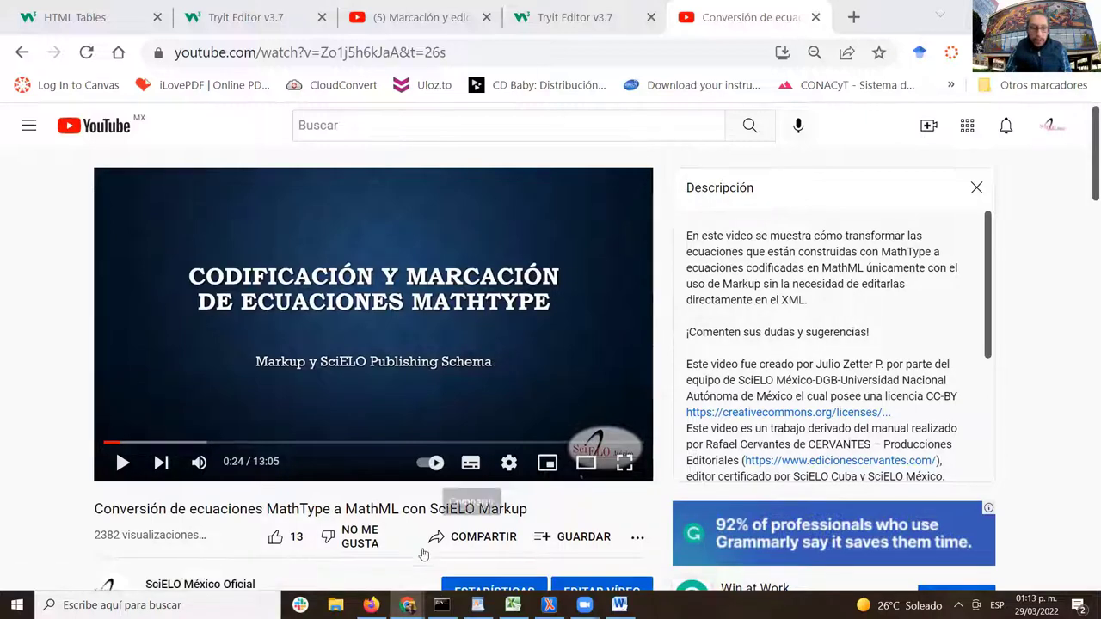
- Switch to Firefox, move its window into view at full screen height and show the article "El gestor bibliográfico digital colaborativo"
{"action": "mouse_move", "coordinate": [371, 606]}
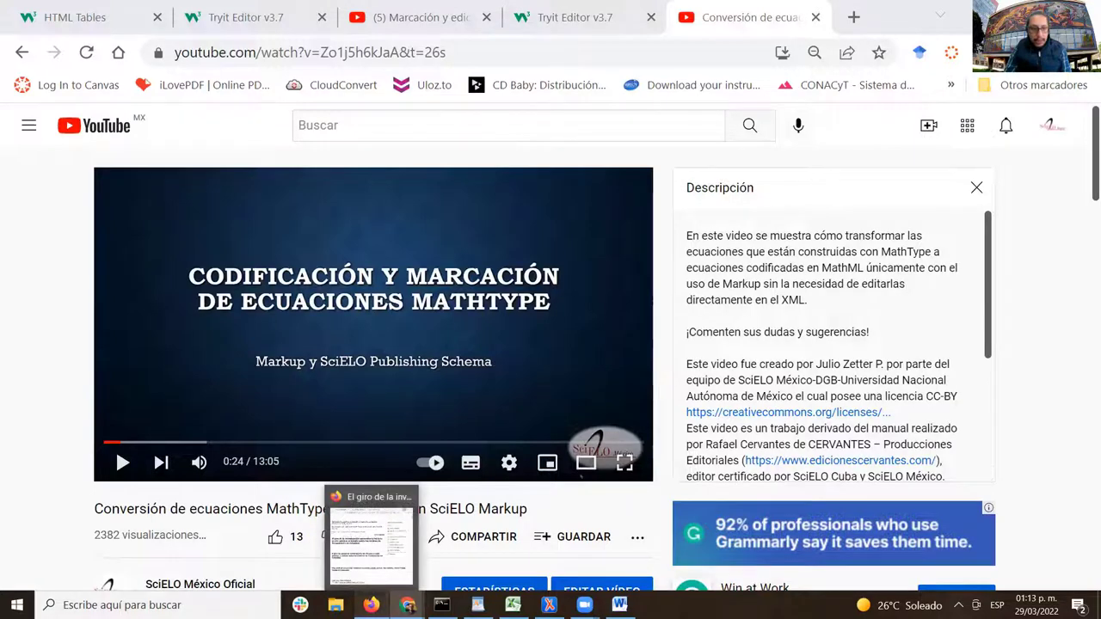
{"action": "left_click", "coordinate": [372, 542]}
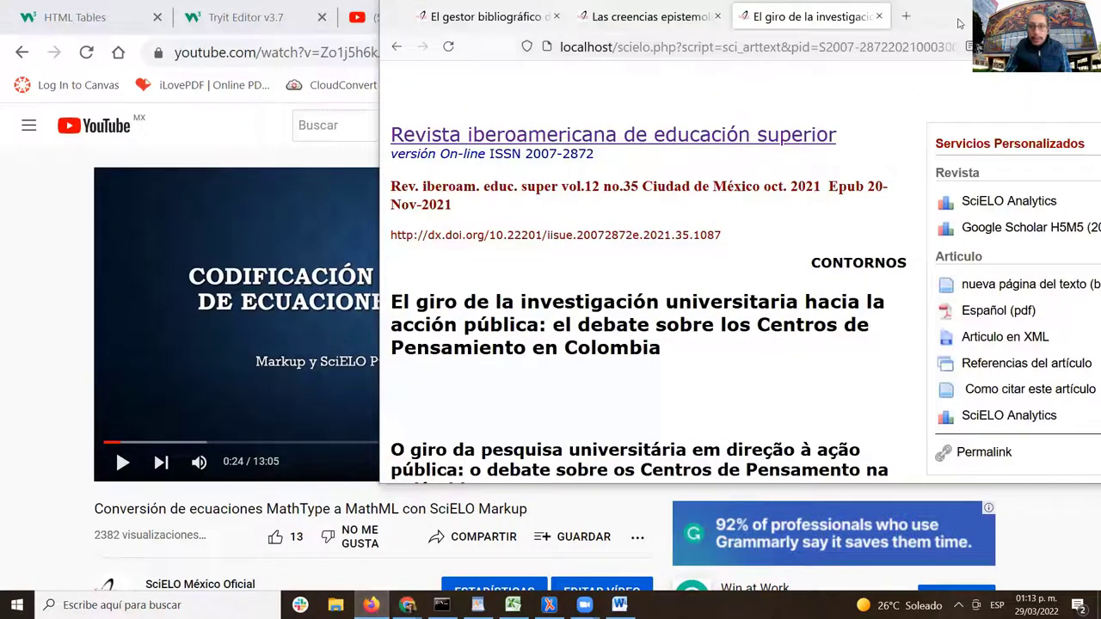
{"action": "left_click_drag", "start_coordinate": [960, 24], "coordinate": [774, 29]}
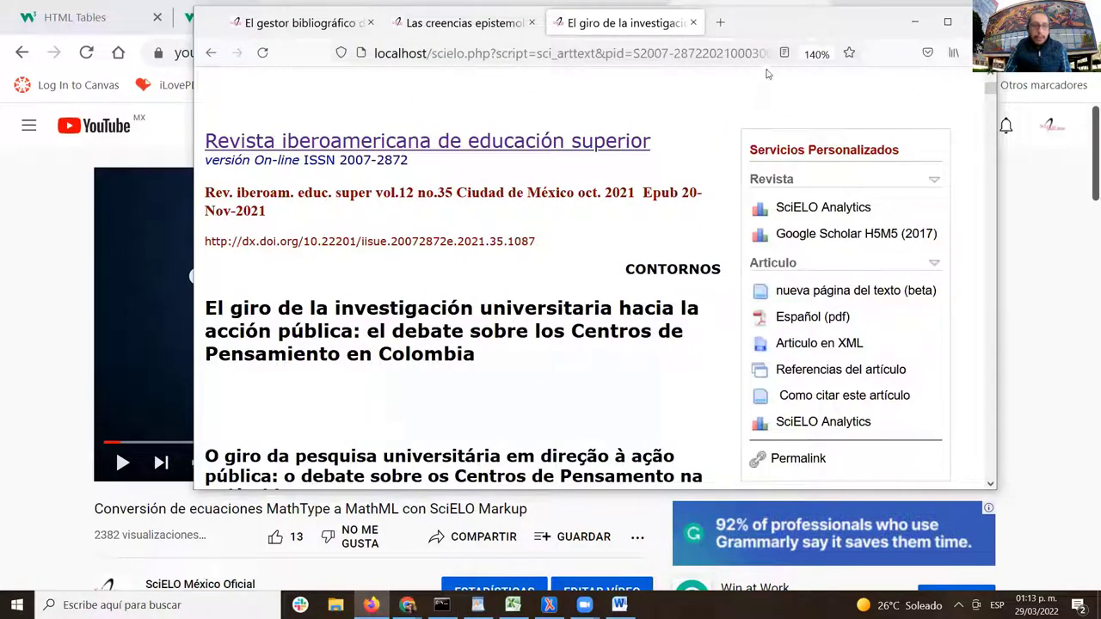
{"action": "double_click", "coordinate": [767, 8]}
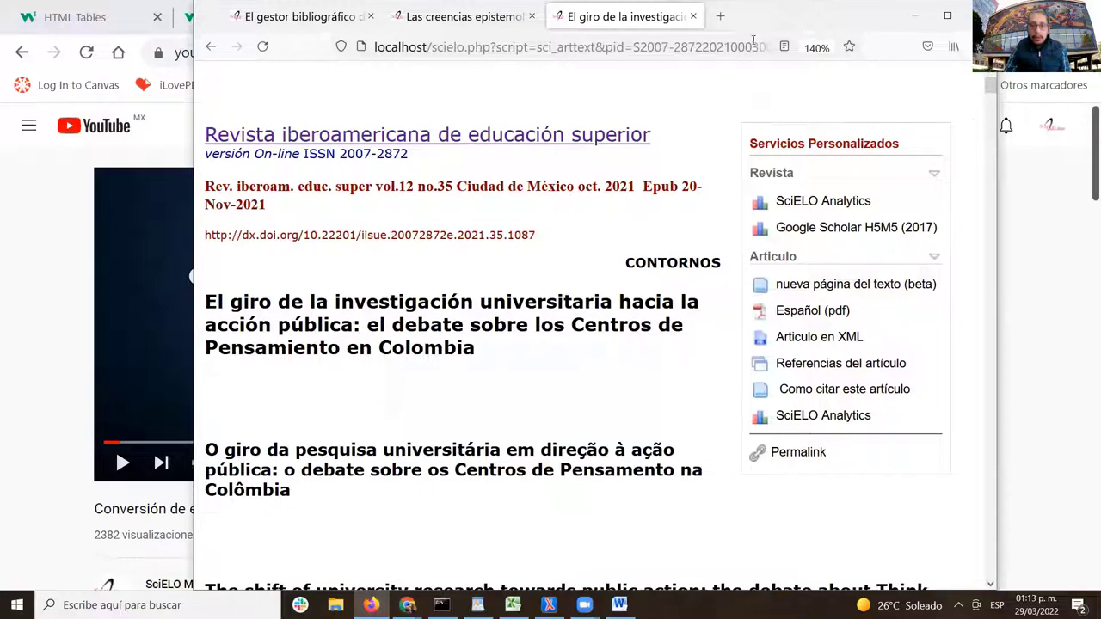
{"action": "left_click", "coordinate": [305, 18]}
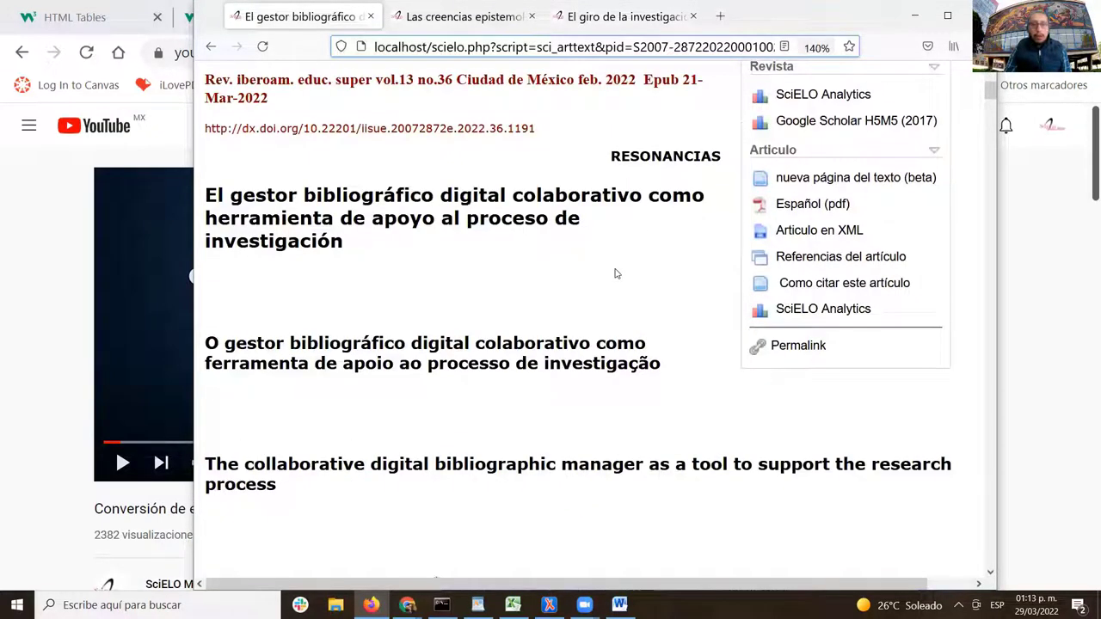
- Look through the article on the collaborative digital bibliographic manager for Tabla 1, "Operación de los constructos"
{"action": "scroll", "coordinate": [615, 215], "scroll_direction": "down", "scroll_amount": 5}
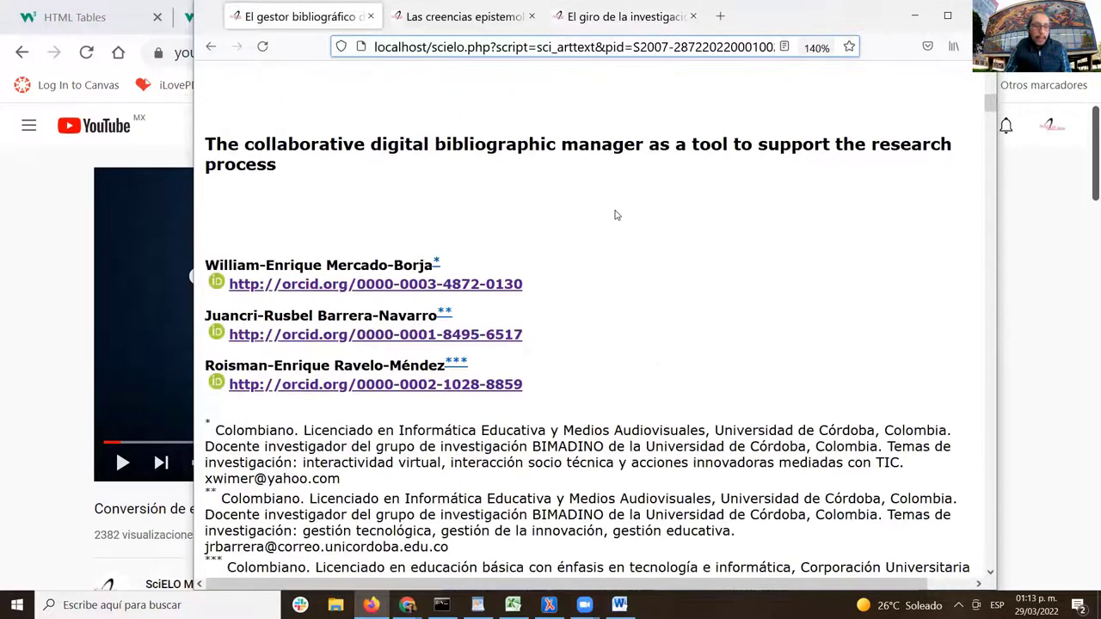
{"action": "scroll", "coordinate": [615, 216], "scroll_direction": "down", "scroll_amount": 5}
{"action": "scroll", "coordinate": [614, 217], "scroll_direction": "down", "scroll_amount": 5}
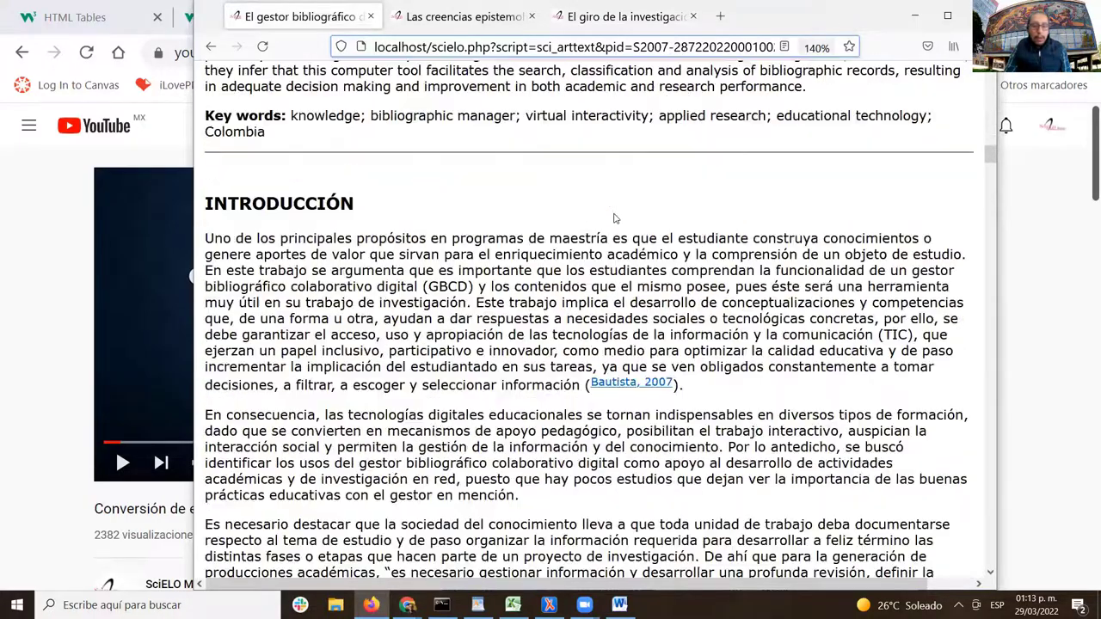
{"action": "scroll", "coordinate": [614, 218], "scroll_direction": "down", "scroll_amount": 15}
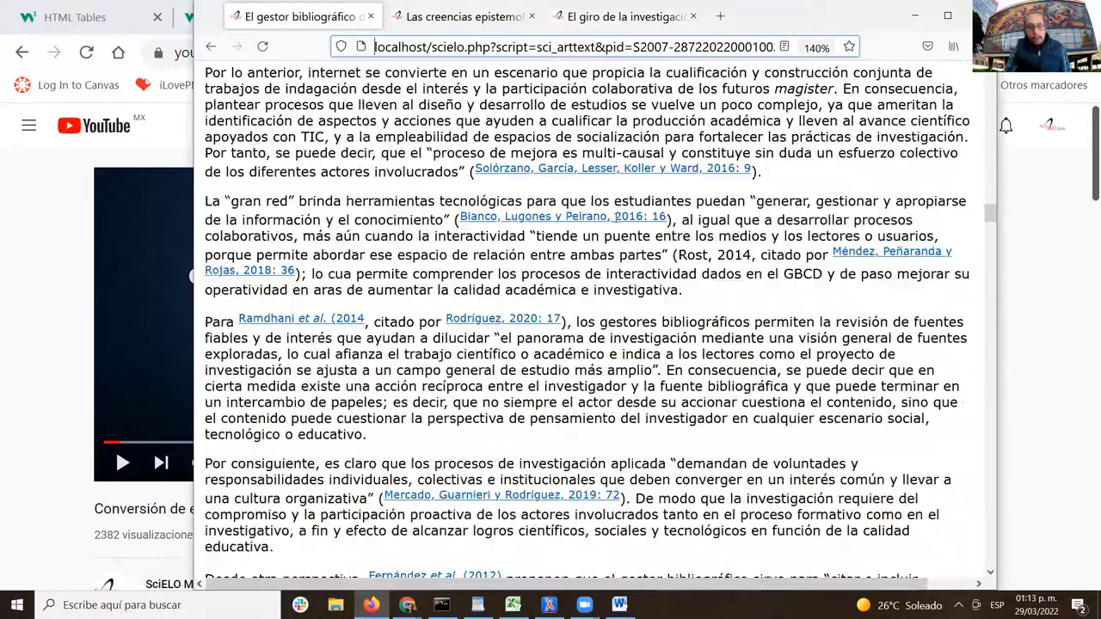
{"action": "scroll", "coordinate": [616, 220], "scroll_direction": "down", "scroll_amount": 10}
{"action": "scroll", "coordinate": [615, 222], "scroll_direction": "down", "scroll_amount": 9}
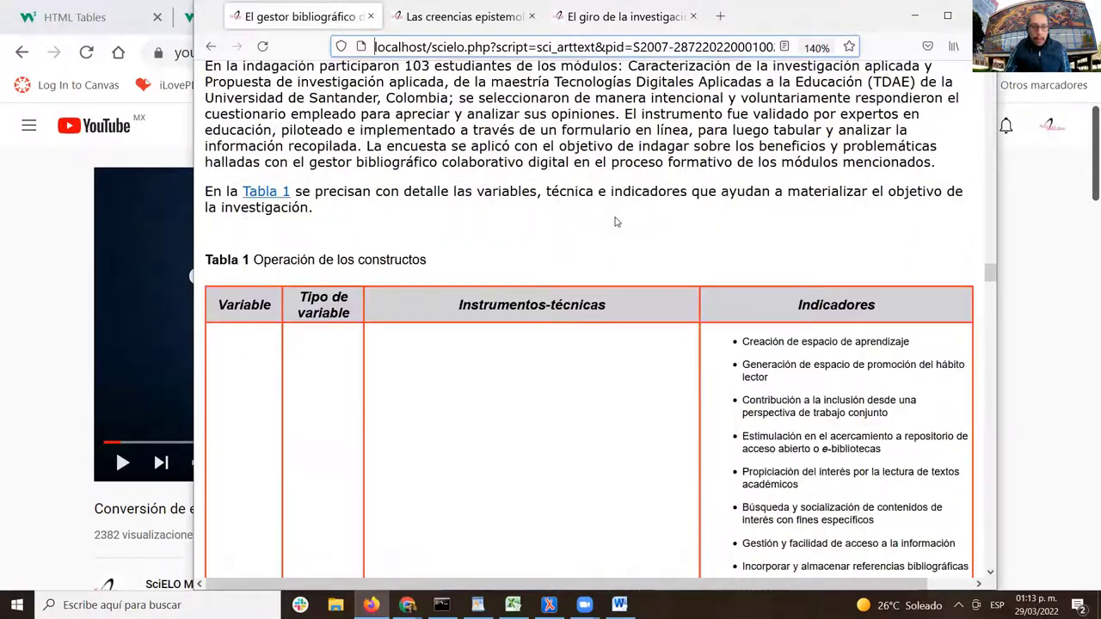
{"action": "scroll", "coordinate": [615, 222], "scroll_direction": "up", "scroll_amount": 3}
{"action": "scroll", "coordinate": [618, 223], "scroll_direction": "down", "scroll_amount": 3}
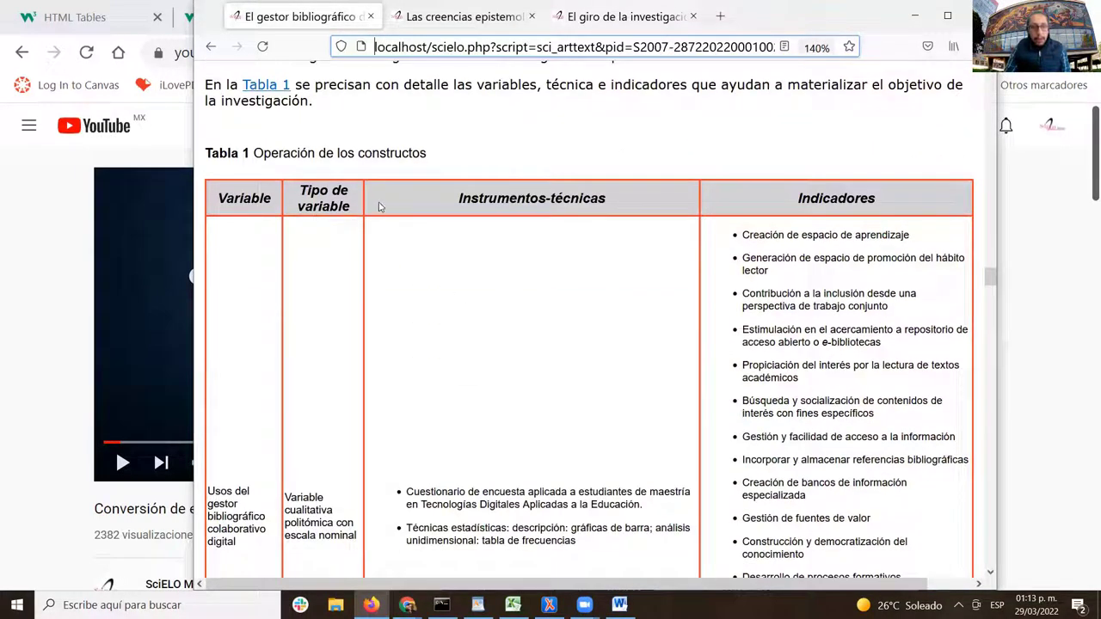
- Maximize the browser window and examine Tabla 1, highlighting its header row from Variable to Indicadores and clearing the selection
{"action": "left_click", "coordinate": [947, 19]}
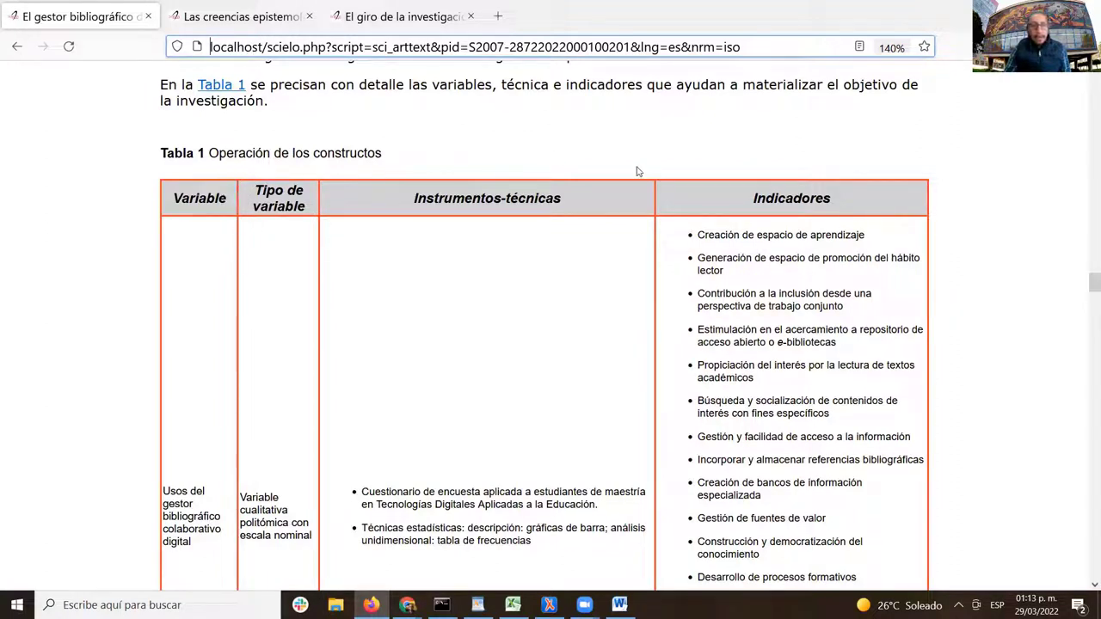
{"action": "scroll", "coordinate": [397, 185], "scroll_direction": "down", "scroll_amount": 3}
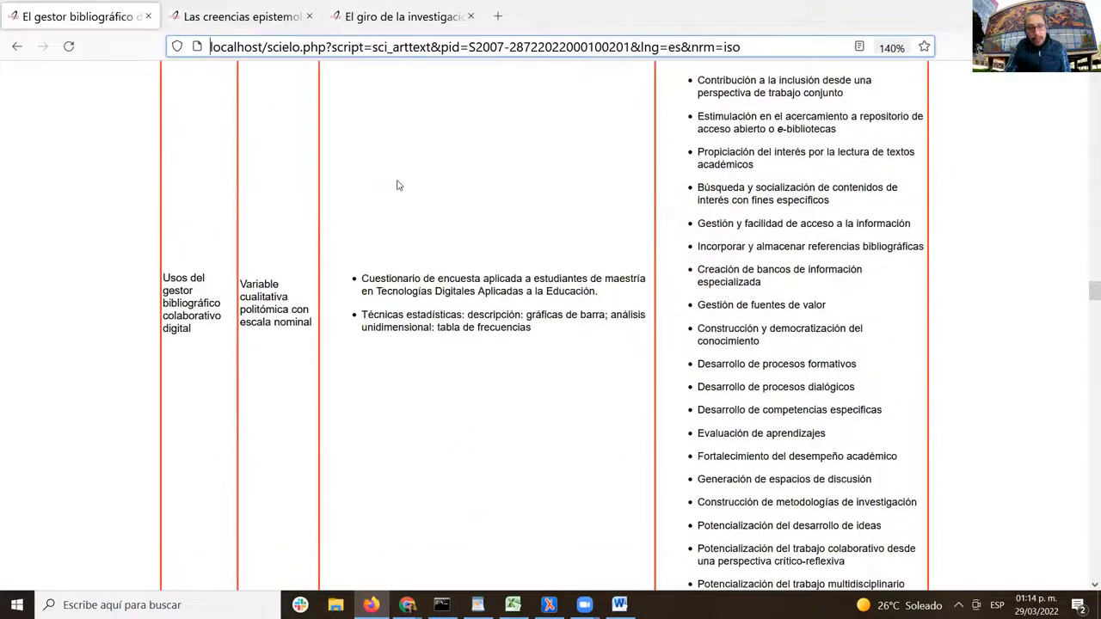
{"action": "scroll", "coordinate": [397, 185], "scroll_direction": "up", "scroll_amount": 2}
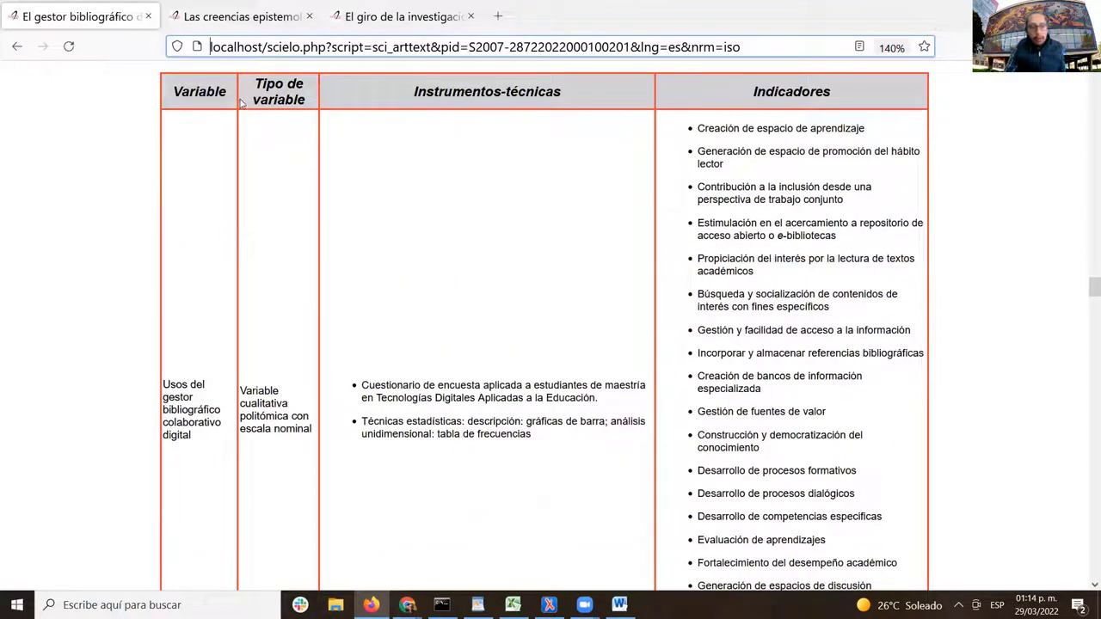
{"action": "left_click_drag", "start_coordinate": [170, 95], "coordinate": [850, 92]}
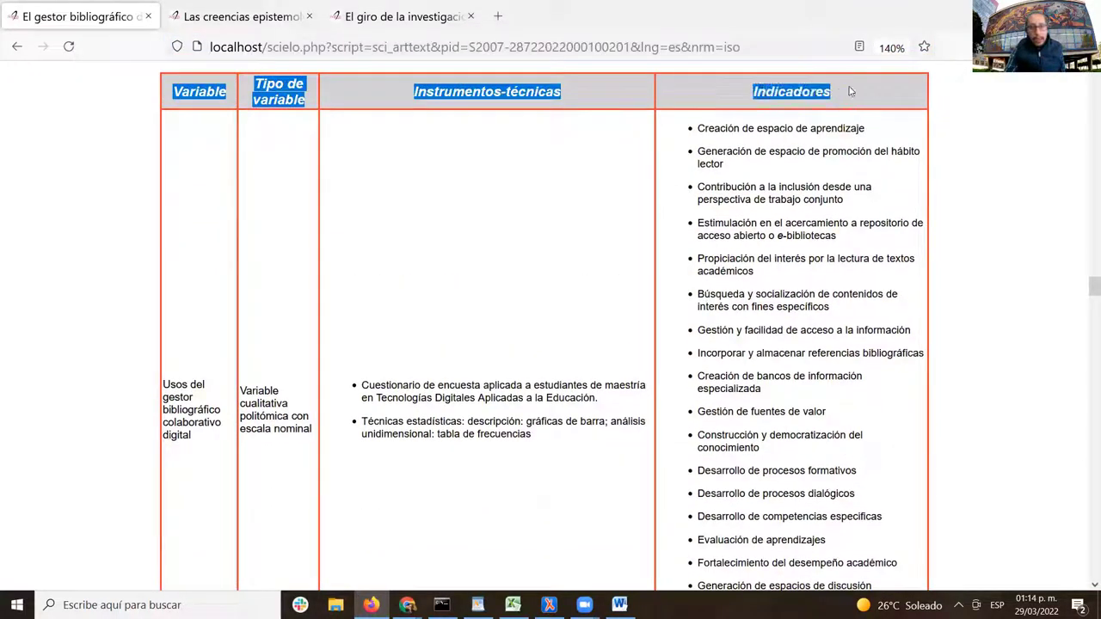
{"action": "left_click", "coordinate": [851, 96]}
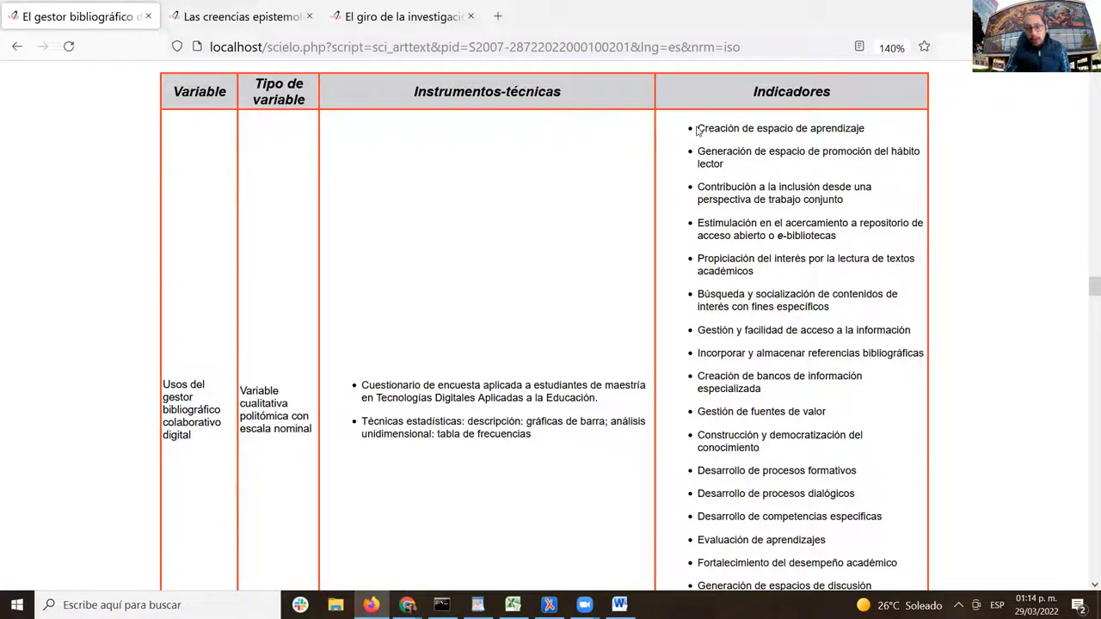
- Examine the bulleted Indicadores column of Tabla 1, highlighting its first items and clearing the selection
{"action": "left_click_drag", "start_coordinate": [699, 127], "coordinate": [699, 280]}
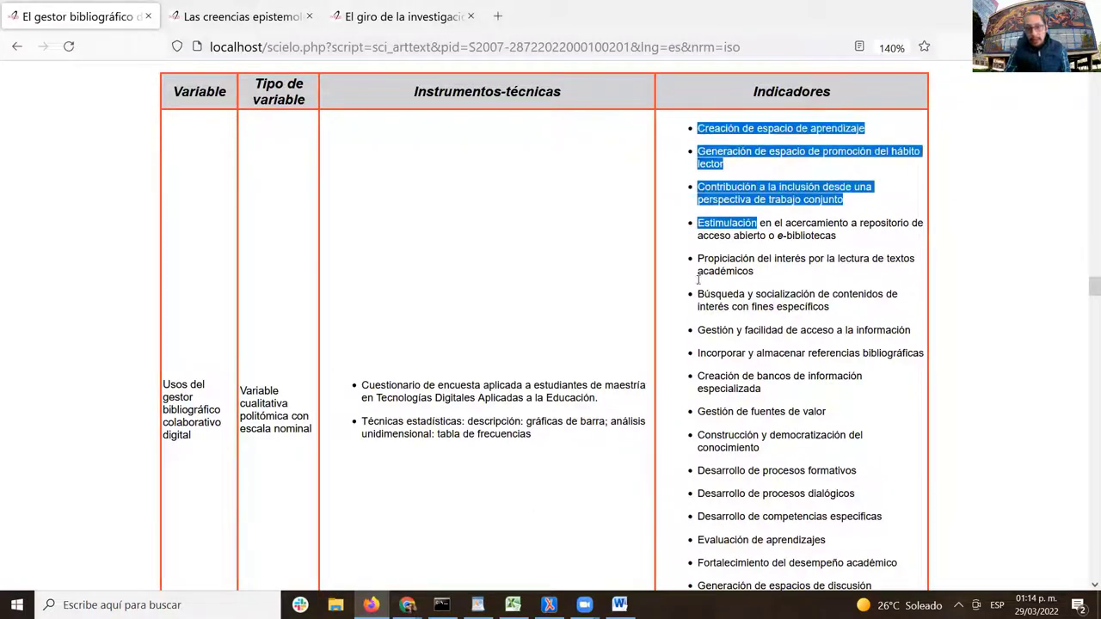
{"action": "left_click", "coordinate": [699, 281]}
{"action": "scroll", "coordinate": [723, 281], "scroll_direction": "down", "scroll_amount": 5}
{"action": "scroll", "coordinate": [723, 282], "scroll_direction": "up", "scroll_amount": 6}
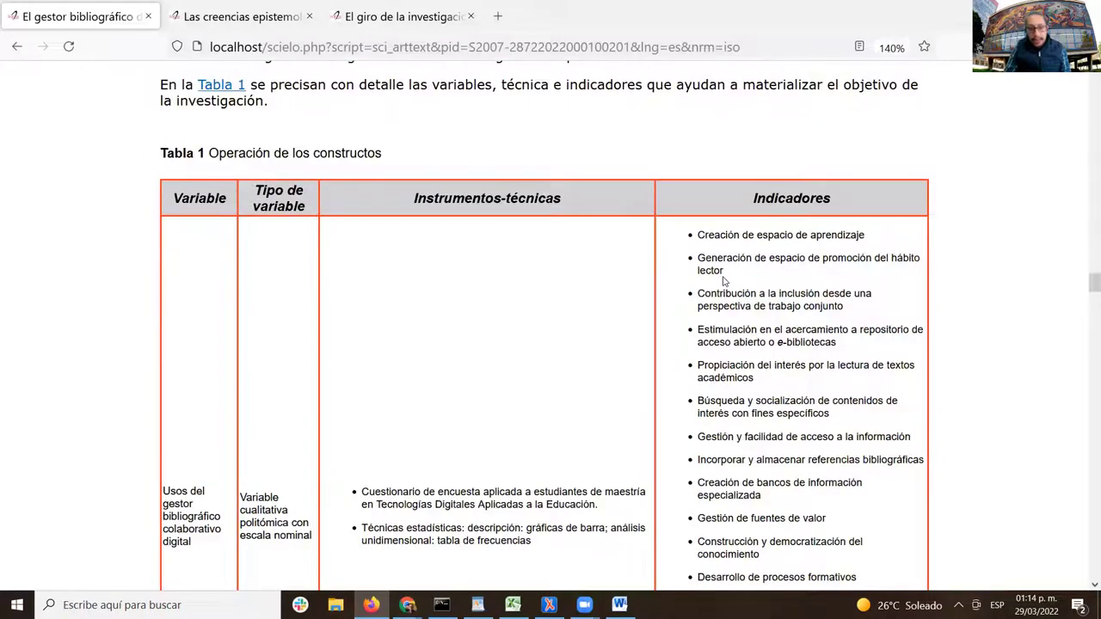
{"action": "scroll", "coordinate": [376, 276], "scroll_direction": "down", "scroll_amount": 2}
{"action": "scroll", "coordinate": [582, 189], "scroll_direction": "down", "scroll_amount": 7}
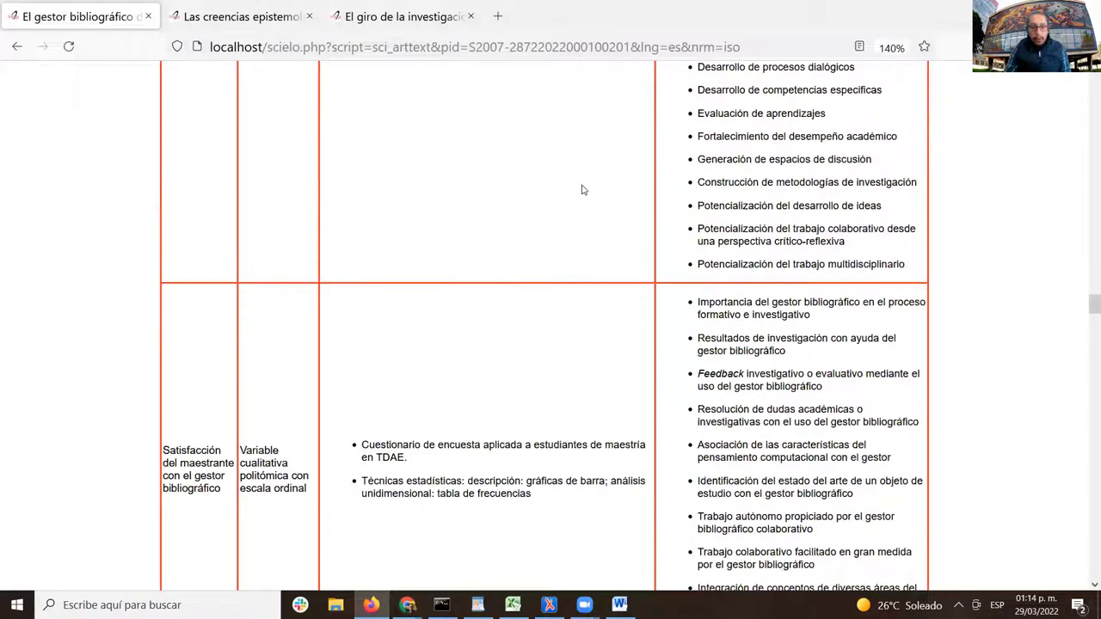
- Look over Tabla 2, Tabla 3 and the remaining text through the references, and return to the article's beginning
{"action": "scroll", "coordinate": [687, 189], "scroll_direction": "down", "scroll_amount": 8}
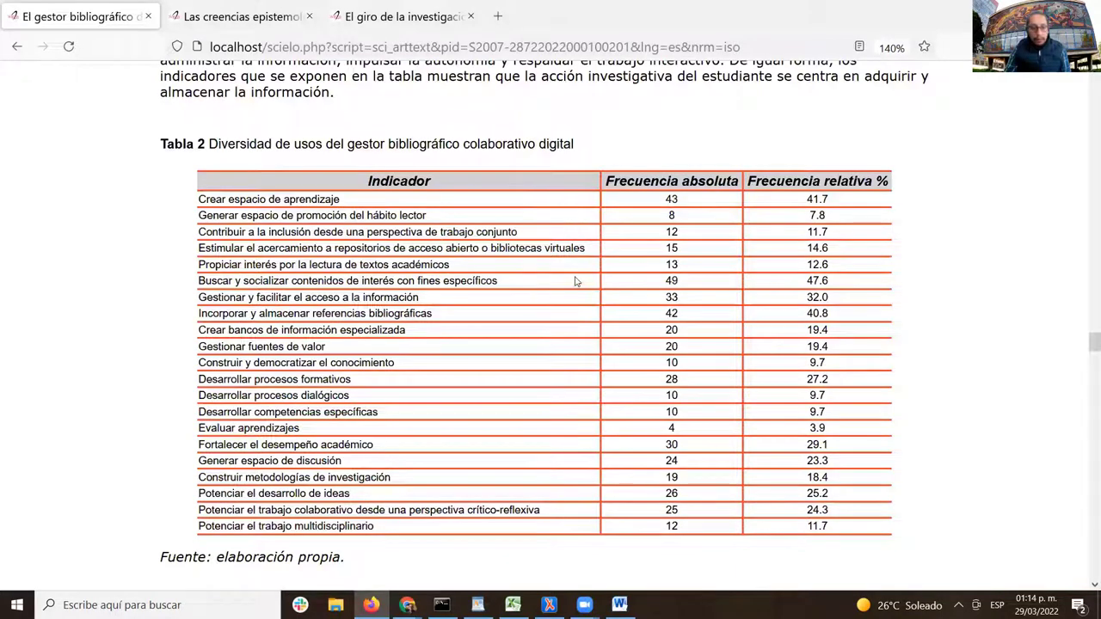
{"action": "scroll", "coordinate": [577, 281], "scroll_direction": "down", "scroll_amount": 10}
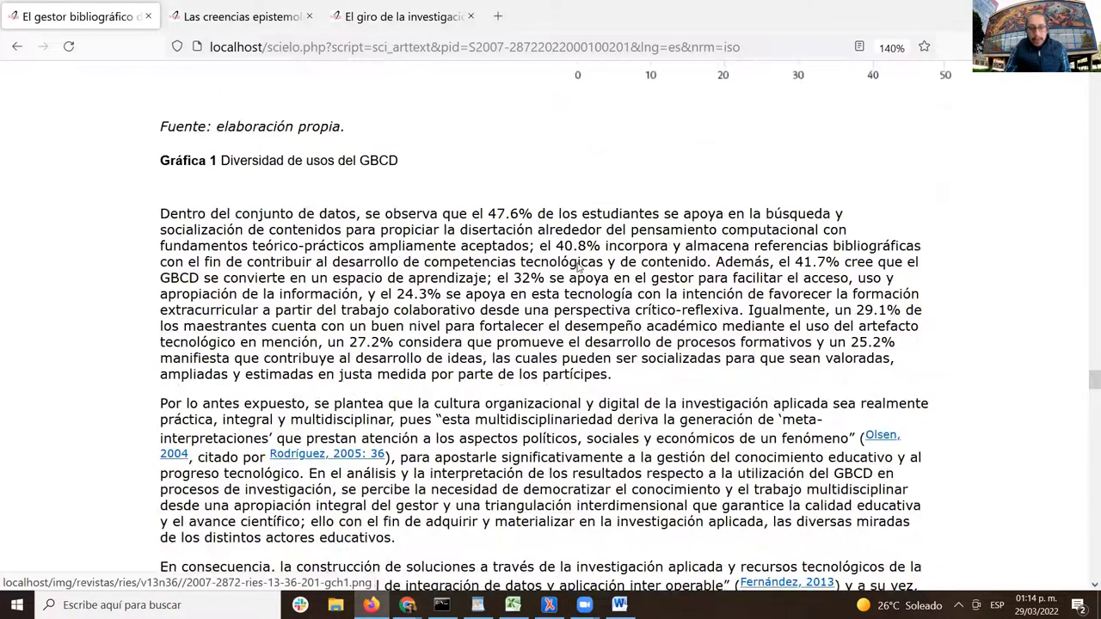
{"action": "scroll", "coordinate": [578, 268], "scroll_direction": "down", "scroll_amount": 7}
{"action": "scroll", "coordinate": [407, 270], "scroll_direction": "down", "scroll_amount": 1}
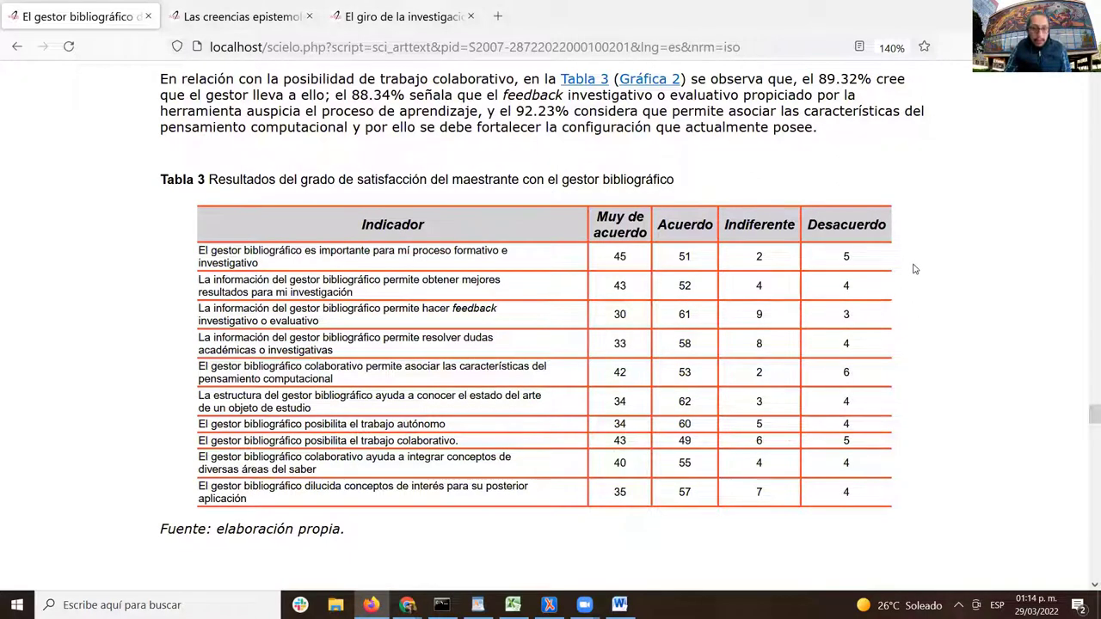
{"action": "scroll", "coordinate": [912, 270], "scroll_direction": "down", "scroll_amount": 10}
{"action": "scroll", "coordinate": [895, 246], "scroll_direction": "down", "scroll_amount": 12}
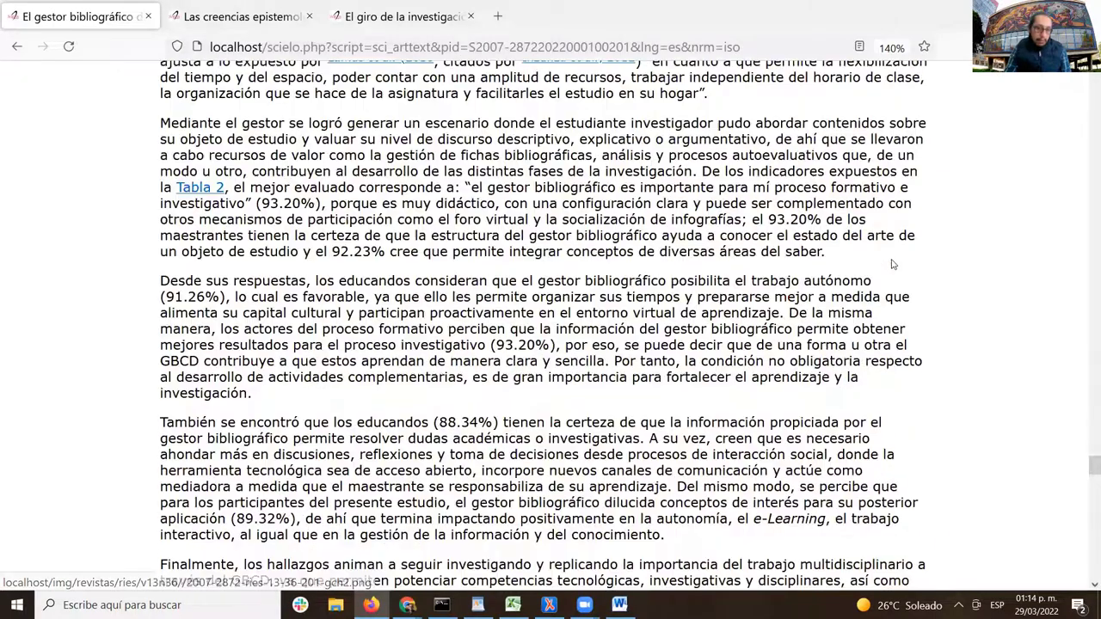
{"action": "scroll", "coordinate": [891, 263], "scroll_direction": "down", "scroll_amount": 4}
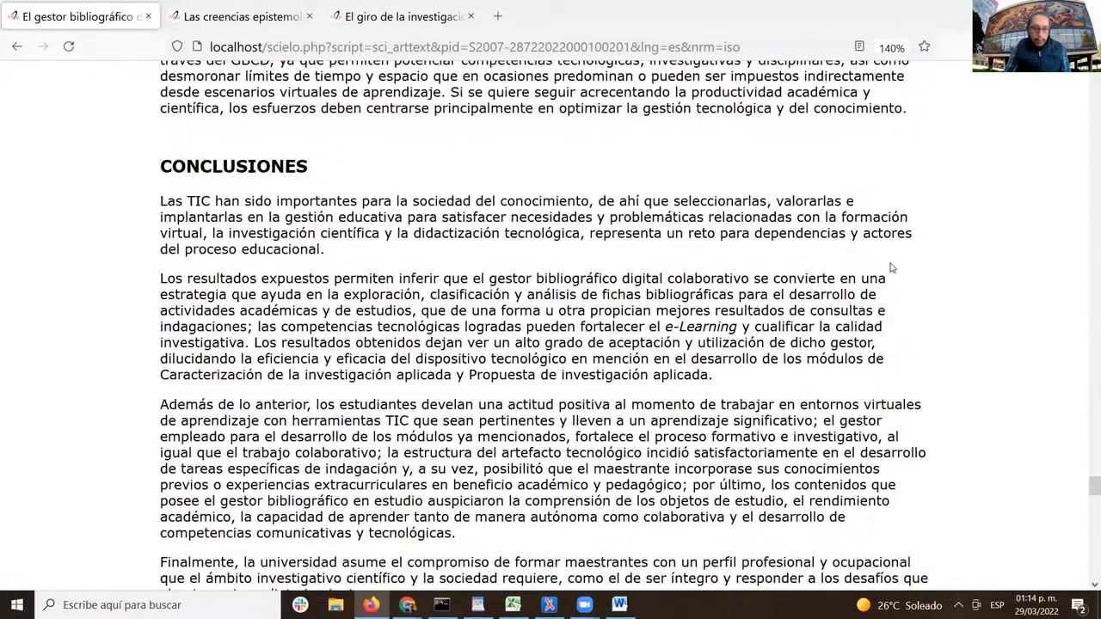
{"action": "scroll", "coordinate": [891, 267], "scroll_direction": "down", "scroll_amount": 1}
{"action": "scroll", "coordinate": [713, 295], "scroll_direction": "down", "scroll_amount": 20}
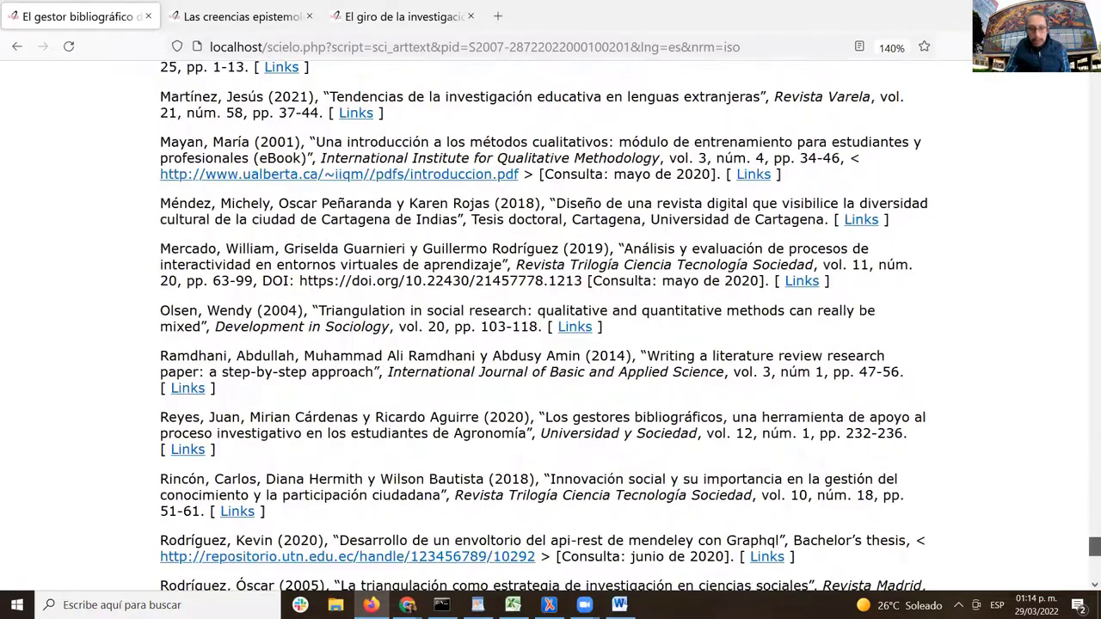
{"action": "left_click_drag", "start_coordinate": [1094, 538], "coordinate": [1094, 81]}
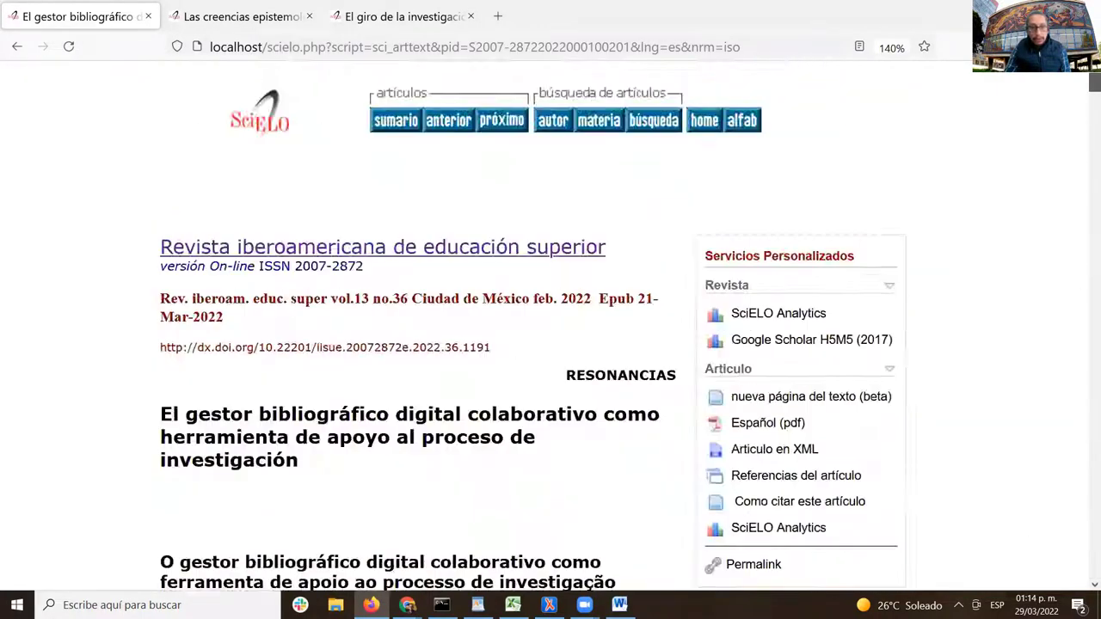
- Show the article "Las creencias epistemológicas y la competencia lectora" and examine the rotated row headings of its Tabla 1
{"action": "left_click", "coordinate": [214, 18]}
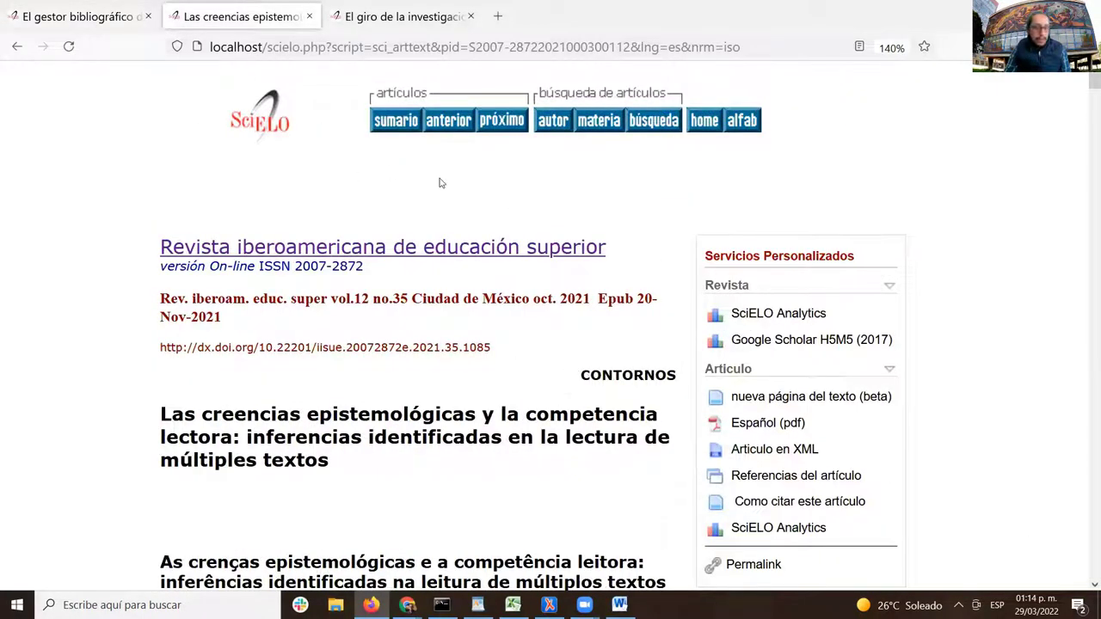
{"action": "scroll", "coordinate": [441, 185], "scroll_direction": "down", "scroll_amount": 15}
{"action": "scroll", "coordinate": [440, 189], "scroll_direction": "down", "scroll_amount": 20}
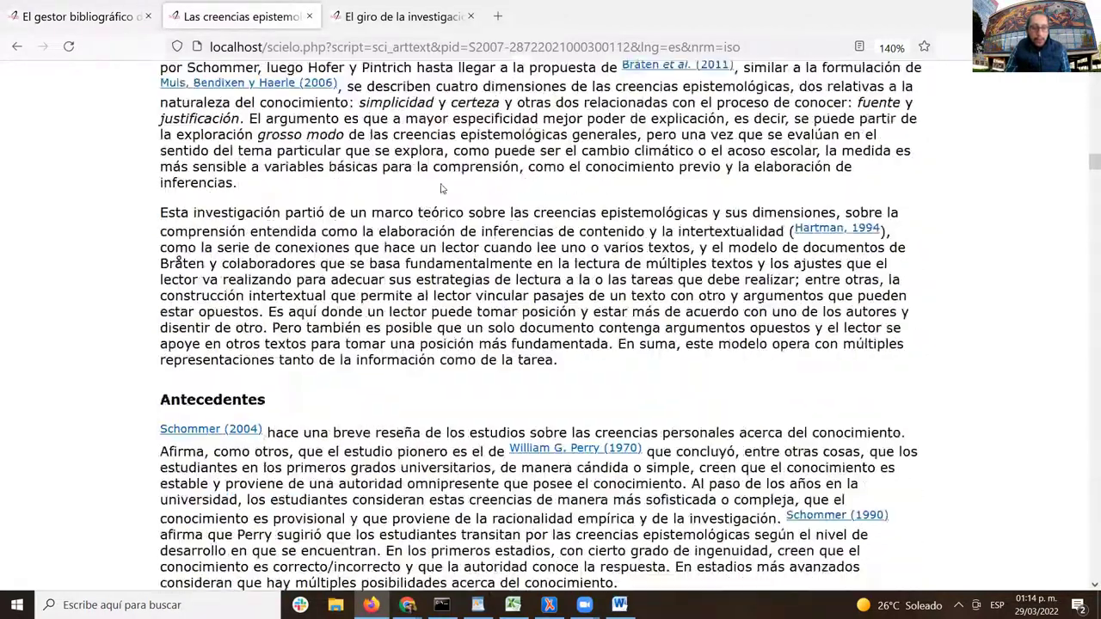
{"action": "scroll", "coordinate": [455, 189], "scroll_direction": "up", "scroll_amount": 2}
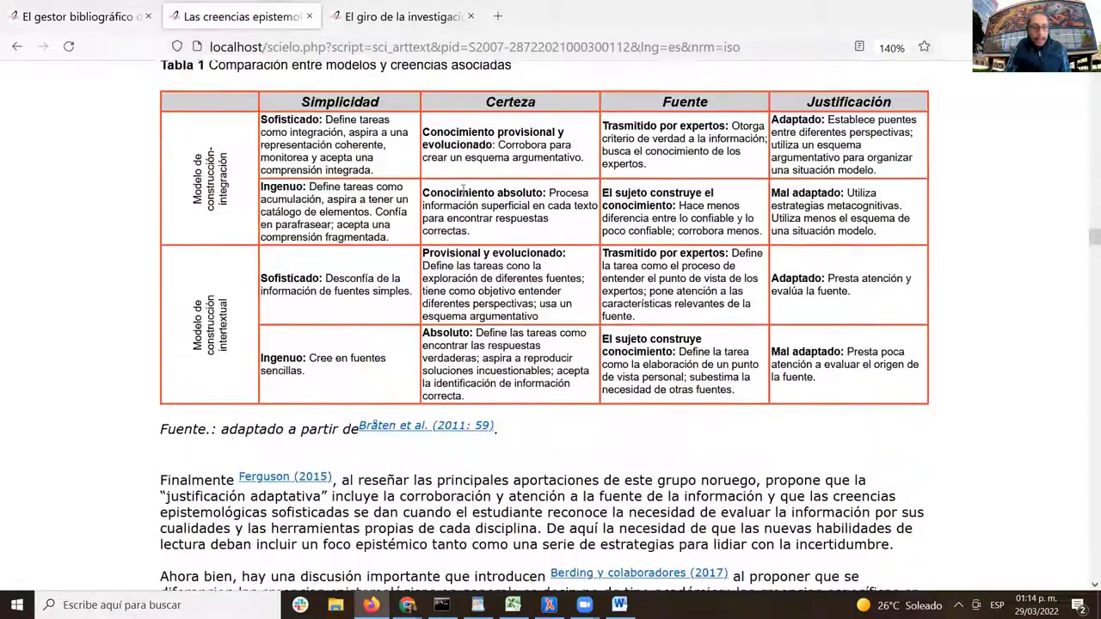
{"action": "left_click_drag", "start_coordinate": [197, 219], "coordinate": [198, 177]}
{"action": "left_click", "coordinate": [198, 178]}
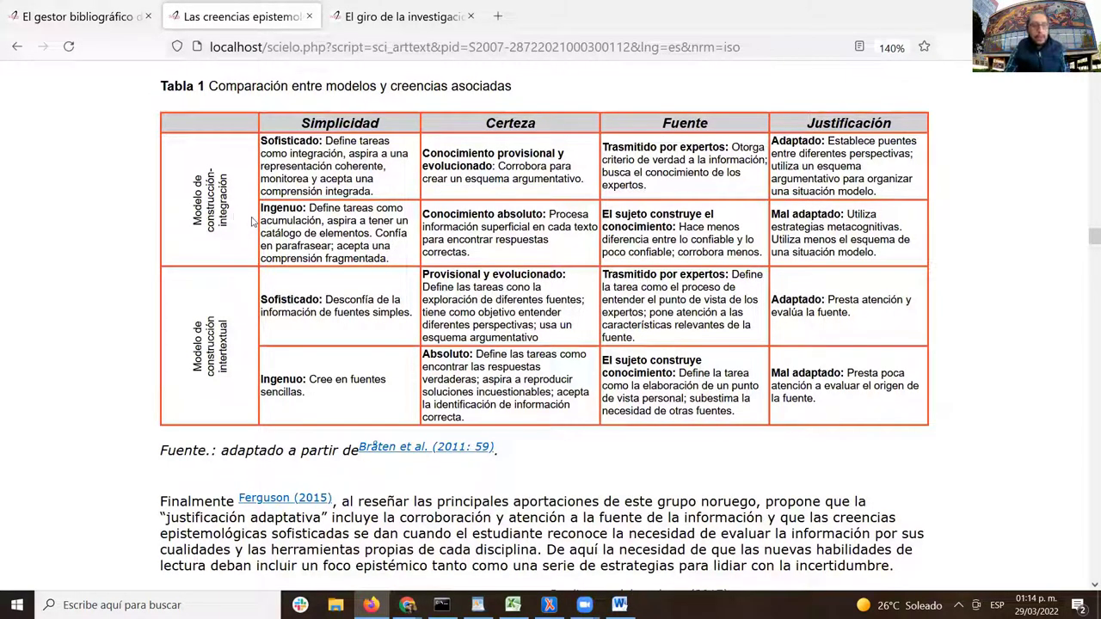
{"action": "scroll", "coordinate": [291, 293], "scroll_direction": "up", "scroll_amount": 2}
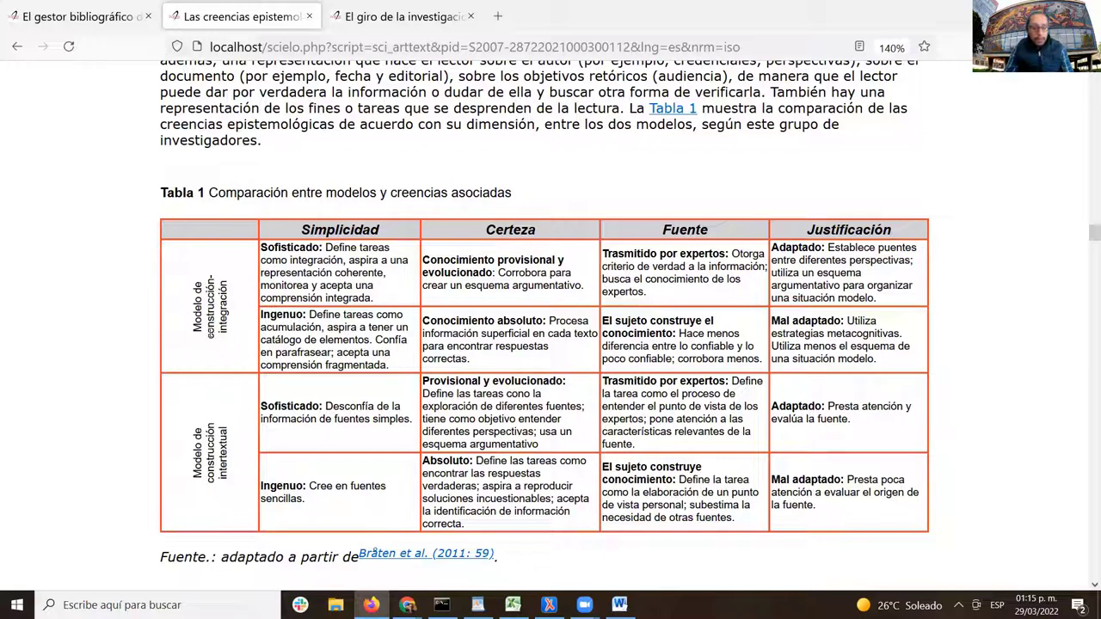
- Look over the text following Tabla 1 as far as Figura 1 and return to the article's beginning
{"action": "scroll", "coordinate": [698, 311], "scroll_direction": "down", "scroll_amount": 1}
{"action": "scroll", "coordinate": [698, 312], "scroll_direction": "down", "scroll_amount": 20}
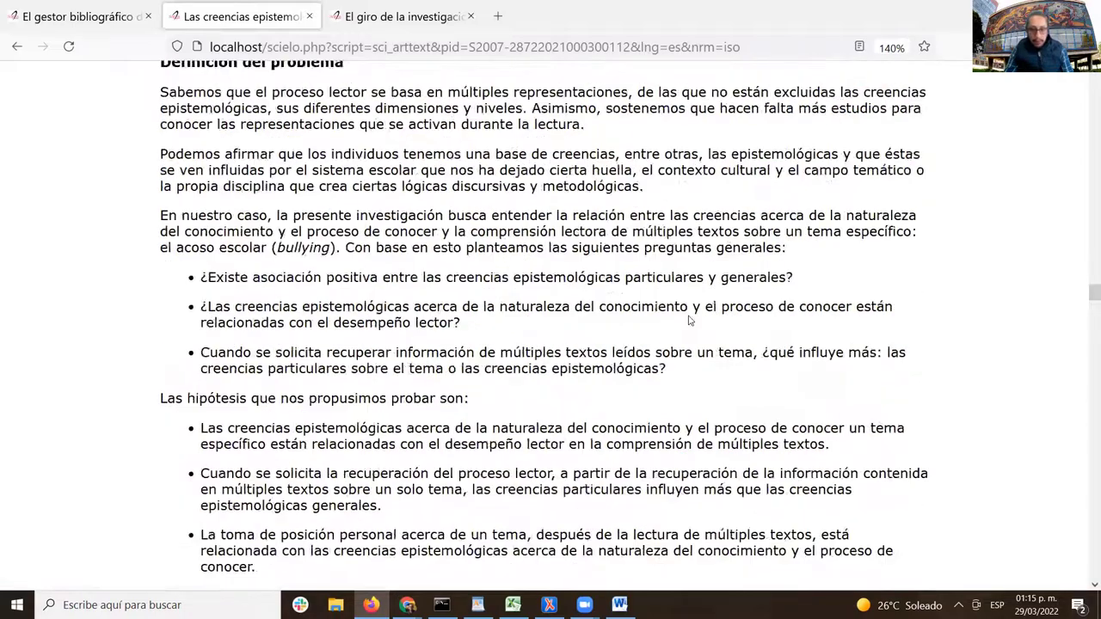
{"action": "scroll", "coordinate": [1086, 95], "scroll_direction": "down", "scroll_amount": 20}
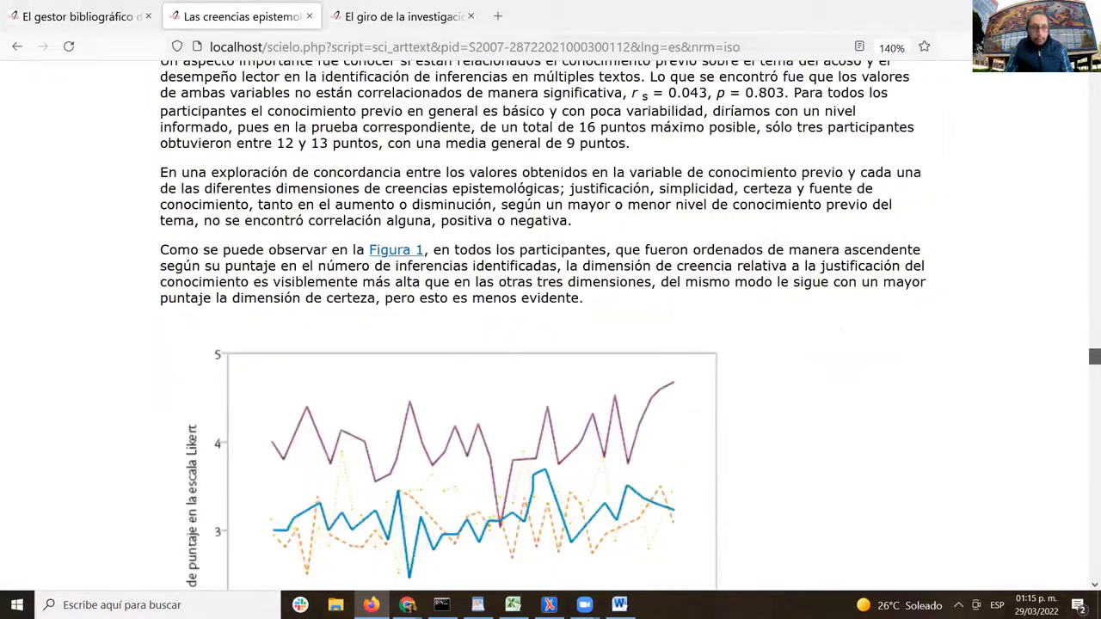
{"action": "key", "text": "Home"}
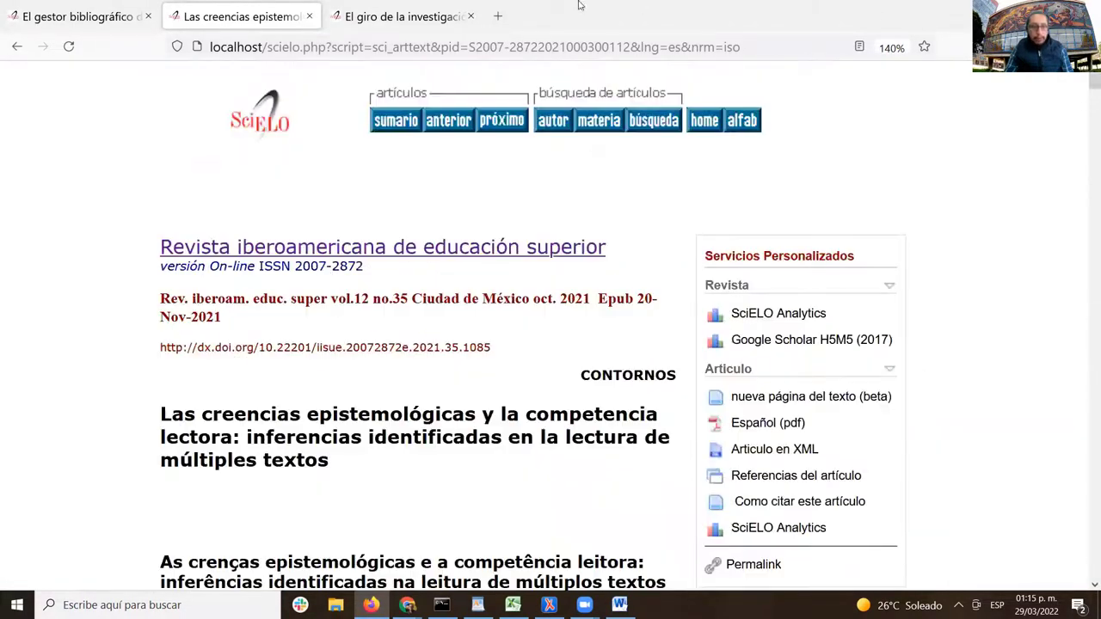
- Show the article "El giro de la investigación" and look through its tables as far as Tabla 5
{"action": "left_click", "coordinate": [405, 16]}
{"action": "scroll", "coordinate": [625, 172], "scroll_direction": "down", "scroll_amount": 5}
{"action": "scroll", "coordinate": [626, 172], "scroll_direction": "down", "scroll_amount": 7}
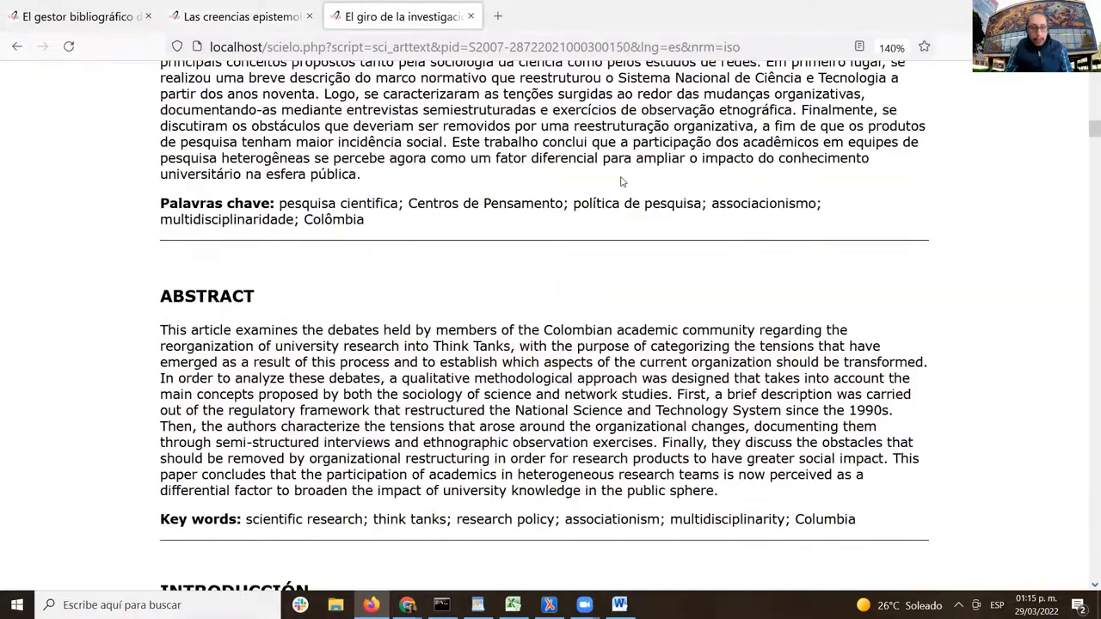
{"action": "scroll", "coordinate": [622, 184], "scroll_direction": "down", "scroll_amount": 6}
{"action": "scroll", "coordinate": [623, 179], "scroll_direction": "down", "scroll_amount": 6}
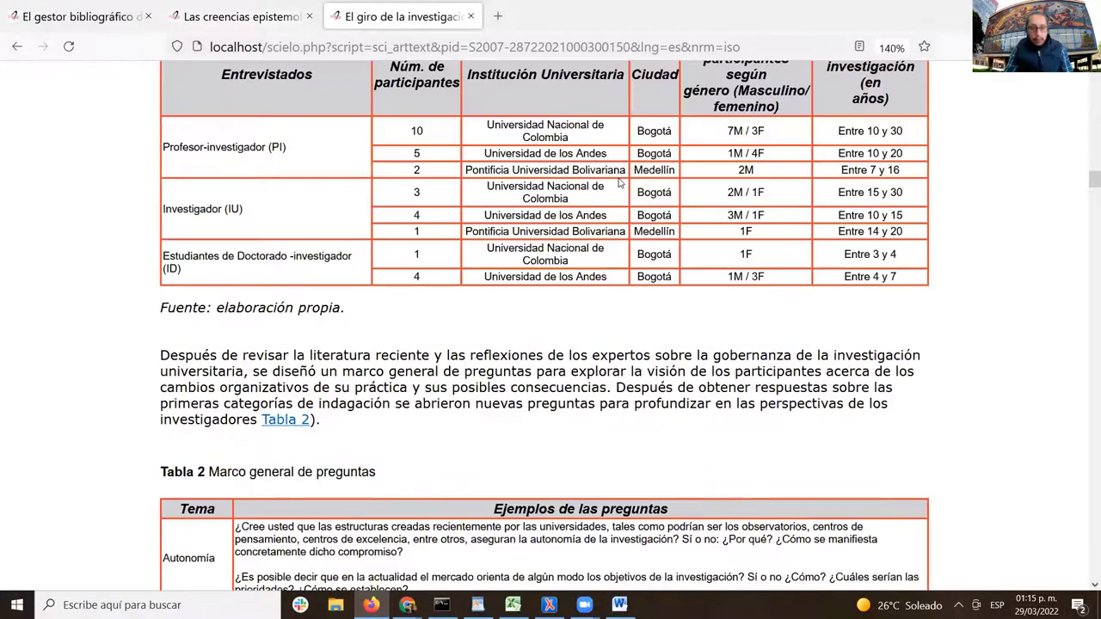
{"action": "scroll", "coordinate": [620, 182], "scroll_direction": "down", "scroll_amount": 15}
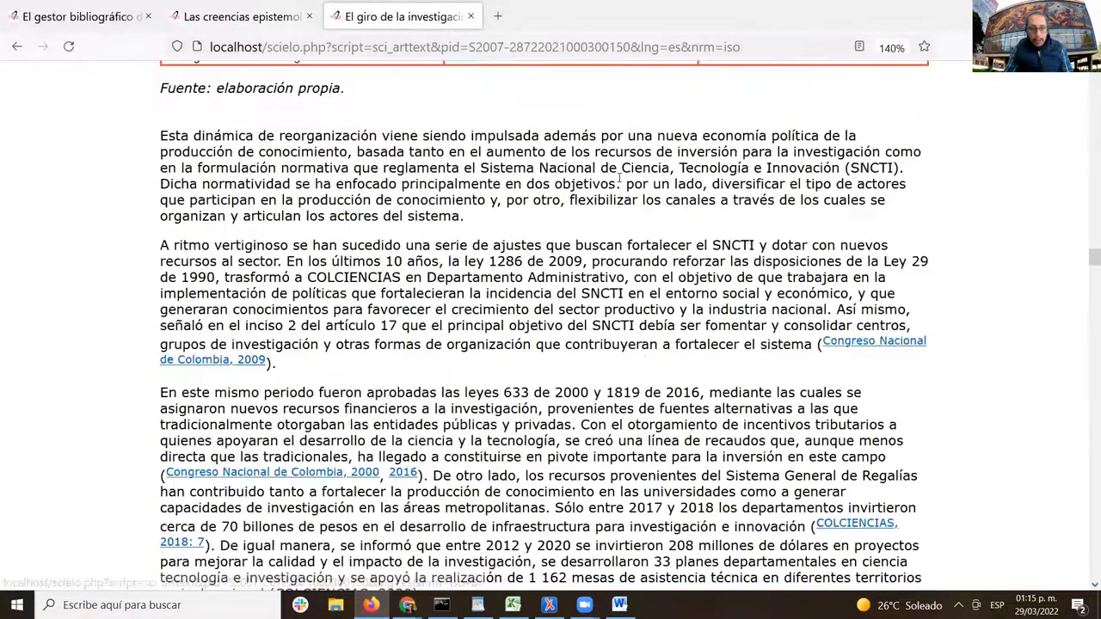
{"action": "scroll", "coordinate": [620, 177], "scroll_direction": "down", "scroll_amount": 15}
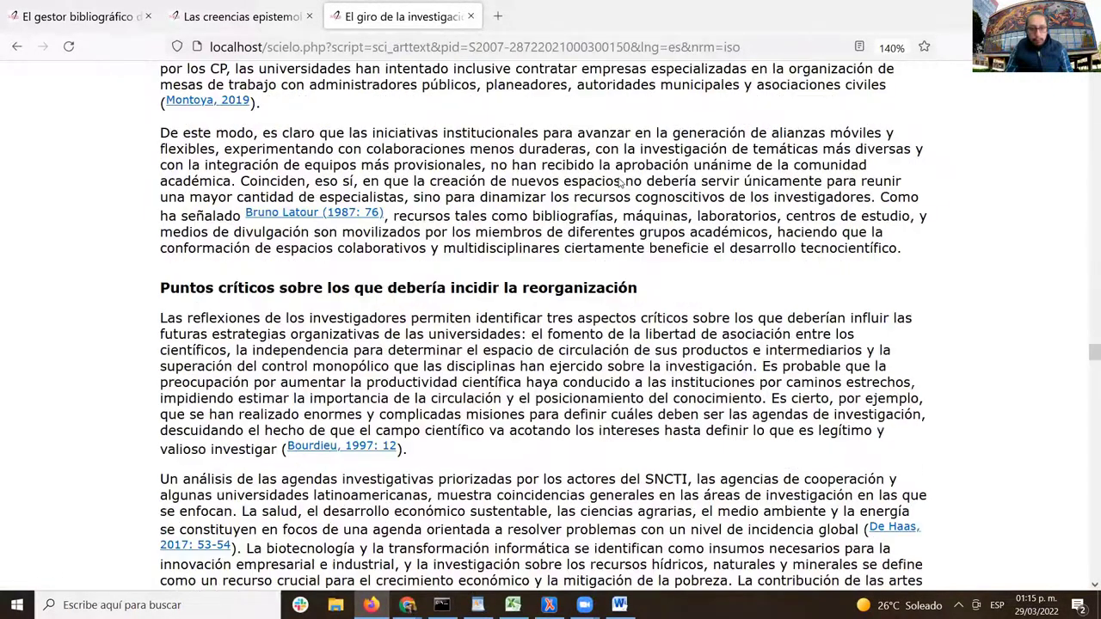
{"action": "scroll", "coordinate": [619, 181], "scroll_direction": "down", "scroll_amount": 10}
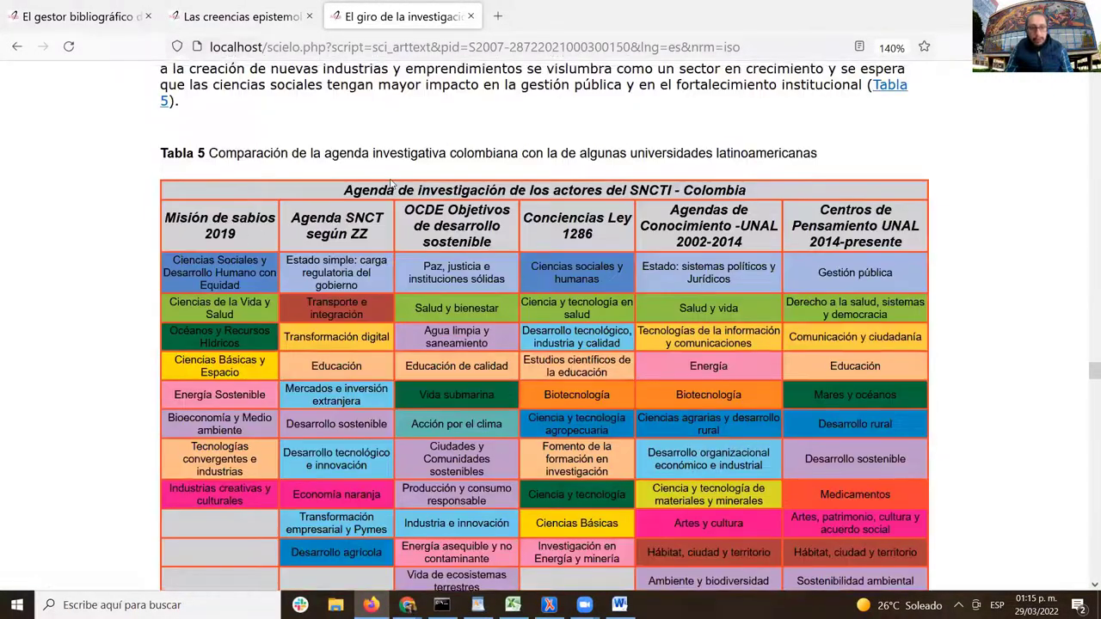
- Examine the coloured and merged cells of Tabla 5, from the SNCTI - Colombia agendas to those of other Latin American universities
{"action": "scroll", "coordinate": [391, 181], "scroll_direction": "down", "scroll_amount": 2}
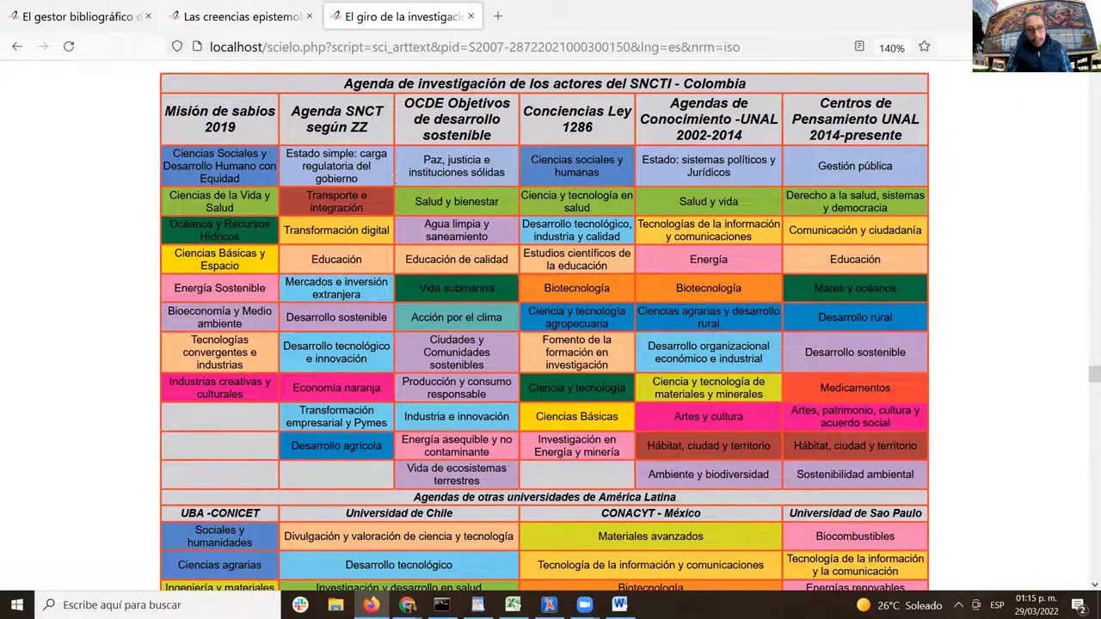
{"action": "scroll", "coordinate": [548, 176], "scroll_direction": "down", "scroll_amount": 5}
{"action": "scroll", "coordinate": [548, 176], "scroll_direction": "up", "scroll_amount": 3}
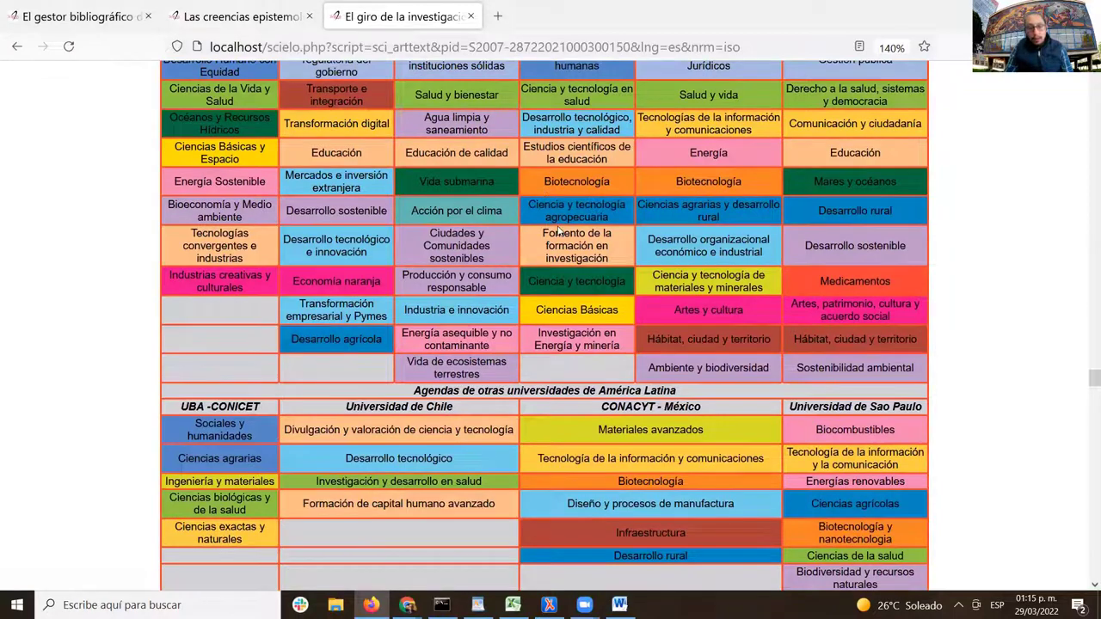
{"action": "scroll", "coordinate": [559, 231], "scroll_direction": "up", "scroll_amount": 2}
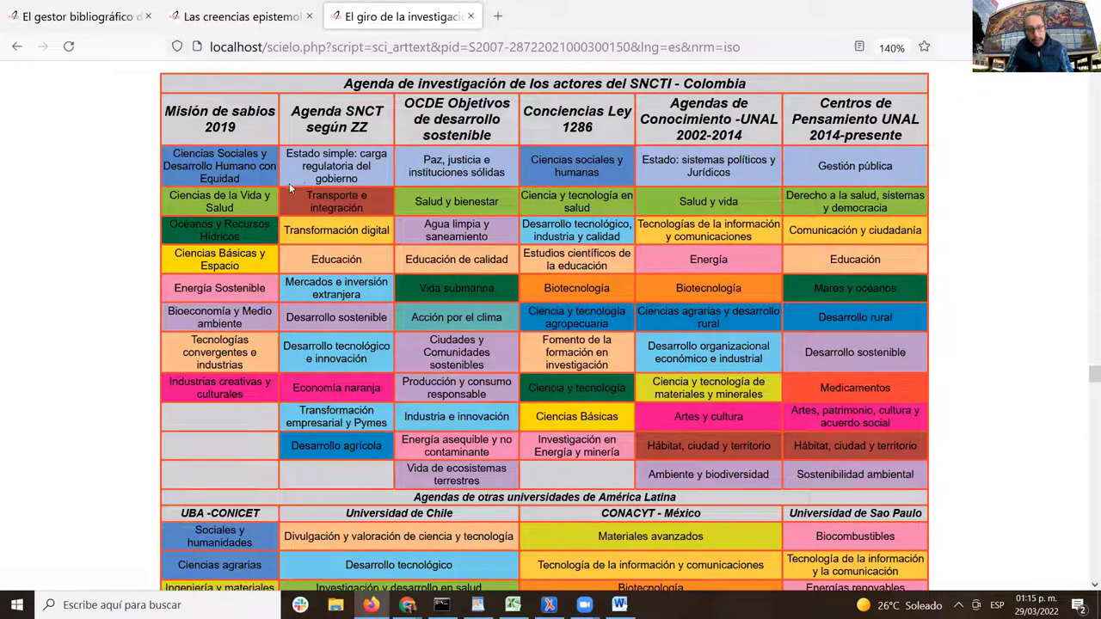
{"action": "scroll", "coordinate": [304, 181], "scroll_direction": "down", "scroll_amount": 4}
{"action": "scroll", "coordinate": [652, 313], "scroll_direction": "up", "scroll_amount": 6}
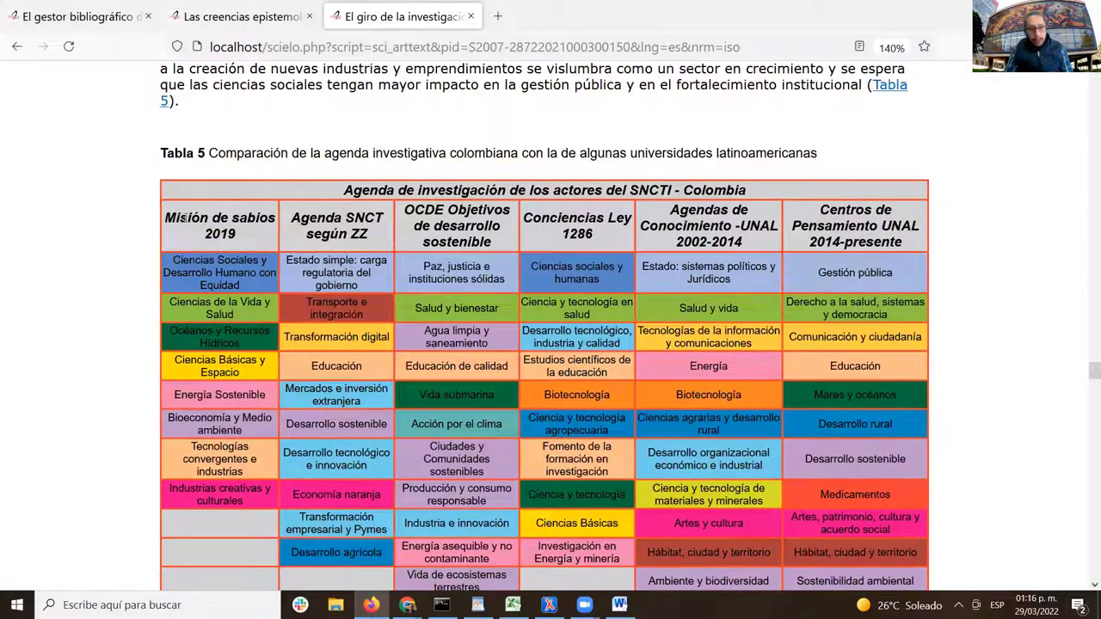
{"action": "scroll", "coordinate": [735, 223], "scroll_direction": "down", "scroll_amount": 4}
{"action": "scroll", "coordinate": [905, 278], "scroll_direction": "down", "scroll_amount": 15}
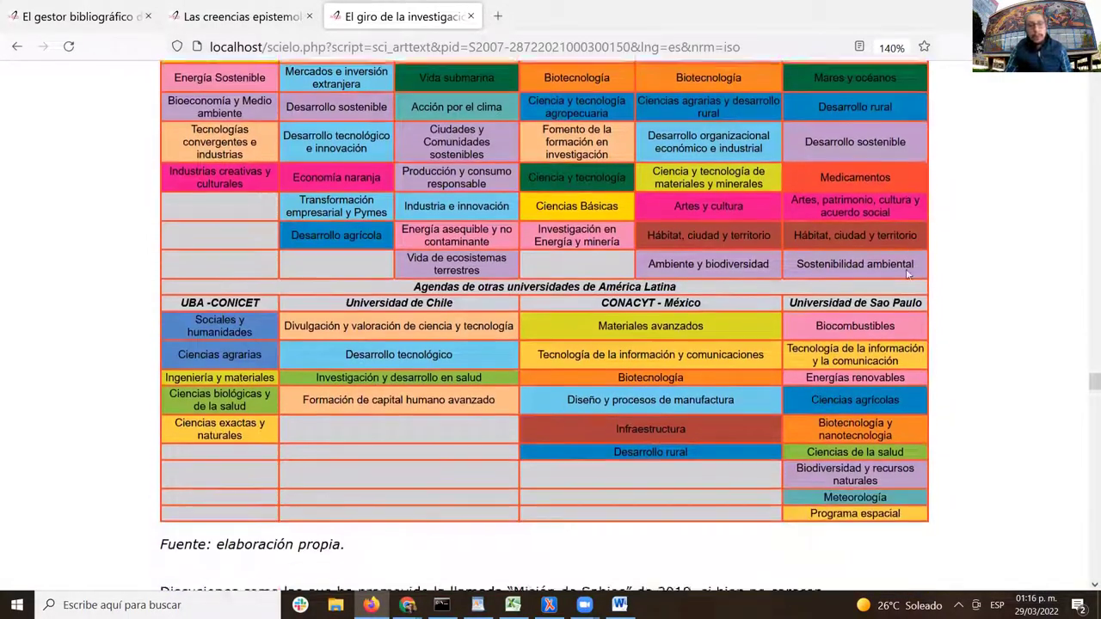
{"action": "scroll", "coordinate": [914, 263], "scroll_direction": "up", "scroll_amount": 20}
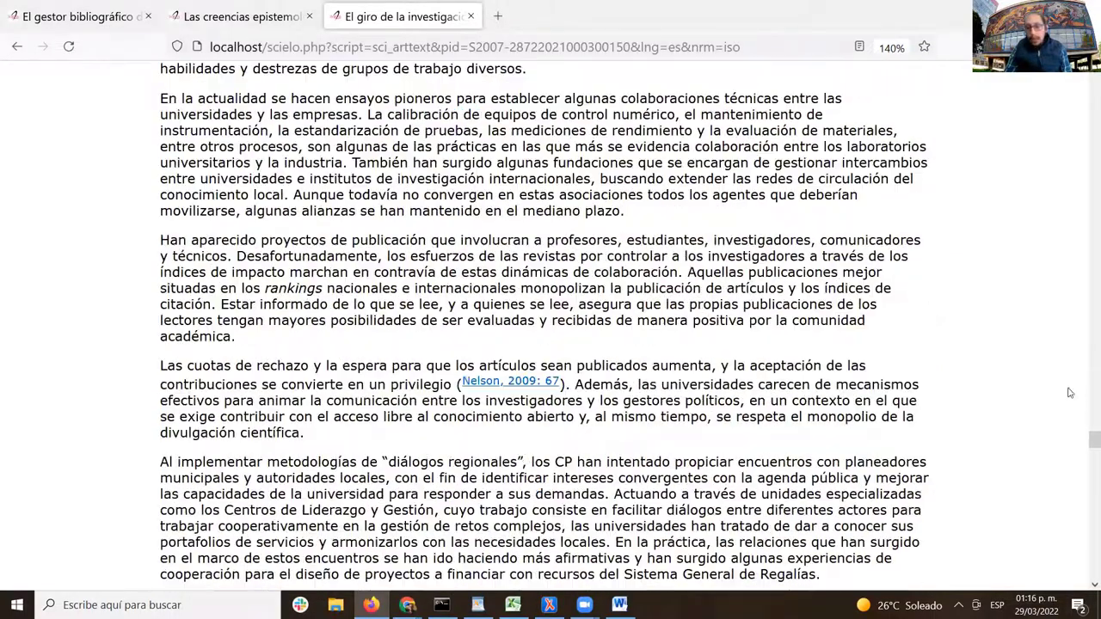
- Switch to Chrome, revisit the HTML Tables page, the Tryit Editor table example and the MathType conversion video, and show the desktop
{"action": "key", "text": "alt+Tab"}
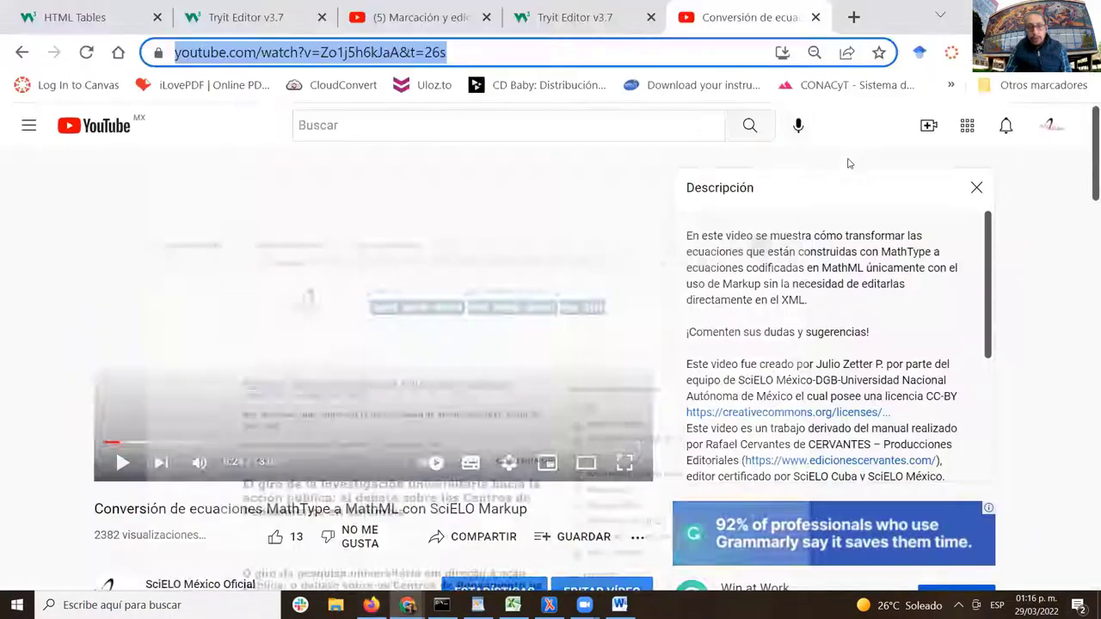
{"action": "left_click", "coordinate": [75, 17]}
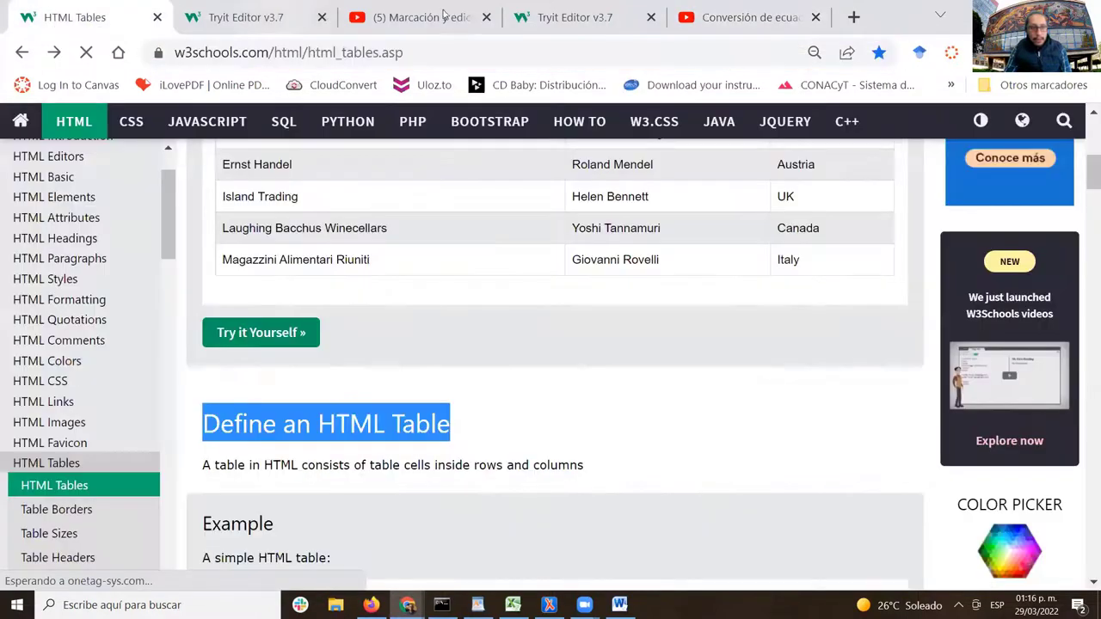
{"action": "left_click", "coordinate": [575, 17]}
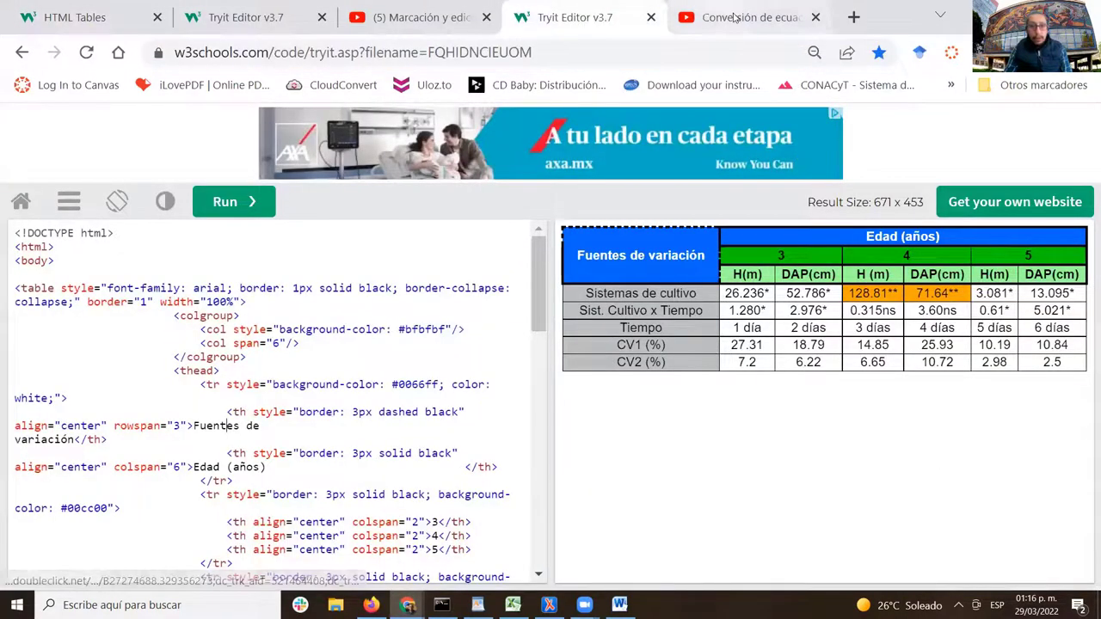
{"action": "left_click", "coordinate": [757, 24]}
{"action": "key", "text": "super+d"}
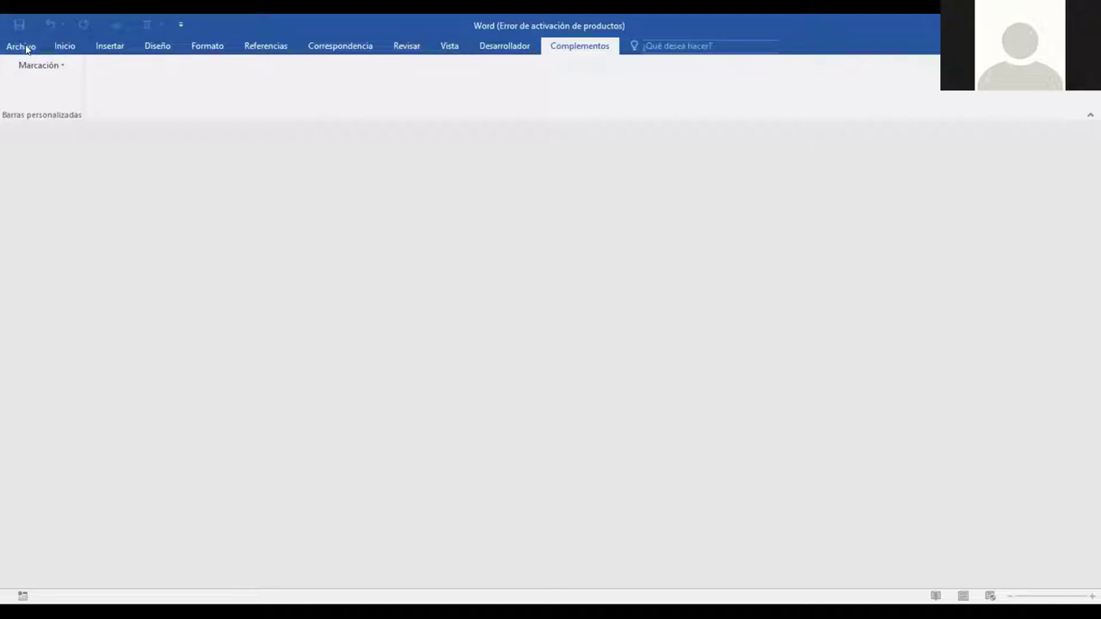
- Browse for a document to open, going to the SciELO\serial folder on drive OS (C:)
{"action": "left_click", "coordinate": [26, 49]}
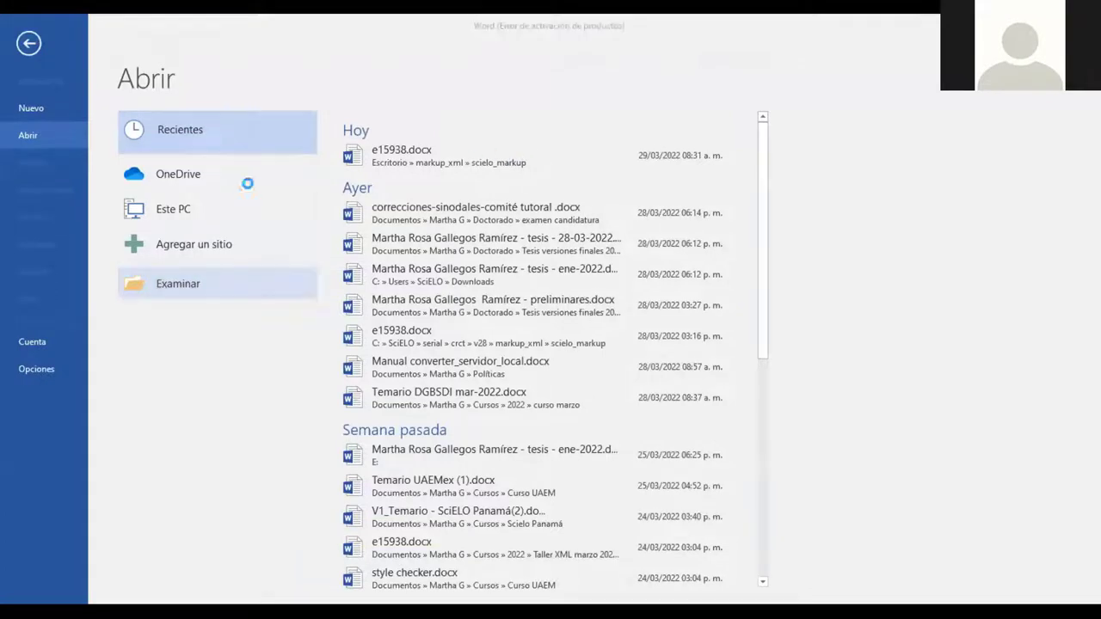
{"action": "scroll", "coordinate": [56, 320], "scroll_direction": "down", "scroll_amount": 3}
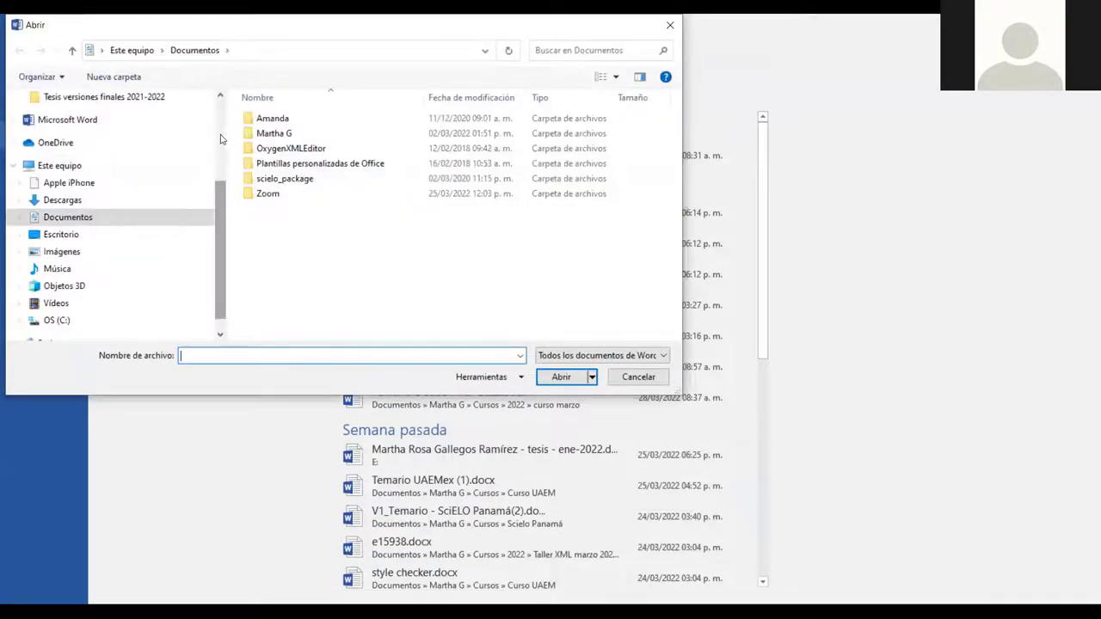
{"action": "left_click", "coordinate": [56, 320]}
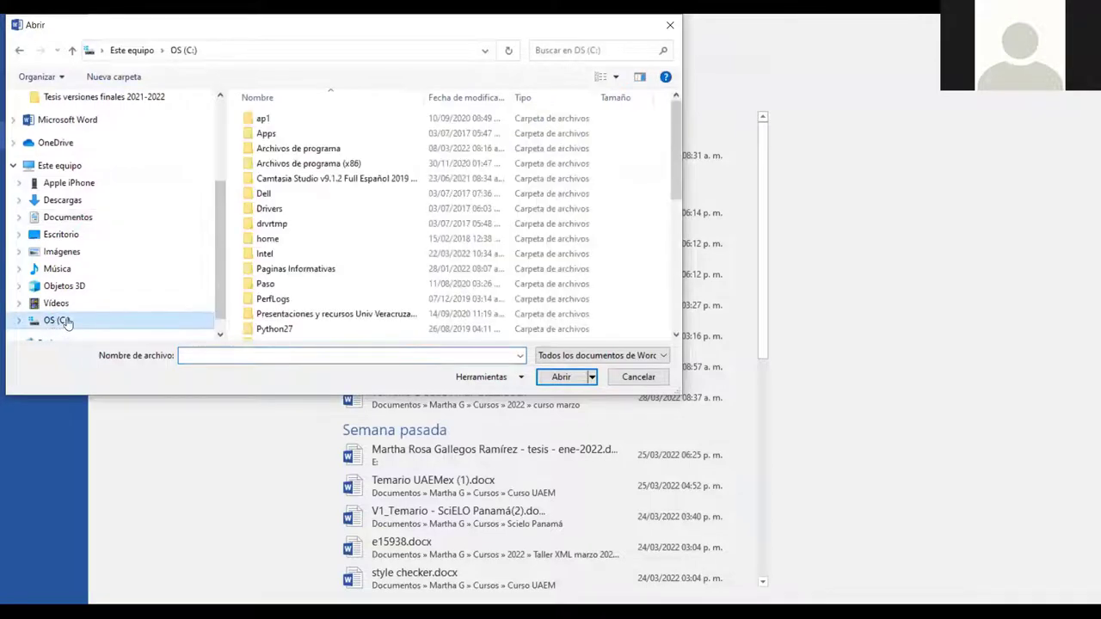
{"action": "scroll", "coordinate": [267, 243], "scroll_direction": "down", "scroll_amount": 4}
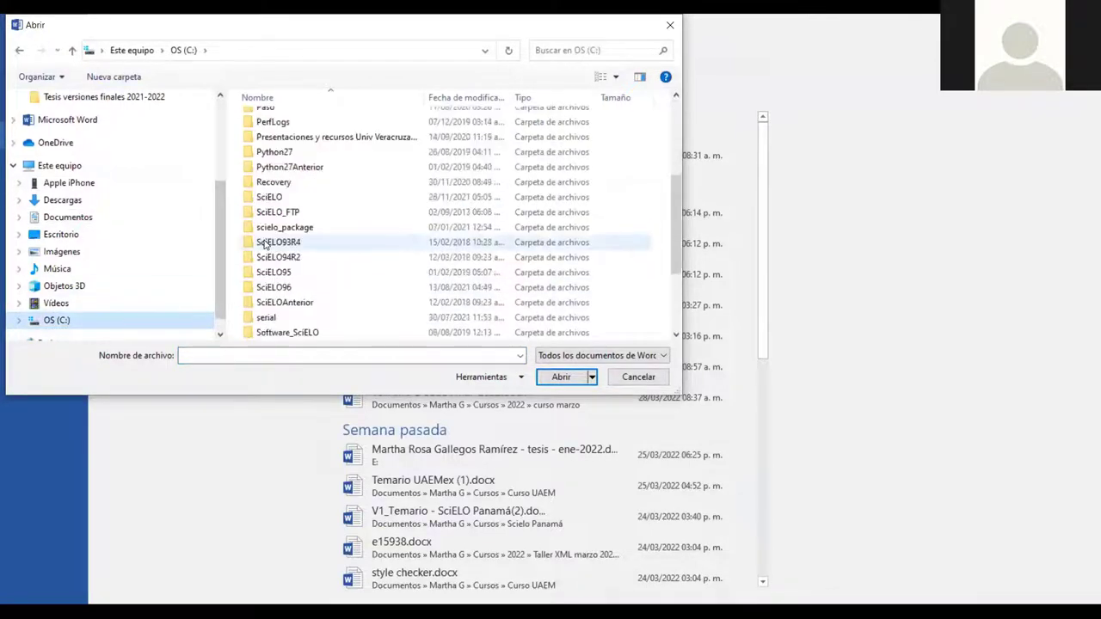
{"action": "double_click", "coordinate": [269, 198]}
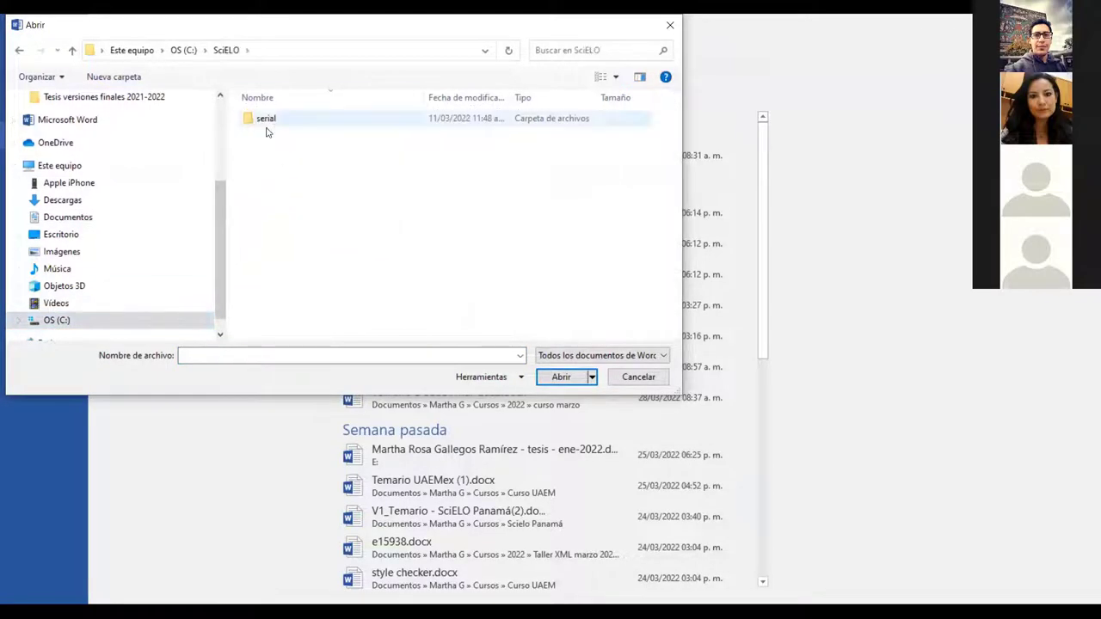
{"action": "double_click", "coordinate": [268, 118]}
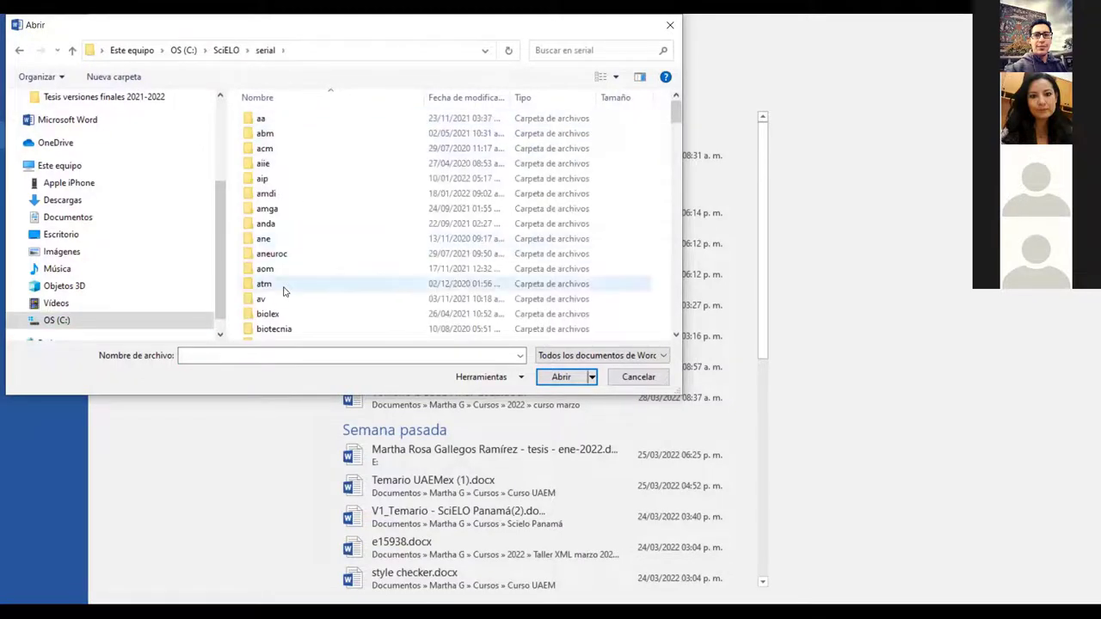
- Open e15938.docx from the crct\v28\markup_xml\scielo_markup folder
{"action": "scroll", "coordinate": [284, 293], "scroll_direction": "down", "scroll_amount": 10}
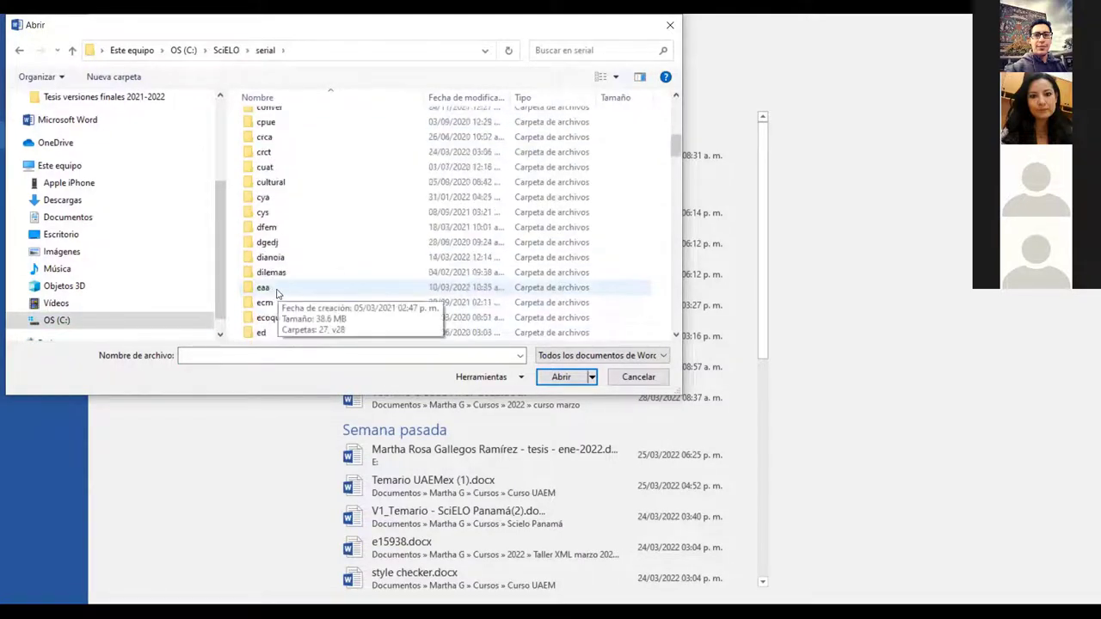
{"action": "double_click", "coordinate": [276, 153]}
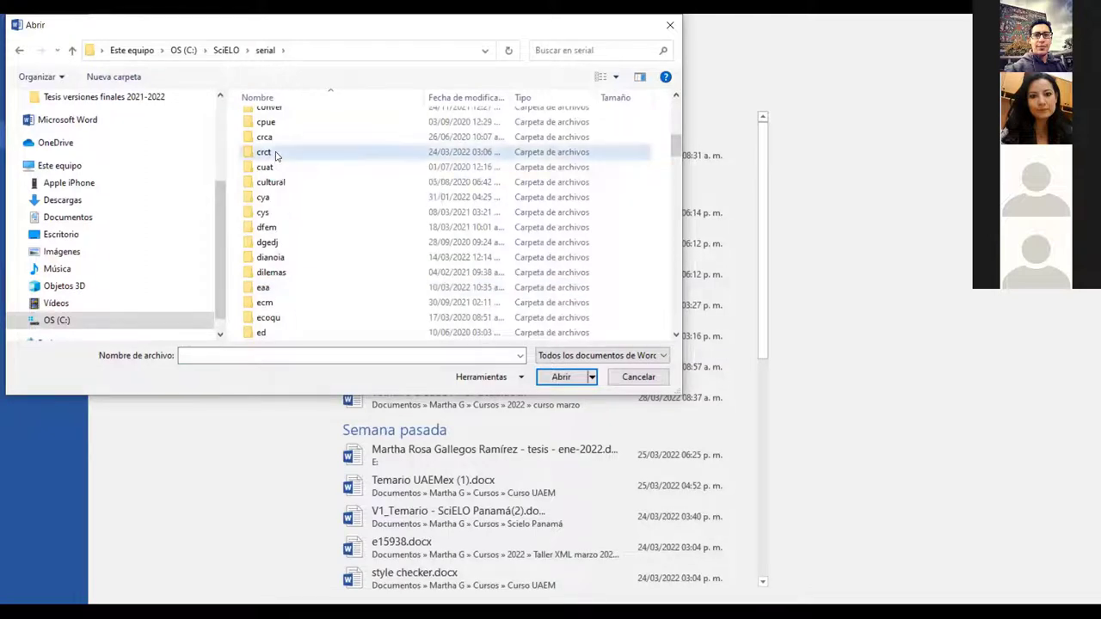
{"action": "double_click", "coordinate": [282, 155]}
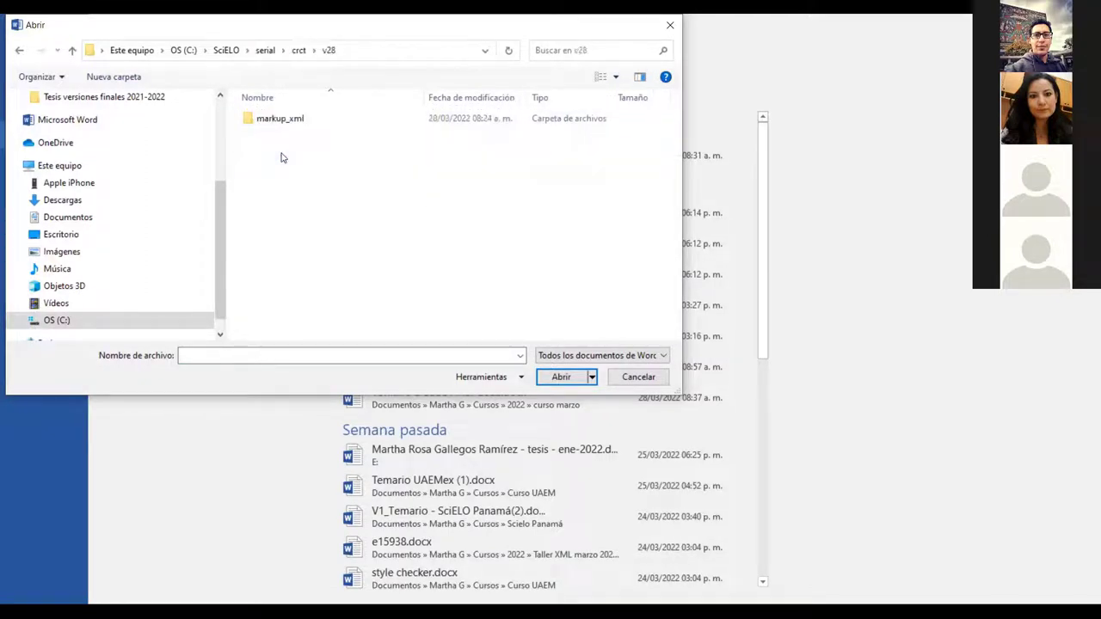
{"action": "double_click", "coordinate": [286, 120]}
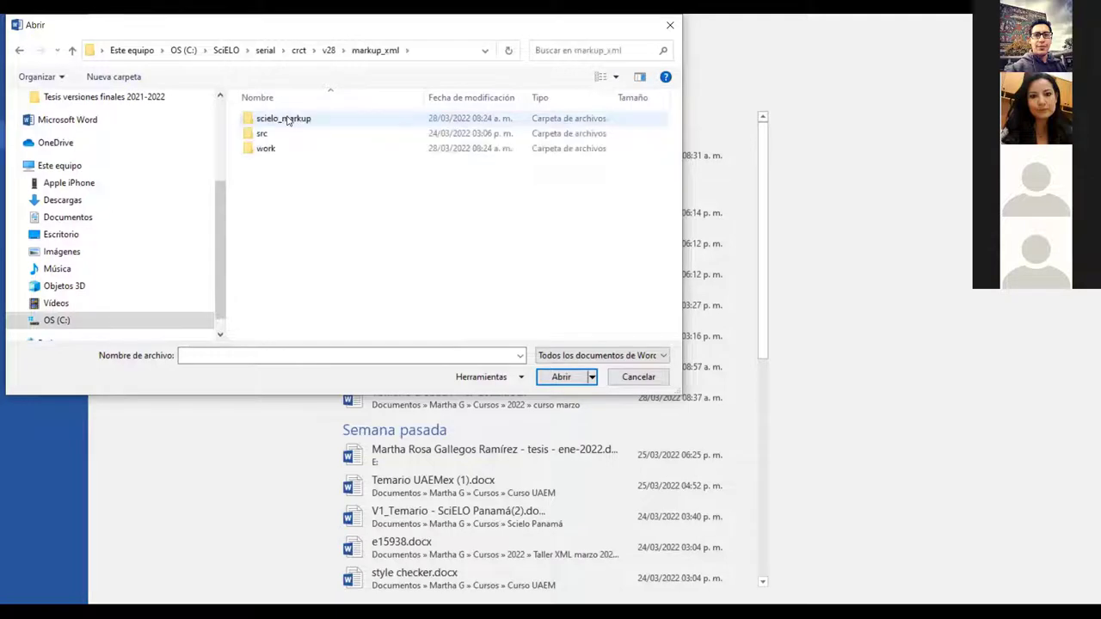
{"action": "double_click", "coordinate": [288, 121]}
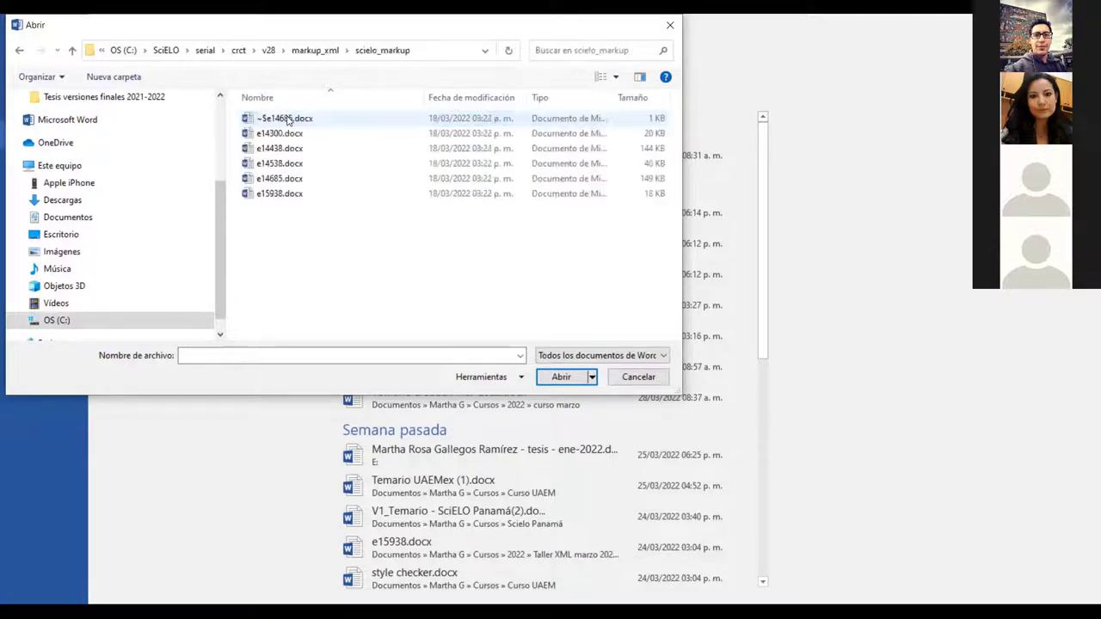
{"action": "left_click", "coordinate": [278, 194]}
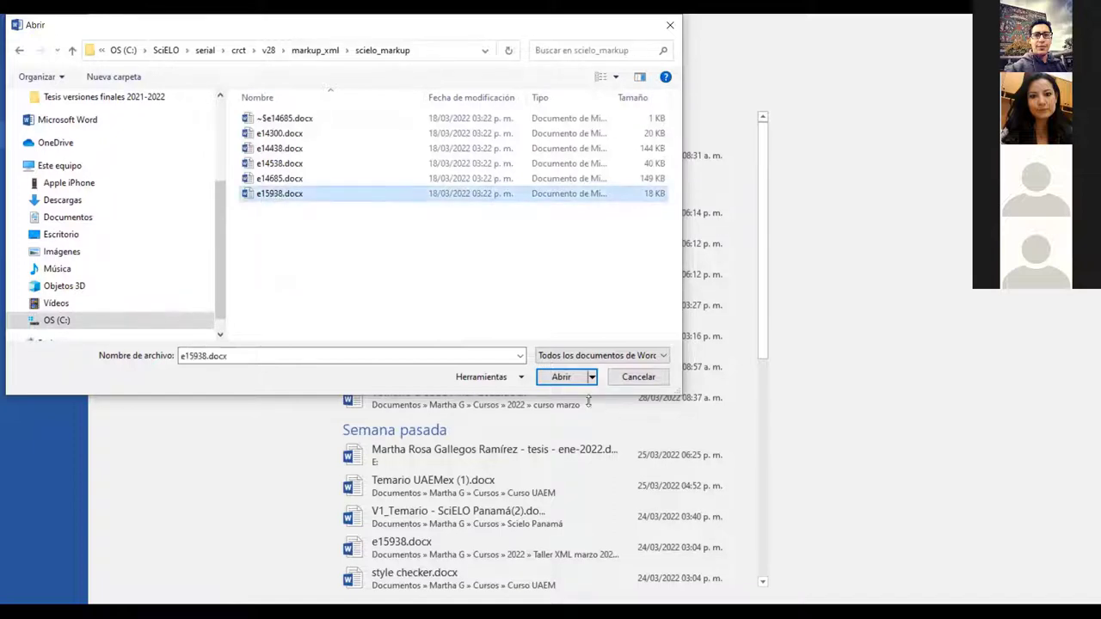
{"action": "left_click", "coordinate": [561, 377]}
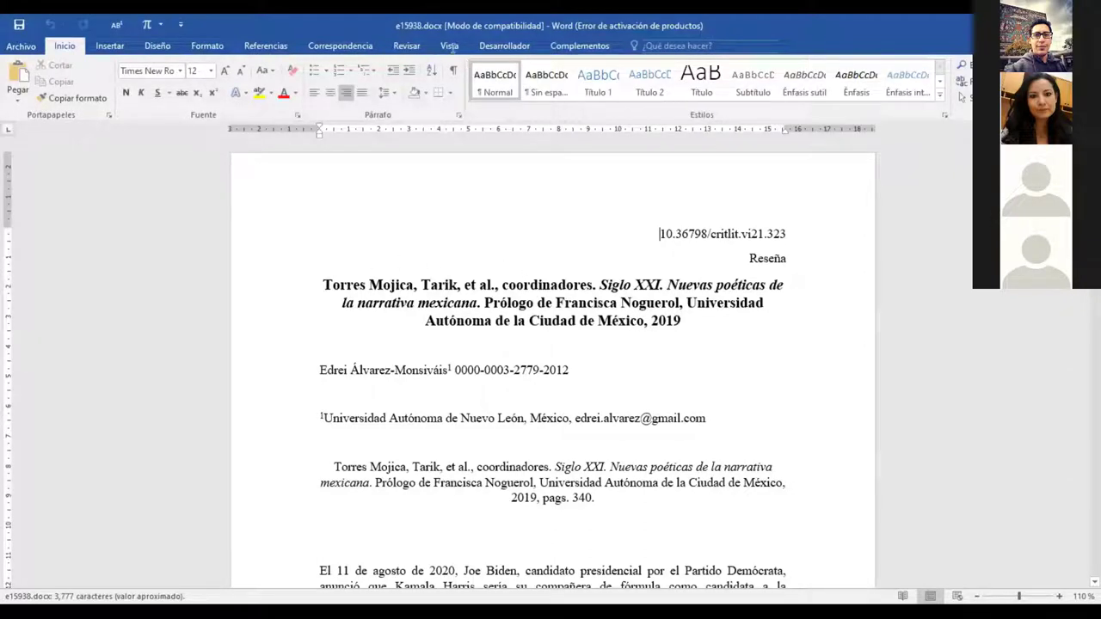
- Start the DTD-SciELO markup on the review and open the doc element's form for the whole text
{"action": "left_click", "coordinate": [583, 49]}
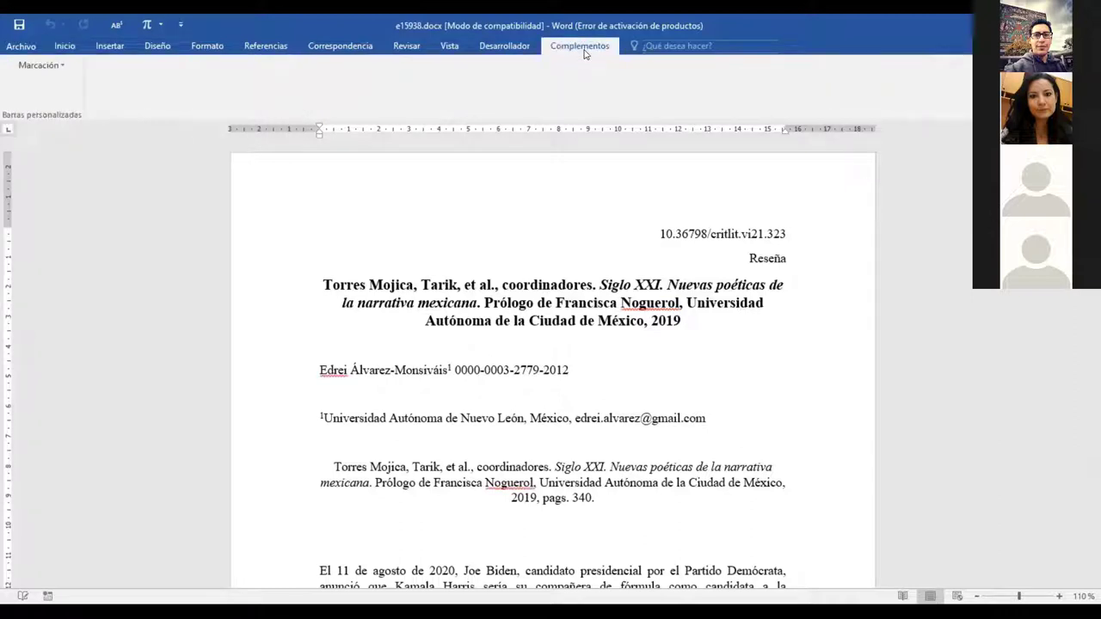
{"action": "left_click", "coordinate": [65, 69]}
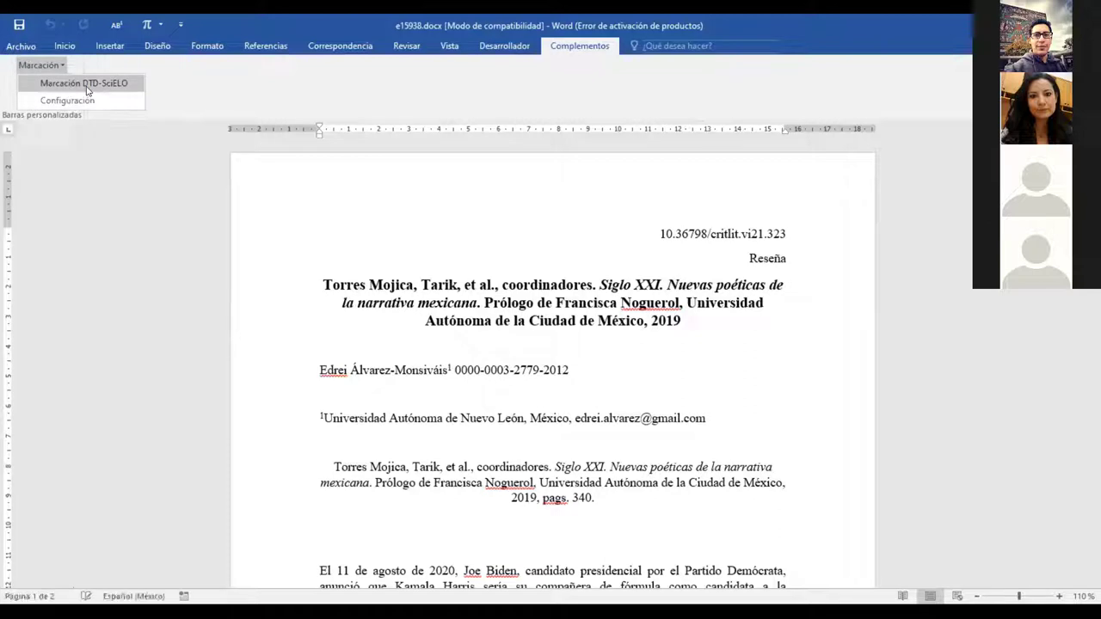
{"action": "left_click", "coordinate": [549, 230]}
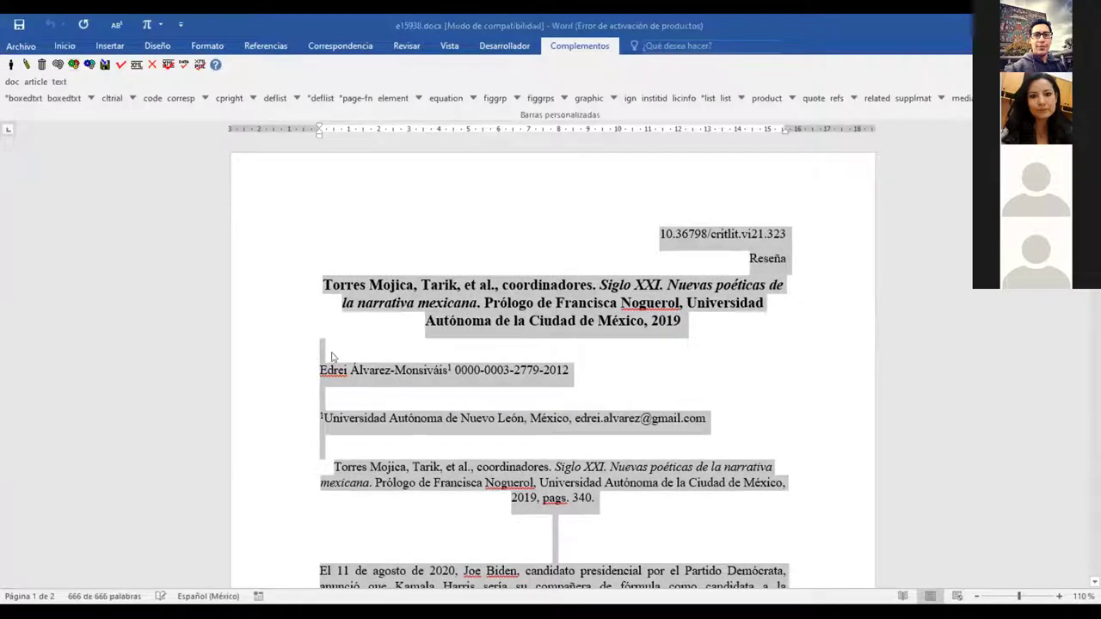
{"action": "left_click", "coordinate": [13, 83]}
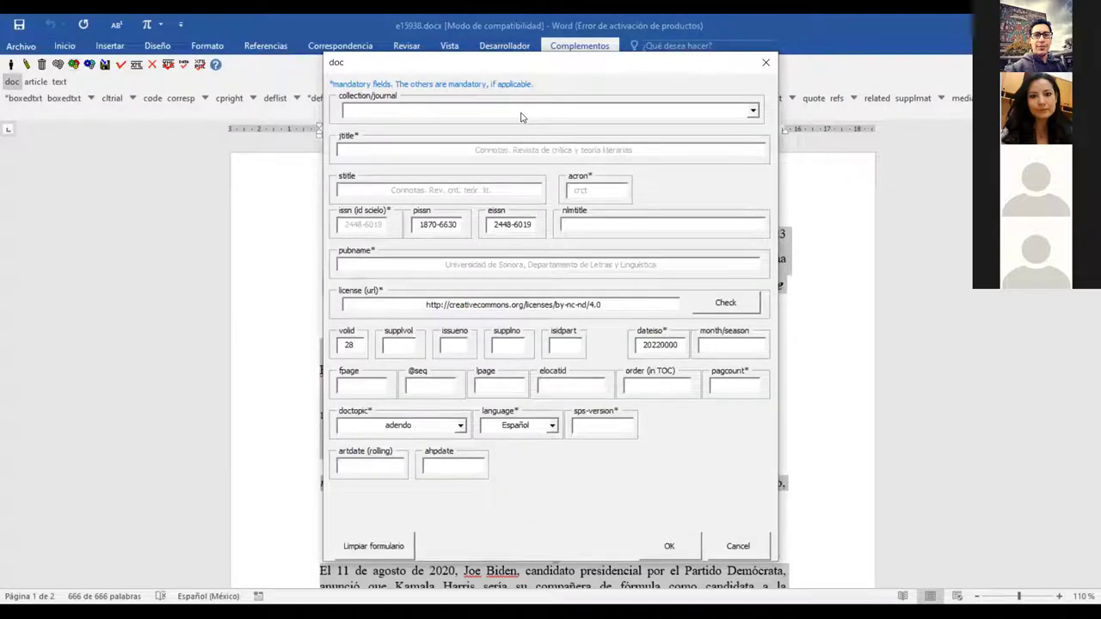
- Choose "Connotas. Revista de crítica y teoría literarias | Mexico" as the collection/journal in the doc form
{"action": "left_click", "coordinate": [521, 116]}
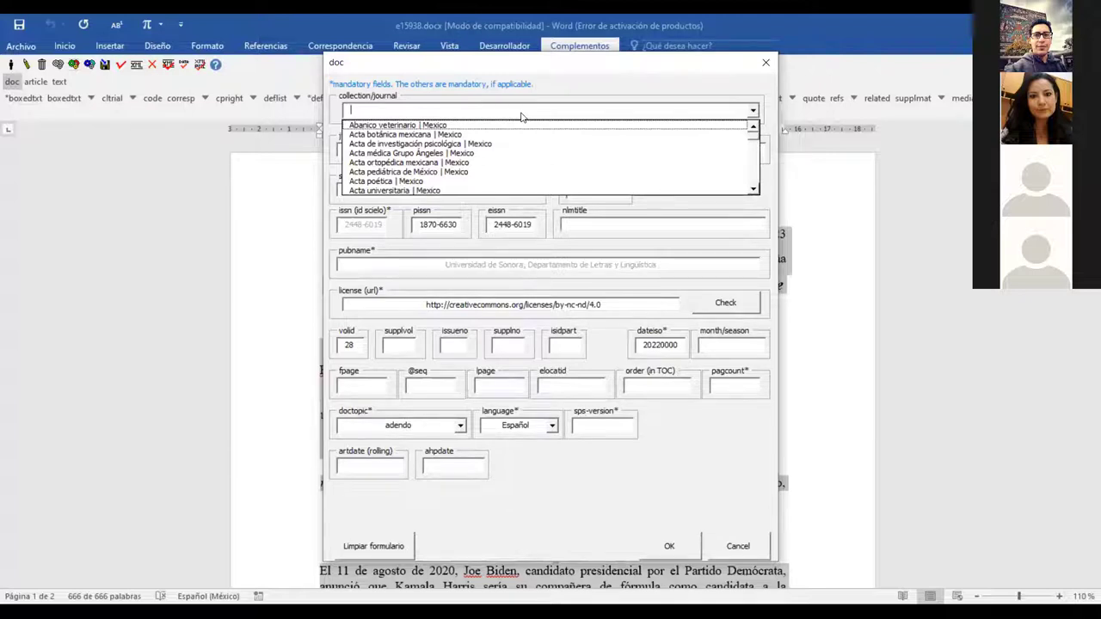
{"action": "type", "text": "co"}
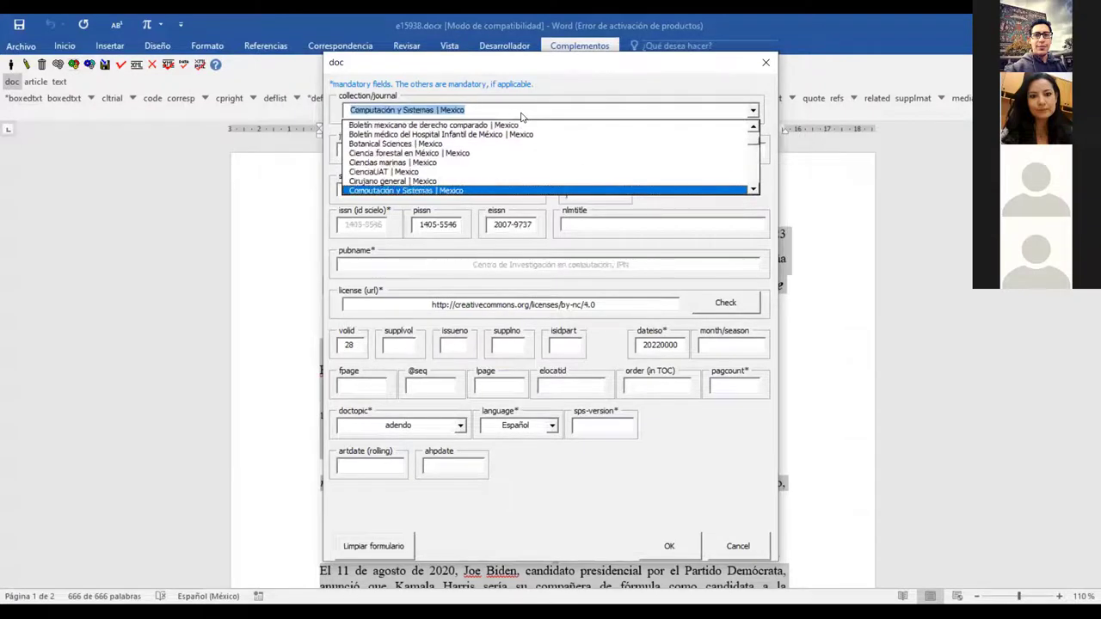
{"action": "left_click", "coordinate": [754, 189]}
{"action": "left_click", "coordinate": [756, 189]}
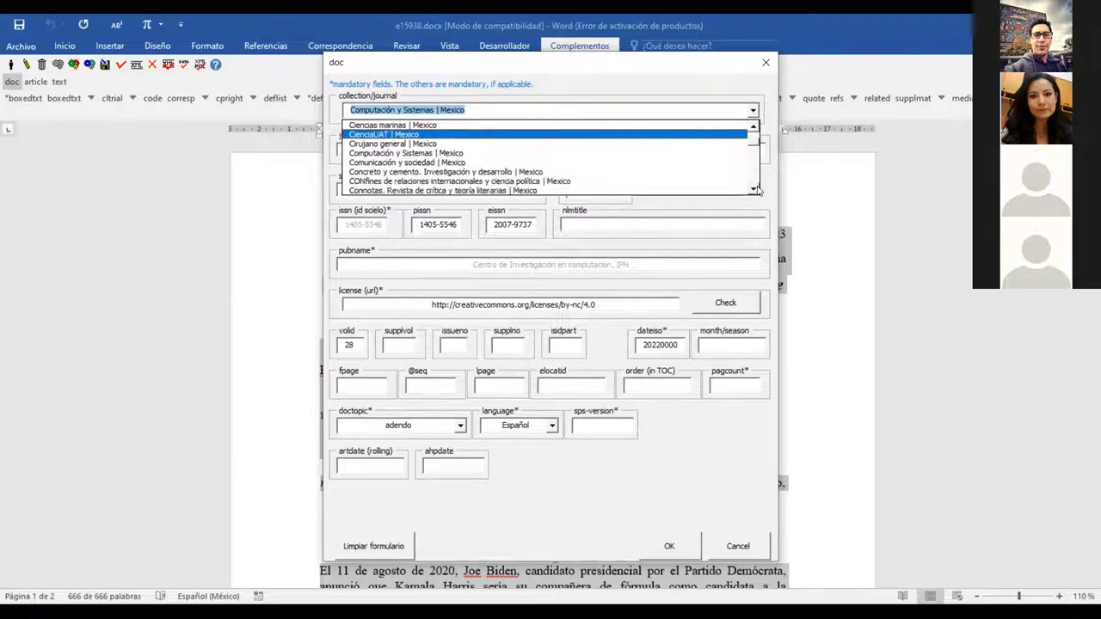
{"action": "left_click", "coordinate": [544, 191]}
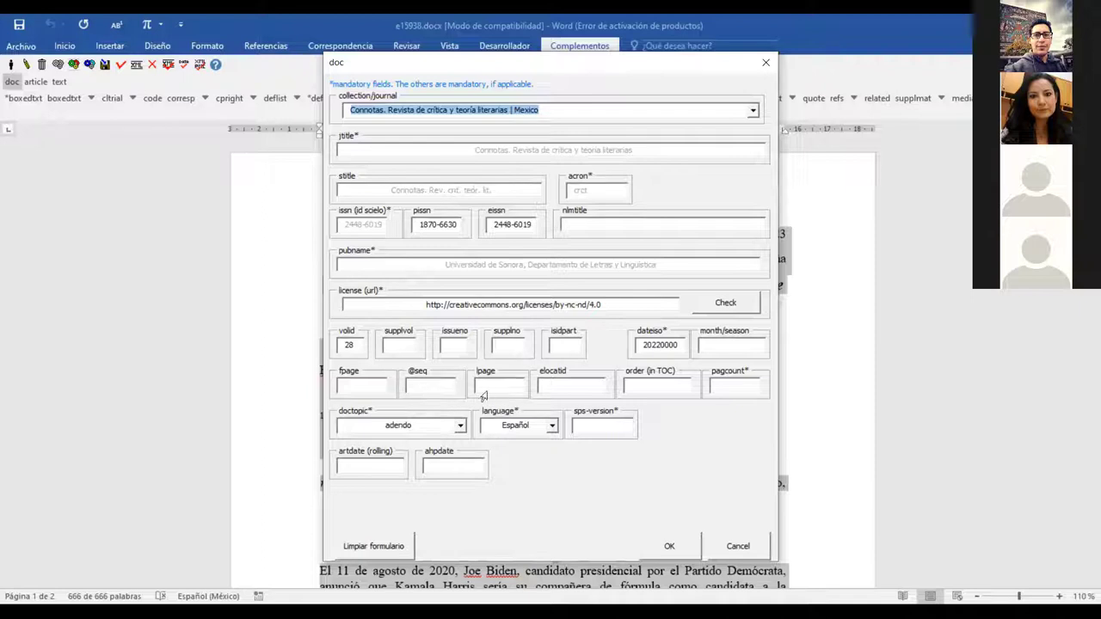
- Set the elocatid to e15938 and the doctopic to reseña (book review)
{"action": "left_click", "coordinate": [576, 388]}
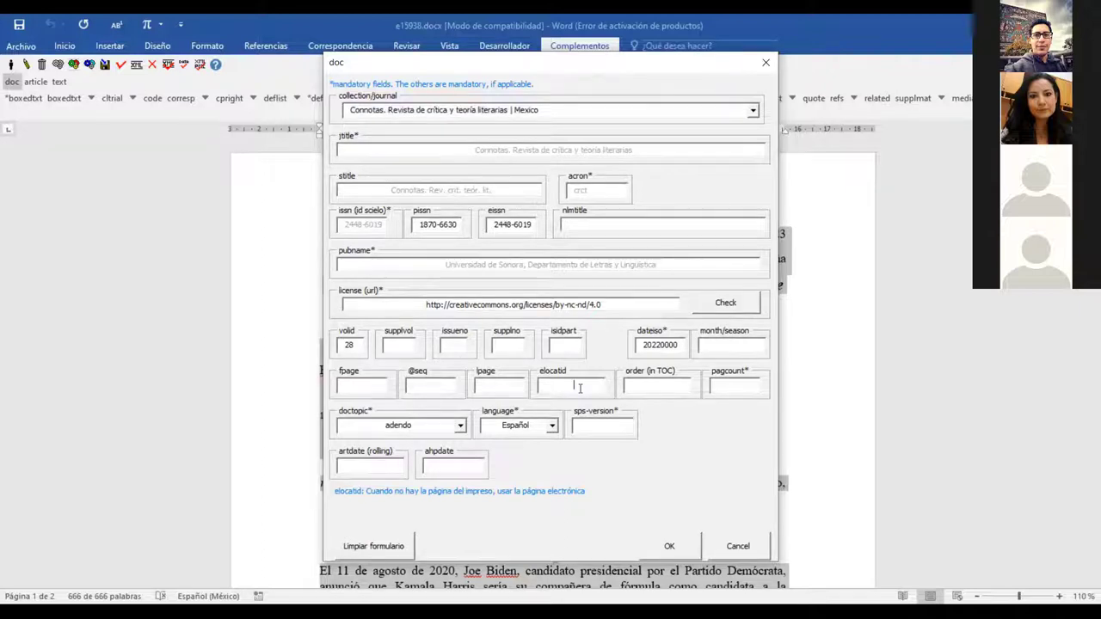
{"action": "type", "text": "e15938"}
{"action": "left_click", "coordinate": [461, 426]}
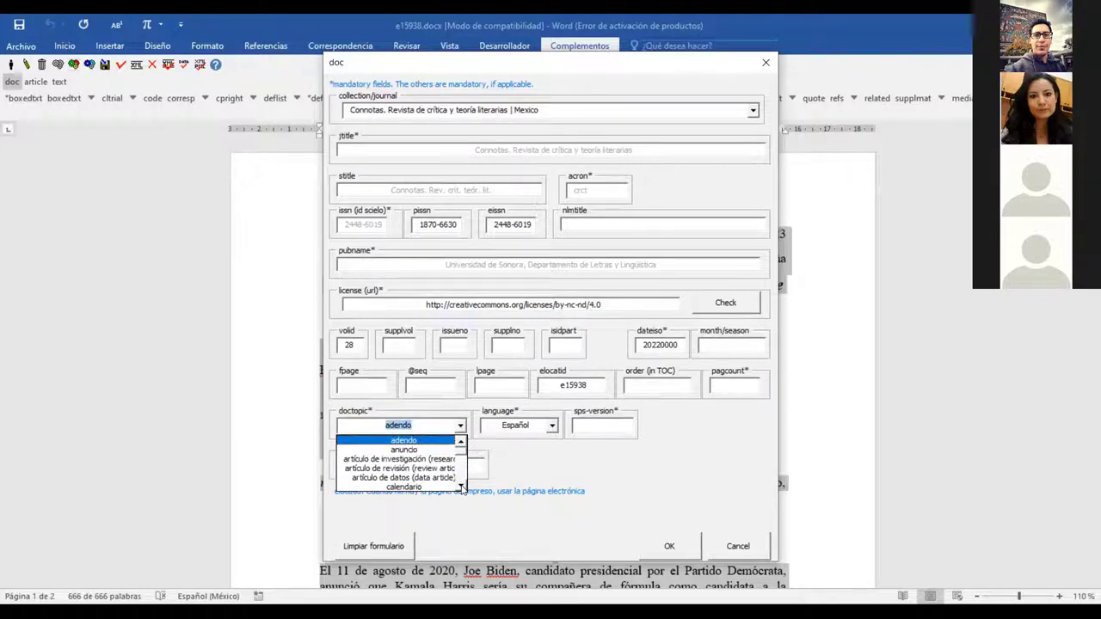
{"action": "scroll", "coordinate": [462, 487], "scroll_direction": "down", "scroll_amount": 3}
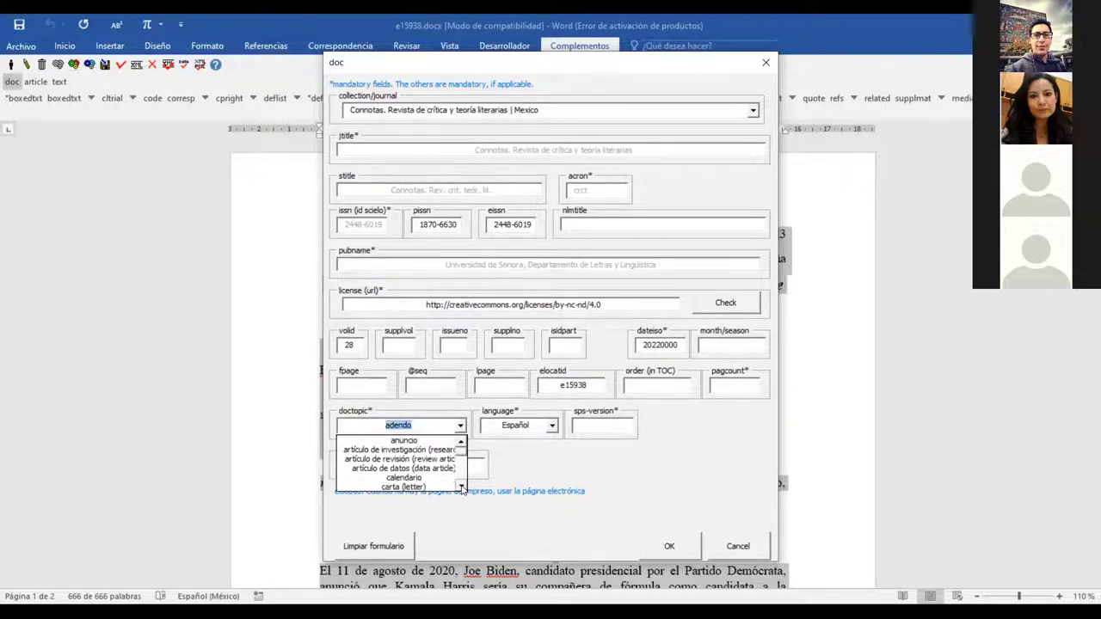
{"action": "scroll", "coordinate": [462, 488], "scroll_direction": "down", "scroll_amount": 4}
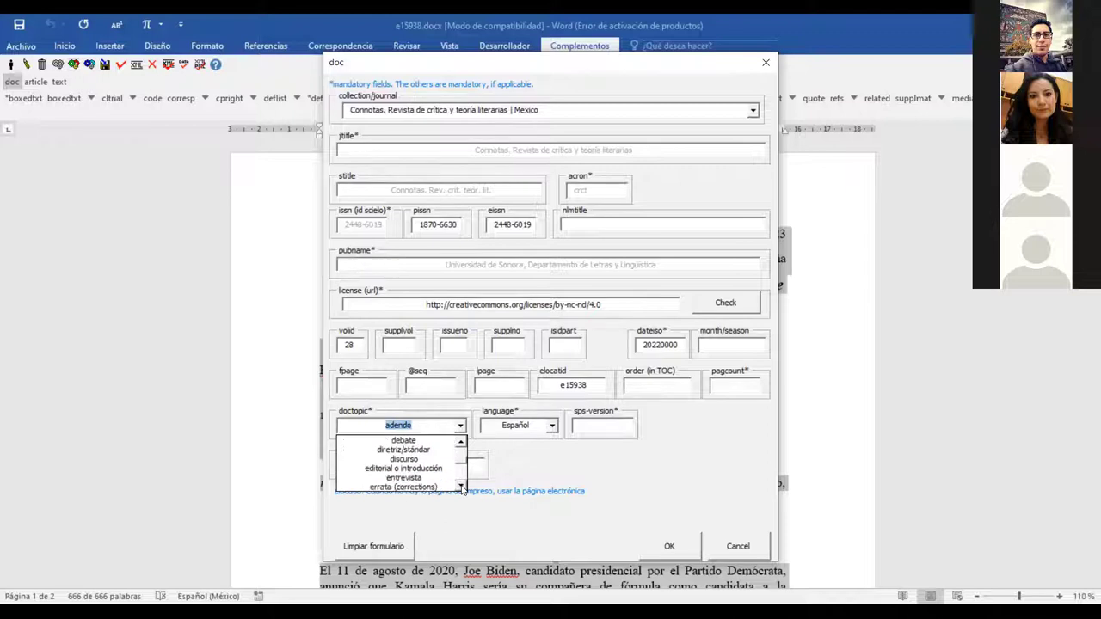
{"action": "scroll", "coordinate": [462, 488], "scroll_direction": "down", "scroll_amount": 3}
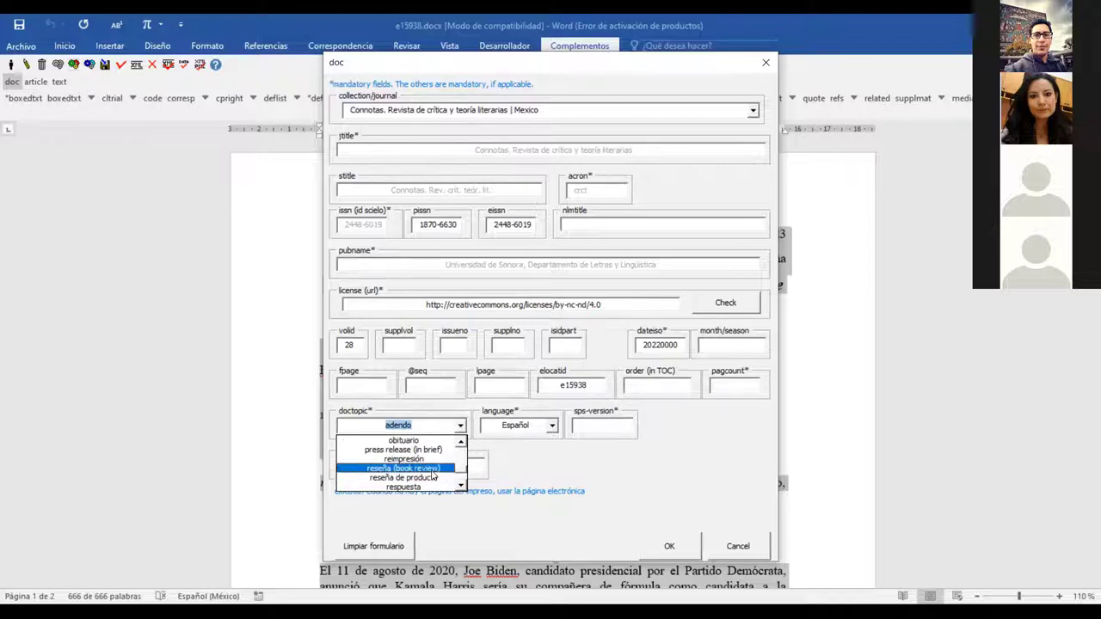
{"action": "left_click", "coordinate": [433, 469]}
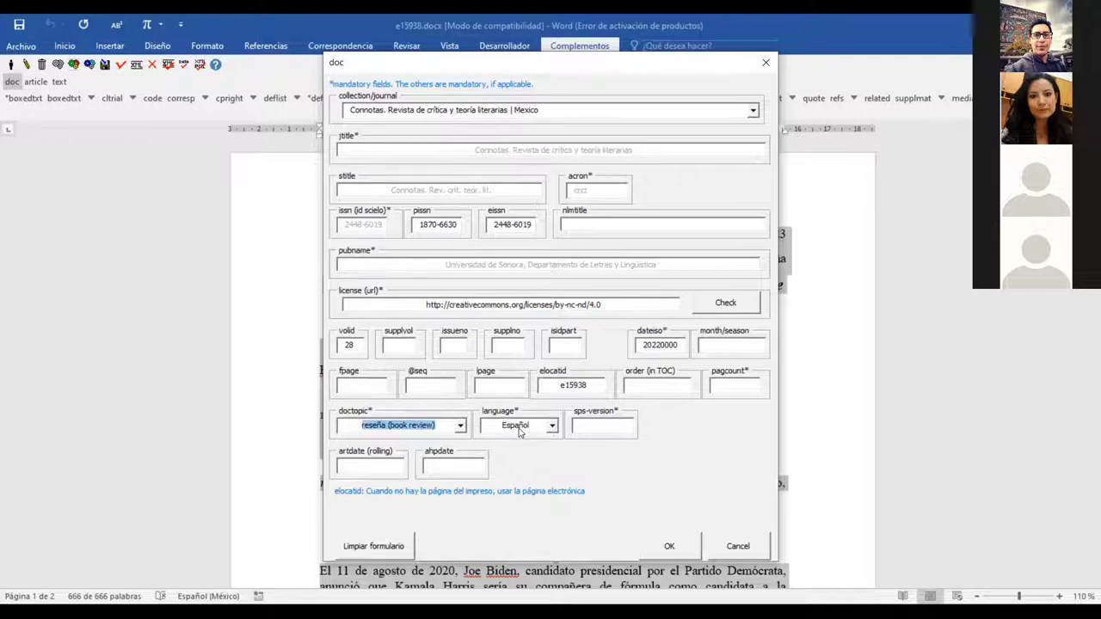
- Set sps-version to 1.9 and artdate (rolling) to 20220329, and apply the doc markup, accepting that the document follows the model
{"action": "left_click", "coordinate": [601, 429]}
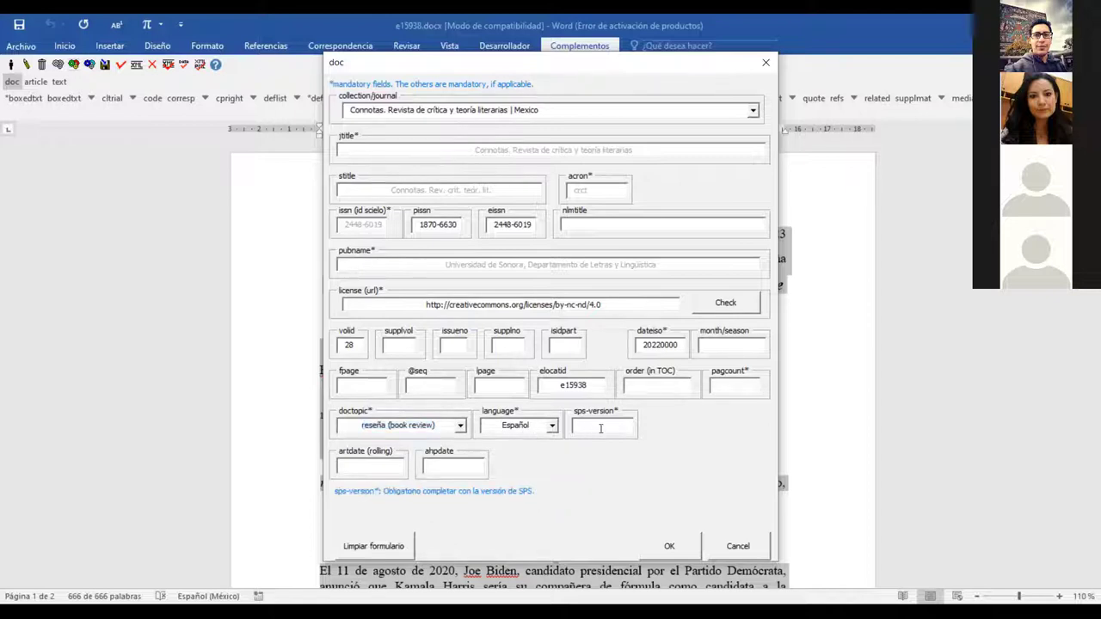
{"action": "type", "text": "1.9"}
{"action": "left_click", "coordinate": [373, 465]}
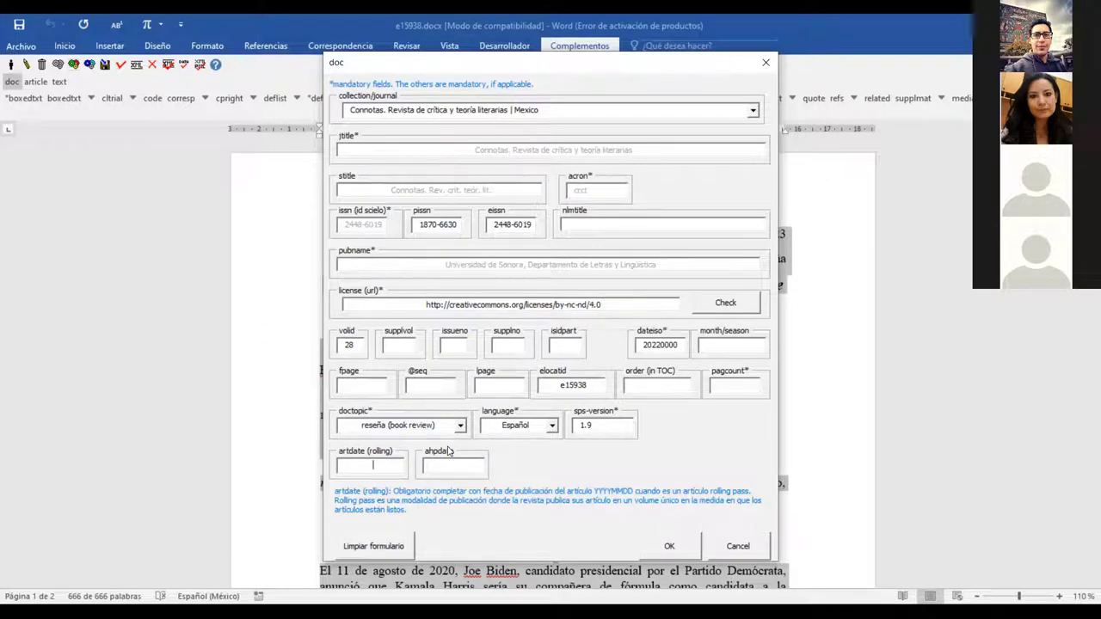
{"action": "type", "text": "2002"}
{"action": "key", "text": "BackSpace"}
{"action": "key", "text": "BackSpace"}
{"action": "type", "text": "220329"}
{"action": "left_click", "coordinate": [668, 548]}
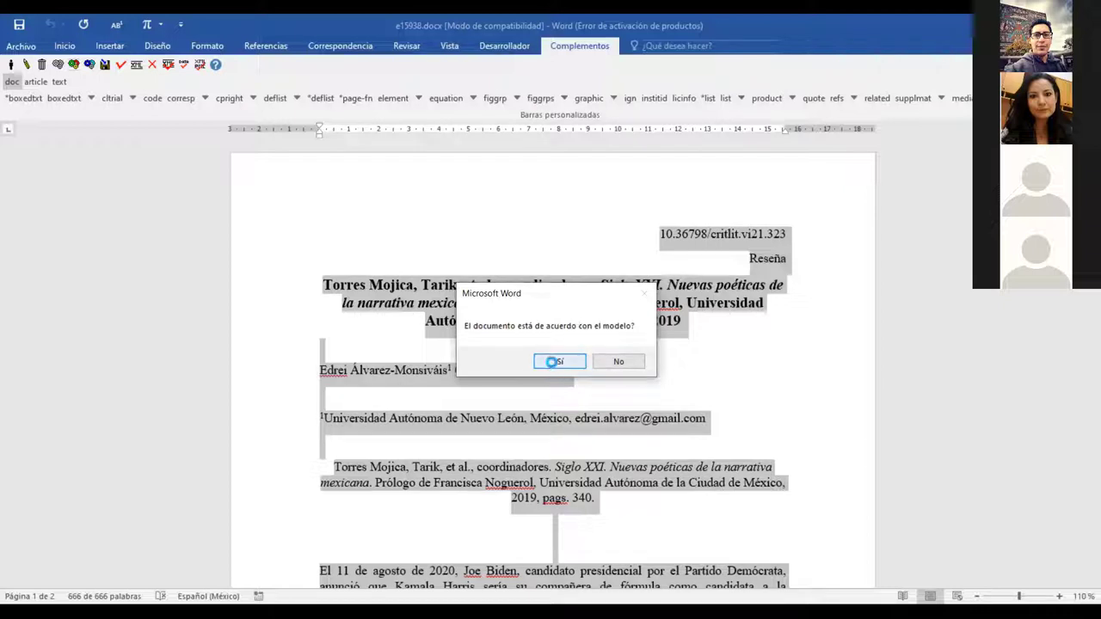
{"action": "left_click", "coordinate": [556, 362]}
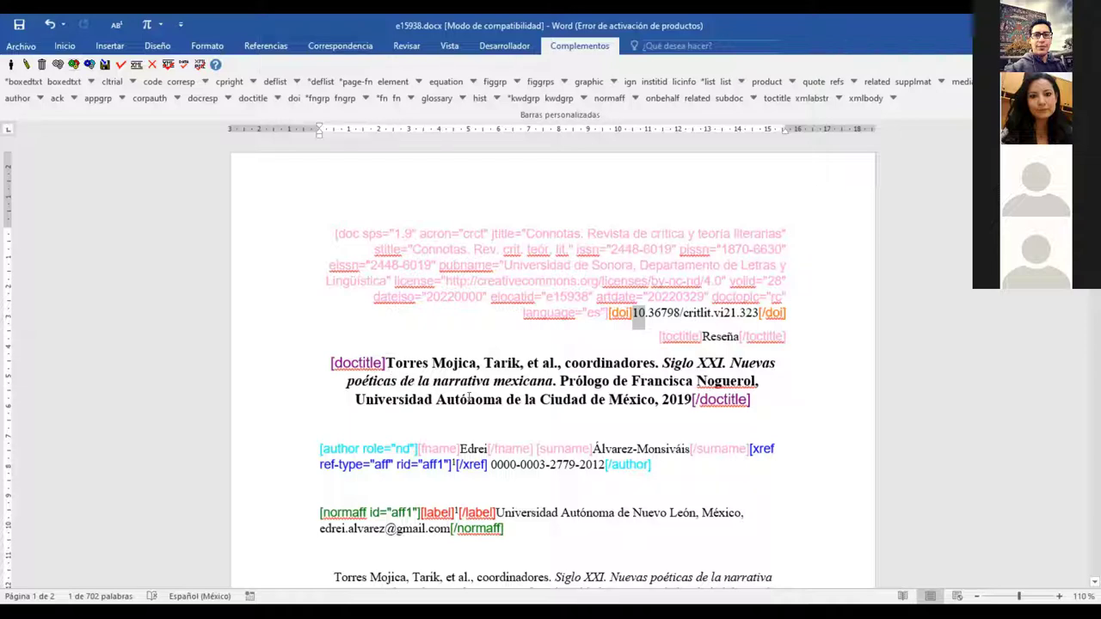
- Mark the author's ORCID number in the author element as authorid with authidtp set to orcid
{"action": "scroll", "coordinate": [469, 397], "scroll_direction": "down", "scroll_amount": 3}
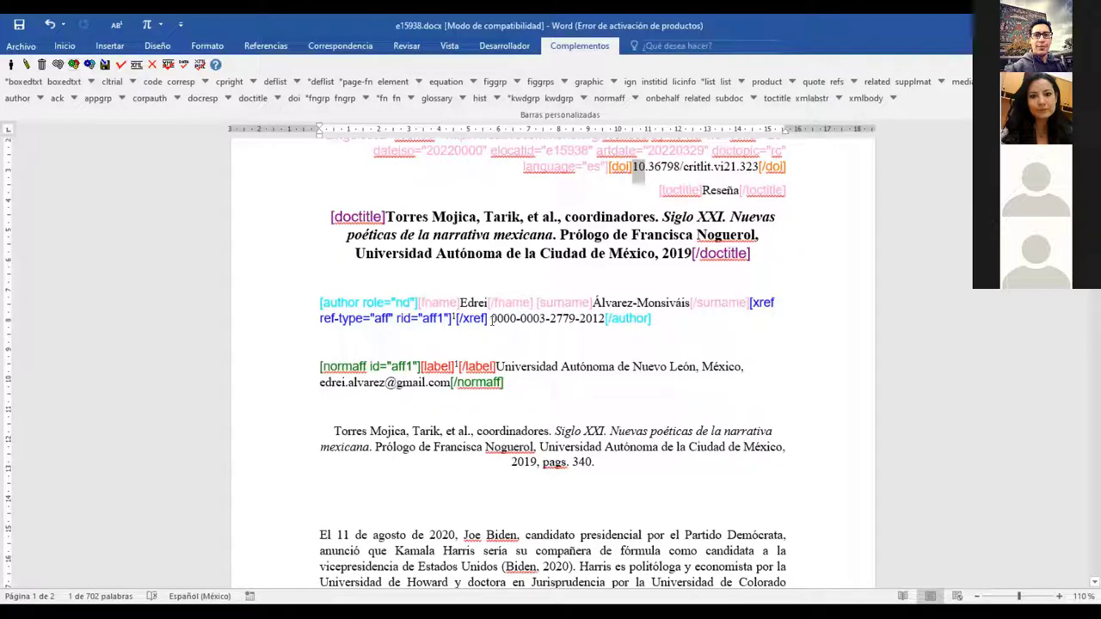
{"action": "left_click", "coordinate": [492, 318]}
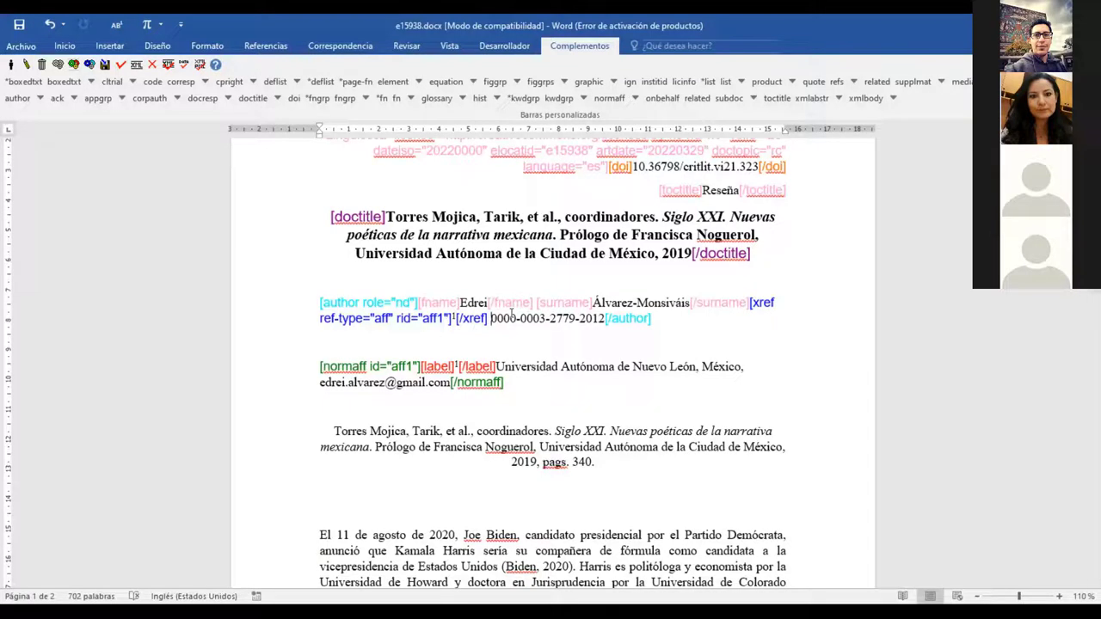
{"action": "key", "text": "shift+Right"}
{"action": "key", "text": "shift+Right"}
{"action": "key", "text": "shift+Right"}
{"action": "key", "text": "shift+Right"}
{"action": "key", "text": "shift+Right"}
{"action": "key", "text": "shift+Right"}
{"action": "key", "text": "shift+Right"}
{"action": "key", "text": "shift+Right"}
{"action": "key", "text": "shift+Right"}
{"action": "key", "text": "shift+Right"}
{"action": "key", "text": "shift+Right"}
{"action": "key", "text": "shift+Right"}
{"action": "key", "text": "shift+Right"}
{"action": "key", "text": "shift+Right"}
{"action": "key", "text": "shift+Right"}
{"action": "key", "text": "shift+Right"}
{"action": "key", "text": "shift+Right"}
{"action": "key", "text": "shift+Right"}
{"action": "key", "text": "shift+Right"}
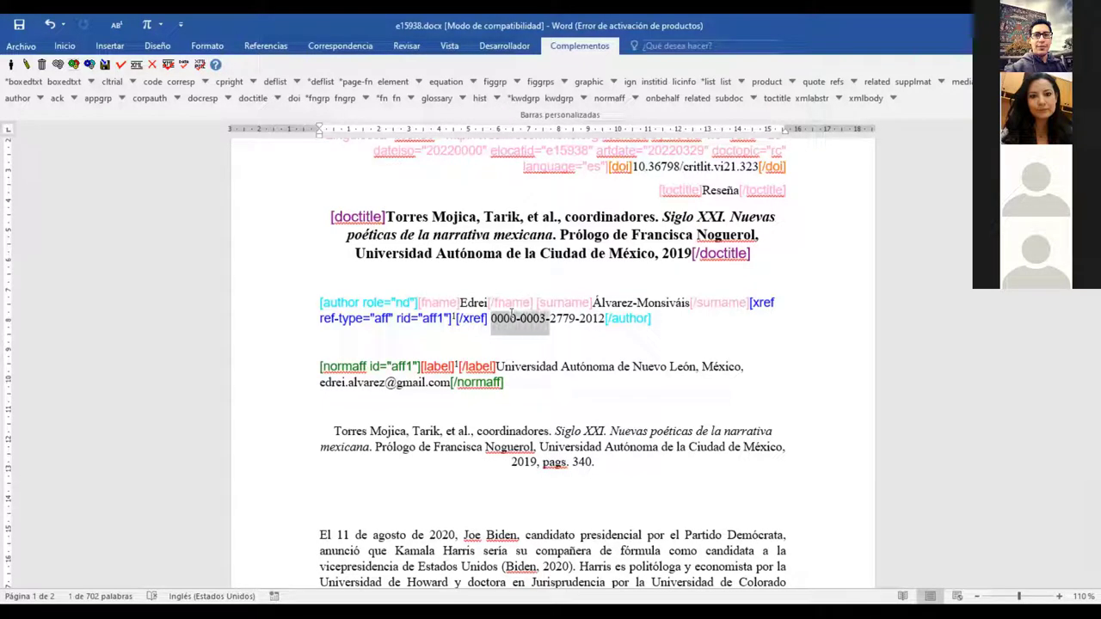
{"action": "key", "text": "shift+Right"}
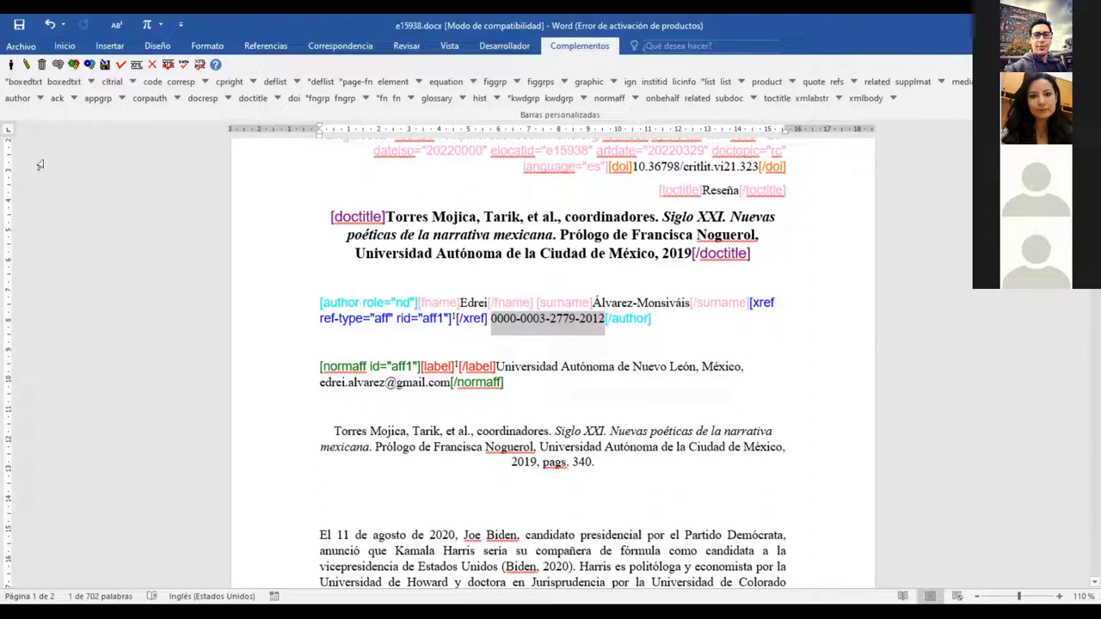
{"action": "left_click", "coordinate": [39, 99]}
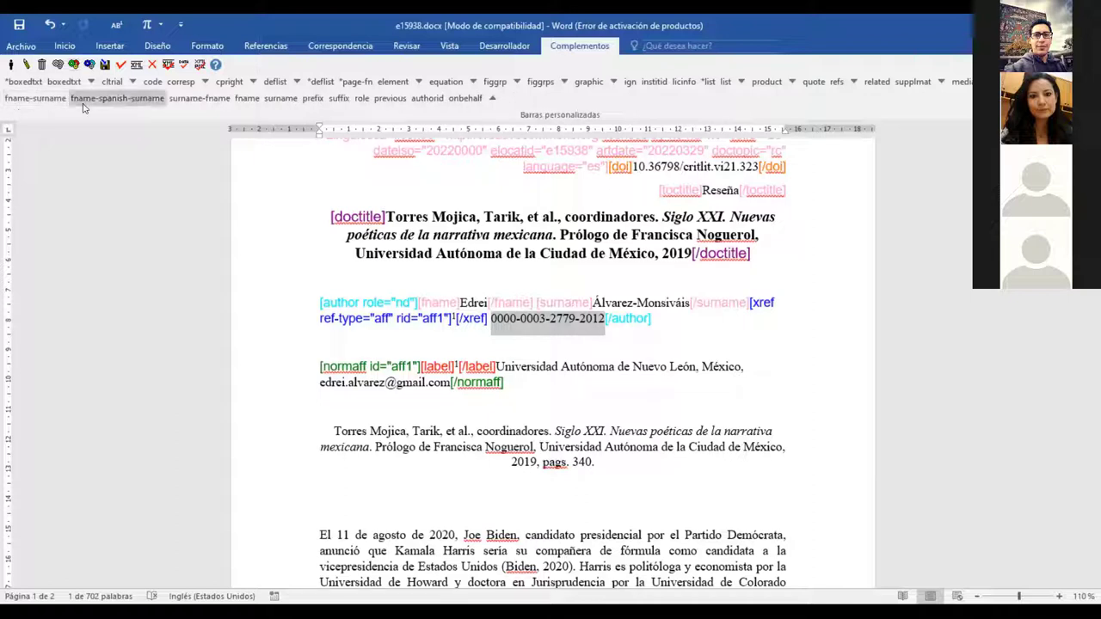
{"action": "left_click", "coordinate": [423, 101]}
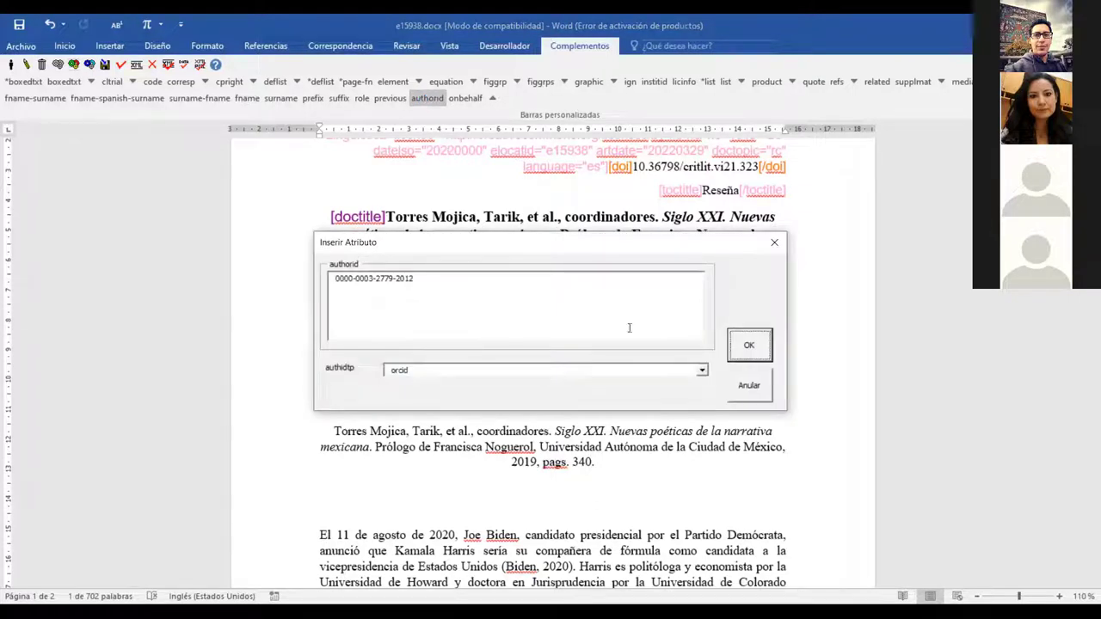
{"action": "left_click", "coordinate": [703, 372]}
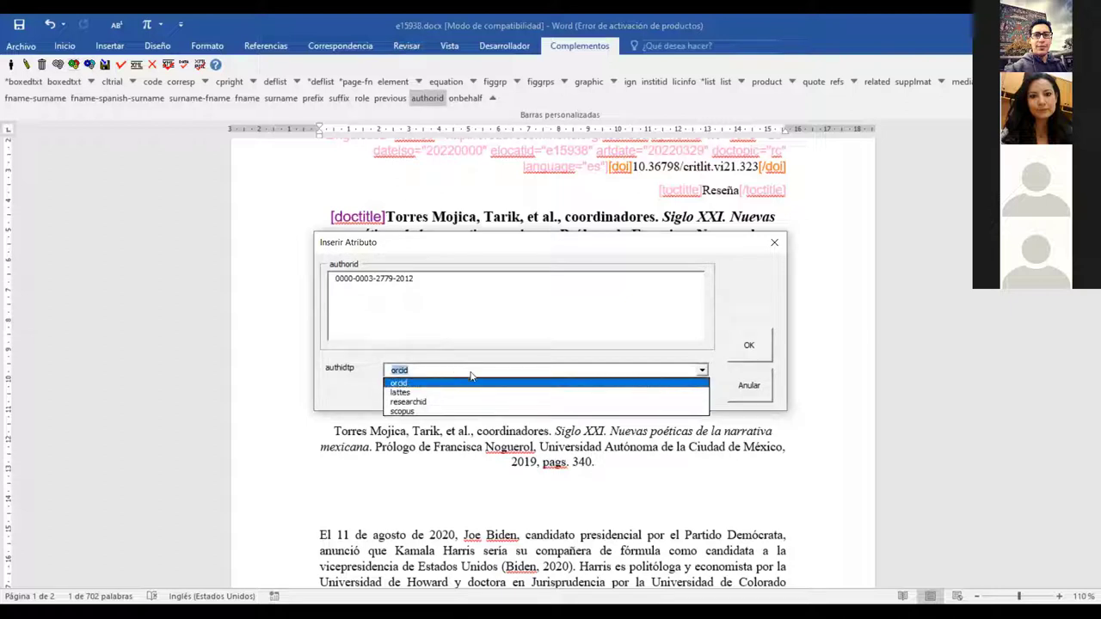
{"action": "left_click", "coordinate": [423, 382]}
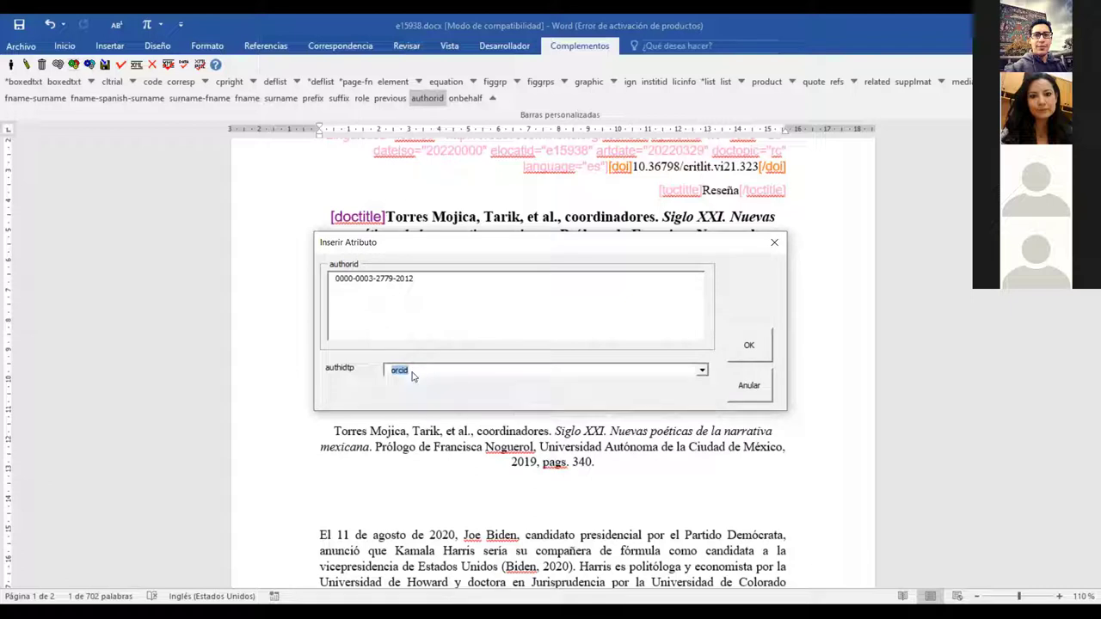
{"action": "left_click", "coordinate": [751, 345]}
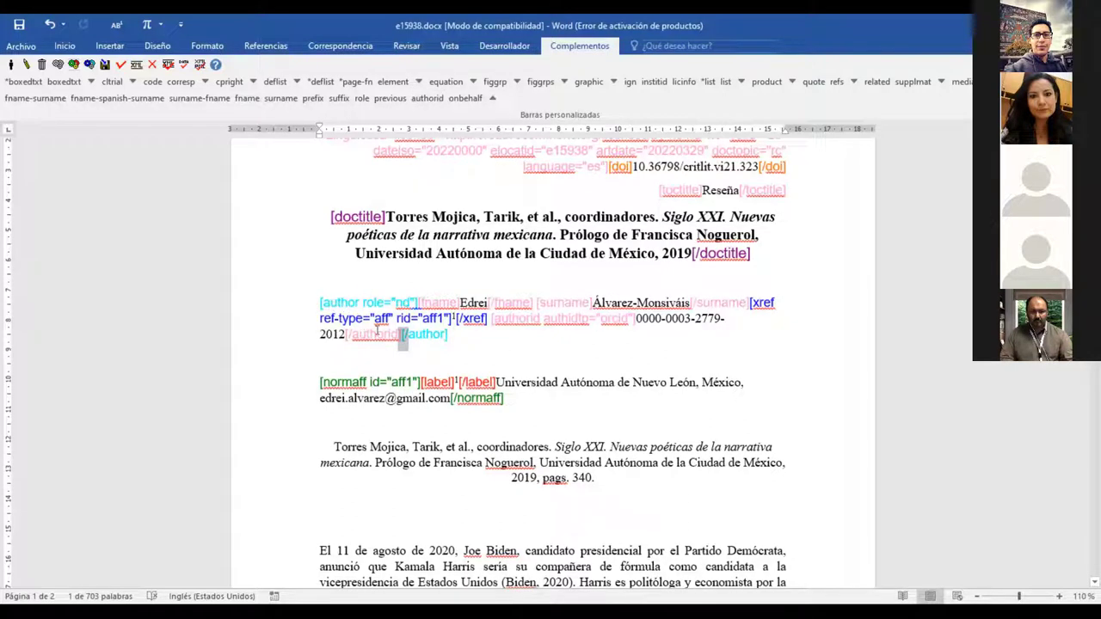
- Mark "Universidad Autónoma de Nuevo León" in the normaff affiliation as orgname
{"action": "left_click", "coordinate": [351, 382]}
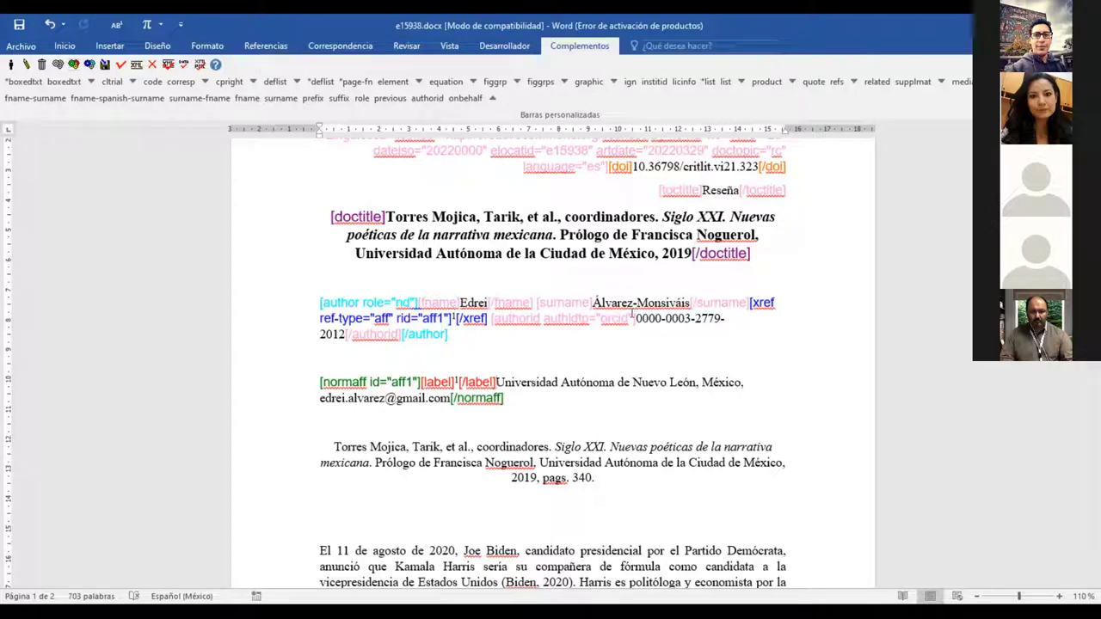
{"action": "key", "text": "shift+Right"}
{"action": "key", "text": "ctrl+shift+Right"}
{"action": "key", "text": "ctrl+shift+Right"}
{"action": "key", "text": "ctrl+shift+Right"}
{"action": "key", "text": "ctrl+shift+Right"}
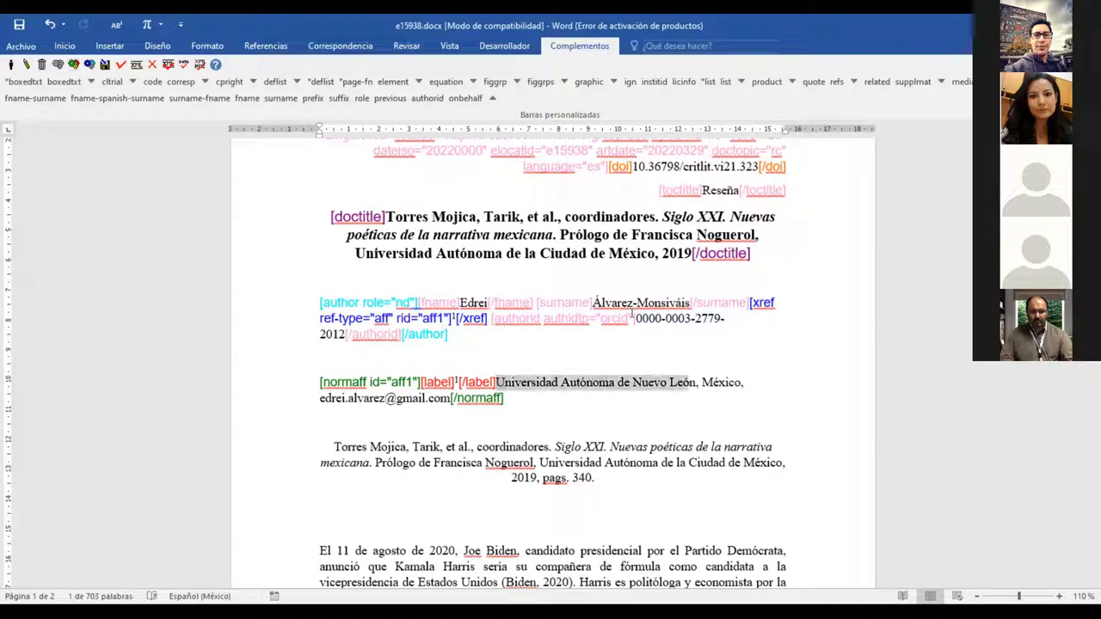
{"action": "key", "text": "shift+Right"}
{"action": "key", "text": "shift+Right"}
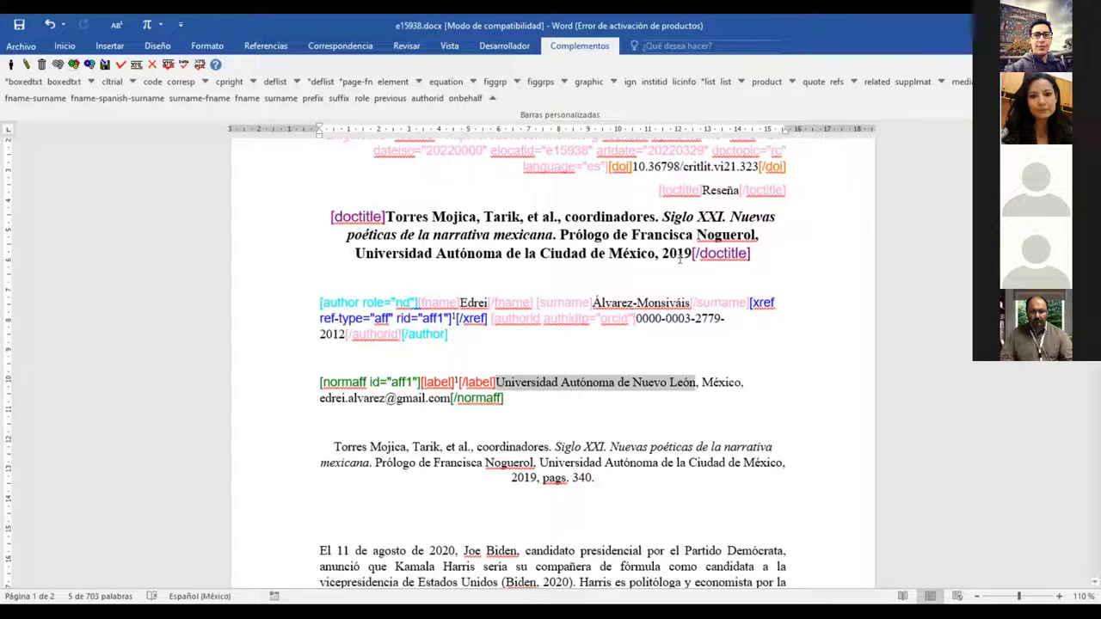
{"action": "left_click", "coordinate": [495, 100]}
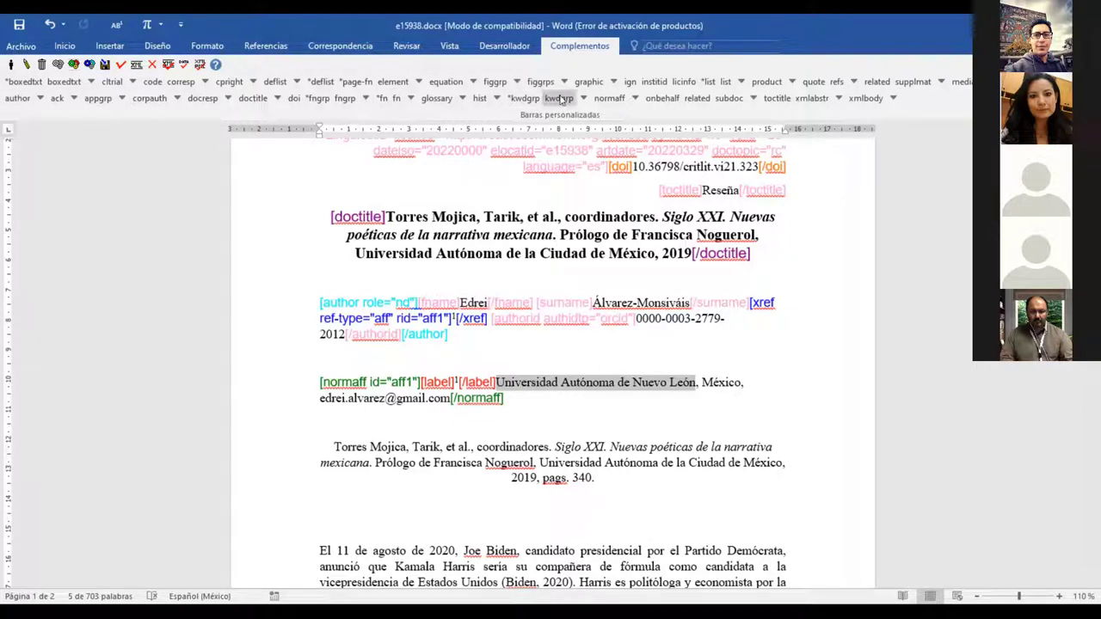
{"action": "left_click", "coordinate": [636, 99]}
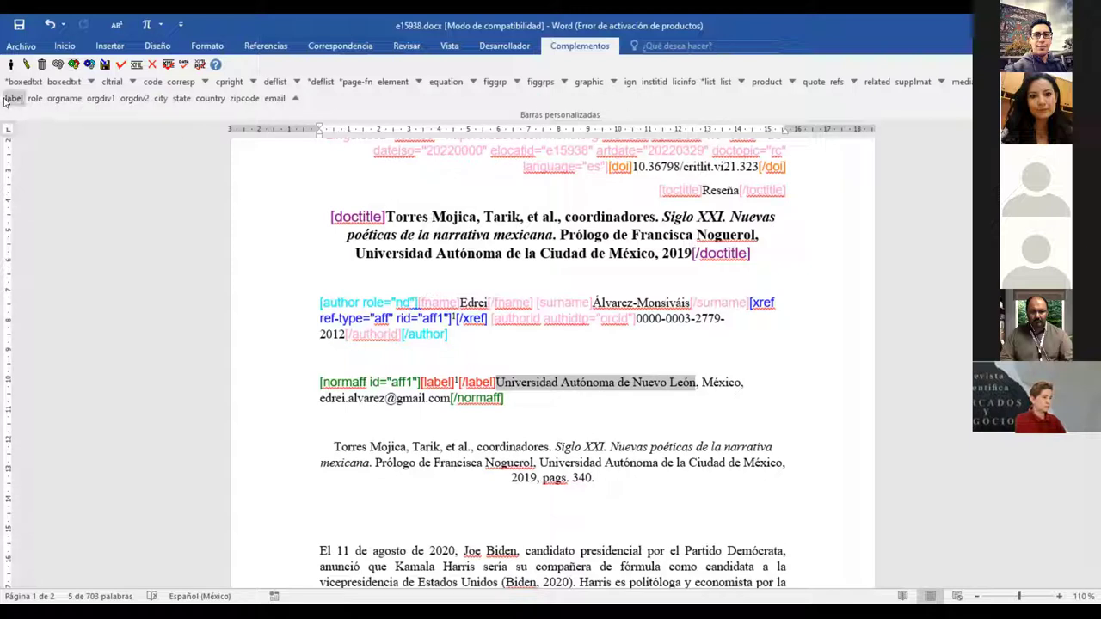
{"action": "left_click", "coordinate": [63, 104]}
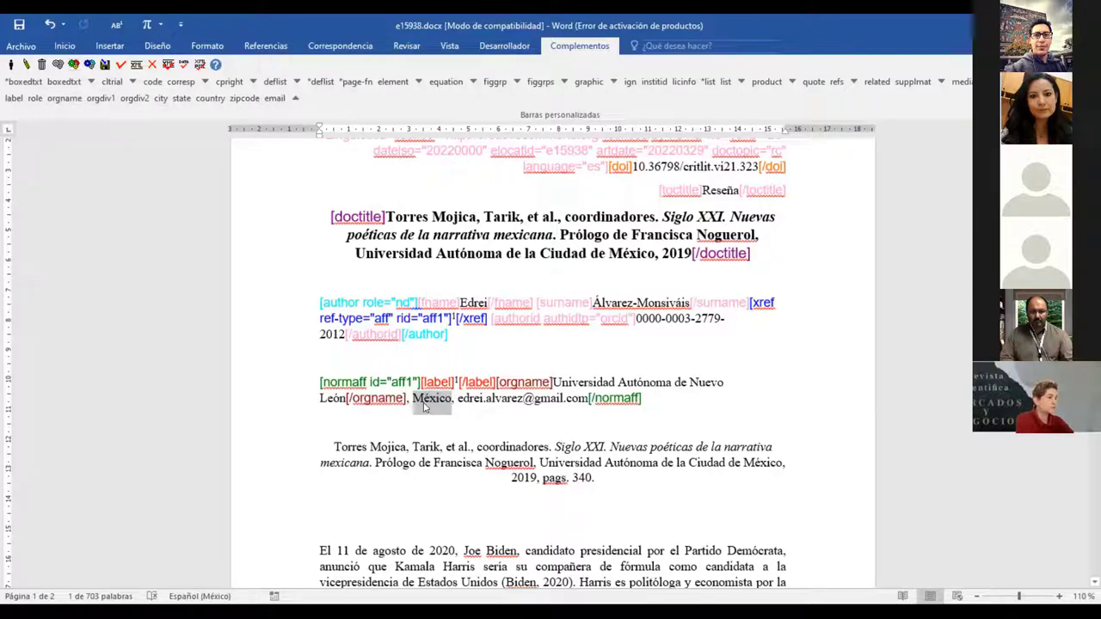
- Mark "México" in the affiliation as country and the author's e-mail address as email
{"action": "left_click", "coordinate": [205, 104]}
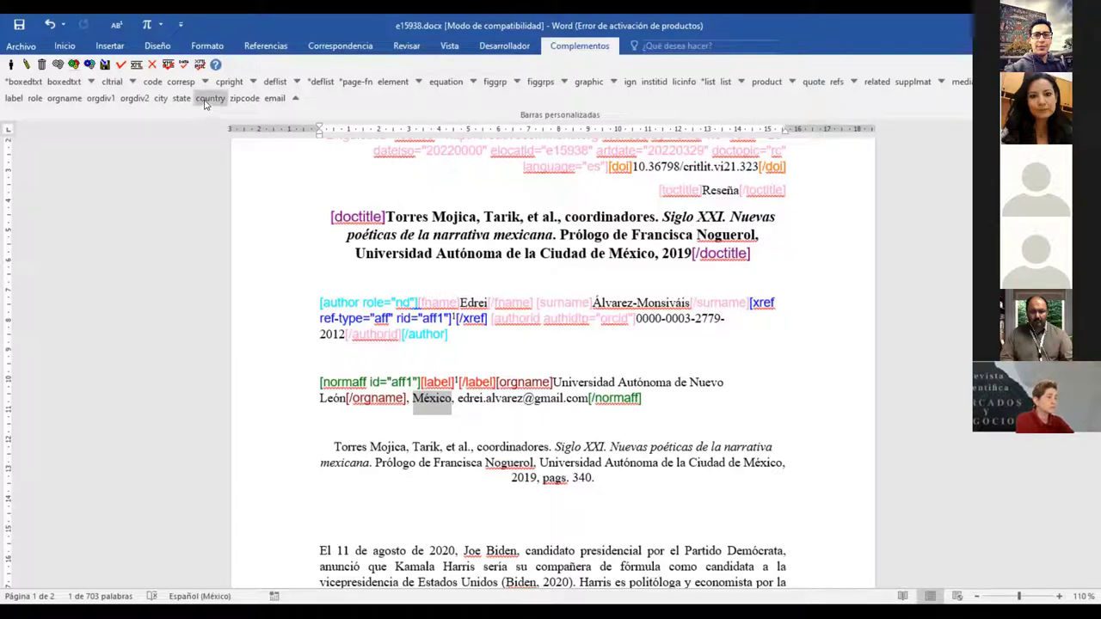
{"action": "left_click", "coordinate": [204, 104]}
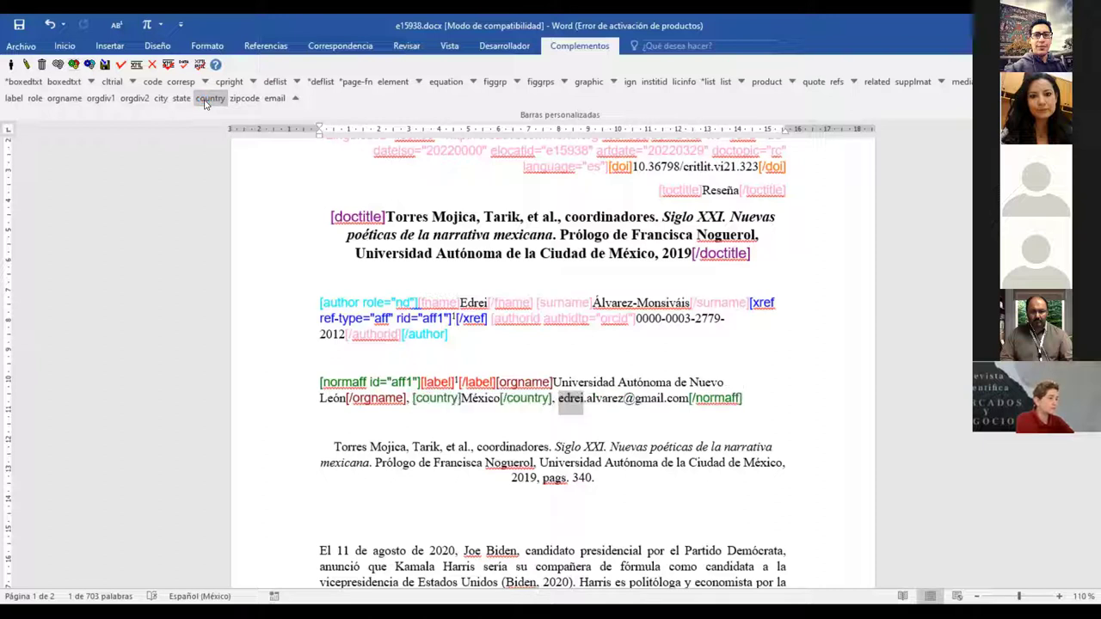
{"action": "key", "text": "shift+Right"}
{"action": "key", "text": "shift+Right"}
{"action": "key", "text": "shift+Right"}
{"action": "key", "text": "shift+Right"}
{"action": "key", "text": "shift+Right"}
{"action": "key", "text": "shift+Right"}
{"action": "key", "text": "shift+Right"}
{"action": "key", "text": "shift+Right"}
{"action": "key", "text": "shift+Right"}
{"action": "key", "text": "shift+Right"}
{"action": "key", "text": "shift+Right"}
{"action": "key", "text": "shift+Right"}
{"action": "key", "text": "shift+Right"}
{"action": "key", "text": "shift+Right"}
{"action": "key", "text": "shift+Right"}
{"action": "key", "text": "shift+Right"}
{"action": "key", "text": "shift+Right"}
{"action": "key", "text": "shift+Right"}
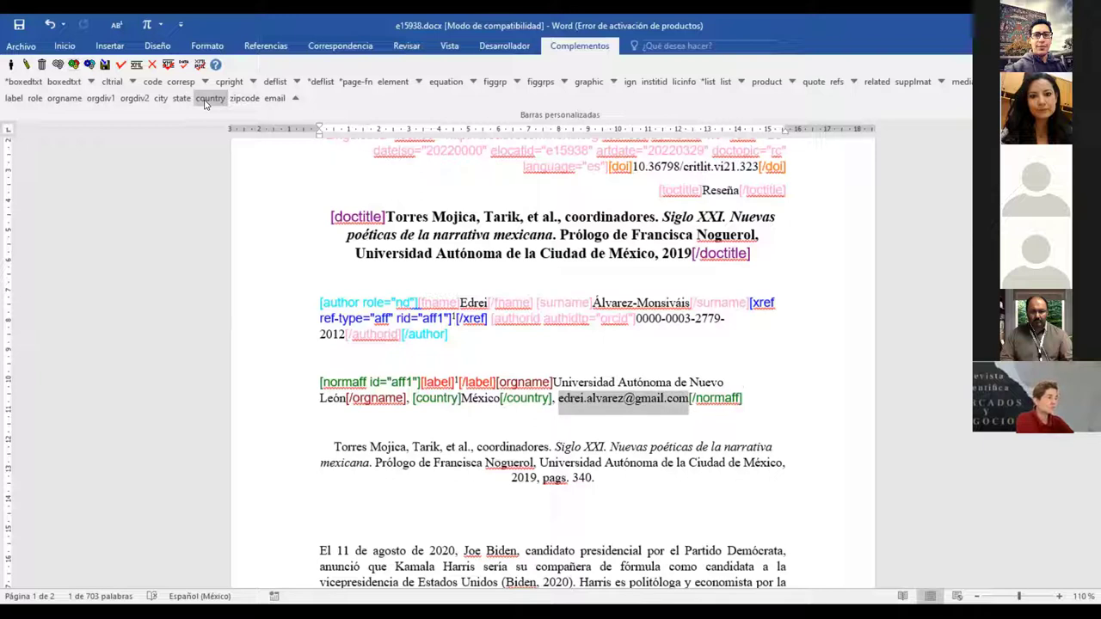
{"action": "left_click", "coordinate": [270, 99]}
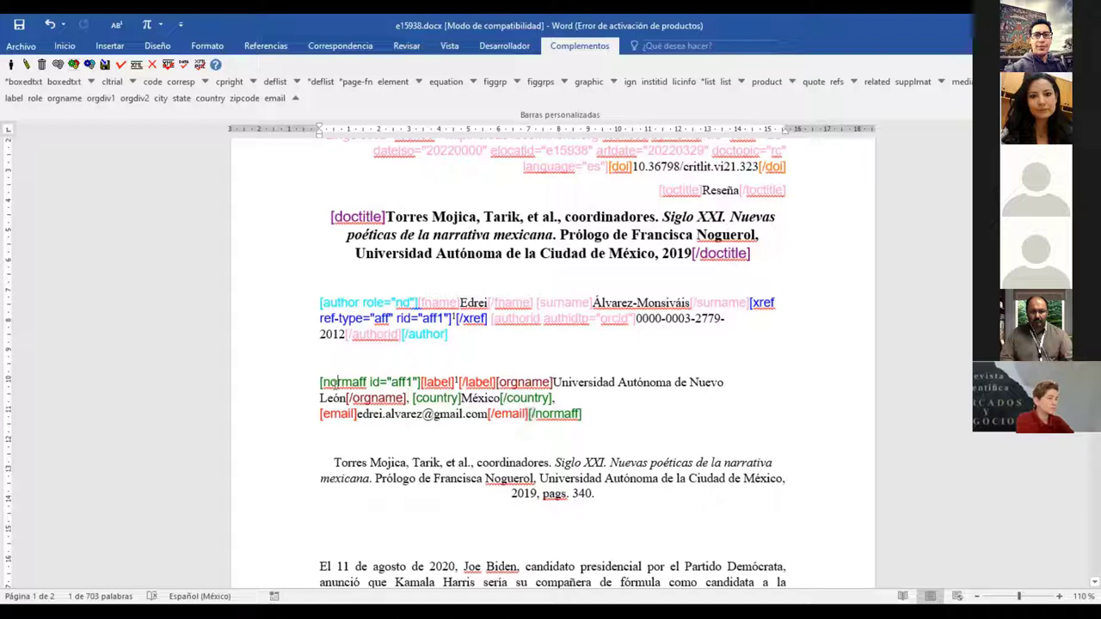
- Open the normaff element's attributes for editing and set icountry to Mexico
{"action": "left_click", "coordinate": [362, 356]}
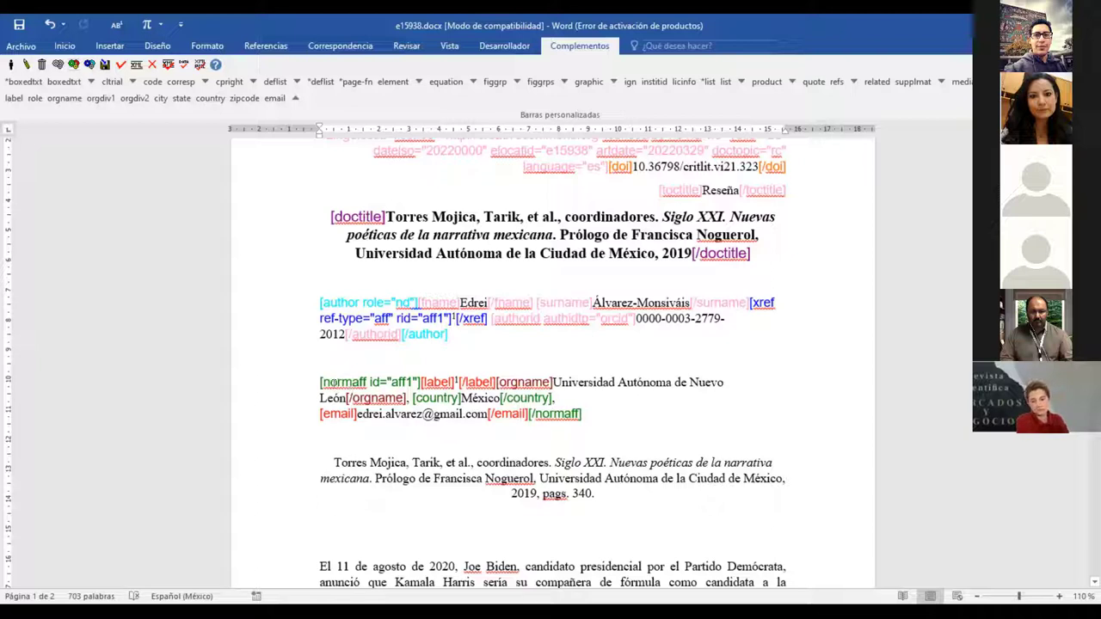
{"action": "left_click", "coordinate": [332, 383]}
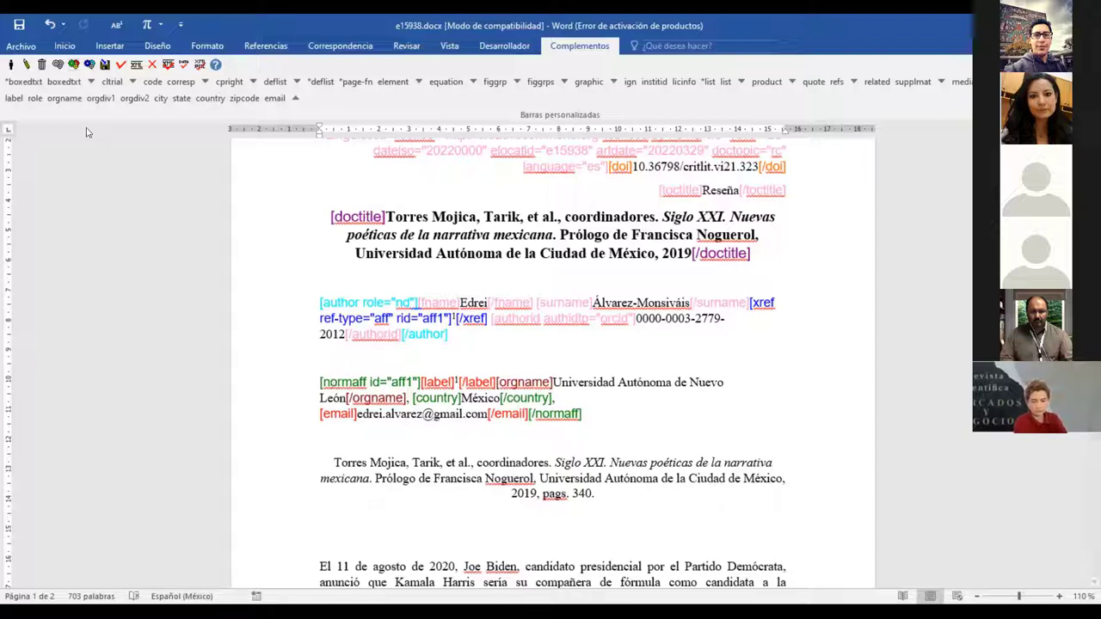
{"action": "left_click", "coordinate": [31, 72]}
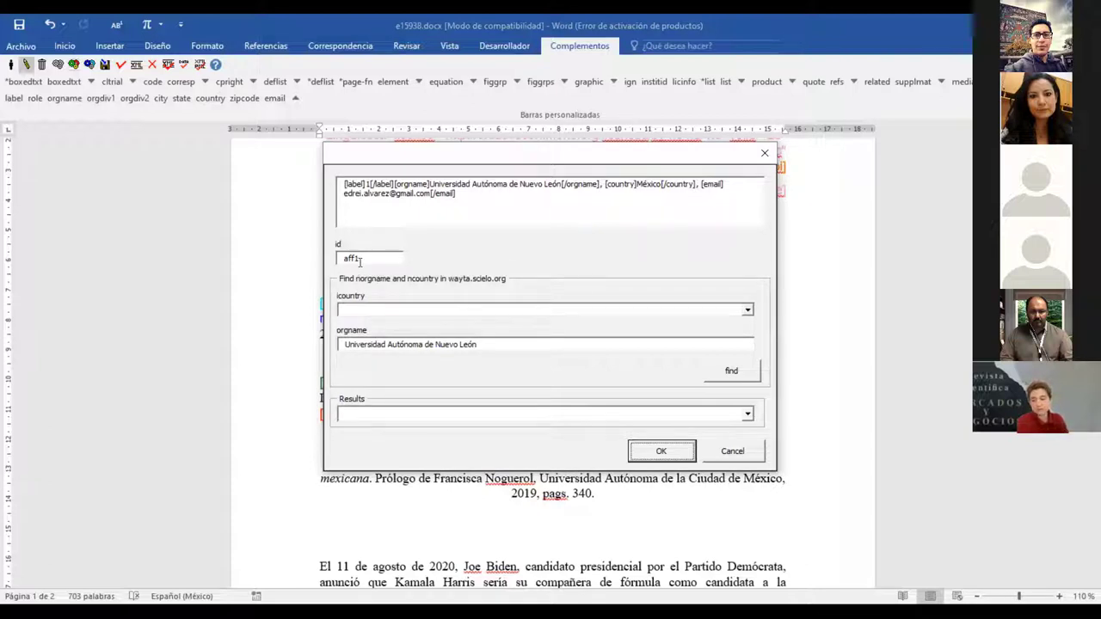
{"action": "left_click", "coordinate": [362, 314]}
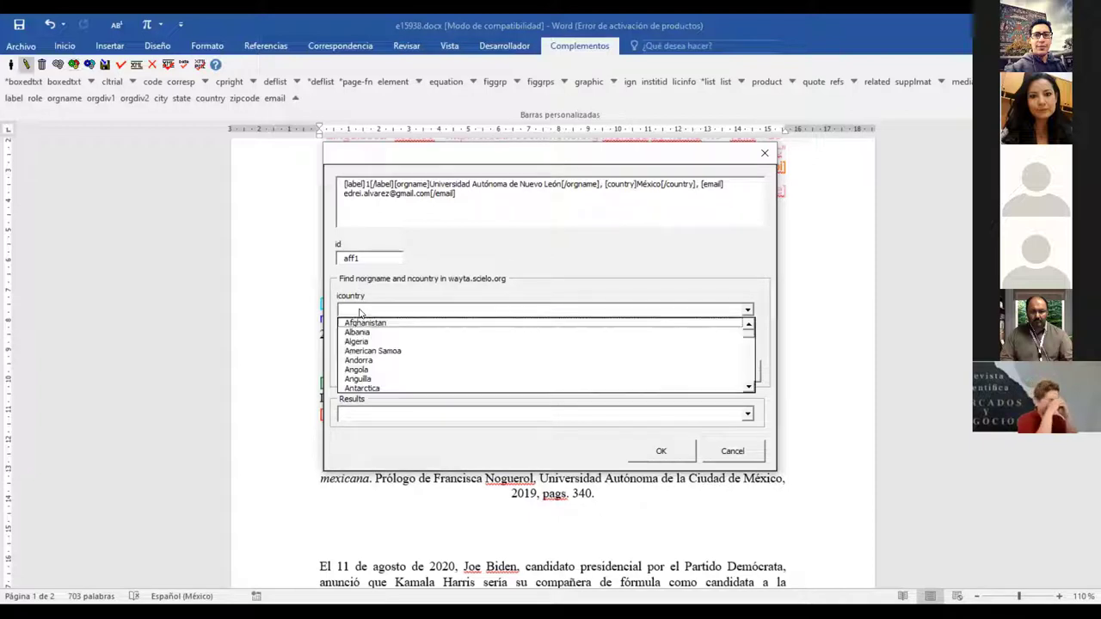
{"action": "type", "text": "m"}
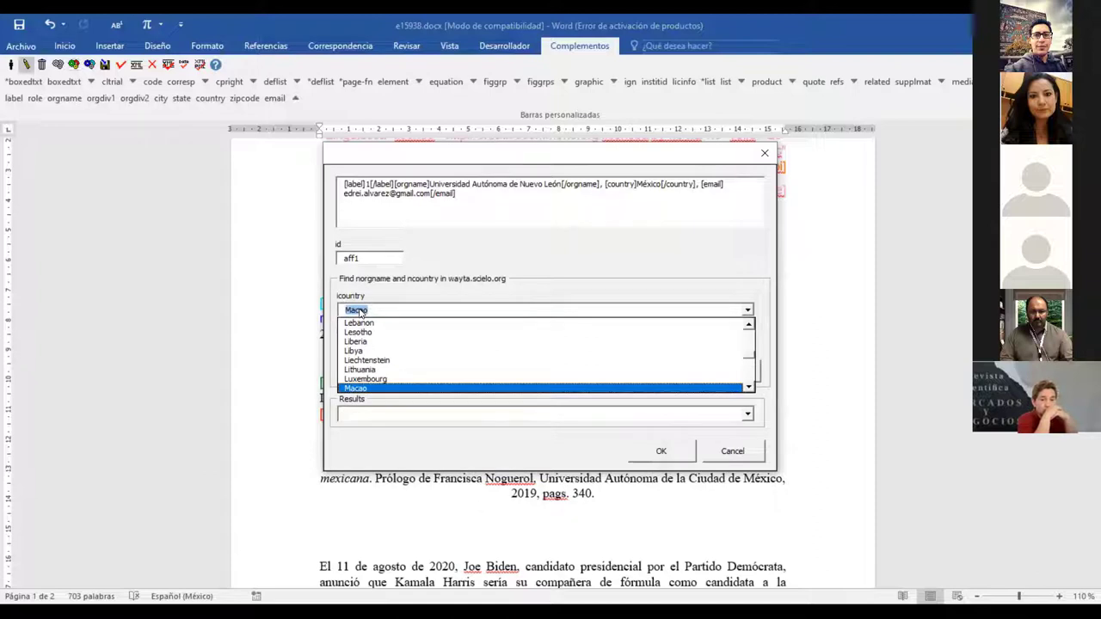
{"action": "type", "text": "mex"}
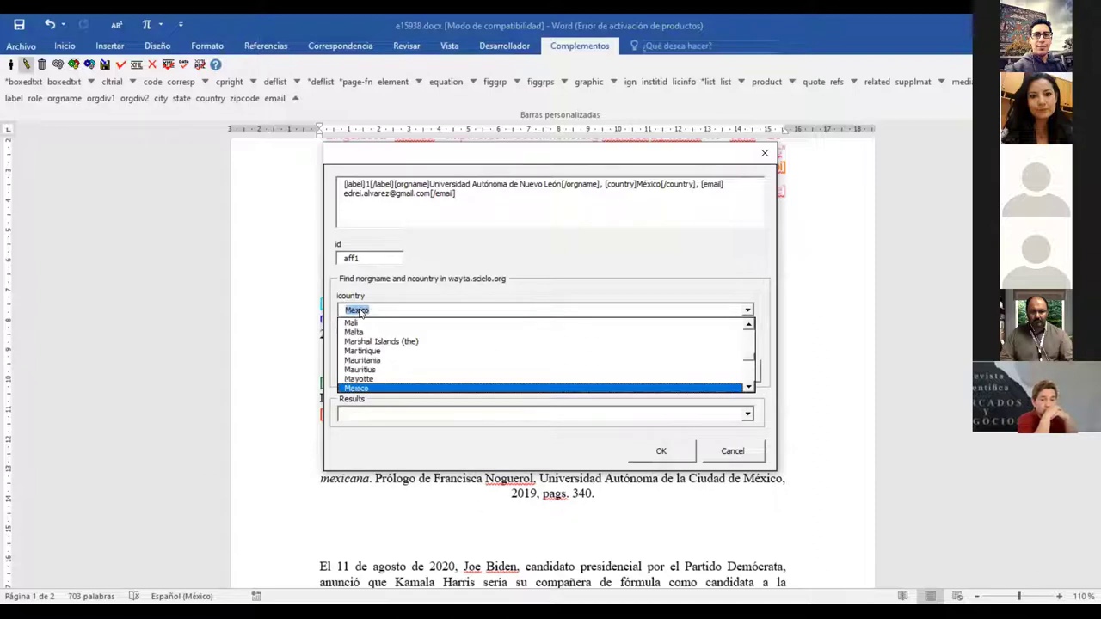
{"action": "left_click", "coordinate": [355, 389]}
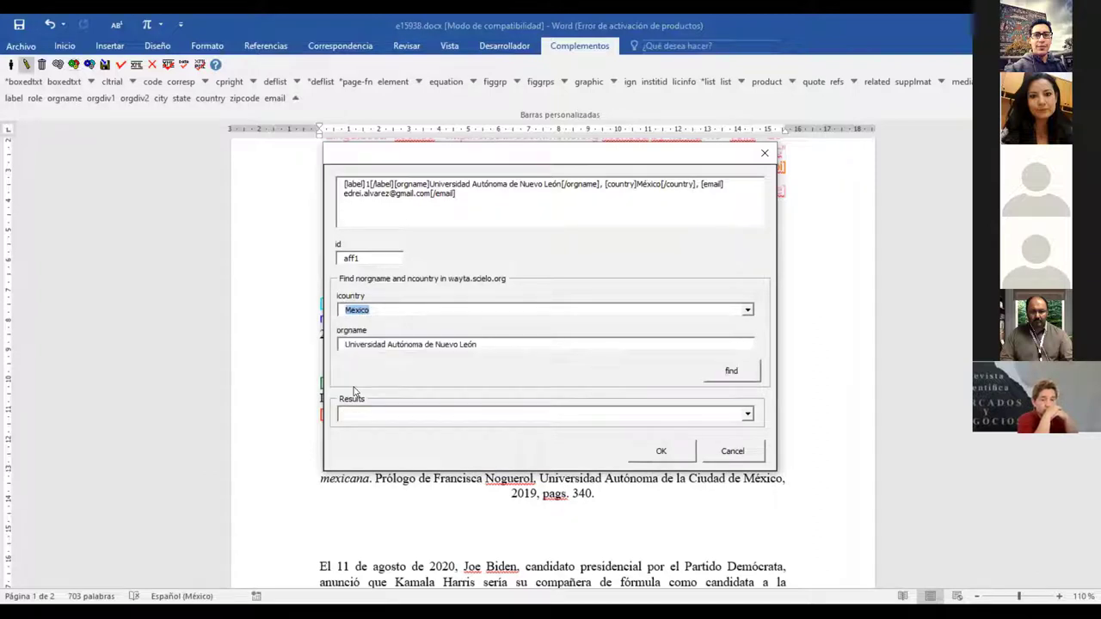
- Look up the normalized institution, choose "Universidad Autónoma de Nuevo León - Mexico" as the result and apply it to the normaff element
{"action": "left_click", "coordinate": [738, 373]}
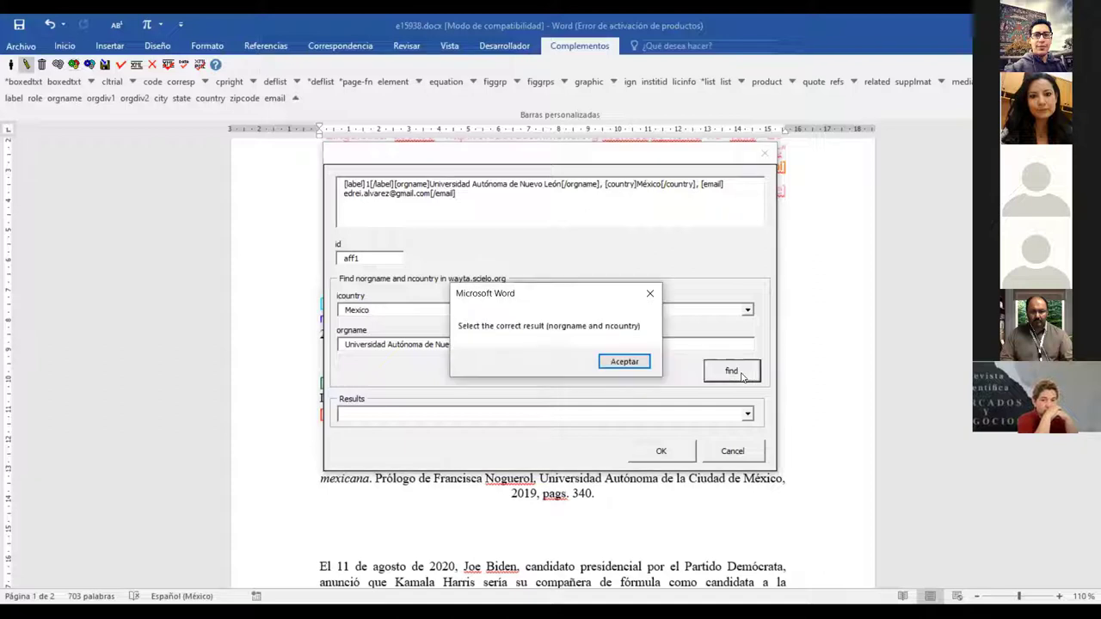
{"action": "left_click", "coordinate": [626, 362]}
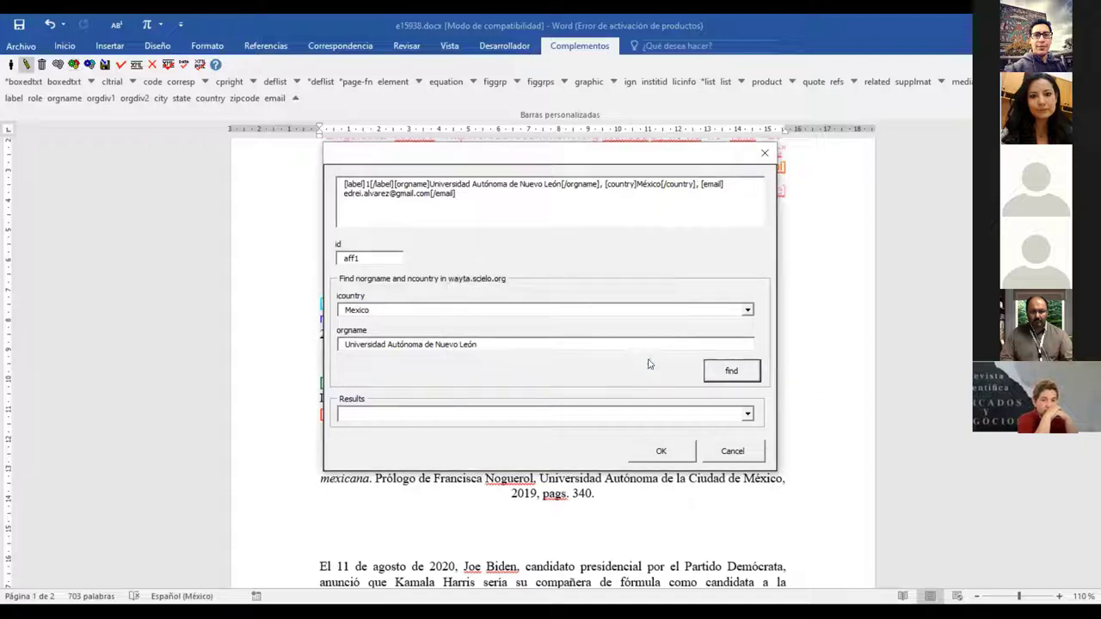
{"action": "left_click", "coordinate": [748, 416]}
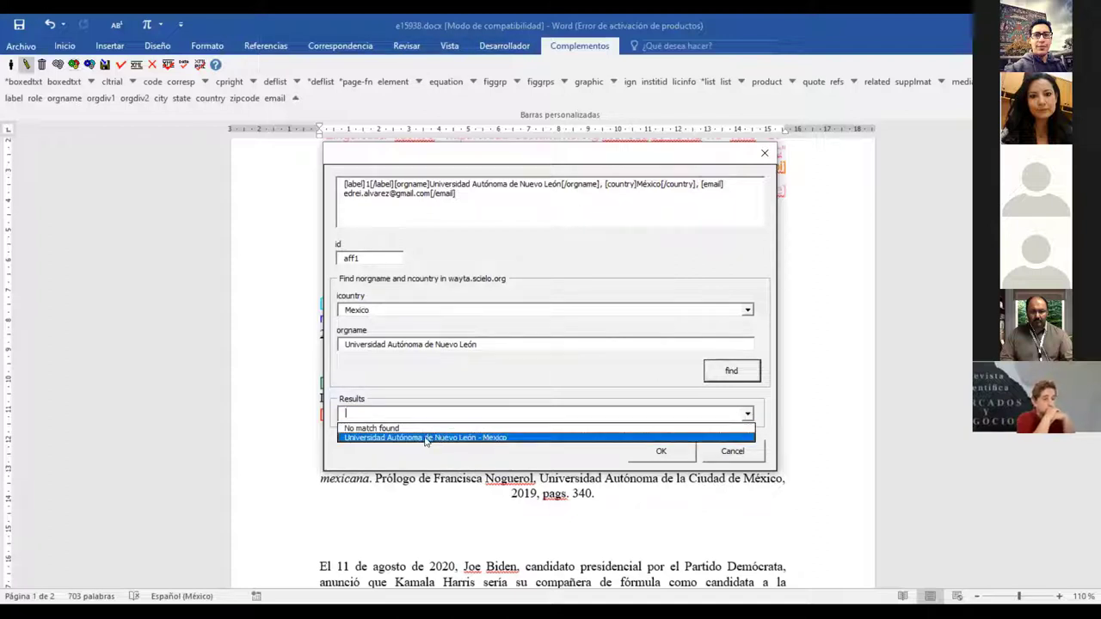
{"action": "left_click", "coordinate": [500, 438]}
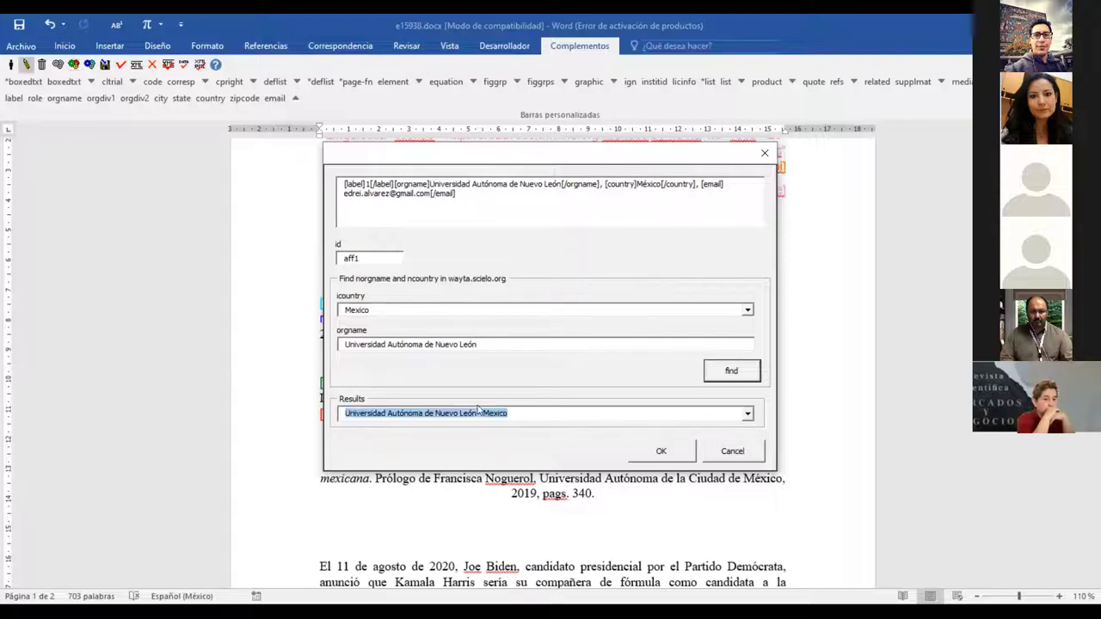
{"action": "left_click", "coordinate": [658, 453]}
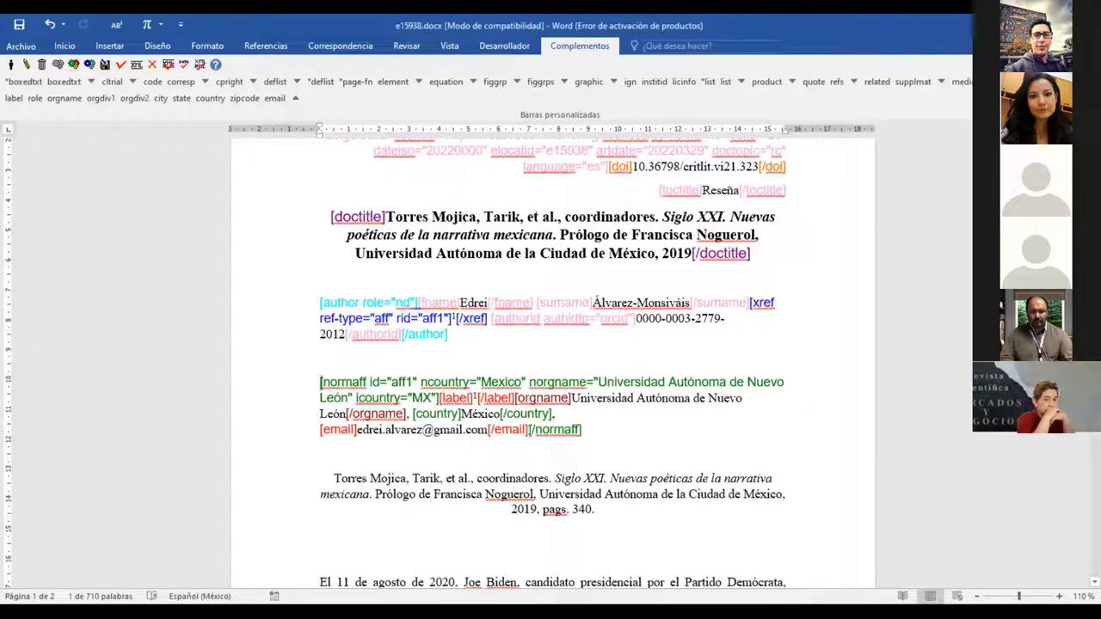
{"action": "scroll", "coordinate": [496, 432], "scroll_direction": "down", "scroll_amount": 3}
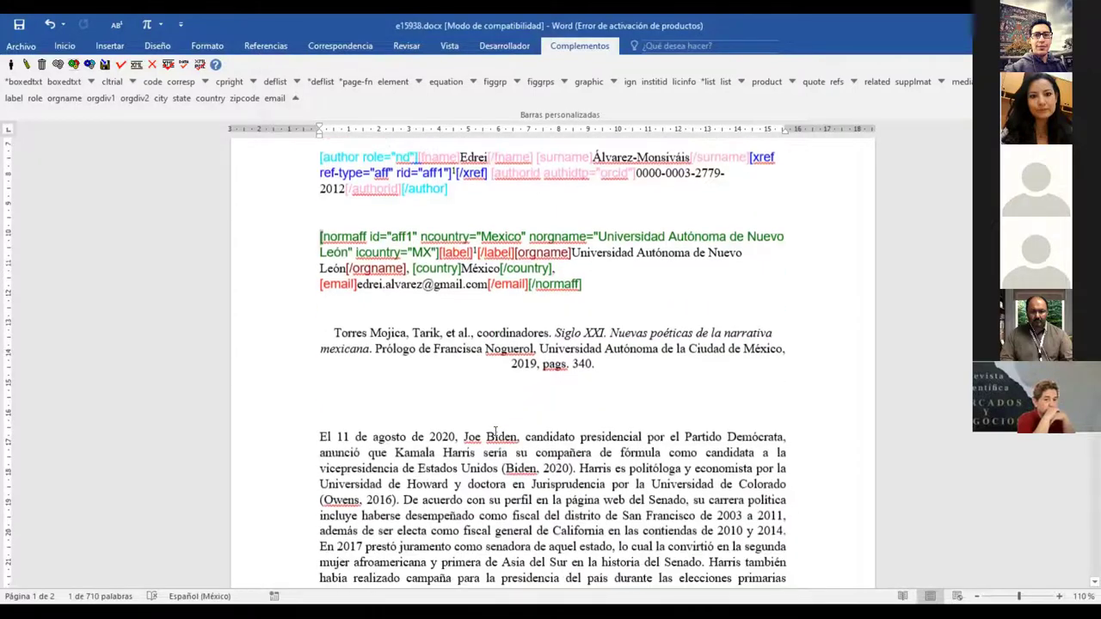
{"action": "scroll", "coordinate": [495, 432], "scroll_direction": "up", "scroll_amount": 2}
{"action": "scroll", "coordinate": [496, 432], "scroll_direction": "up", "scroll_amount": 1}
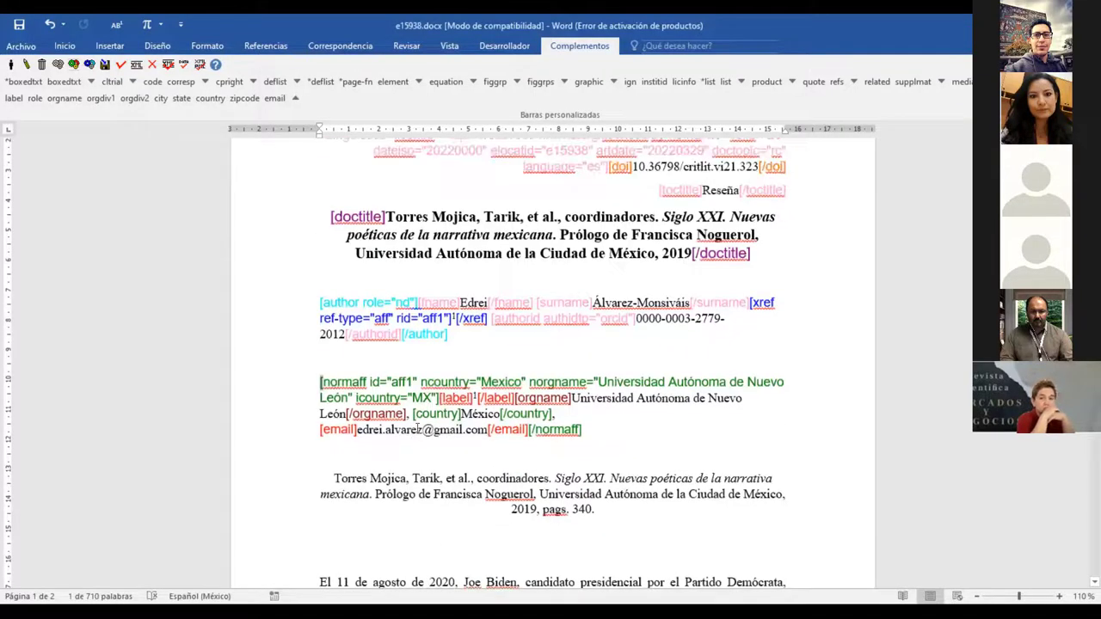
{"action": "left_click", "coordinate": [320, 384]}
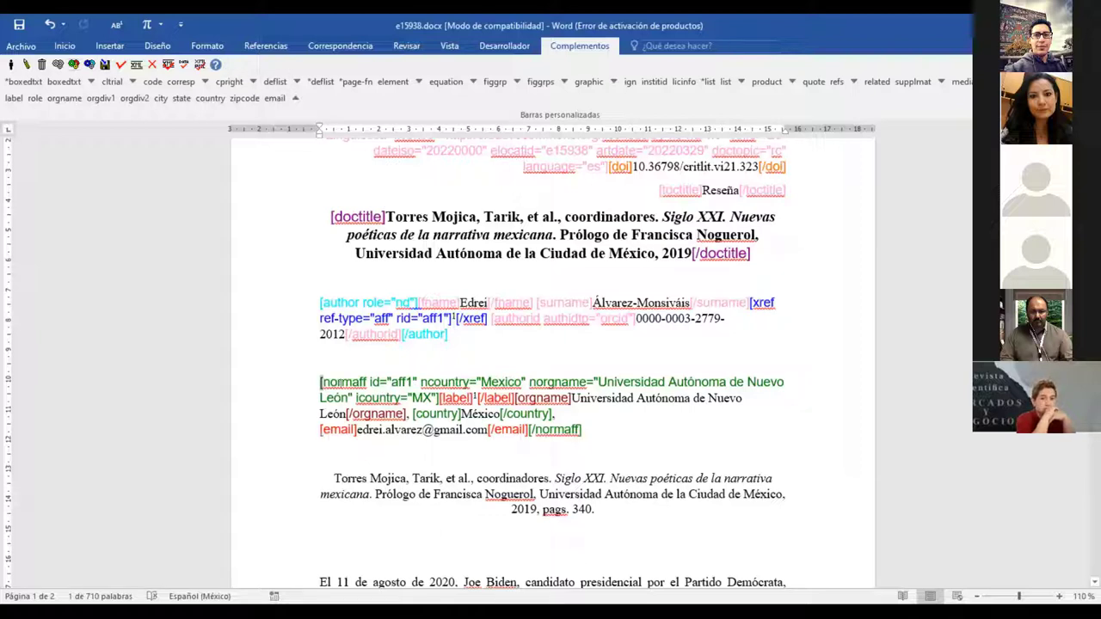
{"action": "left_click", "coordinate": [341, 382]}
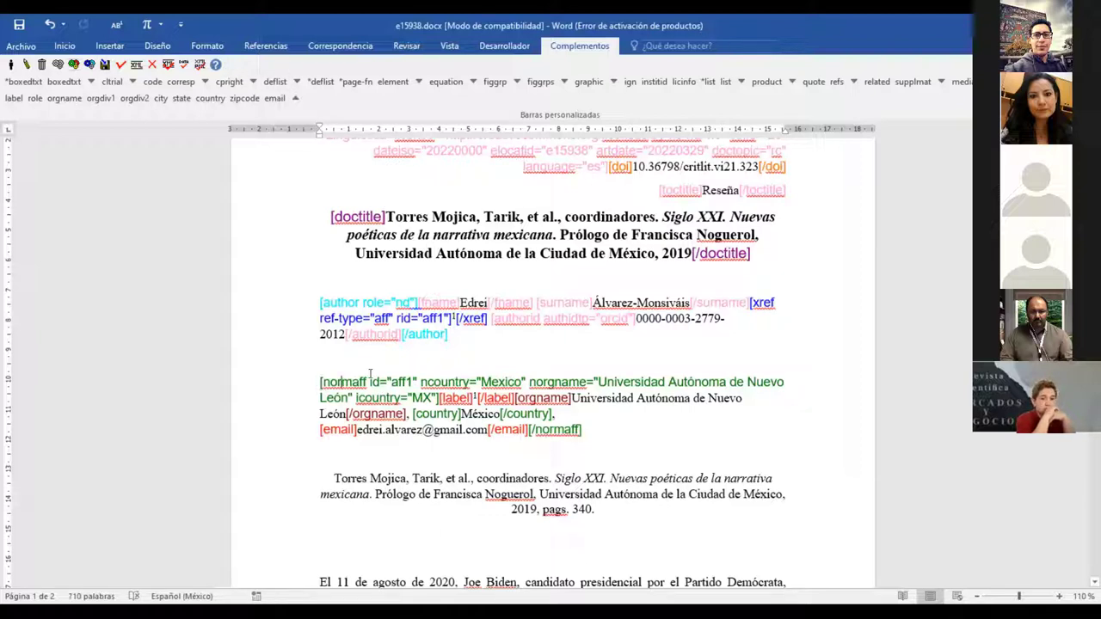
- Open the normaff element's attributes for review and close them without making changes
{"action": "left_click", "coordinate": [27, 65]}
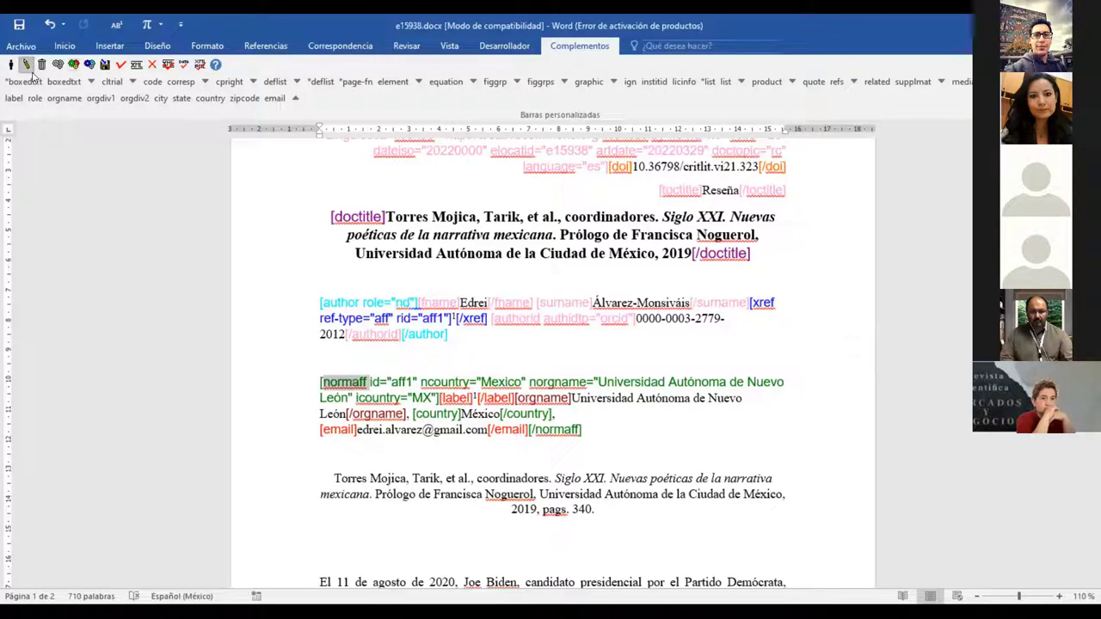
{"action": "left_click", "coordinate": [472, 426]}
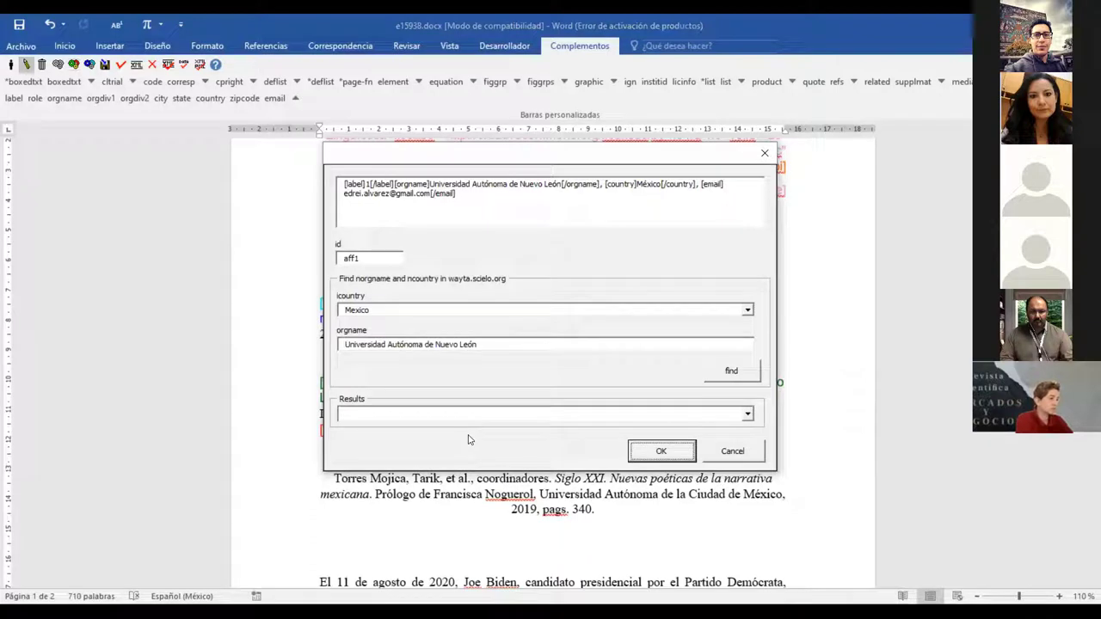
{"action": "left_click", "coordinate": [765, 155]}
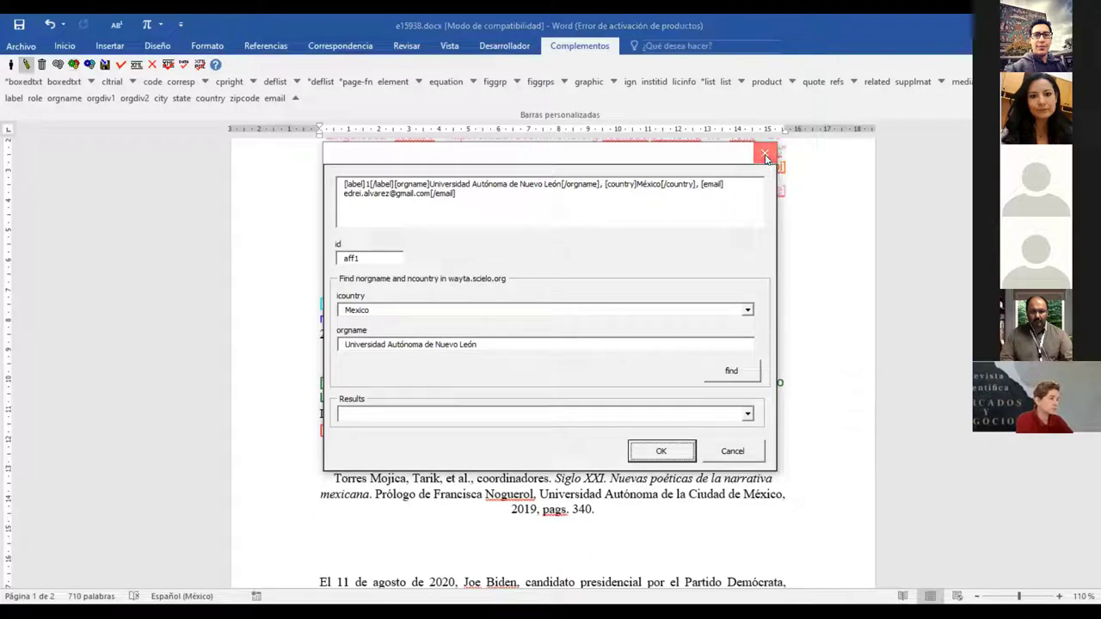
- Mark the whole centred book reference below the affiliation as a product element with prodtype book
{"action": "scroll", "coordinate": [391, 456], "scroll_direction": "down", "scroll_amount": 2}
{"action": "scroll", "coordinate": [391, 456], "scroll_direction": "down", "scroll_amount": 2}
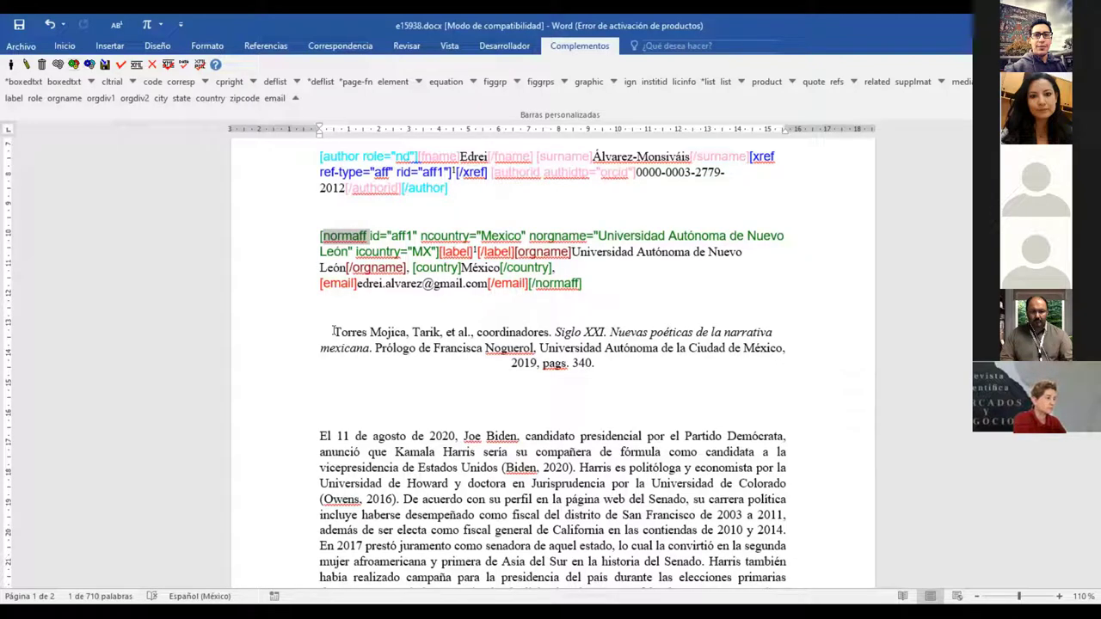
{"action": "key", "text": "shift+Down"}
{"action": "key", "text": "shift+Down"}
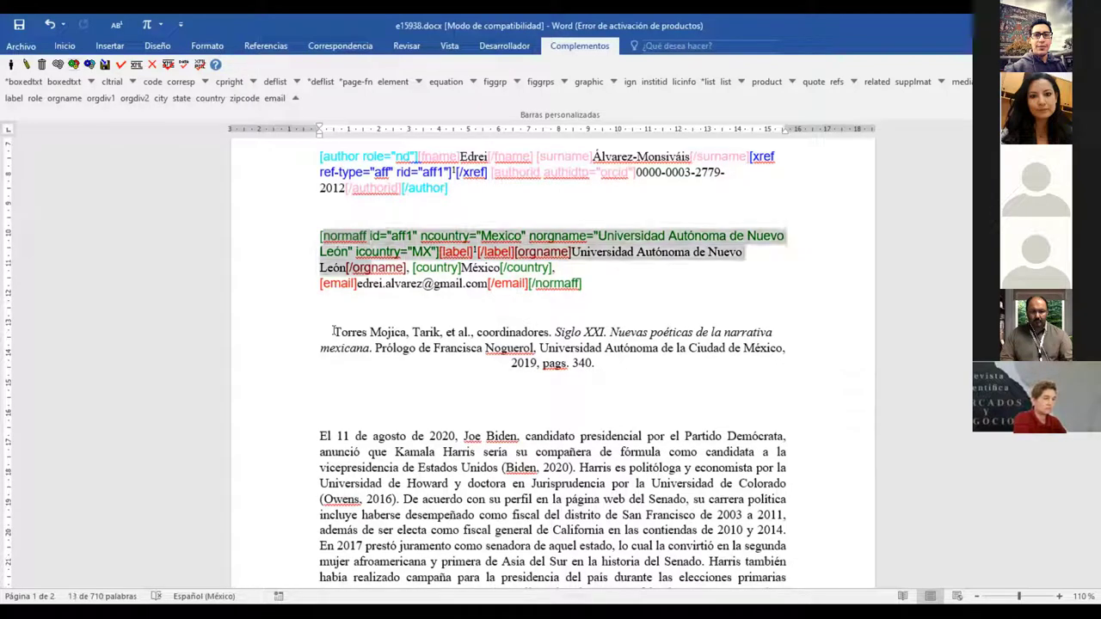
{"action": "left_click", "coordinate": [367, 311]}
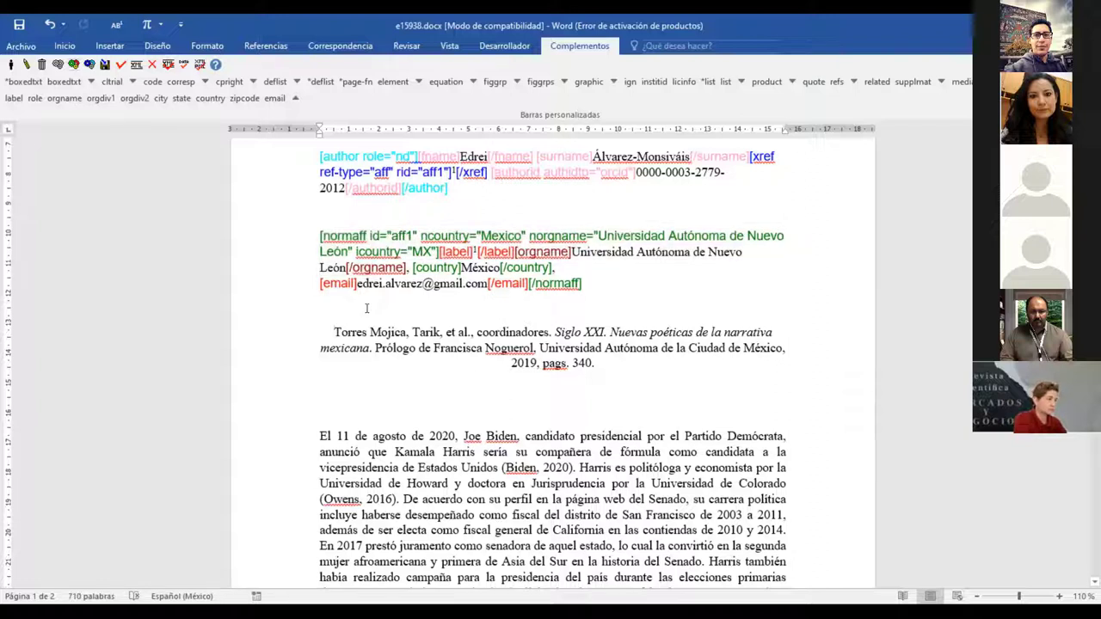
{"action": "key", "text": "shift+Down"}
{"action": "key", "text": "shift+Down"}
{"action": "key", "text": "shift+Down"}
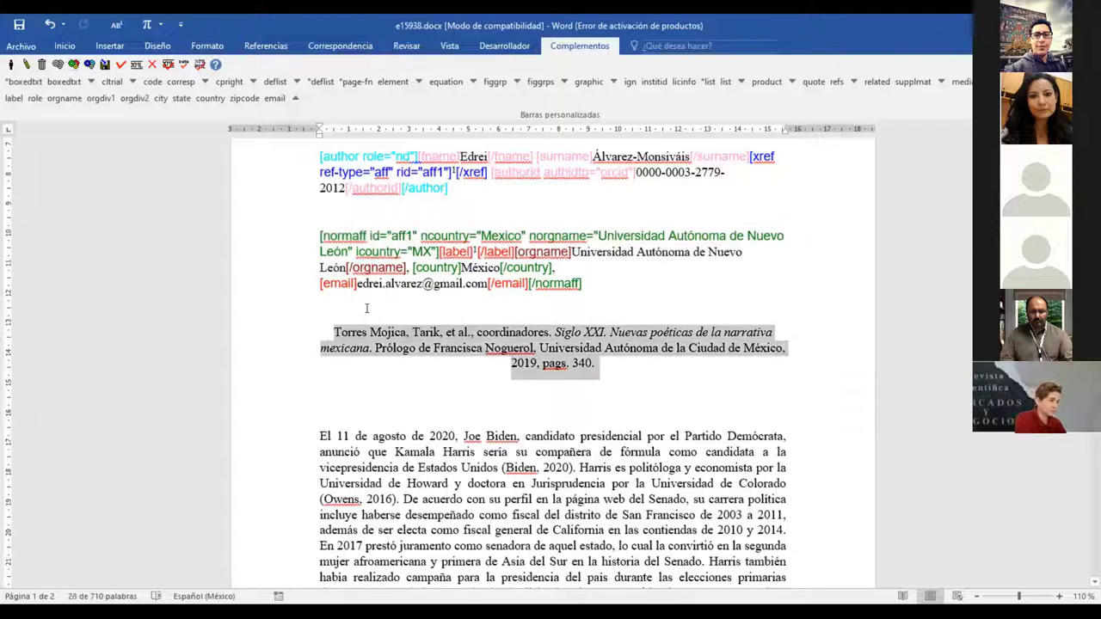
{"action": "key", "text": "shift+Left"}
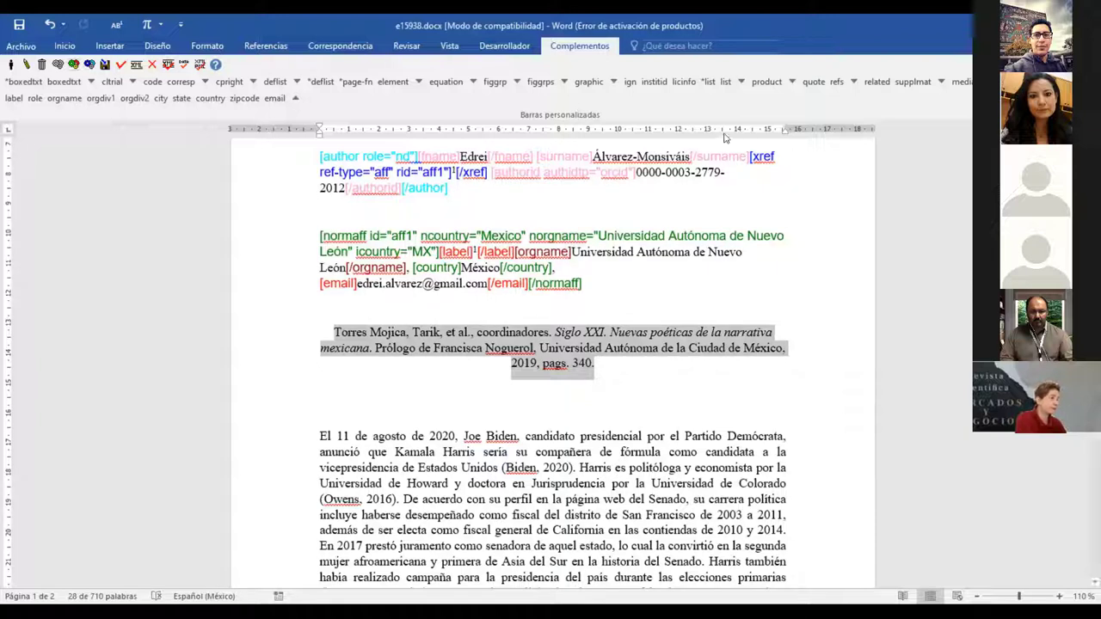
{"action": "left_click", "coordinate": [296, 100]}
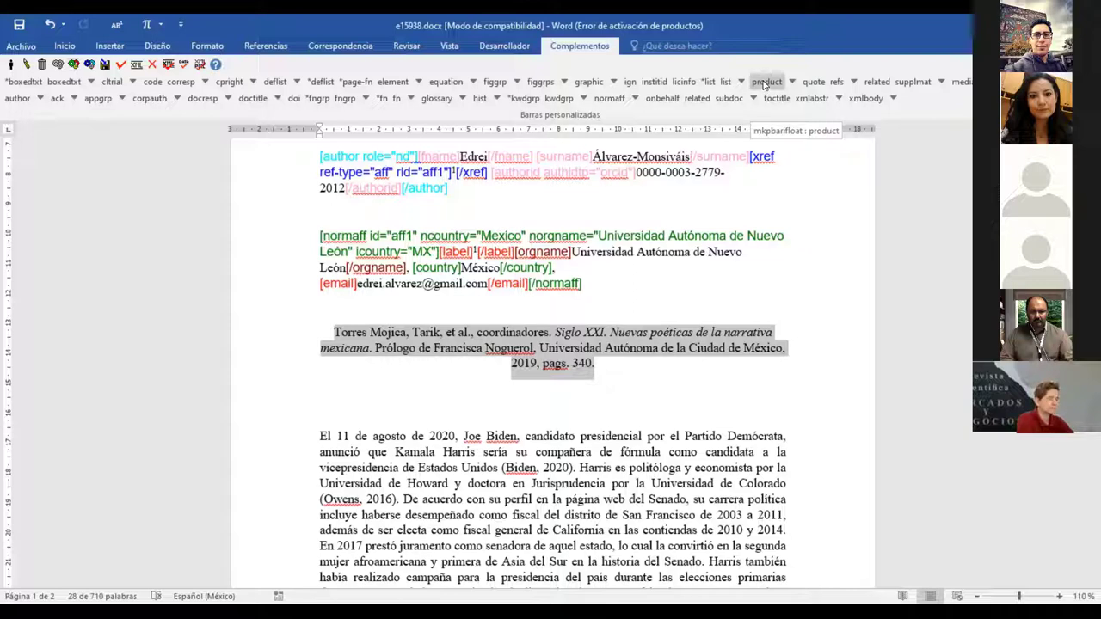
{"action": "left_click", "coordinate": [764, 83]}
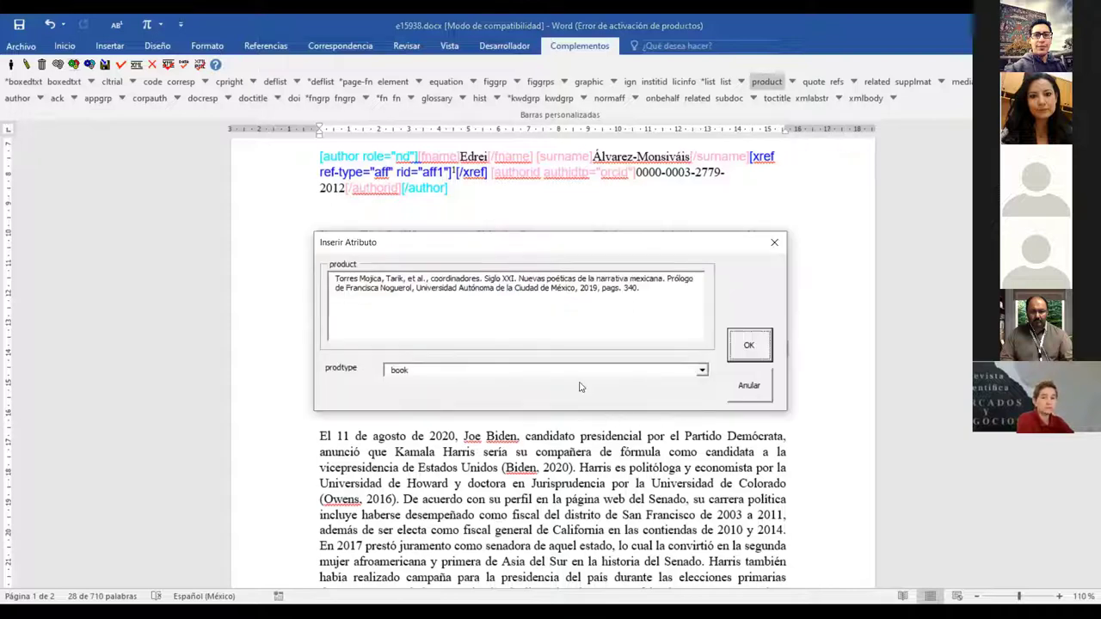
{"action": "left_click", "coordinate": [702, 372]}
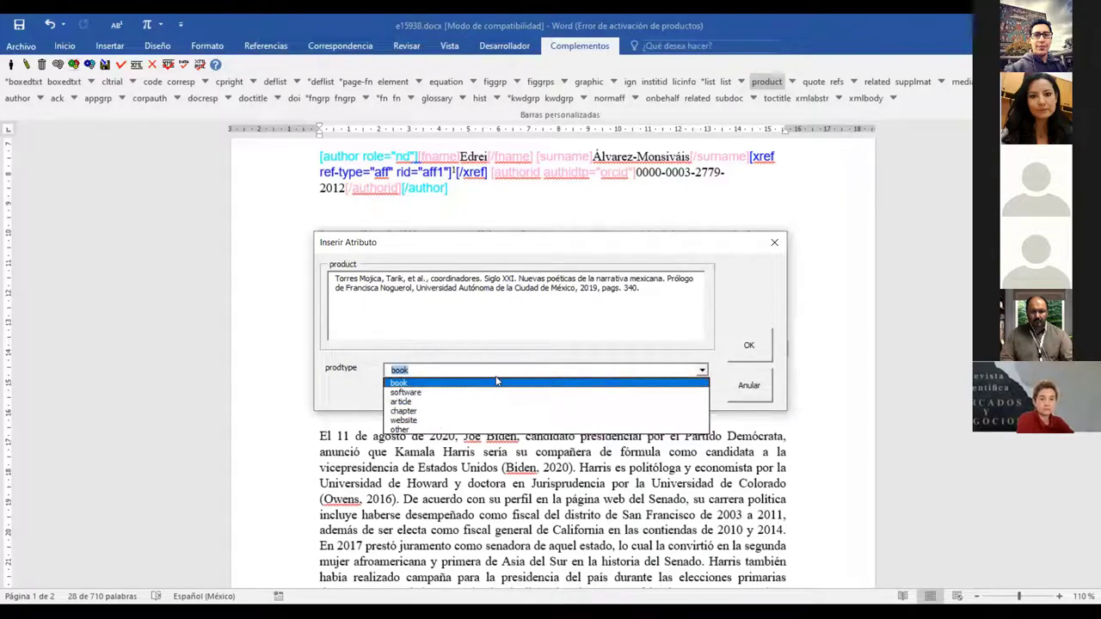
{"action": "left_click", "coordinate": [428, 383]}
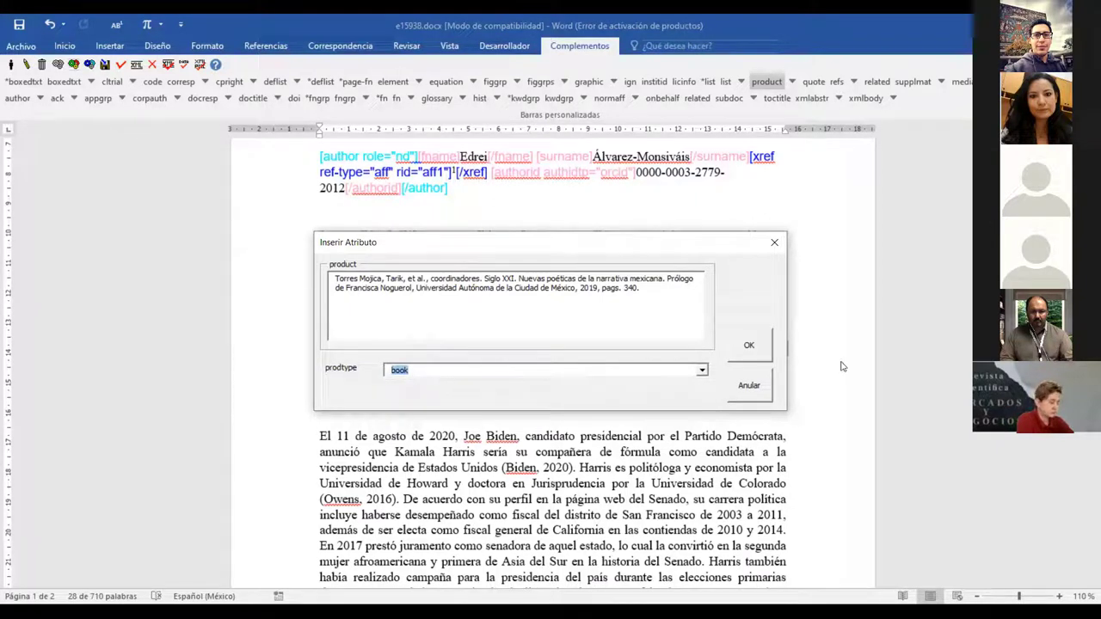
{"action": "left_click", "coordinate": [747, 344]}
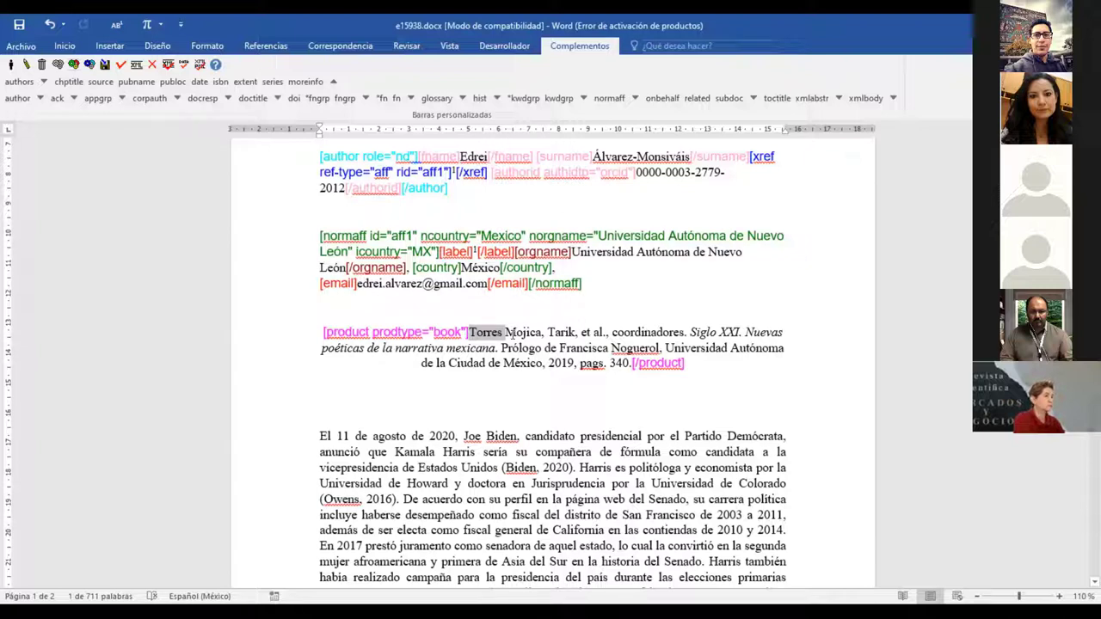
- Mark the name and "et al." at the start of the product reference as authors with the role coordinador
{"action": "key", "text": "shift+Right"}
{"action": "key", "text": "shift+Right"}
{"action": "key", "text": "shift+Right"}
{"action": "key", "text": "shift+Right"}
{"action": "key", "text": "shift+Right"}
{"action": "key", "text": "shift+Right"}
{"action": "key", "text": "shift+Right"}
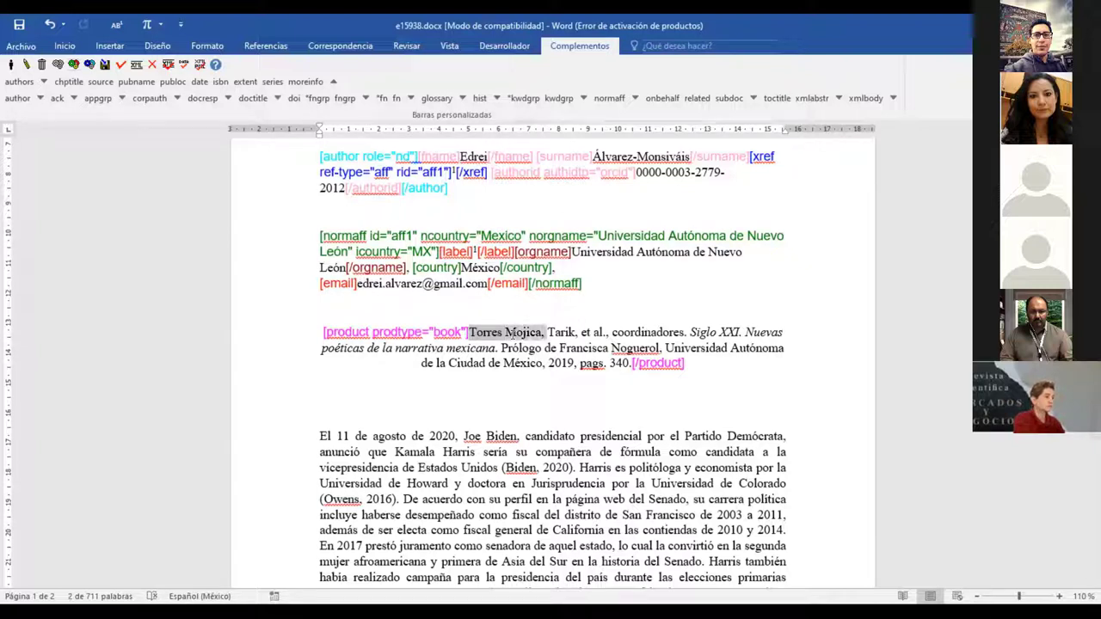
{"action": "key", "text": "shift+Right"}
{"action": "key", "text": "shift+Right"}
{"action": "key", "text": "shift+Right"}
{"action": "key", "text": "shift+Right"}
{"action": "key", "text": "shift+Right"}
{"action": "key", "text": "shift+Right"}
{"action": "key", "text": "shift+Right"}
{"action": "key", "text": "shift+Right"}
{"action": "key", "text": "shift+Right"}
{"action": "key", "text": "shift+Right"}
{"action": "key", "text": "shift+Right"}
{"action": "key", "text": "shift+Right"}
{"action": "key", "text": "shift+Right"}
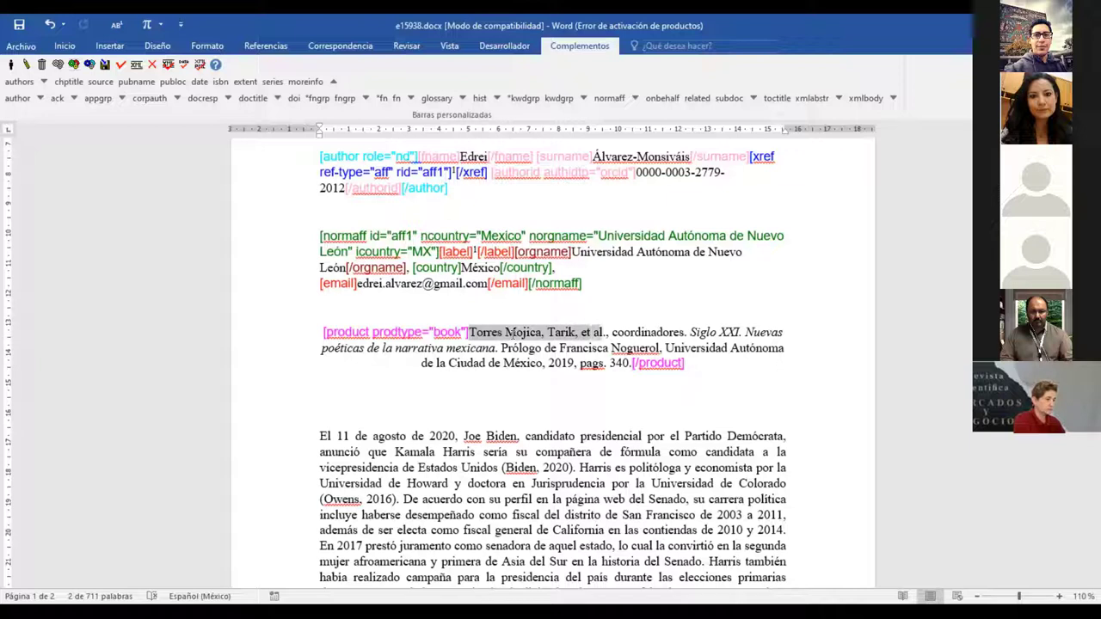
{"action": "key", "text": "shift+Right"}
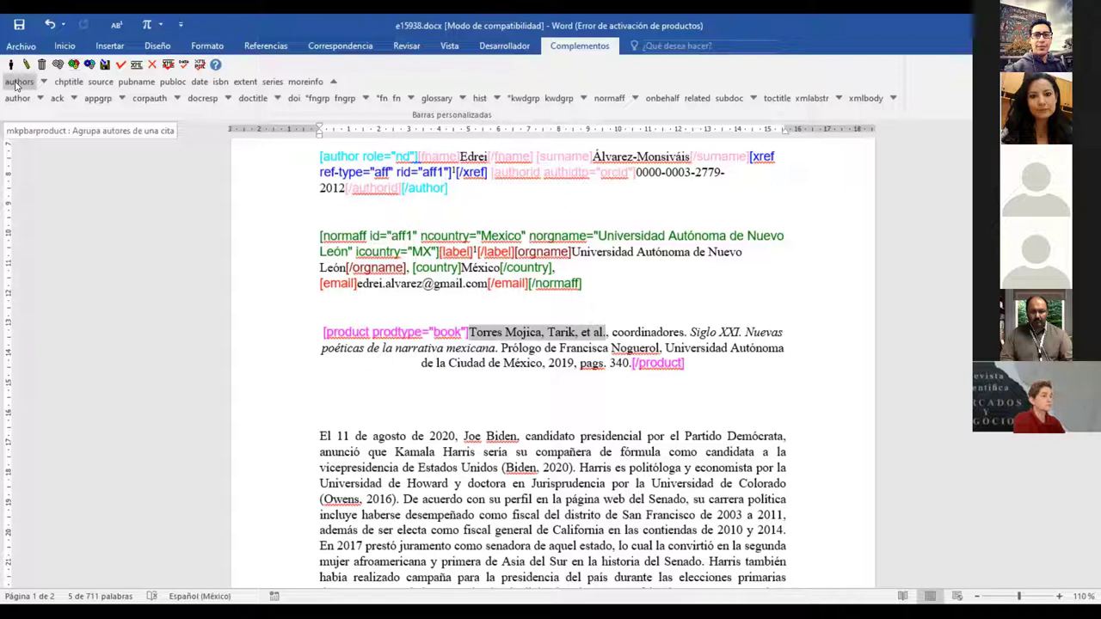
{"action": "left_click", "coordinate": [18, 82]}
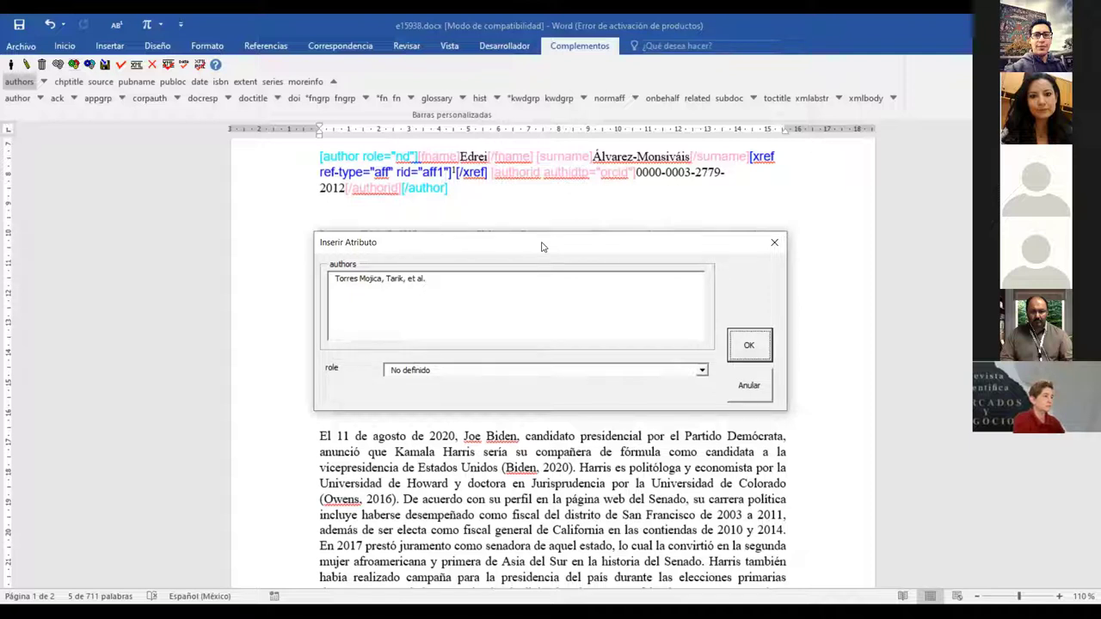
{"action": "left_click_drag", "start_coordinate": [542, 247], "coordinate": [539, 279]}
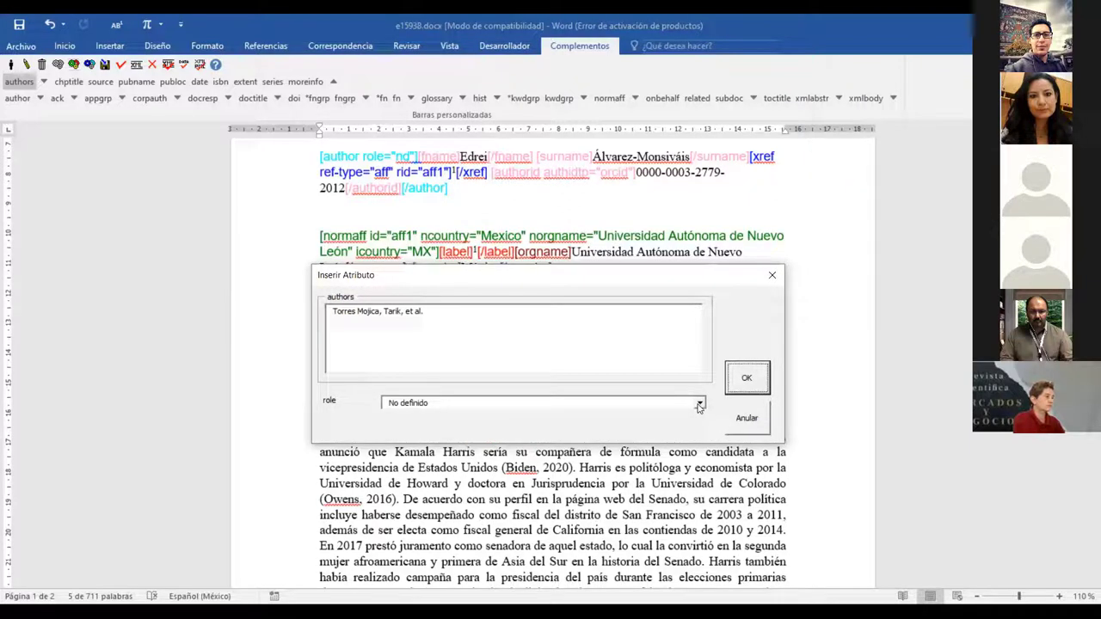
{"action": "left_click", "coordinate": [698, 406]}
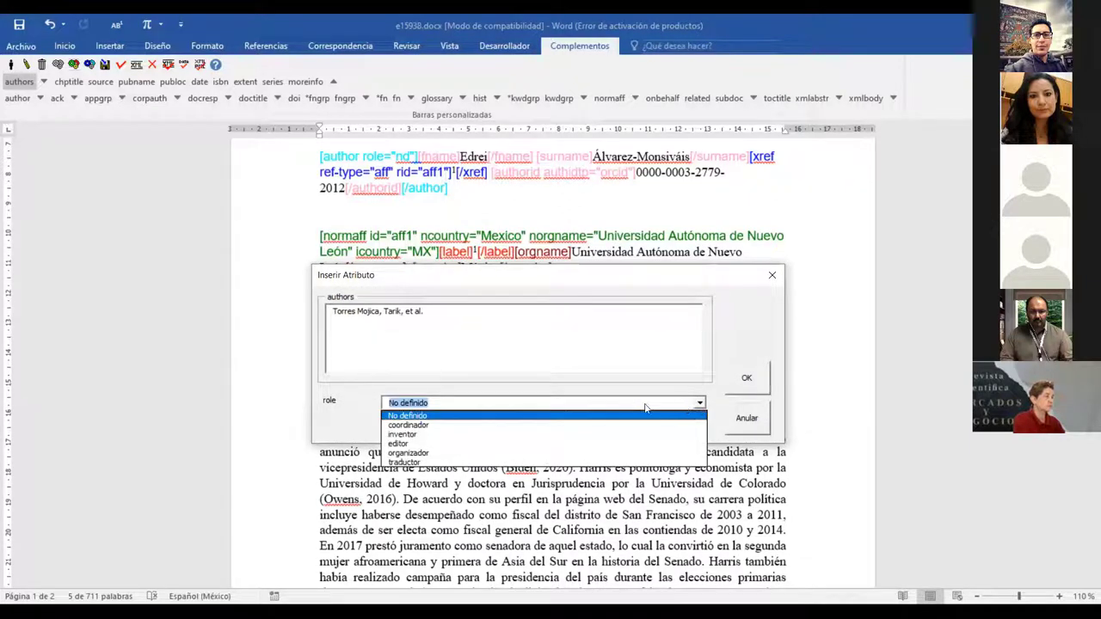
{"action": "left_click", "coordinate": [428, 427]}
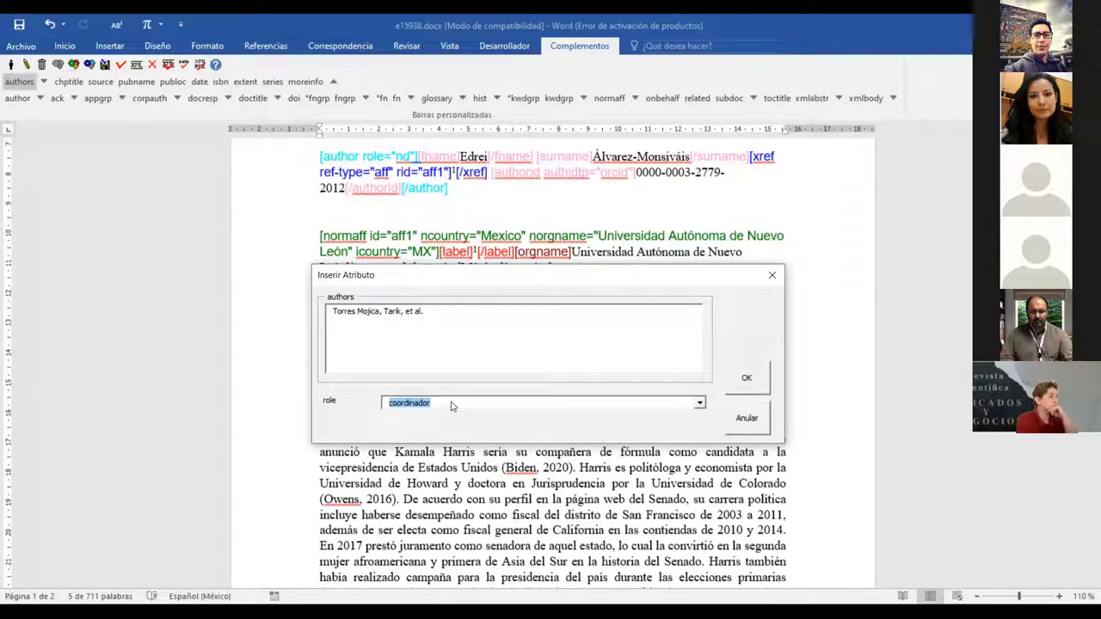
{"action": "left_click", "coordinate": [745, 382]}
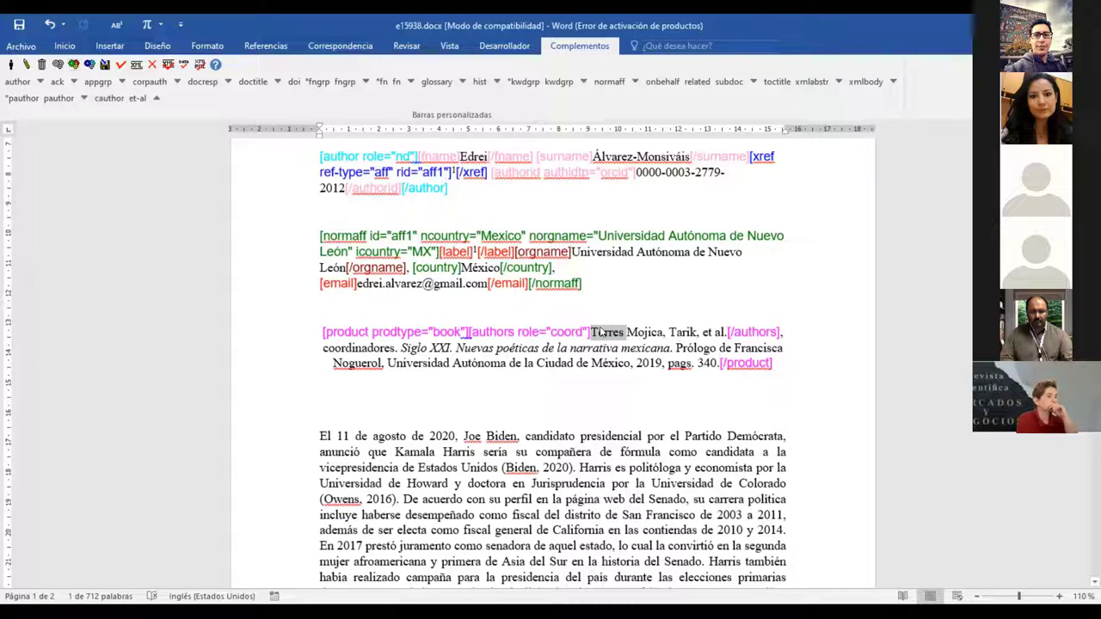
- Mark the coordinator's full name inside the authors element, without "et al.", as pauthor
{"action": "key", "text": "shift+Right"}
{"action": "key", "text": "shift+Right"}
{"action": "key", "text": "shift+Right"}
{"action": "key", "text": "shift+Right"}
{"action": "key", "text": "shift+Right"}
{"action": "key", "text": "shift+Right"}
{"action": "key", "text": "shift+Right"}
{"action": "key", "text": "shift+Right"}
{"action": "key", "text": "shift+Right"}
{"action": "key", "text": "shift+Right"}
{"action": "key", "text": "shift+Right"}
{"action": "key", "text": "shift+Right"}
{"action": "key", "text": "shift+Right"}
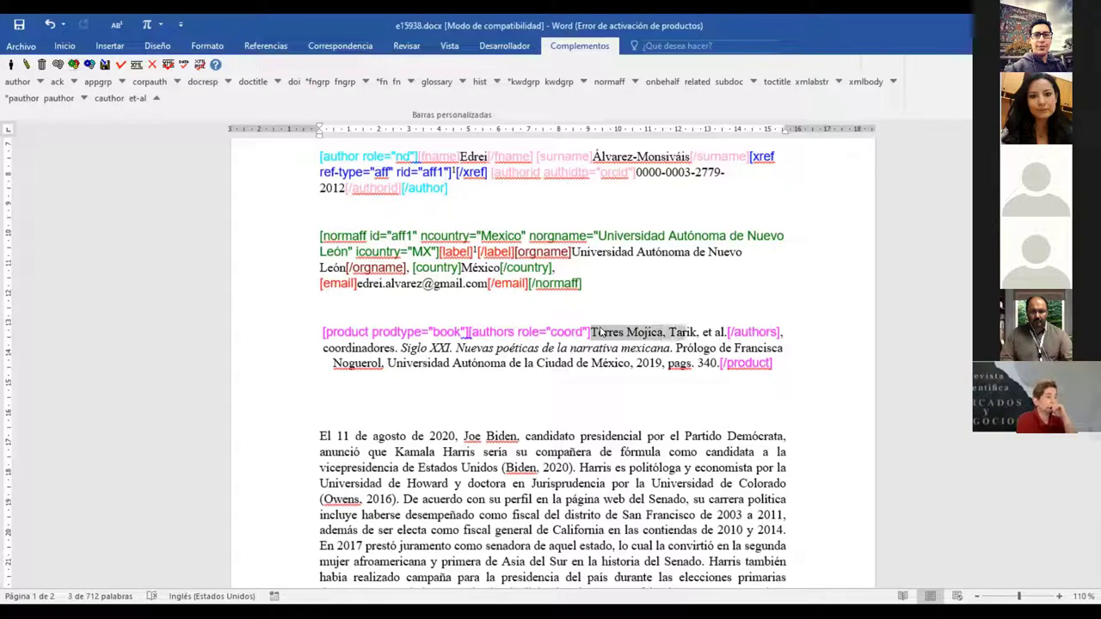
{"action": "key", "text": "shift+Right"}
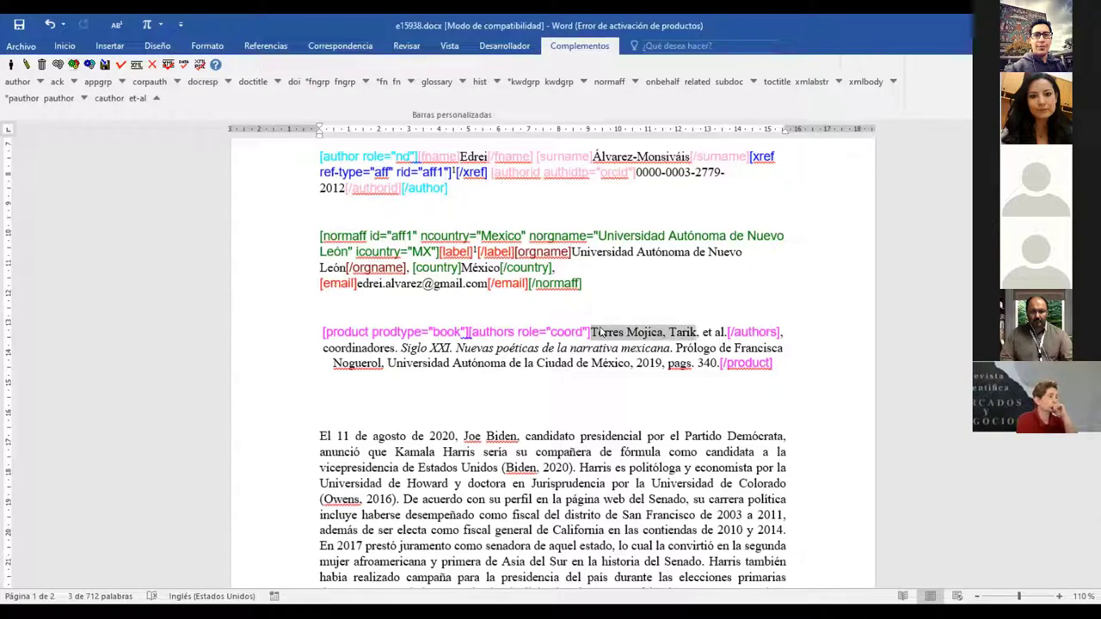
{"action": "left_click", "coordinate": [59, 99]}
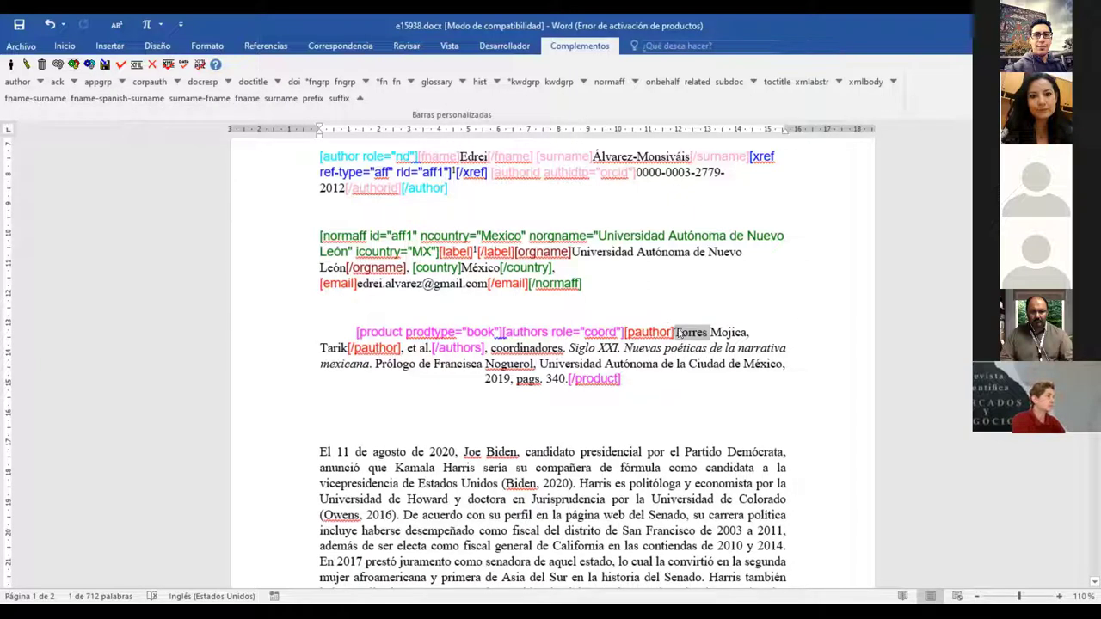
- Mark the coordinator's two-part surname as surname and the first name as fname within the pauthor element
{"action": "left_click", "coordinate": [677, 333]}
{"action": "key", "text": "shift+Right"}
{"action": "key", "text": "shift+Right"}
{"action": "key", "text": "shift+Right"}
{"action": "key", "text": "shift+Right"}
{"action": "key", "text": "shift+Right"}
{"action": "key", "text": "shift+Right"}
{"action": "key", "text": "shift+Right"}
{"action": "key", "text": "shift+Right"}
{"action": "key", "text": "shift+Right"}
{"action": "key", "text": "shift+Right"}
{"action": "key", "text": "shift+Right"}
{"action": "key", "text": "shift+Right"}
{"action": "key", "text": "shift+Right"}
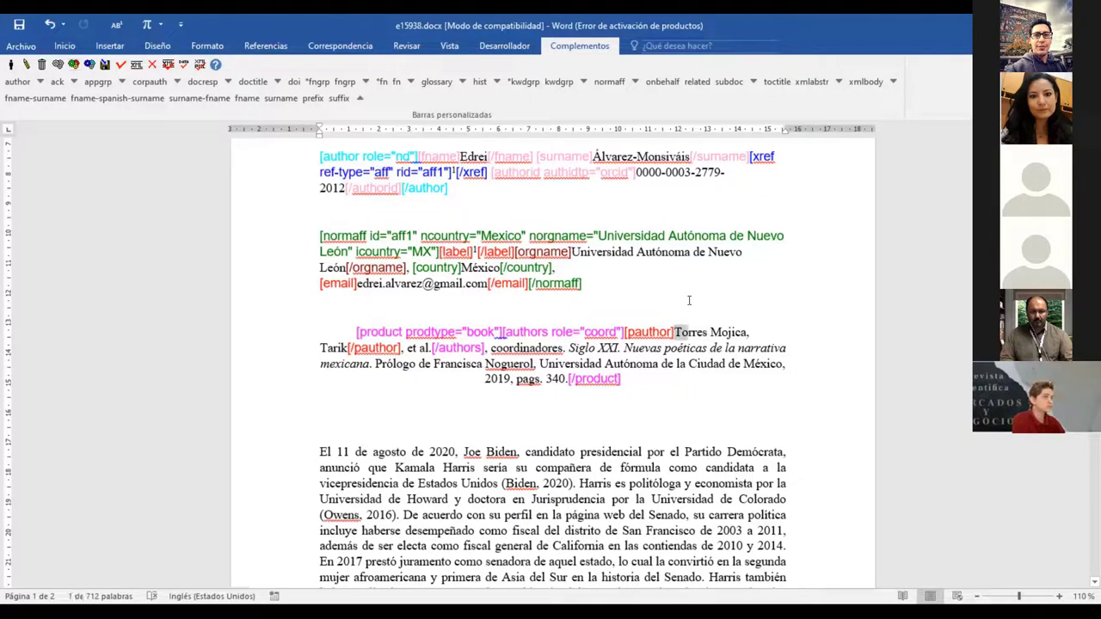
{"action": "key", "text": "shift+Right"}
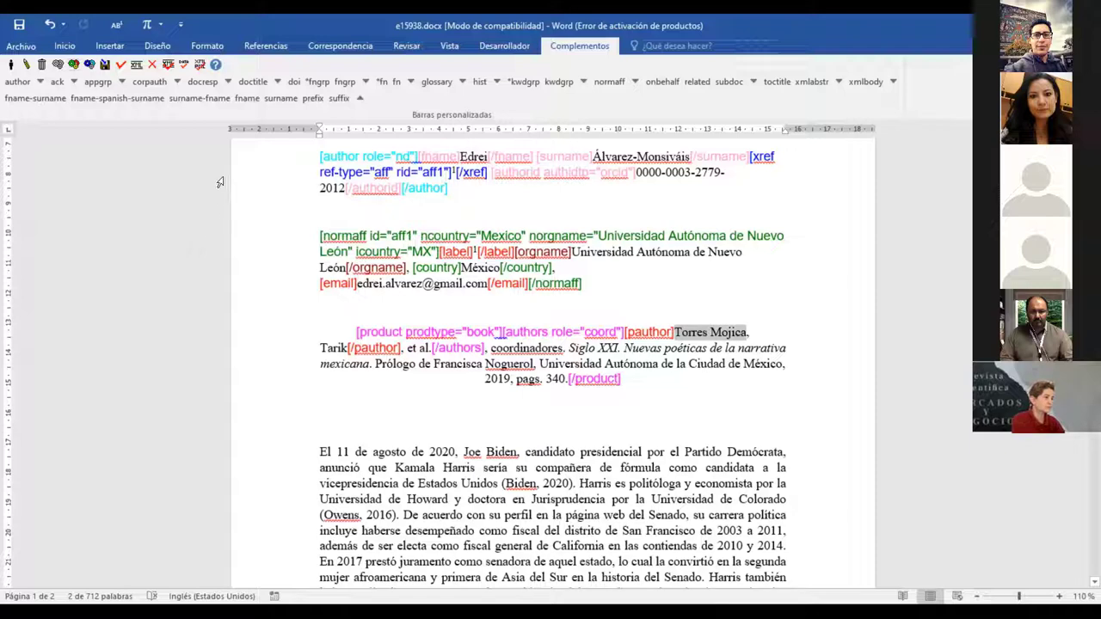
{"action": "left_click", "coordinate": [281, 98]}
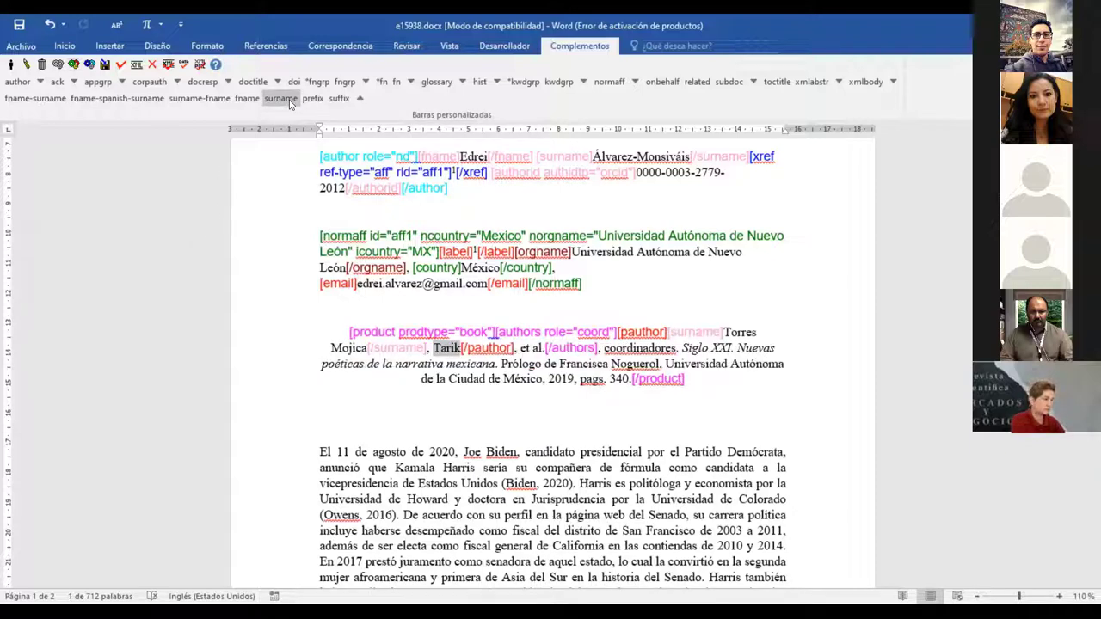
{"action": "left_click", "coordinate": [250, 105]}
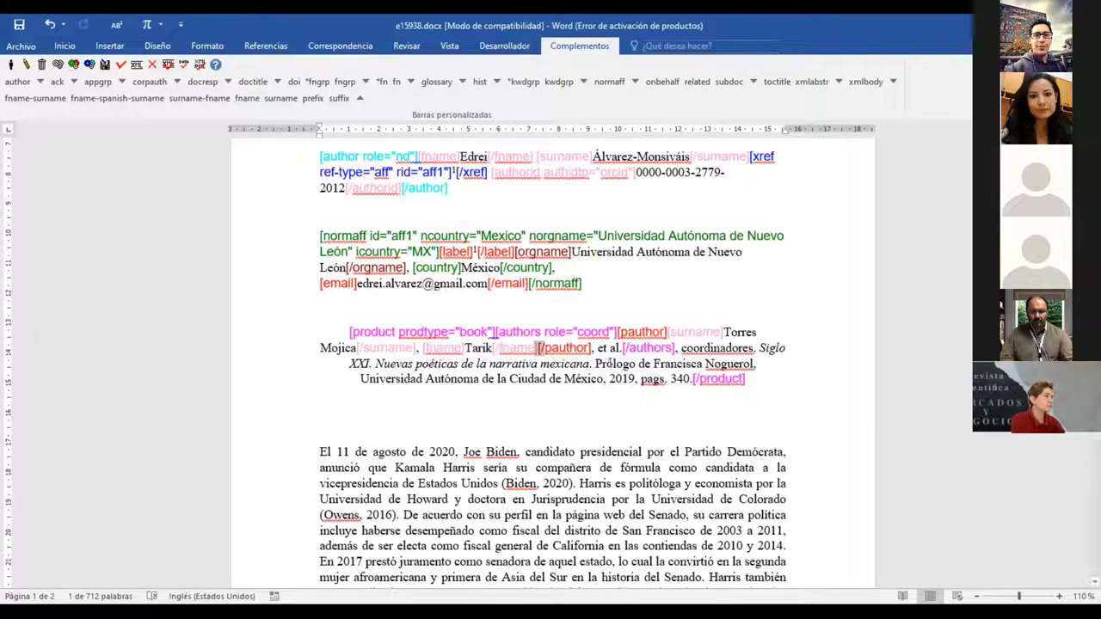
- Mark "et al" following the pauthor element, without its period, as et-al
{"action": "left_click", "coordinate": [598, 348]}
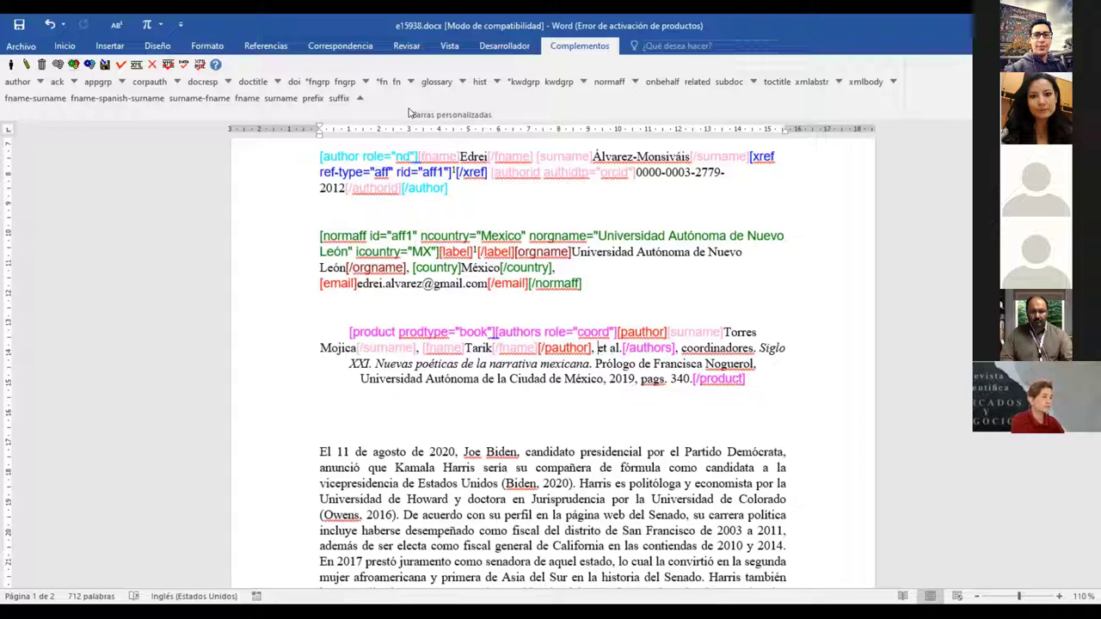
{"action": "key", "text": "shift+Right"}
{"action": "key", "text": "shift+Right"}
{"action": "key", "text": "shift+Right"}
{"action": "key", "text": "shift+Right"}
{"action": "key", "text": "shift+Right"}
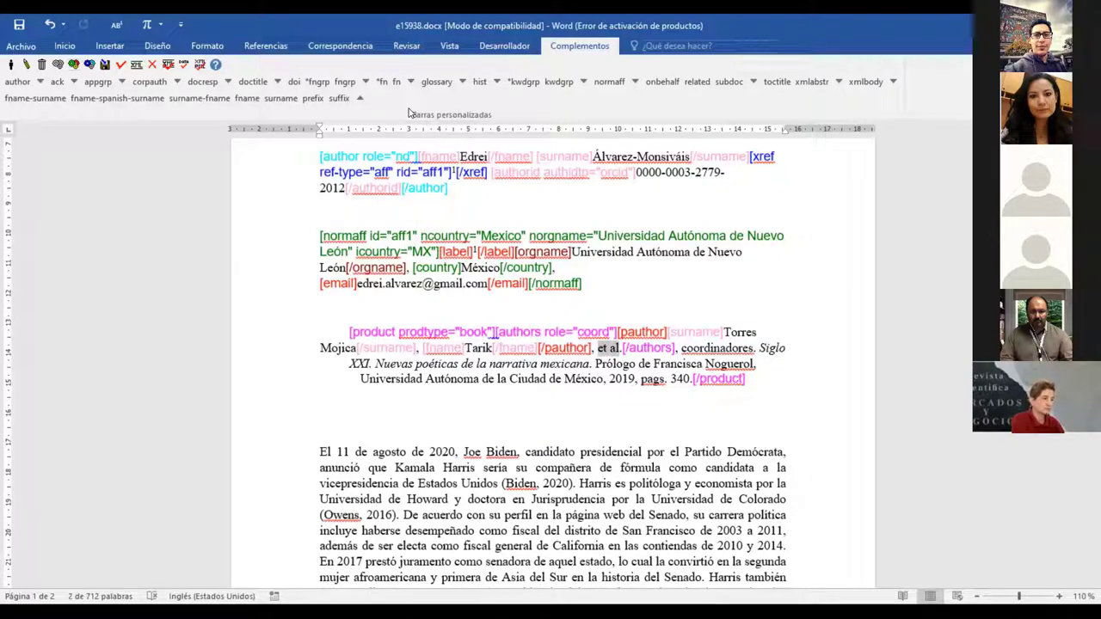
{"action": "left_click", "coordinate": [361, 100]}
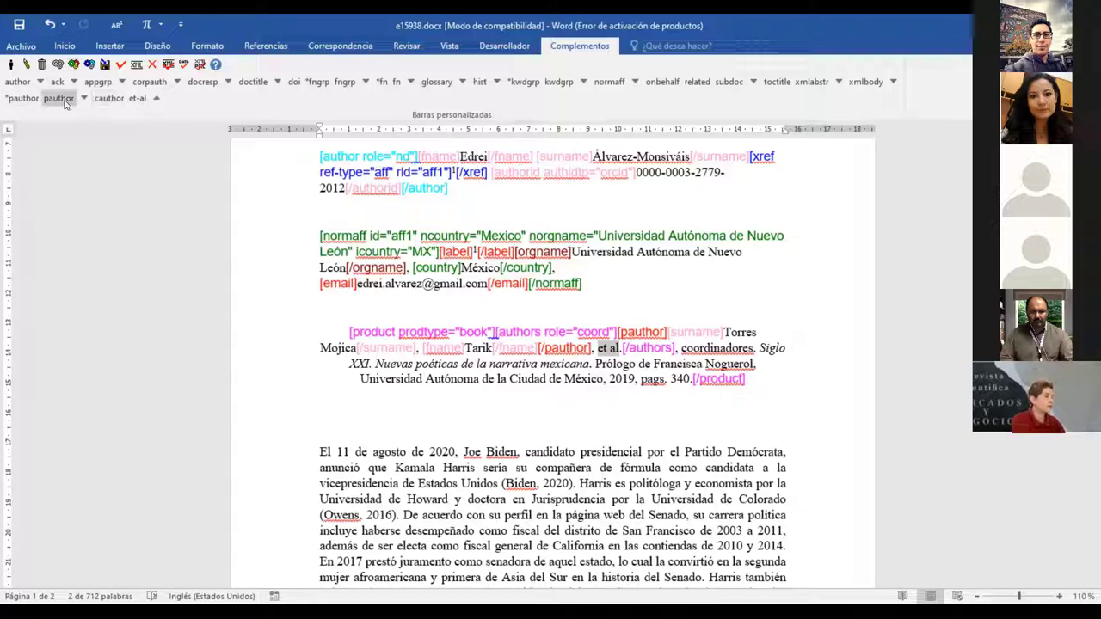
{"action": "left_click", "coordinate": [136, 99]}
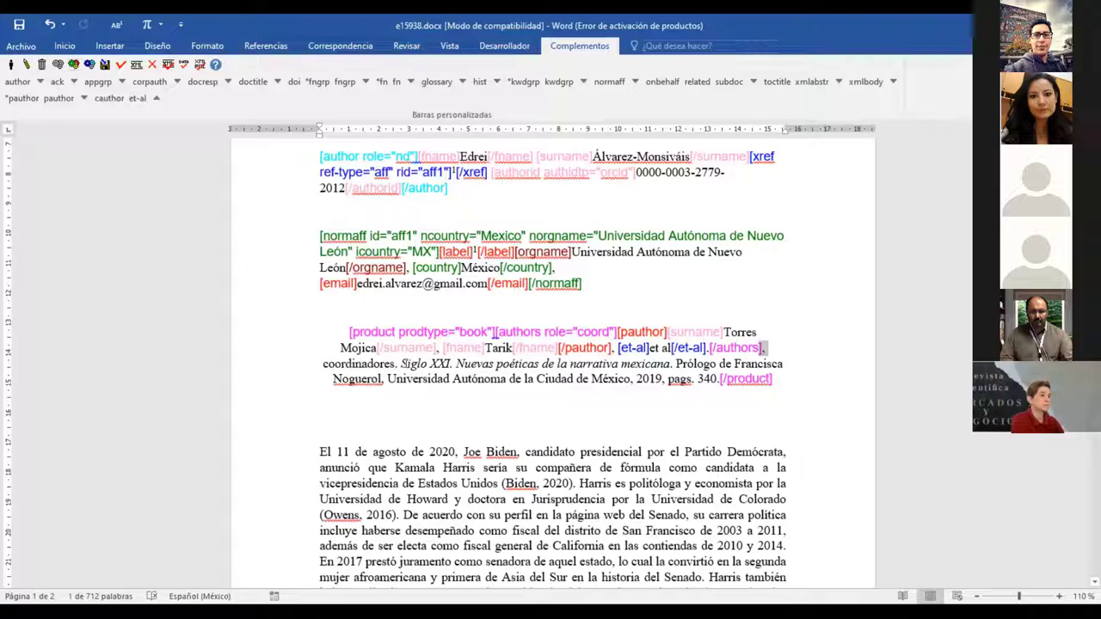
- Mark the italic book title "Siglo XXI. Nuevas poéticas de la narrativa mexicana" in the product reference as source
{"action": "left_click", "coordinate": [401, 363]}
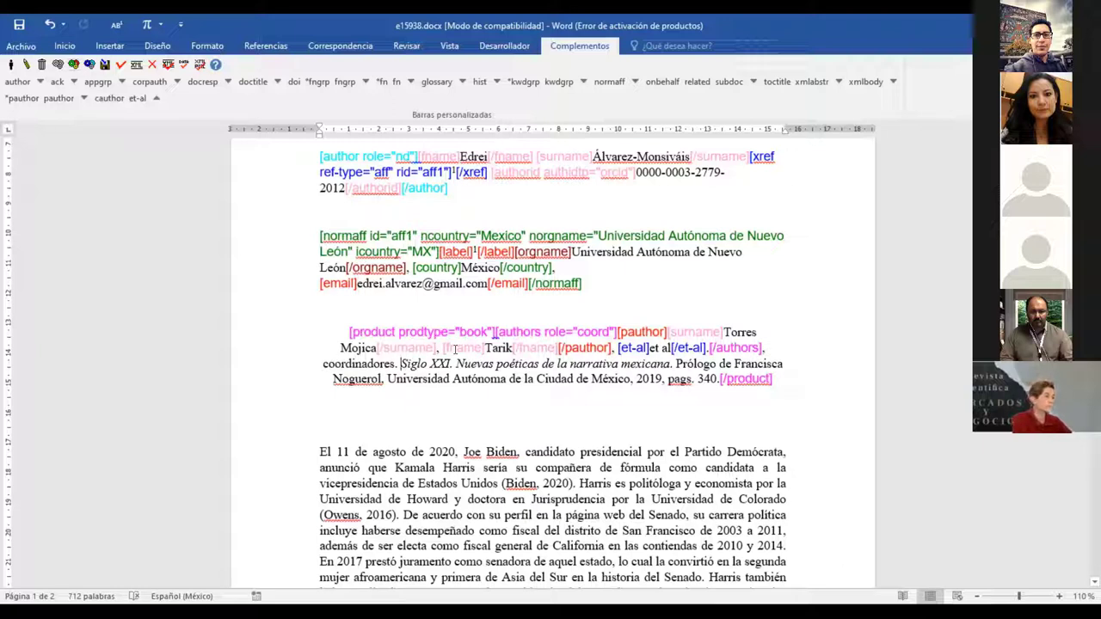
{"action": "key", "text": "ctrl+shift+Right"}
{"action": "key", "text": "ctrl+shift+Right"}
{"action": "key", "text": "ctrl+shift+Right"}
{"action": "key", "text": "ctrl+shift+Right"}
{"action": "key", "text": "ctrl+shift+Right"}
{"action": "key", "text": "ctrl+shift+Right"}
{"action": "key", "text": "ctrl+shift+Right"}
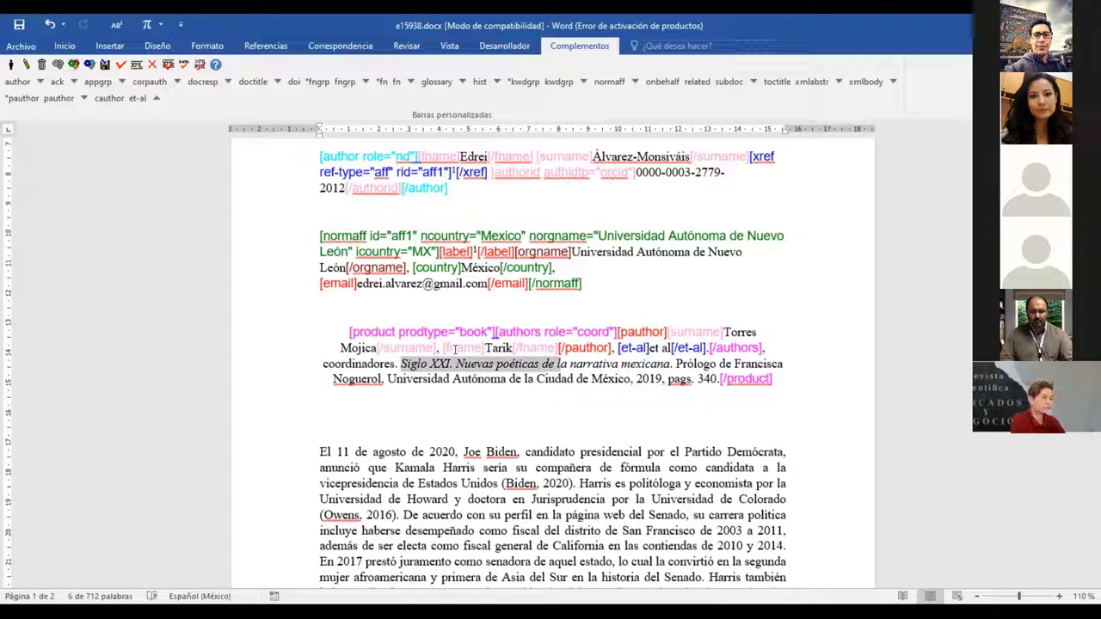
{"action": "key", "text": "ctrl+shift+Right"}
{"action": "key", "text": "ctrl+shift+Right"}
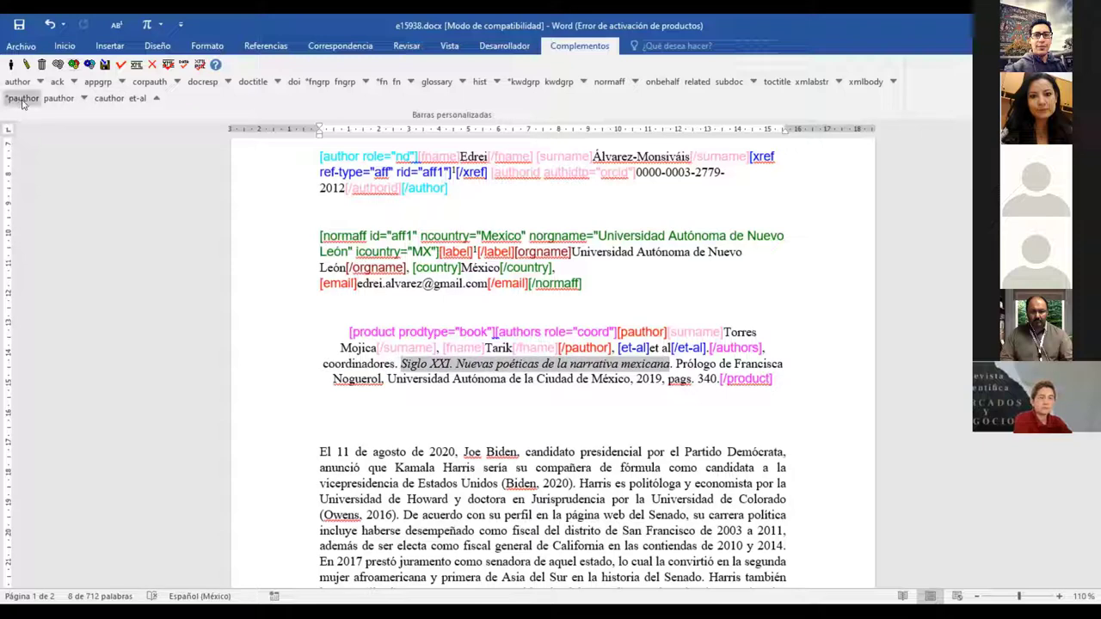
{"action": "left_click", "coordinate": [157, 104]}
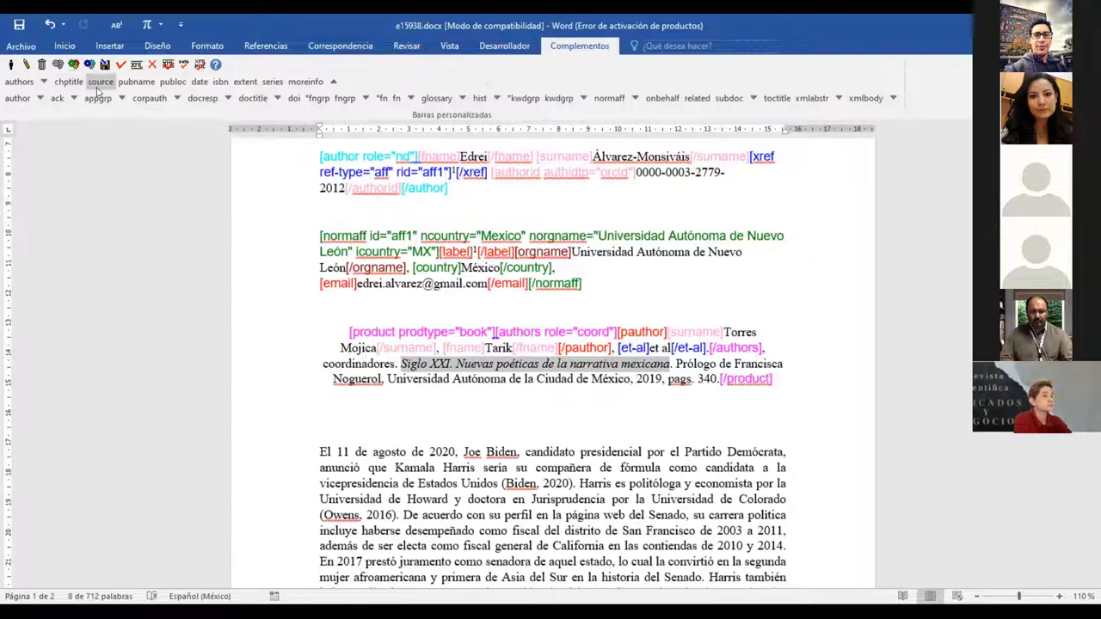
{"action": "left_click", "coordinate": [99, 82]}
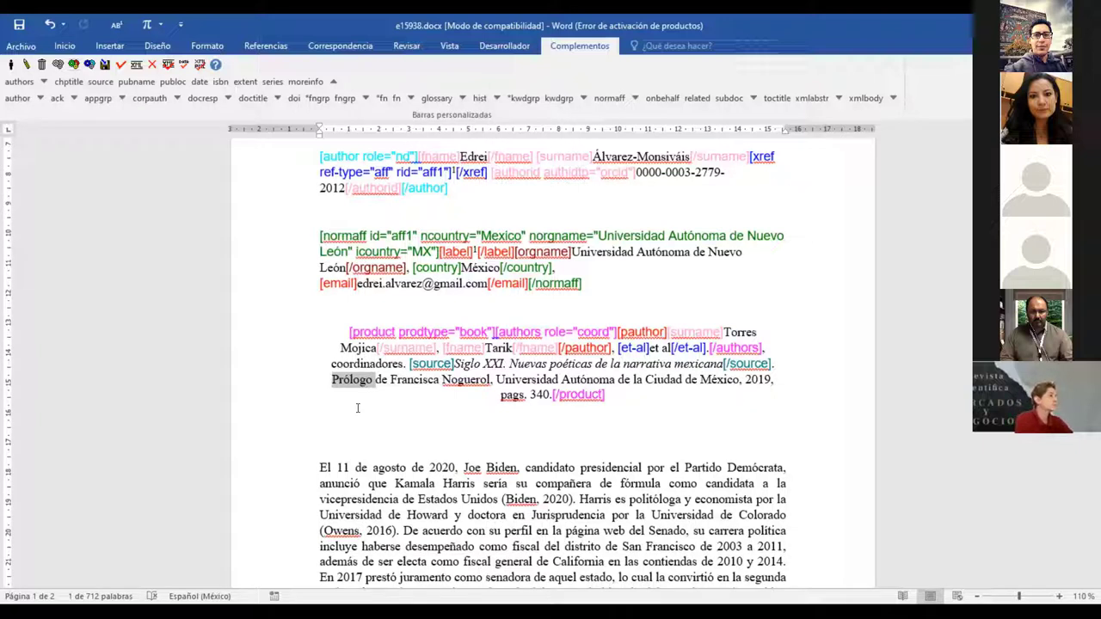
- Mark the prologue credit following the book title, from "Prólogo de" through the prologue writer's surname, as moreinfo
{"action": "key", "text": "shift+Right"}
{"action": "key", "text": "shift+Right"}
{"action": "key", "text": "shift+Right"}
{"action": "key", "text": "shift+Right"}
{"action": "key", "text": "shift+Right"}
{"action": "key", "text": "shift+Right"}
{"action": "key", "text": "shift+Right"}
{"action": "key", "text": "shift+Right"}
{"action": "key", "text": "shift+Right"}
{"action": "key", "text": "shift+Right"}
{"action": "key", "text": "shift+Right"}
{"action": "key", "text": "shift+Right"}
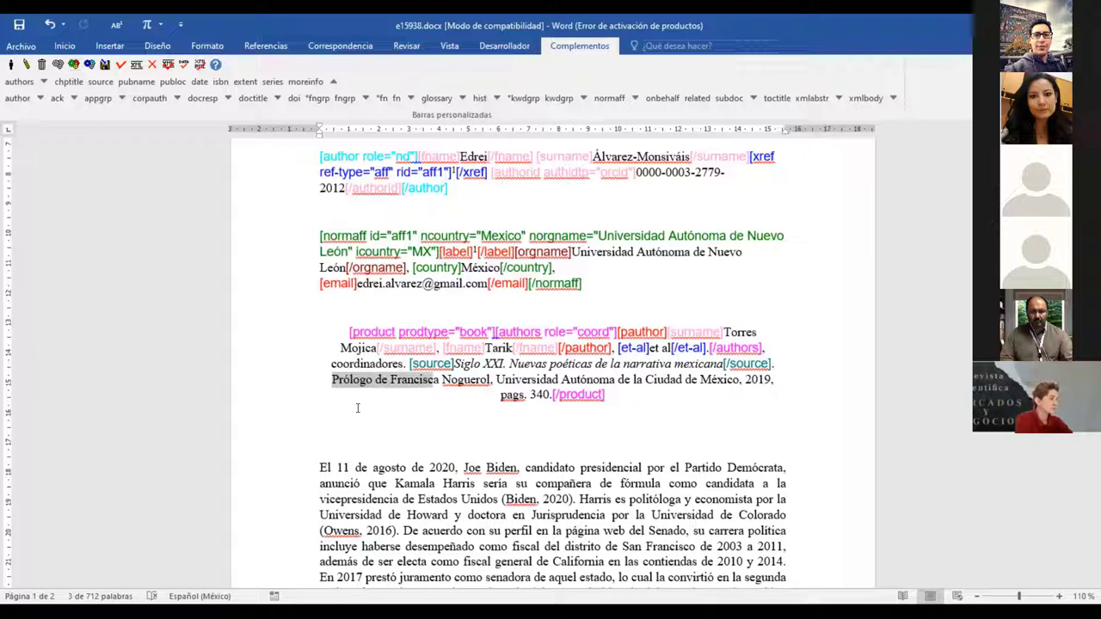
{"action": "key", "text": "shift+Right"}
{"action": "key", "text": "shift+Right"}
{"action": "key", "text": "shift+Right"}
{"action": "key", "text": "shift+Right"}
{"action": "key", "text": "shift+Right"}
{"action": "key", "text": "shift+Right"}
{"action": "key", "text": "shift+Right"}
{"action": "key", "text": "shift+Right"}
{"action": "key", "text": "shift+Right"}
{"action": "key", "text": "shift+Right"}
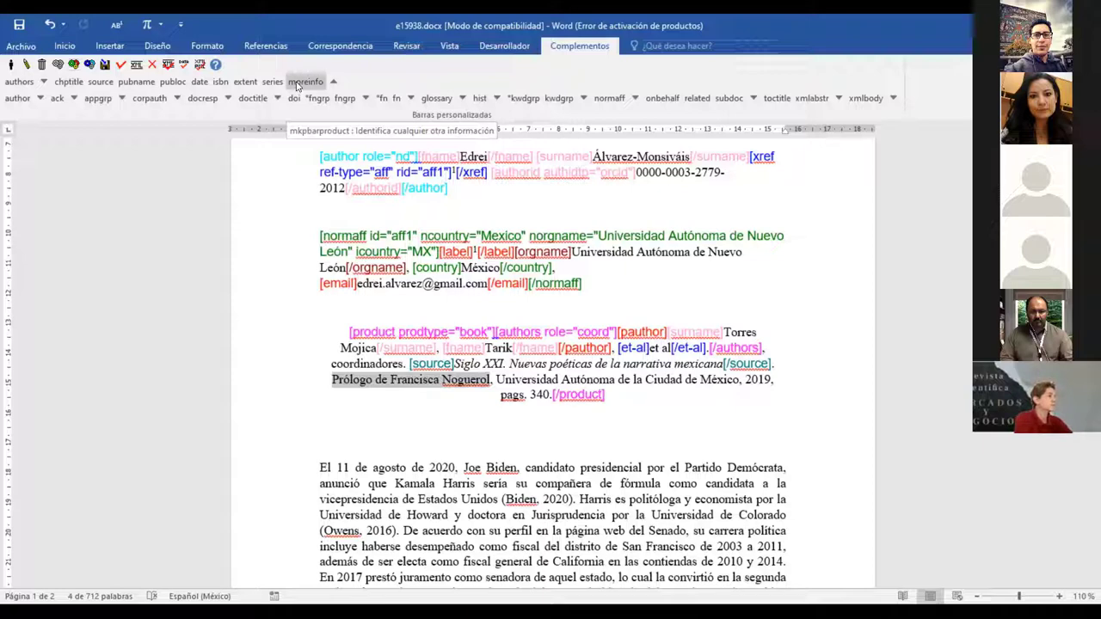
{"action": "left_click", "coordinate": [296, 83]}
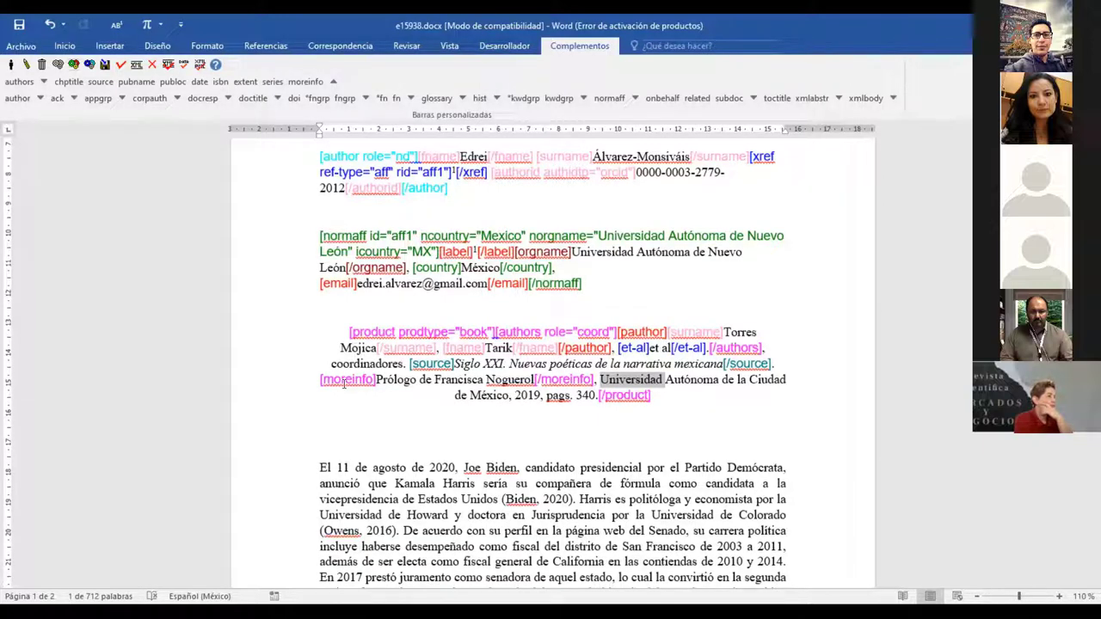
- Mark "Universidad Autónoma de la Ciudad de México" in the product reference as pubname
{"action": "key", "text": "shift+Right"}
{"action": "key", "text": "shift+Right"}
{"action": "key", "text": "shift+Right"}
{"action": "key", "text": "shift+Right"}
{"action": "key", "text": "shift+Right"}
{"action": "key", "text": "shift+Right"}
{"action": "key", "text": "shift+Right"}
{"action": "key", "text": "shift+Right"}
{"action": "key", "text": "shift+Right"}
{"action": "key", "text": "shift+Right"}
{"action": "key", "text": "shift+Right"}
{"action": "key", "text": "shift+Right"}
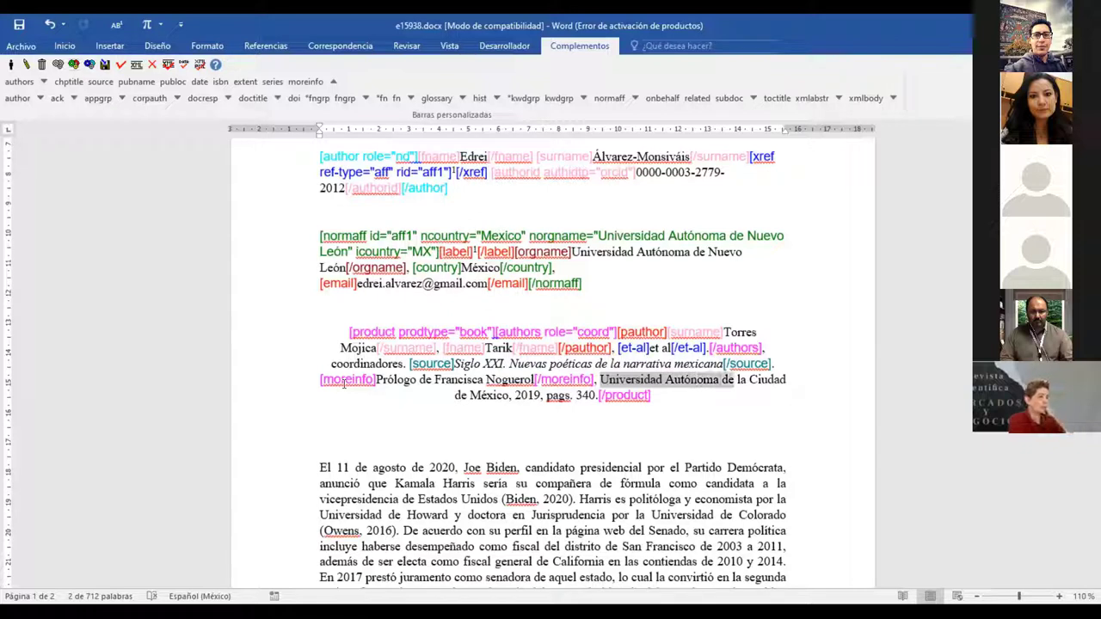
{"action": "key", "text": "shift+Right"}
{"action": "key", "text": "shift+Right"}
{"action": "key", "text": "shift+Right"}
{"action": "key", "text": "shift+Right"}
{"action": "key", "text": "shift+Right"}
{"action": "key", "text": "shift+Right"}
{"action": "key", "text": "shift+Right"}
{"action": "key", "text": "shift+Right"}
{"action": "key", "text": "shift+Right"}
{"action": "key", "text": "shift+Right"}
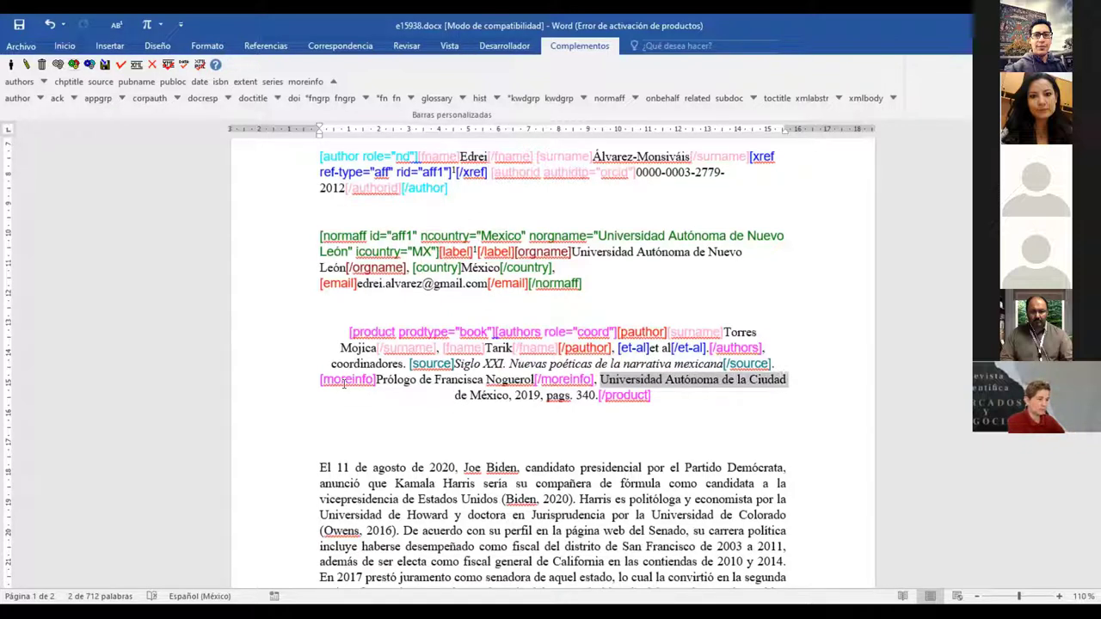
{"action": "key", "text": "shift+Right"}
{"action": "key", "text": "shift+Right"}
{"action": "key", "text": "shift+Right"}
{"action": "key", "text": "shift+Right"}
{"action": "key", "text": "shift+Right"}
{"action": "key", "text": "shift+Right"}
{"action": "key", "text": "shift+Right"}
{"action": "key", "text": "shift+Right"}
{"action": "key", "text": "shift+Right"}
{"action": "key", "text": "shift+Right"}
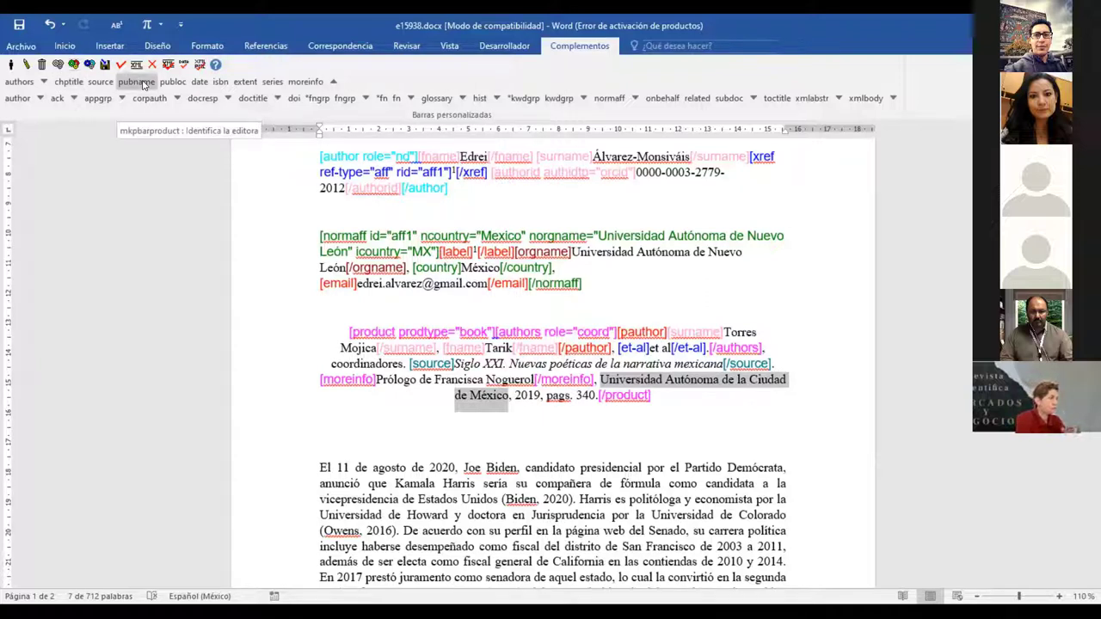
{"action": "left_click", "coordinate": [136, 82]}
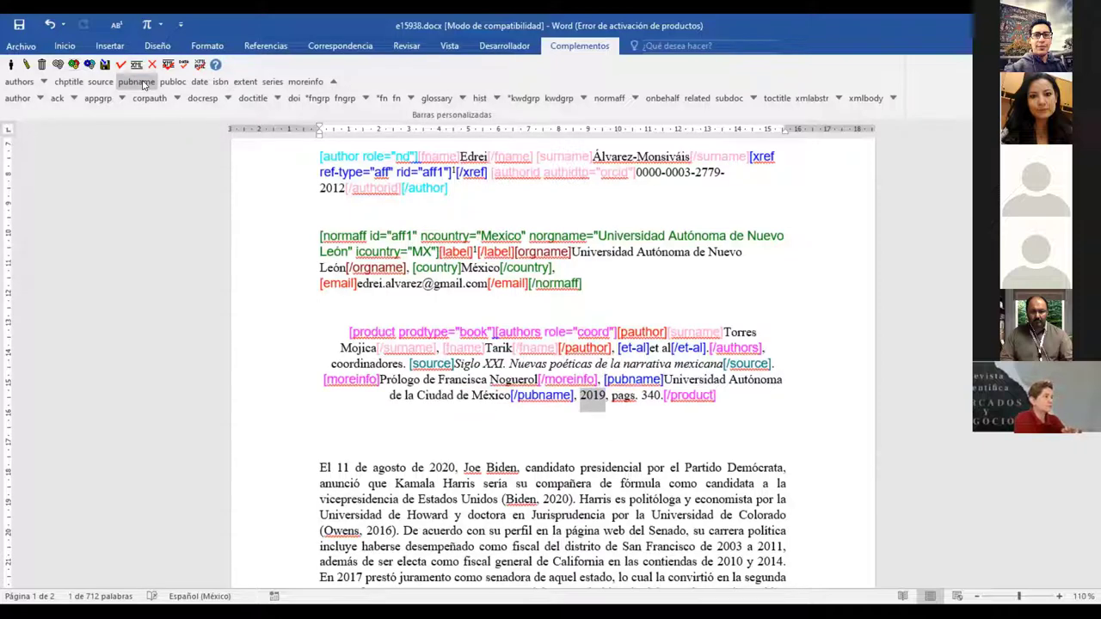
- Mark 2019 in the product reference as date with dateiso 20190000 and specyear 2019, and the page number 340 as extent
{"action": "left_click", "coordinate": [199, 83]}
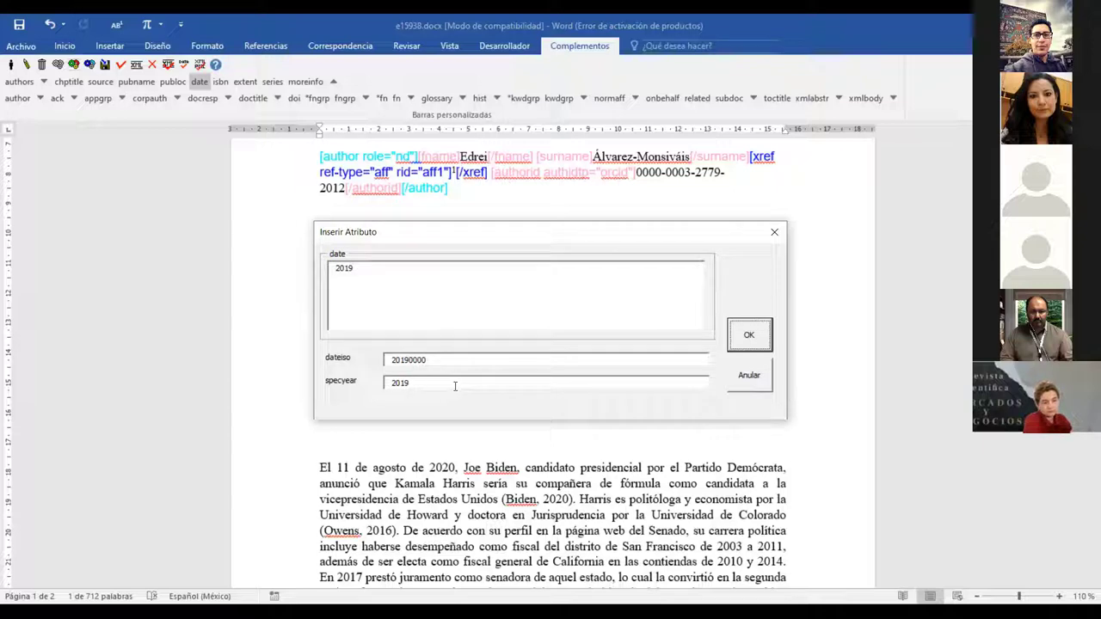
{"action": "left_click", "coordinate": [749, 336]}
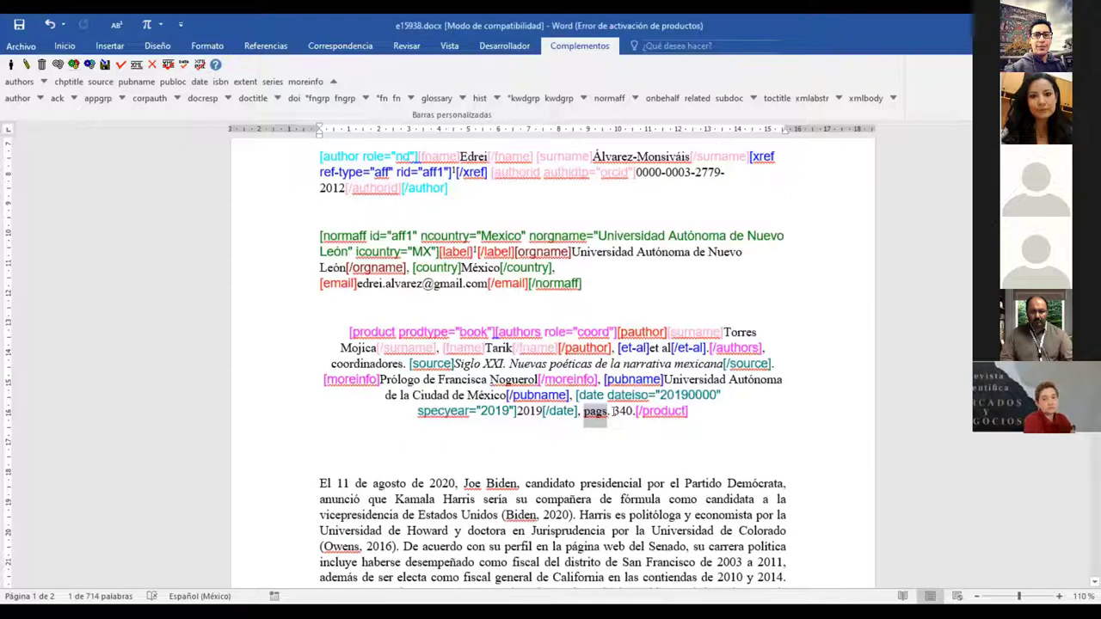
{"action": "left_click", "coordinate": [616, 411]}
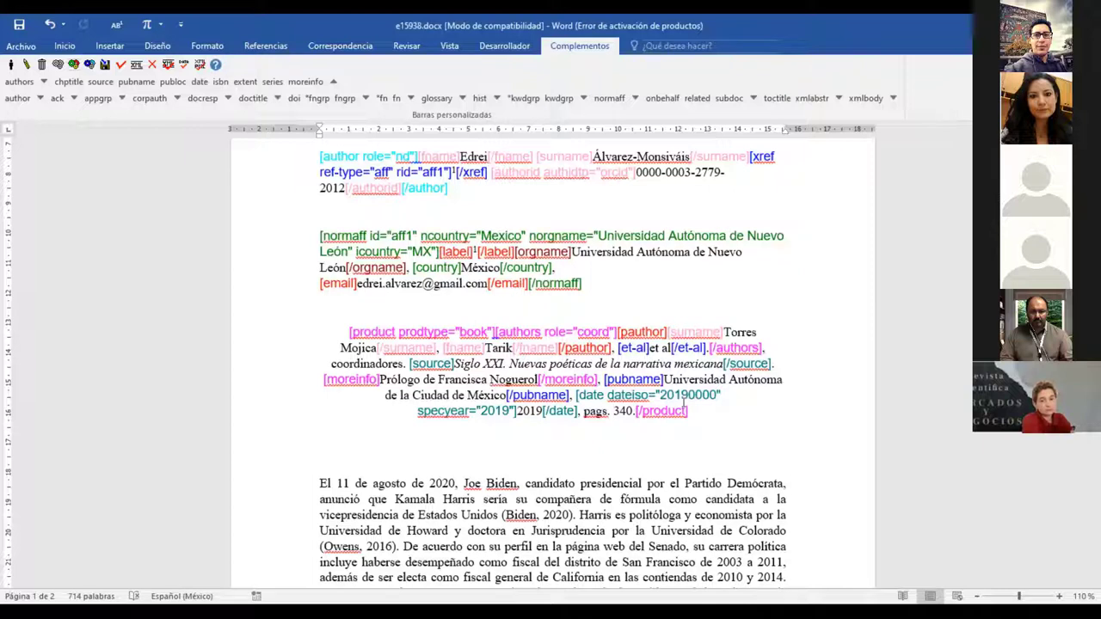
{"action": "key", "text": "shift+Right"}
{"action": "key", "text": "shift+Right"}
{"action": "key", "text": "shift+Right"}
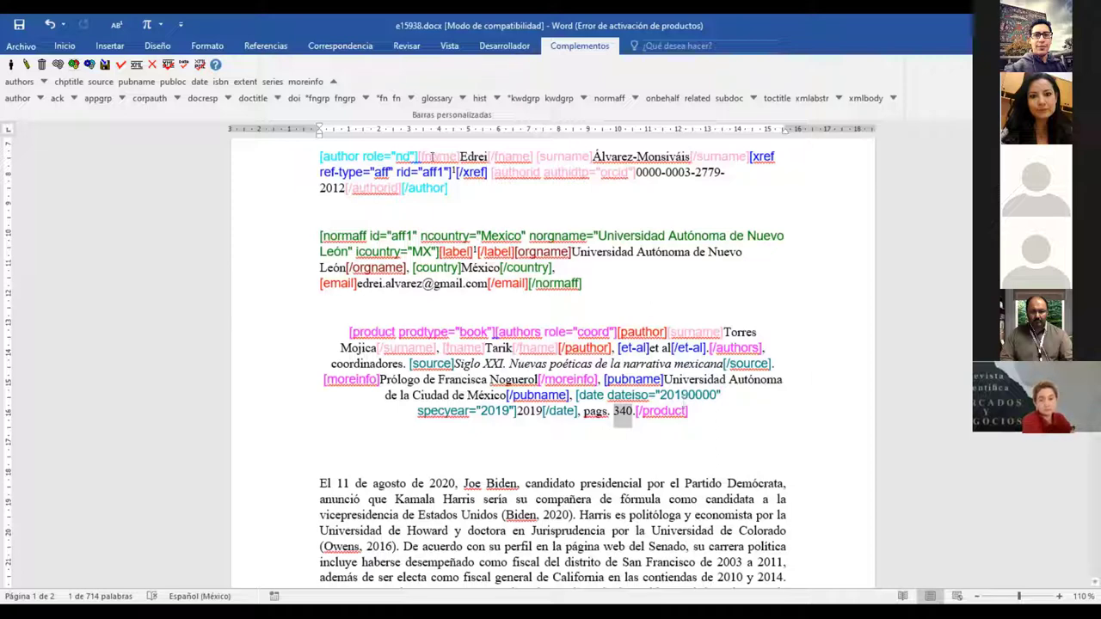
{"action": "left_click", "coordinate": [247, 83]}
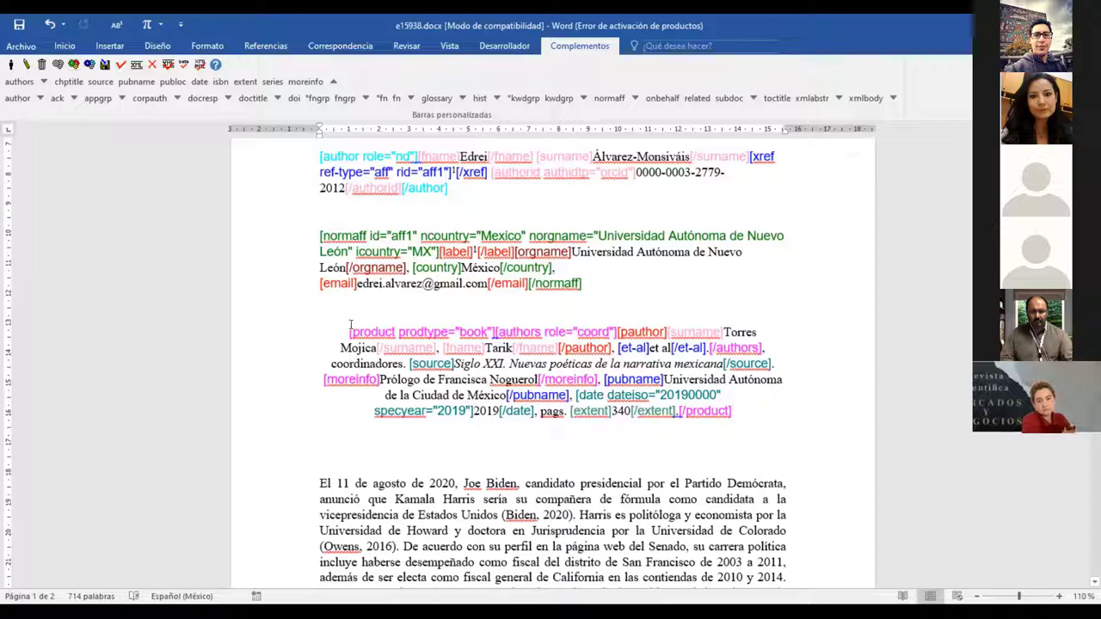
{"action": "left_click", "coordinate": [748, 425]}
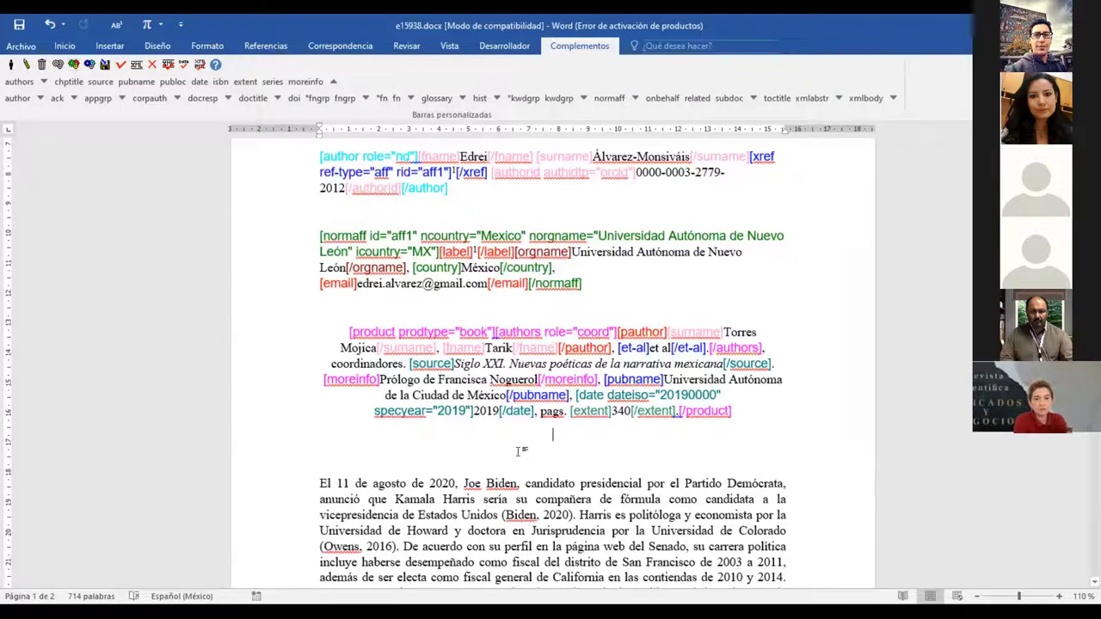
- Look over the marked front matter and product reference, and the body text through to the closing doc tag
{"action": "scroll", "coordinate": [522, 451], "scroll_direction": "down", "scroll_amount": 3}
{"action": "scroll", "coordinate": [476, 452], "scroll_direction": "up", "scroll_amount": 3}
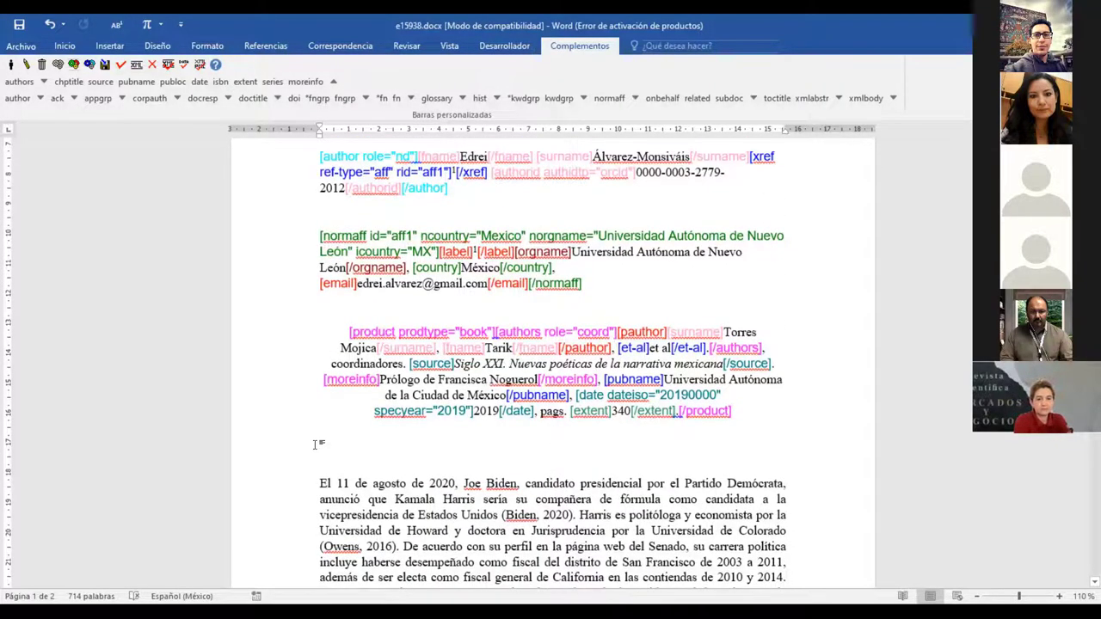
{"action": "scroll", "coordinate": [318, 444], "scroll_direction": "down", "scroll_amount": 3}
{"action": "scroll", "coordinate": [417, 436], "scroll_direction": "up", "scroll_amount": 3}
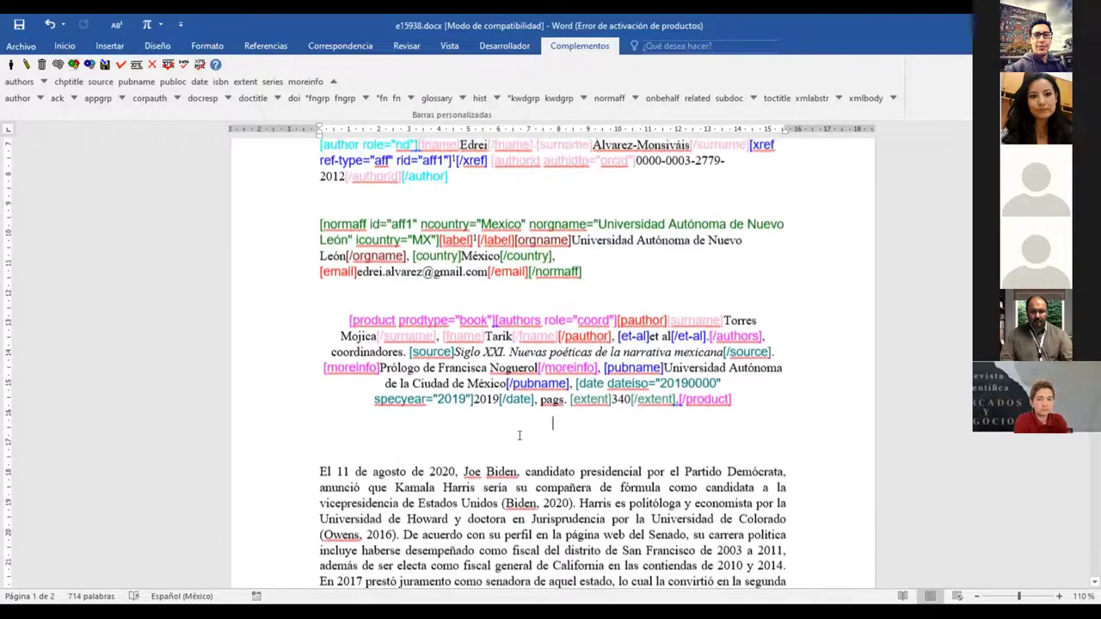
{"action": "scroll", "coordinate": [519, 435], "scroll_direction": "up", "scroll_amount": 3}
{"action": "scroll", "coordinate": [508, 435], "scroll_direction": "down", "scroll_amount": 3}
{"action": "scroll", "coordinate": [499, 435], "scroll_direction": "up", "scroll_amount": 3}
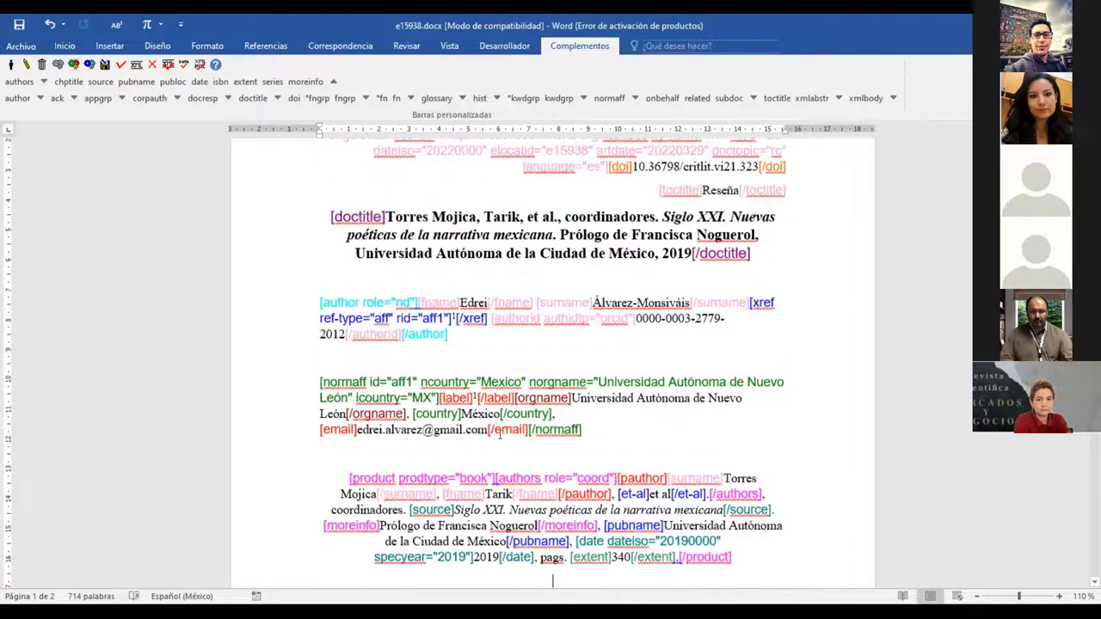
{"action": "scroll", "coordinate": [499, 434], "scroll_direction": "down", "scroll_amount": 6}
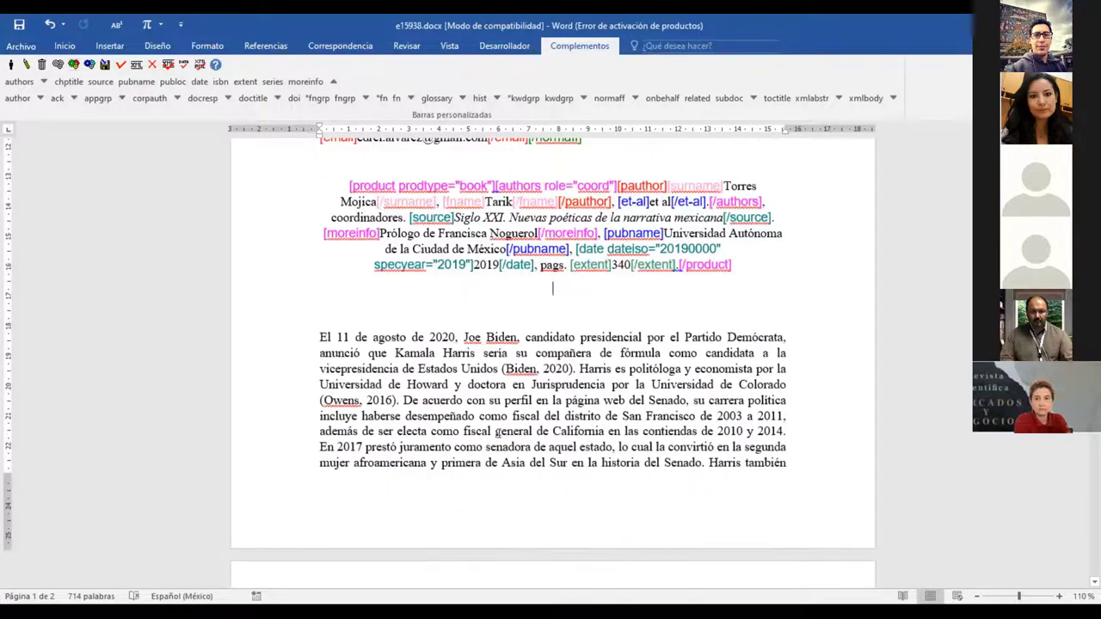
{"action": "scroll", "coordinate": [499, 433], "scroll_direction": "down", "scroll_amount": 3}
{"action": "scroll", "coordinate": [499, 433], "scroll_direction": "up", "scroll_amount": 3}
{"action": "scroll", "coordinate": [499, 433], "scroll_direction": "down", "scroll_amount": 14}
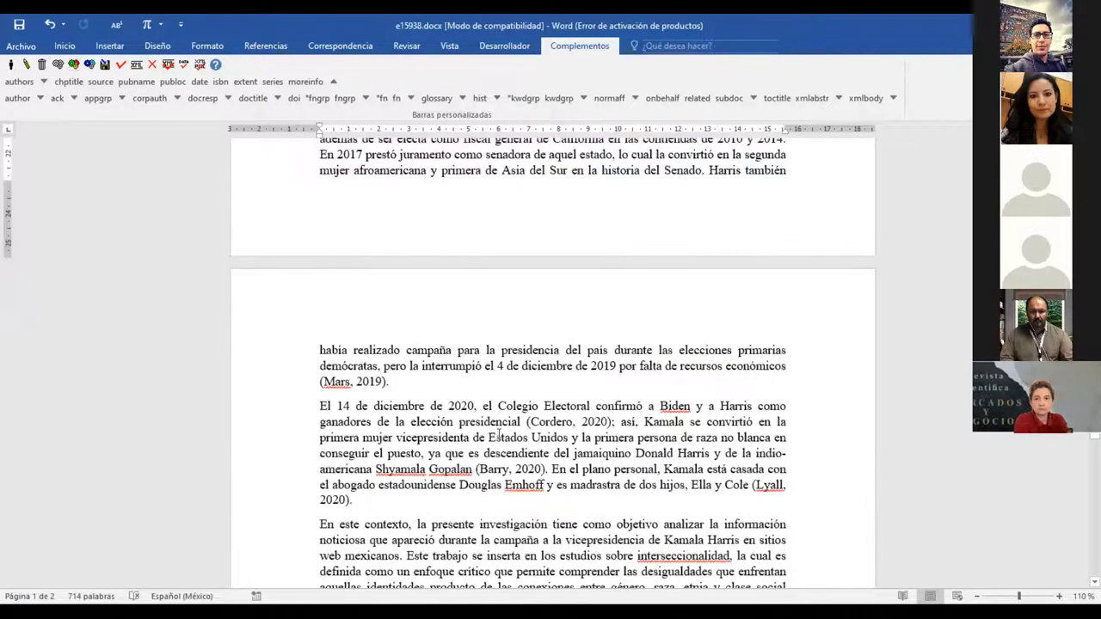
{"action": "scroll", "coordinate": [499, 433], "scroll_direction": "down", "scroll_amount": 5}
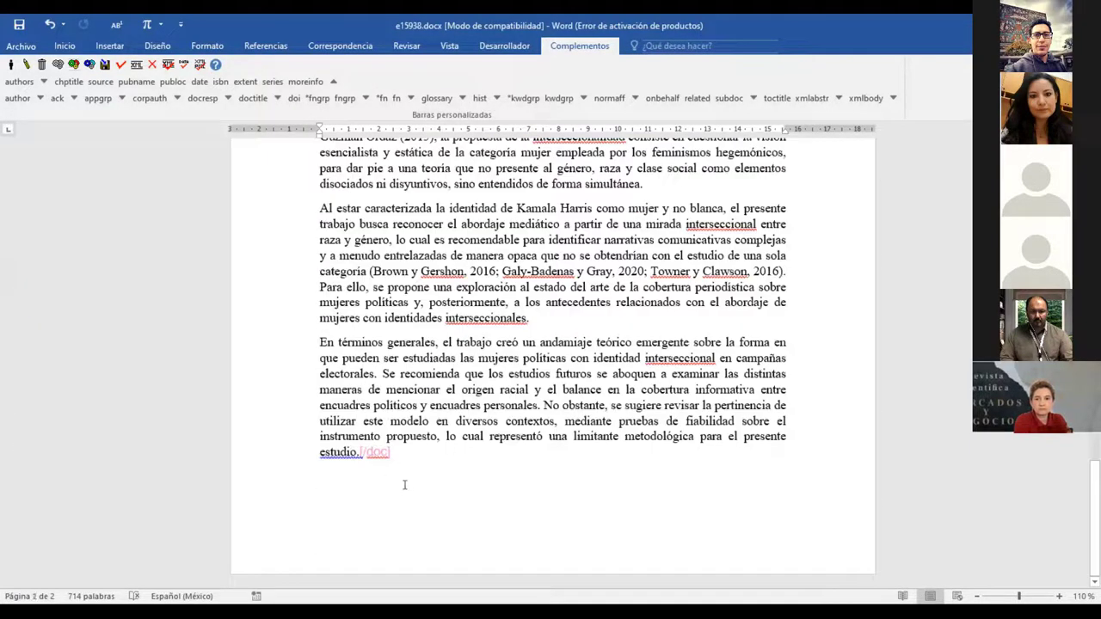
{"action": "scroll", "coordinate": [435, 482], "scroll_direction": "up", "scroll_amount": 18}
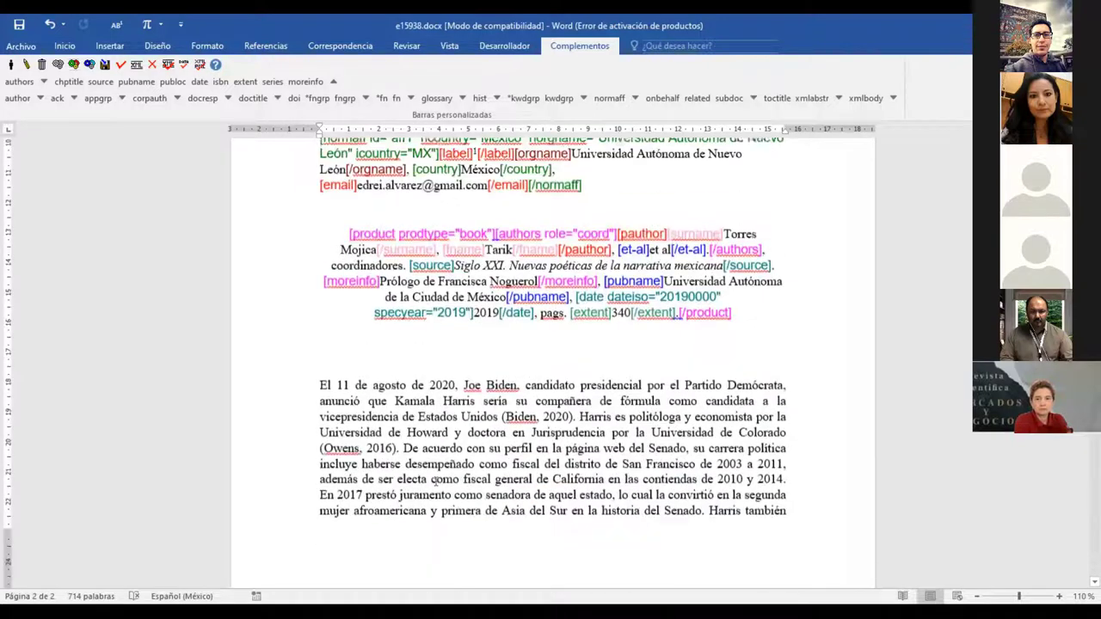
- Mark the body text, from "El 11 de agosto de 2020" through "presente estudio." before the closing doc tag, as xmlbody with author-date citations
{"action": "scroll", "coordinate": [435, 482], "scroll_direction": "down", "scroll_amount": 3}
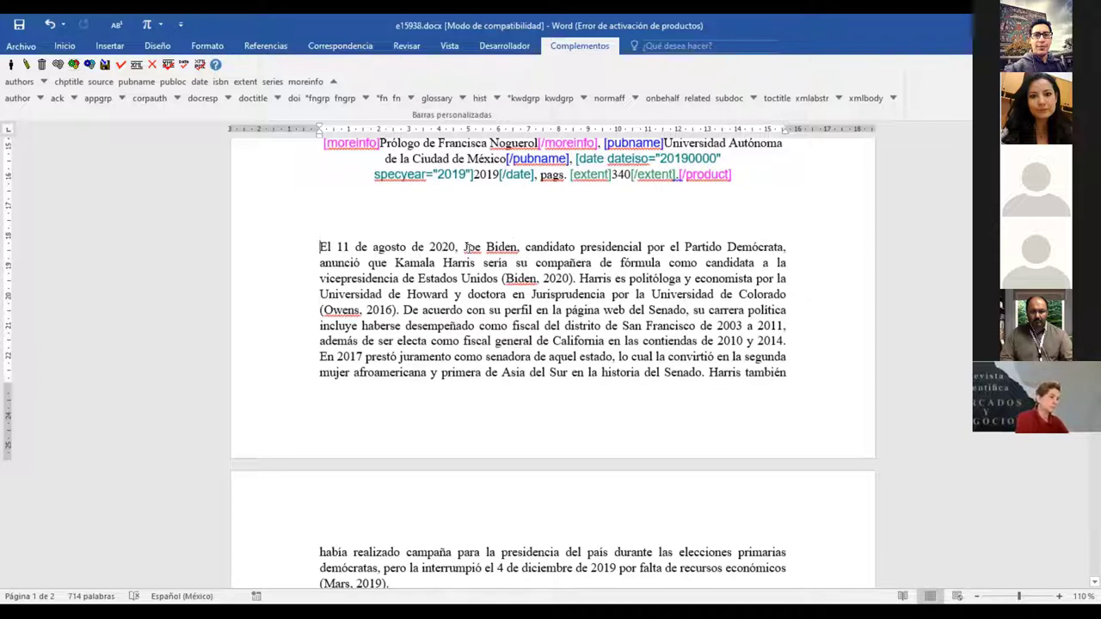
{"action": "key", "text": "shift+Down"}
{"action": "key", "text": "shift+Down"}
{"action": "key", "text": "shift+Down"}
{"action": "key", "text": "shift+Down"}
{"action": "key", "text": "shift+Down"}
{"action": "key", "text": "shift+Down"}
{"action": "key", "text": "shift+Down"}
{"action": "key", "text": "shift+Down"}
{"action": "key", "text": "shift+Down"}
{"action": "key", "text": "shift+Down"}
{"action": "key", "text": "shift+Down"}
{"action": "key", "text": "shift+Down"}
{"action": "key", "text": "shift+Down"}
{"action": "key", "text": "shift+Down"}
{"action": "key", "text": "shift+Down"}
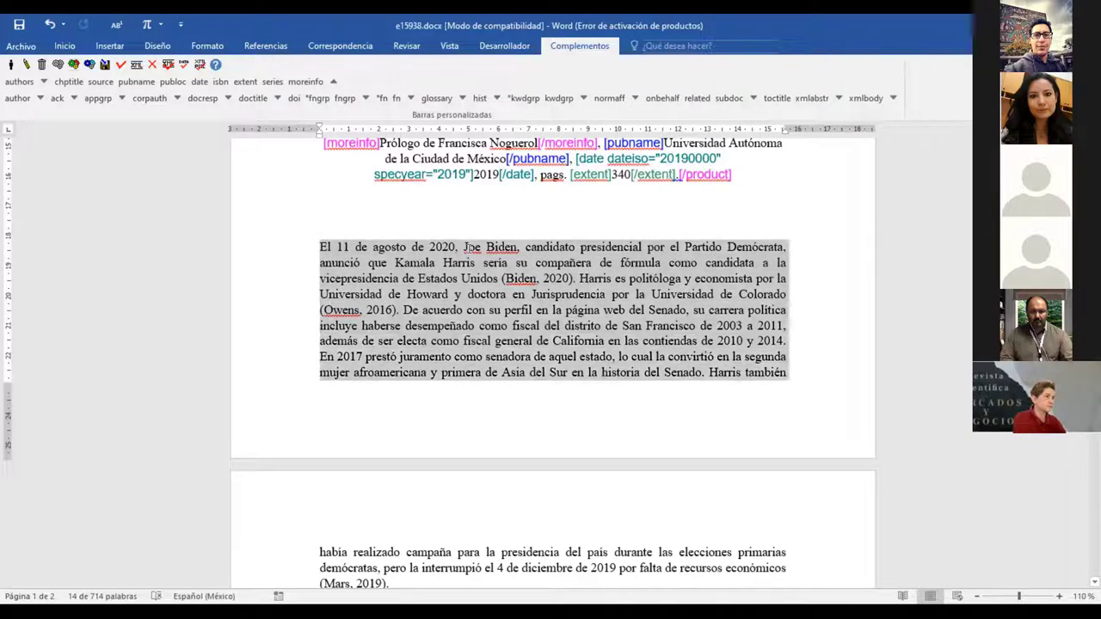
{"action": "key", "text": "shift+Down"}
{"action": "key", "text": "shift+Down"}
{"action": "key", "text": "shift+Down"}
{"action": "key", "text": "shift+Down"}
{"action": "key", "text": "shift+Down"}
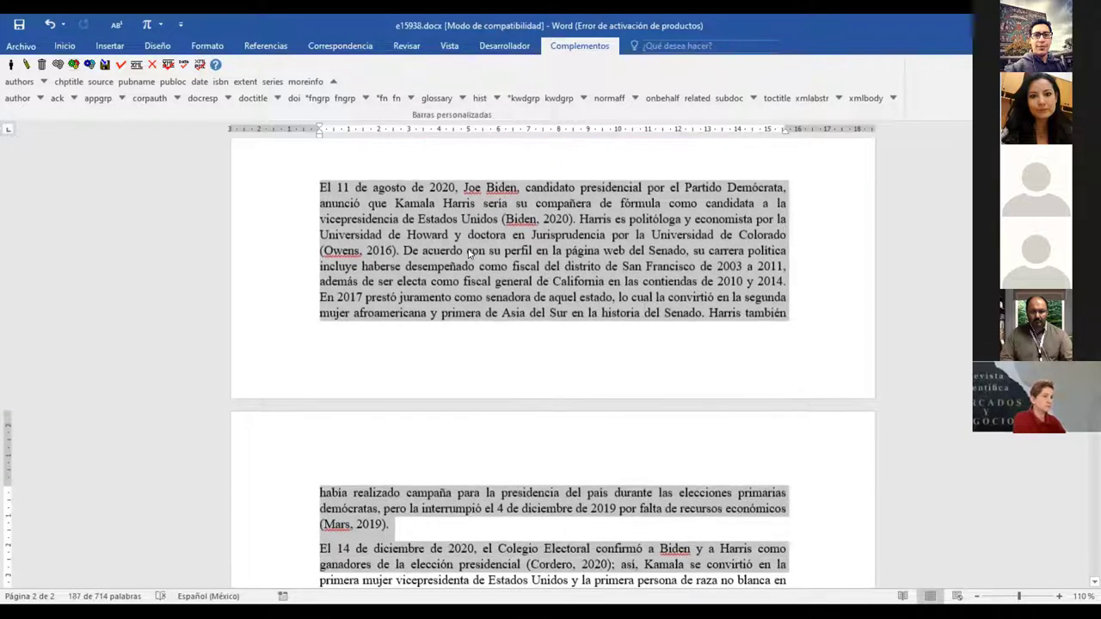
{"action": "key", "text": "shift+Down"}
{"action": "key", "text": "shift+Down"}
{"action": "key", "text": "shift+Down"}
{"action": "key", "text": "shift+Down"}
{"action": "key", "text": "shift+Down"}
{"action": "key", "text": "shift+Down"}
{"action": "key", "text": "shift+Down"}
{"action": "key", "text": "shift+Down"}
{"action": "key", "text": "shift+Down"}
{"action": "key", "text": "shift+Down"}
{"action": "key", "text": "shift+Down"}
{"action": "key", "text": "shift+Down"}
{"action": "key", "text": "shift+Down"}
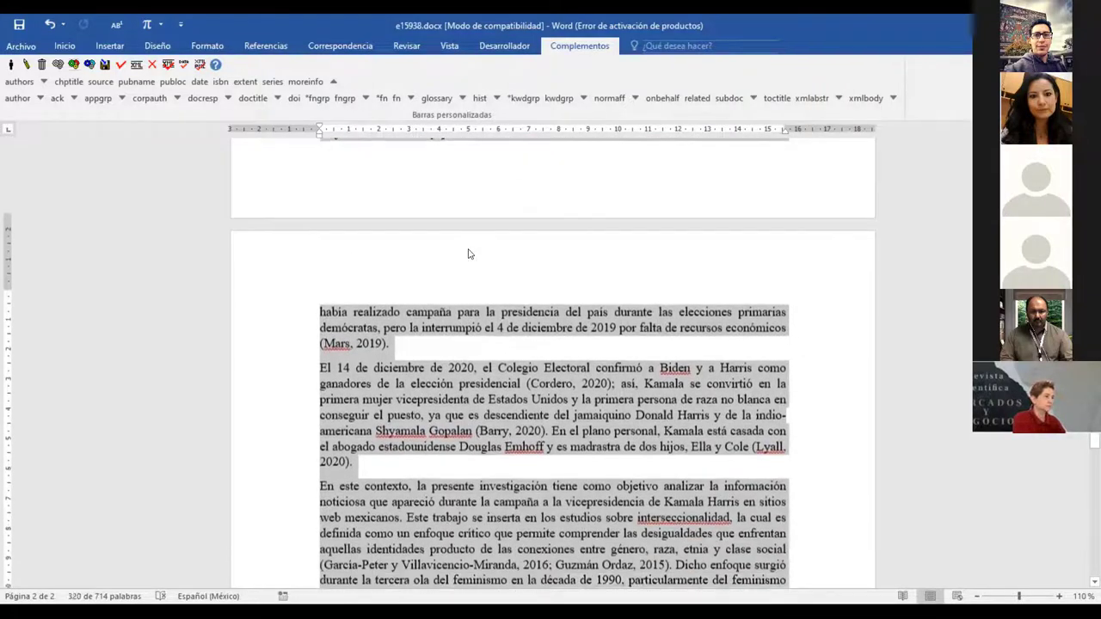
{"action": "key", "text": "shift+Down"}
{"action": "key", "text": "shift+Down"}
{"action": "key", "text": "shift+Down"}
{"action": "key", "text": "shift+Down"}
{"action": "key", "text": "shift+Down"}
{"action": "key", "text": "shift+Down"}
{"action": "key", "text": "shift+Down"}
{"action": "key", "text": "shift+Down"}
{"action": "key", "text": "shift+Down"}
{"action": "key", "text": "shift+Down"}
{"action": "key", "text": "shift+Down"}
{"action": "key", "text": "shift+Down"}
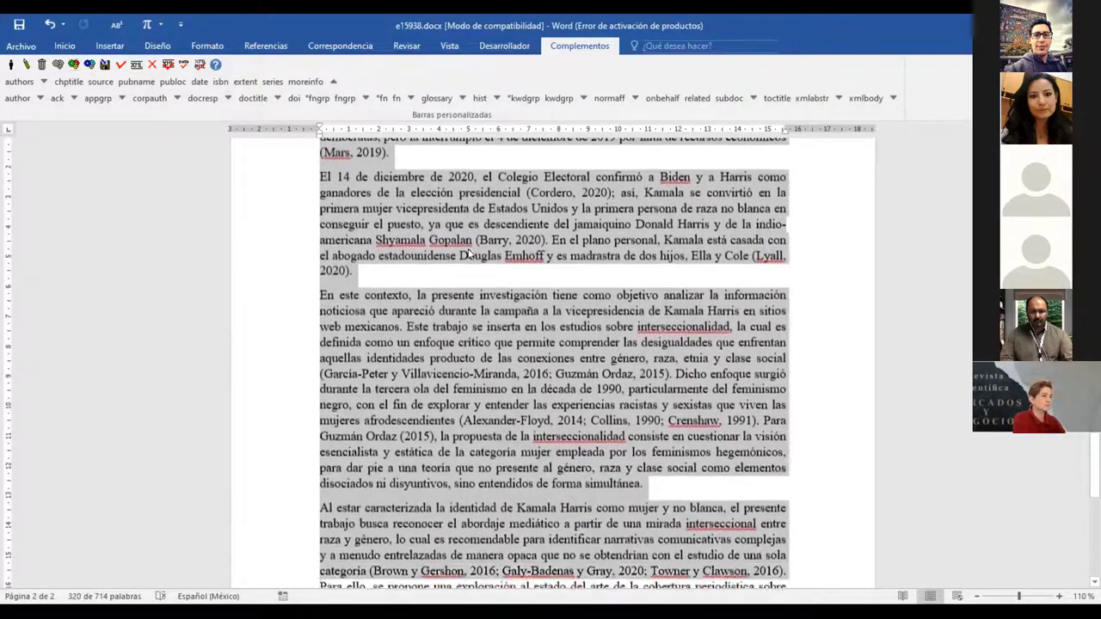
{"action": "key", "text": "shift+Down"}
{"action": "key", "text": "shift+Down"}
{"action": "key", "text": "shift+Down"}
{"action": "key", "text": "shift+Down"}
{"action": "key", "text": "shift+Down"}
{"action": "key", "text": "shift+Down"}
{"action": "key", "text": "shift+Down"}
{"action": "key", "text": "shift+Down"}
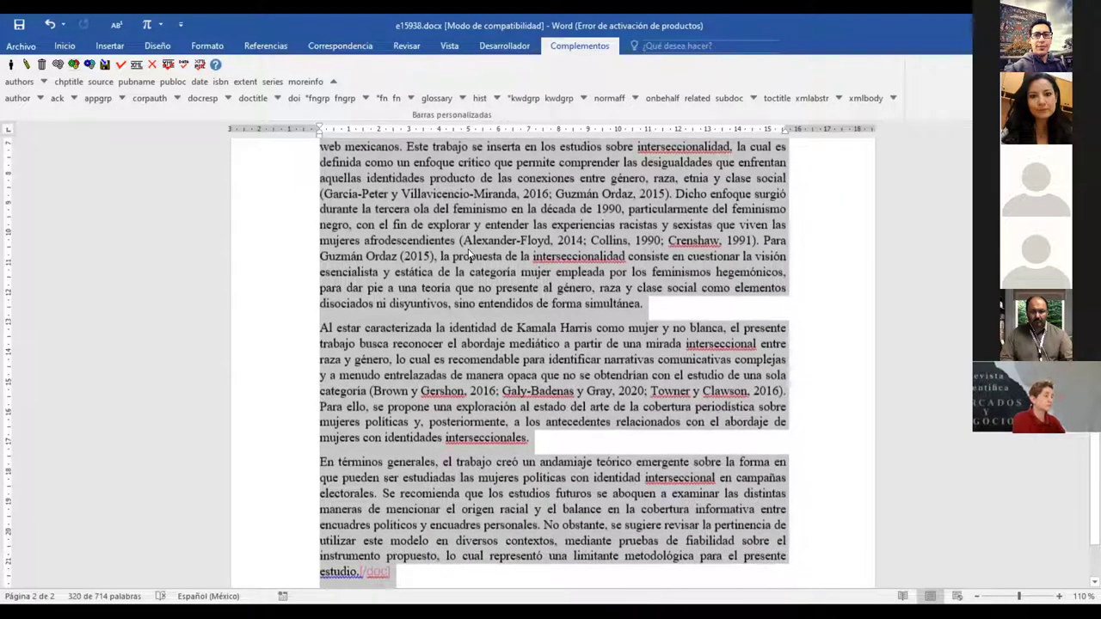
{"action": "key", "text": "shift+Left"}
{"action": "key", "text": "shift+Left"}
{"action": "key", "text": "shift+Left"}
{"action": "key", "text": "shift+Left"}
{"action": "key", "text": "shift+Left"}
{"action": "key", "text": "shift+Left"}
{"action": "key", "text": "shift+Left"}
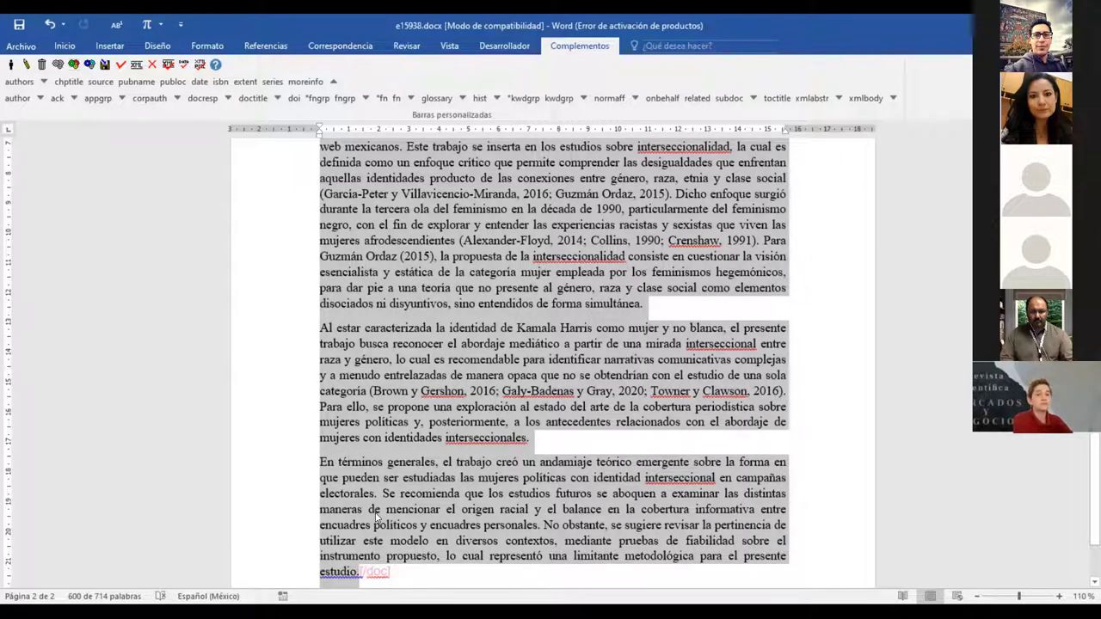
{"action": "left_click", "coordinate": [334, 82]}
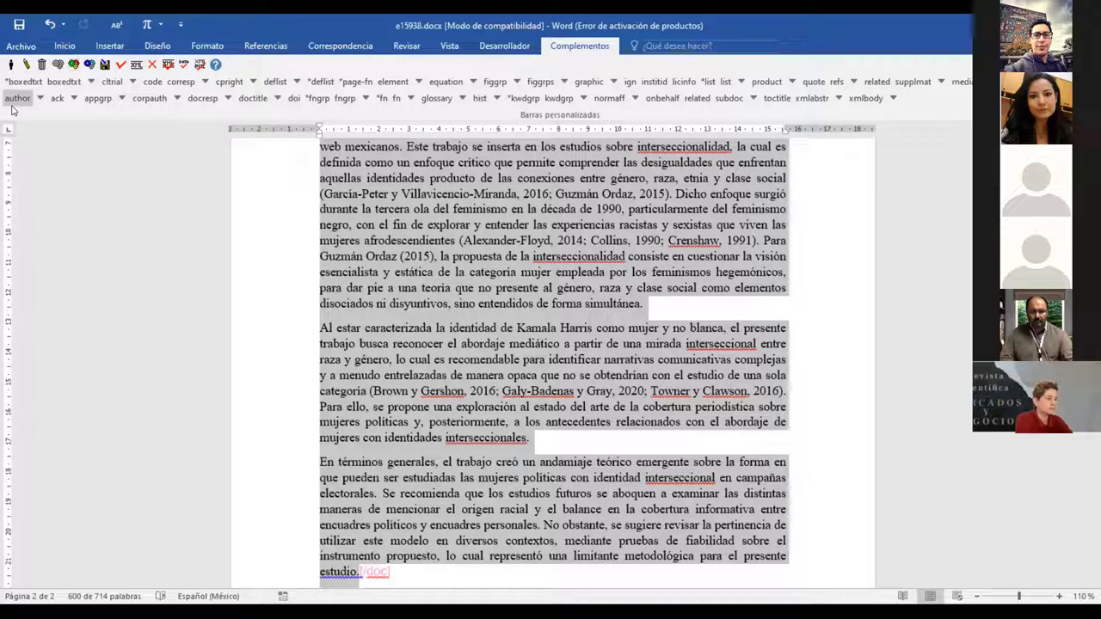
{"action": "left_click", "coordinate": [866, 100]}
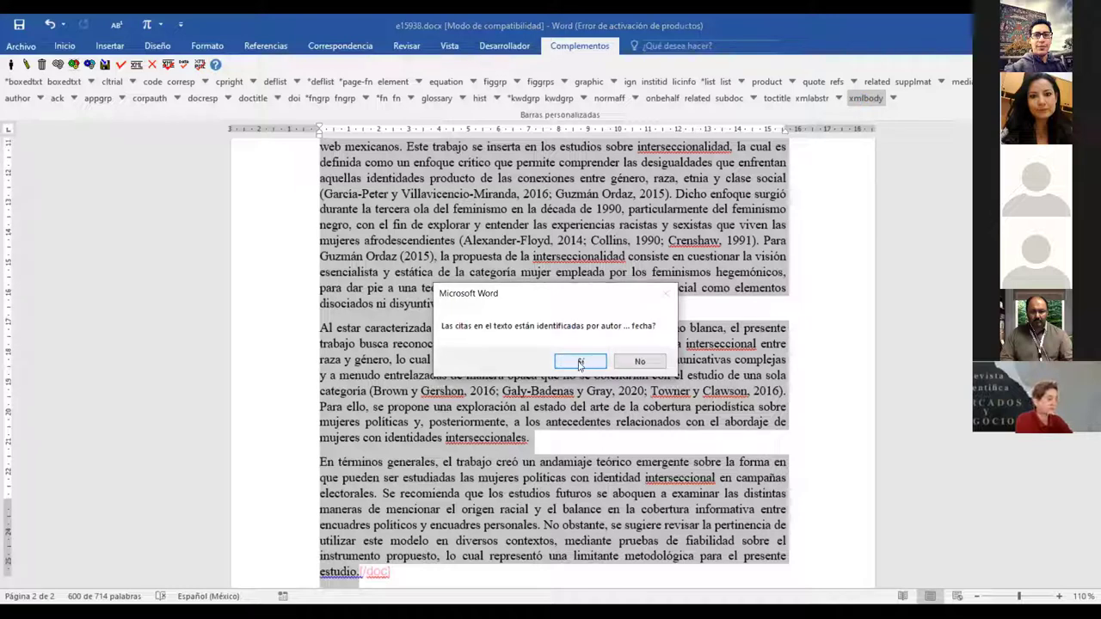
{"action": "left_click", "coordinate": [581, 362]}
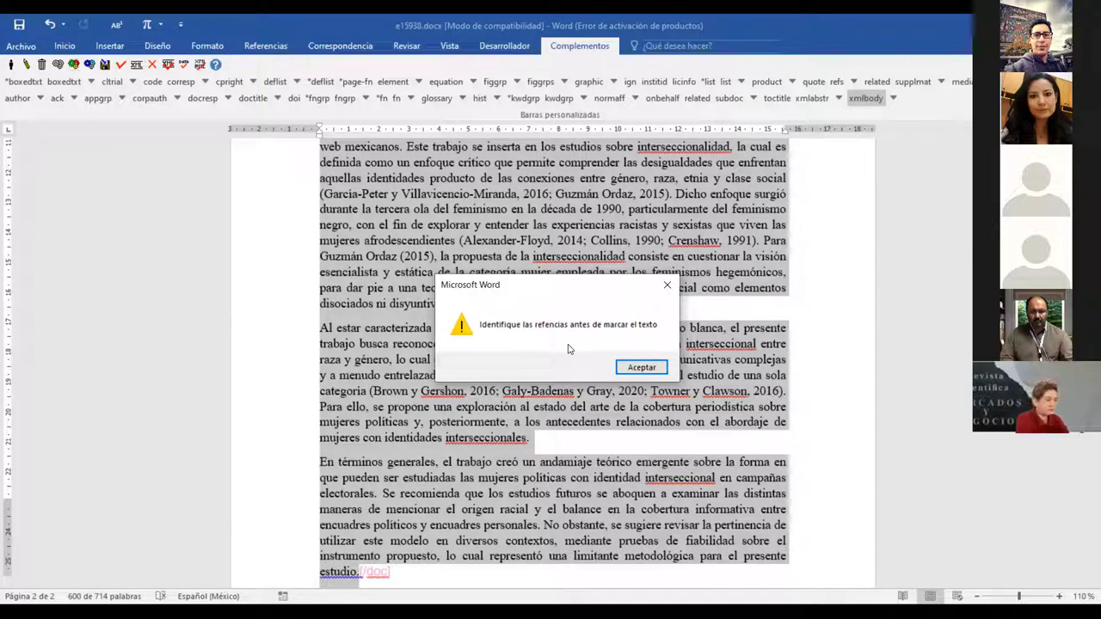
{"action": "left_click", "coordinate": [641, 368]}
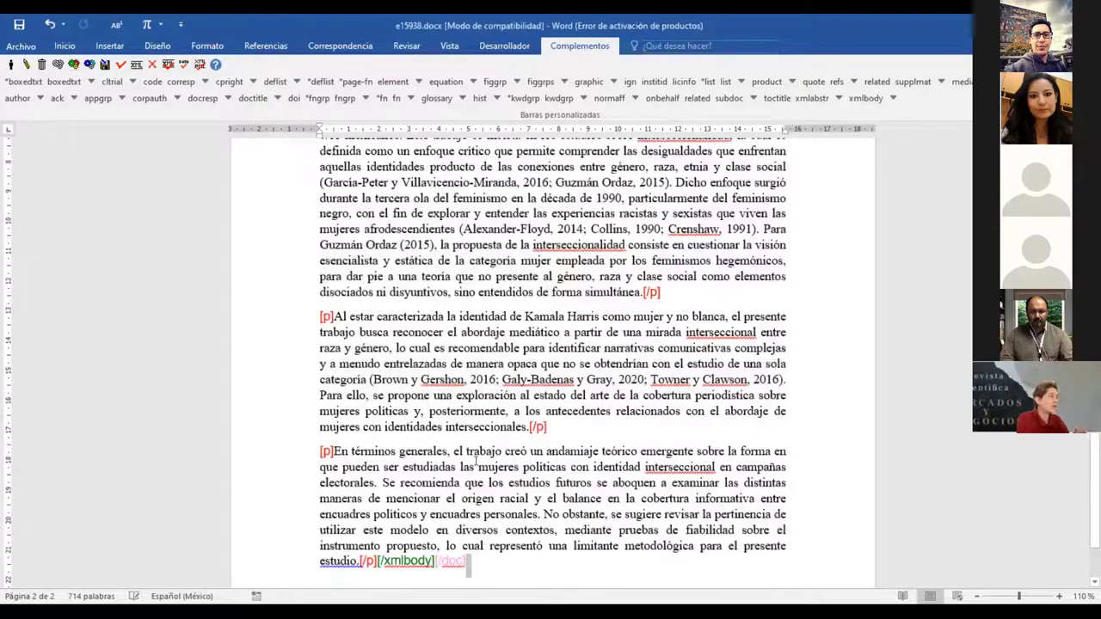
- Look over the xmlbody and paragraph tags in the body, and the marked front matter and product reference above it
{"action": "scroll", "coordinate": [380, 309], "scroll_direction": "up", "scroll_amount": 10}
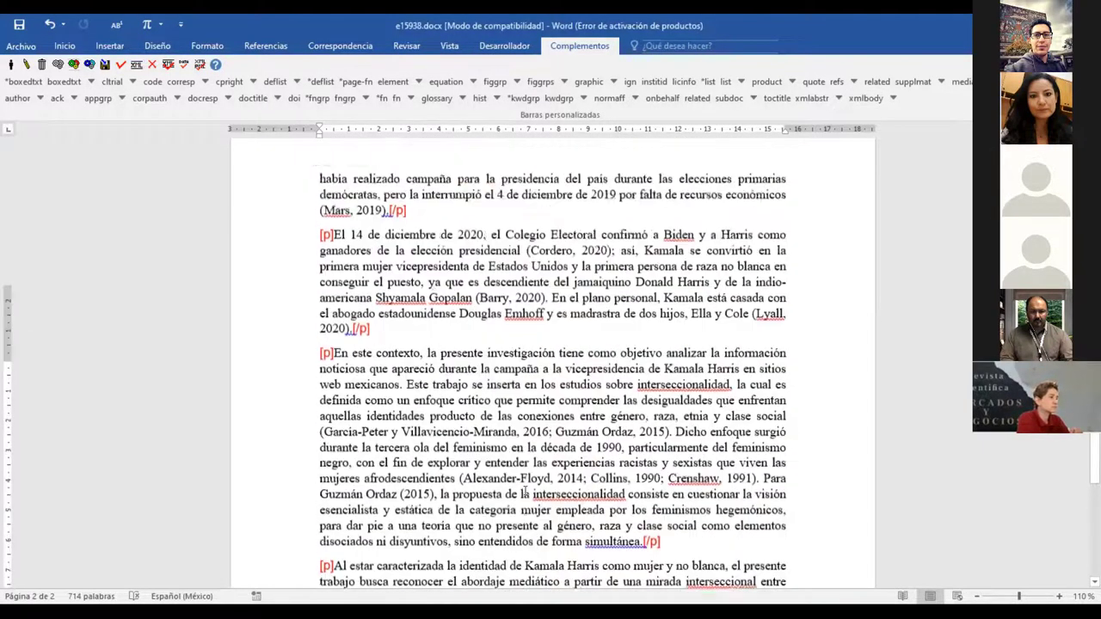
{"action": "scroll", "coordinate": [380, 309], "scroll_direction": "up", "scroll_amount": 9}
{"action": "scroll", "coordinate": [388, 379], "scroll_direction": "down", "scroll_amount": 9}
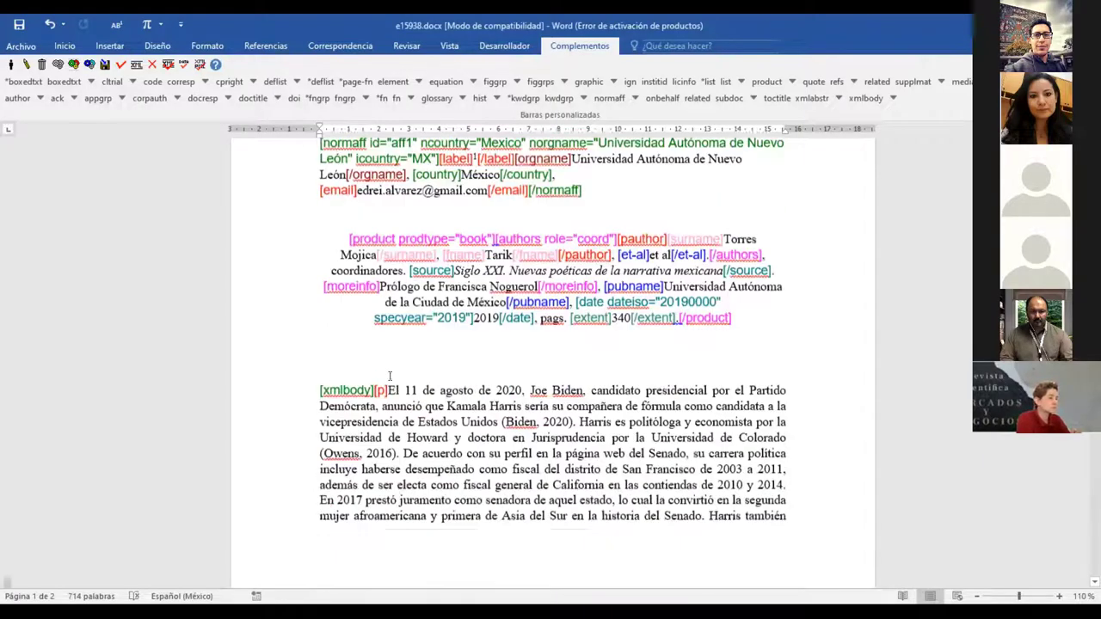
{"action": "scroll", "coordinate": [388, 379], "scroll_direction": "down", "scroll_amount": 14}
{"action": "scroll", "coordinate": [390, 379], "scroll_direction": "up", "scroll_amount": 19}
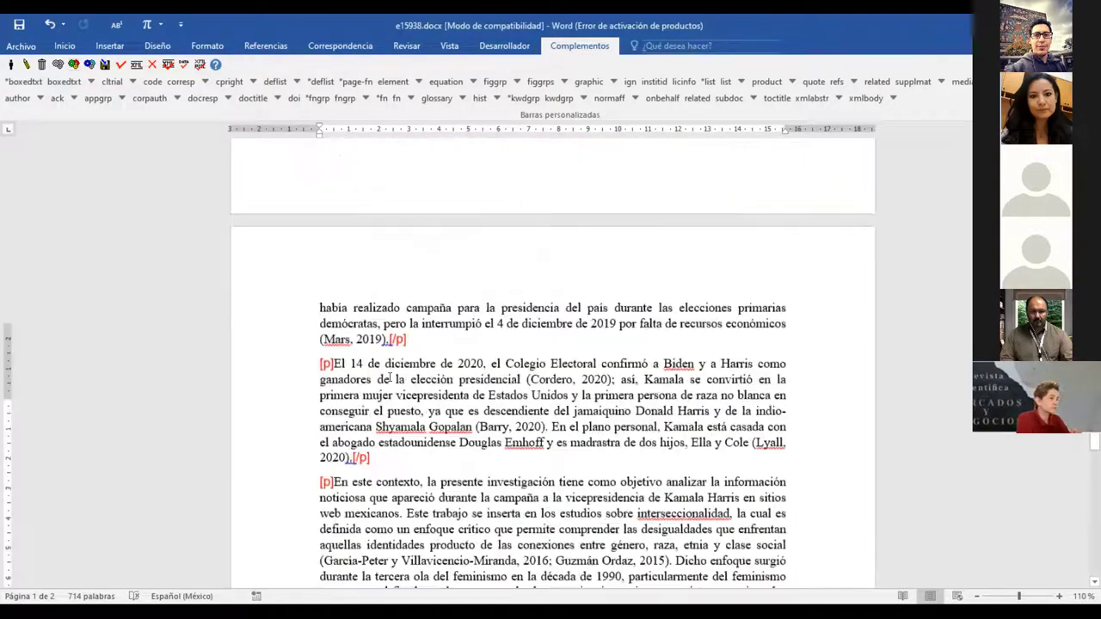
{"action": "scroll", "coordinate": [389, 378], "scroll_direction": "up", "scroll_amount": 11}
{"action": "scroll", "coordinate": [389, 379], "scroll_direction": "down", "scroll_amount": 8}
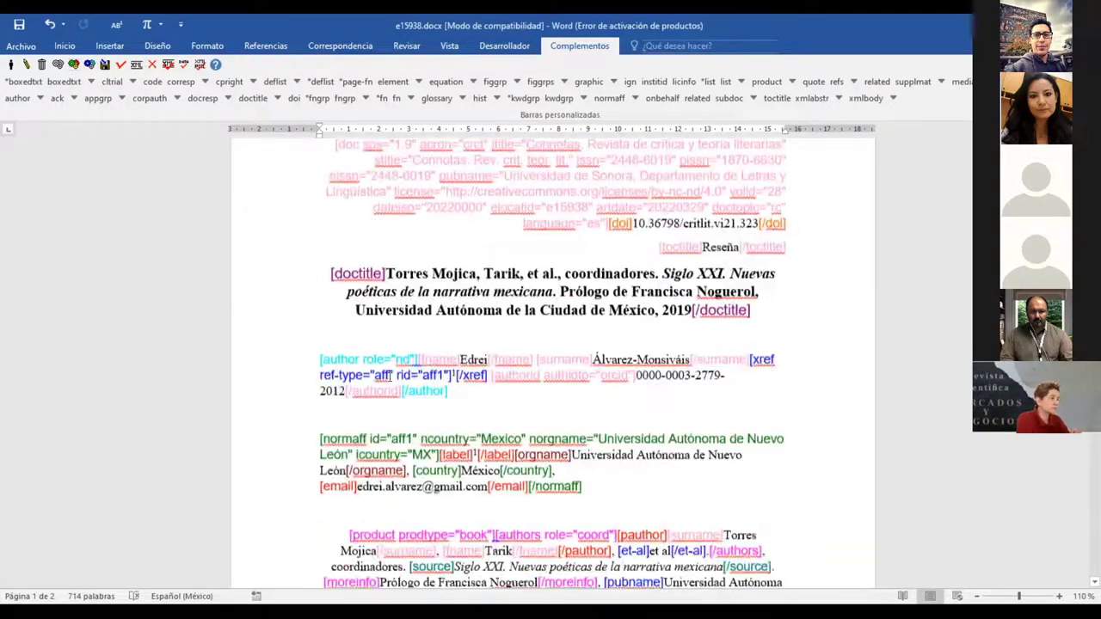
{"action": "scroll", "coordinate": [390, 377], "scroll_direction": "up", "scroll_amount": 2}
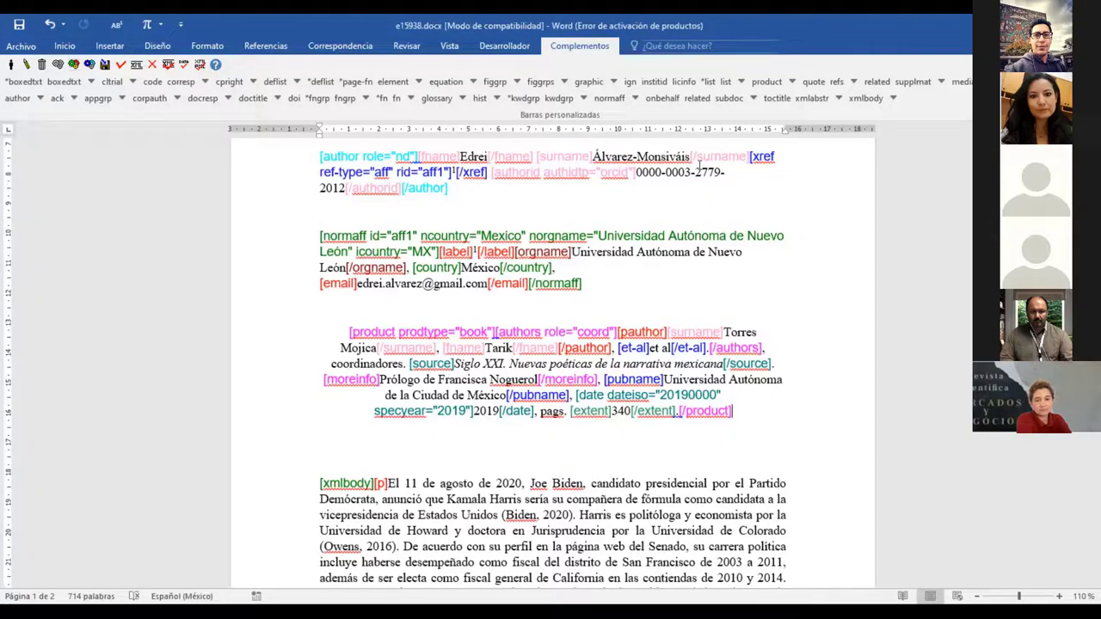
{"action": "scroll", "coordinate": [492, 486], "scroll_direction": "up", "scroll_amount": 4}
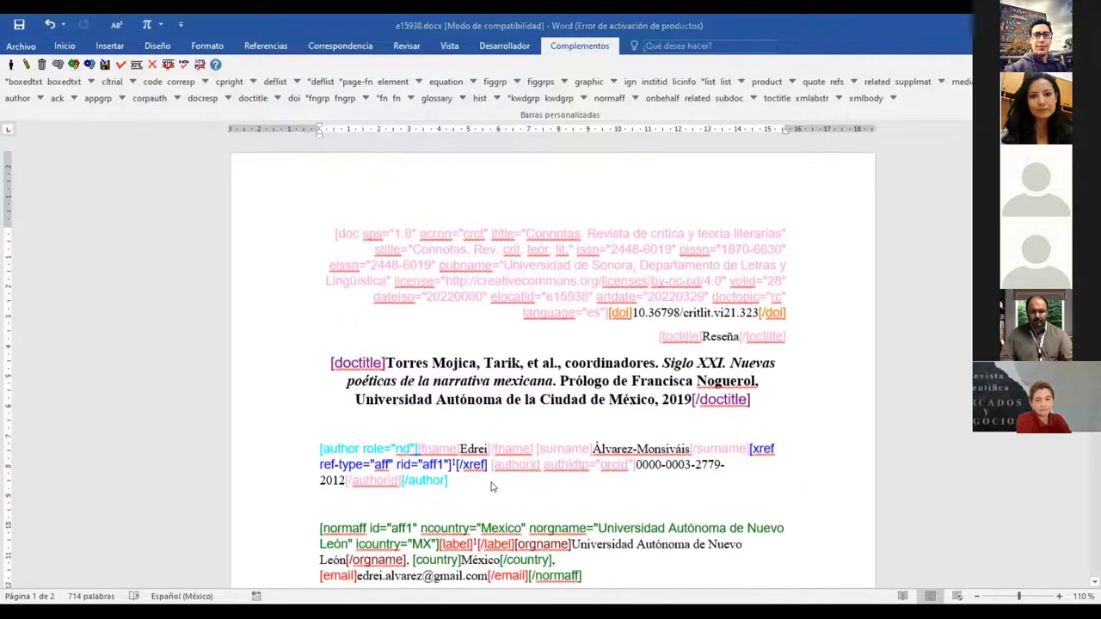
{"action": "scroll", "coordinate": [492, 487], "scroll_direction": "down", "scroll_amount": 15}
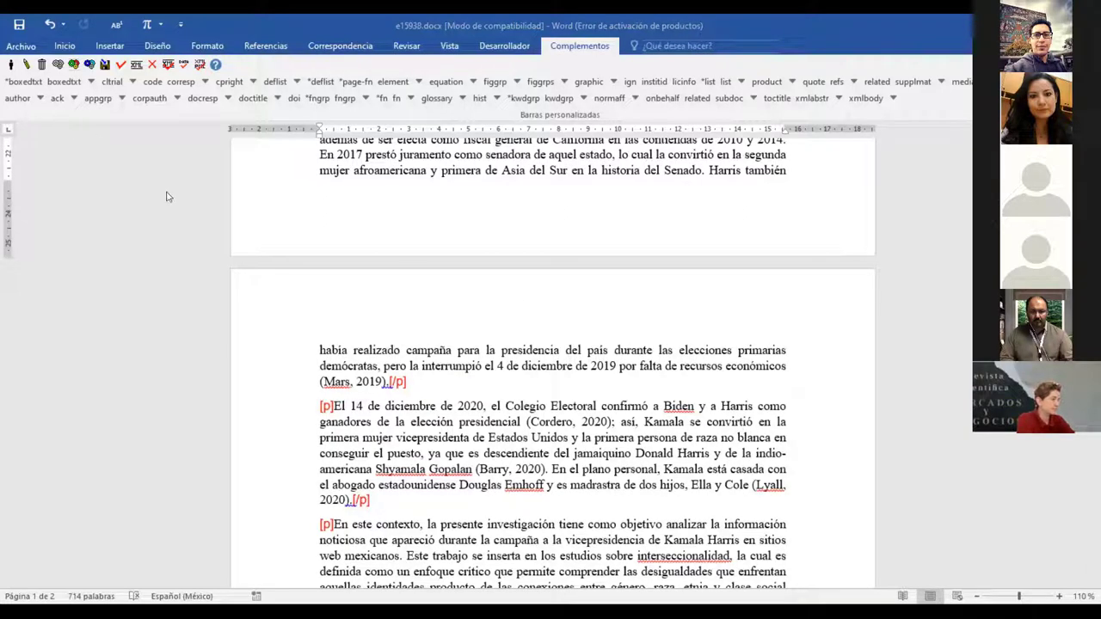
{"action": "scroll", "coordinate": [168, 194], "scroll_direction": "up", "scroll_amount": 10}
{"action": "scroll", "coordinate": [140, 148], "scroll_direction": "up", "scroll_amount": 3}
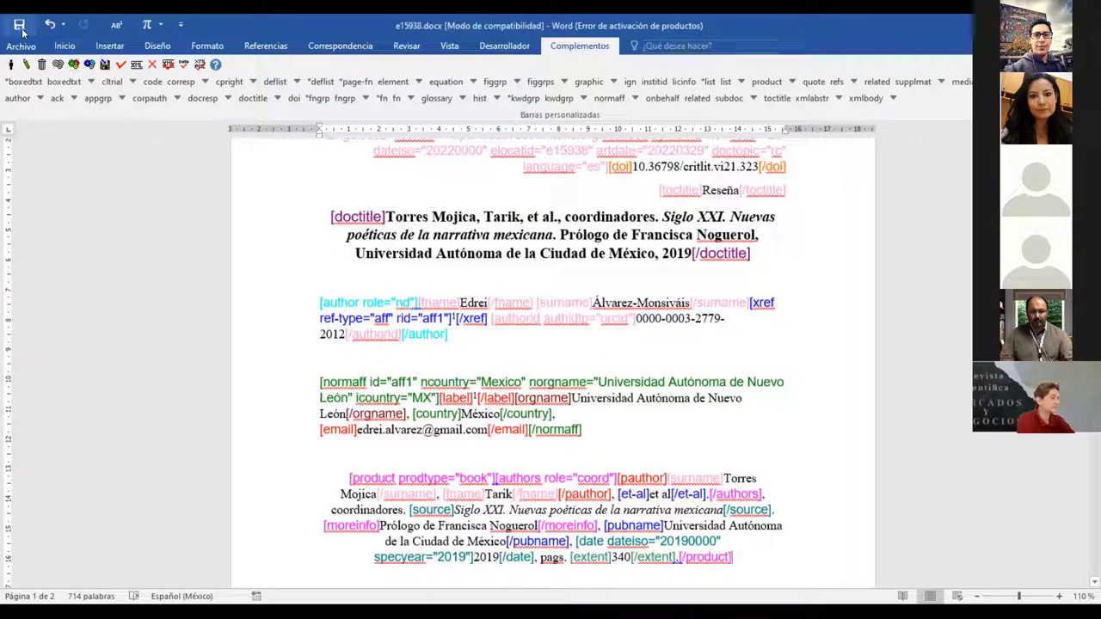
- Save the marked document and leave the SciELO markup with the Guardar y salir option
{"action": "left_click", "coordinate": [105, 69]}
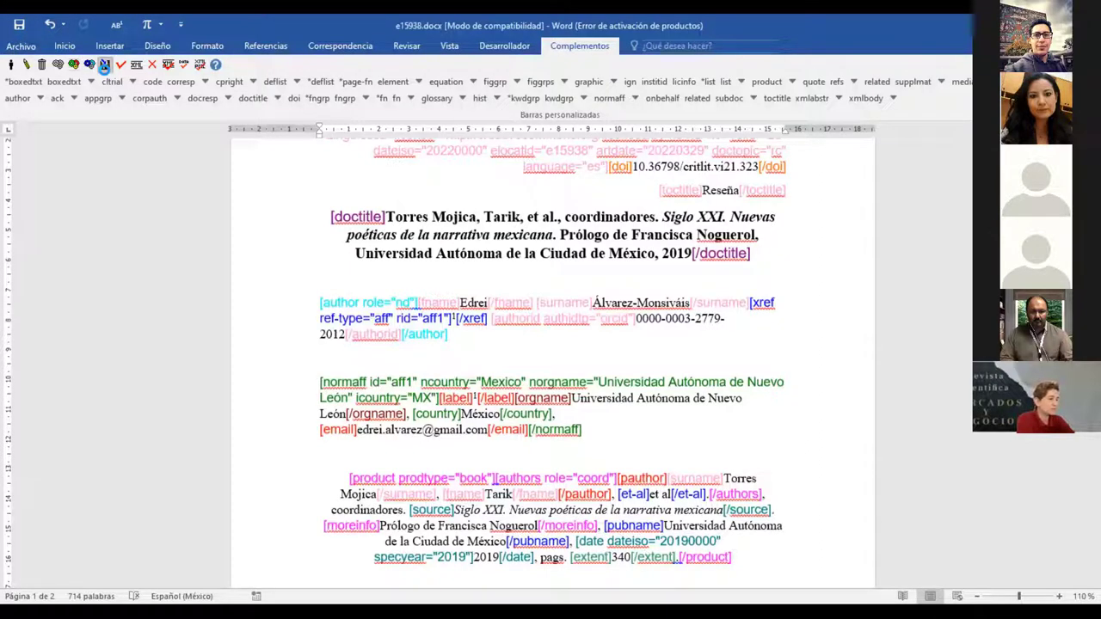
{"action": "left_click", "coordinate": [10, 69]}
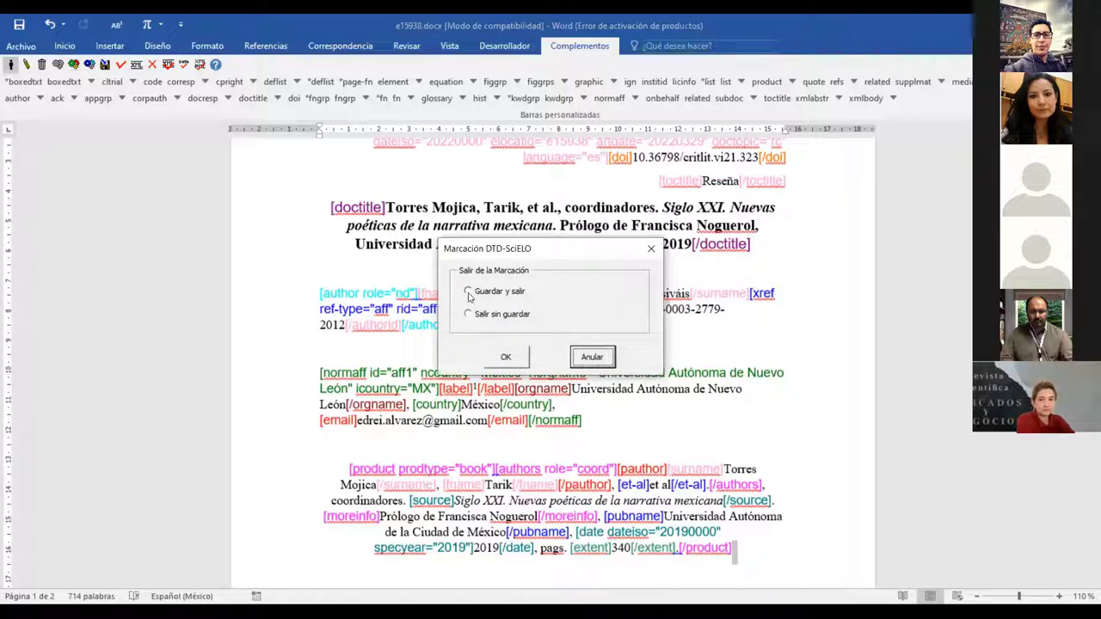
{"action": "left_click", "coordinate": [469, 294]}
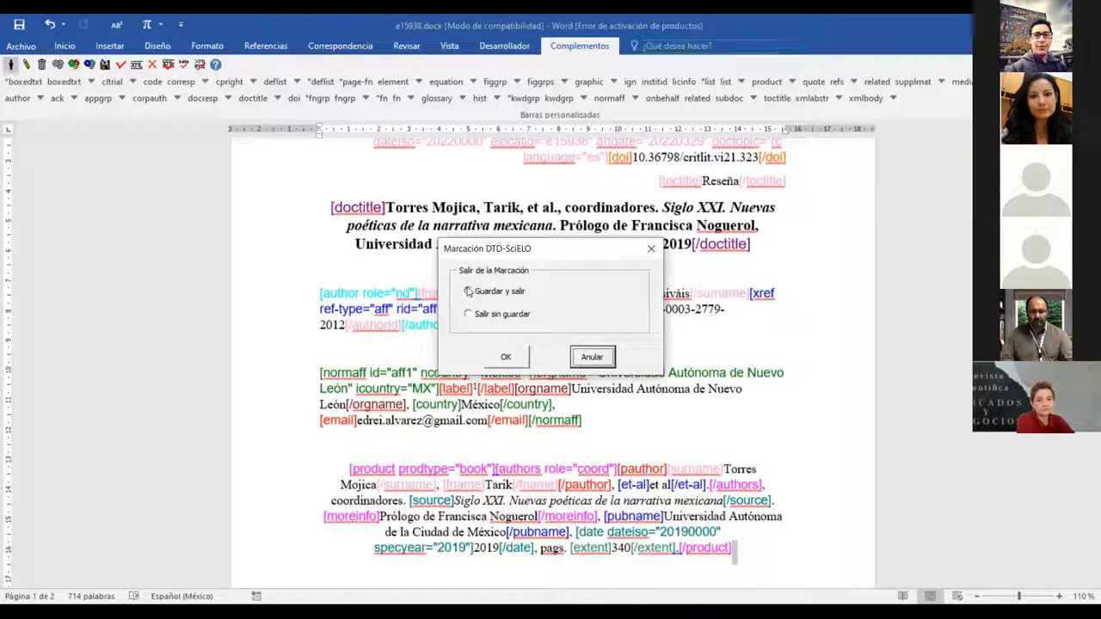
{"action": "left_click", "coordinate": [469, 291]}
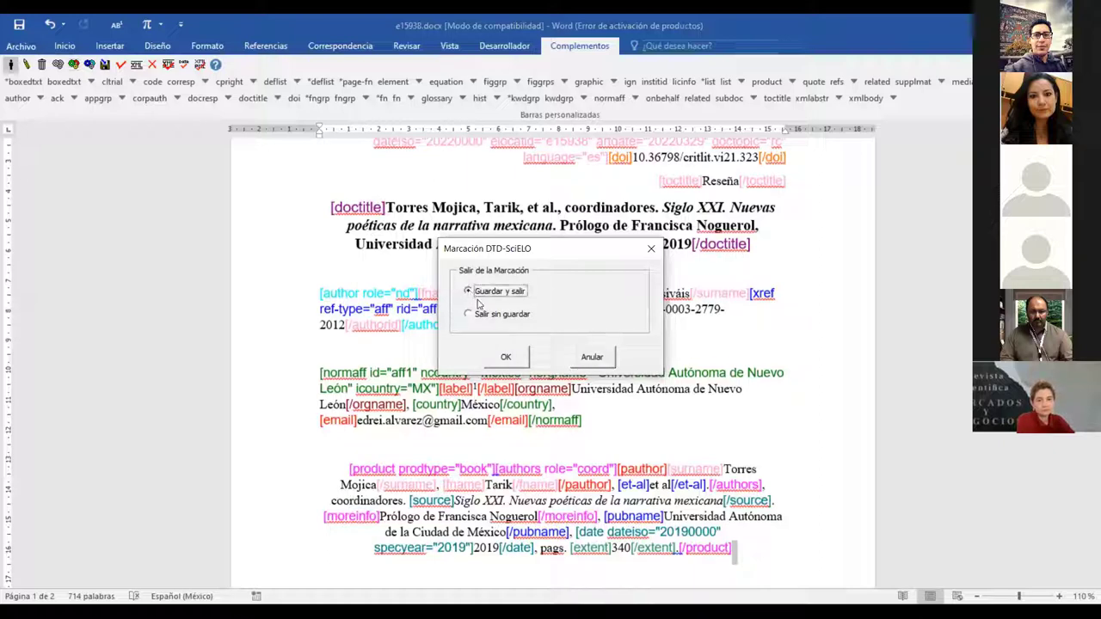
{"action": "left_click", "coordinate": [509, 358]}
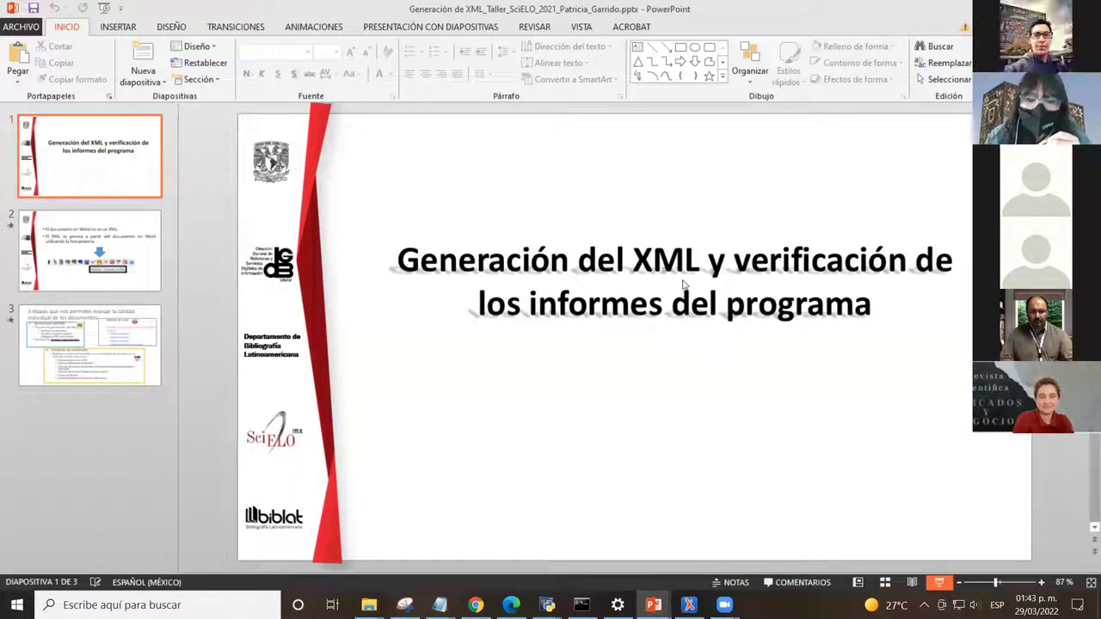
- In PowerPoint, start the slideshow on generating the XML and verifying the program's reports, and advance past the title slide
{"action": "key", "text": "F5"}
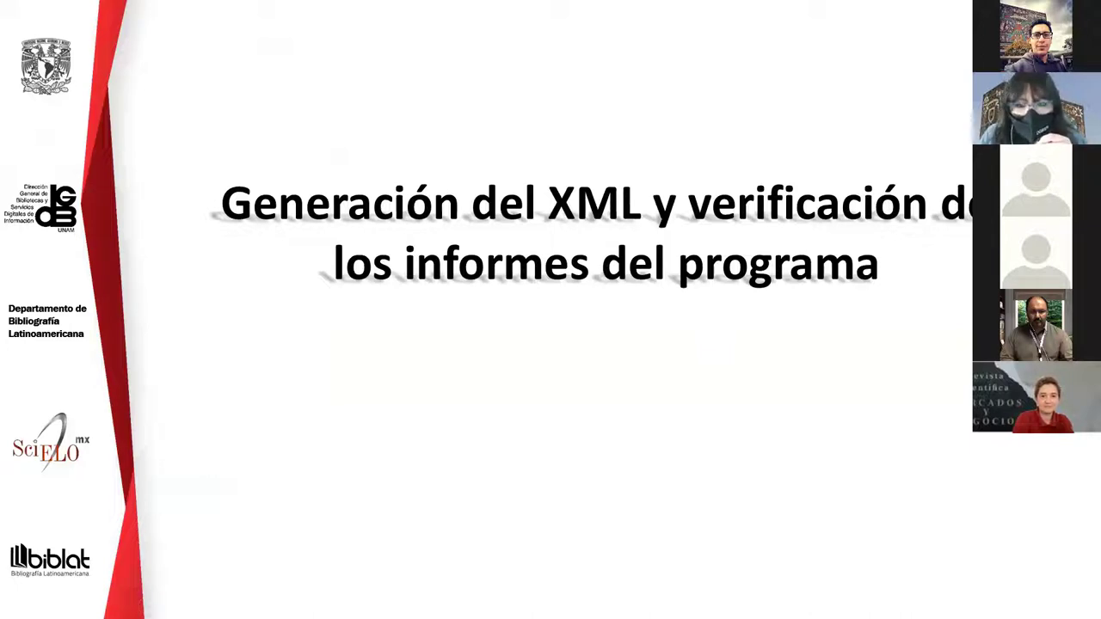
{"action": "key", "text": "Right"}
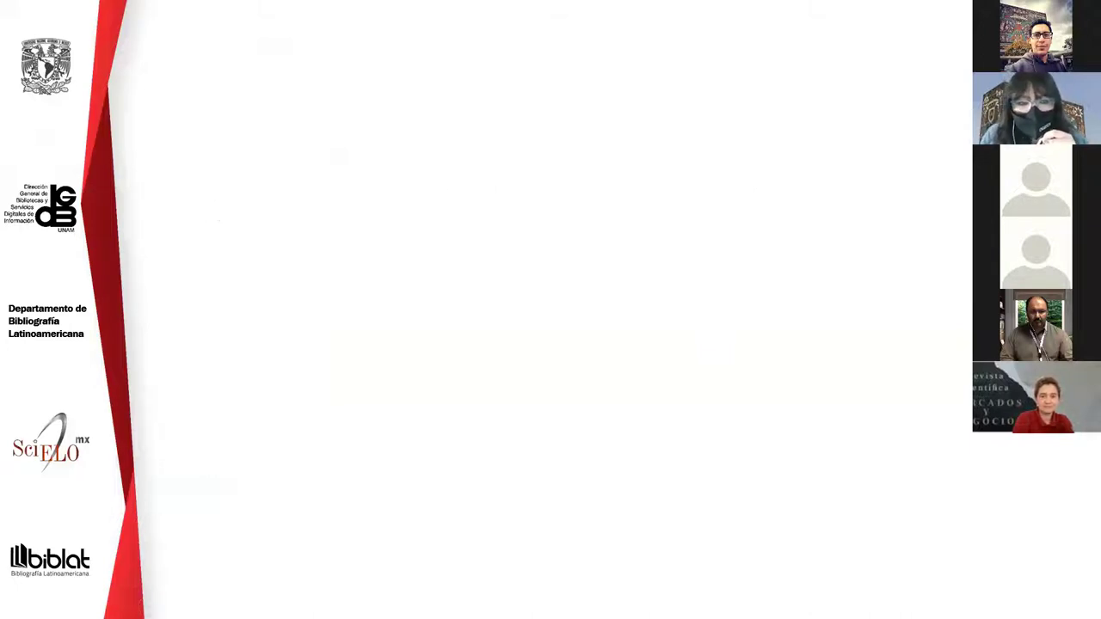
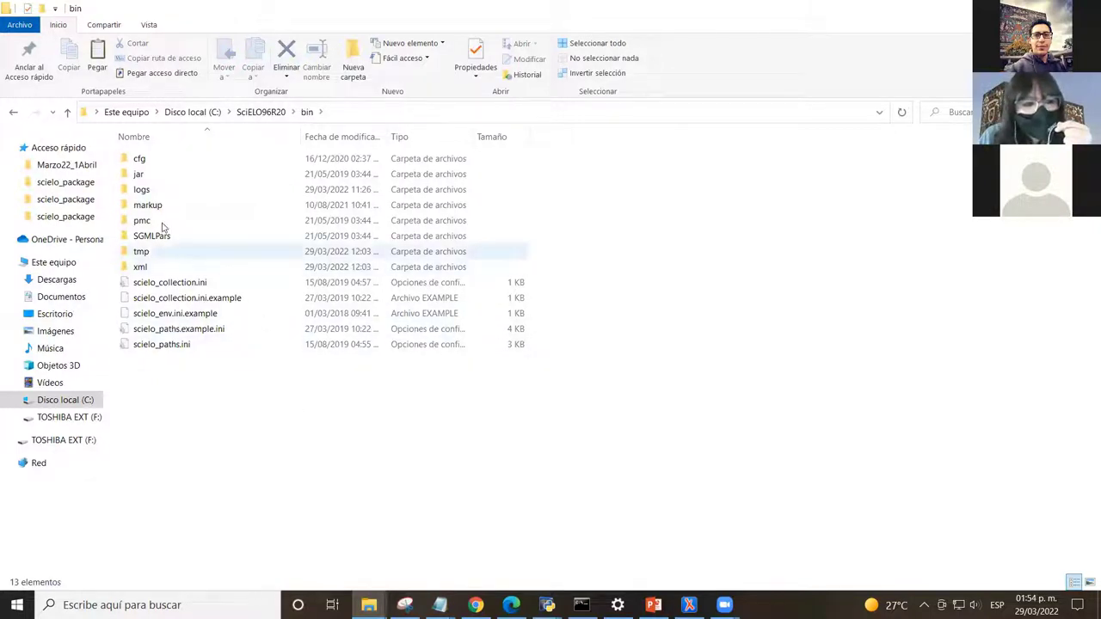
- In File Explorer, launch Markup.exe from the markup folder inside SciELO96R20\bin
{"action": "left_click", "coordinate": [186, 207]}
{"action": "double_click", "coordinate": [186, 207]}
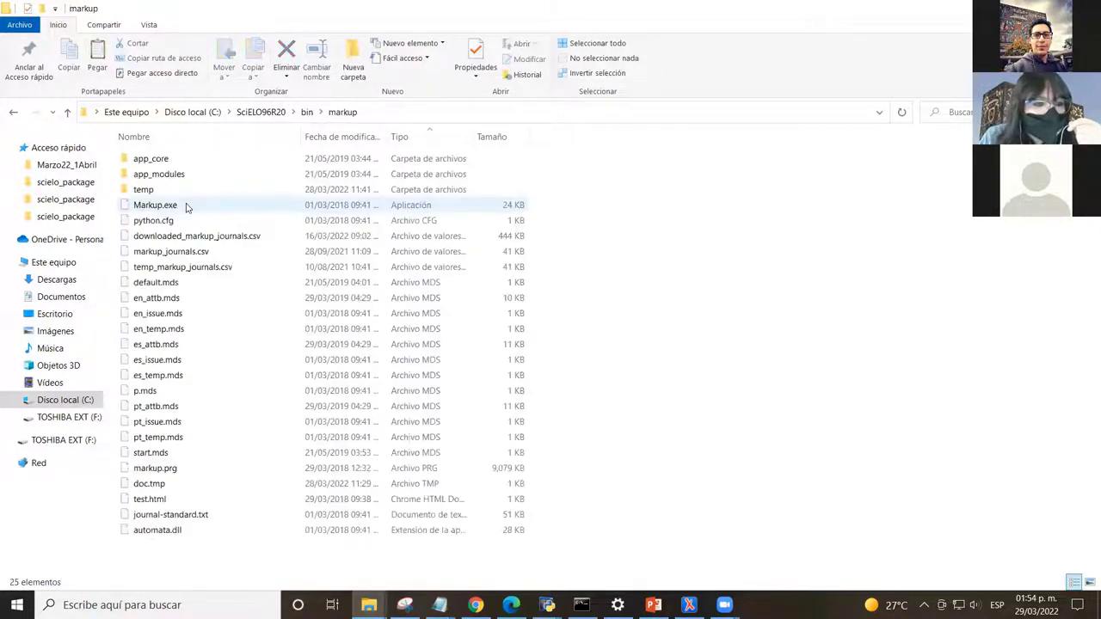
{"action": "double_click", "coordinate": [229, 206]}
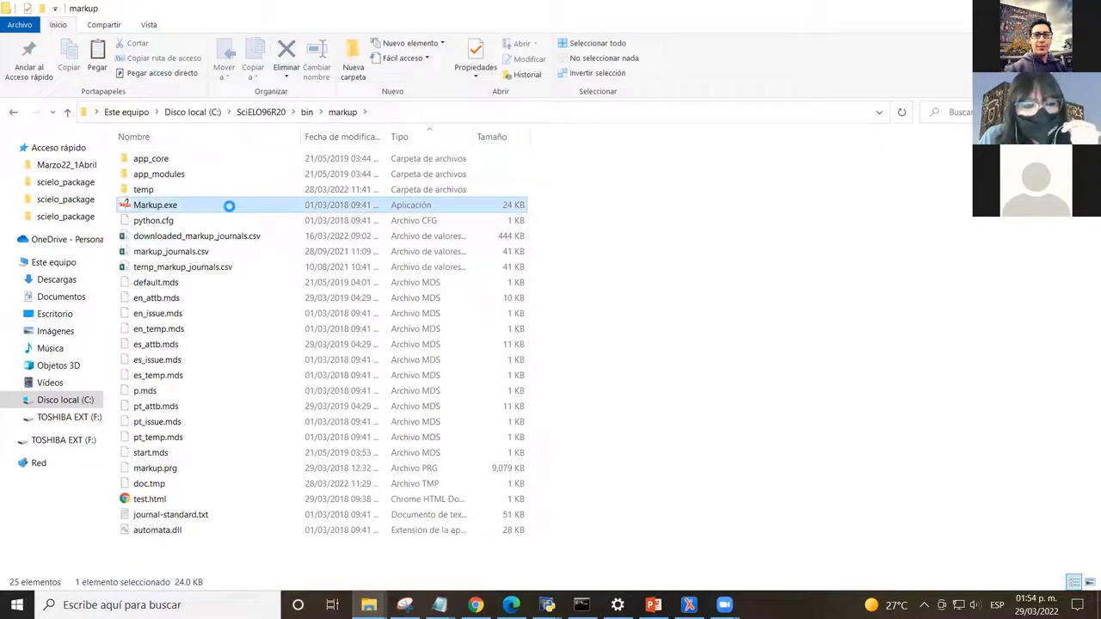
{"action": "right_click", "coordinate": [229, 205]}
{"action": "left_click", "coordinate": [272, 214]}
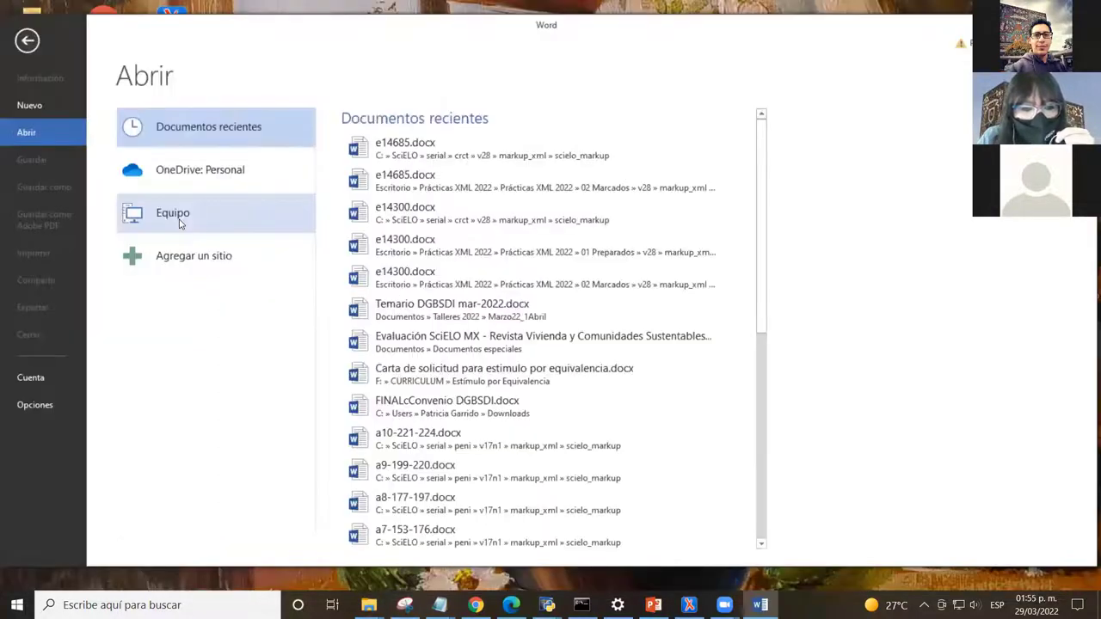
- Open e14300.docx from the C:\SciELO\serial\crct\v28\markup_xml\scielo_markup folder
{"action": "left_click", "coordinate": [180, 222]}
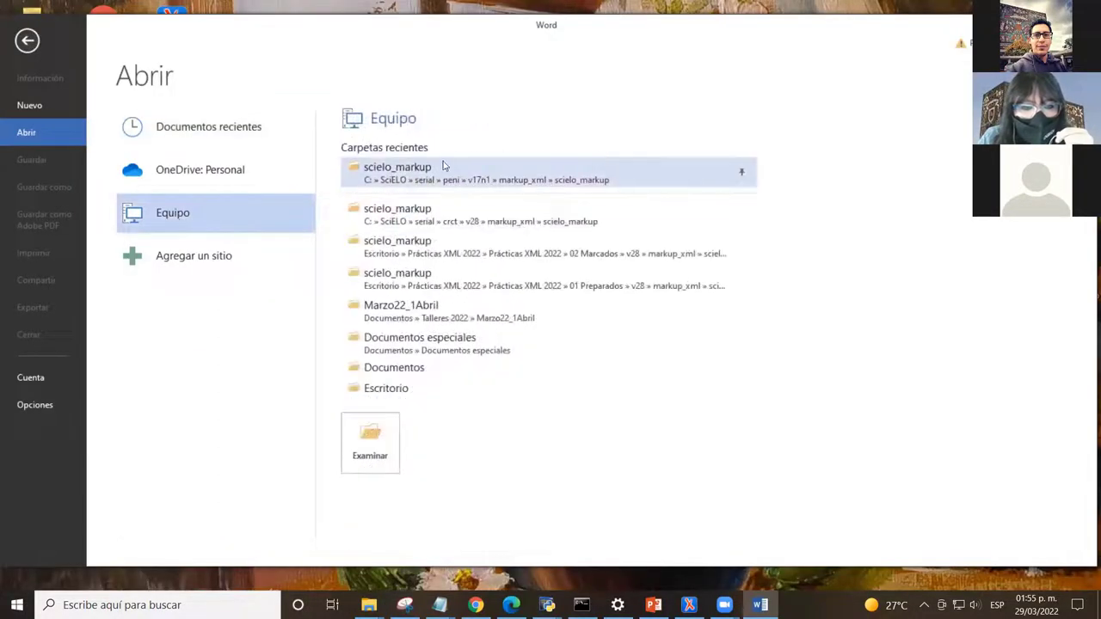
{"action": "left_click", "coordinate": [370, 452]}
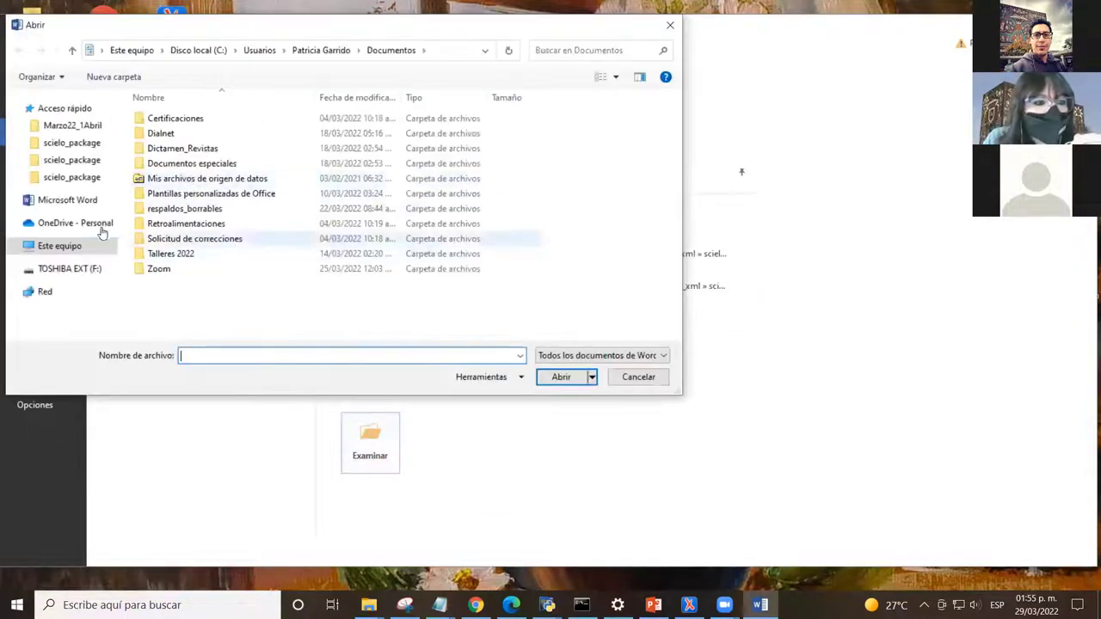
{"action": "left_click", "coordinate": [88, 306]}
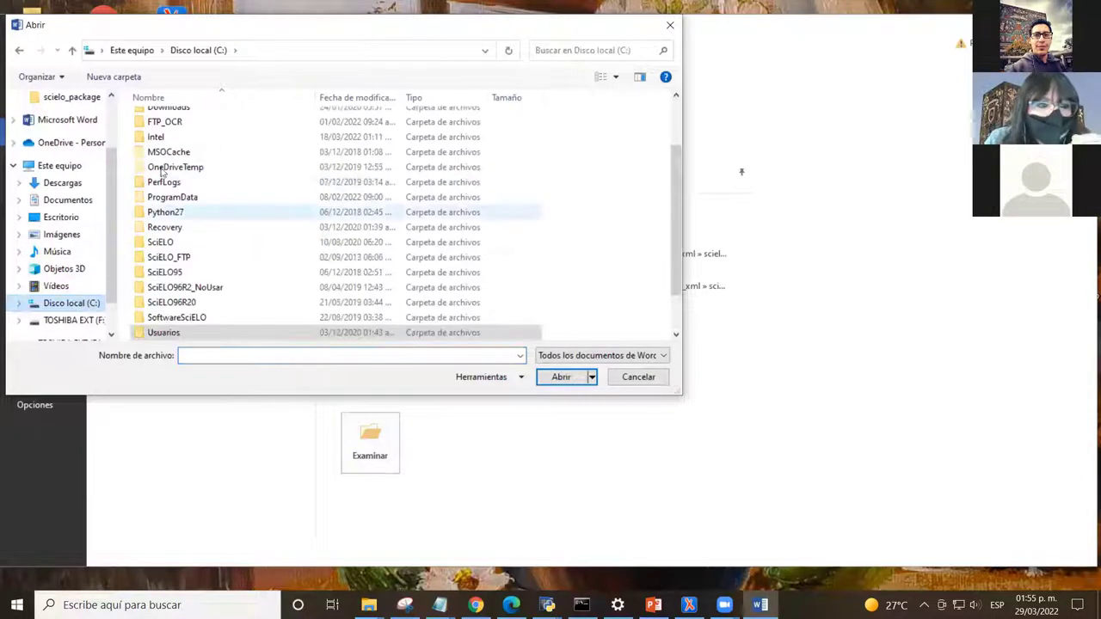
{"action": "double_click", "coordinate": [186, 246]}
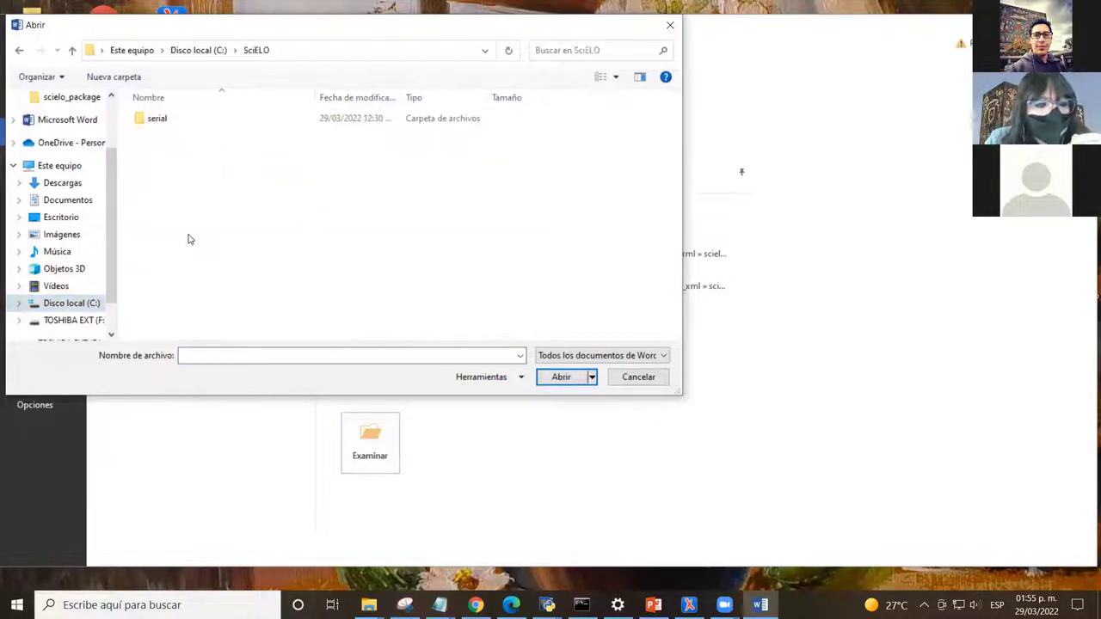
{"action": "double_click", "coordinate": [185, 117]}
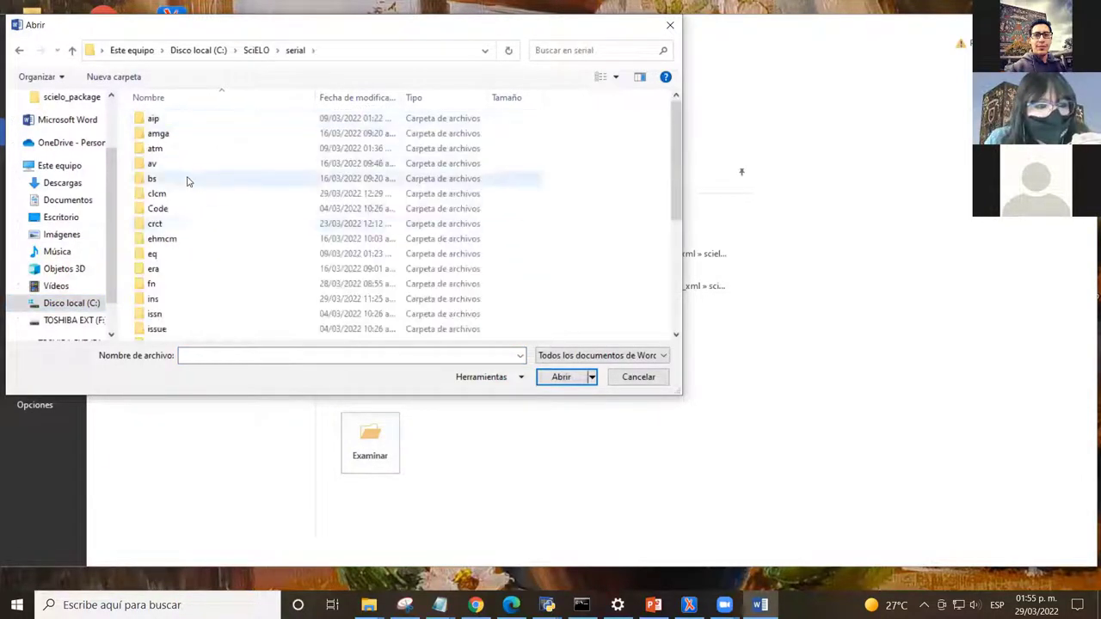
{"action": "double_click", "coordinate": [171, 224]}
{"action": "double_click", "coordinate": [190, 117]}
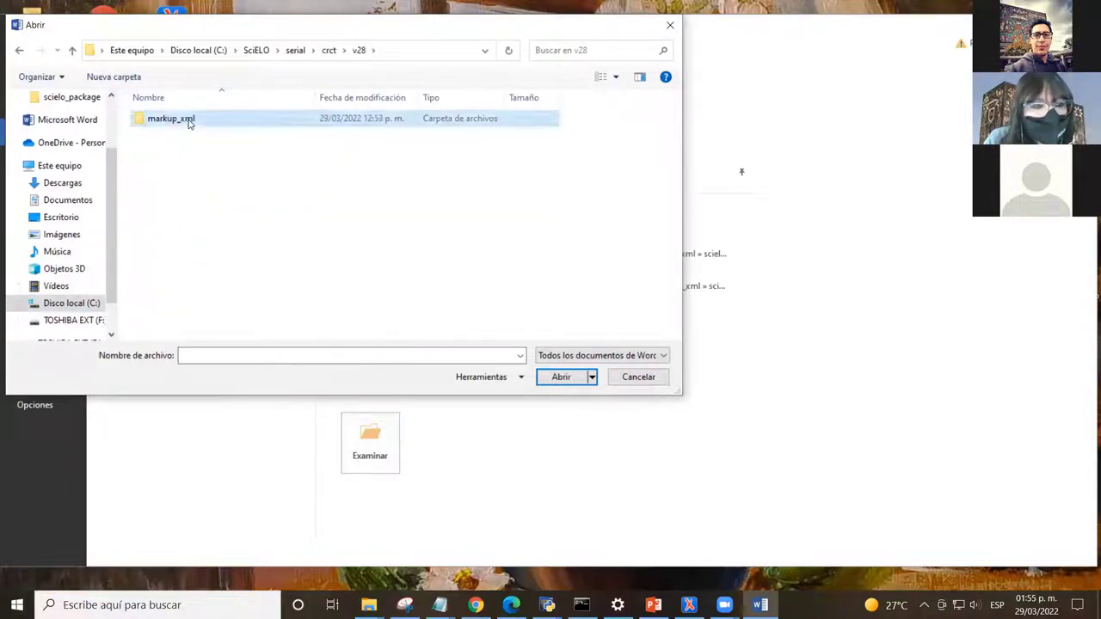
{"action": "double_click", "coordinate": [190, 120]}
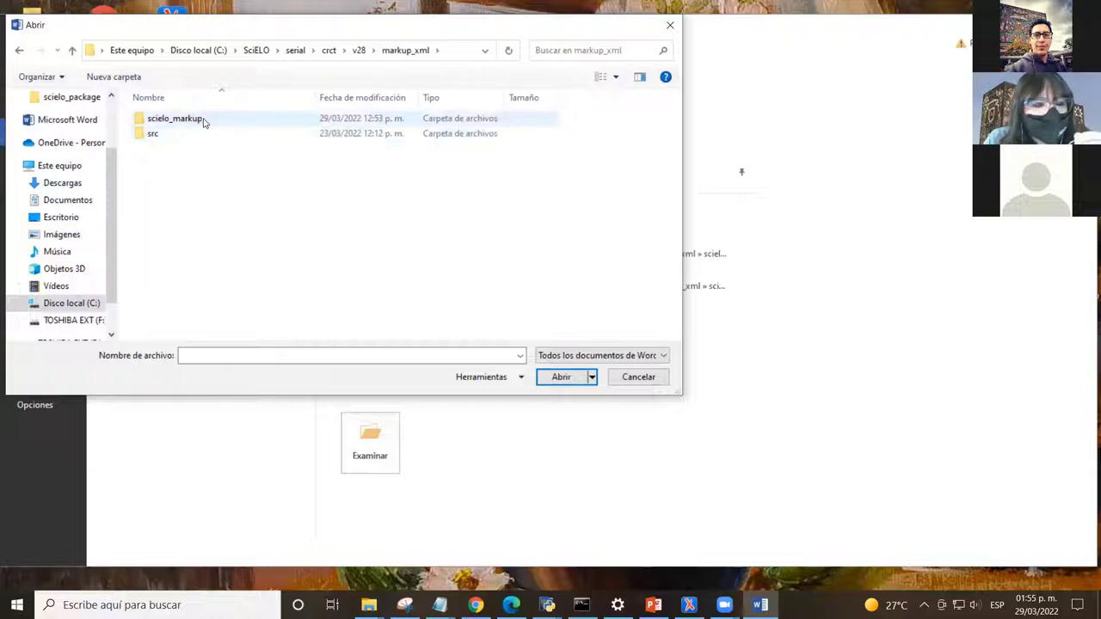
{"action": "double_click", "coordinate": [204, 121]}
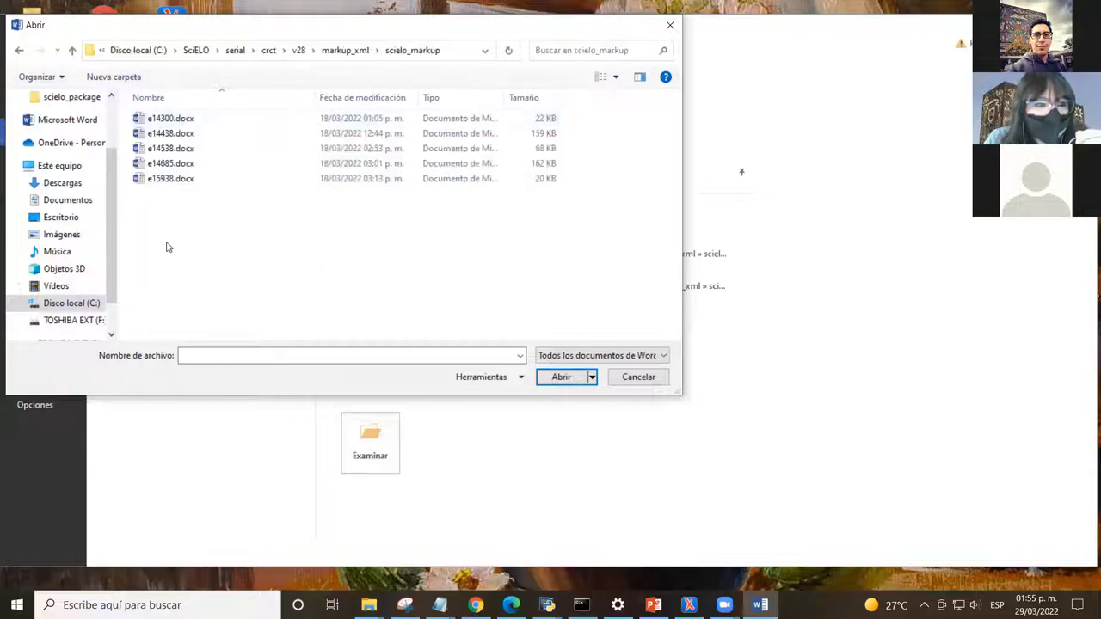
{"action": "double_click", "coordinate": [204, 122]}
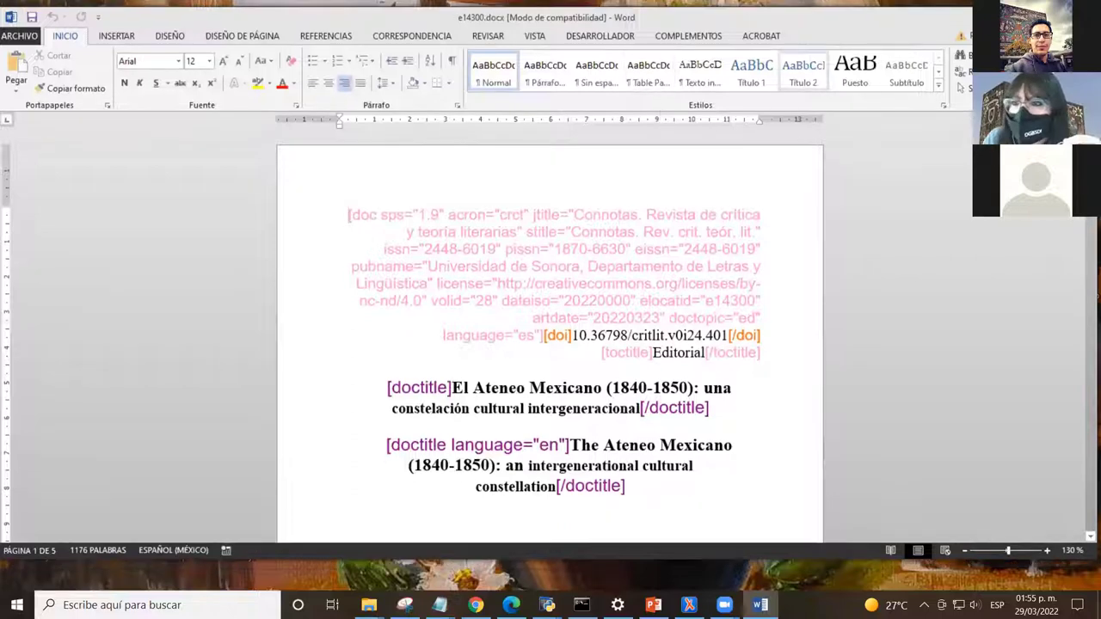
- Load the Marcación DTD-SciELO tools for e14300.docx and generate its XML
{"action": "left_click", "coordinate": [685, 41]}
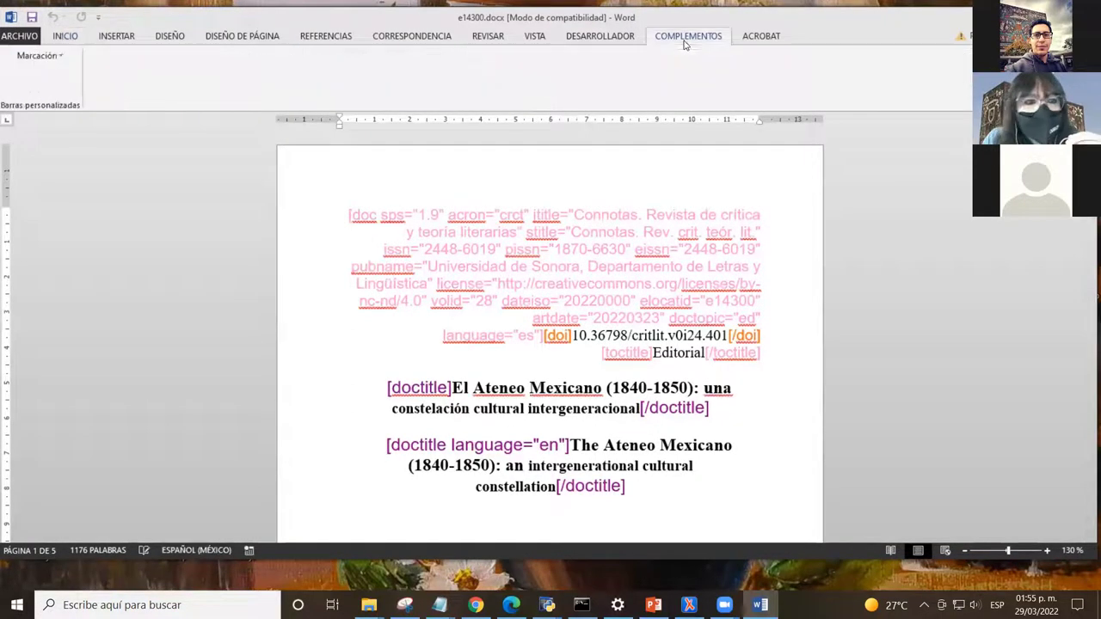
{"action": "left_click", "coordinate": [36, 56]}
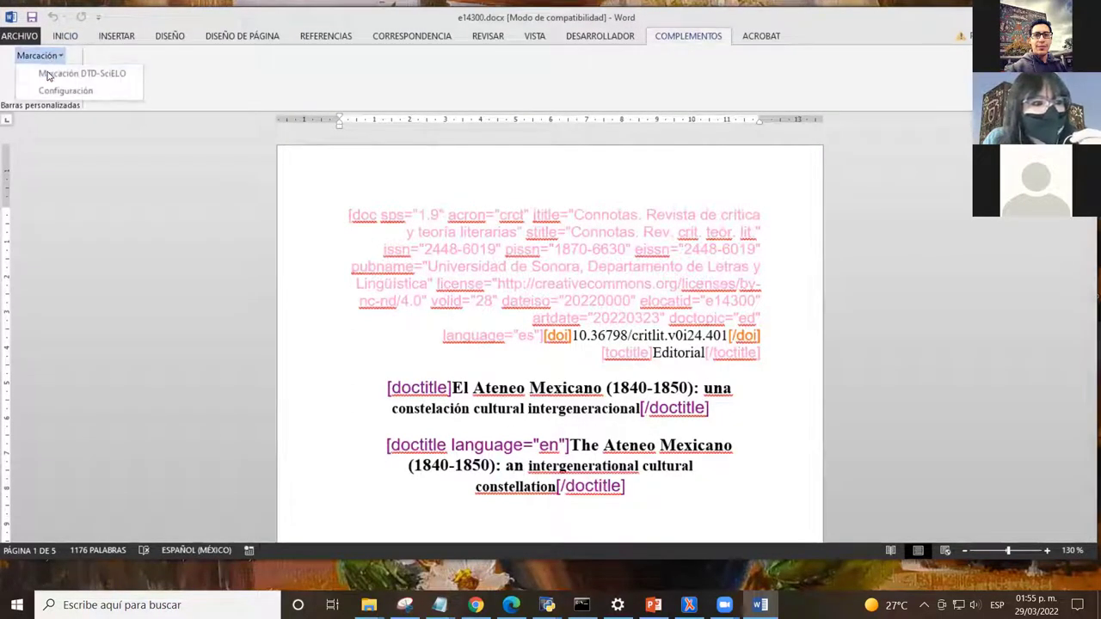
{"action": "left_click", "coordinate": [48, 76]}
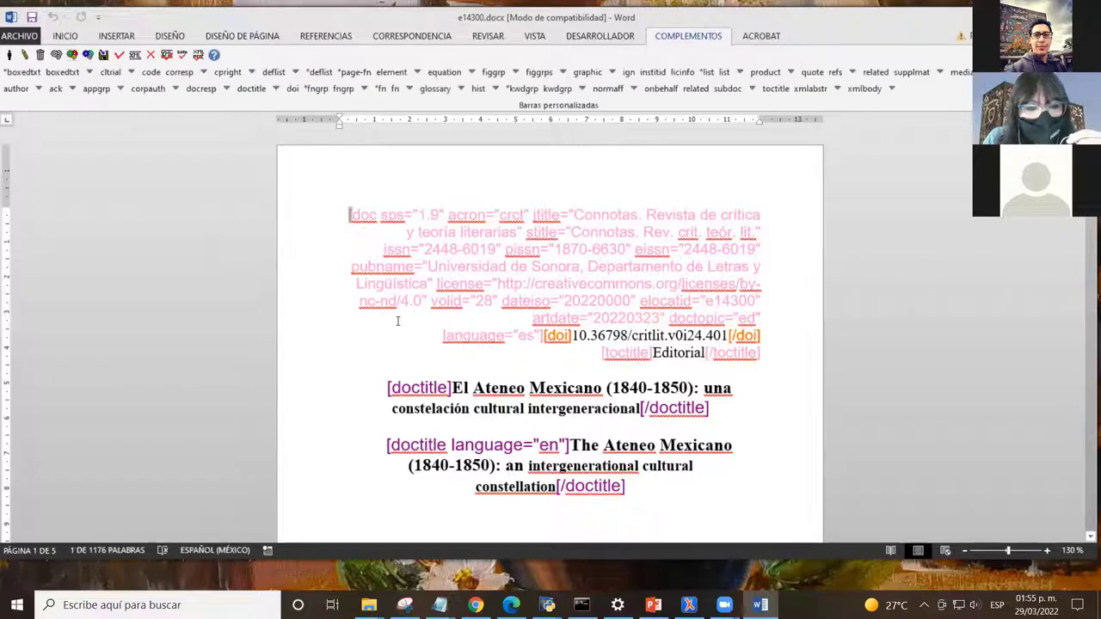
{"action": "left_click", "coordinate": [368, 254]}
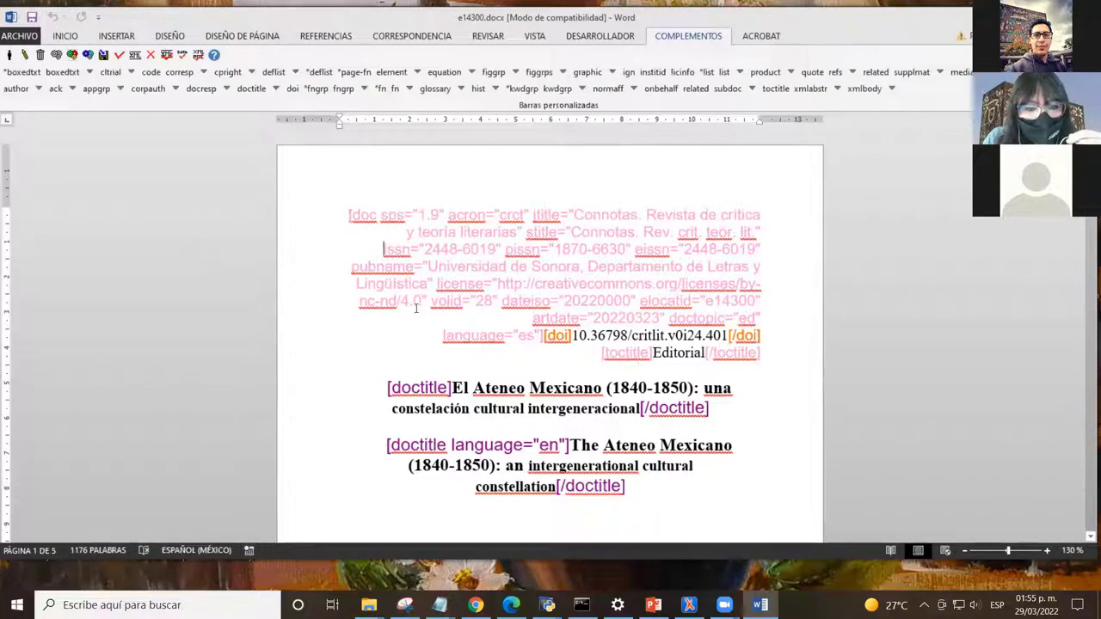
{"action": "left_click", "coordinate": [603, 352]}
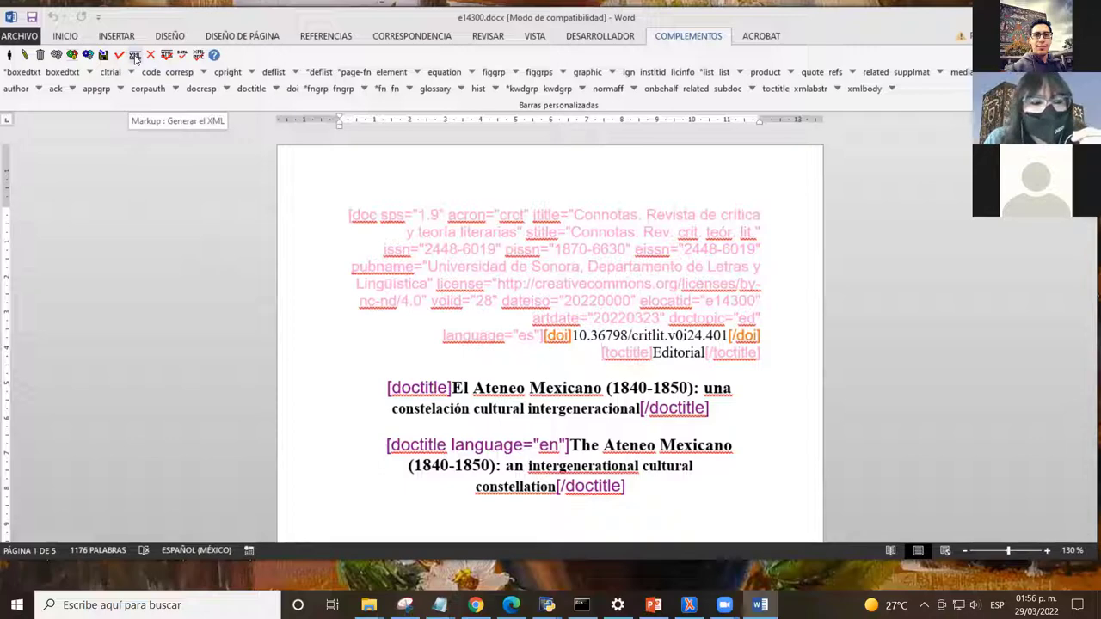
{"action": "left_click", "coordinate": [135, 57]}
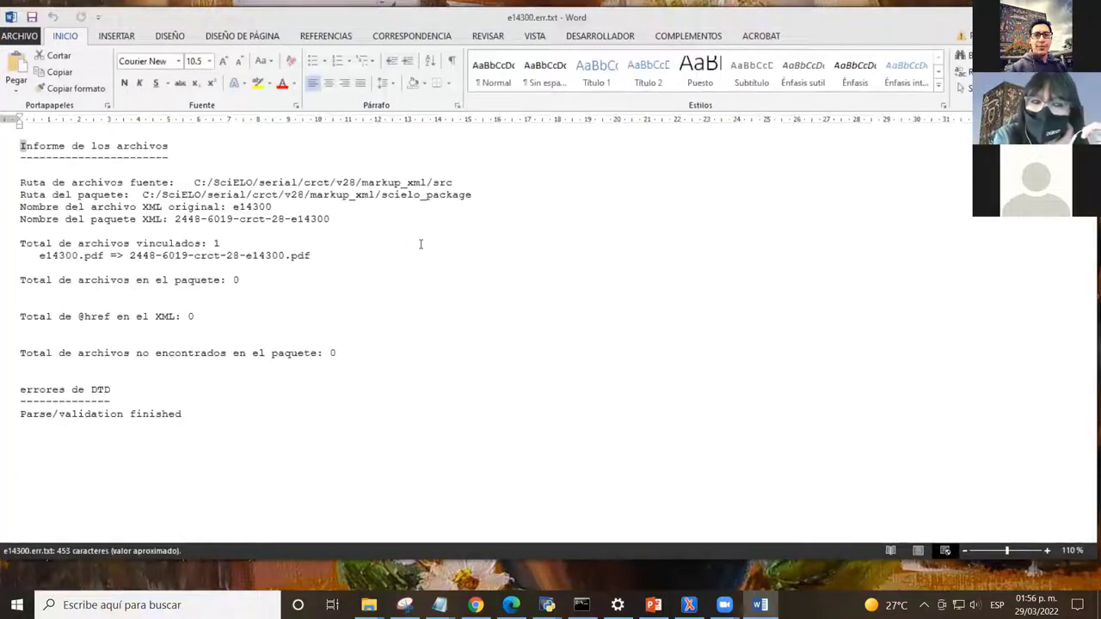
- Examine the file report and DTD errors section in e14300.err.txt, highlighting the source files path and the scielo_package path
{"action": "left_click", "coordinate": [185, 155]}
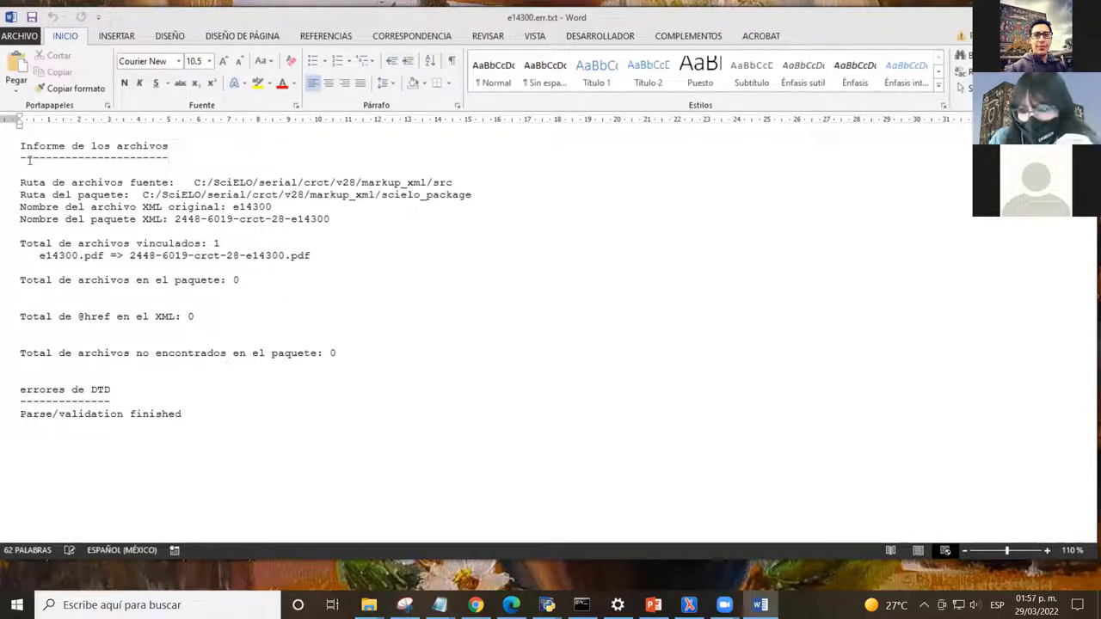
{"action": "left_click", "coordinate": [204, 412]}
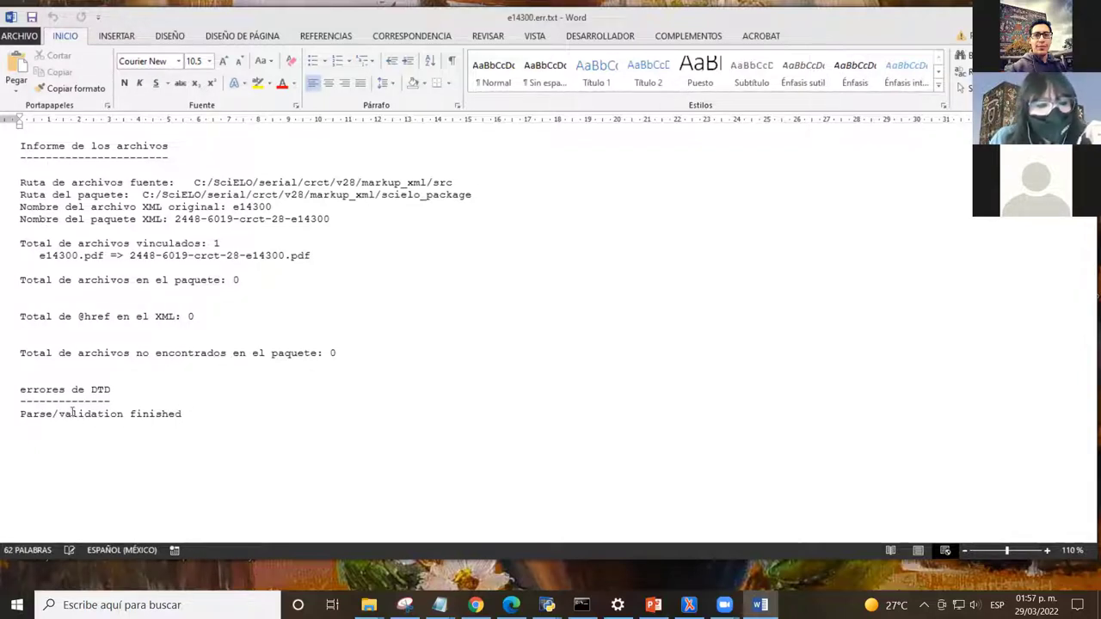
{"action": "left_click", "coordinate": [124, 391]}
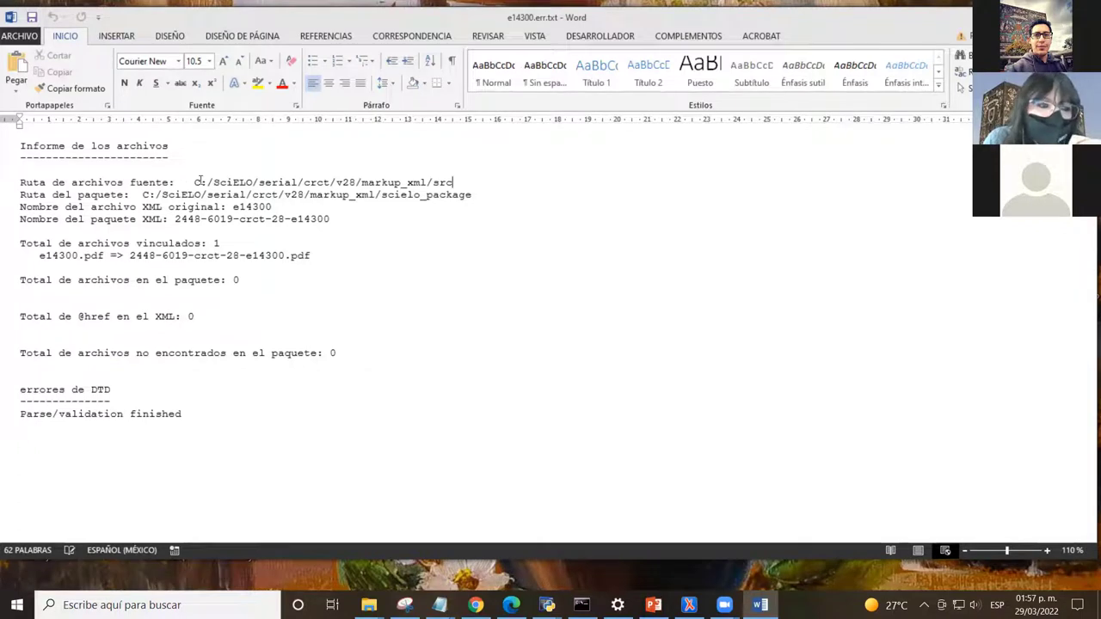
{"action": "left_click_drag", "start_coordinate": [194, 183], "coordinate": [462, 186]}
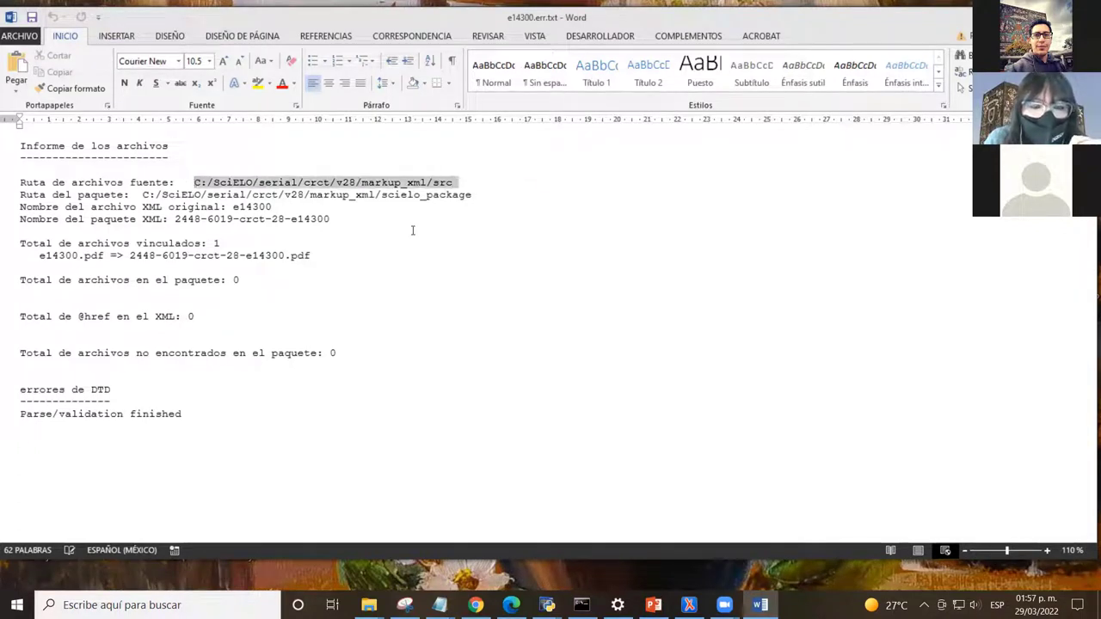
{"action": "left_click", "coordinate": [376, 195]}
{"action": "left_click_drag", "start_coordinate": [195, 183], "coordinate": [460, 184]}
{"action": "left_click", "coordinate": [93, 204]}
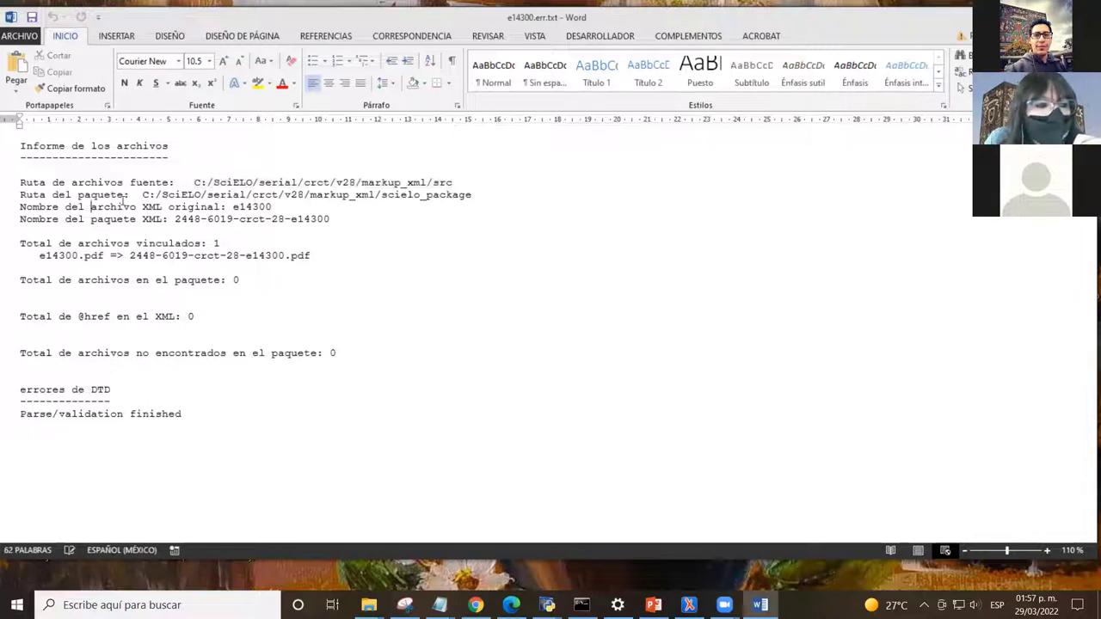
{"action": "left_click_drag", "start_coordinate": [138, 195], "coordinate": [473, 194]}
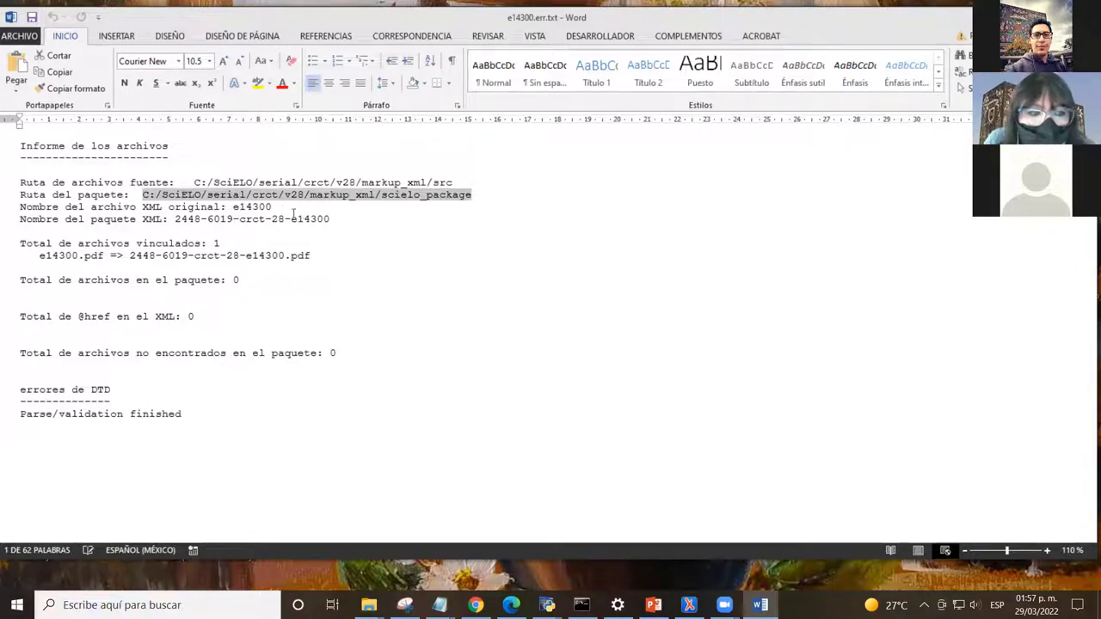
{"action": "left_click_drag", "start_coordinate": [380, 197], "coordinate": [471, 196]}
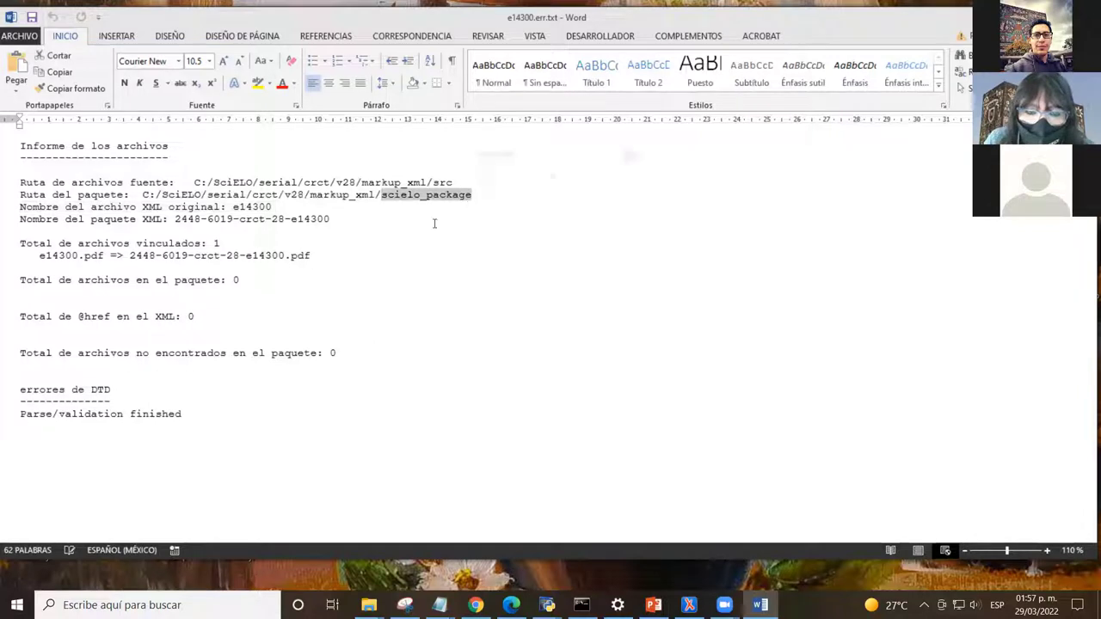
{"action": "left_click", "coordinate": [372, 198]}
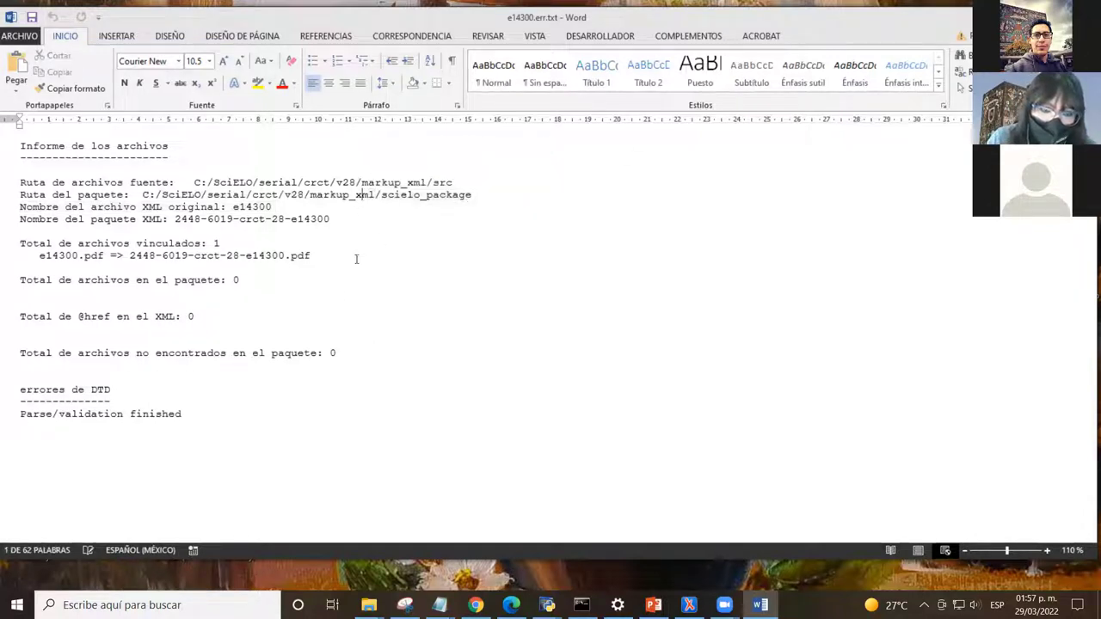
- In File Explorer, go from v28 into markup_xml\scielo_package and inspect the generated PDF and XML files
{"action": "mouse_move", "coordinate": [369, 605]}
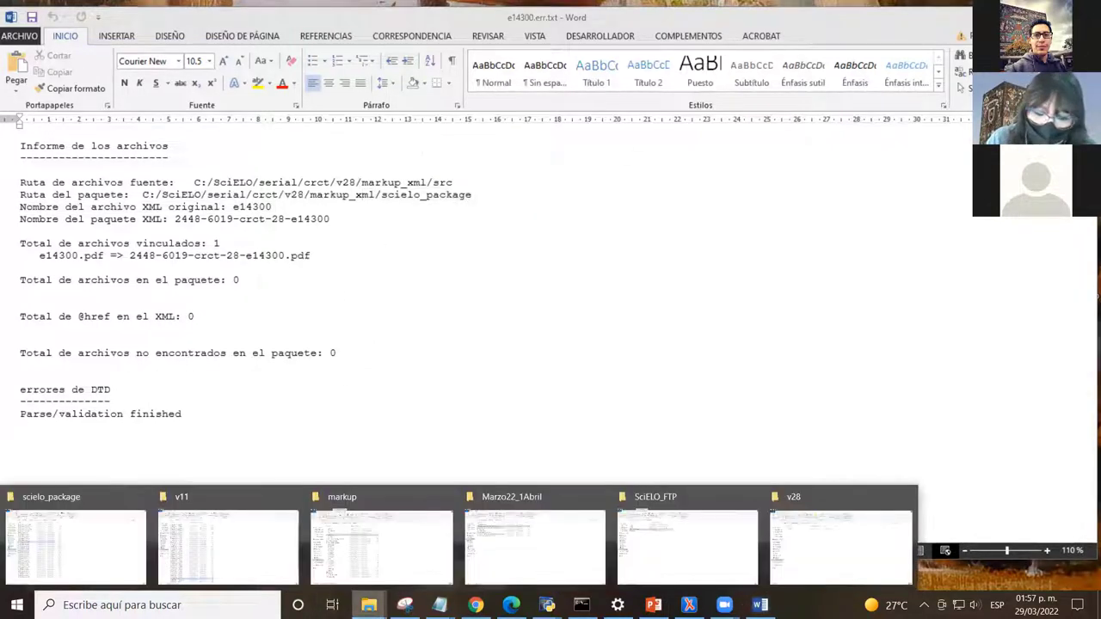
{"action": "left_click", "coordinate": [823, 550]}
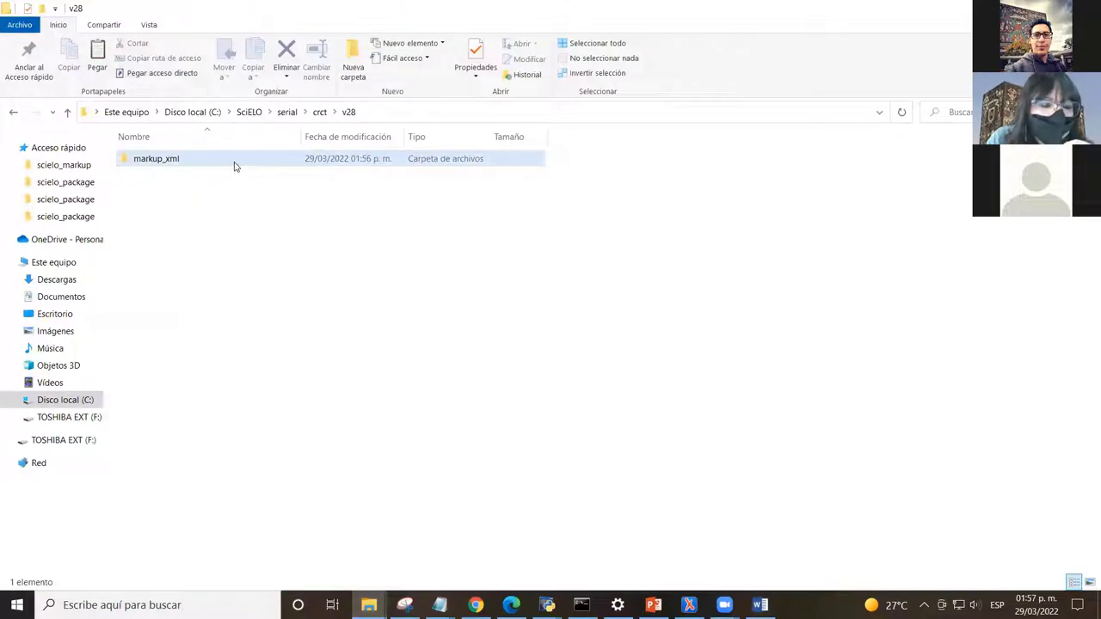
{"action": "left_click", "coordinate": [234, 165]}
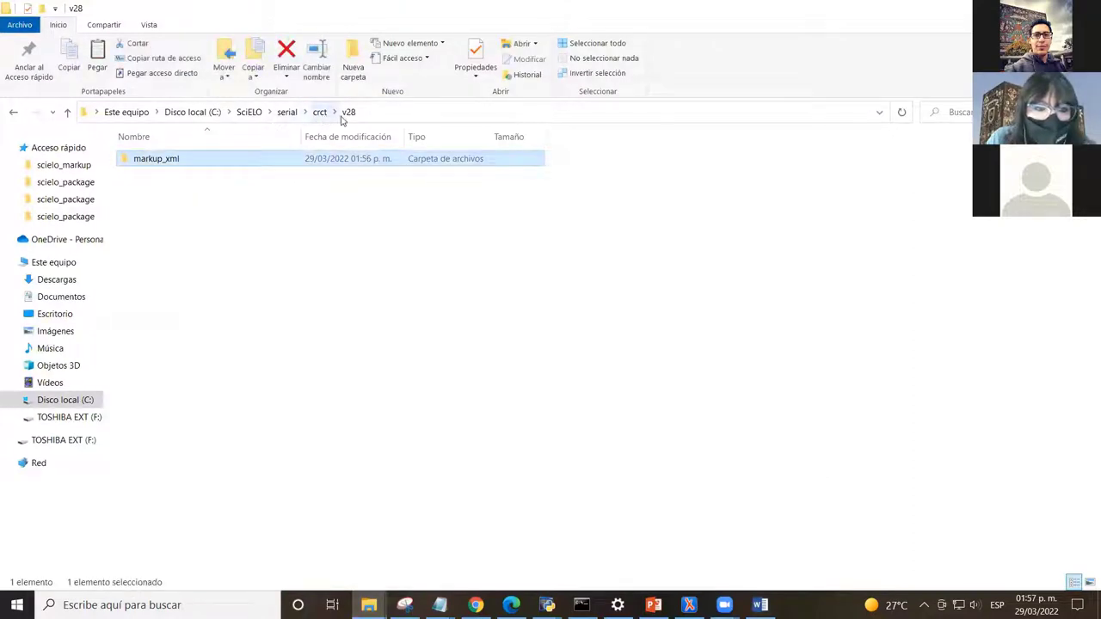
{"action": "double_click", "coordinate": [170, 163]}
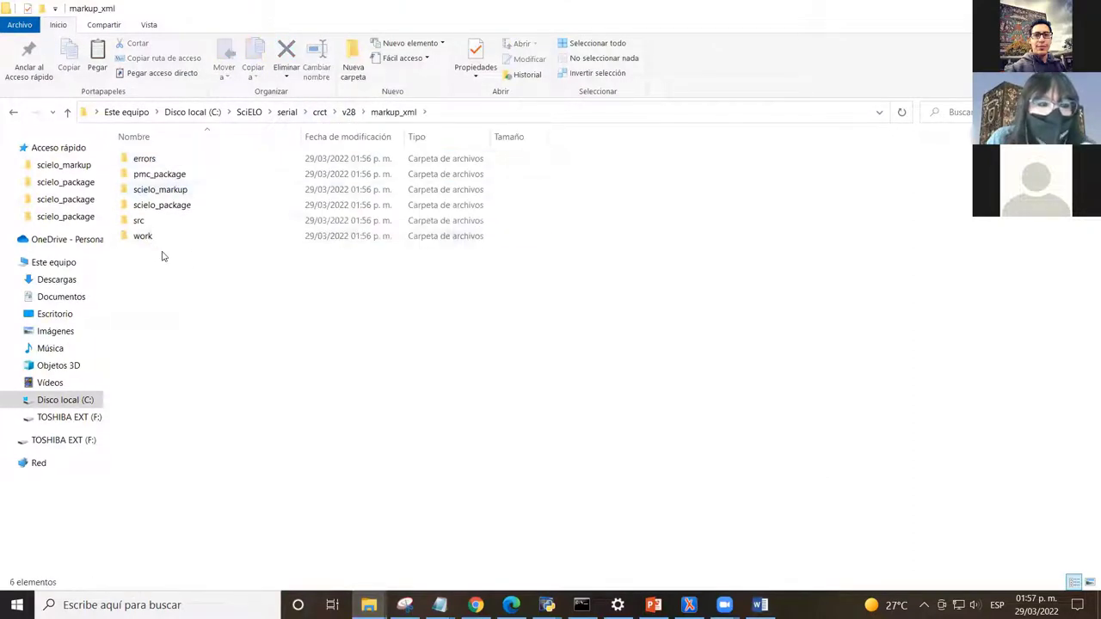
{"action": "left_click", "coordinate": [216, 205]}
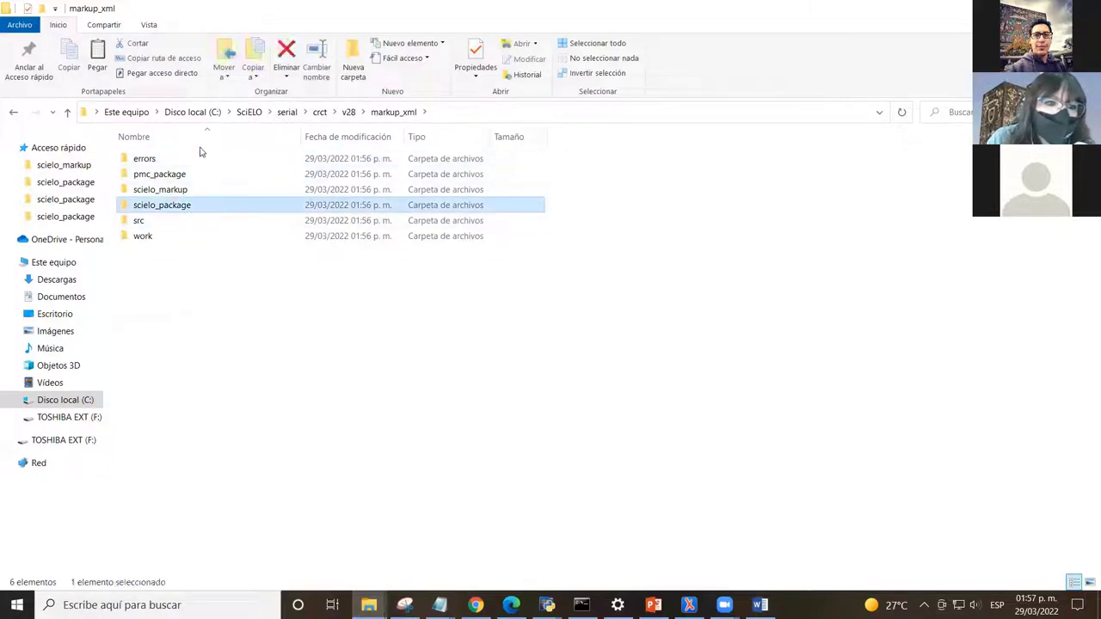
{"action": "double_click", "coordinate": [211, 208]}
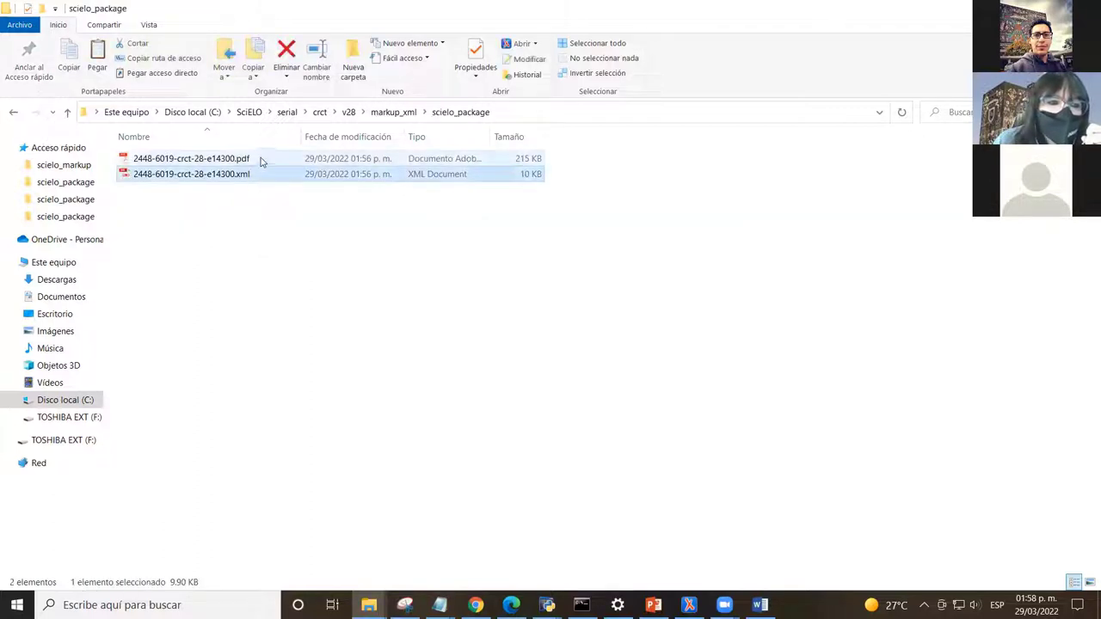
{"action": "left_click", "coordinate": [260, 160]}
{"action": "left_click", "coordinate": [259, 243]}
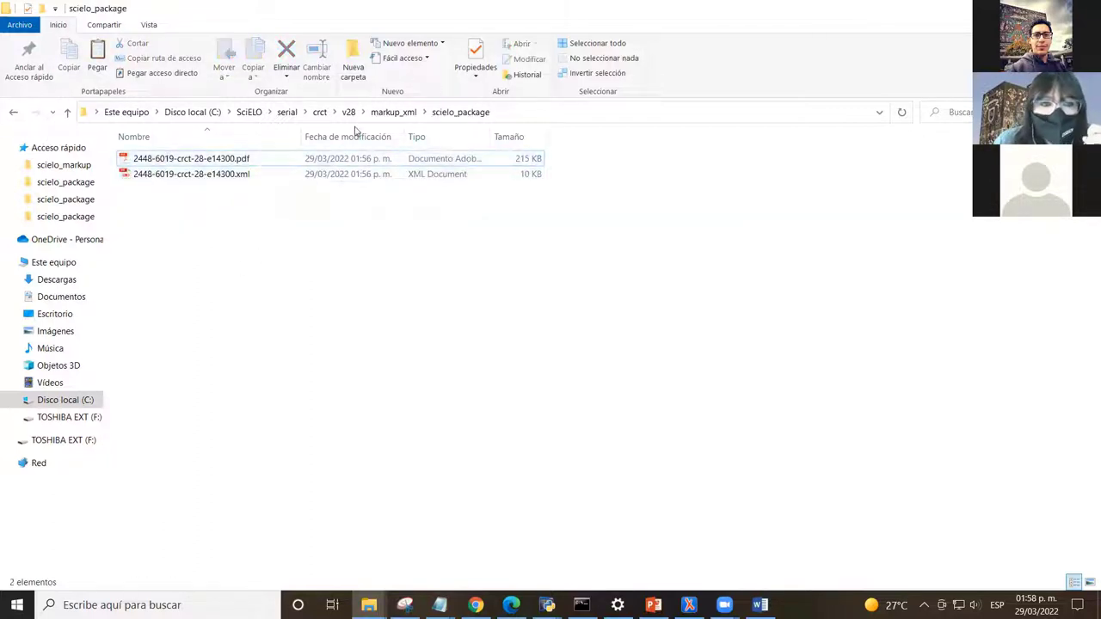
- Check the contents of the scielo_markup folder, and return to scielo_package to select 2448-6019-crct-28-e14300.xml
{"action": "left_click", "coordinate": [394, 113]}
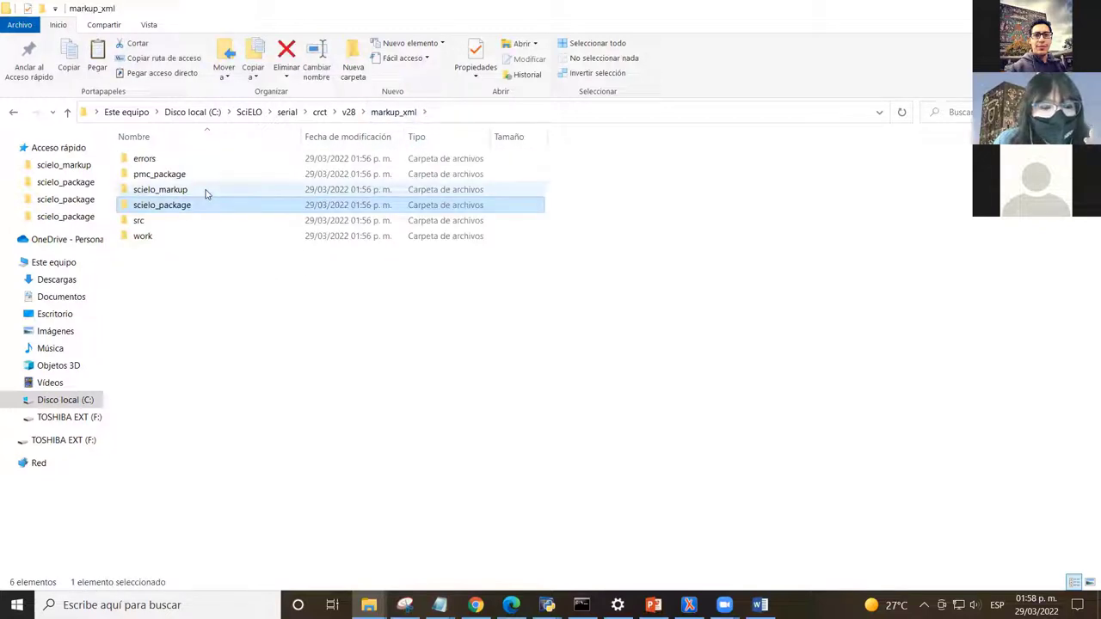
{"action": "double_click", "coordinate": [205, 191]}
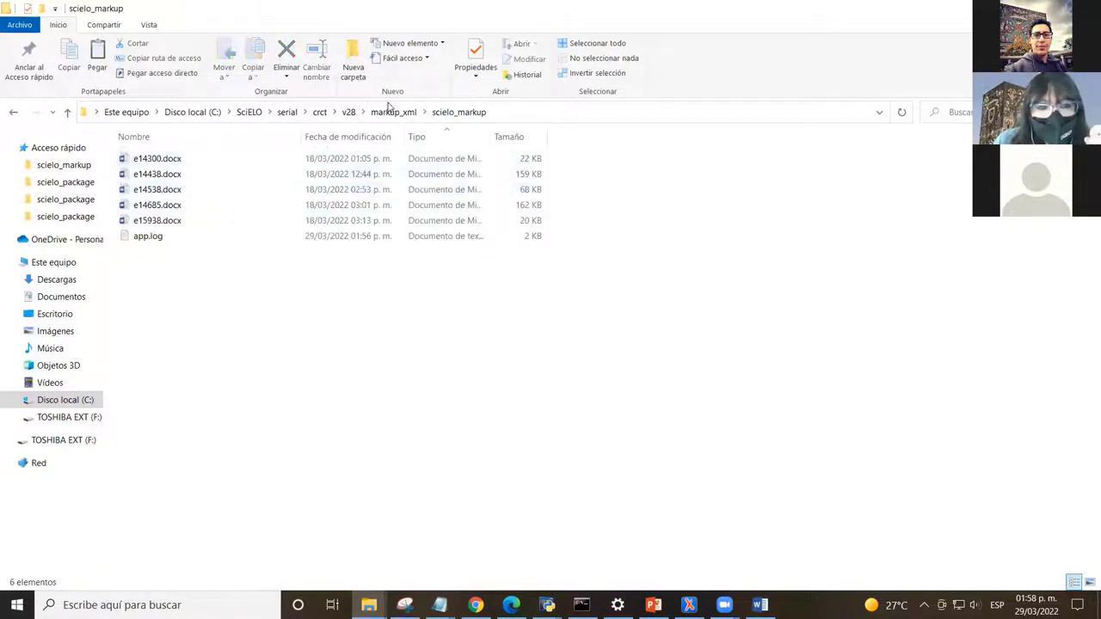
{"action": "left_click", "coordinate": [393, 112]}
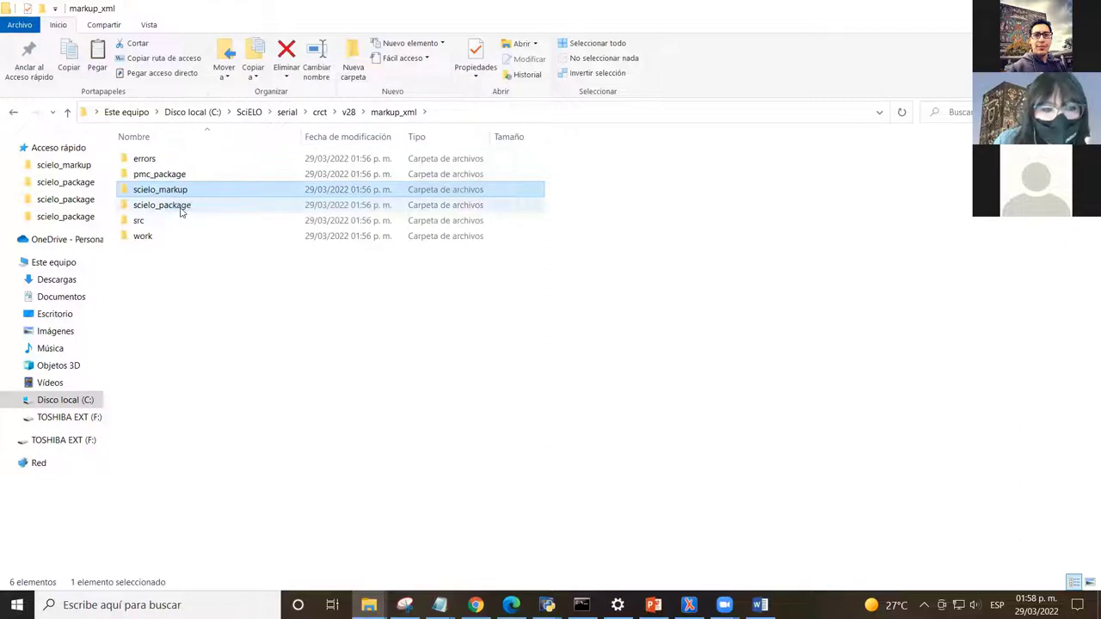
{"action": "double_click", "coordinate": [182, 212]}
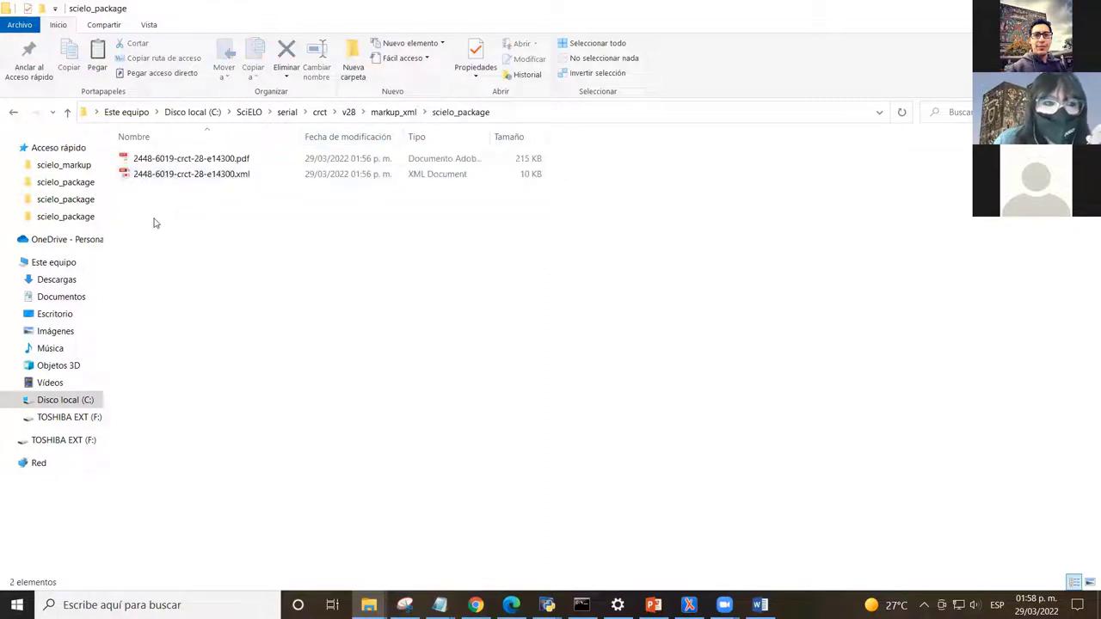
{"action": "left_click", "coordinate": [198, 179]}
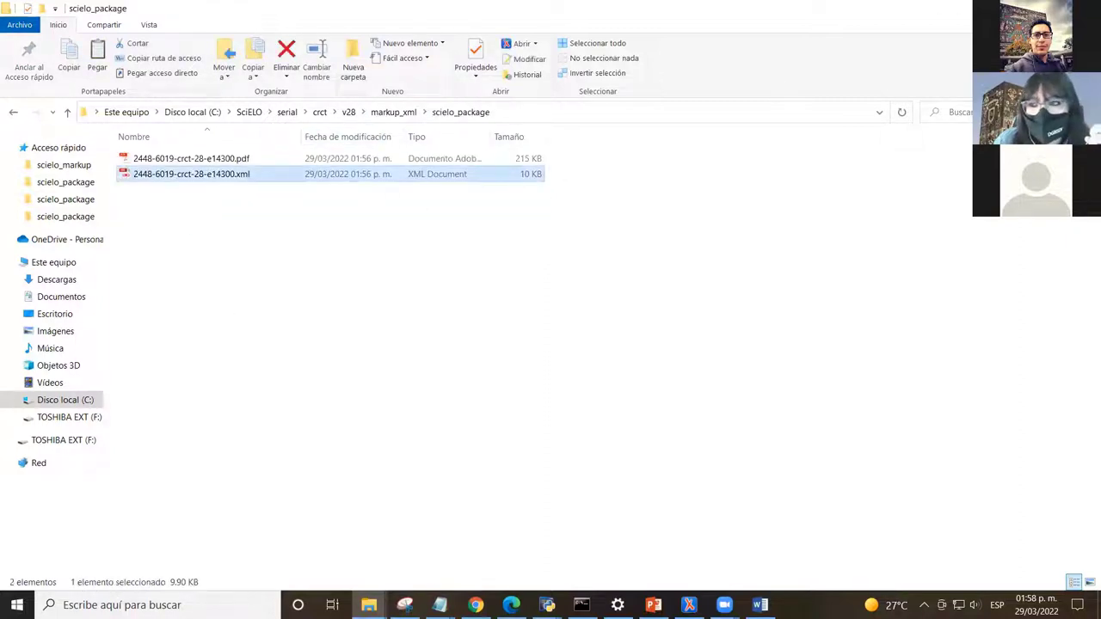
- Return to the e14300.err.txt report in Word and examine the original XML file name and each part of the XML package name
{"action": "key", "text": "alt+Tab"}
{"action": "left_click", "coordinate": [467, 193]}
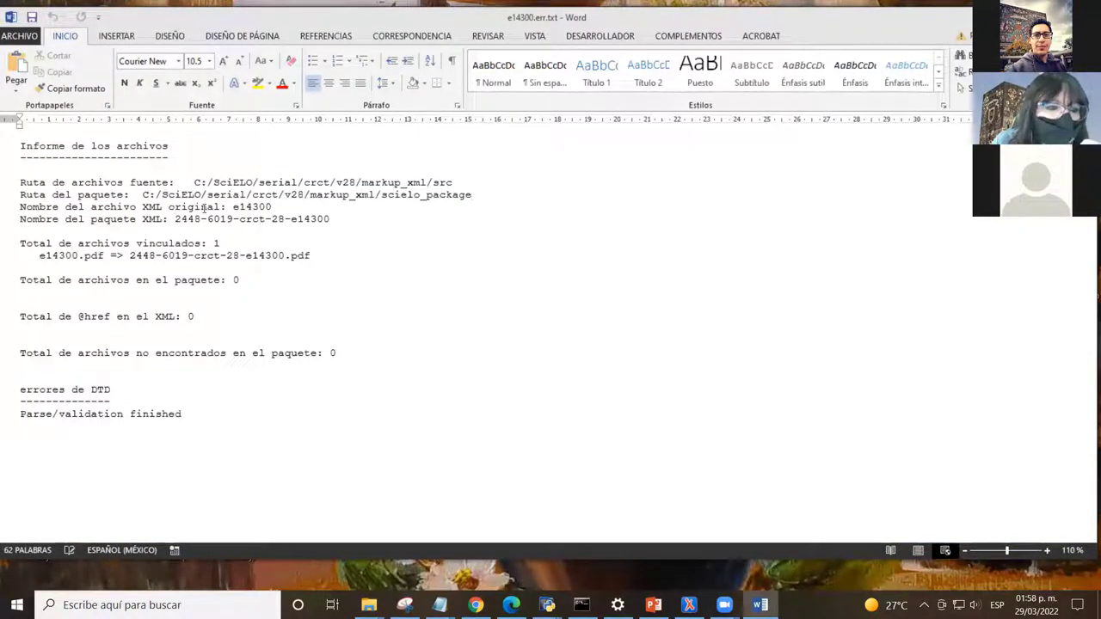
{"action": "double_click", "coordinate": [247, 208]}
{"action": "left_click", "coordinate": [295, 212]}
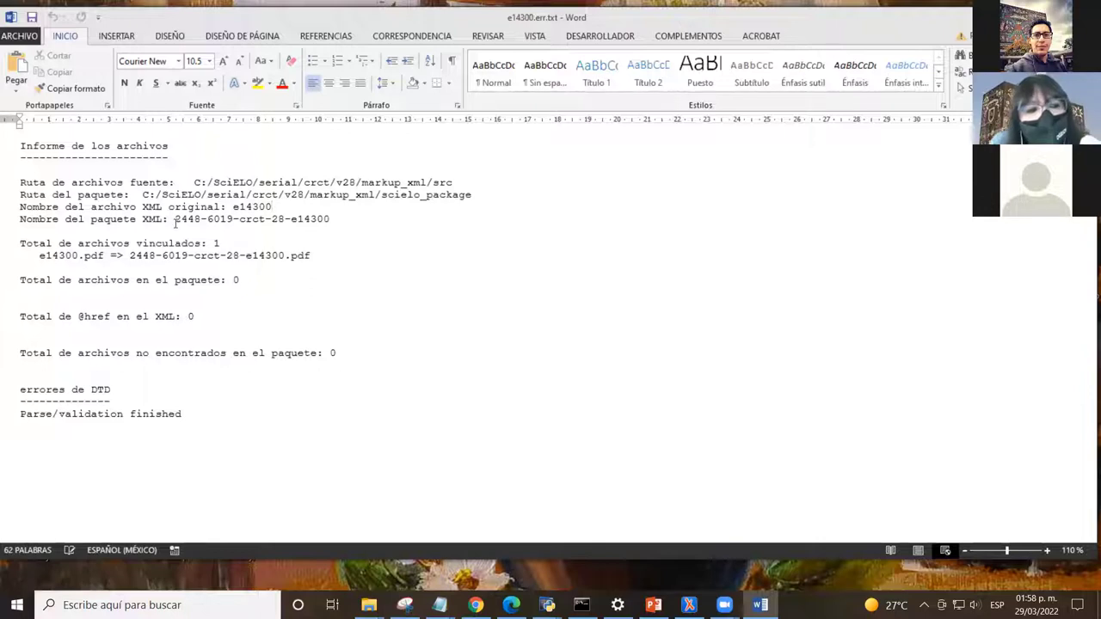
{"action": "left_click_drag", "start_coordinate": [176, 221], "coordinate": [267, 221]}
{"action": "left_click", "coordinate": [206, 221]}
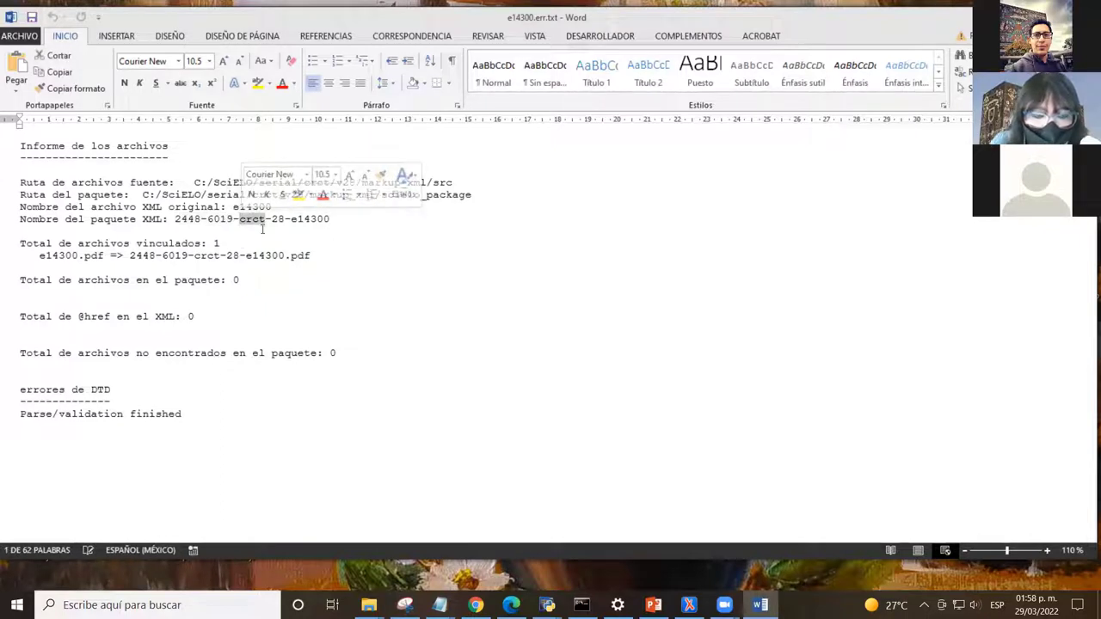
{"action": "double_click", "coordinate": [277, 221]}
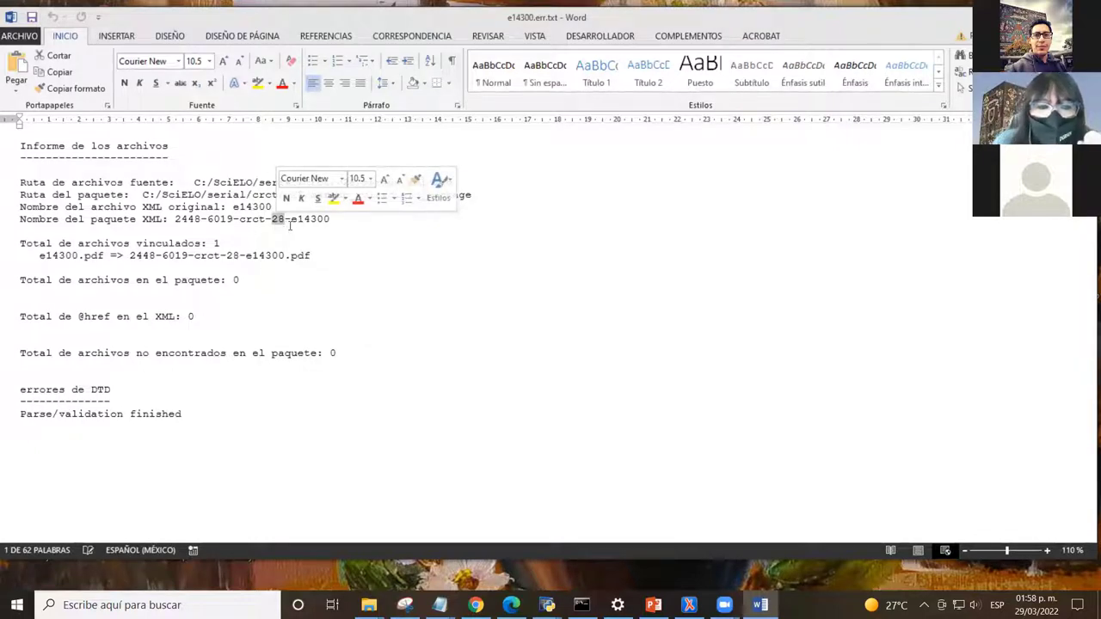
{"action": "left_click_drag", "start_coordinate": [290, 221], "coordinate": [335, 220]}
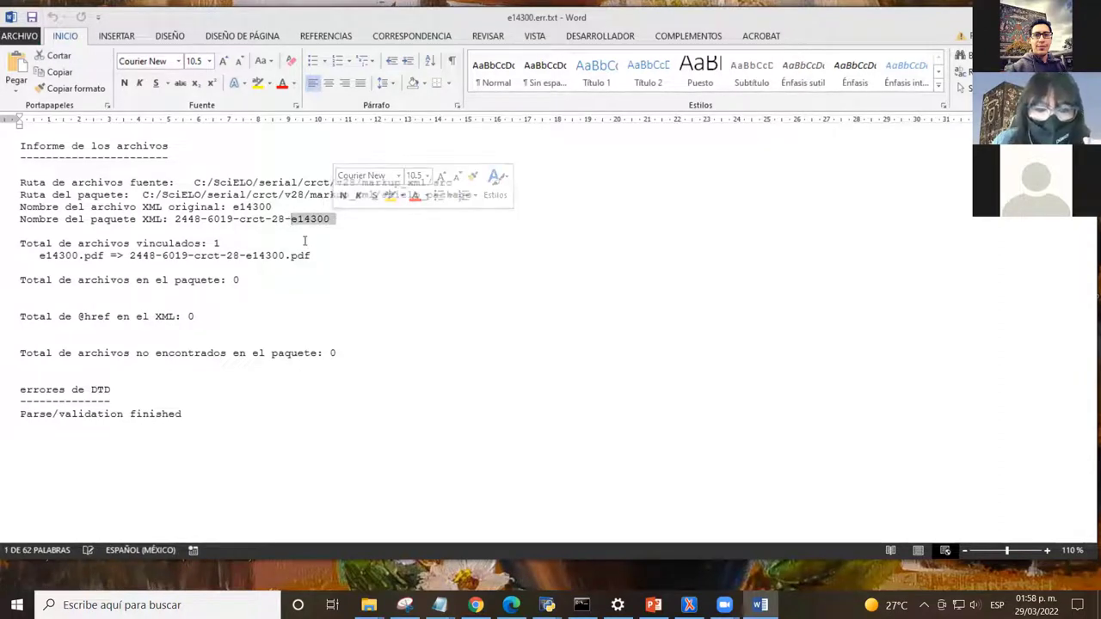
{"action": "left_click", "coordinate": [299, 221]}
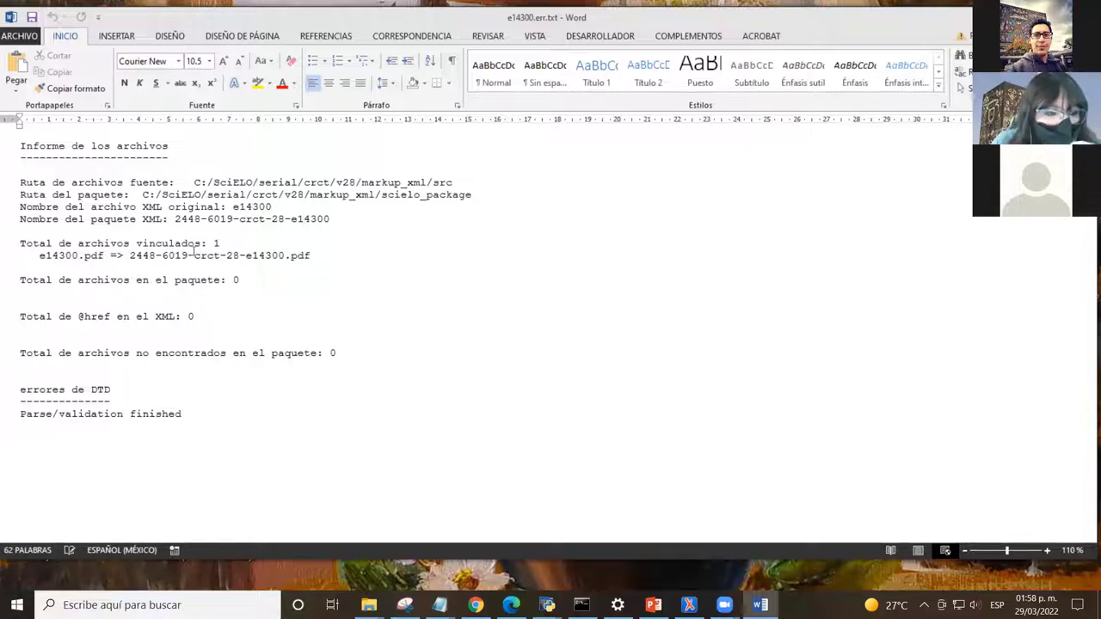
{"action": "left_click_drag", "start_coordinate": [227, 256], "coordinate": [314, 256]}
{"action": "left_click", "coordinate": [252, 280]}
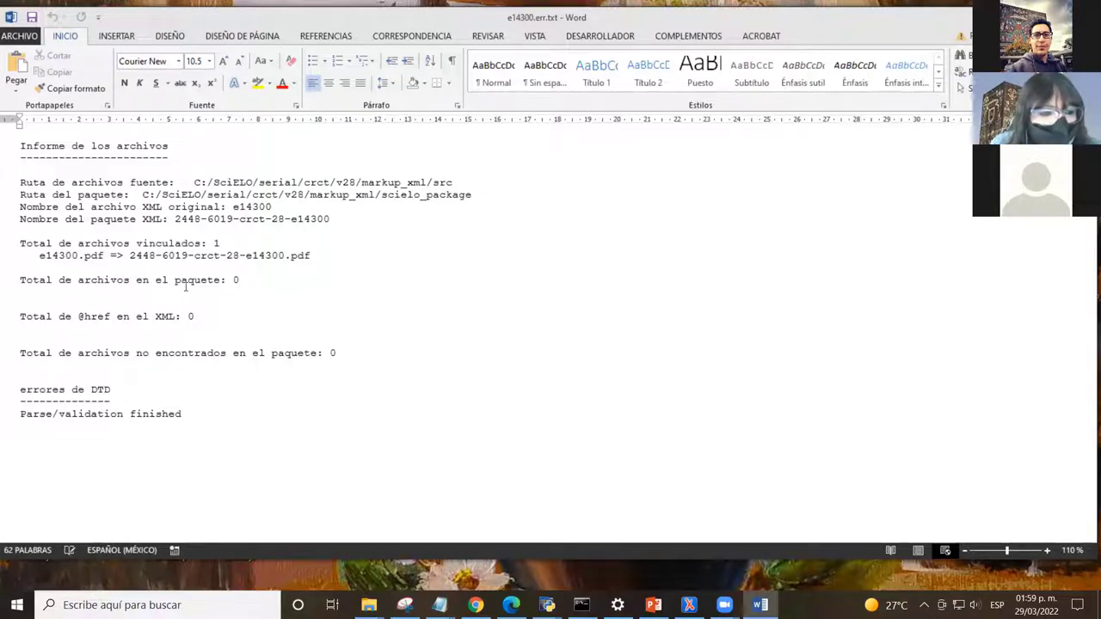
{"action": "left_click_drag", "start_coordinate": [184, 277], "coordinate": [243, 281]}
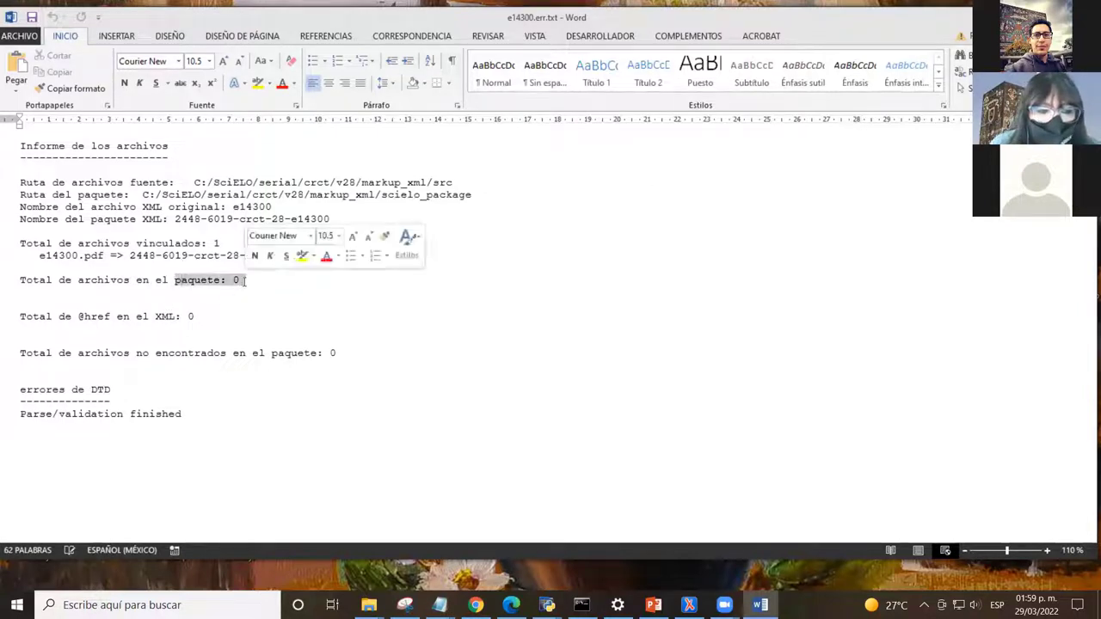
{"action": "left_click", "coordinate": [239, 299]}
{"action": "left_click_drag", "start_coordinate": [165, 319], "coordinate": [213, 325]}
{"action": "left_click", "coordinate": [211, 325]}
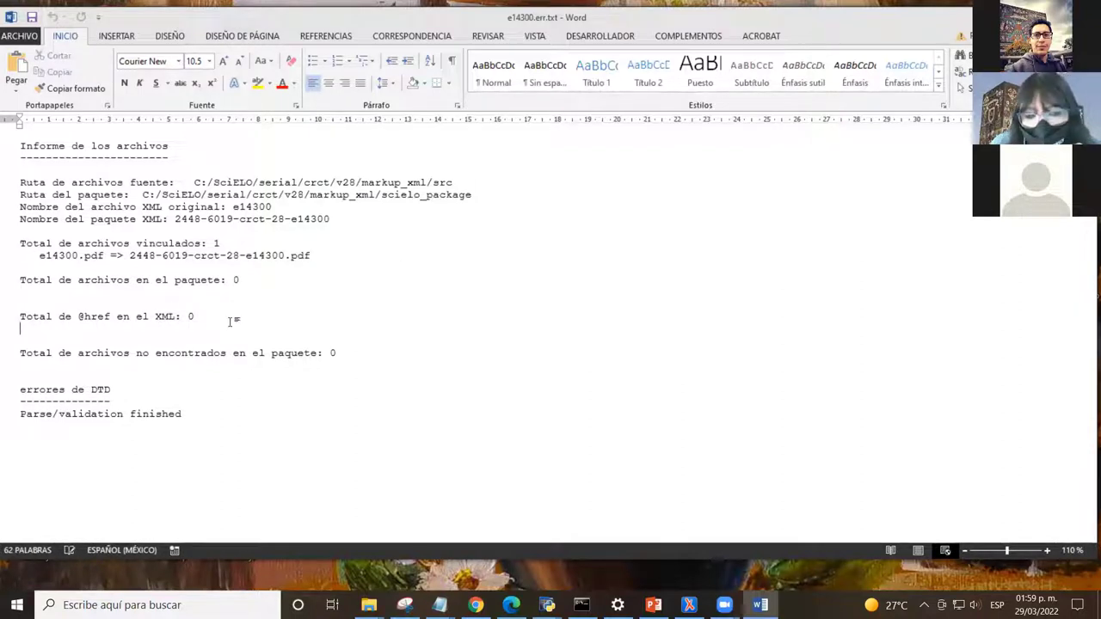